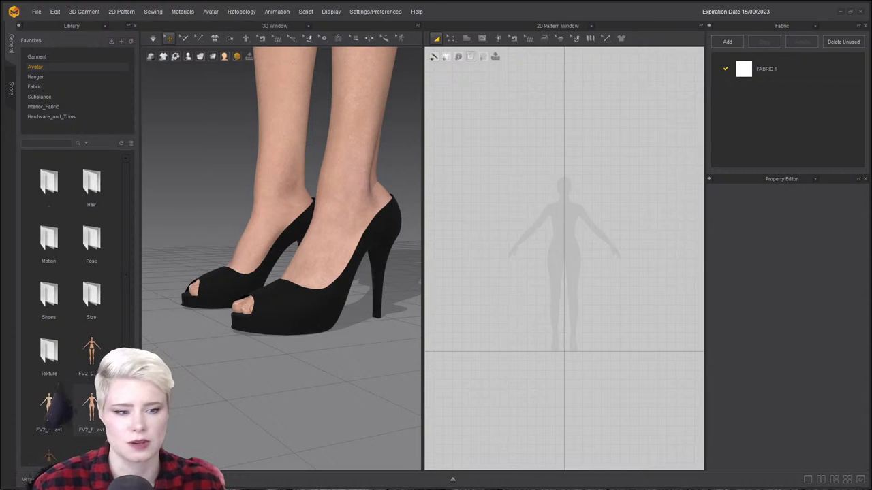
Open the avatar's Shoes folder in the library and select the black peep-toe heel in the 3D view.
double_click(60, 303)
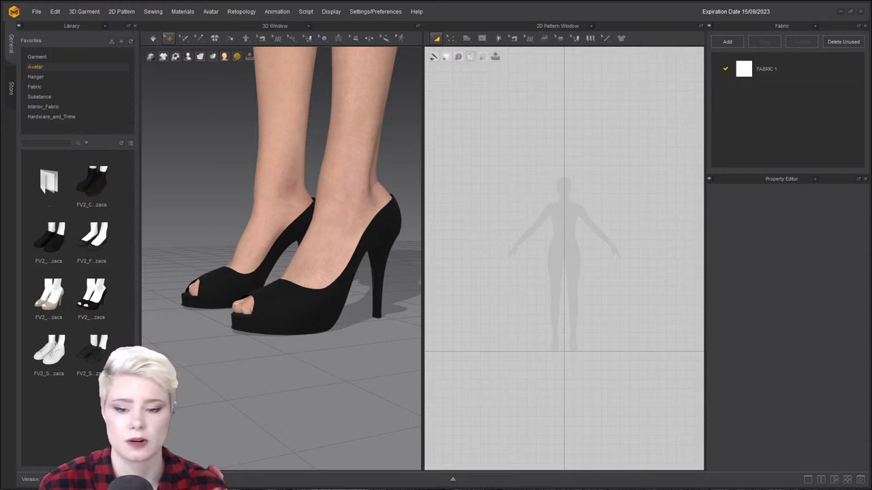
left_click(281, 298)
scroll(235, 255, "down", 2)
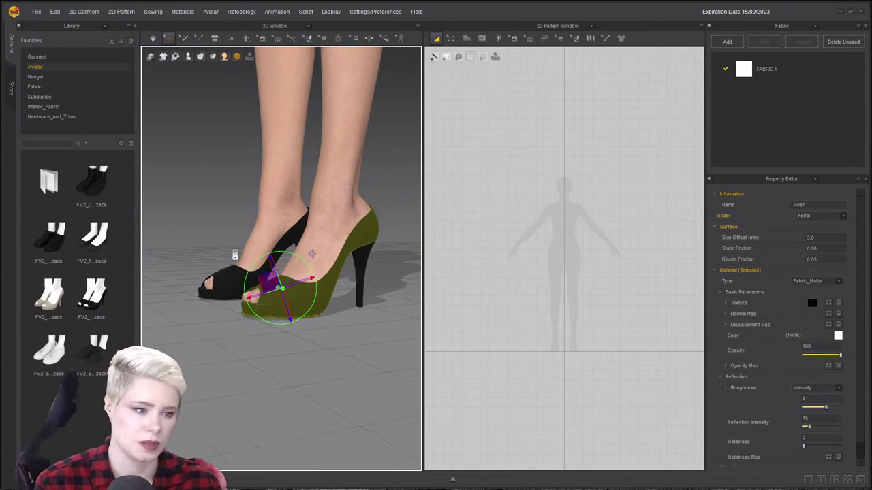
scroll(311, 254, "down", 10)
scroll(268, 219, "up", 10)
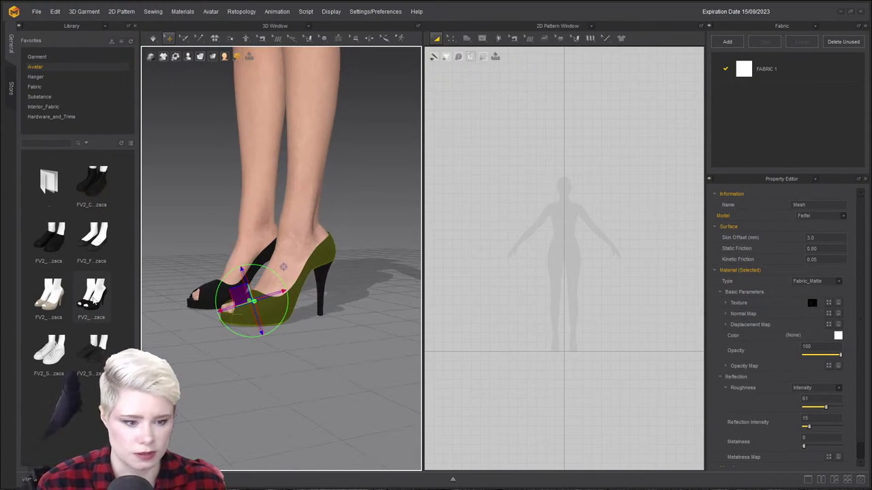
Replace the avatar's heels with the flat black closed shoes from the library.
double_click(49, 236)
scroll(261, 248, "up", 3)
scroll(311, 290, "up", 6)
right_click_drag(356, 254, 291, 271)
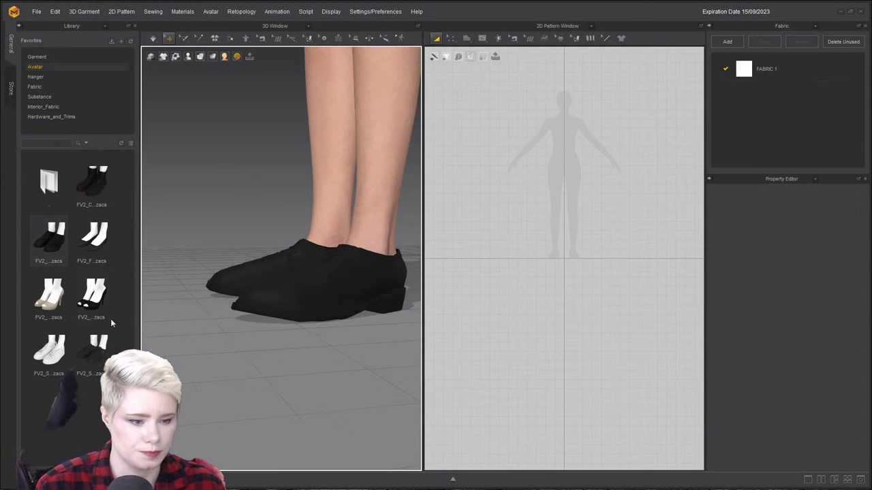
Put the black peep-toe high heels on the avatar and select the left shoe.
middle_click_drag(263, 397, 252, 205)
scroll(252, 205, "up", 3)
right_click_drag(239, 239, 274, 290)
scroll(280, 252, "up", 5)
scroll(291, 237, "up", 1)
left_click(274, 290)
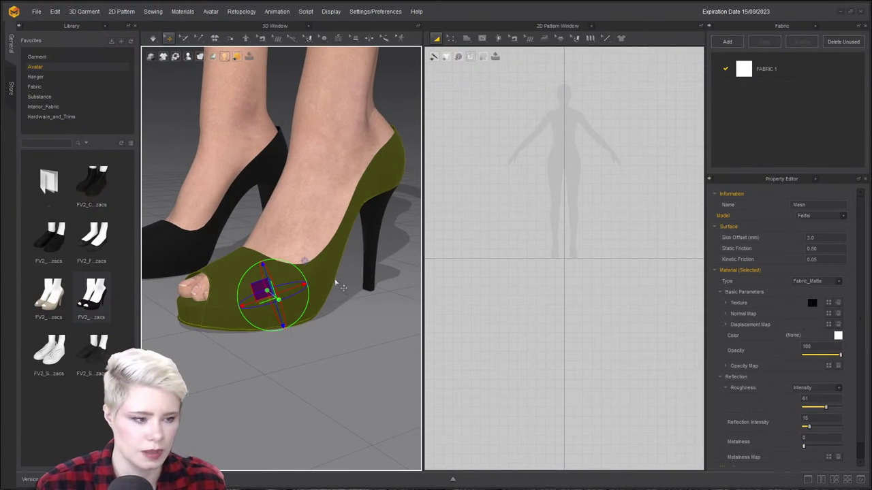
Close the Library to give the 3D view more room.
right_click_drag(218, 229, 148, 129)
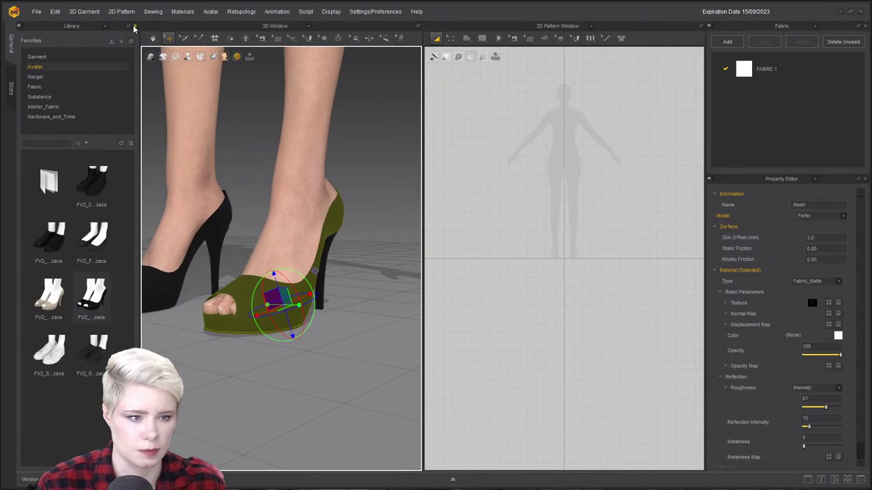
left_click(134, 27)
right_click_drag(164, 197, 126, 220)
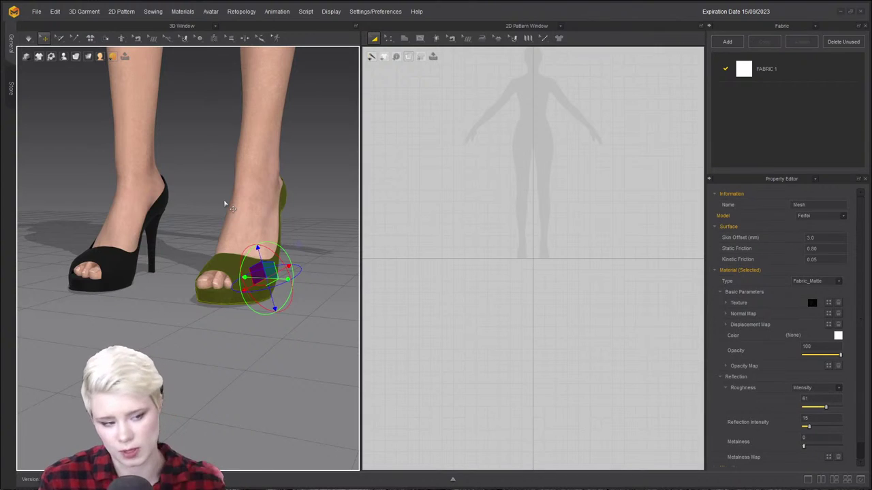
Delete the shoe from the avatar's left foot and select the bare leg.
right_click(230, 269)
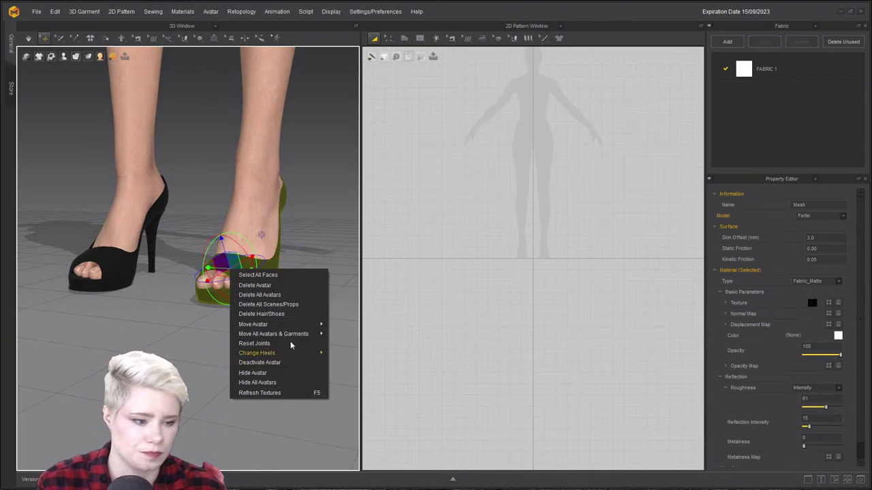
left_click(280, 315)
right_click_drag(310, 273, 186, 251)
left_click(272, 256)
left_click(280, 243)
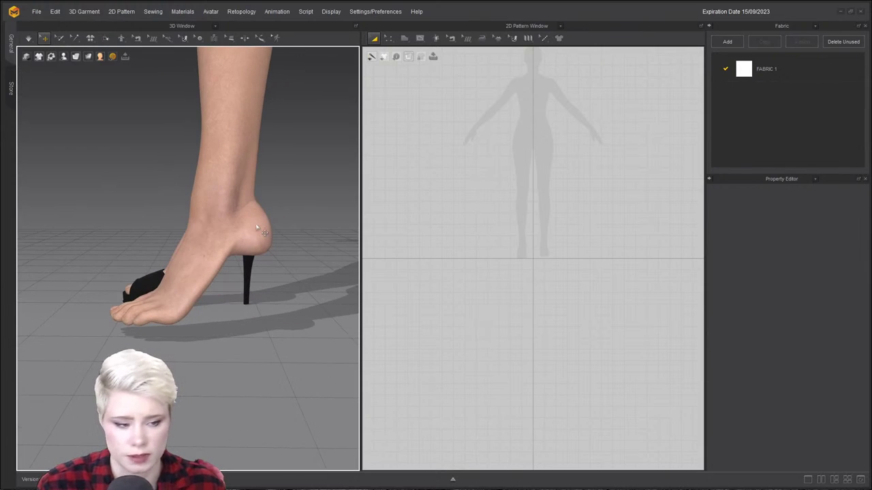
scroll(256, 227, "up", 1)
left_click(248, 186)
scroll(215, 270, "down", 1)
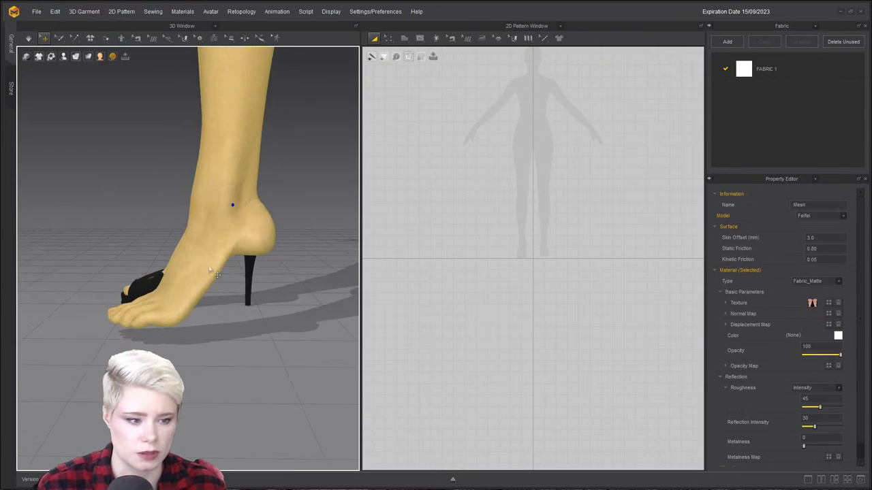
Delete the remaining black heel from the avatar's right foot.
right_click_drag(215, 270, 115, 243)
left_click(141, 291)
right_click(141, 292)
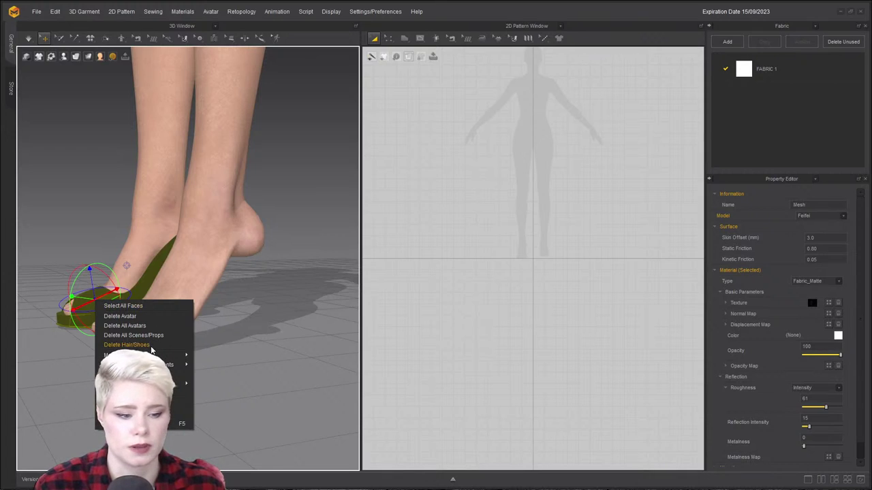
left_click(150, 346)
Select the avatar's legs and show the X-Ray joints.
left_click(164, 218)
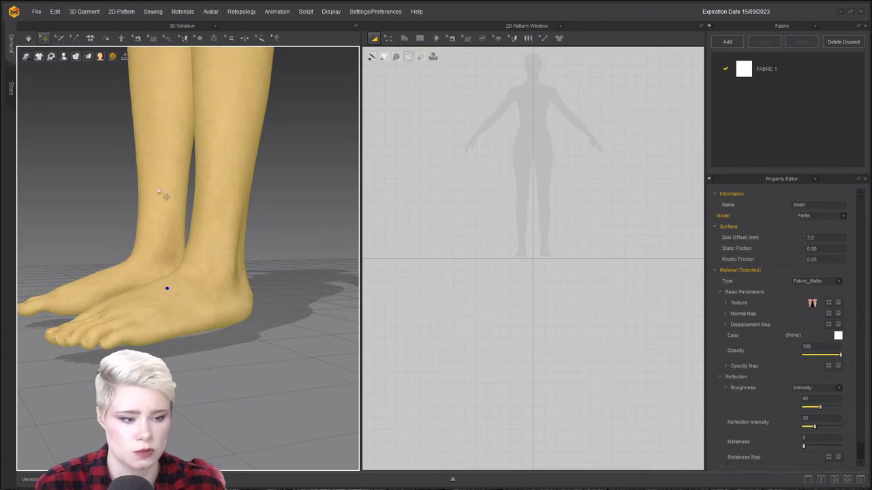
left_click(100, 57)
left_click(64, 58)
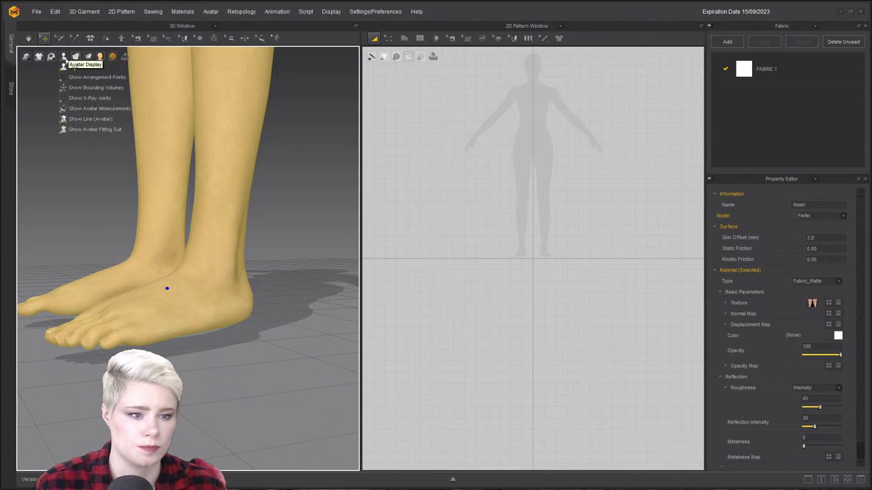
left_click(64, 97)
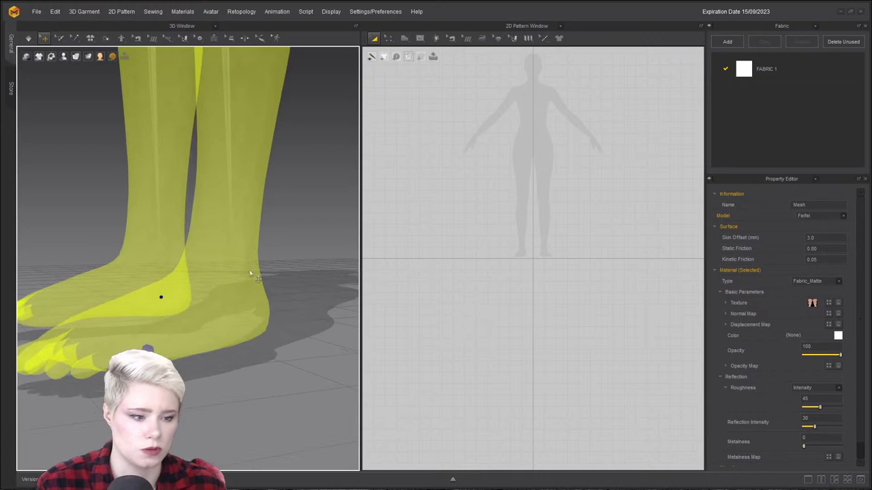
Rotate the left ankle joint so the foot points down into a high-heel pose.
left_click(245, 291)
right_click_drag(246, 291, 223, 266)
left_click(211, 297)
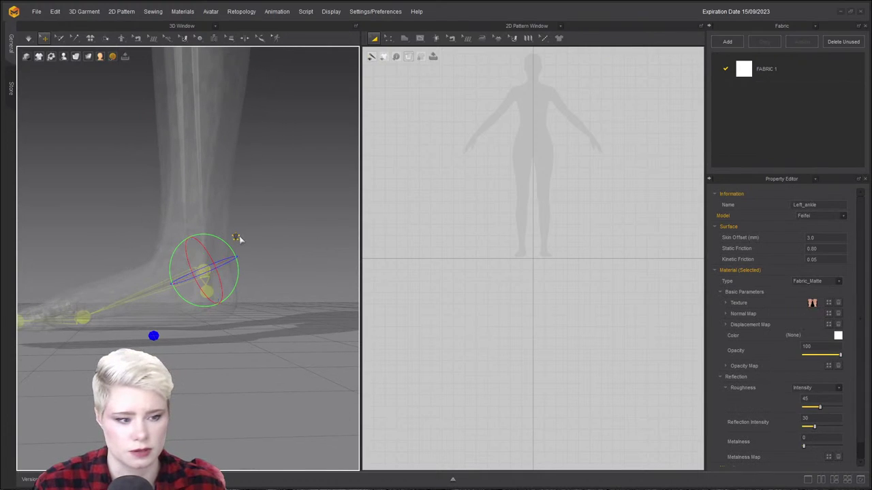
mouse_move(230, 245)
left_mouse_down()
mouse_move(227, 237)
mouse_move(236, 241)
left_mouse_up()
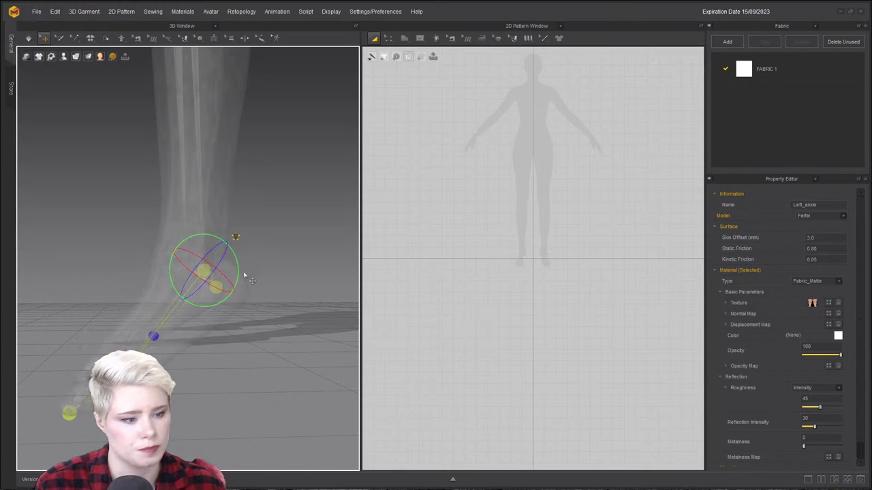
Adjust the rotation of the left foot's heel joint.
left_click(220, 292)
left_click(216, 288)
left_click_drag(244, 261, 247, 283)
Rotate the left toe joint upward to flatten the toes, and deselect the joint.
left_click(123, 371)
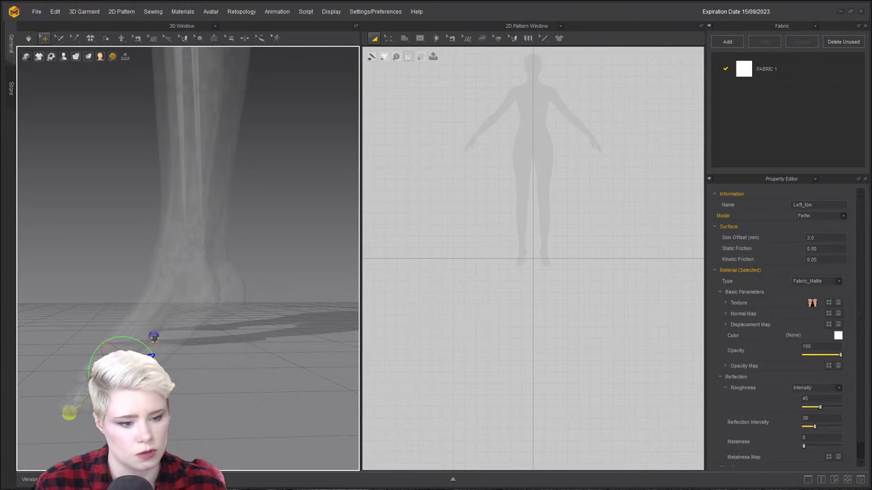
left_click_drag(143, 346, 155, 361)
left_click(271, 315)
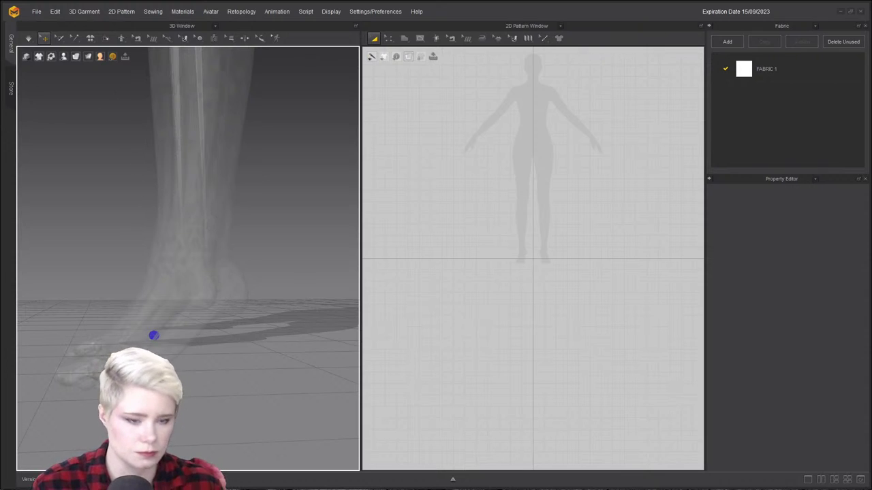
Move the avatar to the ground.
right_click(197, 105)
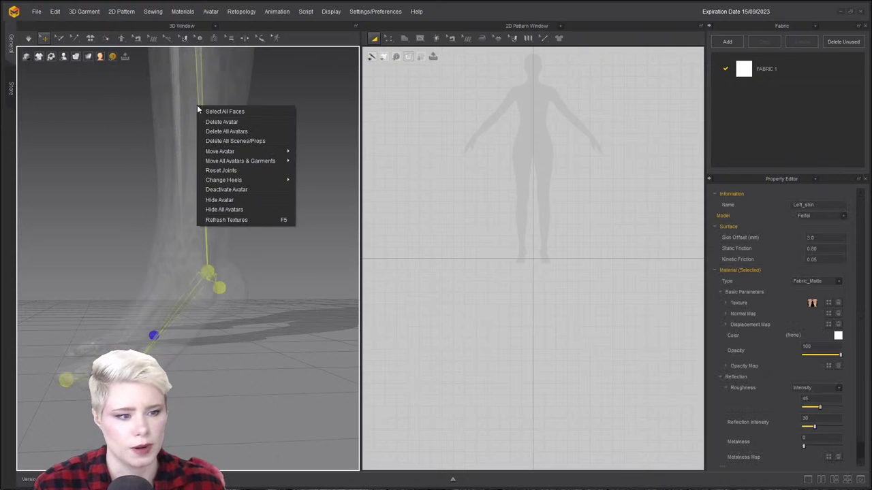
mouse_move(250, 153)
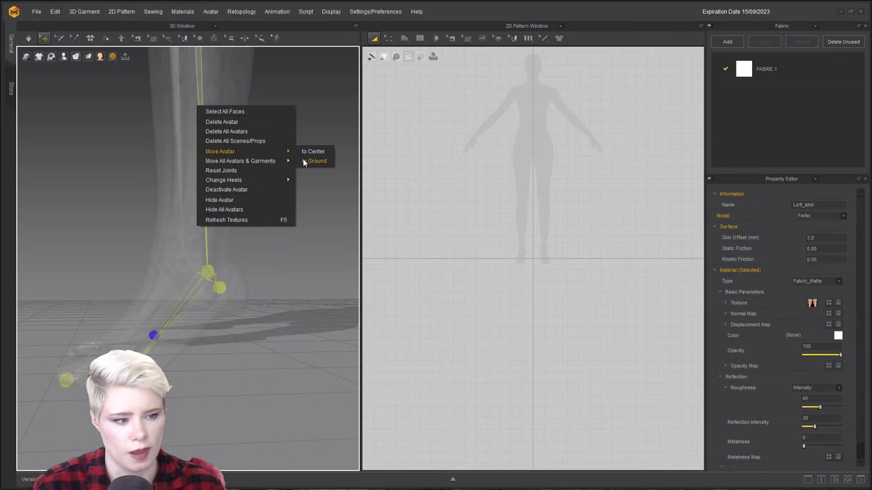
left_click(318, 161)
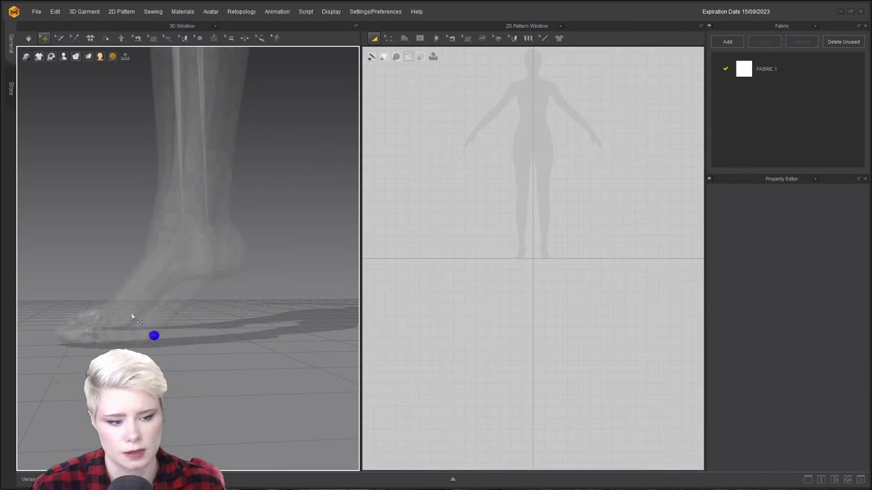
Hide the X-Ray joints to return to the solid avatar display.
left_click(63, 58)
left_click(68, 97)
mouse_move(78, 279)
right_mouse_down()
mouse_move(209, 276)
mouse_move(84, 272)
mouse_move(72, 290)
mouse_move(100, 327)
mouse_move(92, 298)
mouse_move(147, 318)
right_mouse_up()
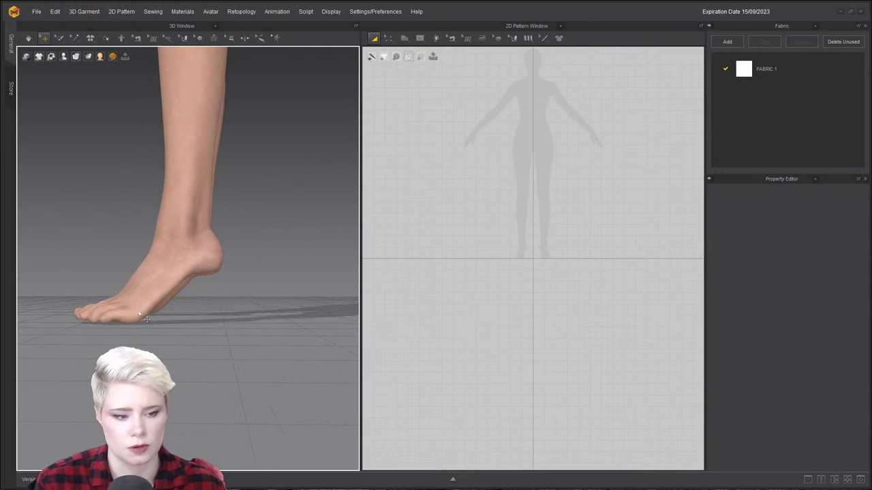
Bring back the Library and open the avatar's Shoes folder, cancelling the prompt to load the Feifei avatar.
left_click(174, 280)
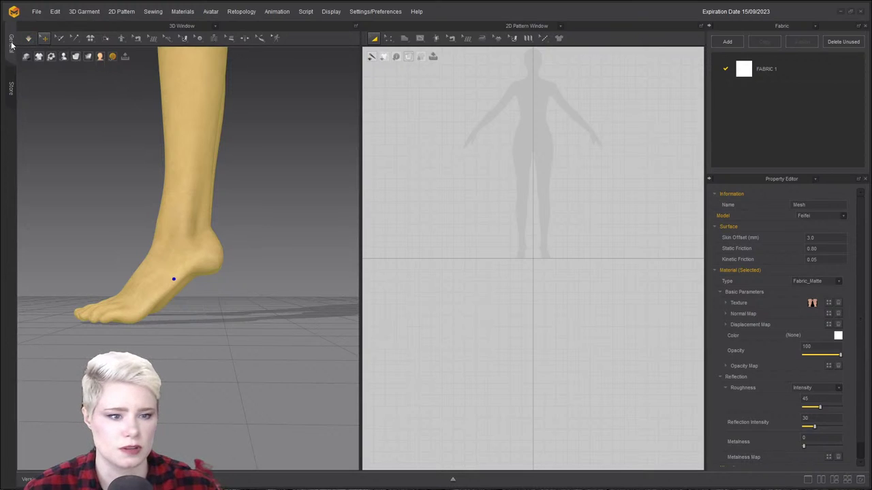
left_click(861, 481)
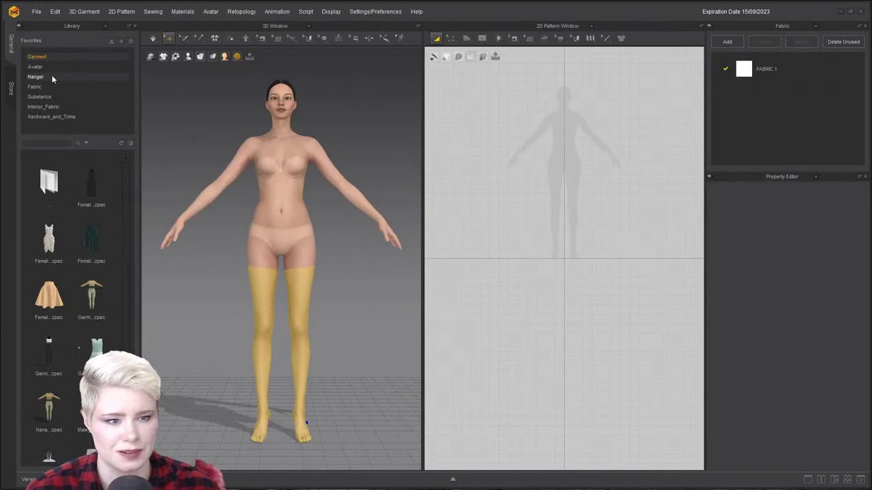
left_click(48, 68)
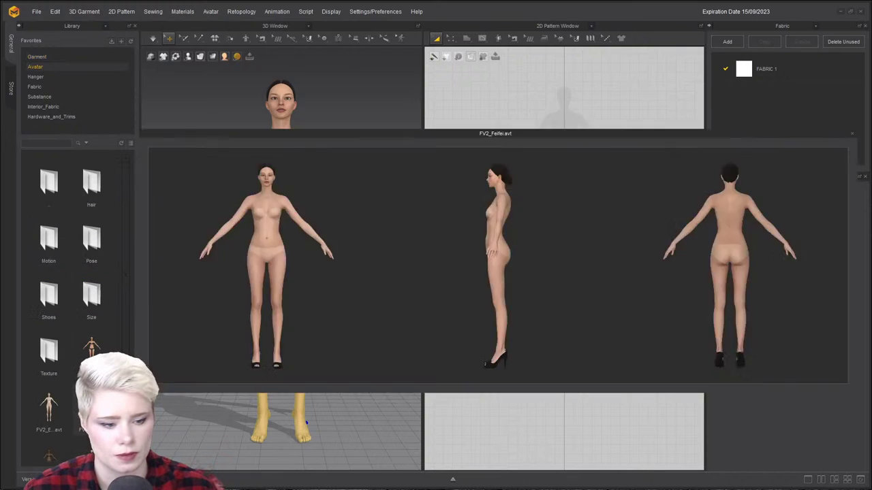
double_click(92, 408)
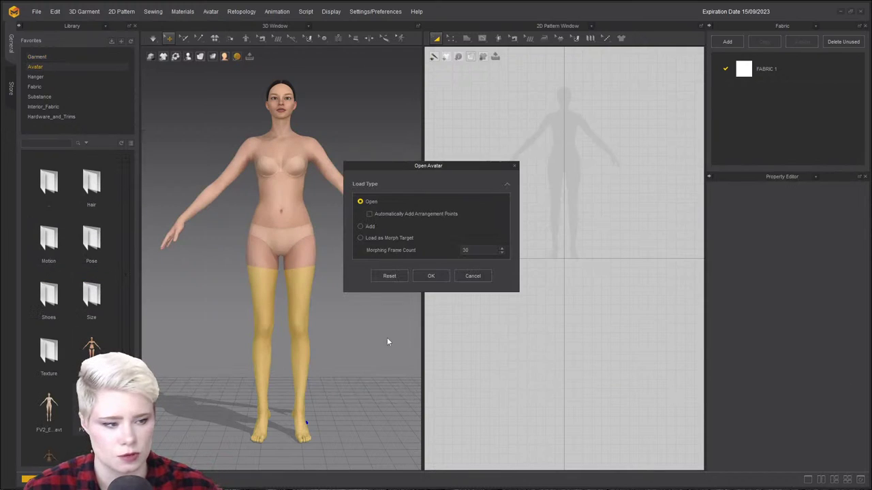
left_click(473, 279)
double_click(58, 298)
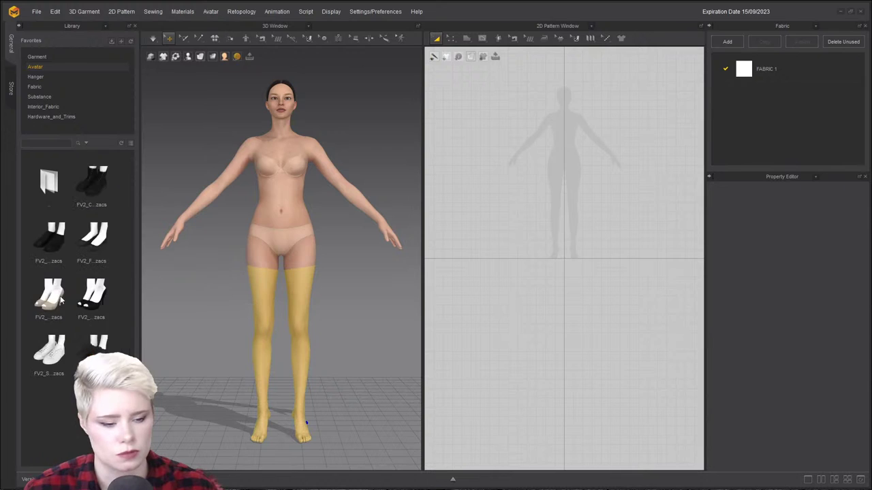
Add the black peep-toe high heels from the library to the posed avatar.
left_click_drag(107, 279, 293, 346)
right_click_drag(292, 346, 238, 347)
scroll(259, 374, "up", 3)
middle_click_drag(262, 378, 259, 309)
right_click_drag(259, 309, 256, 345)
scroll(259, 346, "up", 5)
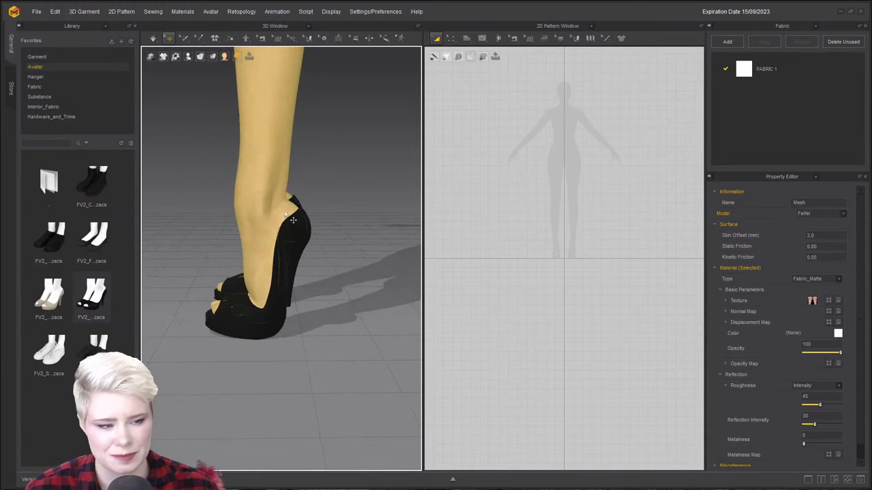
Move the avatar to the ground and to the center.
right_click(251, 194)
mouse_move(331, 239)
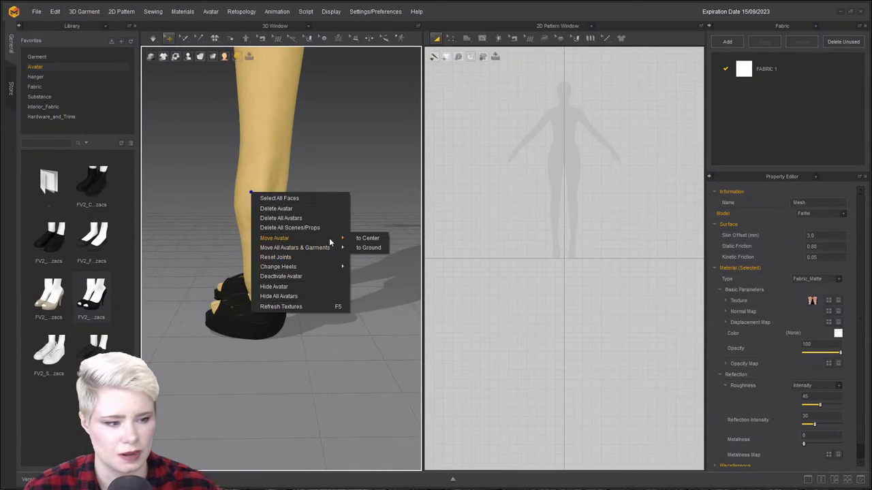
left_click(369, 248)
right_click(264, 228)
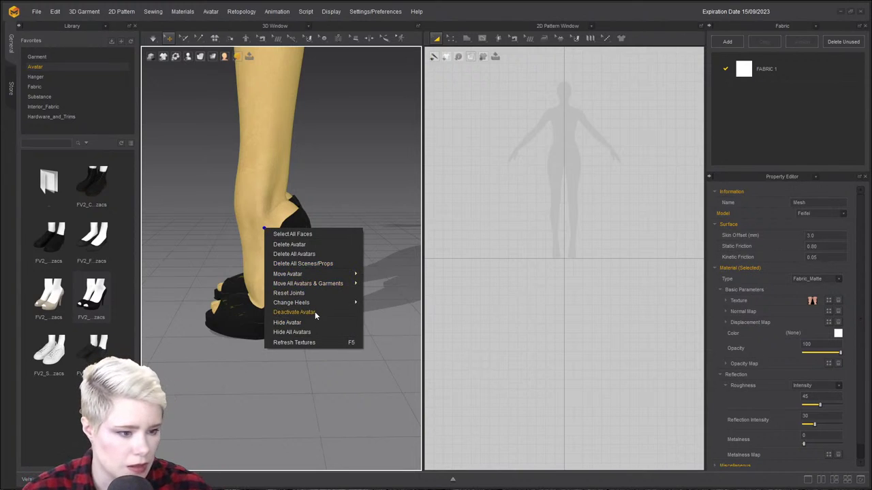
mouse_move(329, 275)
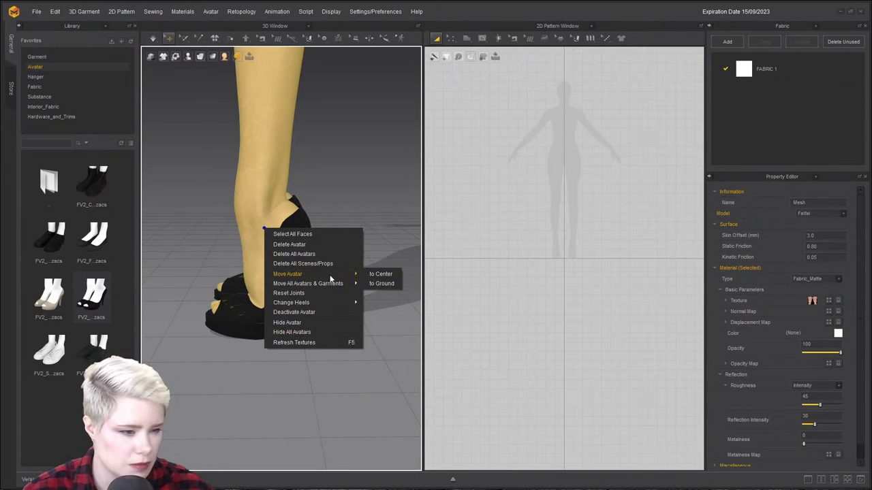
left_click(379, 275)
Reset the avatar's joints and clear the selection.
right_click(283, 265)
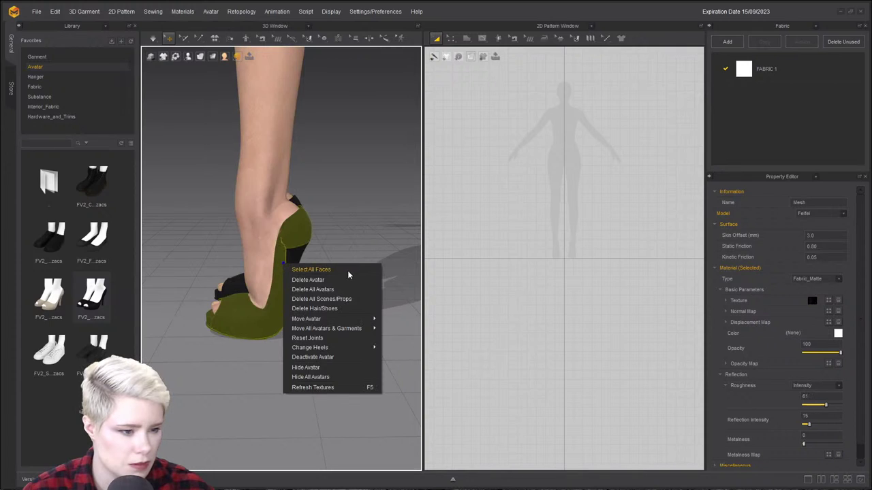
left_click(337, 337)
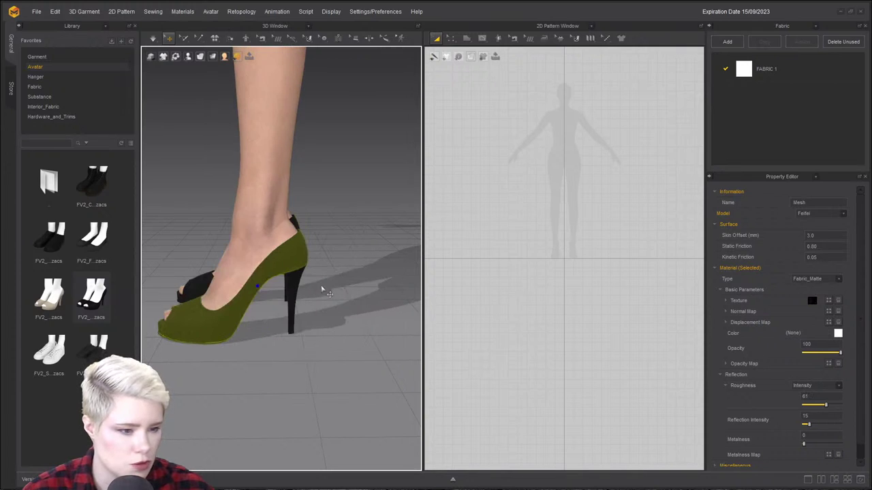
left_click(329, 292)
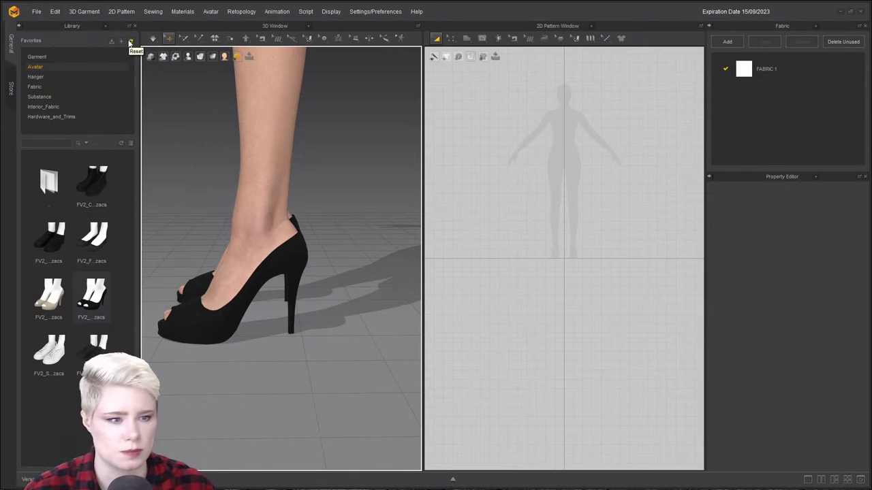
Move the avatar to the ground and close the Library.
left_click(257, 266)
right_click(256, 266)
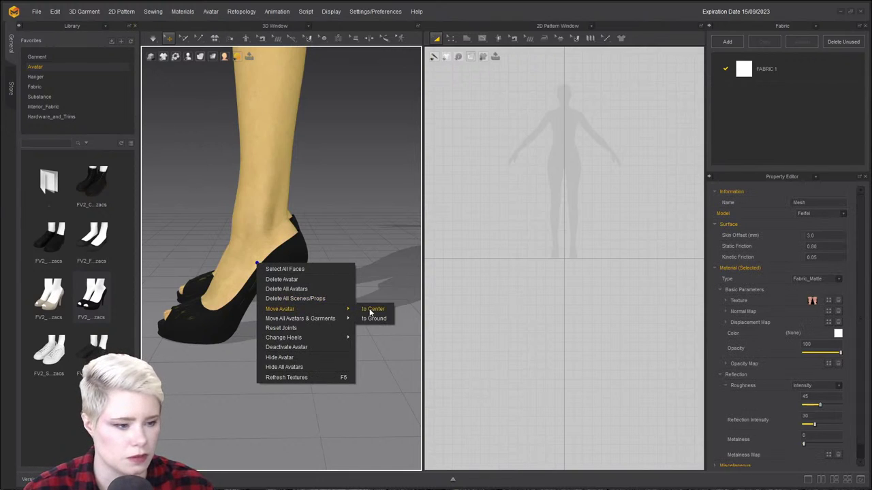
left_click(375, 319)
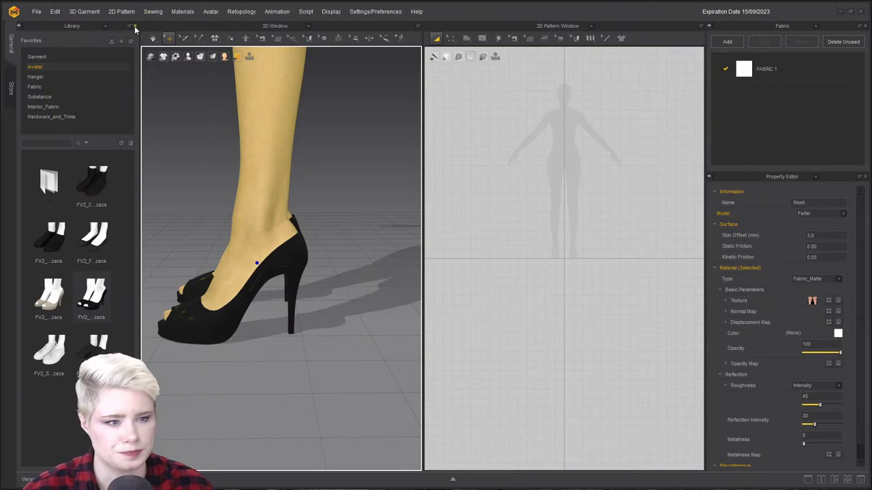
left_click(135, 28)
Delete the black high heel from the avatar's left foot, leaving the right shoe in place.
left_click(230, 268)
right_click_drag(229, 268, 250, 266)
left_click(241, 276)
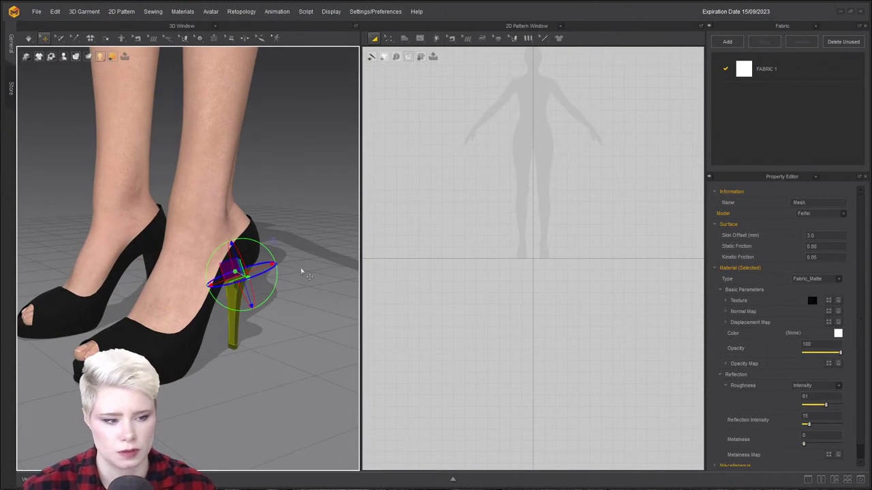
left_click(302, 191)
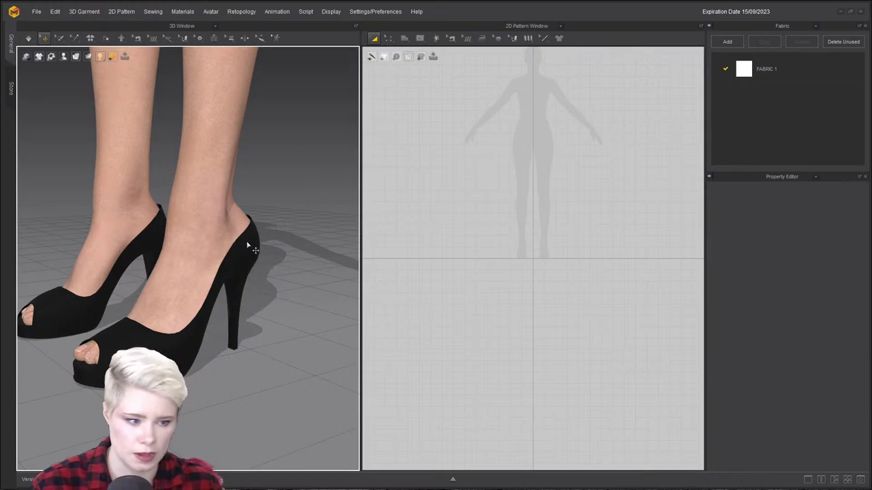
left_click(247, 245)
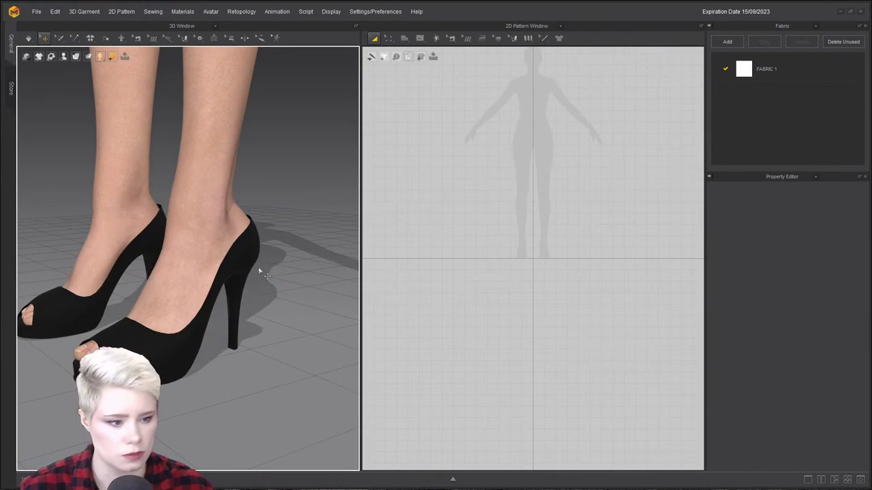
right_click(257, 259)
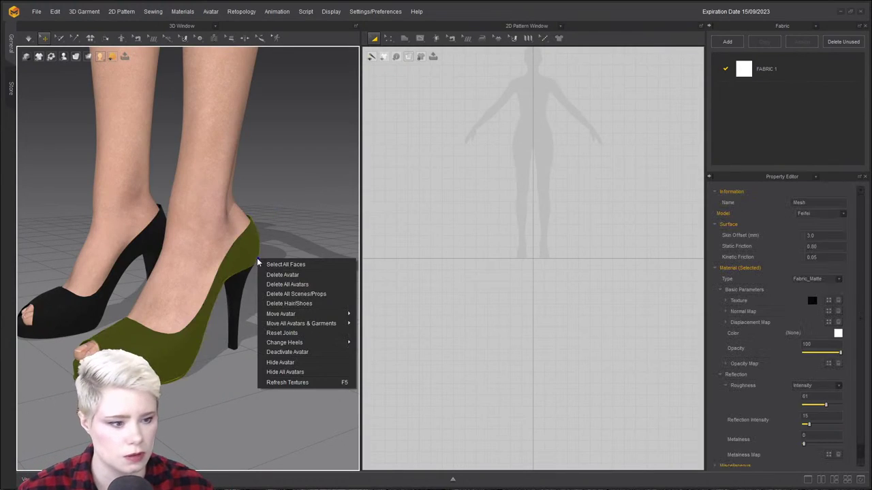
left_click(332, 304)
right_click_drag(245, 286, 225, 310)
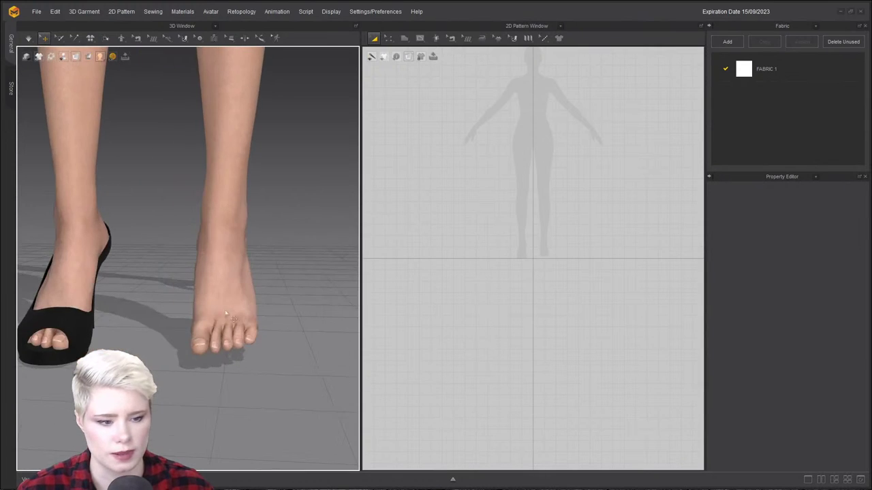
Examine the remaining shoe's sole and compare it with the shape of the bare left foot.
scroll(502, 258, "up", 3)
scroll(211, 270, "up", 5)
scroll(216, 368, "down", 5)
scroll(190, 293, "up", 5)
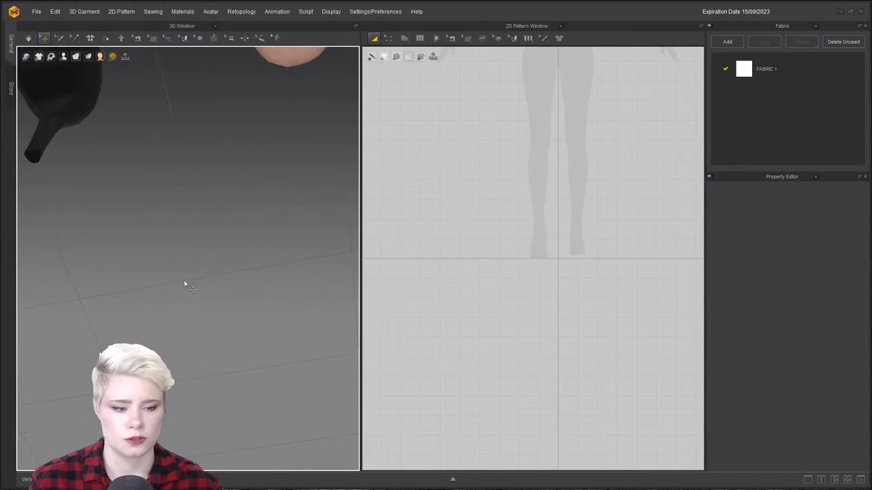
scroll(190, 293, "down", 4)
right_click_drag(189, 293, 201, 260)
left_click(129, 261)
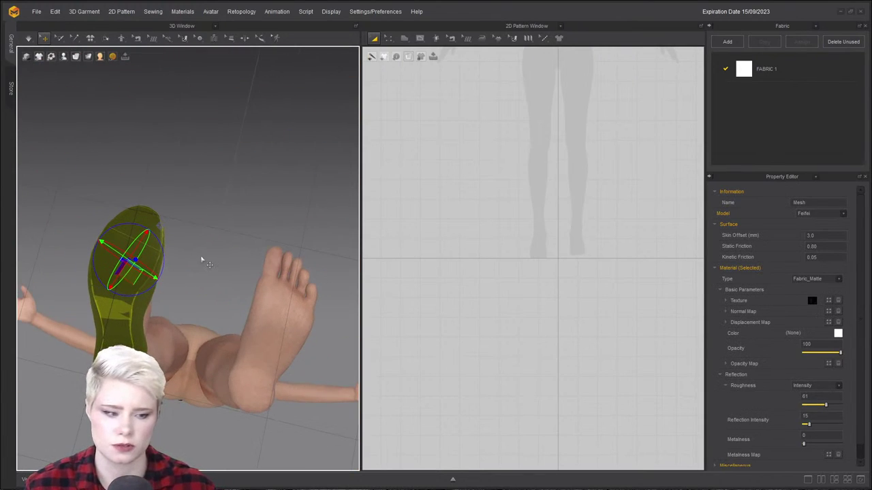
right_click_drag(317, 294, 219, 289)
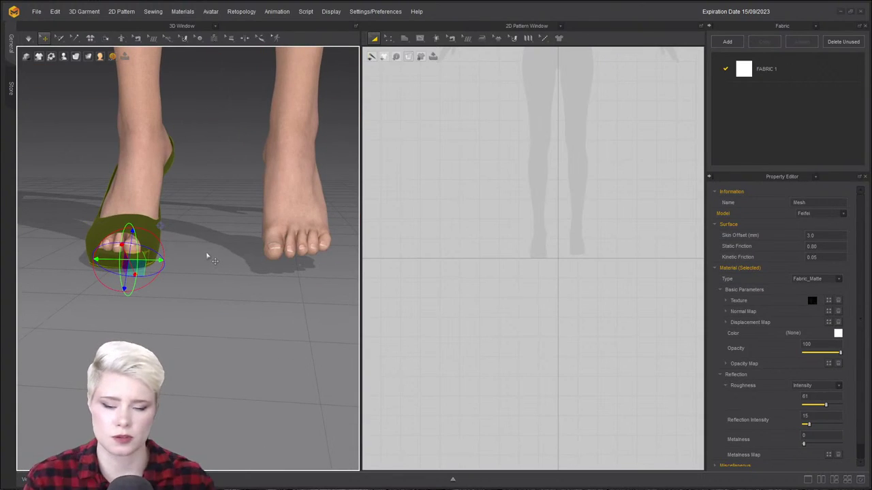
scroll(304, 237, "up", 5)
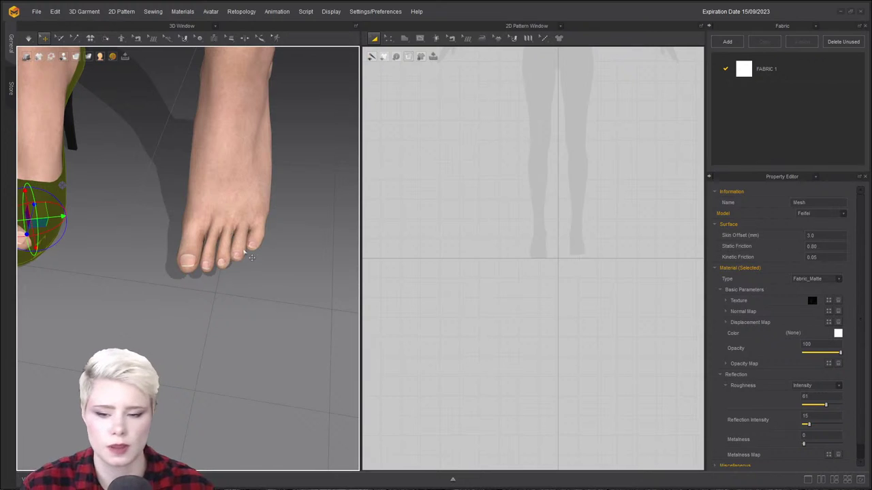
right_click_drag(250, 232, 210, 207)
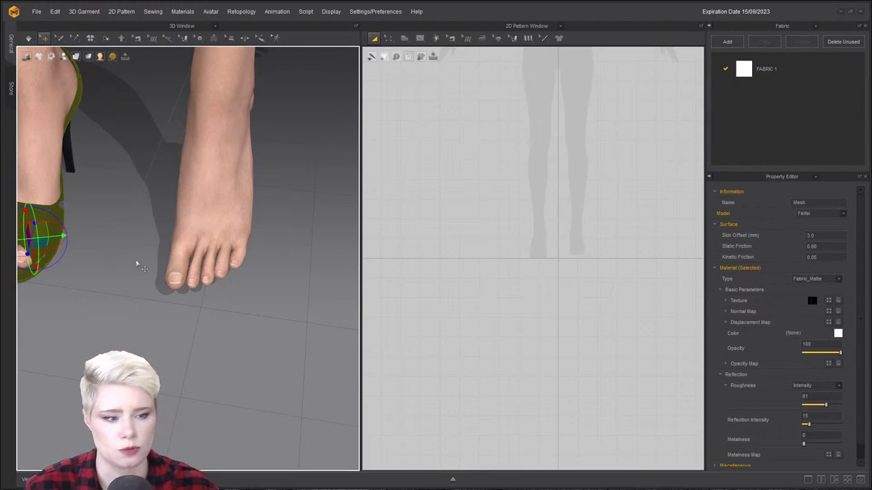
scroll(122, 198, "up", 5)
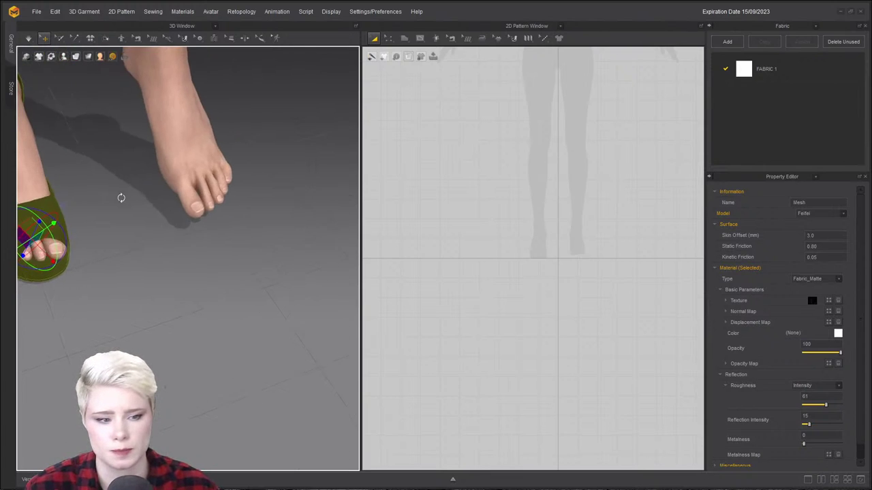
right_click_drag(125, 203, 154, 192)
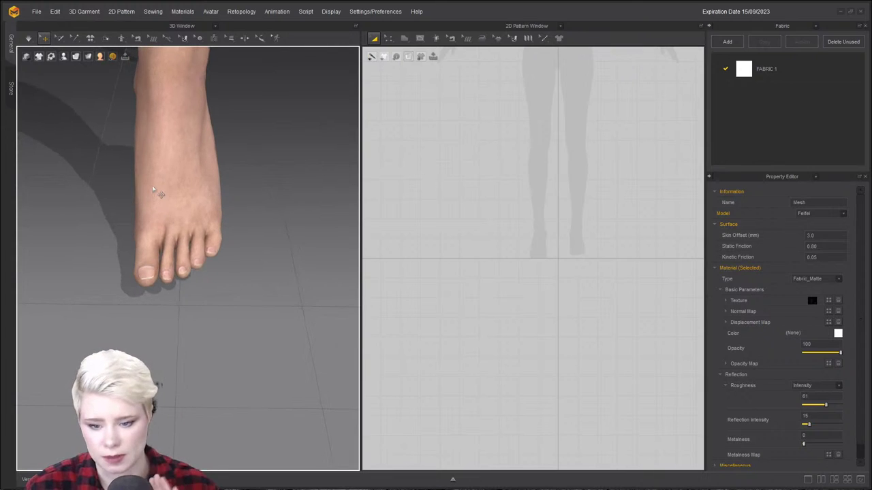
Load ice skate shoe sole.jpg as a background image in the 2D pattern view.
right_click_drag(594, 196, 498, 206)
right_click(551, 190)
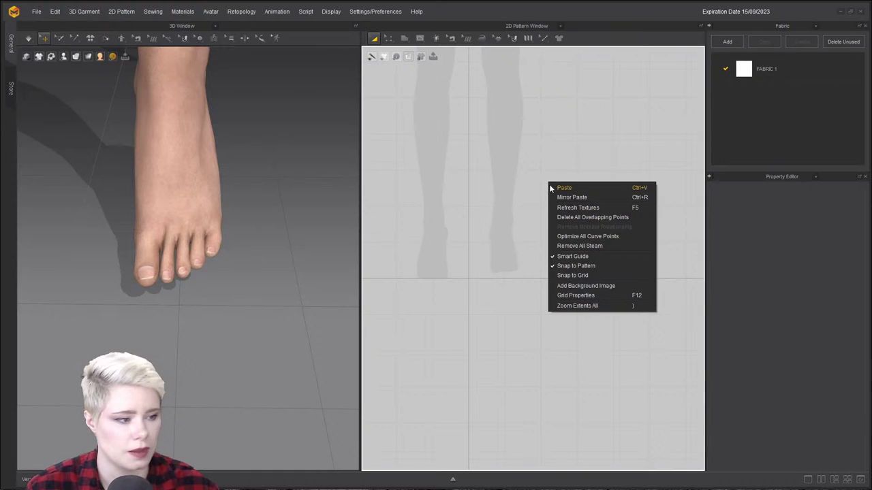
left_click(590, 286)
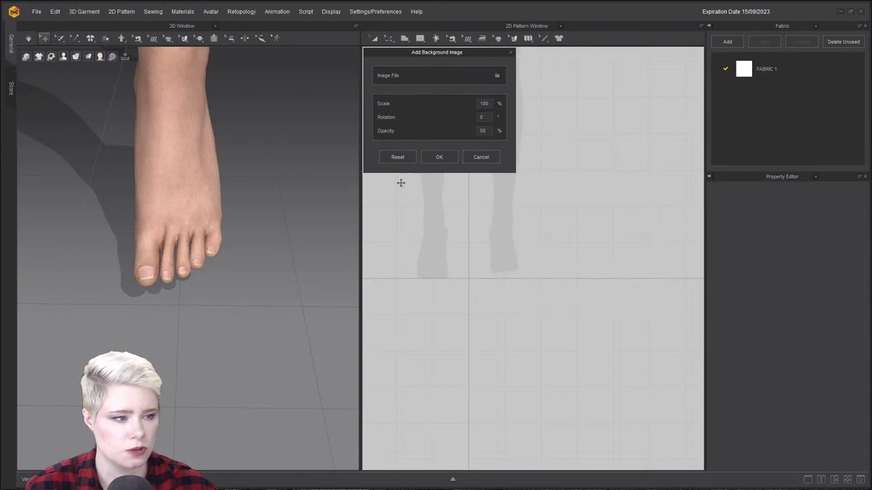
left_click(497, 77)
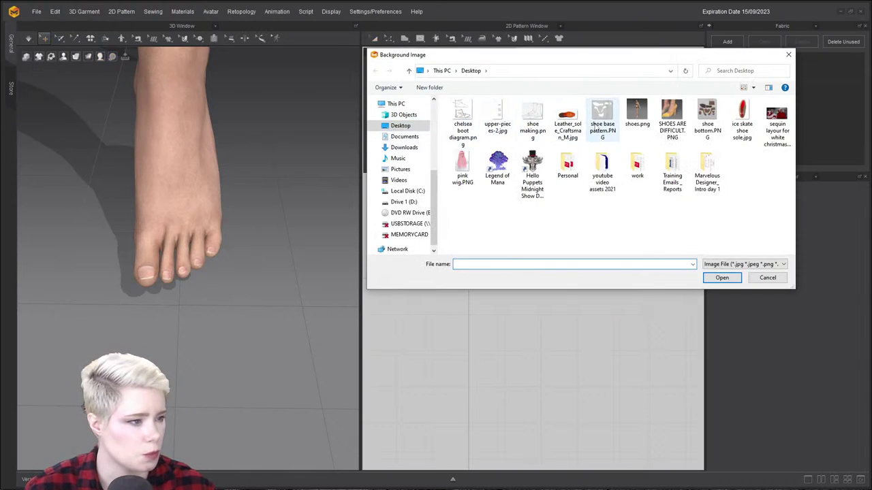
left_click(742, 117)
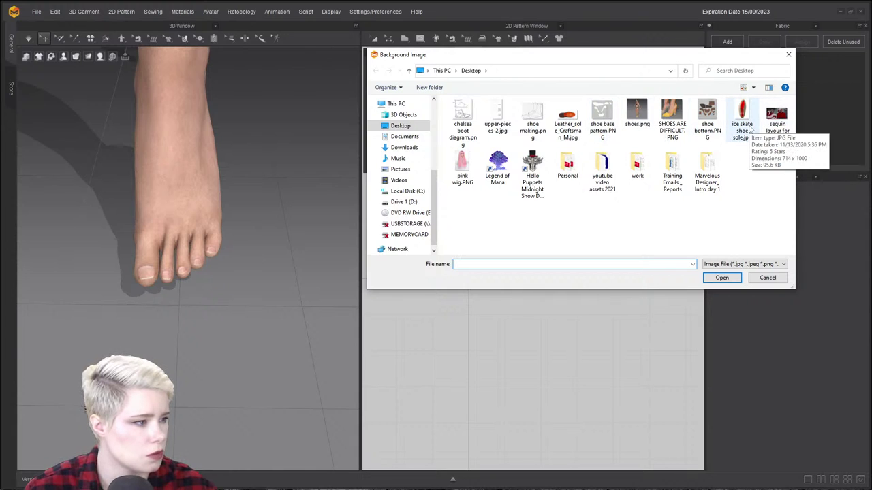
left_click(721, 277)
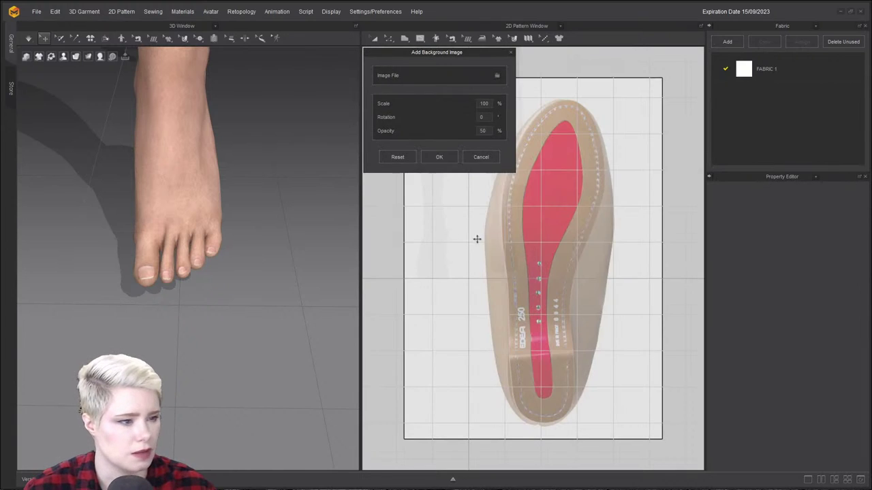
Try placing the skate sole image beside the avatar silhouette's feet, and cancel adding the image.
middle_click_drag(522, 255, 513, 261)
scroll(513, 261, "down", 5)
left_click_drag(515, 255, 584, 178)
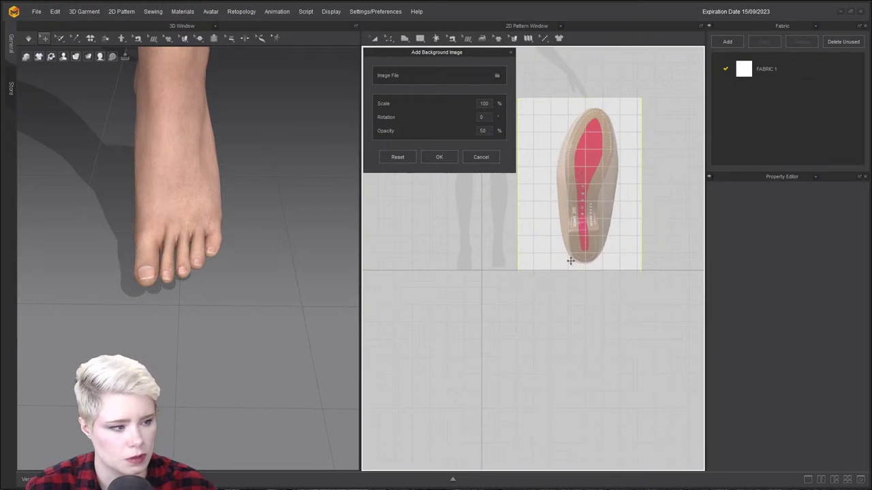
scroll(562, 239, "up", 4)
middle_click_drag(562, 240, 545, 304)
scroll(558, 293, "down", 3)
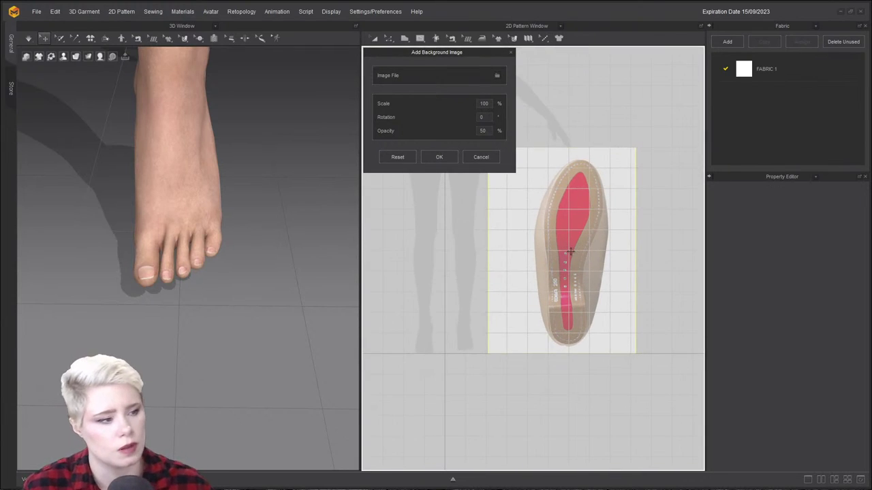
middle_click_drag(558, 252, 552, 267)
left_click_drag(552, 266, 590, 266)
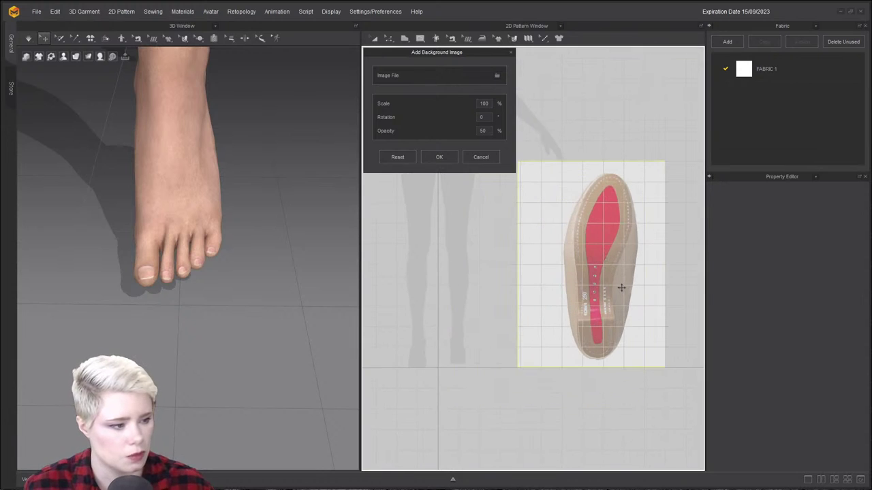
middle_click_drag(617, 290, 591, 291)
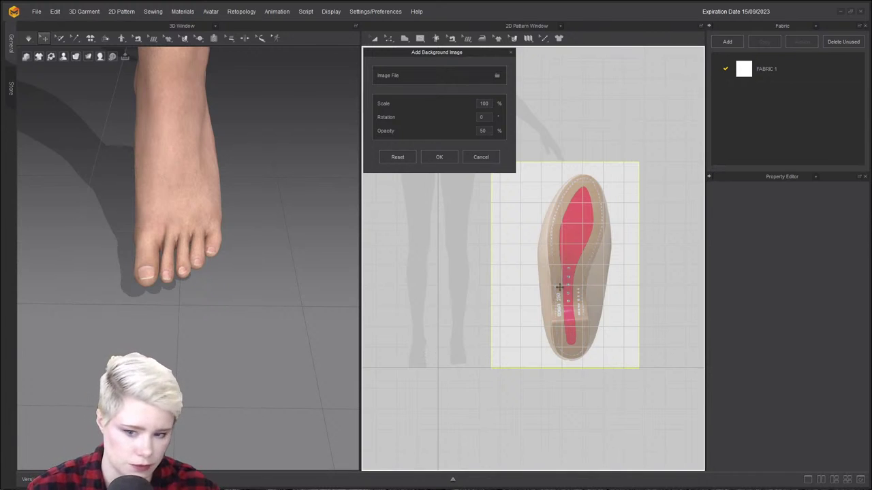
left_click_drag(569, 290, 534, 299)
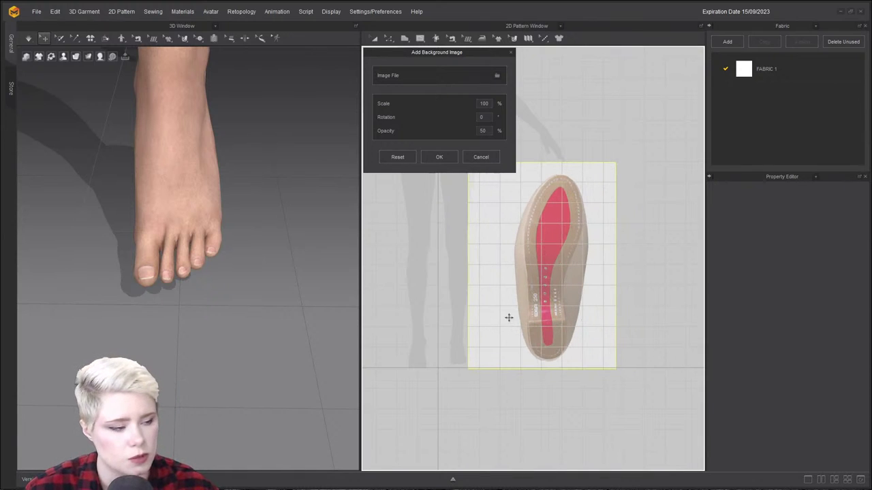
scroll(509, 320, "up", 2)
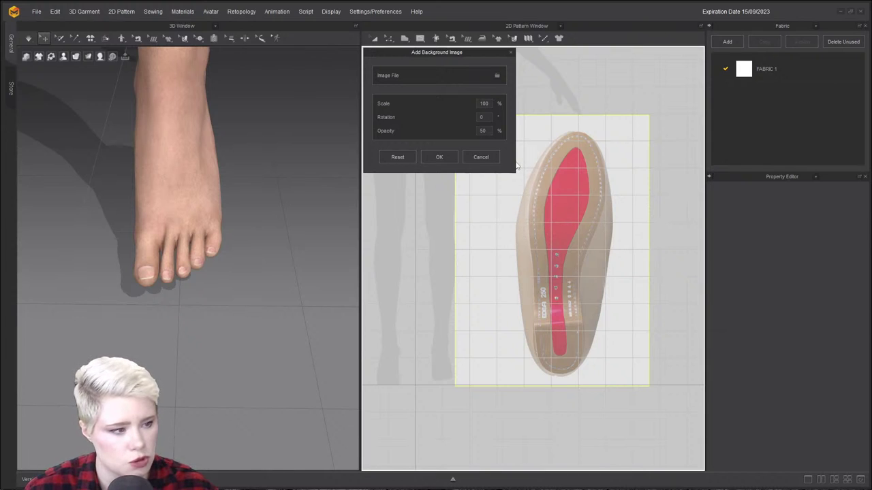
left_click(481, 158)
right_click(471, 283)
left_click(479, 271)
scroll(479, 269, "down", 2)
middle_click_drag(479, 269, 529, 195)
scroll(514, 245, "up", 5)
right_click(513, 243)
left_click(557, 346)
scroll(311, 229, "down", 2)
Select the remaining high heel and examine it from below, comparing its sole with the bare foot.
middle_click_drag(312, 229, 346, 246)
right_click_drag(81, 463, 187, 467)
middle_click_drag(188, 466, 204, 450)
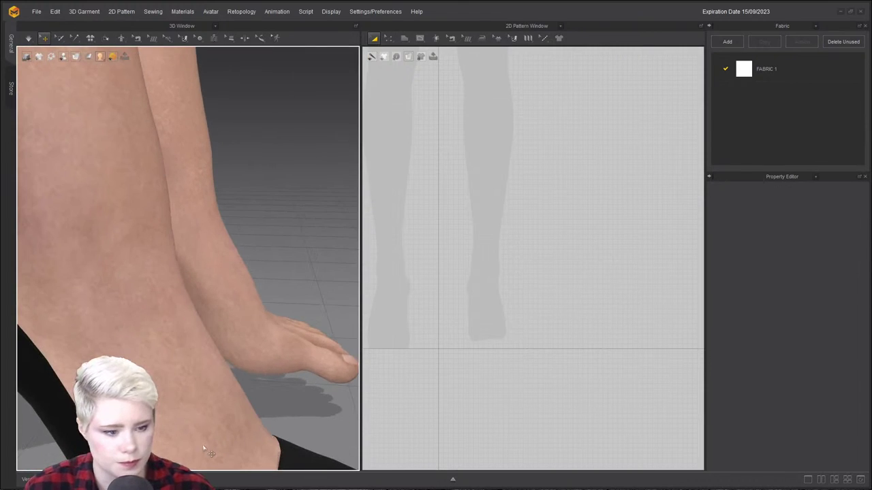
left_click(37, 383)
right_click_drag(37, 382, 197, 143)
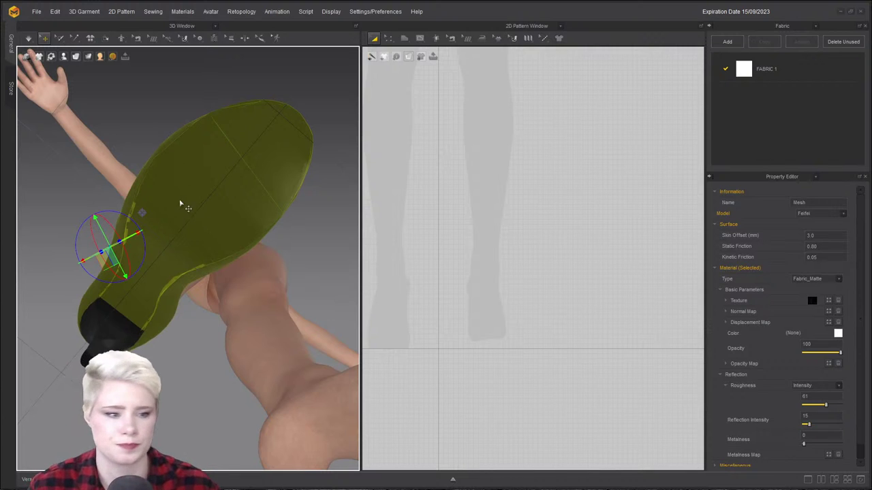
right_click_drag(203, 221, 297, 258)
right_click_drag(355, 253, 290, 207)
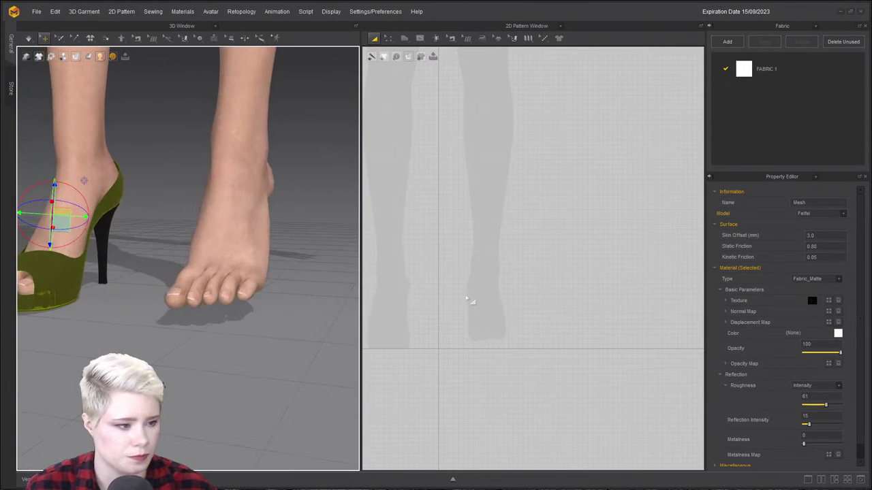
Load shoe base pattern.PNG as a background image in the 2D pattern view.
middle_click_drag(470, 298, 489, 252)
right_click(502, 223)
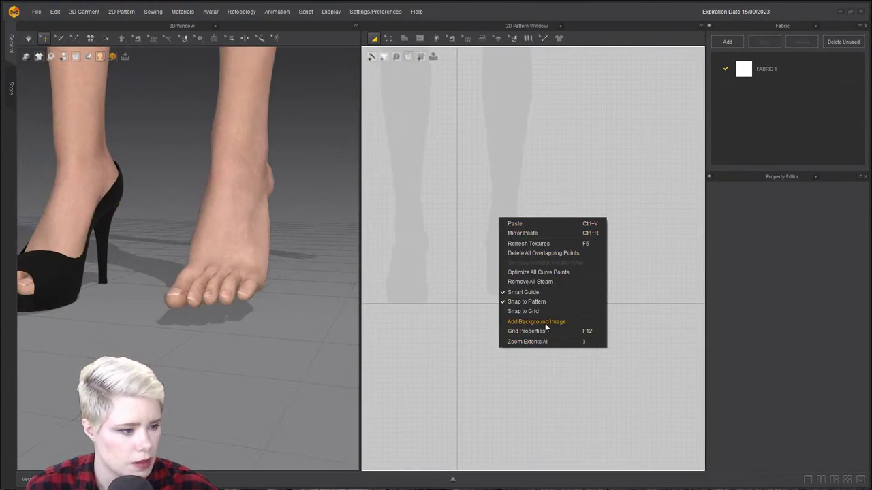
left_click(546, 321)
left_click(497, 75)
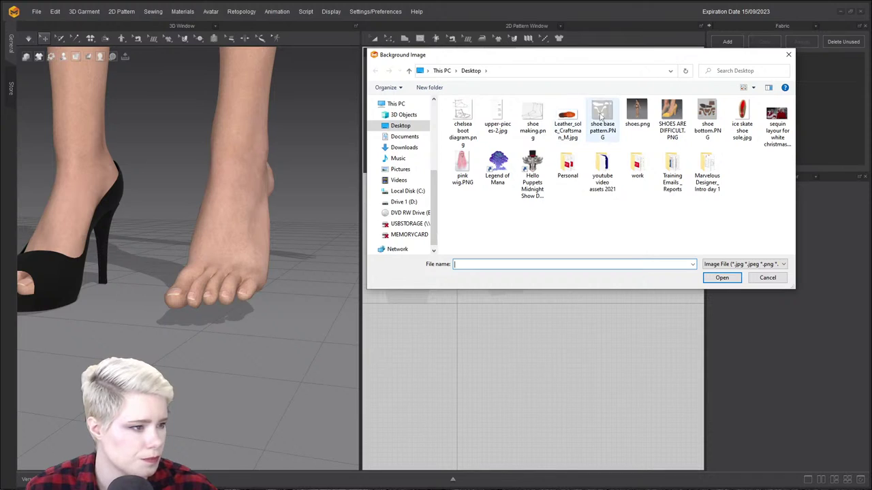
left_click(601, 117)
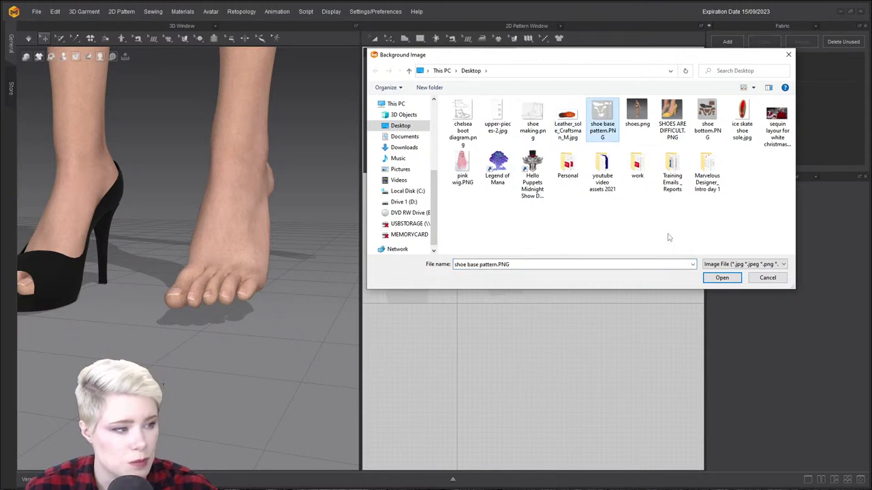
left_click(721, 277)
Set the shoe pattern background image's scale to 50%.
scroll(640, 225, "down", 5)
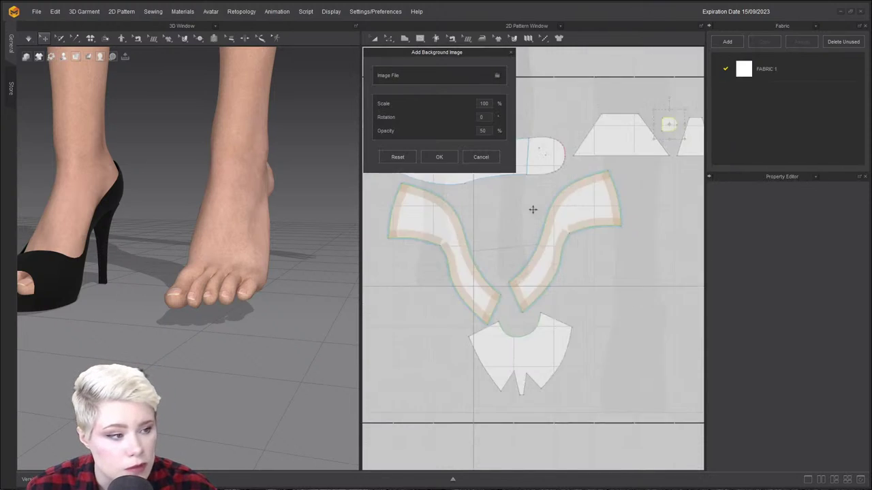
scroll(638, 211, "up", 1)
middle_click_drag(638, 207, 619, 227)
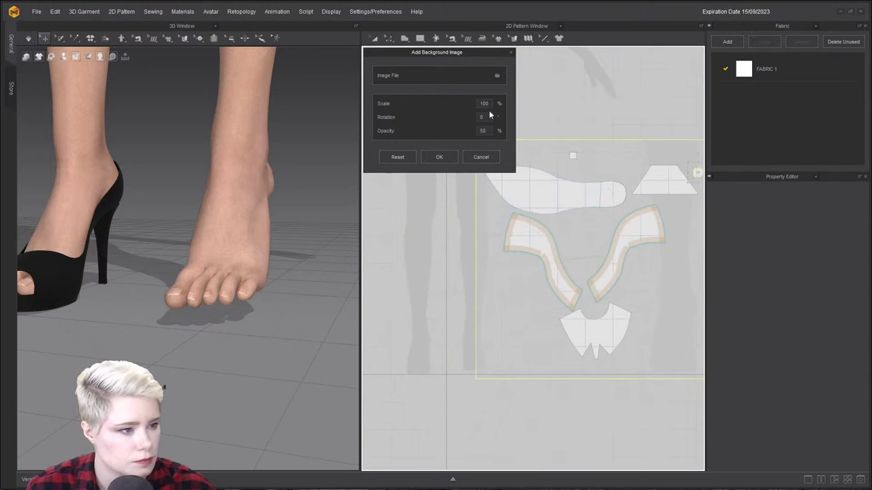
key("ctrl+a")
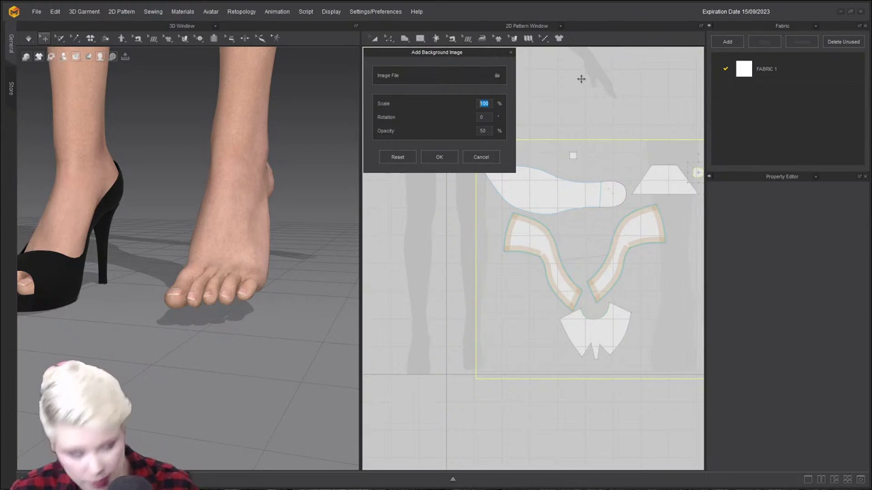
type("50")
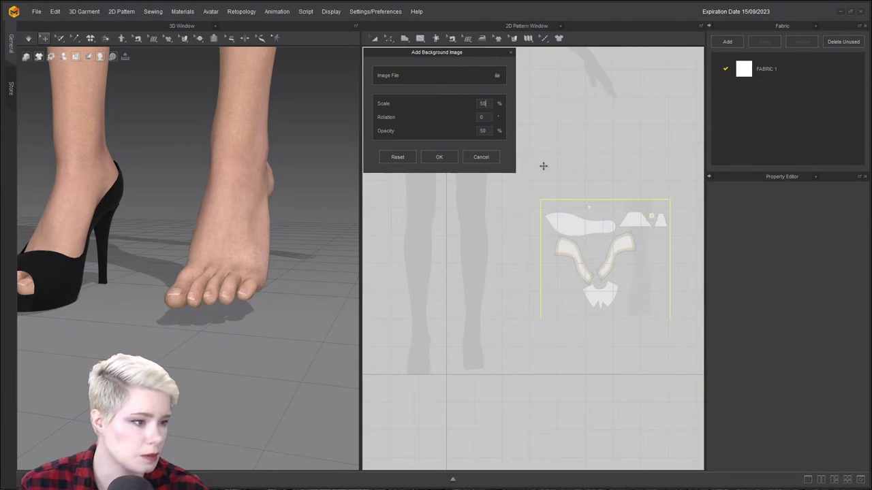
Confirm adding the shoe pattern background image to the 2D pattern view.
left_click(442, 158)
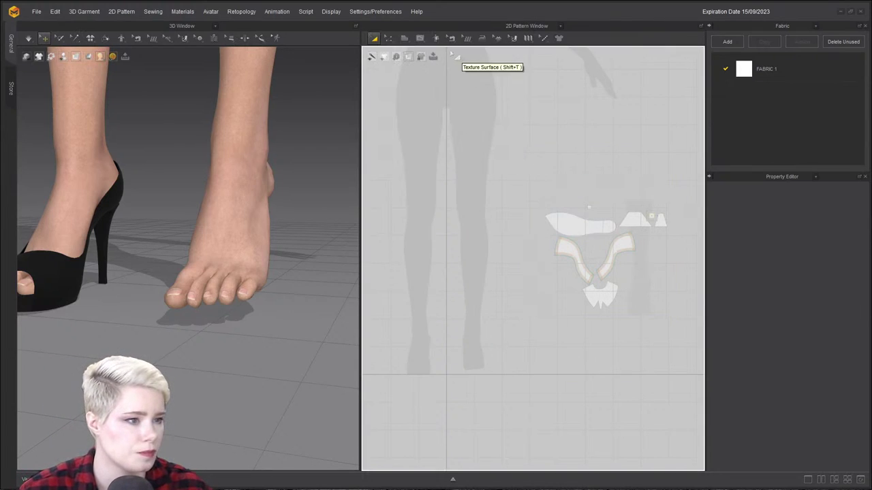
Create a 12.5 by 12.5 mm square pattern above the sole outline, near the image's reference square.
left_click(404, 39)
left_click(416, 68)
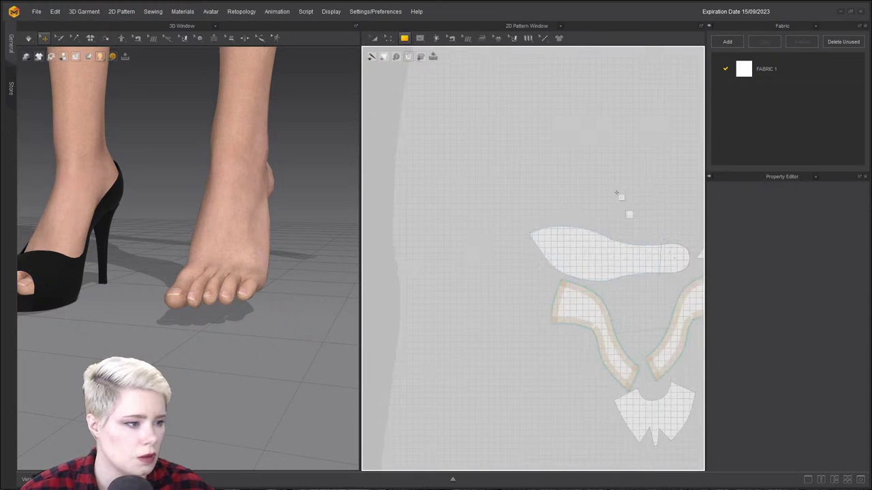
left_click(536, 169)
type("12.5")
key("Tab")
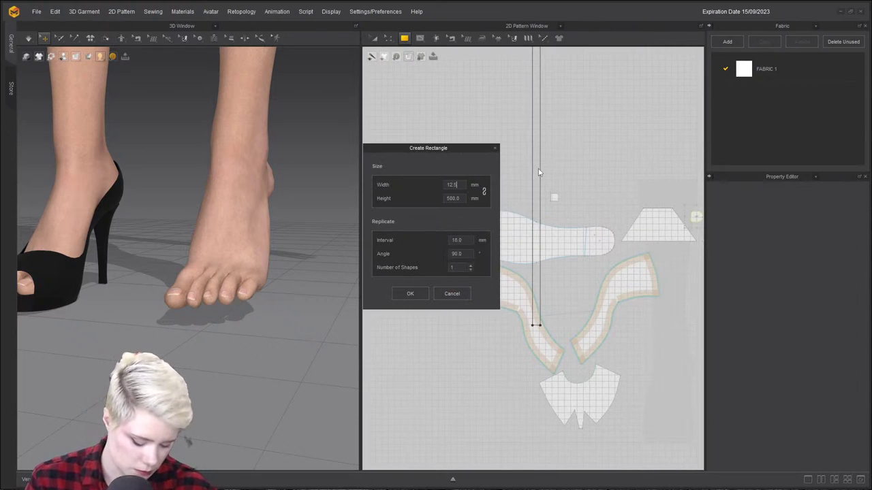
type("1500")
key("Tab")
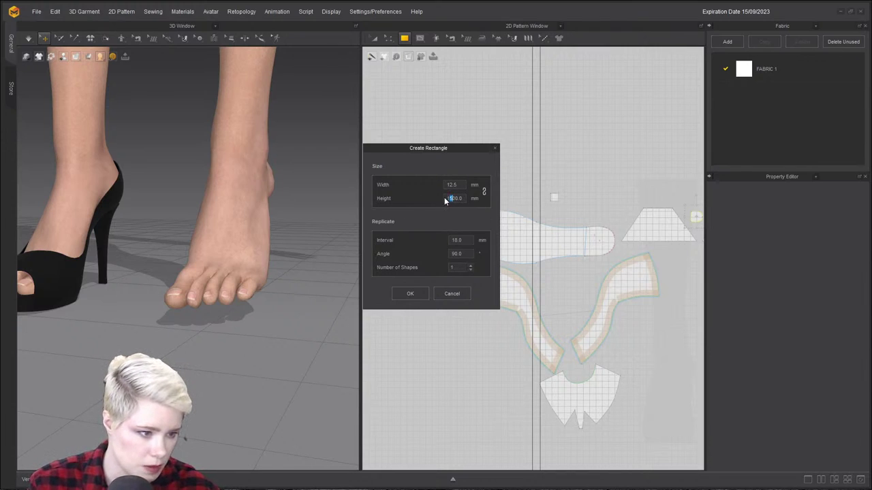
double_click(468, 203)
type("2")
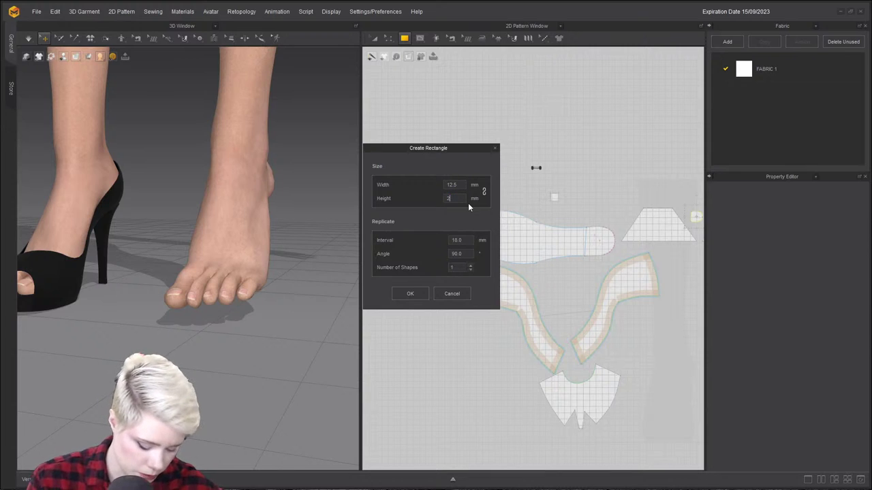
type("2.5")
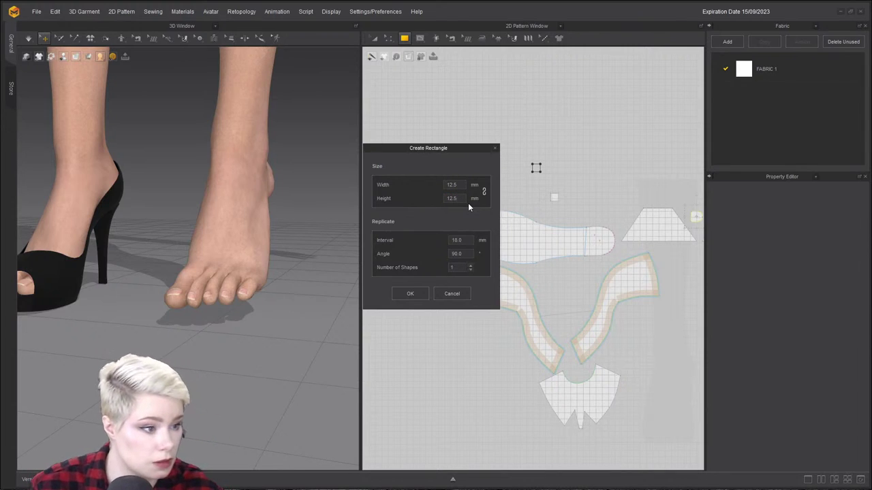
left_click(411, 293)
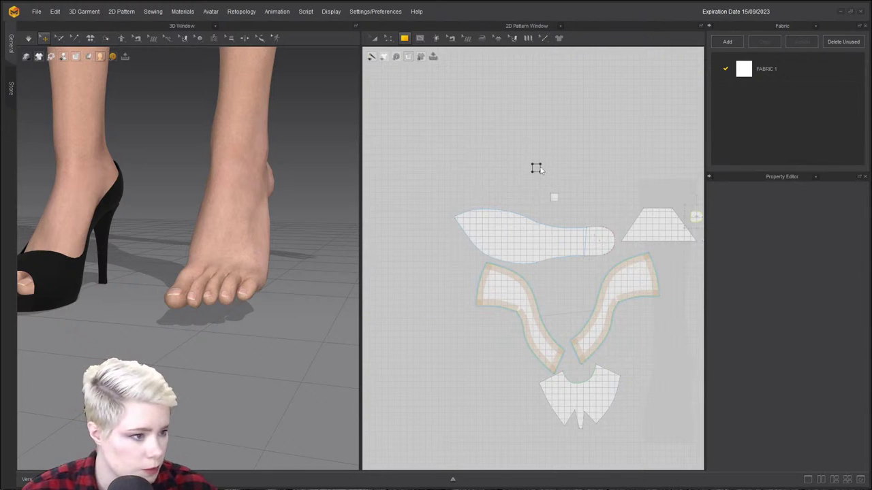
left_click(538, 169)
left_click(535, 222)
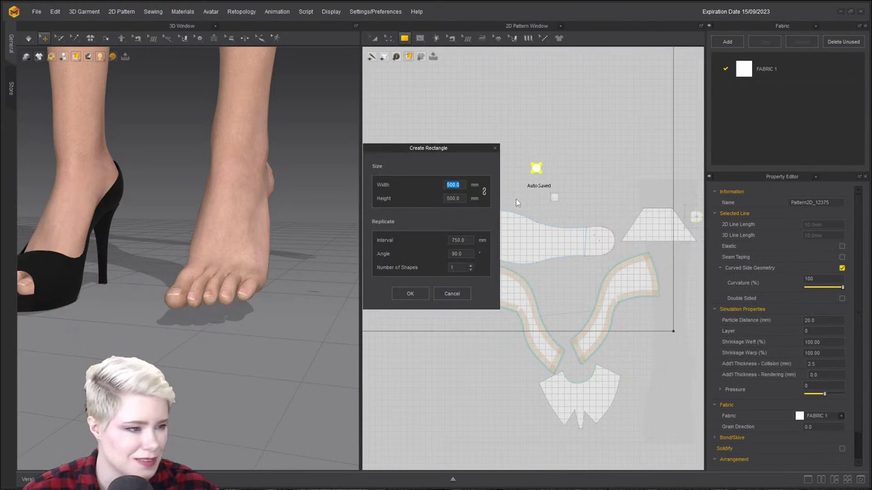
left_click(451, 293)
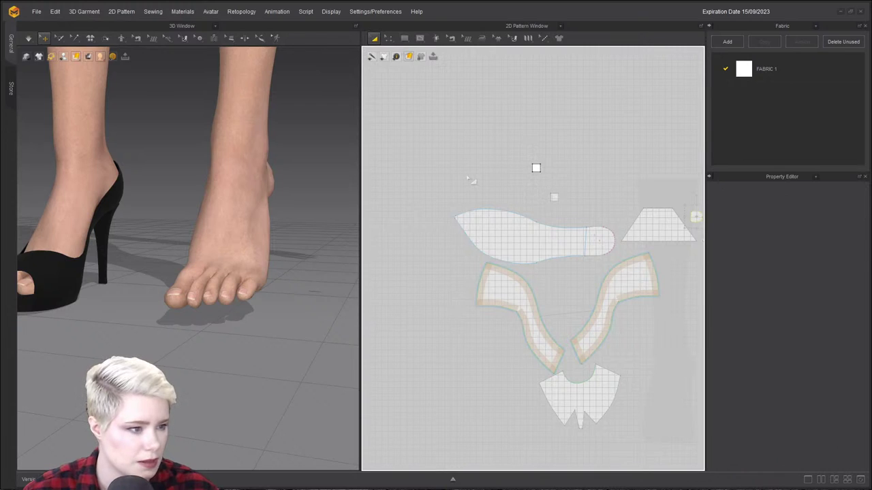
Move the new square beside the image's reference square to compare their sizes, and delete the new square.
left_click(535, 167)
scroll(553, 192, "up", 5)
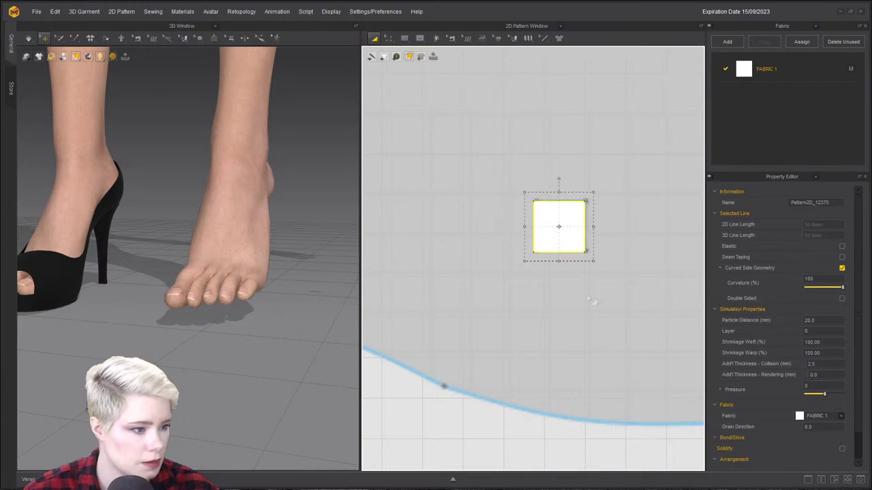
left_click_drag(571, 235, 449, 214)
scroll(507, 237, "down", 6)
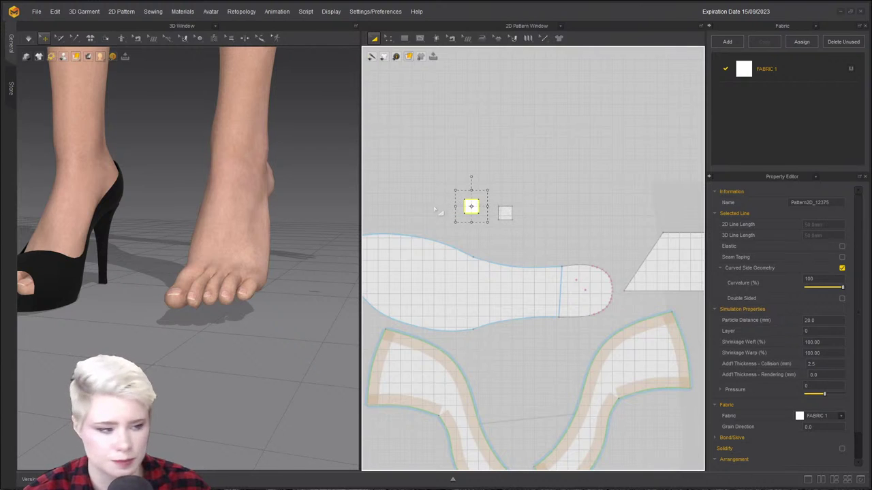
key("Delete")
Examine the arch and sole of the bare foot from the side, against the high heel and the sole reference.
scroll(492, 239, "down", 5)
scroll(476, 235, "up", 5)
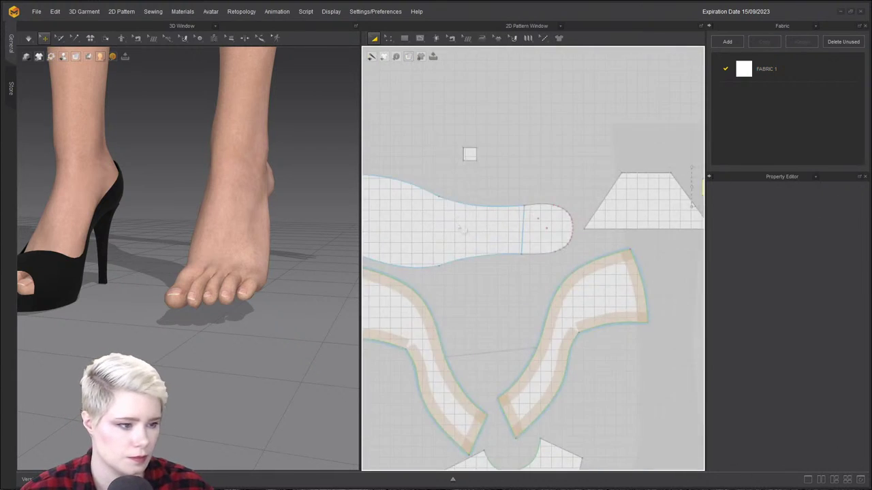
scroll(470, 232, "down", 5)
scroll(480, 237, "up", 3)
right_click_drag(265, 297, 188, 196)
left_click(301, 113)
right_click_drag(301, 112, 79, 181)
right_click_drag(116, 111, 157, 114)
middle_click_drag(150, 98, 198, 247)
right_click_drag(199, 248, 172, 189)
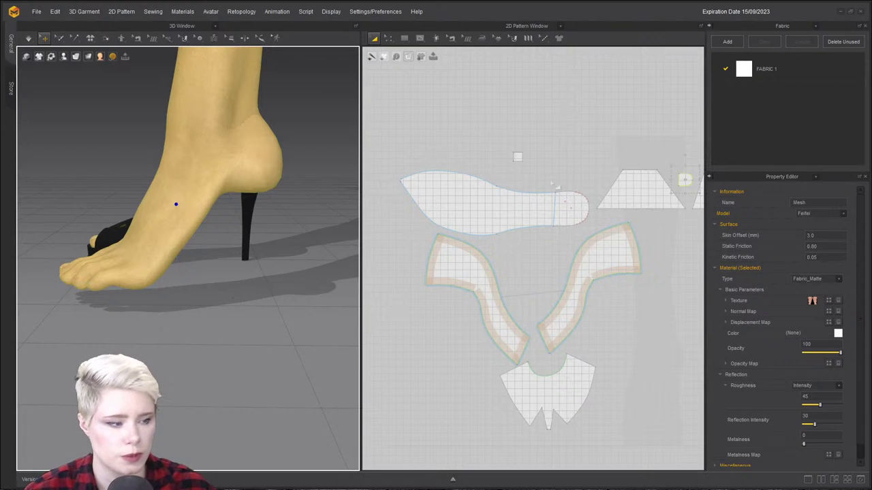
right_click_drag(253, 210, 228, 177)
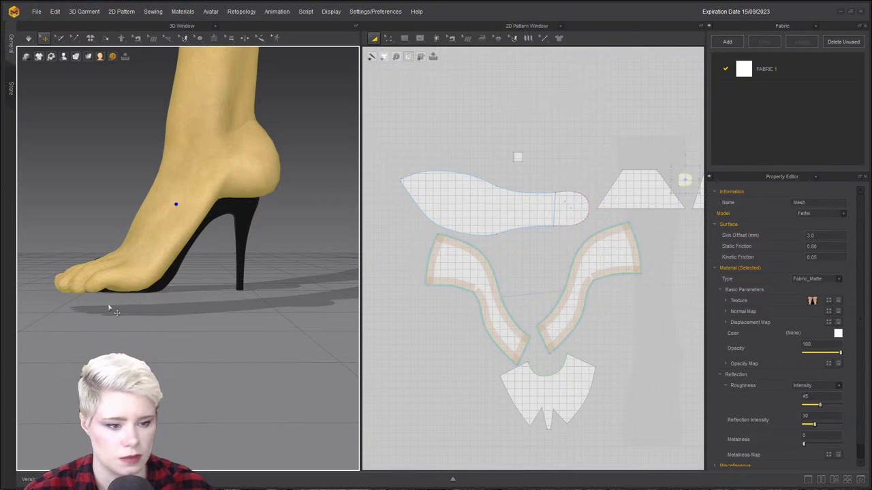
right_click_drag(77, 278, 174, 246)
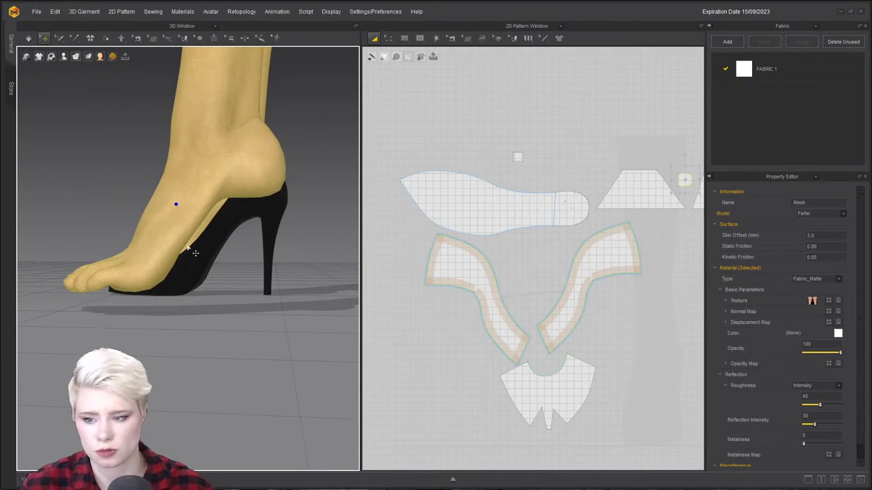
right_click_drag(225, 230, 227, 231)
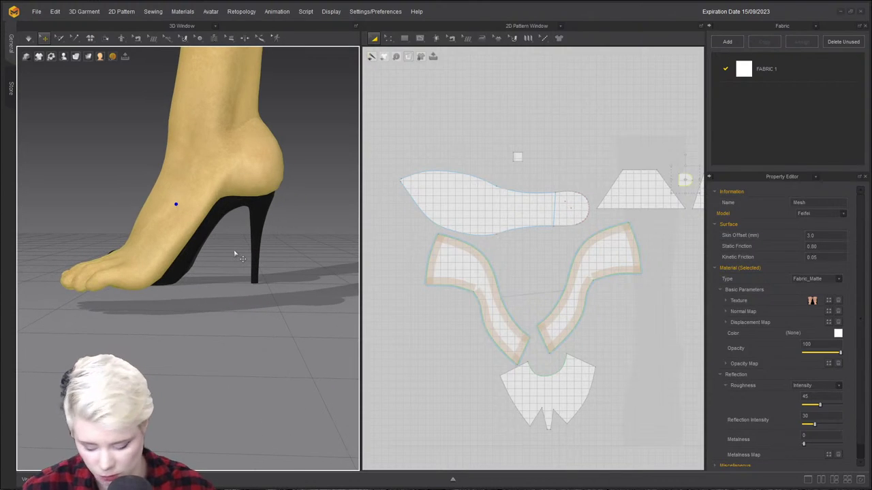
scroll(239, 237, "up", 2)
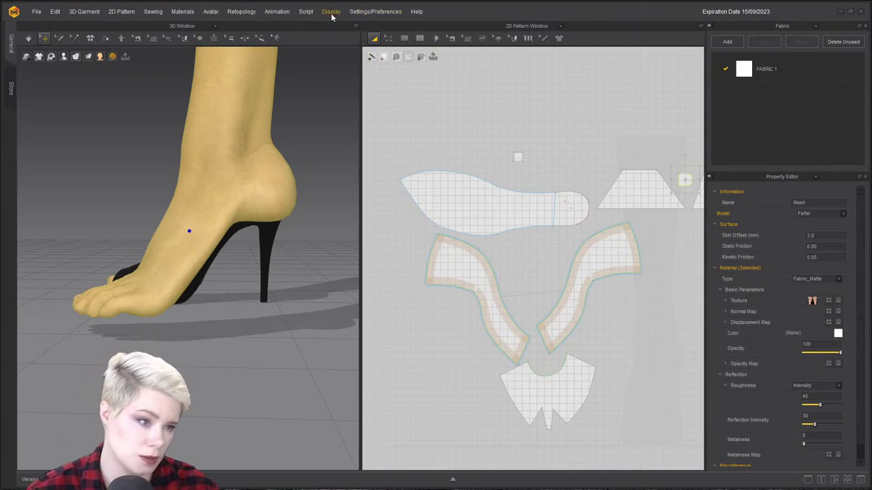
Start a polygon at the heel line's upper end and trace the sole's upper edge toward the toe with curve points.
left_click(405, 39)
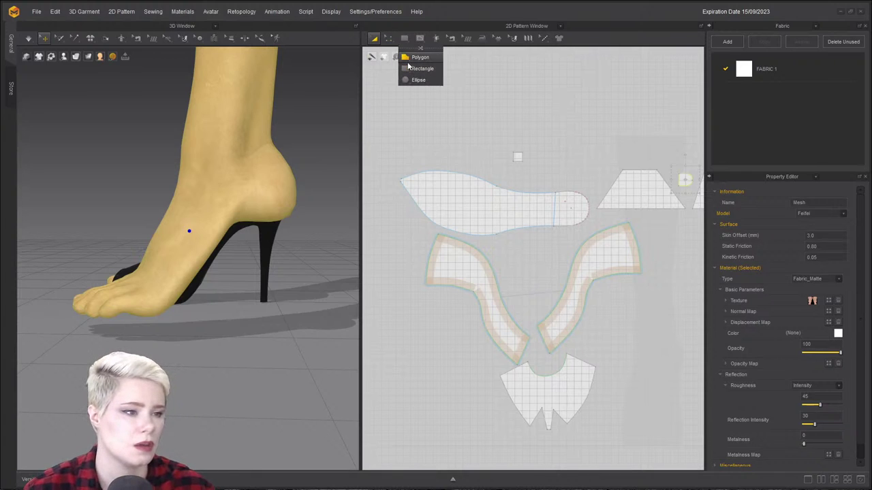
scroll(462, 191, "up", 2)
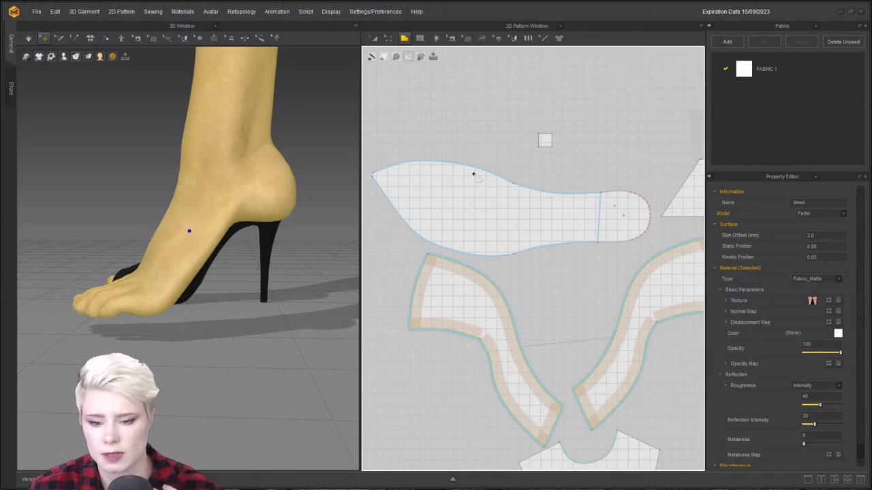
scroll(574, 200, "up", 1)
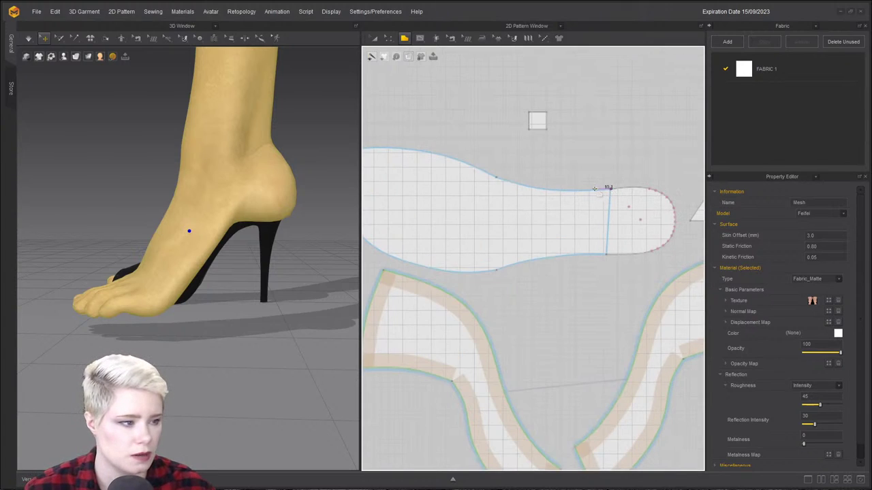
left_click(563, 192, "ctrl")
left_click(495, 177, "ctrl")
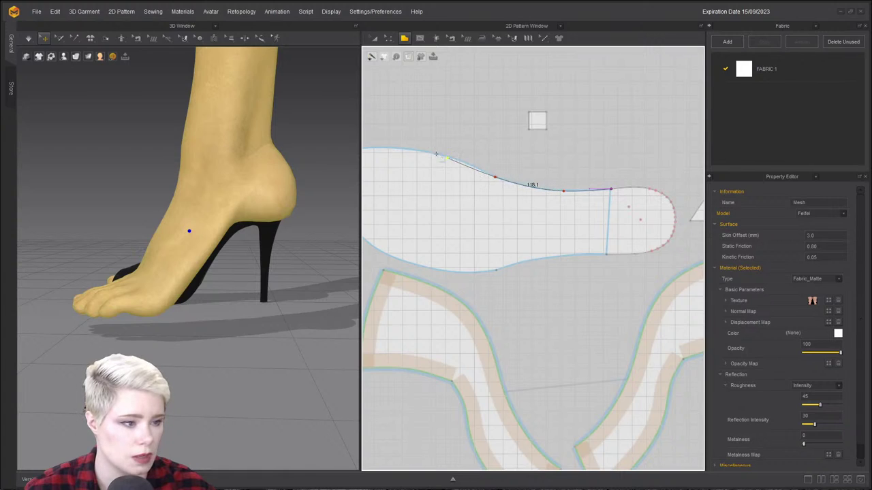
left_click(450, 158)
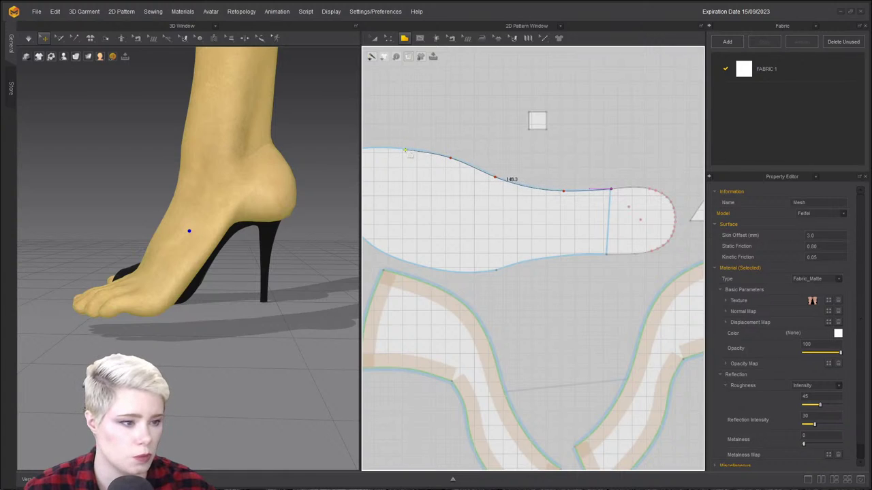
middle_click_drag(406, 150, 492, 153)
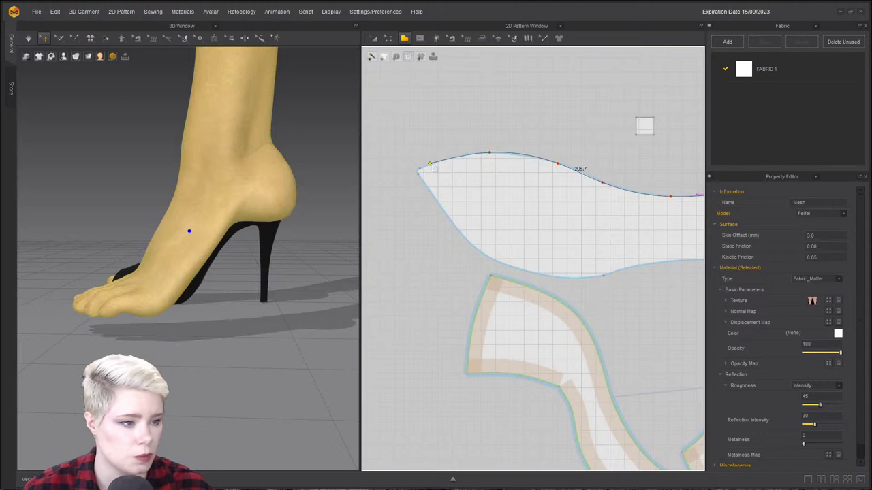
Finish the upper edge with a sharp corner point just outside the sole's toe tip.
scroll(418, 169, "up", 5)
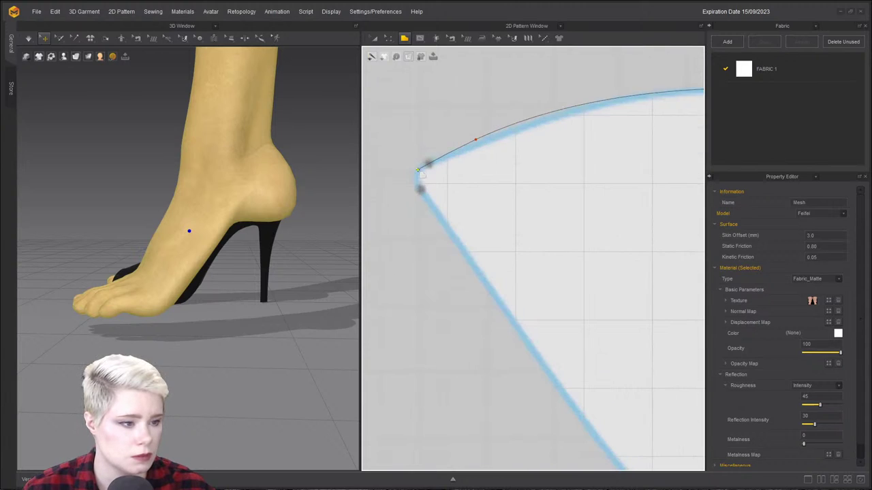
left_click(409, 174, "ctrl")
key("ctrl+z")
left_click_drag(412, 173, 406, 173)
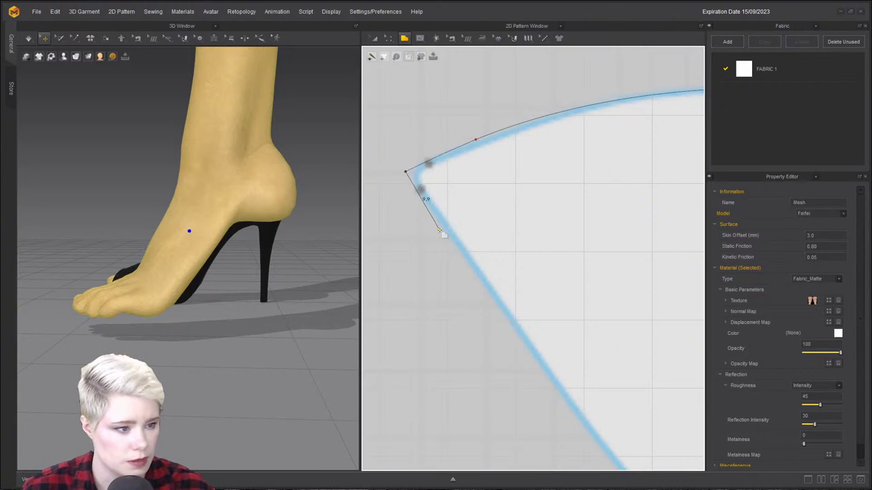
Trace the sole's lower edge from the toe tip around the ball of the foot with curve points.
scroll(440, 230, "down", 5)
middle_click_drag(481, 300, 389, 222)
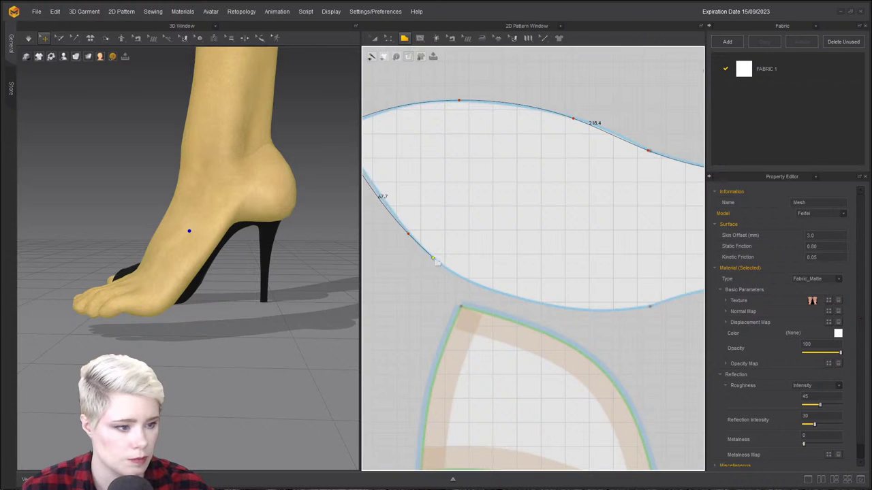
scroll(419, 235, "down", 1)
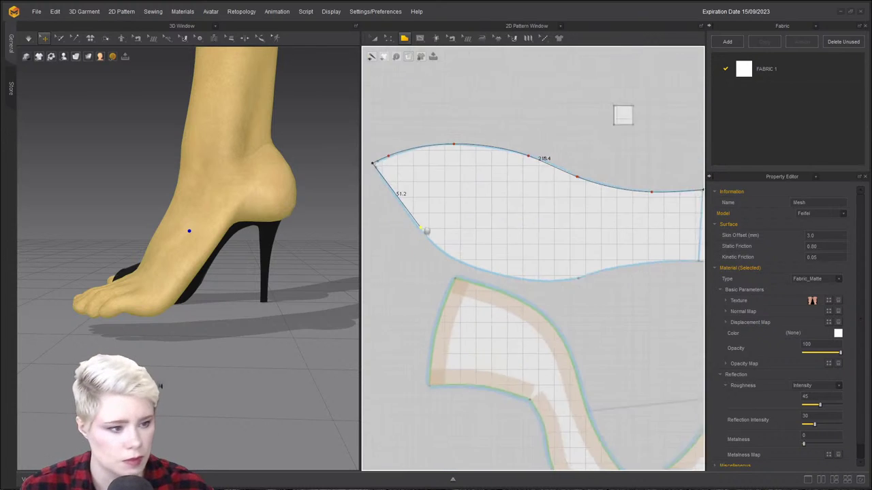
scroll(423, 232, "up", 1)
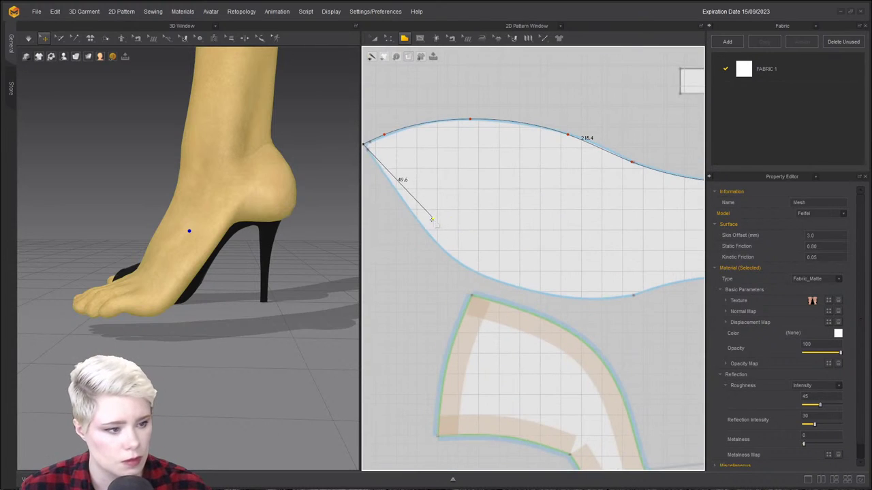
left_click(446, 255)
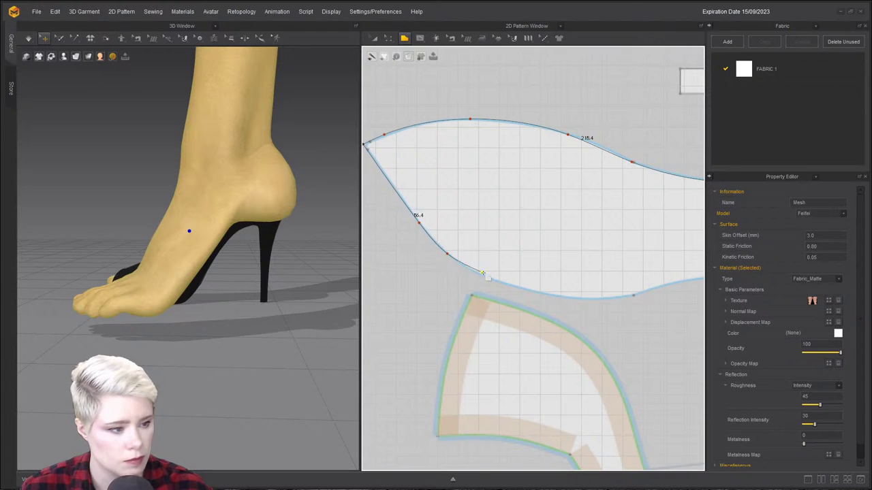
left_click(543, 294)
scroll(615, 297, "down", 1)
middle_click_drag(615, 297, 514, 293)
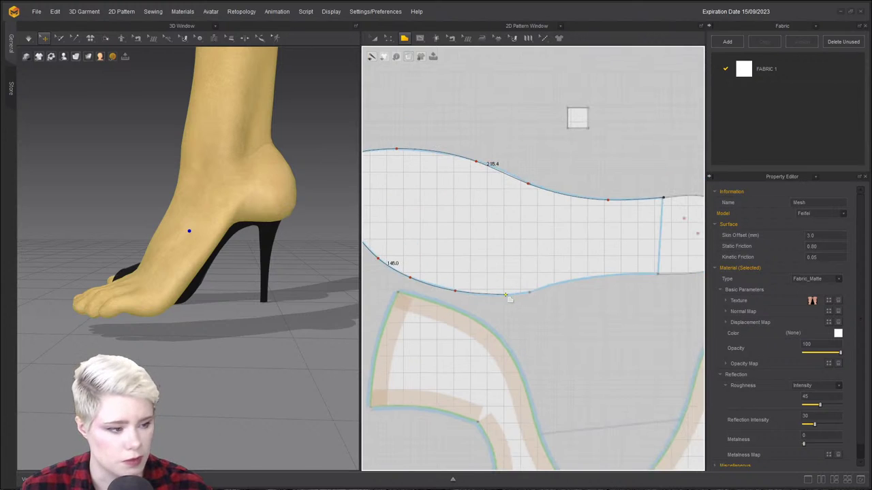
Trace the lower edge from the arch to the heel line and close the outline straight along the heel line.
scroll(555, 286, "up", 2)
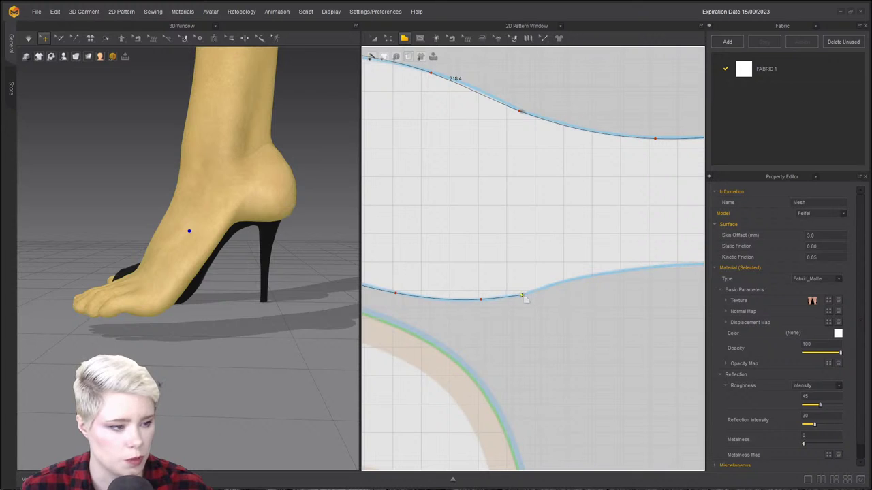
left_click(522, 295)
middle_click_drag(572, 276, 451, 272)
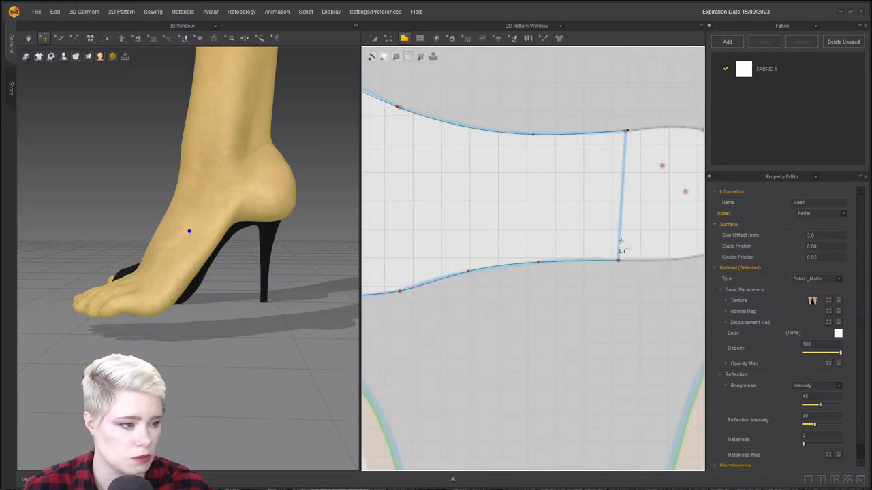
left_click(627, 131)
Display the 2D patterns as Mesh so the reference shows through, and deselect the traced sole piece.
scroll(600, 143, "up", 2)
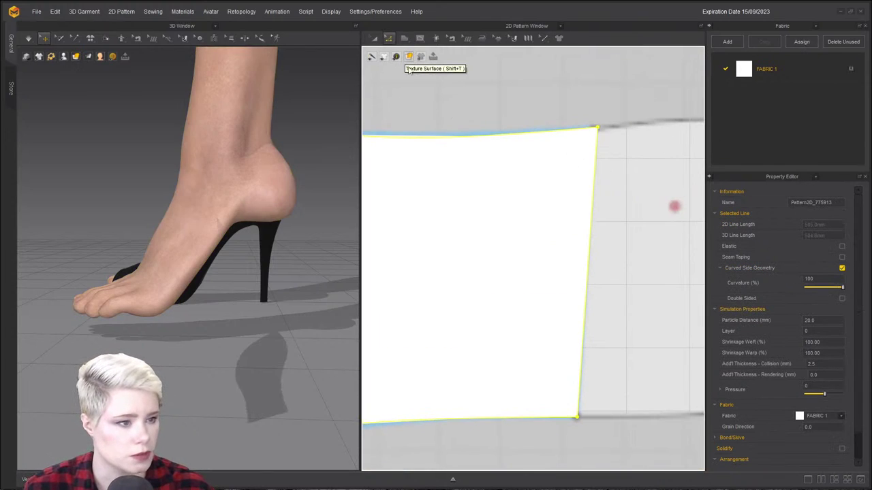
mouse_move(415, 62)
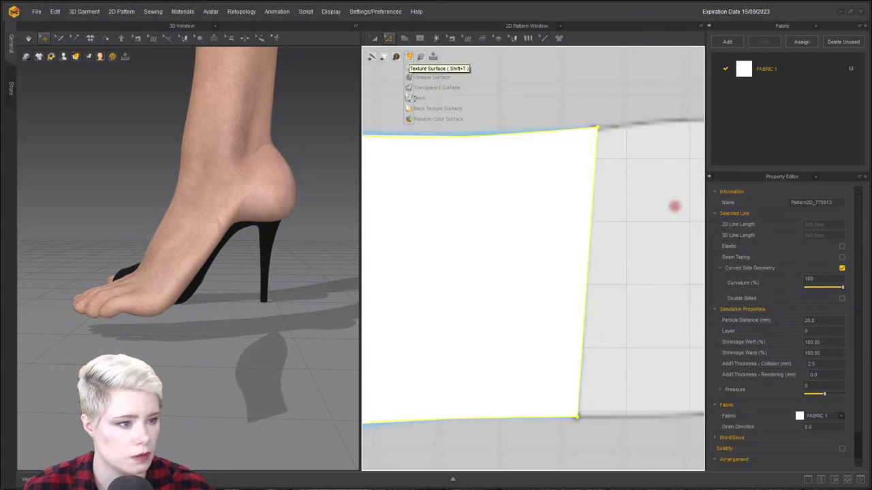
left_click(417, 98)
left_click(611, 125)
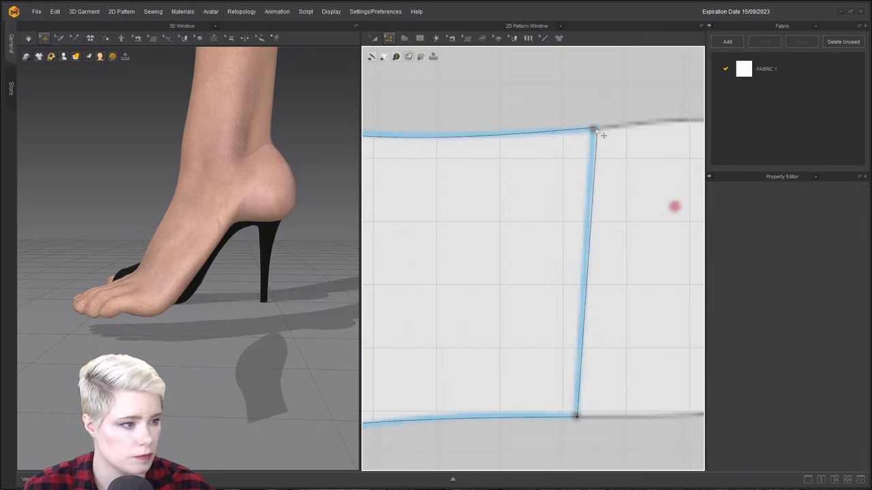
Trace the heel section of the reference sole as a separate closed piece, from the heel line around the rounded back.
scroll(461, 82, "down", 3)
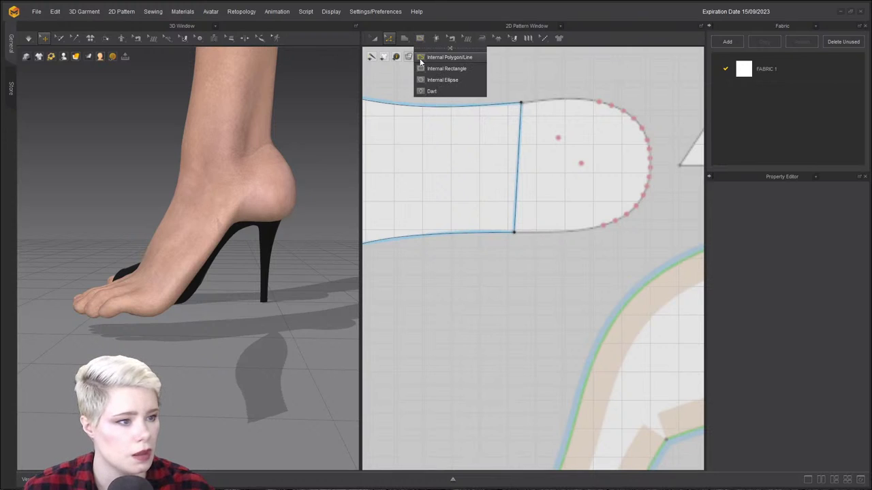
left_click(405, 39)
left_click(521, 103)
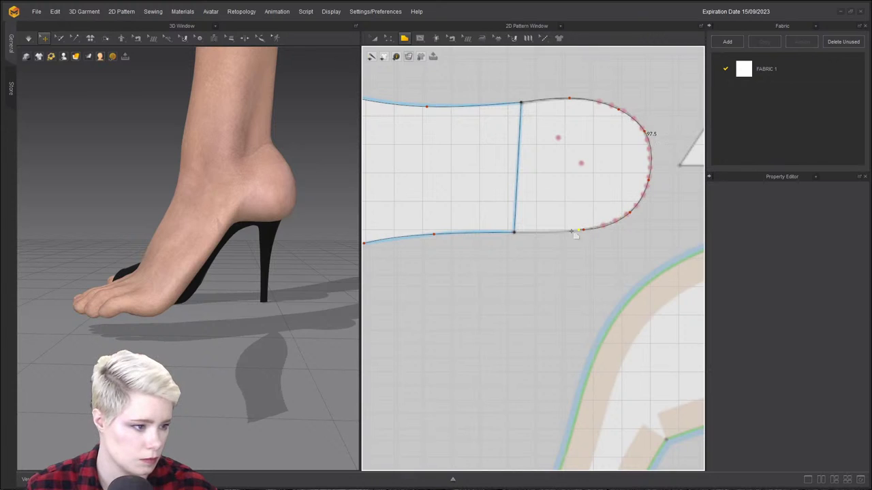
left_click(520, 104)
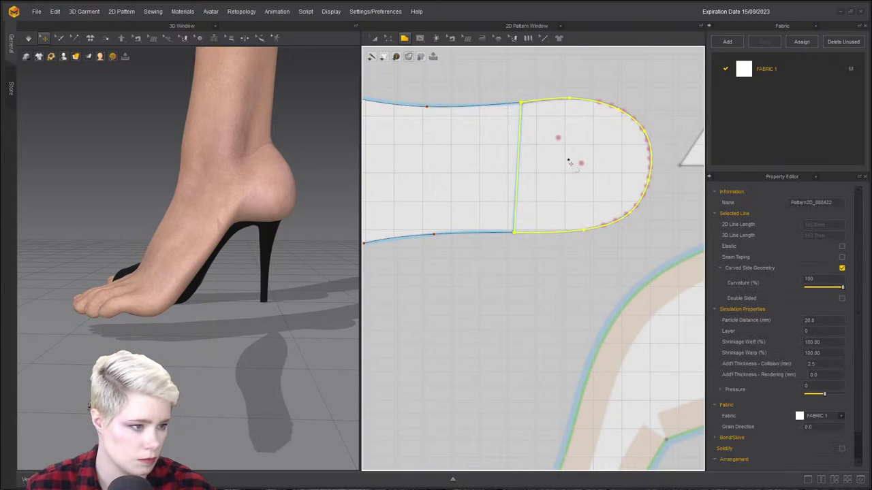
Split the heel piece's curved edge at the rearmost point of the heel.
right_click(651, 168)
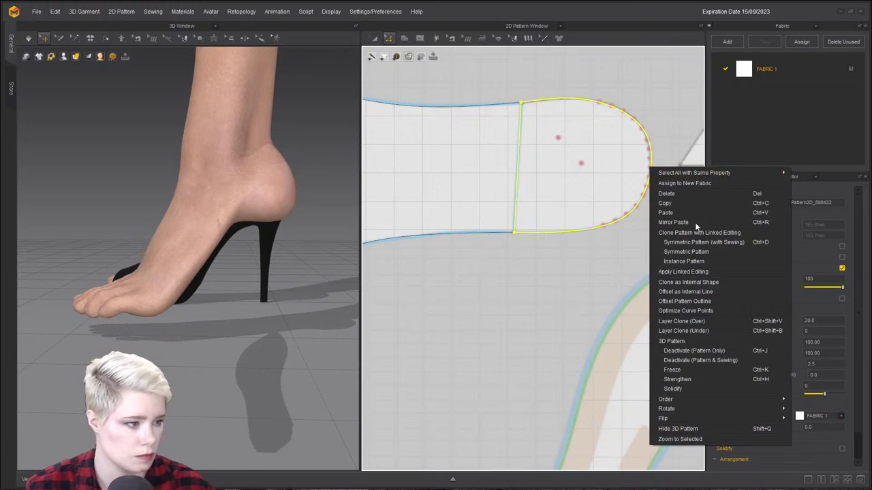
left_click(571, 334)
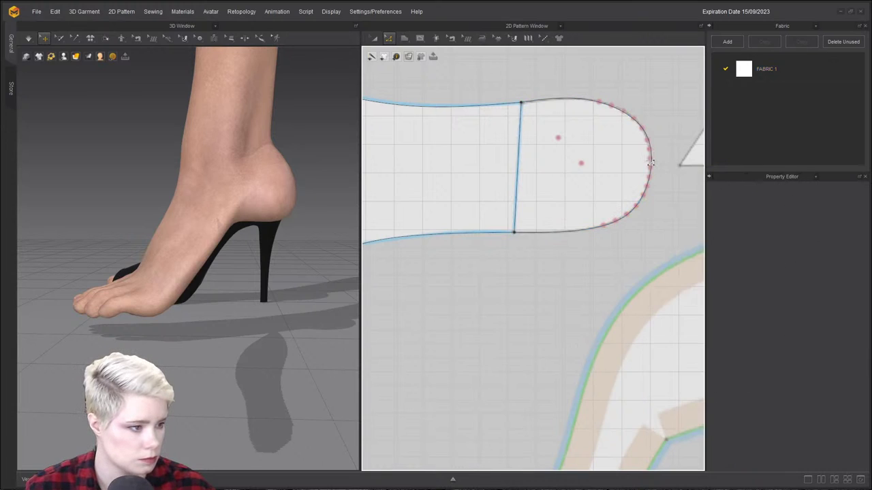
right_click(652, 167)
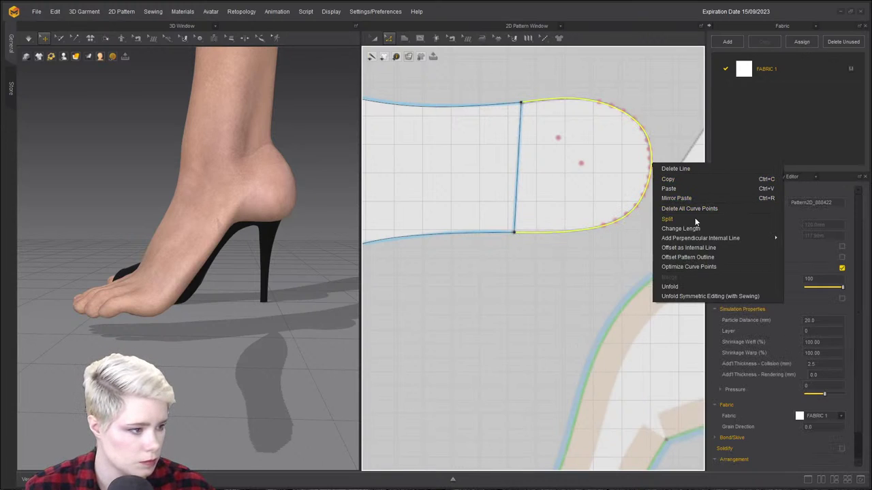
left_click(695, 221)
left_click(409, 316)
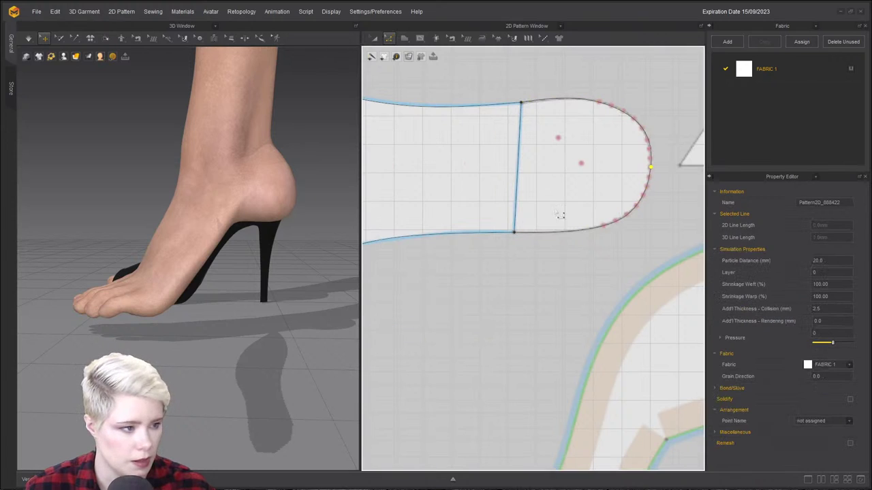
Shift the heel piece slightly away from the front sole piece in the 2D pattern layout.
scroll(273, 264, "down", 2)
mouse_move(311, 291)
right_mouse_down()
mouse_move(235, 268)
mouse_move(297, 290)
right_mouse_up()
scroll(273, 269, "down", 1)
left_click(273, 268)
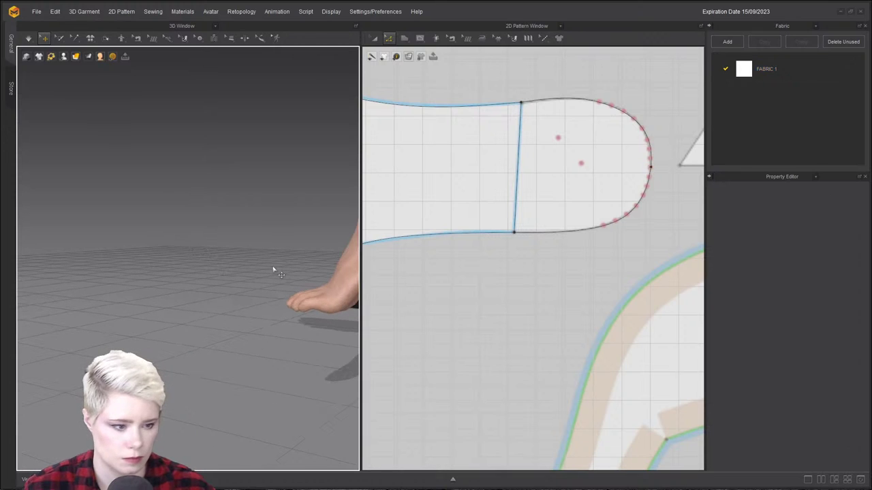
left_click(326, 307)
scroll(334, 272, "down", 8)
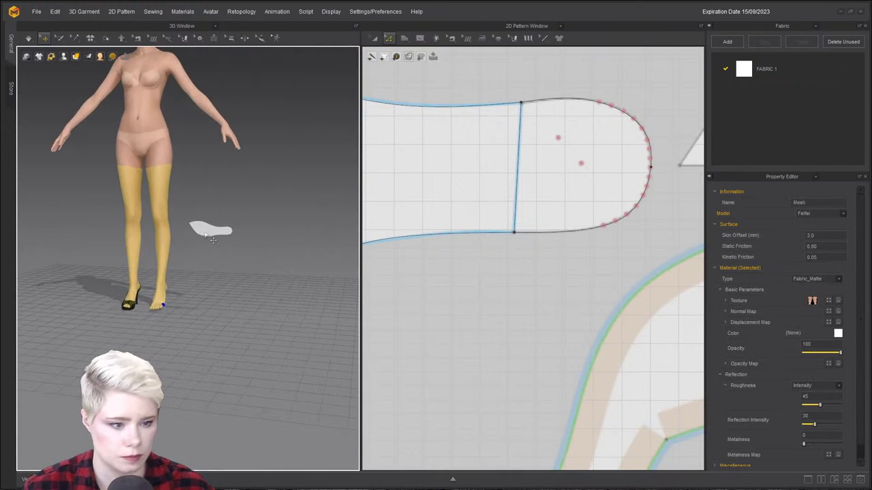
left_click(212, 235)
scroll(272, 218, "up", 5)
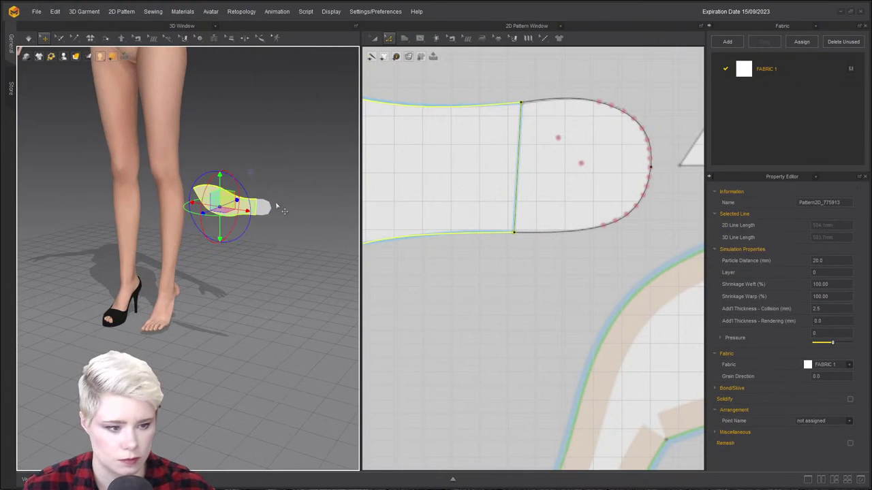
left_click(547, 180)
left_click(564, 186)
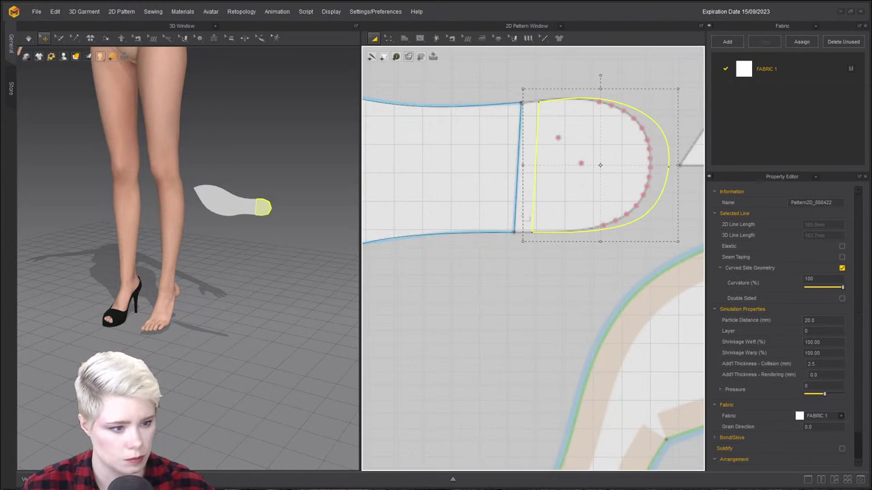
Set the particle distance of the front sole and heel pieces to 5 mm.
right_click_drag(184, 237, 272, 204)
left_click(229, 195)
left_click(811, 320)
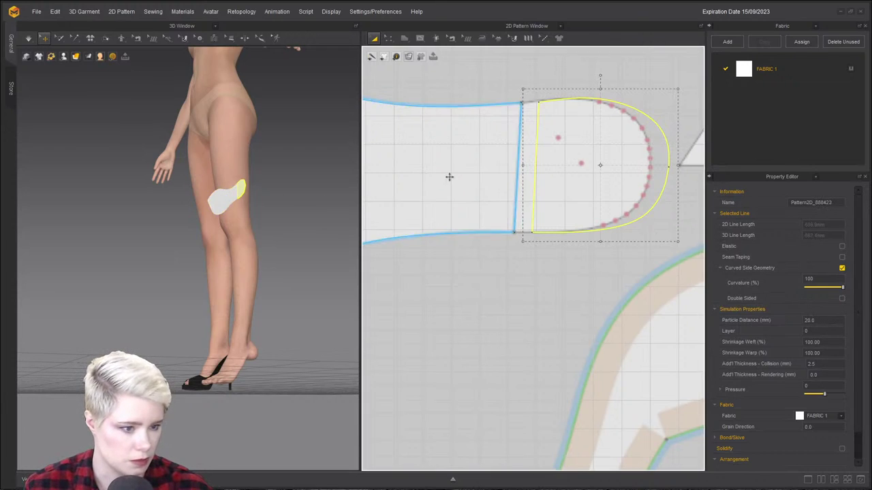
left_click(837, 321)
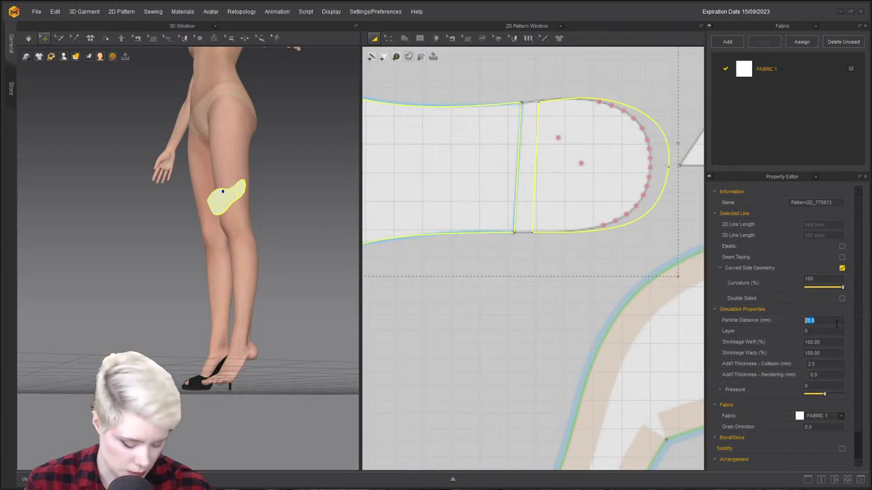
Move both sole pieces down beside the avatar's feet in 3D.
right_click_drag(209, 241, 33, 255)
scroll(211, 266, "up", 3)
right_click_drag(49, 177, 240, 229)
left_click_drag(286, 202, 81, 340)
right_click_drag(80, 340, 256, 307)
scroll(254, 303, "up", 3)
left_click(205, 268)
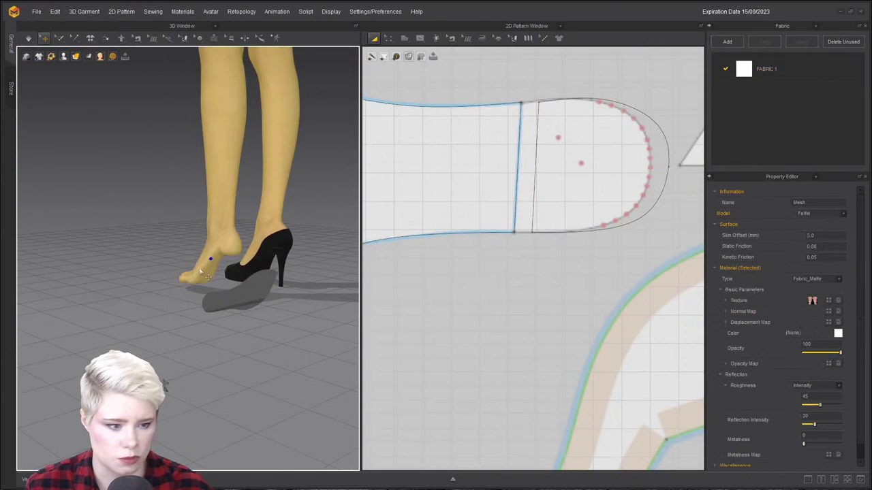
Rotate the front sole piece flat and place it beneath the front of the bare foot in 3D.
right_click_drag(205, 267, 261, 292)
scroll(261, 291, "up", 2)
left_click(269, 297)
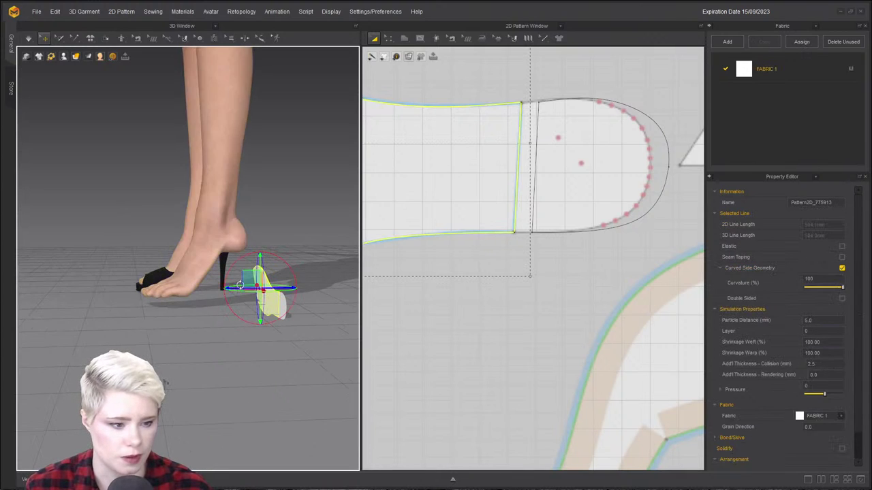
left_click_drag(189, 299, 194, 329)
left_click_drag(241, 293, 165, 329)
right_click_drag(164, 329, 177, 282)
left_click_drag(170, 276, 105, 287)
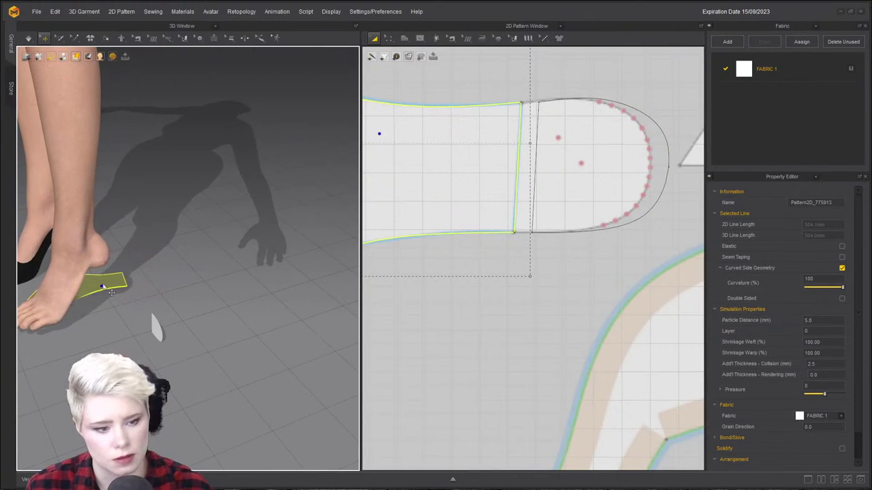
right_click_drag(105, 287, 76, 265)
left_click_drag(137, 244, 80, 228)
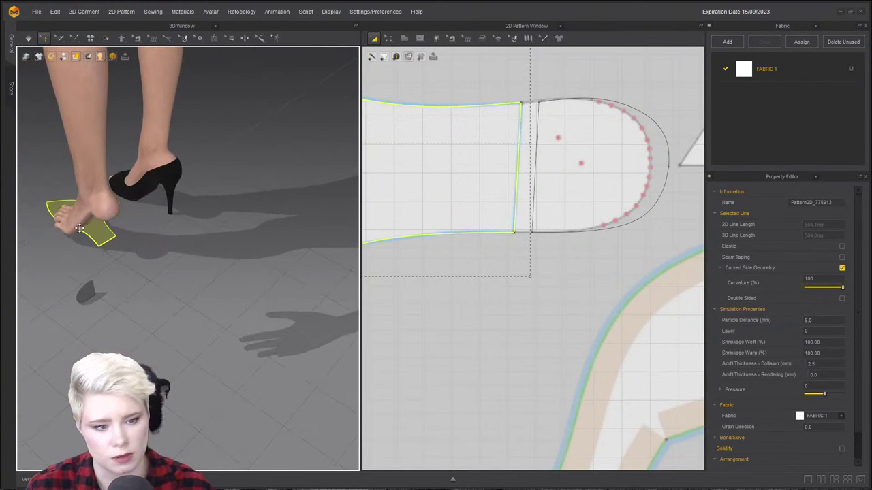
Bring the heel piece closer behind the bare heel in 3D.
left_click_drag(92, 297, 117, 243)
right_click_drag(118, 244, 183, 224)
scroll(183, 224, "up", 3)
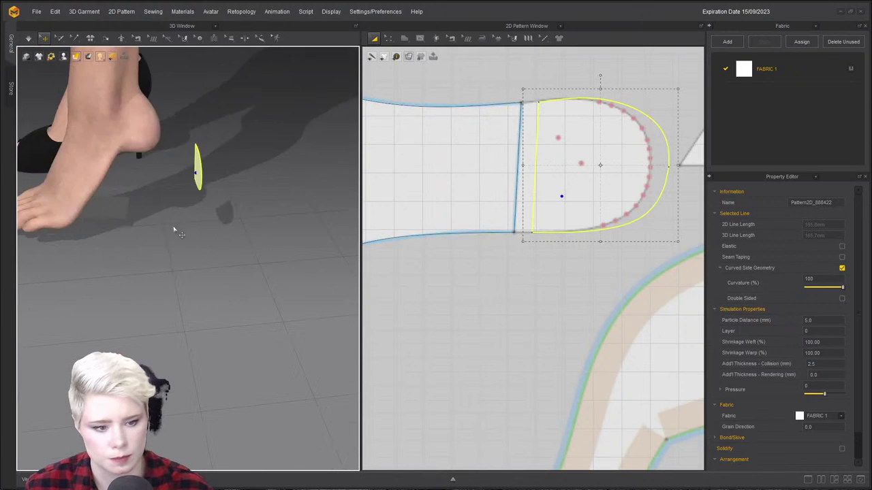
right_click_drag(149, 261, 224, 286)
middle_click_drag(224, 286, 162, 179)
Select the front sole and heel pieces together and flip them vertically in the 2D layout.
right_click(118, 328)
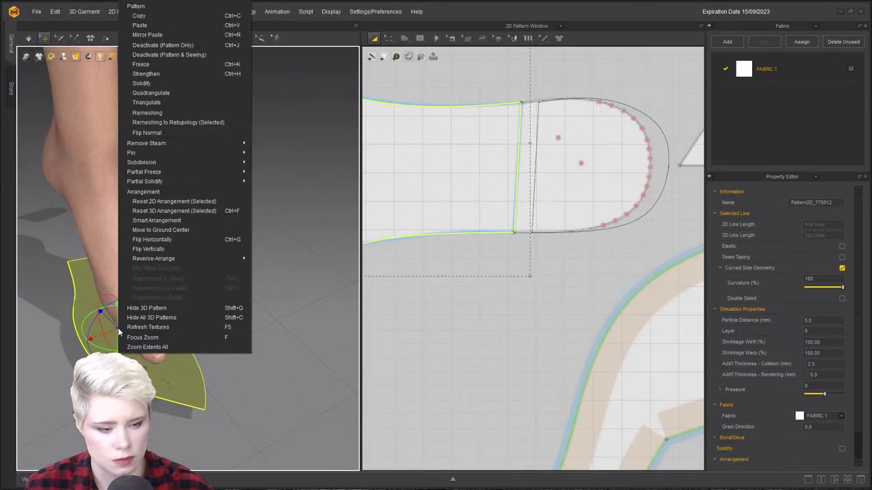
left_click(507, 193)
scroll(514, 198, "down", 6)
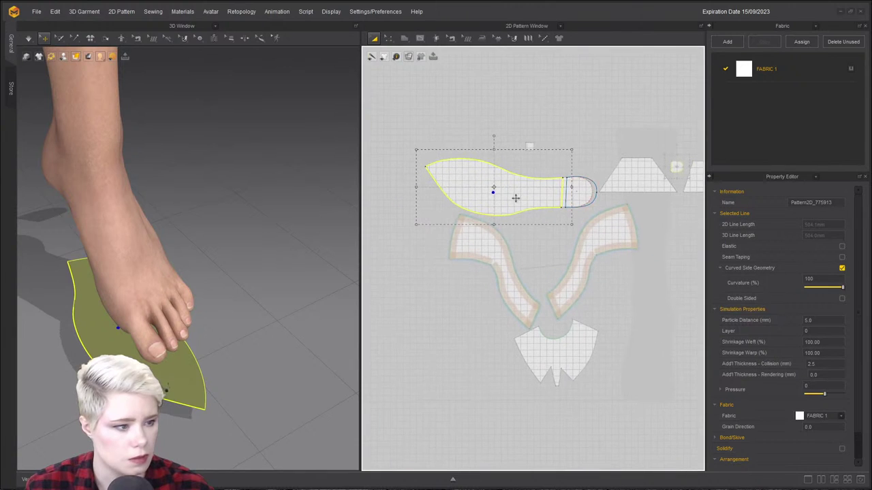
left_click(575, 191, "shift")
right_click_drag(282, 273, 475, 193)
scroll(228, 281, "down", 3)
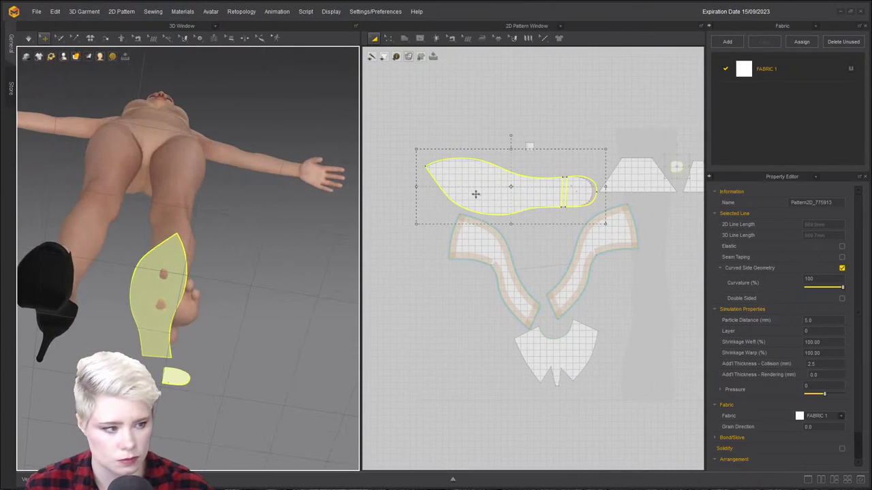
right_click(481, 202)
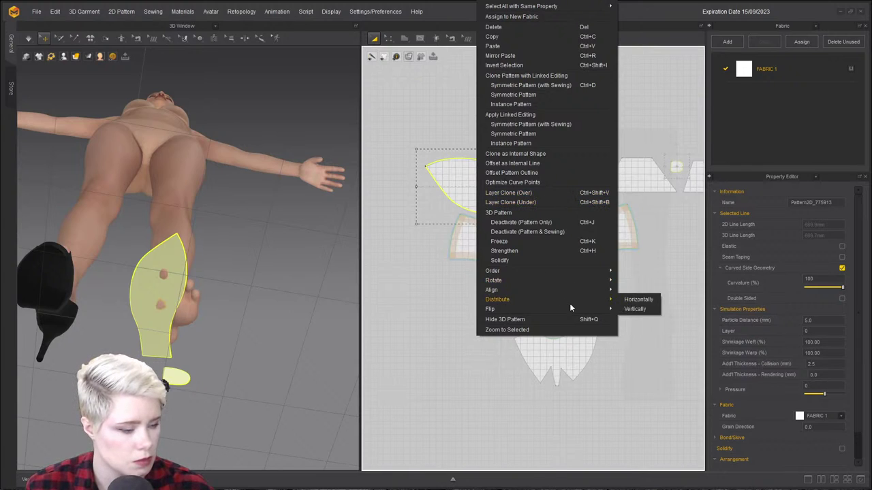
left_click(637, 333)
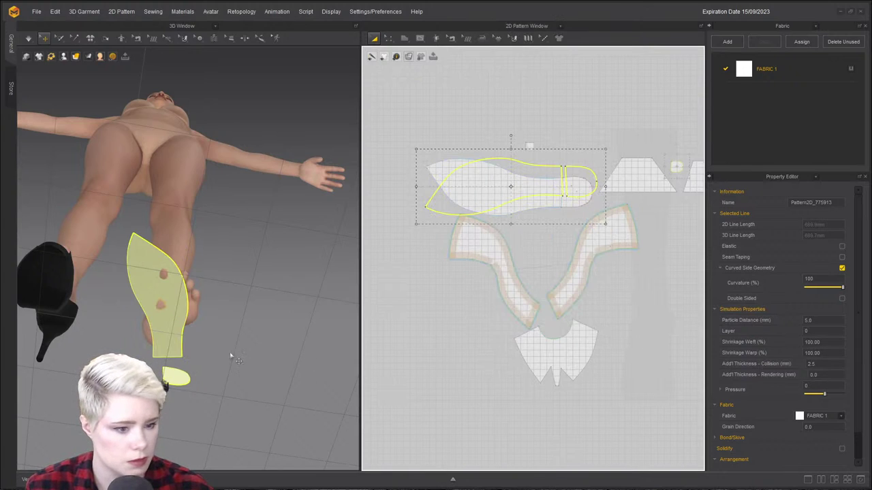
Rotate and shift the flipped front sole piece to line up with the underside of the bare foot.
mouse_move(184, 312)
right_mouse_down()
mouse_move(202, 370)
mouse_move(180, 299)
right_mouse_up()
left_click(181, 299)
left_click_drag(180, 291, 196, 305)
left_click(216, 271)
left_click(191, 293)
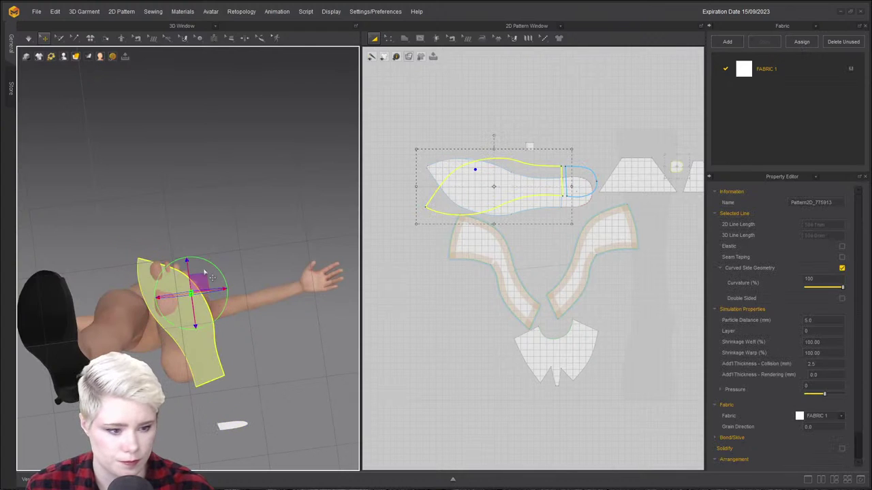
left_click_drag(209, 262, 220, 269)
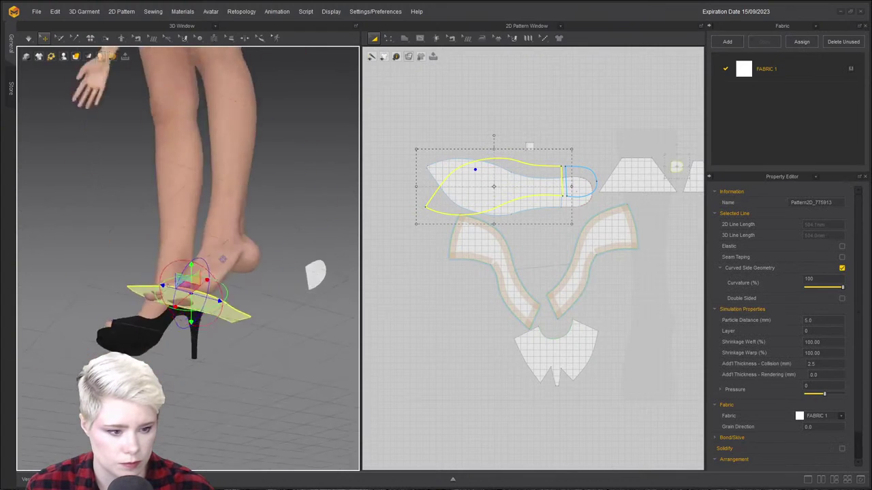
Adjust the front sole piece beneath the bare foot's toes and briefly run the simulation.
right_click_drag(224, 286, 264, 298)
left_click_drag(264, 297, 267, 295)
right_click_drag(274, 295, 286, 304)
key("space")
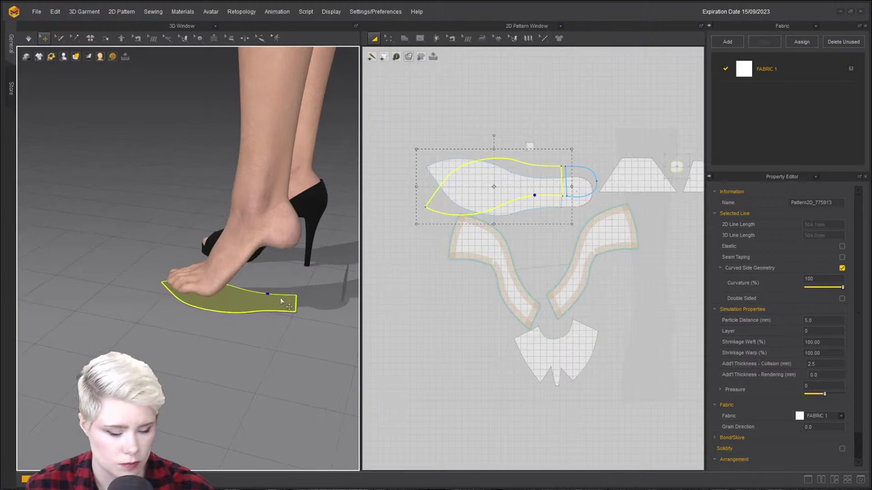
left_click_drag(343, 346, 320, 325)
key("space")
Move the heel piece in 3D to just below the raised heel of the bare foot.
right_click_drag(320, 325, 196, 291)
left_click(185, 311)
left_click_drag(213, 291, 274, 313)
right_click_drag(274, 314, 285, 366)
scroll(277, 323, "up", 4)
mouse_move(267, 393)
left_mouse_down()
mouse_move(278, 397)
mouse_move(289, 378)
mouse_move(276, 389)
left_mouse_up()
left_click(278, 396)
right_click_drag(289, 416, 314, 428)
middle_click_drag(314, 428, 217, 417)
Level the heel piece so it lies horizontally under the bare heel.
left_click(171, 371)
left_click(169, 376)
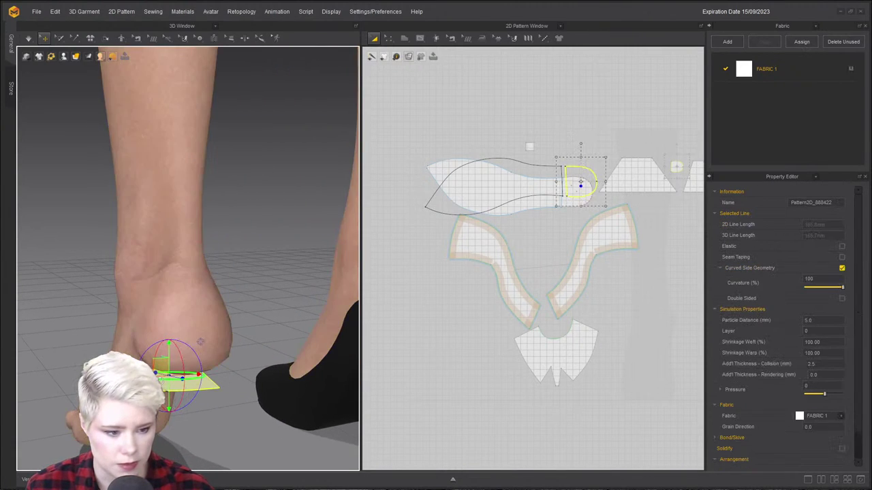
left_click(213, 398)
right_click_drag(213, 398, 183, 365)
scroll(199, 373, "up", 5)
scroll(188, 408, "down", 5)
left_click(200, 352)
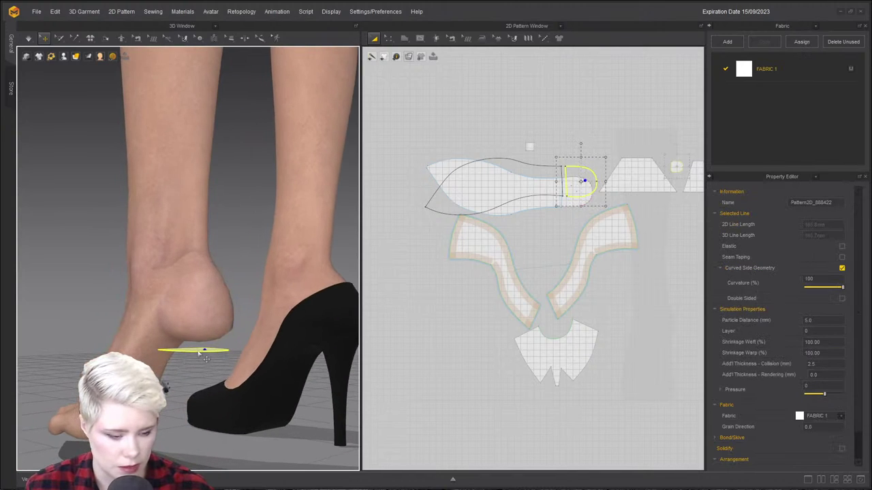
Flip only the heel piece vertically in the 2D layout.
right_click(199, 352)
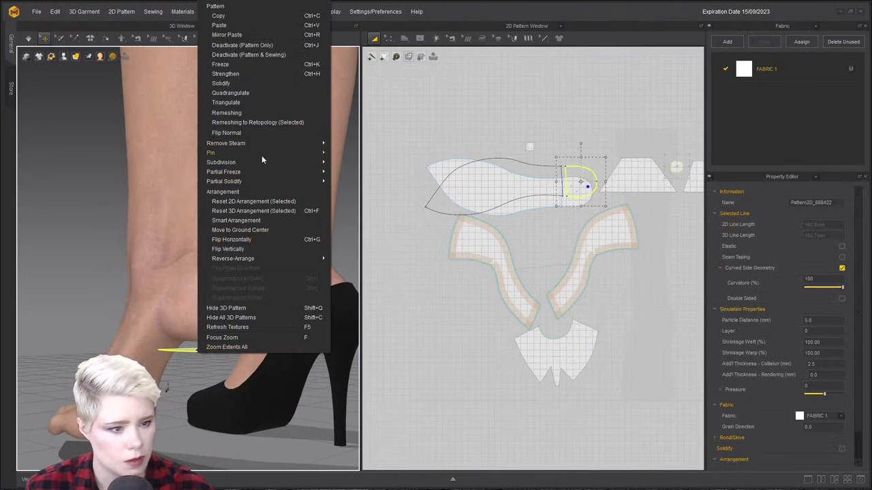
right_click(570, 175)
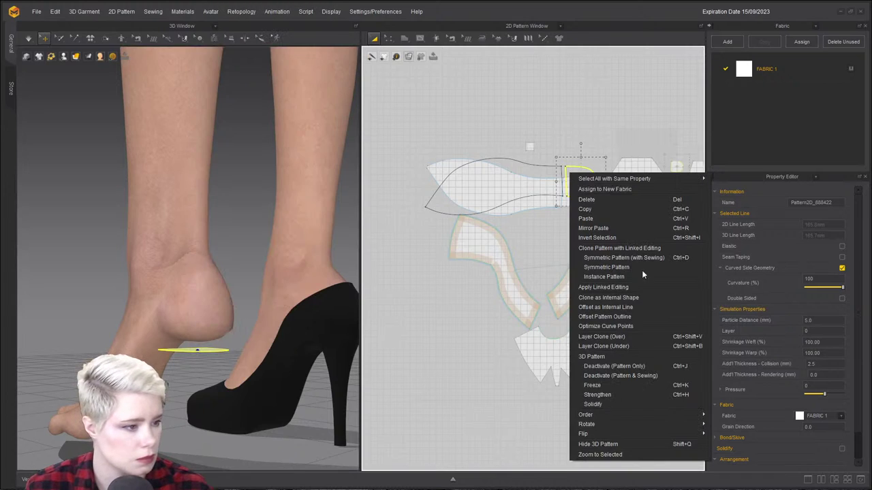
mouse_move(632, 431)
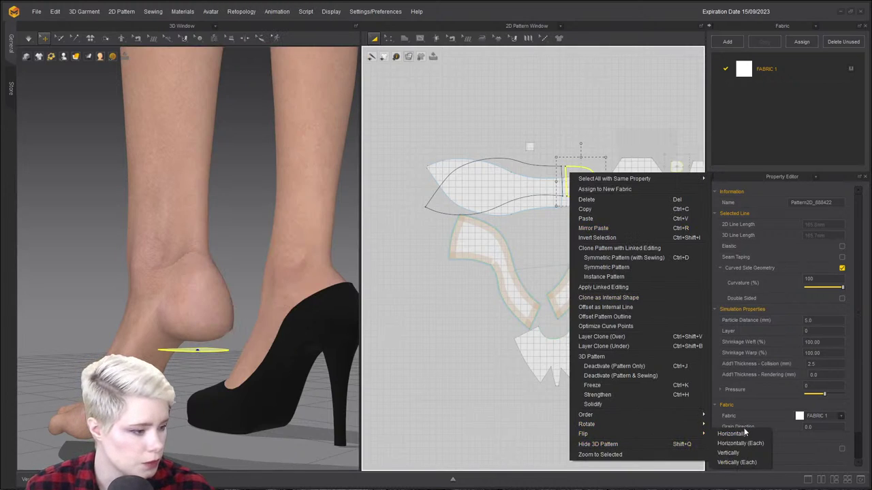
left_click(741, 455)
Rotate and shift the heel piece in 3D so its rounded edge matches the back of the bare heel.
scroll(244, 356, "up", 2)
right_click_drag(229, 359, 205, 291)
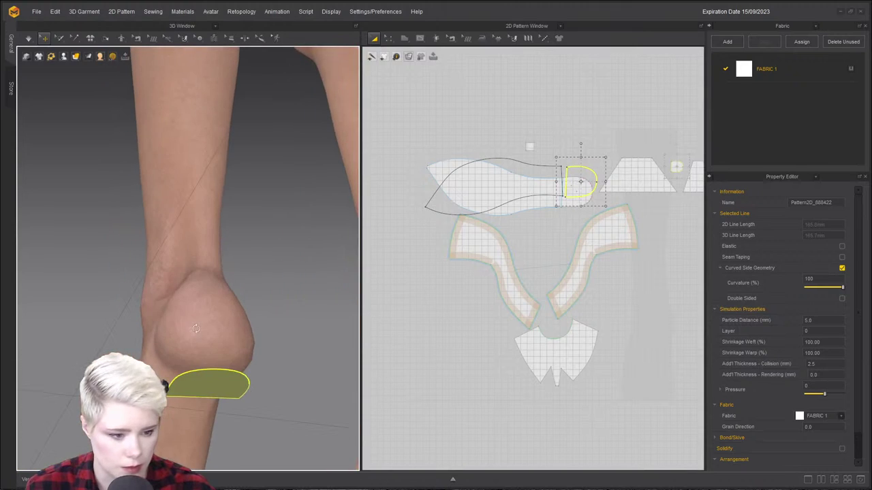
right_click_drag(250, 421, 190, 324)
right_click_drag(262, 450, 245, 407)
left_click(209, 362)
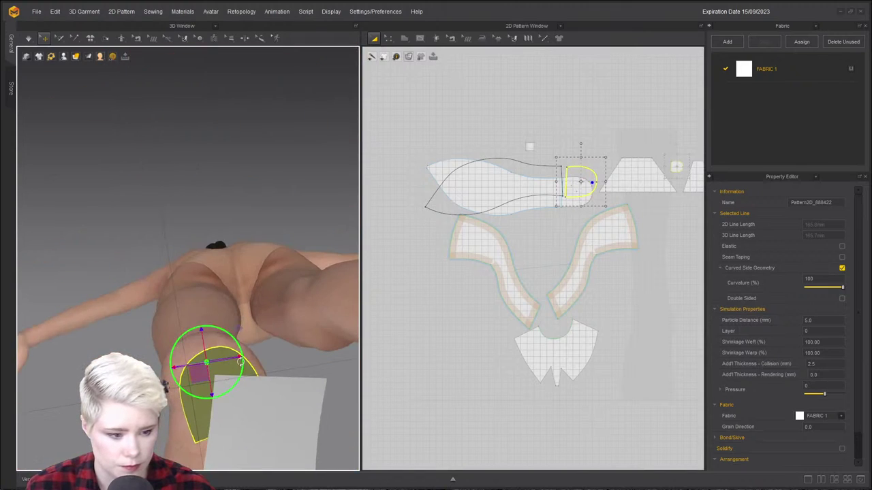
right_click_drag(217, 371, 215, 330)
left_click(226, 327)
left_click(216, 372)
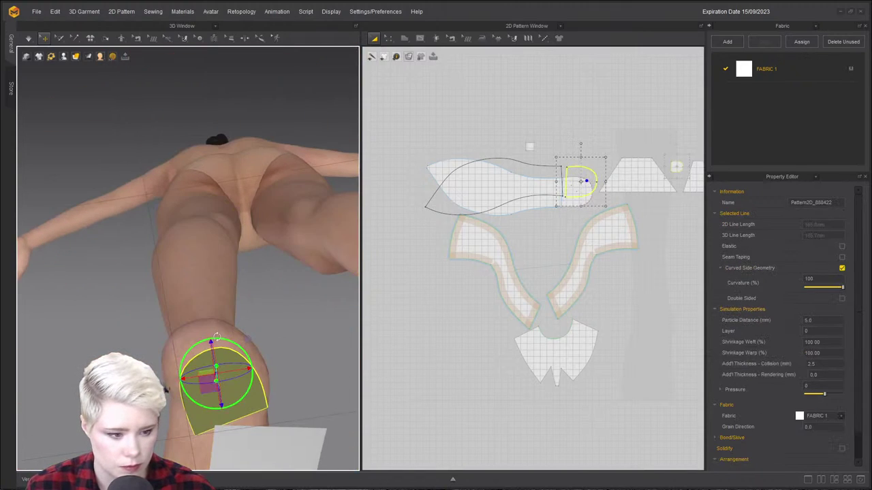
Align the heel piece with the sole's rear end in the 2D layout and flip the heel piece vertically.
left_click(475, 191)
left_click(580, 185)
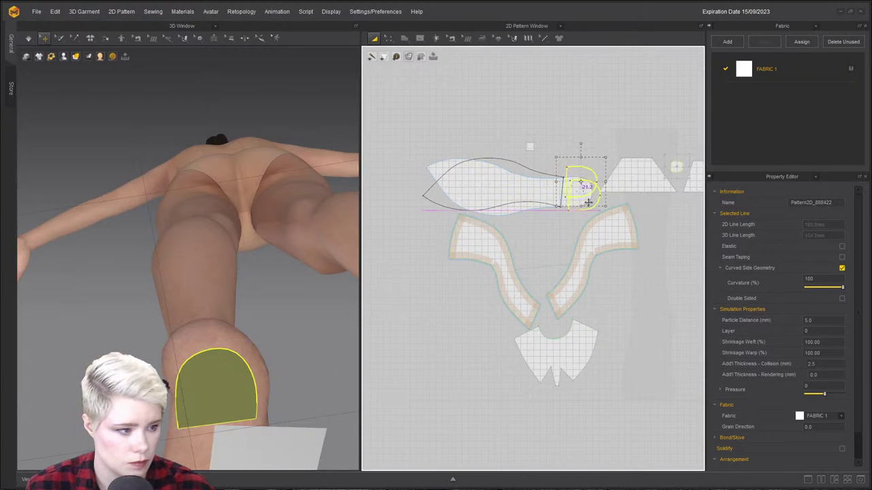
right_click(223, 386)
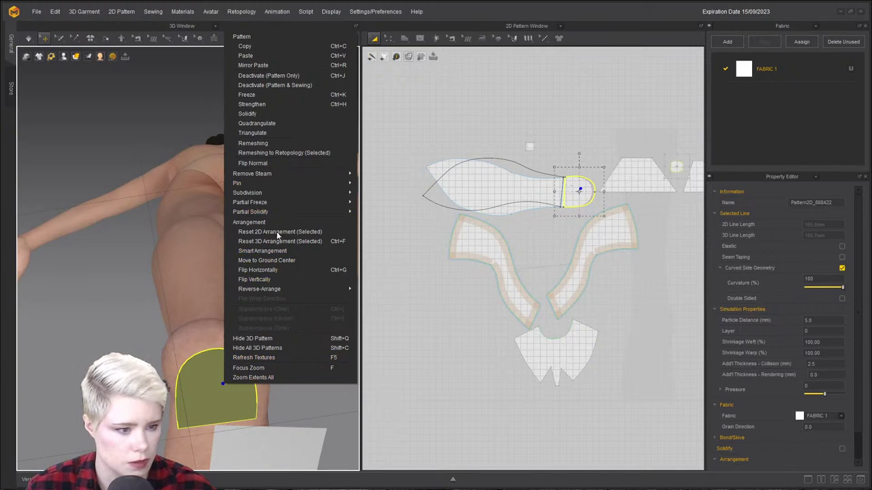
left_click(591, 184)
right_click(589, 183)
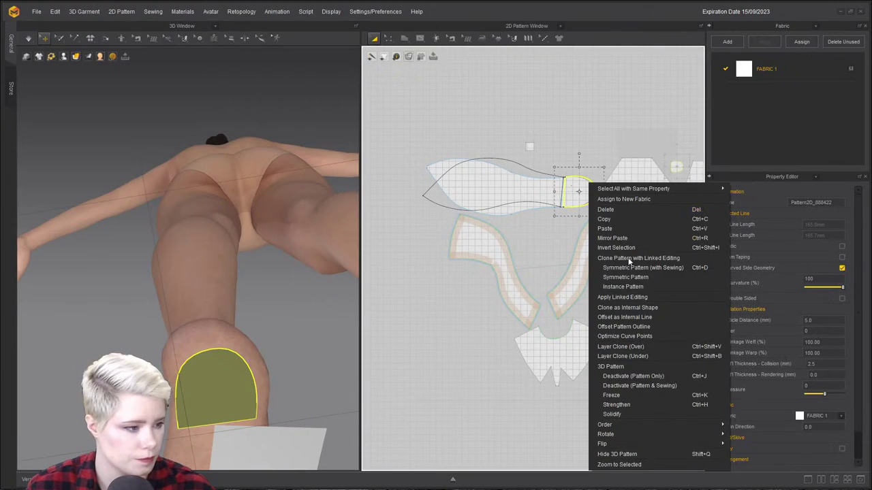
mouse_move(659, 444)
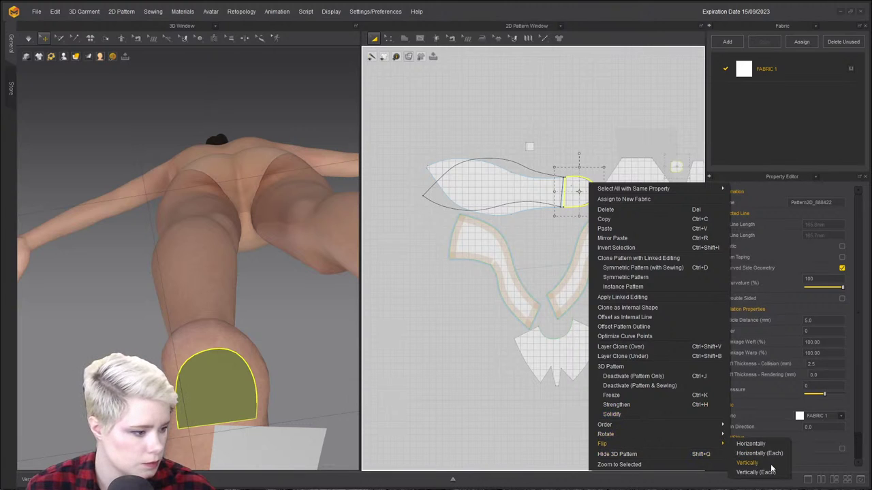
left_click(747, 463)
Flip the surface normal of the heel piece under the bare heel.
right_click_drag(281, 377, 232, 366)
scroll(276, 373, "up", 5)
left_click(249, 334)
right_click(248, 334)
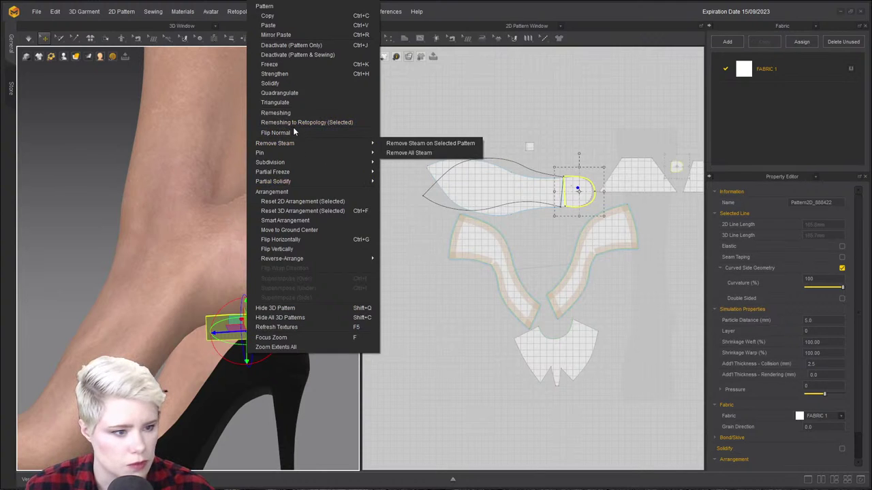
left_click(293, 133)
left_click(316, 294)
Sew the heel piece's straight edge to the sole's rear edge and flip the heel piece horizontally in the 2D layout.
scroll(299, 347, "down", 3)
right_click_drag(299, 350, 261, 281)
left_click(262, 209)
right_click_drag(262, 210, 235, 224)
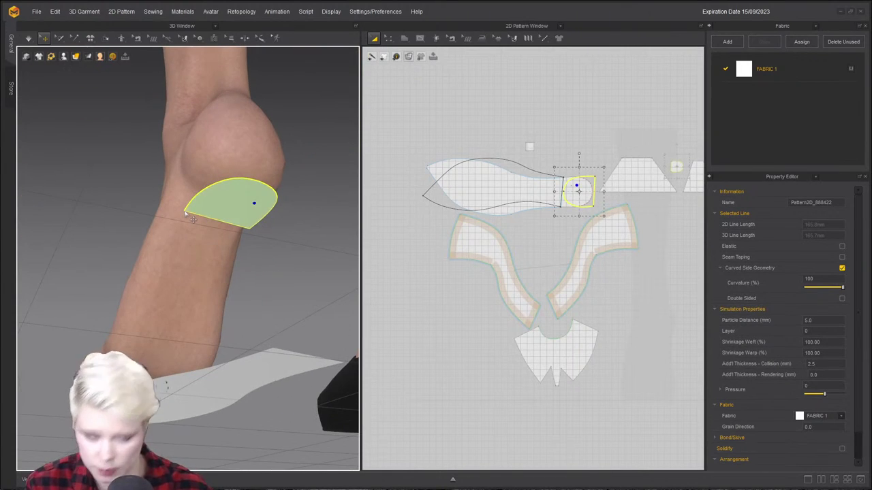
right_click_drag(284, 358, 338, 387)
key("n")
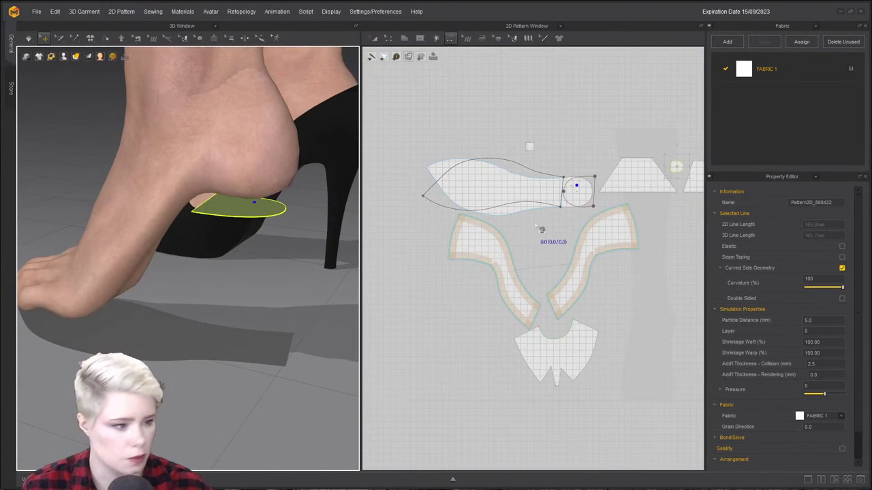
left_click(595, 191)
left_click(564, 195)
key("a")
left_click(574, 200)
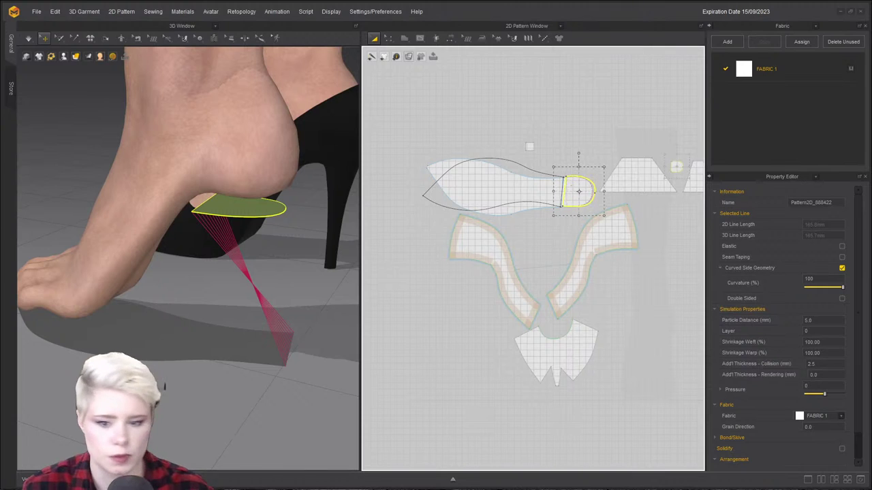
Shift the sole forward beneath the bare foot in 3D, with the sole strengthened and the heel piece frozen.
right_click_drag(219, 294, 231, 306)
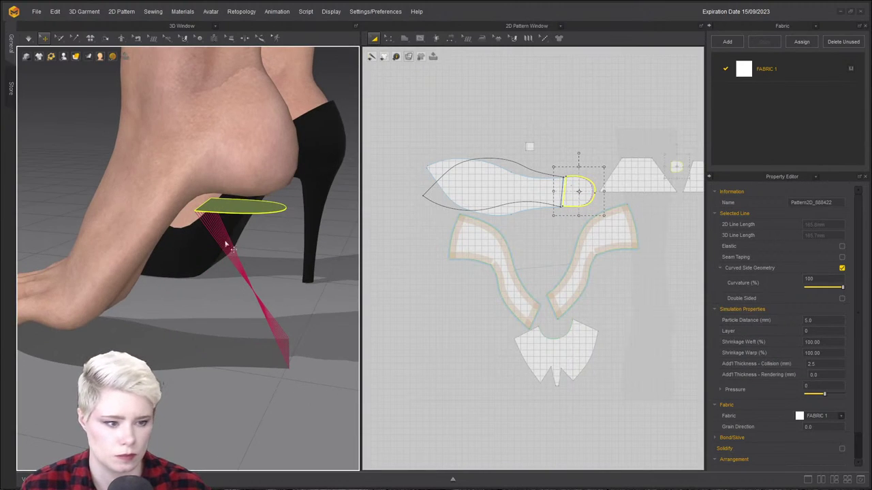
left_click(175, 349, "shift")
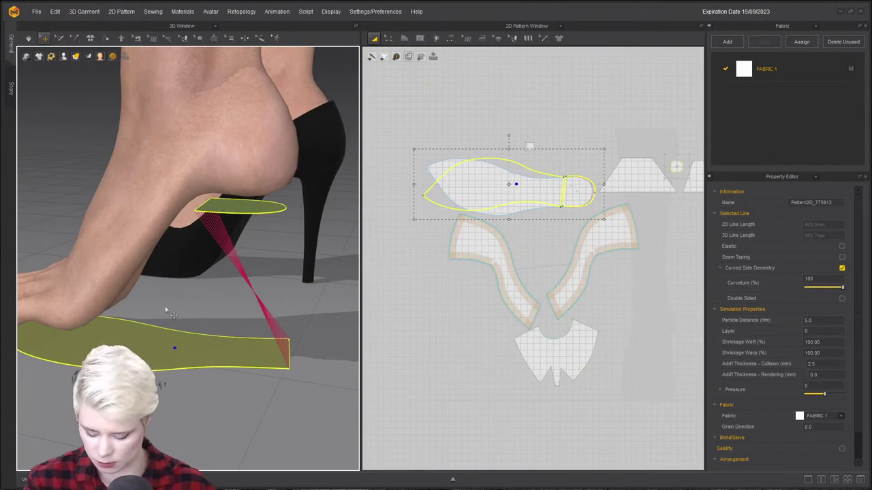
left_click_drag(217, 353, 123, 321)
key("ctrl+z")
left_click(202, 451)
Move the sole away from the heel piece in the 2D layout to expose the seam between them.
left_click(562, 188)
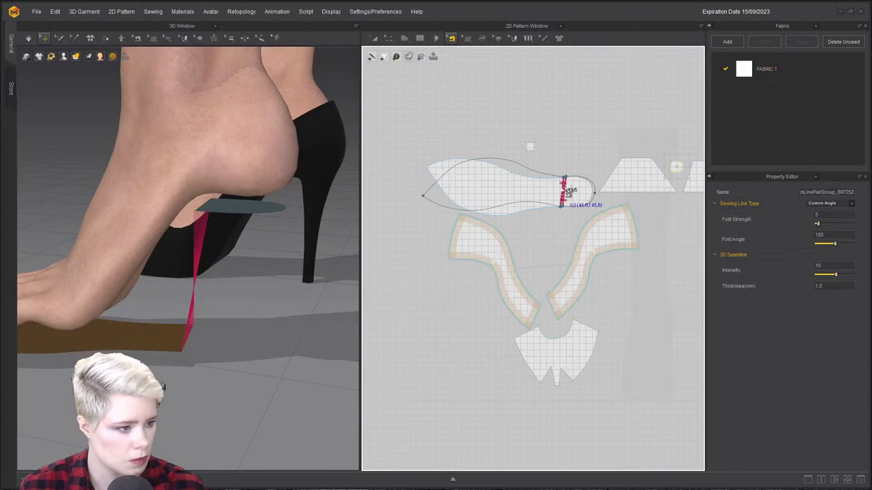
right_click(562, 187)
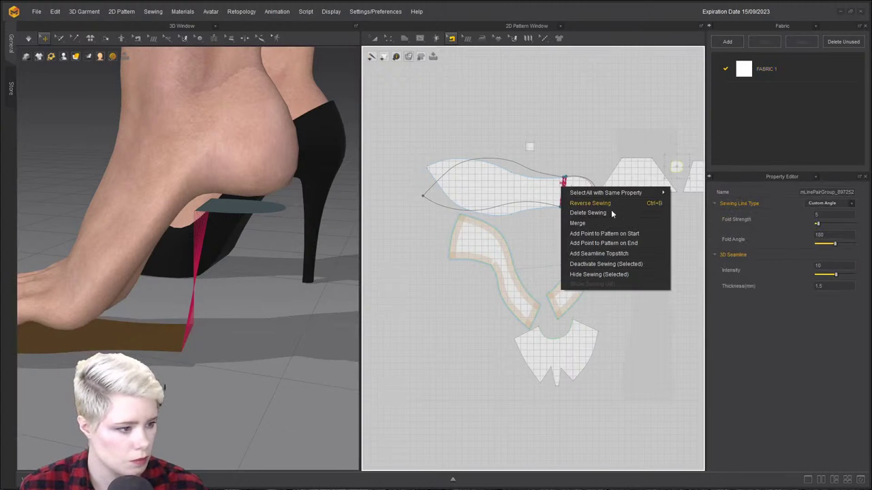
left_click(509, 201)
key("a")
left_click_drag(506, 191, 458, 183)
key("n")
left_click(565, 187)
right_click(520, 179)
left_click(525, 172)
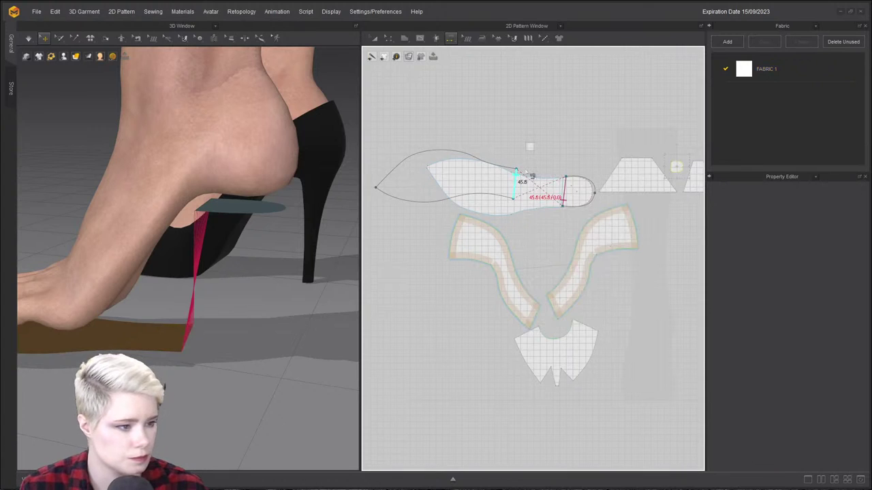
left_click(524, 185)
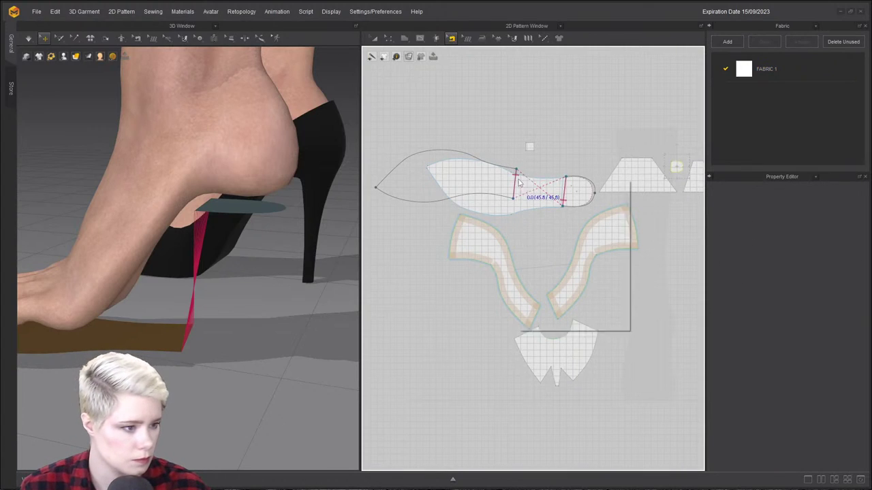
Reverse the crossed seam joining the sole's rear edge to the heel piece.
right_click(519, 180)
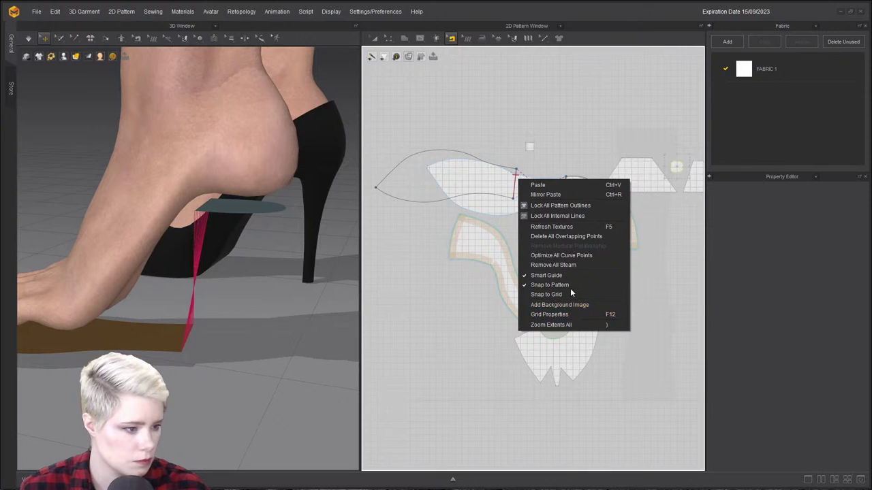
left_click(432, 311)
left_click(524, 182)
right_click(518, 175)
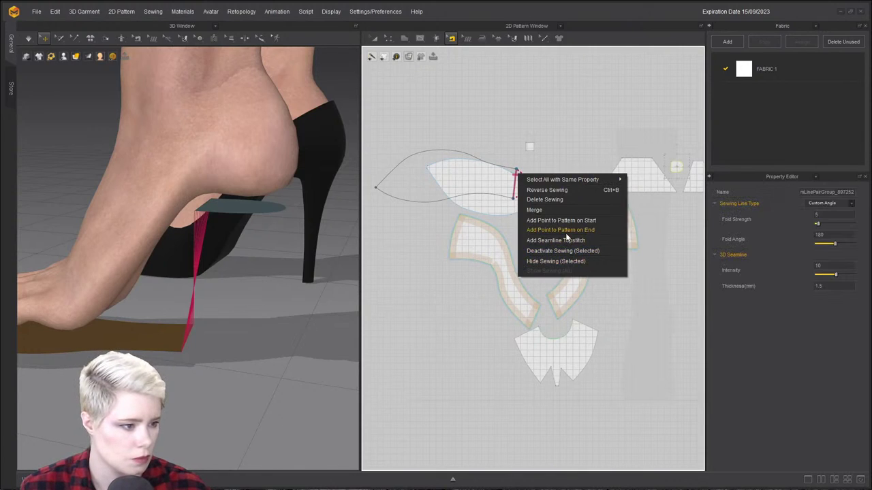
left_click(565, 190)
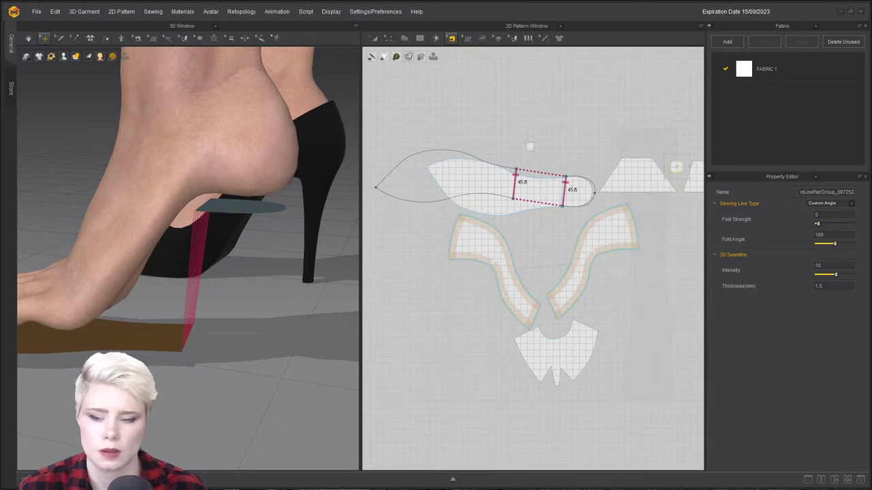
Run the simulation so the sole is pulled up to the frozen heel piece.
scroll(459, 153, "up", 3)
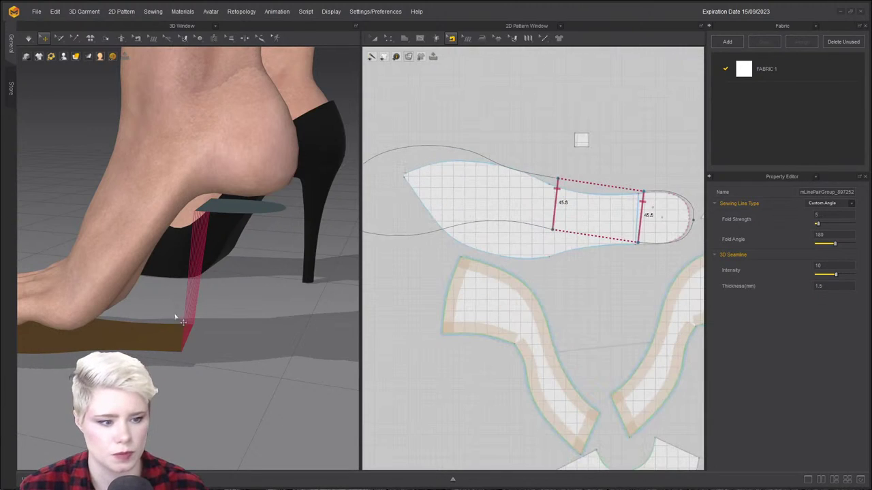
left_click(78, 139)
key("space")
Examine the fit of the simulated sole around the bare foot from the side, from below and from above.
right_click_drag(179, 275, 158, 276)
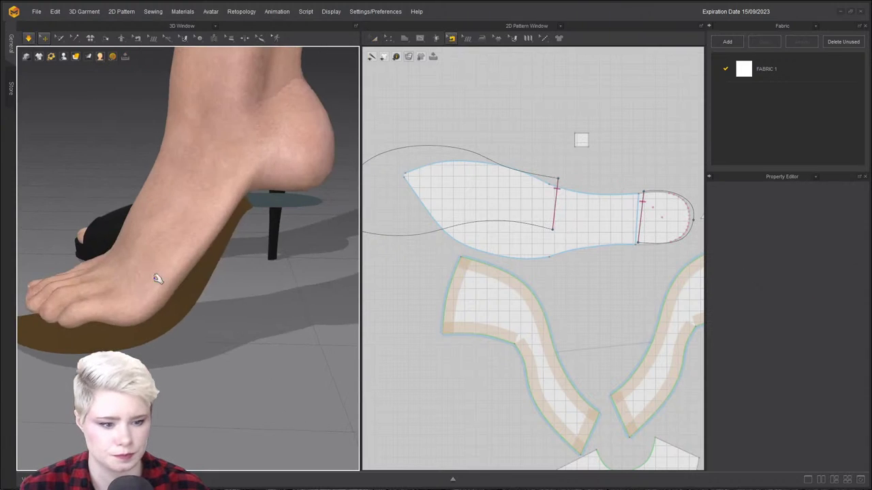
middle_click_drag(158, 276, 194, 192)
left_click(197, 246)
right_click_drag(218, 247, 252, 152)
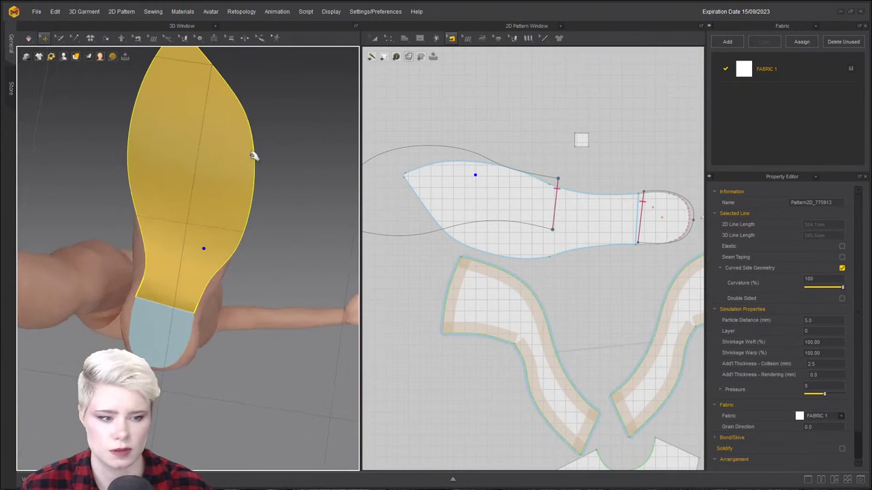
right_click_drag(197, 194, 120, 343)
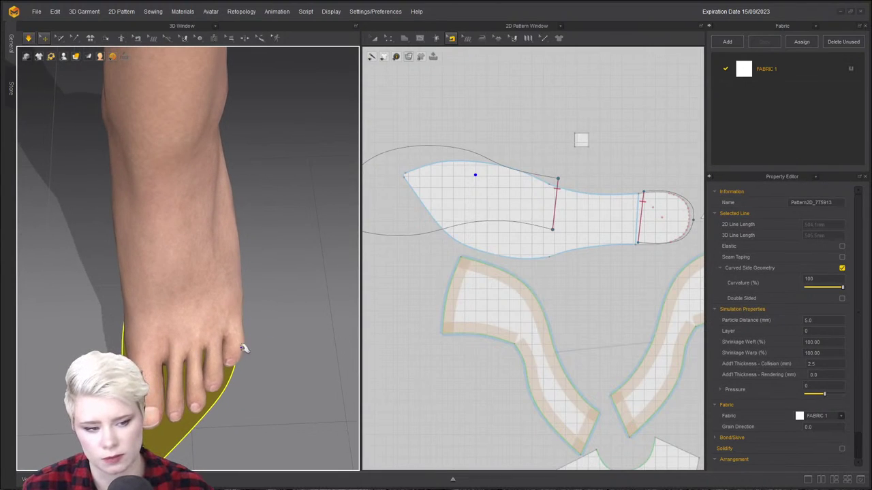
right_click_drag(172, 345, 137, 296)
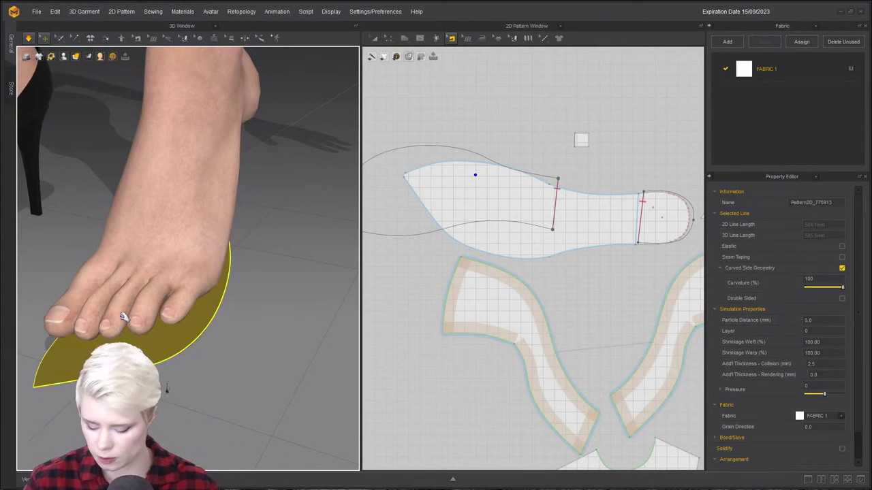
right_click_drag(176, 297, 162, 378)
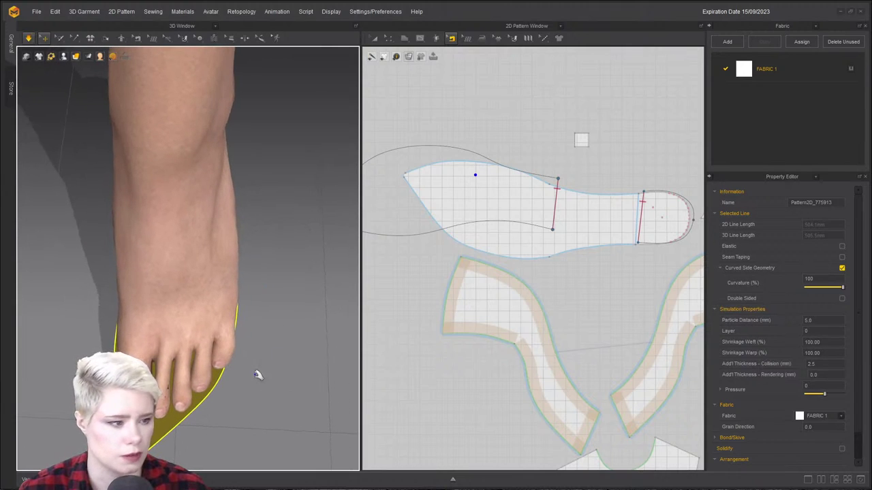
right_click_drag(257, 374, 159, 307)
Set the additional rendering thickness of the sole and heel piece to 3 mm.
left_click(288, 161)
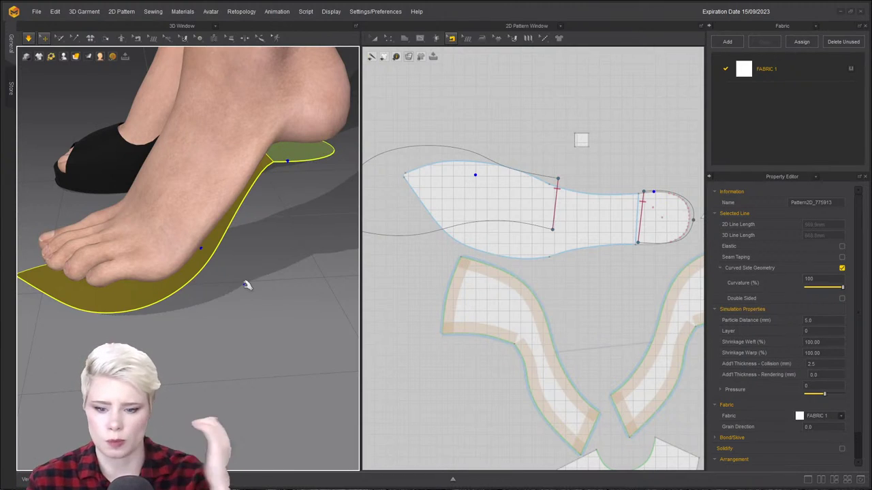
left_click(821, 375)
type("3")
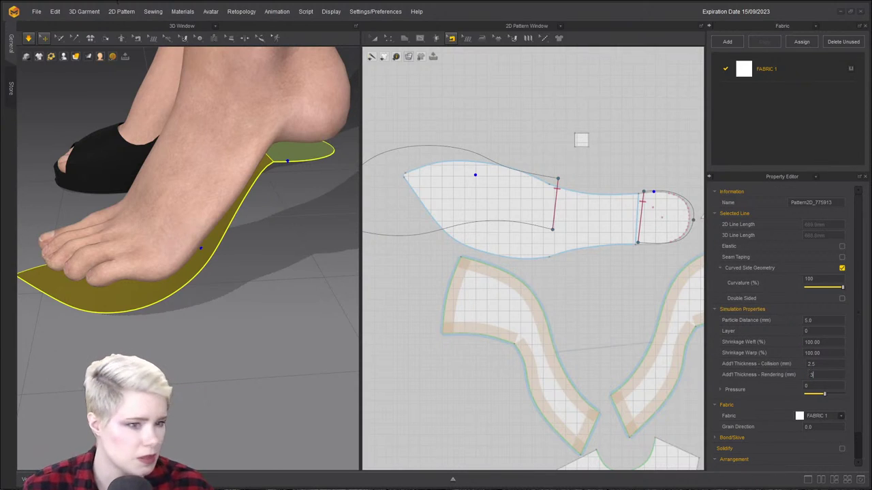
key("Return")
Switch the 3D garment display to a textured surface that shows fabric thickness.
left_click(77, 56)
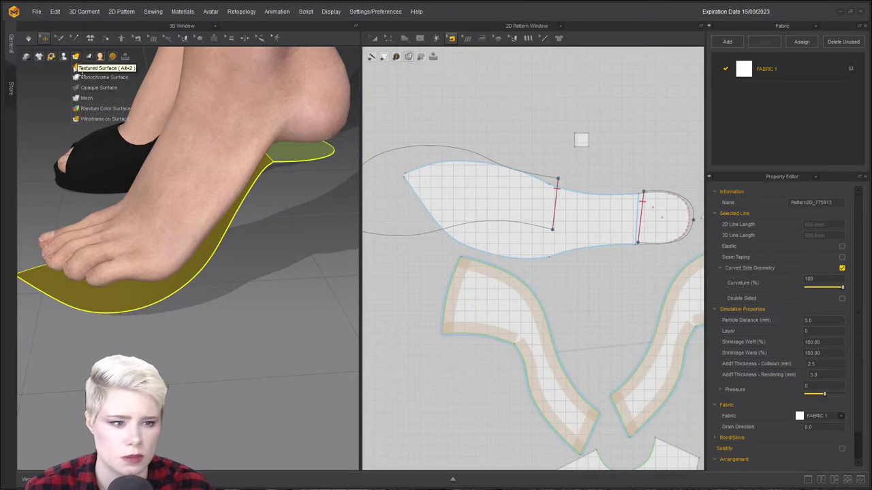
left_click(78, 70)
left_click(79, 67)
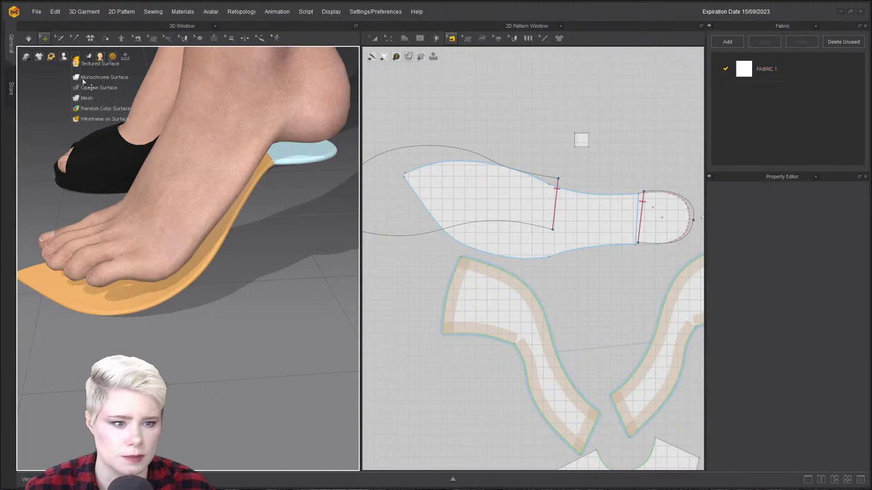
Set the side geometry curvature of the sole and heel piece to 19%.
scroll(243, 220, "up", 5)
scroll(241, 220, "down", 3)
left_click(241, 218)
left_click(350, 114)
left_click(344, 103)
left_click(318, 124)
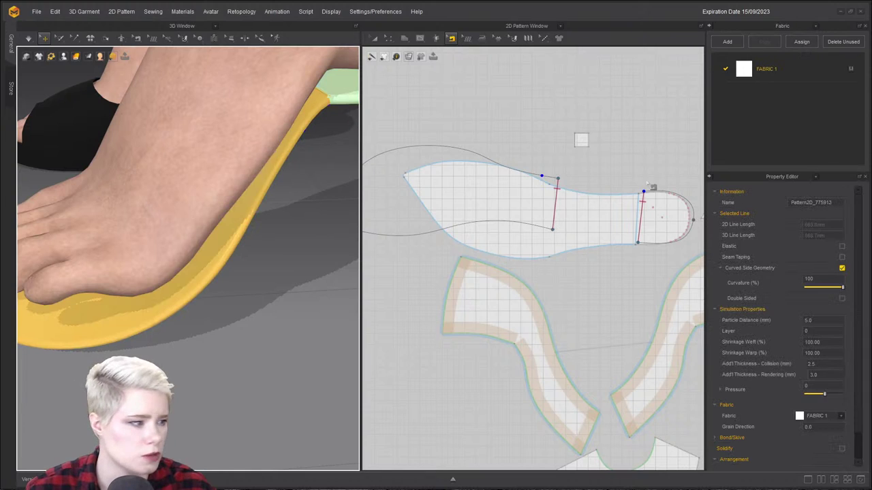
left_click_drag(843, 290, 810, 289)
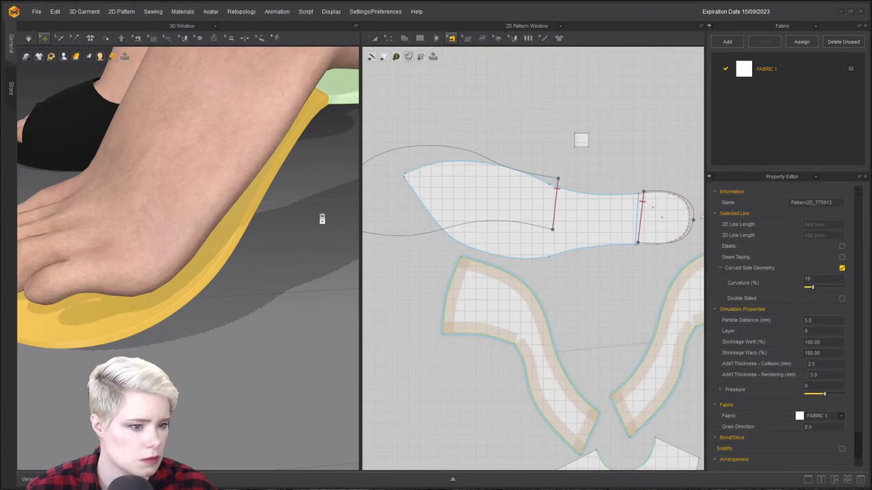
left_click(274, 268)
Examine the thickened side edges and the joint between the sole and heel piece up close.
scroll(274, 269, "down", 3)
scroll(286, 286, "up", 3)
scroll(286, 286, "down", 3)
scroll(241, 254, "up", 3)
right_click_drag(240, 254, 273, 255)
scroll(216, 232, "up", 3)
middle_click_drag(273, 254, 238, 255)
scroll(237, 256, "down", 2)
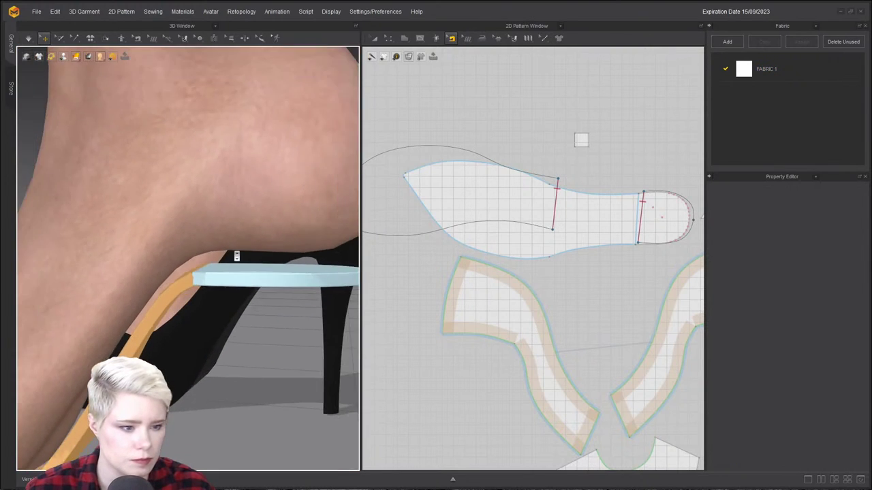
scroll(237, 256, "down", 3)
right_click_drag(237, 256, 257, 271)
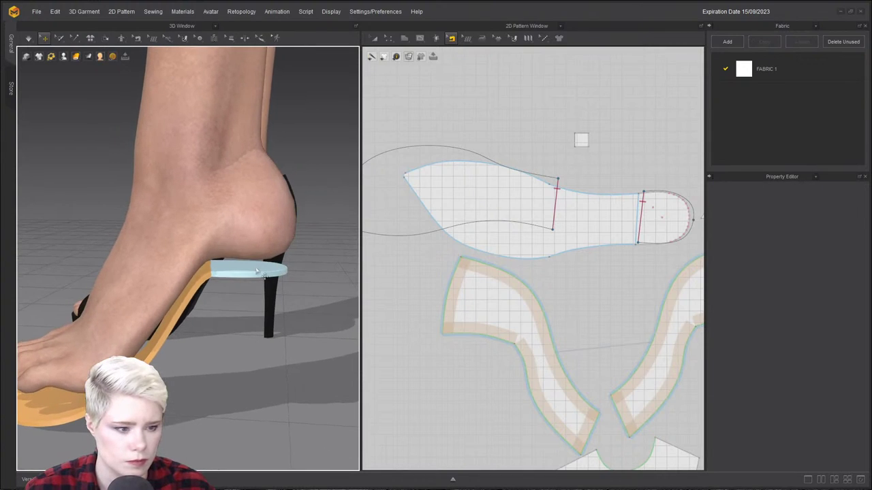
Raise the heel piece slightly toward the bare heel in 3D and run the simulation.
left_click(257, 271)
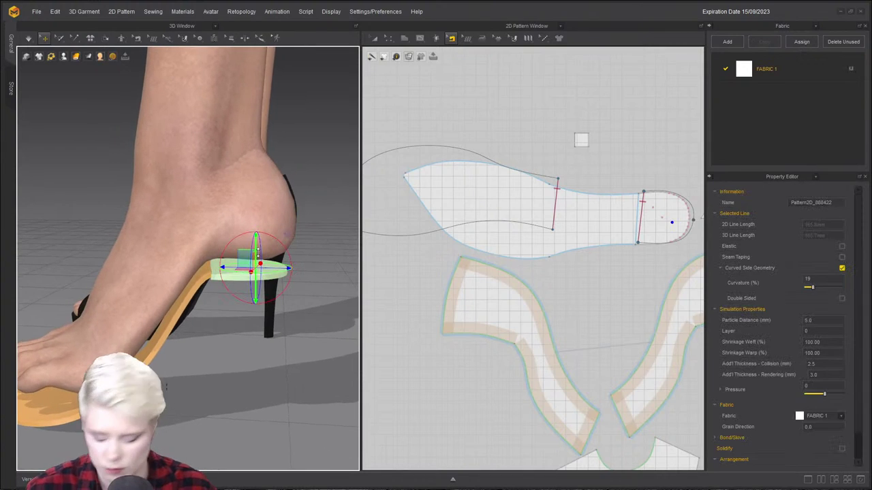
right_click_drag(270, 321, 261, 295)
left_click(252, 272)
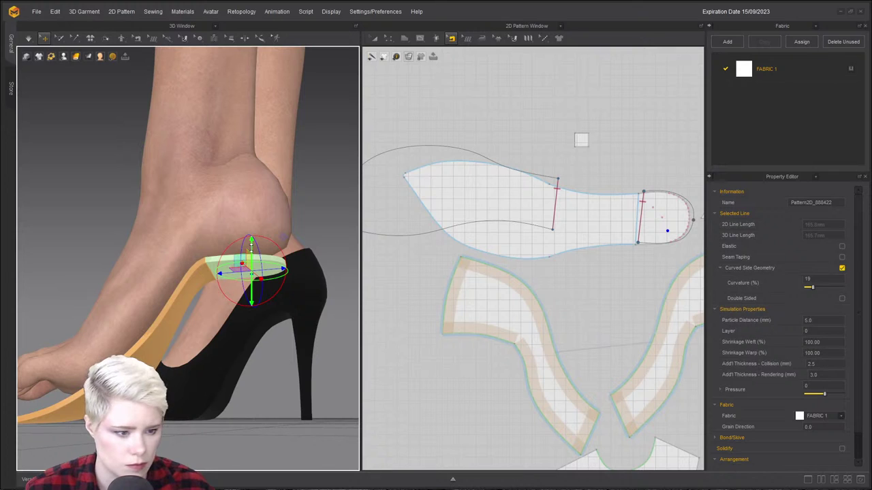
right_click_drag(272, 359, 271, 372)
key("space")
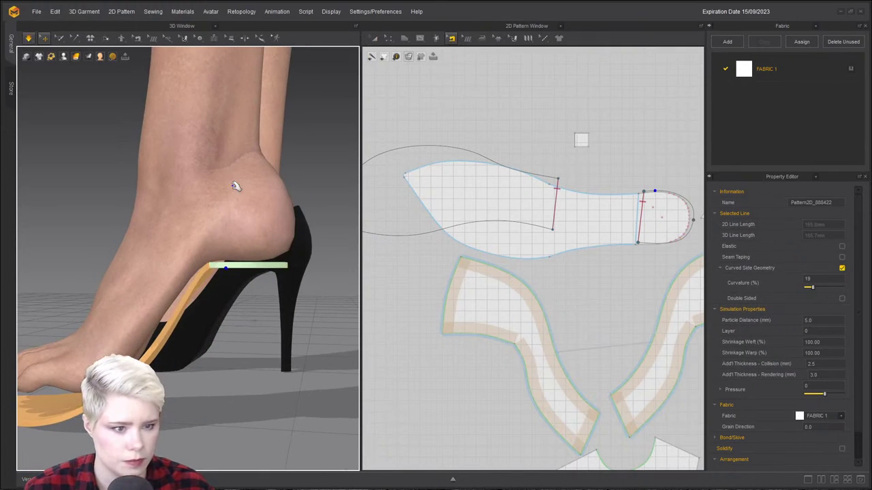
Try to box-select the mesh at the back end of the heel piece.
left_click(59, 38)
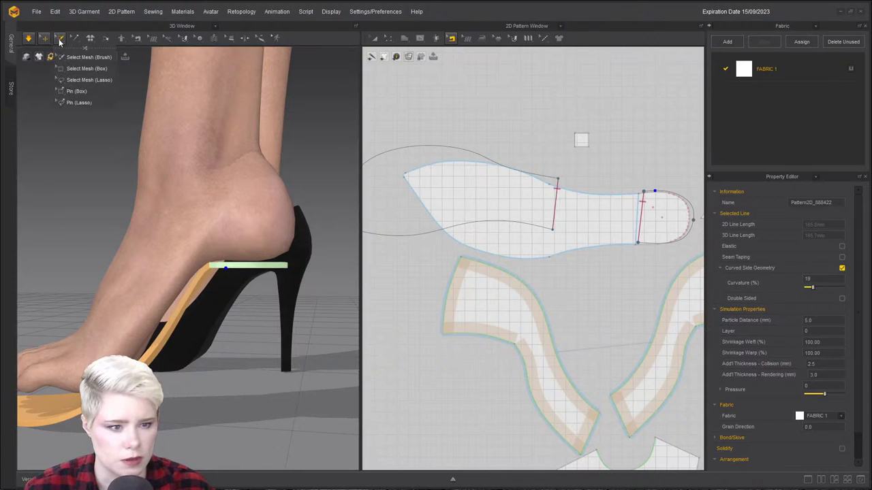
left_click(72, 72)
right_click_drag(231, 294, 217, 191)
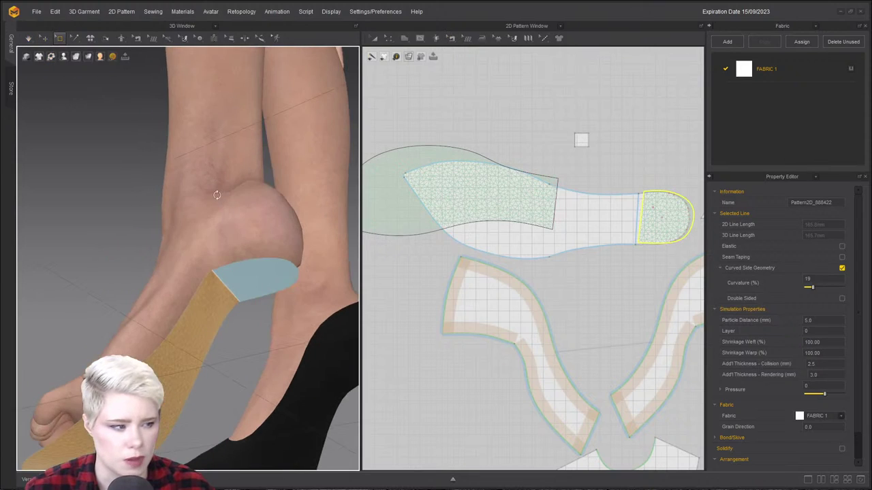
left_click(668, 187)
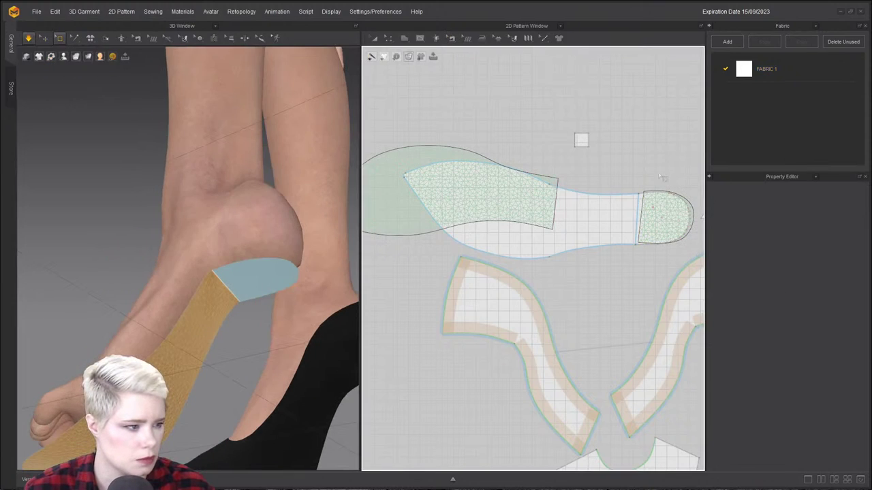
left_click_drag(686, 256, 699, 257)
right_click_drag(298, 299, 215, 210)
key("space")
right_click(282, 254)
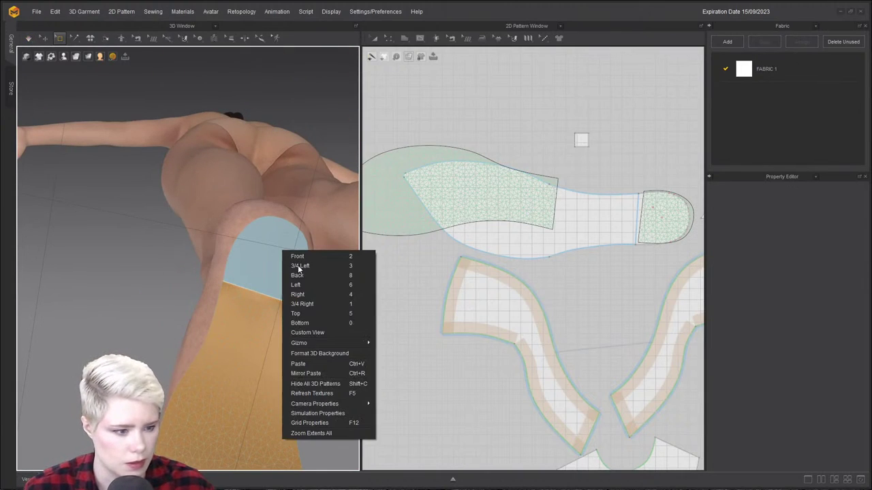
left_click(273, 189)
key("a")
Unfreeze the heel piece.
left_click(31, 41)
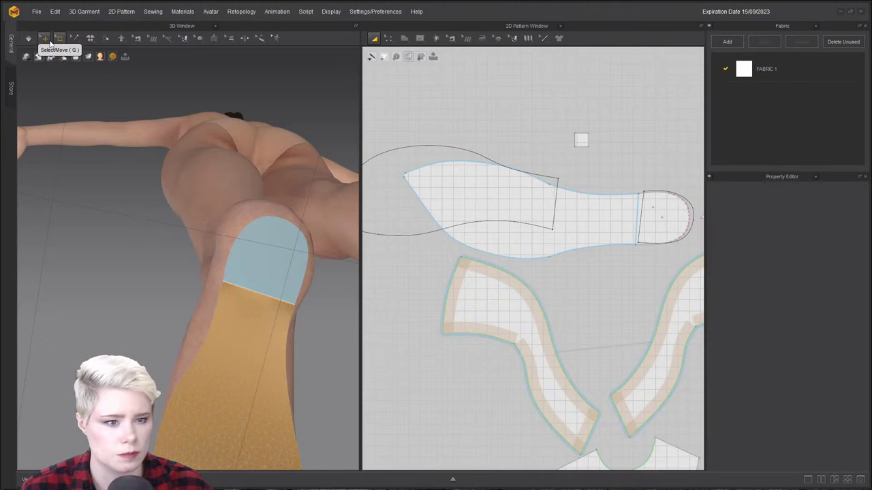
right_click(280, 291)
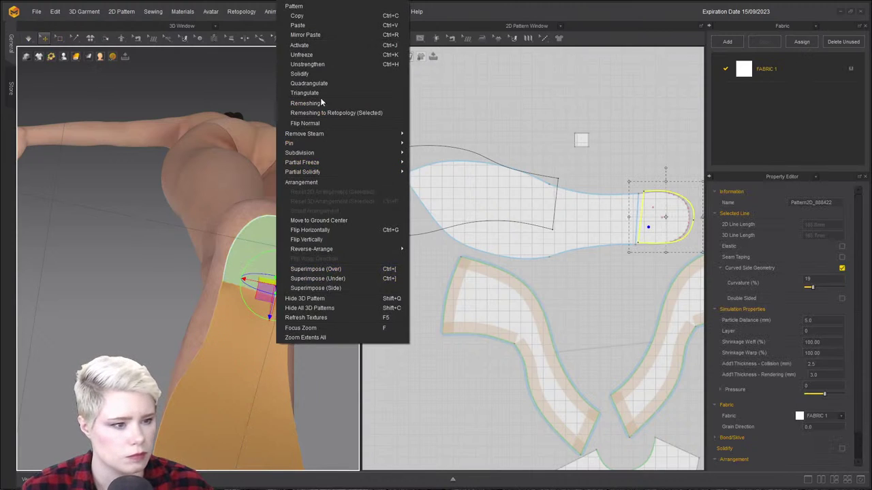
left_click(325, 55)
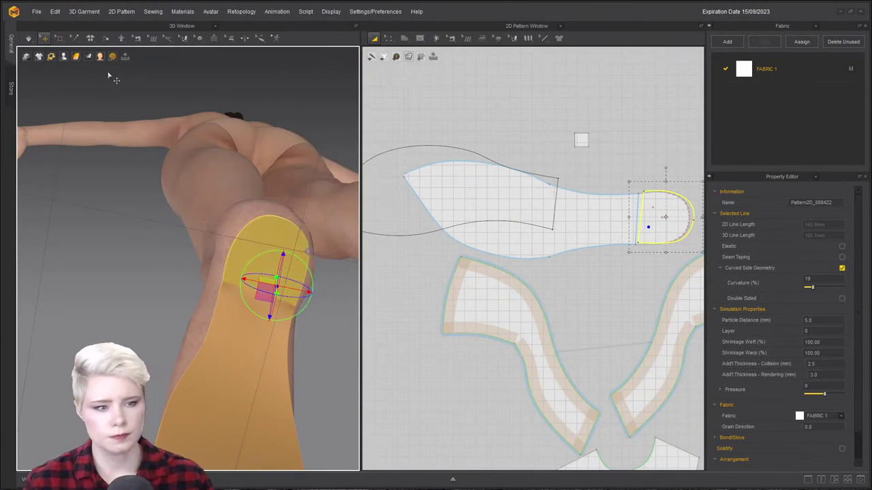
Box-select the mesh at the rounded back end of the heel piece and freeze that area.
left_click(59, 40)
left_click(87, 69)
scroll(504, 236, "down", 2)
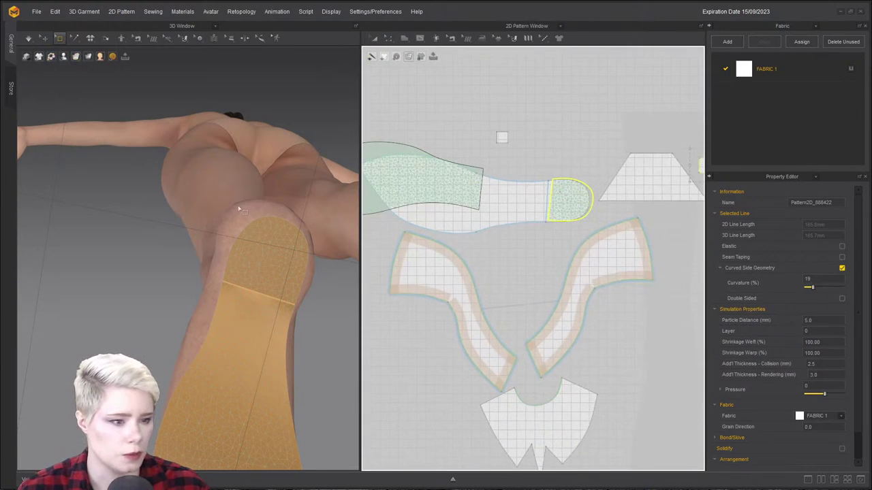
left_click_drag(565, 166, 598, 236)
right_click(576, 207)
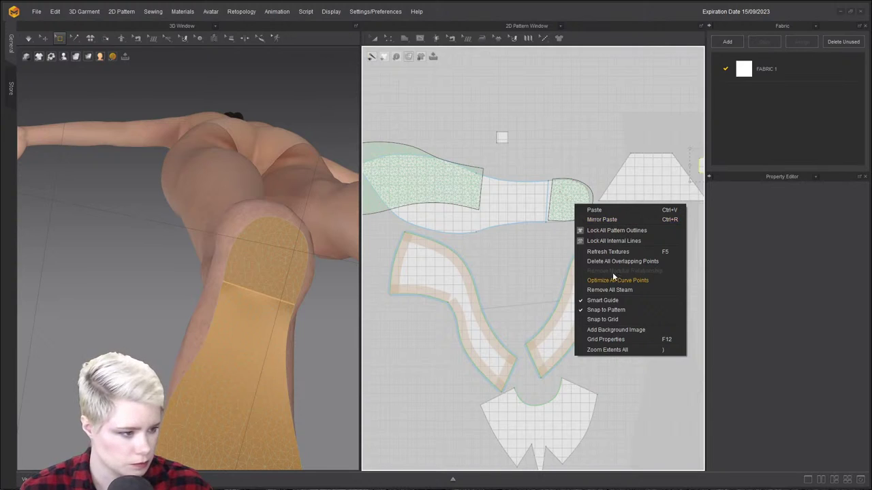
left_click_drag(567, 167, 597, 231)
right_click(271, 236)
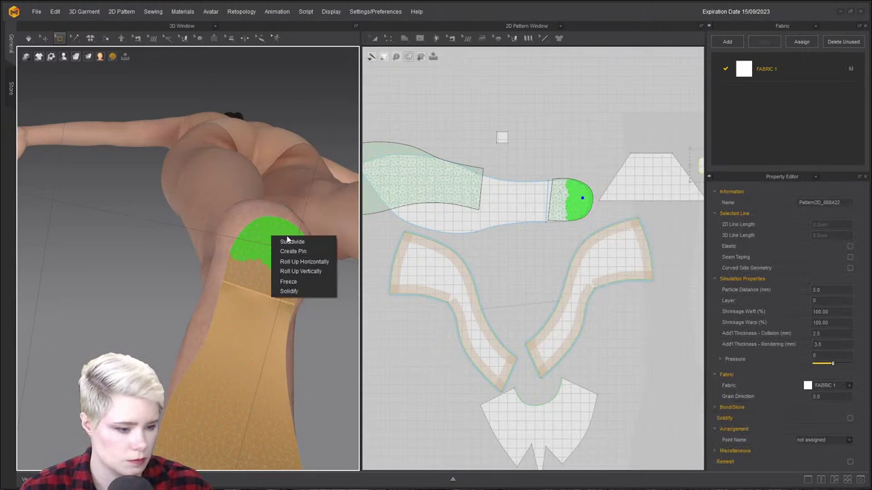
left_click(299, 282)
Run the simulation with the heel end held and check the sole's curve from the side.
right_click_drag(249, 306, 133, 274)
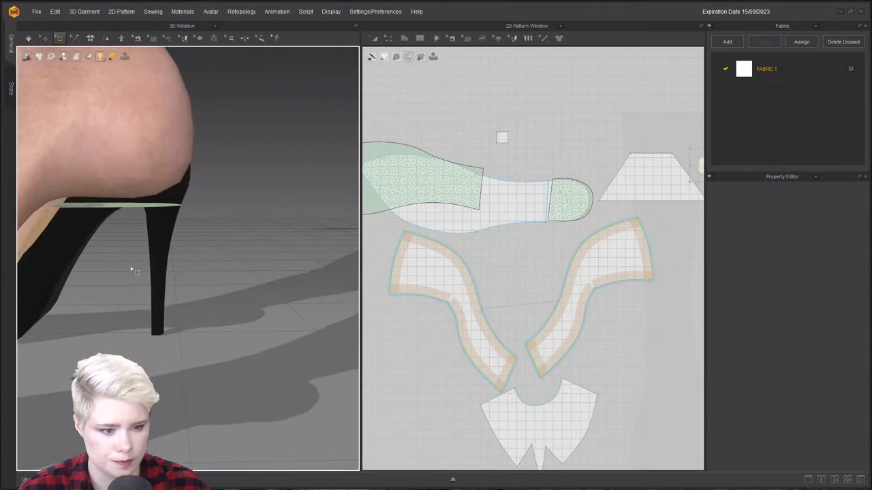
middle_click_drag(132, 272, 186, 233)
key("space")
right_click_drag(123, 239, 78, 251)
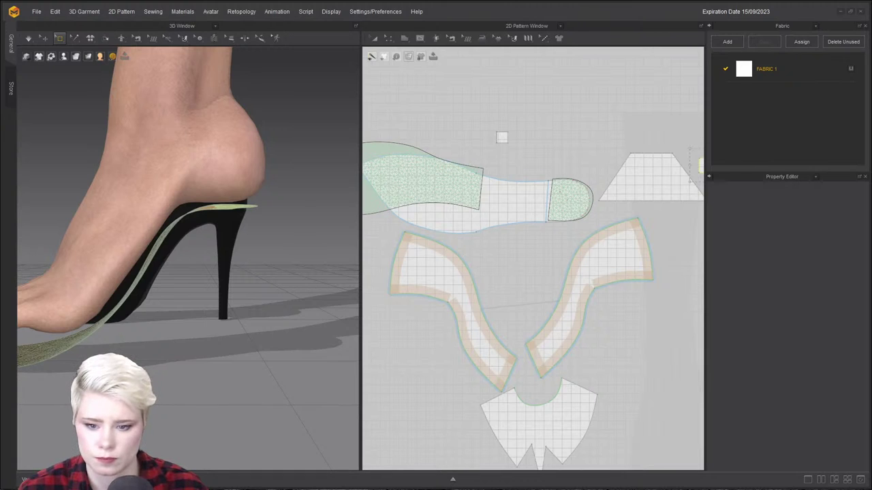
right_click_drag(200, 317, 186, 265)
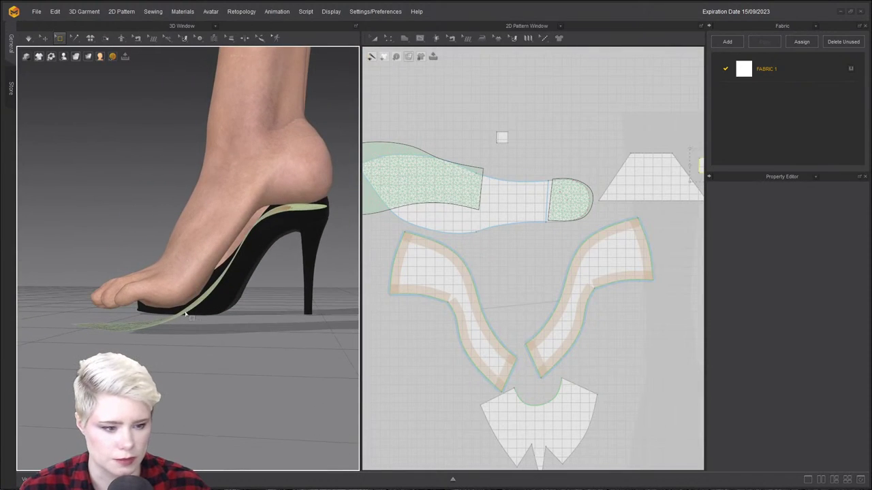
Simulate again with the sole selected, letting it settle under the arch and toes of the bare foot.
key("space")
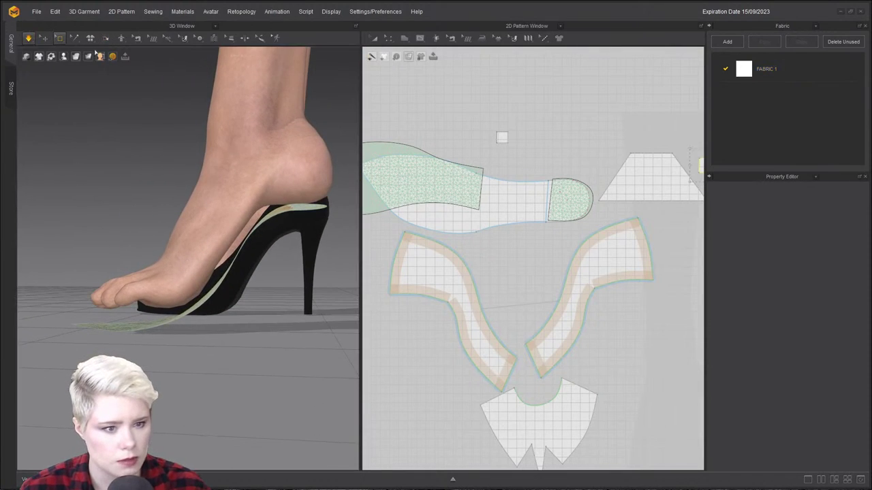
left_click(45, 38)
right_click_drag(152, 242, 222, 313)
left_click(182, 307)
key("space")
middle_click_drag(222, 313, 134, 304)
right_click_drag(135, 304, 179, 340)
scroll(163, 355, "up", 2)
scroll(190, 290, "up", 3)
right_click_drag(190, 292, 179, 357)
left_click(185, 358)
key("space")
scroll(159, 360, "down", 2)
key("space")
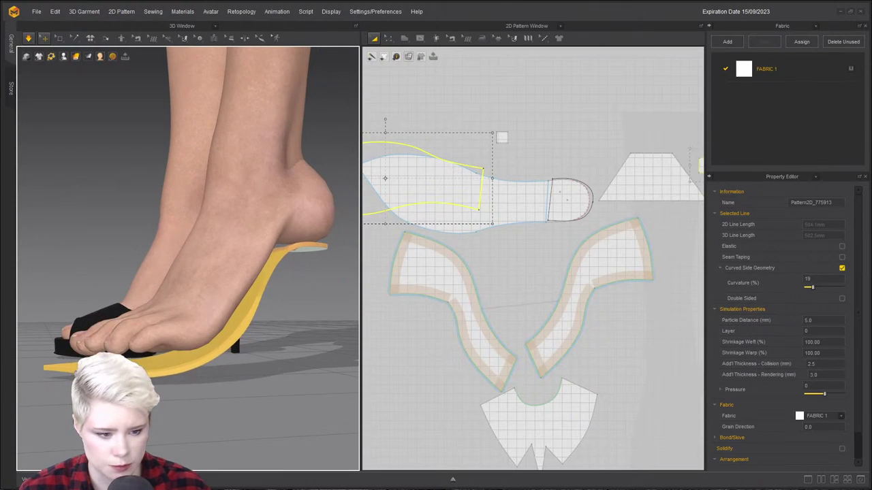
Stop the simulation and freeze the sole and heel piece together.
right_click_drag(171, 402, 140, 421)
left_click(272, 285)
left_click(305, 272)
key("ctrl+k")
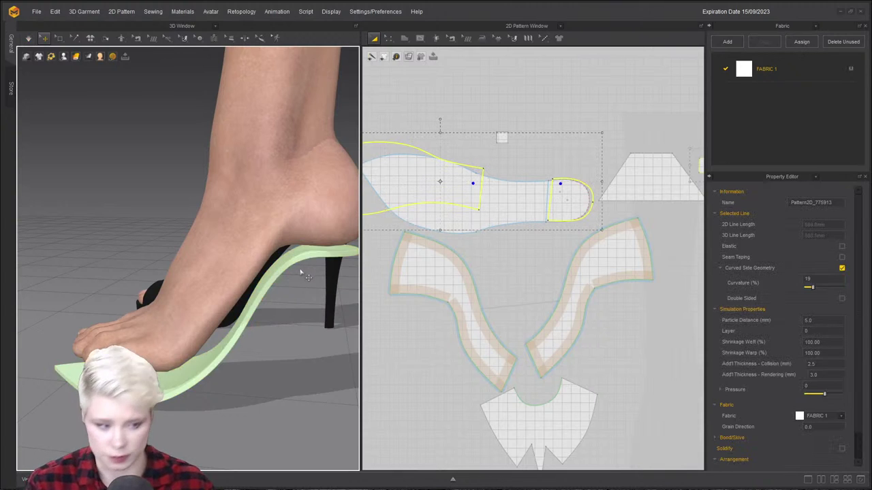
Shift the sole's flat pattern slightly closer to the heel piece in 2D.
left_click(263, 306)
right_click_drag(265, 304, 214, 301)
right_click(254, 306)
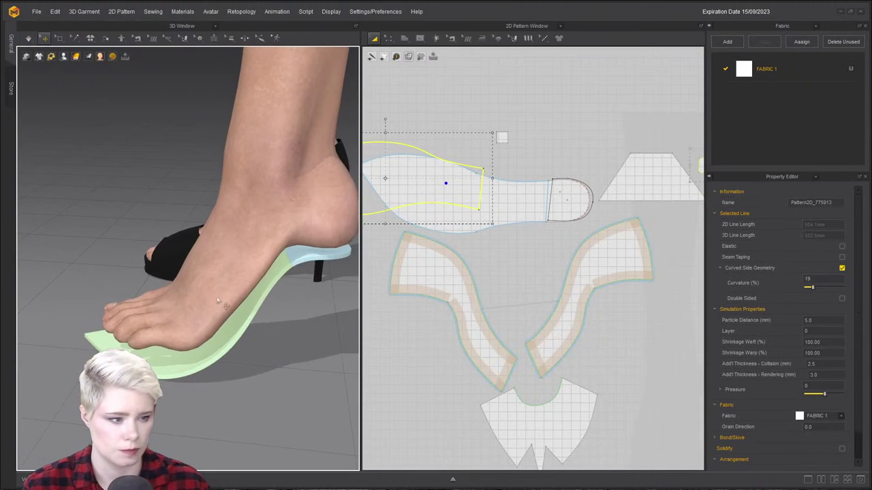
scroll(473, 191, "down", 4)
middle_click_drag(472, 191, 520, 208)
key("ctrl+c")
key("ctrl+v")
left_click_drag(520, 206, 530, 206)
Move the flat sole and heel patterns together above the full sole pattern they overlap, clear of it.
right_click_drag(279, 289, 229, 289)
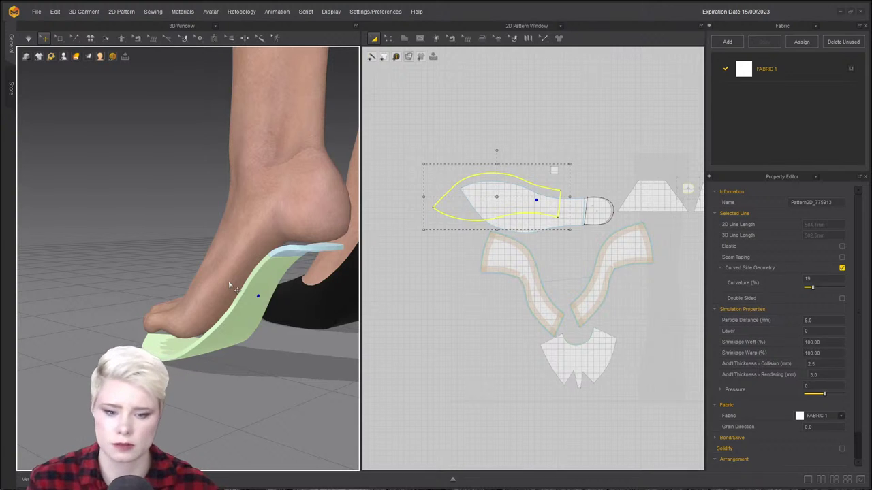
right_click_drag(262, 272, 309, 190)
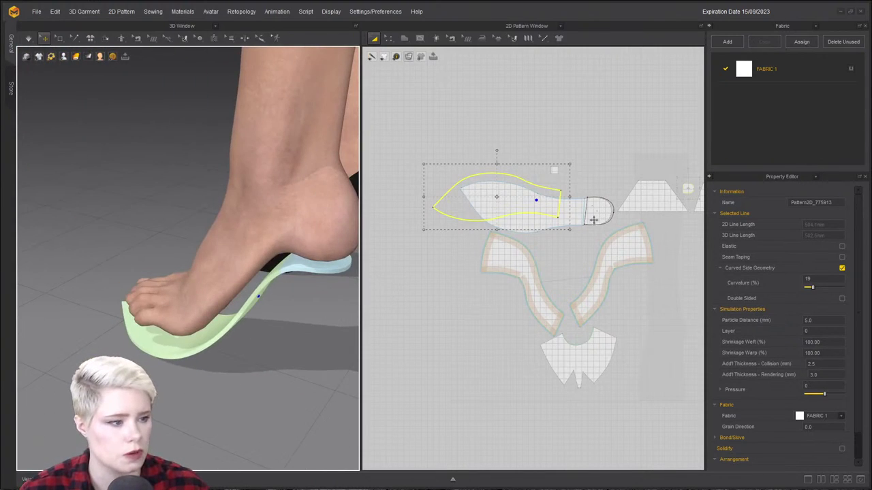
left_click_drag(588, 204, 588, 152)
scroll(538, 128, "up", 3)
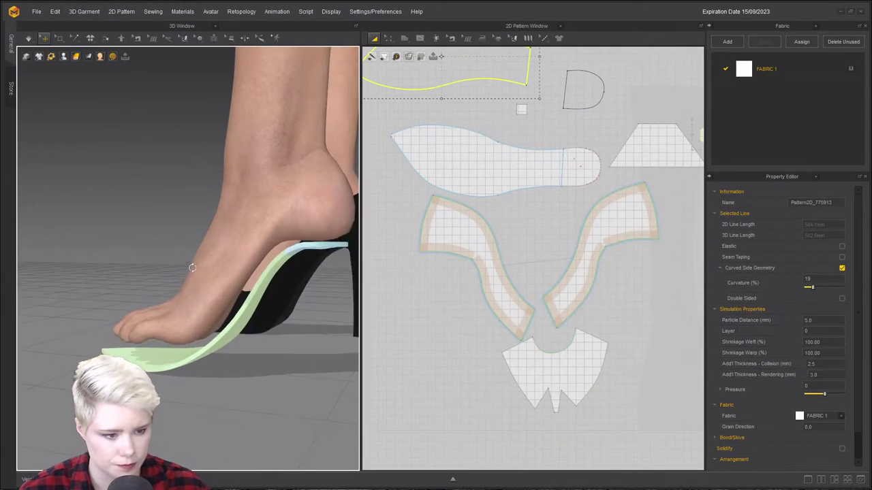
Switch the avatar display to mesh and bring the foot's wireframe and toes into close view.
scroll(214, 262, "up", 3)
right_click_drag(213, 261, 279, 200)
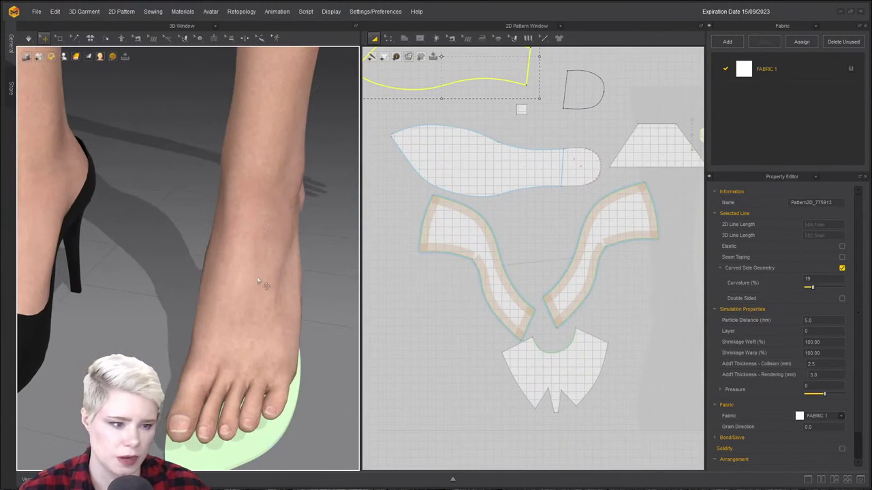
left_click(258, 281)
mouse_move(101, 65)
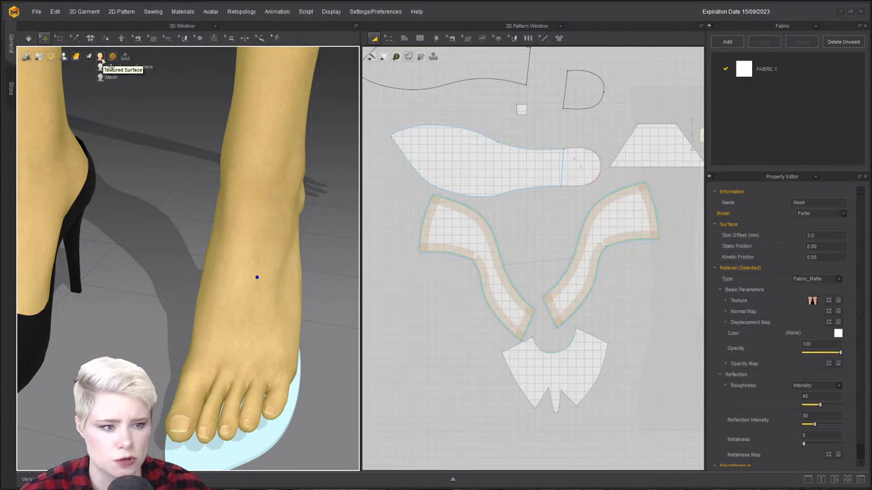
left_click(107, 79)
middle_click_drag(243, 290, 208, 178)
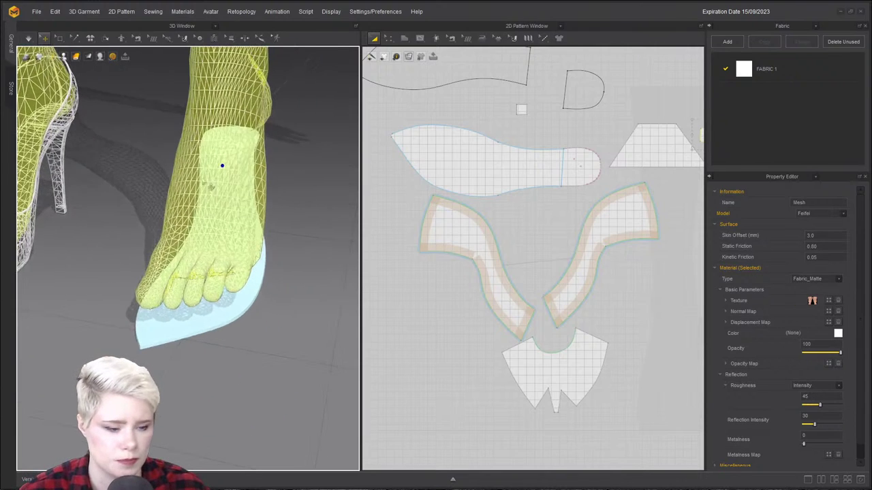
scroll(179, 262, "up", 3)
right_click_drag(180, 262, 198, 267)
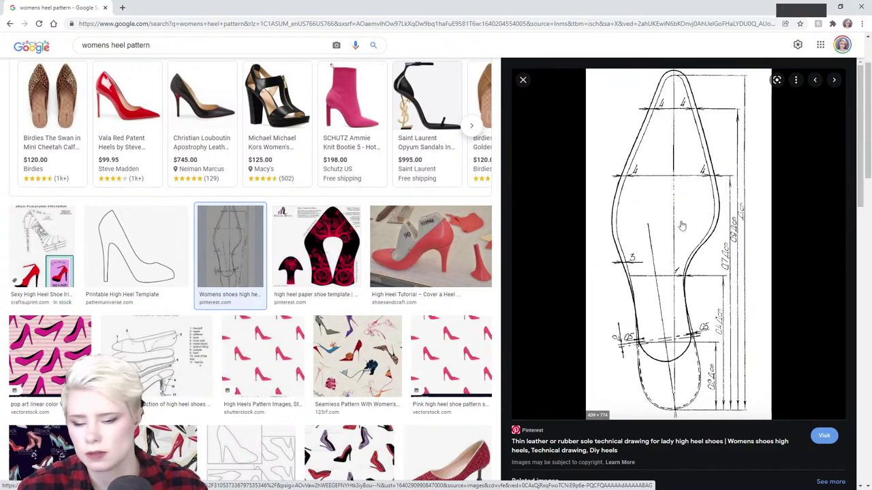
In the browser, open the high heel paper shoe template image and look through the related images and other heel pattern results.
left_click(334, 290)
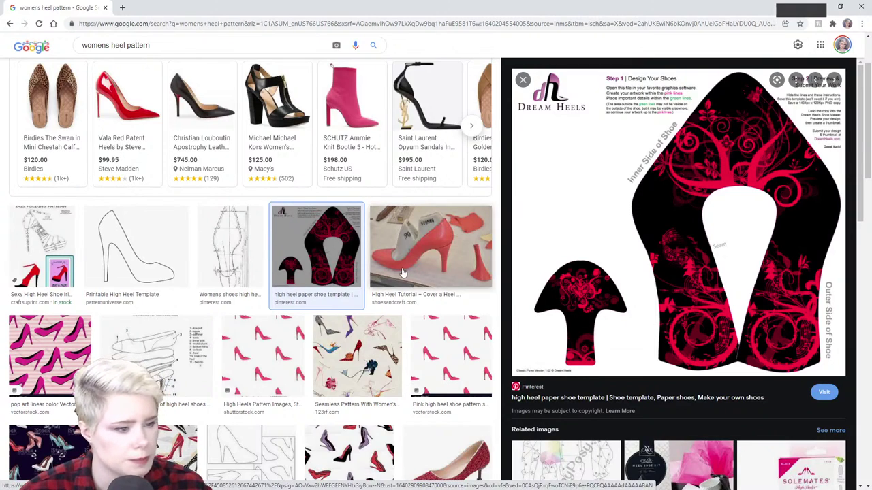
scroll(574, 294, "down", 2)
scroll(252, 305, "down", 10)
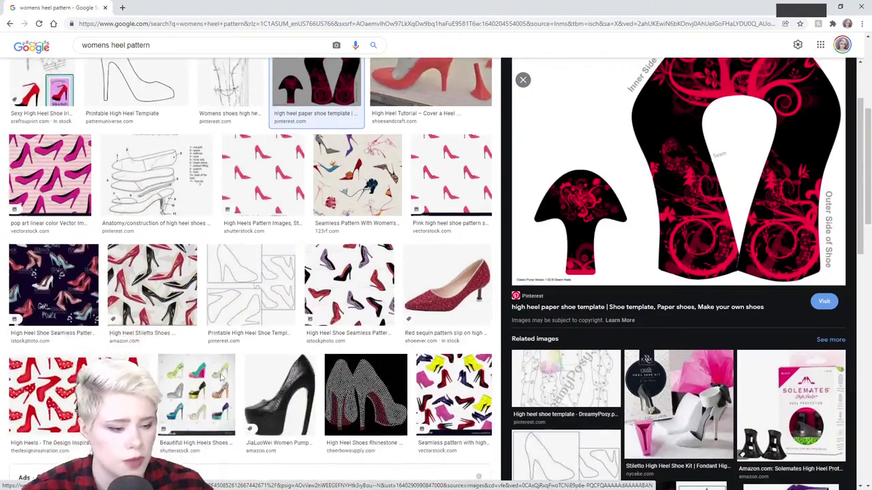
scroll(221, 286, "down", 2)
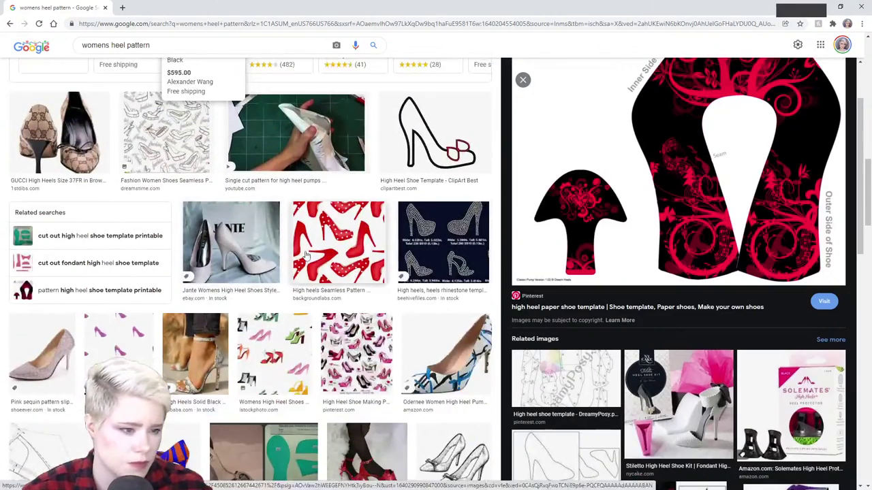
scroll(115, 308, "down", 3)
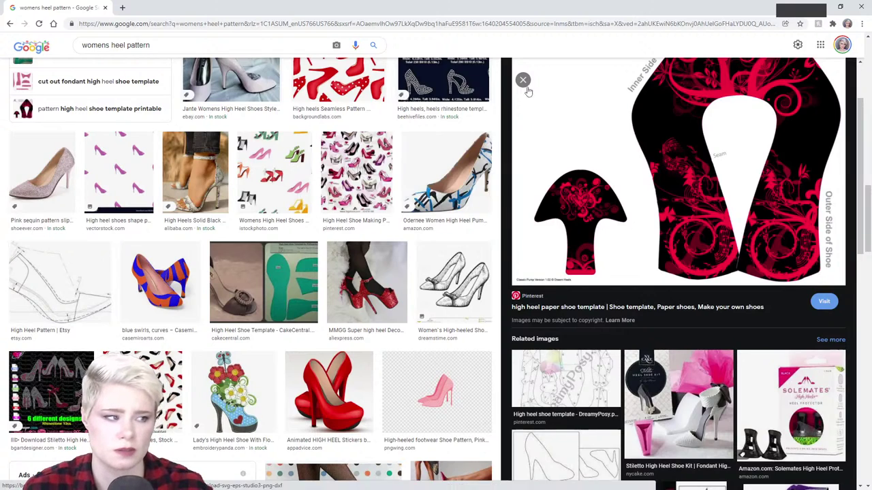
scroll(728, 176, "up", 1)
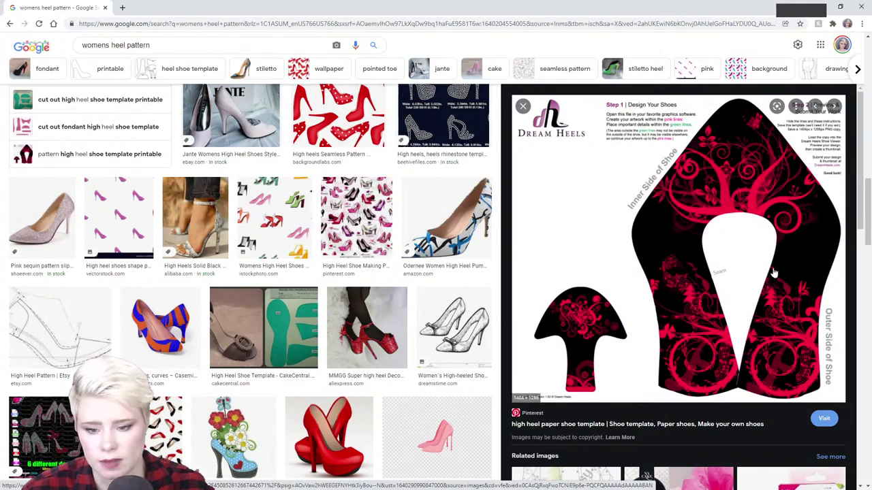
scroll(706, 308, "down", 2)
scroll(706, 307, "down", 10)
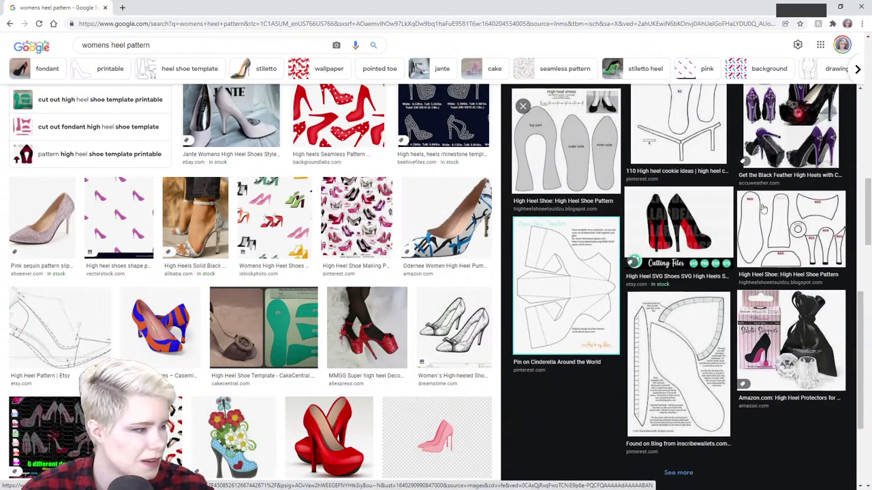
scroll(290, 353, "down", 6)
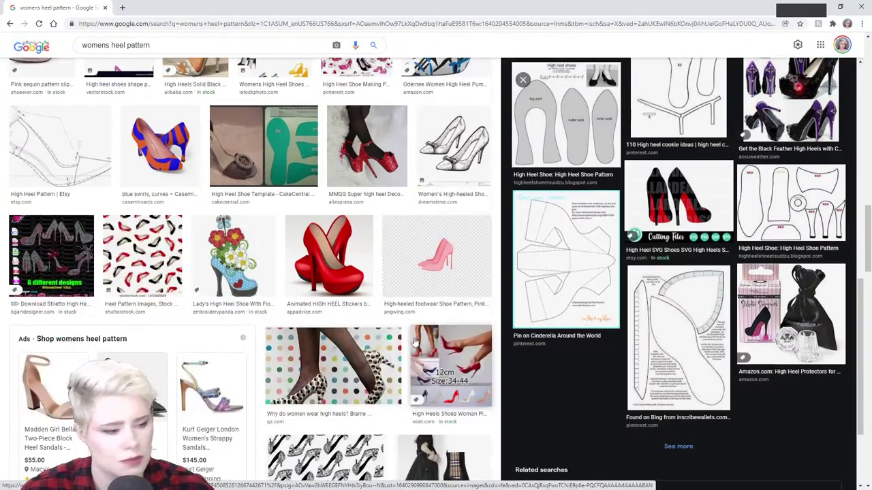
scroll(290, 353, "down", 5)
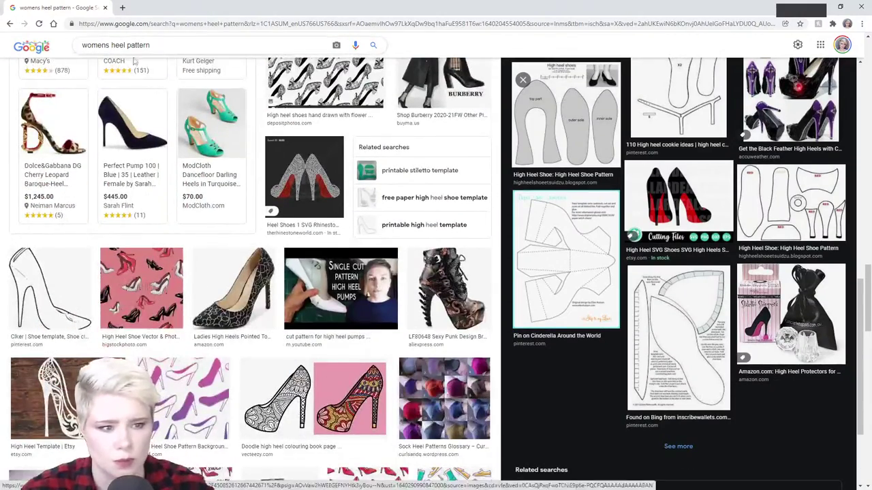
scroll(238, 247, "down", 4)
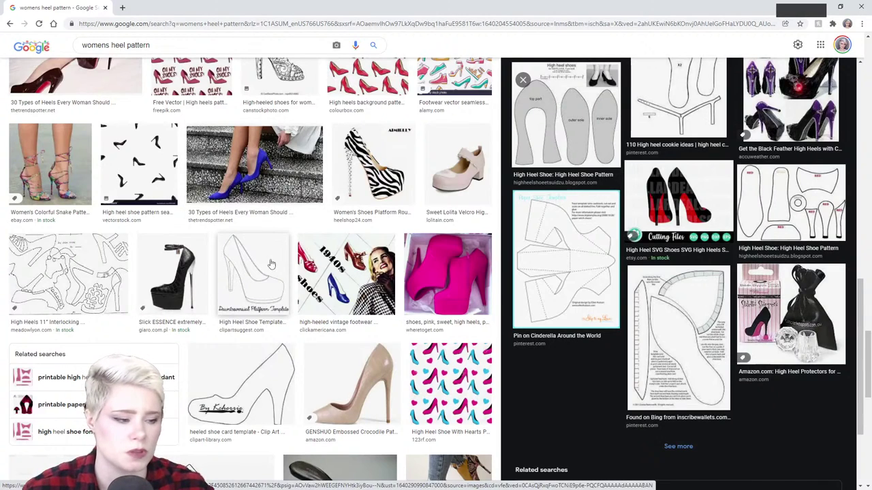
scroll(107, 208, "down", 3)
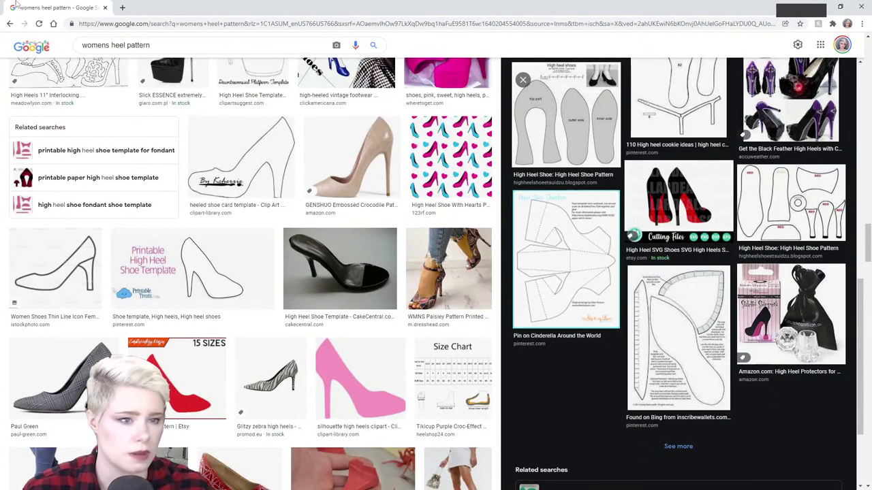
scroll(155, 151, "down", 3)
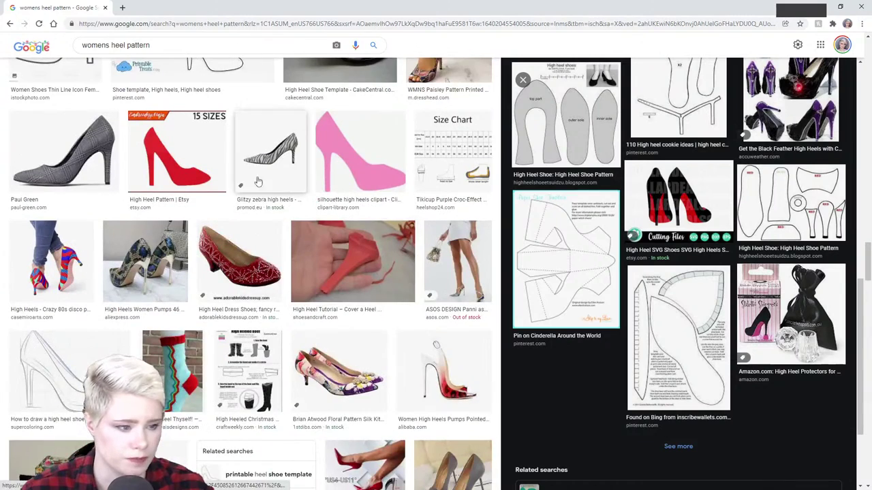
Return from the browser to Marvelous Designer and switch the avatar display from mesh back to its textured surface.
left_click(105, 7)
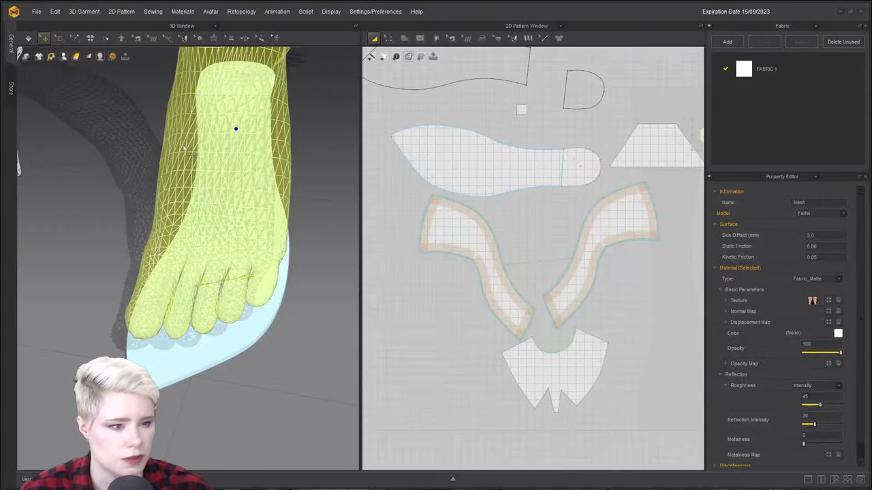
right_click(196, 81)
left_click(114, 183)
left_click(213, 118)
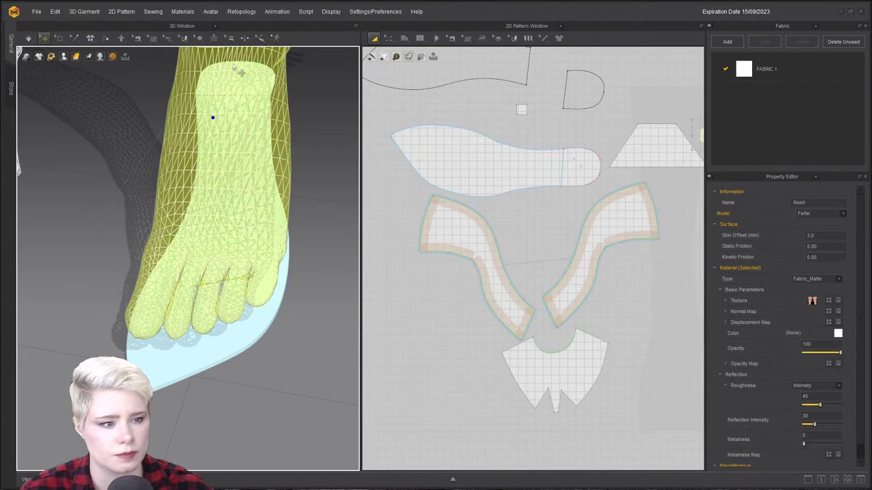
right_click(233, 66)
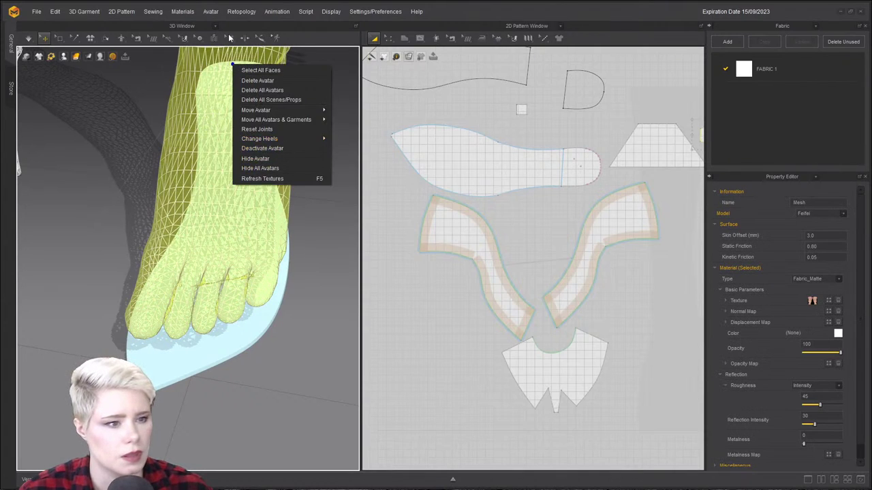
left_click(98, 60)
left_click(100, 77)
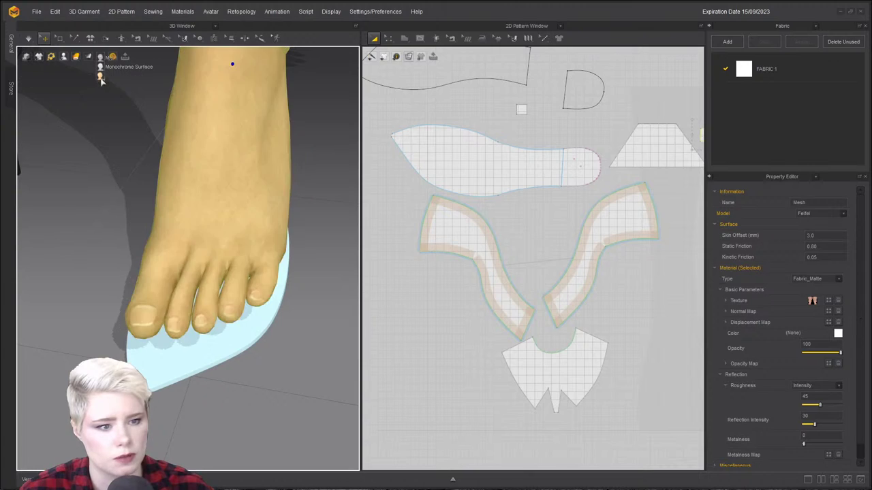
left_click(105, 242)
Slightly round the pointed toe tip of the unfilled front sole outline with Smooth Curve.
scroll(603, 290, "up", 2)
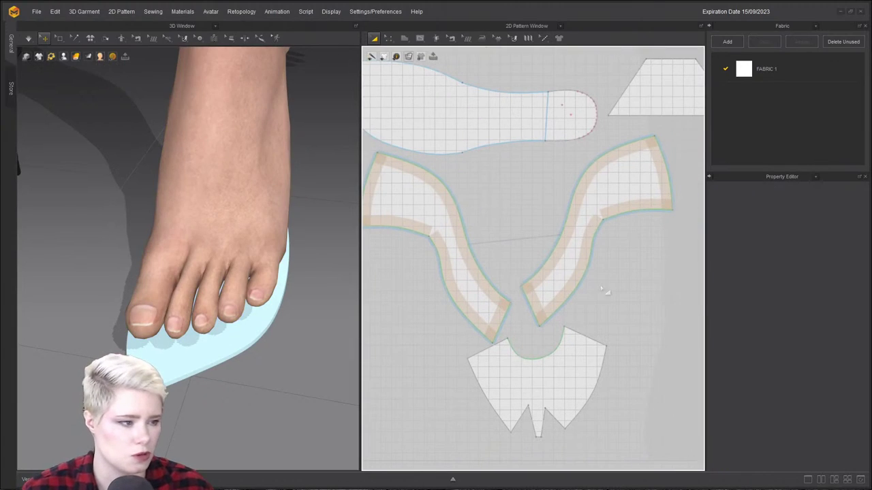
scroll(475, 263, "up", 1)
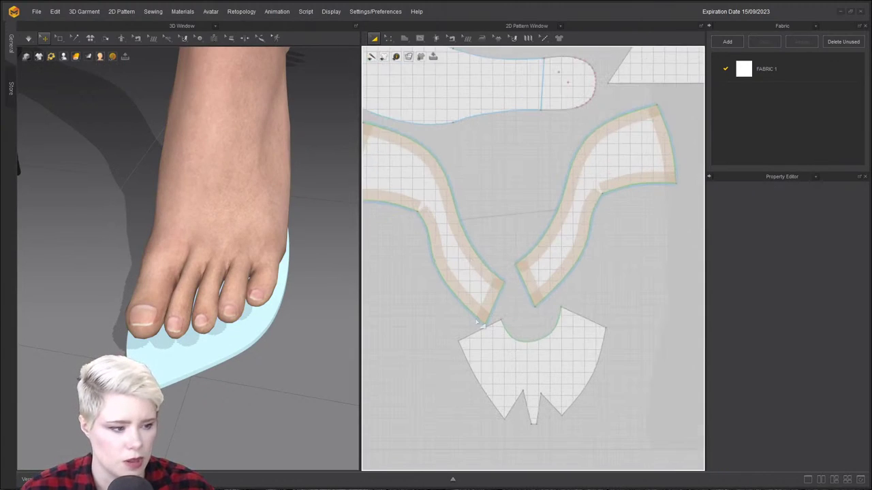
scroll(524, 289, "down", 1)
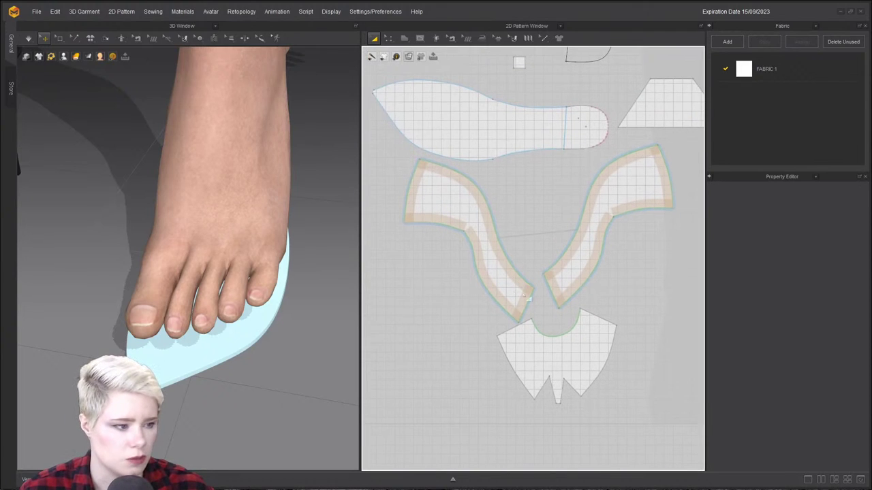
right_click_drag(226, 241, 282, 302)
scroll(527, 332, "down", 5)
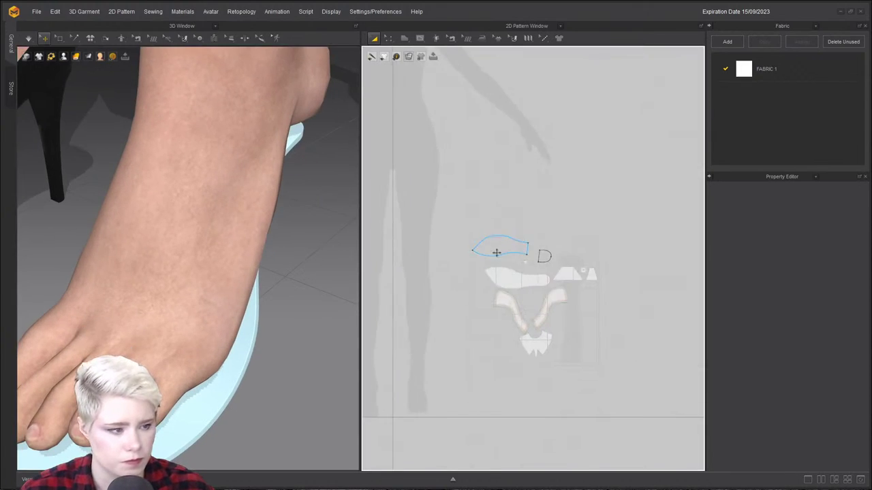
scroll(486, 244, "up", 5)
middle_click_drag(479, 246, 526, 199)
scroll(505, 150, "up", 2)
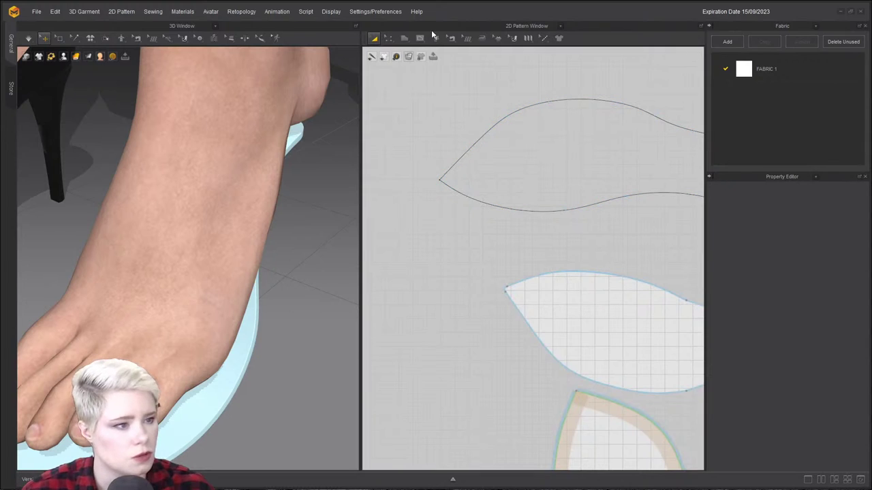
scroll(447, 195, "up", 2)
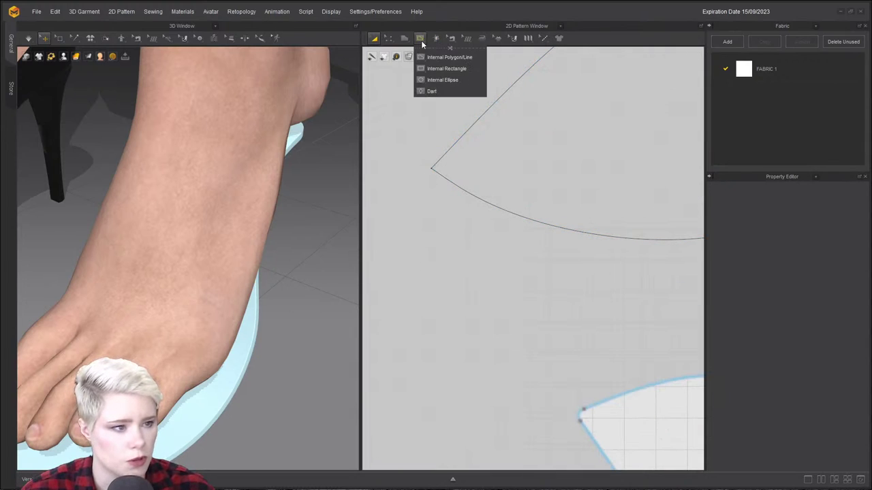
mouse_move(388, 38)
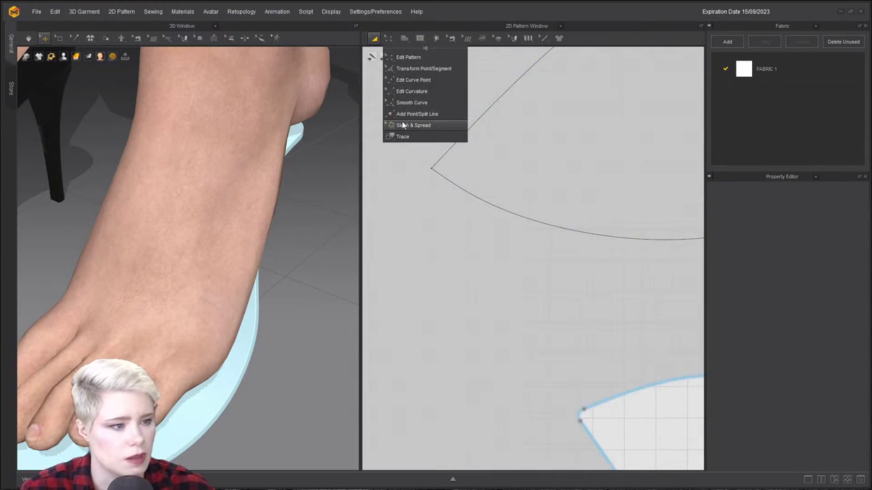
left_click(409, 103)
left_click_drag(432, 169, 443, 174)
Trace the toe piece as a closed polygon pattern through its corners and two notches, with a straight opening edge about 53 mm long.
scroll(450, 235, "down", 5)
middle_click_drag(449, 235, 447, 182)
scroll(558, 332, "down", 4)
middle_click_drag(558, 332, 469, 236)
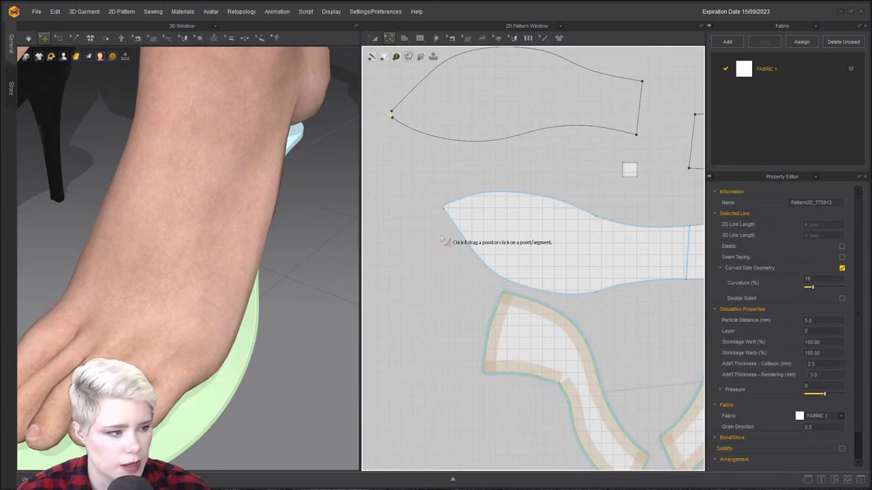
scroll(447, 238, "down", 2)
scroll(508, 366, "down", 1)
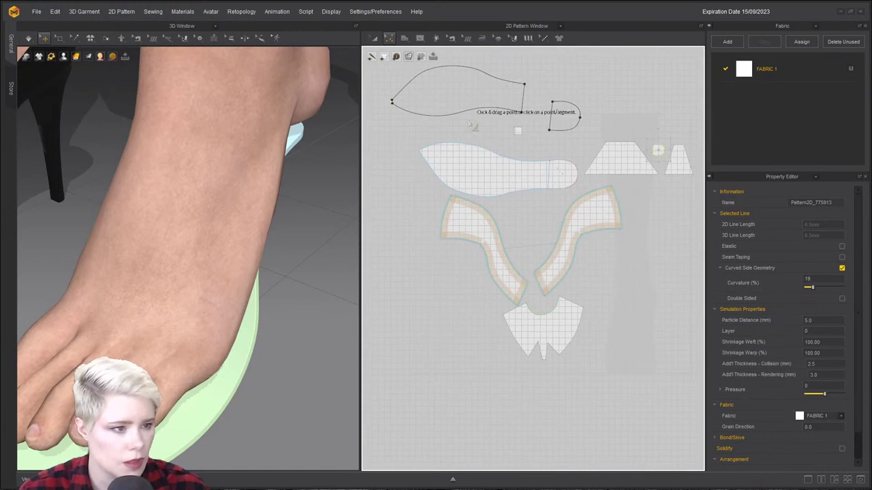
scroll(486, 249, "up", 4)
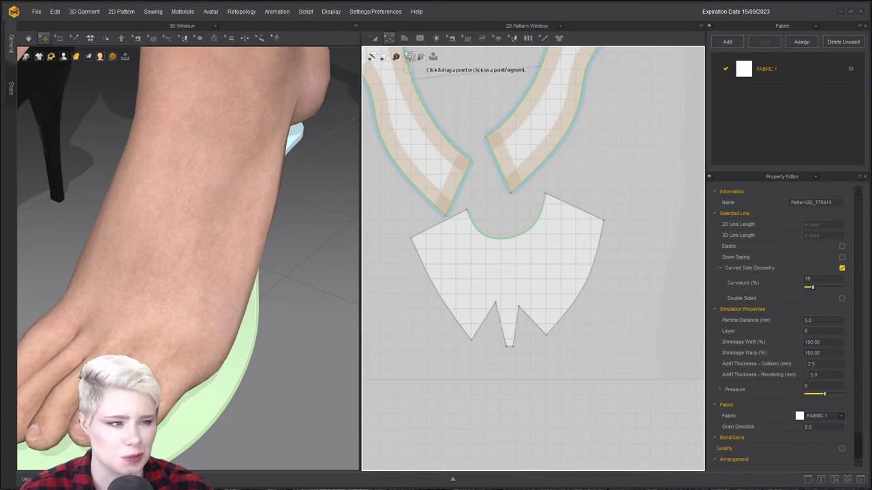
left_click(404, 39)
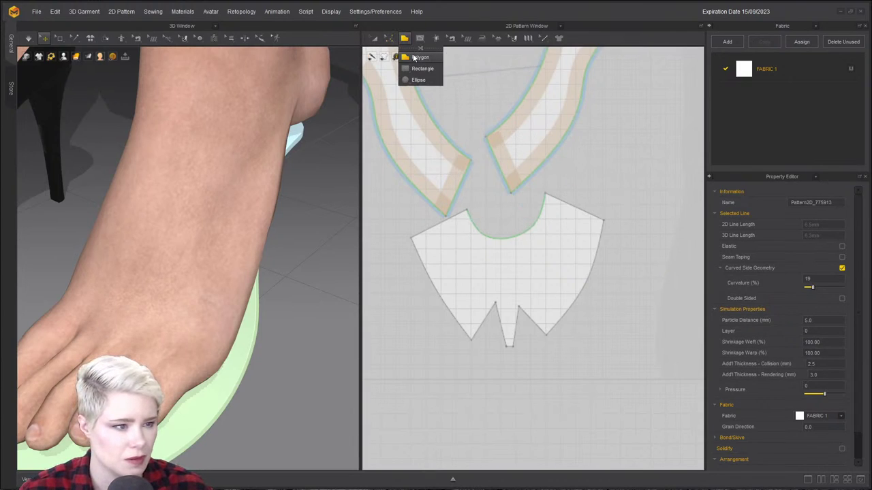
left_click(468, 209)
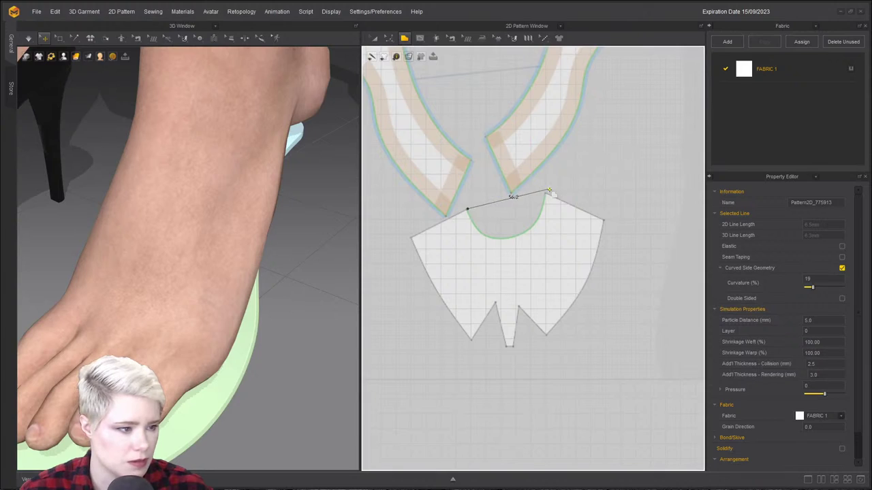
left_click(544, 195)
left_click(604, 220)
left_click(545, 333)
left_click(518, 306)
left_click(510, 347)
left_click(496, 302)
left_click(472, 340)
left_click(411, 237)
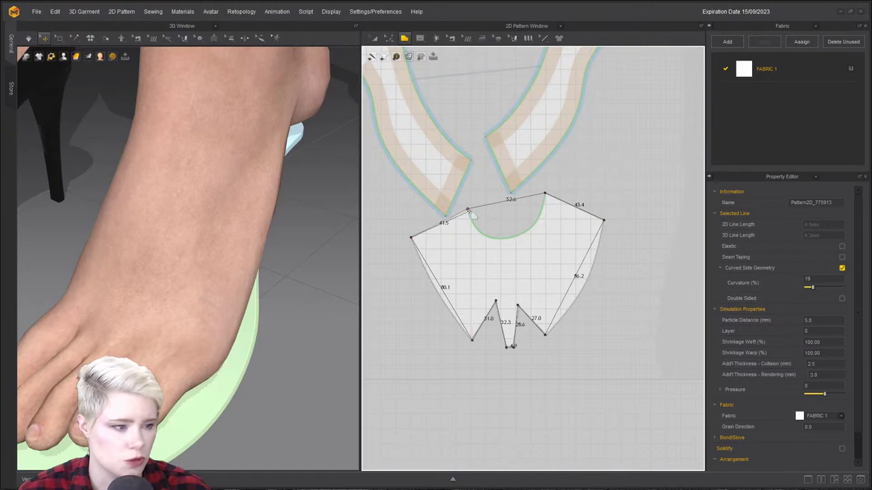
left_click(468, 210)
Bend both outer sides and the straight opening edge of the traced toe piece to follow the curves of the piece underneath.
key("z")
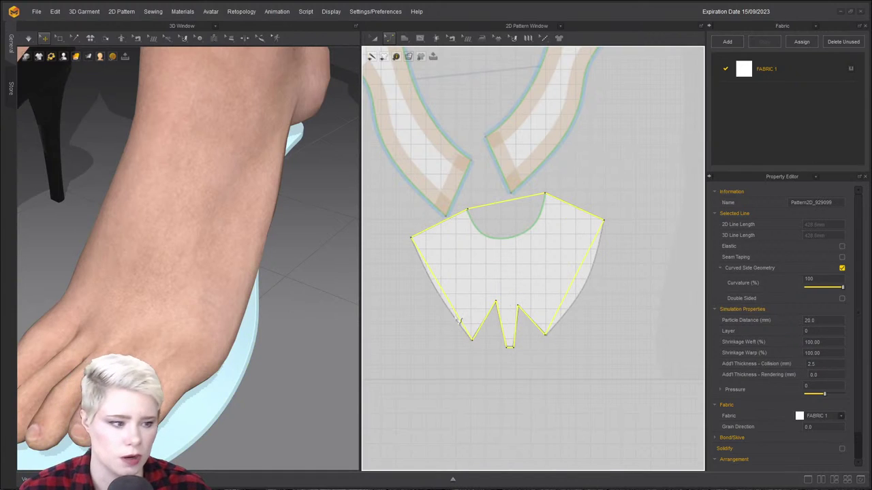
left_click(456, 310)
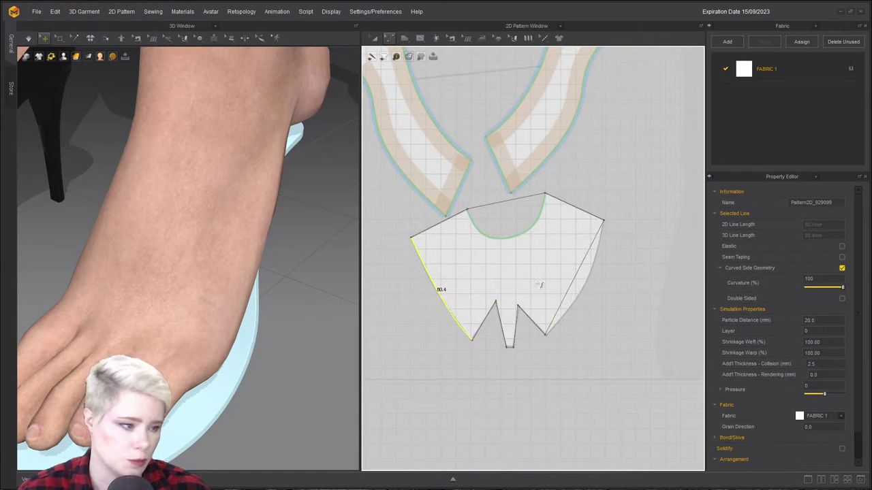
left_click(586, 281)
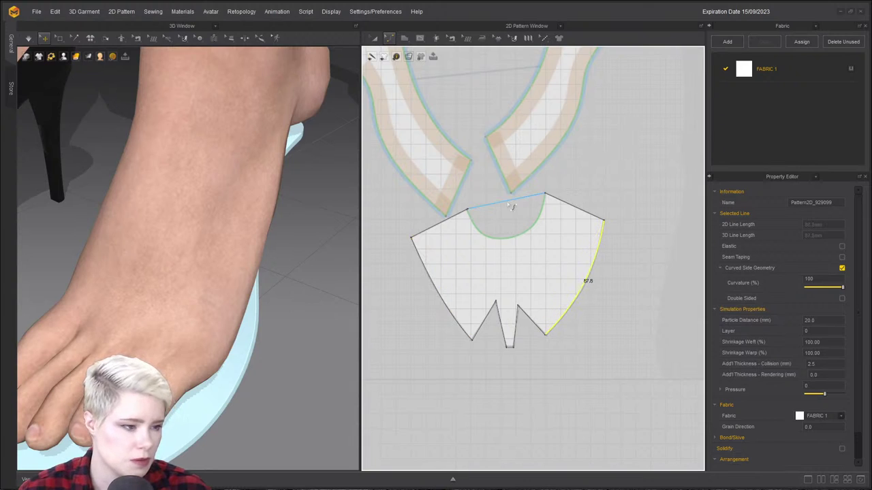
left_click(514, 226)
left_click_drag(514, 229, 515, 240)
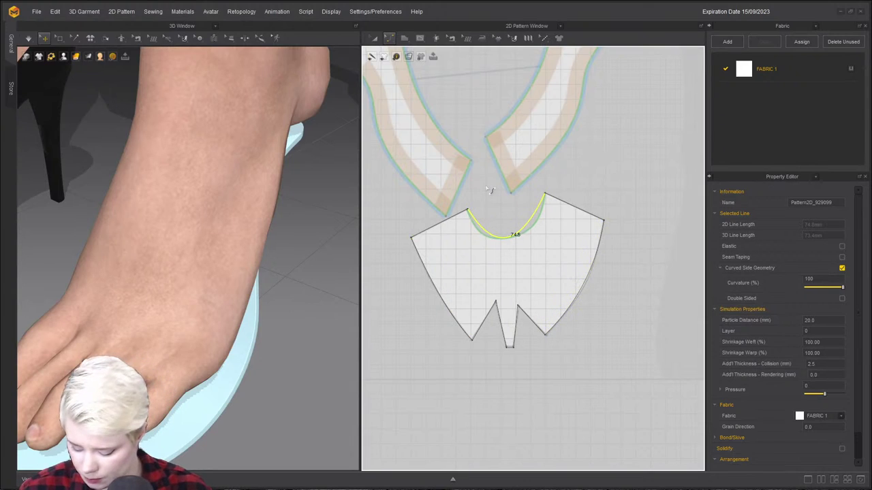
Refine the toe piece's opening with its curve handles so the rounded edge matches the underlying curve.
key("z")
key("x")
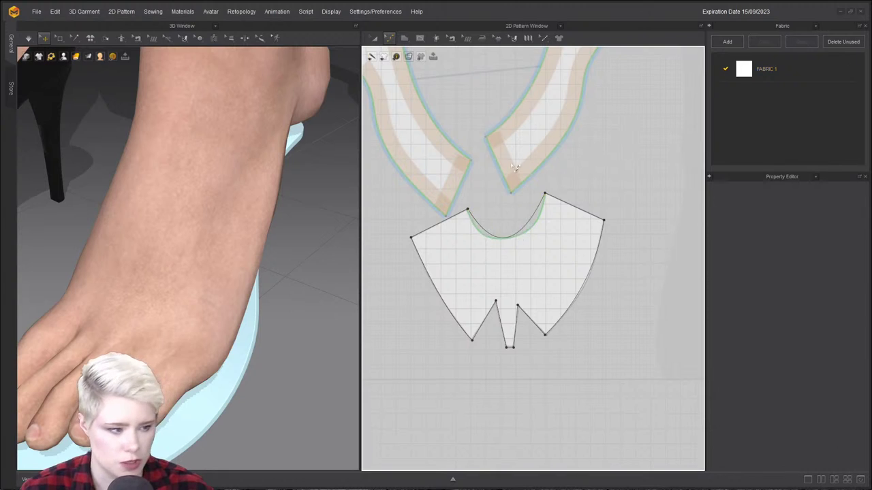
left_click(514, 243)
left_click_drag(495, 253, 551, 253)
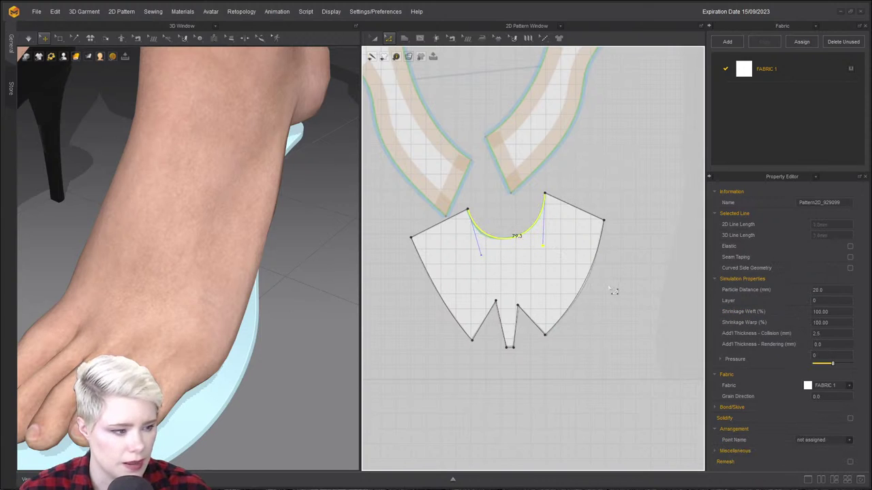
Sew the two edges of each notch together along the lower side of the traced toe piece.
key("n")
left_click(530, 326)
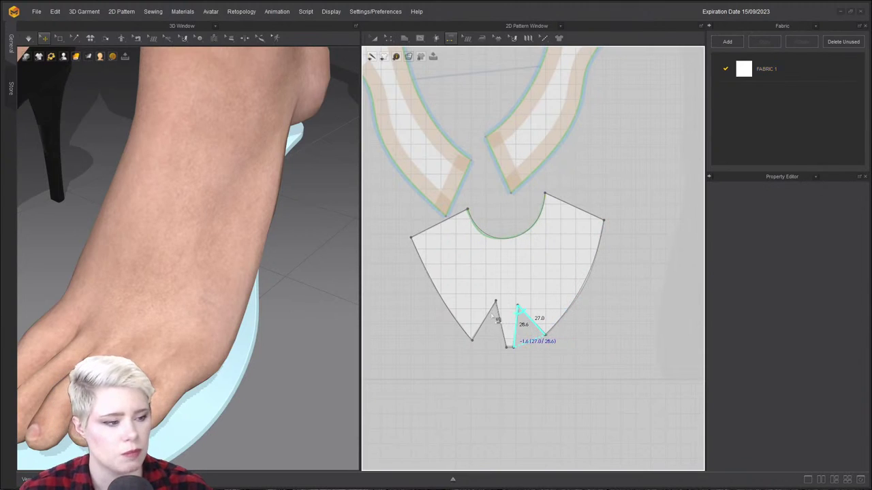
left_click(497, 322)
left_click(500, 322)
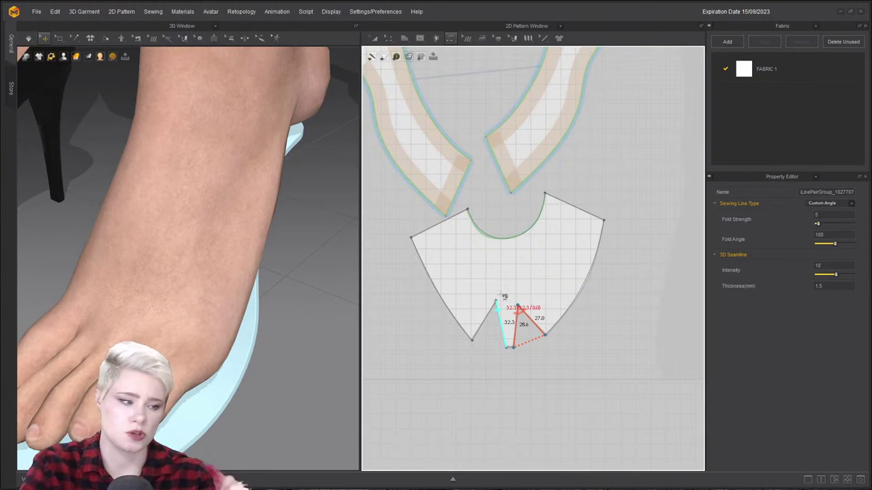
left_click(493, 324)
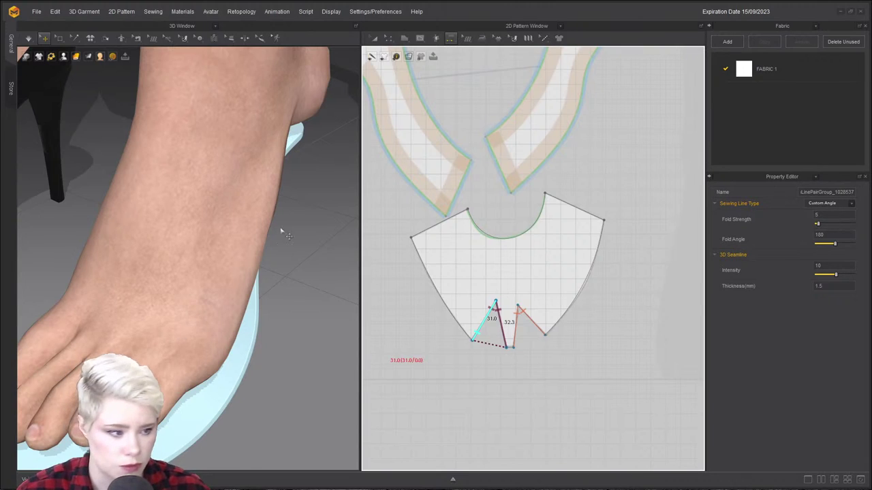
Trace the side piece nearer the heel patterns as a closed five-sided polygon with edges about 187, 72, 66, 115 and 41 mm.
middle_click_drag(529, 233, 539, 261)
left_click(420, 41)
left_click(404, 39)
left_click(412, 59)
scroll(481, 235, "up", 3)
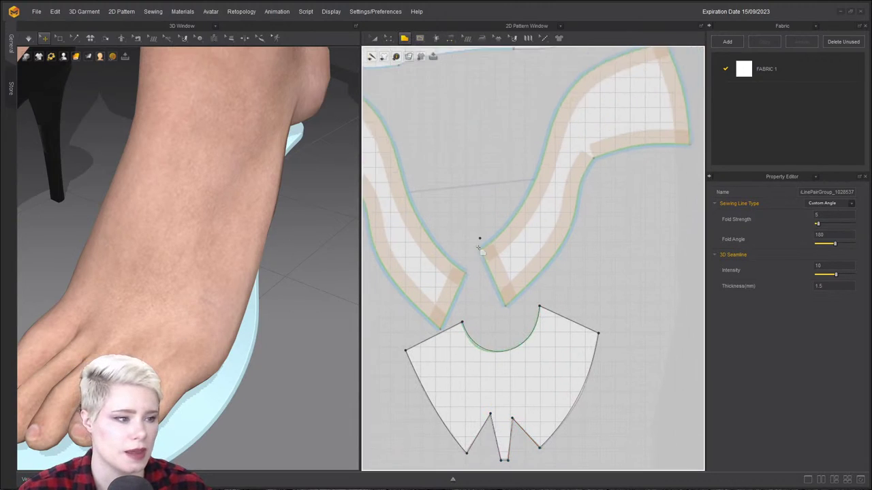
left_click(479, 254)
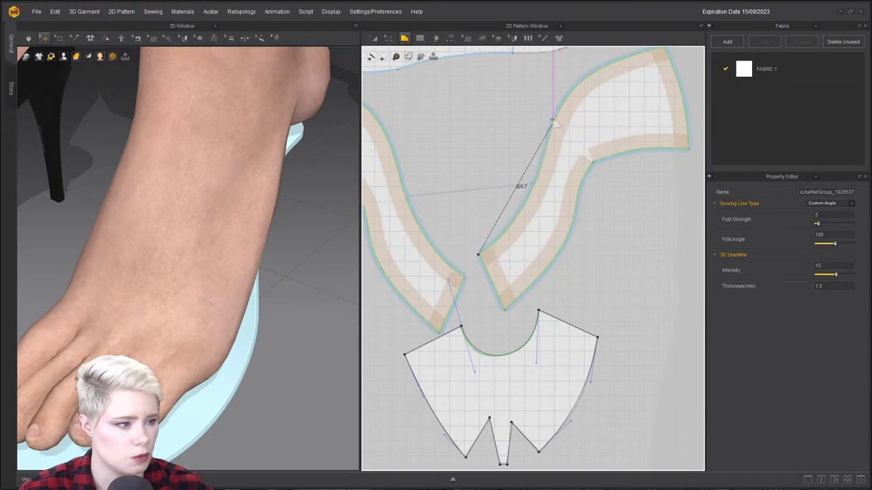
middle_click_drag(579, 90, 537, 156)
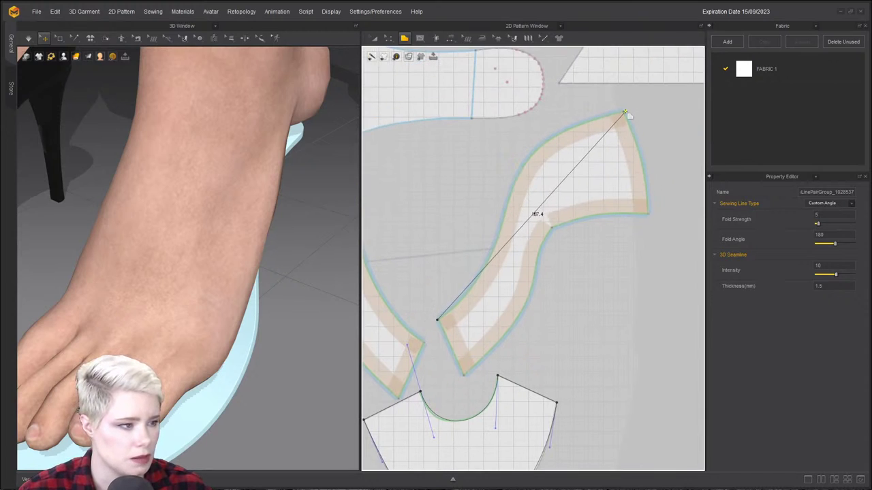
left_click(649, 214)
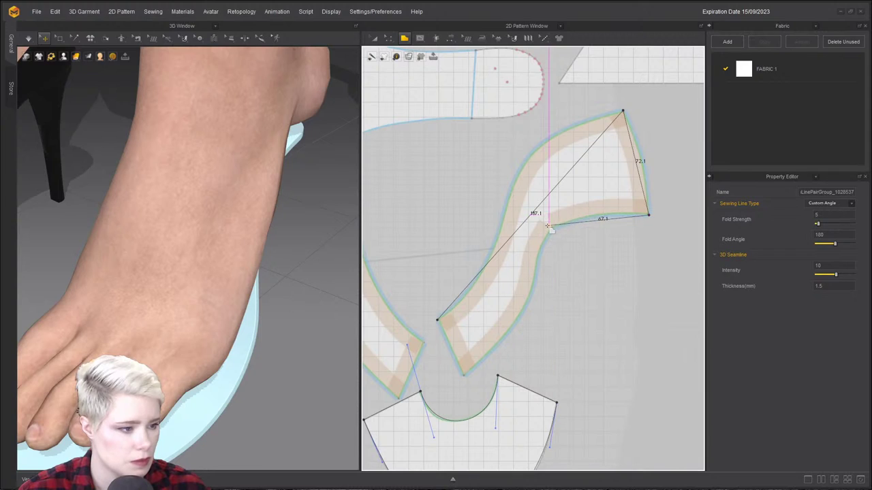
left_click(552, 229)
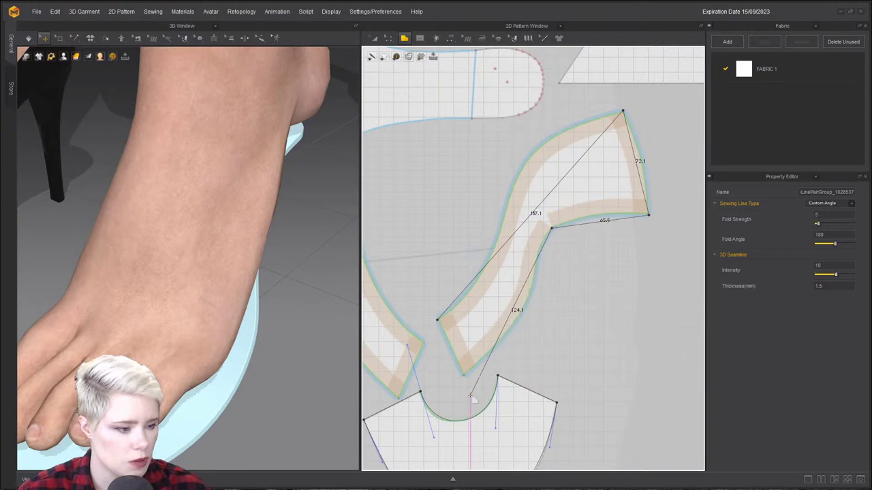
left_click(438, 321)
key("Escape")
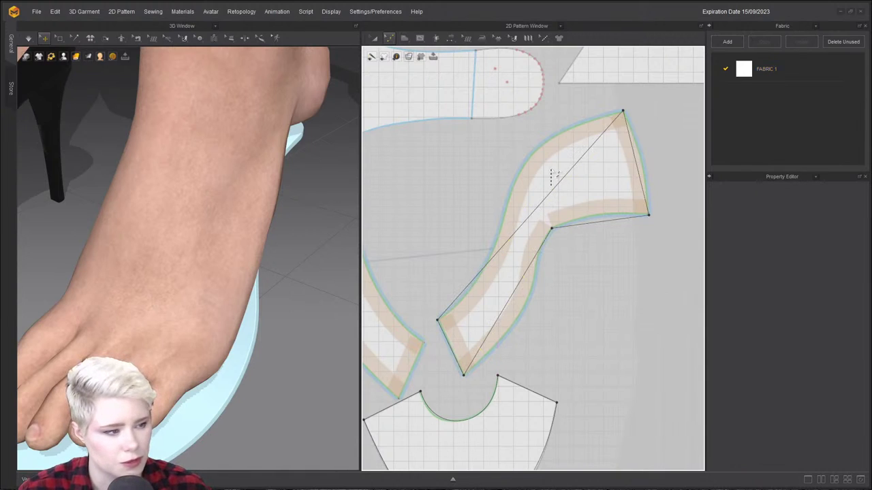
Curve the long outer edge and the narrow part's inner edge of the traced side piece to follow the piece underneath.
left_click_drag(557, 185, 536, 149)
left_click_drag(469, 243, 482, 273)
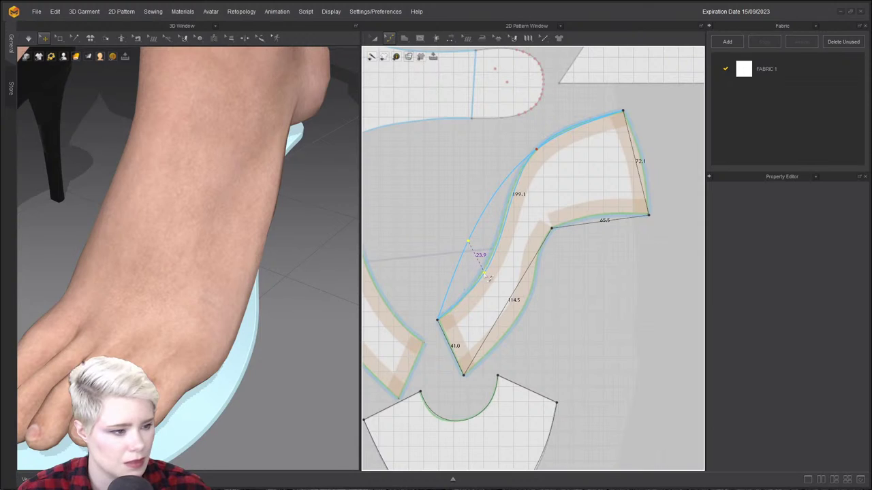
left_click_drag(477, 288, 476, 286)
left_click_drag(530, 313, 526, 308)
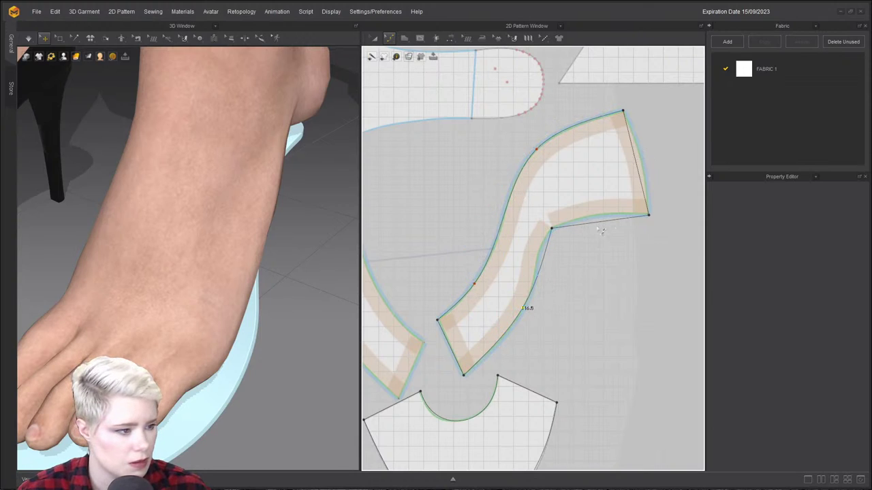
left_click_drag(542, 260, 537, 258)
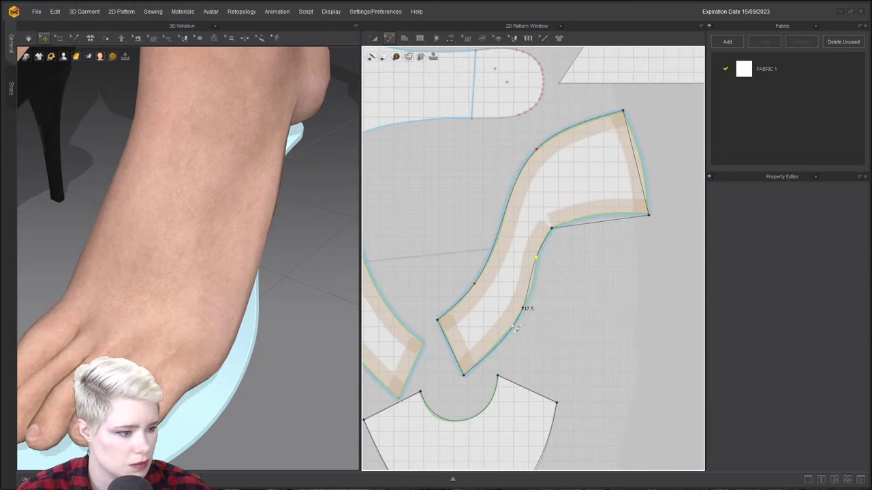
left_click_drag(518, 328, 534, 295)
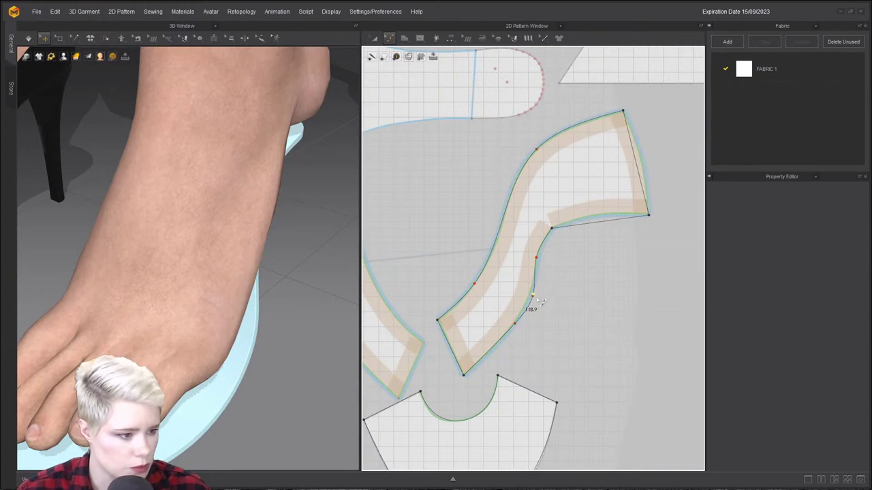
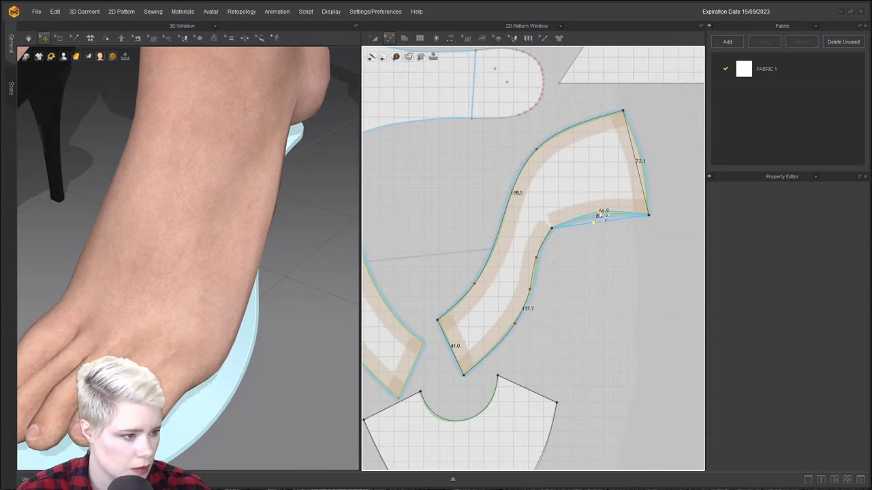
Convert the inner corner of the traced side piece to a curve point and shape the short edge beside it.
right_click(552, 229)
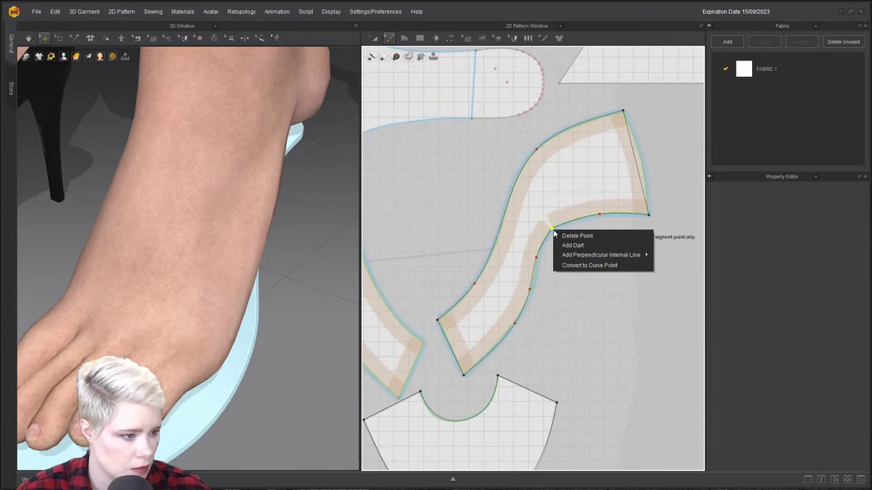
left_click(601, 267)
scroll(576, 233, "up", 5)
mouse_move(575, 234)
left_mouse_down()
mouse_move(579, 243)
mouse_move(573, 237)
left_mouse_up()
scroll(548, 245, "down", 5)
scroll(525, 273, "up", 4)
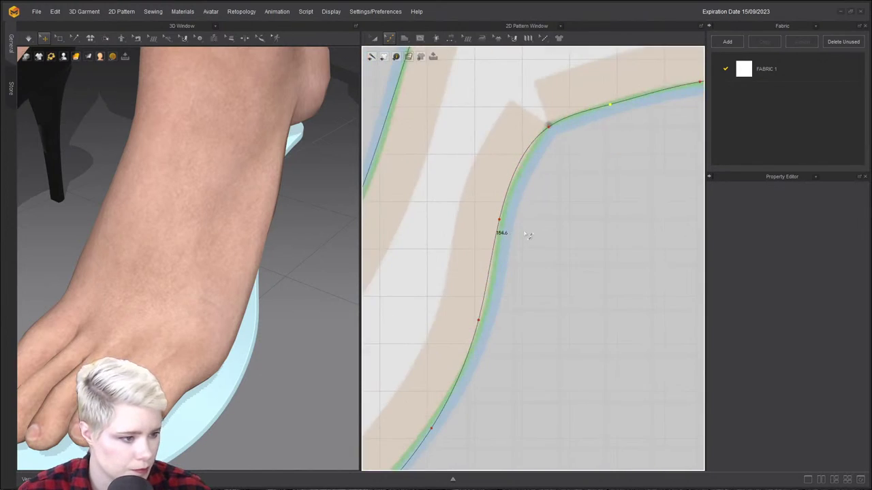
scroll(508, 196, "down", 2)
scroll(501, 214, "down", 4)
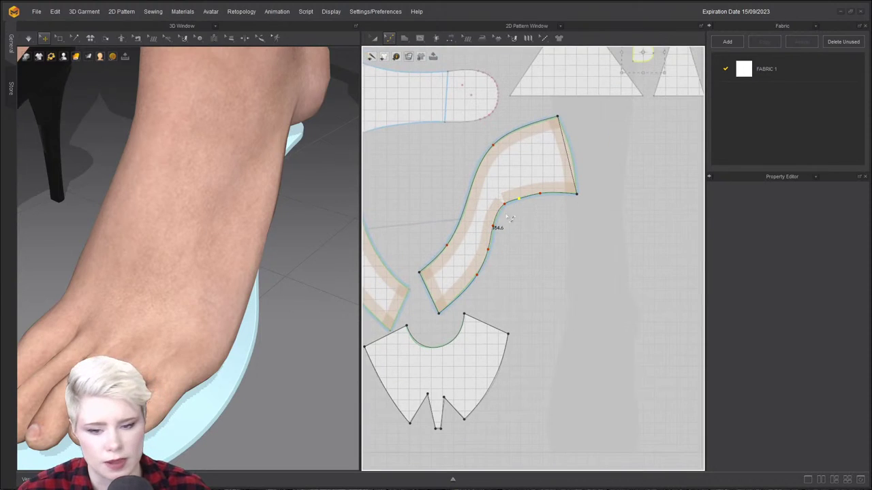
Fine-tune the curve on both sides of the converted inner corner to match the underlying outline.
scroll(525, 224, "up", 5)
scroll(516, 228, "up", 3)
left_click_drag(564, 165, 566, 164)
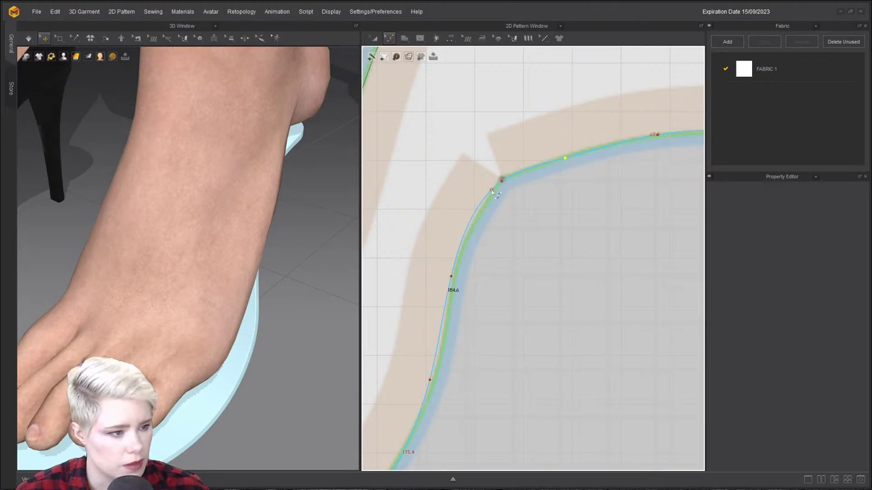
scroll(491, 218, "up", 3)
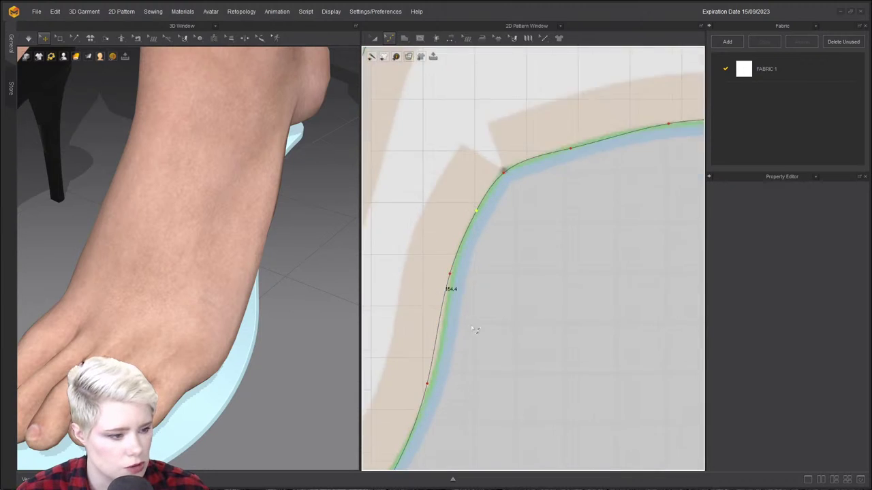
left_click_drag(488, 217, 492, 223)
Adjust the curve points along the lower inner edge of the side piece so it follows the underlying seam line.
scroll(491, 340, "down", 1)
middle_click_drag(491, 347, 522, 237)
left_click_drag(487, 275, 495, 277)
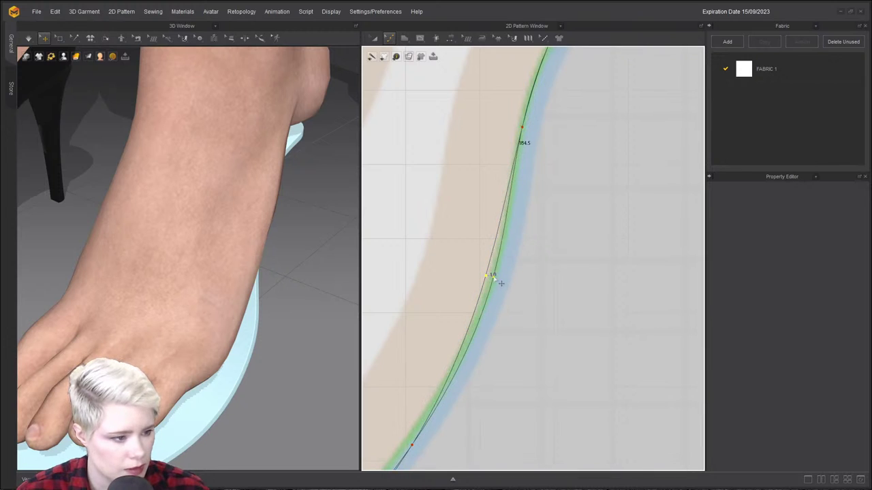
scroll(485, 337, "down", 4)
middle_click_drag(478, 357, 591, 250)
scroll(591, 250, "up", 5)
left_click_drag(528, 303, 523, 293)
scroll(522, 333, "down", 4)
middle_click_drag(513, 364, 582, 282)
scroll(514, 326, "down", 4)
middle_click_drag(529, 225, 517, 298)
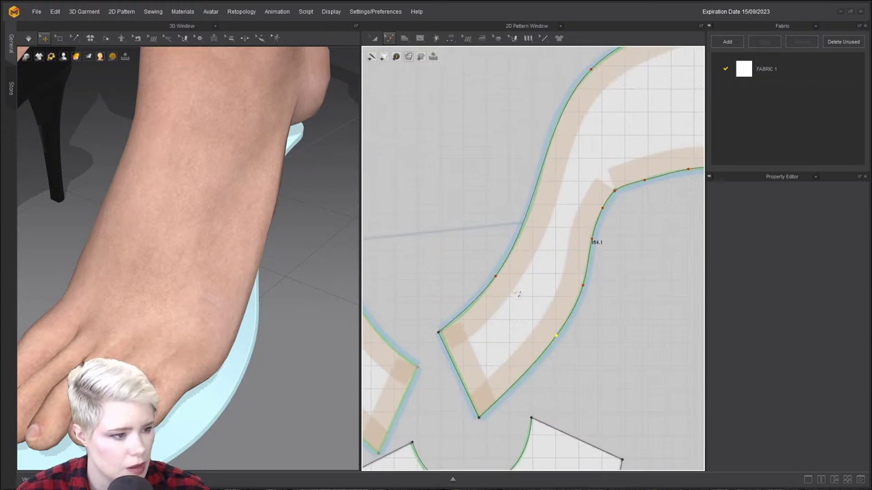
Align the outer corner at the side piece's narrow end with the corner of the piece underneath.
scroll(464, 336, "up", 4)
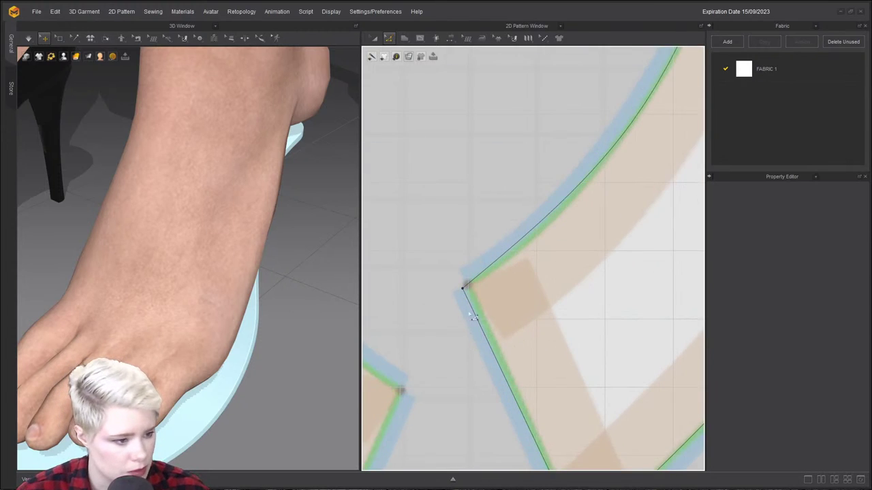
left_click(467, 287)
scroll(490, 306, "down", 4)
scroll(510, 292, "up", 2)
scroll(509, 292, "down", 1)
Refine the long outer edge's curve near the narrow end and bend the wide end's edge outward to match the piece underneath.
scroll(508, 294, "up", 3)
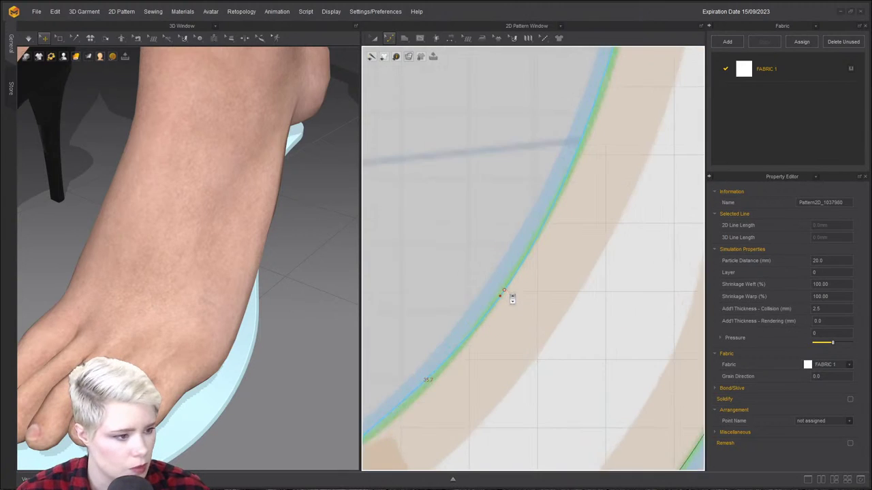
scroll(512, 292, "down", 2)
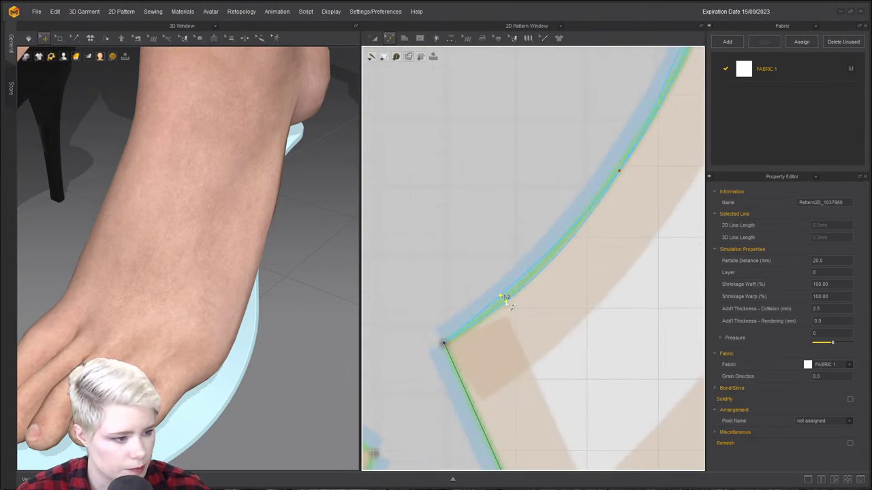
scroll(508, 303, "down", 4)
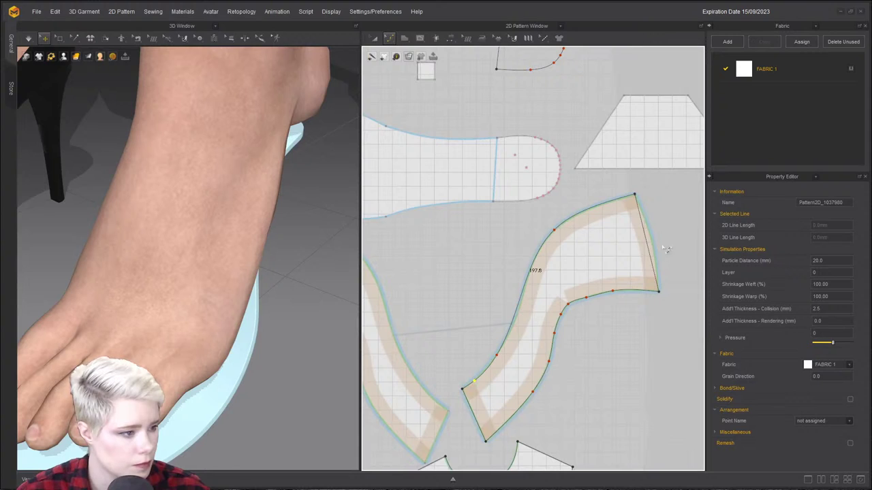
left_click(658, 245)
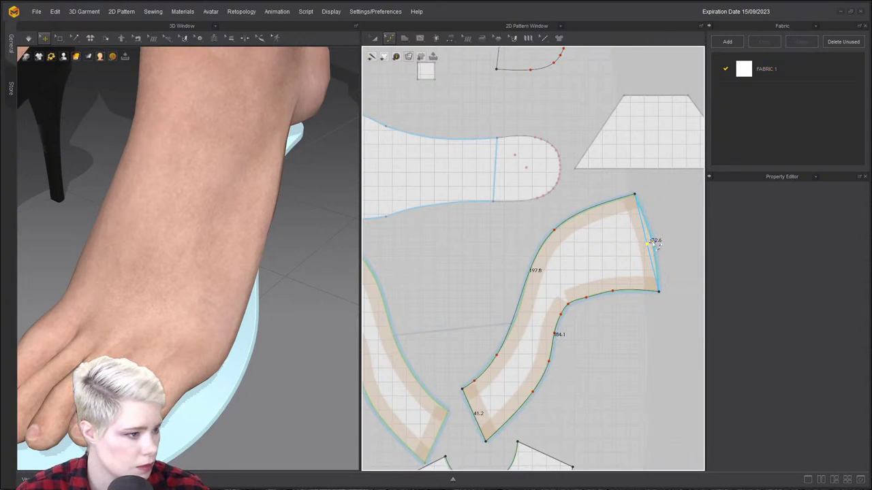
Create a symmetric copy of the finished side piece and place it over the mirrored piece in the reference underneath.
left_click(603, 294)
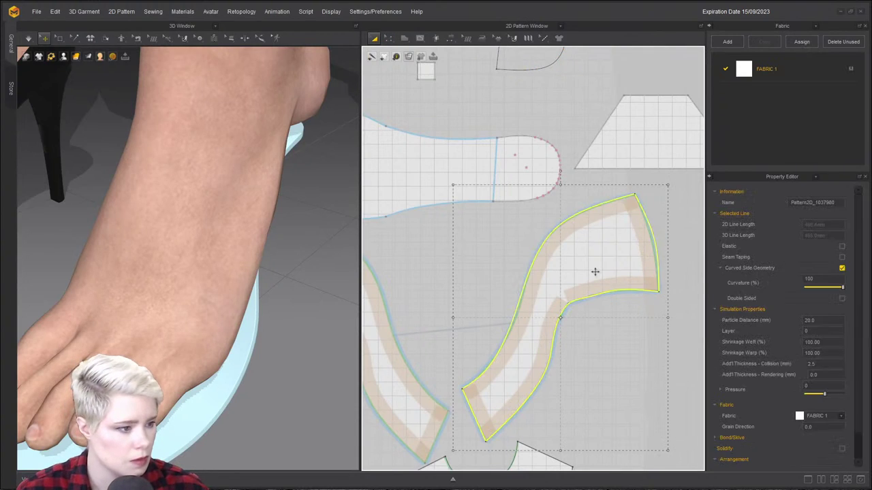
right_click(607, 289)
left_click(670, 97)
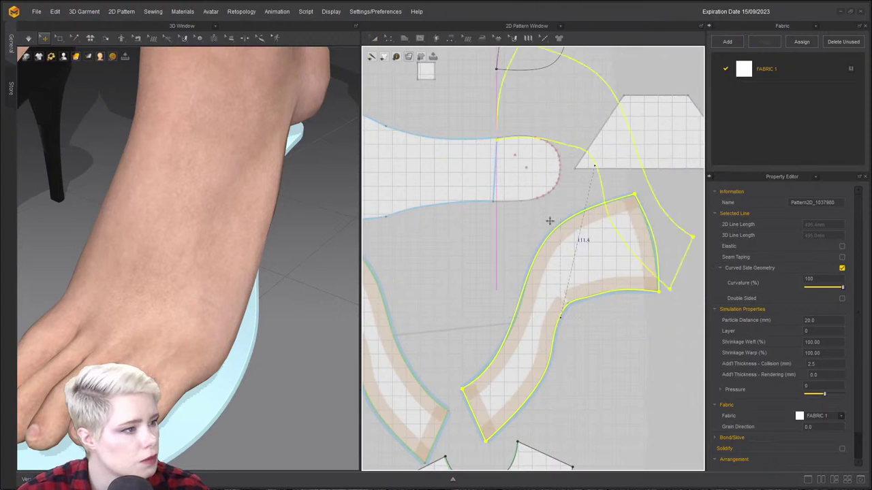
left_click(485, 264)
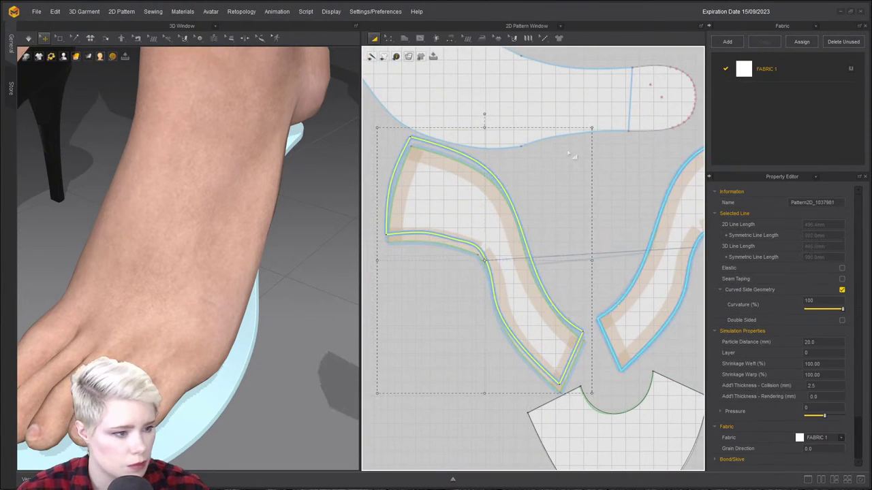
Adjust the curve point beside the inner corner on the mirrored side piece to smooth its short lower edge.
left_click(611, 152)
key("z")
scroll(509, 224, "up", 5)
scroll(504, 224, "down", 2)
middle_click_drag(417, 246, 552, 182)
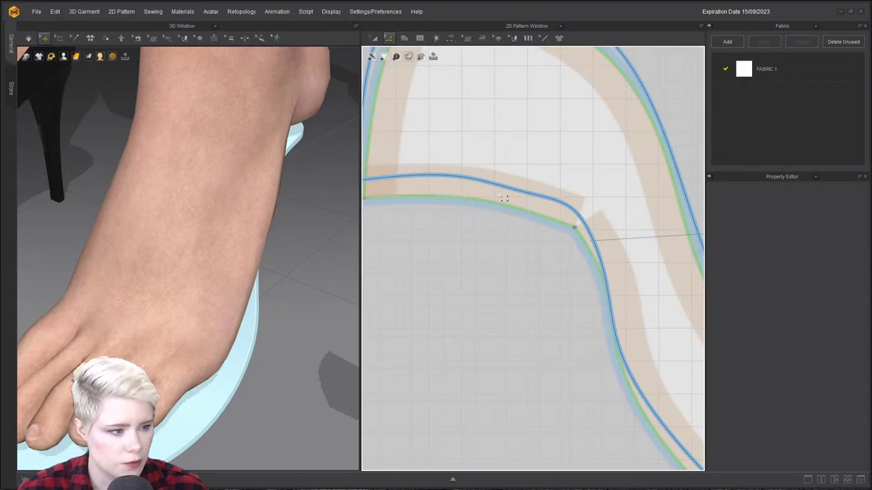
left_click(536, 196)
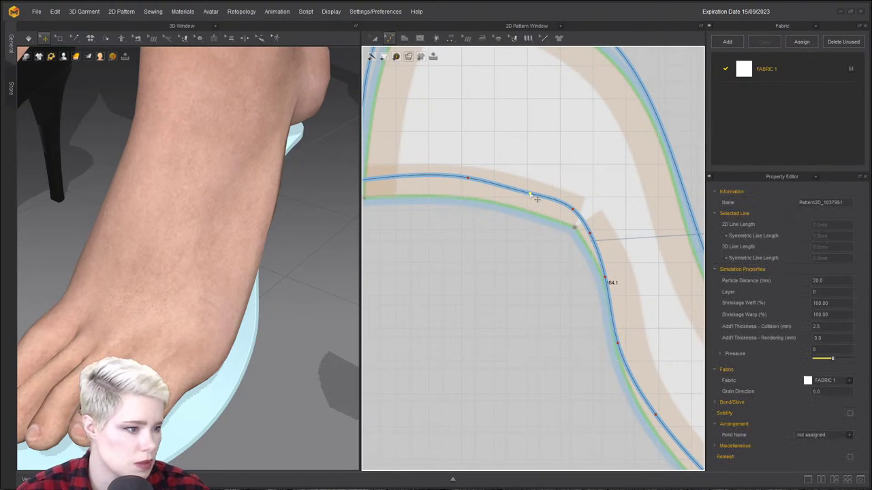
scroll(510, 238, "down", 4)
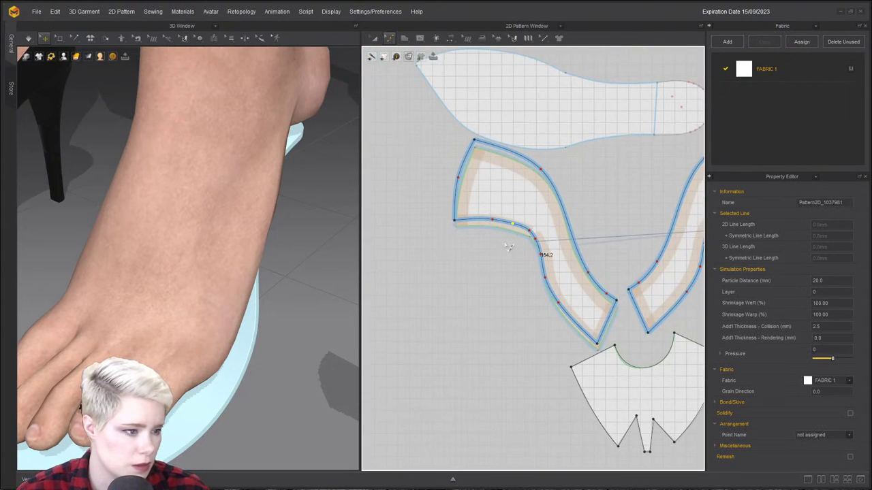
Look over the avatar's legs and feet from the front in the 3D scene.
right_click_drag(187, 264, 222, 266)
middle_click_drag(117, 330, 212, 381)
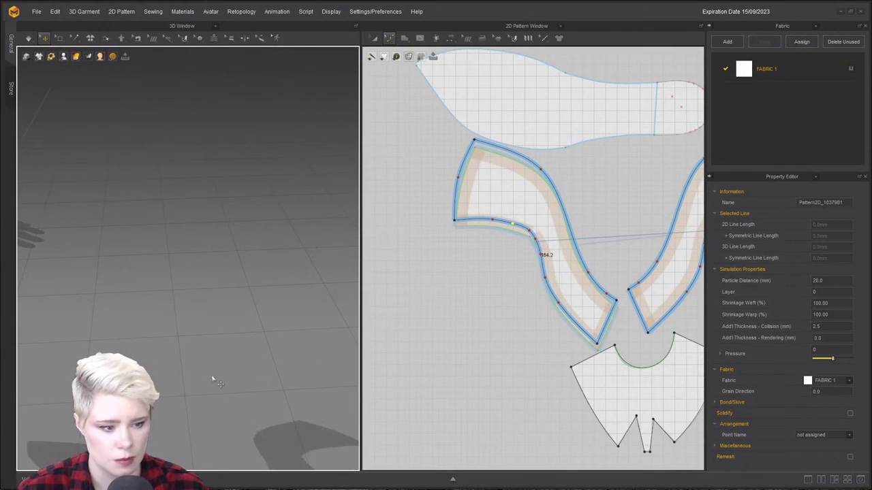
key("2")
scroll(210, 436, "up", 4)
middle_click_drag(210, 436, 173, 303)
right_click_drag(173, 304, 159, 259)
middle_click_drag(150, 204, 205, 270)
scroll(204, 270, "up", 3)
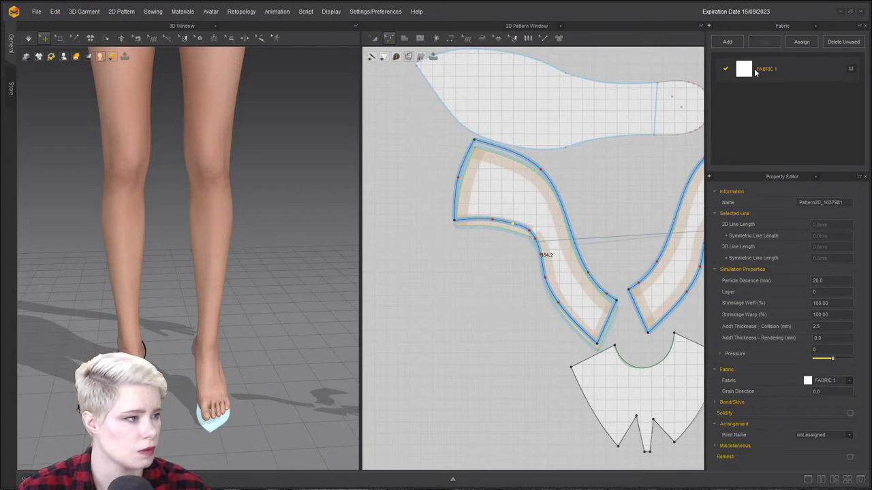
Set the physical property preset of FABRIC 1 to Trim_Full_Grain_Leather.
left_click(827, 381)
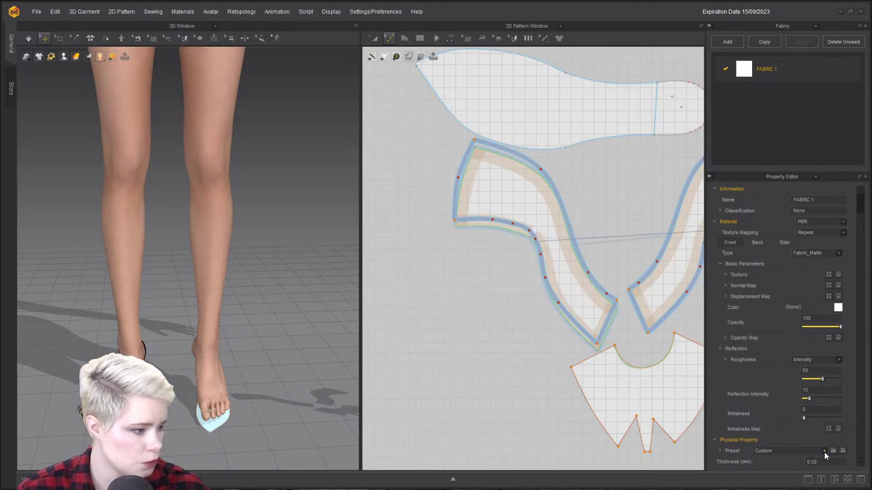
left_click(832, 451)
left_click(405, 229)
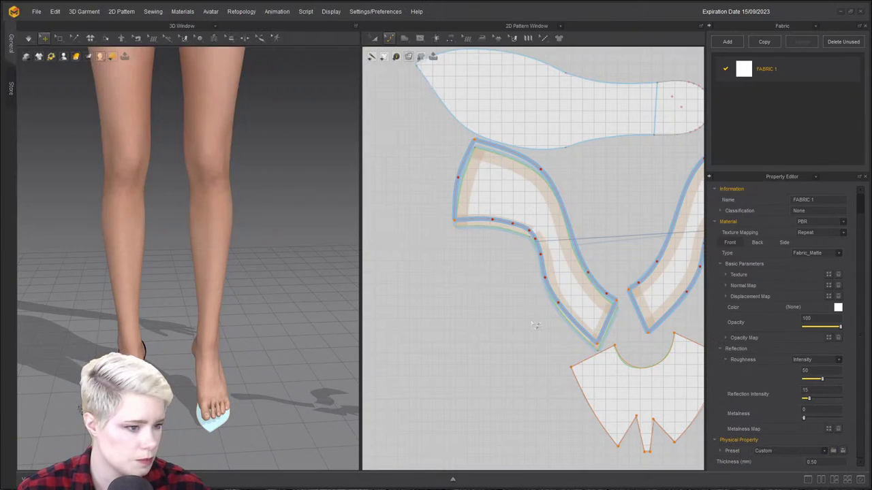
left_click(824, 451)
scroll(789, 422, "down", 2)
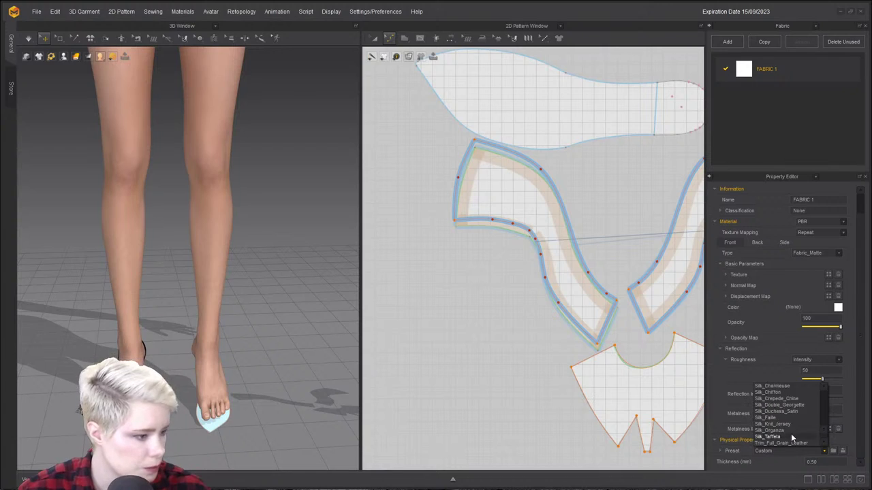
scroll(792, 430, "down", 3)
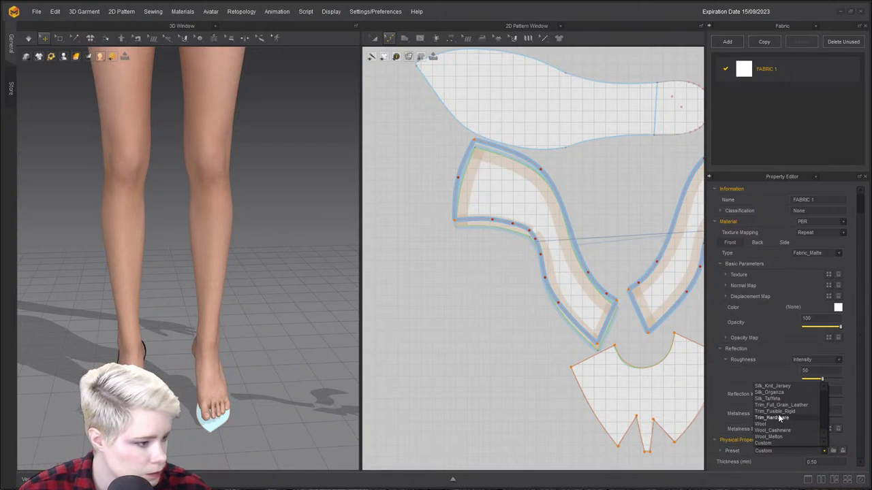
left_click(797, 406)
Sew the wide-end edges of the two side pieces to each other with segment sewing.
scroll(376, 342, "down", 3)
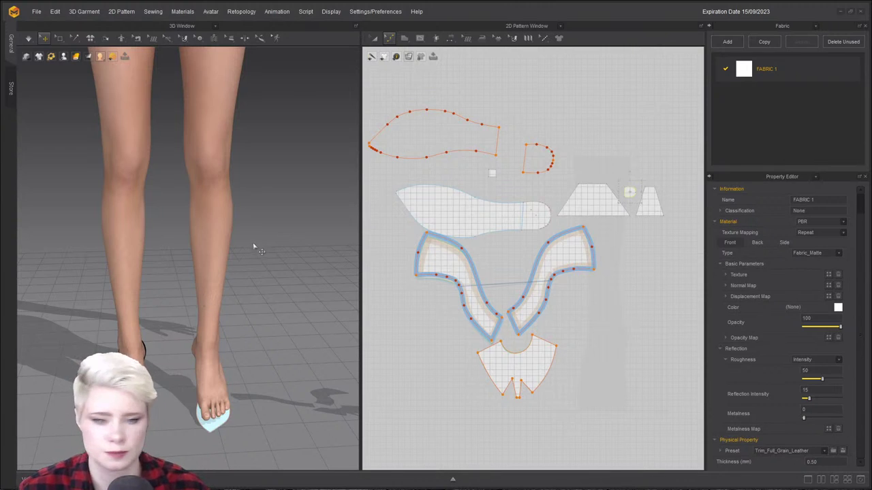
scroll(218, 283, "down", 5)
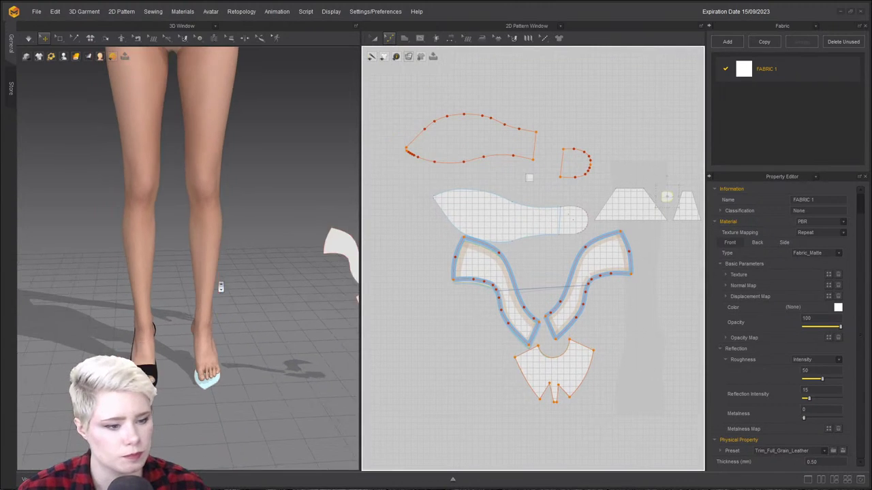
scroll(299, 327, "up", 2)
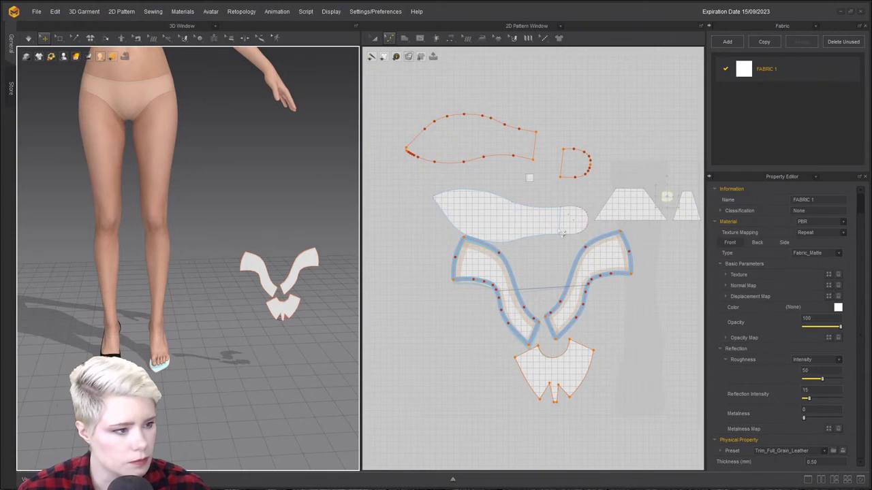
scroll(554, 246, "up", 3)
middle_click_drag(498, 286, 517, 277)
scroll(507, 293, "down", 1)
key("n")
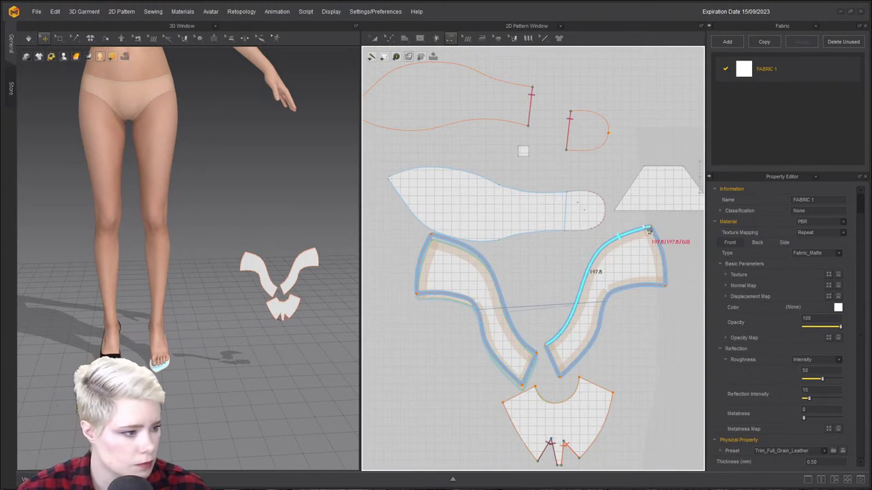
left_click(648, 230)
left_click(450, 247)
Move the first side piece across the 3D scene toward the avatar's bare foot.
right_click_drag(315, 278, 193, 237)
left_click(141, 271)
left_click_drag(143, 273, 199, 310)
left_click_drag(143, 273, 241, 328)
scroll(249, 326, "up", 4)
right_click_drag(243, 328, 205, 330)
scroll(225, 348, "up", 2)
middle_click_drag(262, 399, 171, 325)
scroll(170, 325, "down", 2)
left_click(184, 317)
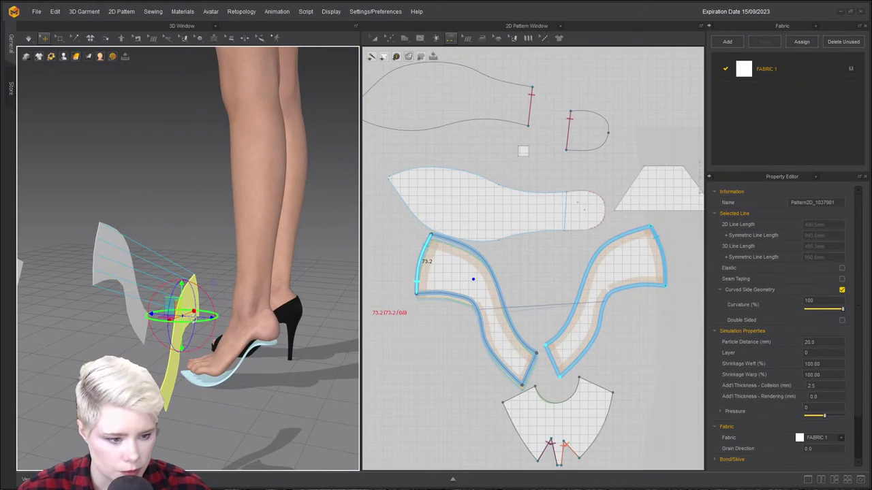
left_click_drag(200, 321, 229, 323)
right_click_drag(239, 326, 153, 320)
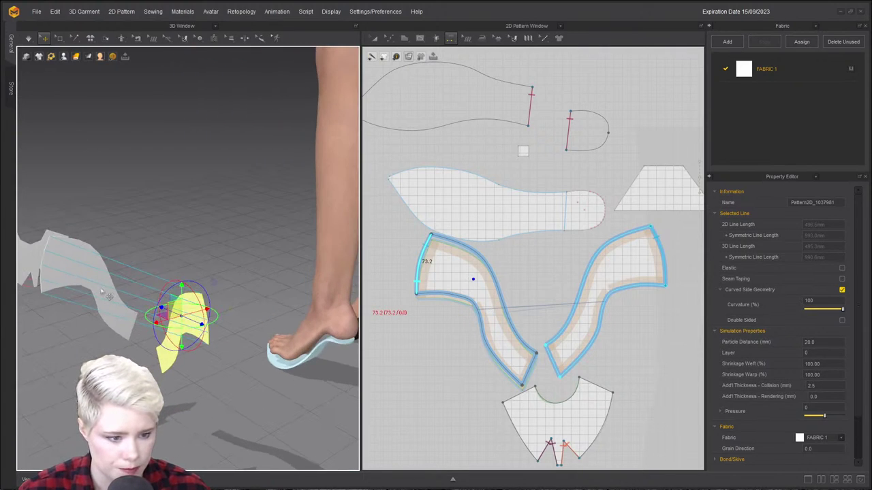
Shift the second side piece across the 3D scene so it sits nearer to the bare foot.
left_click_drag(104, 282, 273, 291)
right_click_drag(273, 289, 134, 192)
mouse_move(77, 59)
left_click(78, 76)
right_click_drag(109, 276, 175, 297)
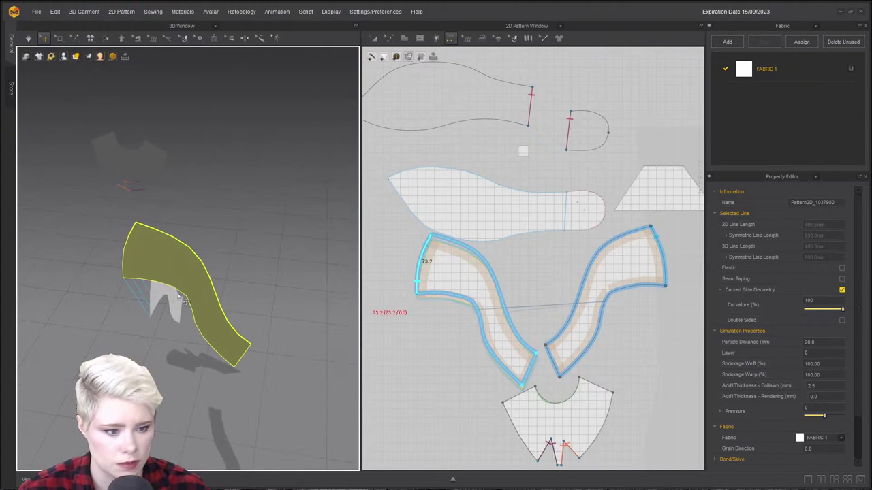
left_click_drag(186, 284, 286, 316)
right_click_drag(286, 316, 174, 311)
left_click(295, 304)
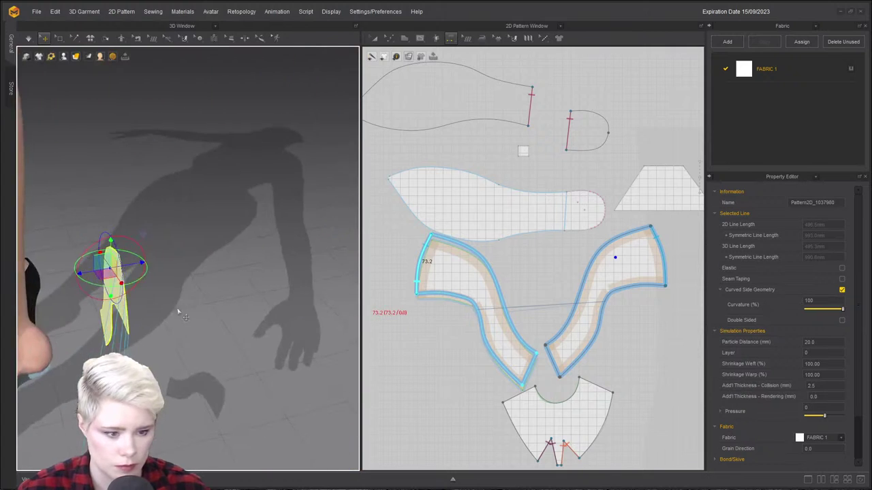
Place the second side piece alongside the outer side of the bare foot.
middle_click_drag(175, 312, 246, 192)
left_click_drag(198, 202, 84, 312)
left_click(69, 287)
right_click_drag(84, 312, 286, 154)
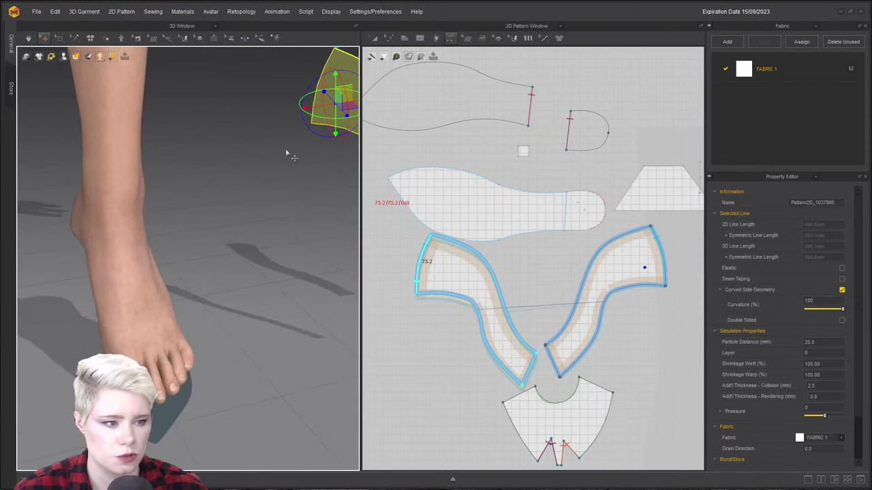
left_click_drag(342, 61, 161, 143)
right_click_drag(231, 195, 220, 225)
left_click(188, 238)
right_click(219, 224)
left_click(139, 177)
Adjust the angle and position of the outer side piece so it follows the foot from heel to toes.
right_click_drag(139, 177, 183, 201)
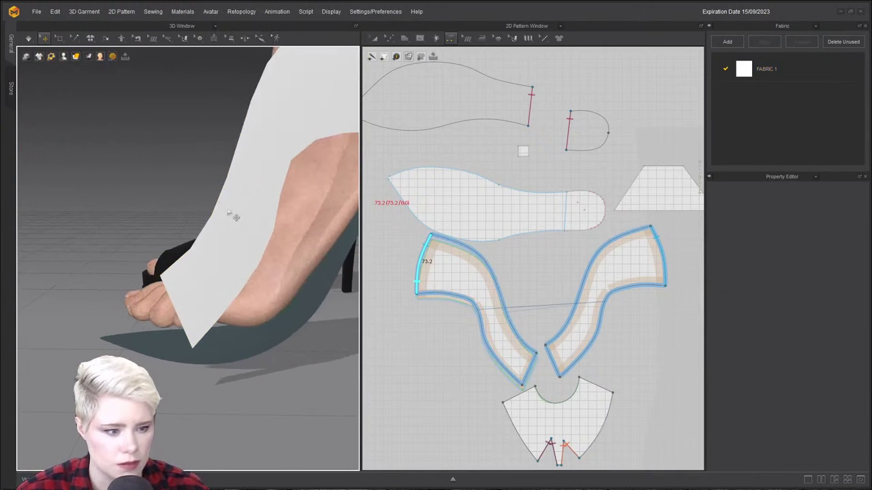
left_click(227, 210)
right_click_drag(258, 175, 269, 224)
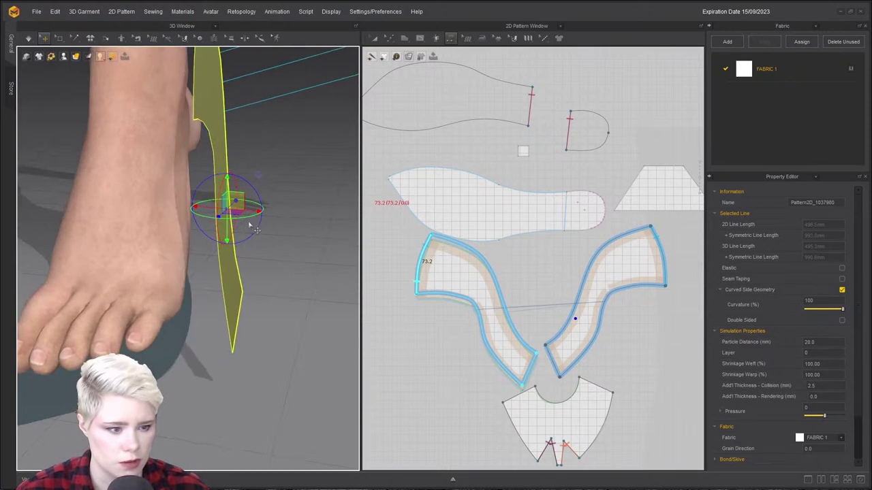
left_click(277, 224)
left_click(227, 222)
mouse_move(228, 222)
right_mouse_down()
mouse_move(189, 248)
mouse_move(216, 237)
mouse_move(150, 252)
mouse_move(108, 214)
mouse_move(184, 216)
mouse_move(177, 291)
mouse_move(193, 332)
mouse_move(116, 327)
mouse_move(184, 307)
mouse_move(270, 226)
mouse_move(240, 231)
right_mouse_up()
left_click_drag(213, 174, 216, 172)
left_click_drag(247, 140, 255, 146)
left_click_drag(160, 195, 189, 208)
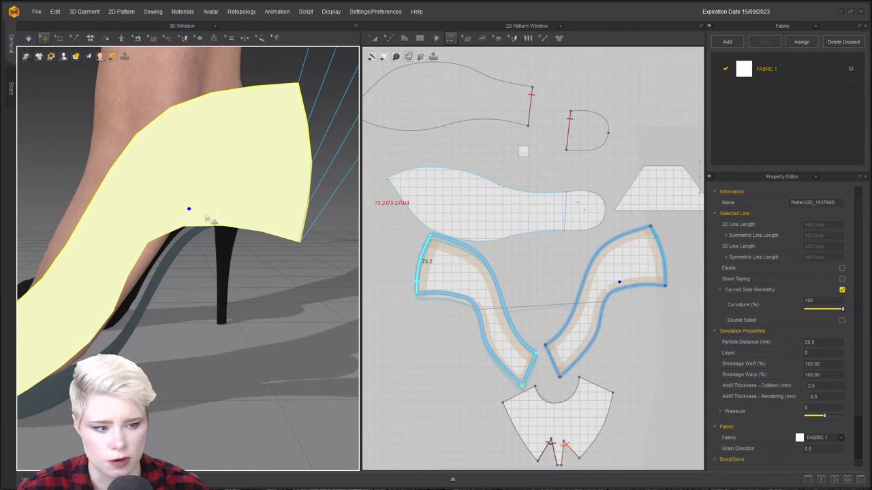
Move the first side piece to the inner side of the bare foot, opposite the outer piece.
scroll(279, 263, "down", 3)
right_click_drag(255, 255, 220, 263)
scroll(220, 263, "up", 2)
left_click_drag(274, 328, 297, 314)
right_click_drag(297, 313, 317, 216)
scroll(284, 236, "down", 3)
left_click_drag(332, 224, 101, 290)
Rotate the toe piece so it lies flat and move it closer to the bare foot.
scroll(144, 250, "up", 4)
middle_click_drag(144, 250, 253, 205)
scroll(253, 205, "up", 3)
left_click(195, 204)
right_click_drag(194, 181, 324, 179)
left_click_drag(228, 190, 183, 171)
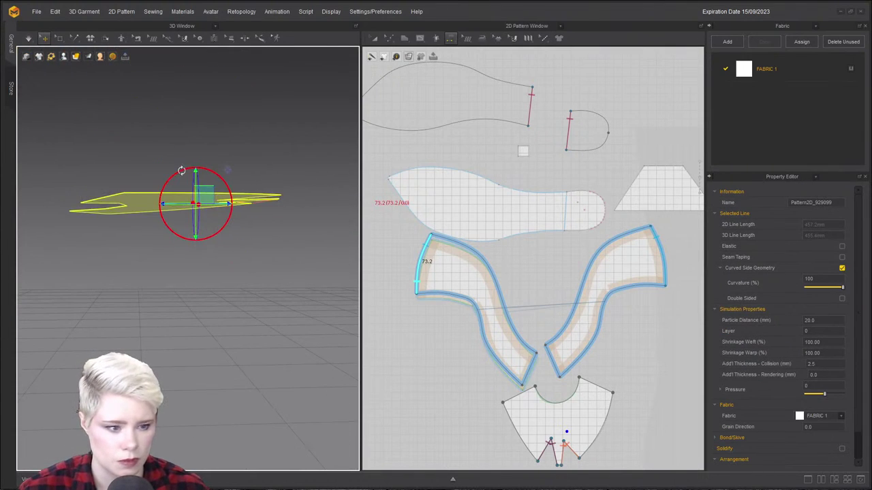
right_click_drag(183, 171, 199, 374)
scroll(198, 374, "down", 3)
middle_click_drag(198, 374, 282, 328)
left_click_drag(247, 278, 105, 297)
Select the toe piece and both side pieces and set their particle distance to 5 mm.
right_click_drag(105, 297, 269, 250)
scroll(185, 292, "up", 3)
middle_click_drag(269, 249, 151, 339)
right_click_drag(151, 338, 309, 212)
right_click_drag(253, 223, 117, 272)
left_click(94, 264, "shift")
left_click(237, 238, "shift")
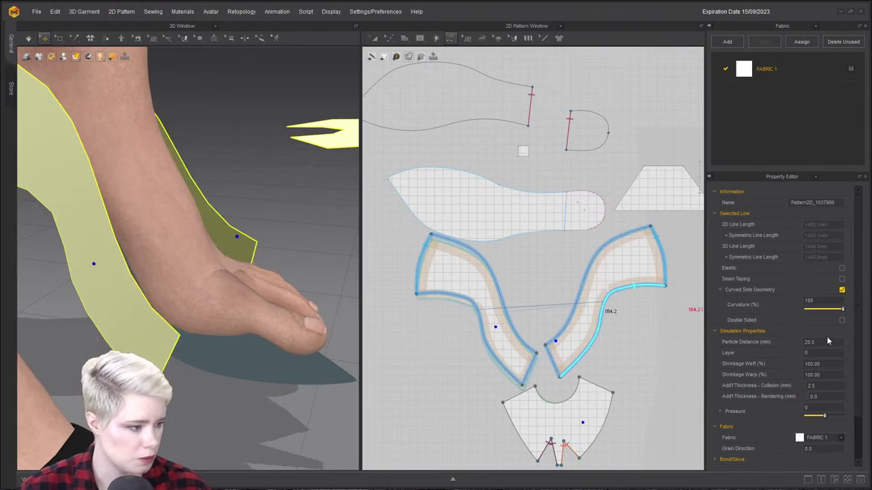
key("Return")
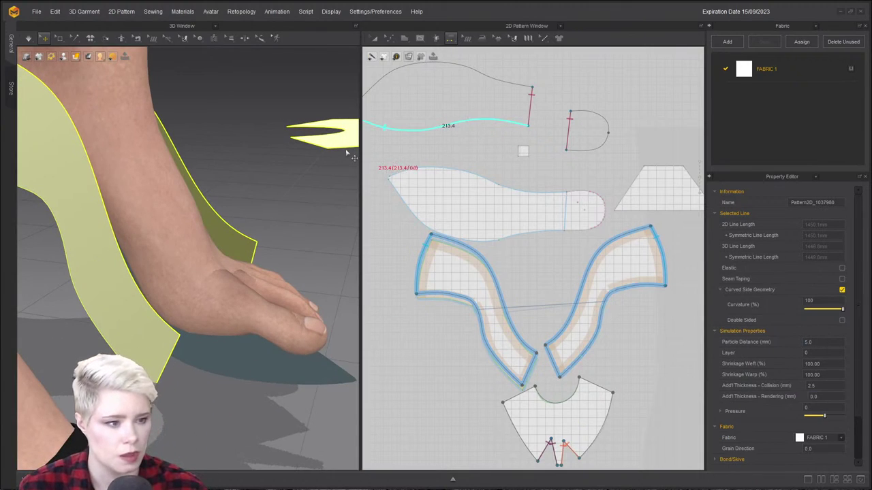
Try simulating the arranged pieces briefly and undo the result.
key("space")
key("space")
key("ctrl+z")
key("ctrl+z")
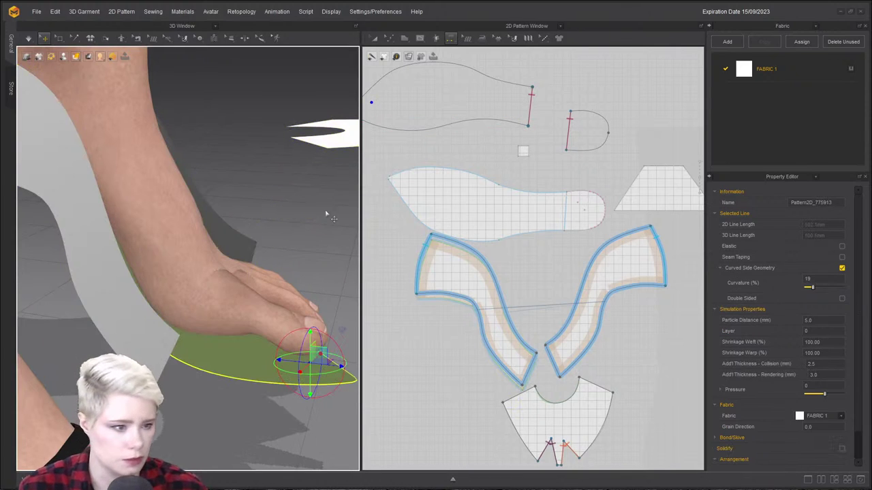
Place the flat toe piece over the toes of the bare foot, in front of the side pieces.
left_click_drag(329, 145, 231, 305)
right_click_drag(232, 304, 266, 343)
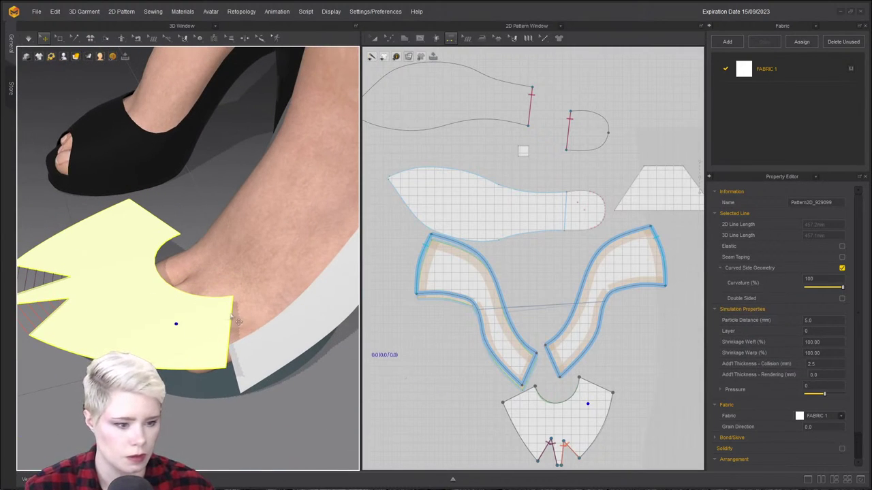
left_click(232, 149)
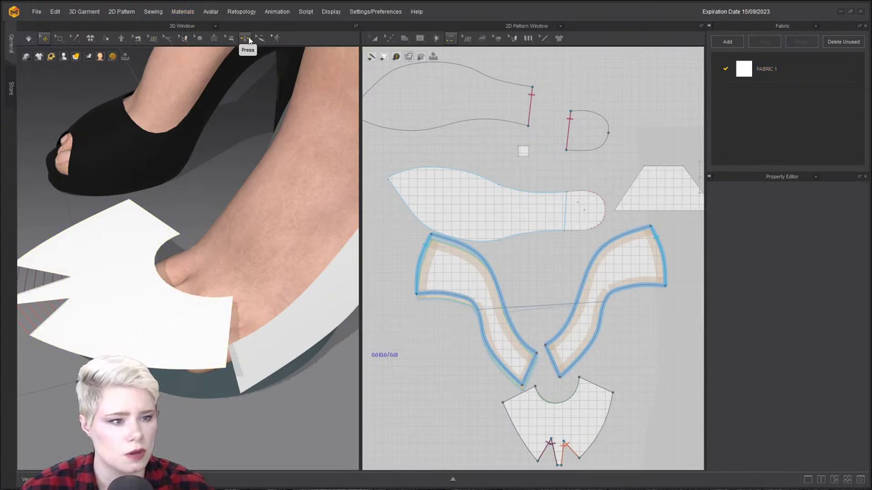
Sew the toe piece's outer side edge to the narrow end of the outer side piece with segment sewing.
left_click(142, 38)
left_click(142, 71)
left_click(230, 325)
left_click(237, 378)
key("ctrl+z")
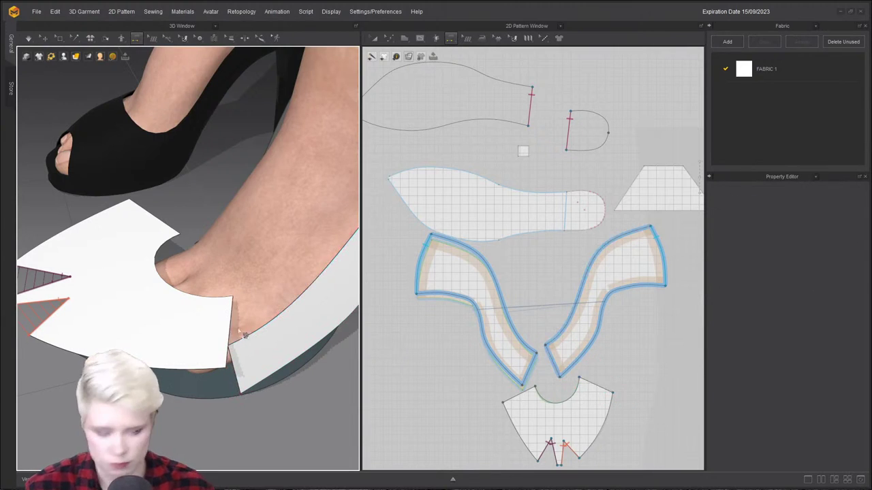
left_click(232, 331)
left_click(234, 359)
right_click_drag(235, 347, 263, 275)
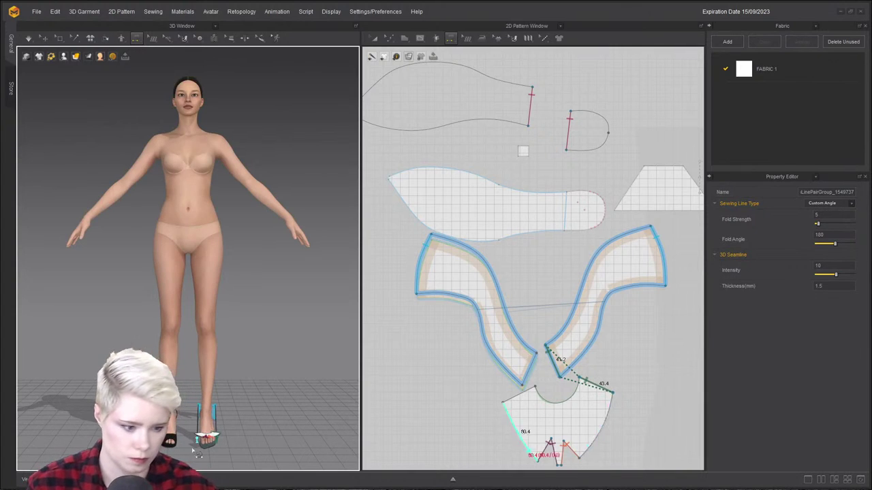
Sew the narrow end of the inner side piece to the toe piece's other side edge.
right_click_drag(204, 443, 243, 445)
scroll(243, 445, "up", 2)
middle_click_drag(243, 446, 248, 208)
scroll(247, 259, "up", 5)
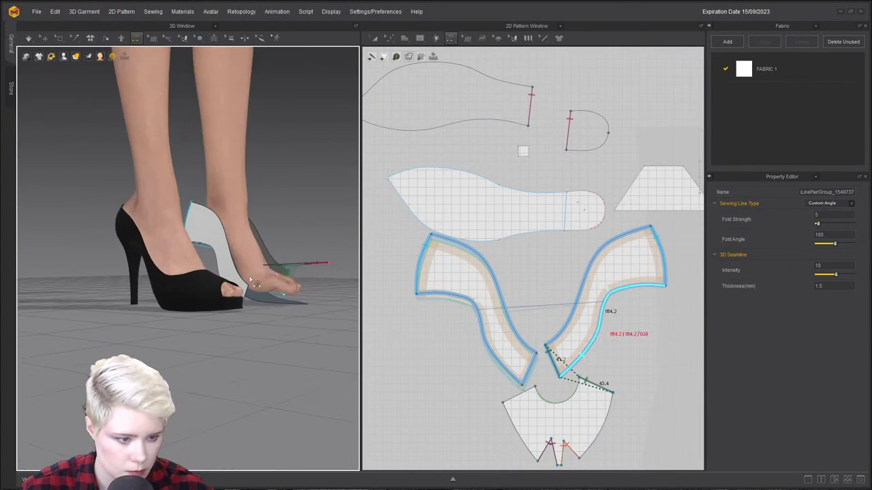
scroll(250, 279, "up", 6)
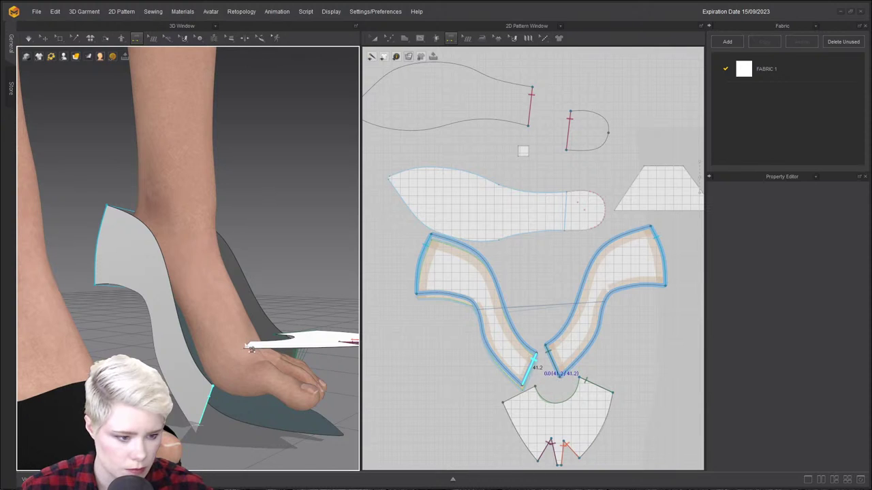
right_click_drag(248, 344, 103, 320)
left_click(228, 322)
scroll(148, 339, "up", 2)
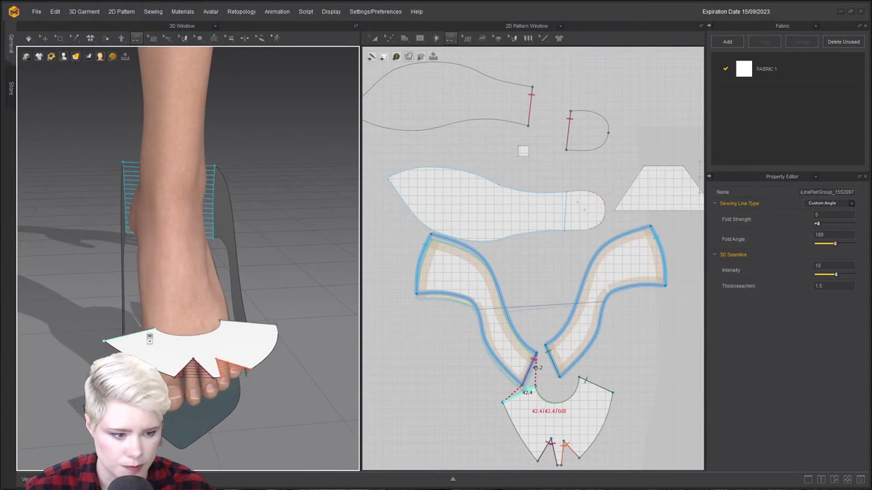
Sew the outer side piece's lower edge to half of the heel curve and the adjoining edge of the sole pattern.
middle_click_drag(147, 338, 113, 322)
scroll(369, 281, "down", 2)
scroll(282, 298, "up", 1)
right_click_drag(282, 298, 325, 257)
scroll(326, 258, "down", 1)
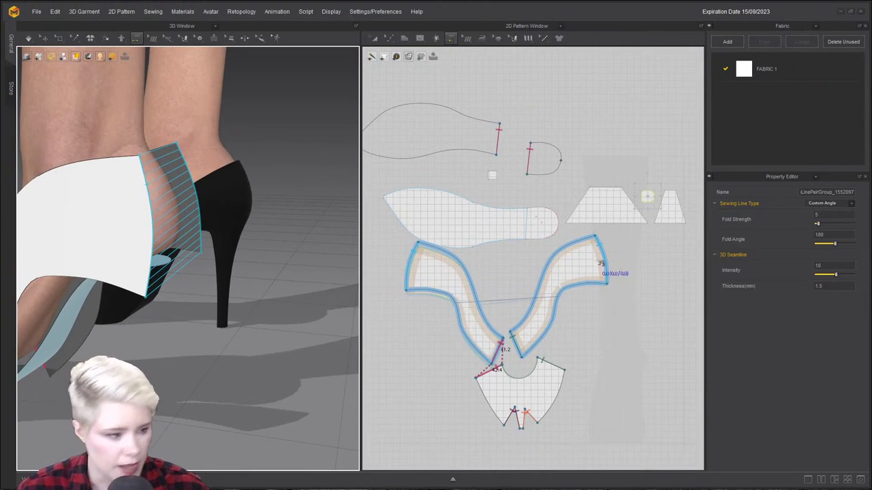
left_click(606, 286)
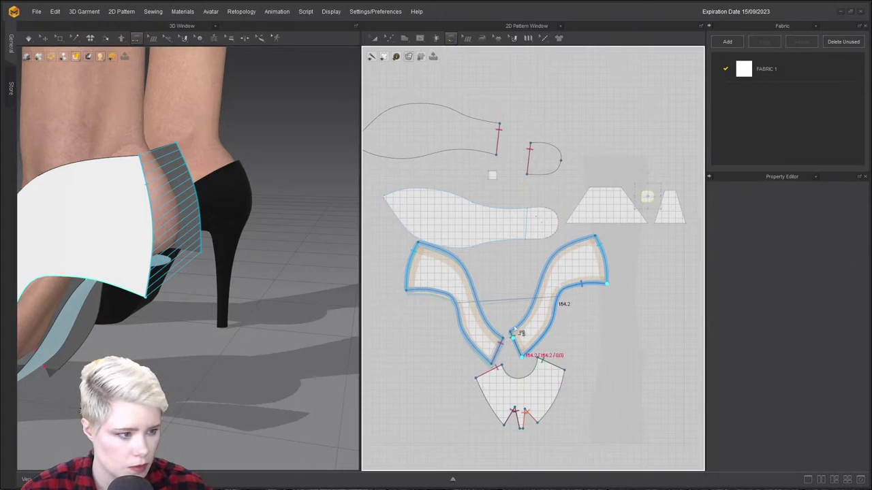
right_click_drag(185, 262, 161, 273)
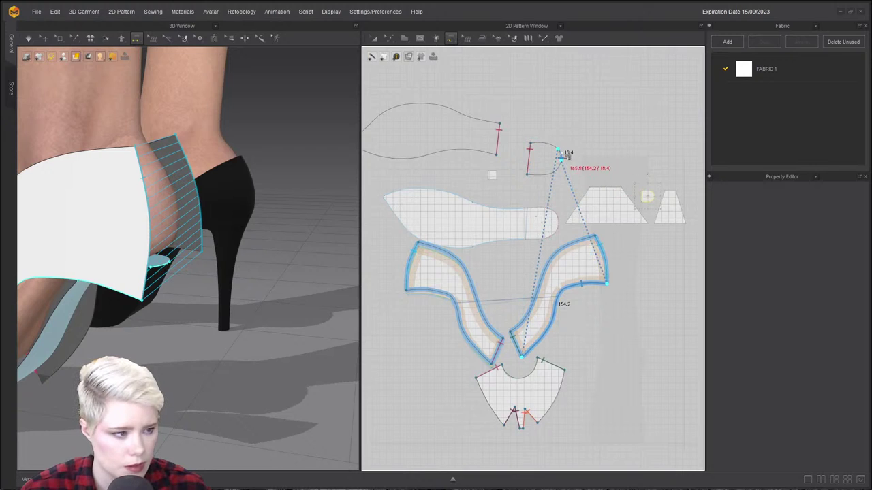
left_click(502, 128)
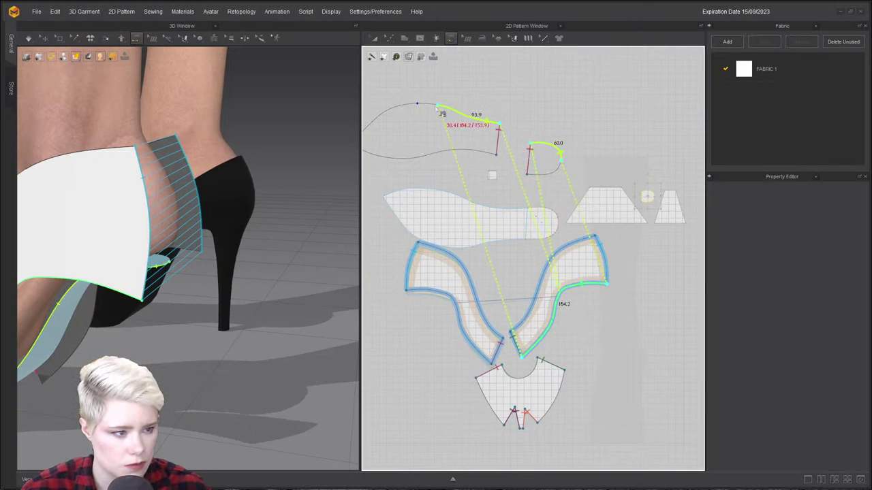
left_click(424, 109)
scroll(546, 165, "down", 2)
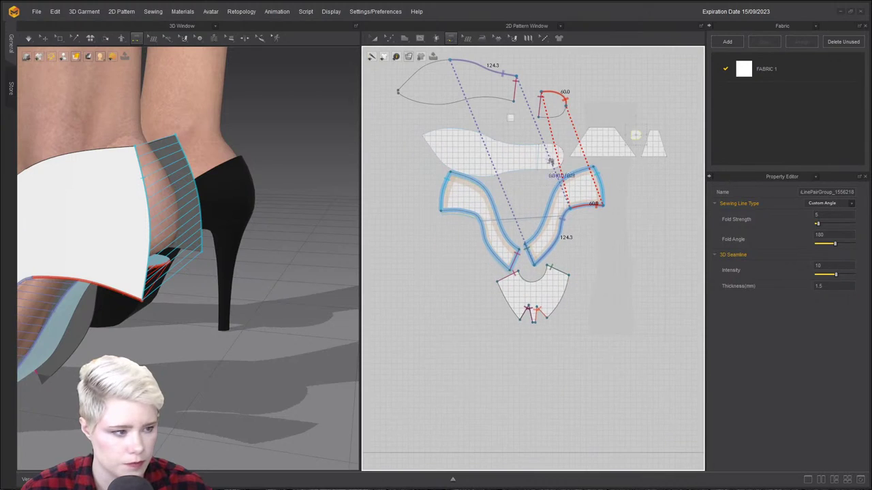
Sew the inner side piece's lower edge to the remaining heel curve and the opposite edge of the sole pattern.
left_click(463, 212)
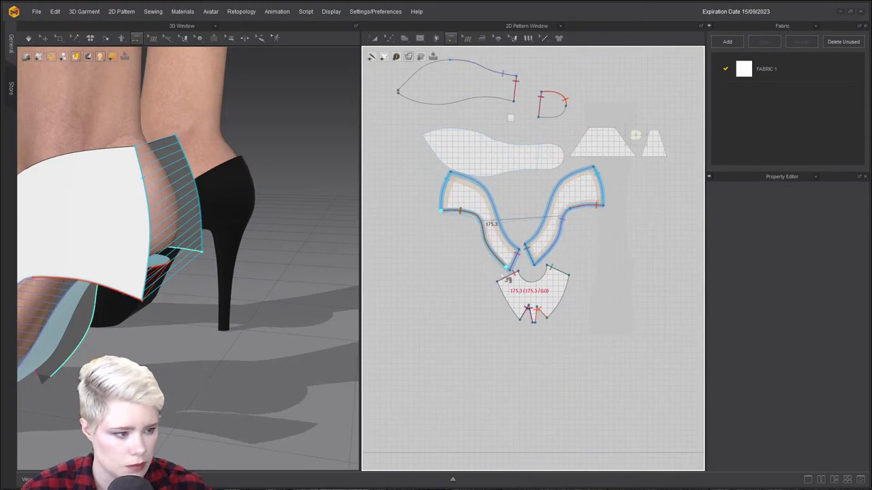
left_click(566, 108)
left_click(540, 125)
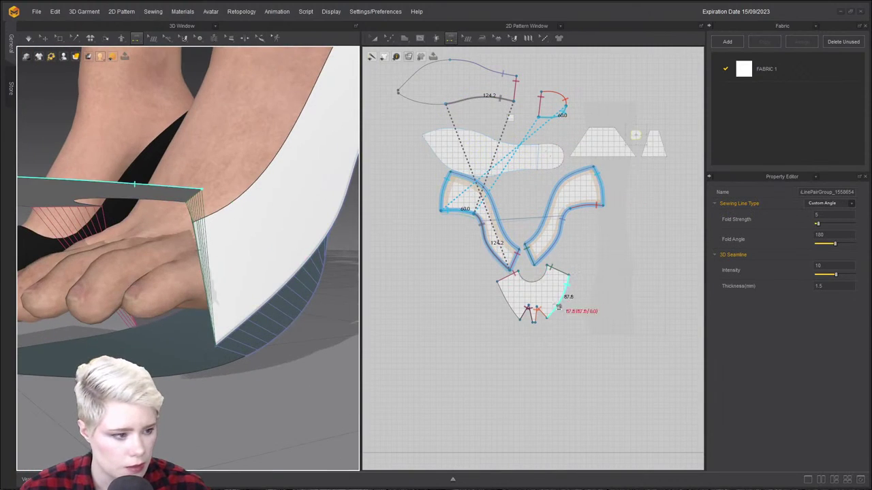
Try unfolding the toe piece with symmetric editing and sewing along the short edge between its darts.
scroll(530, 320, "up", 3)
scroll(587, 271, "up", 1)
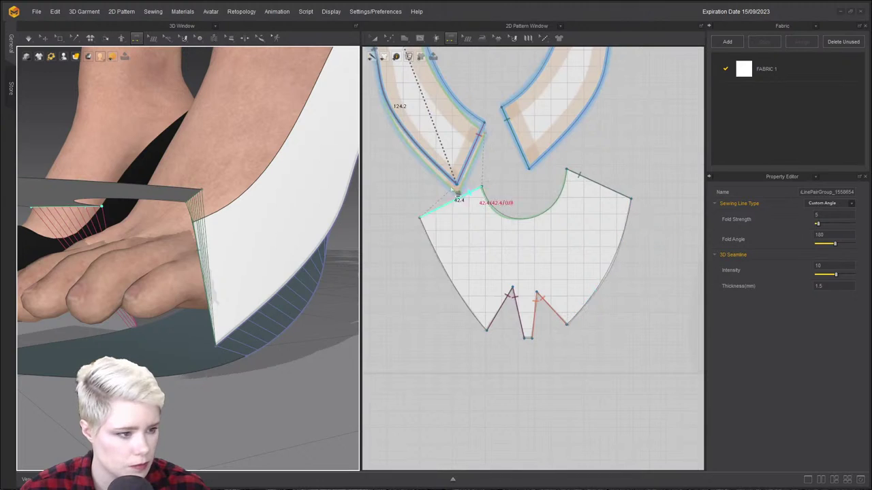
scroll(470, 243, "down", 2)
scroll(503, 312, "up", 5)
key("z")
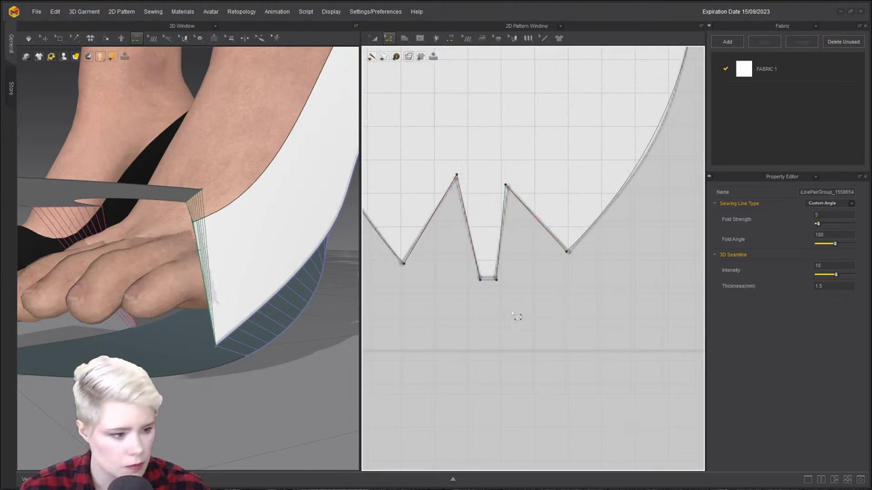
scroll(506, 241, "up", 5)
left_click(507, 201)
right_click(503, 202)
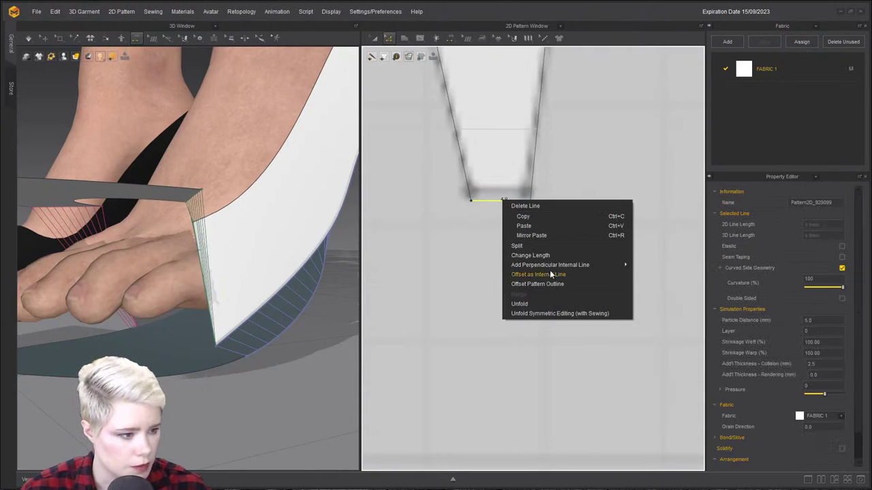
left_click(538, 314)
key("ctrl+z")
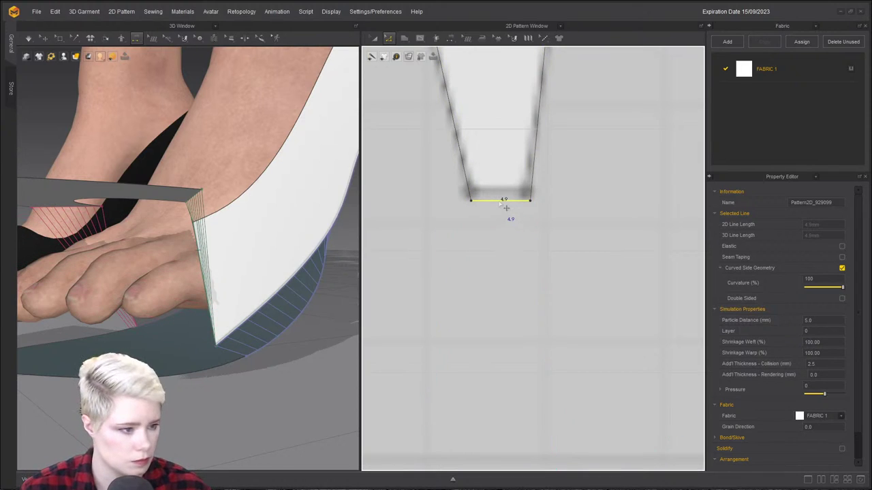
Split the short edge between the toe piece's darts uniformly into 2 segments.
right_click(500, 201)
left_click(533, 250)
left_click(390, 263)
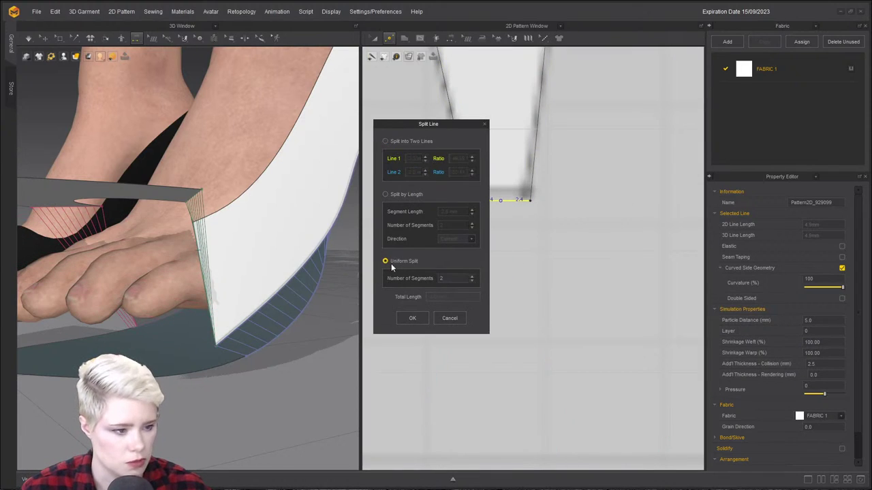
left_click(412, 318)
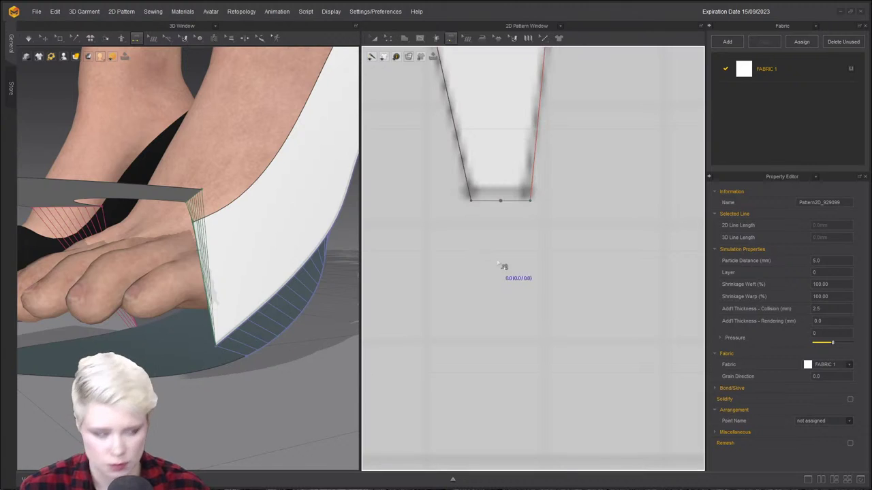
scroll(487, 279, "down", 3)
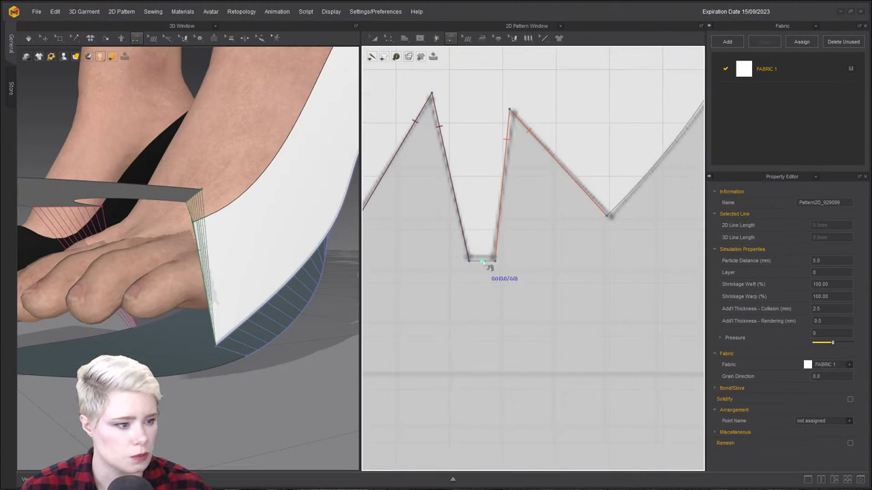
left_click(451, 39)
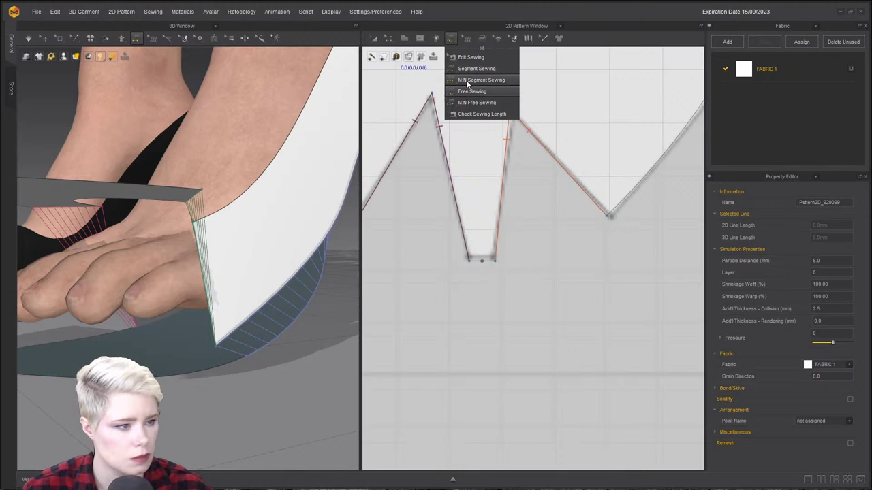
left_click(477, 102)
left_click(484, 261)
left_click(608, 217)
scroll(608, 211, "down", 4)
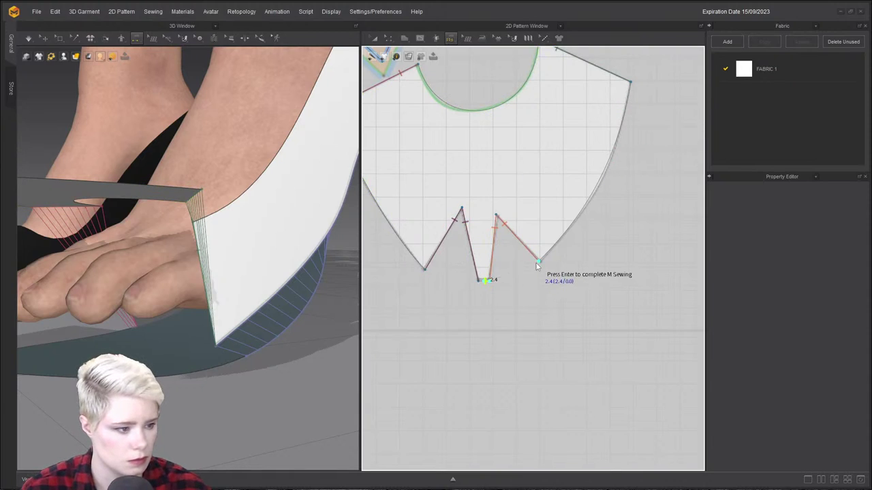
key("Return")
left_click(420, 263)
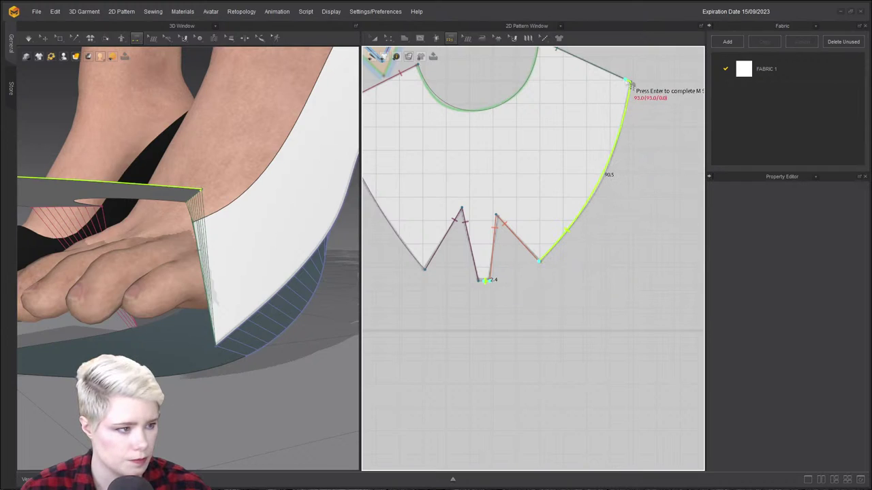
left_click(540, 261)
left_click(630, 82)
scroll(486, 238, "down", 5)
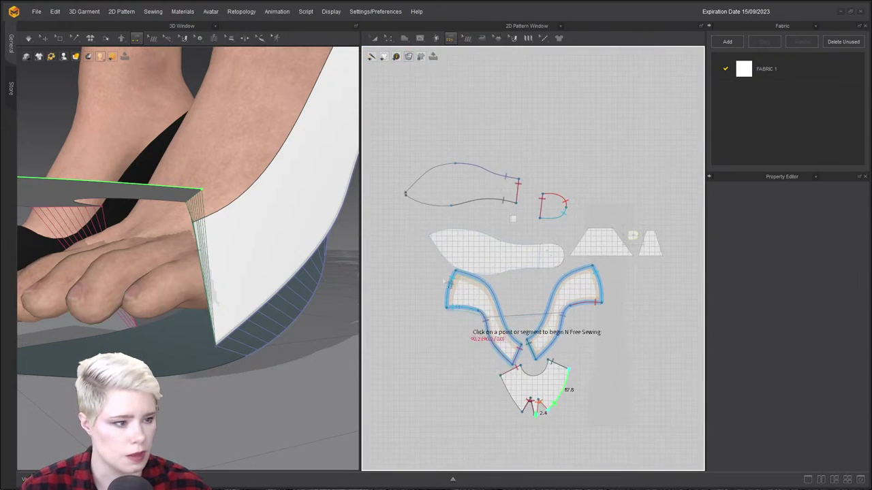
scroll(222, 325, "down", 5)
scroll(222, 311, "up", 2)
key("n")
scroll(409, 195, "up", 5)
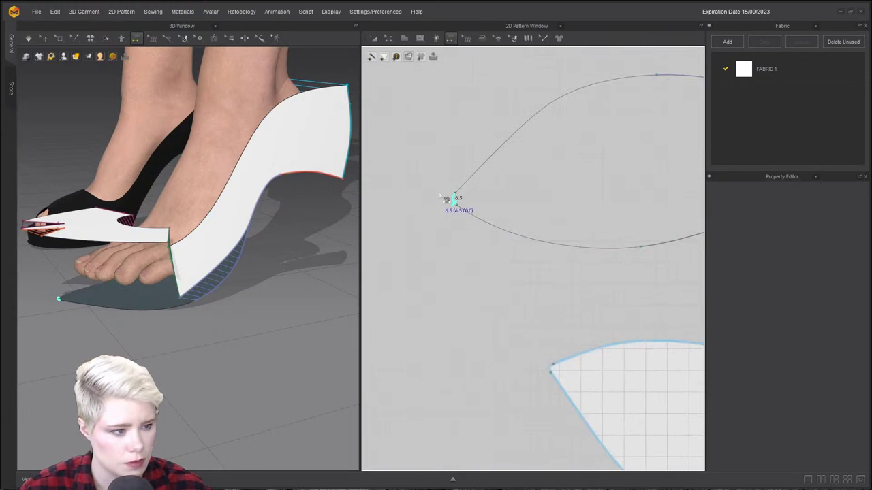
scroll(506, 373, "down", 6)
middle_click_drag(506, 372, 474, 385)
scroll(466, 372, "up", 4)
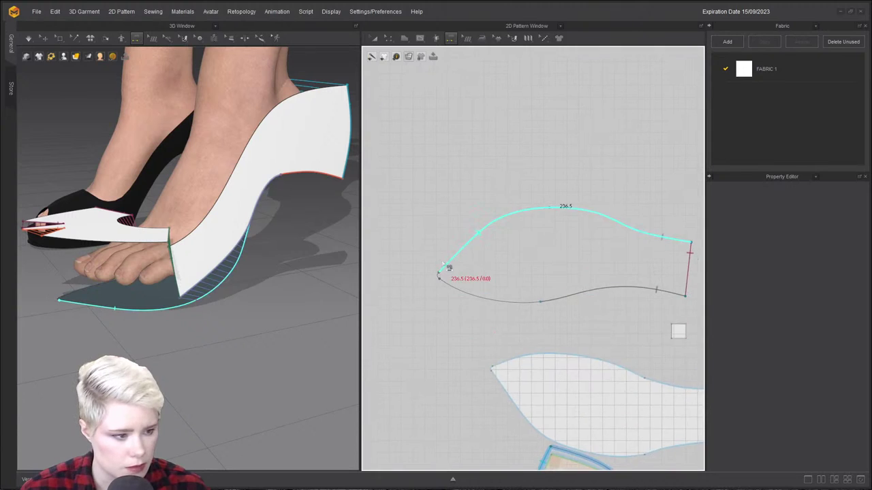
scroll(432, 310, "up", 5)
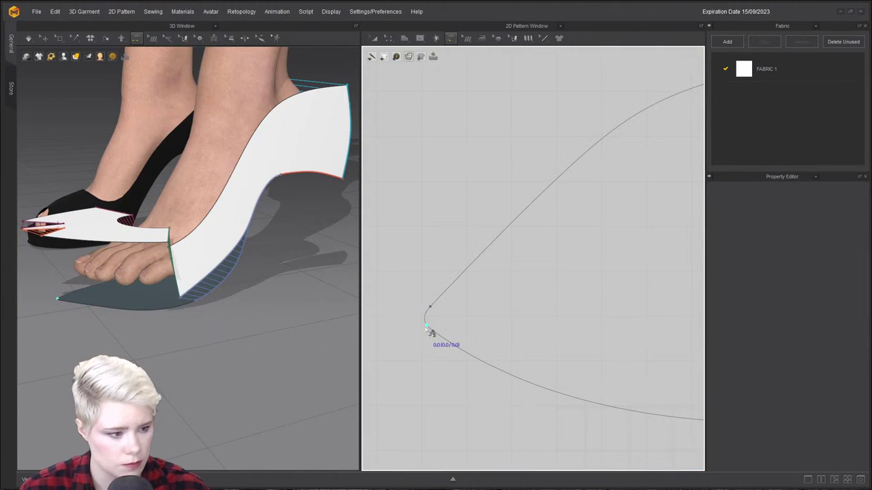
scroll(430, 327, "down", 6)
scroll(468, 225, "up", 4)
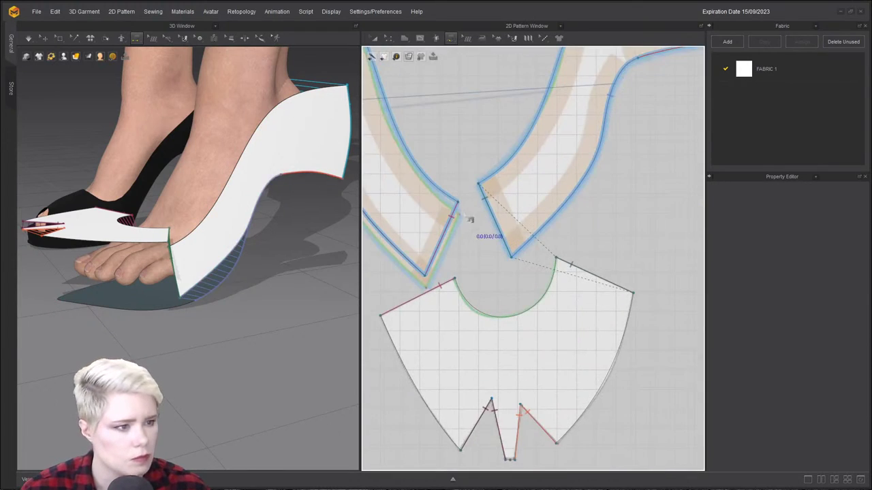
Sew one half of the toe piece's short edge between the darts to the adjoining part of the sole outline's rounded tip.
left_click(450, 38)
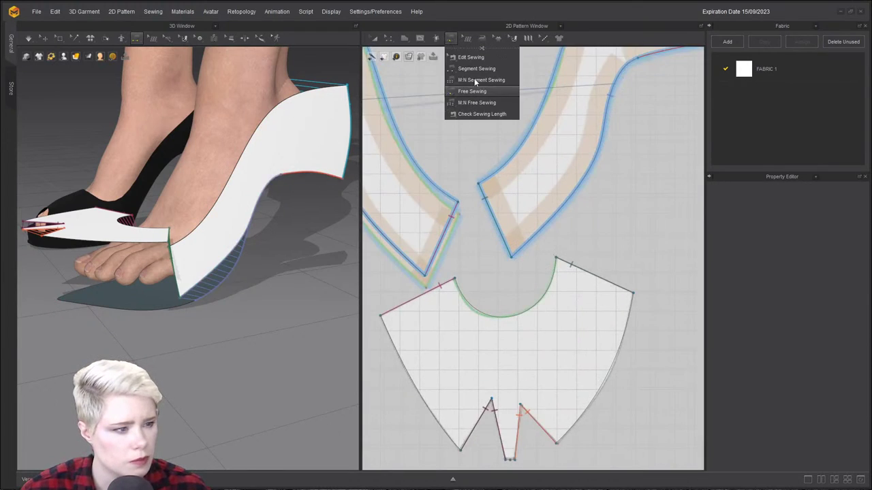
left_click(474, 79)
scroll(451, 312, "up", 5)
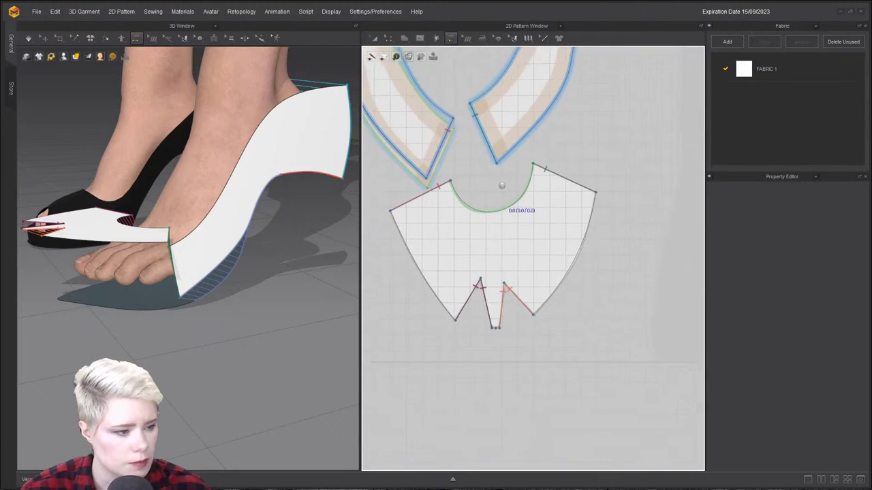
scroll(451, 338, "down", 6)
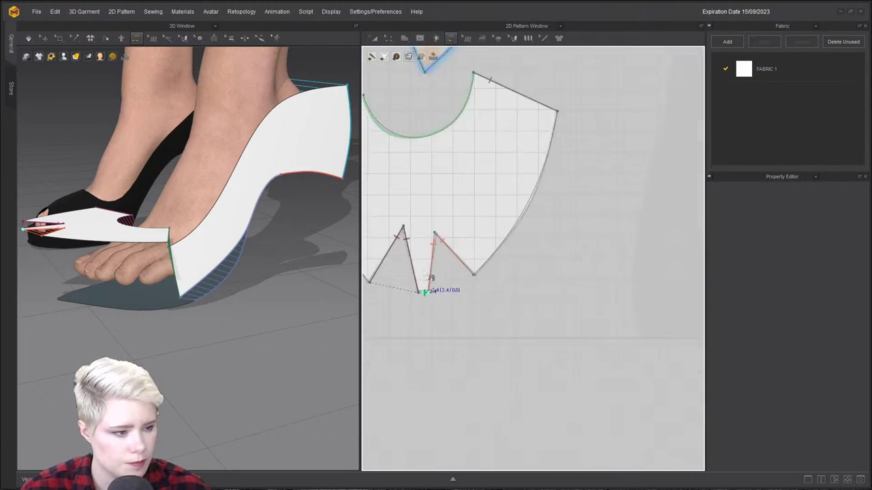
scroll(547, 362, "up", 6)
scroll(490, 248, "up", 5)
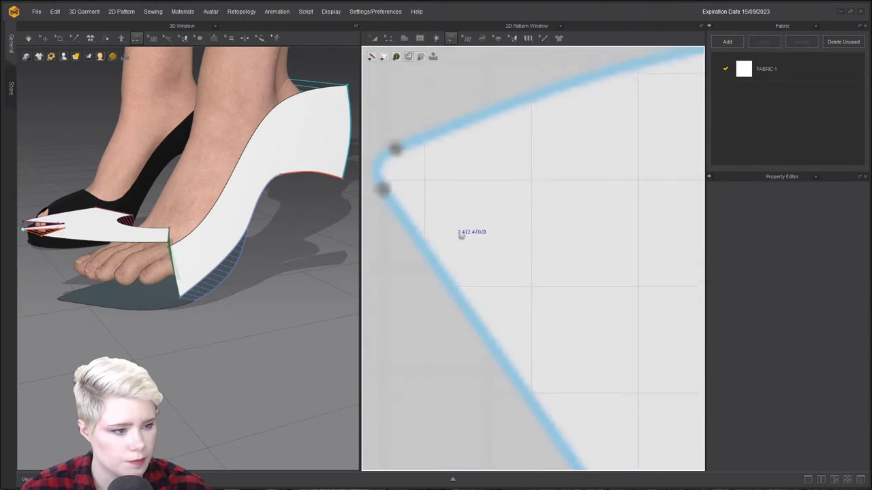
scroll(488, 250, "down", 7)
scroll(507, 342, "up", 5)
scroll(514, 298, "up", 4)
scroll(464, 102, "down", 4)
scroll(486, 298, "up", 4)
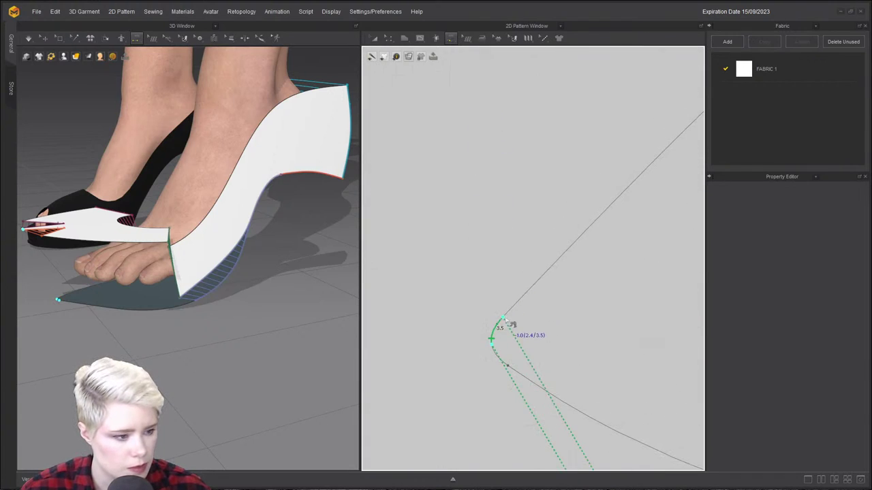
left_click(532, 367)
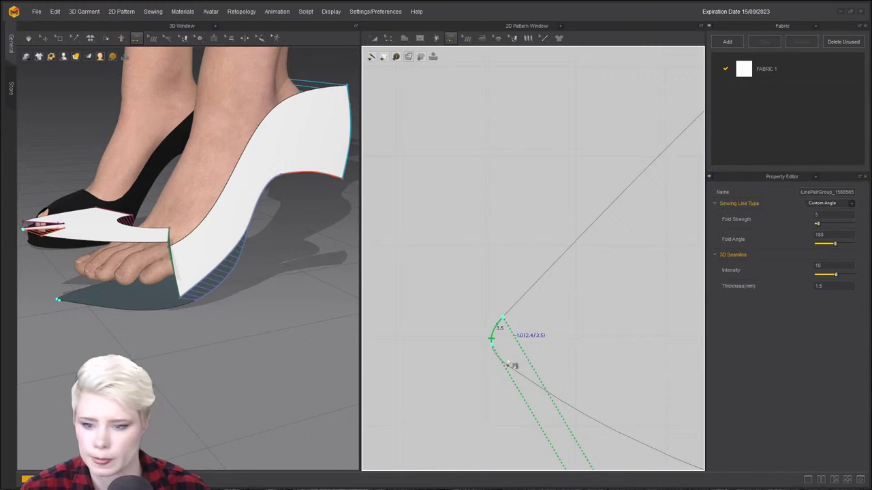
Sew the toe piece's outer curved edge, from the dart corner to the side corner, to the adjoining front curve of the sole outline.
scroll(506, 369, "down", 5)
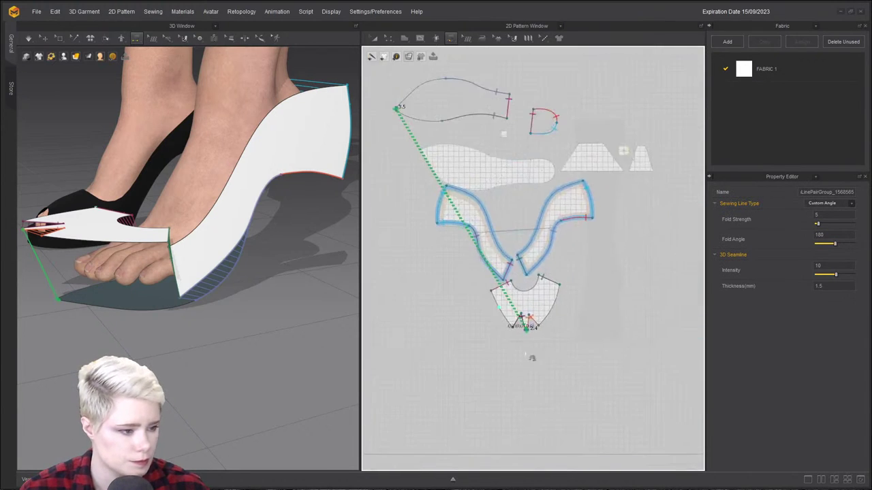
scroll(523, 220, "up", 3)
scroll(524, 270, "down", 1)
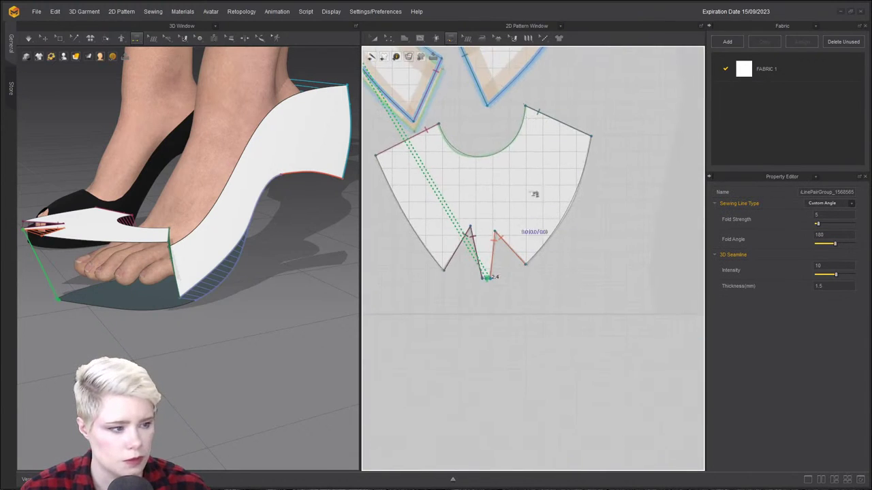
scroll(117, 236, "down", 3)
right_click_drag(145, 257, 171, 138)
middle_click_drag(171, 138, 176, 178)
scroll(211, 130, "up", 1)
right_click_drag(211, 129, 207, 250)
left_click(198, 232)
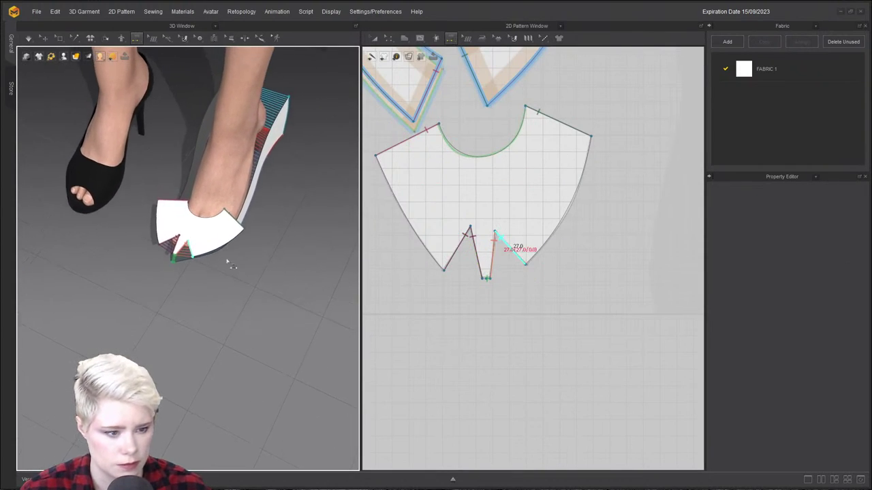
left_click(522, 264)
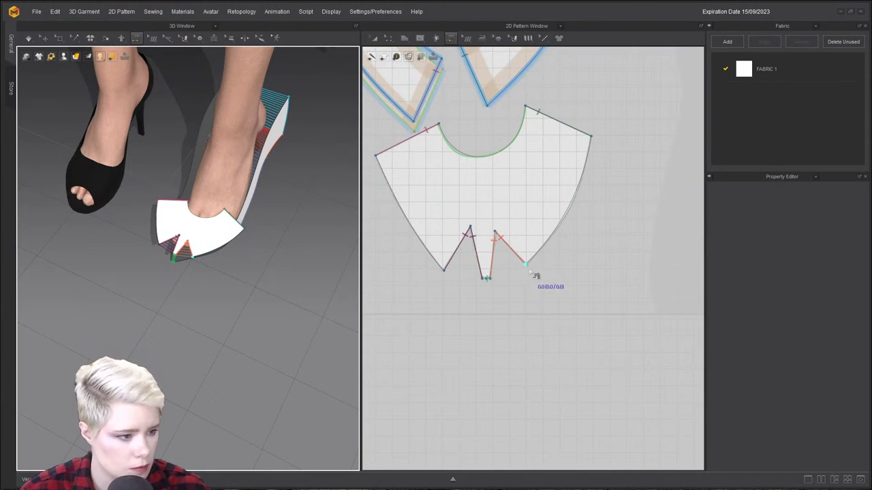
left_click(529, 271)
left_click(593, 139)
scroll(468, 139, "down", 5)
middle_click_drag(430, 78, 447, 168)
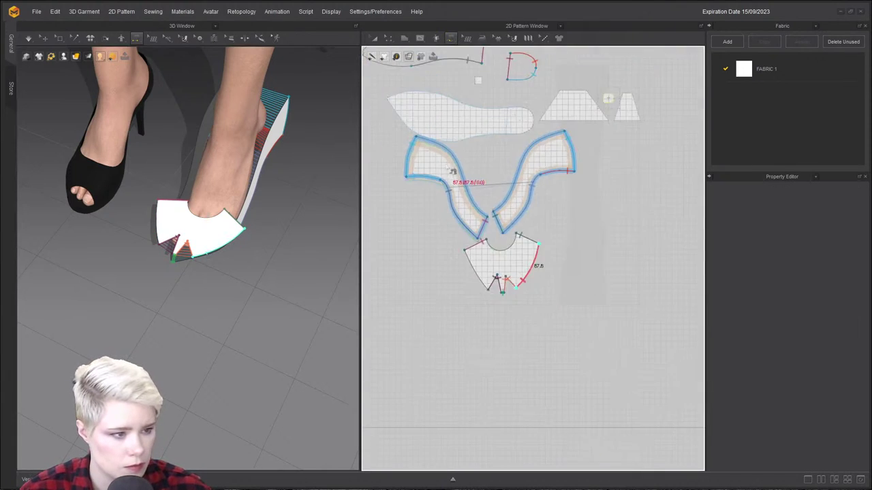
scroll(456, 204, "up", 6)
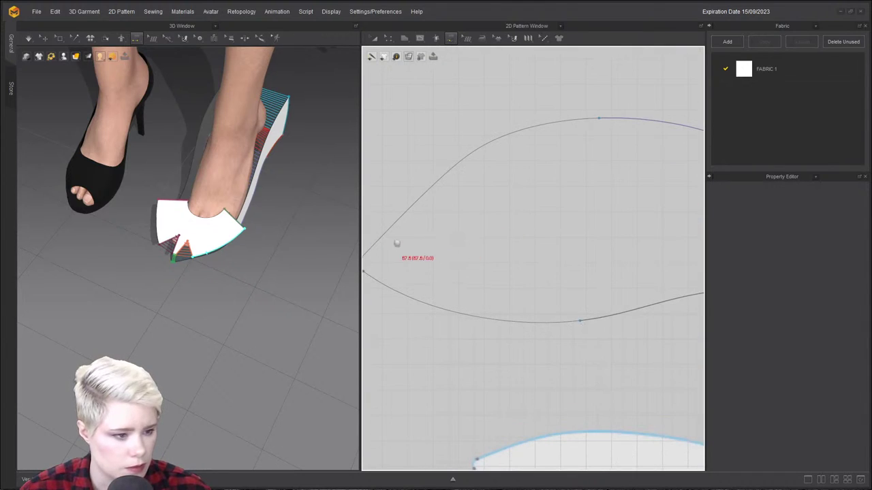
left_click(388, 265)
left_click(568, 136)
Sew the other half of the toe piece's short edge to the remaining part of the sole outline's rounded tip.
scroll(559, 331, "down", 6)
scroll(545, 395, "up", 2)
scroll(543, 375, "down", 2)
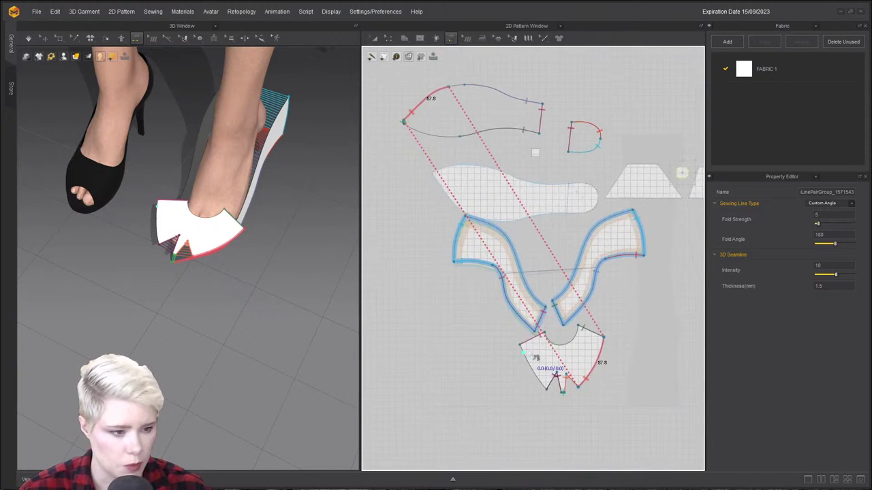
left_click(550, 395)
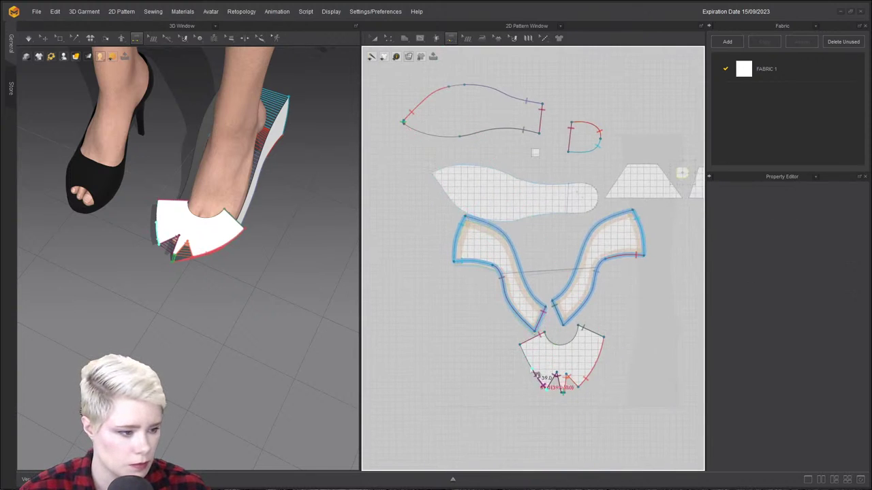
scroll(542, 392, "up", 3)
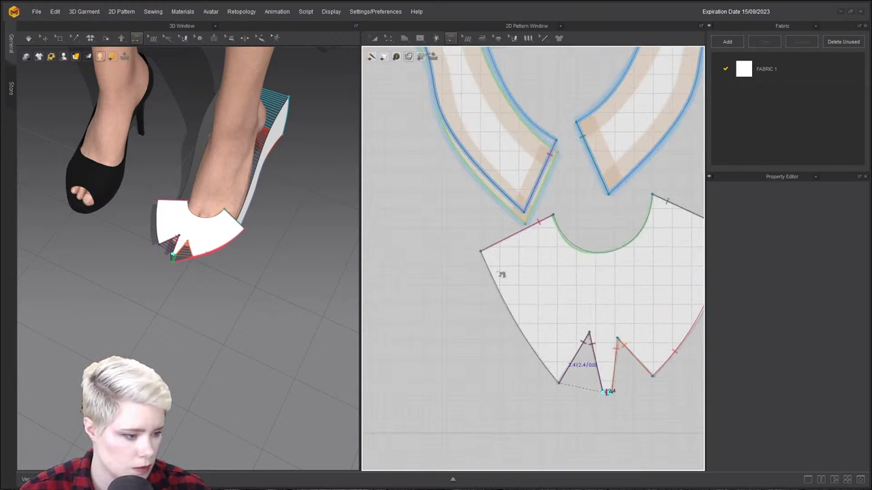
scroll(453, 181, "down", 2)
middle_click_drag(453, 181, 547, 351)
middle_click_drag(579, 198, 637, 390)
scroll(656, 212, "down", 1)
scroll(536, 250, "up", 4)
middle_click_drag(453, 147, 545, 307)
scroll(430, 204, "up", 1)
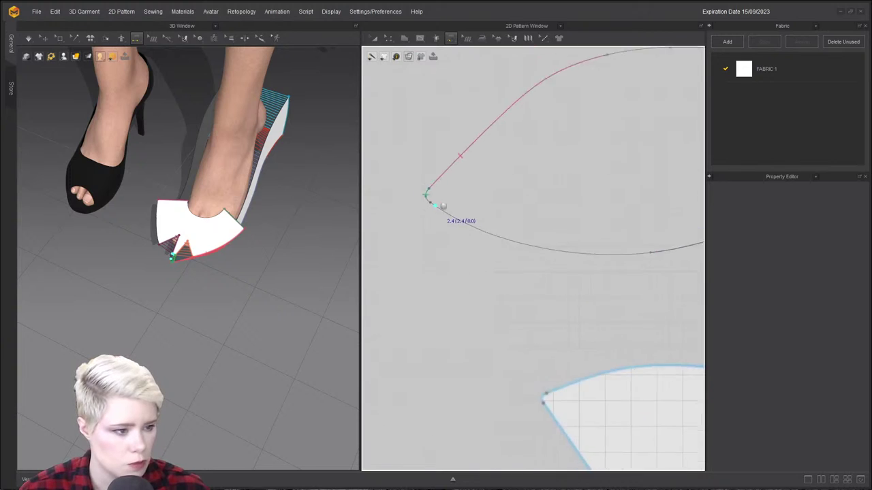
scroll(430, 205, "up", 3)
middle_click_drag(431, 204, 489, 231)
left_click(470, 216)
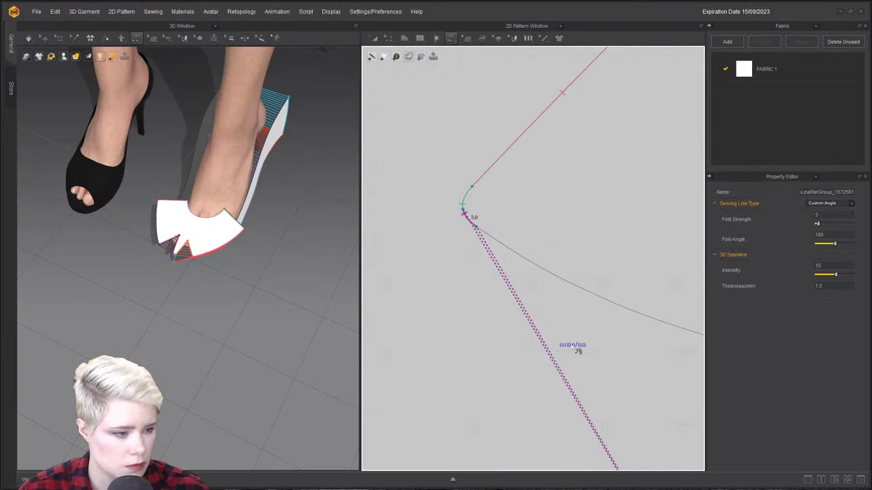
Sew the toe piece's opposite curved edge to the remaining front curve of the sole outline.
scroll(510, 249, "down", 3)
scroll(534, 301, "down", 2)
left_click(564, 356)
scroll(449, 217, "up", 6)
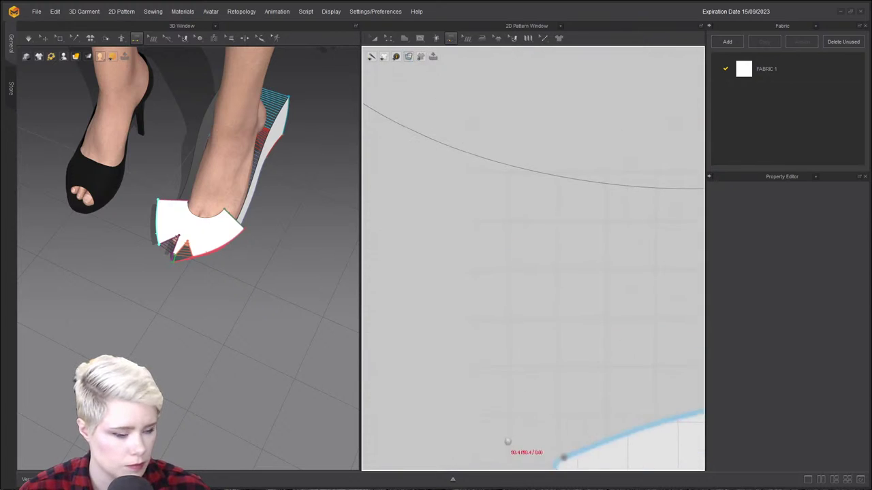
Free-sew the toe piece's open edge to the lower front curve of the sole outline with a seam about 80.4 mm long.
left_click(447, 232)
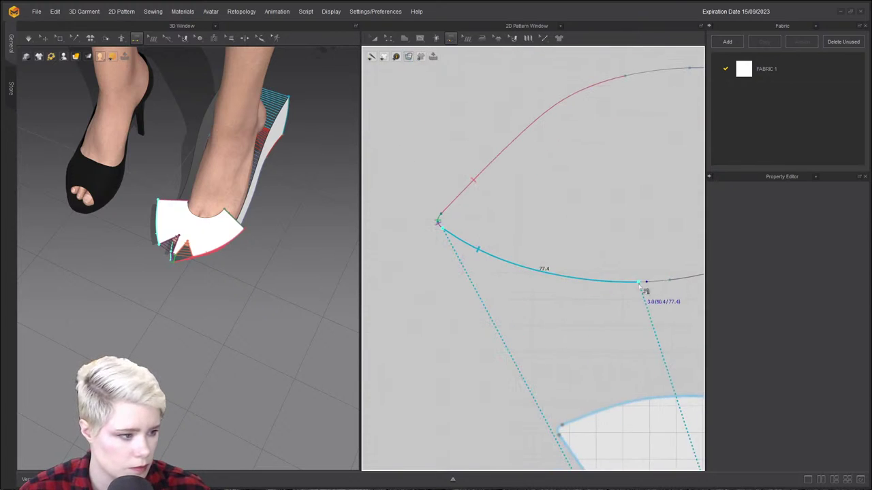
left_click(647, 284)
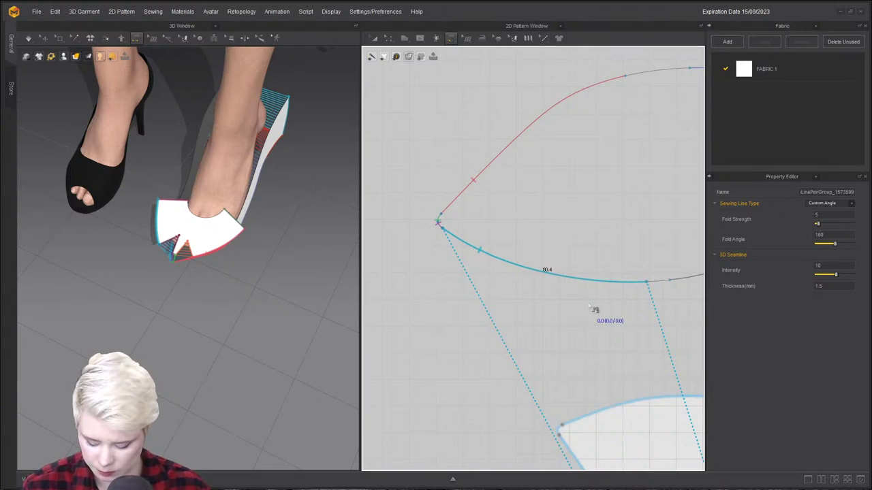
scroll(529, 278, "down", 1)
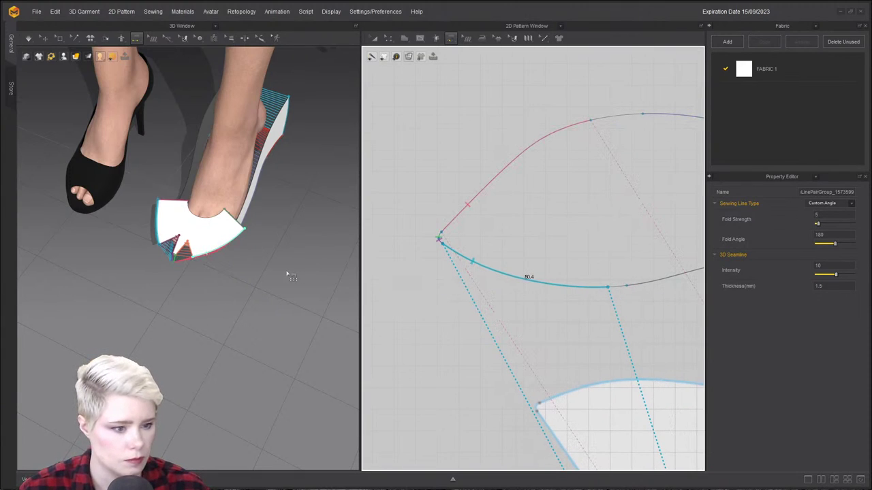
Select both side pieces and the toe piece in 3D and simulate them onto the foot.
key("a")
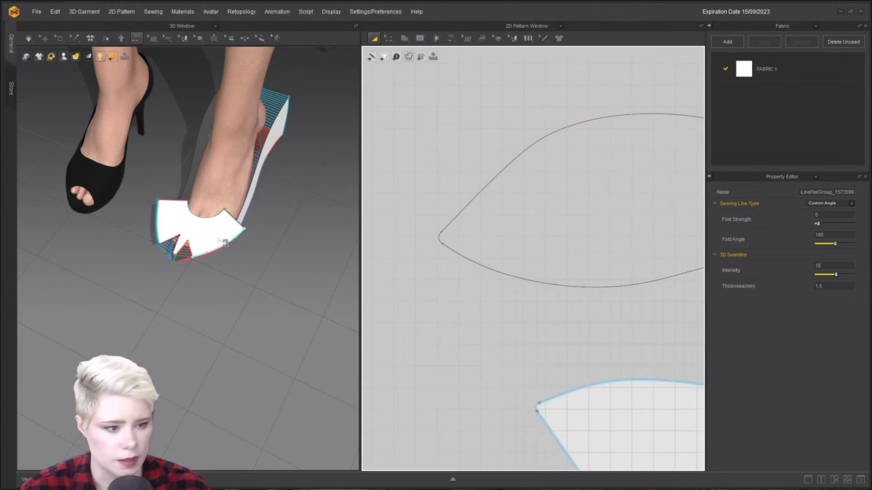
left_click(268, 184)
left_click(274, 162)
key("a")
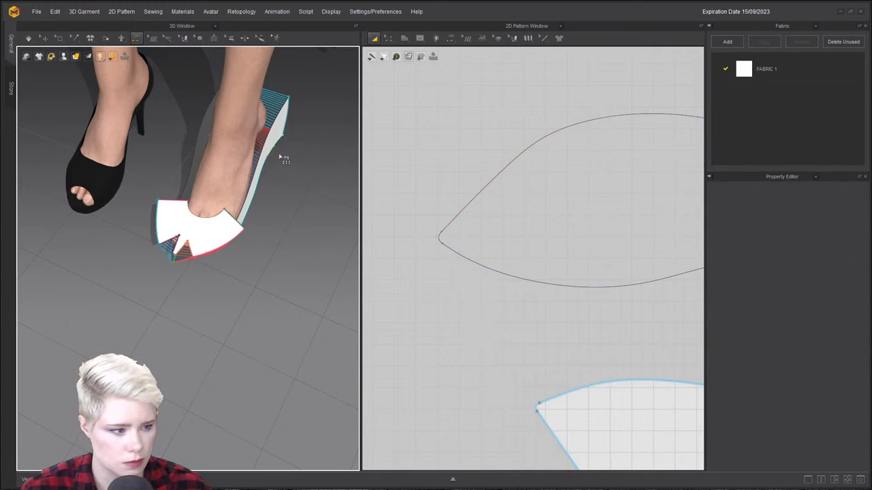
left_click(47, 39)
left_click(280, 124)
left_click(199, 127, "shift")
left_click(194, 241, "shift")
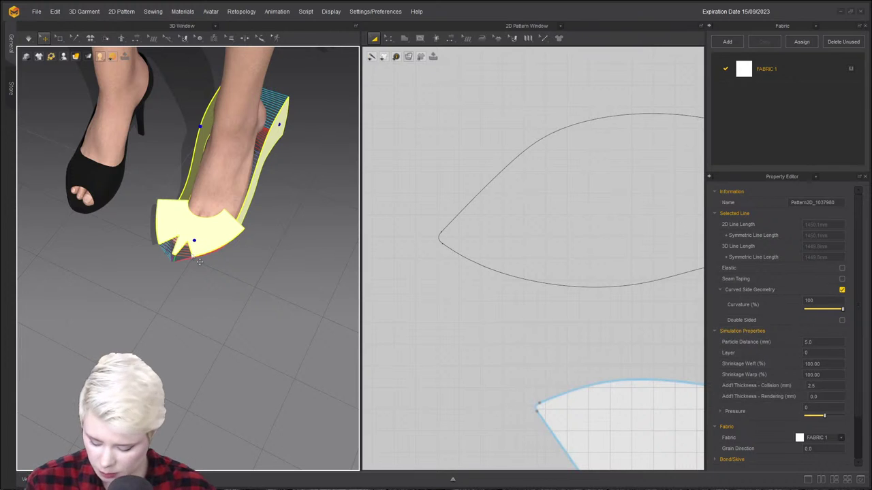
key("space")
right_click_drag(203, 295, 242, 277)
scroll(242, 277, "up", 2)
scroll(499, 329, "down", 1)
Adjust the start of the side piece's seam on the lower sole edge to meet the end of the toe seam.
key("m")
scroll(502, 307, "down", 2)
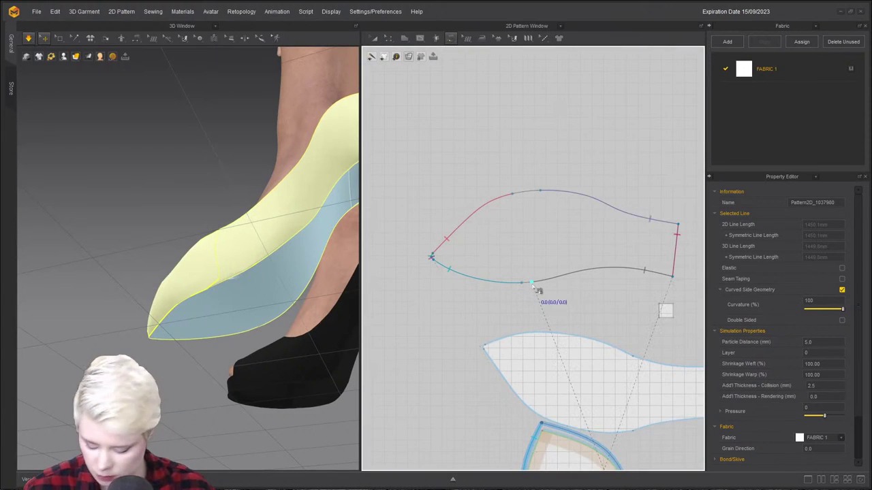
scroll(530, 285, "up", 5)
left_click(526, 285)
left_click(506, 285)
Simulate the shoe and pull the side piece near its lower front corner to settle it.
right_click_drag(273, 300, 237, 365)
key("space")
left_click_drag(192, 371, 183, 372)
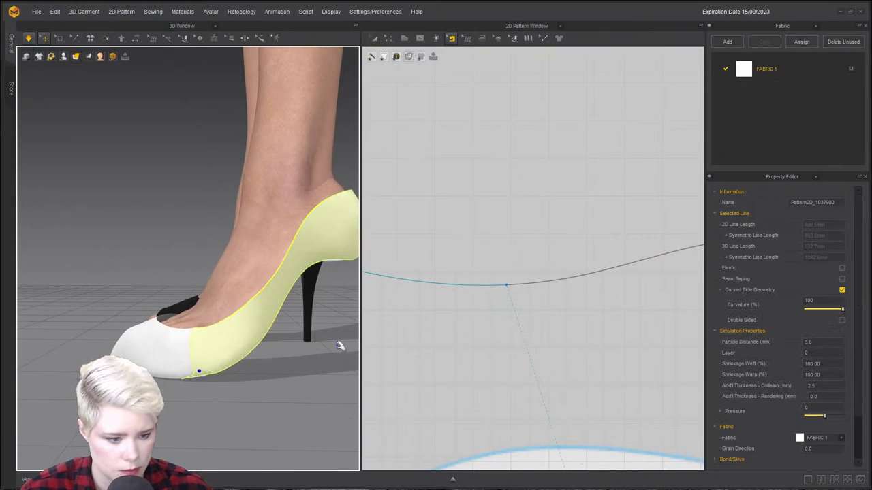
Move the toe and side seam junction back along the lower sole edge, making the toe seam about 89.5 mm, and simulate while pulling the toe piece.
left_click(521, 290)
left_click_drag(508, 285, 536, 284)
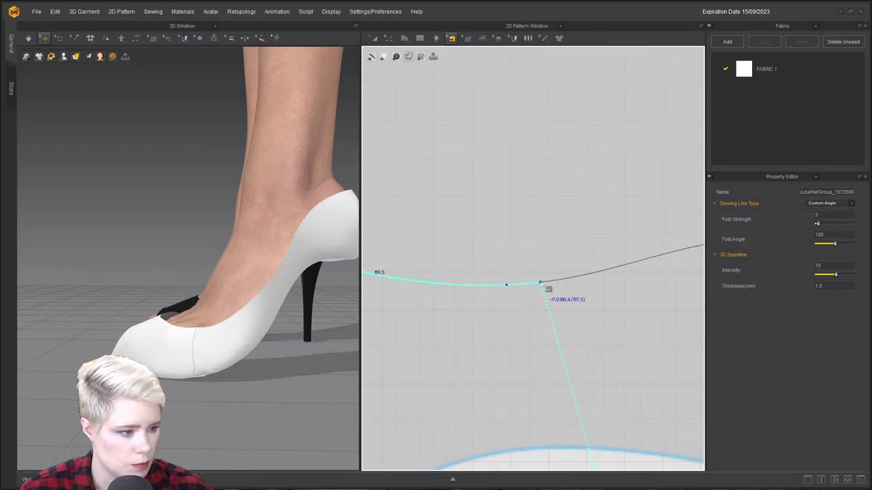
key("a")
left_click(195, 356)
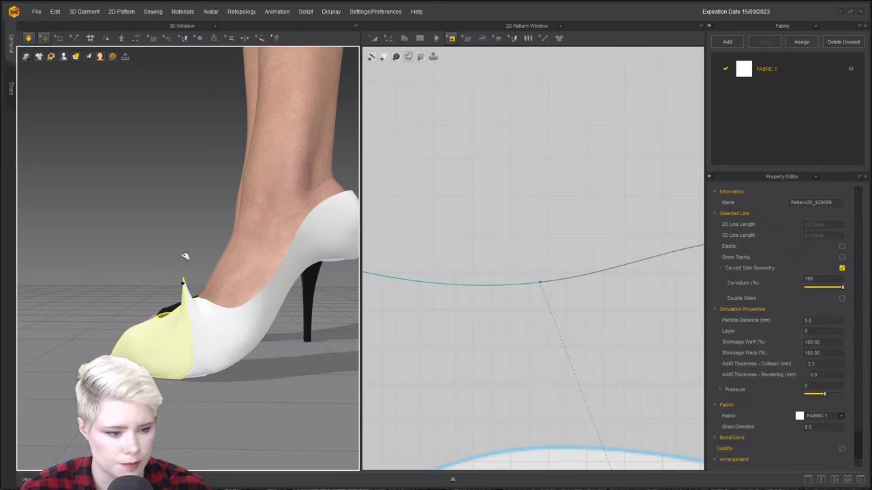
left_click_drag(157, 319, 137, 262)
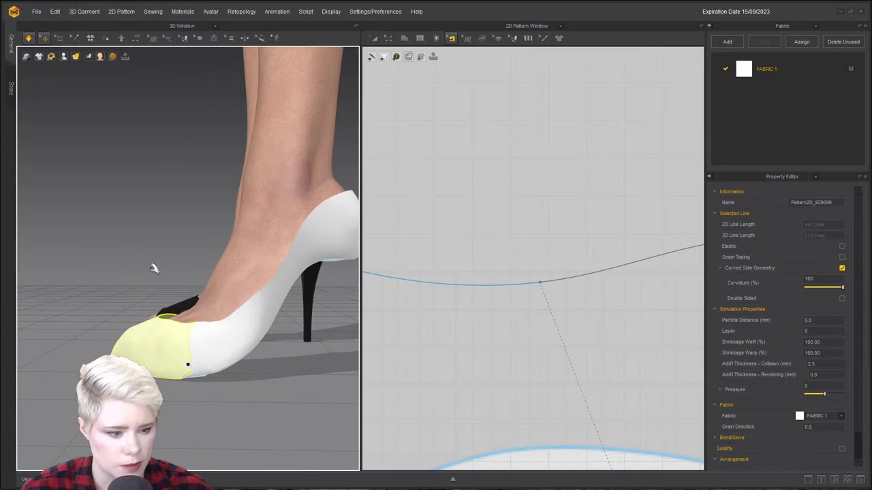
Simulate the opposite side of the shoe and pull its side piece and the toe piece near their shared seam.
scroll(460, 309, "down", 5)
scroll(538, 320, "up", 5)
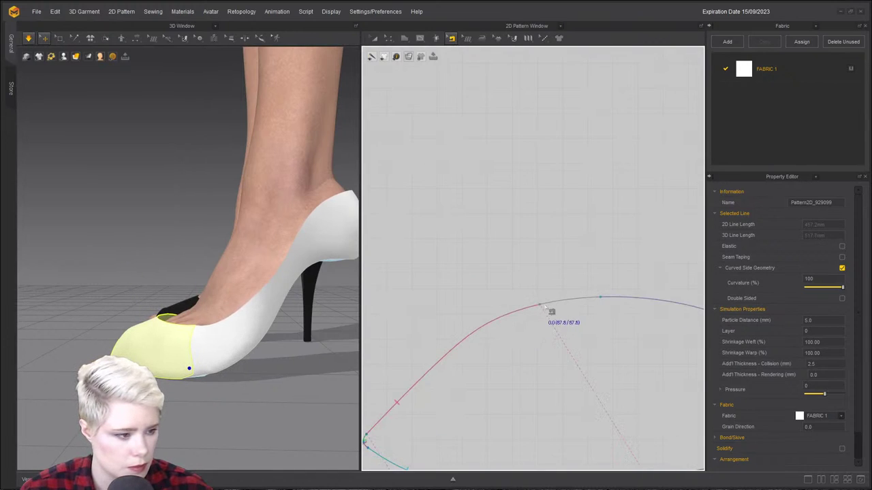
key("space")
right_click_drag(196, 339, 372, 355)
right_click_drag(228, 344, 303, 326)
left_click(212, 319)
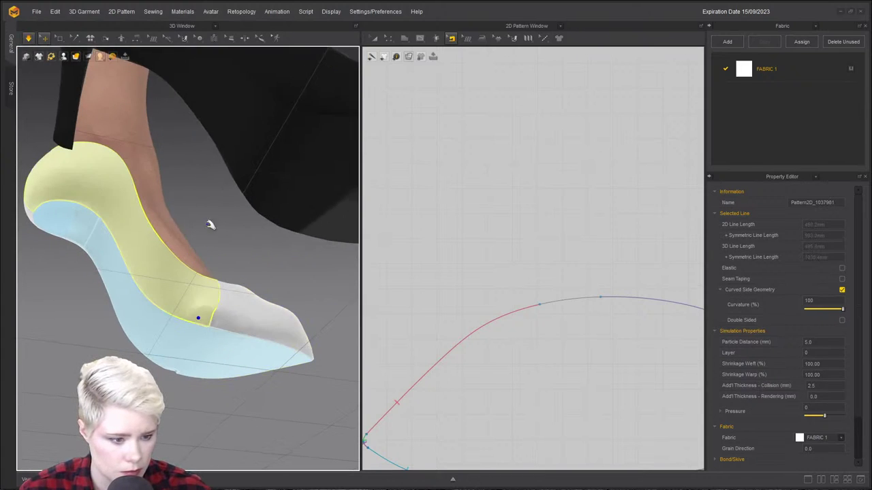
left_click_drag(229, 326, 273, 212)
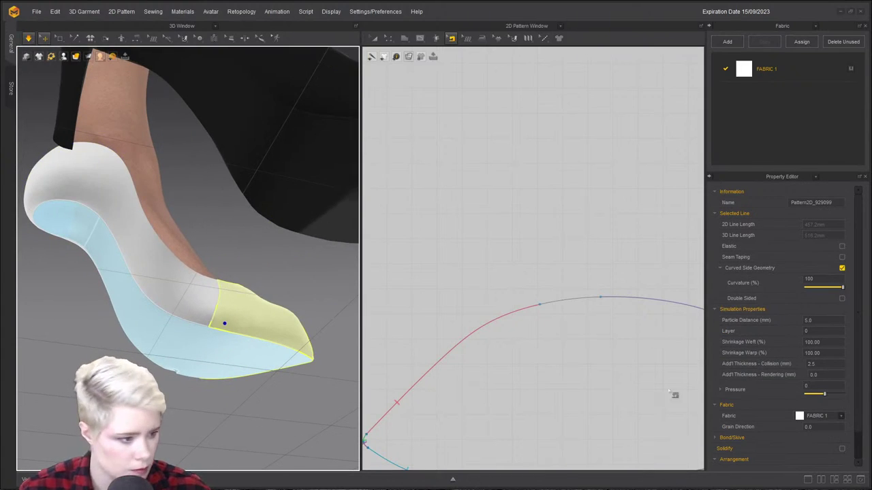
Try extending the toe seam along the upper sole edge with the side seam moved to meet it, and simulate.
left_click(552, 308)
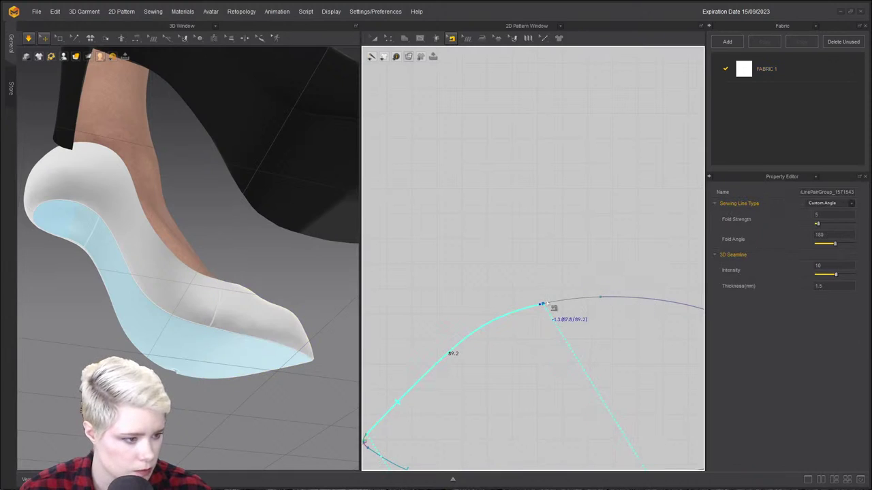
left_click(572, 301)
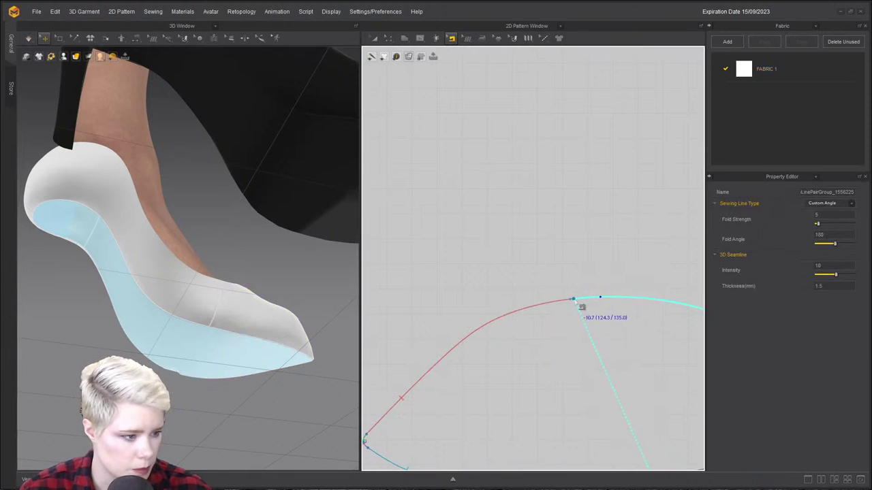
right_click_drag(311, 289, 293, 325)
key("space")
left_click(238, 350)
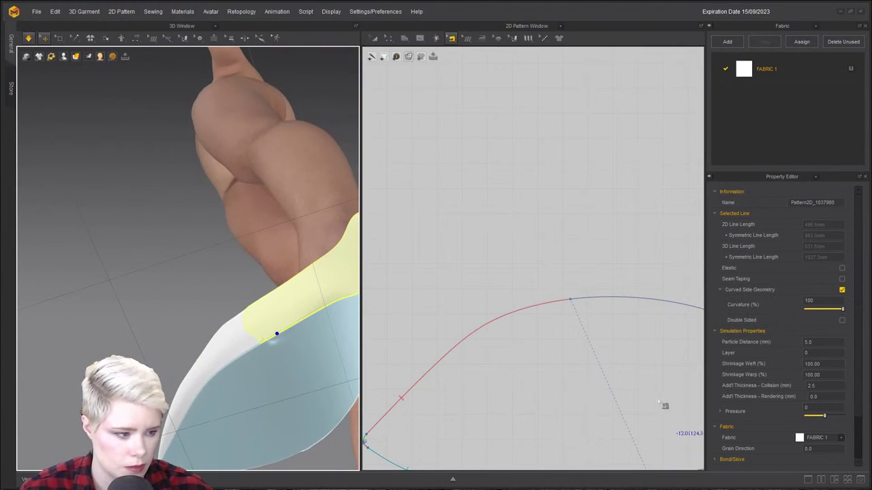
Set the toe seam on the upper sole edge to about 87.8 mm and extend the side seam to meet it.
left_click(592, 273)
left_click(578, 306)
left_click(597, 322)
left_click(559, 302)
left_click(542, 306)
Simulate the shoe and pull the side piece near the sole seam, then inspect the front corner where the pieces meet.
key("space")
key("space")
right_click_drag(180, 306, 203, 331)
scroll(183, 315, "down", 2)
key("space")
left_click_drag(198, 316, 205, 289)
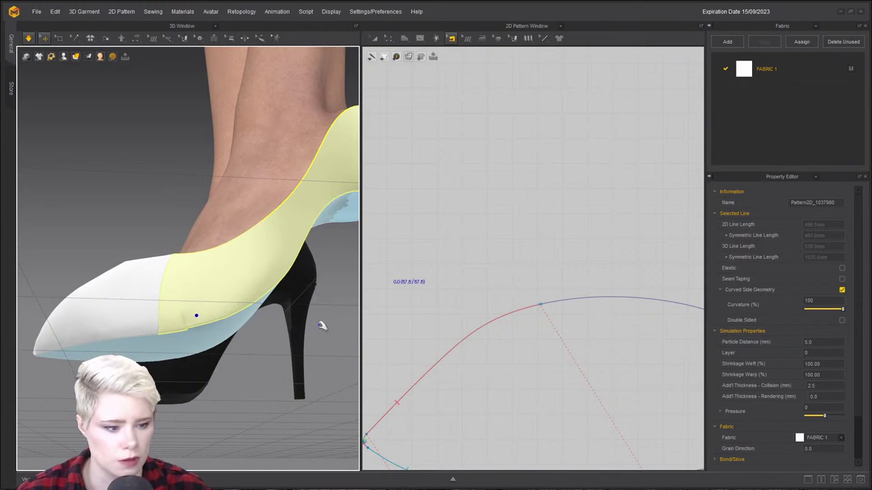
right_click_drag(225, 320, 209, 269)
key("b")
right_click_drag(188, 327, 156, 252)
right_click_drag(175, 321, 163, 318)
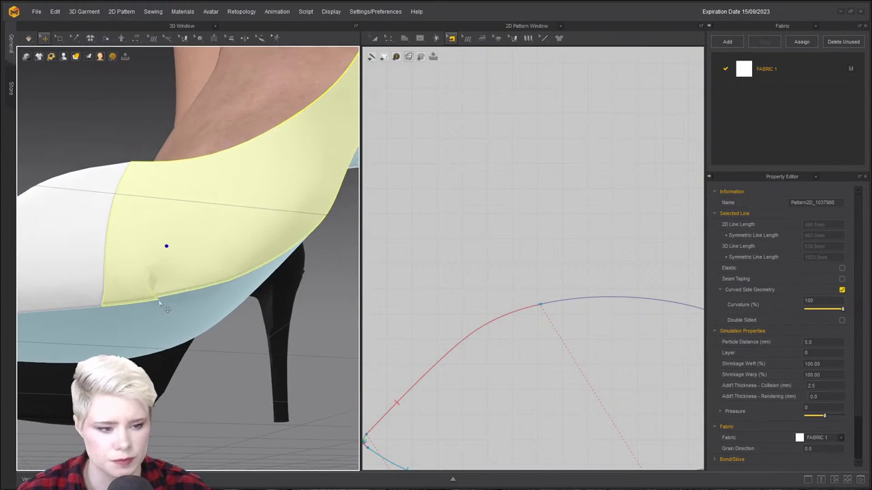
Select the toe piece and both side pieces in 3D and deactivate them together with their sewing.
scroll(184, 259, "down", 4)
left_click(101, 280)
right_click_drag(126, 244, 227, 314)
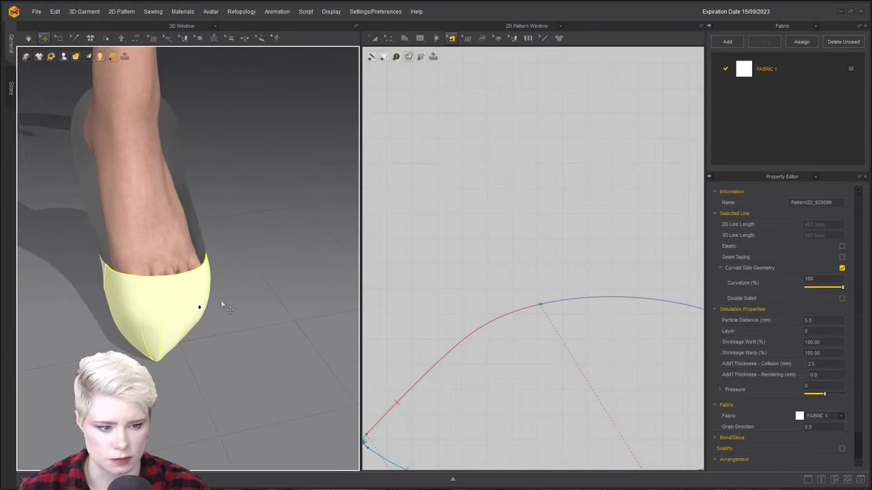
left_click(97, 232, "shift")
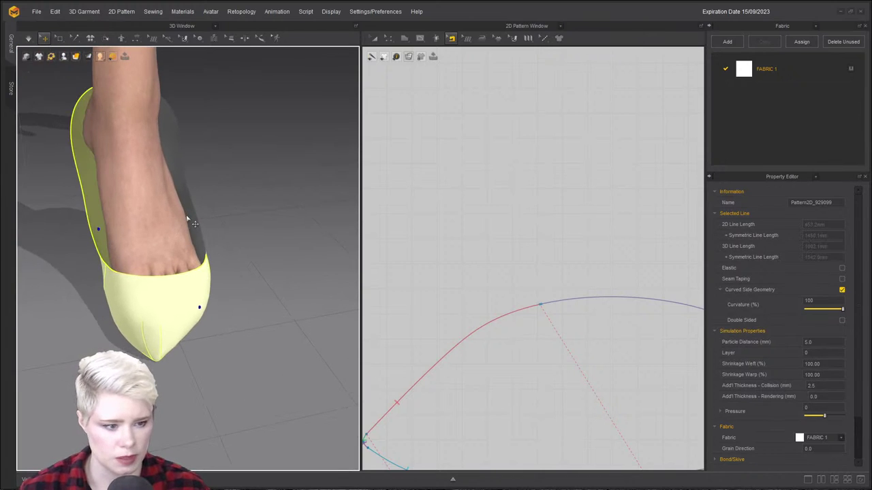
right_click(191, 221)
left_click(254, 56)
right_click_drag(223, 189, 144, 231)
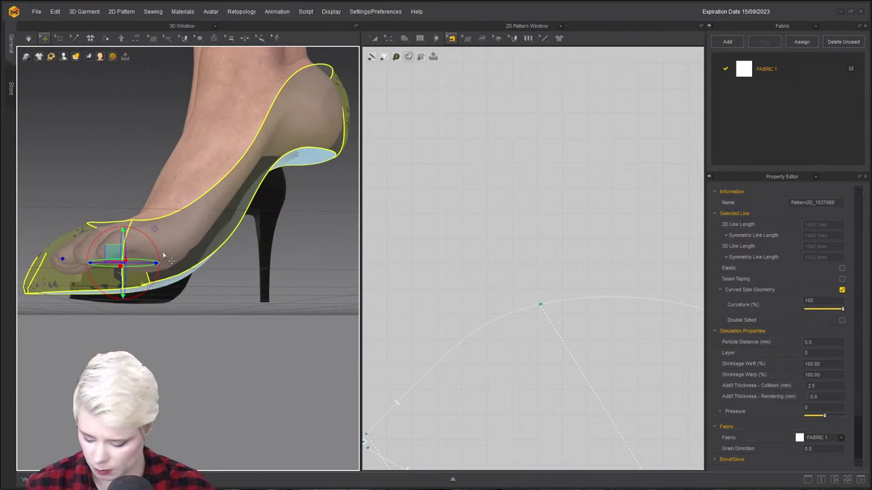
Hide the deactivated upper pieces in 3D and simulate the front sole piece without them.
key("shift+q")
left_click(197, 276)
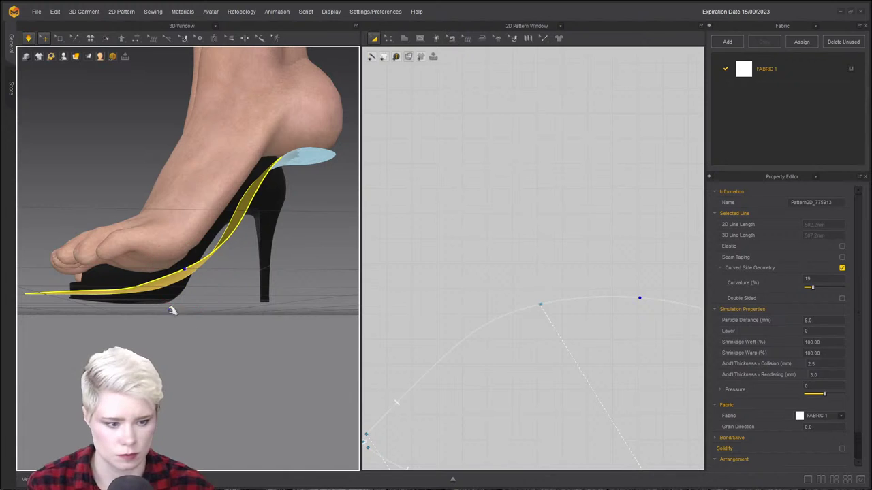
right_click_drag(155, 307, 145, 331)
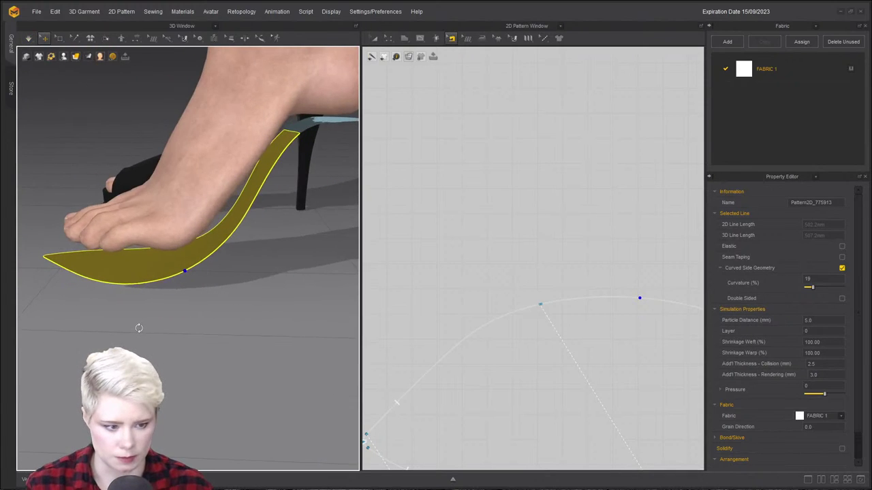
Select the two side pieces and the toe piece in the 2D layout and show them again in 3D.
scroll(553, 153, "down", 10)
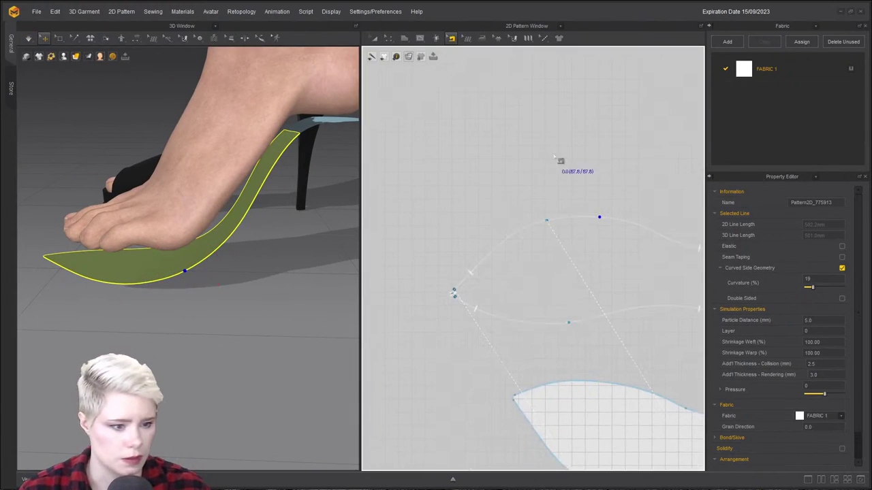
key("a")
middle_click_drag(513, 331, 465, 254)
left_click(532, 301)
left_click(621, 298, "shift")
left_click(623, 399, "shift")
key("shift+q")
Reactivate the toe piece and both side pieces and simulate them around the sole.
scroll(192, 279, "up", 2)
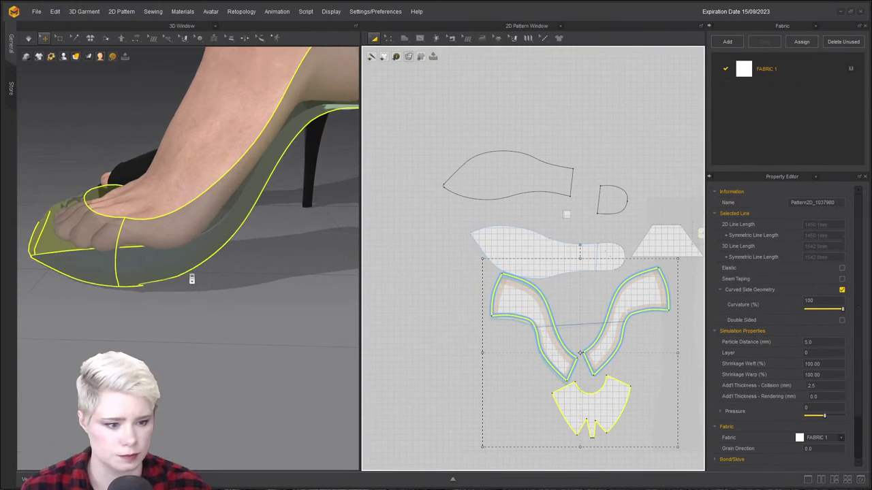
key("ctrl+j")
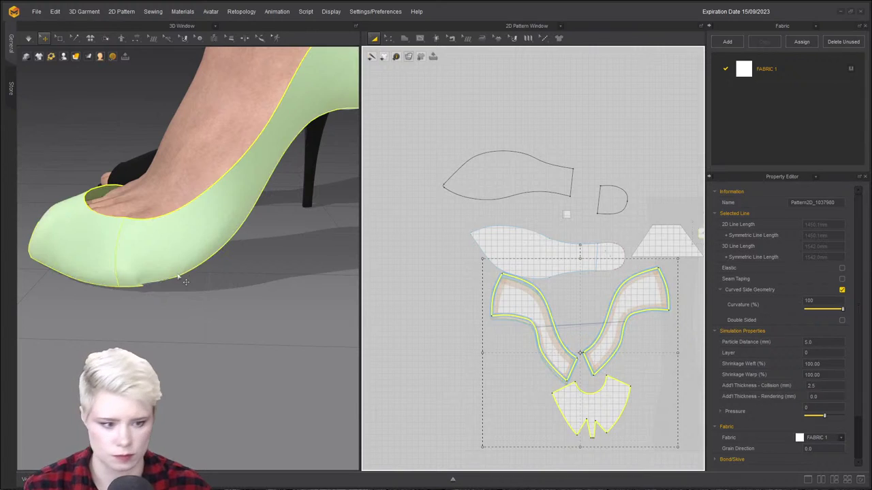
right_click_drag(185, 283, 115, 248)
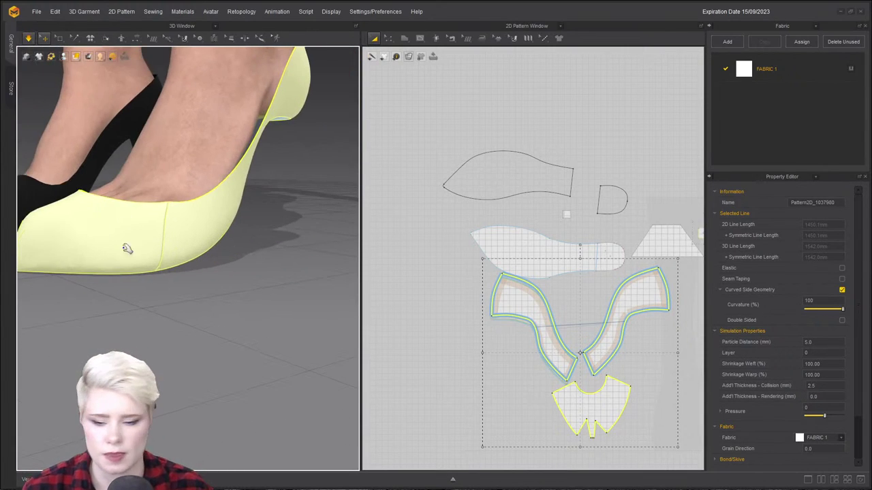
right_click_drag(155, 222, 255, 171)
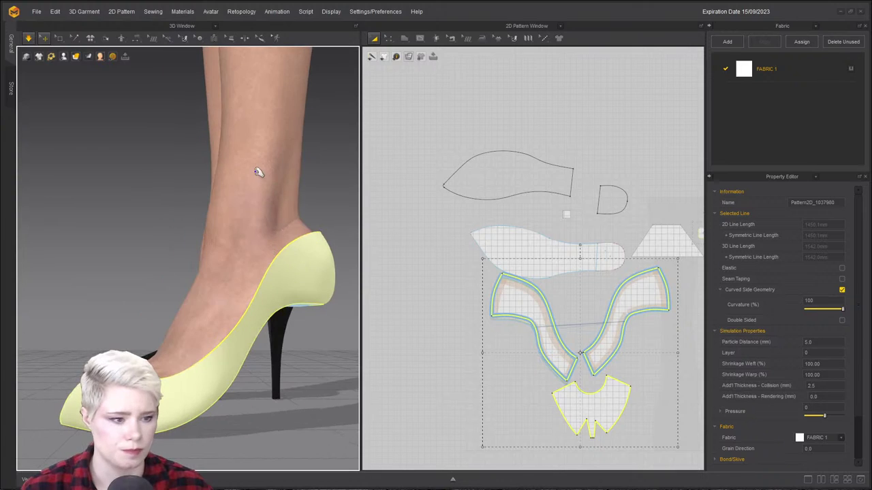
Set the avatar mesh's static and kinetic friction to 1.00 and resume the simulation.
left_click(255, 171)
right_click_drag(262, 214, 216, 252)
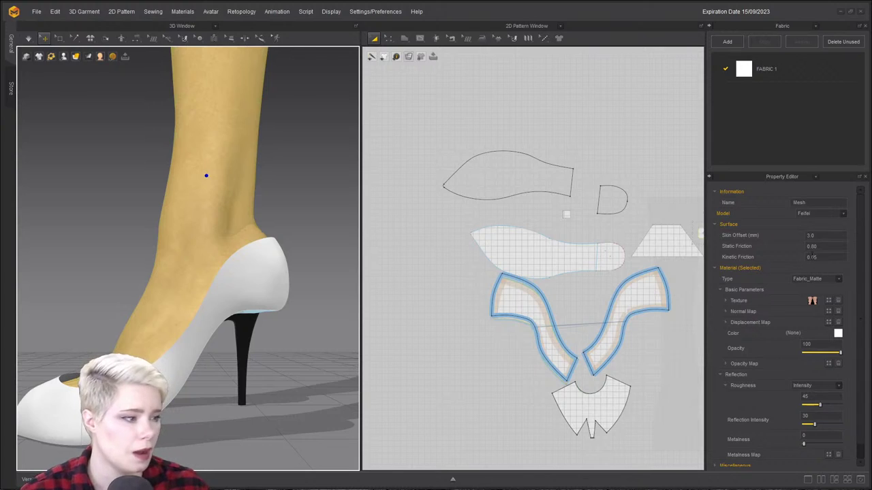
double_click(814, 247)
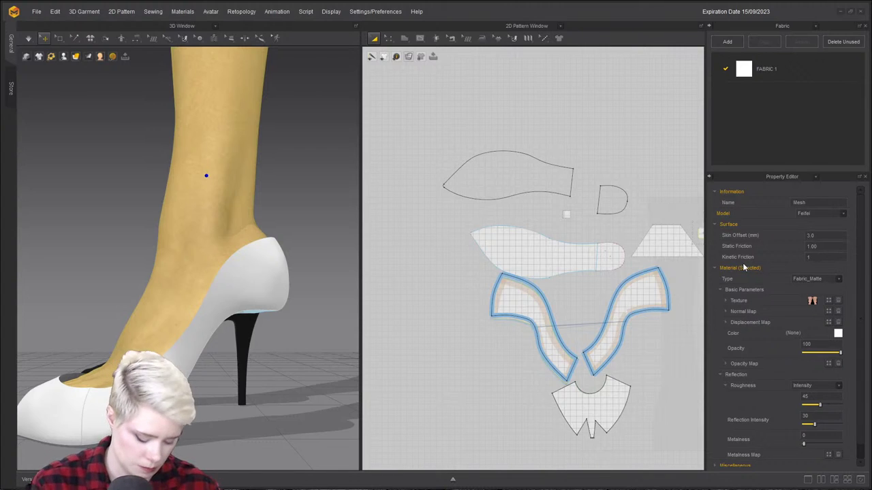
key("Return")
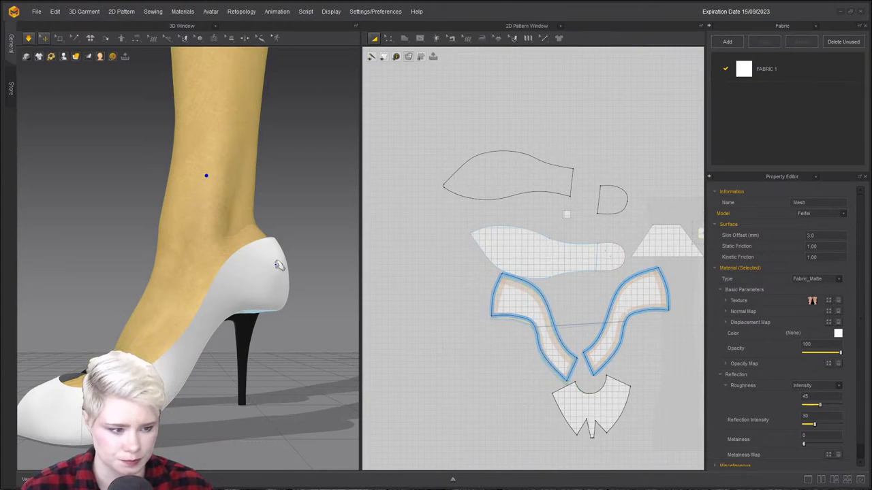
Select the toe piece and both side pieces in 3D and simulate them with the avatar's new friction settings.
left_click(279, 271)
left_click(34, 416, "shift")
right_click_drag(34, 416, 238, 417)
middle_click_drag(358, 424, 371, 284)
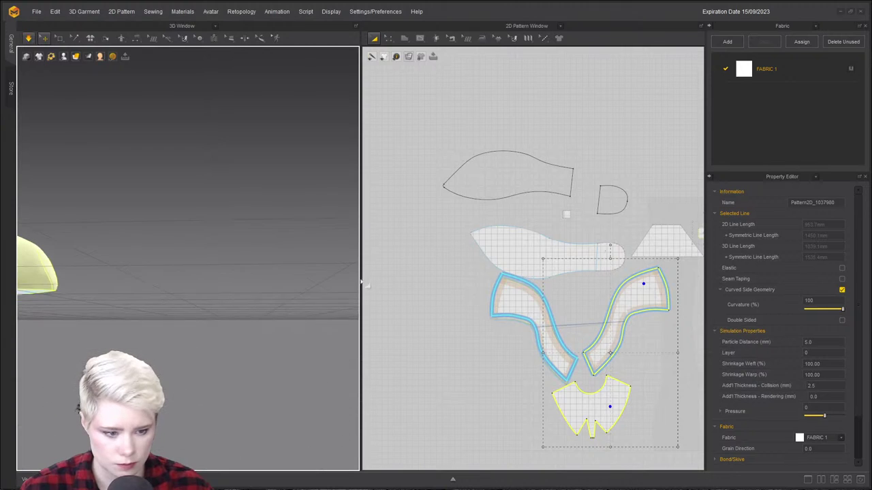
middle_click_drag(95, 262, 341, 370)
right_click_drag(304, 373, 205, 370)
left_click(169, 365)
left_click(194, 379, "shift")
key("space")
left_click(222, 319, "shift")
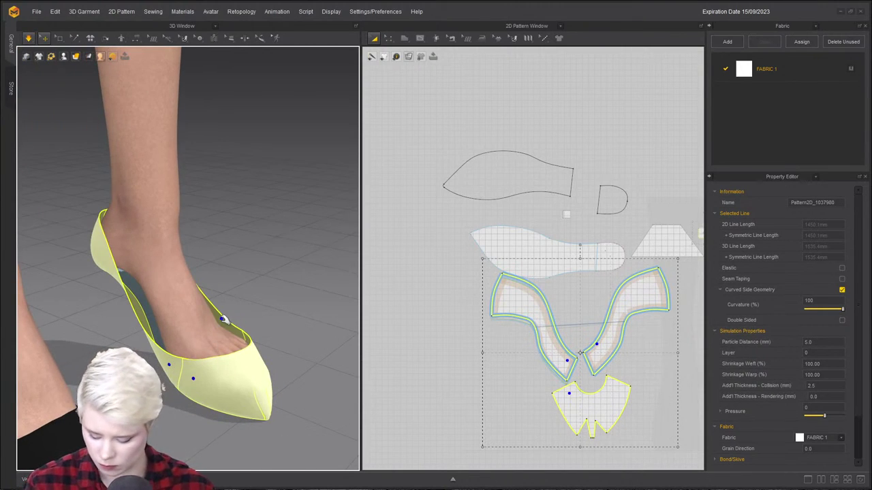
right_click_drag(282, 303, 215, 314)
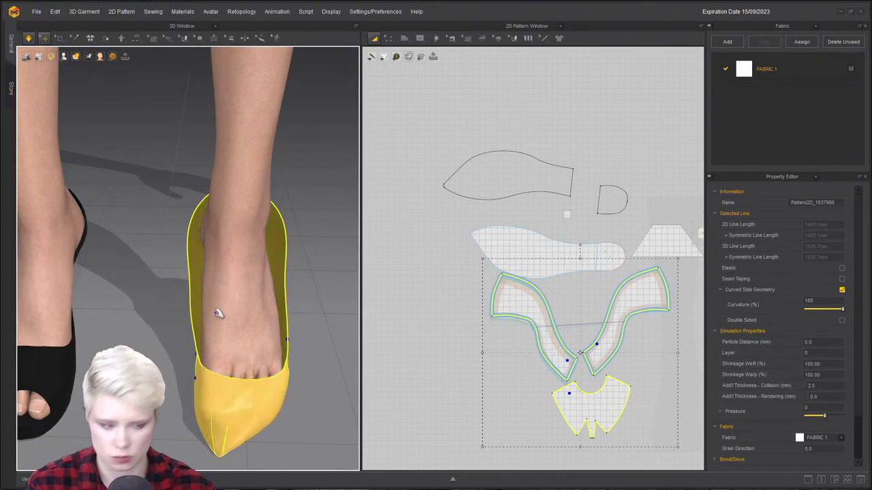
Simulate the shoe while pulling the side piece into place around the heel, and check the toe seam from the side.
left_click(315, 284)
right_click_drag(292, 286, 241, 294)
key("space")
left_click_drag(241, 308, 195, 256)
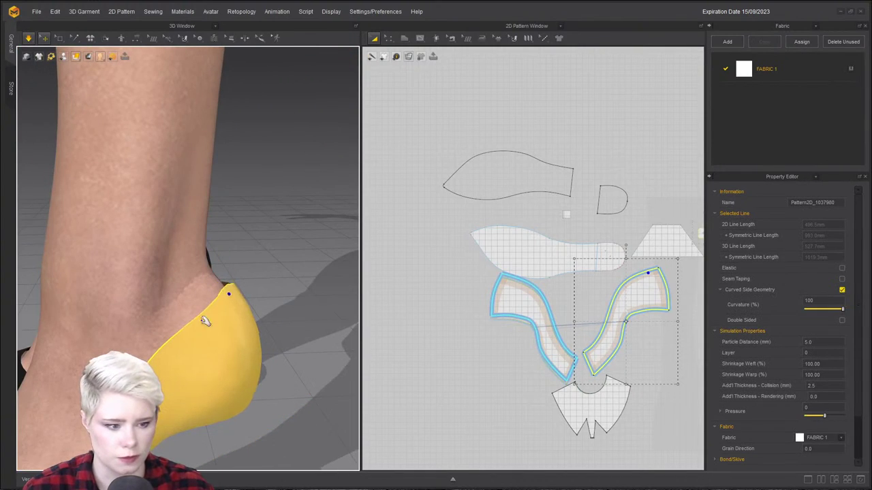
right_click_drag(179, 333, 234, 235)
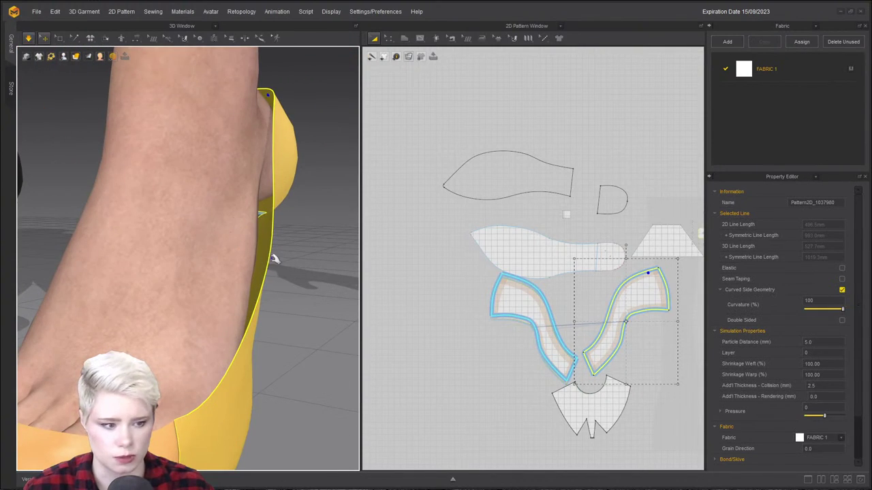
left_click_drag(167, 170, 138, 167)
key("space")
right_click_drag(265, 256, 103, 240)
key("space")
left_click(103, 245)
scroll(211, 246, "down", 3)
right_click_drag(219, 234, 236, 203)
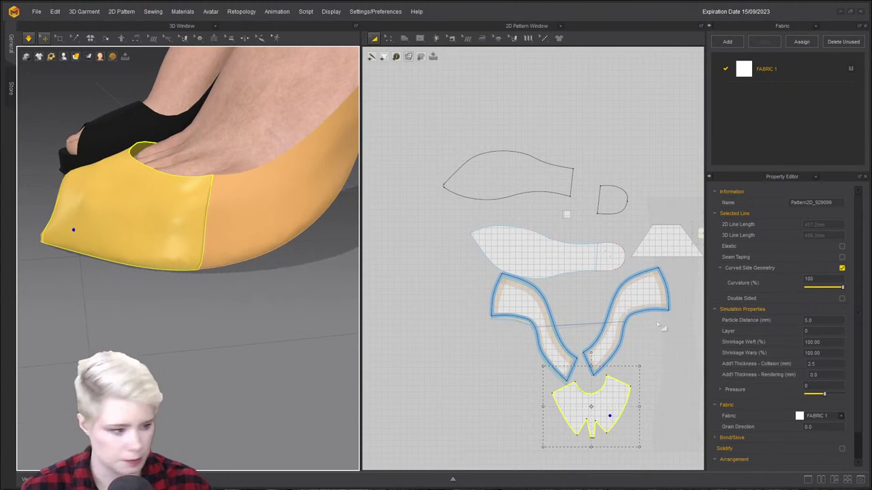
Rotate and move the right side piece in the 2D layout so its short end faces the toe piece's slanted right edge.
left_click(622, 314)
left_click_drag(626, 246, 553, 256)
scroll(547, 261, "down", 1)
scroll(547, 260, "up", 2)
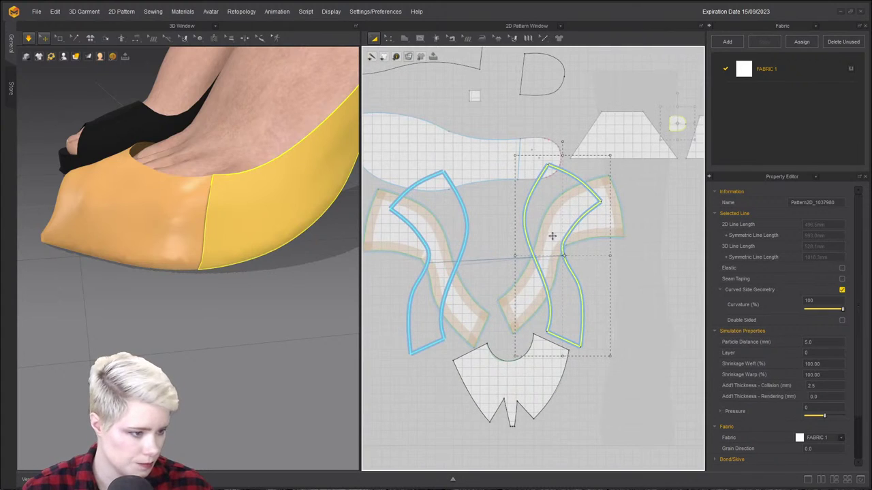
mouse_move(562, 142)
left_mouse_down()
mouse_move(538, 142)
mouse_move(545, 146)
left_mouse_up()
left_click_drag(555, 291, 531, 290)
Fine-tune the right side piece's rotation and position until its short end lies along the toe piece's slanted right edge.
scroll(518, 228, "up", 3)
scroll(516, 218, "down", 4)
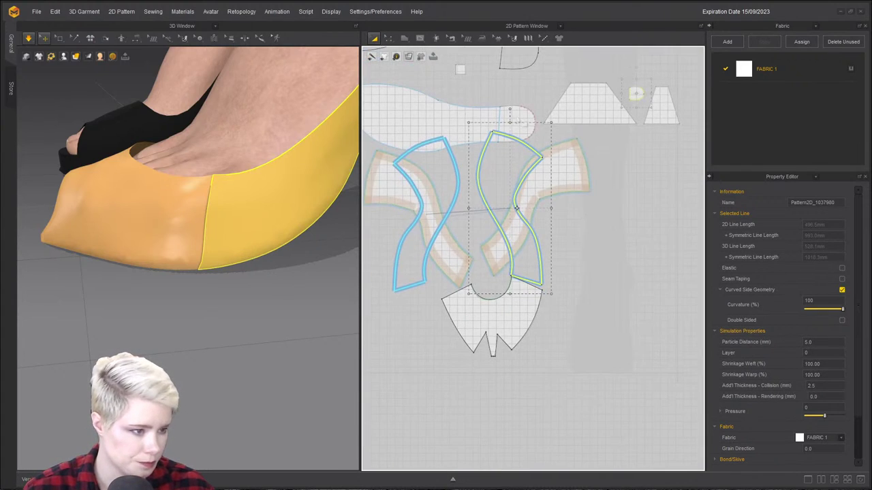
left_click_drag(512, 107, 525, 111)
mouse_move(519, 260)
left_mouse_down()
mouse_move(532, 262)
mouse_move(522, 255)
mouse_move(521, 275)
left_mouse_up()
scroll(524, 273, "up", 6)
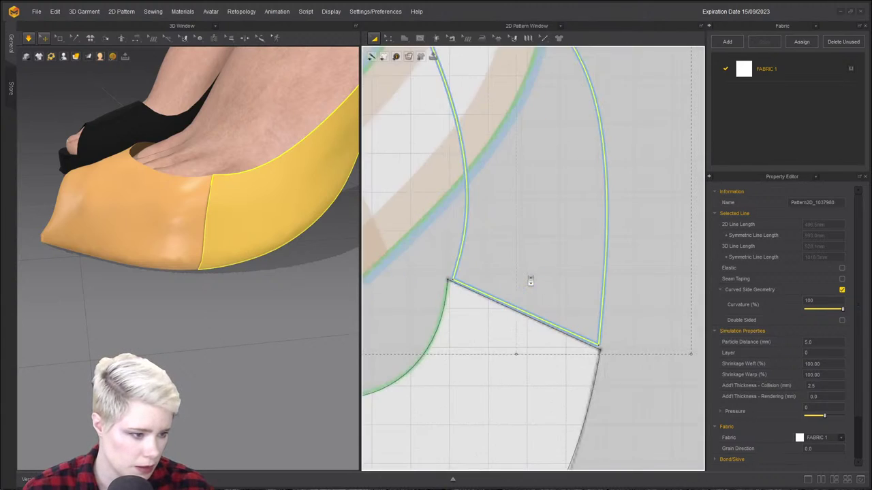
middle_click_drag(527, 271, 533, 262)
mouse_move(547, 277)
left_mouse_down()
mouse_move(551, 289)
mouse_move(554, 280)
left_mouse_up()
scroll(558, 282, "down", 5)
scroll(195, 226, "up", 3)
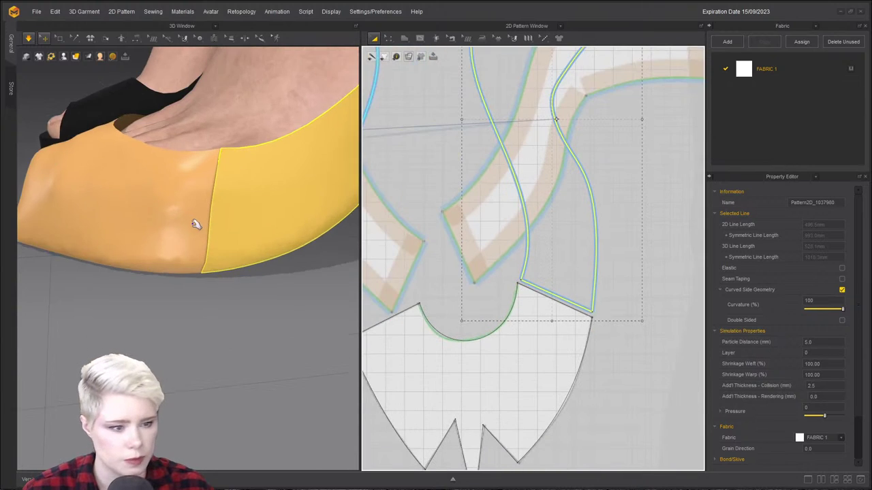
scroll(199, 251, "up", 1)
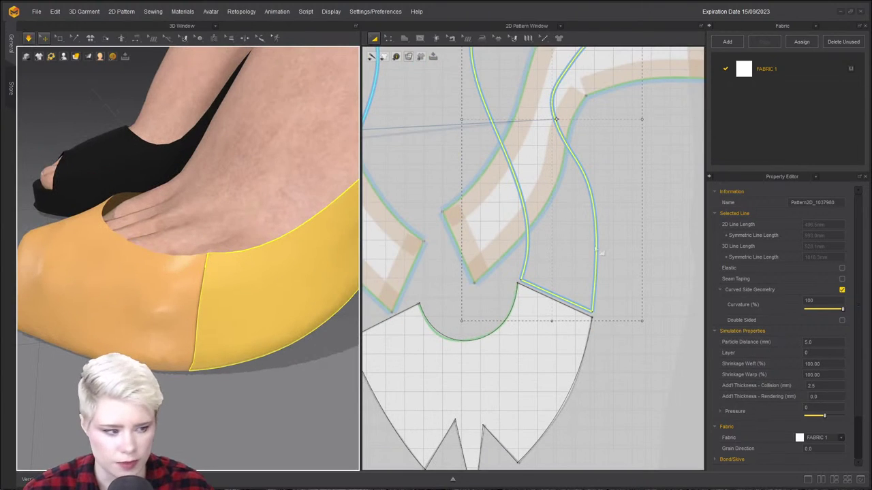
Rotate the right side piece using the toe piece's slanted edge as the rotation line and place it flush against that edge.
right_click(543, 245)
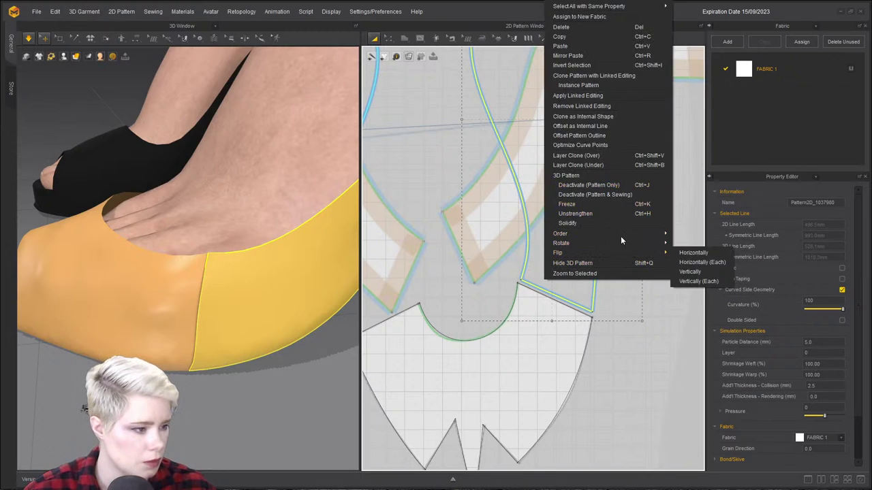
mouse_move(619, 240)
left_click(700, 309)
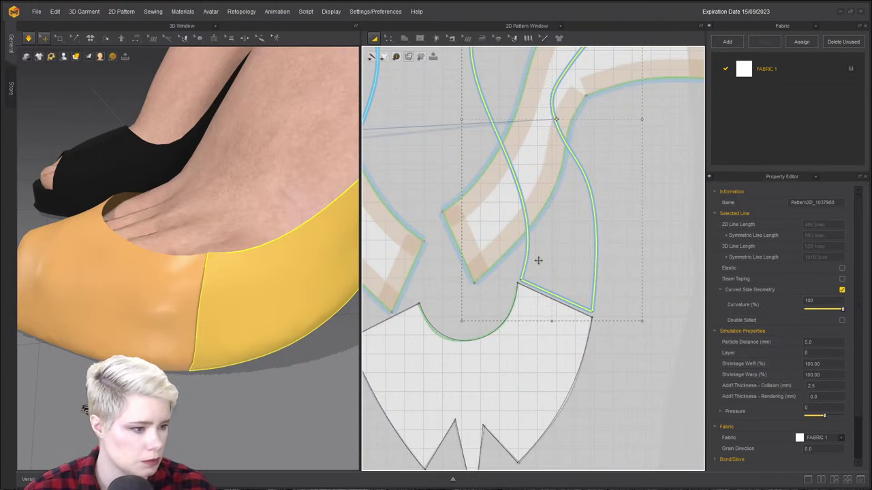
right_click(568, 253)
mouse_move(656, 243)
left_click(728, 275)
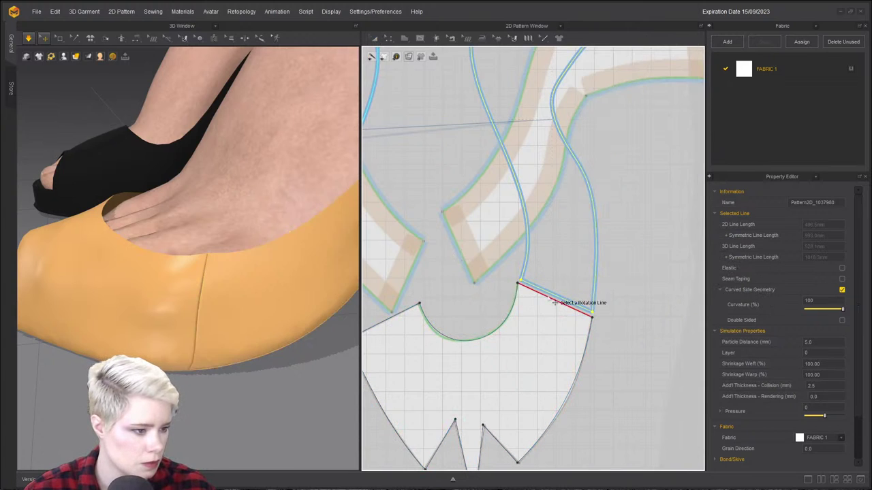
scroll(562, 262, "up", 3)
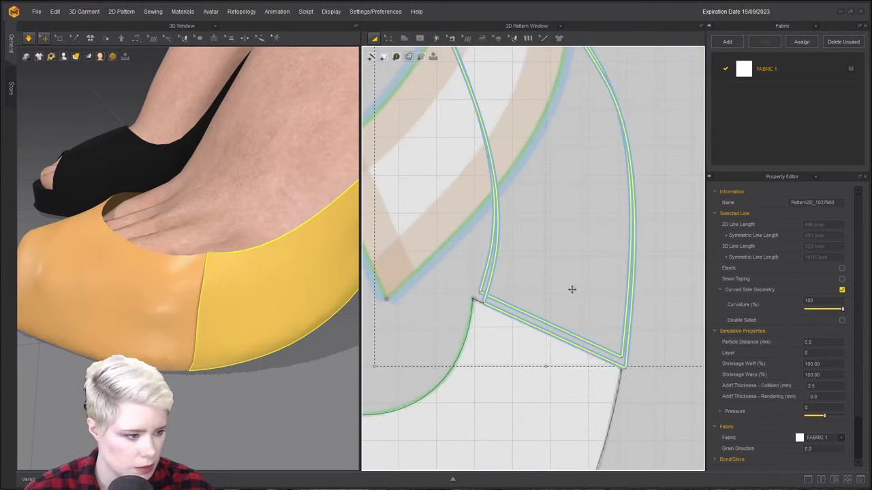
middle_click_drag(455, 279, 486, 247)
Move the toe piece's upper right corner onto the side piece's corner and adjust the throat curve's handles to keep it smooth.
key("z")
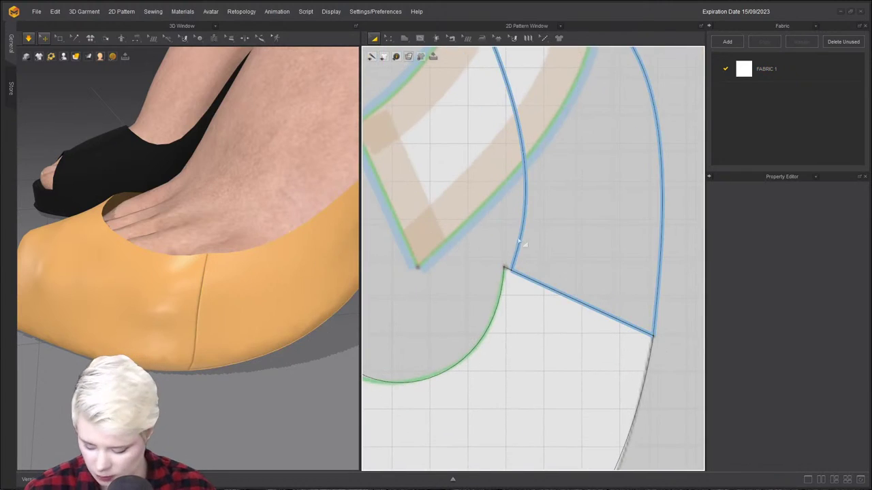
scroll(516, 240, "up", 5)
middle_click_drag(538, 268, 542, 224)
left_click_drag(480, 306, 507, 318)
scroll(521, 426, "down", 4)
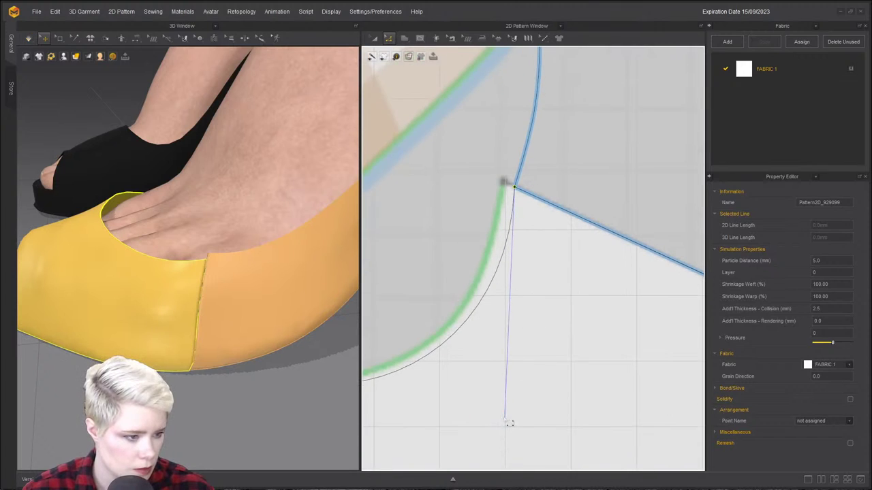
left_click_drag(504, 416, 464, 398)
left_click(519, 199)
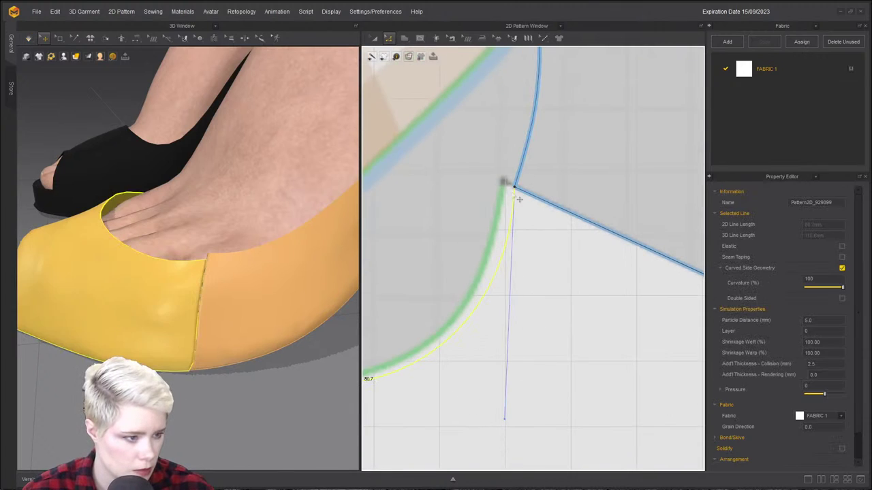
left_click_drag(504, 420, 491, 402)
scroll(441, 365, "down", 6)
middle_click_drag(444, 366, 564, 341)
scroll(479, 351, "up", 4)
Set the side pieces' additional rendering thickness to 3 mm and display the garment surface with thickness in 3D.
right_click_drag(321, 321, 186, 250)
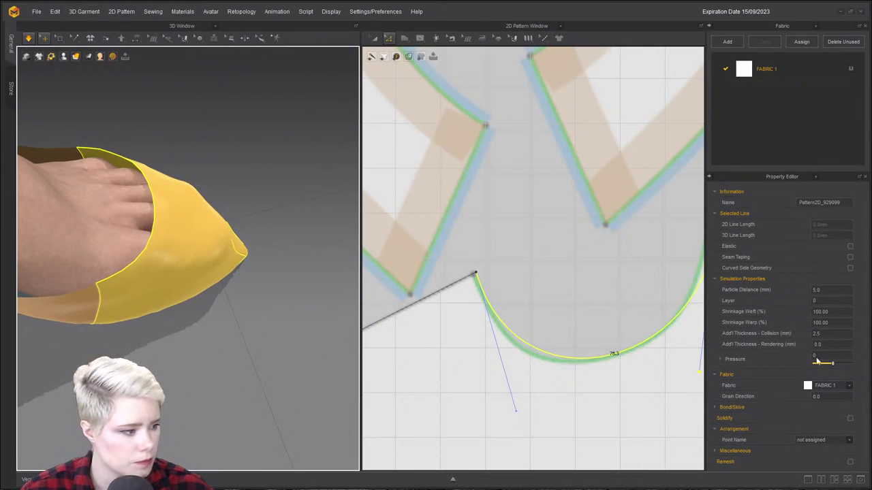
left_click(87, 313)
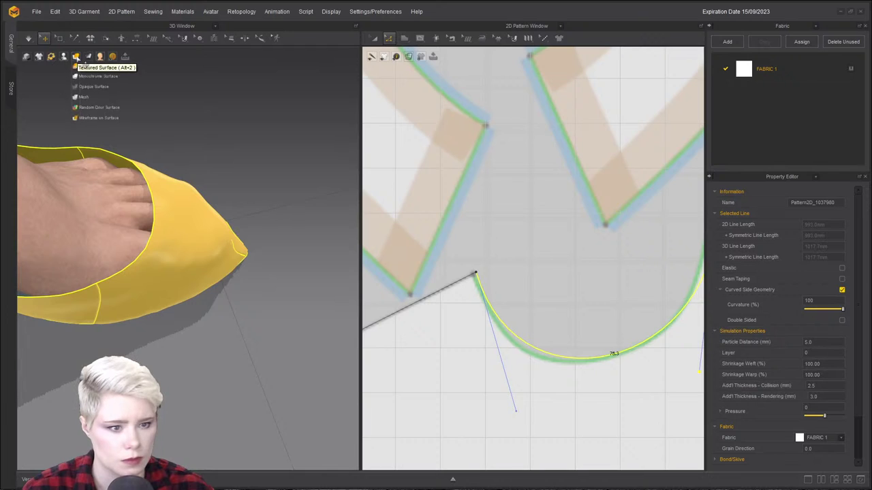
left_click(77, 67)
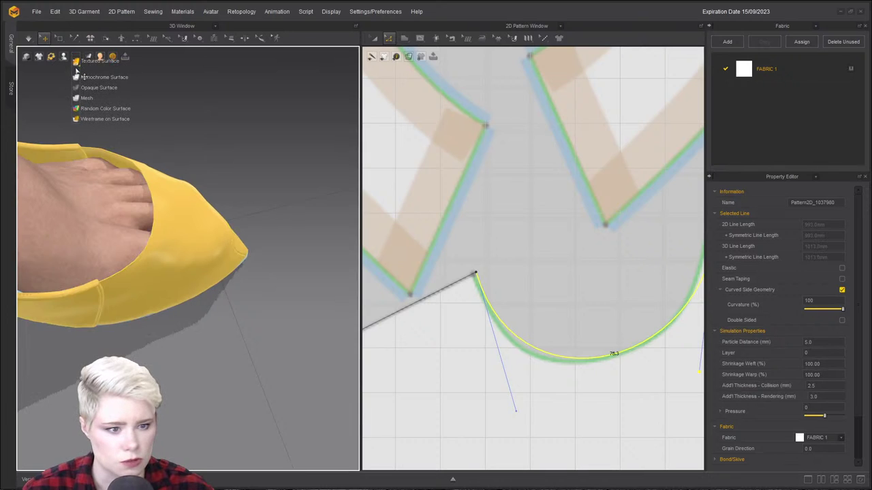
right_click_drag(287, 257, 71, 228)
left_click(150, 231)
left_click(332, 318)
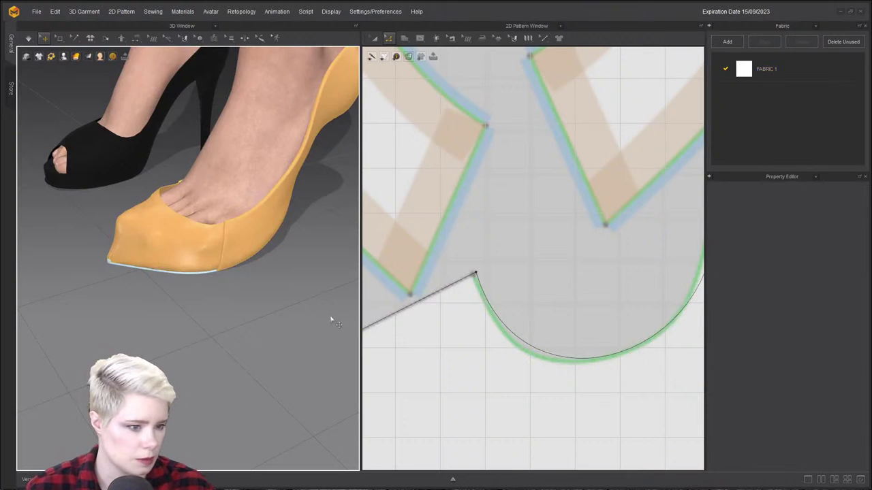
Set the toe piece's additional rendering thickness to 3 mm.
right_click_drag(331, 317, 255, 295)
scroll(569, 270, "down", 5)
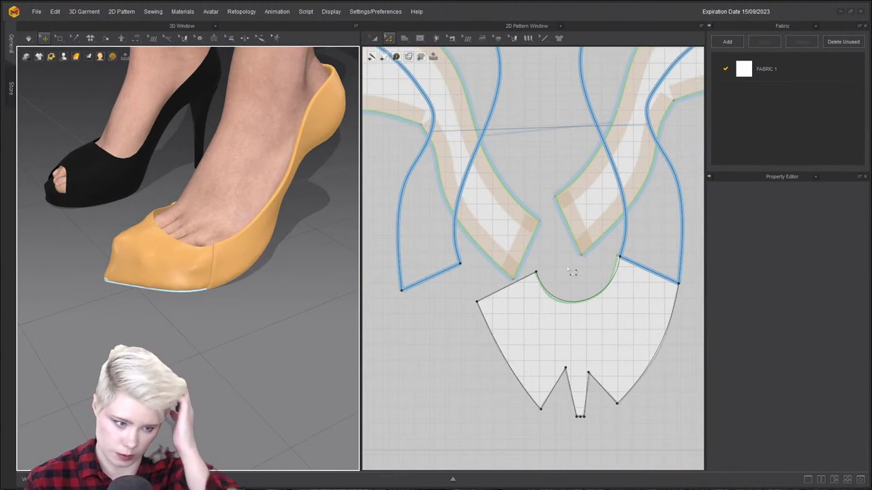
scroll(312, 129, "up", 2)
scroll(253, 222, "up", 2)
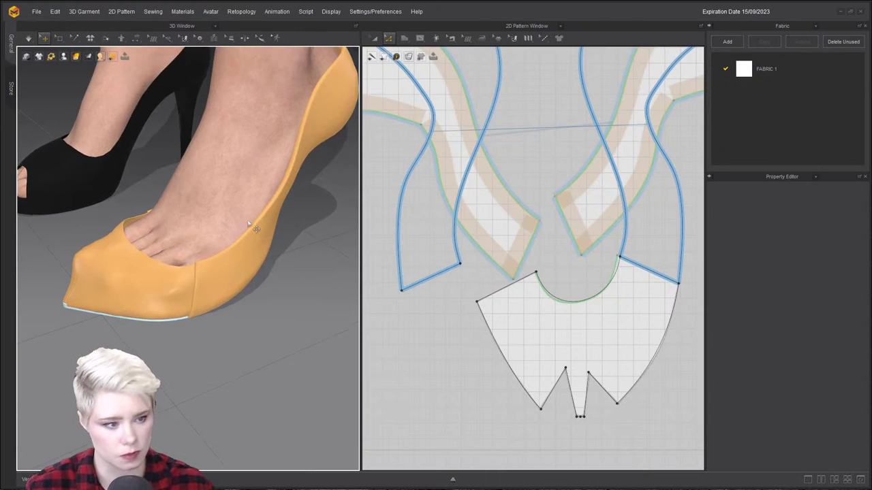
right_click_drag(252, 221, 247, 263)
left_click(247, 262)
left_click(139, 285)
right_click_drag(113, 252, 137, 285)
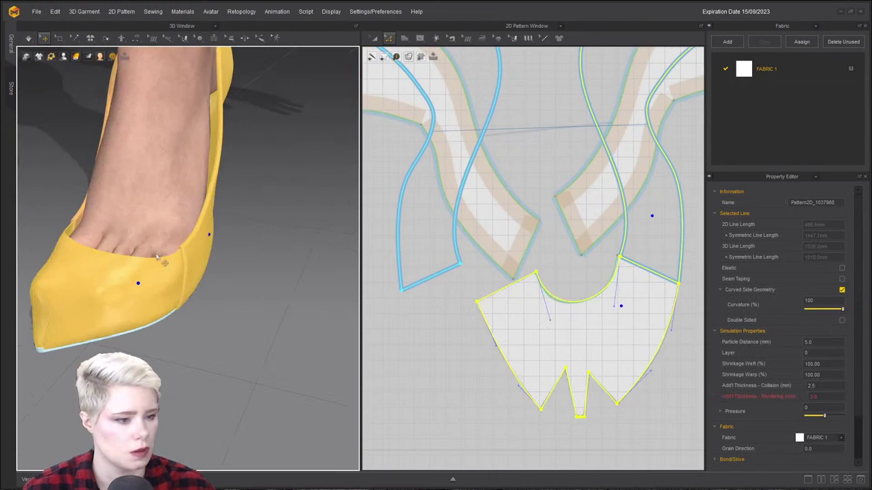
left_click(294, 271)
left_click(77, 288)
left_click(825, 375)
type("3")
key("Return")
Select only the toe piece, set its pressure to 5, and resume the simulation.
left_click(289, 303)
left_click(129, 284)
left_click(196, 251, "shift")
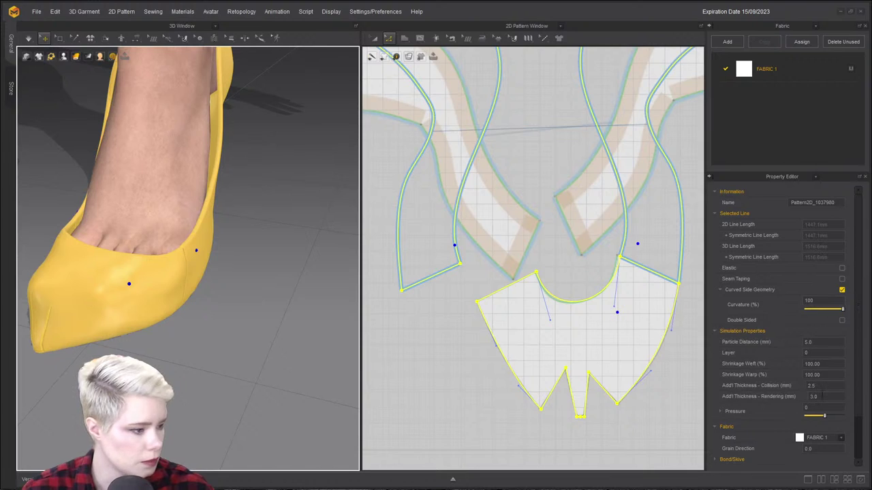
left_click_drag(835, 410, 750, 411)
left_click(247, 342)
left_click(121, 278)
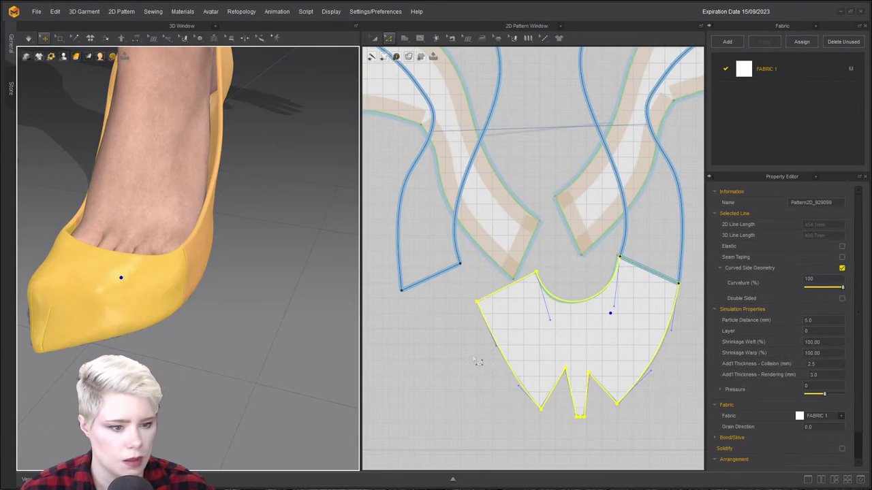
left_click(828, 385)
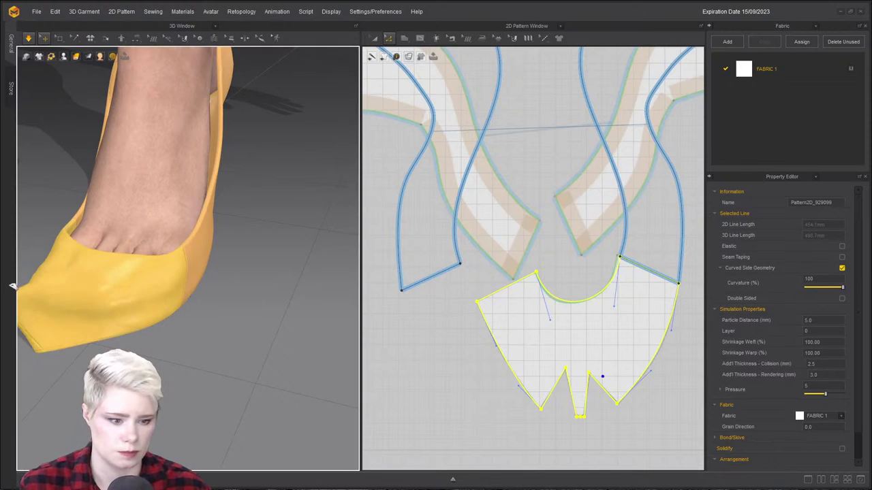
Pull the toe piece's tip forward and upward during the simulation to smooth out its shape.
right_click_drag(116, 311, 96, 284)
scroll(96, 284, "up", 1)
left_click_drag(42, 315, 6, 275)
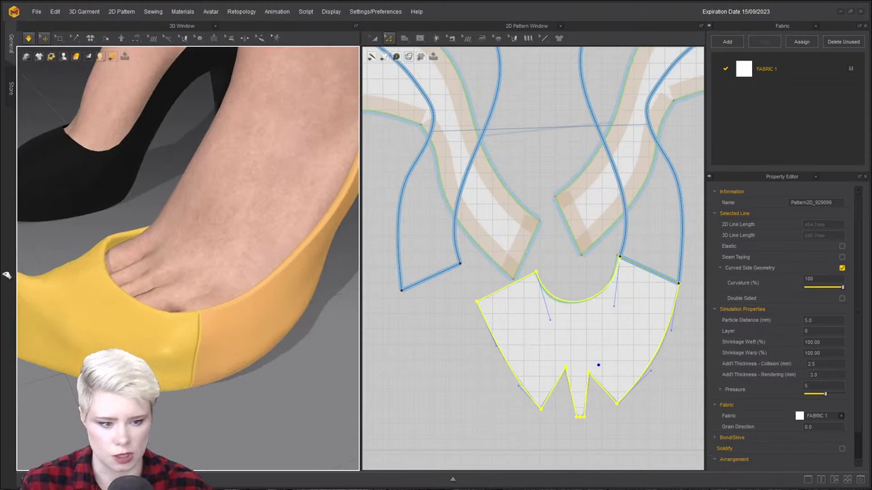
left_click_drag(67, 282, 11, 230)
left_click_drag(98, 247, 129, 145)
Set the avatar mesh's skin offset to 5 mm and reselect the toe piece.
right_click_drag(117, 258, 236, 221)
left_click(280, 200)
right_click_drag(279, 200, 191, 233)
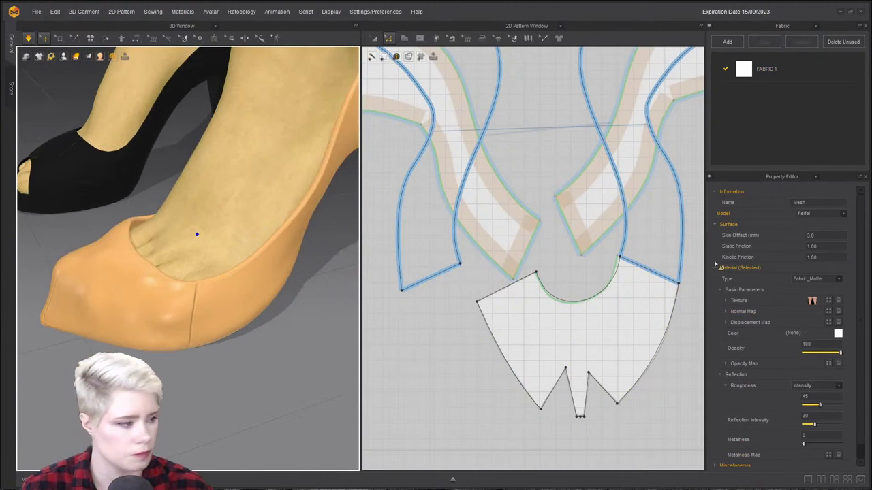
left_click(831, 235)
type("5")
key("Return")
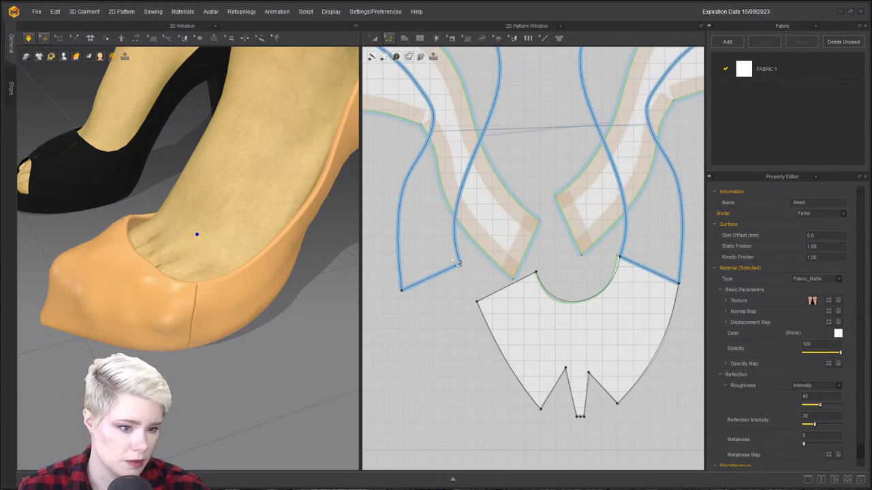
left_click(53, 305)
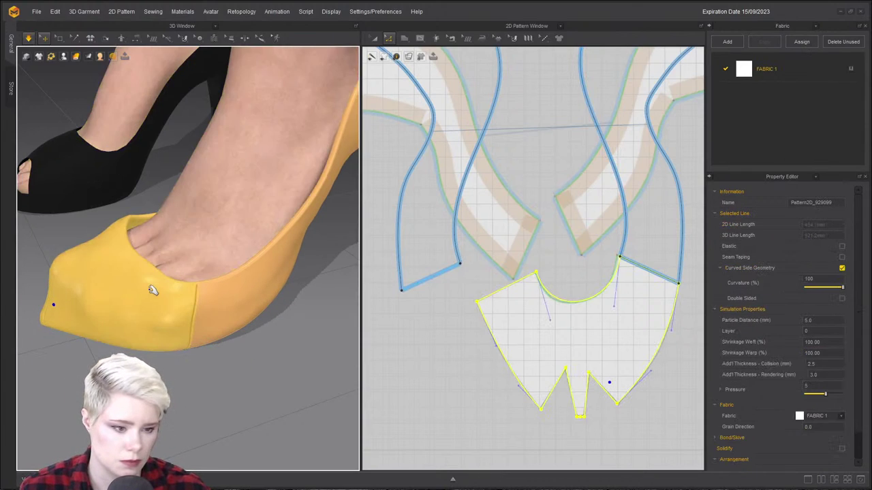
Select the avatar mesh again and enter a new skin offset for it.
left_click(190, 251)
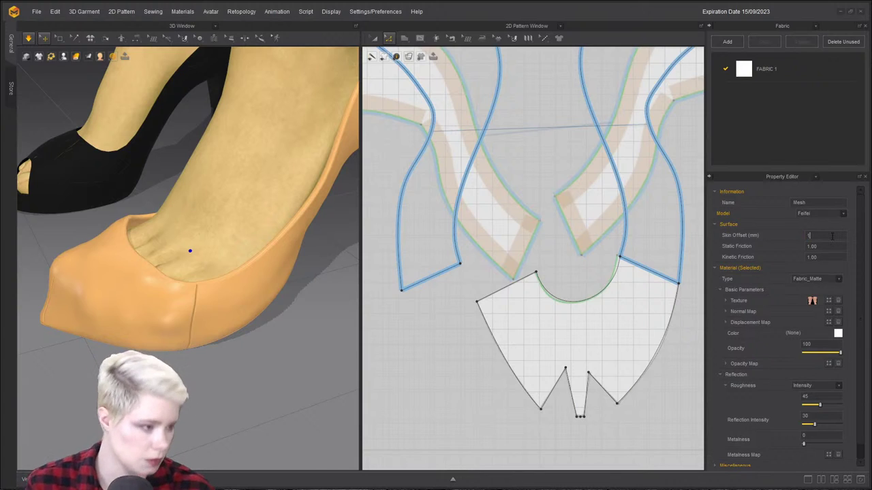
key("Return")
key("q")
Rerun the simulation and raise the toe piece's pressure to 51 to inflate the toe.
left_click(103, 244)
right_click_drag(67, 310, 235, 274)
key("space")
right_click_drag(158, 291, 176, 231)
key("space")
left_click_drag(825, 388, 837, 388)
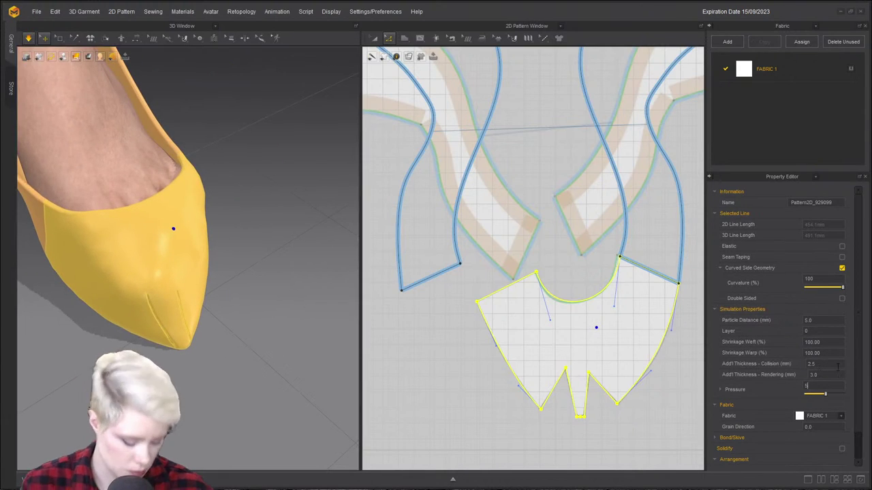
right_click_drag(227, 259, 118, 269)
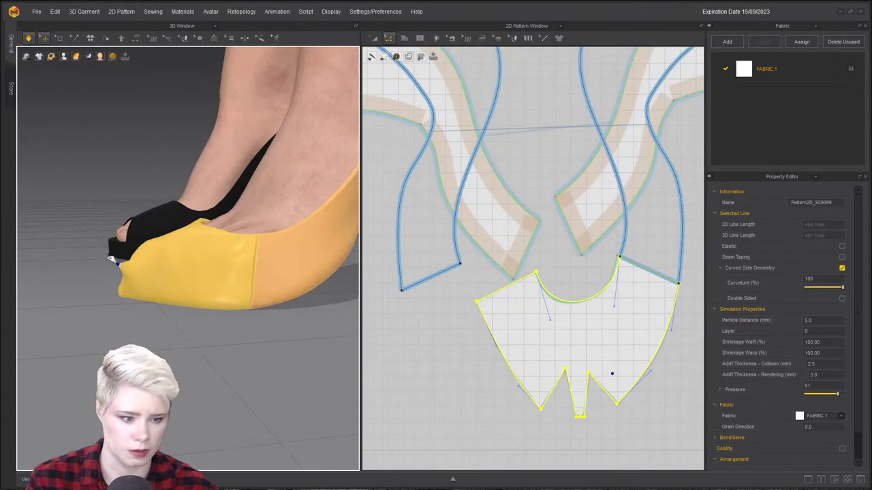
Curve the outer edge of the left notch at the toe piece's tip slightly outward into the notch.
scroll(517, 429, "up", 3)
scroll(532, 414, "up", 2)
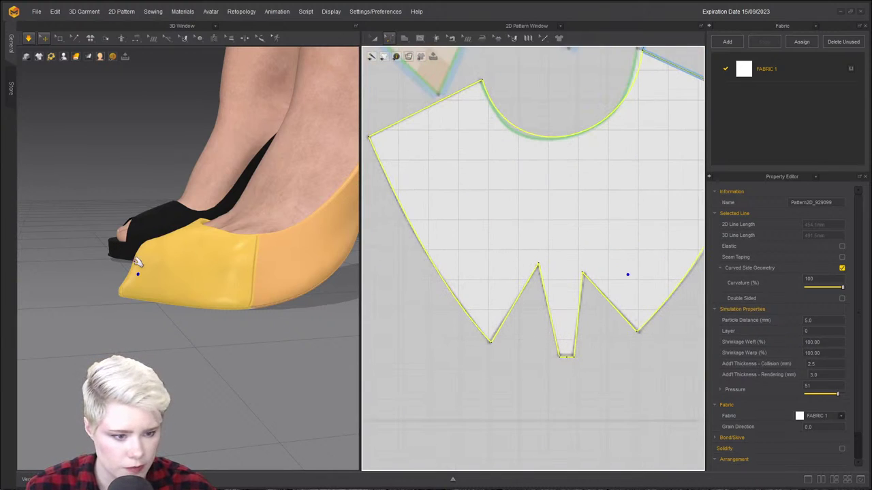
right_click_drag(129, 288, 109, 280)
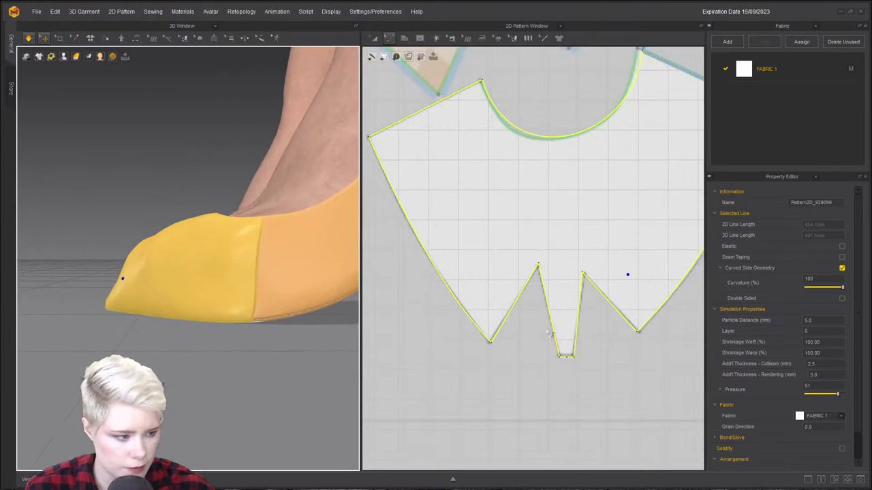
left_click(516, 310)
left_click_drag(517, 310, 525, 311)
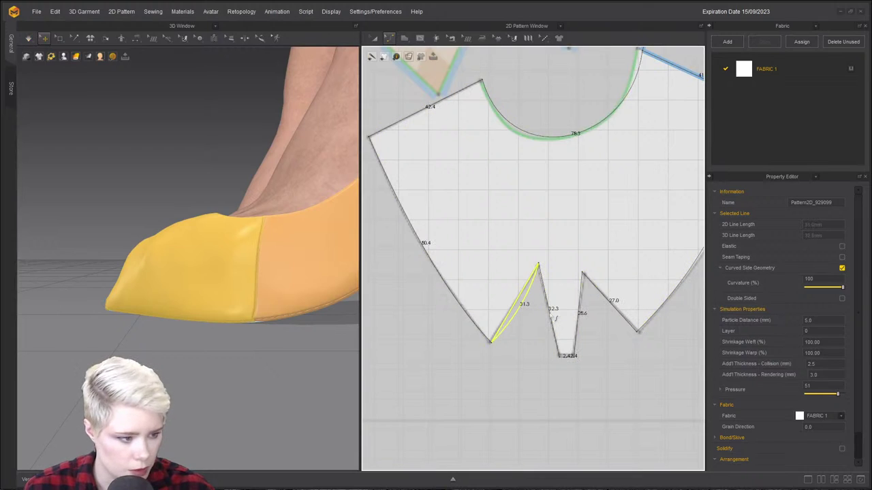
Curve the remaining notch edges at the toe piece's tip slightly outward into the notches.
left_click(551, 317)
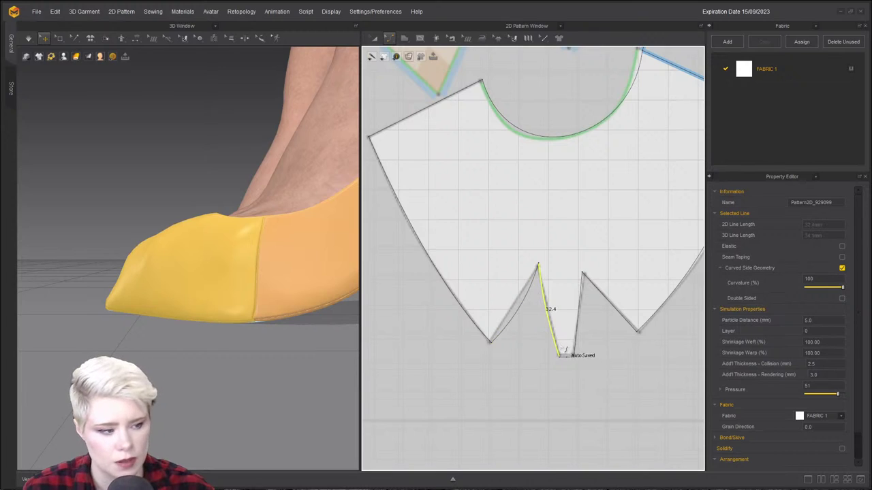
left_click_drag(551, 317, 618, 323)
Run the simulation while tugging the toe piece into shape over the foot, and deselect it.
key("space")
mouse_move(128, 269)
right_mouse_down()
mouse_move(161, 299)
mouse_move(114, 281)
right_mouse_up()
left_click_drag(140, 241, 100, 181)
right_click_drag(189, 194, 202, 203)
left_click_drag(201, 202, 267, 120)
right_click_drag(266, 120, 210, 169)
left_click_drag(231, 124, 269, 27)
key("space")
right_click_drag(184, 221, 165, 179)
right_click_drag(196, 234, 210, 197)
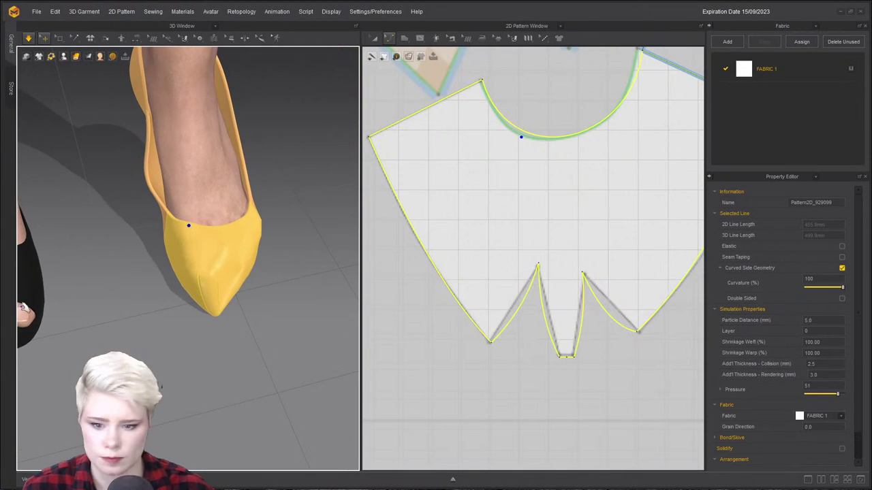
right_click_drag(223, 272, 126, 237)
left_click(145, 335)
Make the long inner edge of the mirrored side pieces elastic with a ratio of 90.
right_click_drag(145, 336, 243, 346)
scroll(120, 344, "up", 3)
scroll(119, 345, "down", 2)
scroll(120, 345, "down", 3)
middle_click_drag(263, 326, 234, 332)
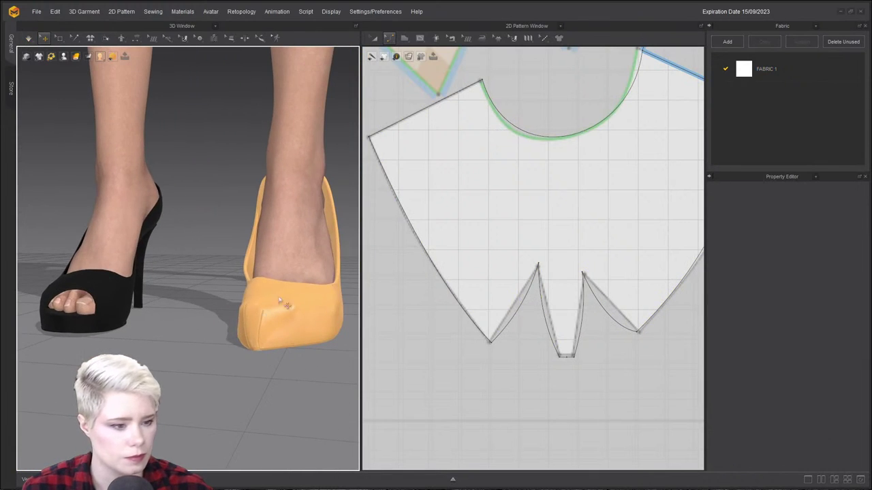
middle_click_drag(286, 297, 240, 333)
scroll(531, 242, "down", 6)
middle_click_drag(578, 169, 550, 229)
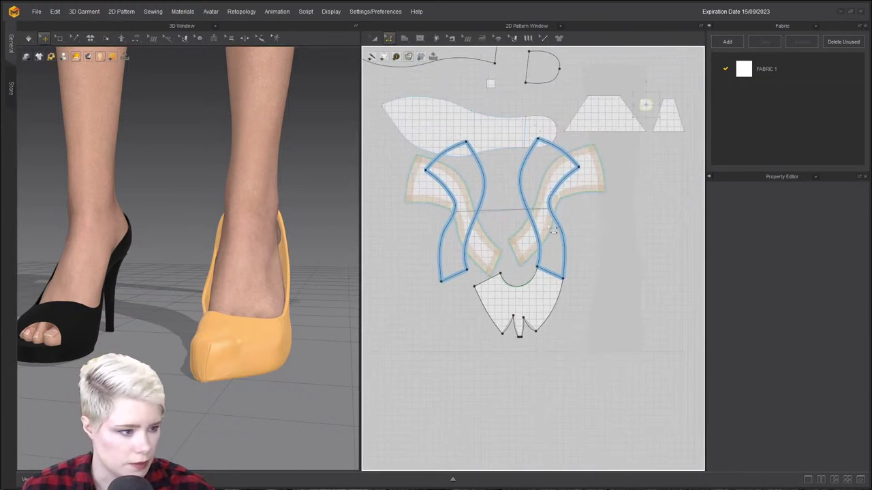
left_click(531, 219)
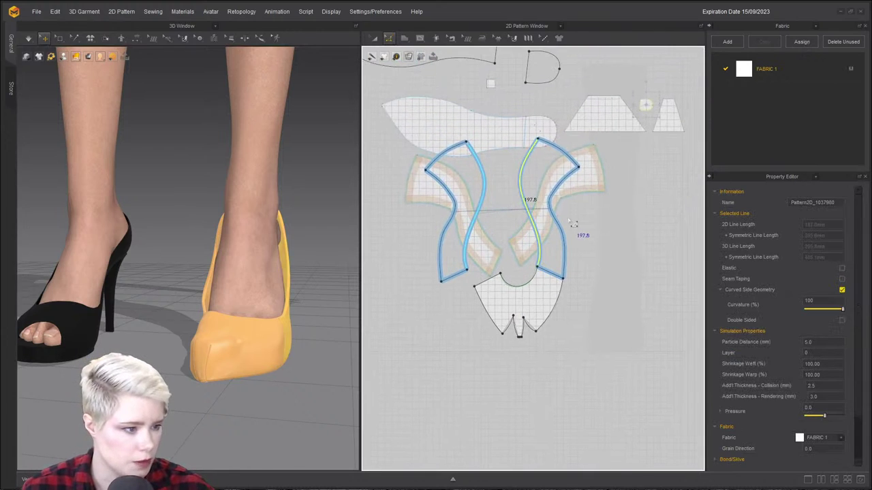
left_click(842, 269)
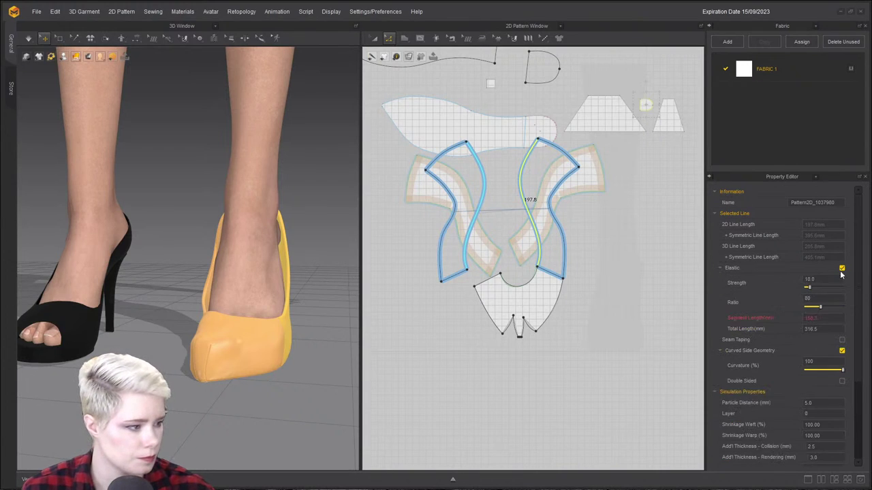
left_click_drag(815, 309, 822, 308)
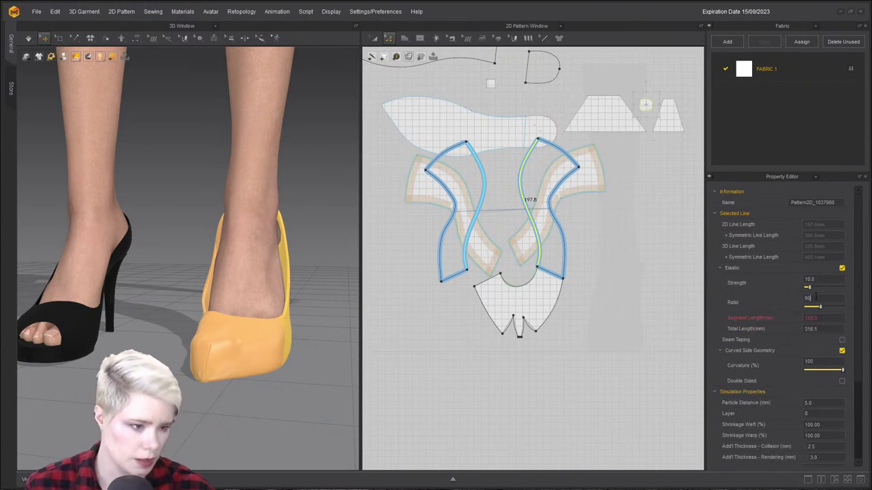
Simulate the elastic edge while pulling the side piece upward at the back of the heel.
mouse_move(258, 275)
right_mouse_down()
mouse_move(303, 257)
mouse_move(255, 279)
mouse_move(266, 270)
right_mouse_up()
left_click_drag(271, 242, 265, 196)
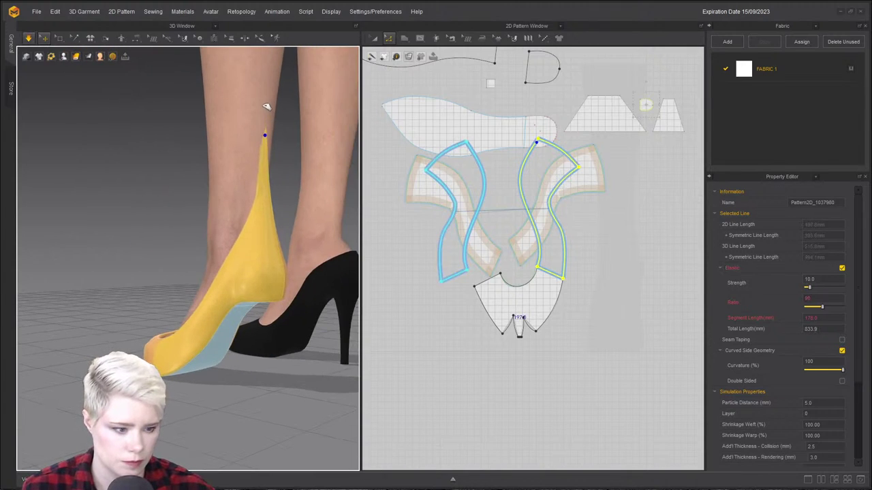
scroll(255, 305, "up", 3)
right_click_drag(256, 305, 251, 301)
left_click(312, 350)
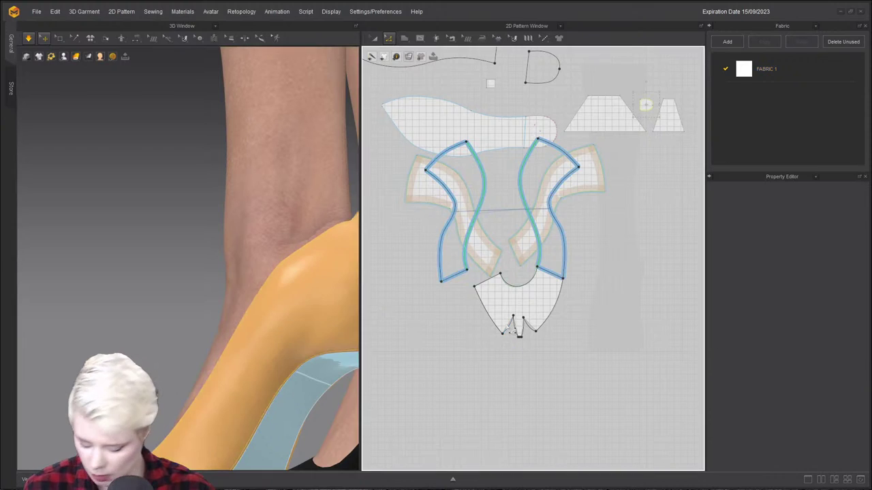
key("space")
Select both sole pieces under the shoe and set their additional rendering thickness to 5 mm.
scroll(221, 337, "down", 2)
right_click_drag(222, 337, 165, 260)
right_click_drag(218, 352, 240, 385)
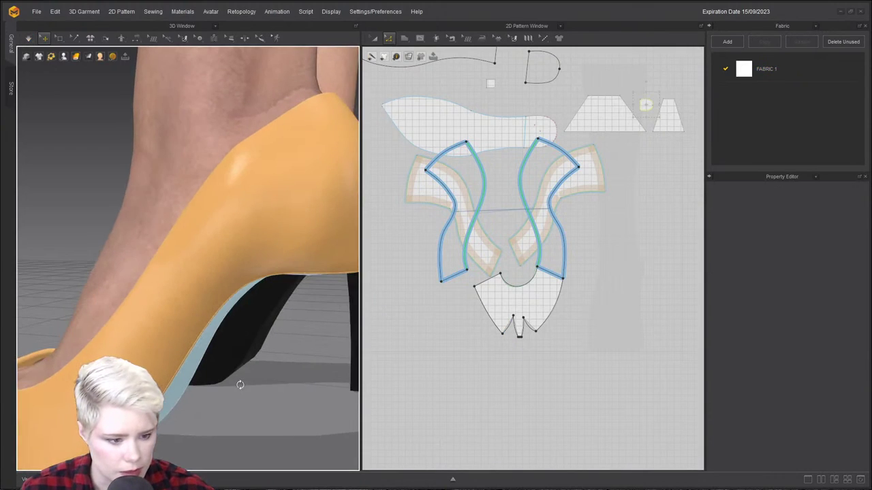
scroll(192, 266, "down", 3)
left_click(77, 255)
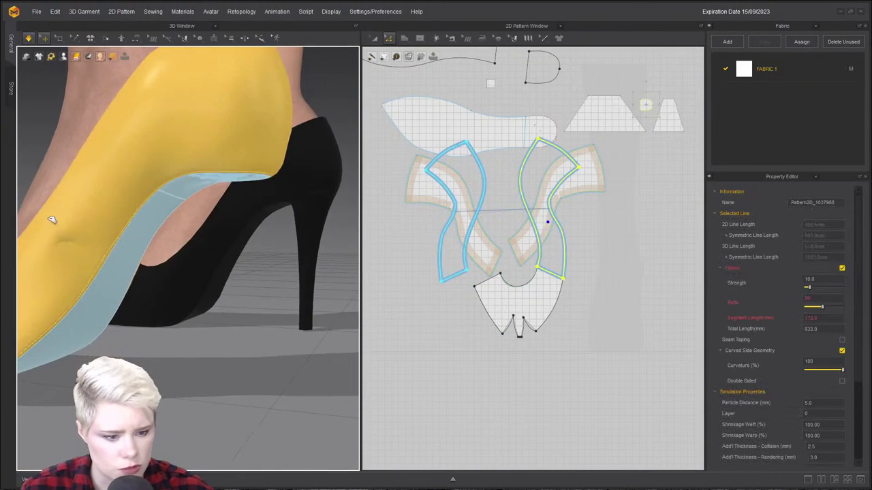
left_click(91, 309)
right_click_drag(158, 249, 168, 233)
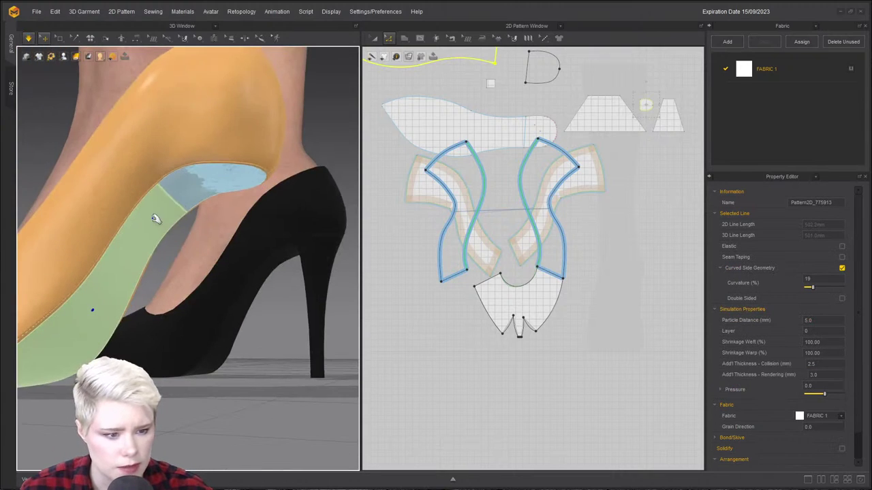
left_click(230, 177)
left_click(165, 205)
left_click(192, 199)
left_click(187, 198)
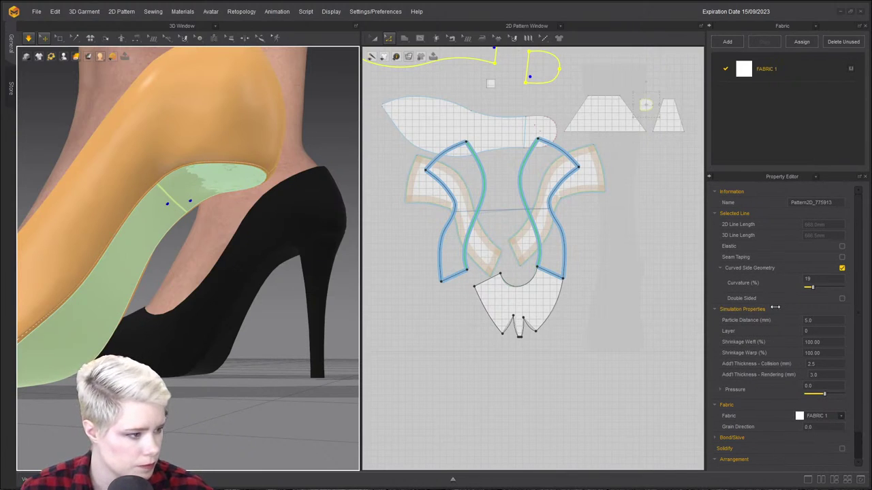
left_click(821, 377)
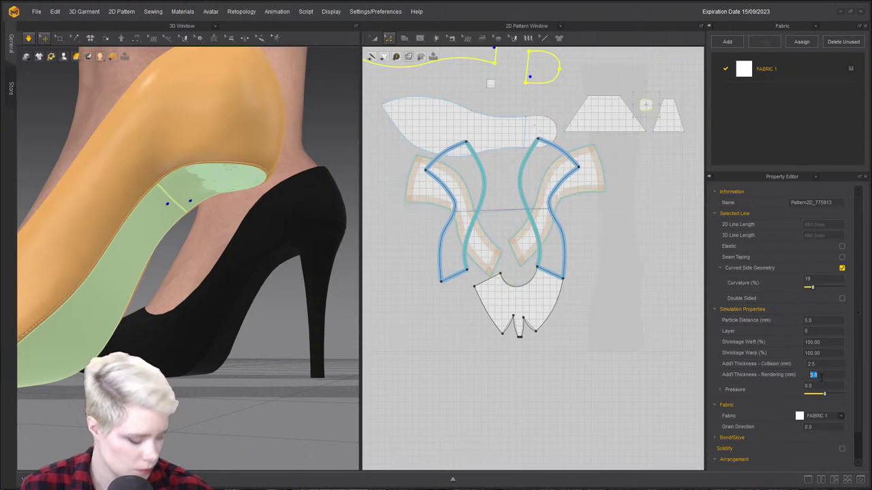
type("5")
key("Return")
Select the toe piece and rerun the simulation while tugging the toe's surface into place.
right_click_drag(225, 260, 324, 233)
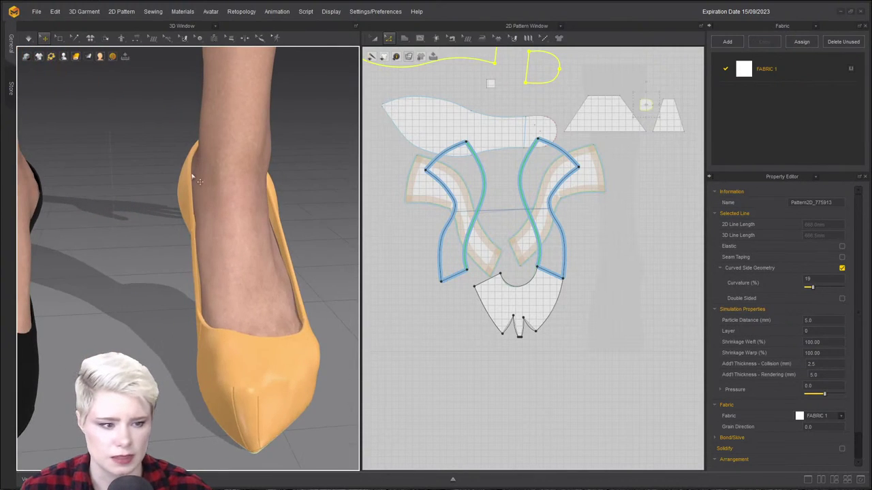
right_click_drag(279, 332, 262, 381)
left_click(259, 383)
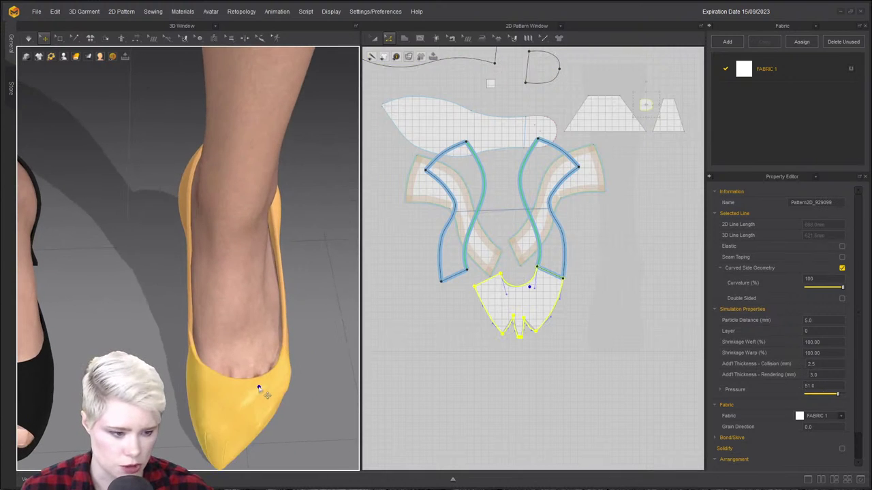
scroll(233, 346, "up", 3)
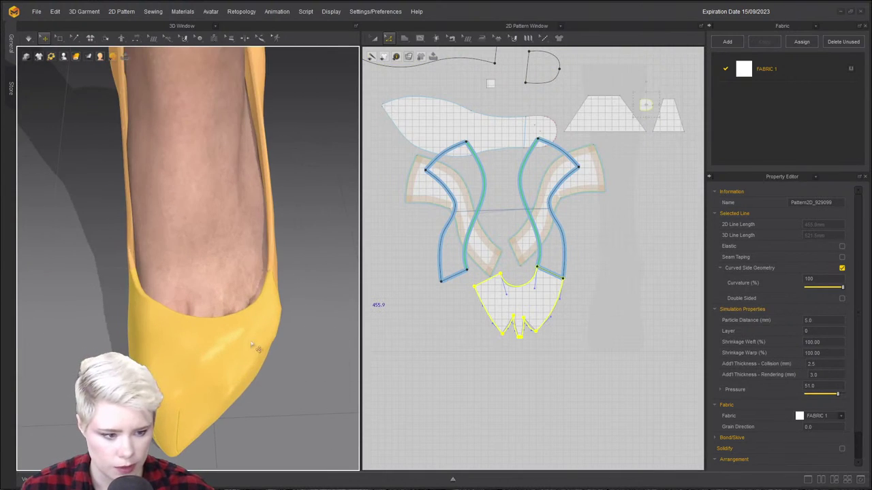
key("space")
left_click_drag(223, 323, 204, 185)
key("space")
right_click_drag(318, 312, 199, 343)
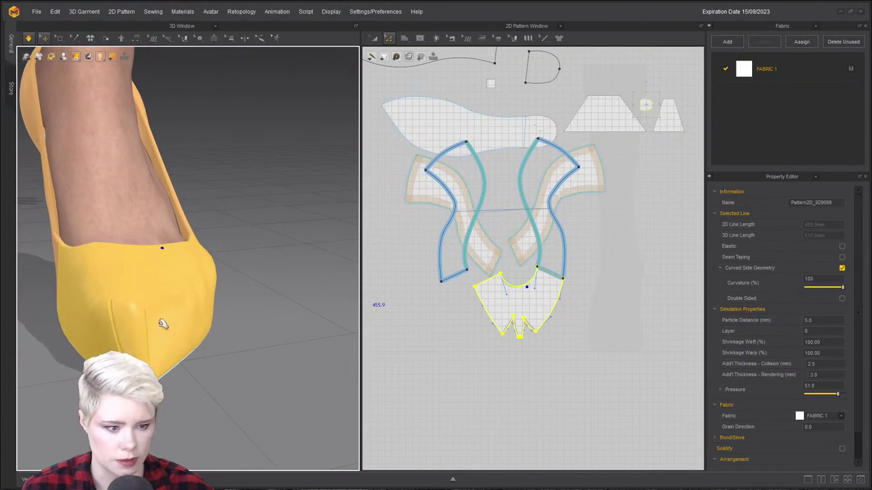
Add both side pieces to the toe selection and deactivate the three patterns together with their sewing.
right_click_drag(162, 250, 97, 197)
left_click(56, 185)
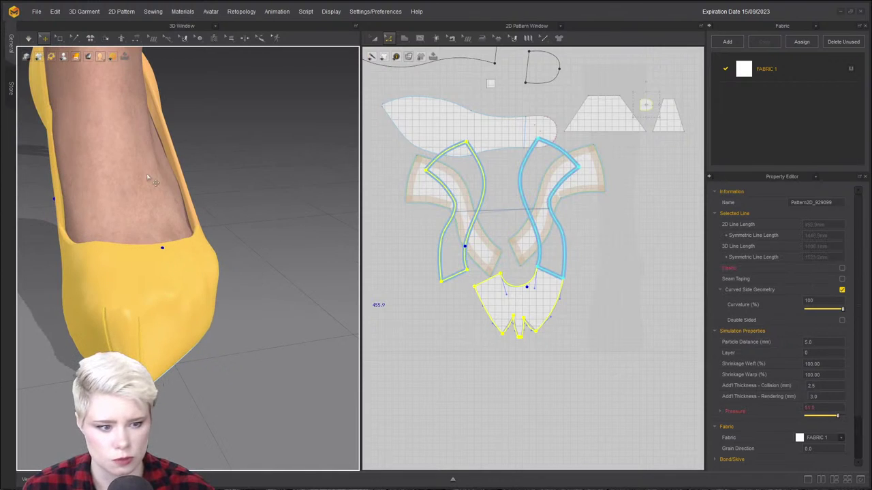
left_click(176, 177)
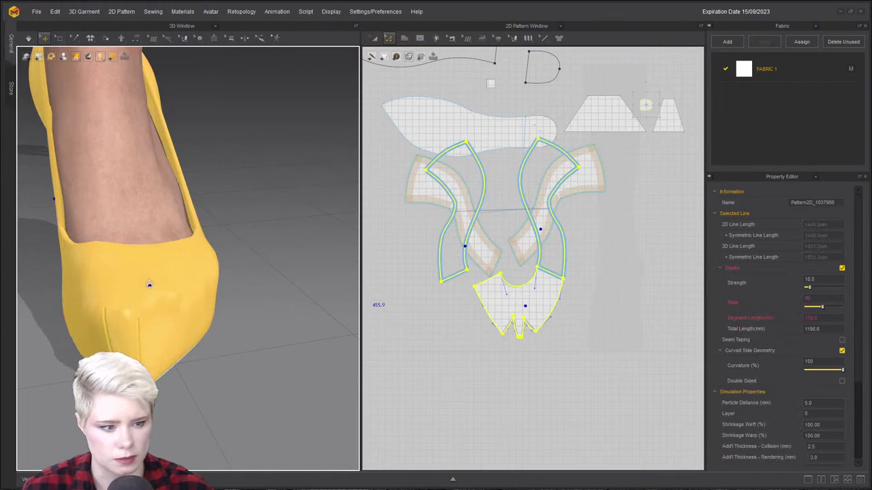
right_click(151, 292)
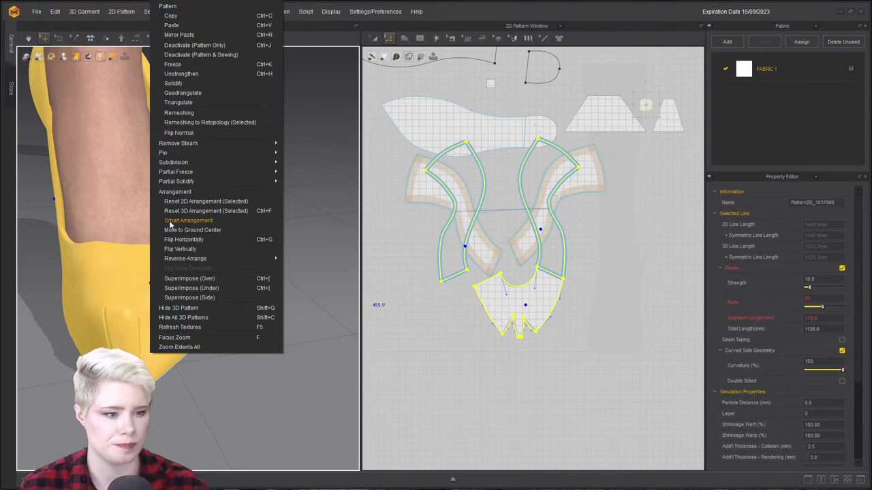
left_click(210, 55)
Activate the front sole piece and examine its thickness from below and from the front.
right_click_drag(248, 366, 145, 274)
left_click(196, 348)
right_click(140, 363)
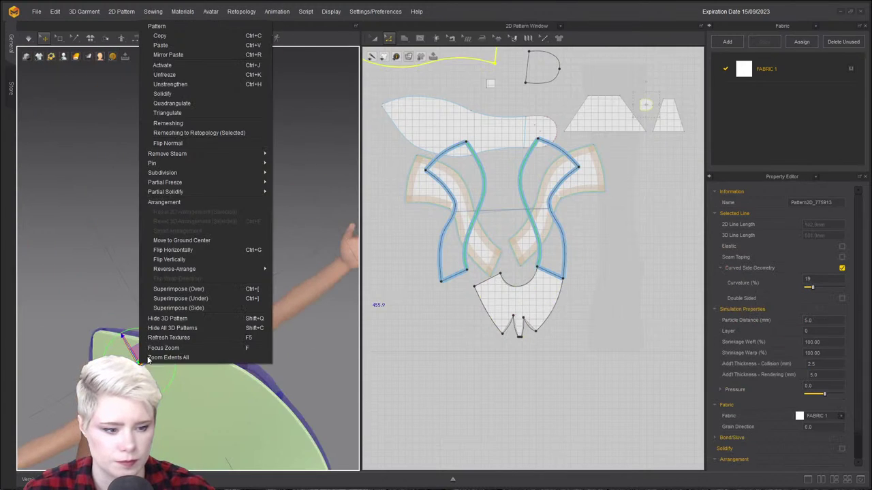
left_click(192, 68)
right_click_drag(249, 273, 196, 333)
scroll(275, 294, "down", 3)
right_click_drag(132, 302, 129, 356)
right_click_drag(113, 266, 193, 166)
scroll(206, 264, "up", 4)
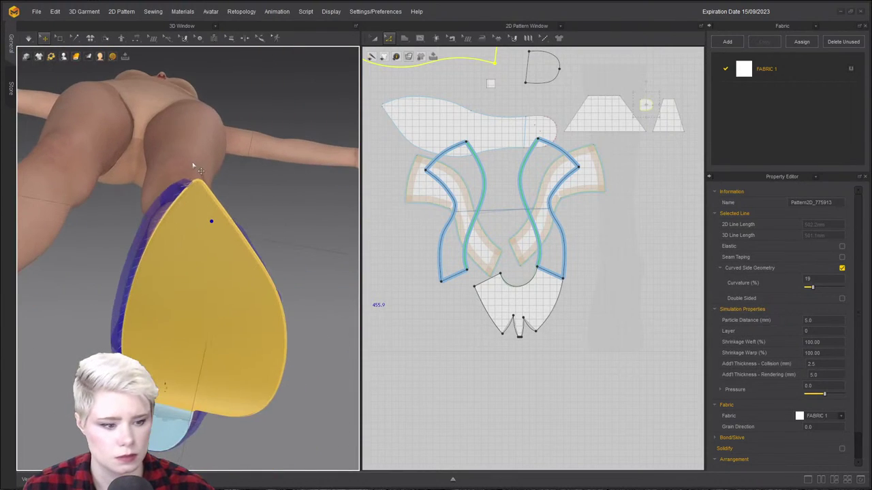
right_click_drag(198, 204, 190, 265)
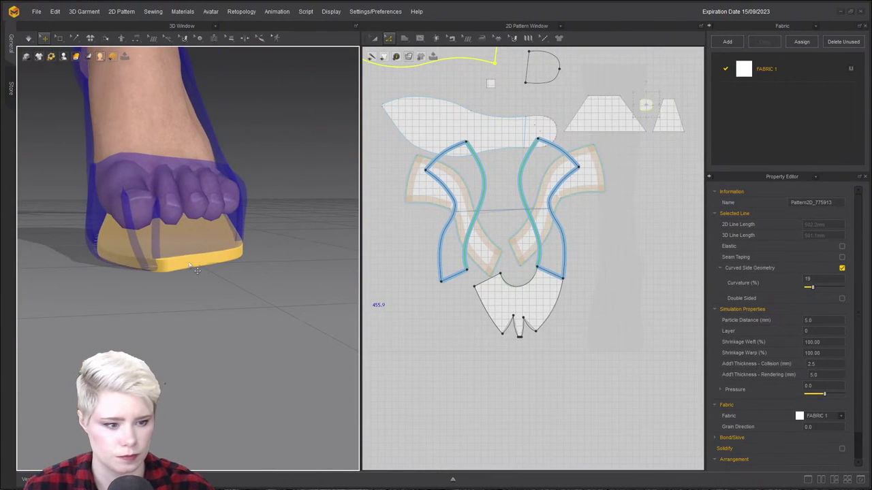
Select the deactivated toe and side pieces together and reactivate them.
left_click(141, 202)
left_click(218, 146, "shift")
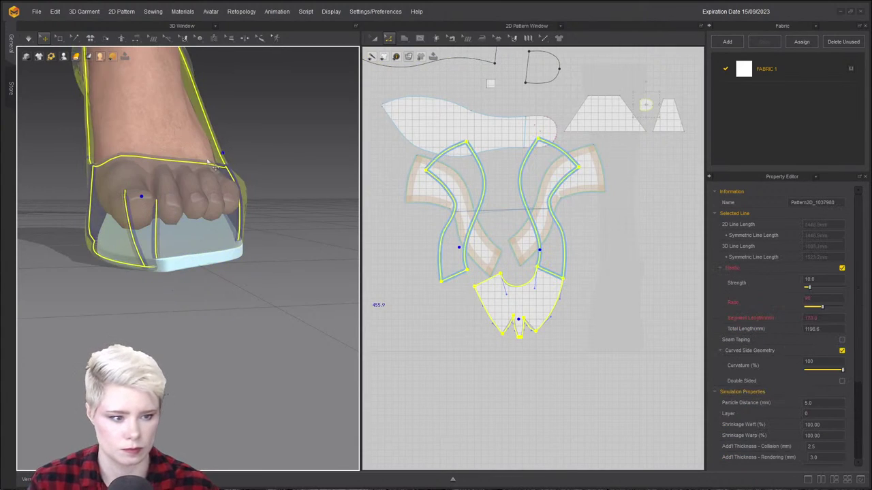
key("ctrl+k")
key("ctrl+h")
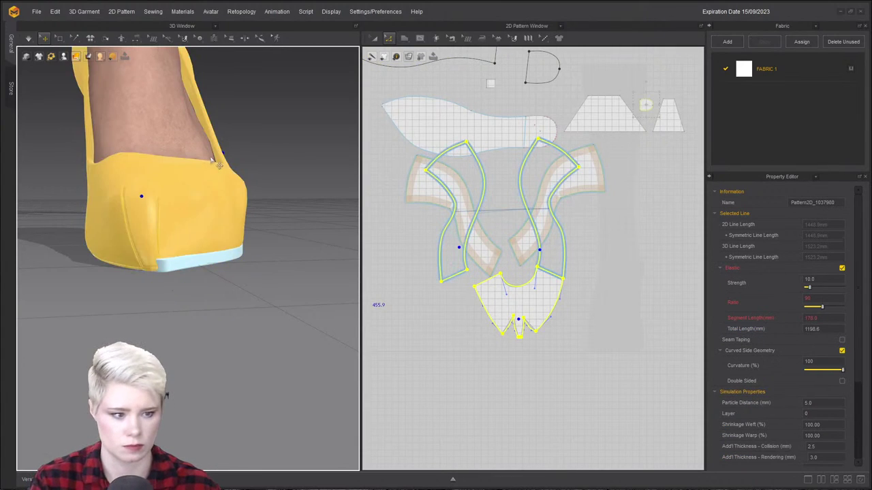
Simulate the reactivated upper while tugging the toe piece from several sides to smooth it over the sole.
key("space")
left_click_drag(158, 190, 203, 53)
right_click_drag(237, 185, 157, 278)
left_click_drag(98, 279, 65, 304)
left_click_drag(170, 281, 242, 216)
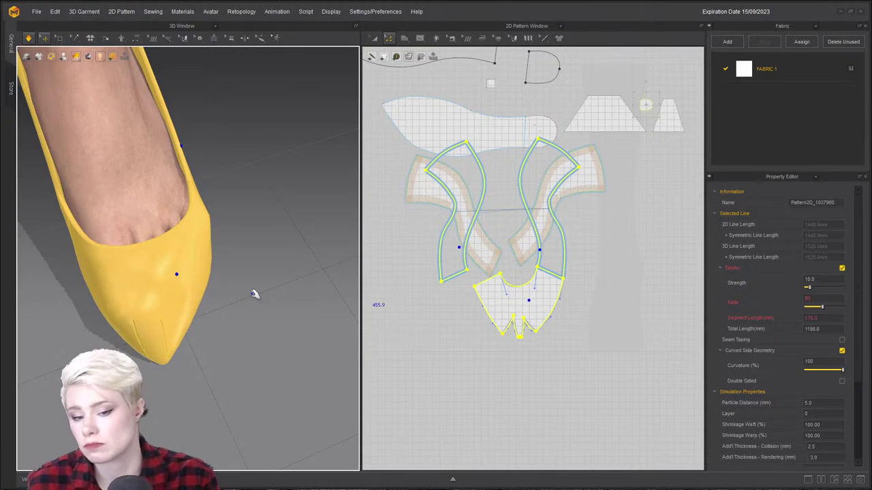
Examine the simulated toe up close, and compare the shoe with the black one from the front and above.
right_click_drag(235, 379, 205, 331)
right_click_drag(198, 396, 164, 327)
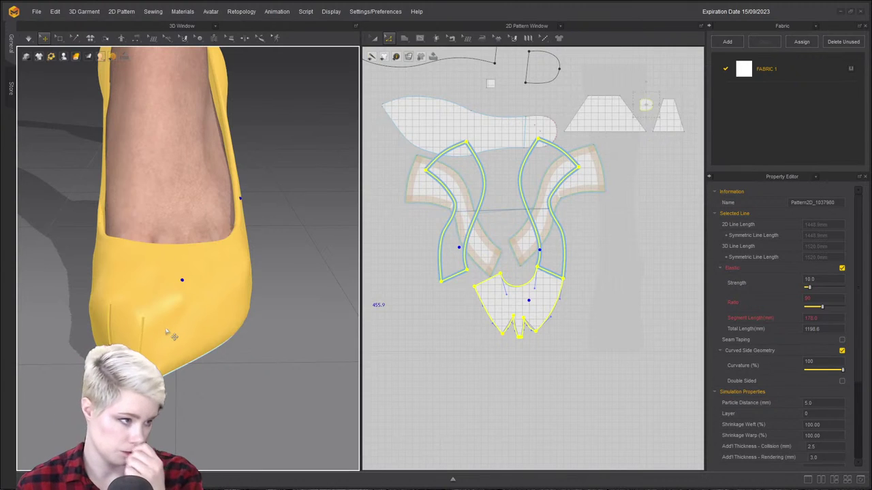
scroll(141, 325, "up", 2)
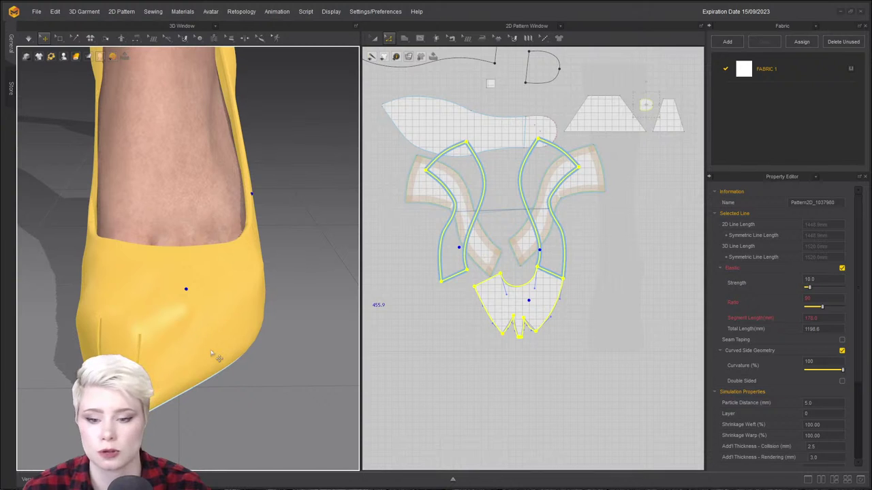
right_click_drag(225, 328, 167, 314)
left_click(230, 252)
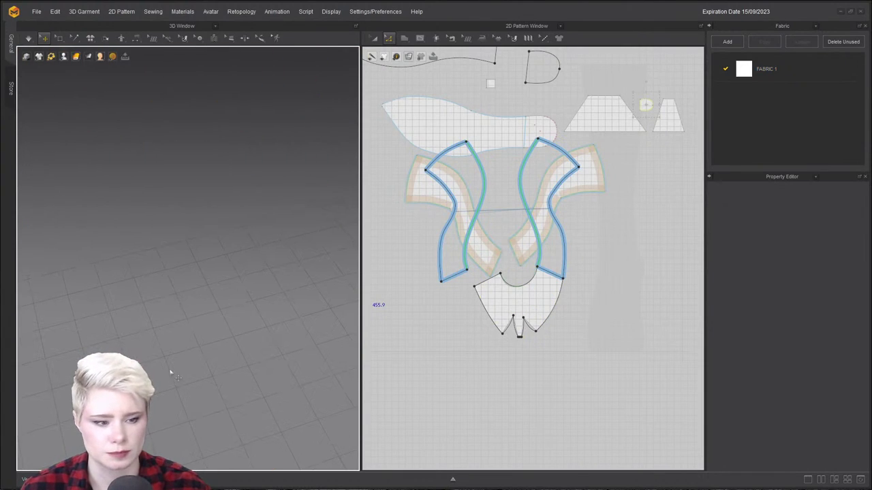
key("2")
middle_click_drag(216, 371, 214, 195)
scroll(214, 195, "up", 3)
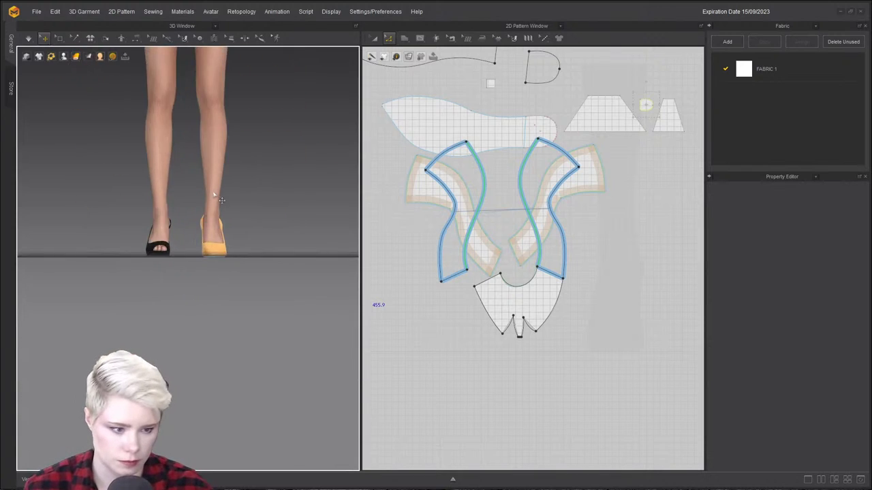
scroll(214, 196, "up", 4)
right_click_drag(220, 230, 209, 279)
scroll(209, 278, "up", 2)
middle_click_drag(233, 137, 206, 175)
scroll(207, 175, "up", 2)
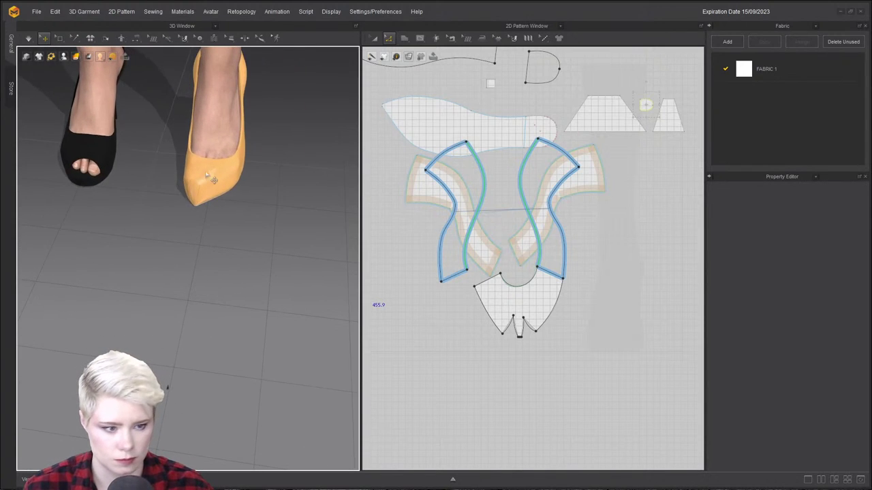
Select the toe piece, rerun the simulation and check its fit where it joins the side piece.
left_click(213, 179)
scroll(202, 220, "up", 6)
right_click_drag(230, 243, 254, 150)
right_click_drag(242, 139, 224, 236)
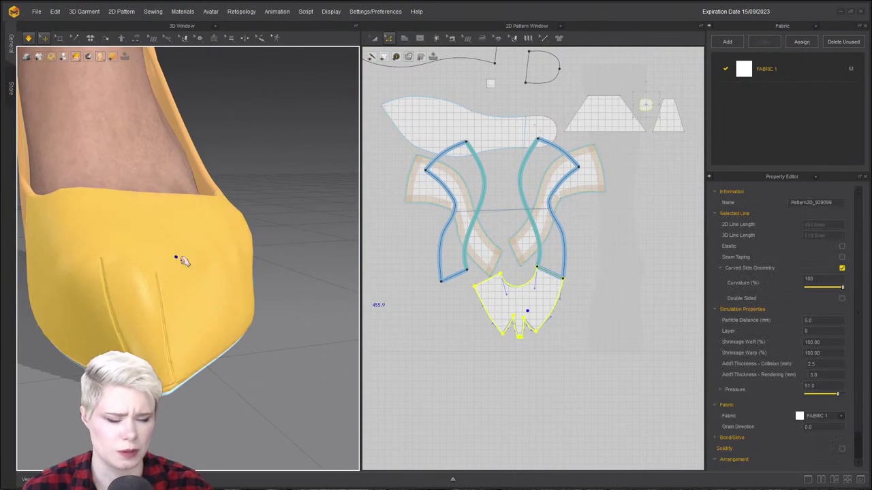
right_click_drag(299, 317, 366, 204)
scroll(170, 288, "up", 3)
right_click_drag(216, 279, 230, 171)
key("space")
scroll(140, 237, "down", 3)
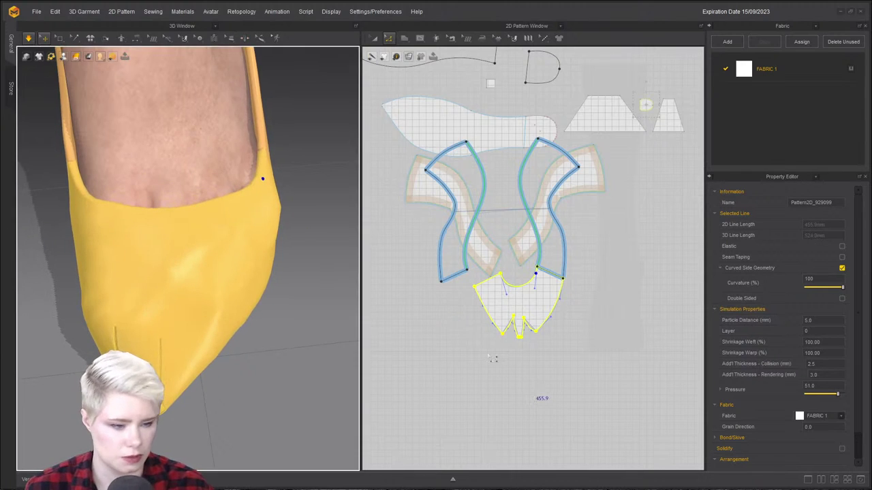
right_click_drag(310, 264, 187, 222)
scroll(529, 308, "up", 5)
scroll(573, 244, "up", 2)
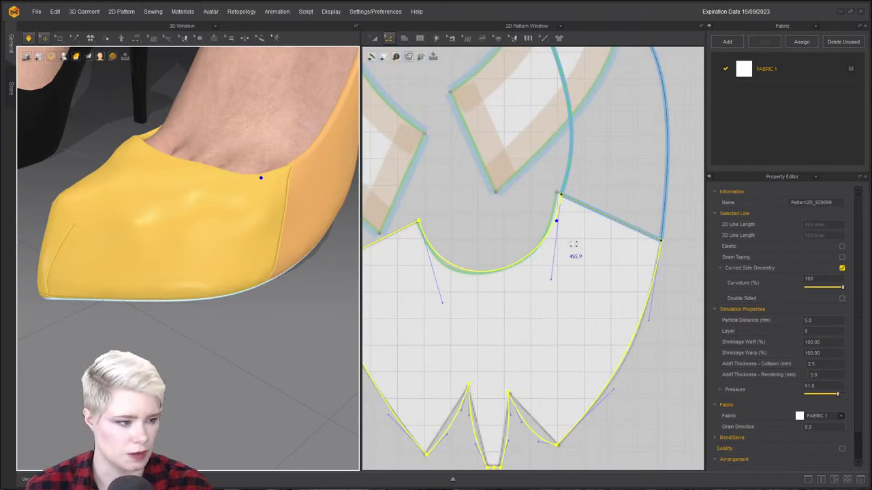
Reshape the curved throat edge of the toe piece by adjusting the curve handles at both of its ends.
left_click_drag(551, 280, 530, 251)
right_click_drag(190, 275, 252, 304)
left_click_drag(443, 304, 476, 327)
right_click_drag(151, 323, 276, 269)
scroll(488, 371, "down", 1)
middle_click_drag(487, 371, 475, 185)
right_click_drag(249, 300, 303, 314)
scroll(551, 203, "down", 3)
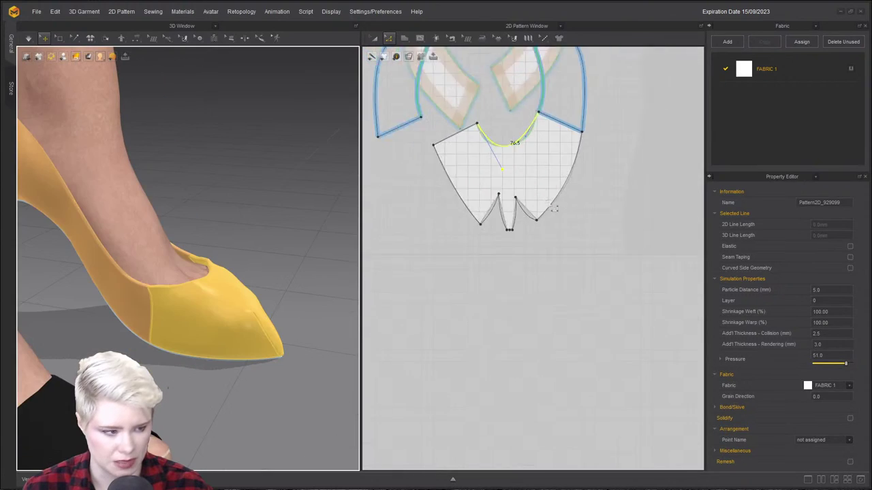
Round the pointed toe tip of the outlined sole pattern with the Smooth Curve tool.
middle_click_drag(436, 81, 593, 250)
middle_click_drag(516, 72, 520, 196)
scroll(520, 197, "up", 4)
middle_click_drag(487, 128, 547, 200)
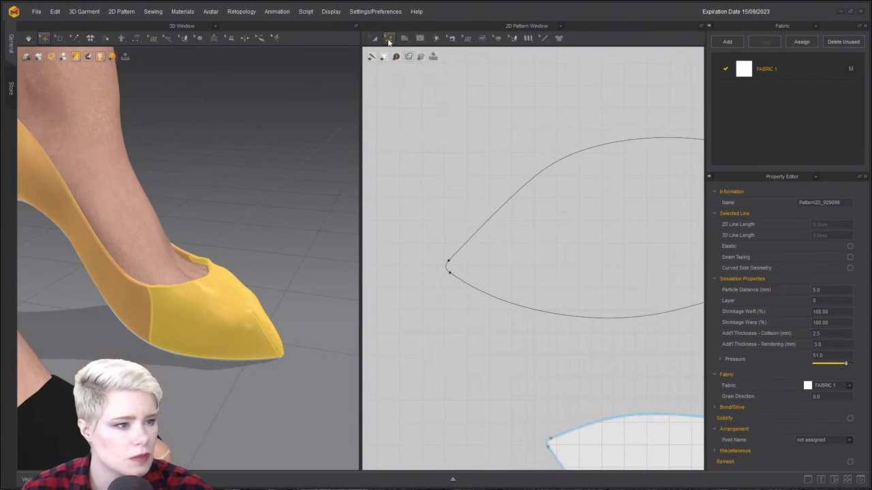
mouse_move(389, 43)
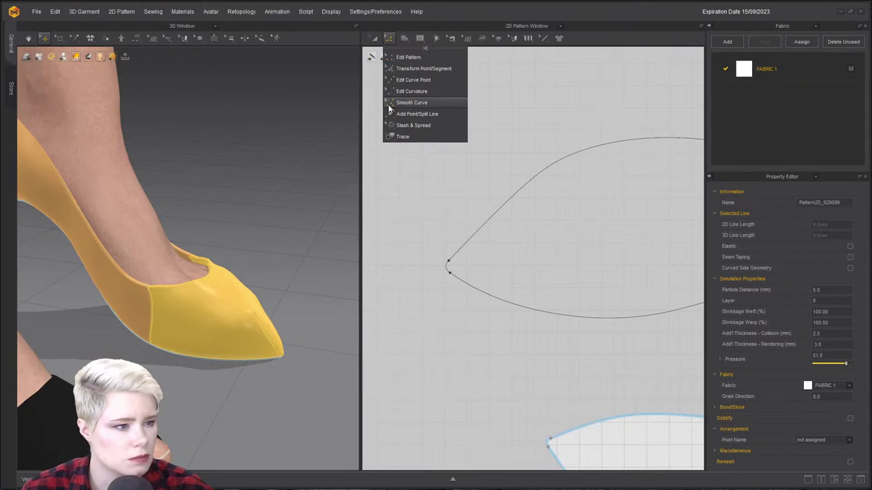
left_click(412, 103)
left_click_drag(448, 270, 479, 250)
Simulate the shoe with the rounded sole tip and check the toe from the front.
right_click_drag(240, 332, 172, 374)
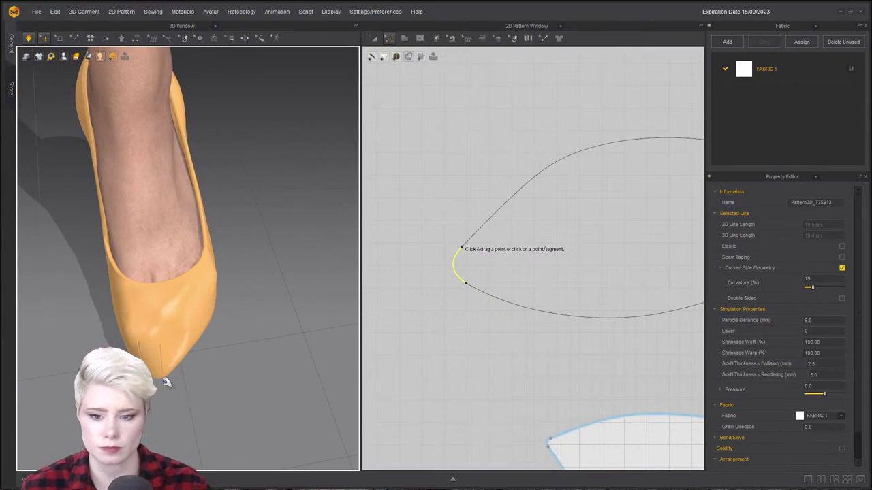
right_click_drag(172, 352, 203, 263)
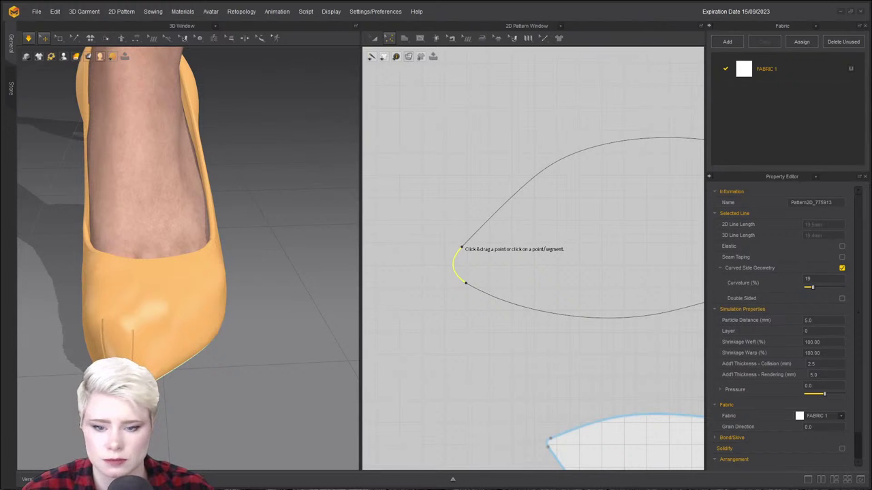
scroll(137, 286, "down", 5)
right_click_drag(155, 256, 200, 248)
scroll(202, 262, "up", 3)
key("space")
right_click_drag(204, 284, 203, 332)
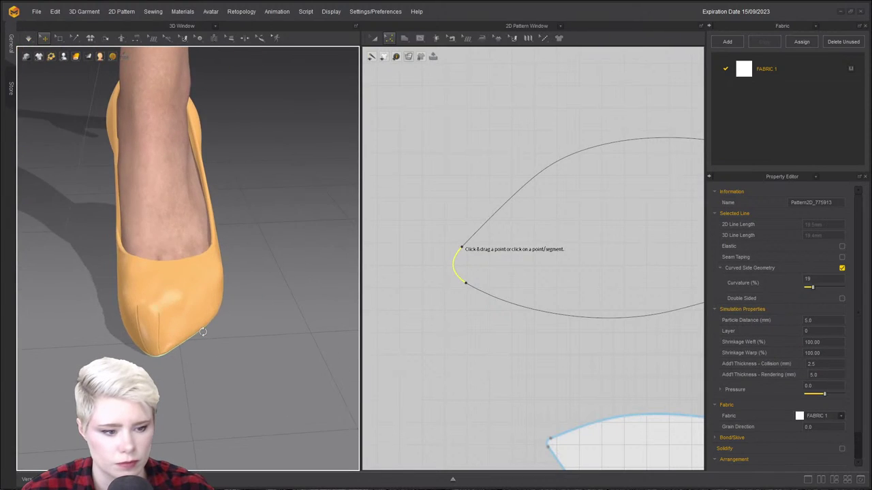
Select the toe piece and review its properties and available pattern options.
scroll(490, 260, "down", 5)
scroll(491, 260, "down", 3)
middle_click_drag(547, 311, 472, 139)
scroll(545, 313, "up", 6)
middle_click_drag(512, 177, 537, 284)
scroll(537, 285, "down", 2)
key("a")
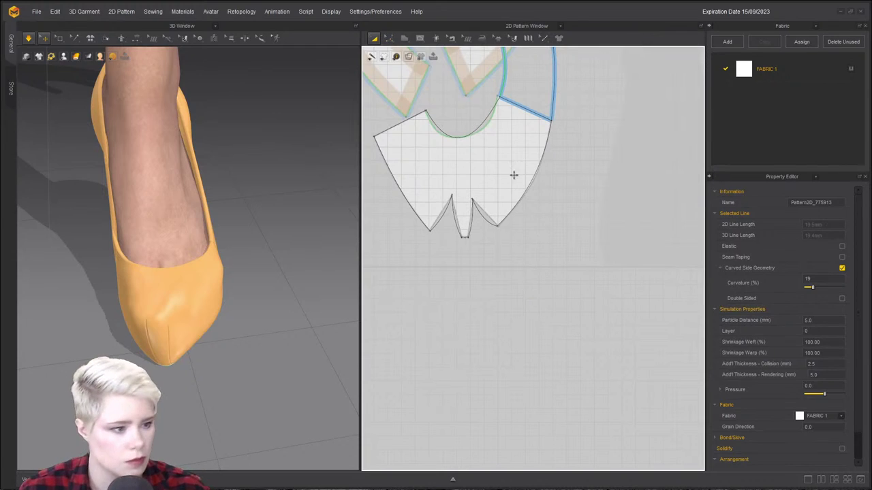
left_click(528, 188)
scroll(806, 365, "down", 2)
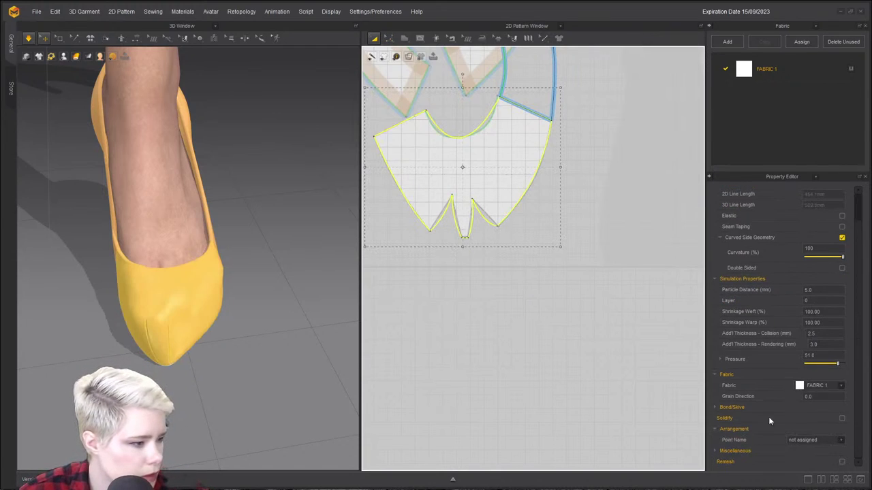
right_click(467, 173)
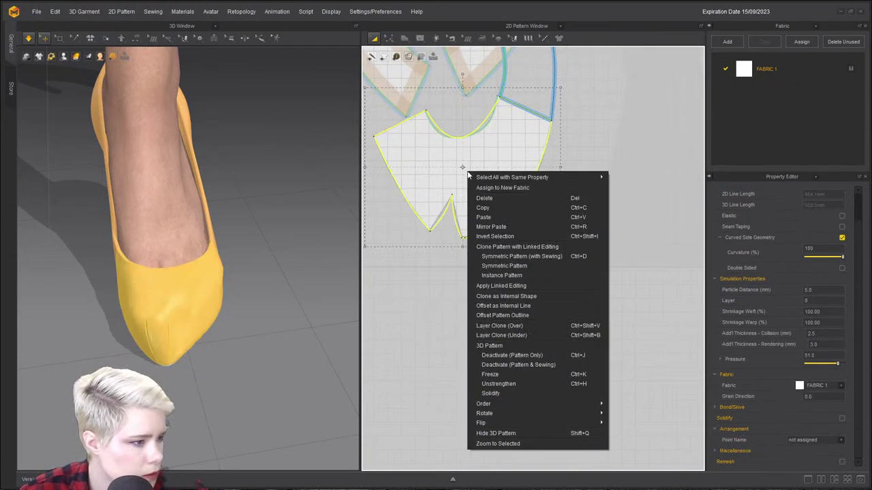
left_click(633, 306)
left_click(531, 267)
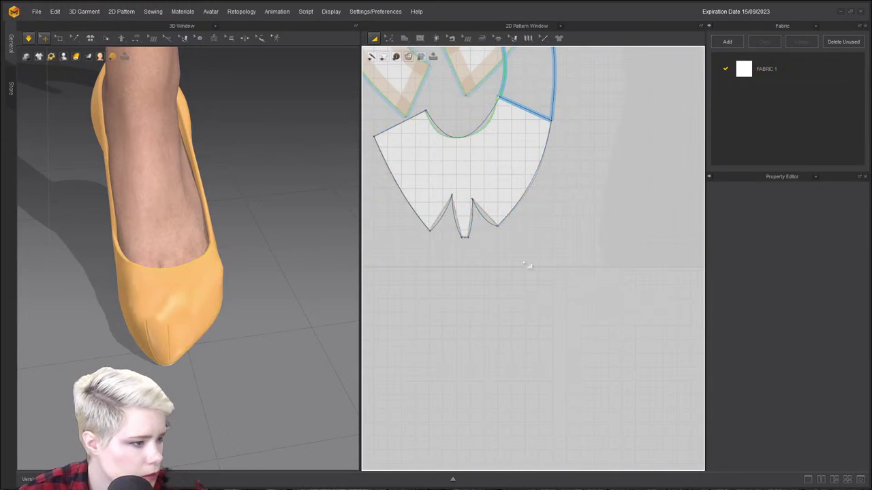
left_click(482, 195)
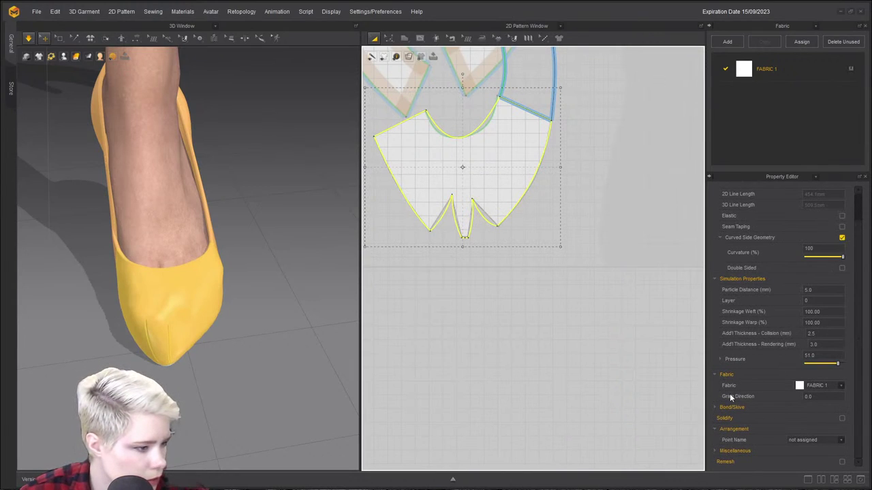
scroll(731, 397, "up", 2)
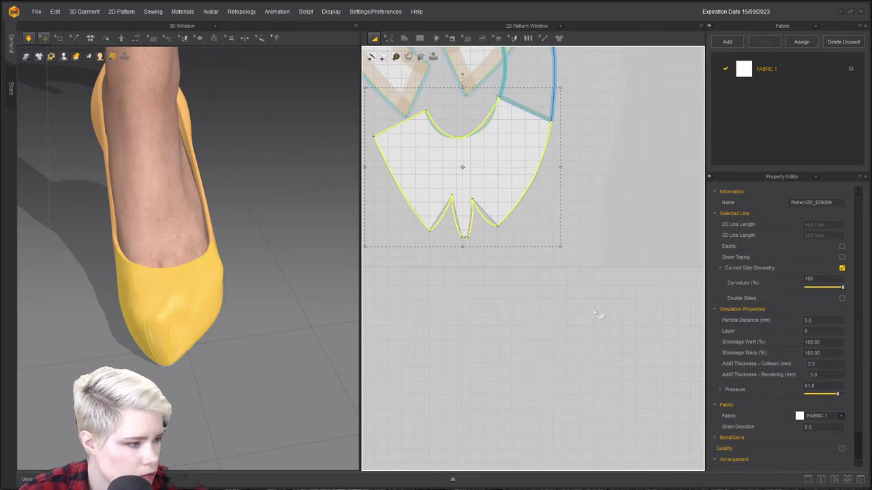
left_click(534, 306)
scroll(229, 292, "up", 2)
Examine the shoe's side profile against the black heel and review the full pattern layout.
right_click_drag(243, 295, 167, 269)
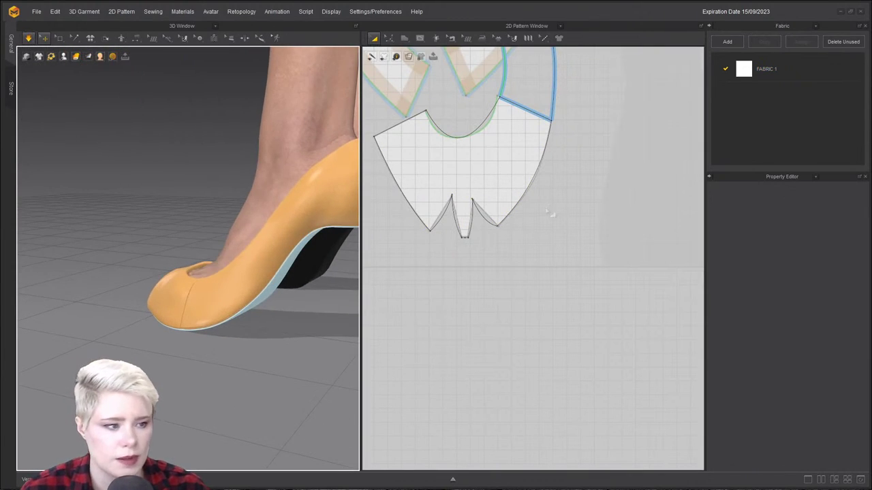
scroll(517, 224, "down", 3)
scroll(266, 248, "down", 3)
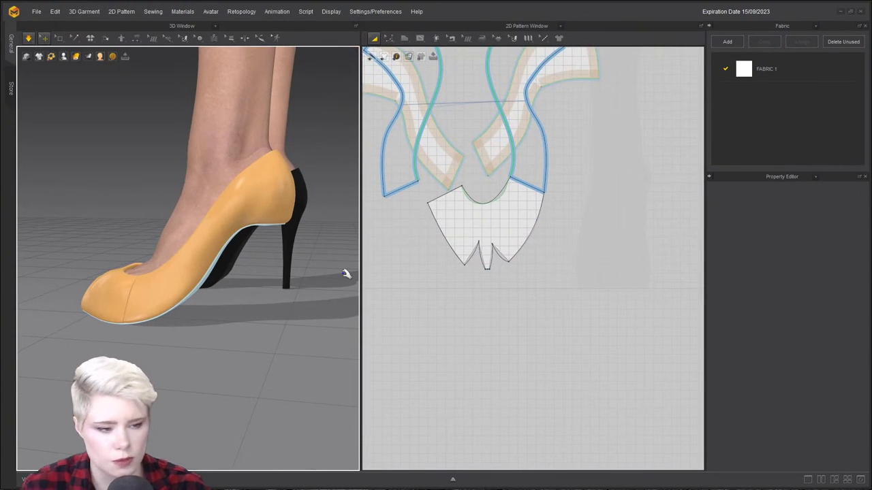
scroll(478, 184, "down", 3)
middle_click_drag(491, 245, 501, 346)
scroll(513, 190, "down", 4)
scroll(513, 184, "up", 2)
right_click_drag(289, 225, 86, 246)
scroll(305, 205, "down", 1)
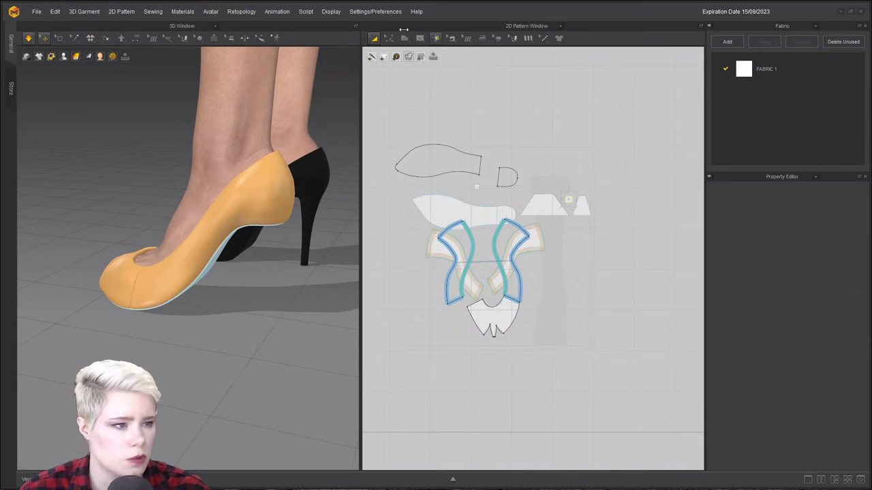
Draw a large, roughly square rectangle pattern beside the sole and heel outlines.
left_click(404, 41)
left_click(411, 70)
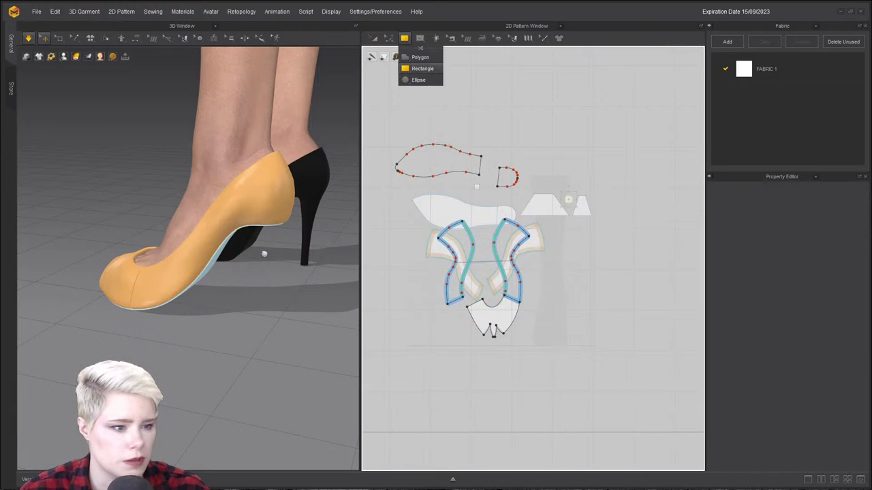
scroll(266, 251, "down", 1)
mouse_move(531, 138)
left_mouse_down()
mouse_move(590, 211)
mouse_move(602, 212)
left_mouse_up()
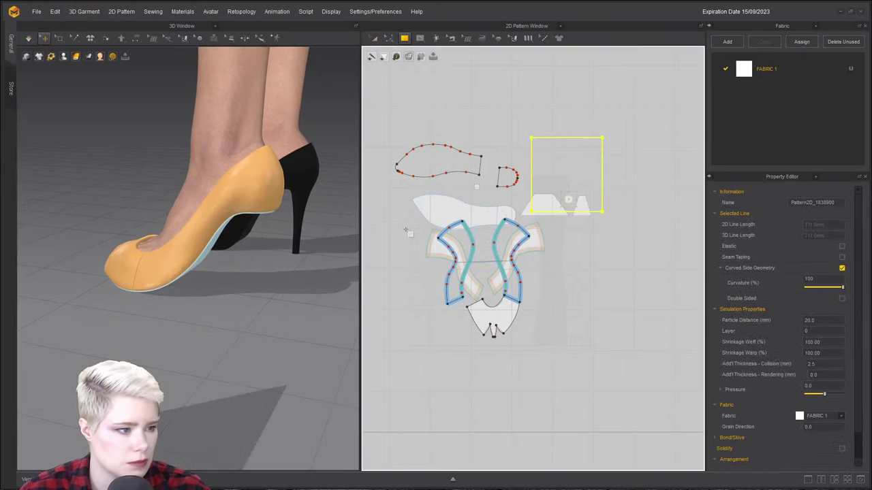
Select both side pieces and the toe piece together and freeze them.
key("a")
scroll(191, 364, "down", 1)
middle_click_drag(191, 364, 173, 289)
left_click(466, 268)
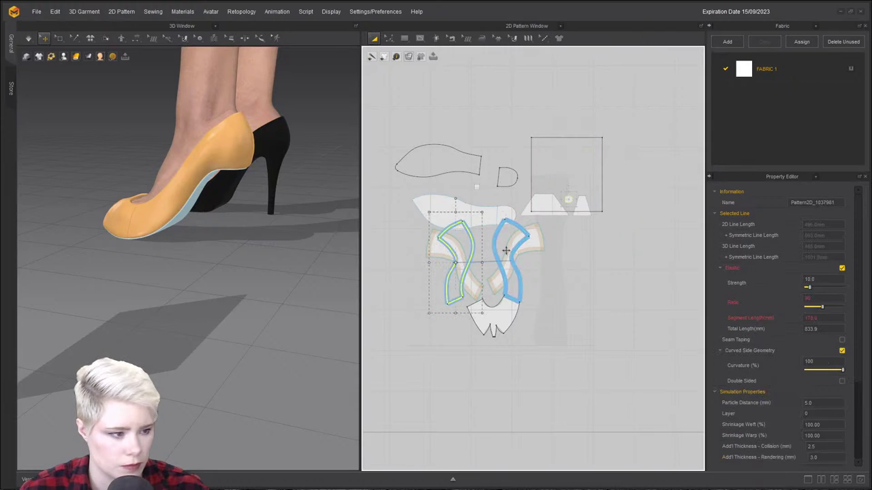
left_click(507, 251, "shift")
left_click(507, 327, "shift")
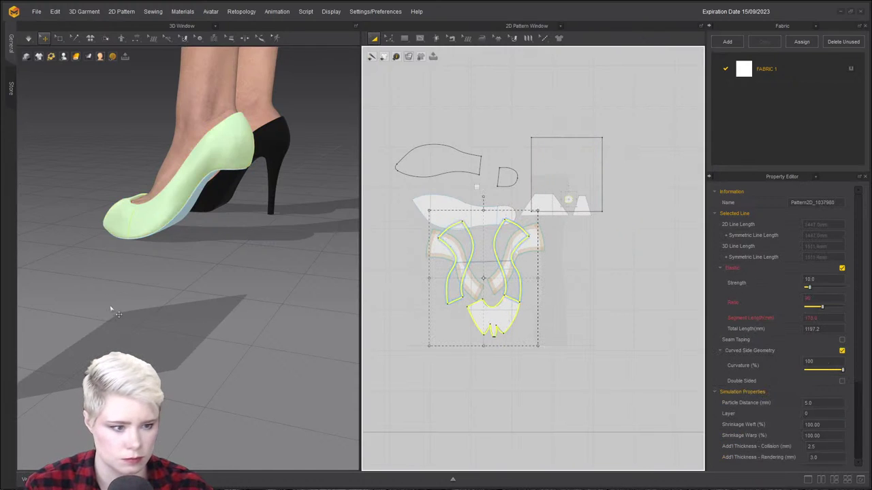
Move the new rectangle closer to the avatar's feet in 3D.
scroll(171, 244, "down", 2)
right_click_drag(155, 249, 184, 311)
middle_click_drag(185, 310, 218, 358)
left_click_drag(84, 188, 216, 311)
right_click_drag(216, 311, 263, 199)
scroll(246, 332, "up", 4)
middle_click_drag(41, 206, 252, 236)
right_click_drag(252, 236, 208, 214)
scroll(211, 215, "up", 3)
middle_click_drag(226, 222, 239, 167)
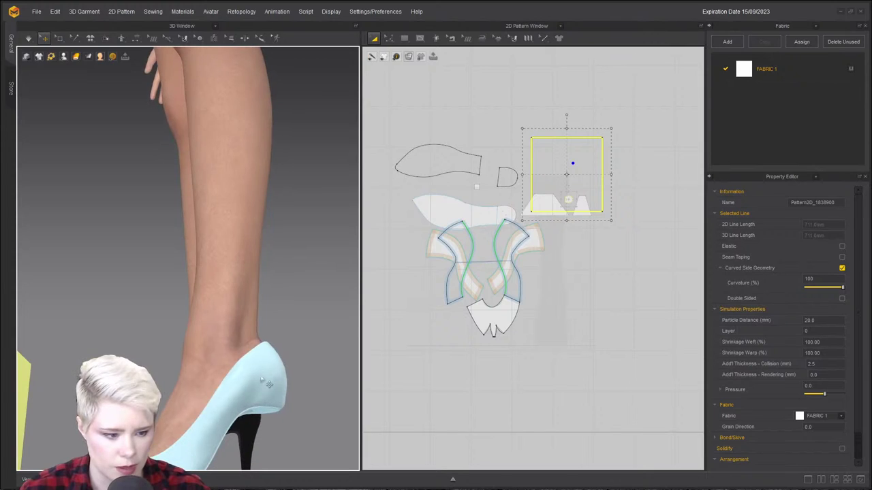
Place the upright rectangle at the shoe in 3D, running lengthwise through the heel area.
left_click(256, 398)
middle_click_drag(267, 337, 269, 138)
right_click_drag(268, 138, 266, 197)
scroll(268, 252, "down", 2)
left_click_drag(50, 284, 293, 256)
right_click_drag(240, 190, 230, 248)
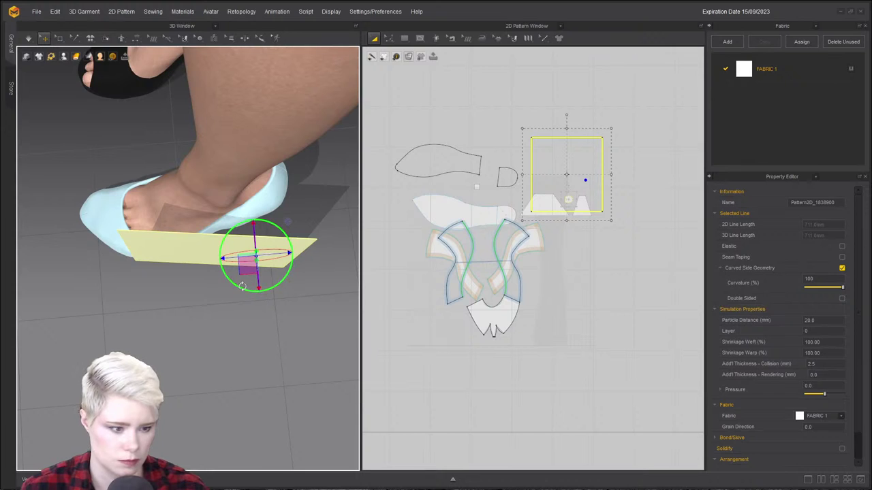
right_click_drag(242, 286, 348, 242)
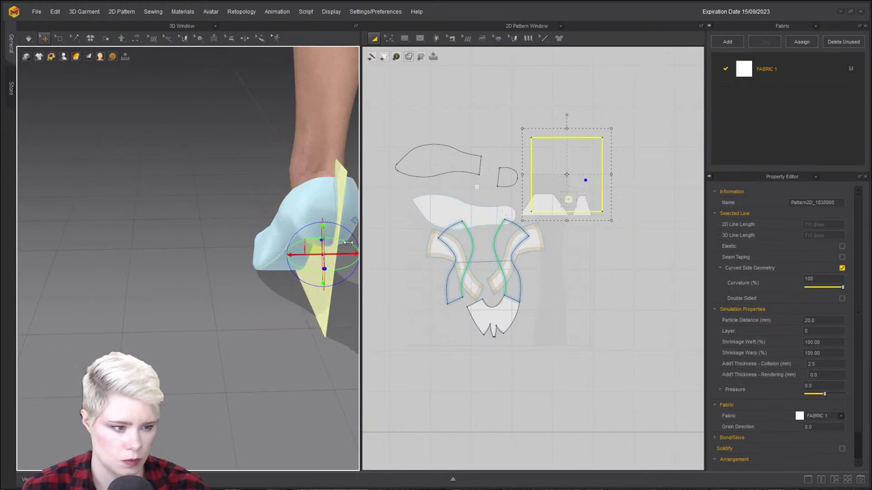
right_click_drag(234, 295, 170, 281)
Move the rectangle's 2D pattern clear of the other pieces and shift it forward in 3D to line up with the heel.
left_click_drag(576, 176, 602, 125)
mouse_move(232, 253)
right_mouse_down()
mouse_move(259, 248)
mouse_move(249, 264)
mouse_move(237, 250)
right_mouse_up()
scroll(246, 266, "up", 3)
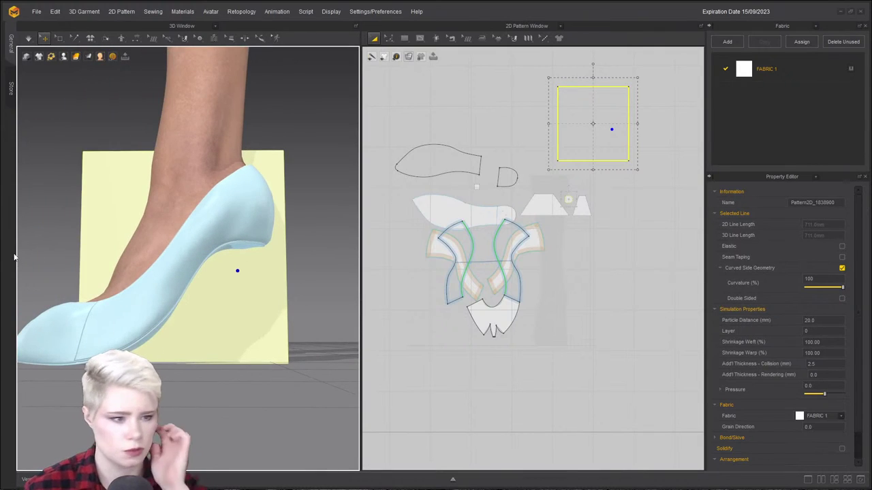
left_click(169, 39)
left_click(208, 80)
left_click_drag(135, 193, 112, 188)
mouse_move(157, 200)
right_mouse_down()
mouse_move(160, 218)
mouse_move(117, 175)
mouse_move(117, 193)
mouse_move(156, 190)
right_mouse_up()
Trace a 3D pattern line on the rectangle from its rear edge forward along the underside of the shoe's arch.
left_click(168, 39)
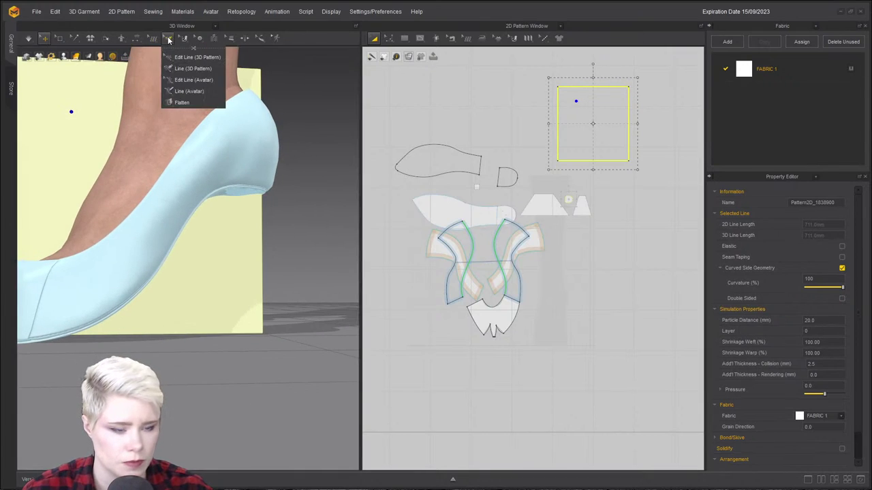
left_click(200, 69)
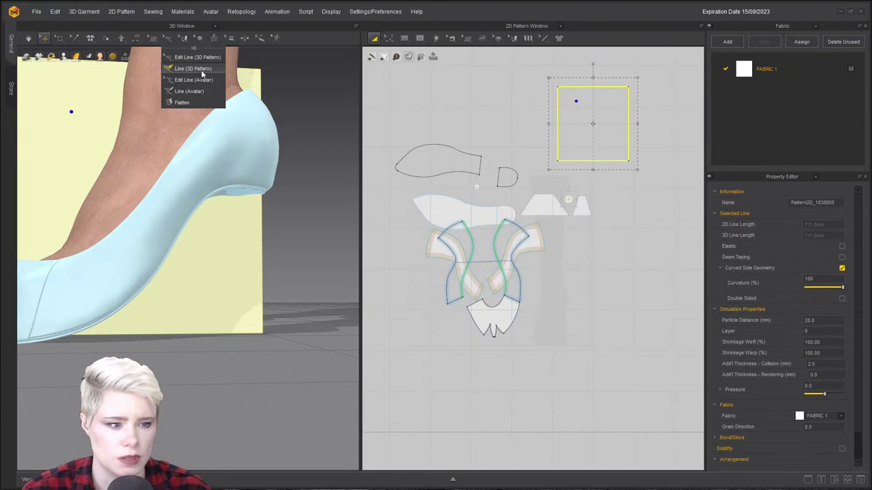
mouse_move(252, 173)
right_mouse_down()
mouse_move(239, 171)
mouse_move(258, 175)
right_mouse_up()
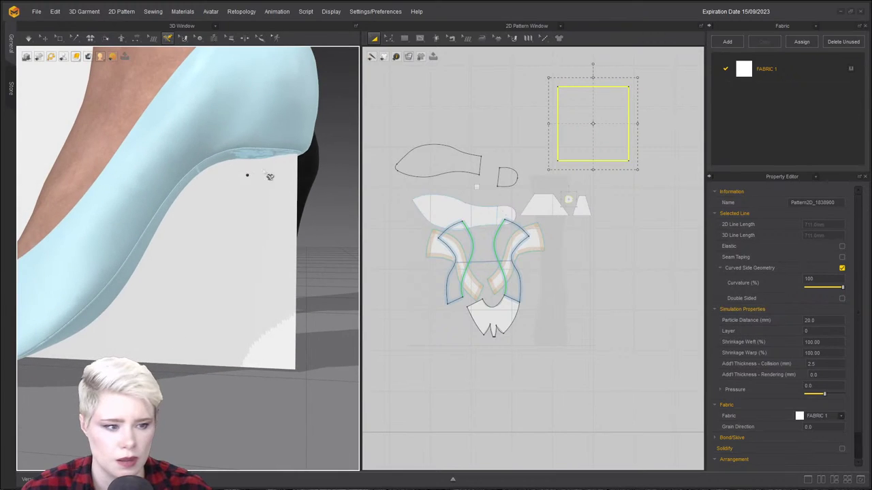
left_click(300, 158)
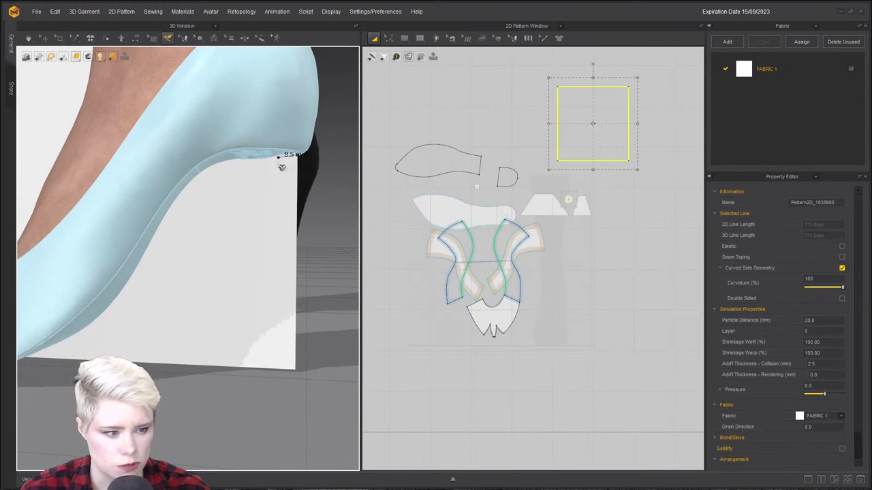
left_click(205, 169)
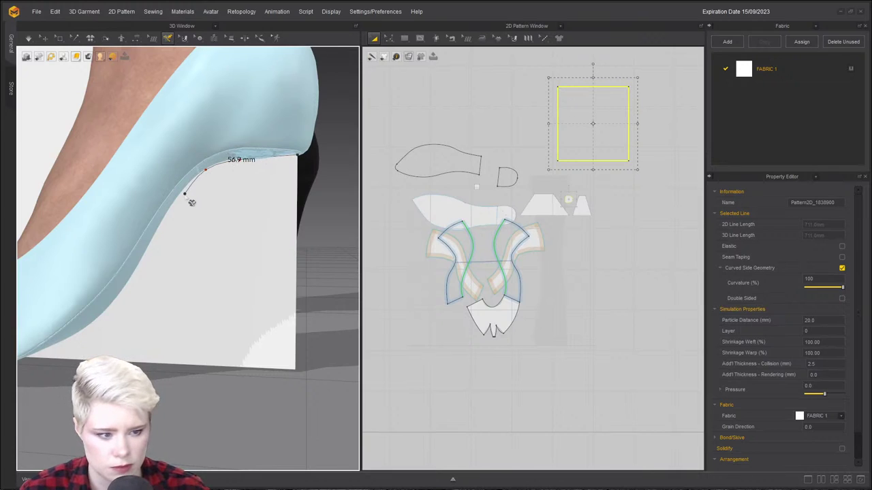
left_click(156, 232)
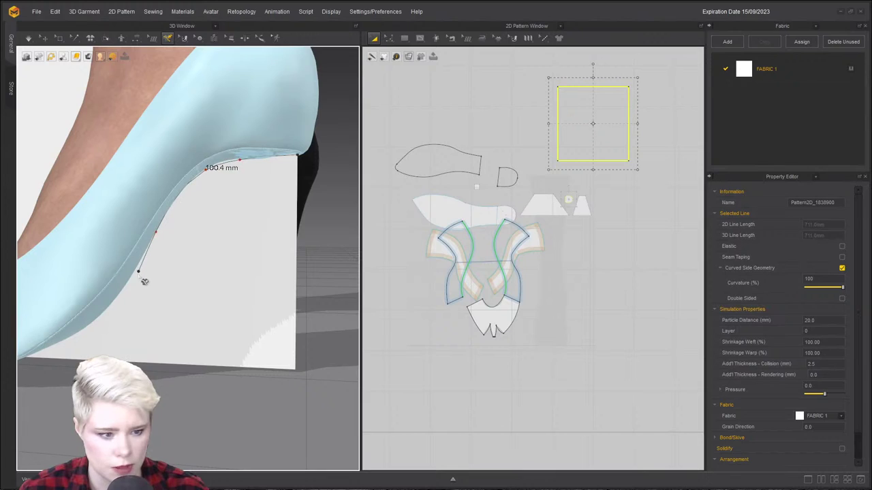
left_click(123, 289)
double_click(100, 329)
left_click(92, 325)
Continue the line under the ball of the foot to the rectangle's lower edge and finish it at about 182 mm long.
right_click_drag(94, 326, 175, 276)
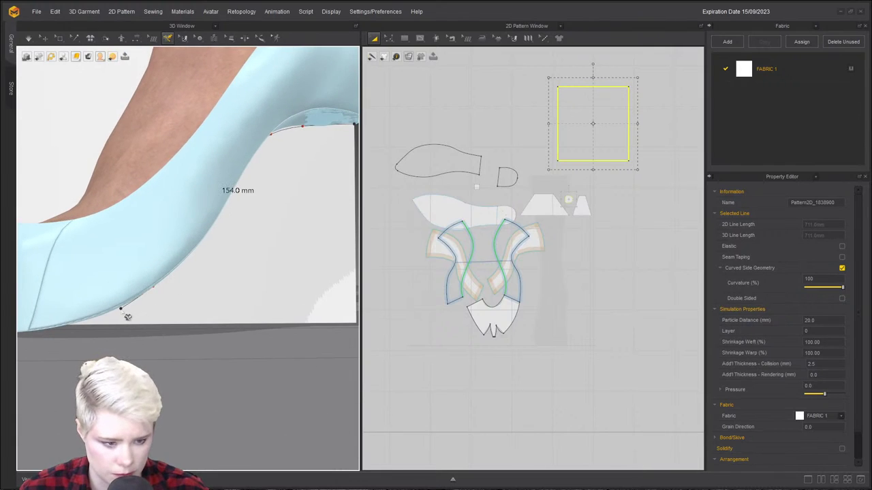
left_click(116, 312)
right_click_drag(116, 312, 120, 286)
left_click_drag(56, 320, 49, 323)
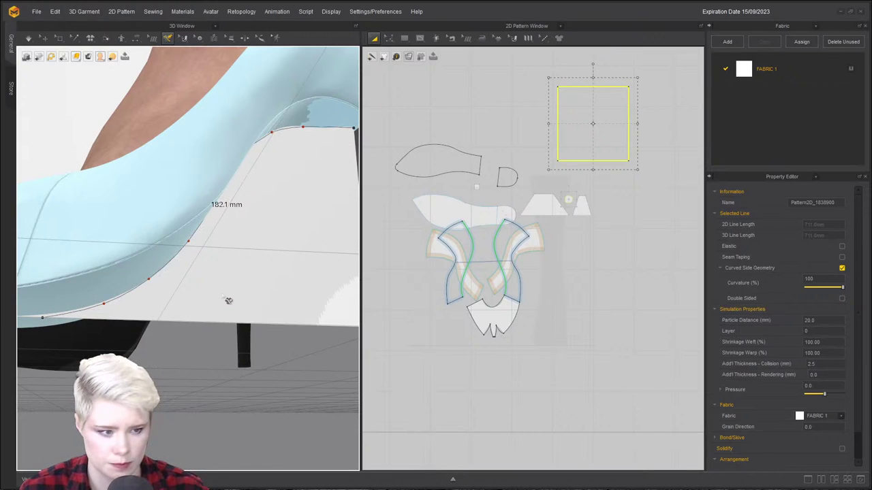
left_click(225, 333)
key("Return")
scroll(221, 325, "down", 1)
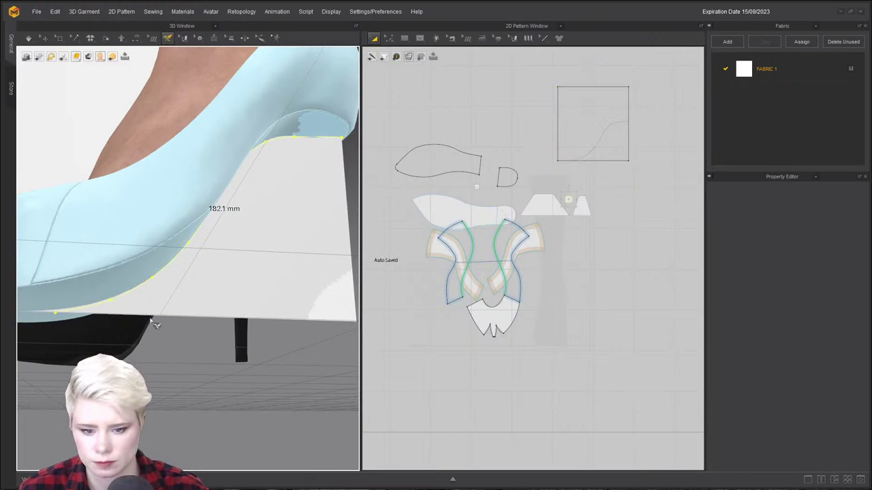
scroll(178, 317, "down", 3)
right_click_drag(178, 318, 231, 326)
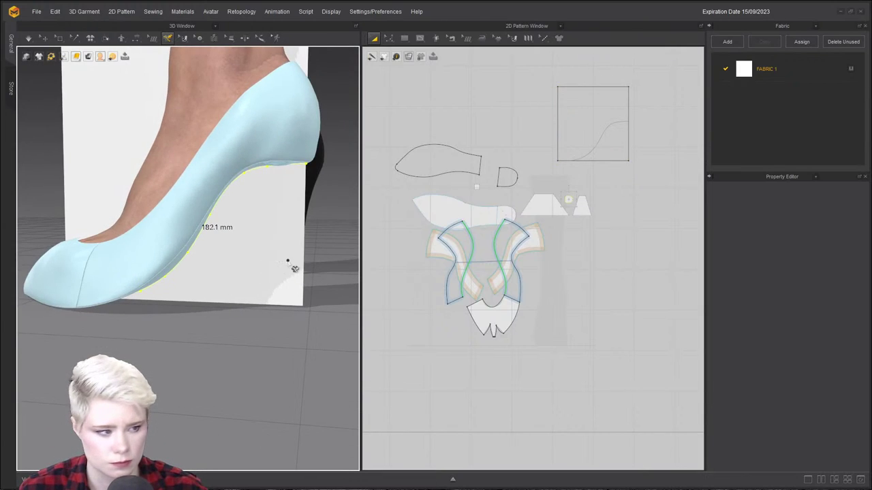
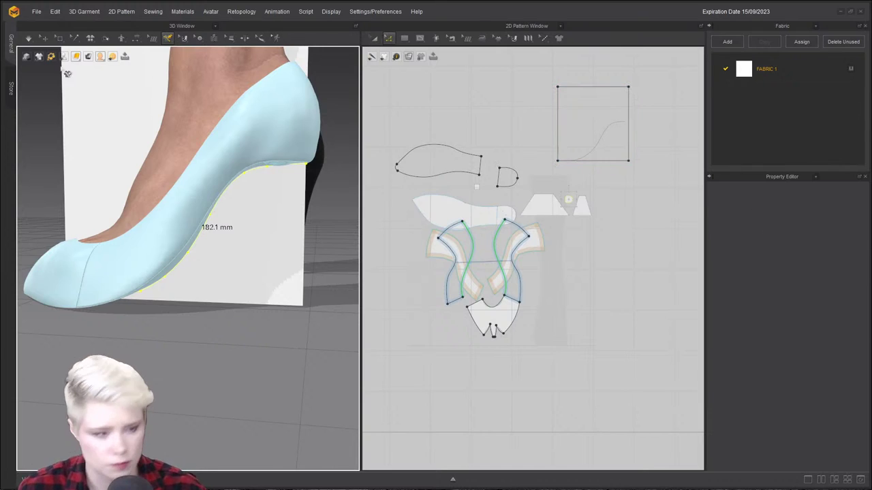
Cut the upright rectangle along the traced arch line and delete its upper piece, keeping the wedge beneath the shoe.
left_click(169, 40)
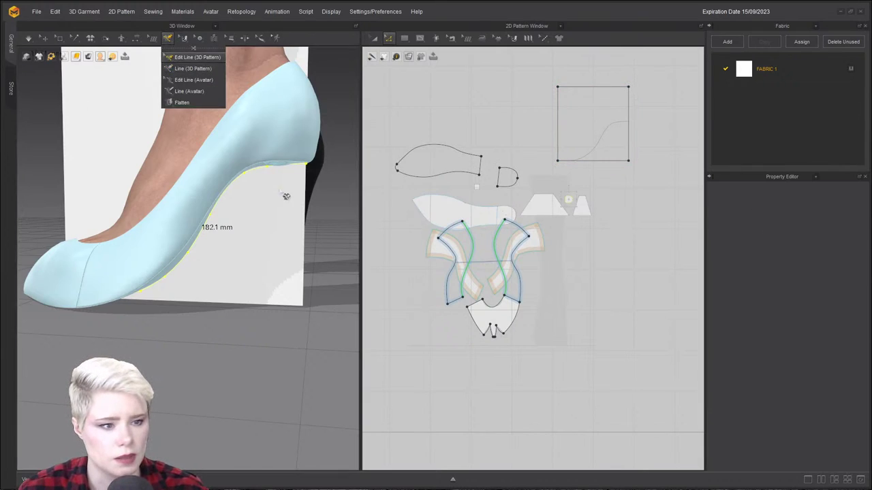
left_click(181, 57)
right_click(259, 170)
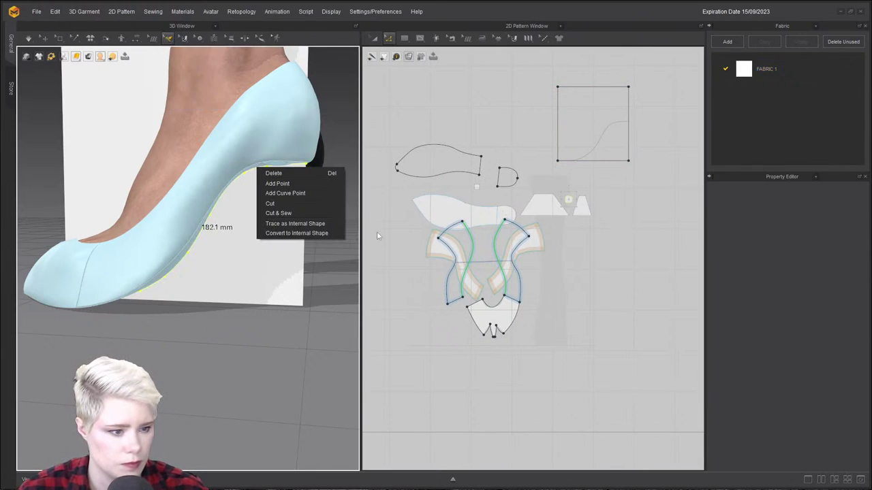
left_click(299, 204)
key("q")
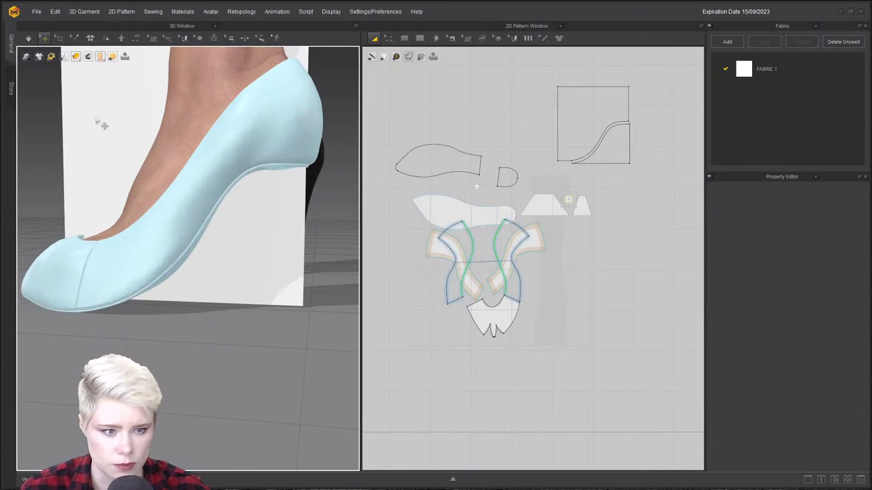
left_click(98, 121)
key("Delete")
right_click_drag(274, 191, 104, 226)
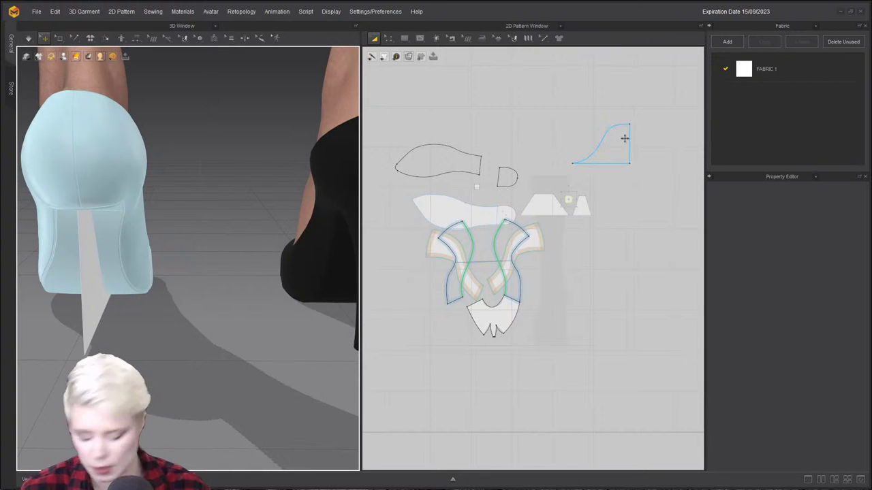
right_click_drag(161, 270, 242, 263)
right_click_drag(300, 231, 276, 231)
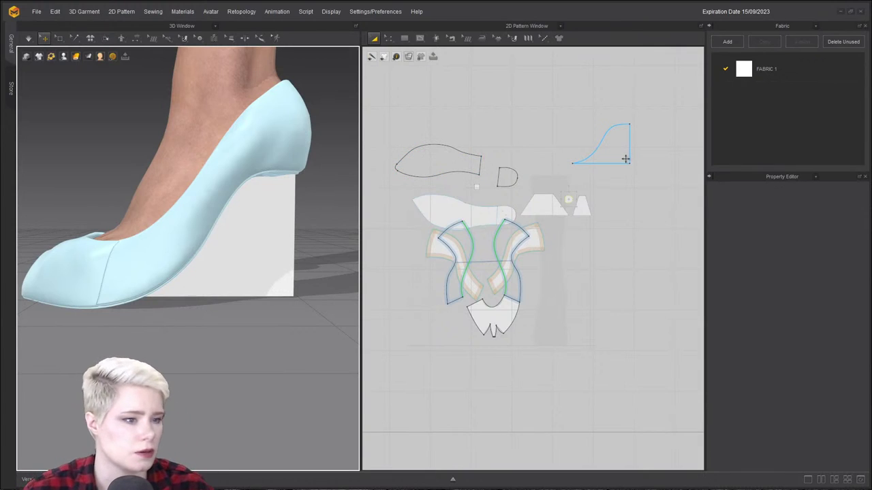
Examine the wedge's rear edge and locate on the sole pattern where the wedge's front tip meets the sole.
scroll(653, 156, "up", 5)
left_click(598, 143)
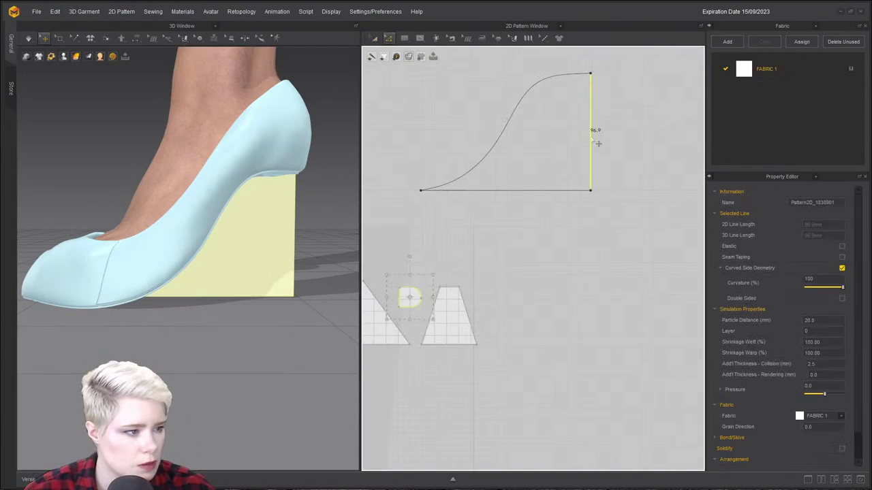
scroll(234, 243, "up", 8)
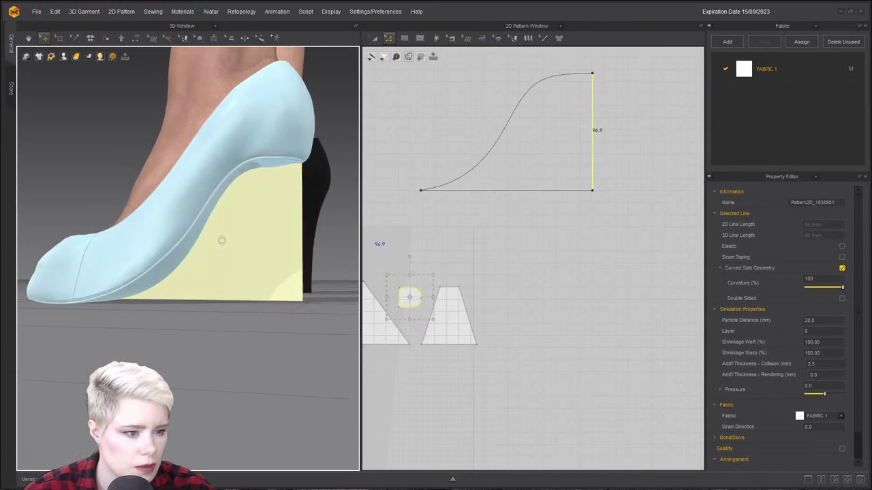
right_click_drag(308, 187, 235, 274)
scroll(205, 270, "up", 2)
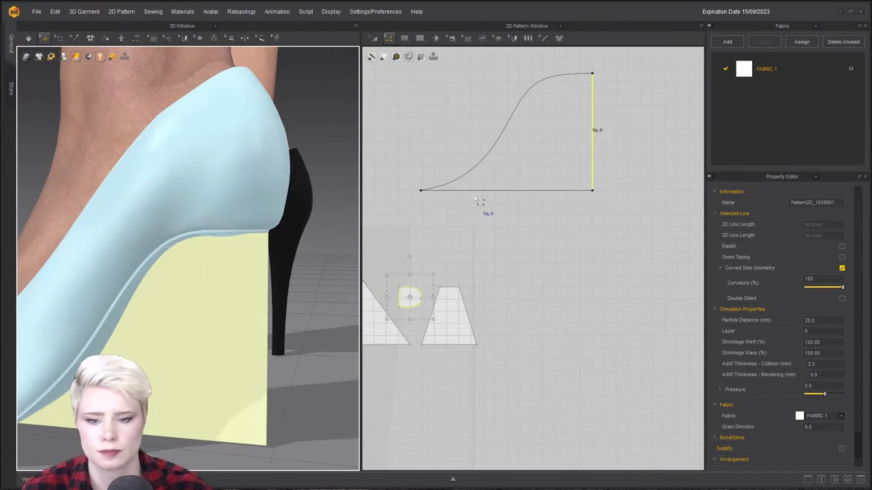
key("a")
scroll(510, 169, "down", 2)
right_click_drag(119, 344, 132, 299)
scroll(144, 334, "down", 3)
scroll(133, 298, "up", 8)
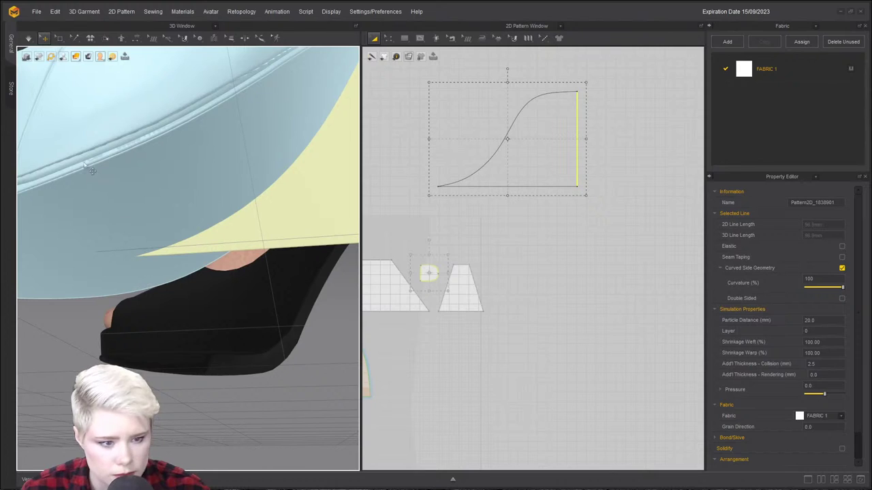
left_click(92, 173)
scroll(565, 237, "down", 3)
scroll(445, 153, "up", 2)
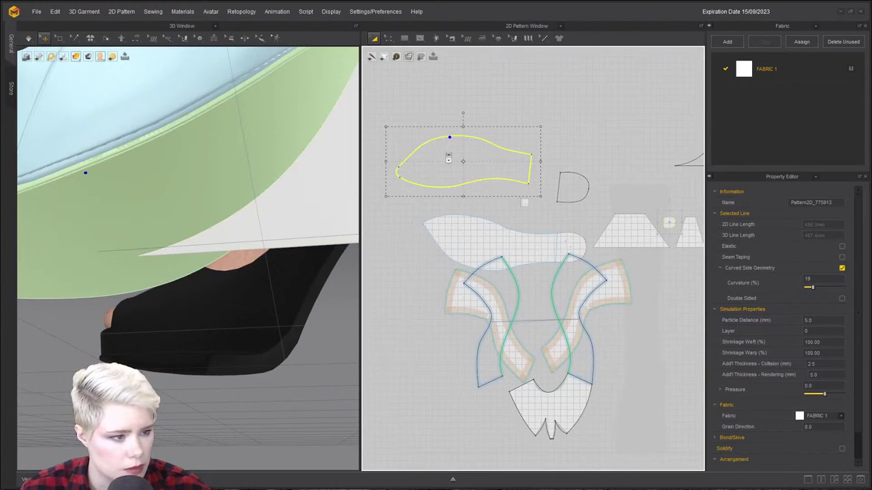
scroll(445, 152, "up", 2)
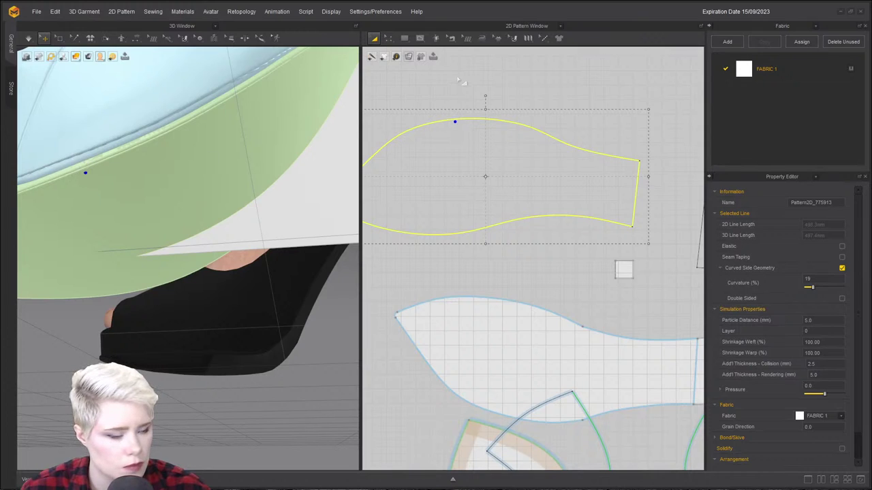
left_click(461, 81)
left_click(455, 118)
left_click(90, 174)
Draw a 3D pattern line about 80 mm long across the ball of the sole, passing through the wedge's front tip.
mouse_move(167, 40)
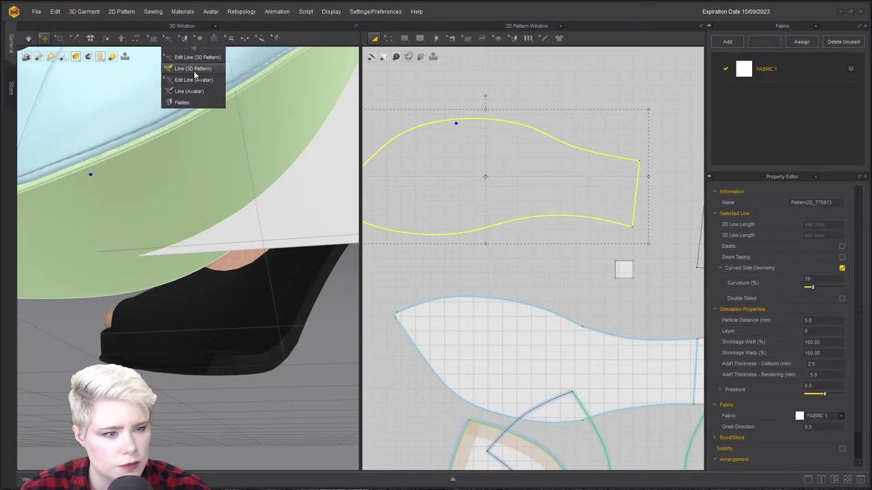
left_click(193, 68)
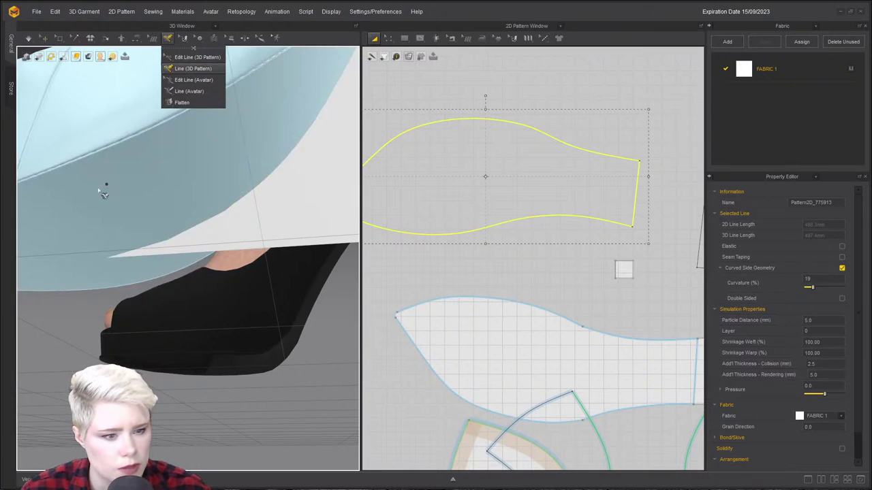
double_click(58, 167)
right_click_drag(134, 258, 3, 193)
right_click_drag(77, 238, 245, 345)
double_click(211, 204)
scroll(206, 300, "down", 2)
right_click_drag(206, 303, 198, 332)
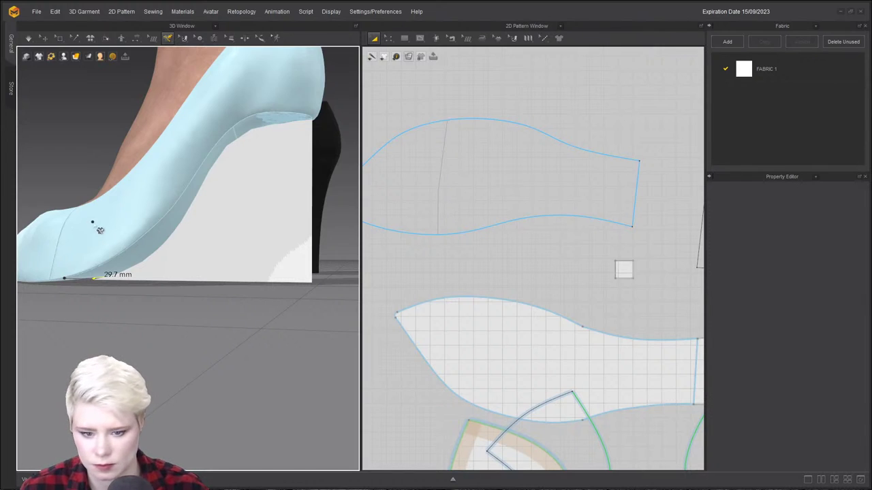
Set the wedge pattern's particle distance to 5 mm.
scroll(382, 139, "down", 2)
scroll(327, 162, "down", 1)
key("a")
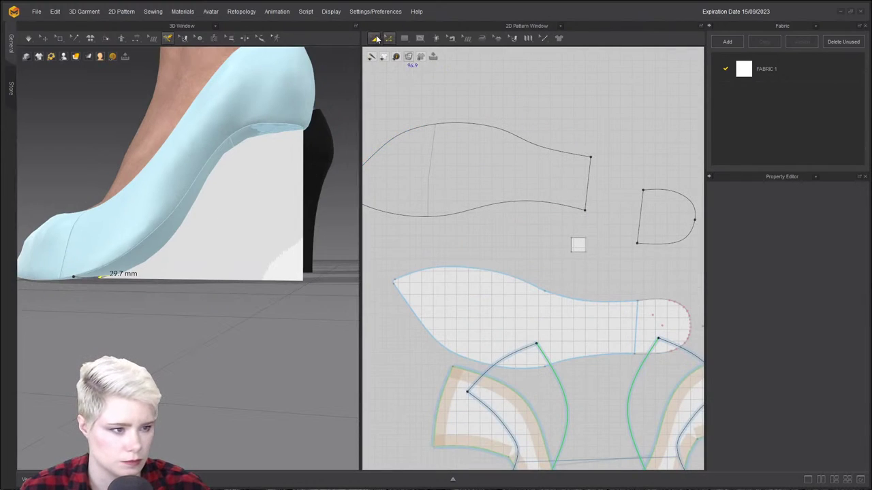
left_click(391, 39)
scroll(508, 151, "down", 5)
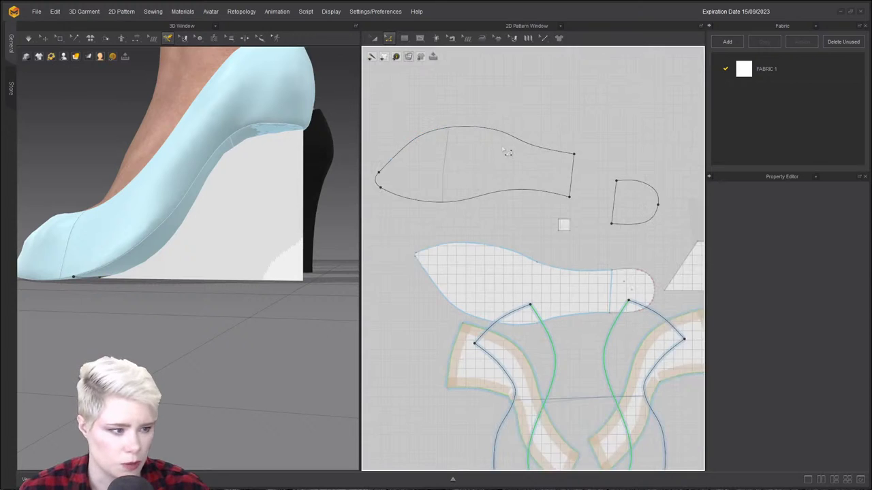
mouse_move(253, 197)
right_mouse_down()
mouse_move(230, 218)
mouse_move(224, 186)
mouse_move(257, 214)
mouse_move(251, 208)
right_mouse_up()
scroll(538, 186, "up", 5)
scroll(563, 188, "down", 2)
key("a")
left_click(623, 218)
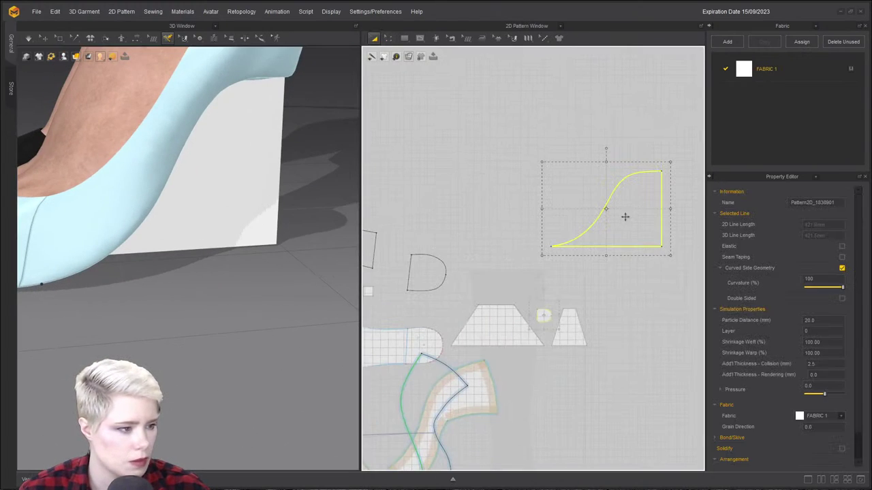
left_click(839, 320)
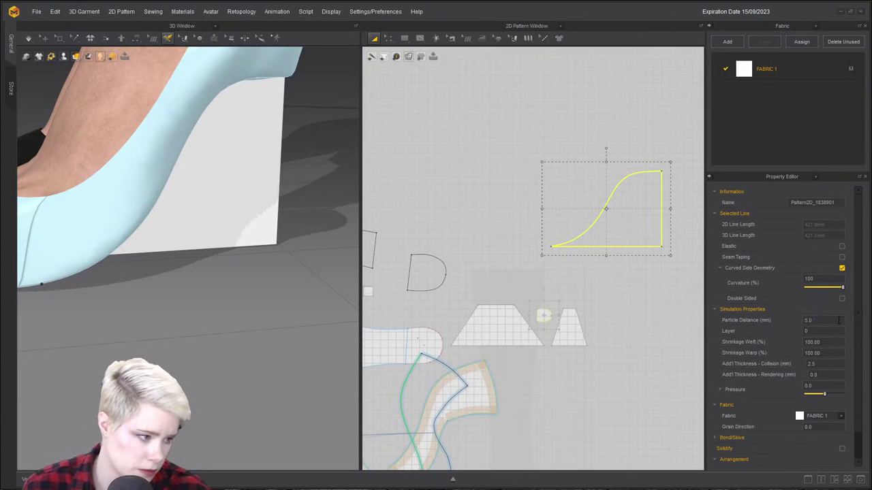
Examine how the wedge sits under the shoe from the side and rear, and compare it with the 2D patterns.
right_click_drag(212, 210, 226, 249)
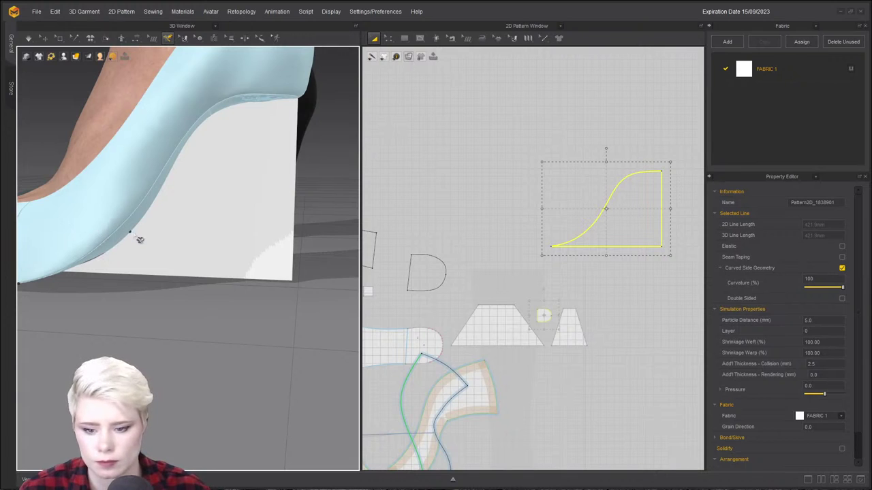
right_click_drag(244, 202, 234, 198)
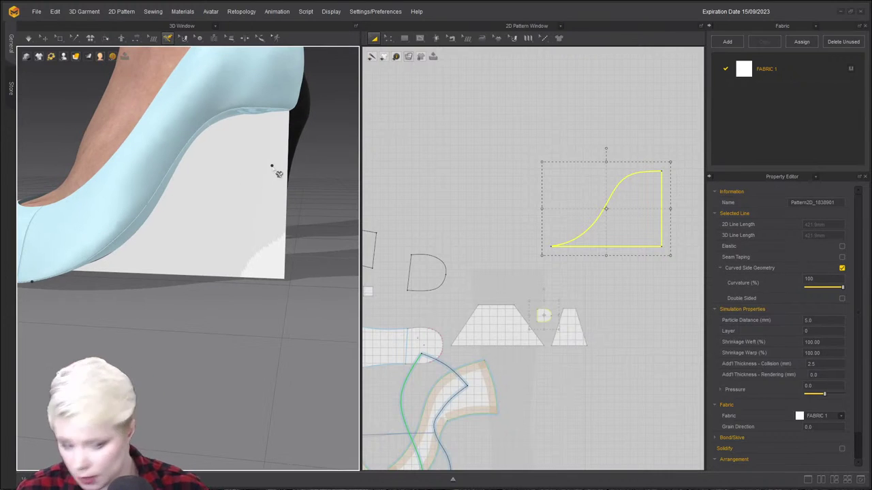
right_click_drag(223, 160, 133, 163)
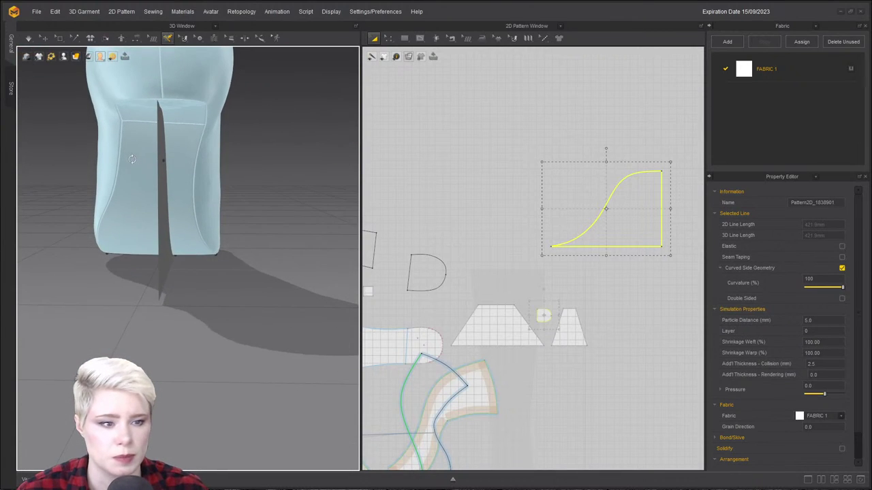
scroll(539, 229, "down", 2)
middle_click_drag(502, 220, 551, 200)
scroll(550, 201, "up", 3)
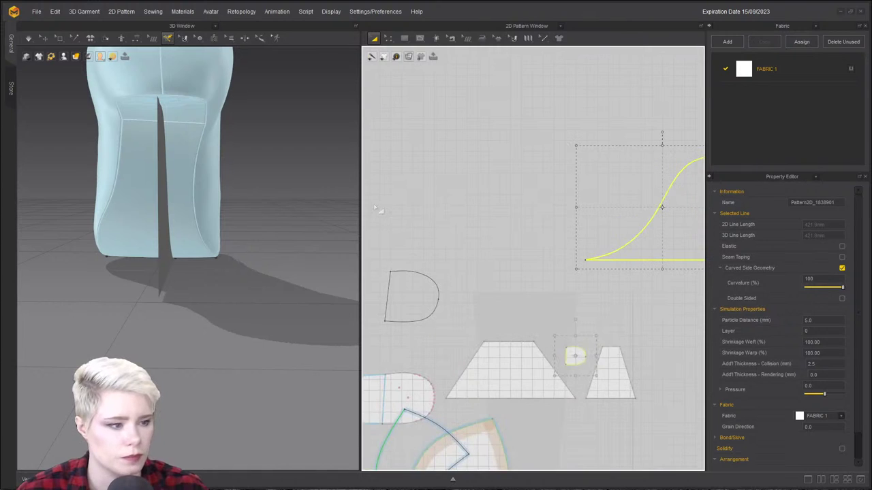
scroll(644, 182, "down", 1)
middle_click_drag(645, 181, 613, 148)
right_click_drag(226, 164, 324, 166)
scroll(430, 218, "down", 1)
middle_click_drag(430, 218, 495, 200)
scroll(470, 203, "up", 2)
right_click_drag(238, 184, 169, 182)
scroll(574, 162, "down", 2)
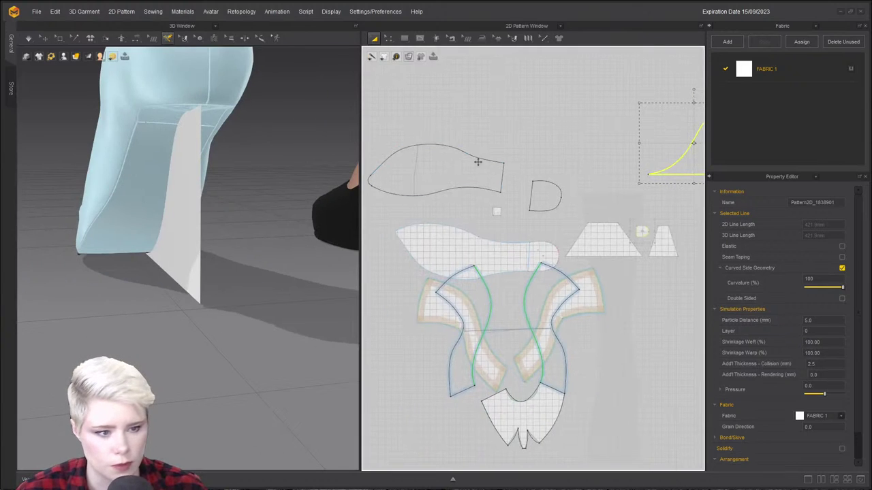
Turn the 3D pattern line across the ball of the sole into an internal shape.
right_click(508, 156)
left_click(452, 132)
middle_click_drag(109, 196, 150, 195)
right_click_drag(150, 194, 204, 103)
left_click(171, 39)
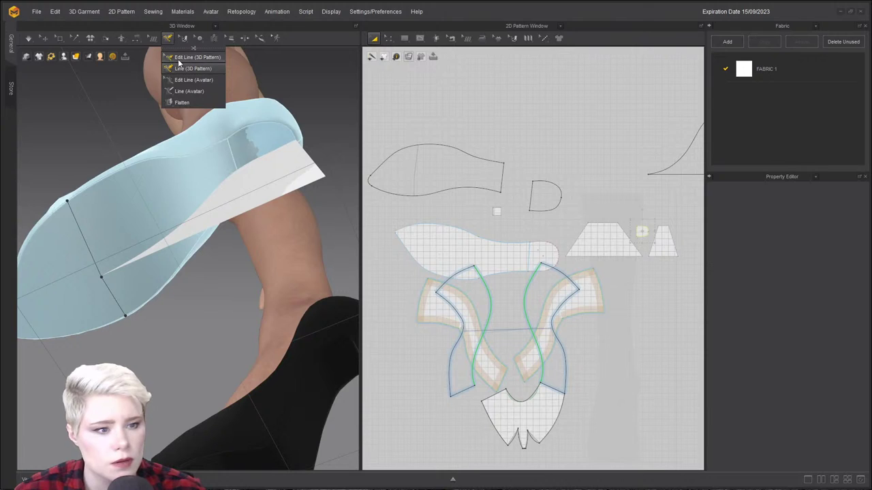
left_click(193, 69)
right_click(113, 300)
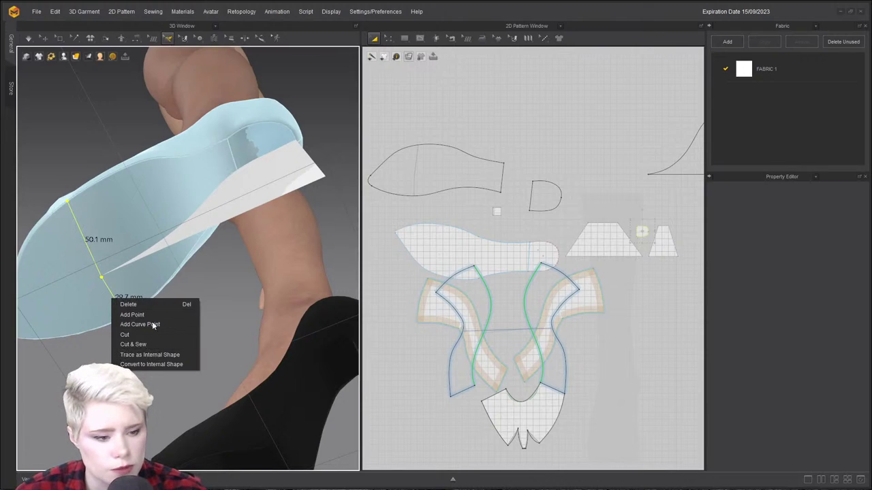
left_click(158, 365)
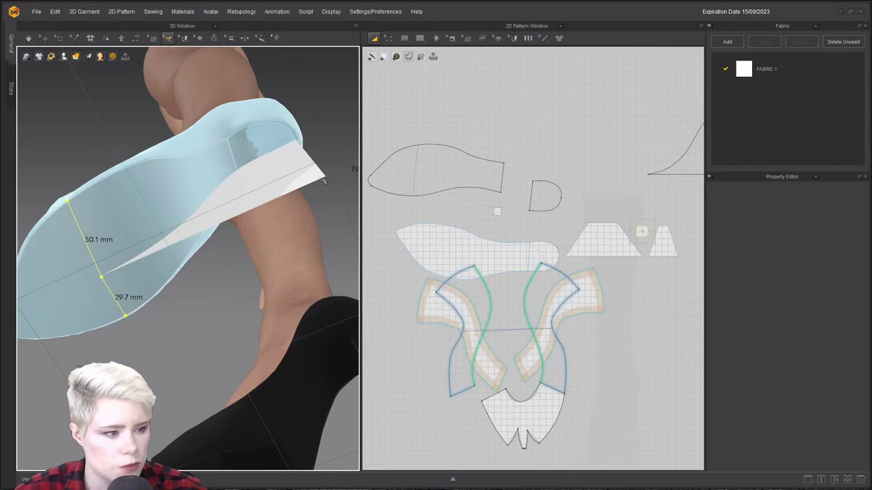
right_click(114, 299)
left_click(154, 352)
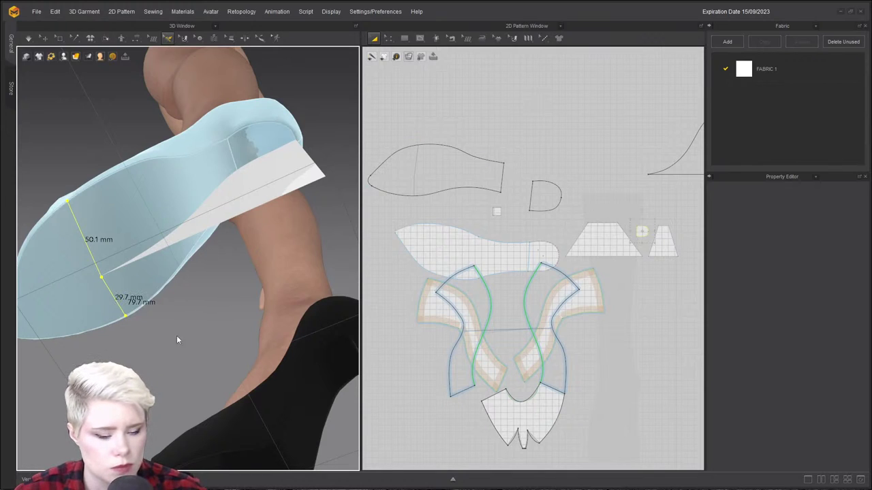
Extend both segments of the sole's internal line to the pattern outline and delete the surplus upright one, keeping the slanted line.
scroll(459, 171, "up", 5)
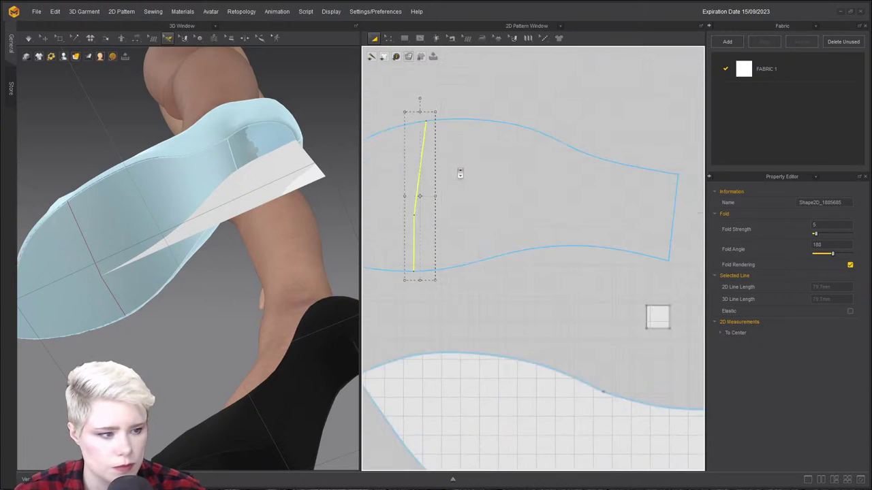
right_click(483, 132)
mouse_move(520, 266)
left_click(660, 277)
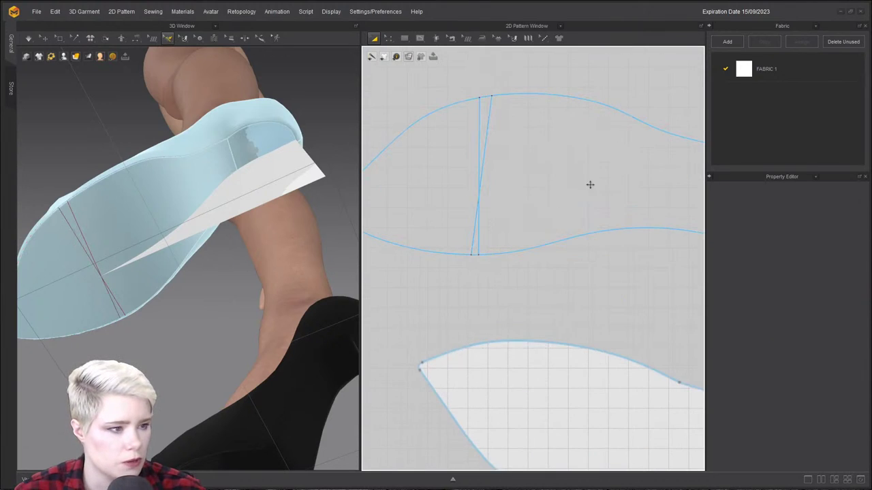
left_click(479, 124)
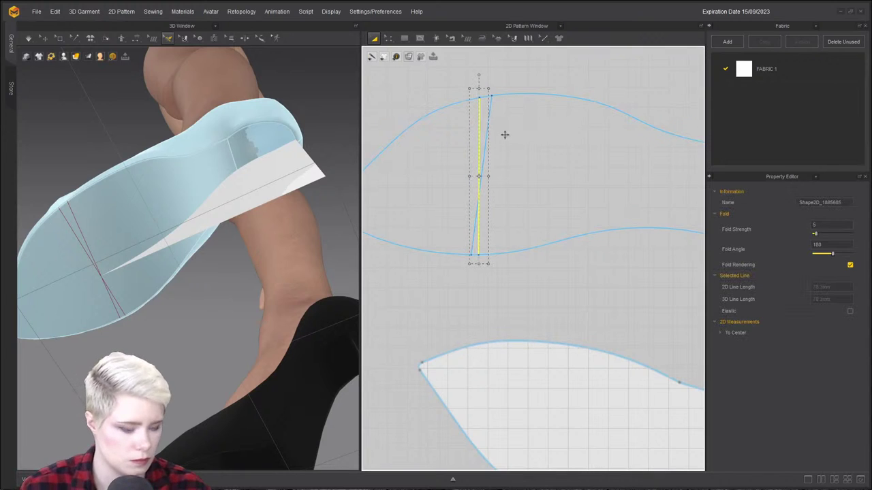
key("Delete")
Delete the two leftover points on the sole's outline beside the ends of the slanted internal line.
left_click(484, 132)
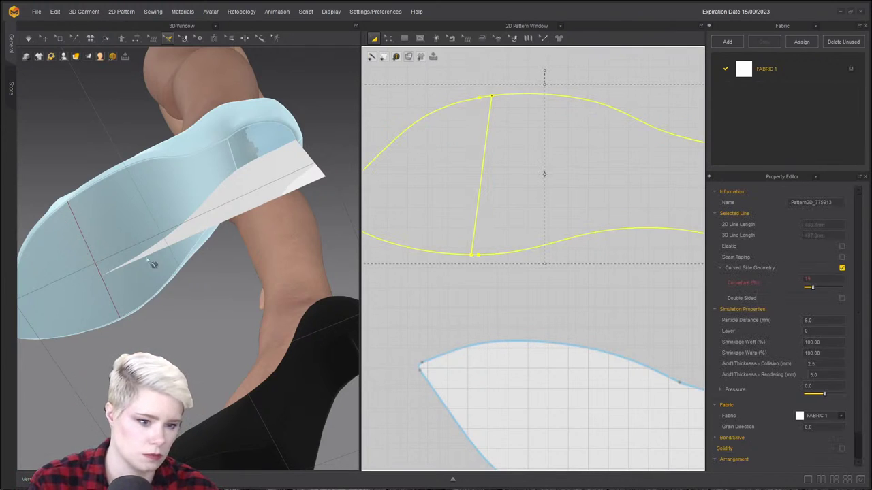
left_click(86, 235)
right_click_drag(100, 241, 146, 300)
left_click(489, 138)
left_click(483, 89)
key("z")
left_click(479, 98)
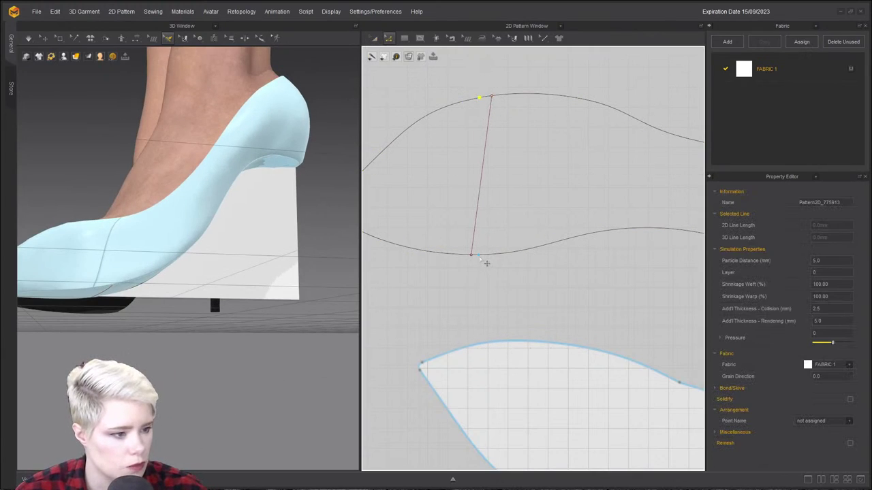
right_click(486, 263)
left_click(521, 283)
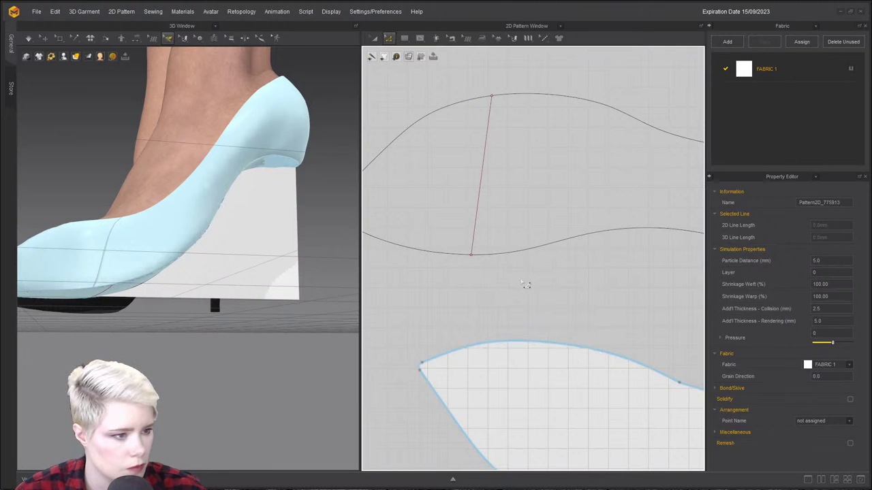
scroll(516, 286, "down", 6)
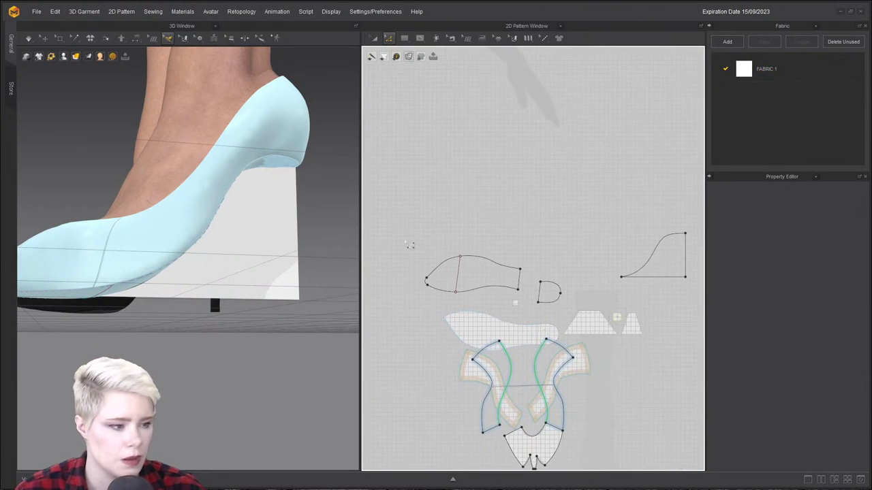
right_click_drag(325, 256, 128, 240)
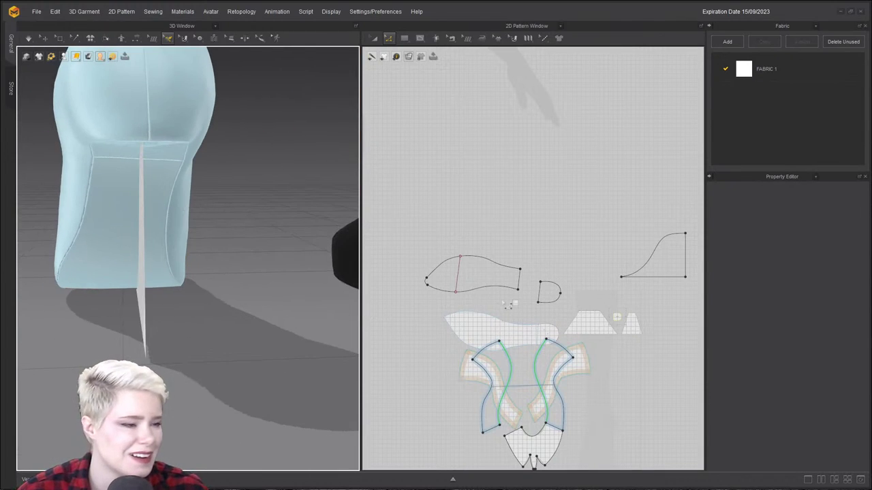
Move the wedge pattern out from under the shoe so it stands clear behind the heels.
scroll(515, 297, "up", 4)
scroll(553, 290, "down", 2)
middle_click_drag(552, 290, 520, 266)
scroll(604, 227, "down", 1)
middle_click_drag(605, 227, 507, 221)
scroll(60, 245, "down", 1)
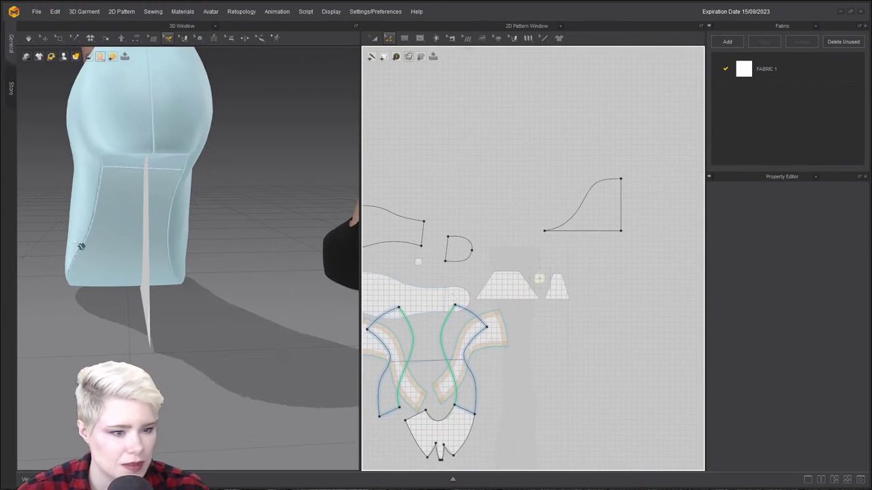
left_click(149, 292)
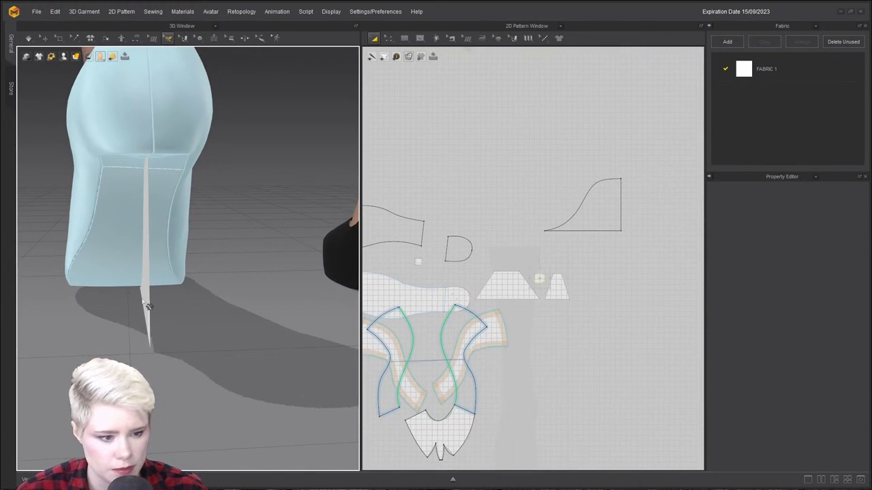
right_click_drag(218, 287, 144, 295)
left_click(44, 37)
left_click(171, 295)
left_click_drag(144, 296, 177, 295)
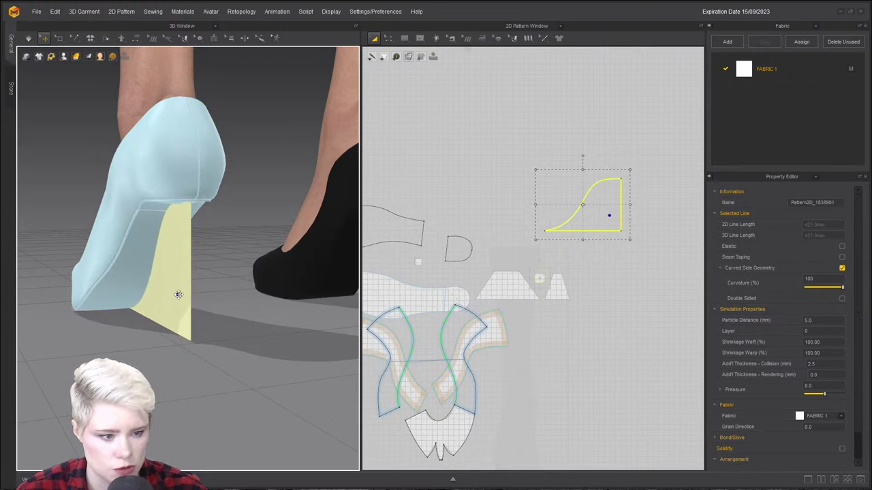
right_click_drag(207, 269, 235, 263)
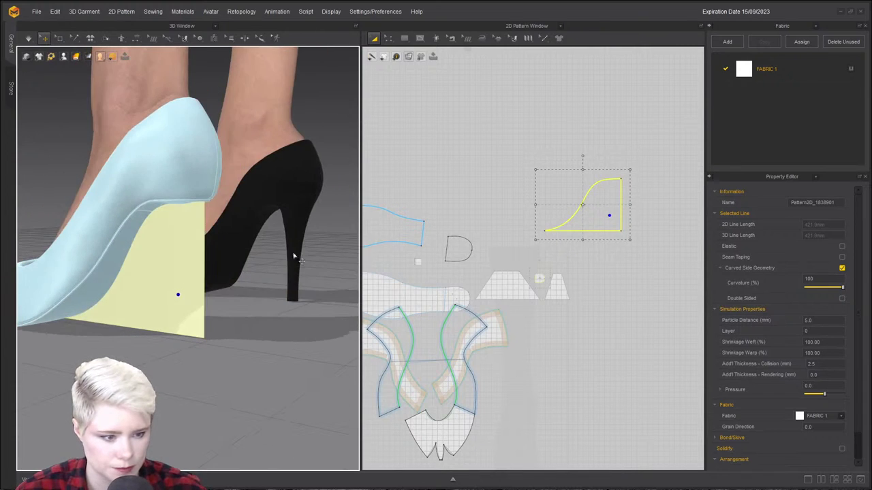
scroll(440, 205, "up", 5)
middle_click_drag(496, 295, 514, 174)
right_click_drag(242, 263, 271, 271)
right_click_drag(166, 287, 362, 280)
Deactivate the wedge pattern with the pattern-only option.
left_click(325, 272)
right_click(330, 278)
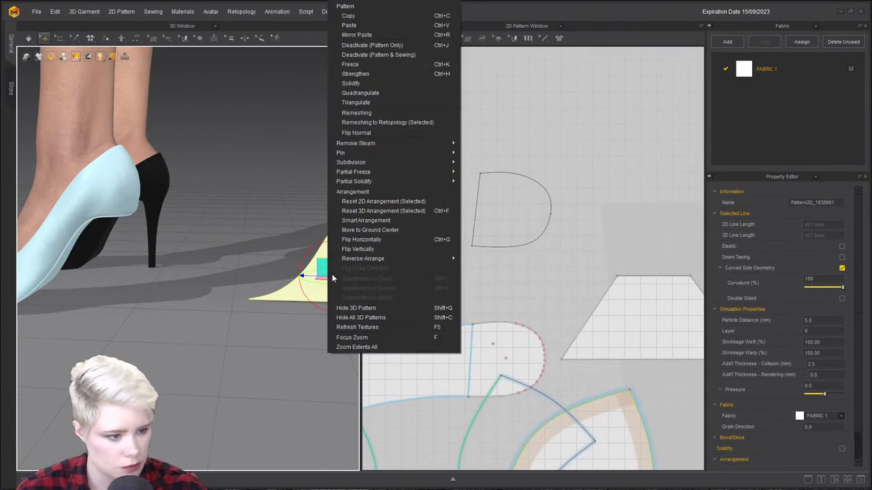
left_click(370, 44)
Copy the D-shaped heel seat pattern and paste the duplicate directly above the original in the 2D layout.
right_click_drag(329, 149, 200, 158)
middle_click_drag(54, 198, 197, 206)
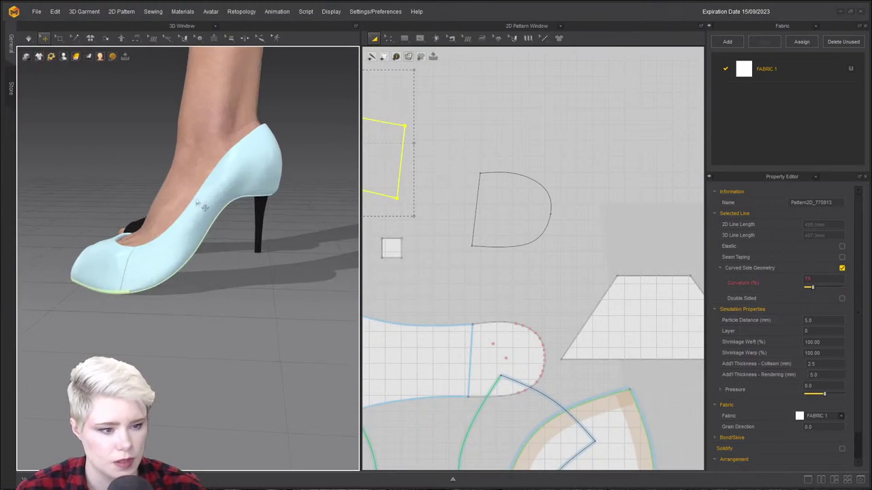
right_click_drag(197, 207, 222, 162)
scroll(523, 141, "down", 2)
left_click(523, 141)
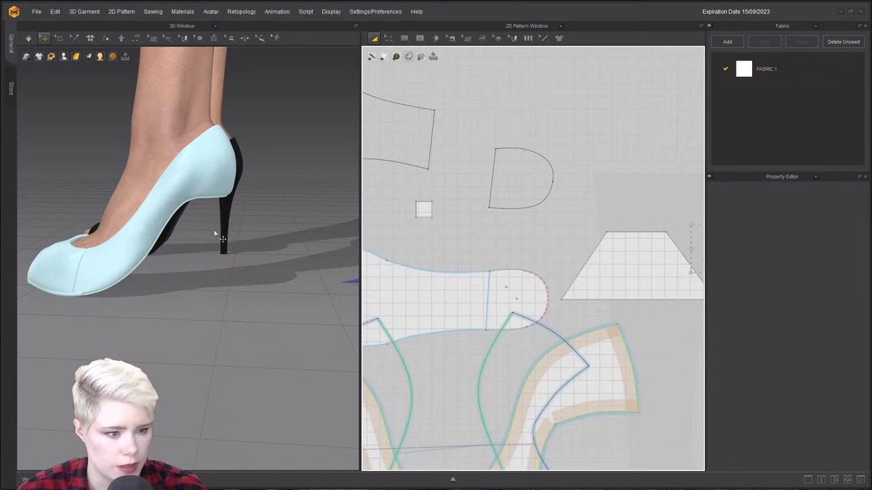
right_click_drag(223, 237, 158, 186)
scroll(496, 192, "down", 2)
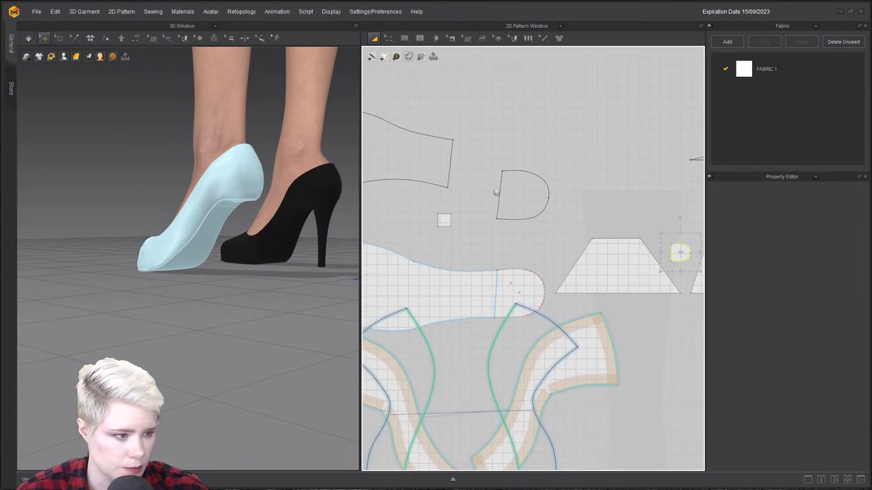
scroll(325, 213, "up", 5)
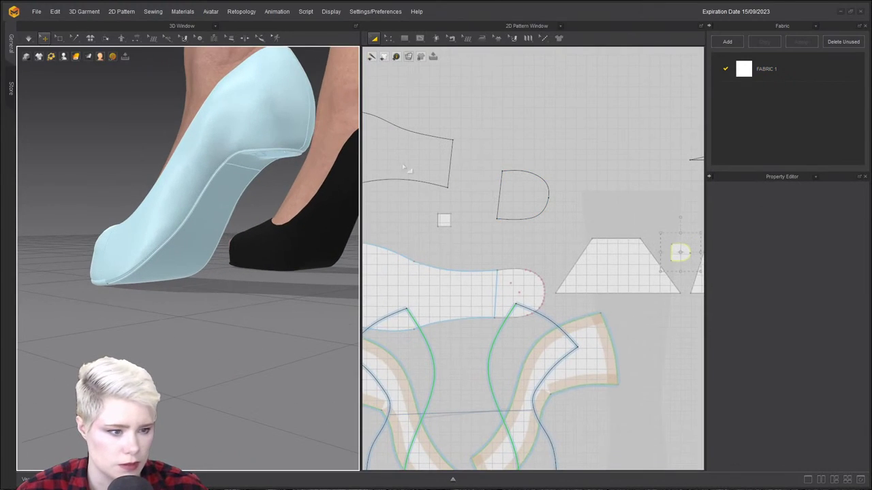
right_click(538, 184)
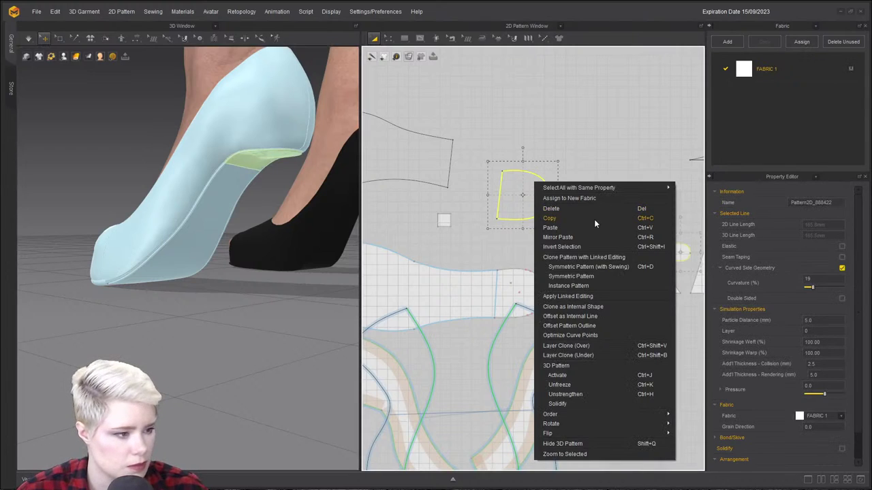
left_click(594, 220)
left_click(533, 110)
left_click(528, 125)
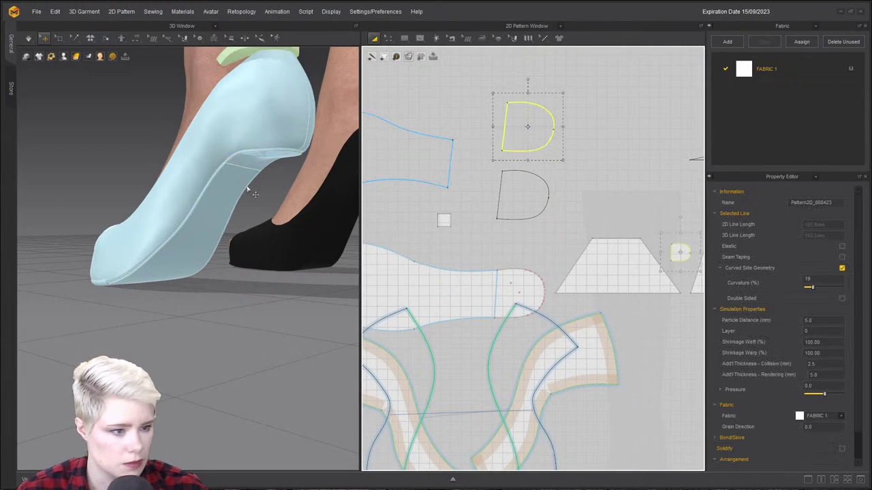
Move the duplicated D-shaped piece to the ground below the heel, unfreeze it and simulate it so it lies flat.
scroll(250, 138, "down", 3)
left_click_drag(244, 156, 235, 320)
right_click(240, 317)
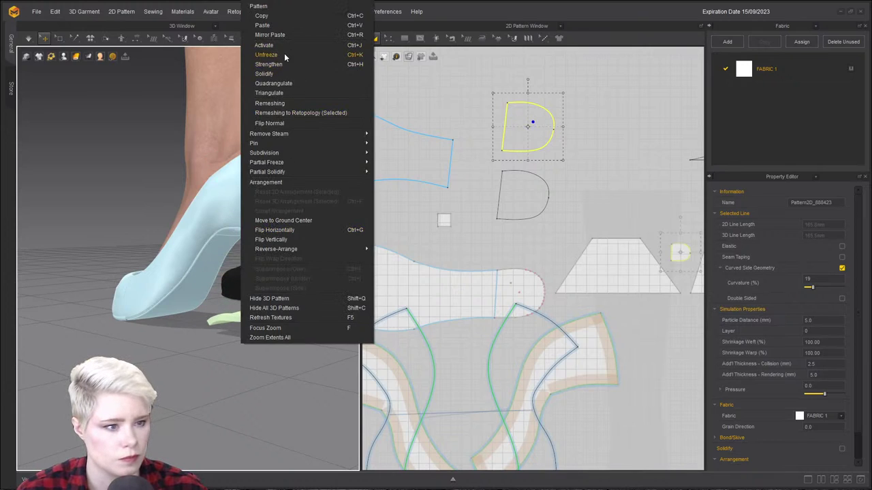
left_click(285, 55)
left_click(293, 325)
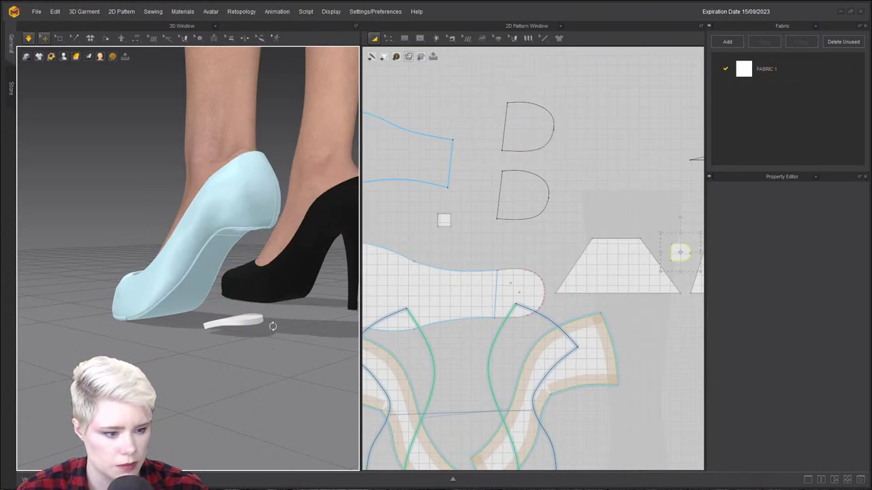
right_click(271, 325)
left_click(252, 300)
left_click(230, 328)
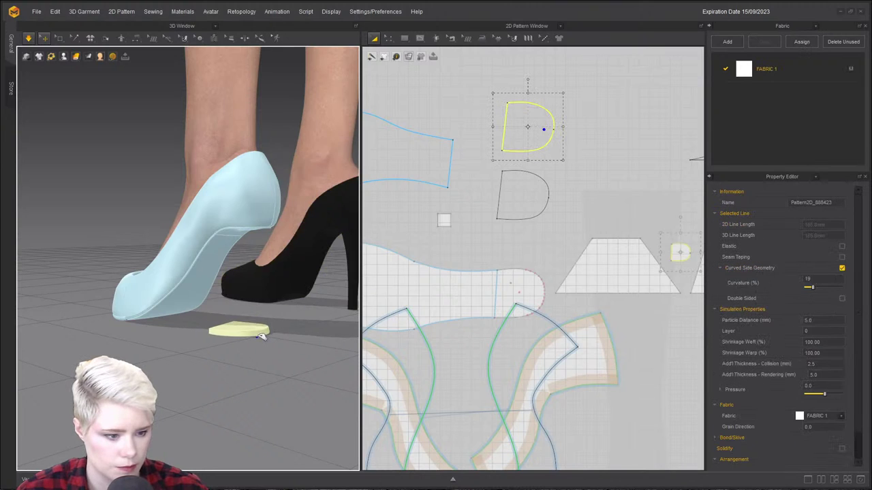
right_click_drag(274, 335, 195, 332)
middle_click_drag(215, 426, 226, 262)
left_click_drag(227, 262, 241, 235)
right_click_drag(228, 284, 210, 418)
Measure the duplicate's curved edge and create a 120 by 50 mm rectangle pattern above it.
scroll(472, 154, "down", 4)
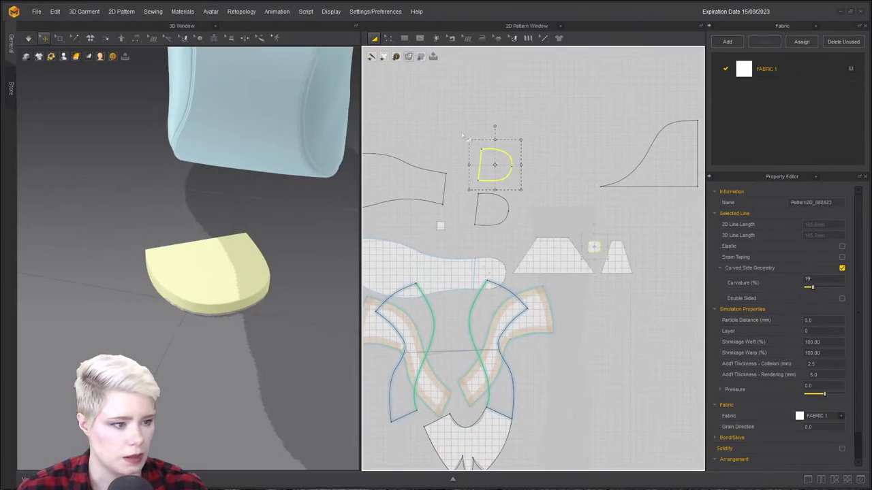
left_click(475, 164)
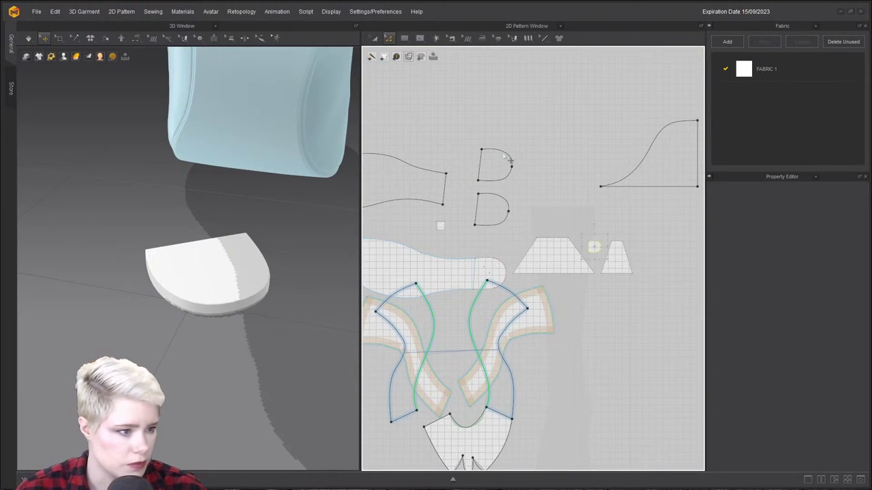
left_click(507, 158)
left_click(502, 154)
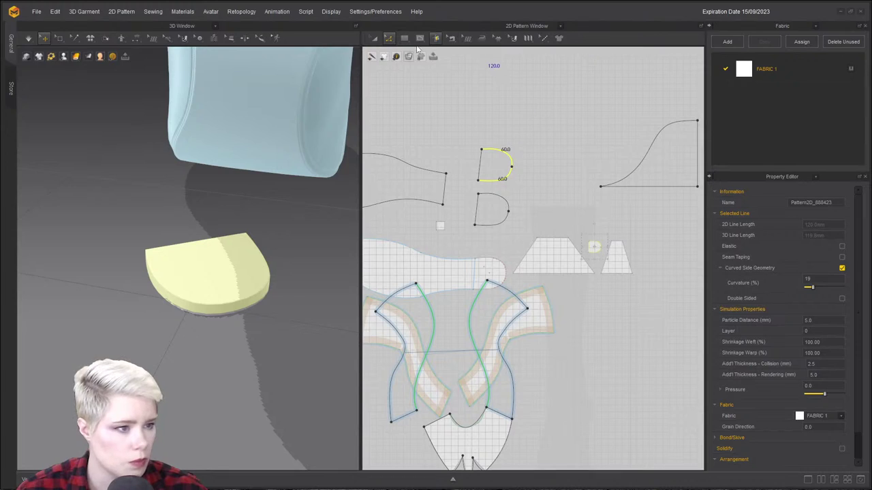
left_click(404, 38)
left_click(515, 119)
type("120")
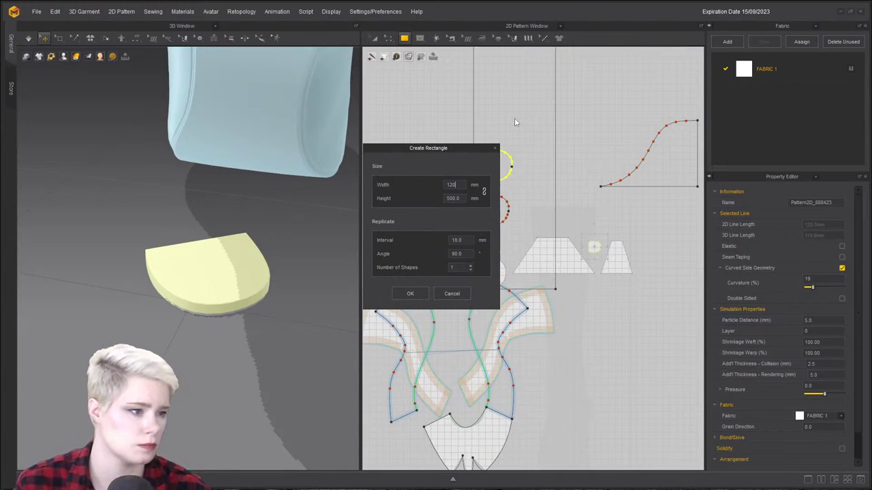
type("50")
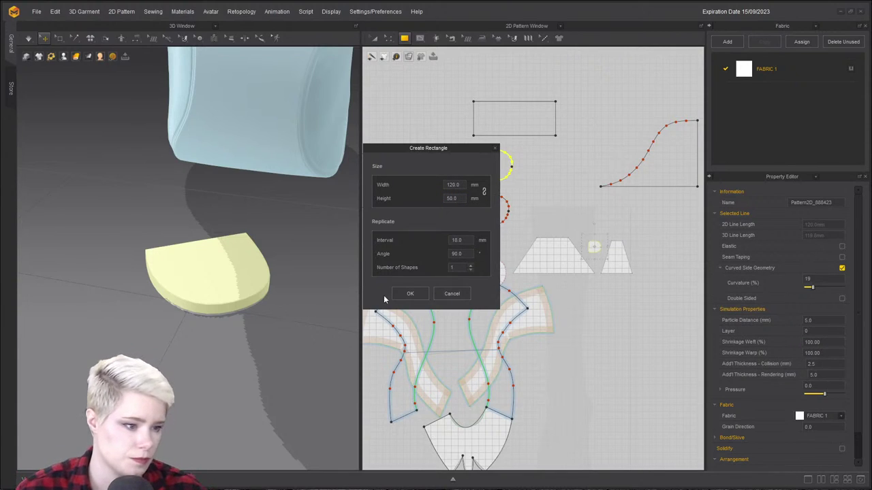
left_click(410, 293)
Sew the rectangle's two long edges to the curved edges of the two D-shaped pieces, upper edge to the duplicate, lower edge to the original.
scroll(330, 242, "down", 5)
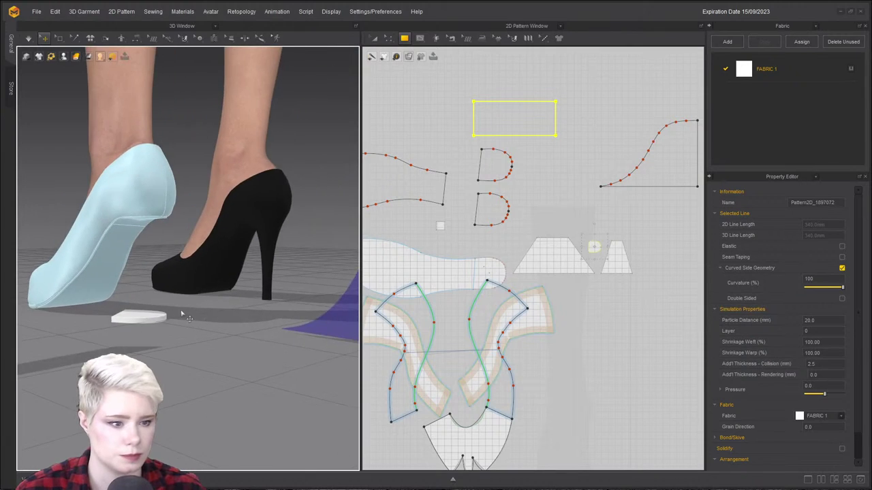
key("m")
left_click(474, 102)
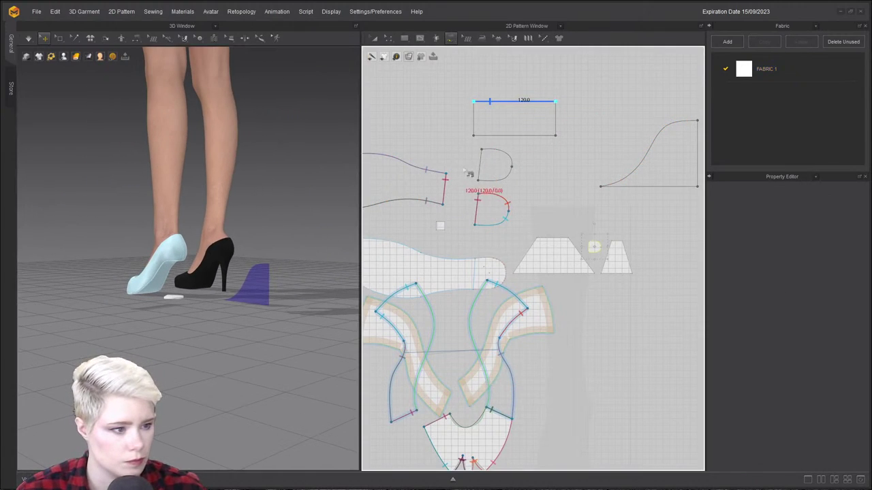
left_click(511, 167)
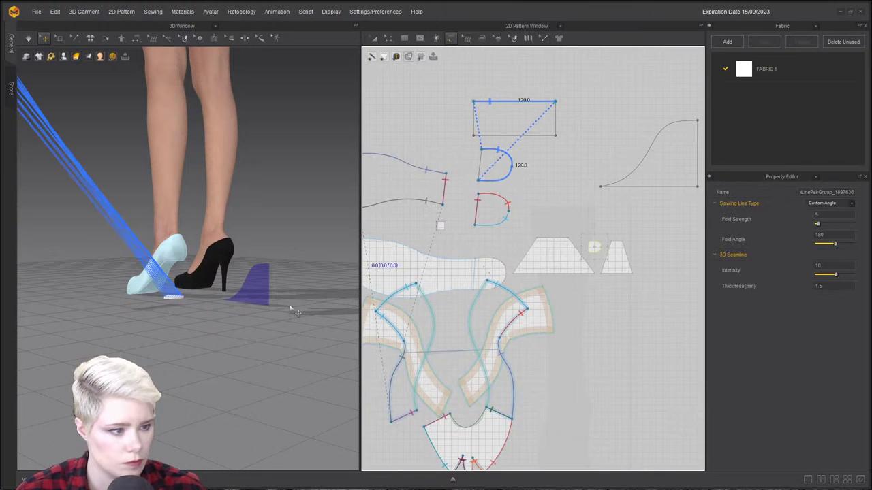
scroll(307, 249, "down", 3)
left_click(577, 144)
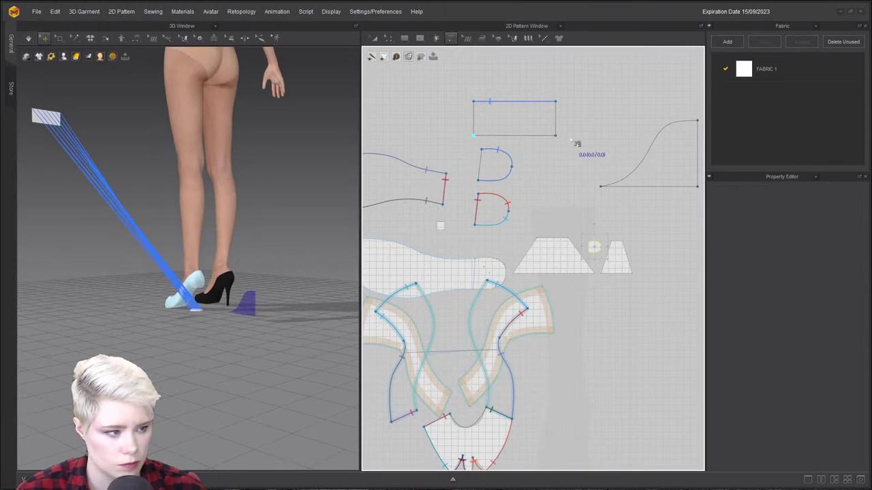
left_click(506, 204)
Place the rectangle beside the D-shaped pieces under the shoe and simulate it into a curved heel wall.
left_click_drag(56, 121, 207, 315)
right_click(208, 315)
left_click(255, 290)
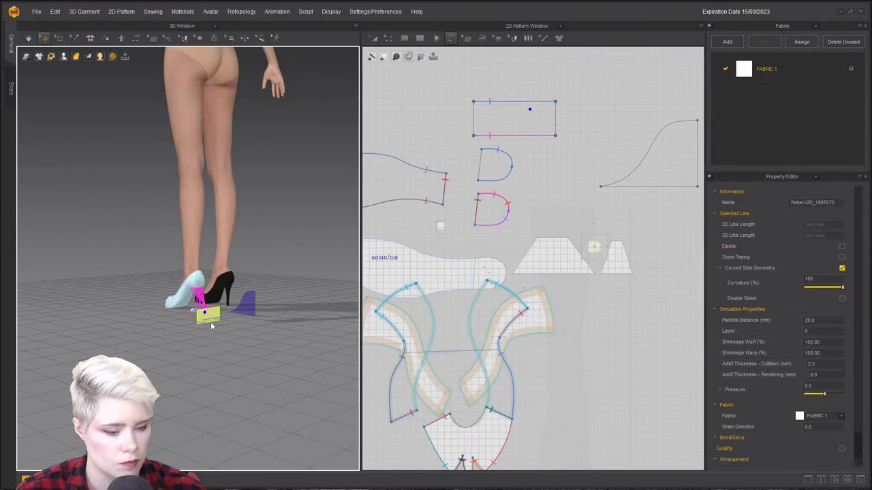
scroll(136, 307, "up", 5)
right_click_drag(136, 307, 197, 310)
middle_click_drag(157, 354, 256, 299)
key("space")
left_click(244, 353)
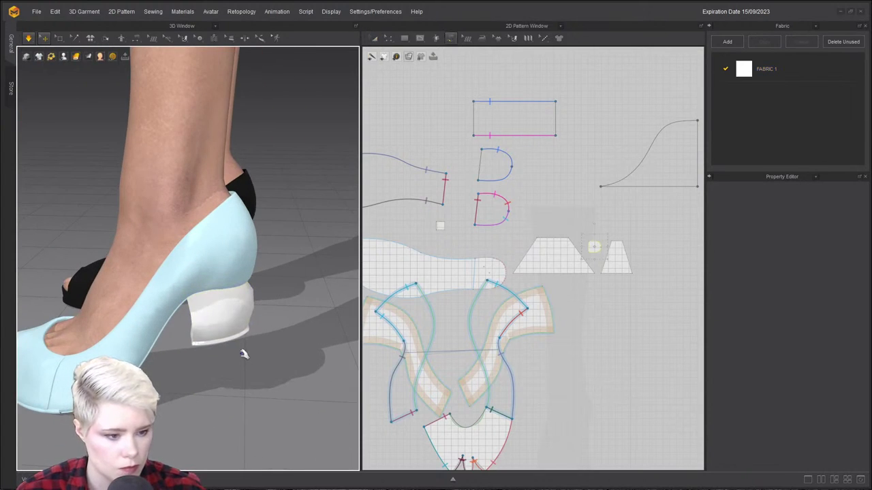
scroll(246, 350, "up", 5)
right_click_drag(247, 350, 240, 384)
scroll(240, 383, "down", 6)
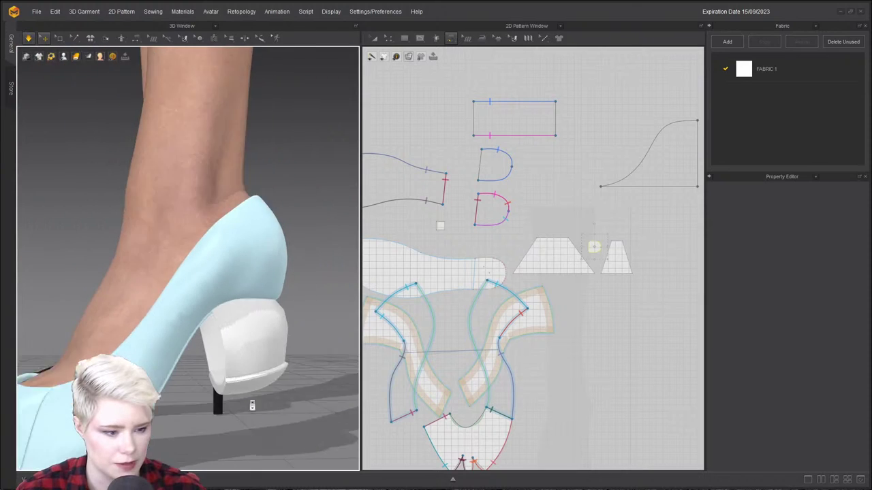
Strengthen the D-shaped piece that closes the underside of the heel block.
key("space")
right_click_drag(216, 288, 272, 259)
scroll(232, 292, "up", 3)
left_click(267, 237)
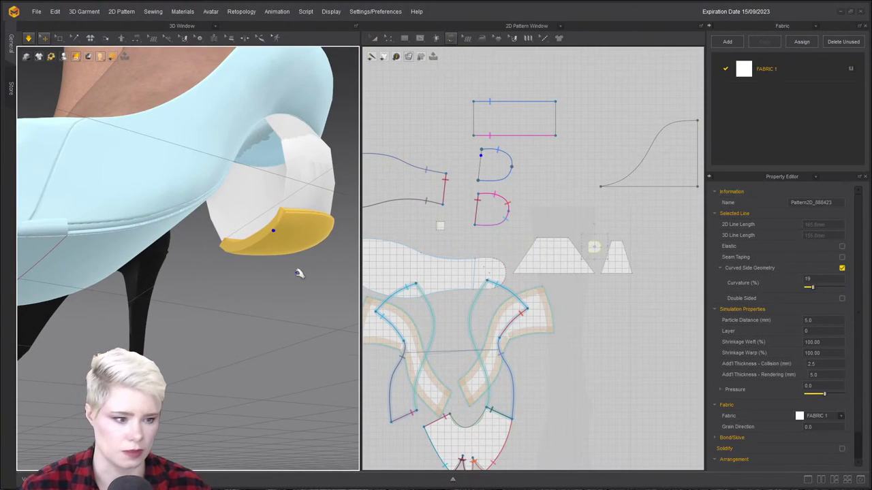
right_click_drag(271, 229, 214, 256)
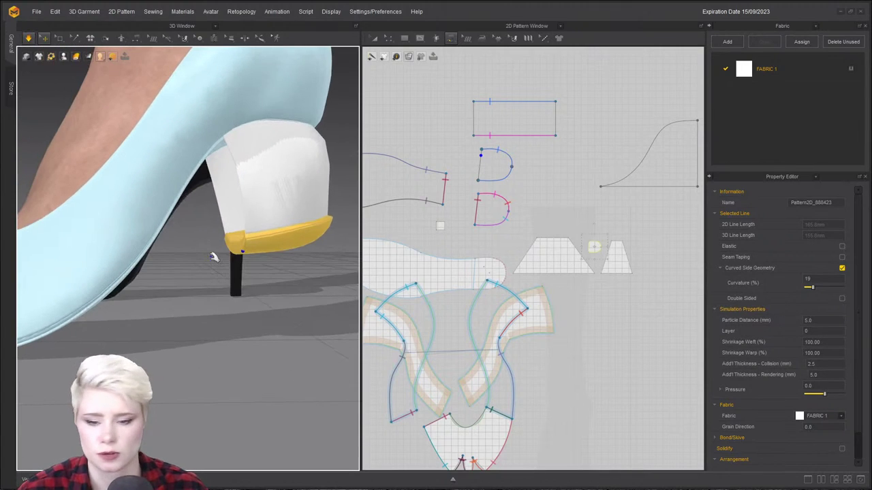
Set the sewing line type of the seams around the heel wall and both D-shaped pieces to TURNED.
key("z")
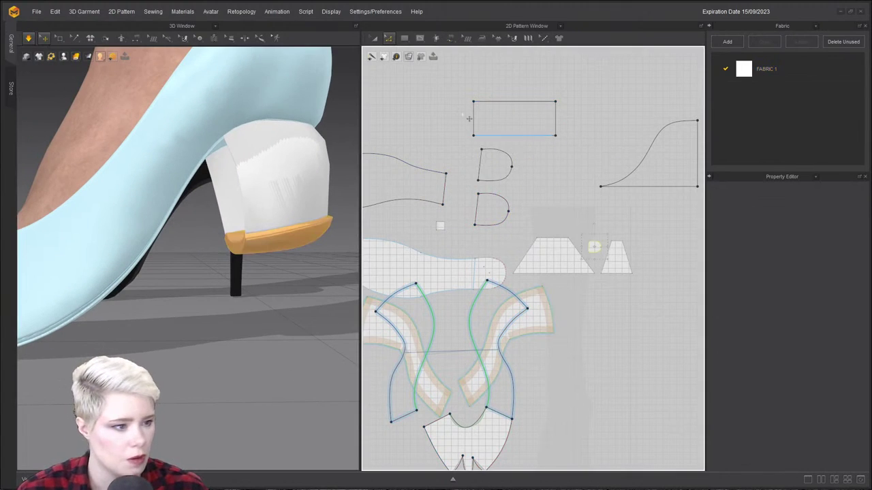
scroll(478, 122, "down", 5)
key("b")
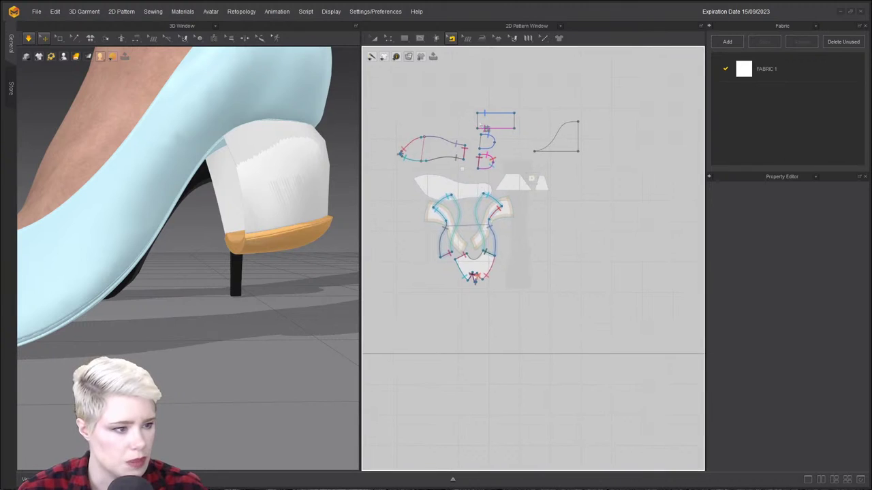
left_click_drag(523, 179, 526, 179)
left_click_drag(468, 93, 536, 186)
left_click(850, 203)
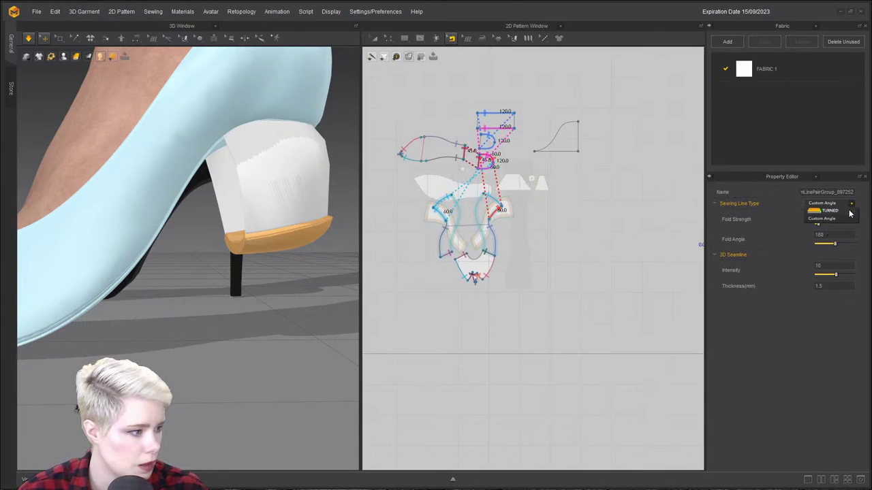
left_click(826, 214)
key("a")
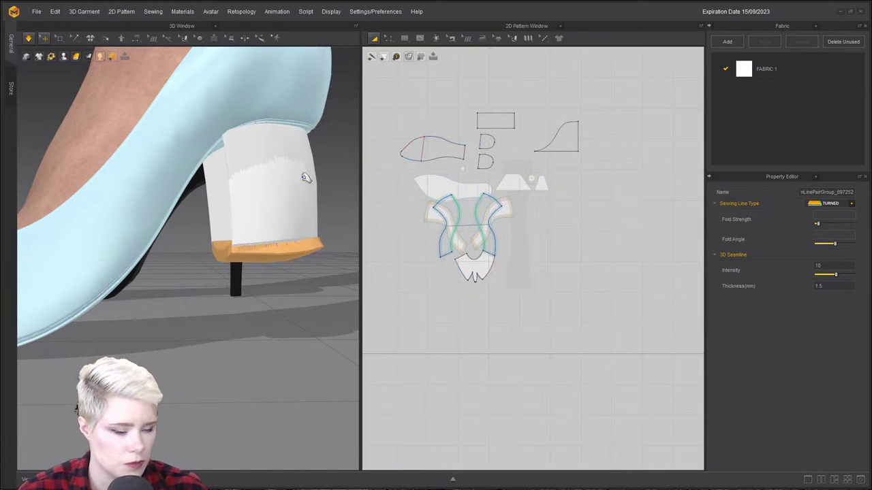
Tug the heel wall and its bottom piece during simulation to settle the heel block under the shoe.
left_click(310, 174)
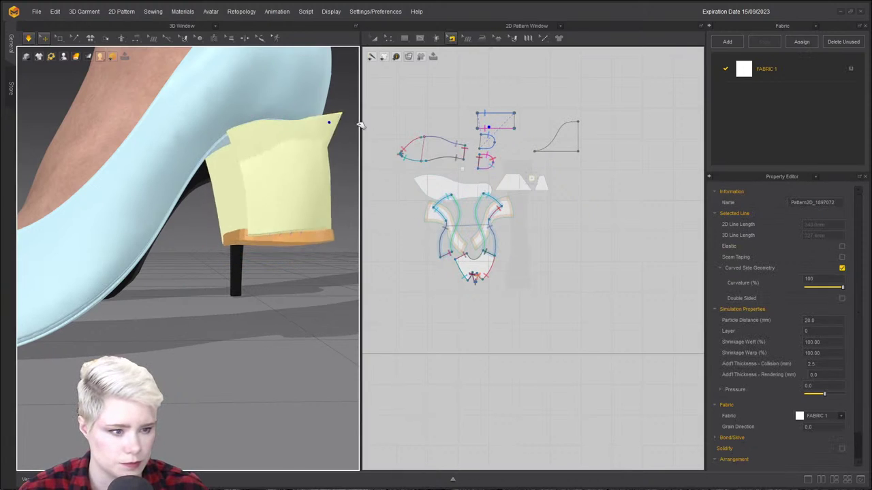
left_click(279, 260)
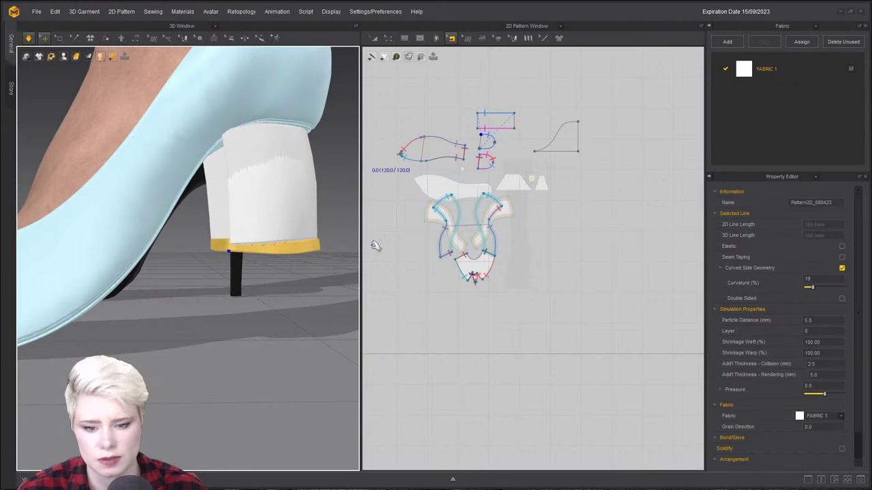
scroll(282, 238, "up", 3)
left_click(255, 282)
key("space")
right_click_drag(254, 282, 284, 240)
left_click(278, 255)
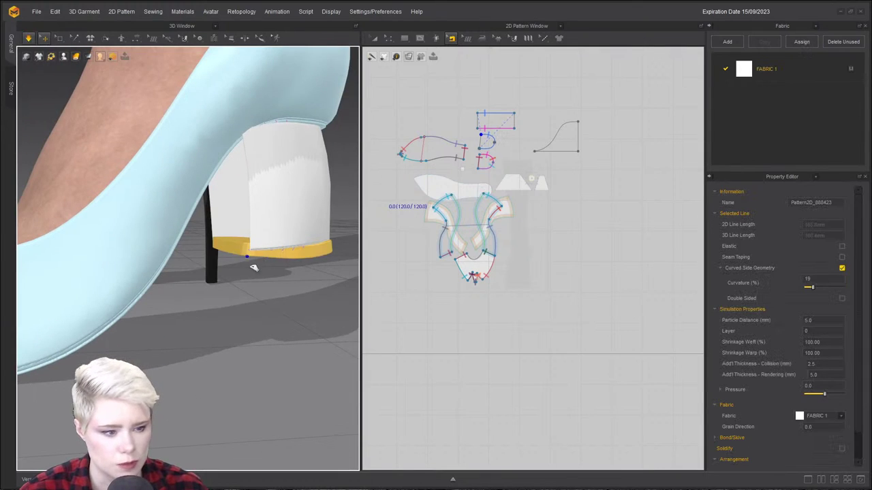
Lengthen the heel wall rectangle, move it clear of the other pattern pieces, and simulate the taller heel.
right_click_drag(275, 212, 354, 198)
left_click(495, 121)
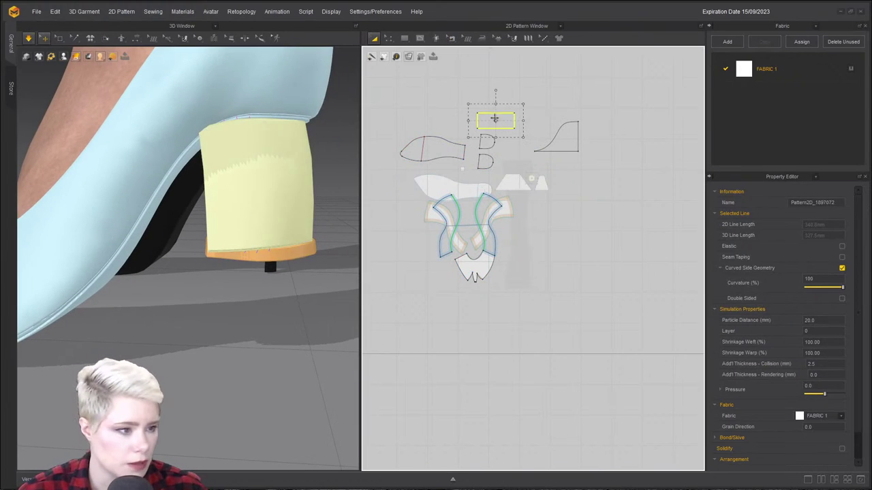
left_click_drag(493, 85, 493, 84)
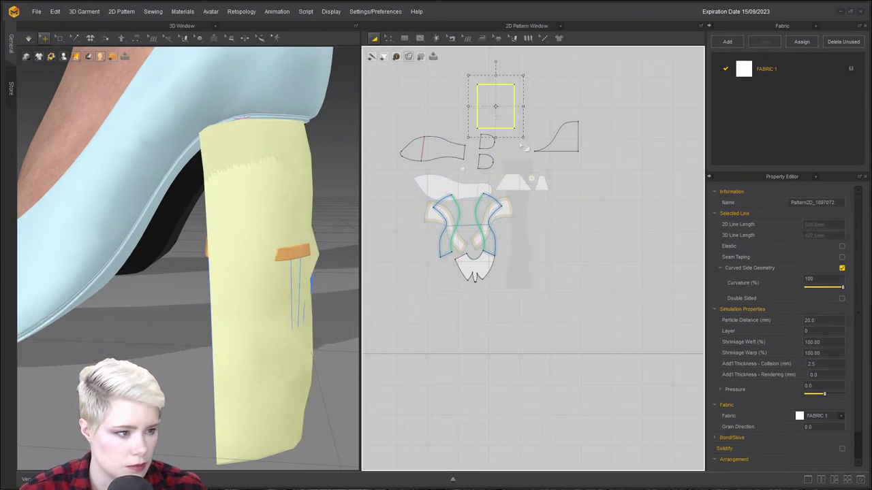
left_click_drag(569, 131, 495, 94)
scroll(498, 104, "up", 8)
left_click(509, 190)
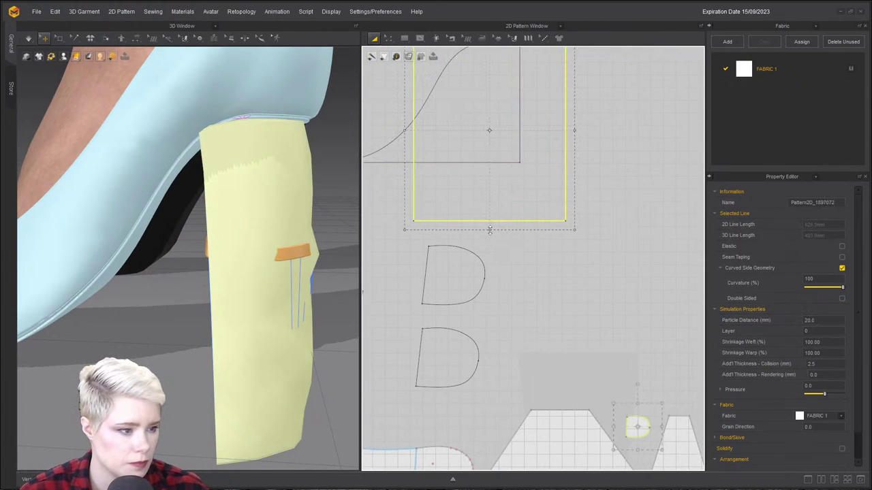
left_click_drag(494, 188, 651, 189)
scroll(496, 199, "down", 6)
key("space")
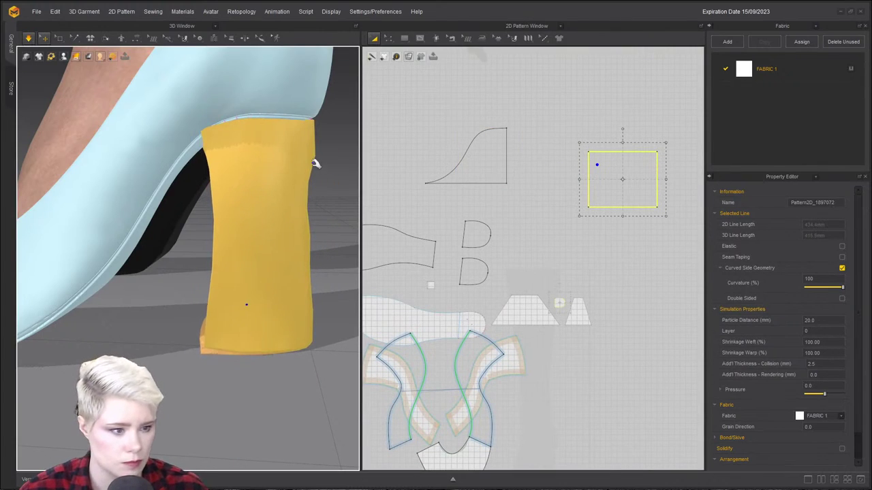
Set the heel wall's particle distance to 5 mm and tug the wall and bottom piece into place during simulation.
left_click(824, 319)
type("54")
key("Return")
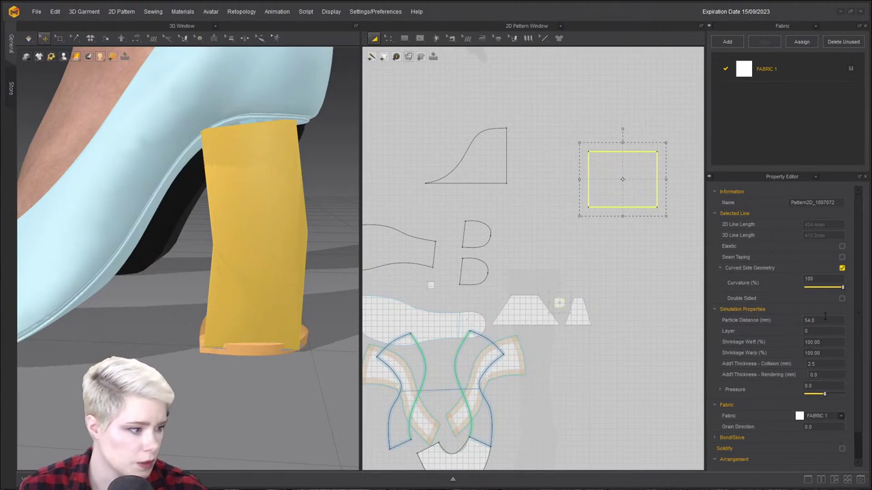
type("5")
key("Return")
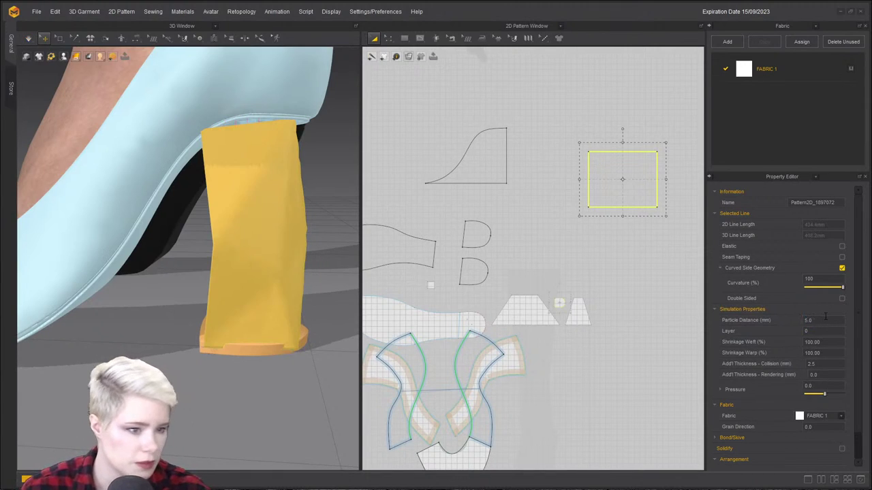
key("space")
left_click_drag(292, 137, 339, 148)
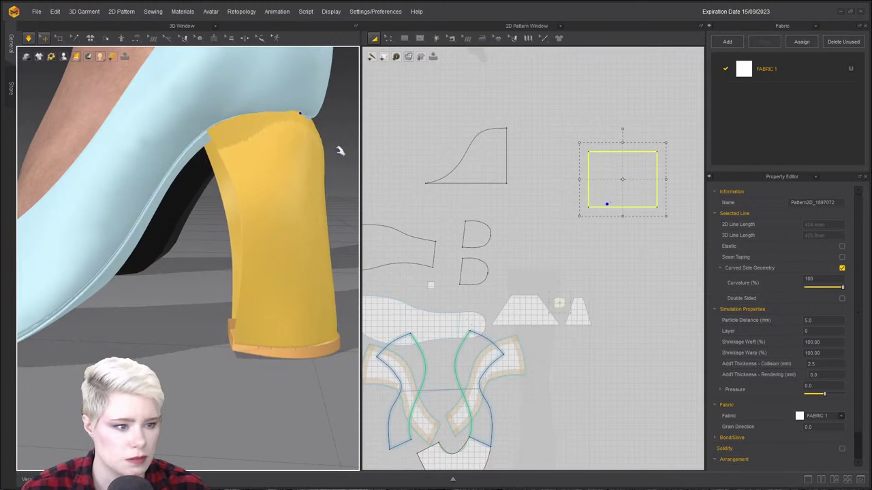
left_click(272, 363)
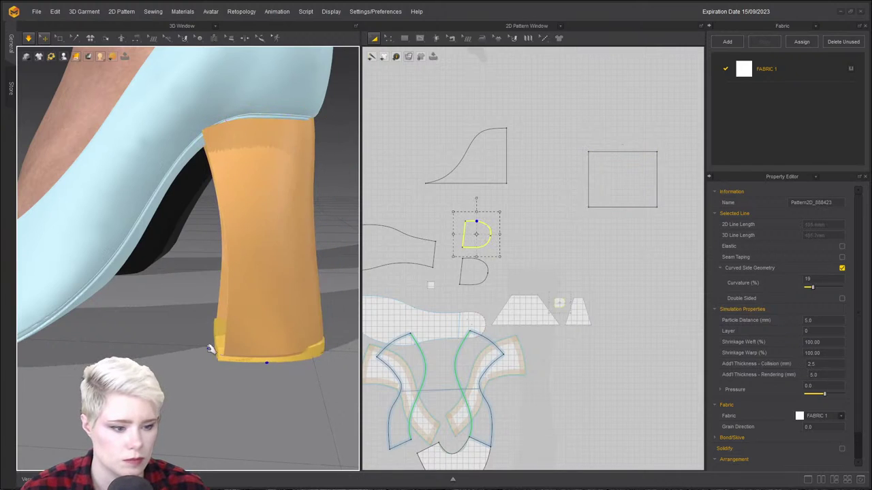
right_click_drag(289, 295, 271, 327)
Examine the heel's open front and measure the straight edge of the D-shaped bottom piece.
key("n")
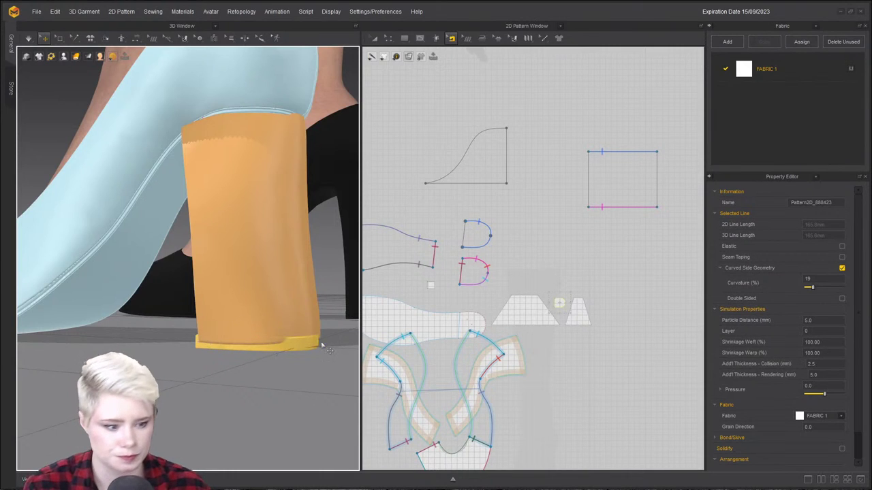
left_click(280, 344)
left_click(110, 306)
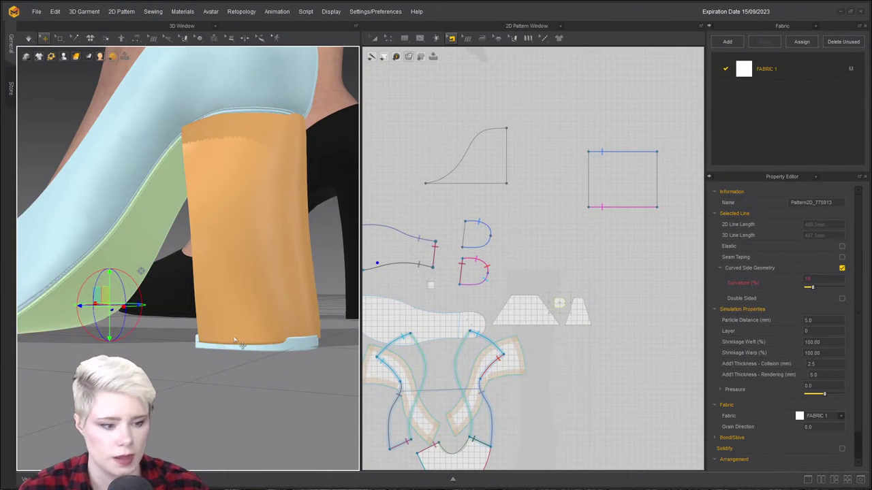
right_click_drag(235, 340, 271, 360)
left_click(262, 352)
left_click(296, 258)
left_click(481, 200)
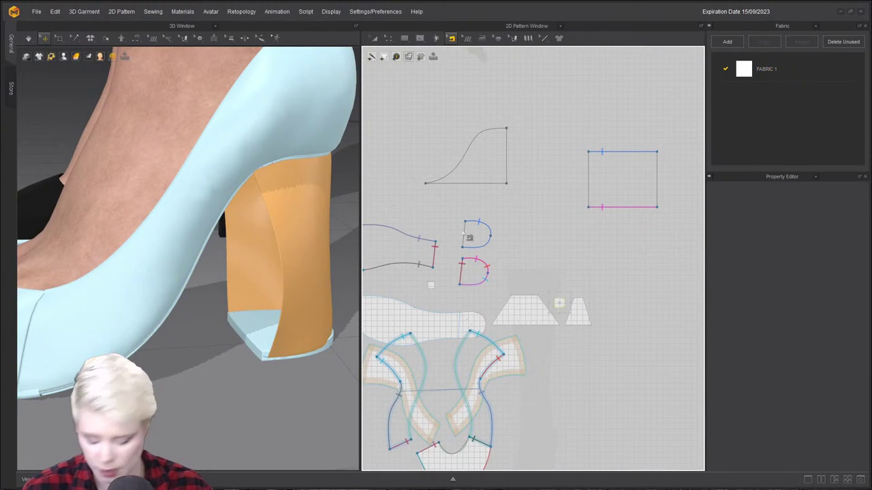
scroll(476, 222, "up", 5)
scroll(481, 223, "down", 2)
key("z")
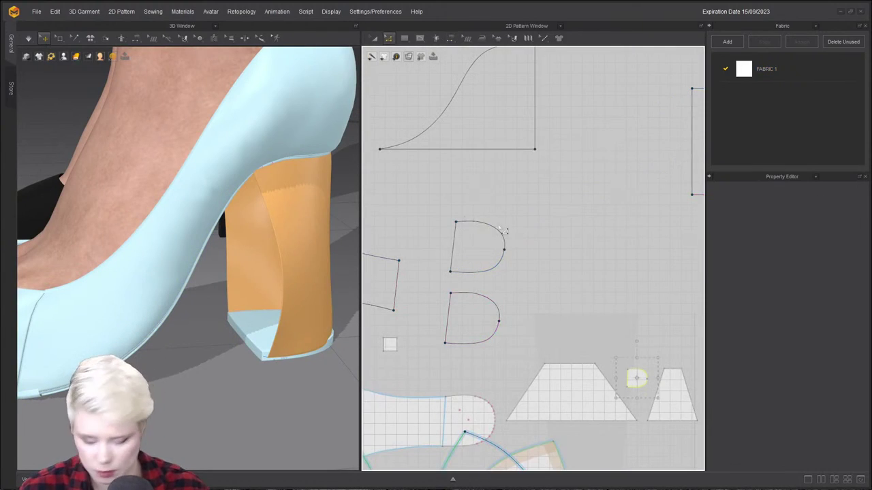
left_click(462, 252)
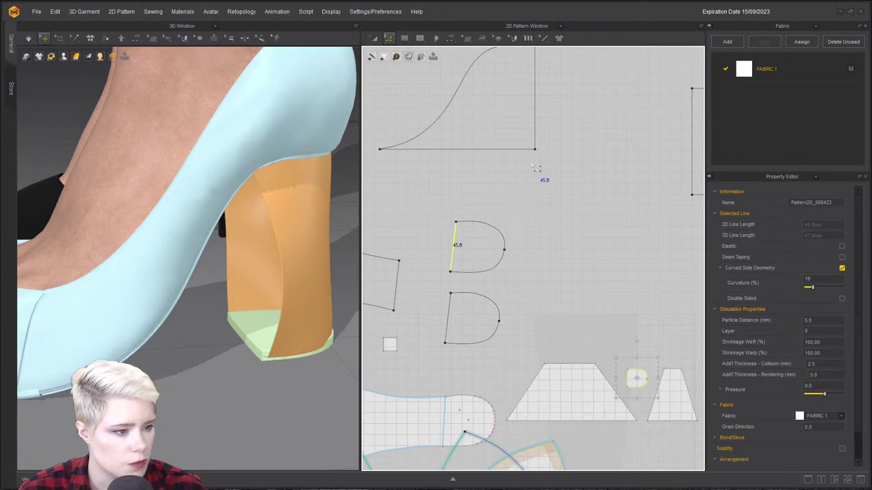
Create a rectangle 45.8 mm wide and 50 mm high for the heel's front panel.
left_click(404, 38)
scroll(551, 156, "down", 2)
left_click(551, 155)
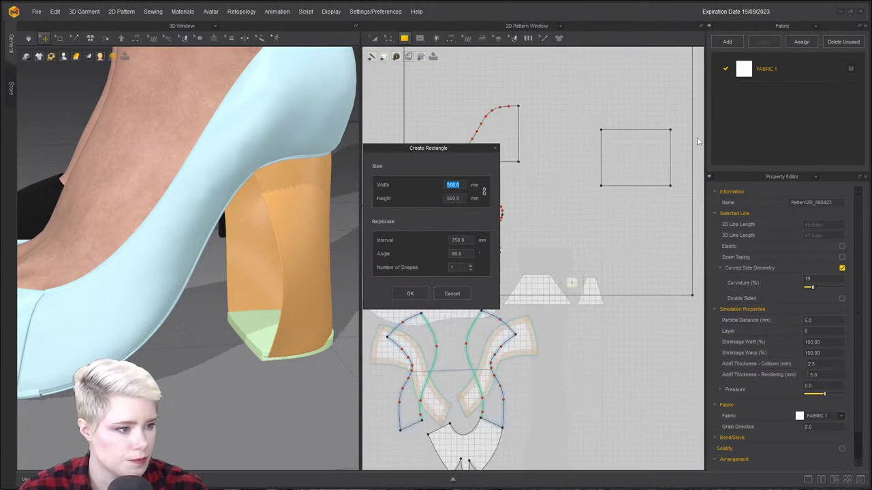
type("45.8")
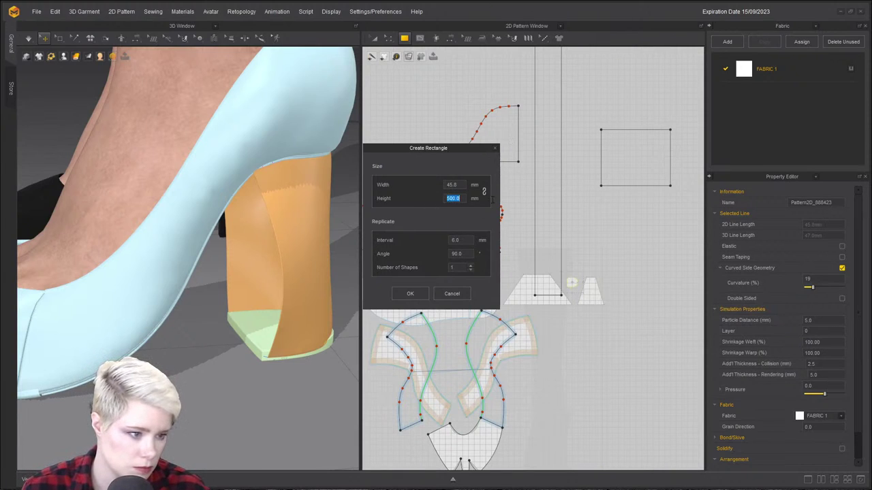
type("50")
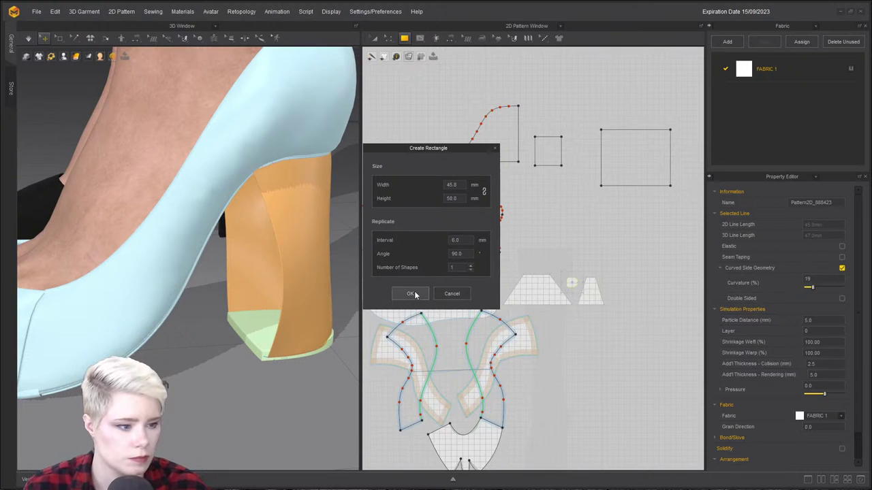
left_click(411, 293)
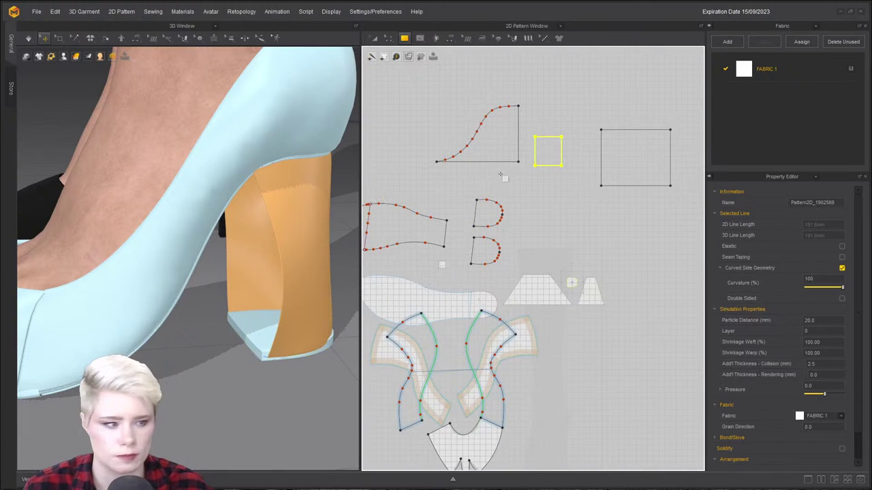
Place the front panel rectangle beside the heel wall and extend its height to match the wall.
key("a")
left_click_drag(548, 163, 587, 157)
scroll(574, 181, "down", 2)
middle_click_drag(576, 177, 506, 192)
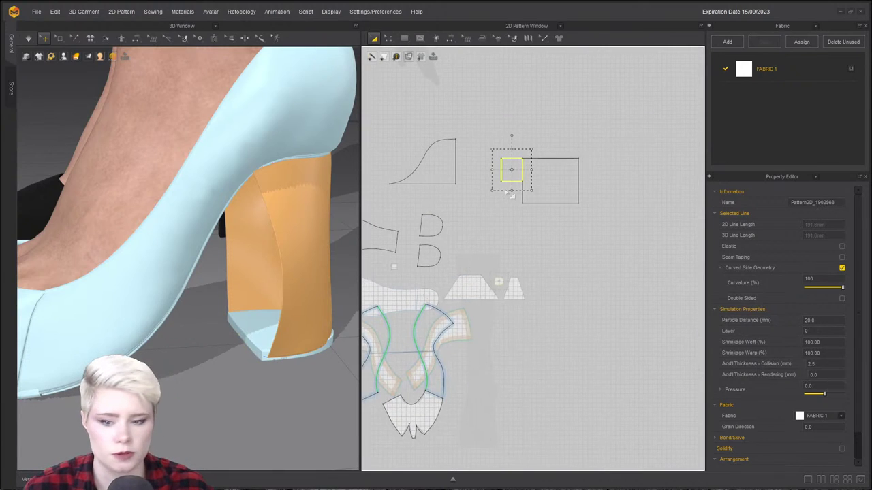
scroll(521, 195, "up", 3)
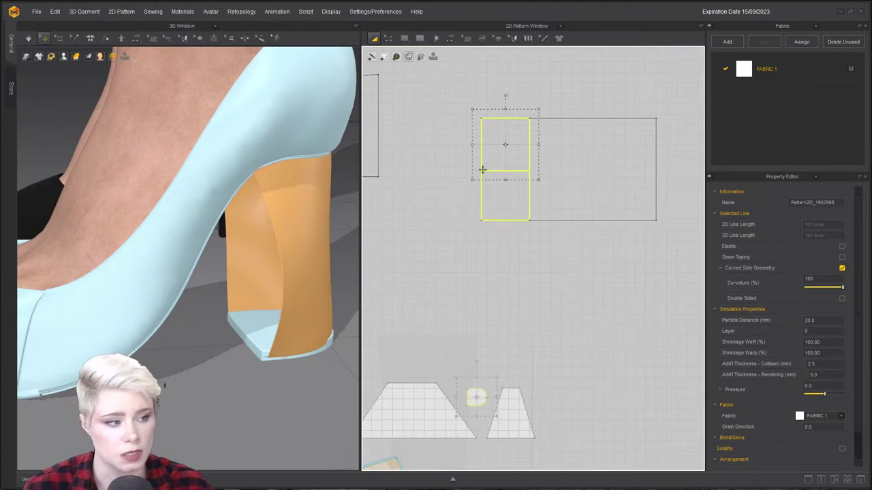
key("ctrl+z")
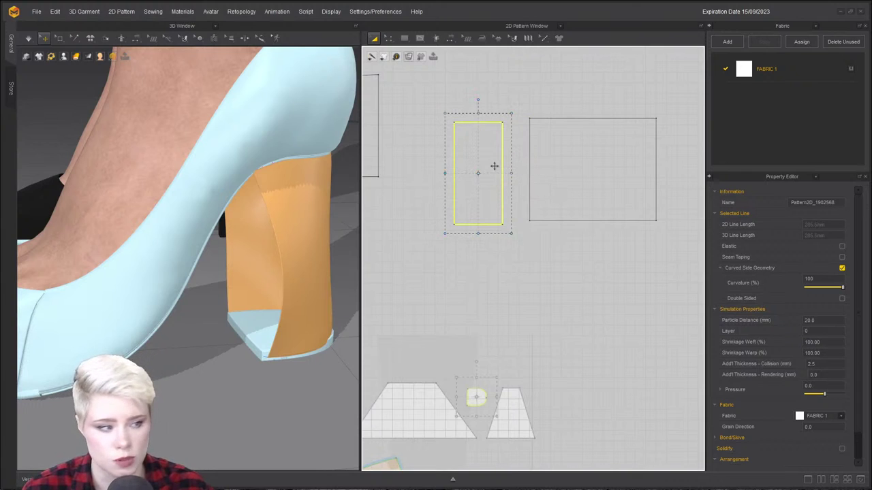
mouse_move(483, 162)
left_mouse_down()
mouse_move(510, 156)
mouse_move(490, 160)
left_mouse_up()
left_click(430, 209)
scroll(515, 290, "down", 3)
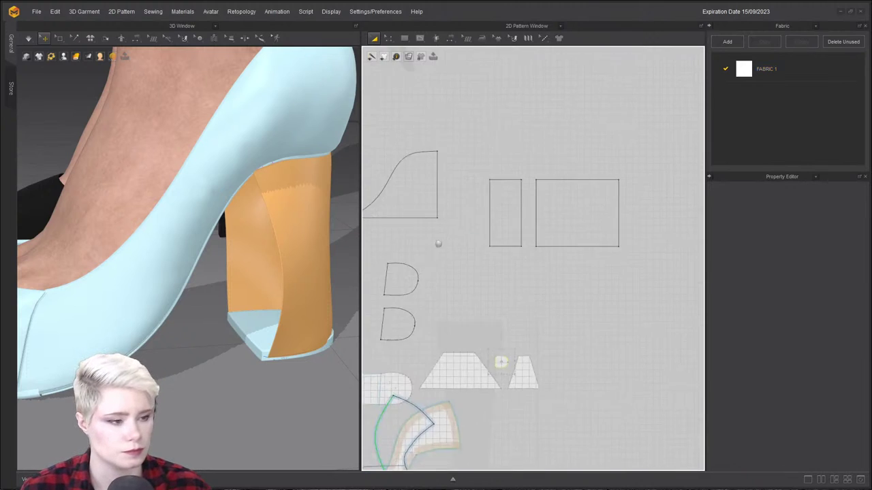
Sew the short edges of the front panel to the straight edges of the two D-shaped pieces.
scroll(380, 238, "up", 2)
key("n")
scroll(431, 218, "down", 2)
left_click(630, 168)
left_click(551, 247)
left_click(634, 225)
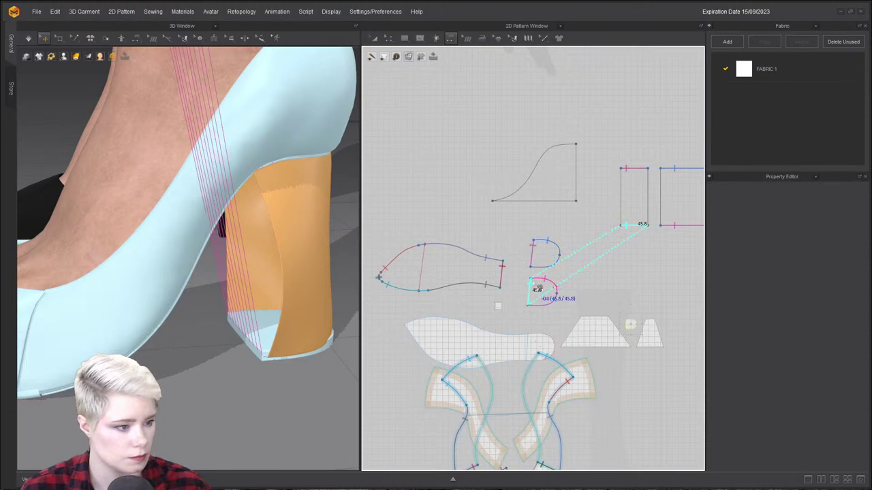
left_click(535, 291)
Superimpose the front panel to the side of the heel's D-shaped piece and simulate it across the heel's open front.
scroll(293, 269, "down", 5)
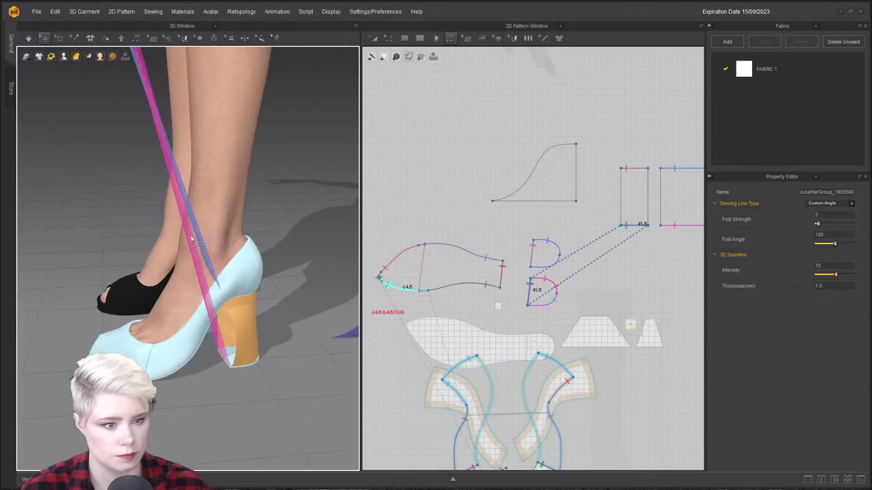
scroll(153, 208, "down", 3)
right_click(183, 289)
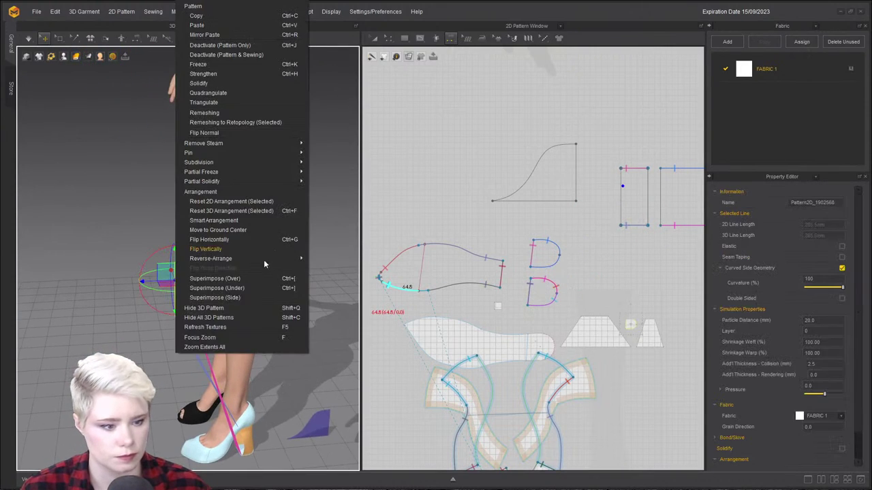
left_click(242, 301)
middle_click_drag(265, 351, 248, 281)
scroll(248, 280, "up", 2)
right_click_drag(256, 269, 143, 151)
scroll(208, 300, "up", 6)
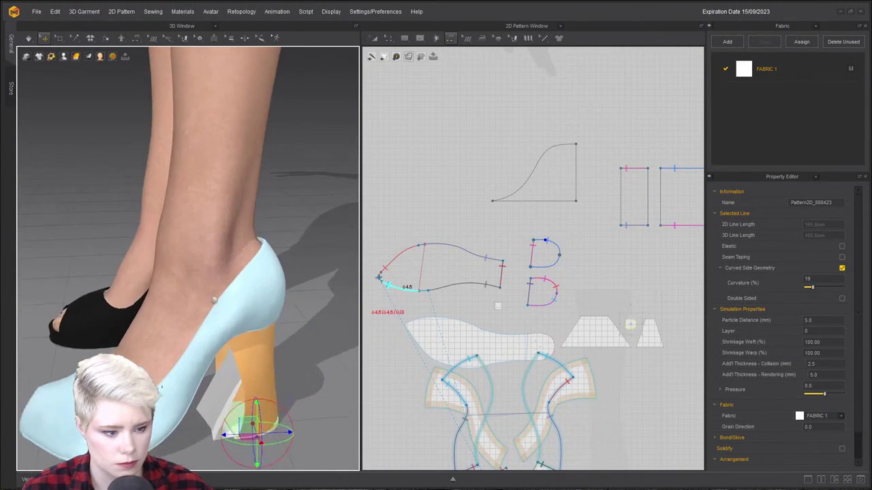
left_click_drag(147, 300, 65, 450)
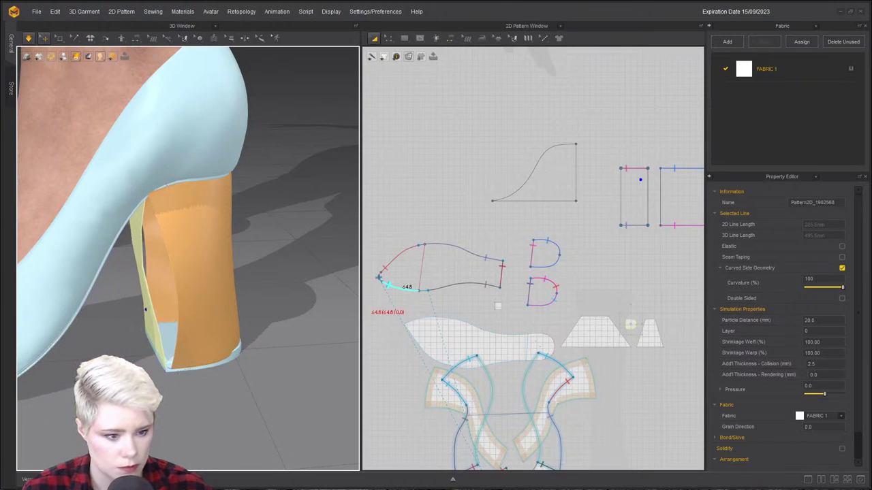
Try to sew the long edges of the front panel to the side edges of the heel wall in the pattern layout.
left_click(649, 191)
left_click(660, 193)
left_click(624, 192)
middle_click_drag(700, 198, 613, 198)
scroll(613, 198, "down", 2)
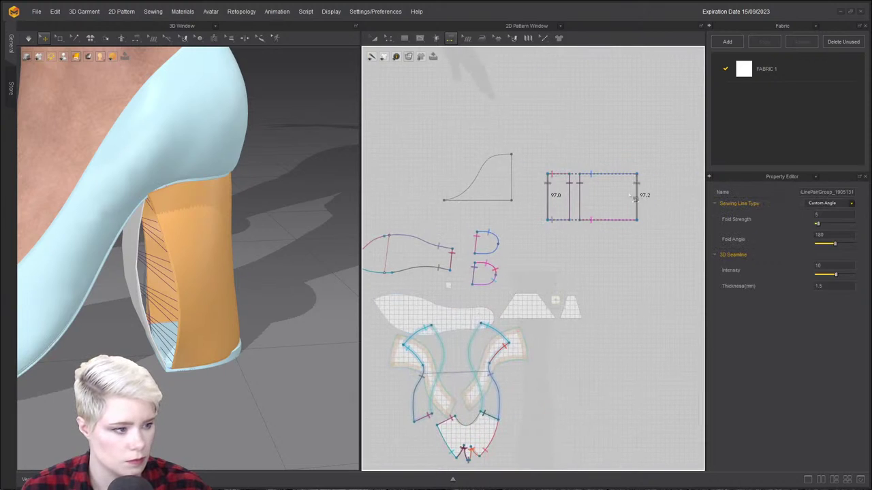
Simulate the heel with the front panel's side seams and undo the simulated result.
key("a")
left_click(560, 186)
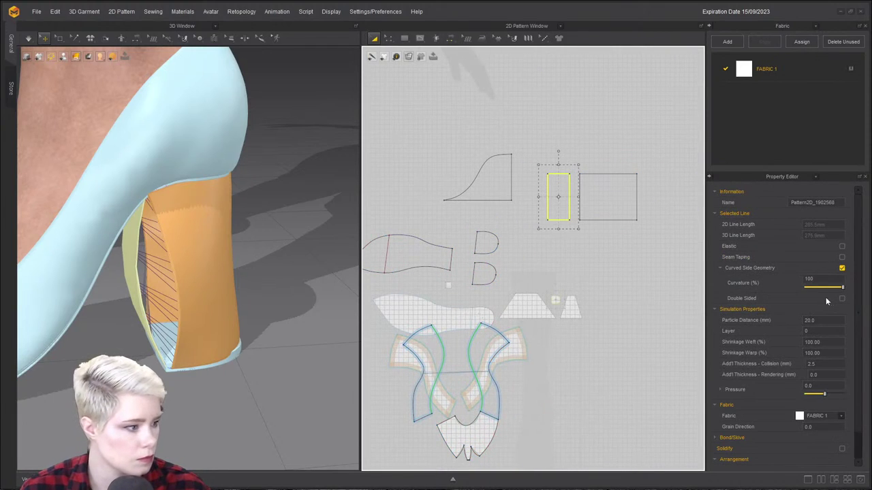
left_click(831, 320)
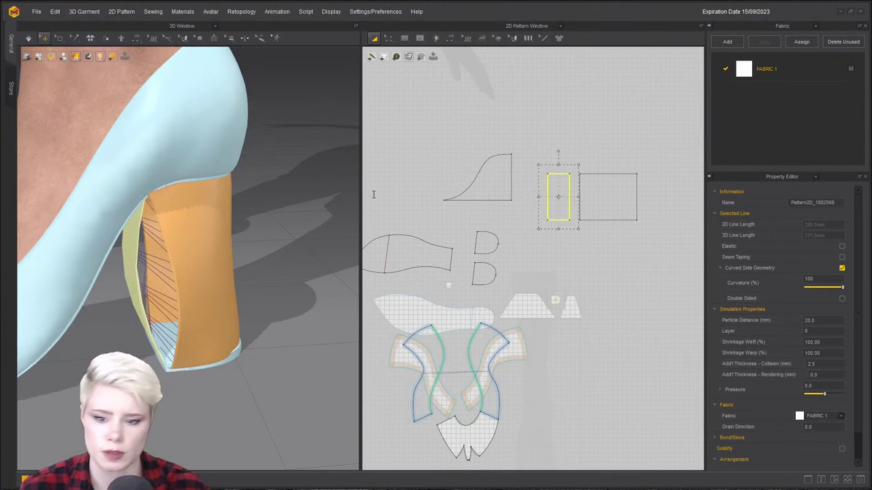
key("space")
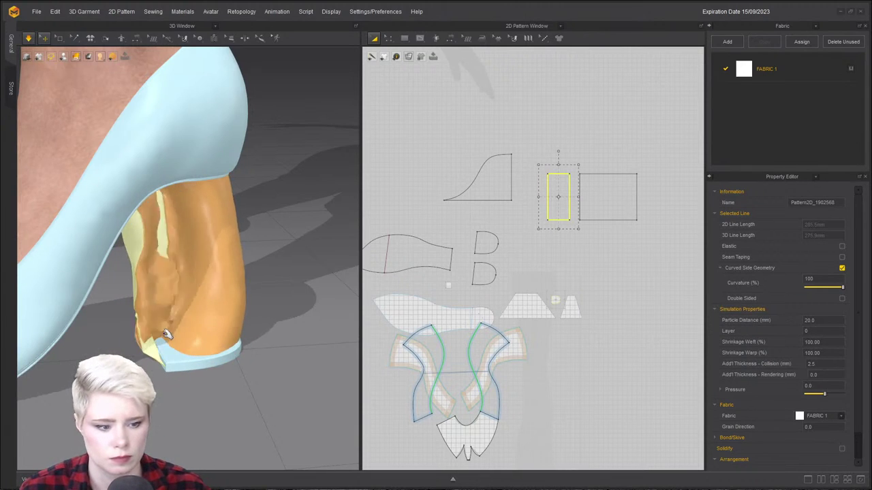
key("space")
key("ctrl+z")
right_click_drag(134, 286, 176, 339)
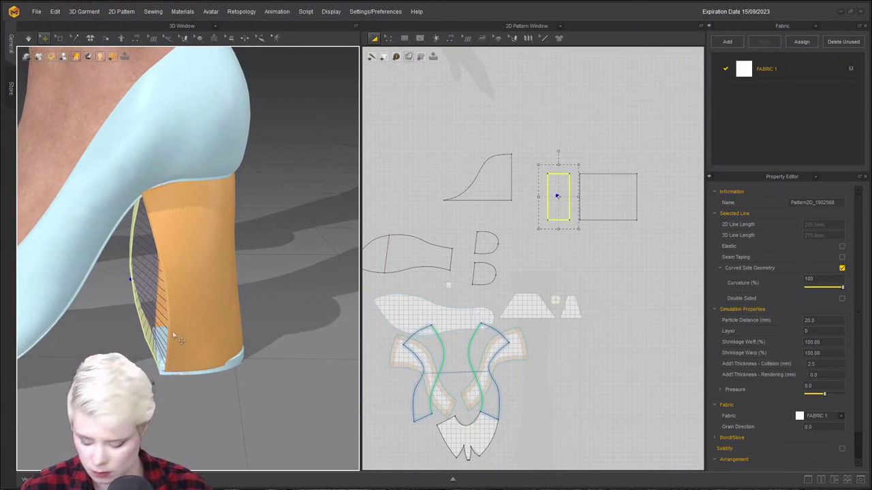
Delete both side seams between the front panel and the heel wall.
key("b")
left_click(547, 196)
key("Delete")
left_click(571, 191)
key("Delete")
key("Escape")
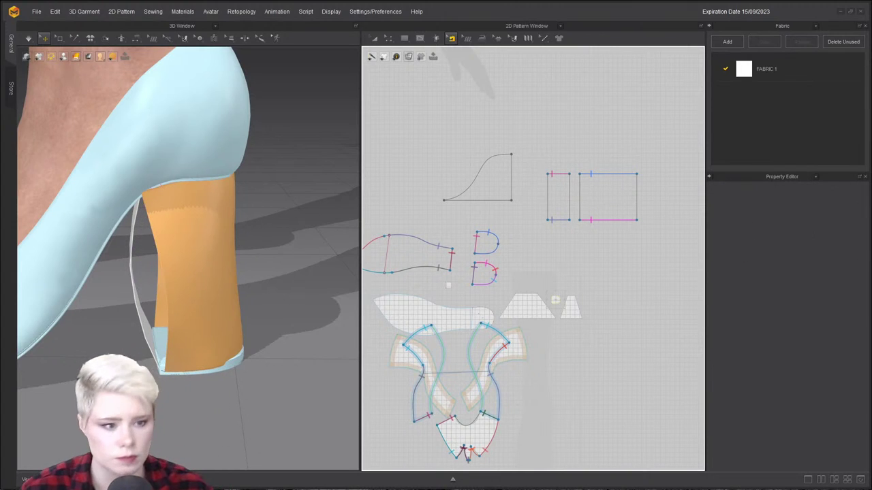
Sew each long edge of the front panel to the adjacent heel wall edge directly on the 3D heel.
left_click(135, 38)
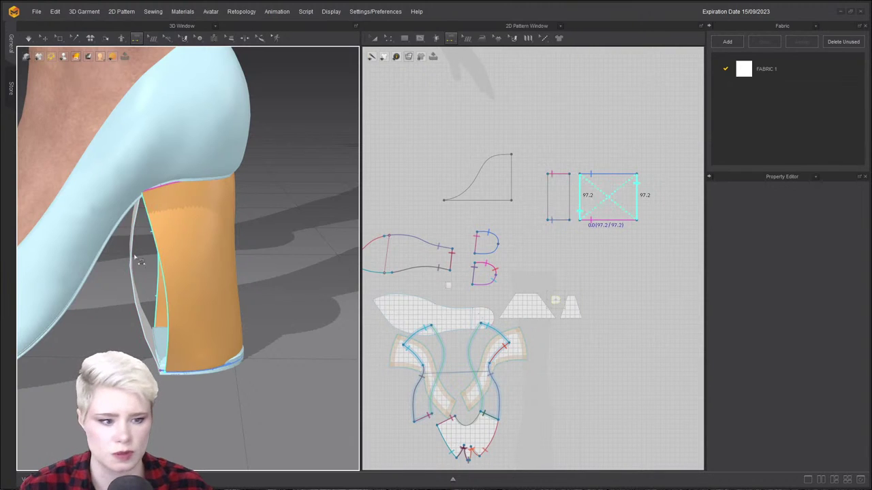
left_click(157, 256)
left_click(132, 251)
right_click_drag(132, 251, 263, 254)
left_click(102, 263)
left_click(97, 238)
right_click_drag(98, 264, 109, 317)
left_click(109, 317)
Simulate the closed heel block and tug the heel wall to settle it under the shoe.
key("q")
key("space")
key("b")
right_click_drag(175, 290, 179, 265)
key("space")
left_click_drag(213, 275, 333, 262)
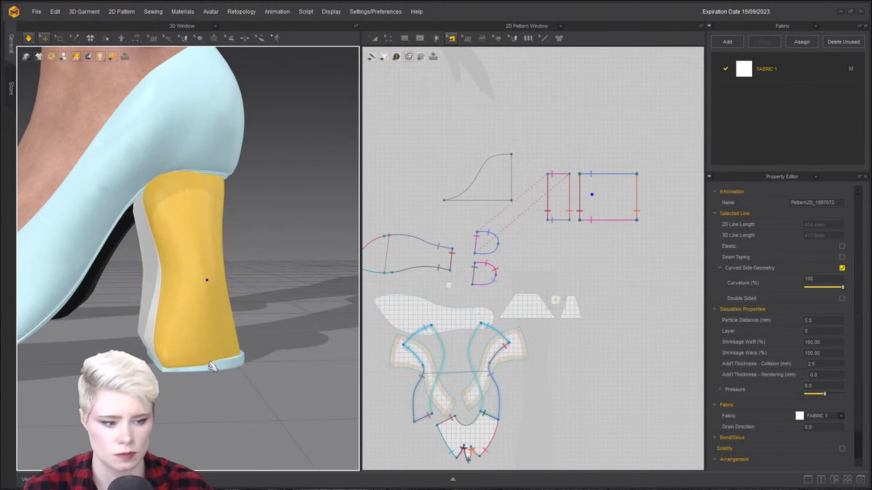
Select the heel's front panel and wall patterns and shorten them together to about 83 mm tall.
key("q")
left_click(564, 197)
left_click(608, 174)
left_click(558, 190, "shift")
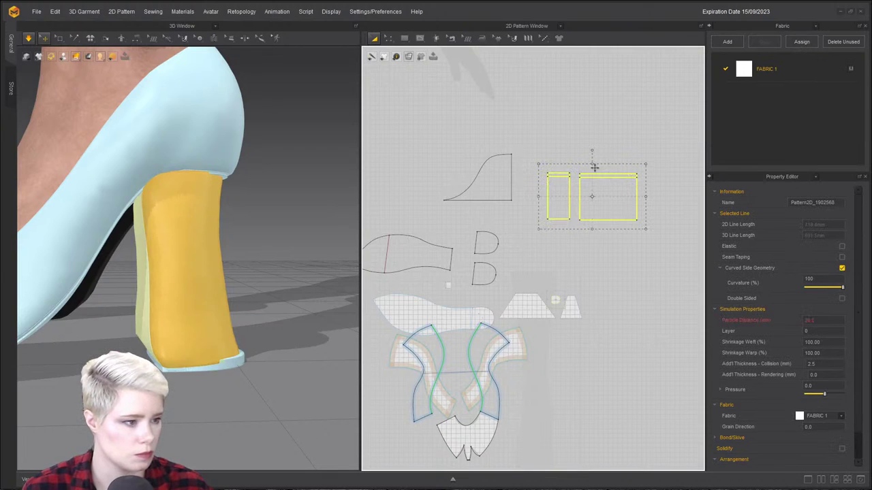
left_click_drag(594, 170, 557, 183)
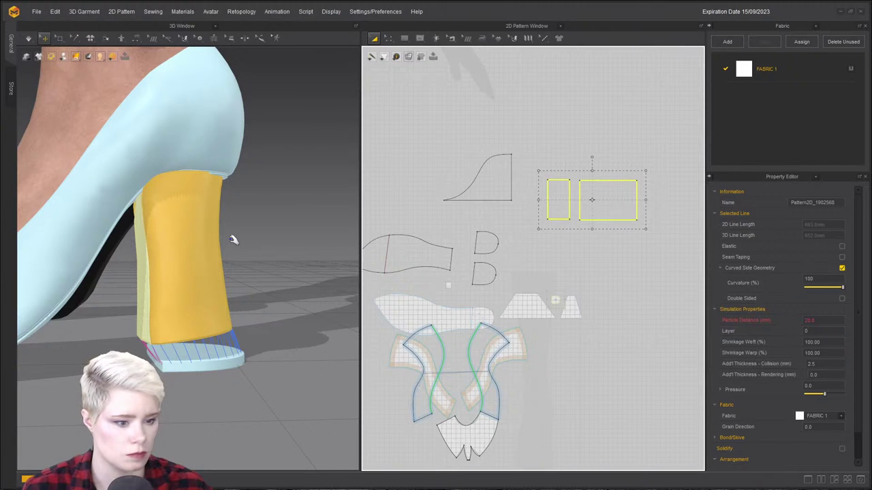
Simulate the shortened heel and tug its wall and front panel into place between the top and bottom pieces.
key("space")
left_click_drag(215, 188, 287, 182)
left_click_drag(160, 345, 163, 300)
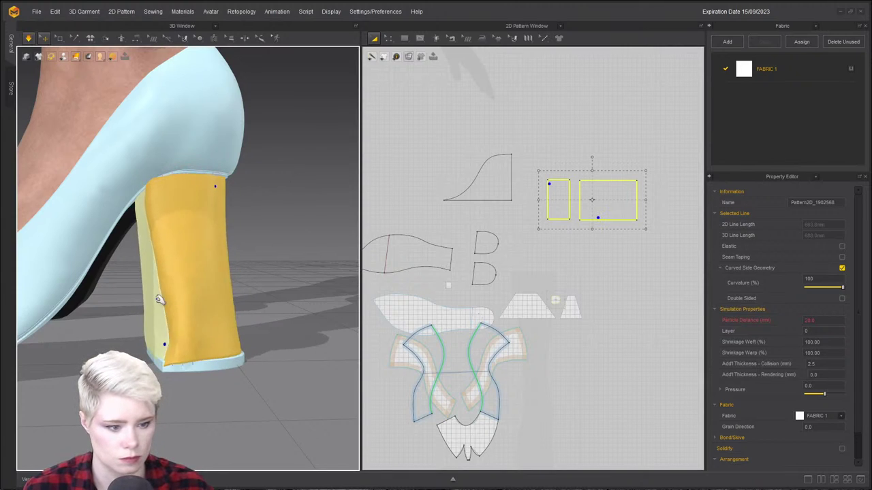
left_click_drag(207, 318, 214, 313)
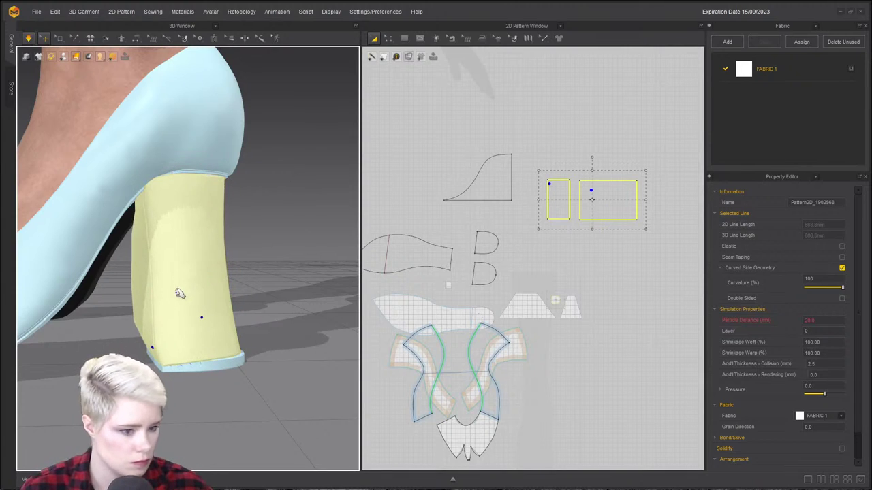
left_click(196, 298, "shift")
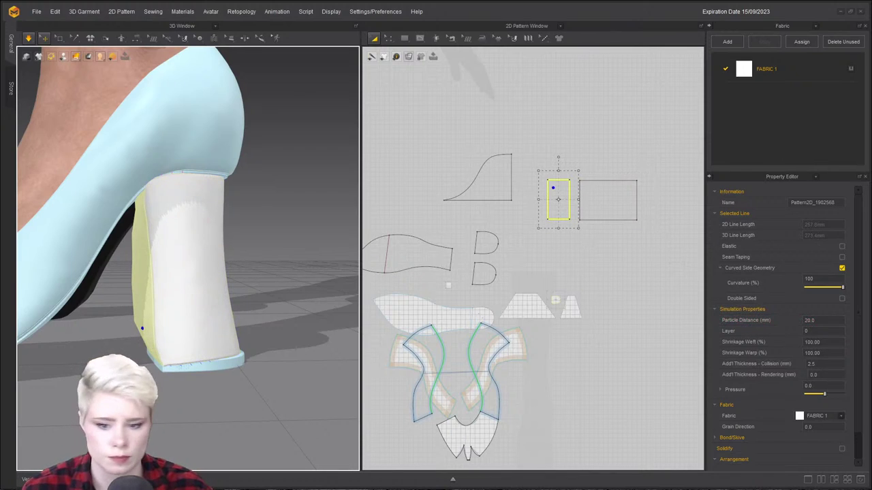
left_click(185, 229, "shift")
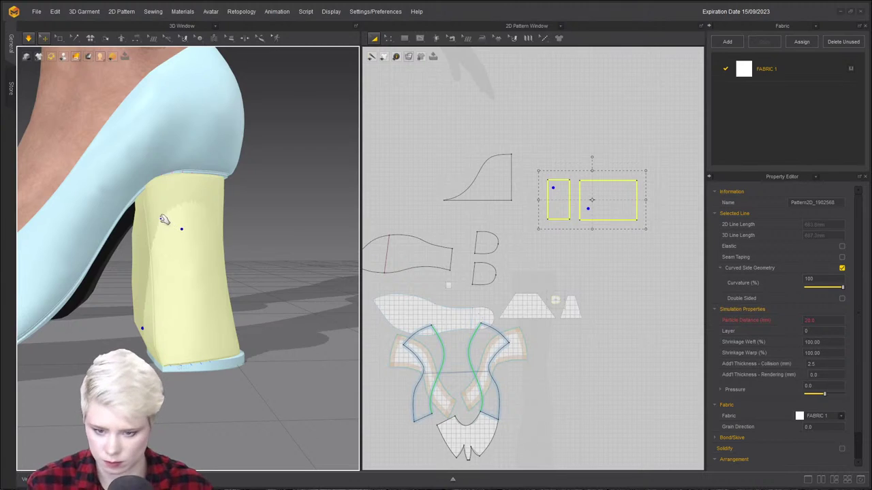
left_click_drag(156, 211, 258, 258)
left_click_drag(141, 197, 332, 285)
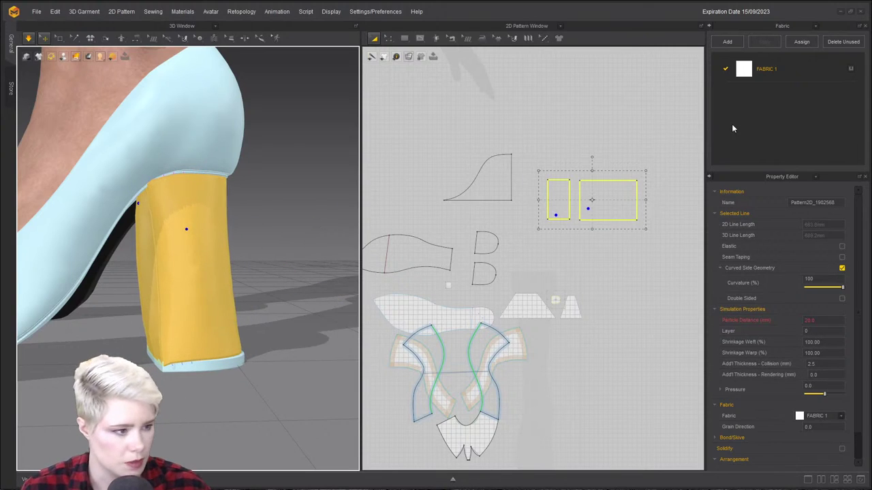
Set all seams joining the heel wall, front panel and D-shaped pieces to the Turned sewing line type.
key("n")
left_click_drag(678, 275, 678, 276)
left_click(851, 203)
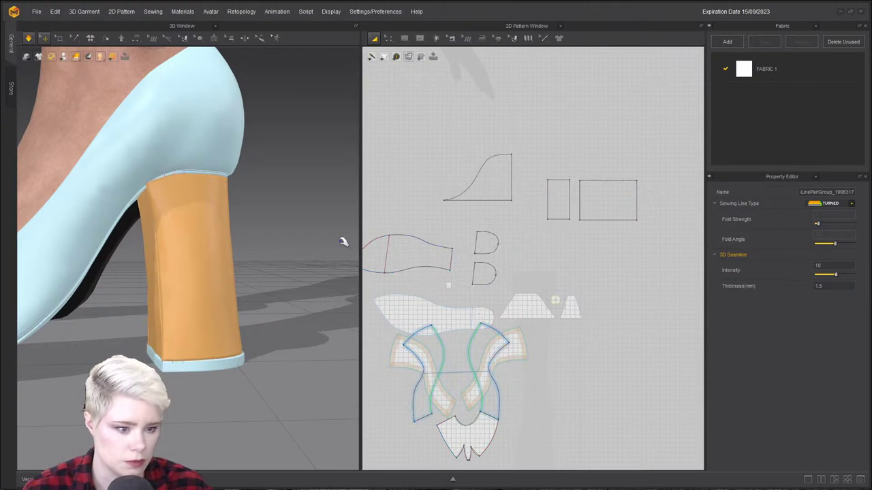
Tug the simulated heel wall near its upper front corner to settle it under the shoe.
right_click_drag(191, 288, 142, 262)
scroll(137, 231, "up", 5)
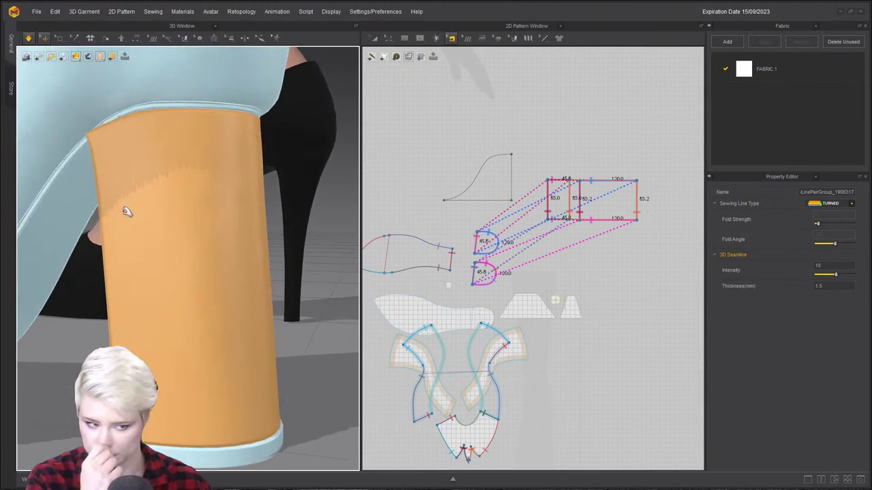
left_click(129, 137)
left_click_drag(129, 138, 136, 146)
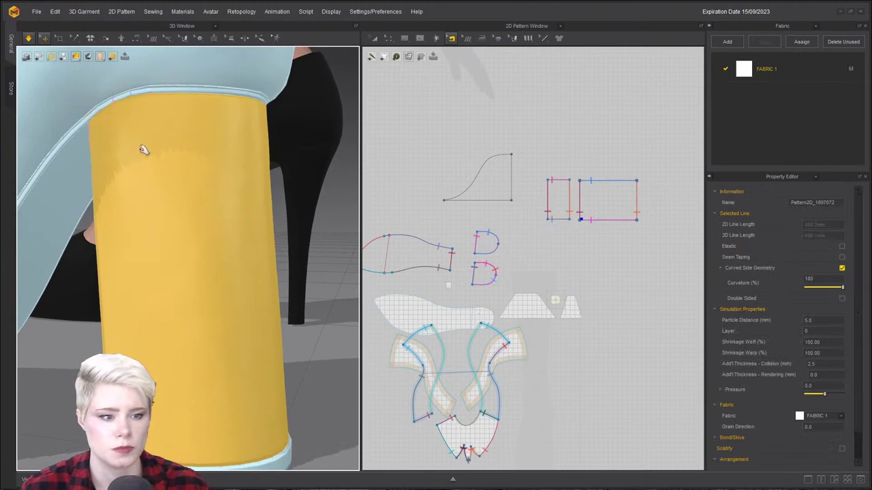
scroll(154, 171, "up", 2)
scroll(492, 217, "down", 2)
Add a midpoint to the upper edge of the heel wall pattern with a uniform line split.
key("a")
left_click(590, 200)
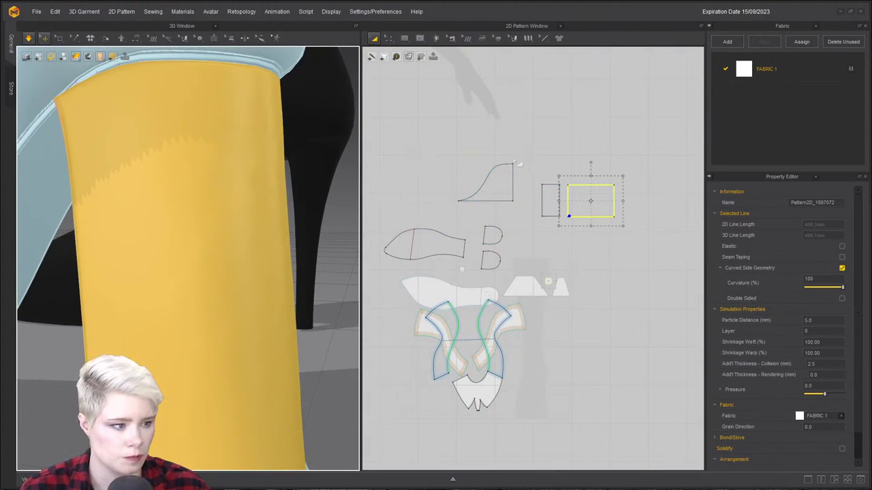
middle_click_drag(519, 159, 475, 165)
scroll(681, 175, "down", 1)
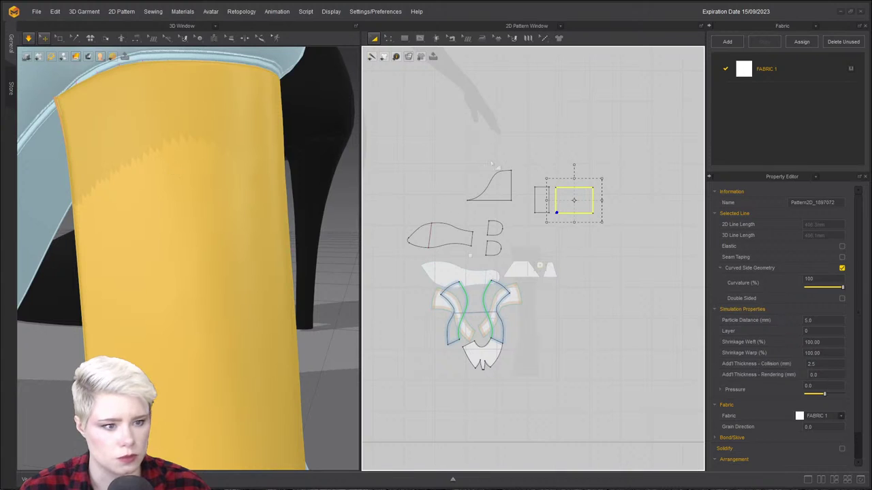
scroll(486, 175, "up", 1)
left_click(593, 170)
scroll(593, 170, "down", 1)
middle_click_drag(594, 169, 522, 152)
key("z")
scroll(523, 154, "up", 5)
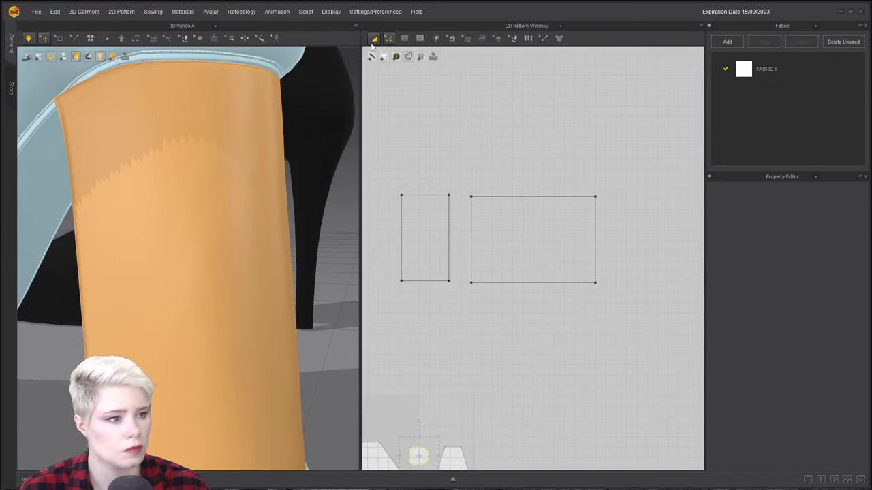
left_click(388, 37)
left_click(405, 114)
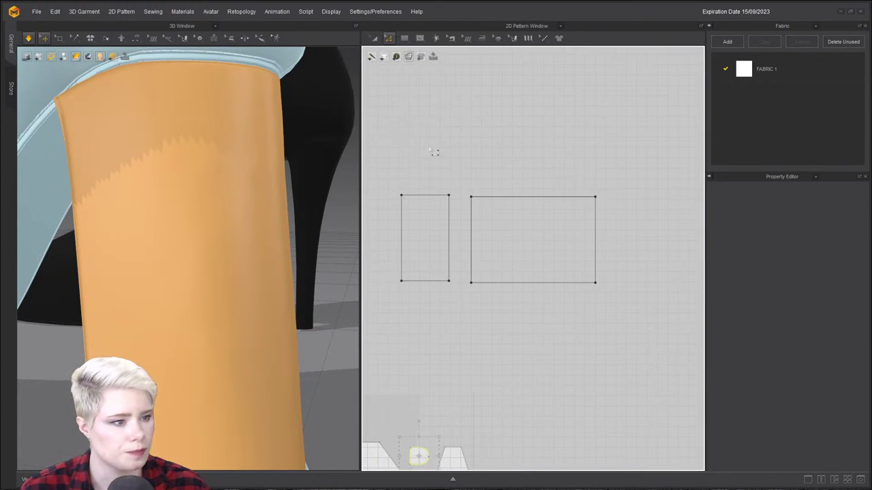
right_click(526, 199)
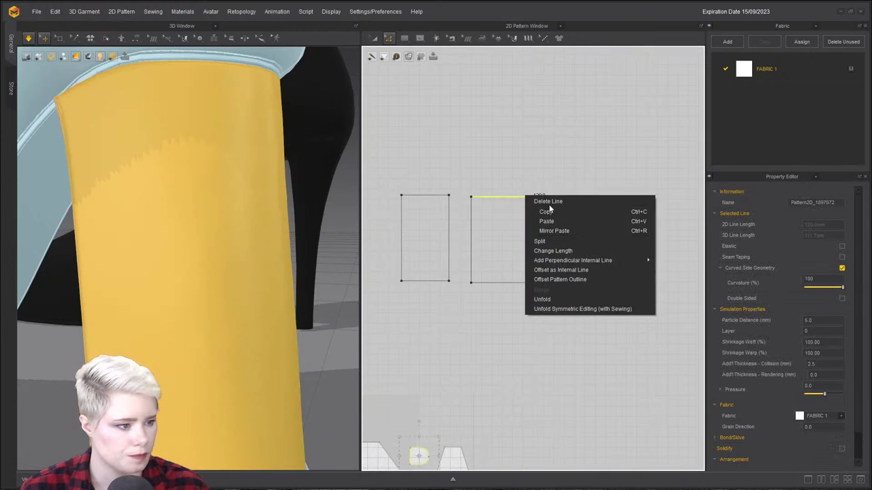
left_click(560, 243)
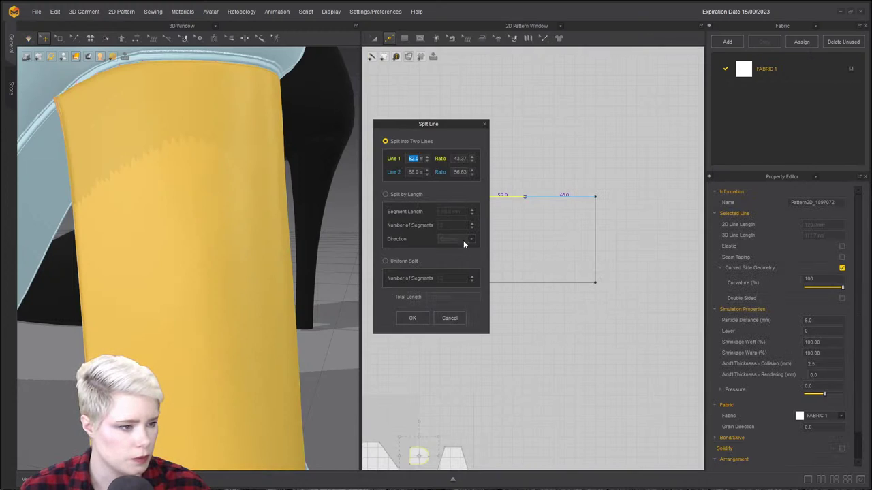
left_click(385, 261)
left_click(412, 318)
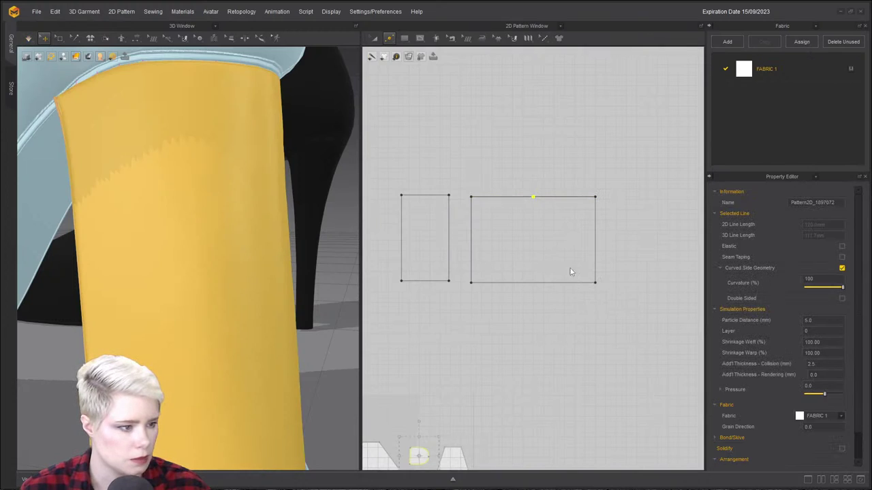
Add a midpoint to the lower edge of the heel wall pattern with a uniform line split.
right_click(528, 282)
left_click(555, 330)
left_click(386, 261)
left_click(412, 318)
left_click(488, 185)
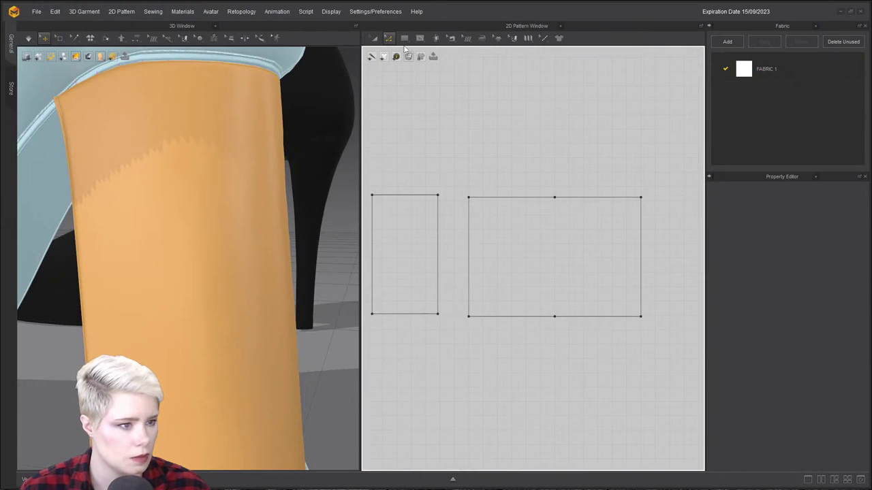
left_click(389, 39)
left_click(414, 114)
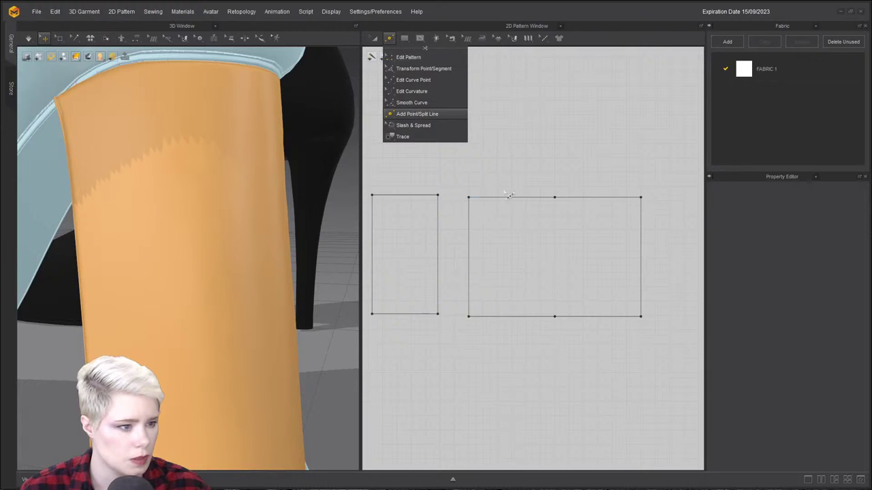
left_click(420, 39)
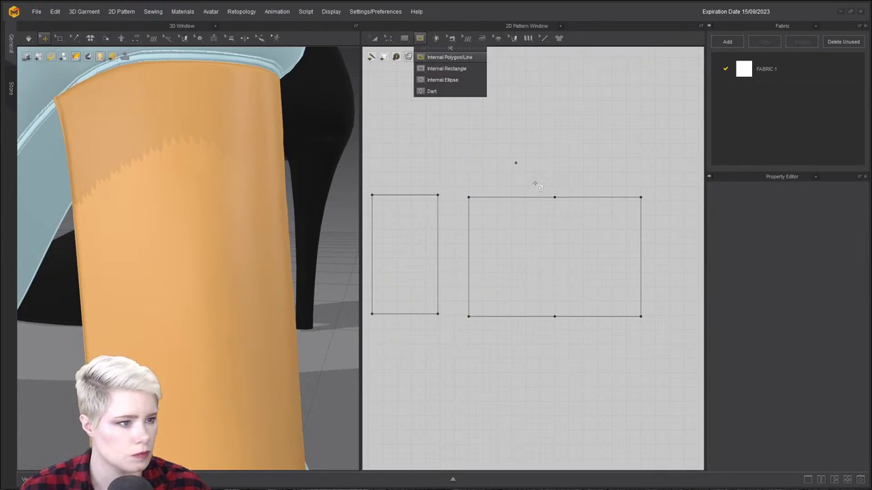
right_click(484, 197)
left_click(534, 248)
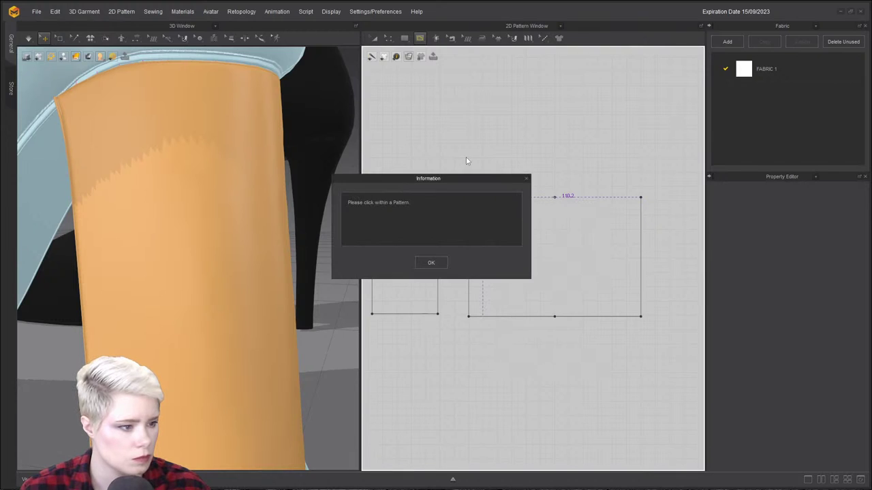
left_click(432, 266)
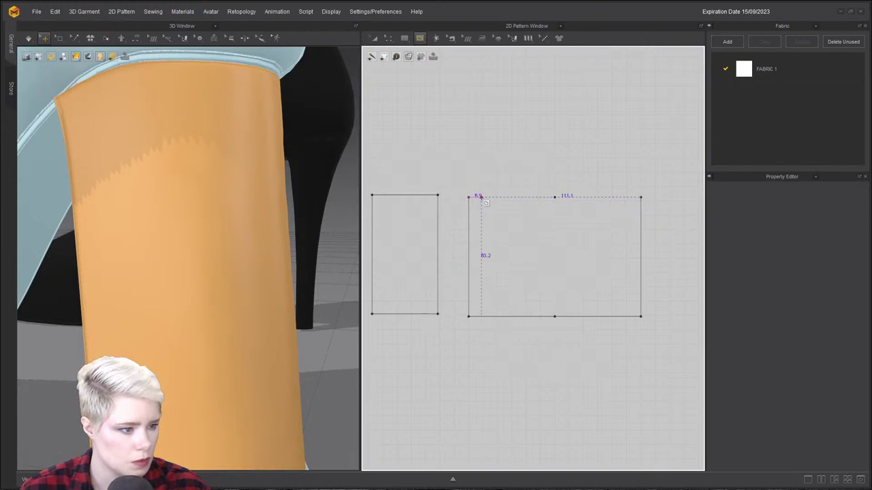
left_click(626, 197)
key("Escape")
Examine how the heel wall and front panel edges are sewn and compare them with the 3D heel.
scroll(456, 200, "up", 3)
middle_click_drag(456, 201, 405, 165)
key("z")
key("b")
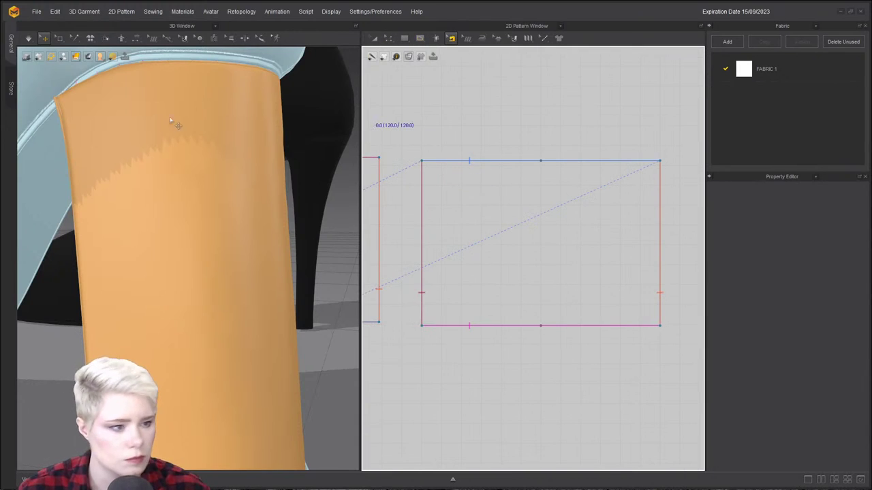
scroll(523, 156, "down", 2)
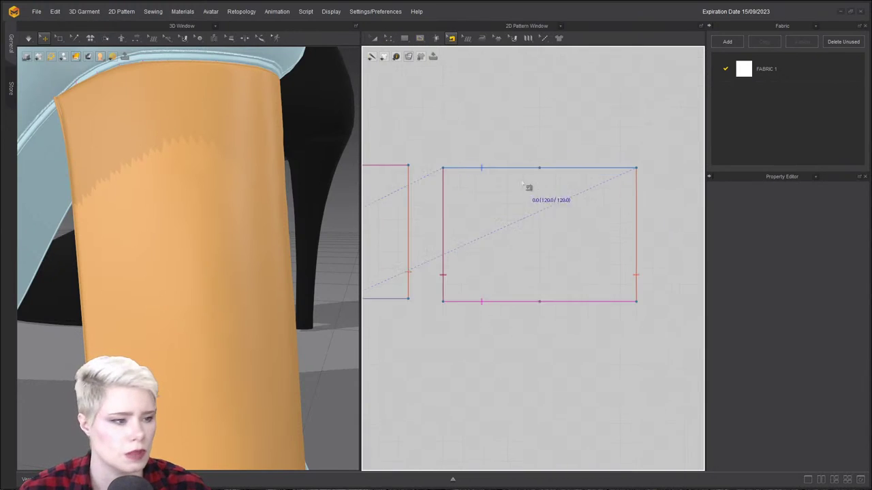
scroll(491, 167, "down", 2)
scroll(491, 167, "up", 2)
scroll(481, 148, "down", 4)
scroll(511, 162, "up", 2)
middle_click_drag(510, 162, 550, 153)
scroll(554, 178, "up", 3)
scroll(554, 179, "down", 1)
middle_click_drag(554, 207, 524, 142)
scroll(565, 150, "down", 2)
scroll(570, 164, "up", 1)
scroll(237, 229, "down", 4)
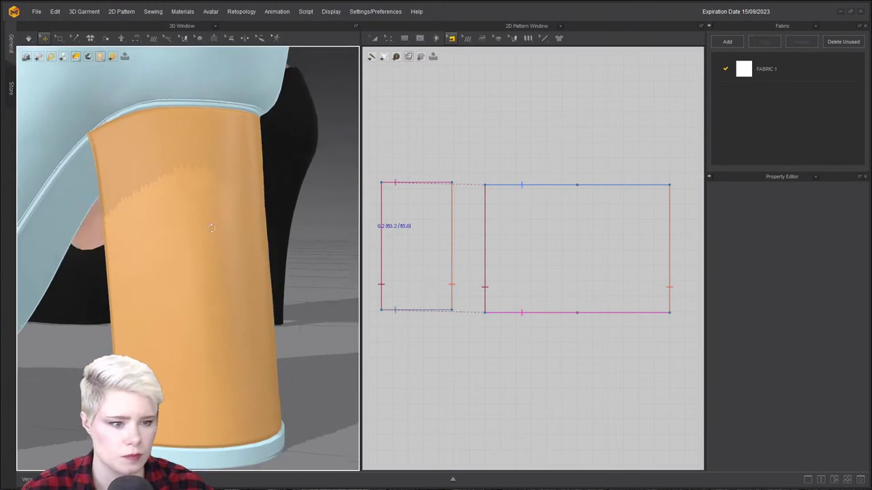
scroll(149, 226, "down", 2)
scroll(513, 197, "down", 4)
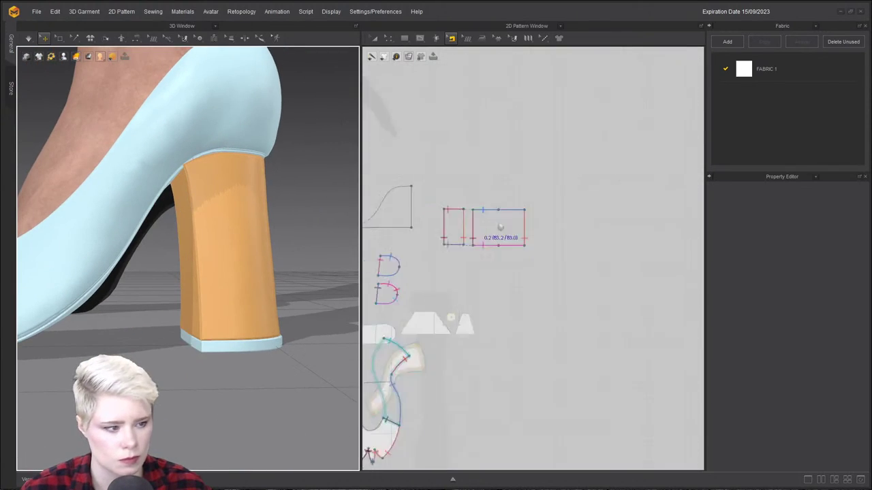
Reposition the curved side profile pattern and lay the heel wall over it, aligning the wall's upper midpoint with the profile's upper corner.
mouse_move(513, 197)
left_mouse_down()
mouse_move(528, 204)
mouse_move(523, 210)
left_mouse_up()
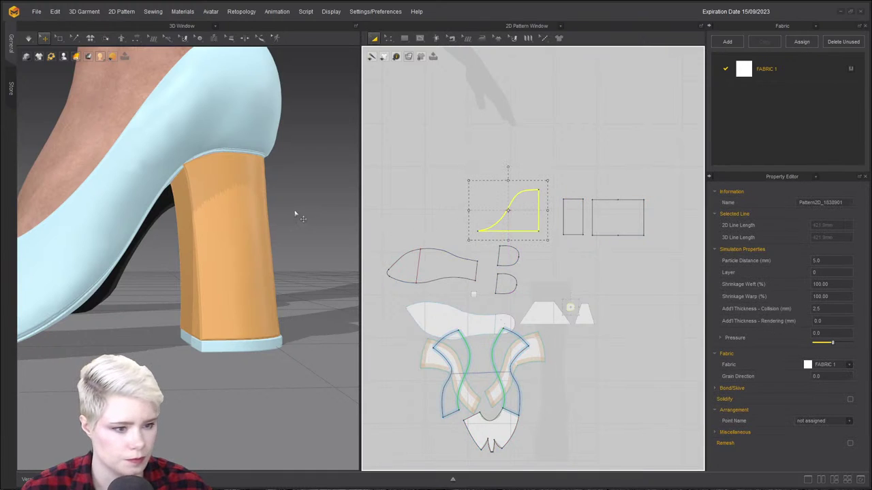
right_click_drag(299, 214, 225, 210)
scroll(666, 194, "up", 3)
left_click_drag(613, 222, 471, 207)
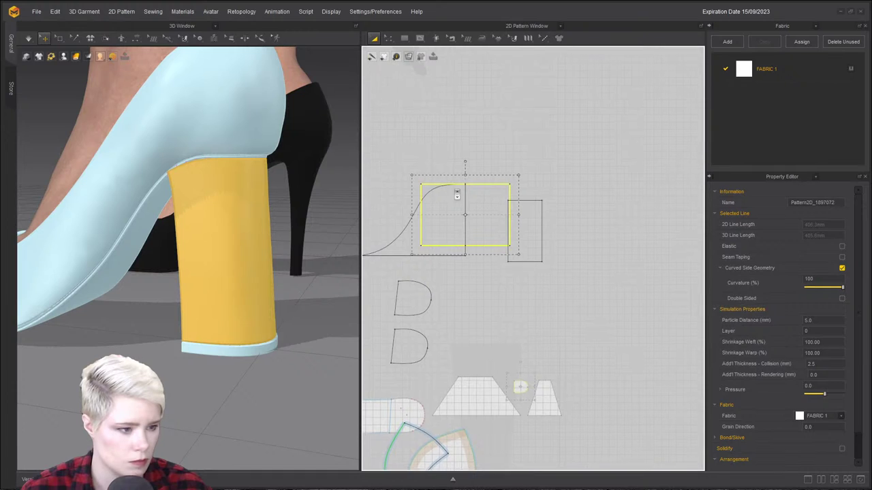
scroll(454, 188, "up", 5)
key("z")
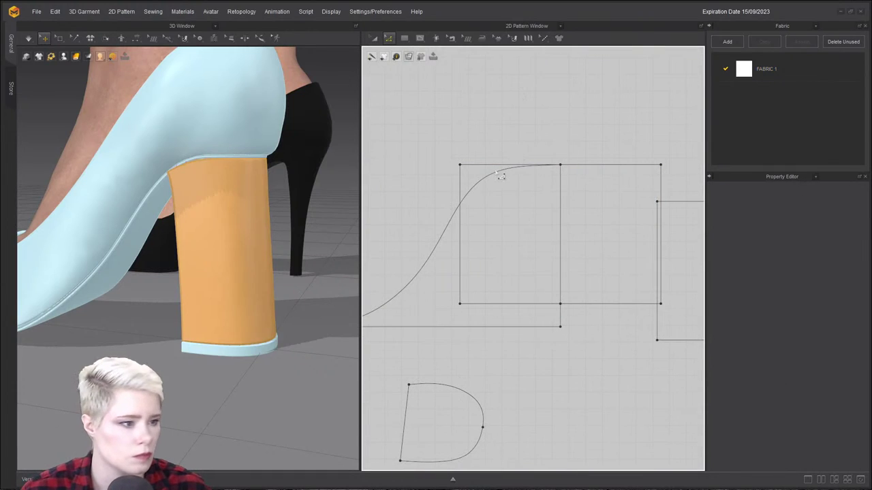
scroll(492, 162, "down", 1)
scroll(487, 160, "up", 3)
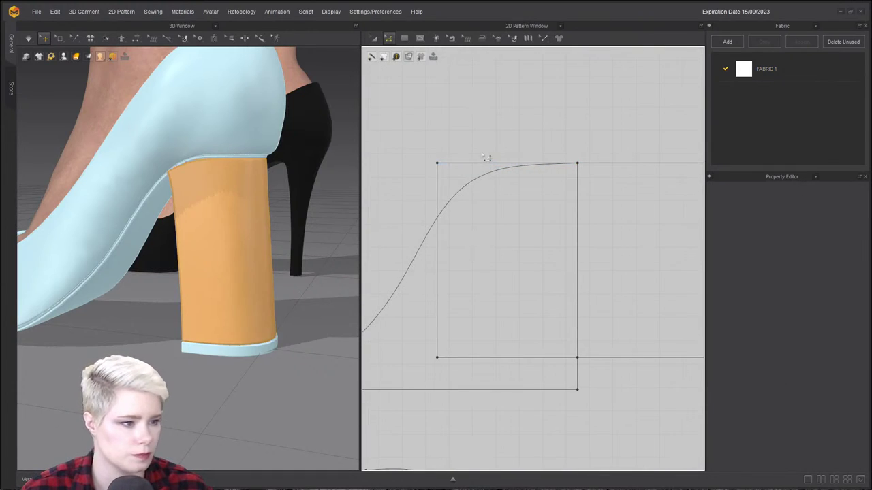
left_click(421, 39)
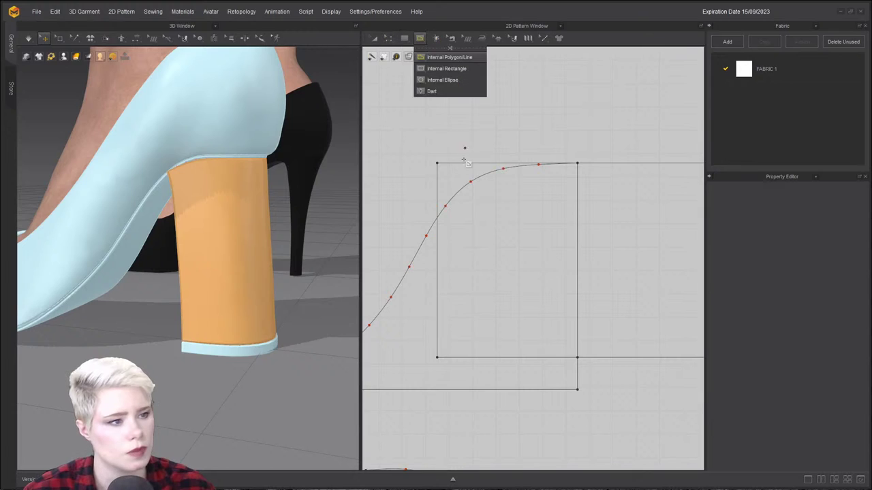
left_click(504, 163)
left_click(474, 163)
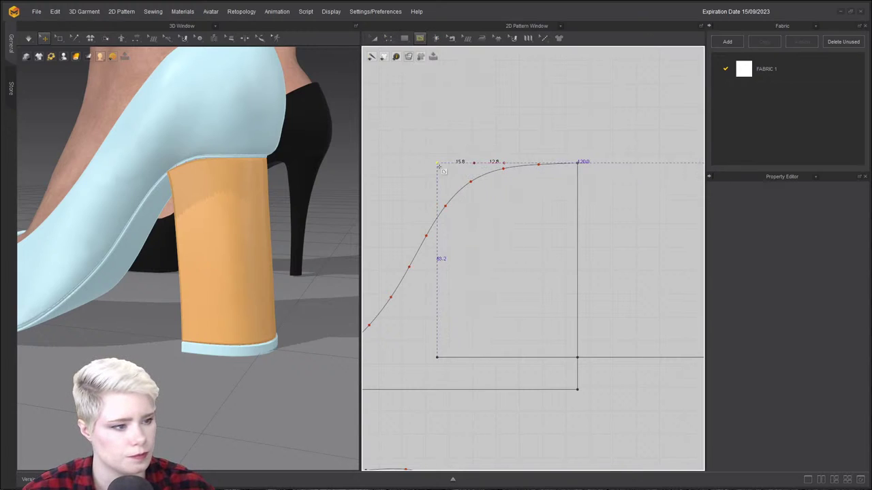
key("Escape")
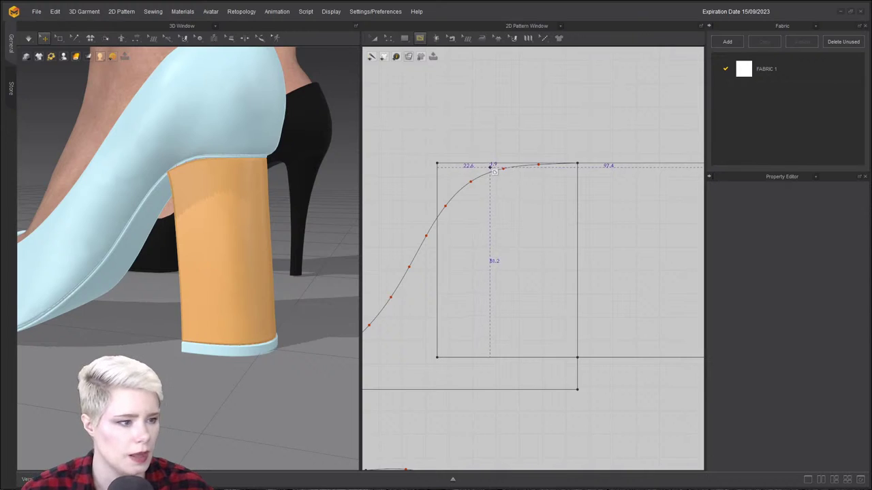
left_click(388, 38)
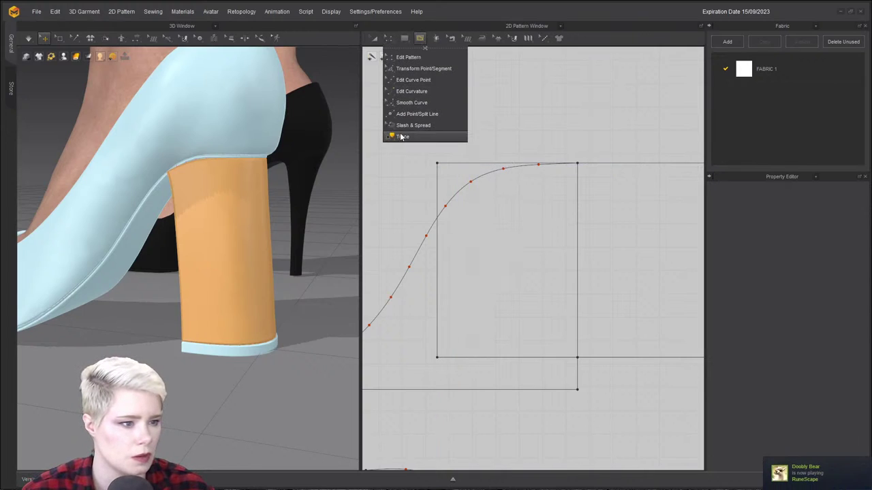
left_click(403, 137)
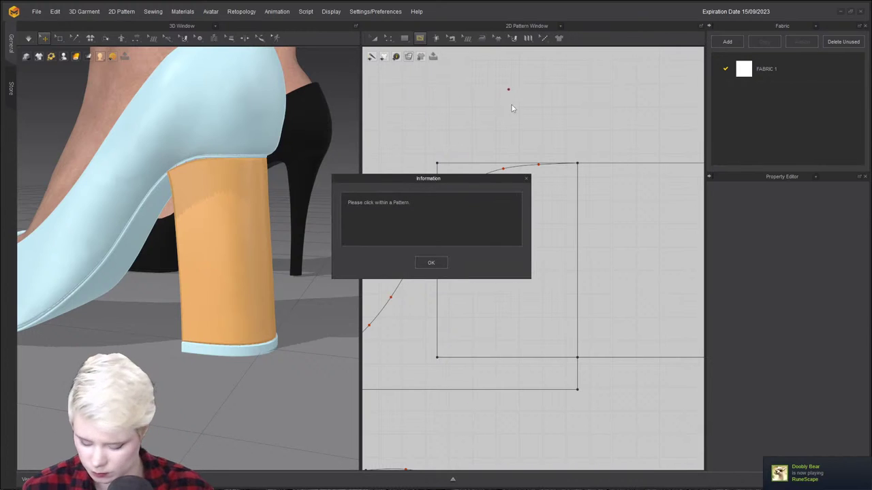
left_click(433, 259)
Try to lower the heel wall's front upper corner and bend its upper edge along the side profile, and undo the edits.
left_click(509, 166)
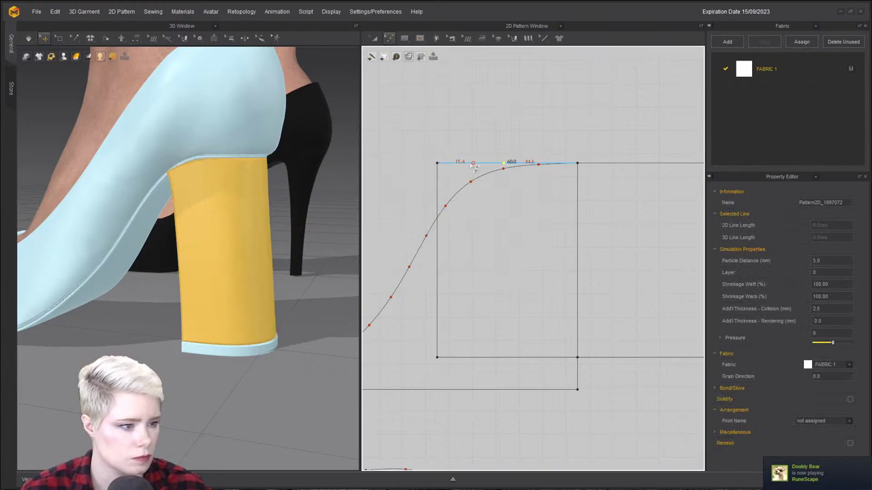
left_click_drag(438, 163, 437, 190)
key("v")
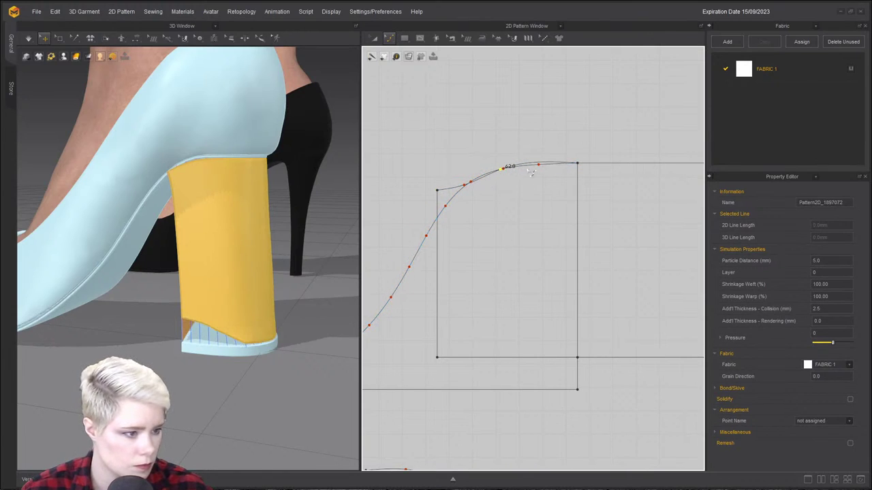
left_click(540, 166)
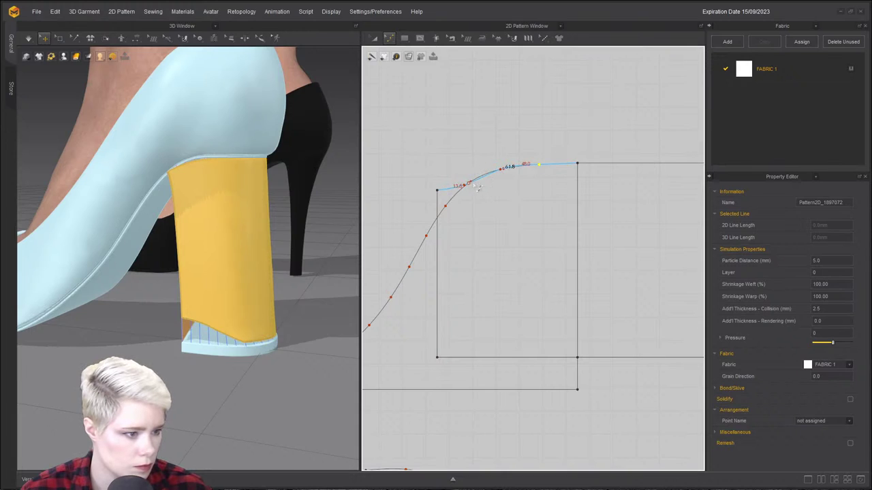
mouse_move(478, 188)
left_mouse_down()
mouse_move(452, 203)
mouse_move(446, 221)
mouse_move(438, 218)
mouse_move(472, 182)
left_mouse_up()
key("ctrl+z")
key("ctrl+z")
key("ctrl+z")
key("ctrl+z")
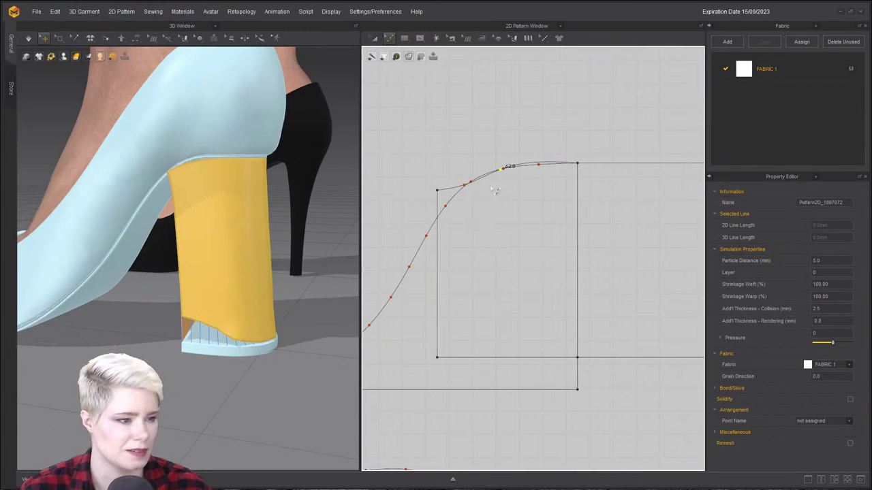
left_click(622, 238)
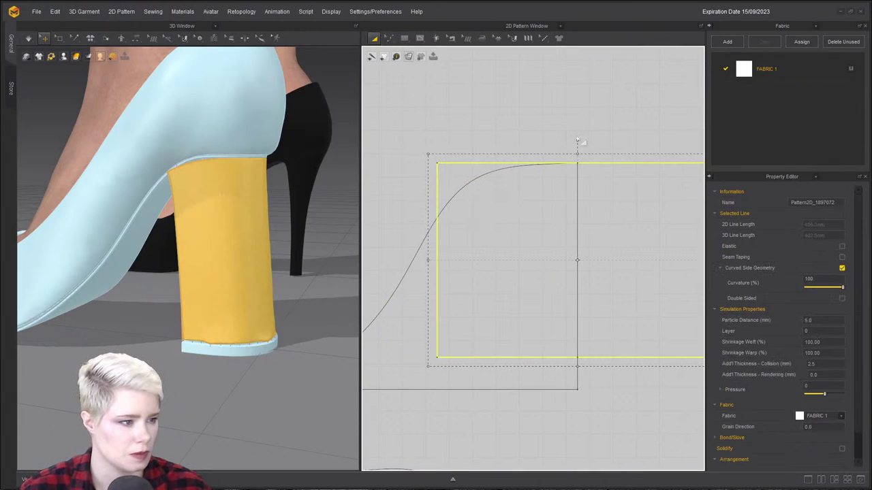
left_click_drag(578, 141, 575, 368)
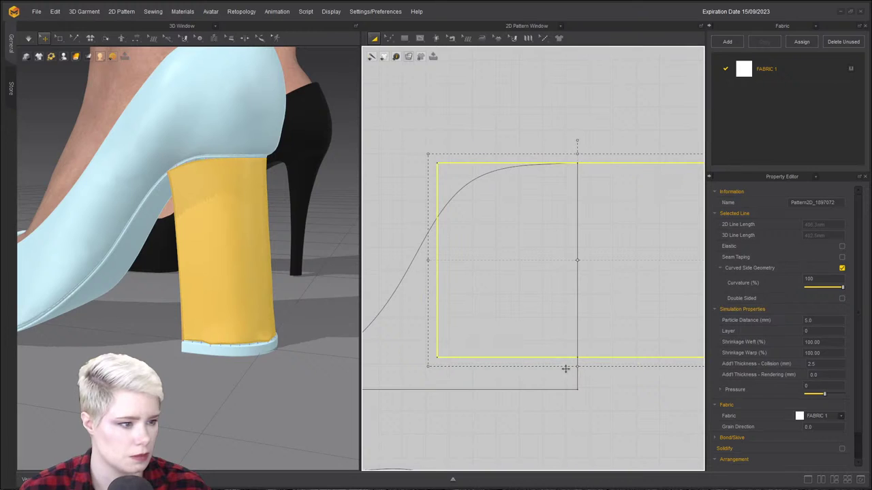
left_click(534, 111)
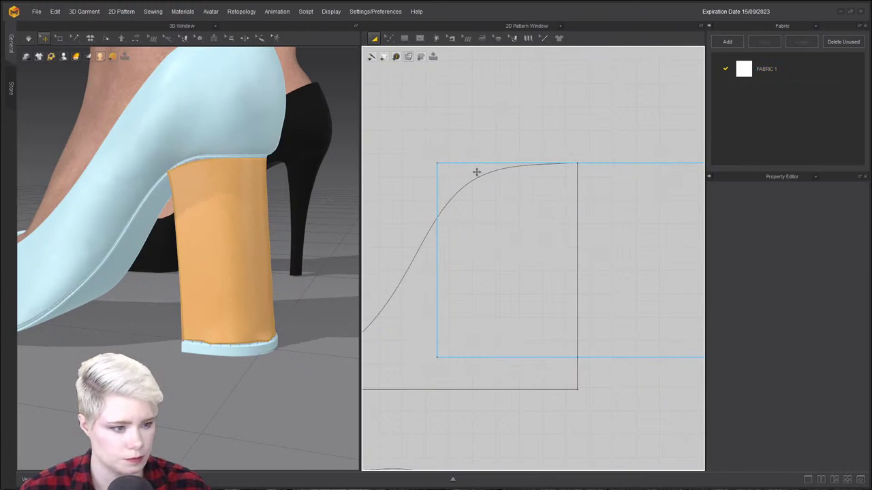
left_click(476, 173)
left_click(235, 173)
left_click(541, 92)
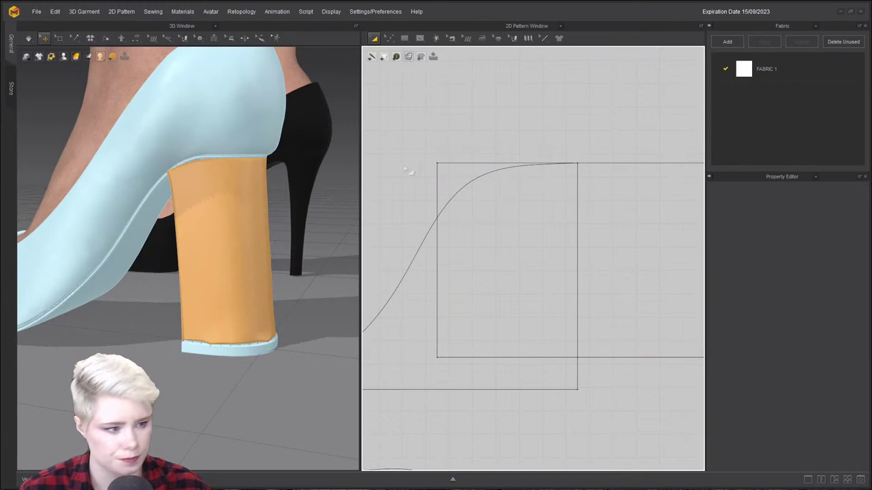
left_click(233, 176)
left_click(553, 128)
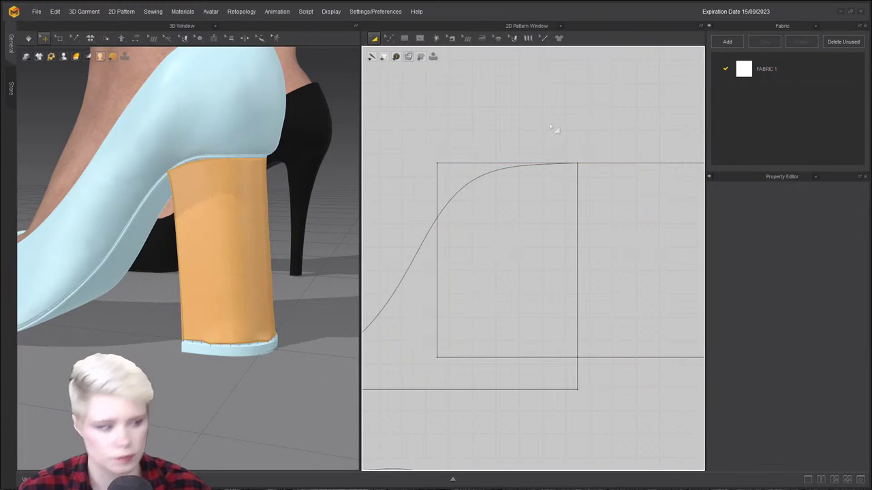
left_click(595, 185)
left_click(487, 87)
Bend the front half of the heel wall's upper edge with curve points so it follows the side profile's curve.
right_click_drag(319, 190, 107, 163)
scroll(81, 154, "up", 3)
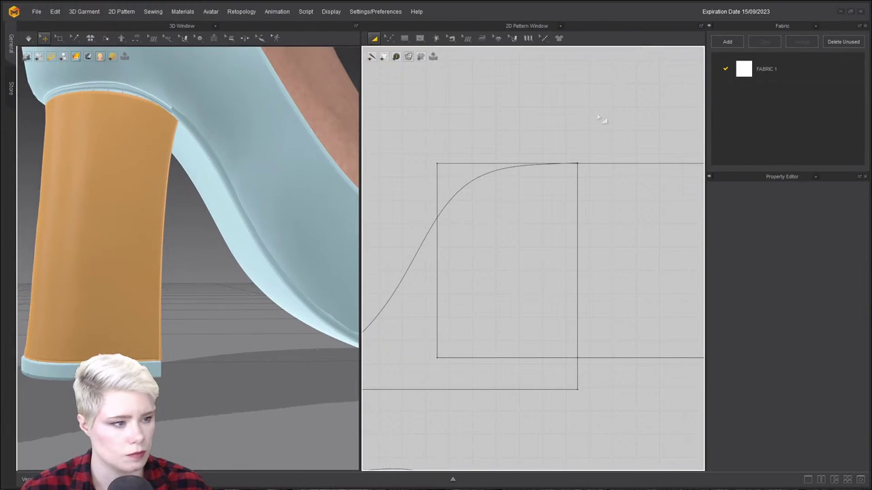
key("z")
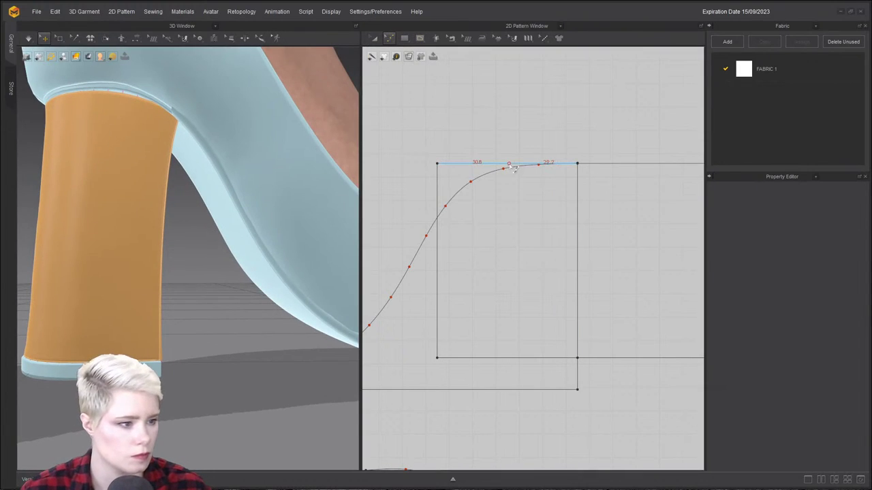
left_click(475, 167)
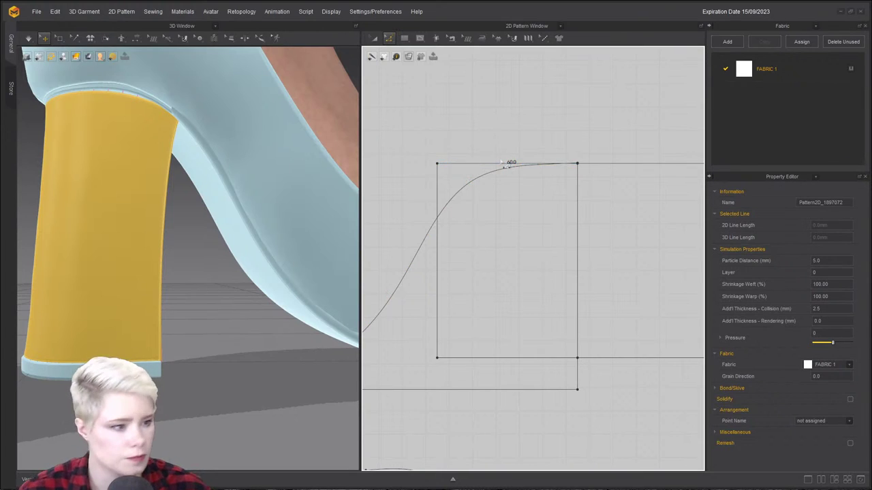
left_click_drag(504, 167, 537, 169)
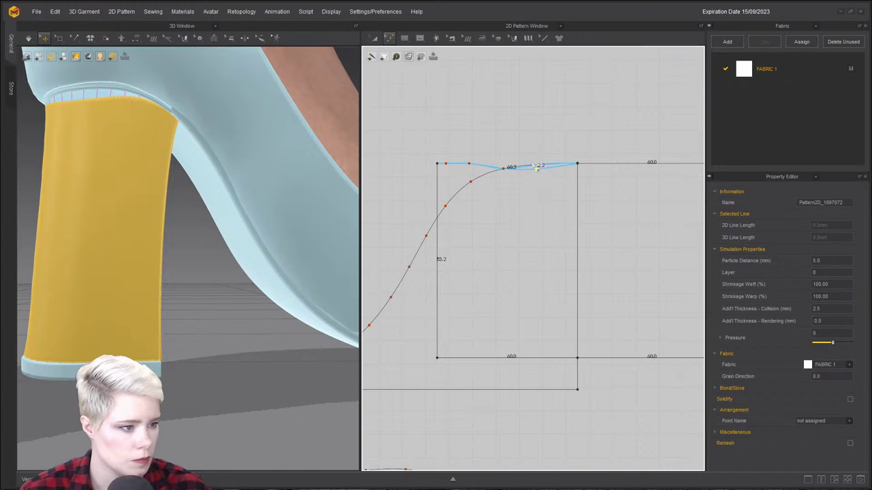
left_click_drag(470, 165, 455, 195)
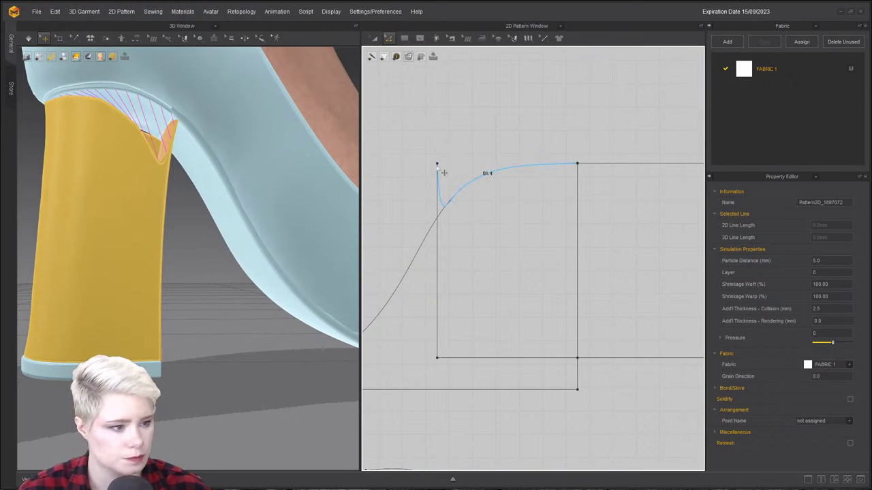
Lower the heel wall's front upper corner along its side edge onto the side profile curve and simulate the garment.
left_click_drag(437, 165, 434, 203)
key("ctrl+z")
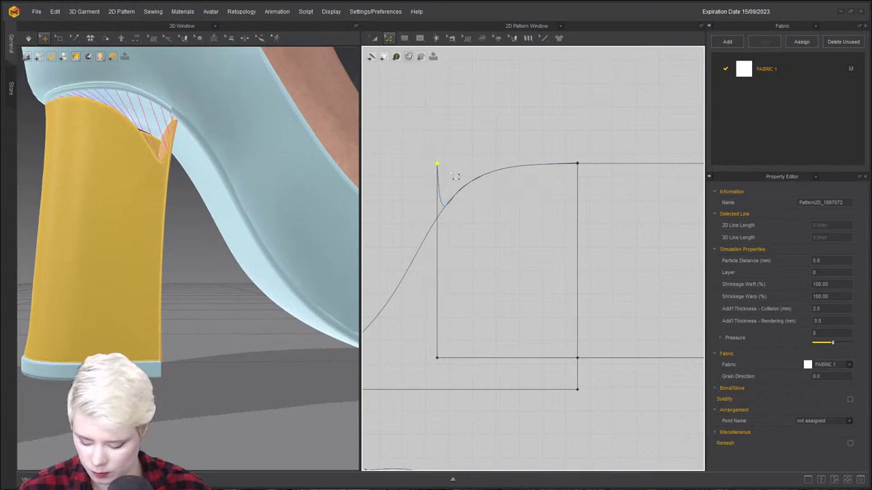
left_click(438, 167)
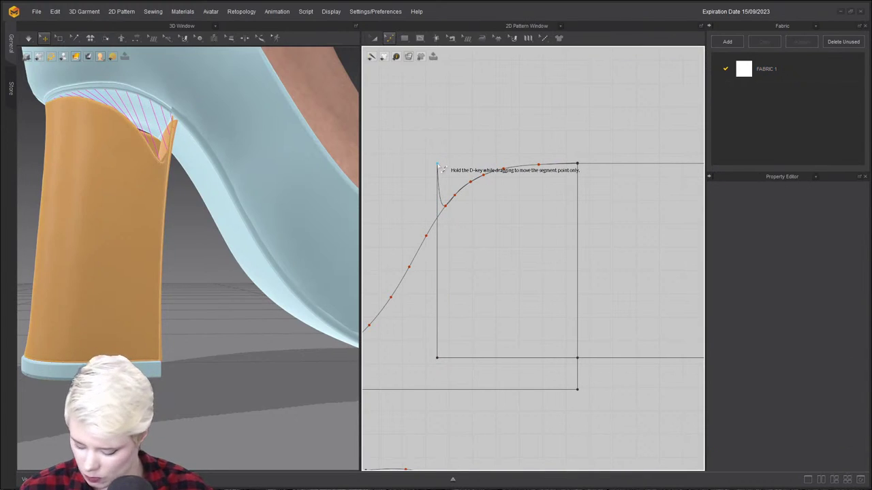
left_click_drag(438, 165, 443, 226)
scroll(452, 201, "up", 3)
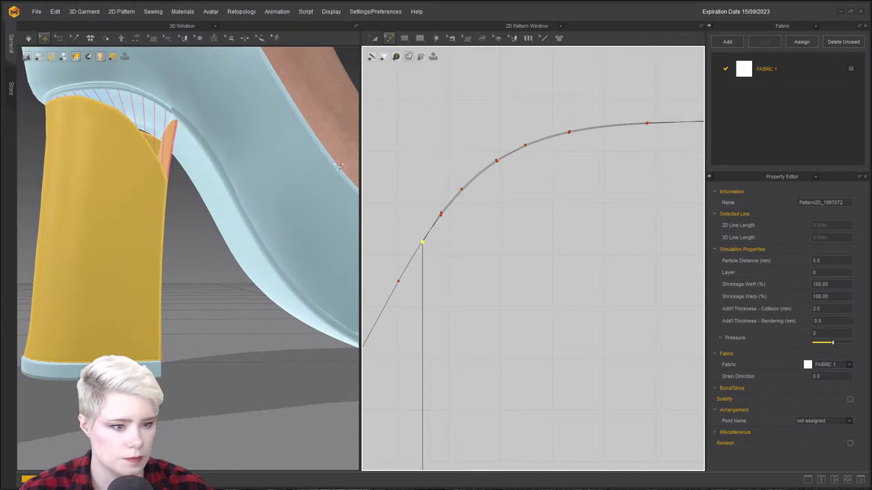
key("space")
right_click_drag(187, 196, 286, 177)
scroll(604, 193, "down", 3)
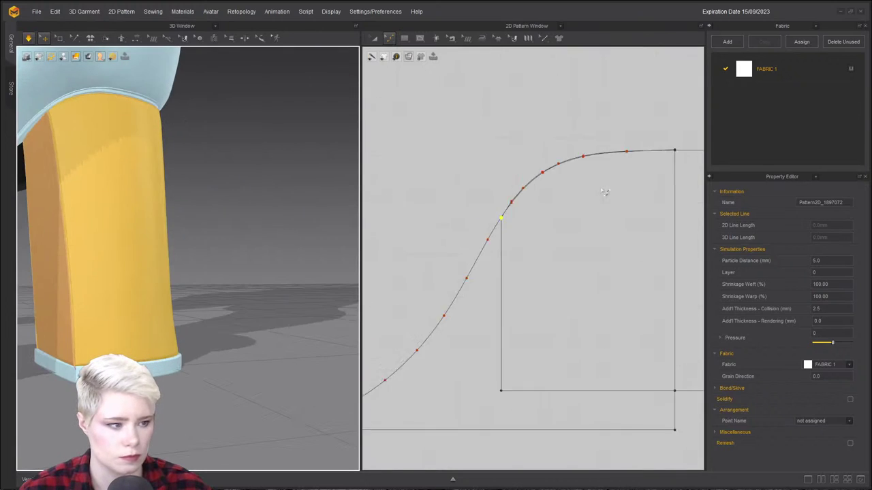
Move the curved heel wall pattern up and clear of the side profile's curve.
scroll(542, 175, "down", 2)
key("a")
left_click_drag(523, 154, 532, 95)
scroll(497, 212, "down", 2)
scroll(545, 154, "up", 3)
left_click(561, 108)
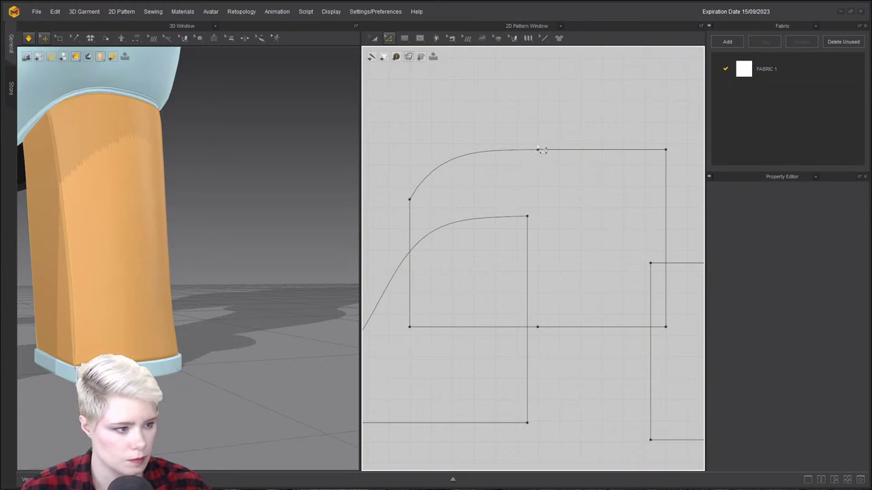
Draw an internal line between the heel wall's upper and lower midpoints and cut the pattern along it.
key("v")
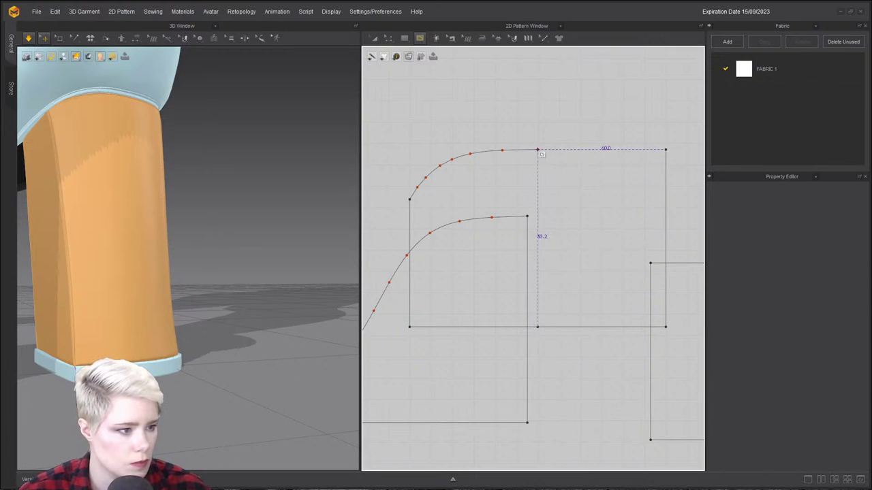
left_click(537, 328)
key("Return")
right_click(544, 208)
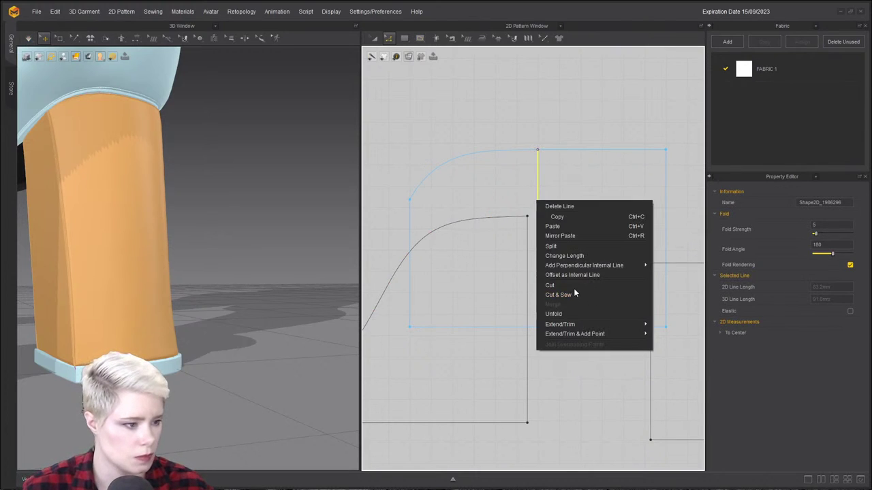
left_click(574, 289)
Delete the straight-topped half of the heel wall and unfold the curved half across its cut edge.
left_click(591, 215)
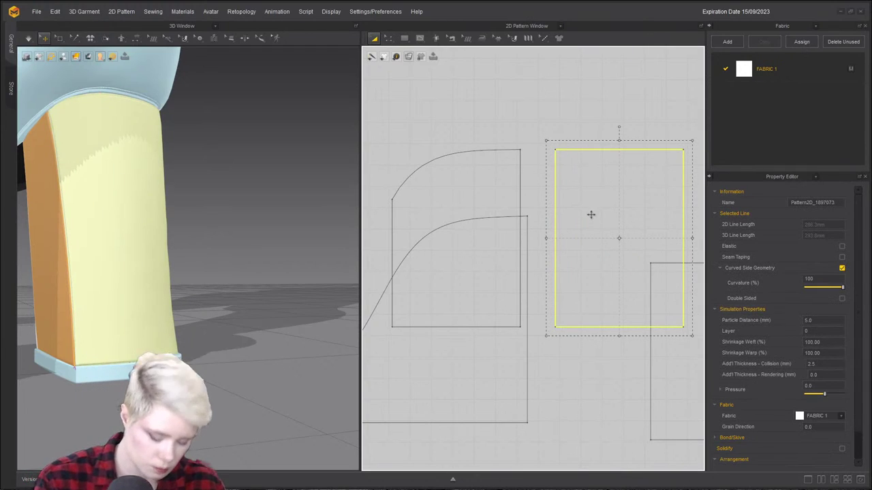
key("Delete")
right_click(519, 198)
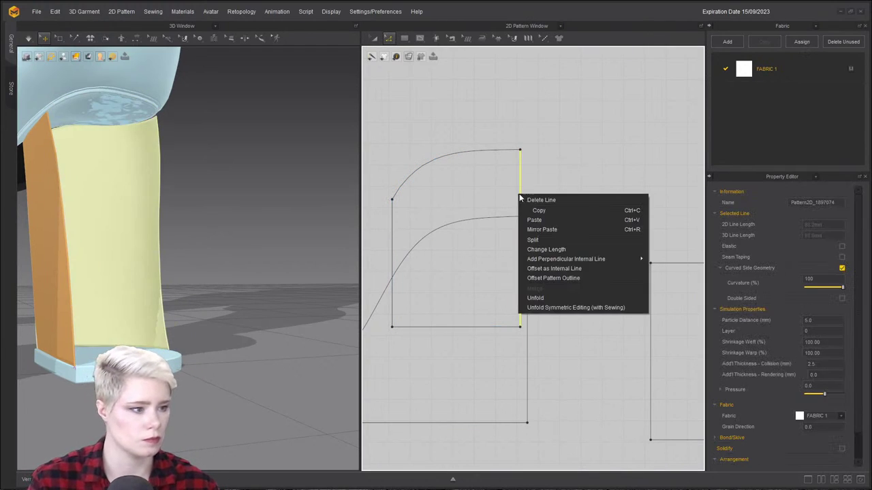
left_click(575, 298)
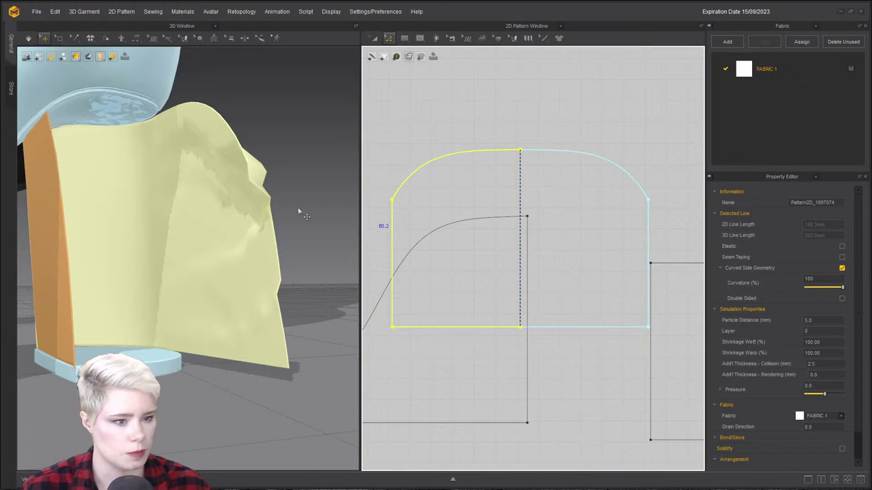
Try sewing the unfolded half's curved upper edge to the curved upper edge of the upper D-shaped pattern.
key("m")
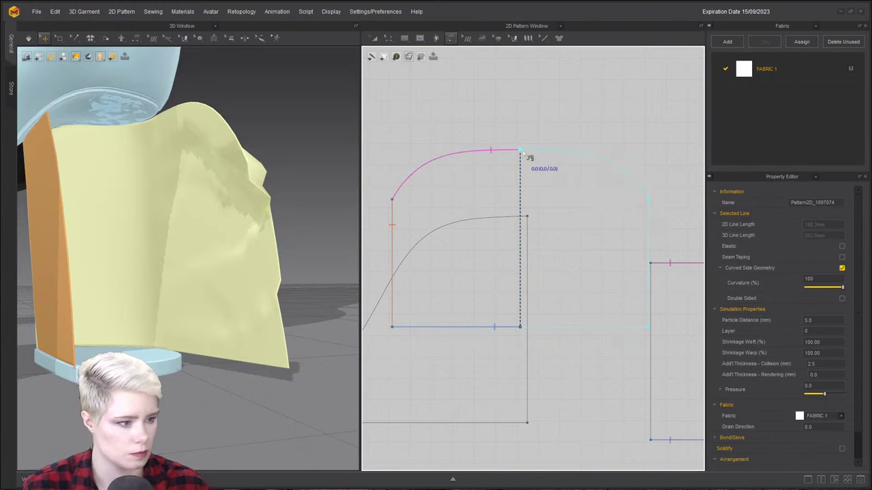
left_click(526, 154)
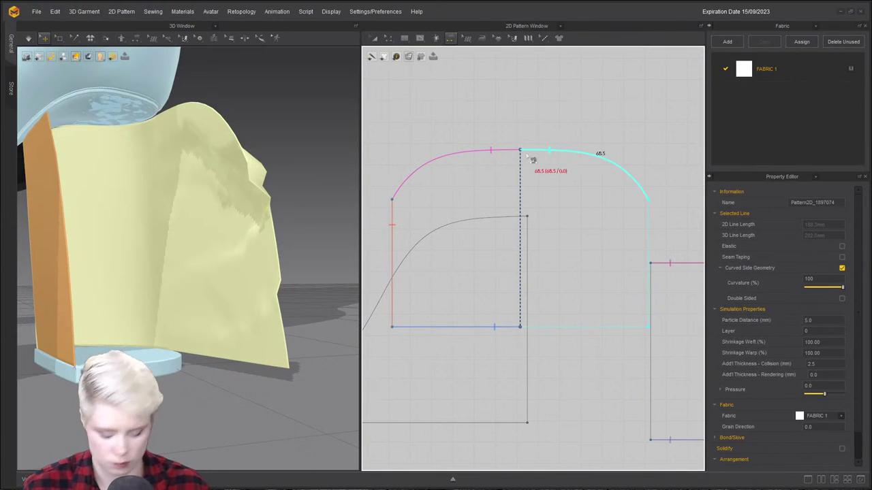
left_click(547, 154)
scroll(569, 151, "down", 4)
middle_click_drag(571, 152, 582, 82)
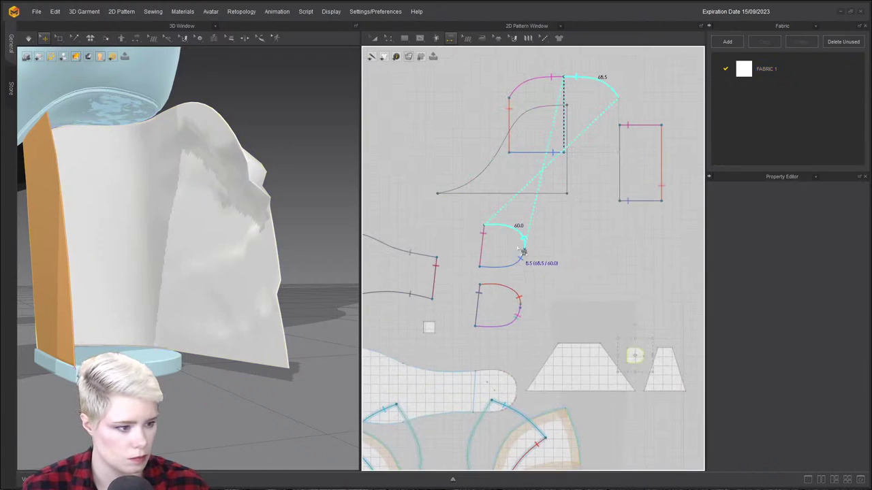
left_click(525, 244)
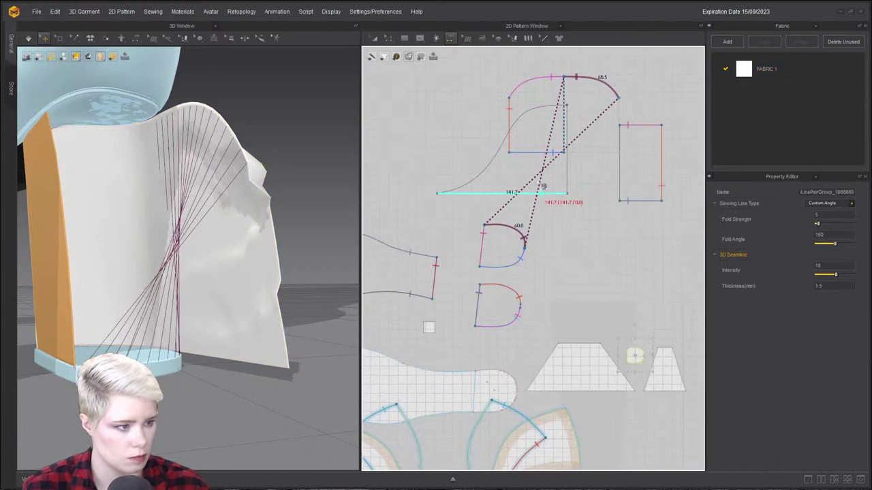
Try sewing the heel wall's free side edge to the front panel's free long edge, and undo the new seams.
left_click(621, 122)
left_click(626, 178)
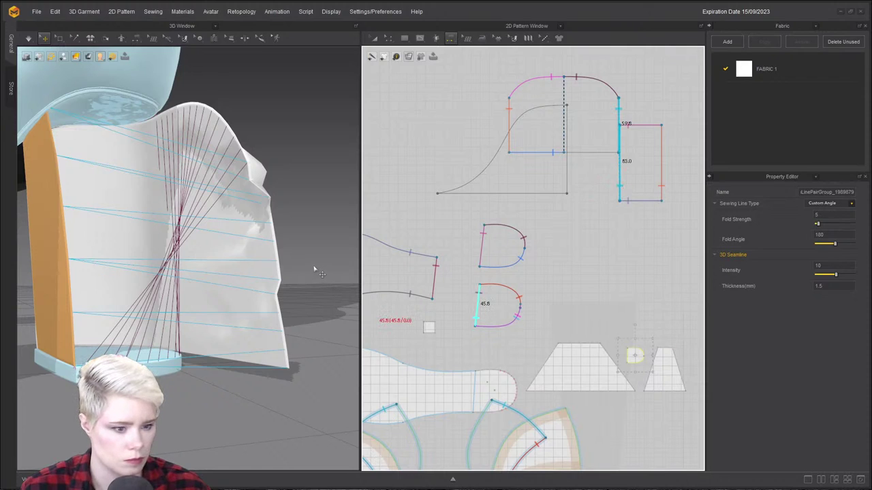
key("ctrl+z")
key("ctrl+z")
key("ctrl+z")
Sew the unfolded half's curved upper edge to the upper curve of the lower D-shaped pattern and check it in simulation.
left_click(592, 78)
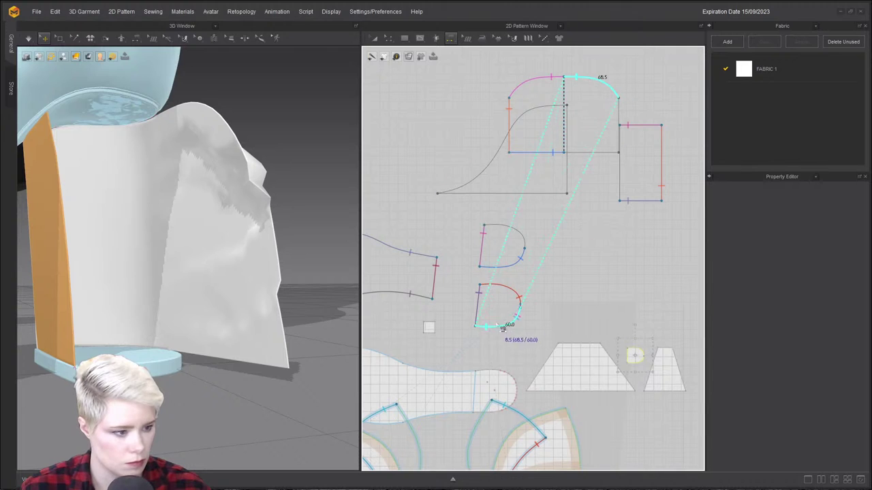
left_click(512, 323)
key("Delete")
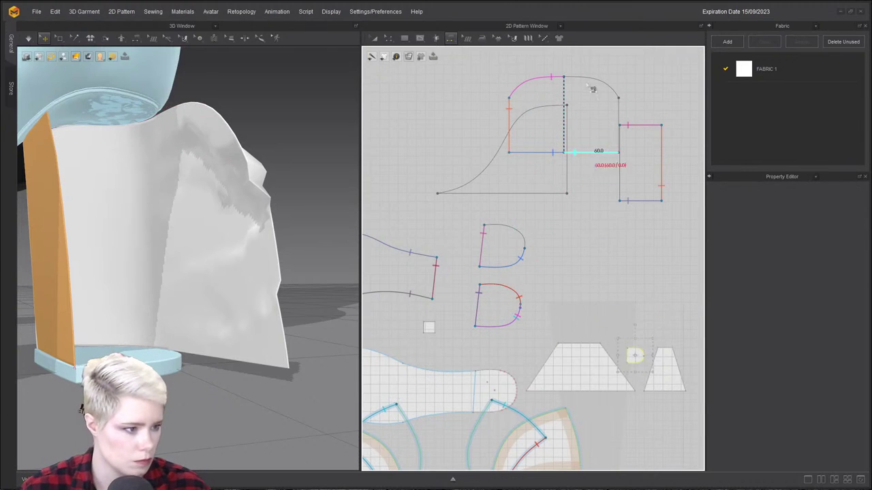
left_click(593, 80)
left_click(518, 295)
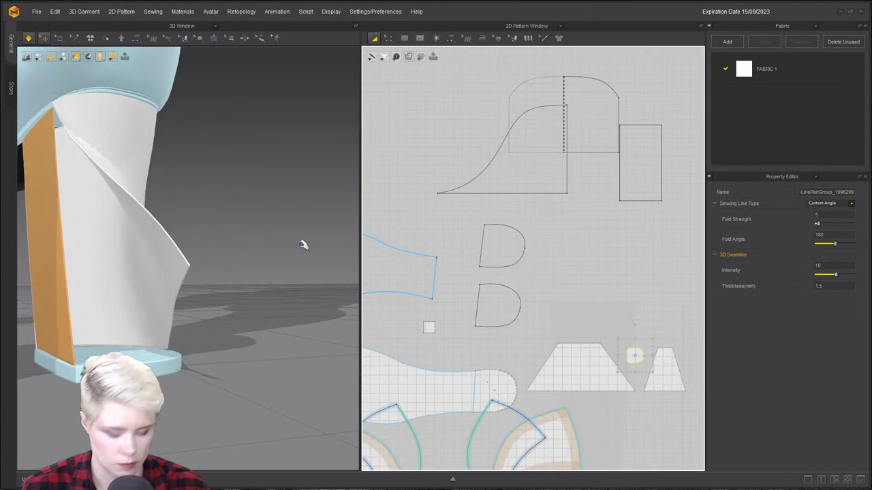
Sew the unfolded heel wall's free side edge to the front panel's free long edge.
left_click(620, 111)
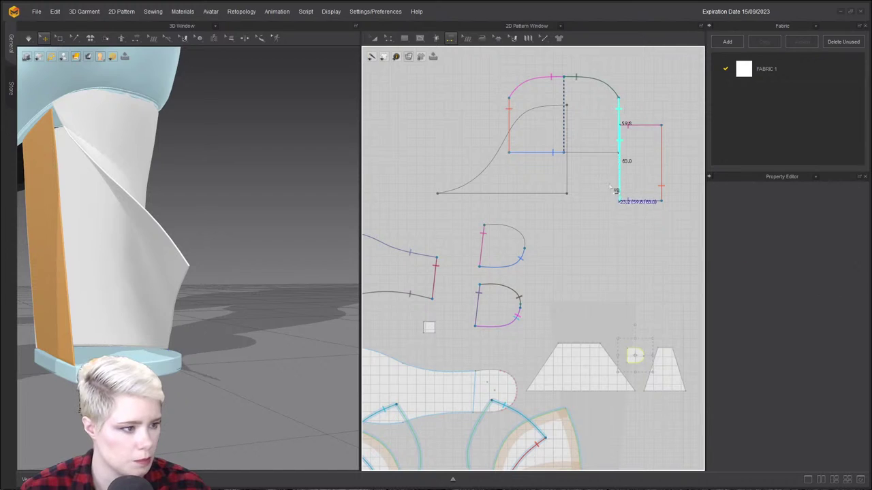
key("Escape")
left_click(566, 149)
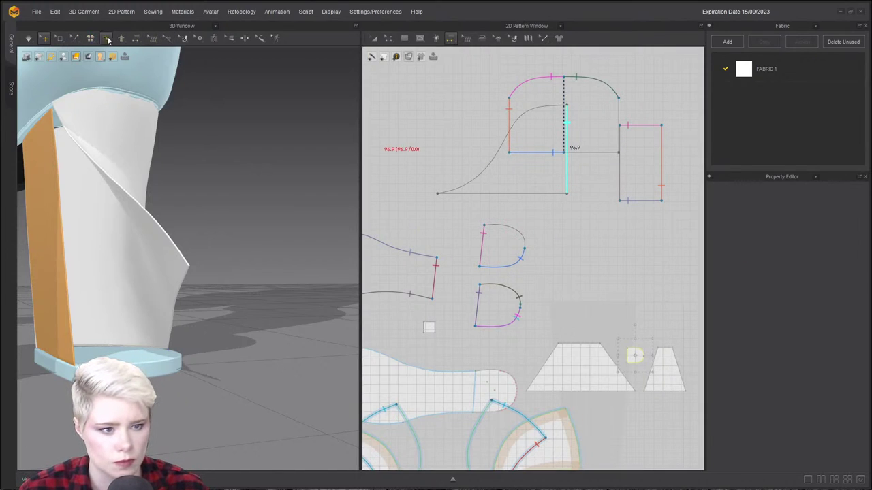
mouse_move(134, 41)
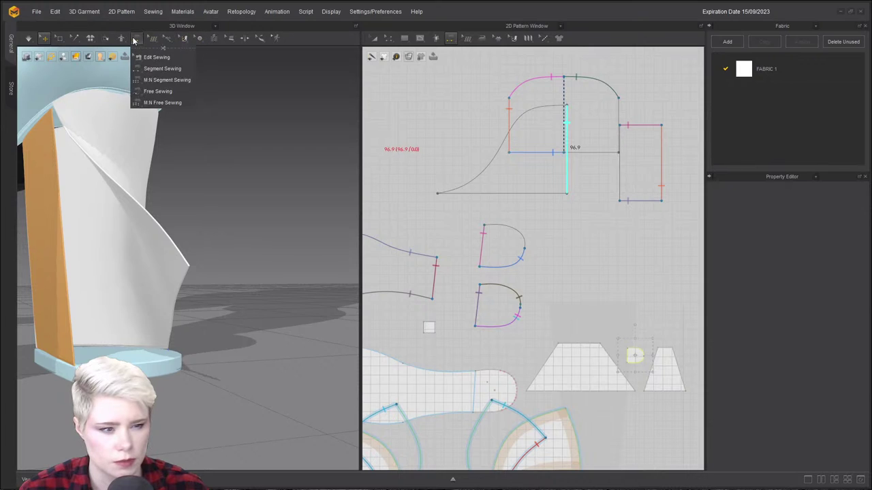
left_click(147, 69)
left_click(135, 203)
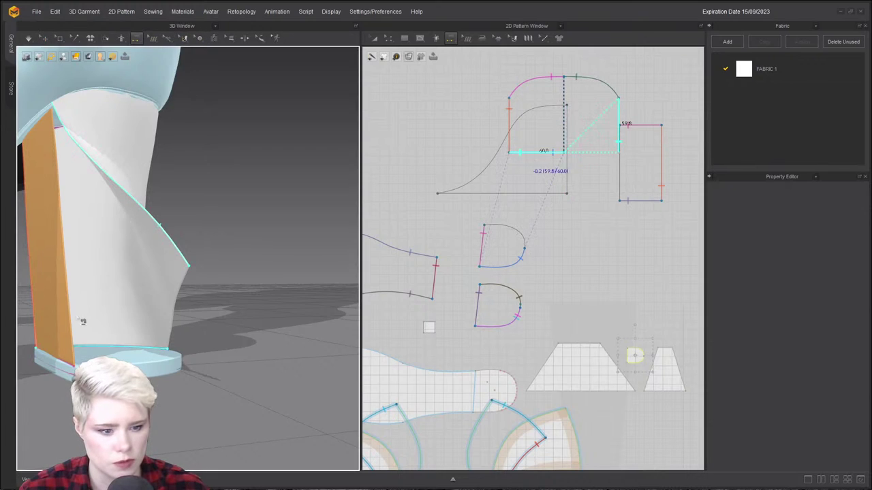
left_click(71, 321)
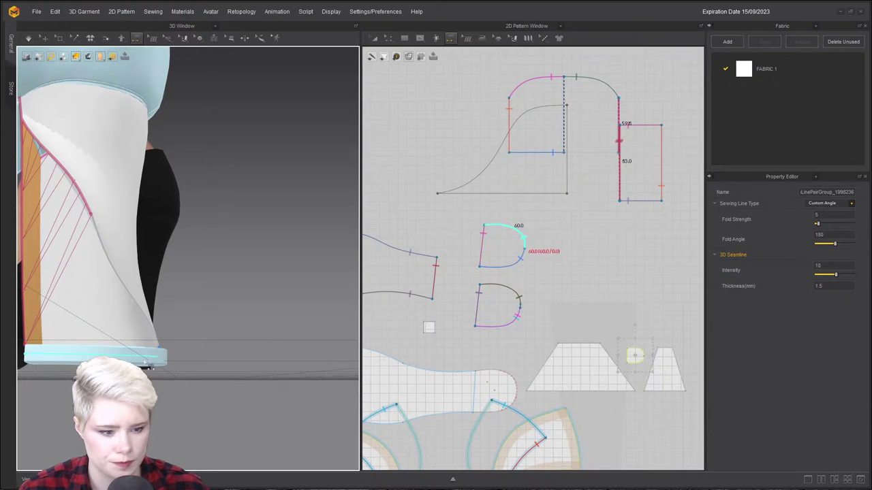
Try sewing the heel wall's free lower edge to the free curve of the upper D-shaped pattern.
right_click_drag(137, 316, 155, 353)
left_click(151, 354)
left_click(162, 359)
key("q")
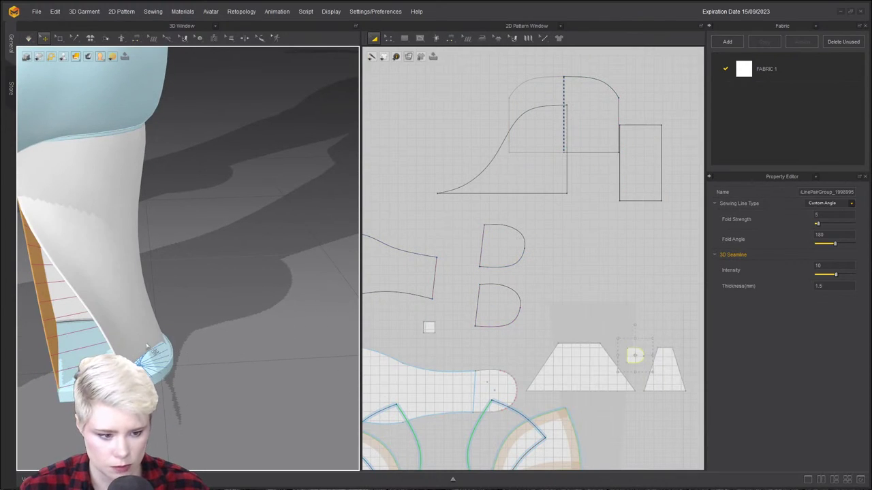
key("b")
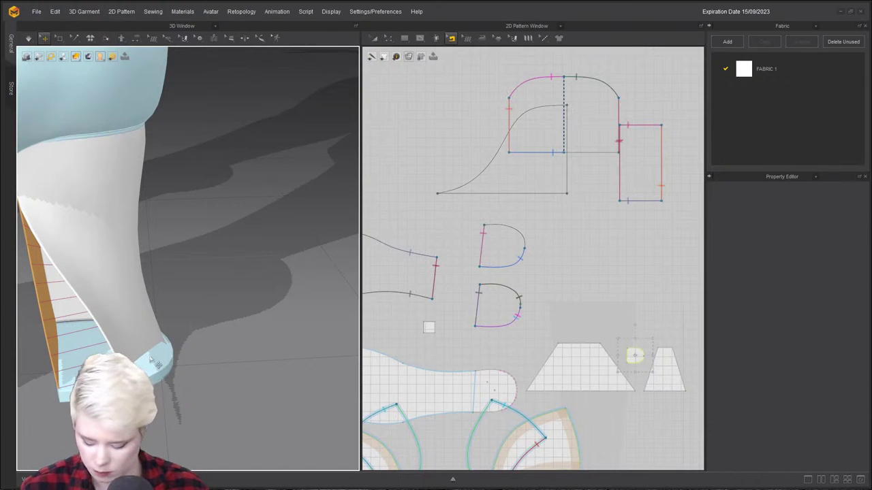
Sew the heel wall's free lower edge to the upper D-shaped pattern's free curve without twisting and simulate the heel.
left_click(135, 39)
left_click(144, 360)
left_click(161, 365)
key("space")
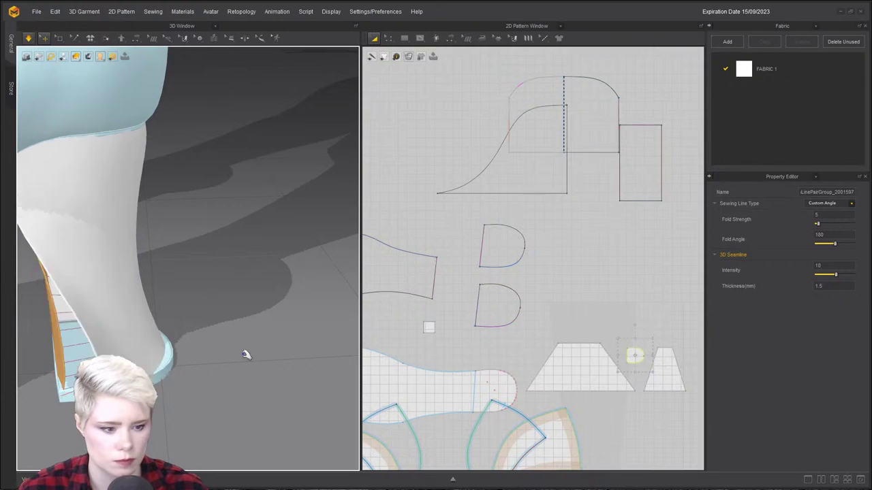
right_click_drag(189, 336, 161, 214)
Set the sewing line type of all the heel's seams to Turned.
key("b")
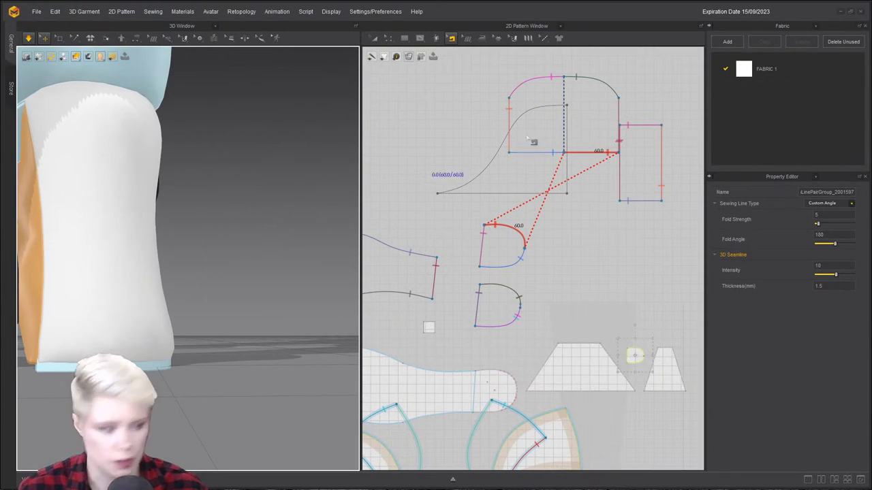
scroll(482, 92, "down", 3)
key("ctrl+a")
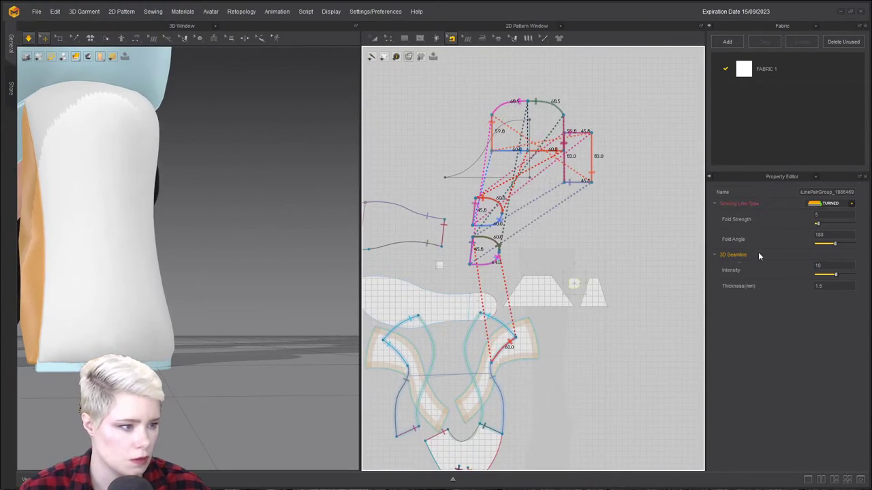
left_click(844, 203)
left_click(842, 212)
left_click(469, 98)
left_click_drag(469, 98, 660, 277)
left_click(851, 204)
left_click(833, 215)
left_click(468, 141)
Strengthen the heel wall and run the simulation so it closes around the heel.
right_click_drag(210, 148, 129, 191)
left_click(108, 188)
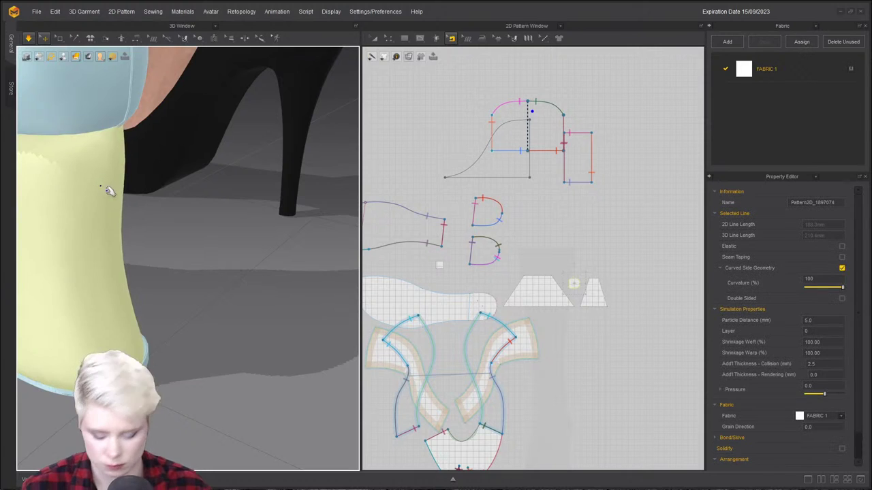
key("ctrl+h")
key("space")
right_click_drag(250, 201, 161, 184)
key("space")
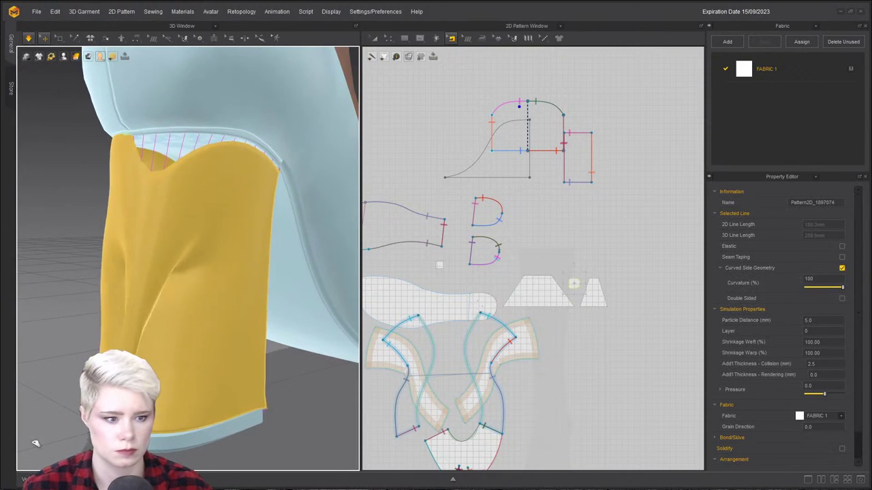
Examine the simulated block heel from all sides, checking how its wall meets the sole, base and front panel.
key("n")
left_click(274, 236)
right_click_drag(274, 236, 208, 211)
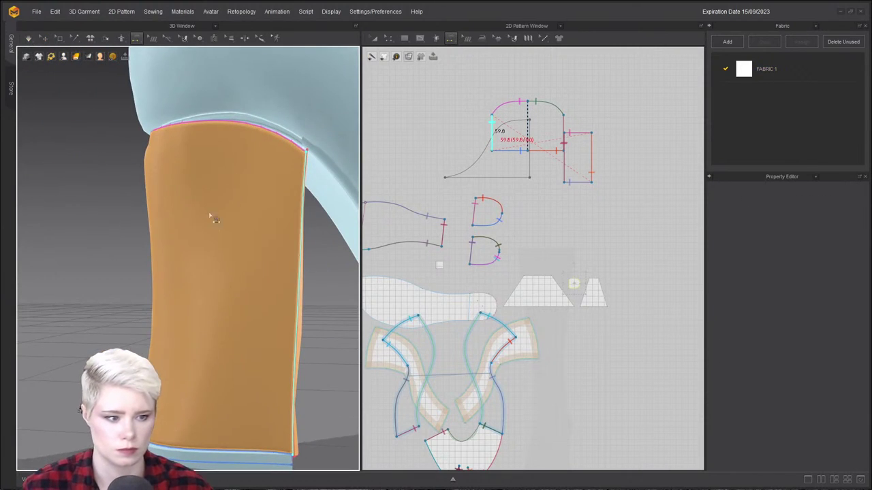
right_click_drag(233, 305, 327, 257)
scroll(140, 216, "down", 5)
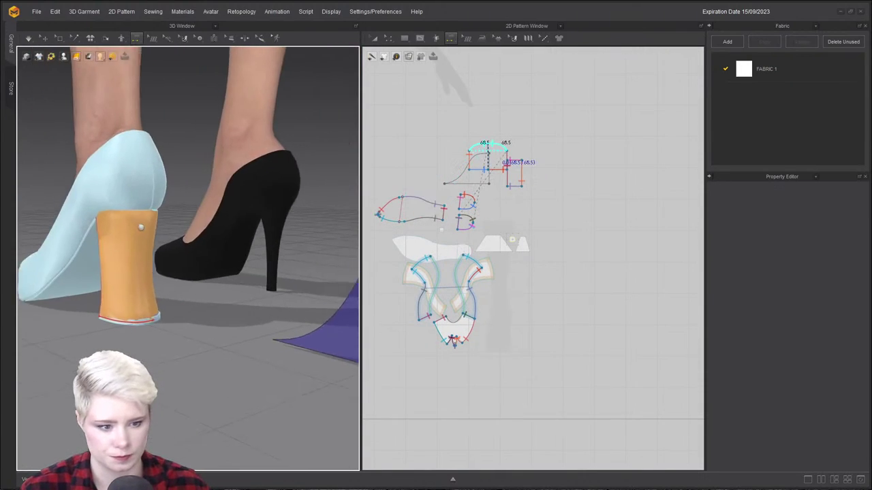
scroll(134, 224, "up", 4)
right_click_drag(137, 226, 216, 241)
scroll(276, 264, "up", 2)
right_click_drag(214, 308, 151, 304)
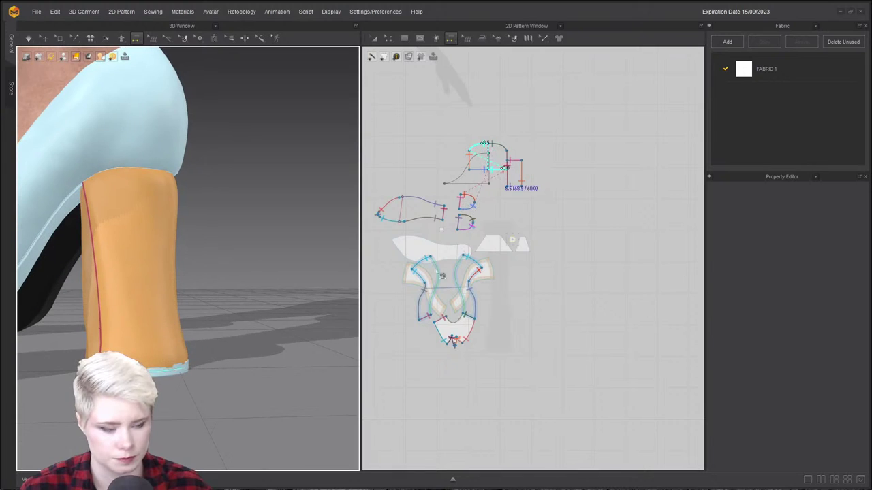
Separate the overlapping heel patterns by moving the curved triangular piece and the heel wall clear of each other and the front panel.
key("a")
left_click_drag(501, 163, 463, 161)
key("n")
right_click_drag(230, 262, 212, 292)
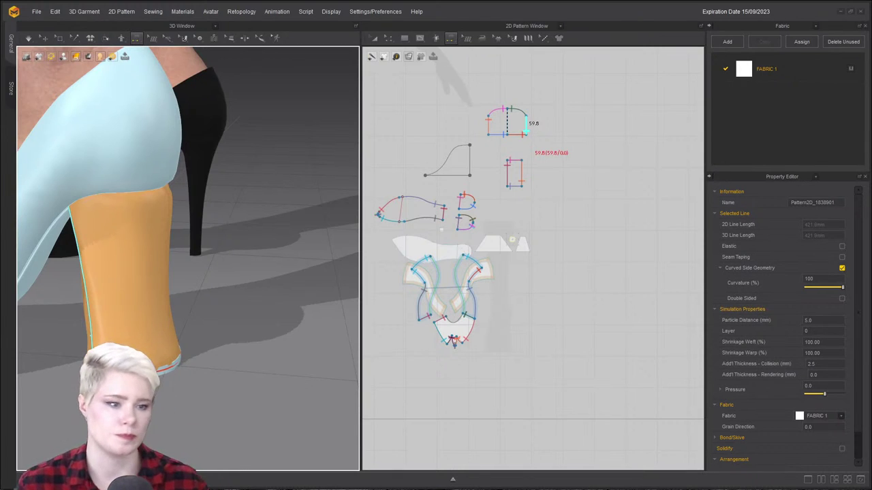
Compare the heel with the black shoe from several angles and check the sewing line type of its seams.
right_click_drag(241, 170, 124, 173)
scroll(154, 183, "down", 3)
middle_click_drag(154, 183, 206, 205)
scroll(181, 182, "down", 4)
scroll(207, 206, "up", 5)
right_click_drag(206, 205, 150, 197)
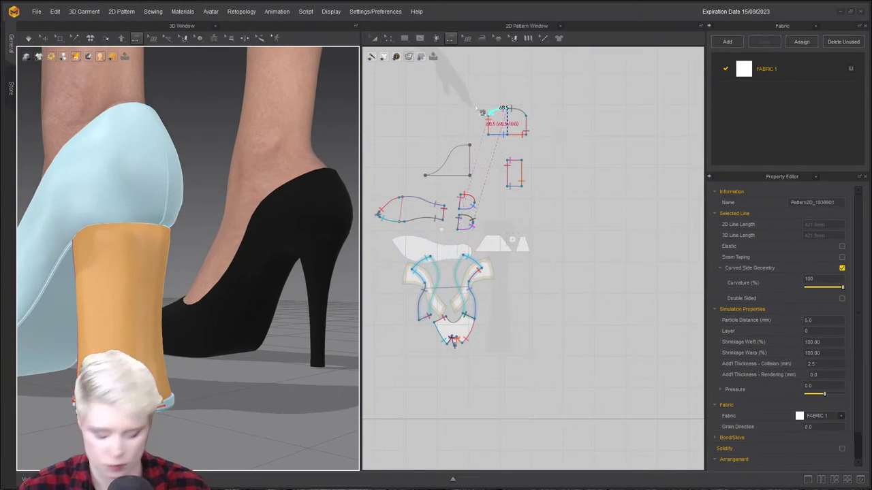
left_click_drag(468, 89, 556, 159)
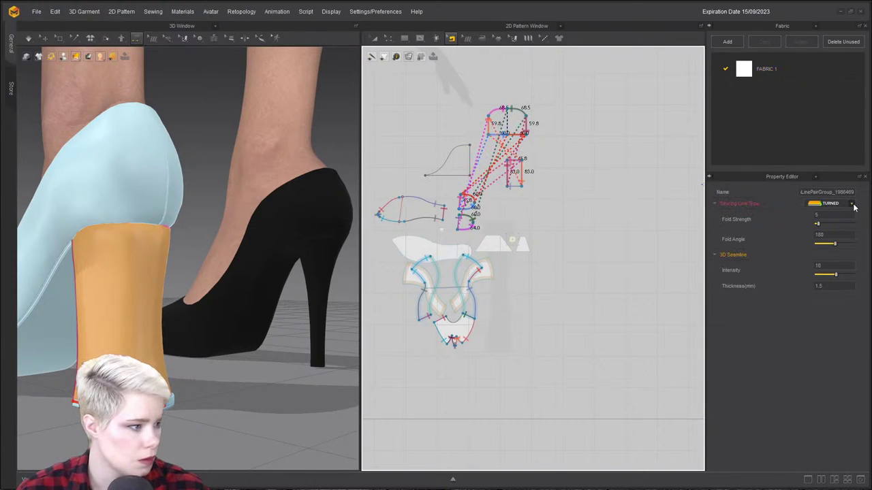
left_click(544, 209)
left_click_drag(485, 79, 577, 177)
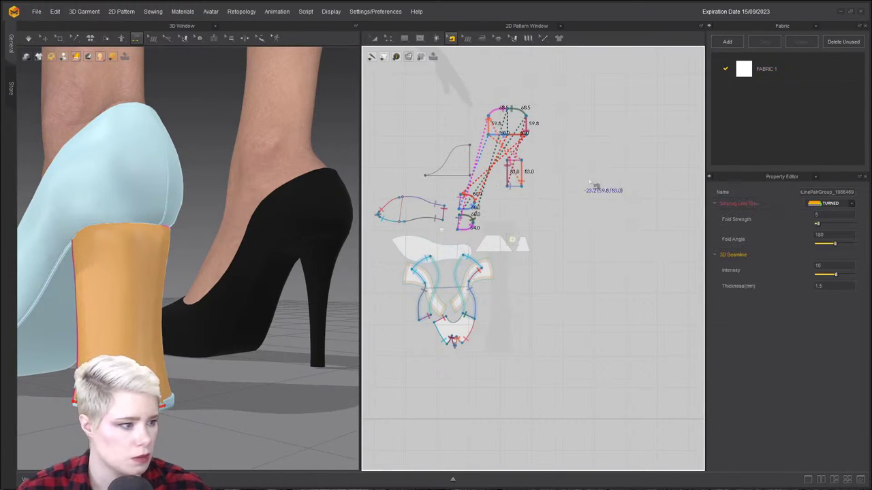
scroll(153, 204, "up", 2)
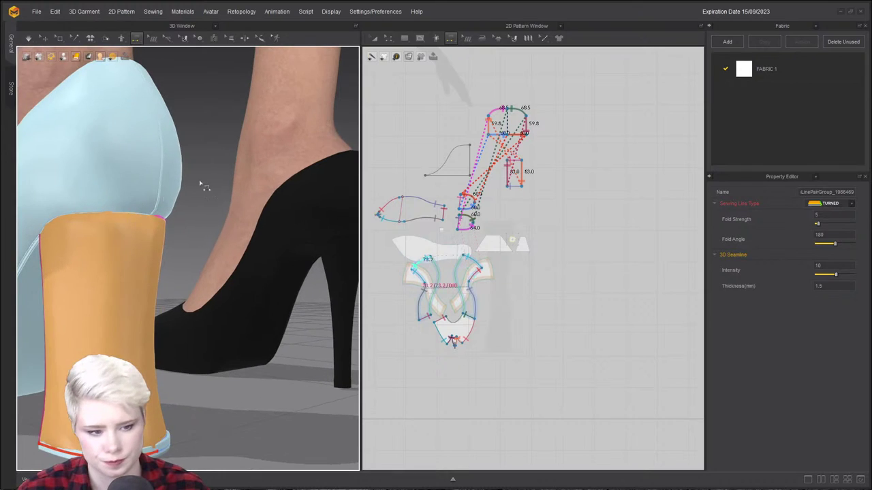
Run the simulation and pull the heel wall's fabric downwards to settle it into a smooth shape.
left_click(111, 230)
scroll(138, 275, "up", 2)
right_click_drag(137, 276, 241, 189)
left_click(284, 175)
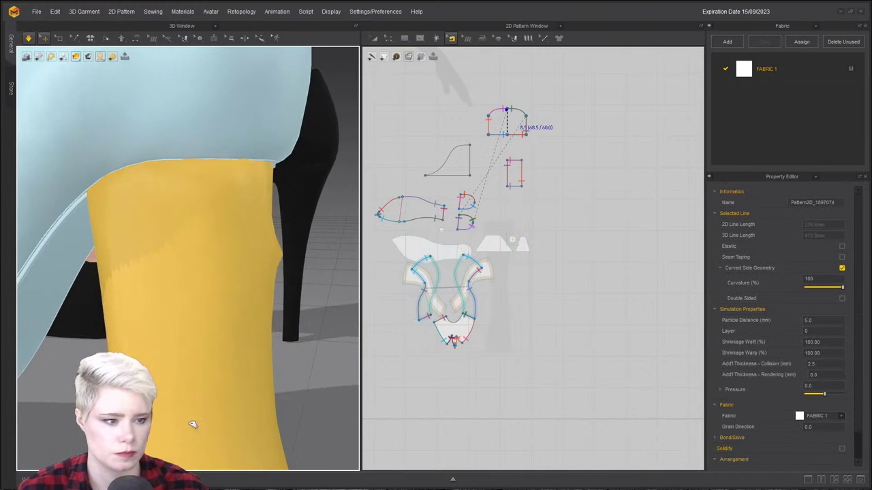
left_click_drag(247, 159, 235, 408)
left_click_drag(207, 176, 190, 470)
middle_click_drag(250, 160, 243, 8)
scroll(265, 103, "down", 1)
middle_click_drag(263, 99, 266, 204)
scroll(266, 205, "down", 1)
scroll(481, 80, "up", 2)
middle_click_drag(489, 132, 498, 161)
scroll(498, 161, "down", 1)
key("a")
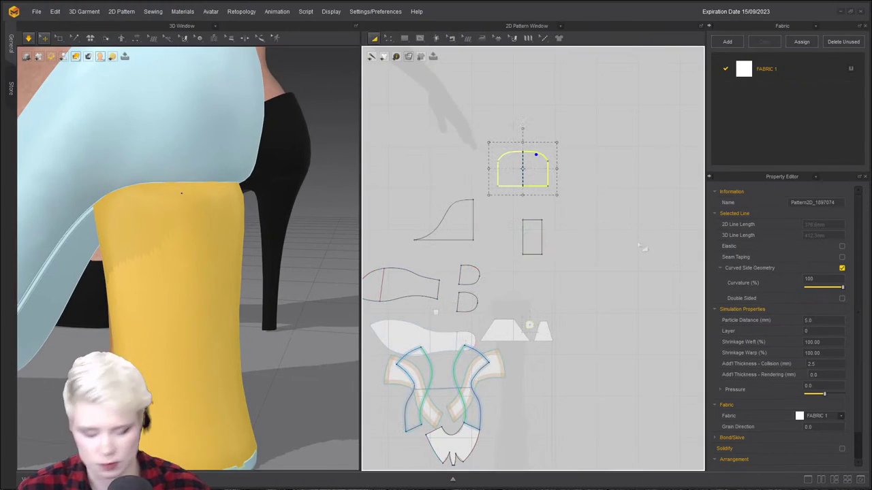
Move the rectangular heel piece beside the rounded heel piece and reduce the height of both pieces together.
left_click(538, 237)
left_click_drag(555, 170, 561, 173)
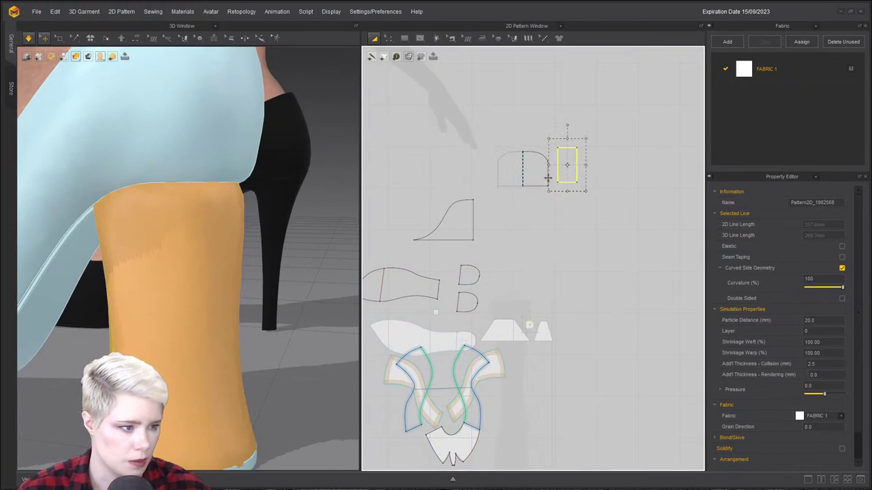
left_click(536, 170)
left_click(565, 168, "shift")
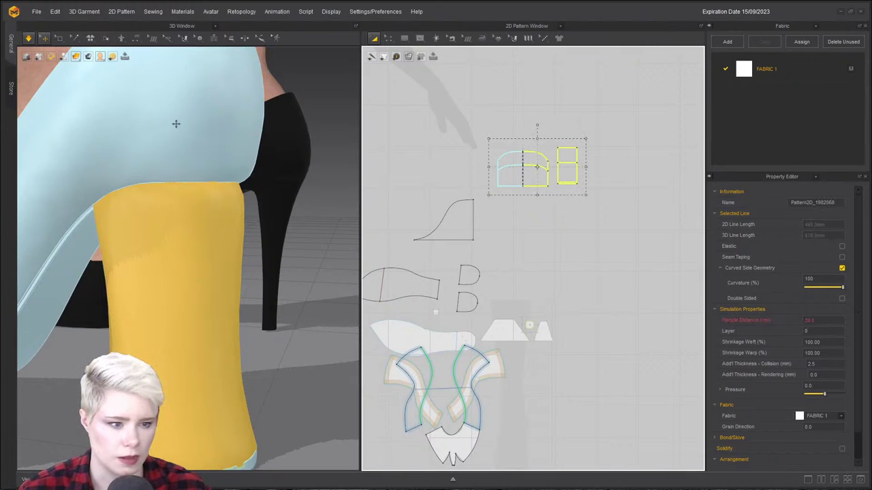
Simulate the shortened heel pieces and pull their fabric into place between the shoe and the heel base.
middle_click_drag(235, 222, 235, 128)
scroll(287, 249, "down", 1)
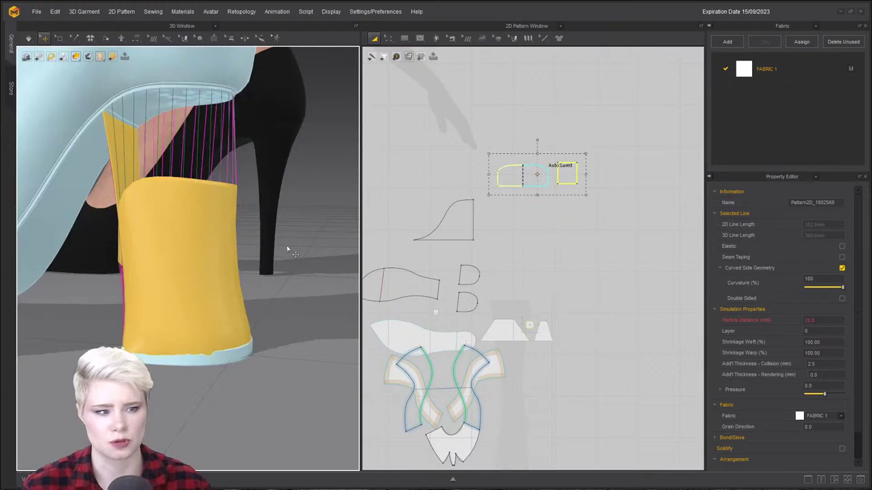
key("space")
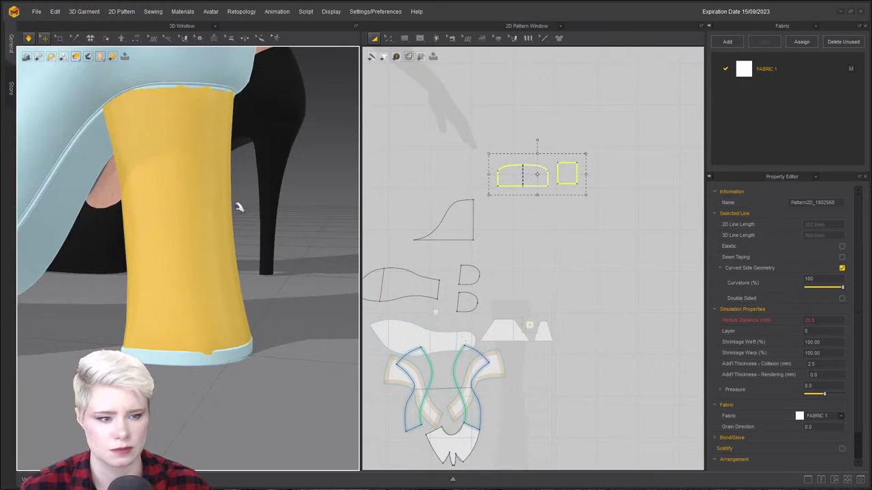
right_click_drag(229, 201, 262, 201)
left_click_drag(173, 125, 189, 353)
left_click_drag(209, 108, 198, 273)
right_click_drag(259, 177, 132, 143)
middle_click_drag(252, 96, 175, 128)
left_click_drag(152, 128, 151, 353)
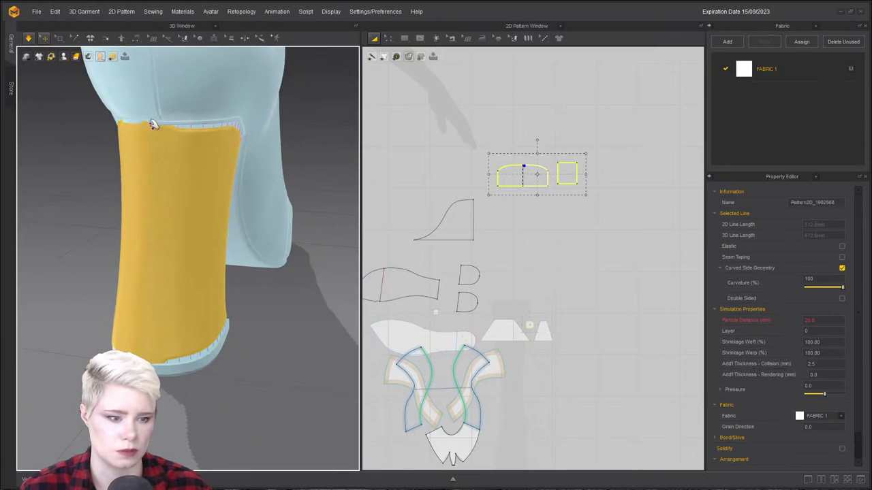
right_click_drag(228, 112, 215, 159)
left_click_drag(153, 197, 102, 300)
Set the additional collision thickness to 5.0 mm and the particle distance to 5.0 mm for both heel pieces.
double_click(826, 374)
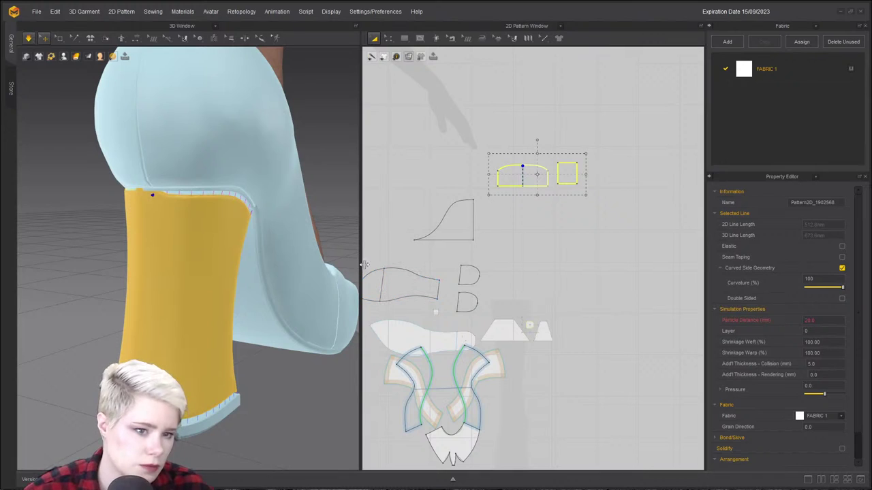
left_click(603, 214)
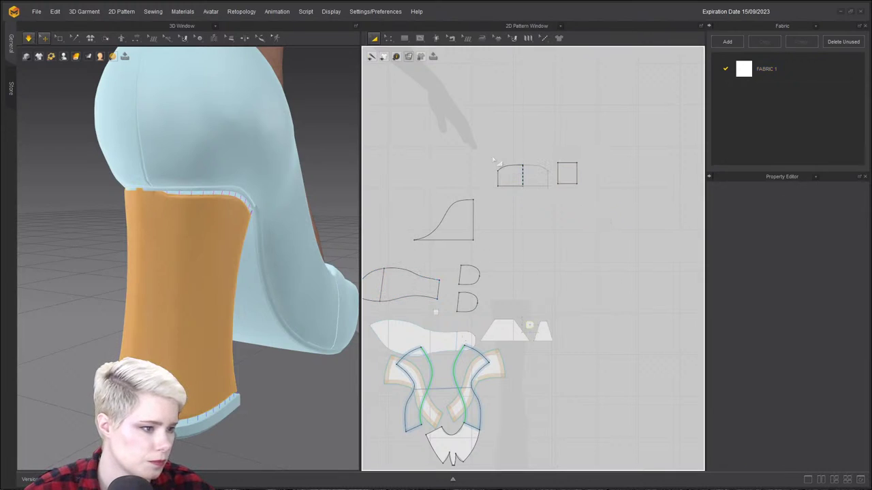
left_click_drag(649, 235, 647, 235)
double_click(829, 321)
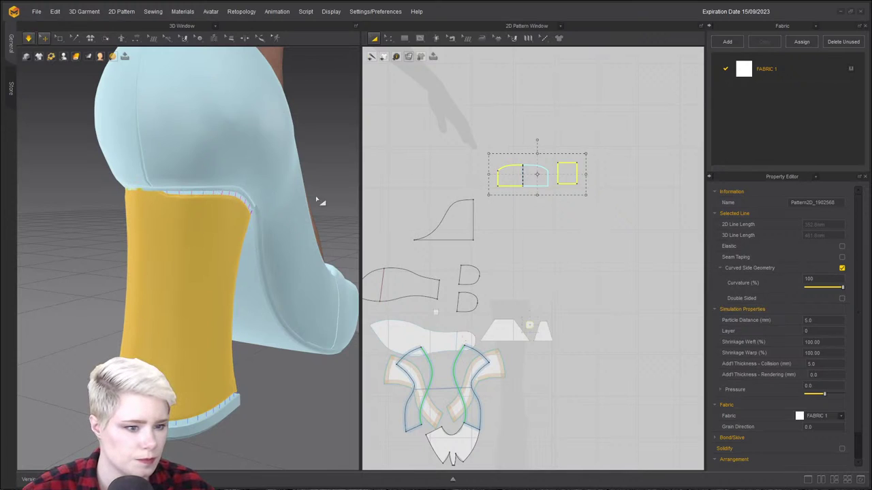
Pull on the heel fabric and the heel base piece in the simulation to settle their fit.
left_click_drag(138, 199, 374, 191)
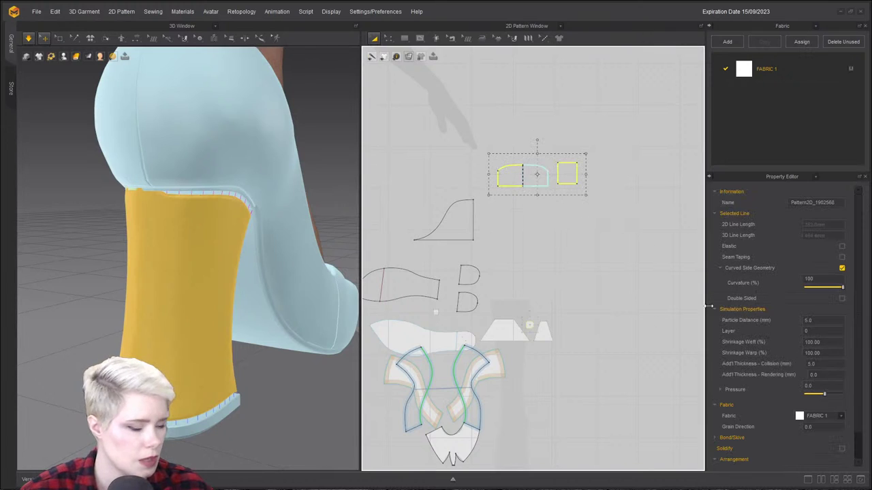
right_click_drag(120, 280, 230, 276)
middle_click_drag(230, 276, 164, 235)
right_click_drag(164, 235, 165, 255)
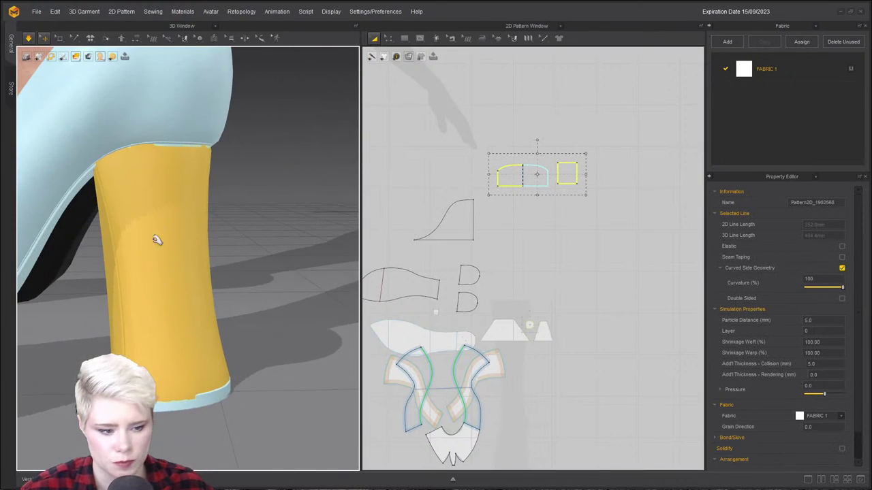
middle_click_drag(164, 254, 162, 236)
left_click(152, 310)
left_click_drag(149, 315, 134, 313)
key("space")
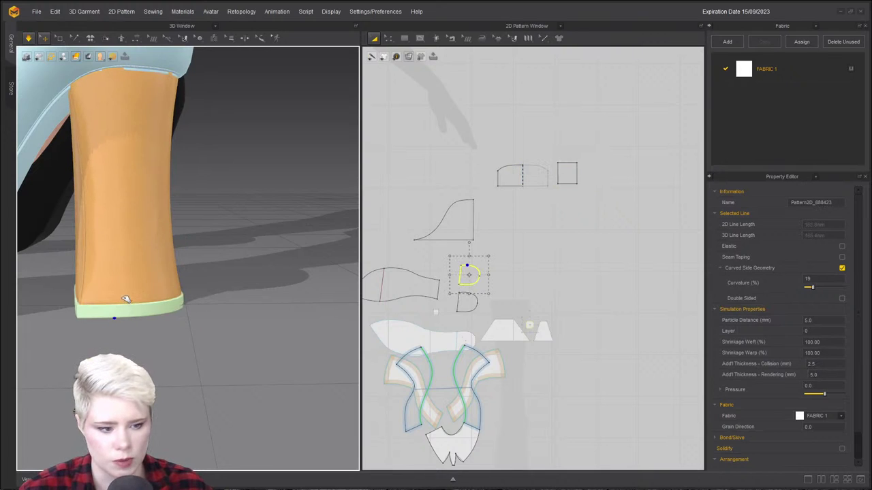
scroll(143, 299, "down", 5)
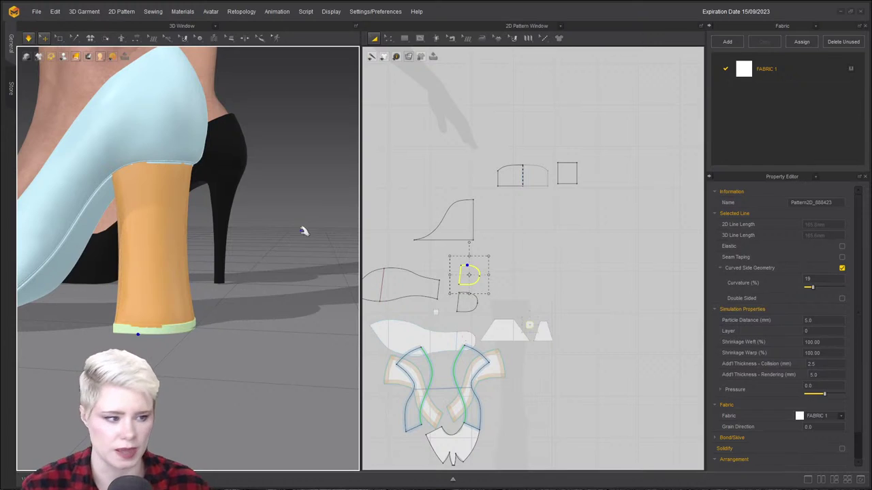
Place the wedge-shaped pattern piece over the rounded heel piece so their upper curves line up.
left_click_drag(457, 225, 503, 193)
scroll(513, 173, "up", 5)
left_click_drag(496, 234, 500, 227)
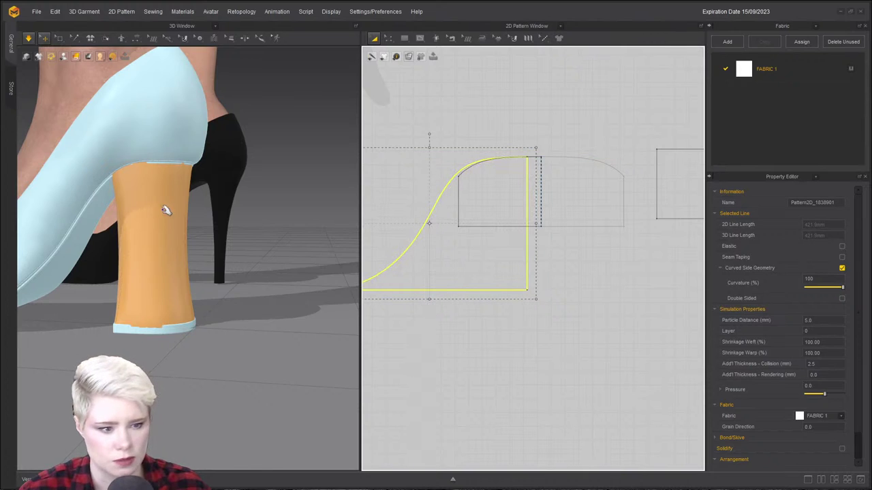
Stretch the rounded heel piece to the height of the wedge piece and align its fold line and curve with the wedge.
right_click_drag(166, 210, 263, 215)
middle_click_drag(470, 229, 510, 193)
left_click_drag(536, 207, 577, 266)
left_click(620, 174)
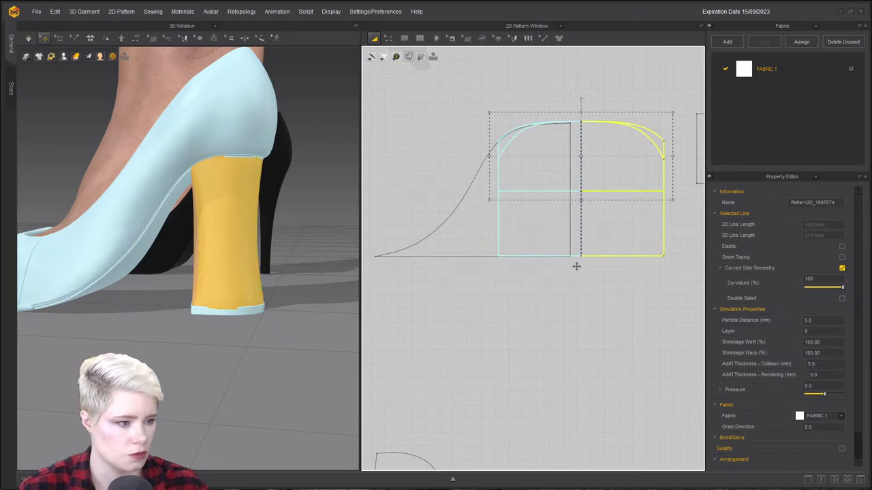
left_click_drag(569, 154, 544, 177)
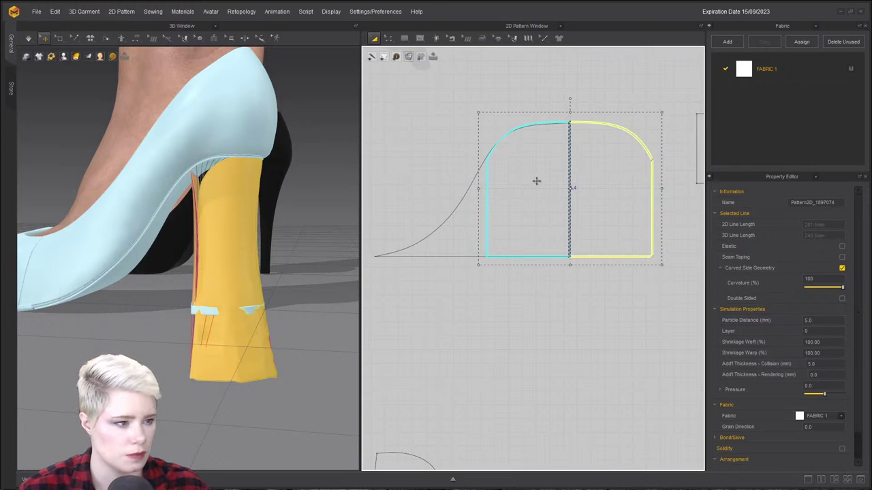
left_click(412, 173)
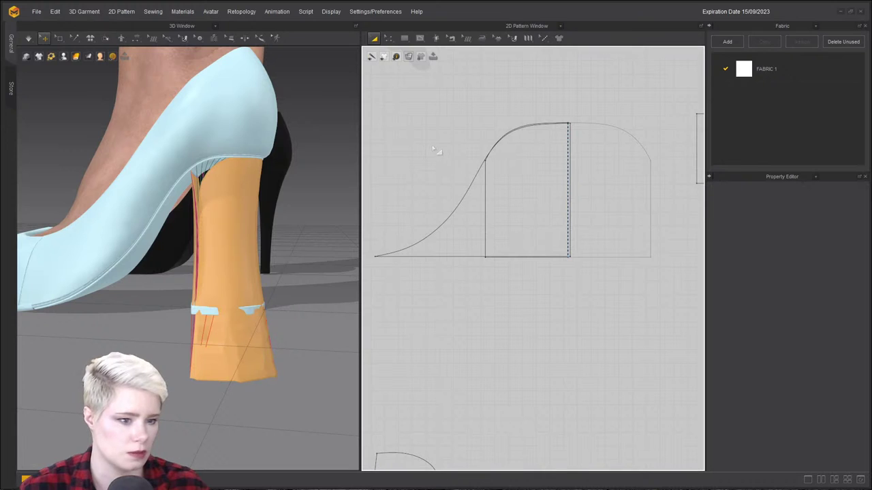
Simulate the stretched rounded heel piece and check its fit around the back and inner side of the heel.
left_click(262, 235)
right_click_drag(261, 236, 207, 205)
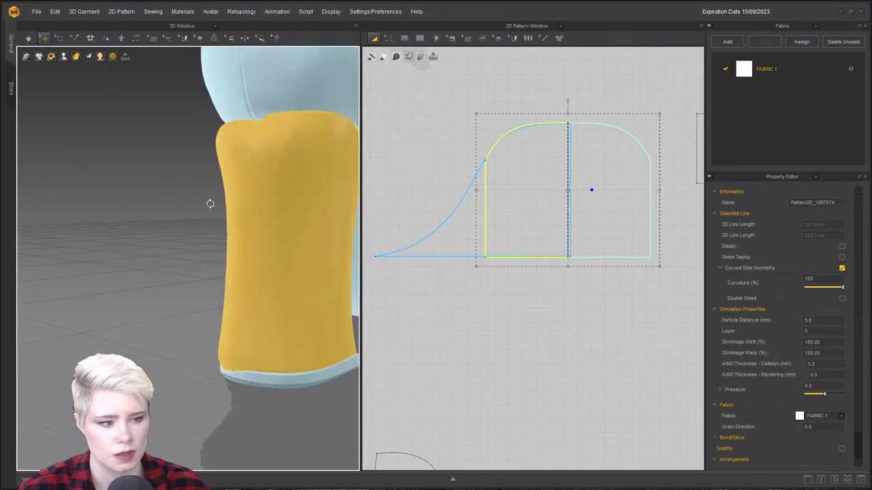
right_click_drag(249, 99, 232, 196)
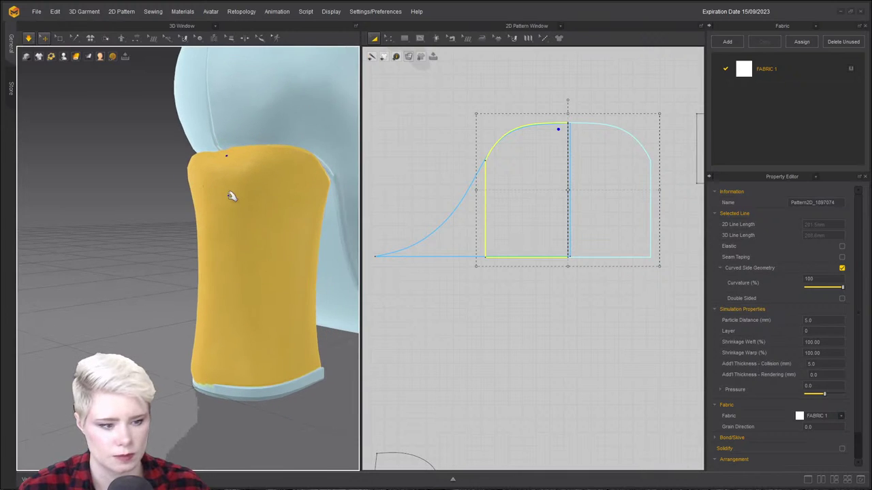
right_click_drag(151, 235, 183, 158)
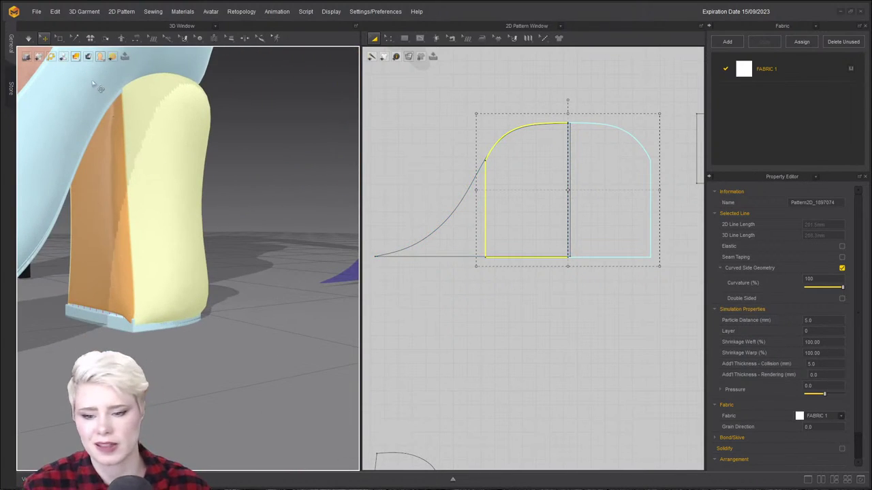
right_click_drag(81, 136, 31, 208)
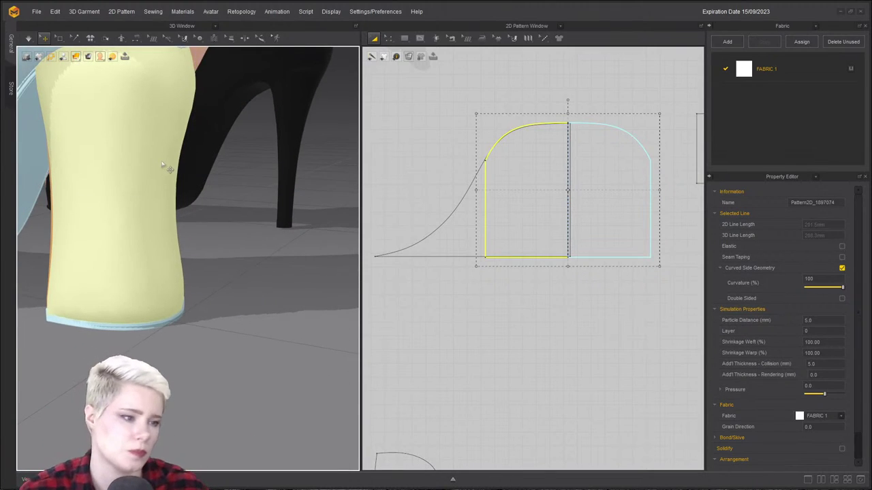
Examine the heel from below and in side profile, along with the layout of the heel, sole and base pattern pieces.
left_click(402, 141)
right_click_drag(234, 170, 204, 139)
right_click_drag(180, 168, 157, 204)
scroll(455, 183, "down", 5)
left_click_drag(468, 184, 490, 190)
scroll(497, 218, "down", 2)
scroll(475, 187, "down", 2)
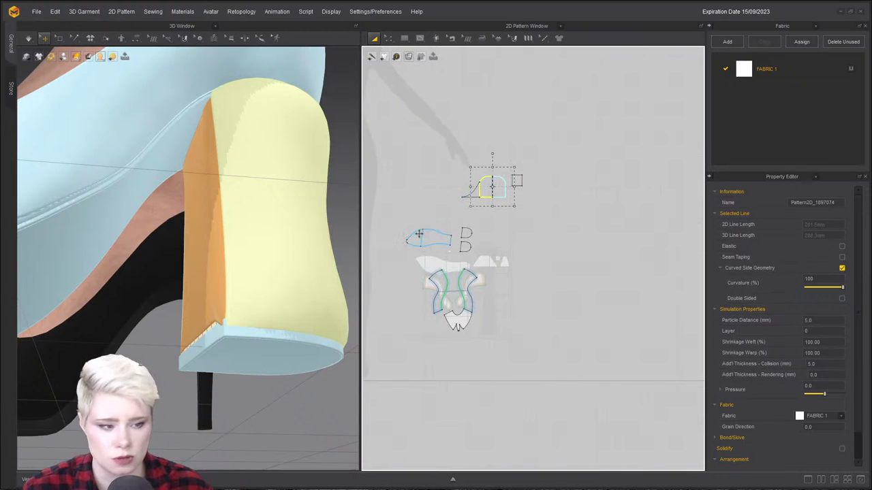
right_click_drag(286, 288, 265, 320)
scroll(266, 319, "down", 3)
scroll(441, 188, "down", 2)
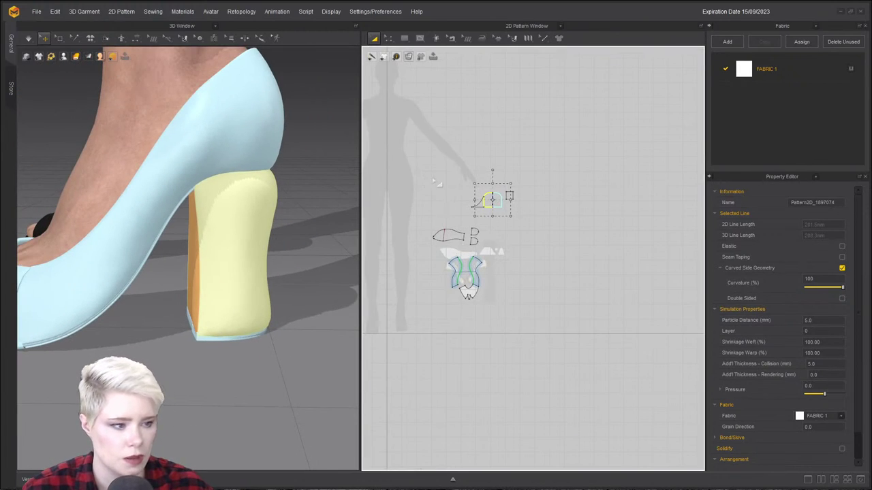
scroll(473, 192, "up", 3)
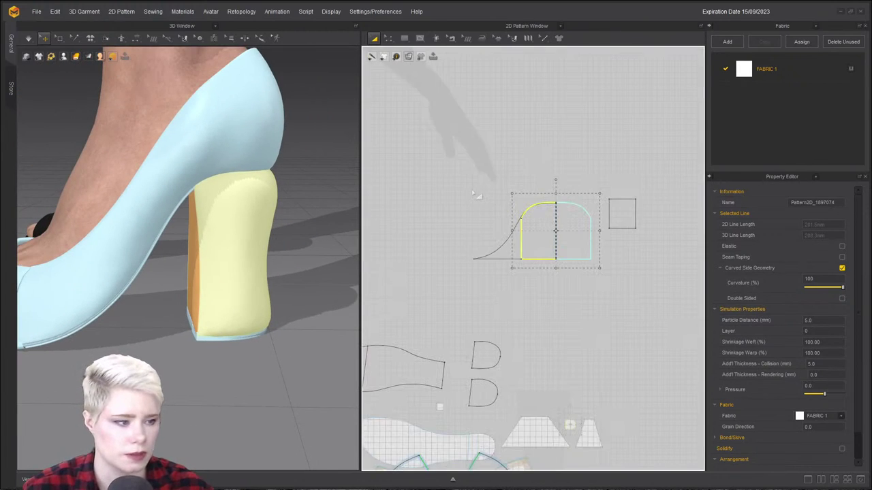
left_click(611, 308)
middle_click_drag(572, 226, 574, 182)
scroll(574, 181, "down", 1)
middle_click_drag(510, 282, 542, 179)
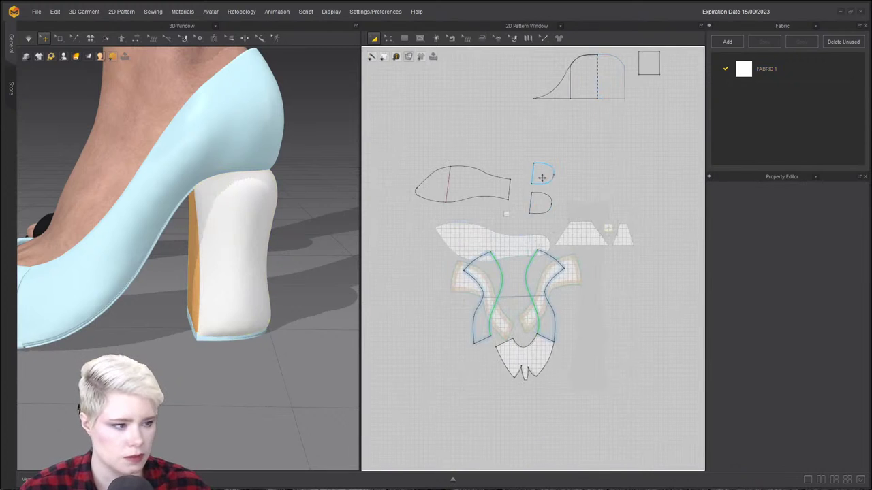
scroll(543, 181, "up", 4)
scroll(538, 204, "down", 2)
scroll(208, 234, "down", 1)
middle_click_drag(209, 234, 228, 177)
scroll(228, 177, "down", 2)
scroll(505, 126, "down", 1)
middle_click_drag(505, 126, 479, 229)
scroll(492, 167, "up", 5)
Shift the rounded heel piece slightly off the wedge piece's curve.
key("z")
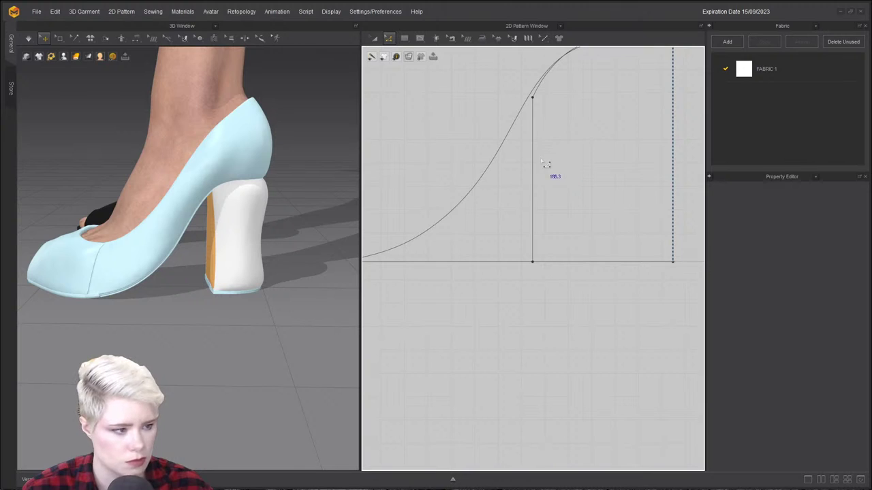
key("a")
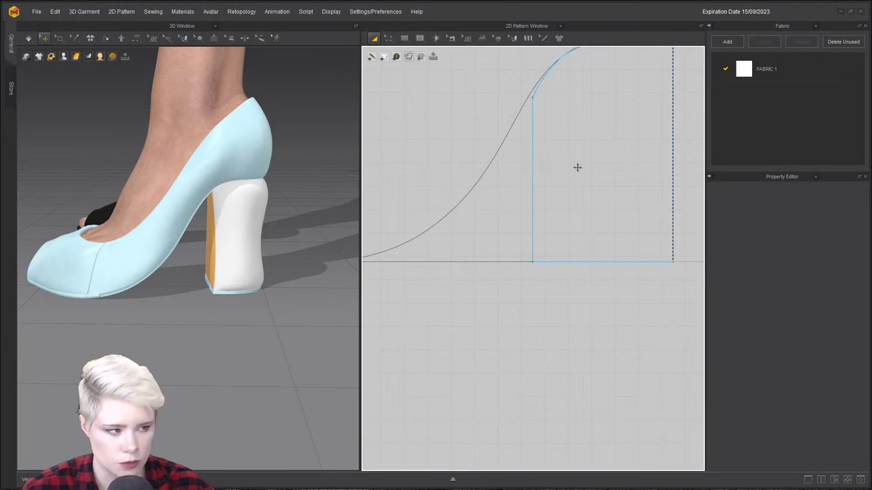
left_click(575, 169)
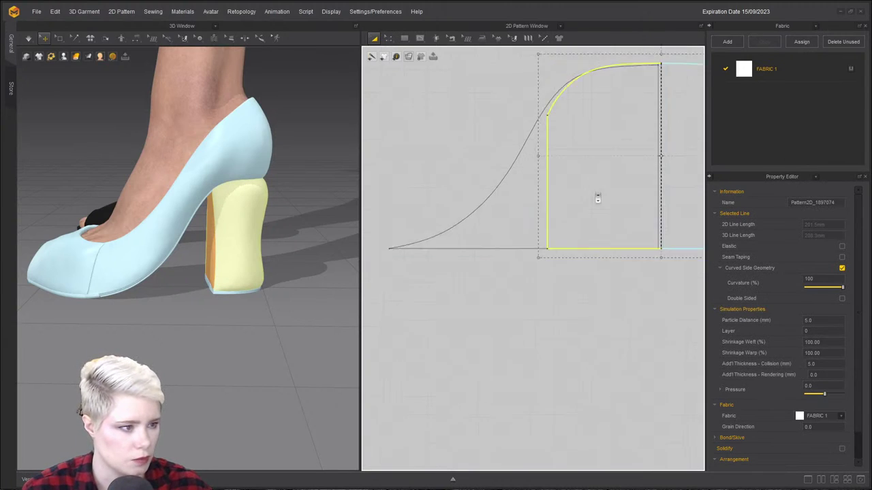
scroll(586, 188, "down", 4)
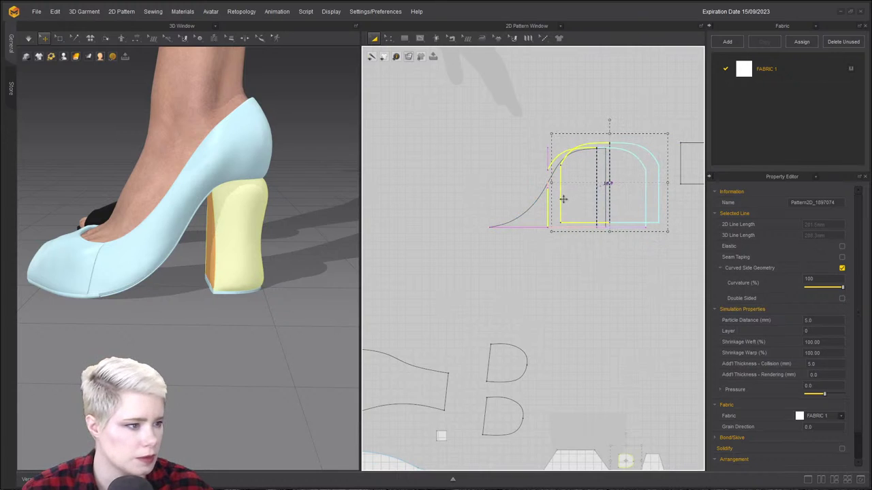
Try drawing a vertical internal line along the side edge of the rounded heel piece.
scroll(565, 194, "up", 4)
left_click(420, 38)
scroll(580, 140, "up", 3)
left_click_drag(588, 141, 591, 424)
double_click(589, 422)
Move the wedge piece away from the rounded heel piece and delete the vertical internal line from the heel's side edge.
key("a")
left_click_drag(533, 280, 465, 268)
left_click(593, 256)
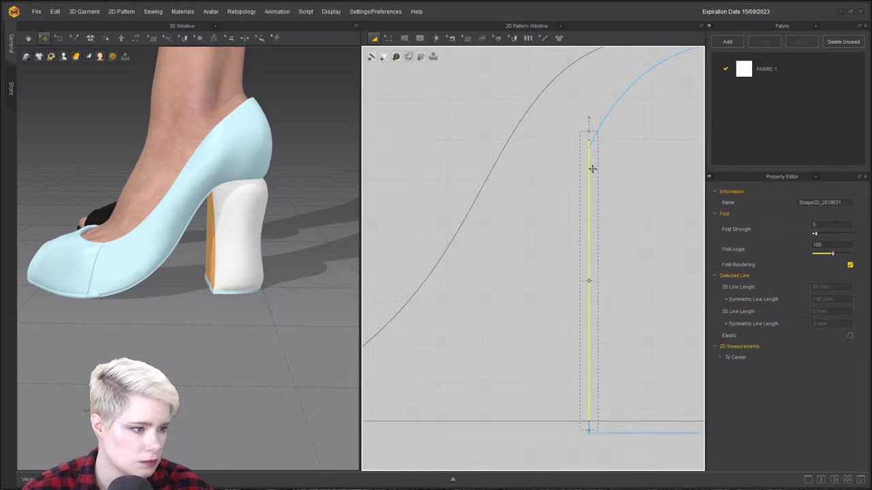
key("Delete")
Measure the rounded heel piece's top curve and split the wedge piece's curved edge with line 1 set to 71.1 mm.
key("z")
scroll(600, 171, "down", 4)
left_click(562, 148)
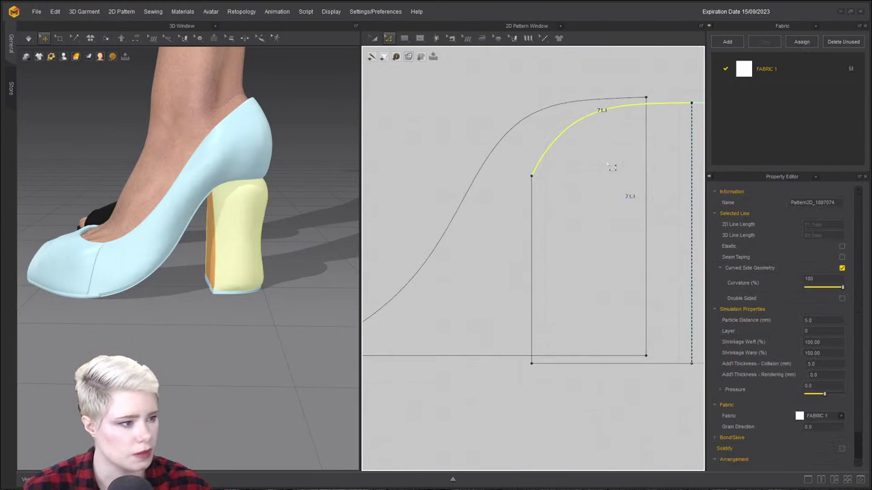
right_click(556, 110)
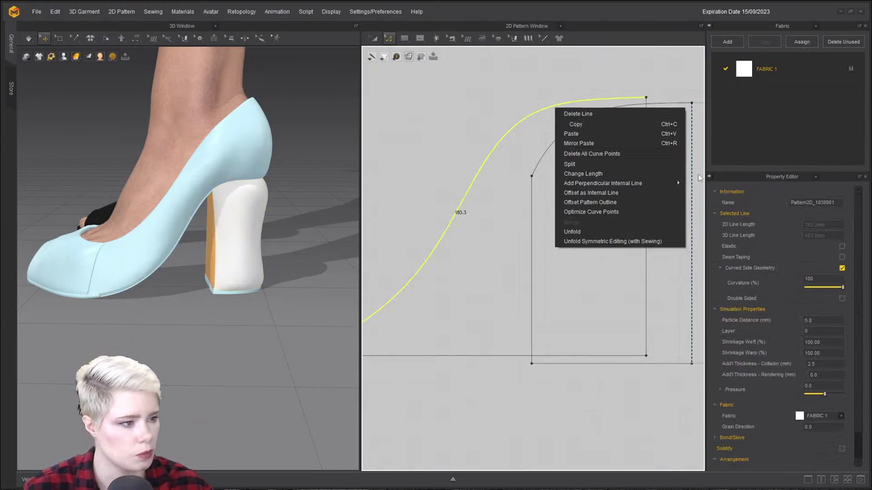
left_click(586, 166)
type("71.1mm")
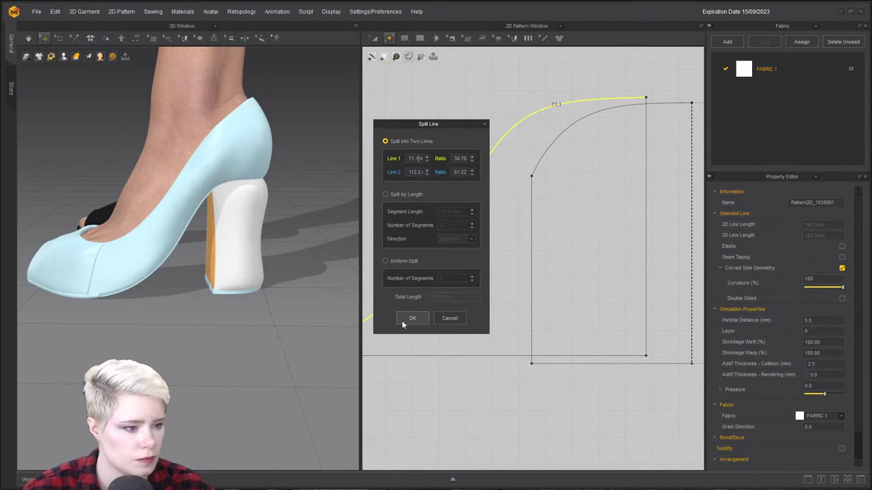
left_click(411, 319)
Draw a vertical internal line about 50 mm long down from the split point on the wedge piece's curve.
left_click(420, 38)
left_click(481, 167)
left_click(482, 298)
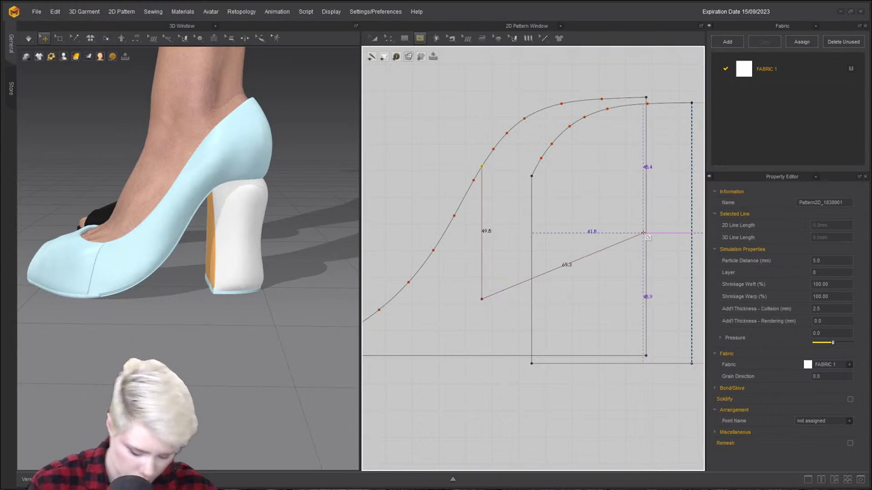
key("Return")
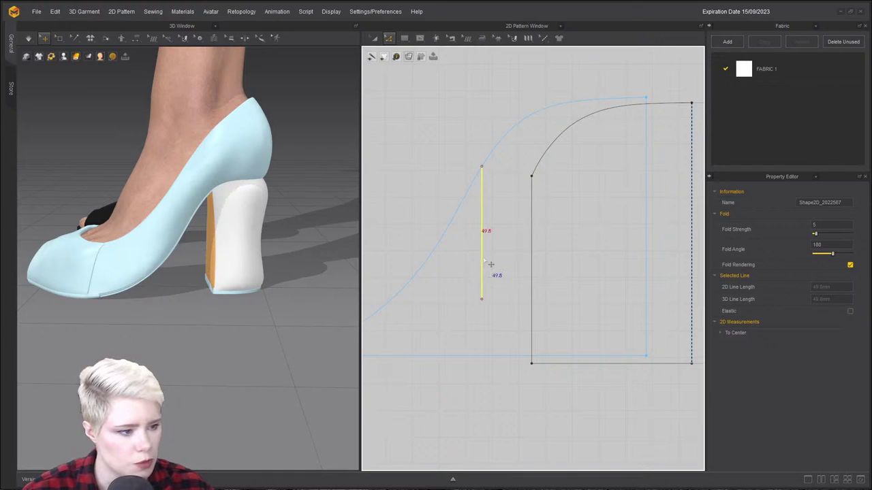
Try to extend the wedge piece's vertical internal line to the pattern outline.
right_click(483, 259)
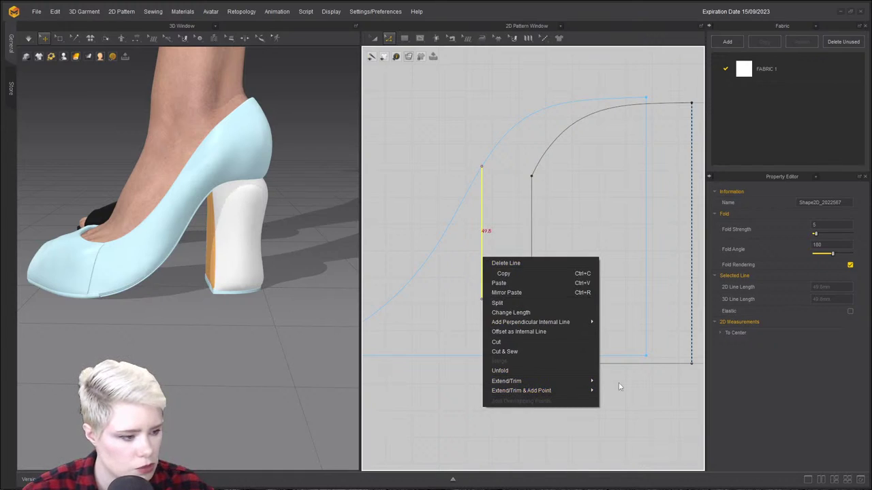
mouse_move(580, 391)
left_click(616, 390)
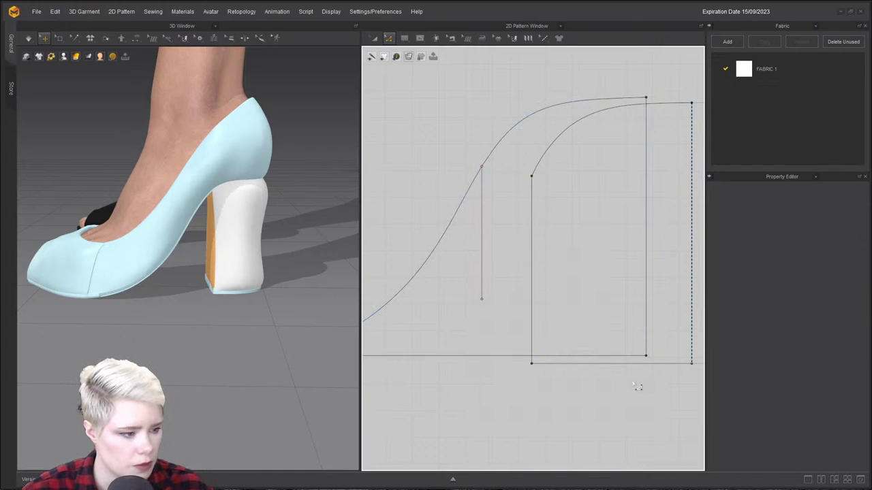
left_click(482, 232)
right_click(486, 260)
left_click_drag(482, 253, 484, 254)
right_click(483, 251)
left_click(538, 248)
left_click(485, 248)
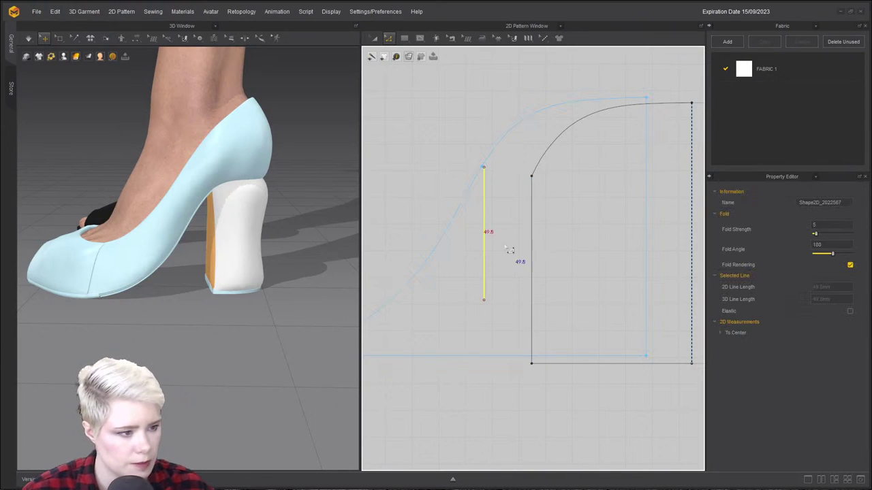
Extend the vertical internal line down to the wedge piece's straight bottom edge.
right_click(482, 240)
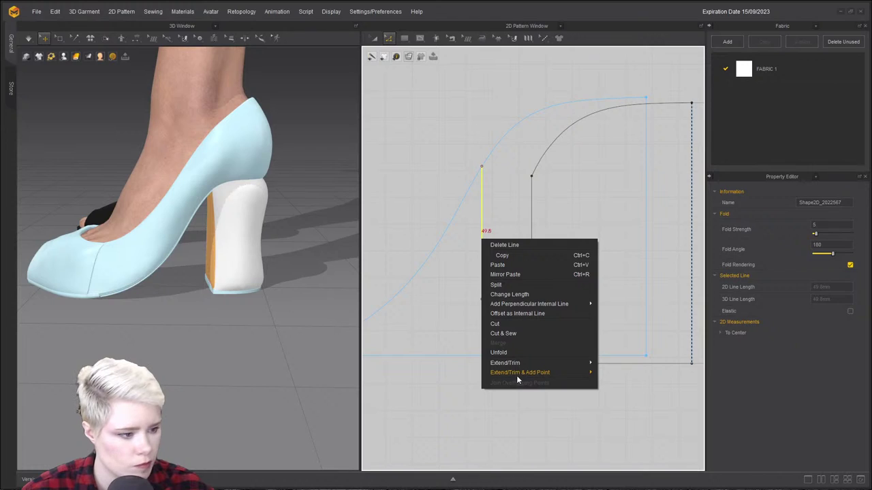
mouse_move(526, 373)
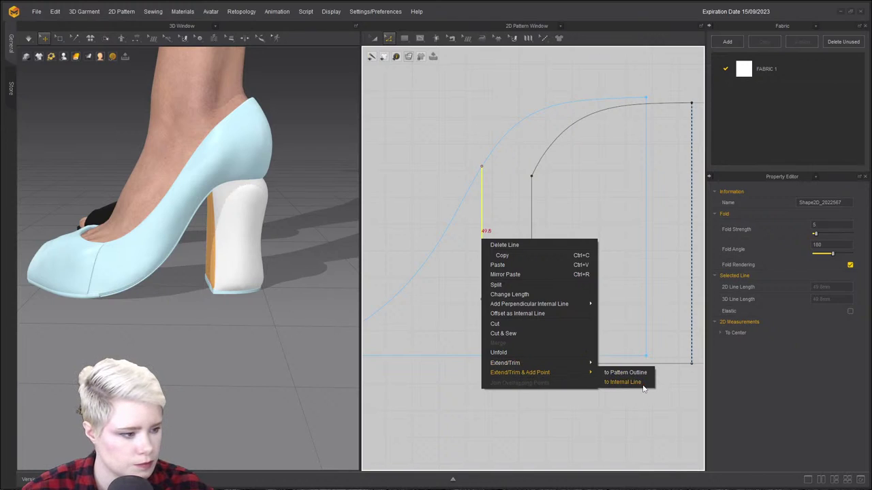
left_click(643, 385)
Cut the wedge piece along the vertical internal line and delete the cut-off part with the rounded top.
left_click(482, 296)
right_click(484, 292)
left_click(528, 377)
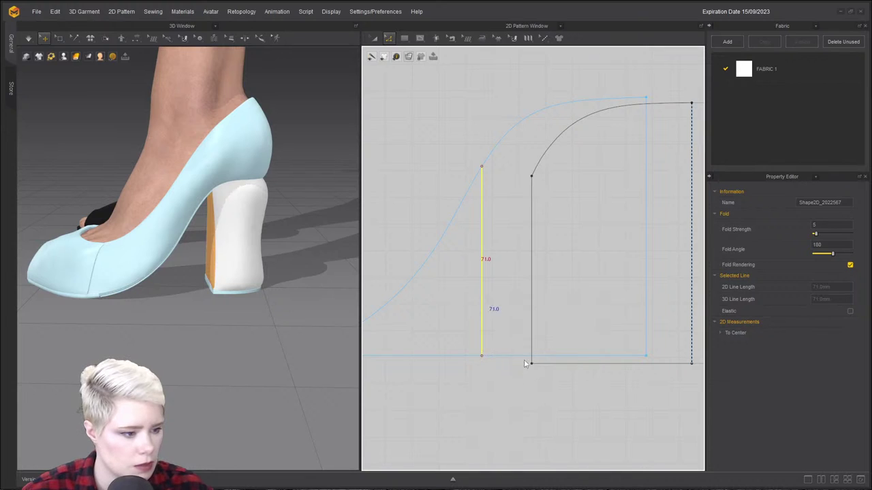
left_click(517, 253)
key("Delete")
Place the remaining wedge piece beside the rounded heel piece's side edge and add a symmetric copy on the heel's other side.
left_click_drag(441, 260, 502, 259)
key("ctrl+d")
scroll(536, 261, "down", 5)
middle_click_drag(537, 263, 441, 250)
left_click(607, 255)
middle_click_drag(367, 215, 504, 207)
scroll(504, 207, "up", 5)
scroll(584, 246, "up", 4)
middle_click_drag(584, 246, 504, 226)
scroll(579, 248, "down", 3)
left_click_drag(503, 271, 468, 271)
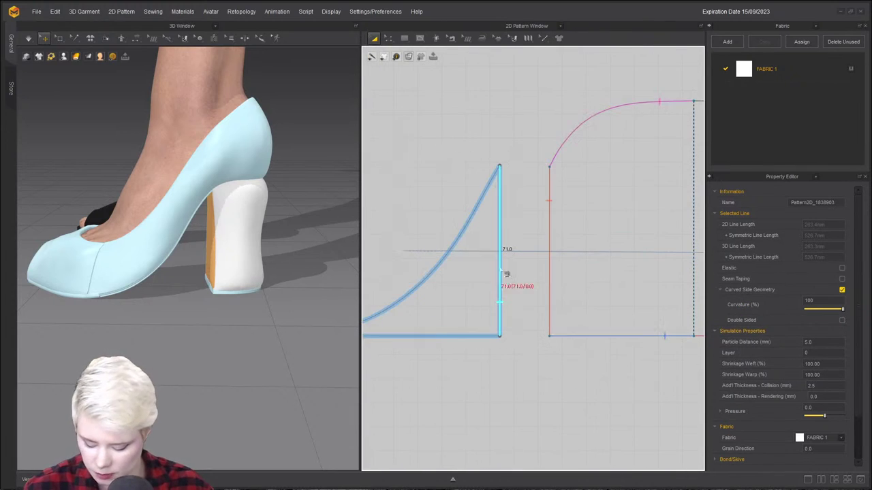
Delete the rectangular inner heel piece overlapping the mirrored wedge piece.
key("n")
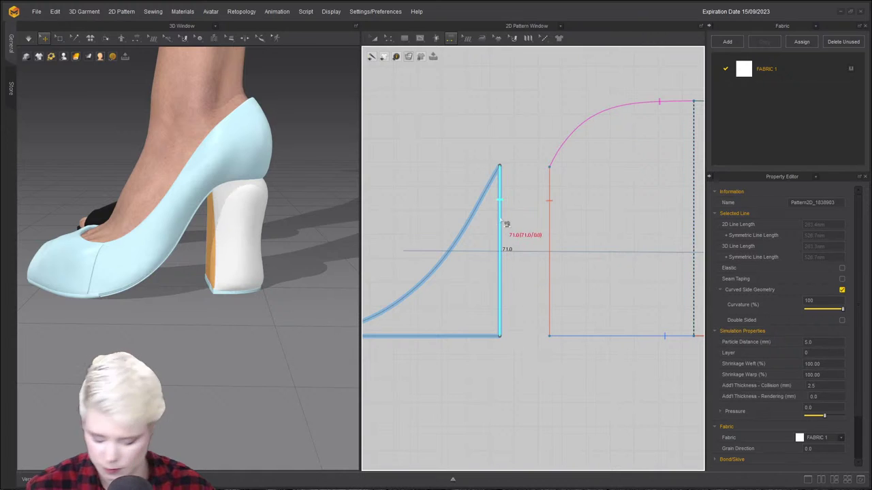
key("z")
scroll(512, 222, "down", 6)
middle_click_drag(512, 223, 477, 205)
middle_click_drag(565, 218, 612, 129)
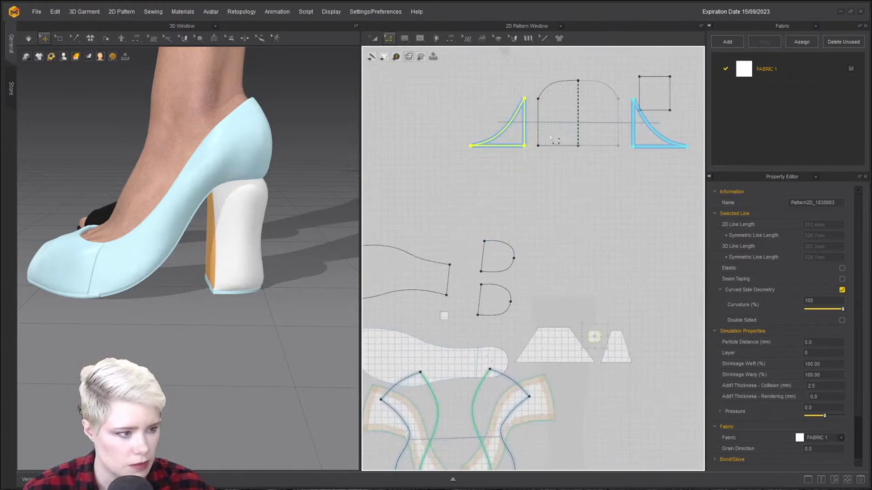
scroll(553, 139, "up", 3)
key("a")
left_click(683, 75)
key("Delete")
key("Delete")
Delete the lower of the two D-shaped pieces and undo the deletion.
scroll(525, 228, "down", 1)
mouse_move(498, 244)
middle_mouse_down()
mouse_move(495, 175)
mouse_move(505, 258)
middle_mouse_up()
scroll(493, 177, "up", 4)
scroll(493, 252, "down", 1)
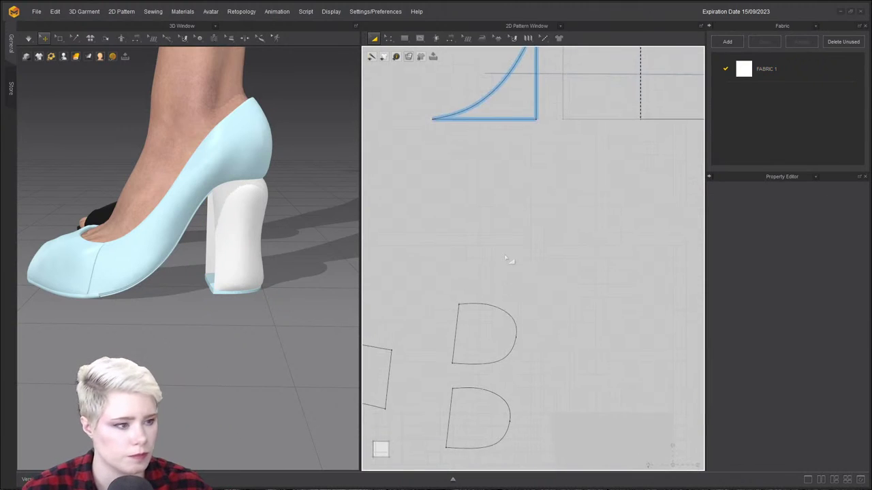
left_click(451, 433)
key("Delete")
scroll(412, 296, "down", 1)
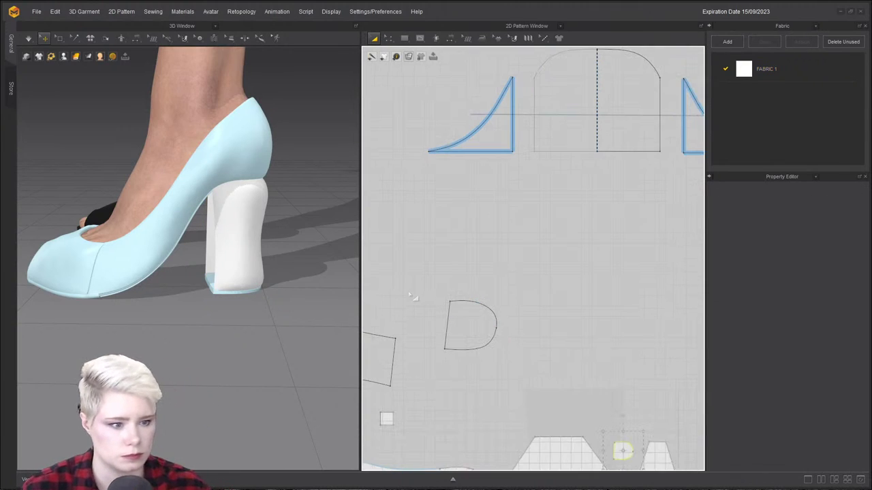
key("ctrl+z")
Delete the D-shaped piece that closes the bottom of the block heel.
right_click_drag(191, 239, 272, 184)
left_click(245, 281)
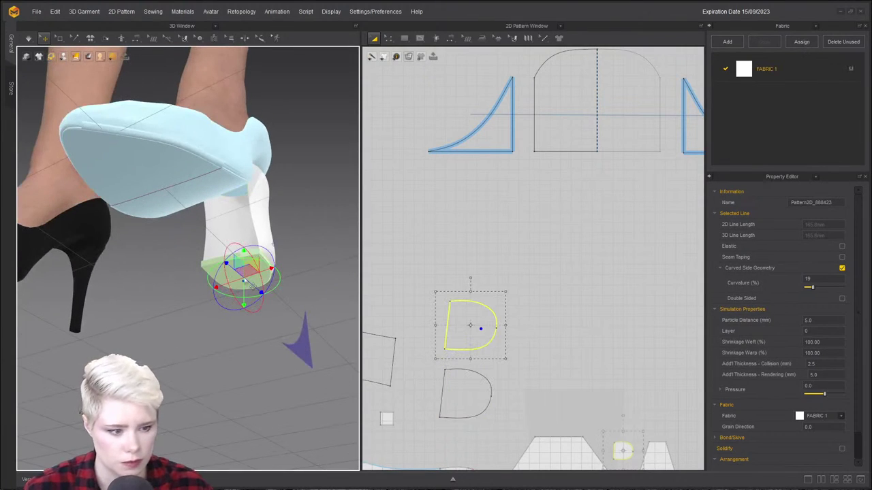
key("Delete")
Sew the wedge piece's vertical edge to the rounded heel piece's adjacent side edge and merge the two pieces.
right_click_drag(308, 292, 162, 300)
middle_click_drag(416, 228, 403, 287)
scroll(462, 246, "up", 4)
right_click_drag(464, 248, 466, 271)
left_click(458, 274)
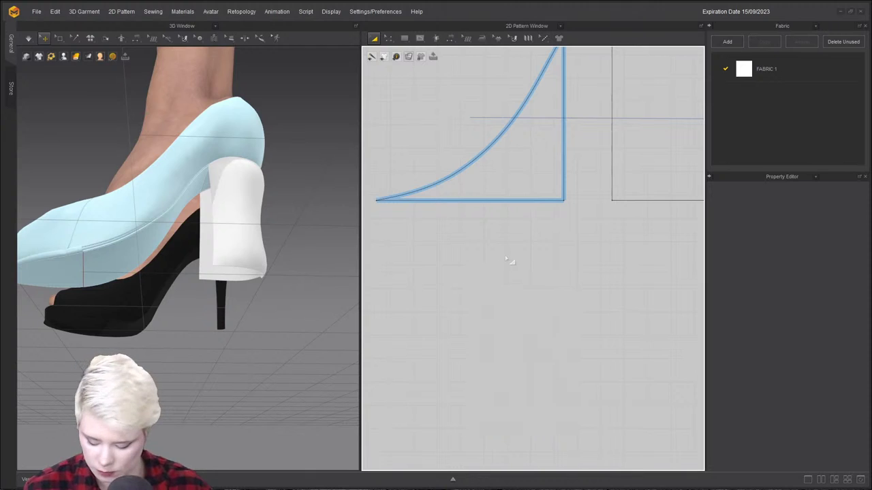
key("n")
left_click(564, 156)
scroll(578, 117, "down", 1)
middle_click_drag(578, 118, 536, 205)
left_click(592, 211)
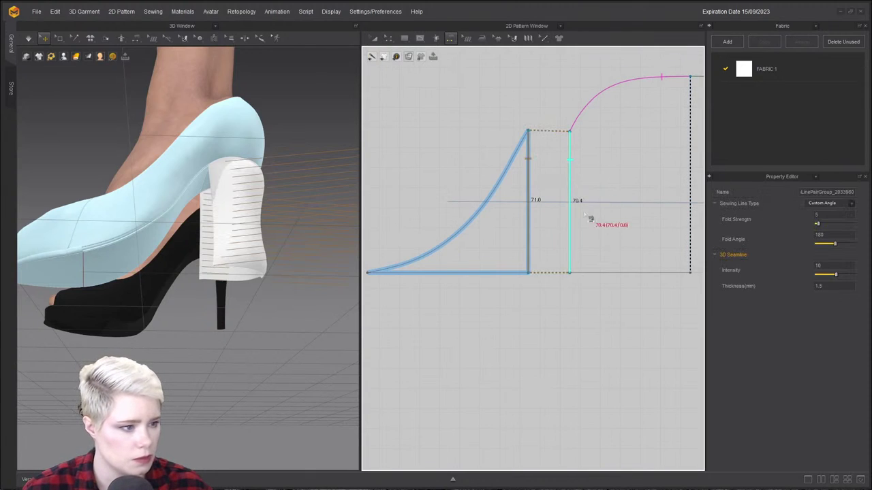
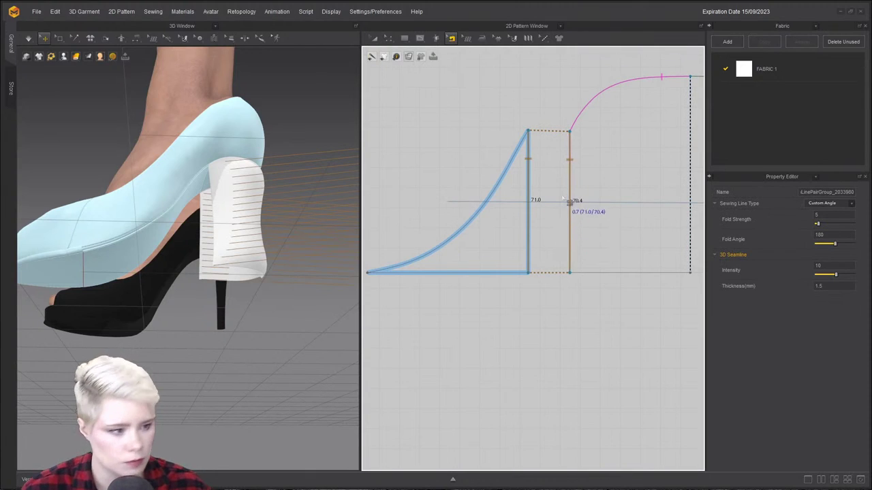
right_click(533, 200)
left_click(573, 233)
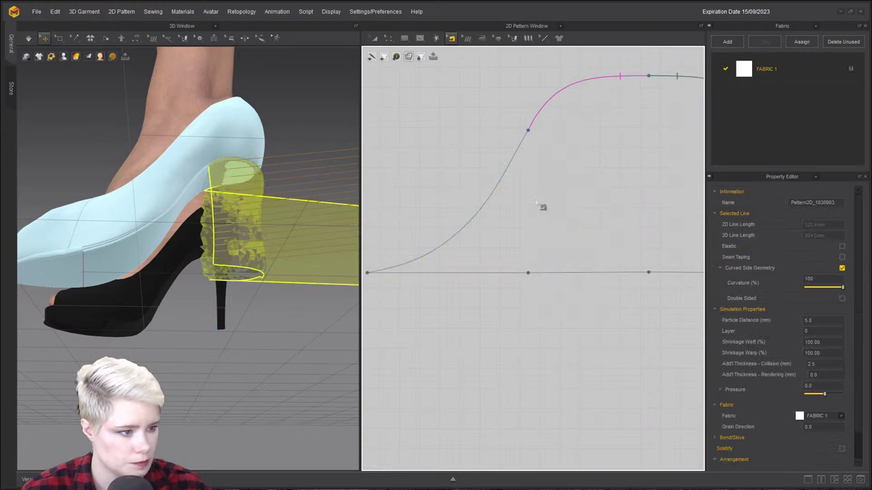
Simulate the merged heel piece together with the mirrored wedge piece so they draw in under the shoe.
left_click(277, 216)
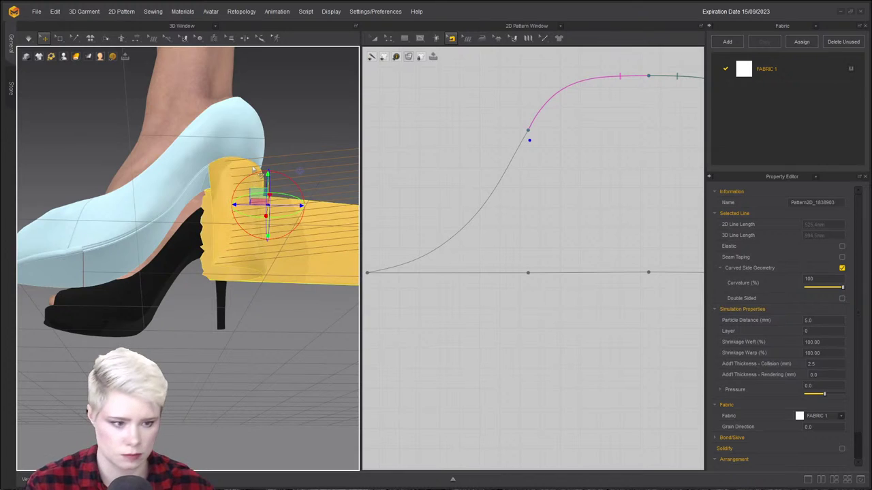
key("space")
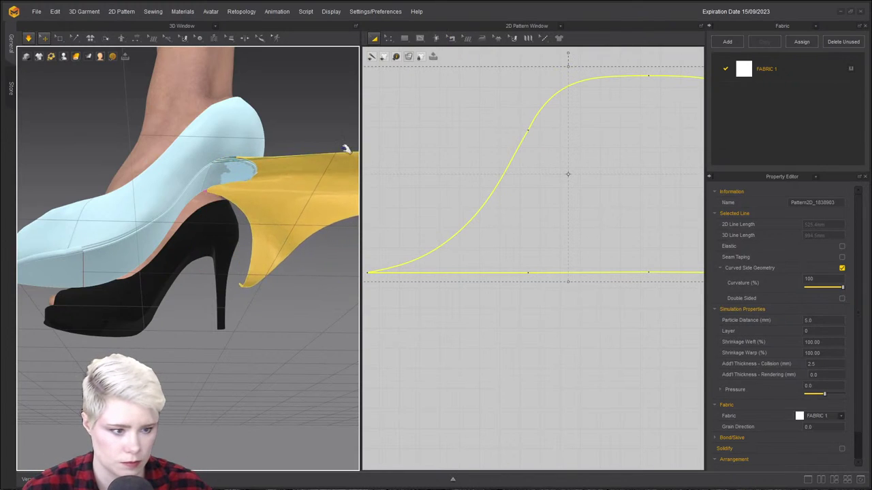
scroll(341, 147, "down", 3)
middle_click_drag(311, 164, 232, 225)
key("space")
left_click(304, 318)
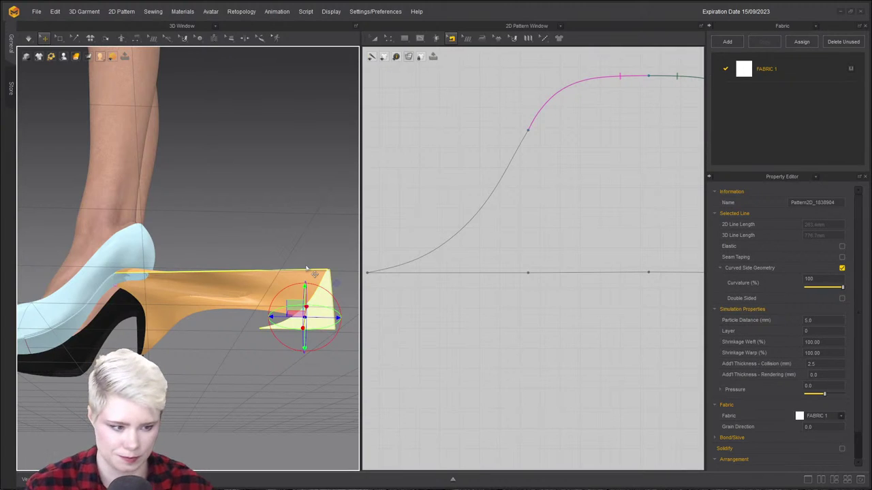
key("space")
key("space")
Merge the mirrored wedge piece with the heel piece along their facing vertical edges.
scroll(572, 247, "down", 3)
middle_click_drag(572, 248, 467, 289)
left_click(622, 158)
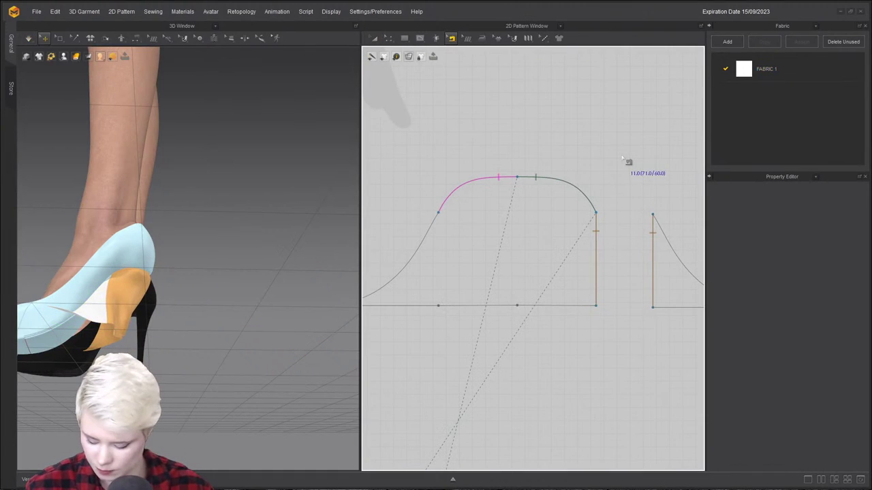
left_click(634, 276)
right_click(603, 256)
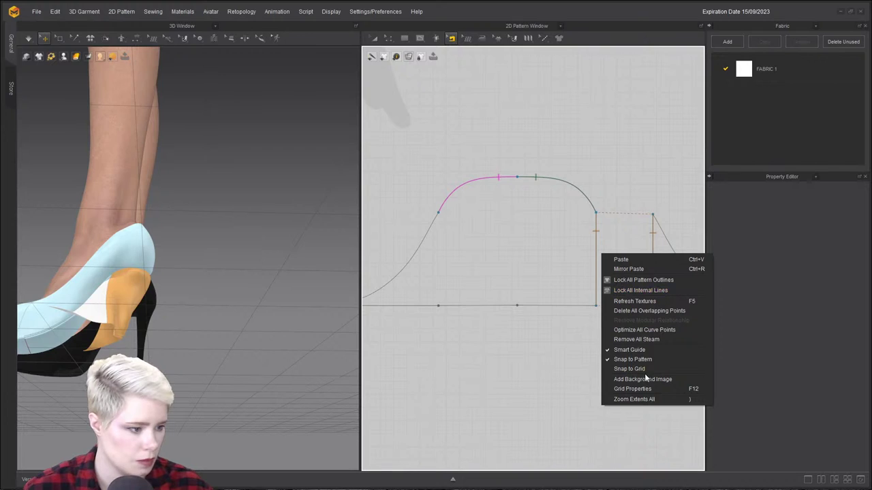
left_click(635, 200)
key("z")
left_click(597, 238)
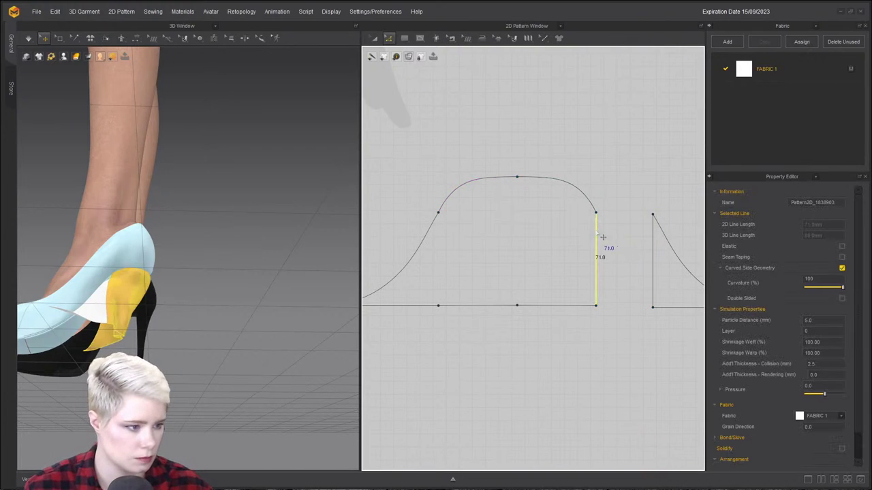
right_click(654, 247)
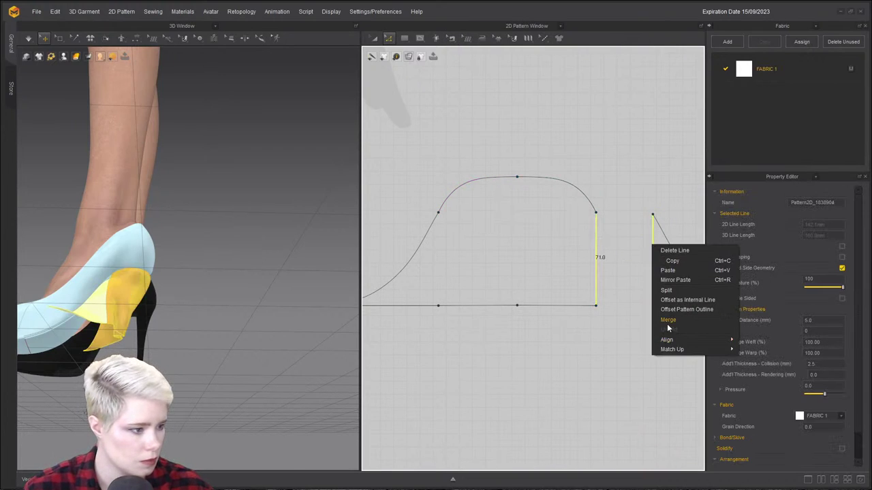
left_click(667, 323)
Simulate the merged wedge heel and pull its lower back edge outward behind the shoe.
left_click(500, 166)
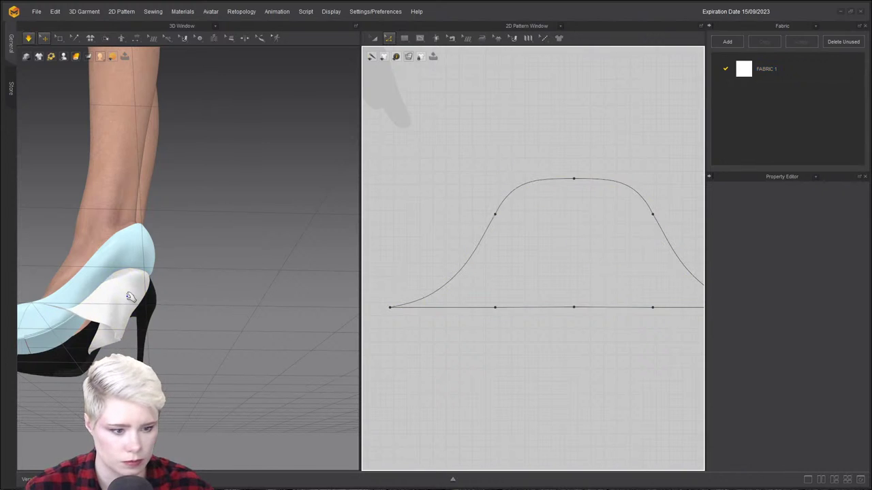
left_click(130, 298)
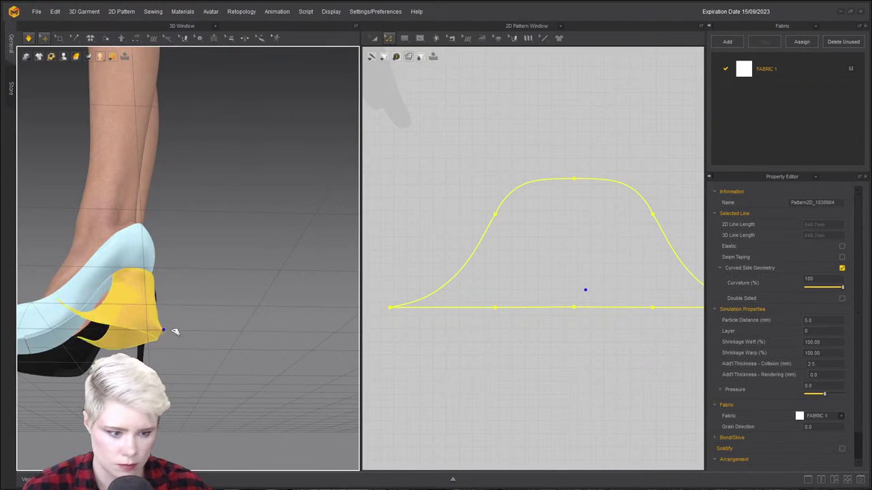
scroll(409, 310, "down", 5)
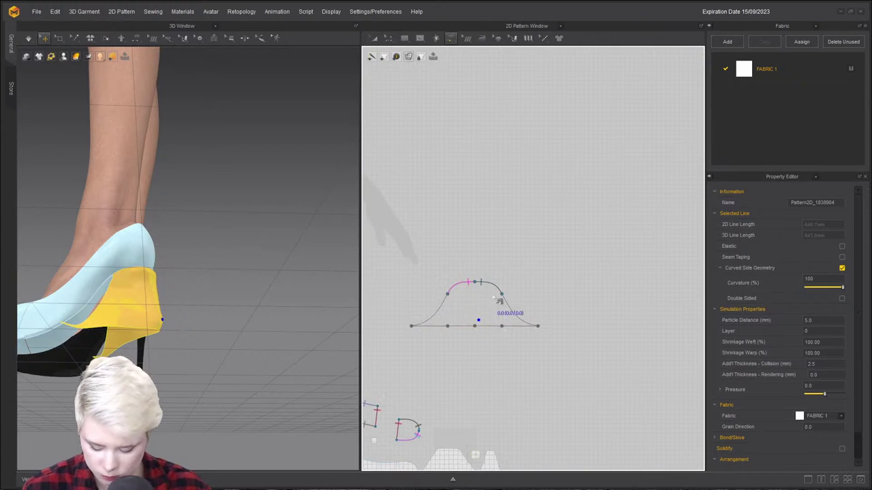
Sew one long side edge of the sole piece to the wedge heel's matching curved side edge.
scroll(470, 313, "down", 1)
middle_click_drag(462, 322, 555, 250)
scroll(467, 321, "up", 4)
mouse_move(179, 324)
right_mouse_down()
mouse_move(149, 315)
mouse_move(170, 320)
right_mouse_up()
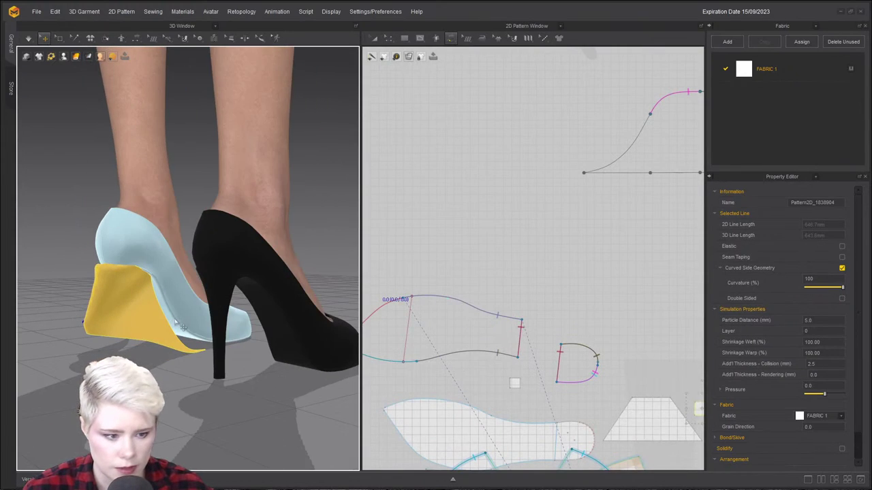
left_click(414, 299)
scroll(607, 207, "down", 1)
middle_click_drag(607, 206, 416, 249)
scroll(508, 248, "down", 1)
left_click(565, 250)
left_click(526, 219)
Simulate the wedge heel so its newly sewn side closes against the sole.
right_click_drag(187, 276, 250, 248)
right_click_drag(204, 294, 147, 320)
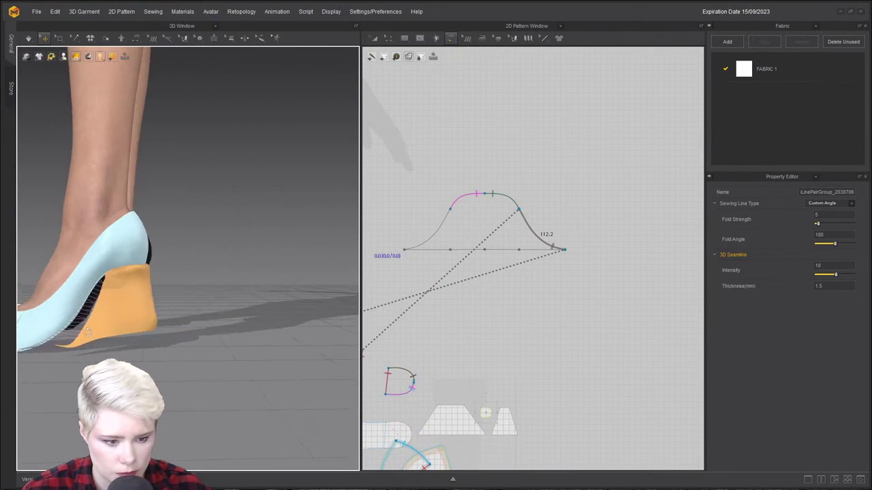
middle_click_drag(146, 320, 235, 249)
scroll(236, 250, "up", 3)
right_click_drag(236, 249, 253, 290)
key("space")
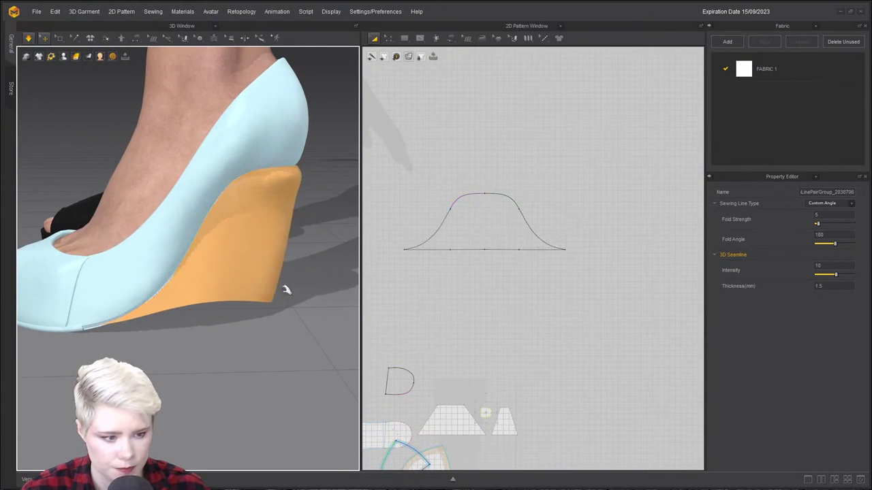
key("space")
Sew the sole's remaining long side edge to the wedge heel's opposite curved side edge.
scroll(437, 309, "down", 2)
middle_click_drag(437, 309, 571, 291)
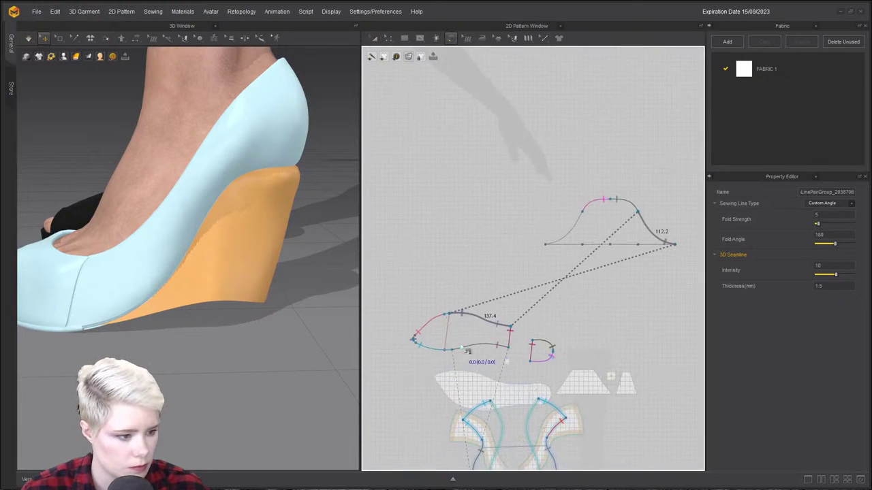
left_click(451, 350)
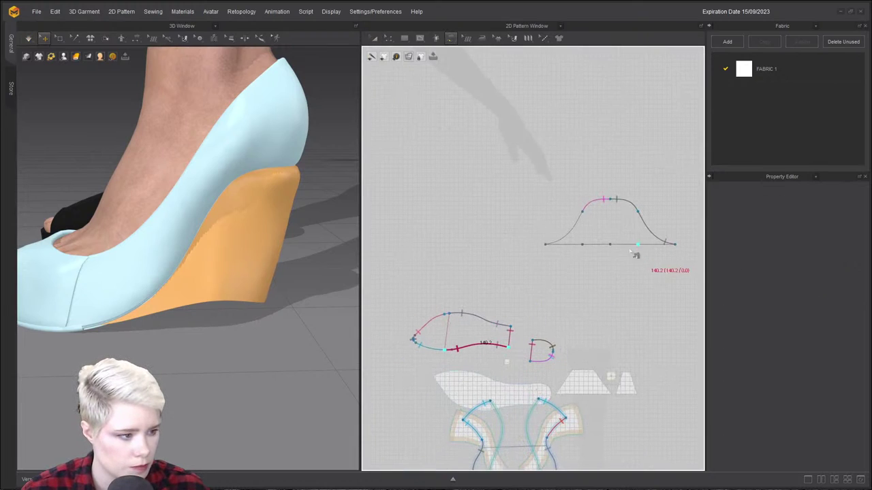
left_click(580, 221)
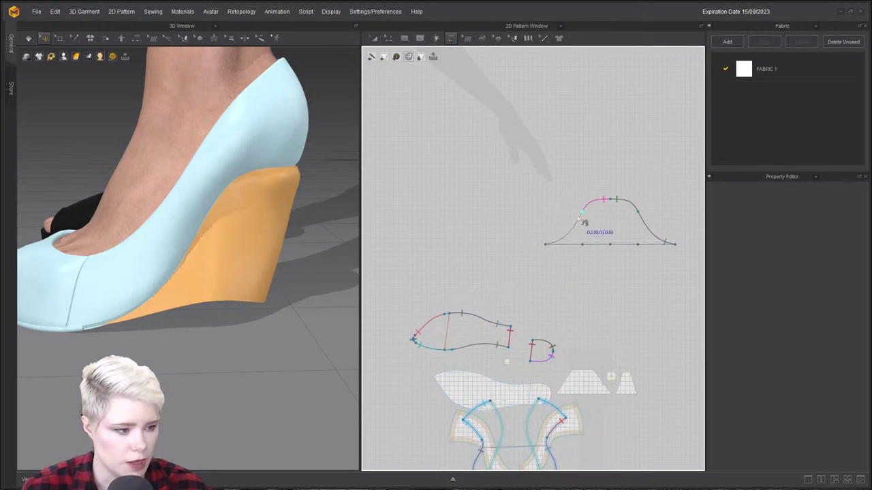
left_click(449, 353)
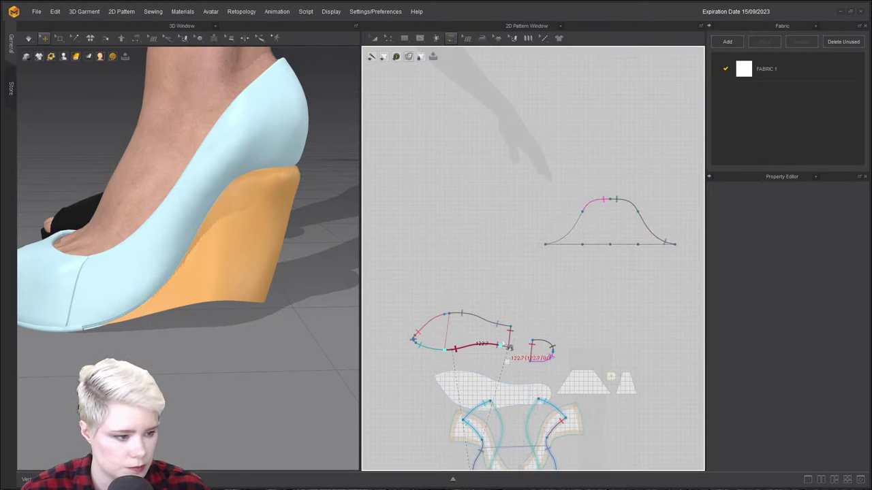
left_click(545, 245)
Simulate the wedge heel with both sides sewn and pull its lower back edge outward behind the shoe.
key("a")
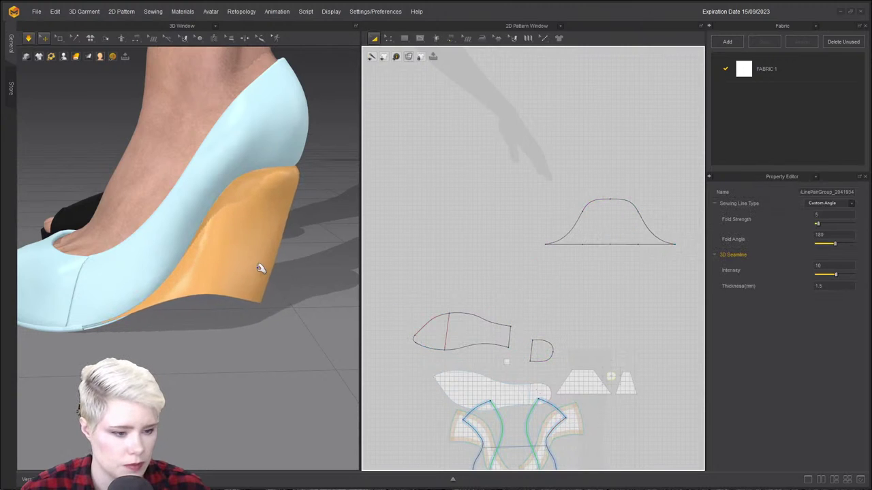
right_click_drag(261, 270, 259, 235)
key("m")
right_click_drag(273, 300, 252, 197)
left_click_drag(265, 280, 364, 303)
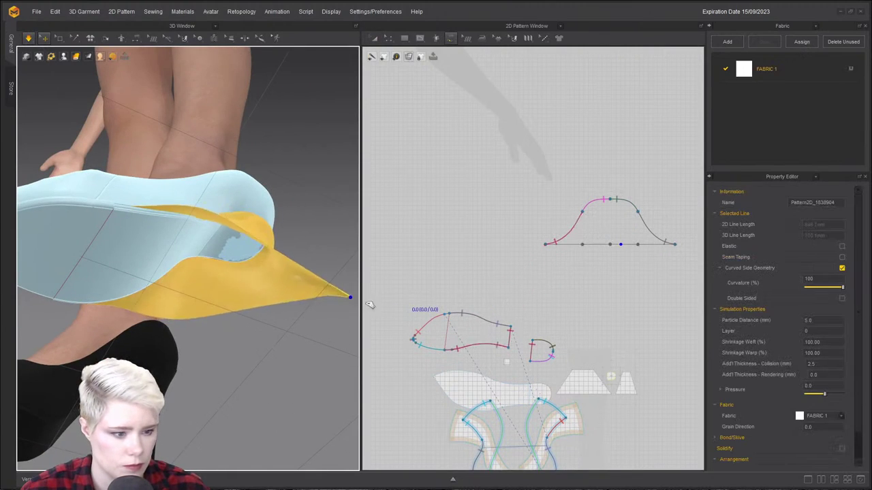
right_click_drag(248, 321, 255, 267)
key("space")
Duplicate the sole piece and its D-shaped heel piece and place the copies just above the originals in the pattern layout.
scroll(455, 311, "down", 2)
middle_click_drag(454, 311, 475, 266)
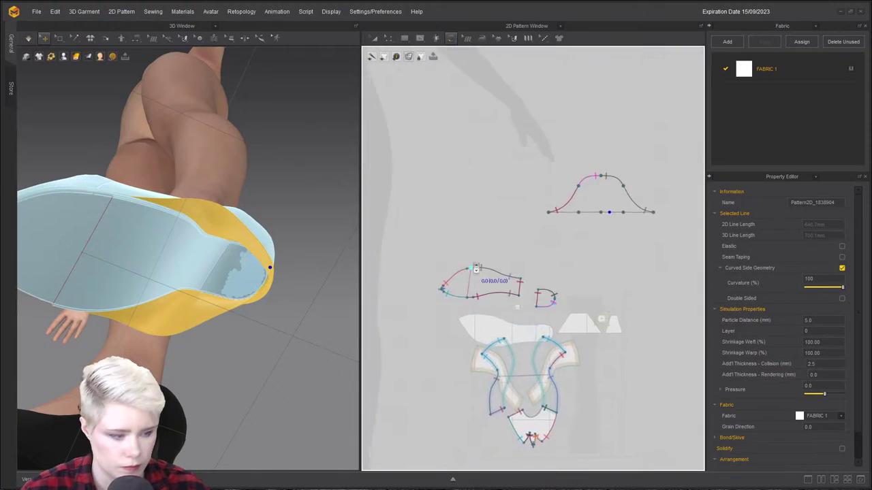
scroll(472, 264, "up", 3)
key("z")
left_click(532, 310)
left_click(374, 38)
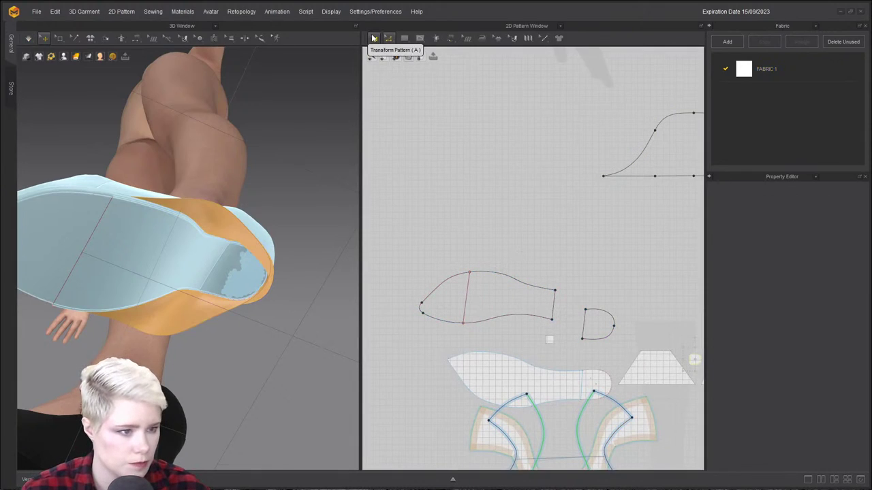
left_click(494, 289)
left_click(594, 328, "shift")
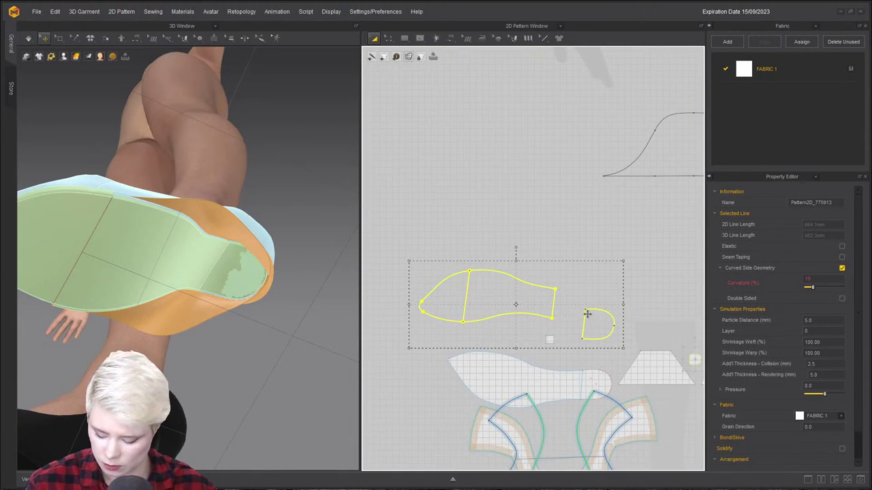
key("ctrl+c")
key("ctrl+v")
left_click(564, 232)
right_click_drag(290, 282, 276, 347)
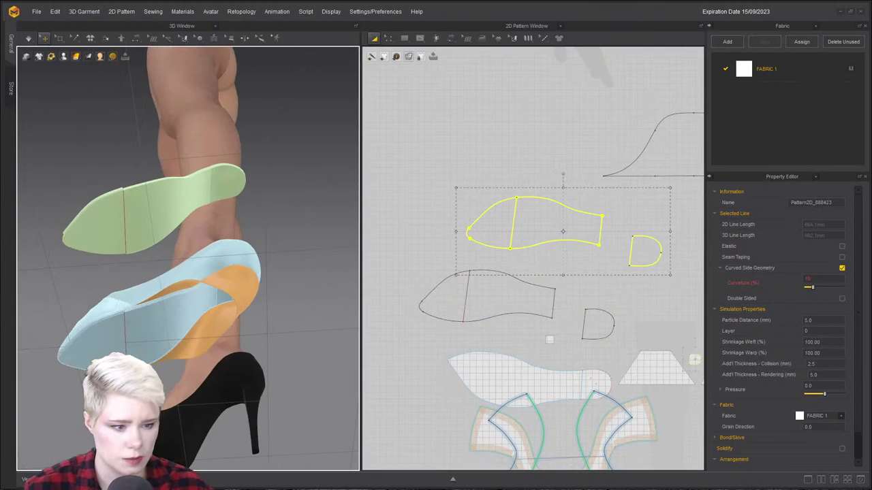
Cut the copied sole along its internal line across the ball of the foot and delete the toe part.
key("z")
right_click(517, 226)
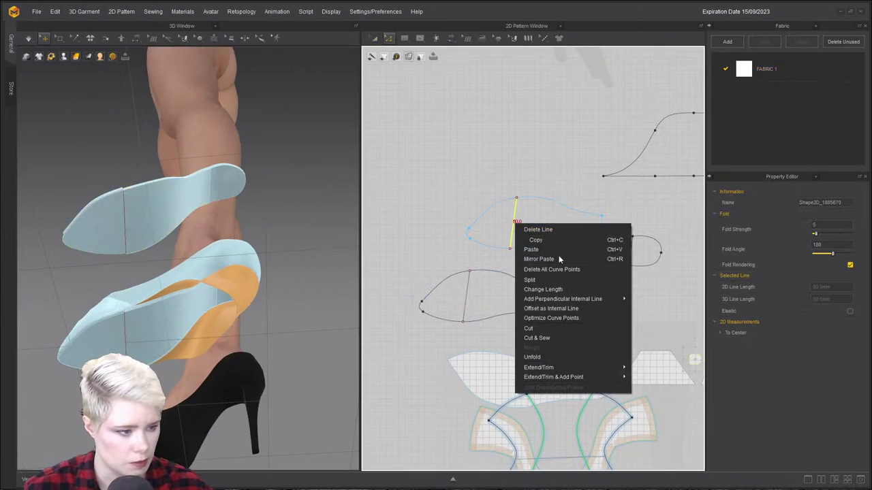
left_click(572, 329)
left_click(493, 227)
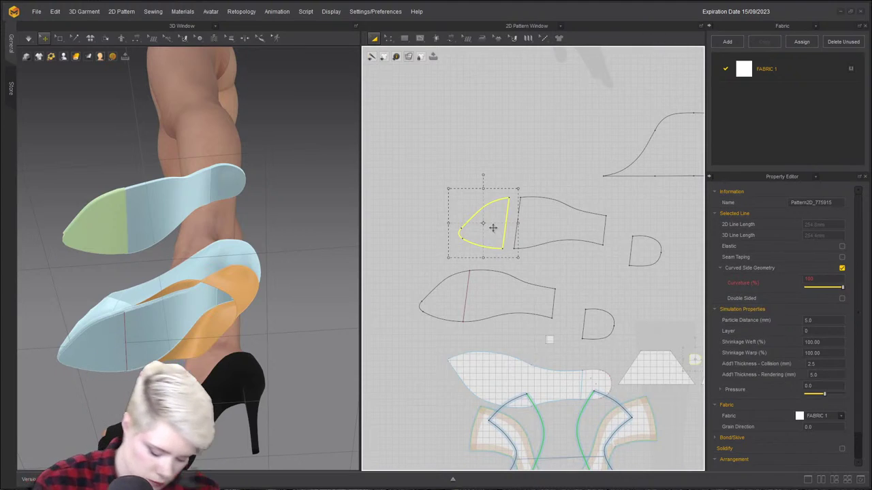
key("Delete")
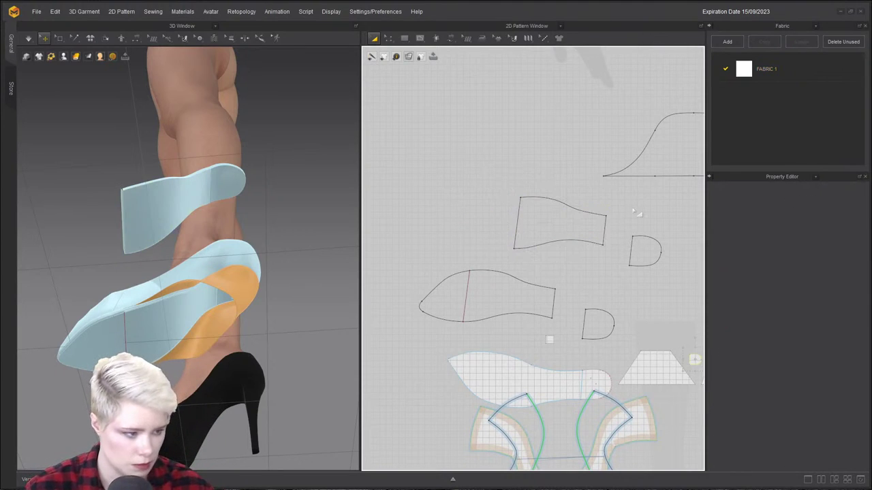
Merge the shortened sole copy with the copied D-shaped heel piece along their facing straight edges.
left_click(606, 231)
right_click(631, 244)
left_click(669, 319)
left_click(616, 200)
Smooth the corner on the merged sole's upper edge where the two pieces join.
scroll(615, 199, "up", 8)
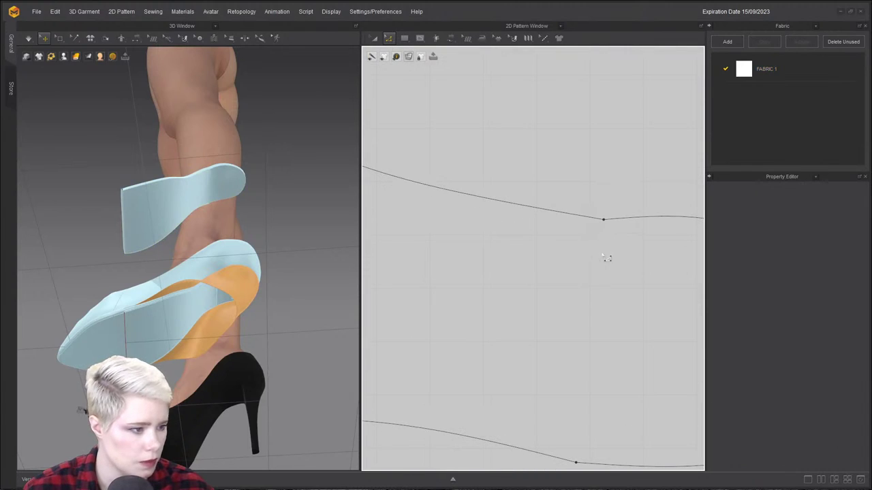
scroll(586, 204, "down", 2)
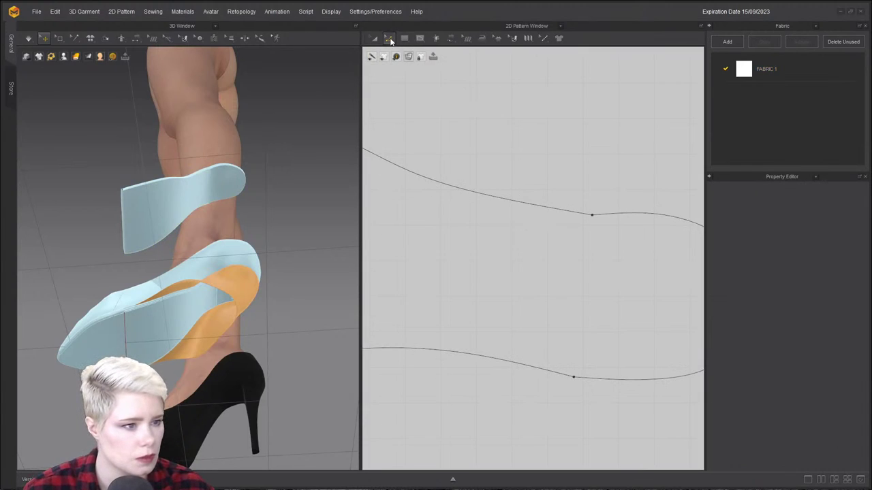
left_click(390, 39)
left_click(402, 103)
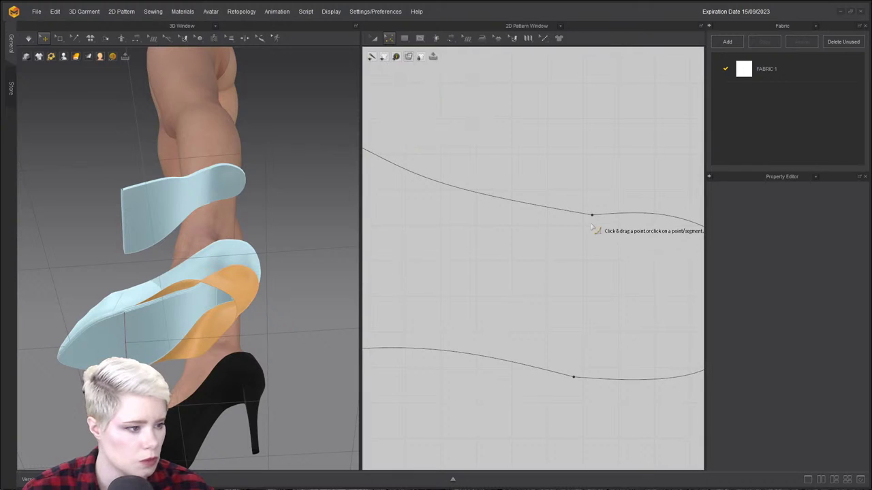
left_click_drag(591, 216, 602, 294)
left_click(616, 267)
left_click(597, 205)
scroll(569, 253, "down", 3)
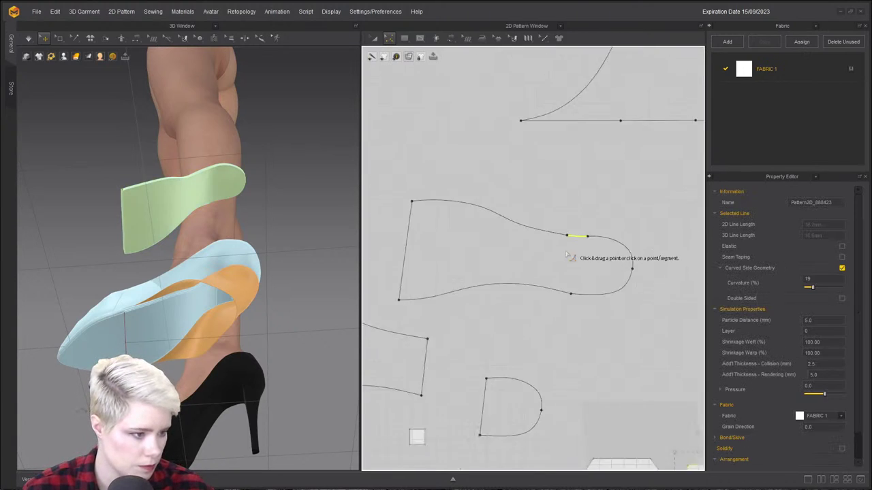
Move the merged bottom sole down to the wedge heel in 3D and bring it beside the shoe under simulation.
scroll(569, 253, "down", 5)
scroll(548, 236, "up", 1)
right_click_drag(205, 276, 238, 258)
key("a")
left_click(192, 209)
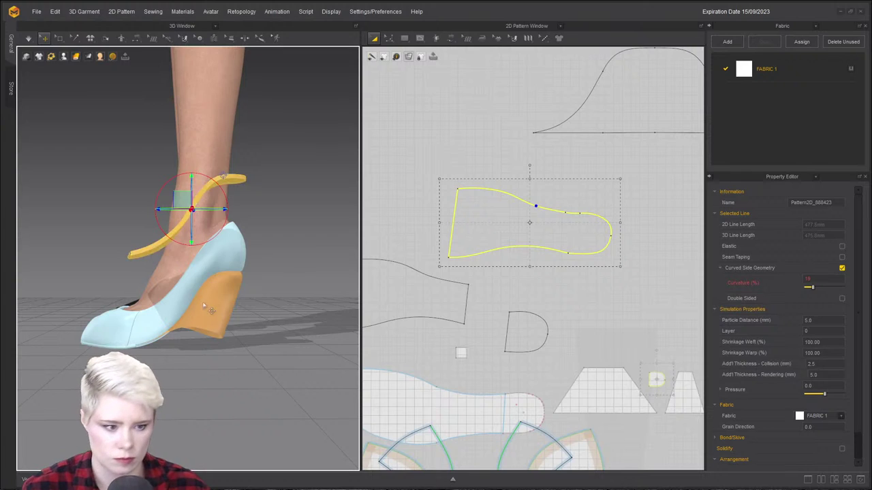
key("space")
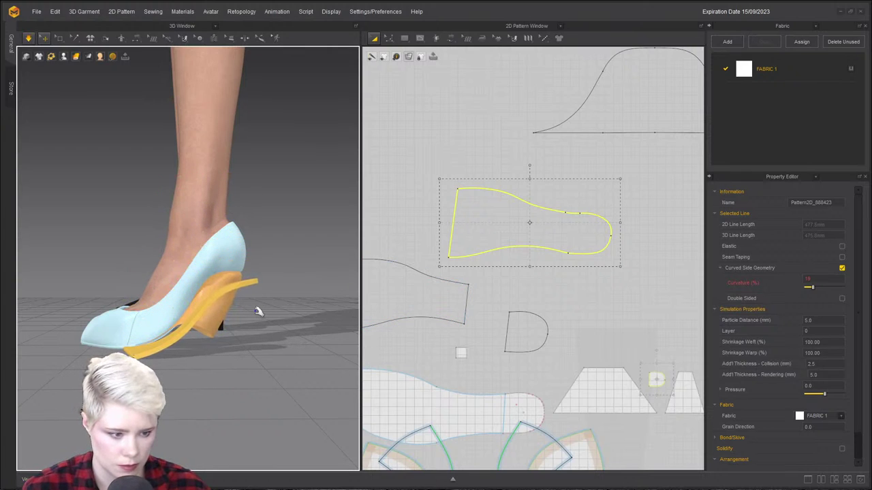
right_click_drag(225, 347, 179, 303)
key("space")
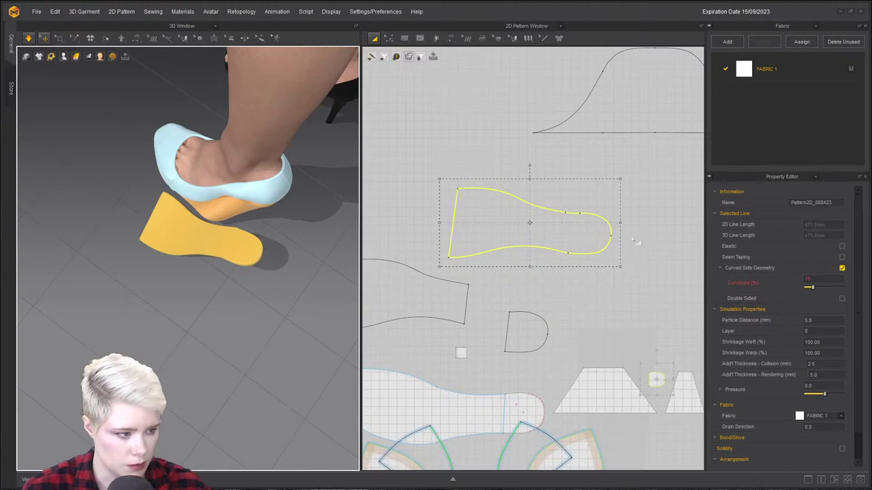
Scale the bottom sole shorter lengthwise and sew its straight front edge to the original sole's internal line.
left_click_drag(618, 221, 595, 214)
right_click_drag(298, 292, 262, 203)
key("m")
left_click(455, 188)
left_click(449, 257)
scroll(442, 280, "down", 4)
middle_click_drag(443, 280, 474, 248)
left_click(432, 249)
Sew the bottom sole's long curved outline, from one front corner to the other, to the wedge heel's straight lower edge.
left_click(528, 186)
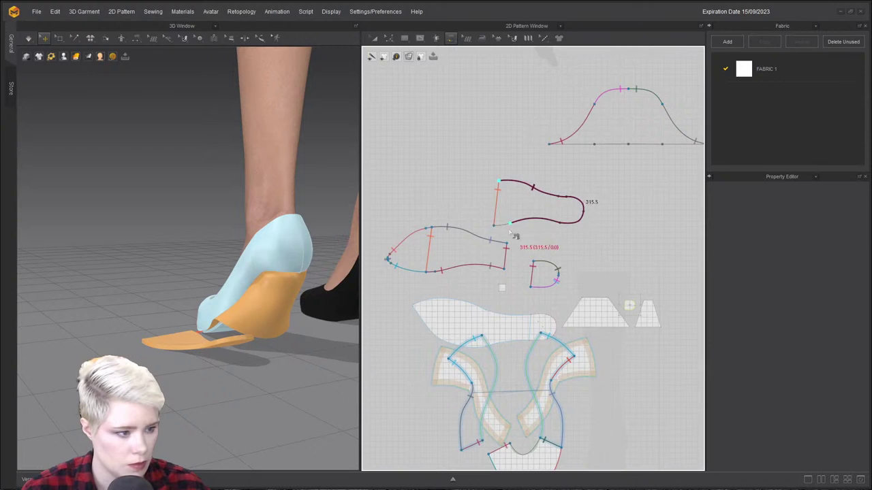
scroll(564, 212, "down", 3)
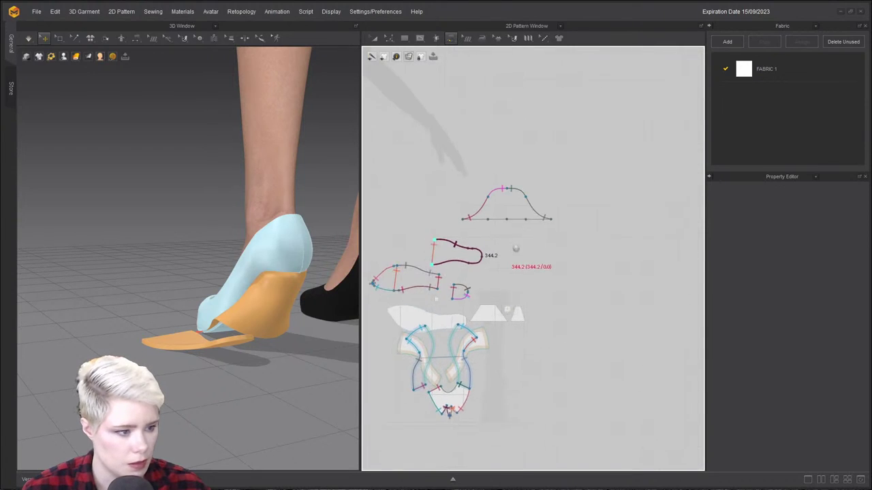
left_click(583, 206)
left_click(494, 206)
Simulate the newly sewn bottom sole and pull it into place under the wedge heel.
right_click_drag(219, 324, 252, 329)
left_click_drag(229, 344, 288, 353)
key("space")
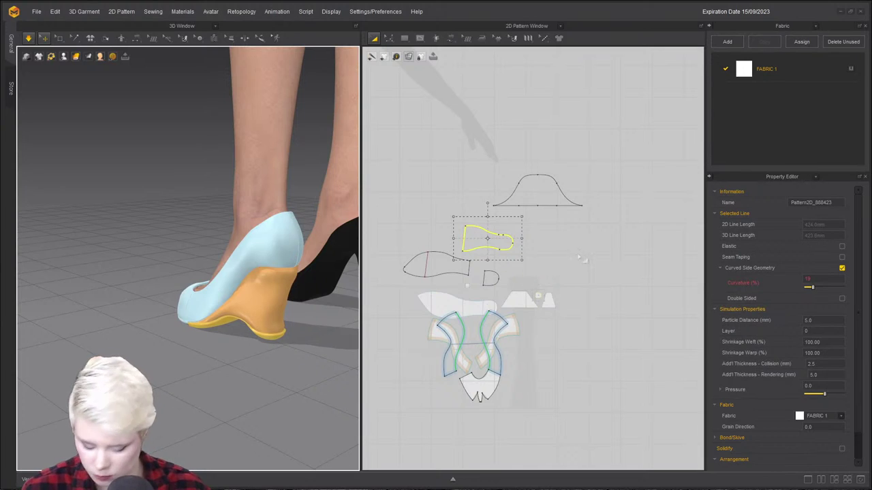
Change the sewing line type of the seams around the wedge heel and sole pieces, and simulate.
key("b")
left_click_drag(418, 166, 654, 276)
left_click(849, 205)
left_click(832, 216)
key("a")
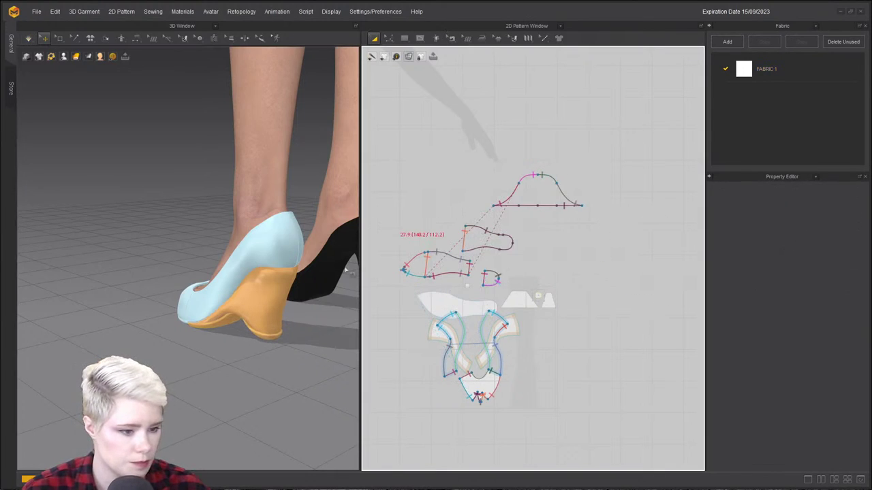
key("space")
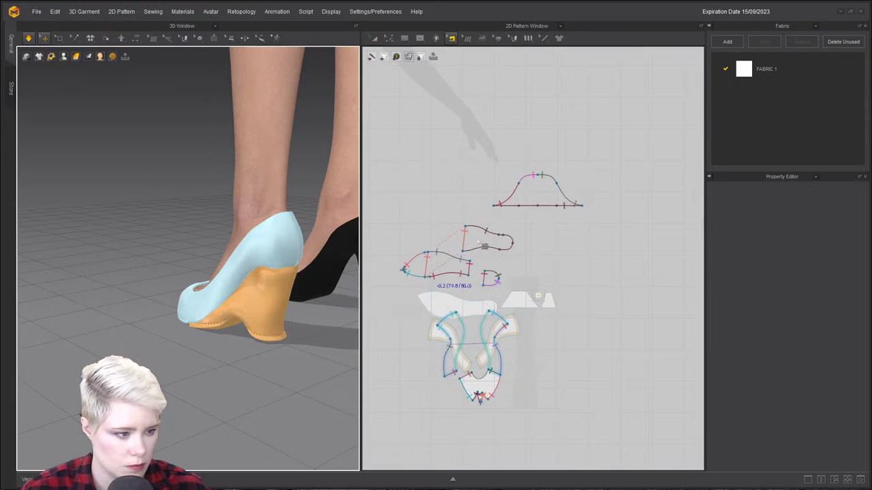
Set the bottom sole's additional rendering thickness to 0 mm.
left_click(485, 238)
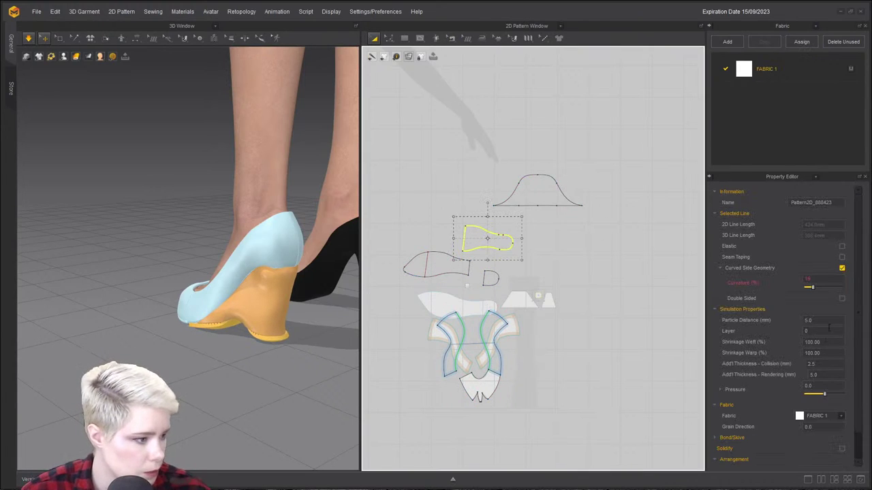
left_click(823, 377)
type("0")
key("Return")
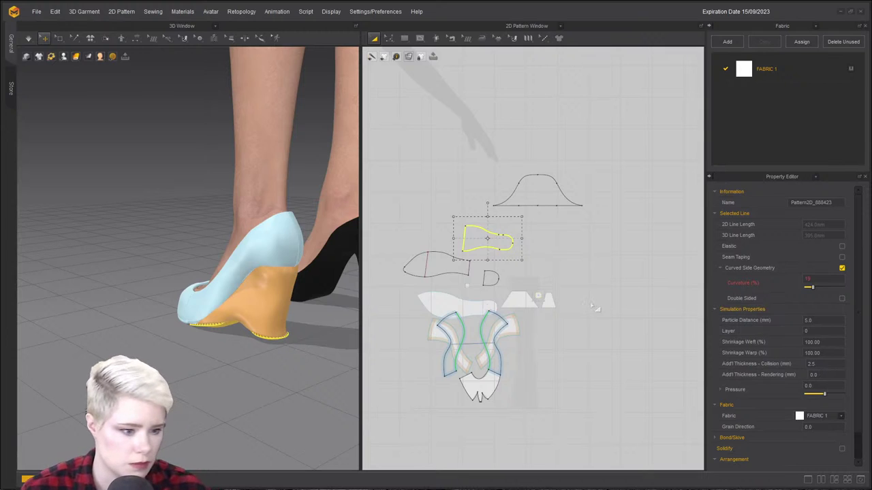
Deactivate the wedge heel's pattern and sewing, and pull the bottom sole's heel end backward under simulation.
left_click(251, 328)
right_click_drag(241, 315, 298, 329)
right_click_drag(256, 370, 305, 402)
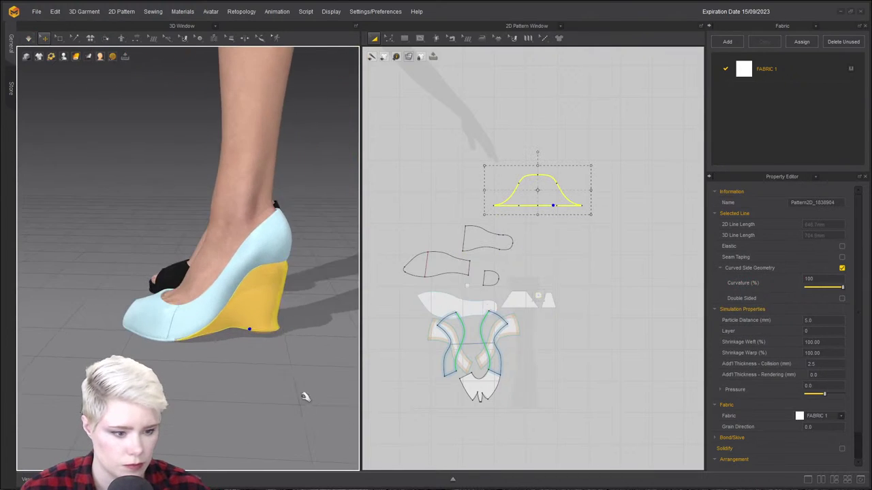
scroll(259, 339, "up", 5)
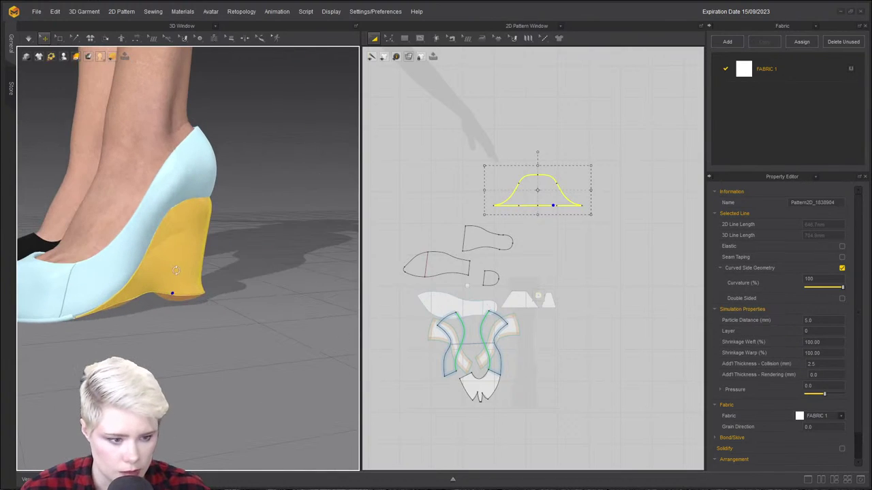
left_click(196, 275)
right_click(194, 253)
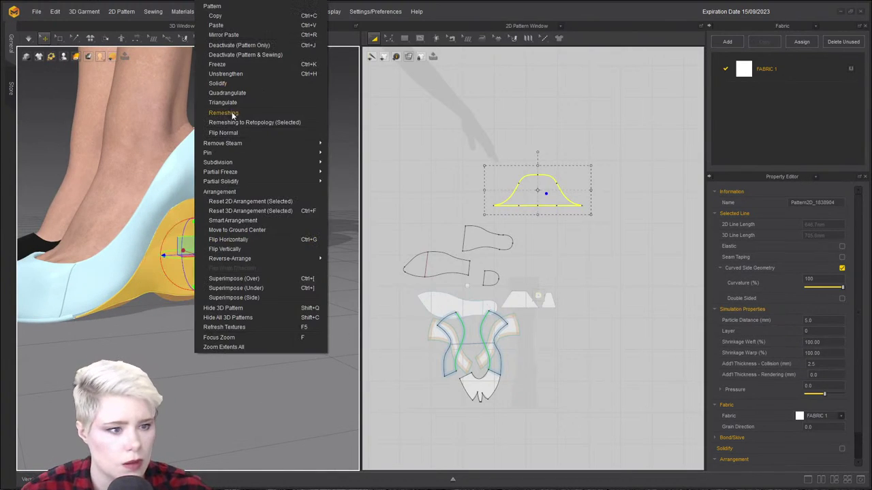
left_click(266, 55)
scroll(222, 297, "up", 2)
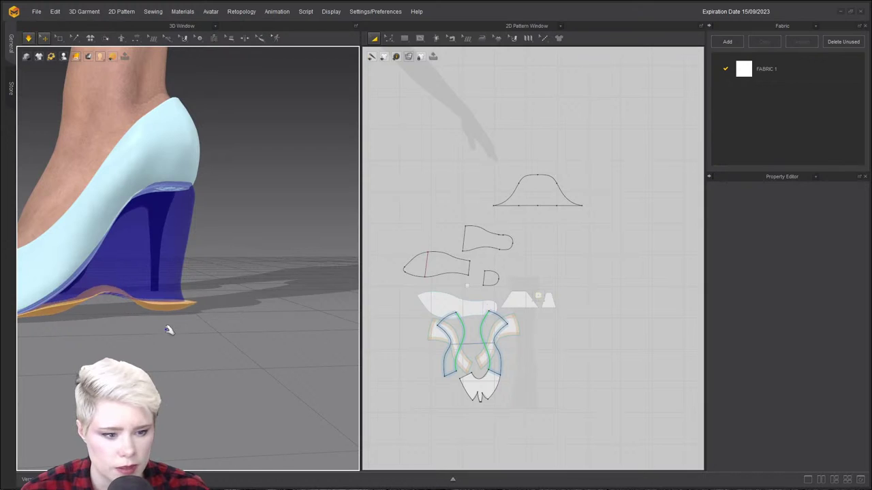
left_click(156, 305)
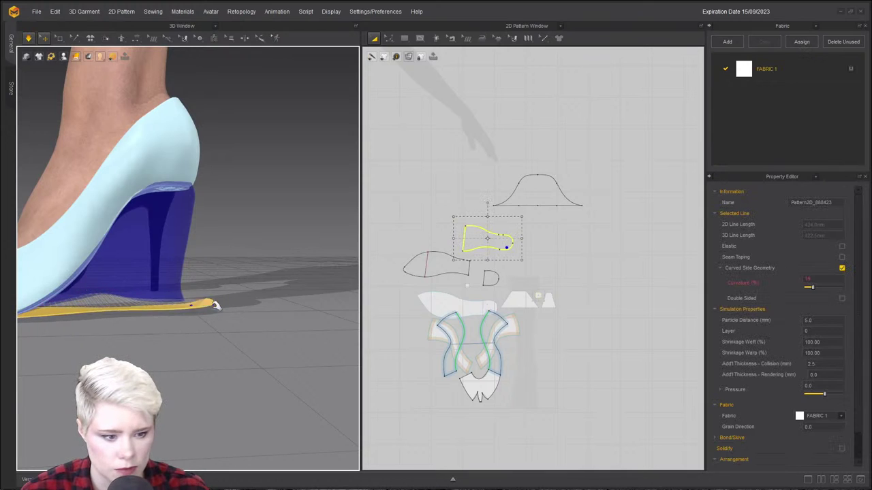
right_click_drag(209, 312, 293, 76)
Shorten the bottom sole pattern by scaling its straight front side toward the heel.
scroll(406, 241, "up", 4)
middle_click_drag(436, 173, 323, 120)
scroll(419, 160, "up", 5)
scroll(323, 120, "up", 1)
scroll(530, 237, "down", 2)
middle_click_drag(530, 237, 422, 187)
left_click(413, 142)
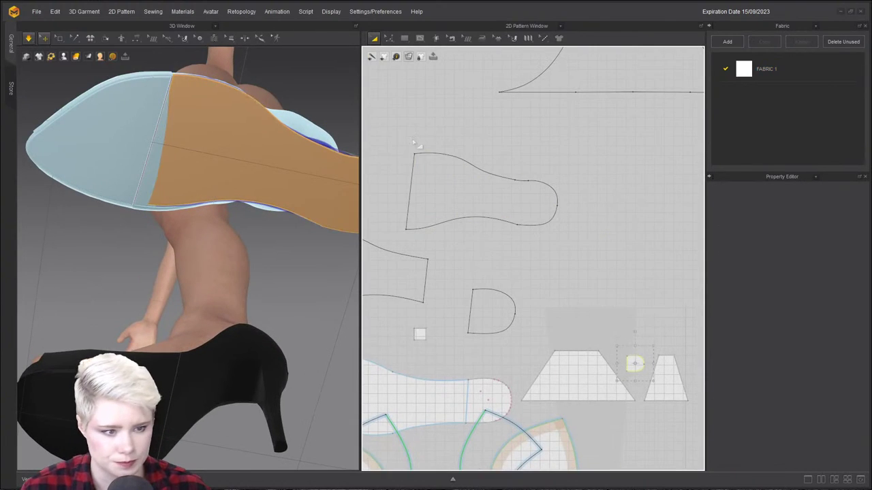
key("a")
left_click(448, 194)
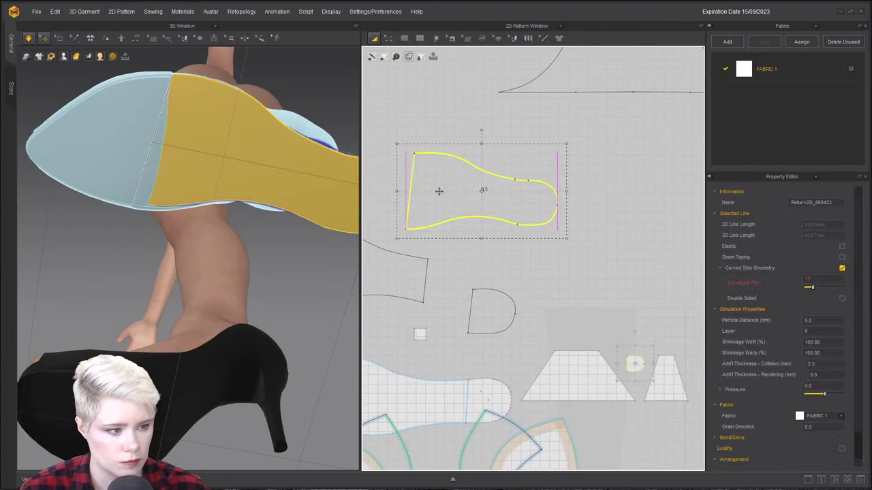
left_click_drag(395, 193, 414, 196)
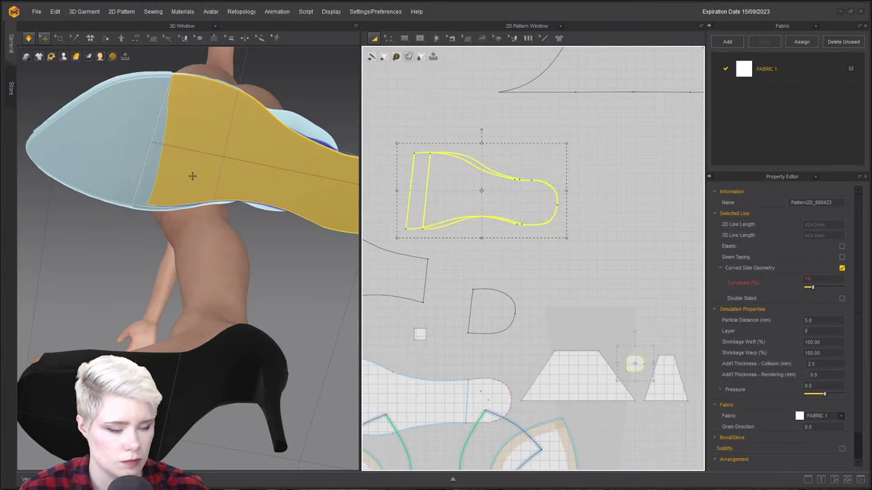
Reactivate the wedge heel's pattern and sewing, and simulate to join it to the shortened bottom sole.
right_click_drag(244, 178, 226, 207)
left_click_drag(234, 213, 263, 216)
right_click_drag(263, 216, 315, 241)
right_click_drag(229, 237, 234, 232)
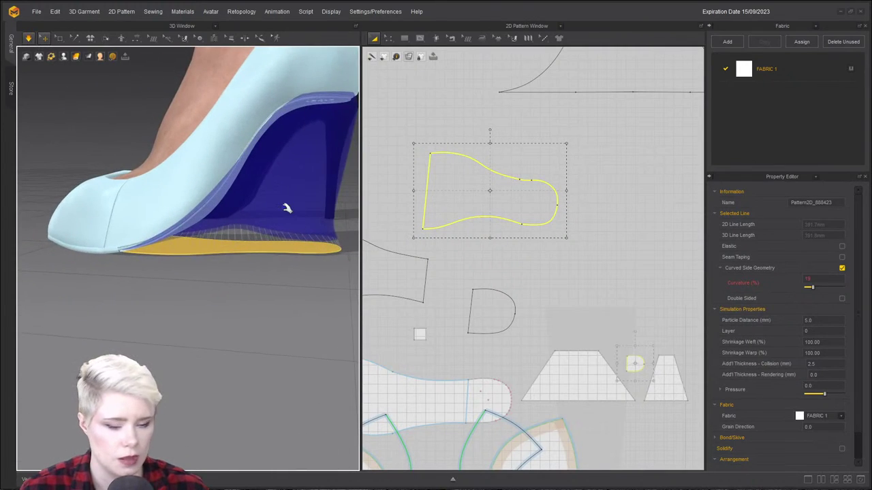
left_click(238, 257)
left_click(305, 156)
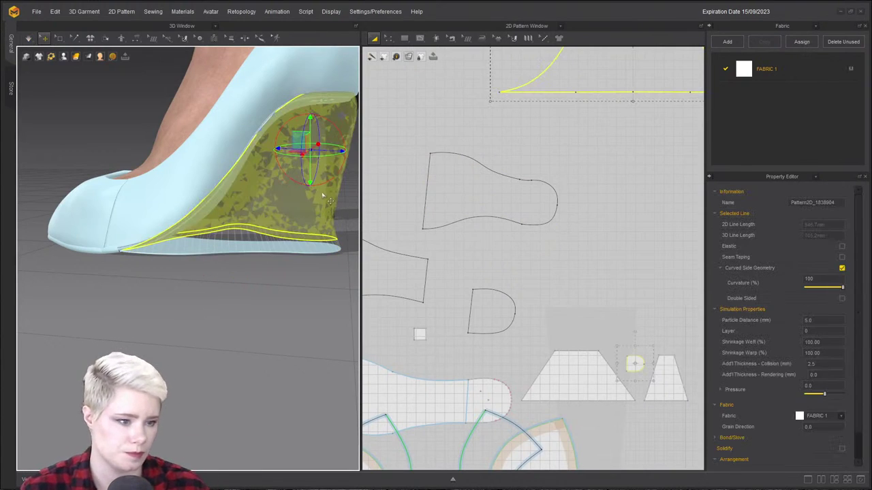
key("ctrl+j")
key("ctrl+k")
key("space")
key("n")
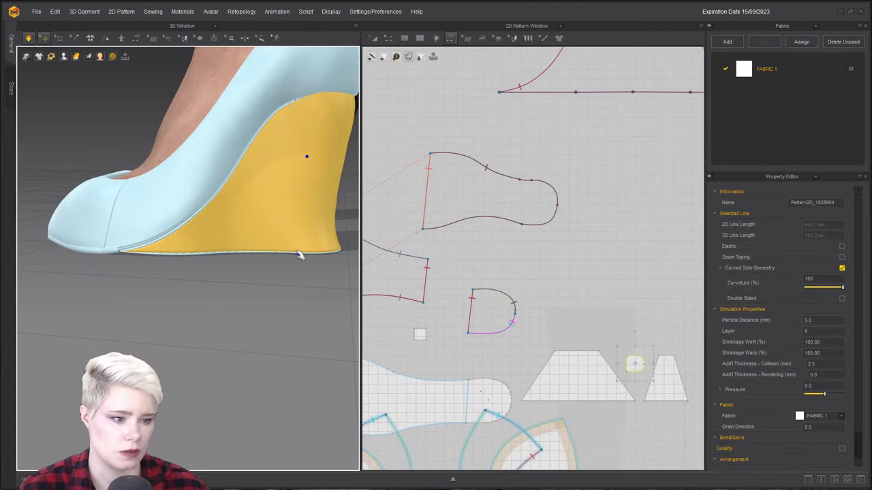
Reduce the wedge pattern's height by scaling its straight lower edge upward, and pull the wedge's back outward under simulation.
scroll(286, 232, "down", 1)
right_click_drag(331, 140, 266, 175)
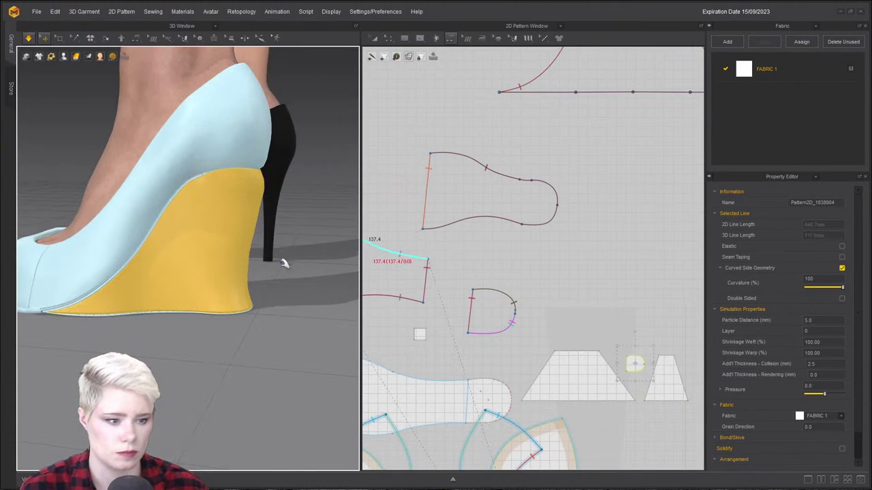
scroll(504, 327, "down", 3)
scroll(497, 286, "up", 2)
right_click_drag(213, 255, 244, 249)
left_click(604, 169)
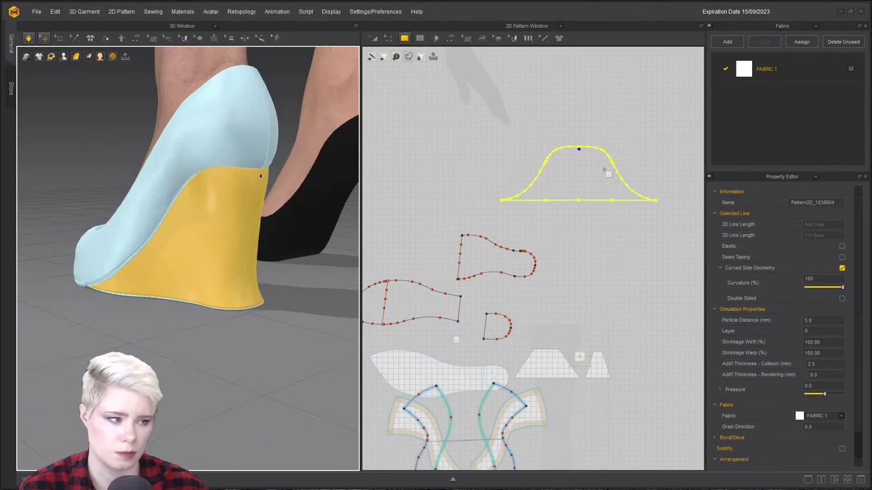
key("a")
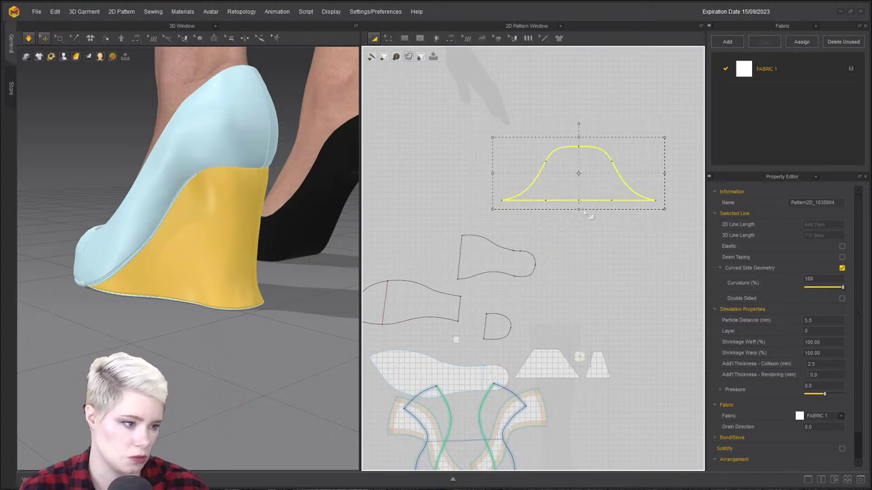
left_click_drag(580, 210, 580, 202)
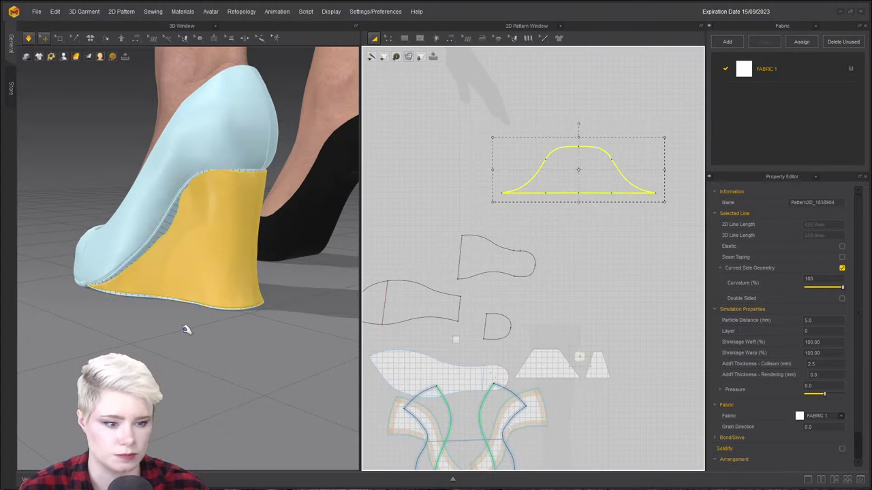
key("6")
left_click_drag(259, 258, 369, 261)
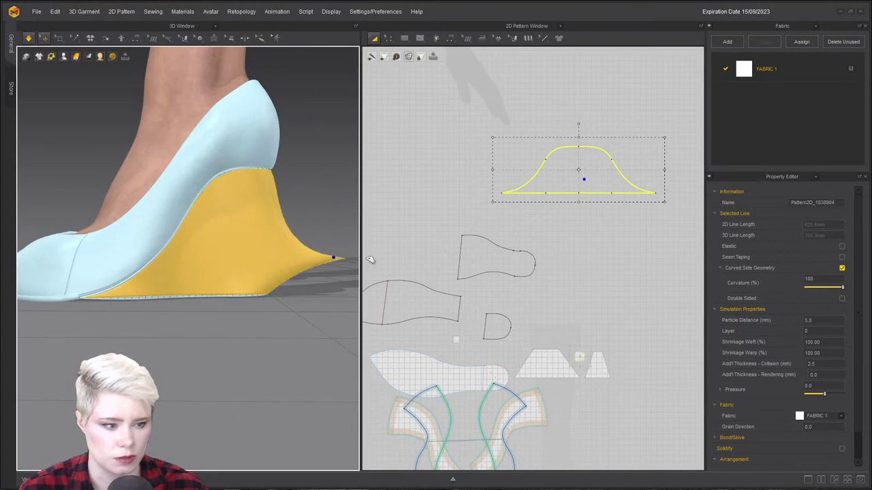
Set the wedge heel's pressure to 50 and pull its back outward during simulation to smooth the shape.
left_click(809, 385)
type("50")
key("Return")
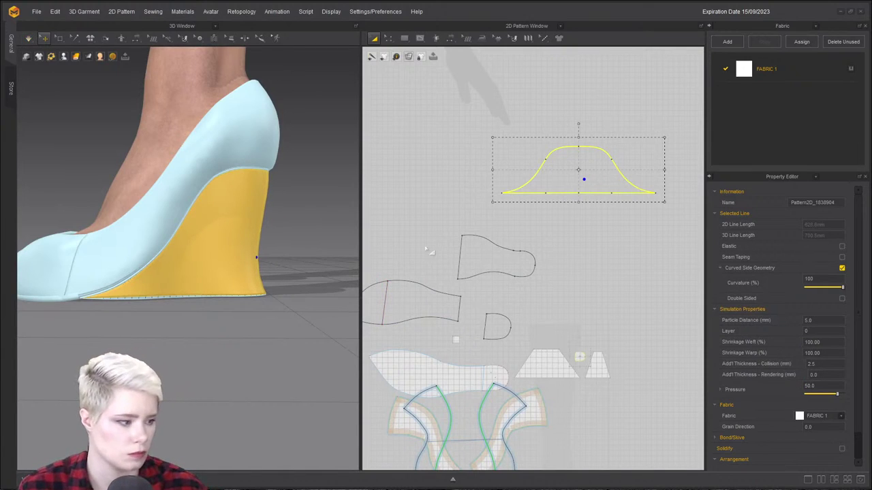
left_click_drag(252, 265, 346, 267)
left_click_drag(263, 260, 376, 251)
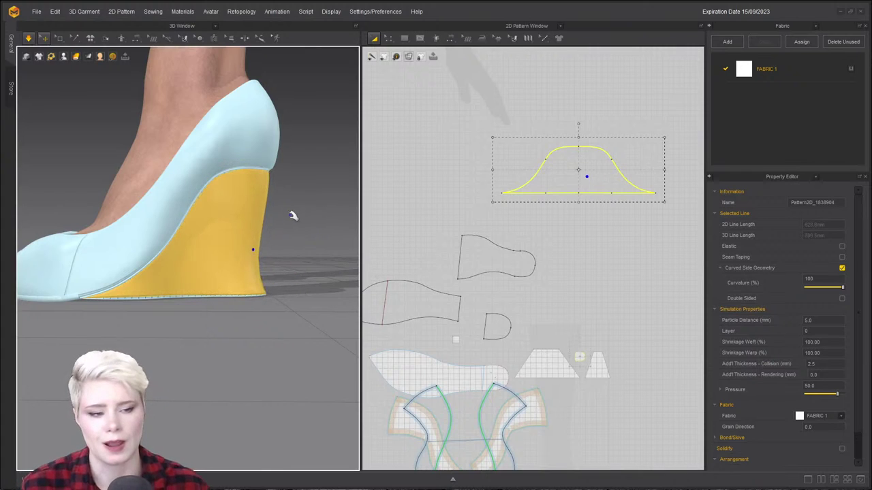
right_click_drag(227, 300, 266, 220)
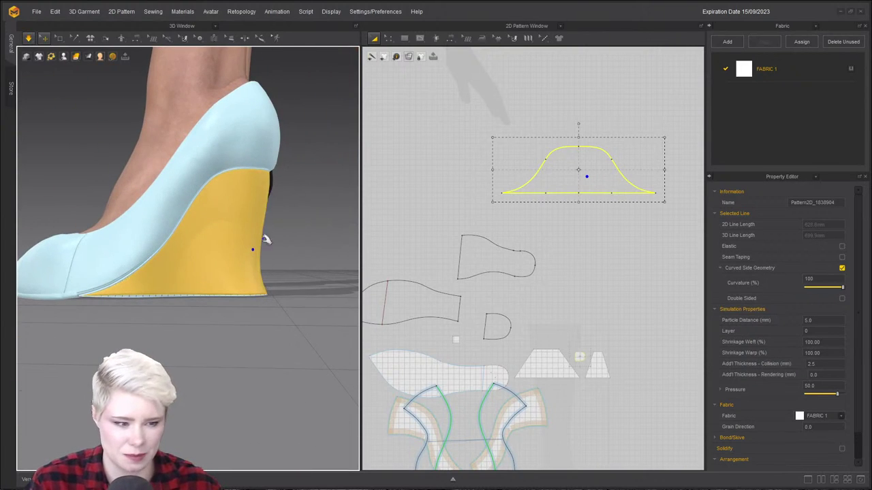
scroll(245, 238, "up", 3)
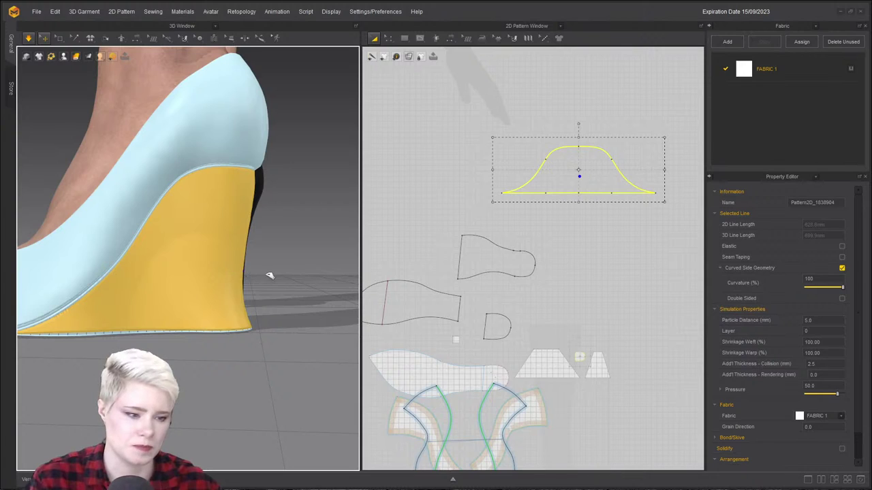
left_click_drag(267, 274, 283, 273)
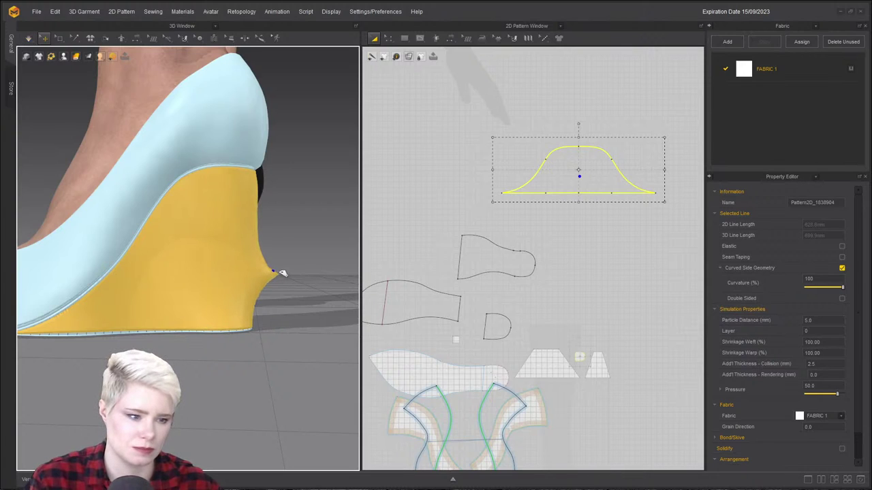
left_click(60, 38)
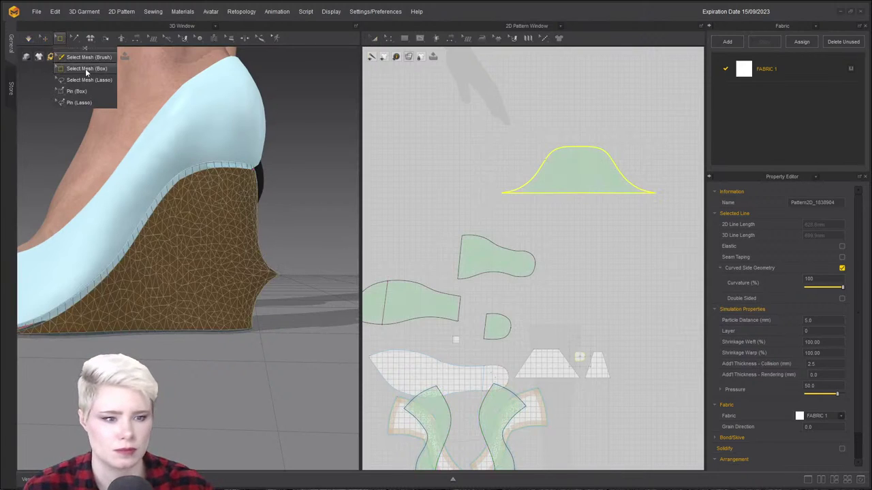
left_click(290, 214)
right_click_drag(291, 222, 162, 198)
key("space")
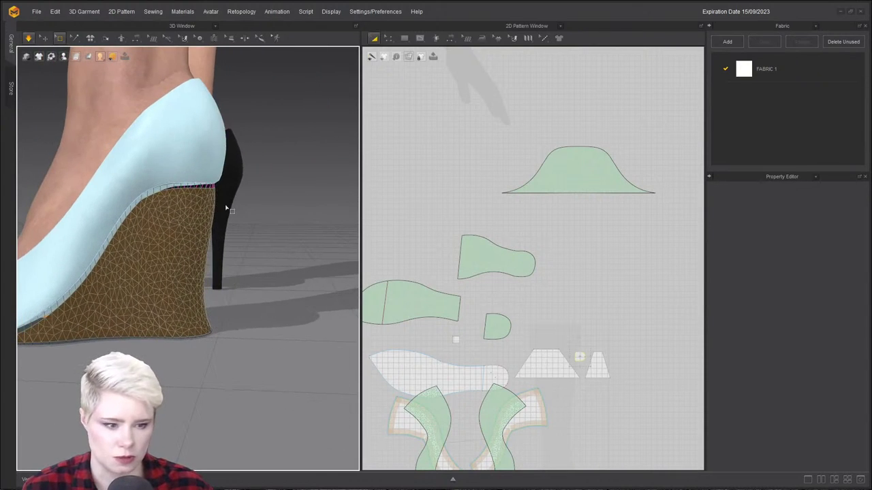
right_click_drag(201, 228, 188, 206)
key("space")
scroll(187, 214, "up", 5)
scroll(188, 206, "down", 5)
right_click(272, 251)
left_click(276, 197)
left_click(44, 37)
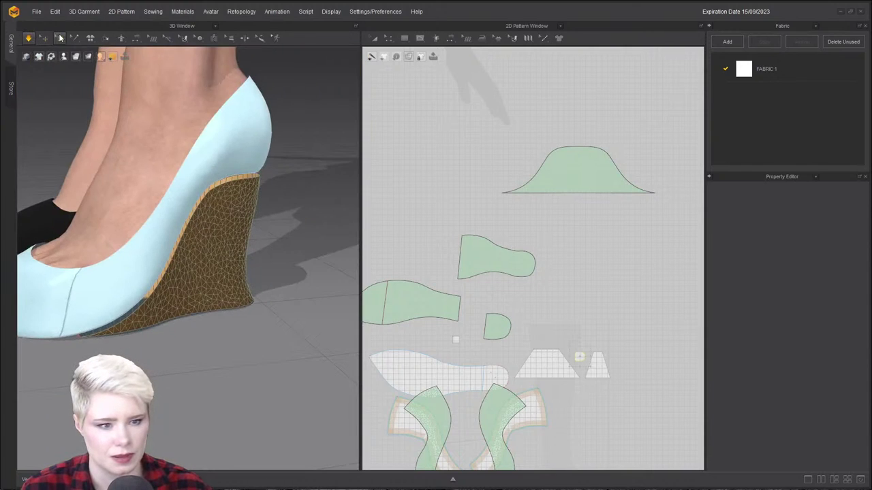
left_click(76, 56)
Increase the wedge pattern's height by scaling its straight lower edge downward, and pull the heel's back outward under simulation.
right_click_drag(265, 168, 227, 197)
key("space")
left_click(576, 161)
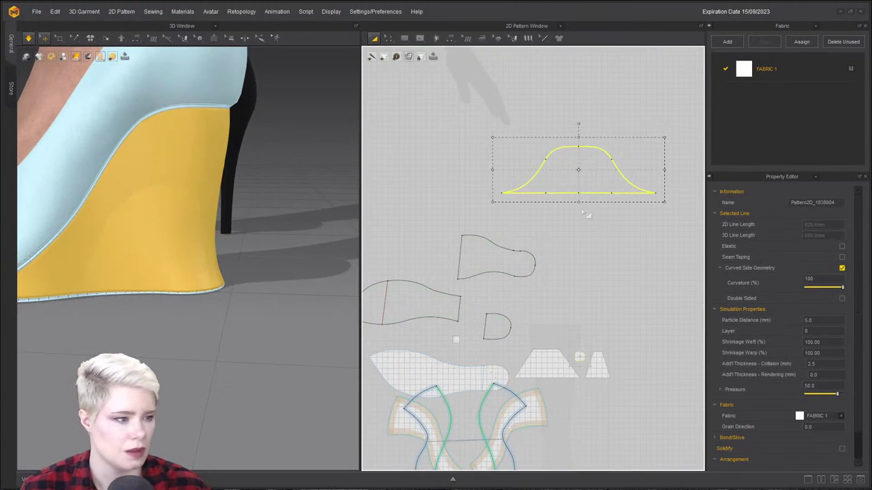
left_click_drag(578, 201, 579, 217)
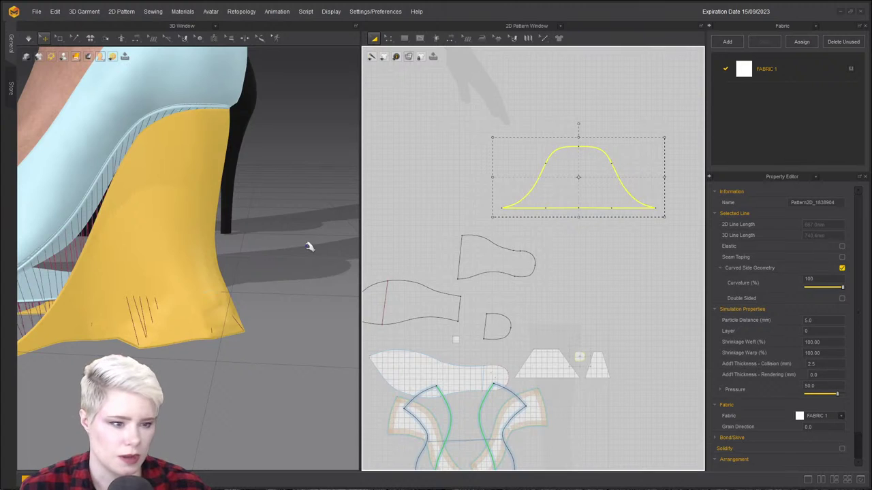
left_click_drag(246, 257, 335, 243)
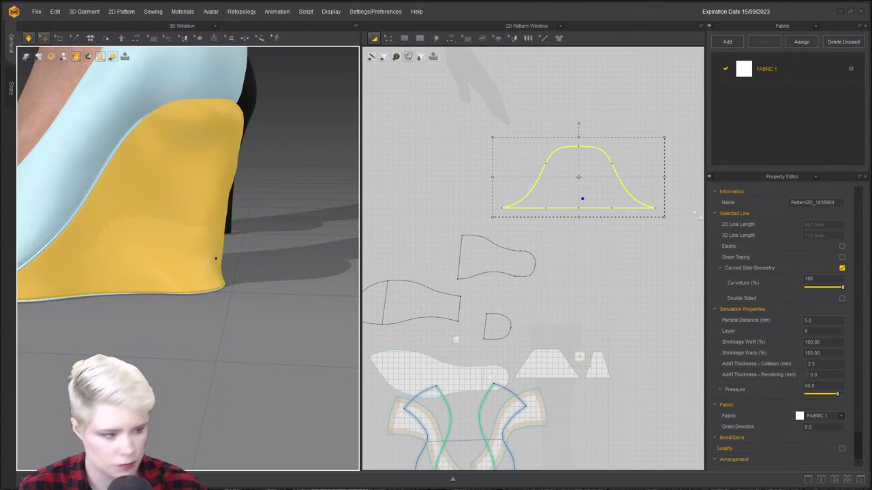
Scale the wedge pattern's height down slightly, and pull the heel's upper back into shape under simulation.
left_click_drag(583, 223, 583, 219)
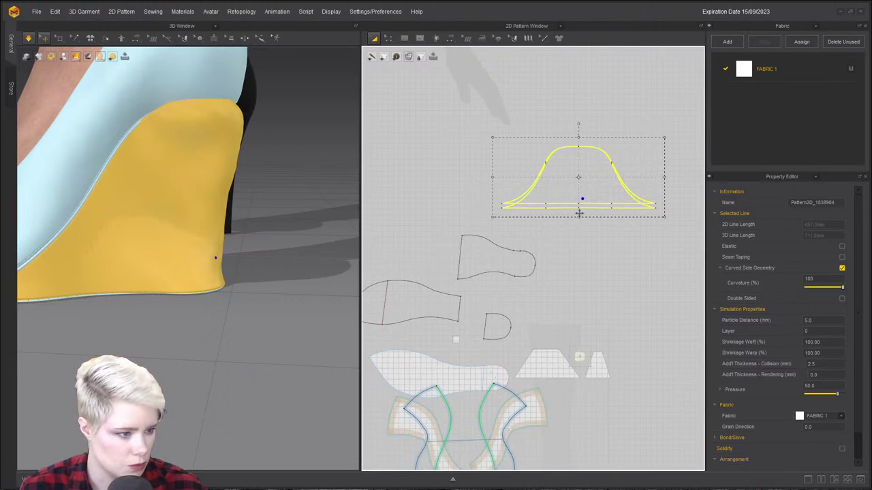
key("space")
left_click_drag(233, 118, 251, 231)
left_click(211, 122)
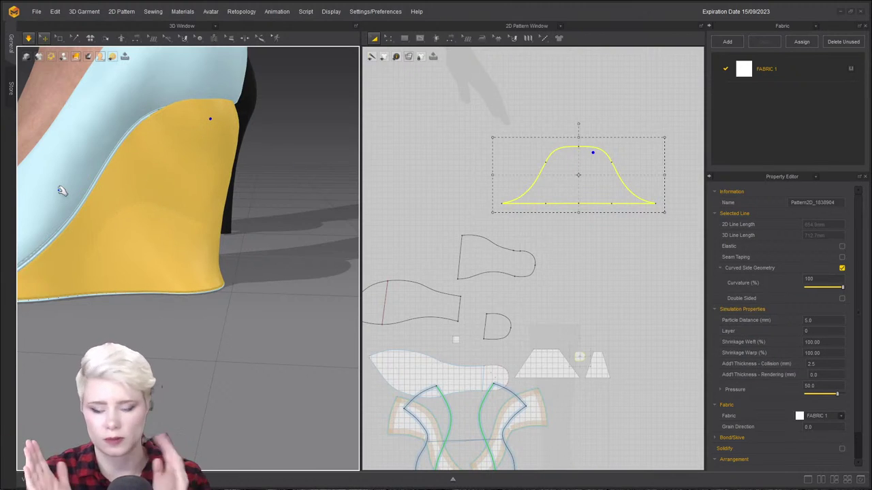
Scale the wedge pattern's lower edge further upward to tighten the heel, simulate, and check the shoe from several sides.
scroll(275, 162, "down", 4)
left_click(276, 163)
right_click_drag(220, 170, 186, 189)
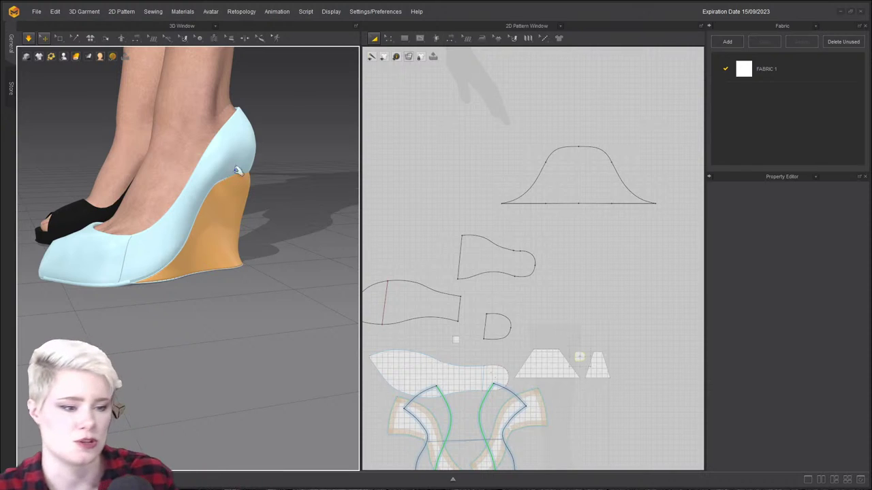
right_click_drag(295, 206, 141, 281)
left_click(141, 281)
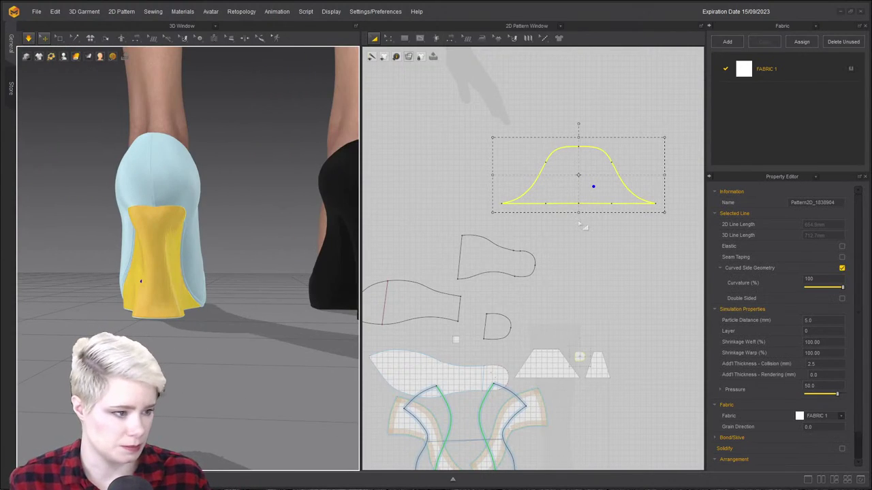
left_click_drag(578, 213, 578, 201)
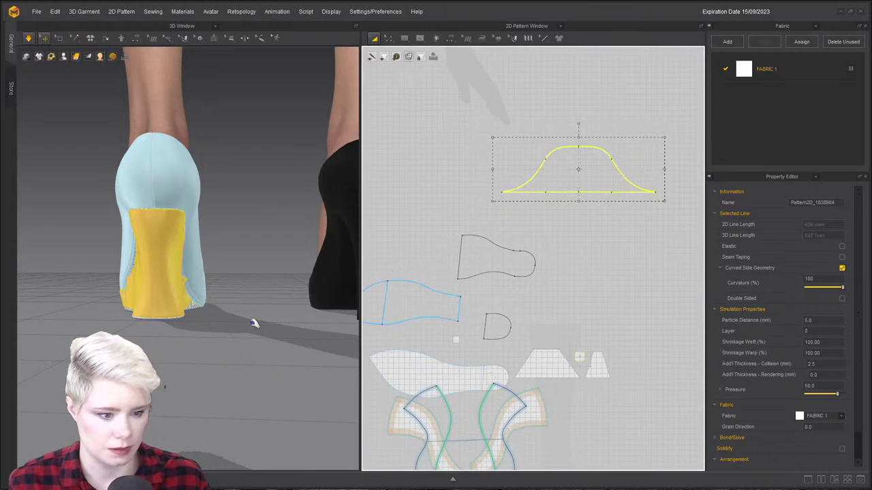
right_click_drag(131, 272, 237, 247)
left_click(238, 247)
right_click_drag(136, 259, 253, 286)
scroll(202, 305, "down", 3)
mouse_move(202, 305)
right_mouse_down()
mouse_move(229, 341)
mouse_move(196, 302)
right_mouse_up()
right_click_drag(136, 300, 117, 316)
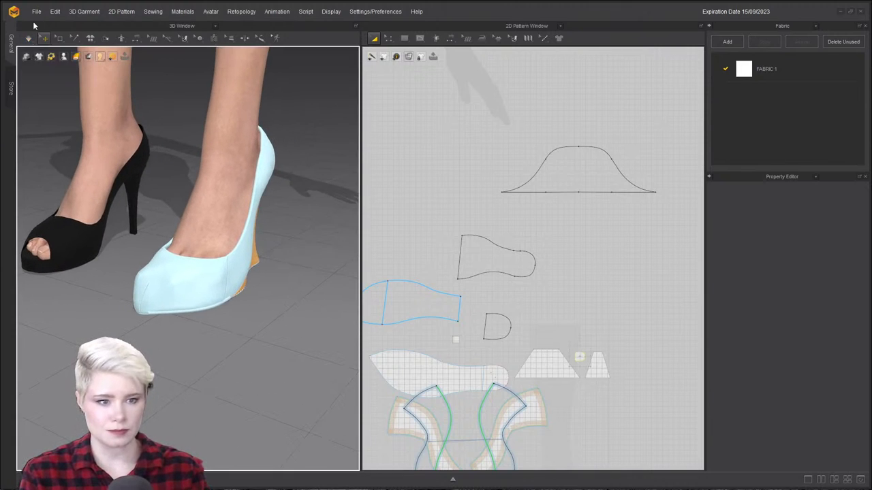
Save the project as SHOES in the Stream files folder inside the desktop's work folder.
left_click(37, 13)
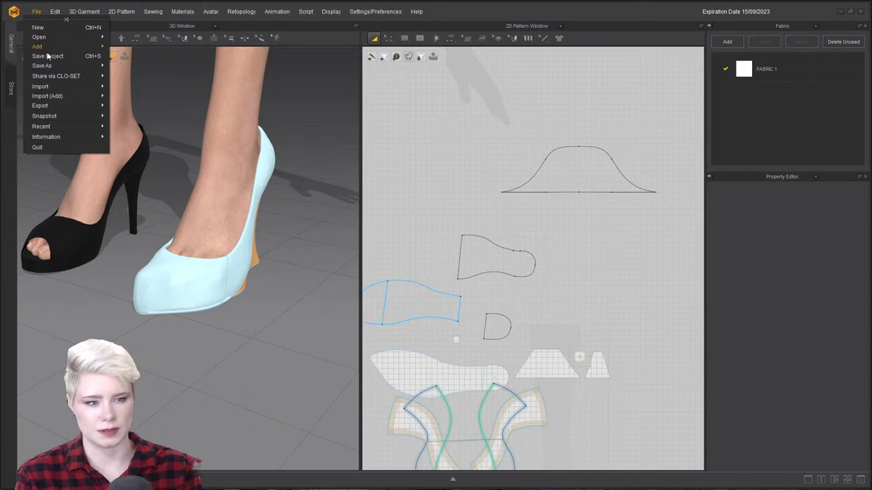
mouse_move(43, 64)
left_click(154, 65)
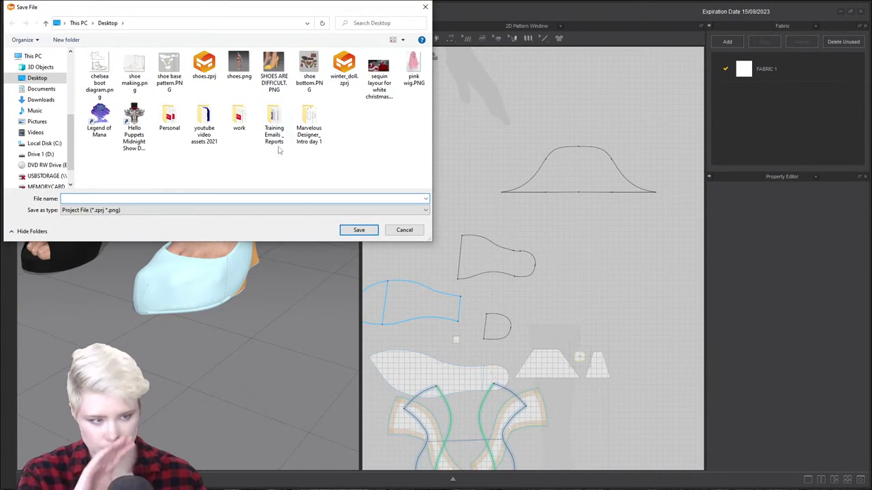
left_click(237, 119)
double_click(237, 119)
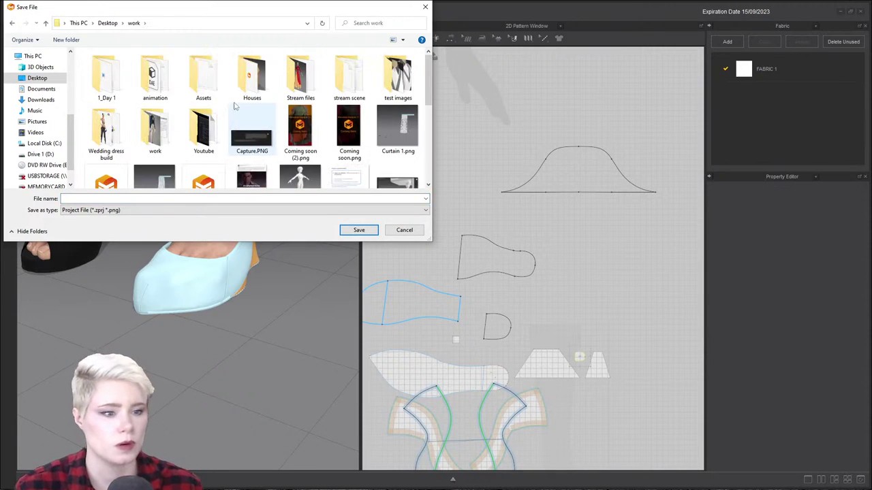
double_click(308, 82)
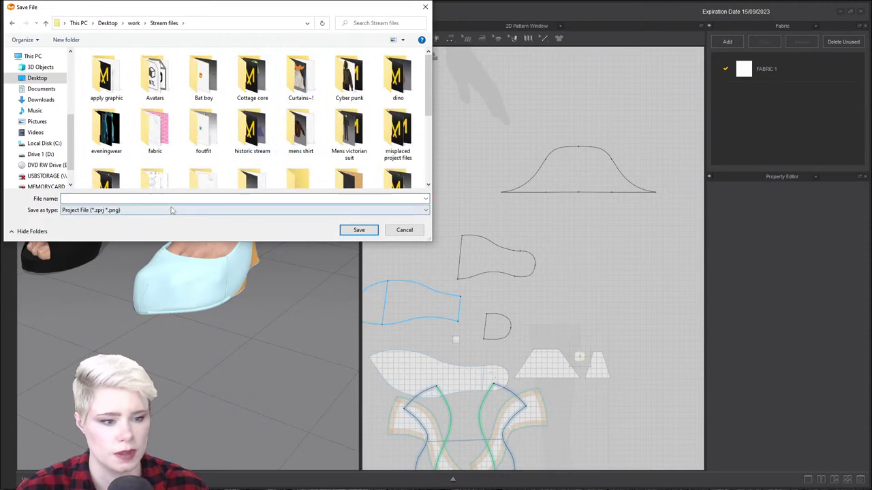
left_click(301, 75)
left_click(221, 131)
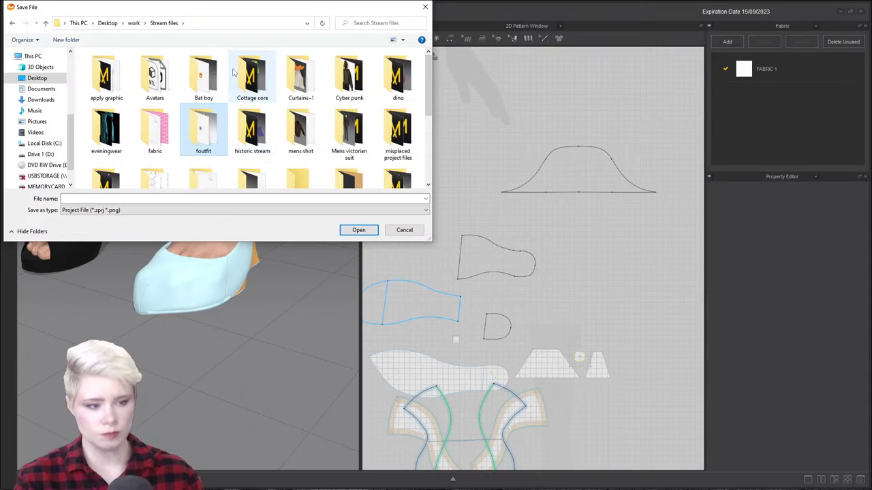
left_click(205, 196)
type("SHOES")
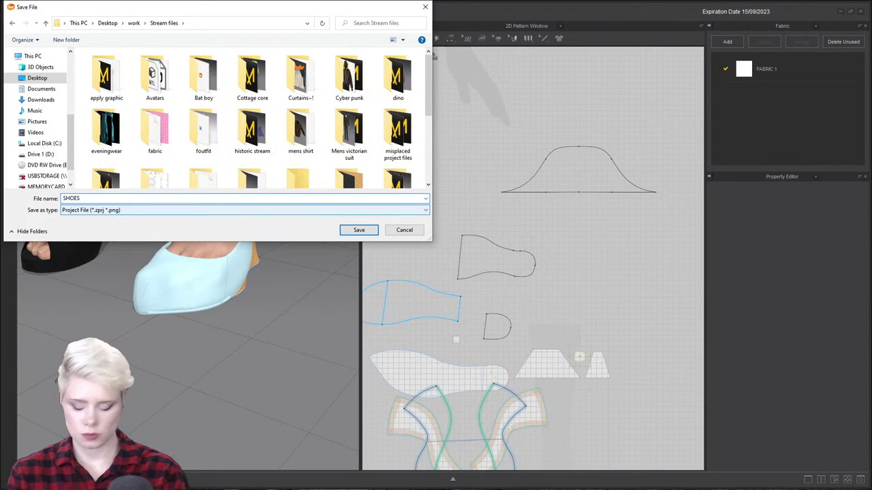
key("Return")
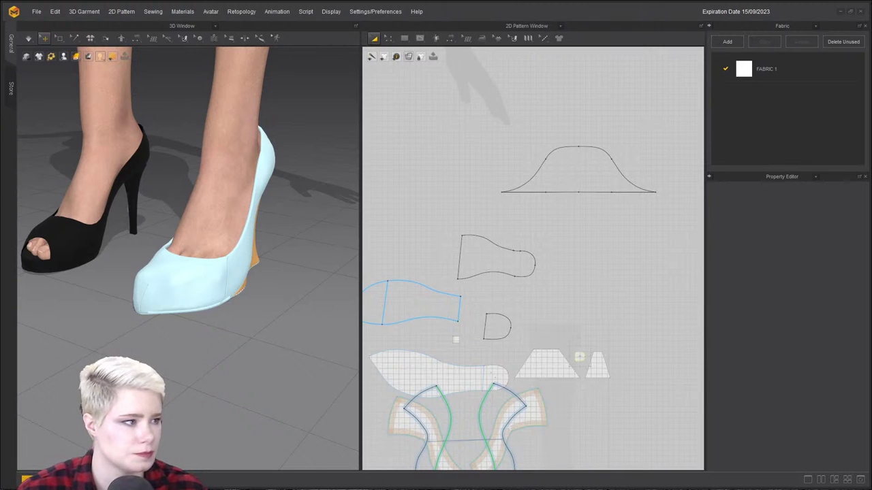
Start a new project and delete the avatar from the 3D scene.
scroll(245, 331, "down", 4)
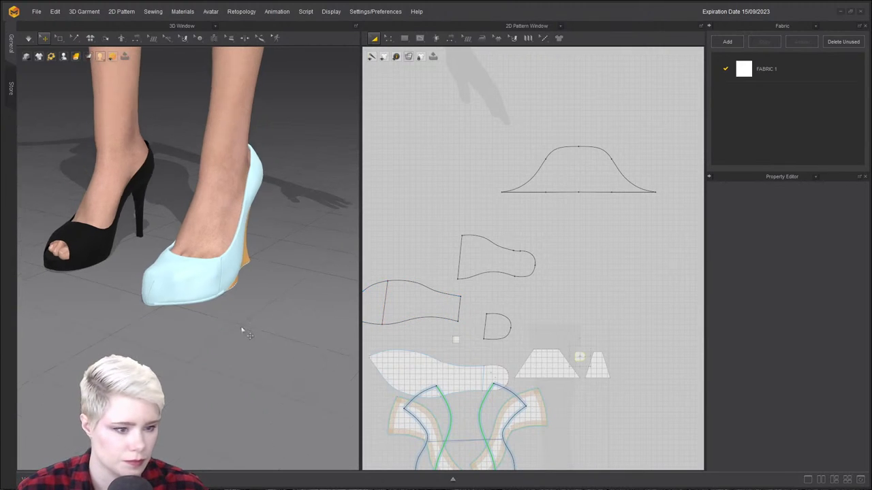
left_click(39, 14)
left_click(41, 28)
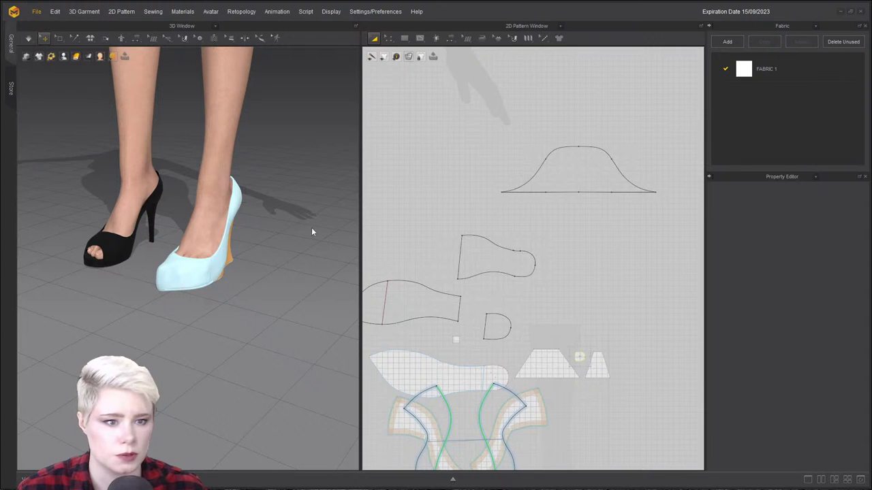
left_click(204, 152)
key("Delete")
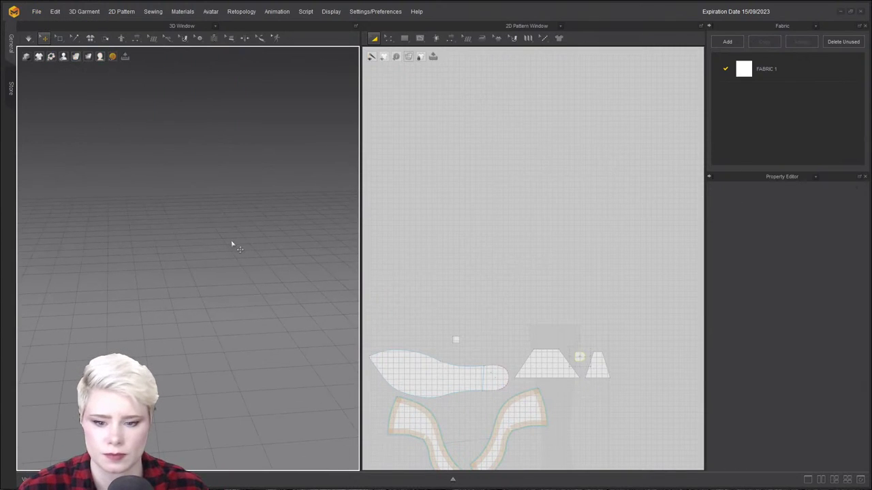
Restore the workspace layout with the asset library, and load Leather_sole_Craftsman_M.jpg from the desktop as a 2D pattern background image.
left_click(861, 480)
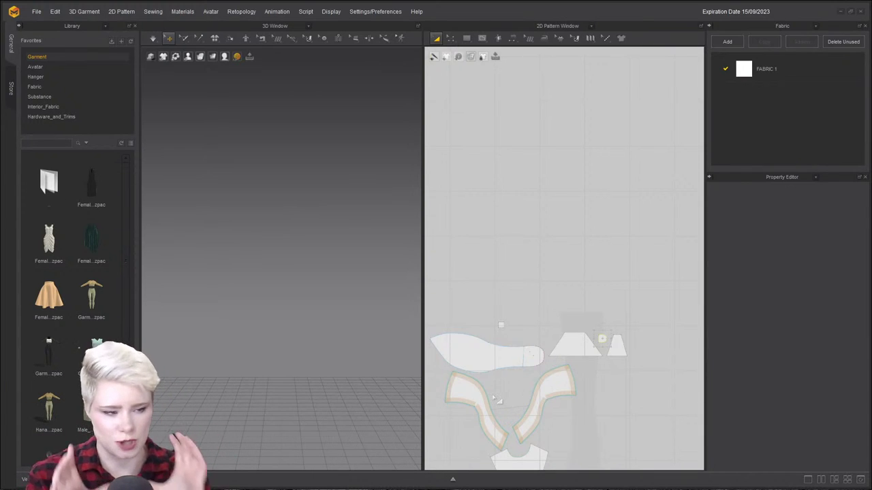
right_click(519, 286)
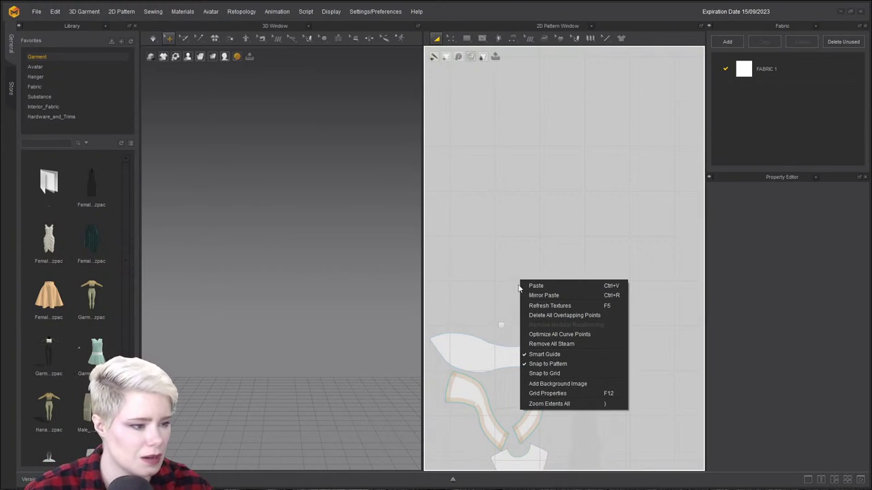
left_click(571, 384)
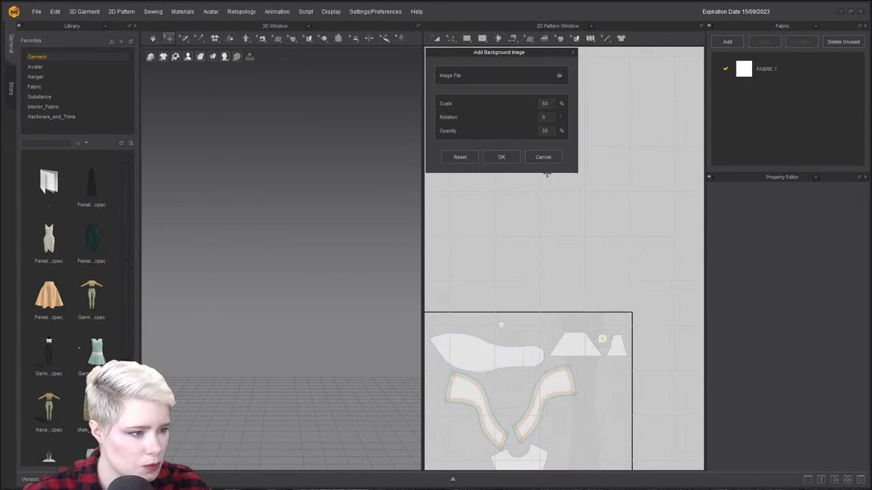
left_click(559, 77)
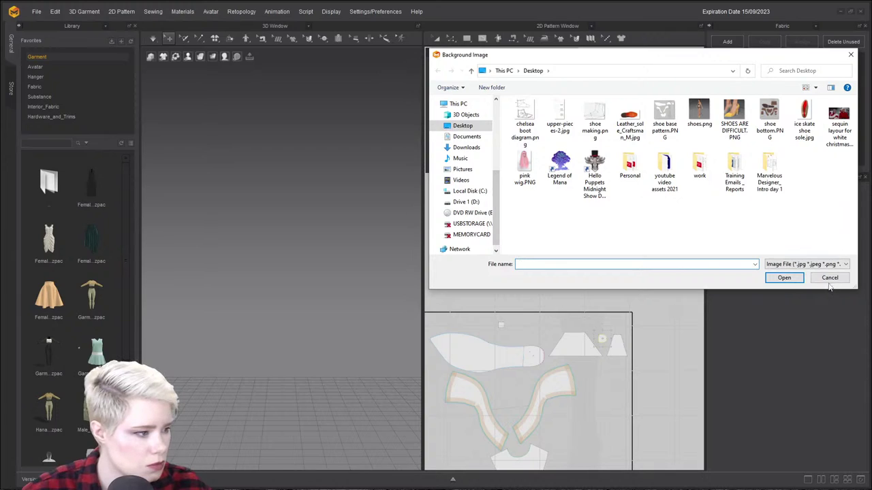
left_click(629, 119)
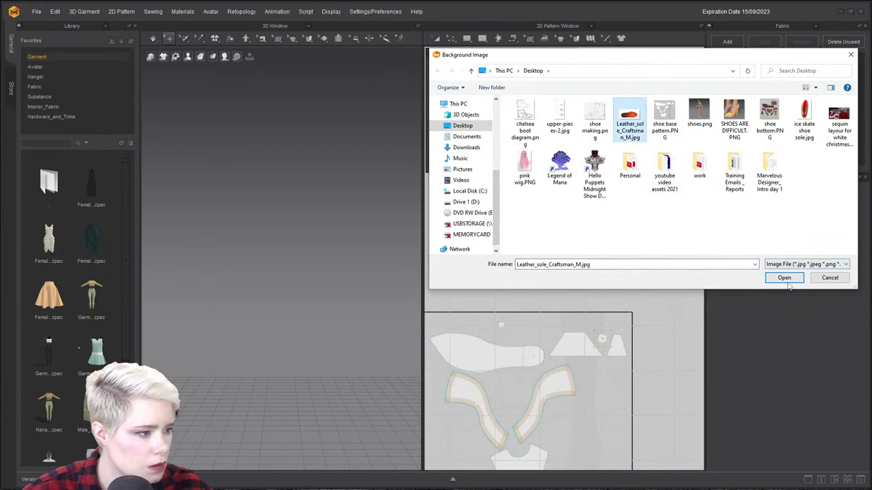
left_click(778, 279)
scroll(531, 250, "down", 4)
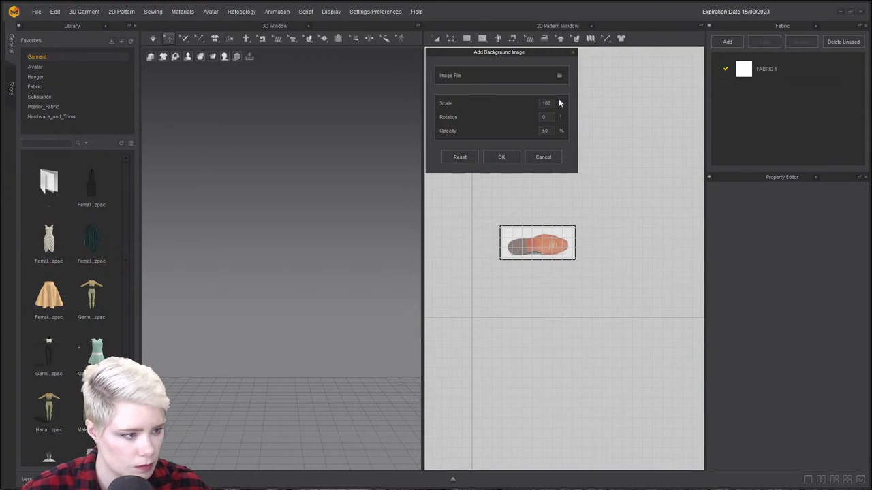
Set the sole background image's scale to 50% and place it in the pattern area.
type("100")
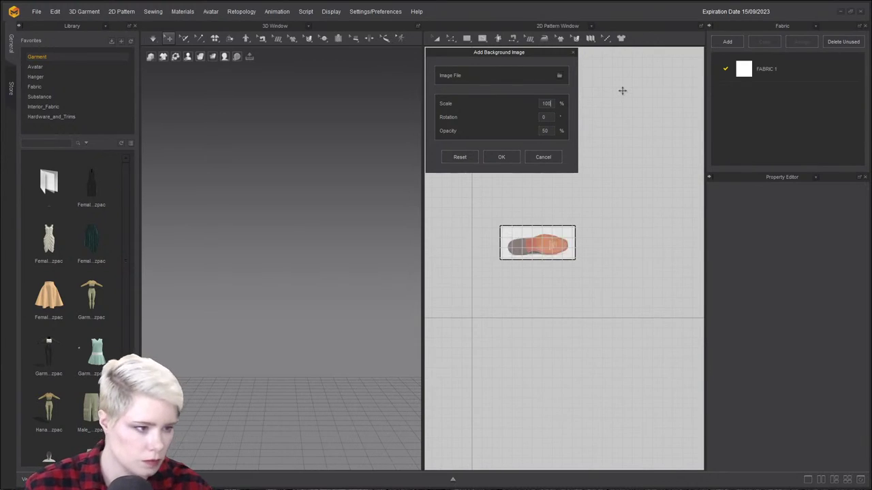
key("BackSpace")
key("BackSpace")
key("BackSpace")
type("50")
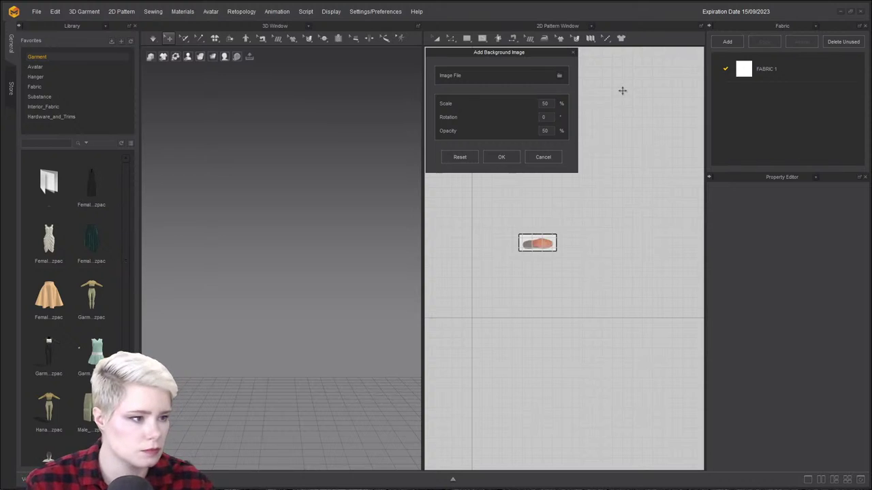
left_click(502, 157)
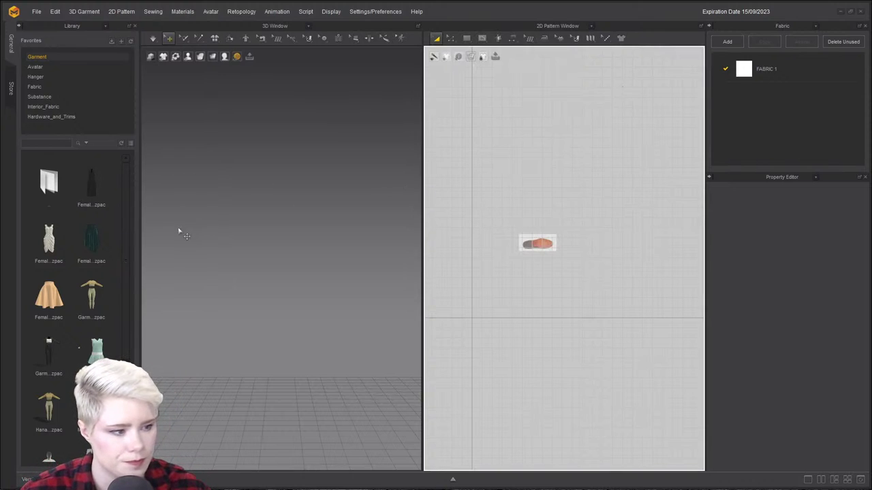
Load the Henry avatar from the Male_V2 library folder into the 3D scene.
scroll(179, 229, "down", 1)
double_click(37, 67)
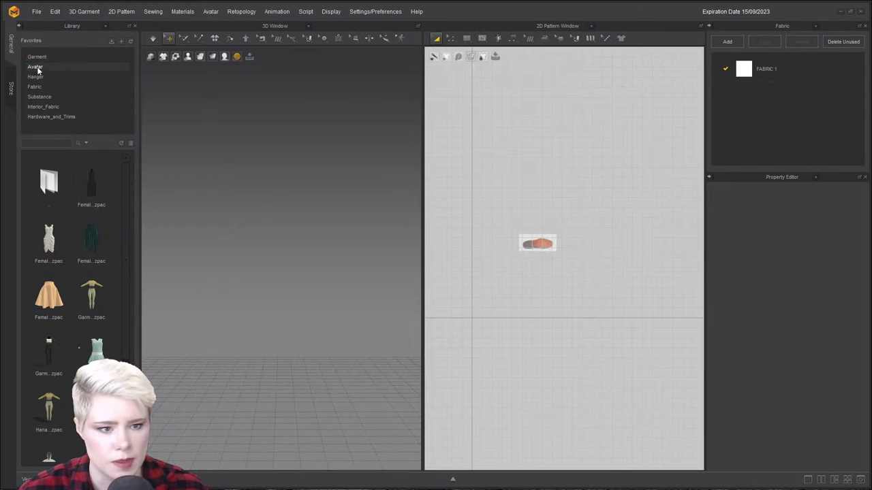
left_click(37, 67)
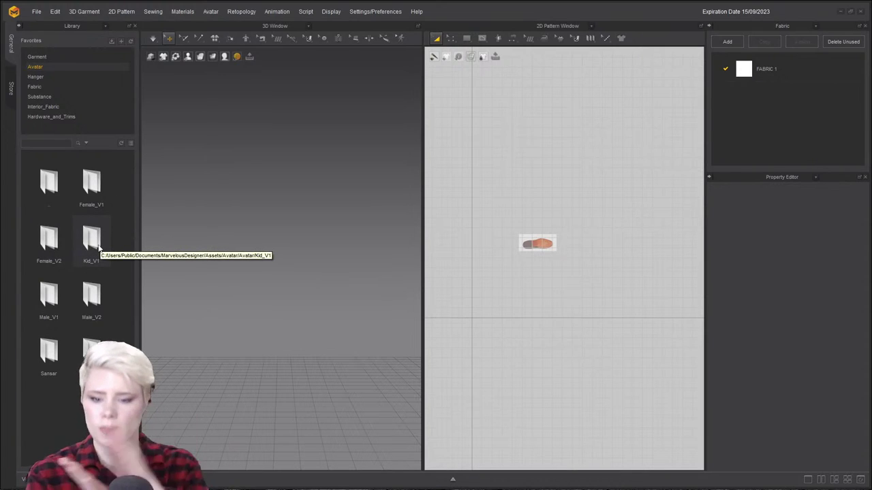
double_click(65, 307)
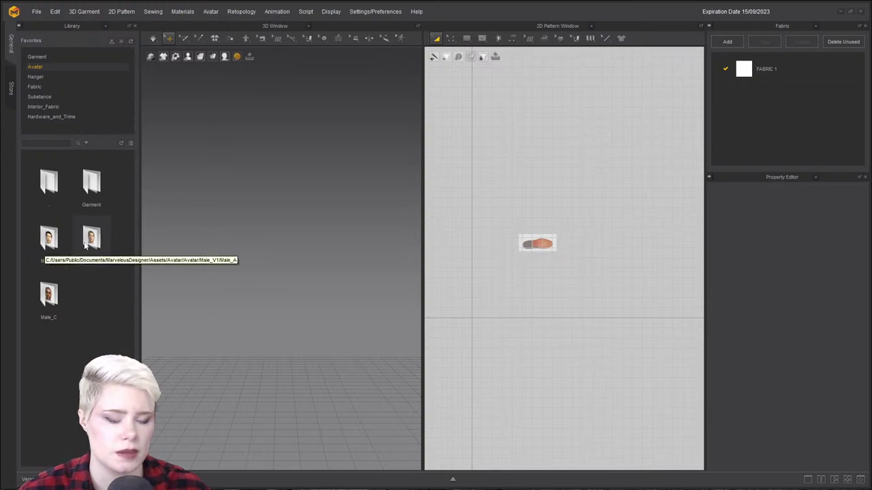
double_click(41, 187)
double_click(93, 293)
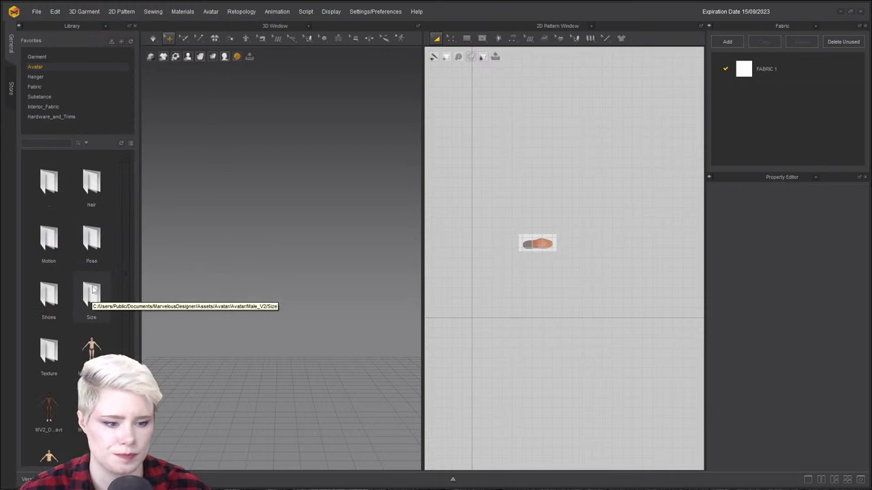
scroll(85, 333, "down", 2)
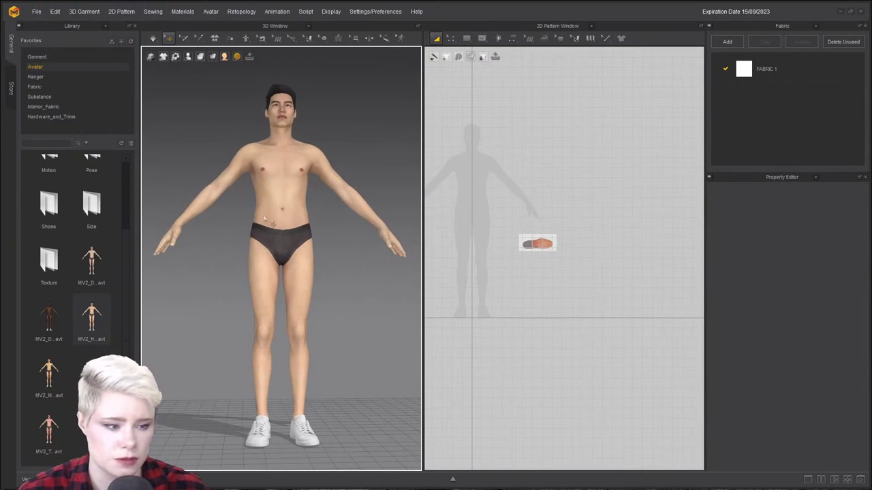
scroll(263, 279, "up", 3)
scroll(268, 189, "down", 3)
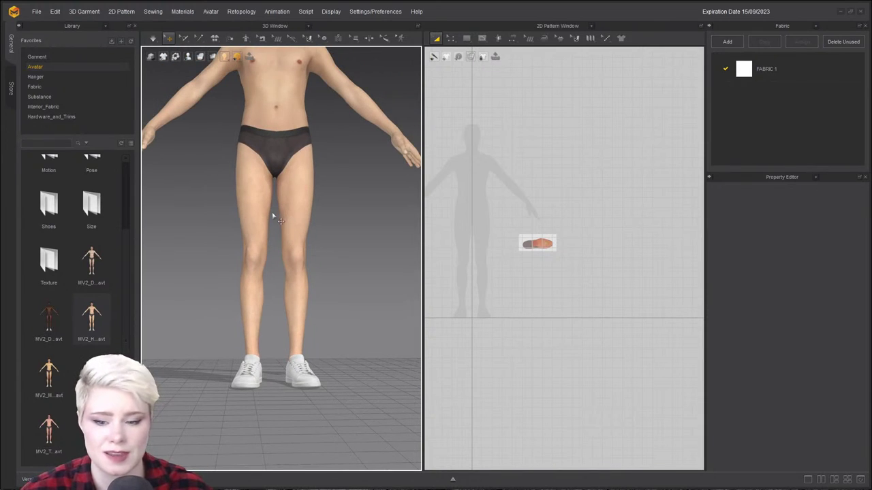
scroll(272, 232, "up", 3)
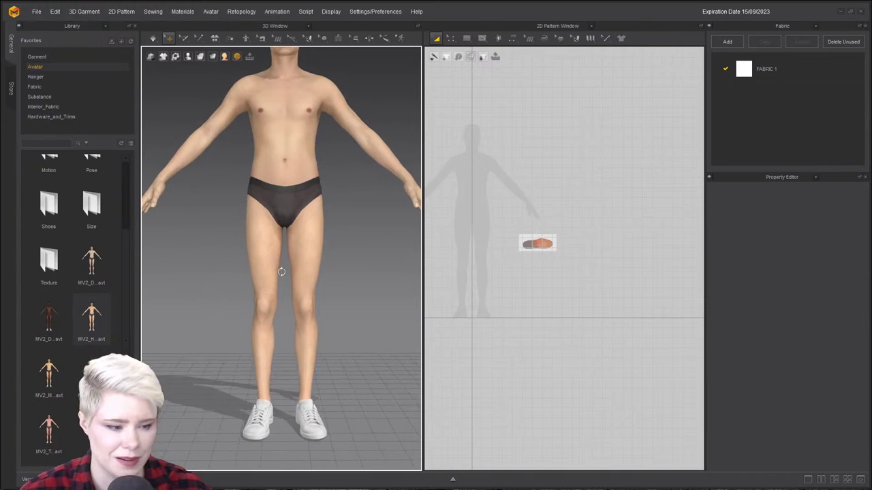
scroll(259, 252, "down", 5)
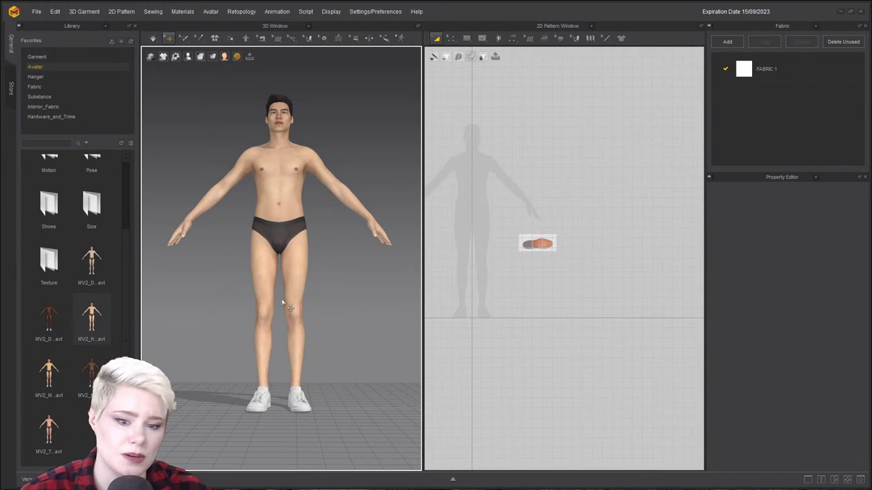
Activate the Polygon pattern tool at the heel edge of the leather sole image.
mouse_move(308, 378)
right_mouse_down()
mouse_move(298, 361)
mouse_move(304, 376)
right_mouse_up()
scroll(540, 244, "up", 6)
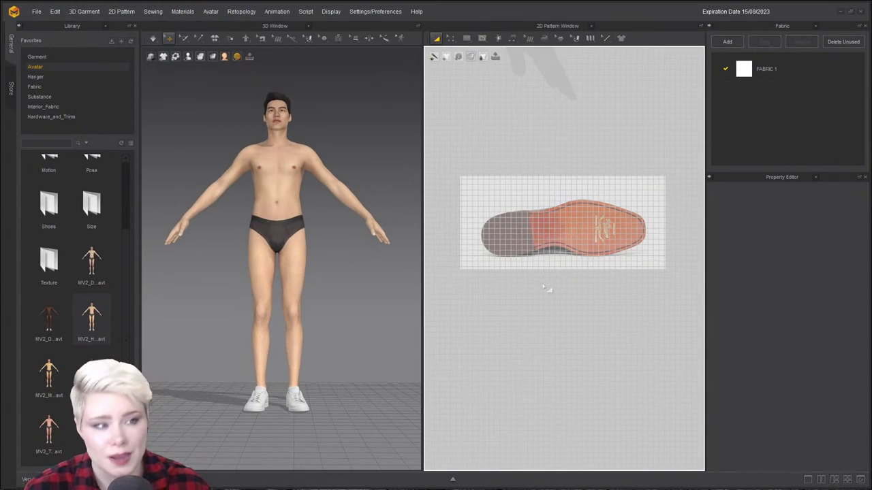
left_click(466, 38)
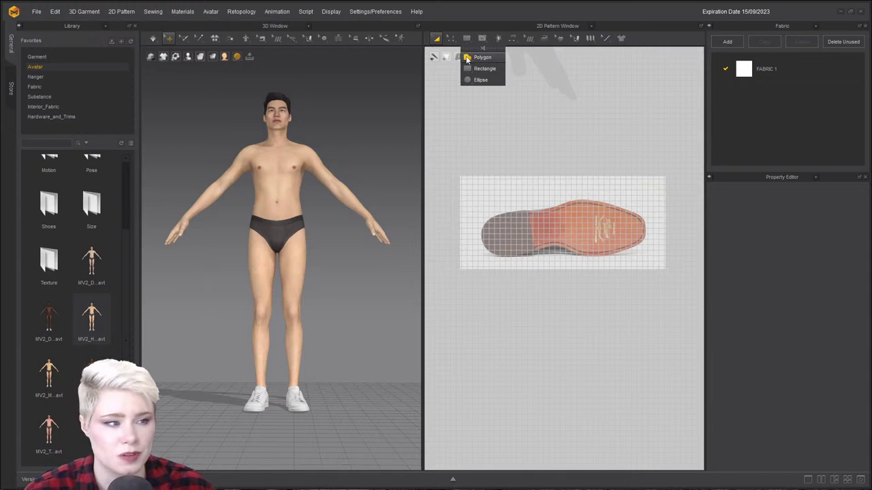
left_click(466, 57)
scroll(545, 216, "up", 3)
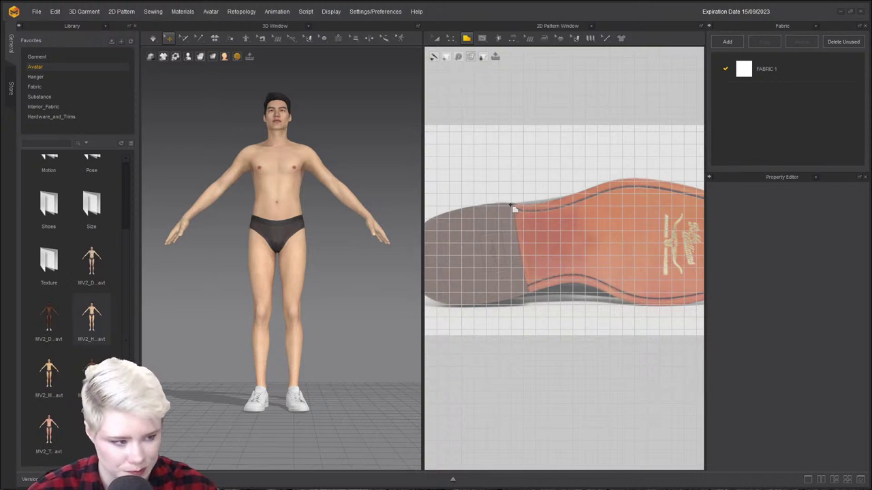
Replace the avatar's white sneakers with the low-cut black dress shoes from the Male_V2 Shoes folder.
scroll(515, 210, "down", 3)
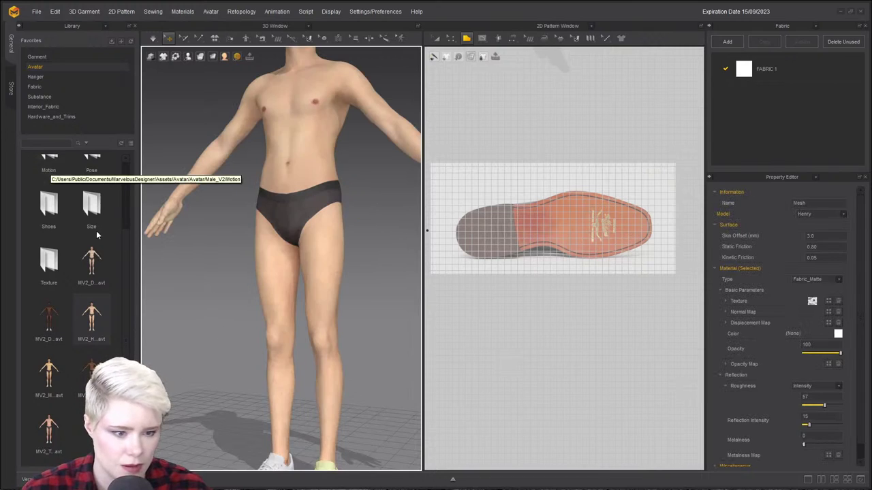
scroll(96, 237, "up", 2)
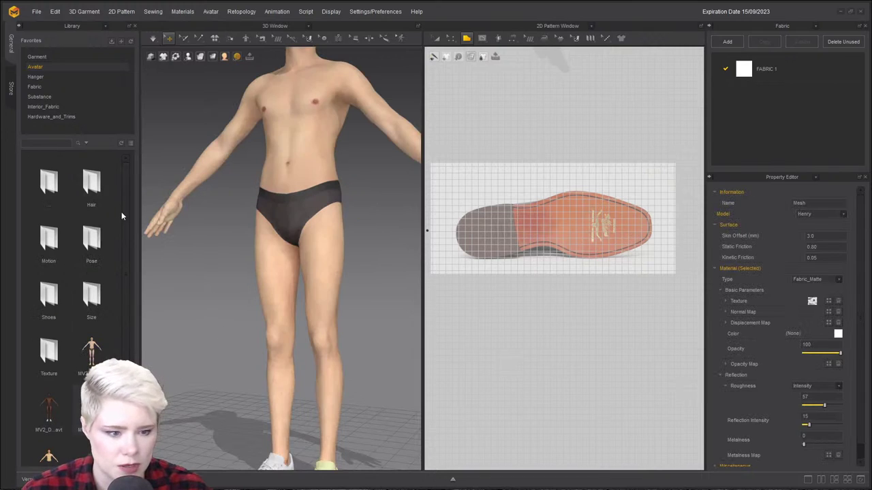
double_click(51, 303)
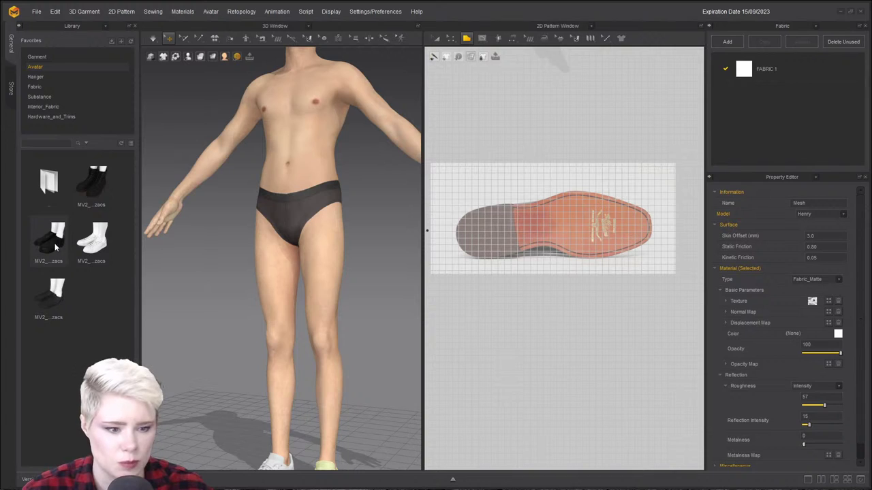
left_click_drag(58, 244, 370, 351)
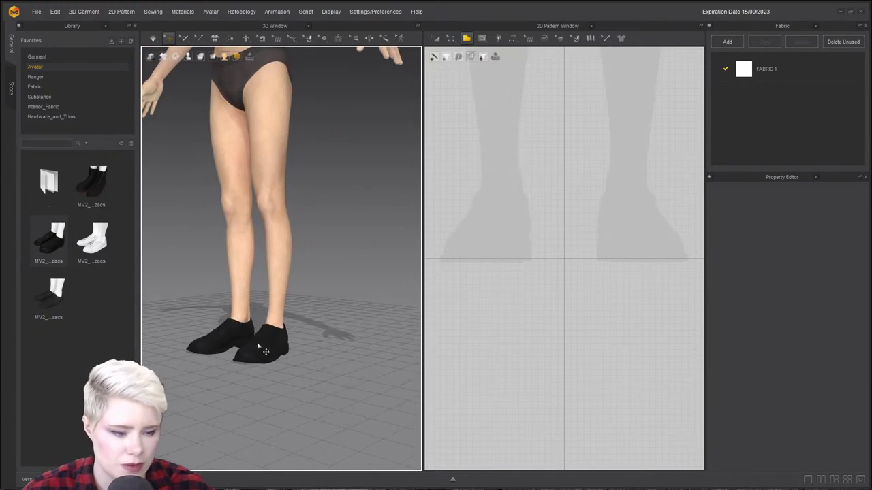
Delete the black dress shoe from the avatar's left foot.
scroll(260, 343, "up", 5)
left_click(247, 339)
right_click(246, 339)
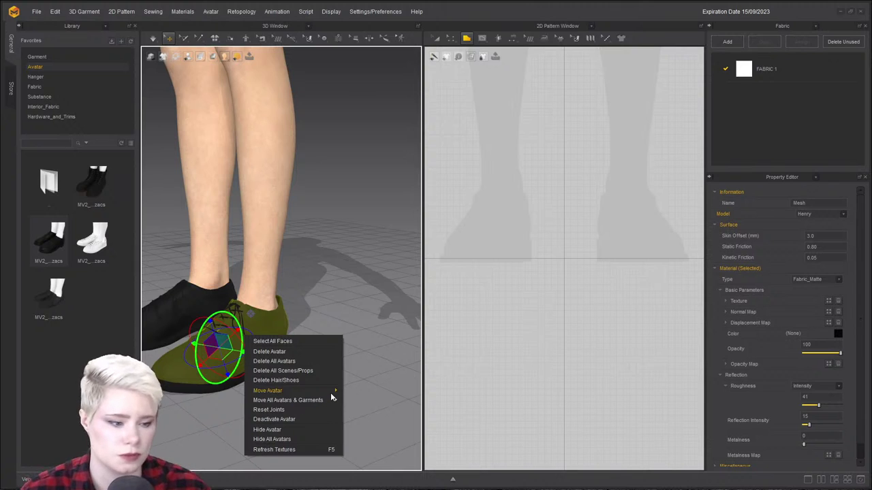
left_click(288, 380)
Examine the avatar's bare left foot from above and from the front beside the remaining shoe.
scroll(305, 322, "up", 2)
middle_click_drag(305, 321, 352, 275)
right_click_drag(352, 275, 380, 390)
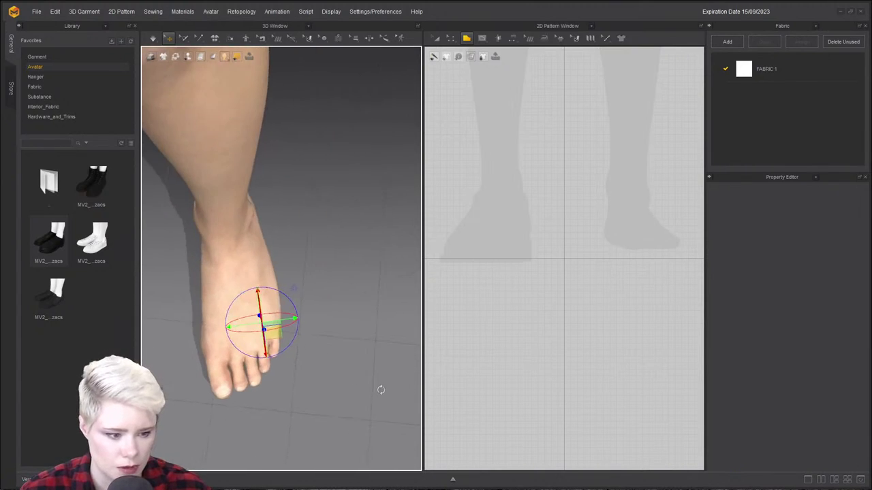
middle_click_drag(294, 312, 353, 271)
right_click_drag(335, 286, 289, 176)
scroll(302, 263, "up", 2)
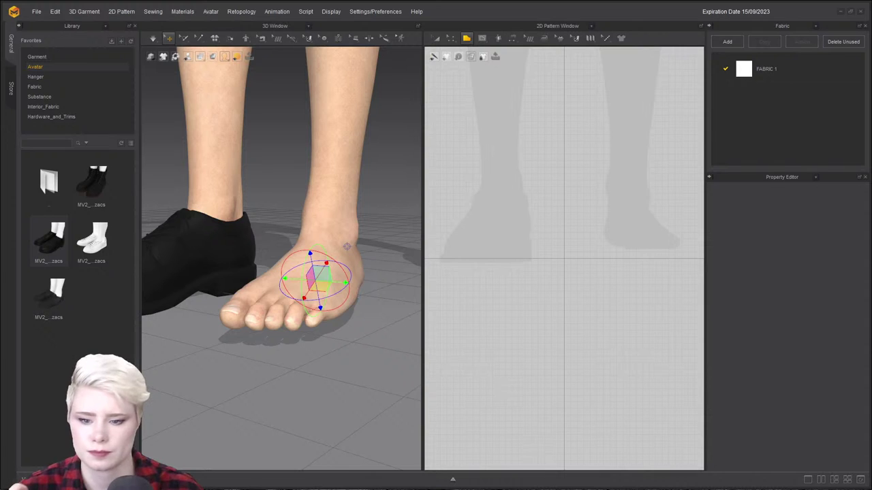
scroll(388, 273, "down", 1)
scroll(532, 248, "down", 6)
Examine the outline and heel area of the leather sole image in the pattern area.
left_click(533, 251)
scroll(533, 274, "down", 3)
scroll(593, 205, "up", 5)
scroll(598, 218, "up", 3)
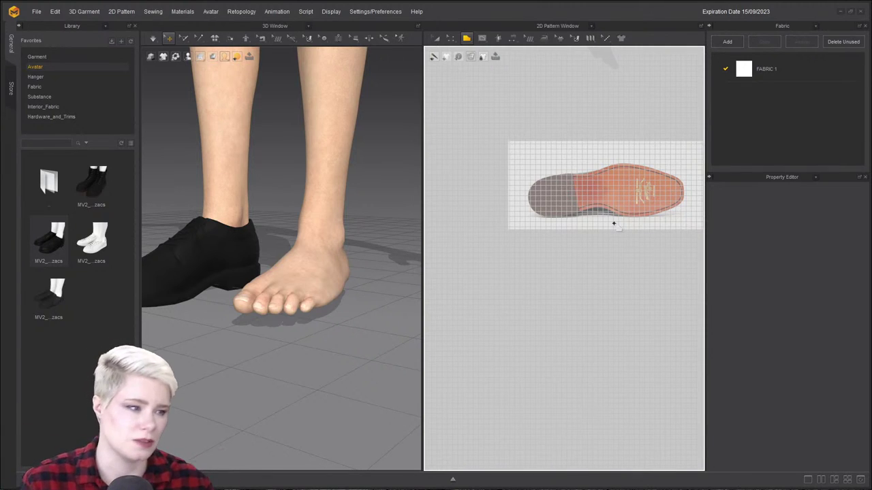
scroll(588, 199, "up", 2)
scroll(588, 200, "down", 2)
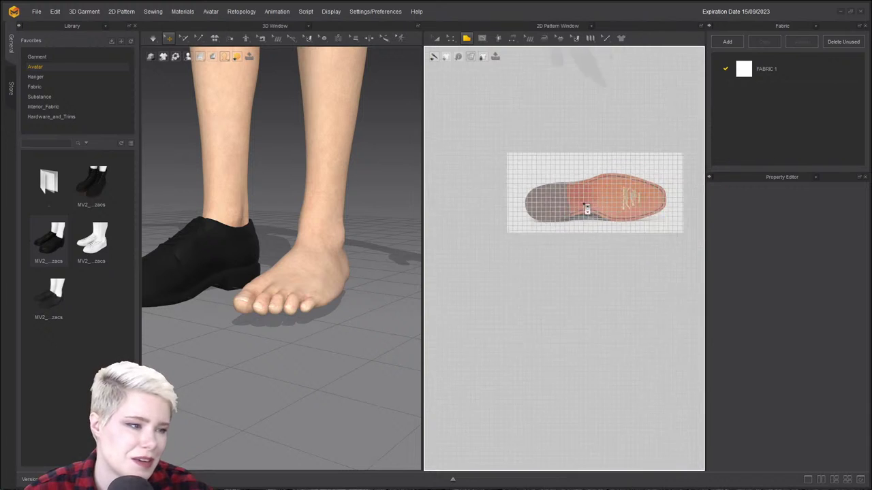
scroll(583, 200, "up", 2)
scroll(563, 215, "down", 1)
scroll(564, 214, "up", 2)
scroll(564, 214, "down", 2)
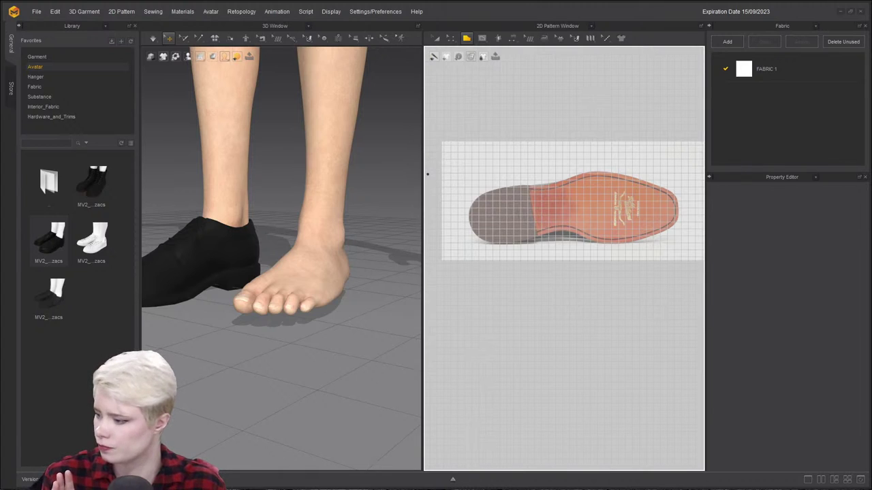
key("alt+Tab")
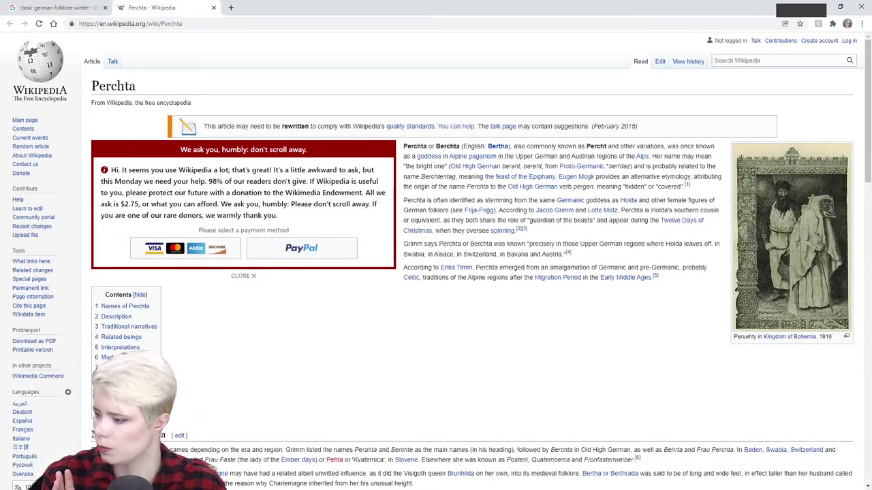
key("alt+Tab")
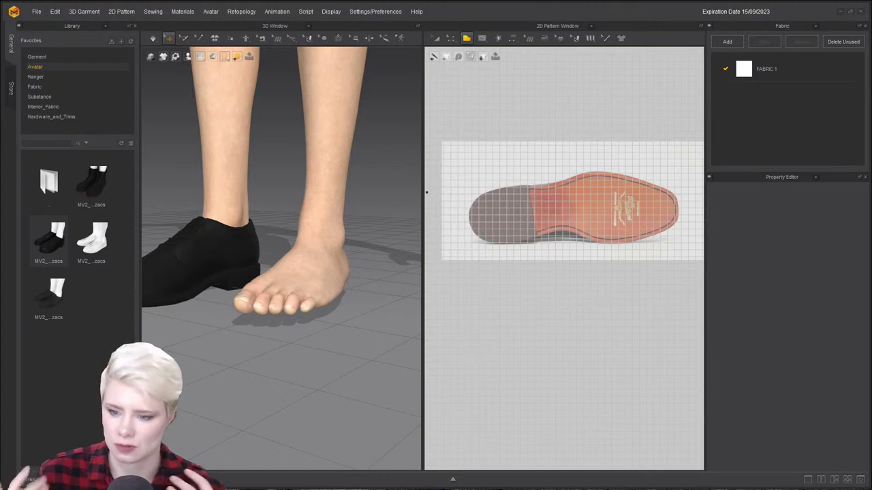
Close the asset library to widen the workspace, and frame the heel's upper front corner on the sole image.
scroll(625, 143, "up", 3)
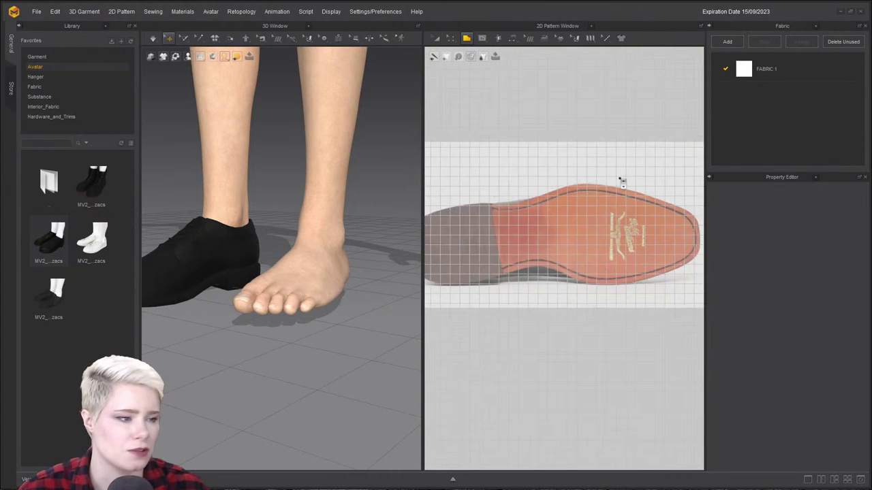
scroll(620, 180, "down", 2)
left_click(130, 27)
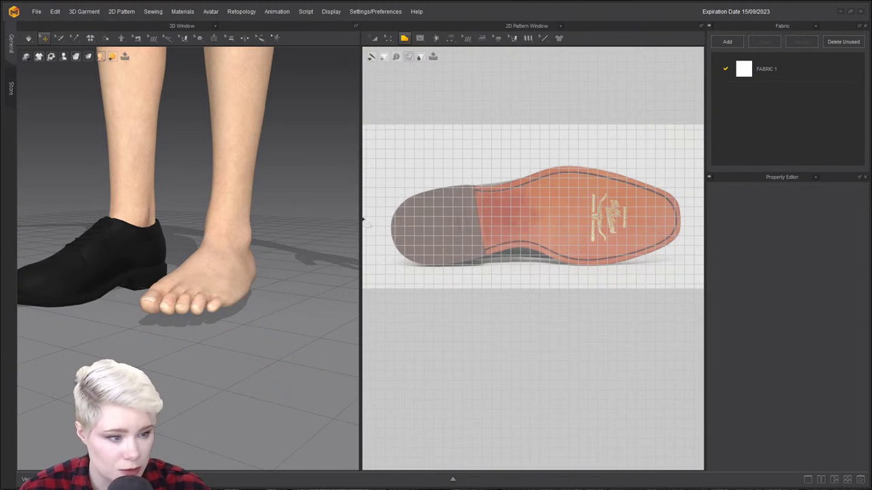
scroll(438, 214, "up", 4)
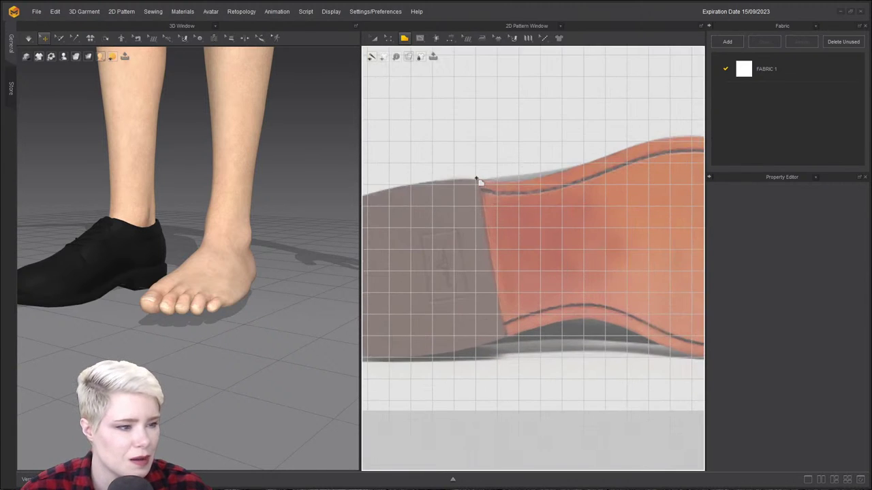
Start a polygon pattern at the heel's upper front corner and trace the sole image's upper edge with curve points to the ball.
scroll(481, 182, "down", 4)
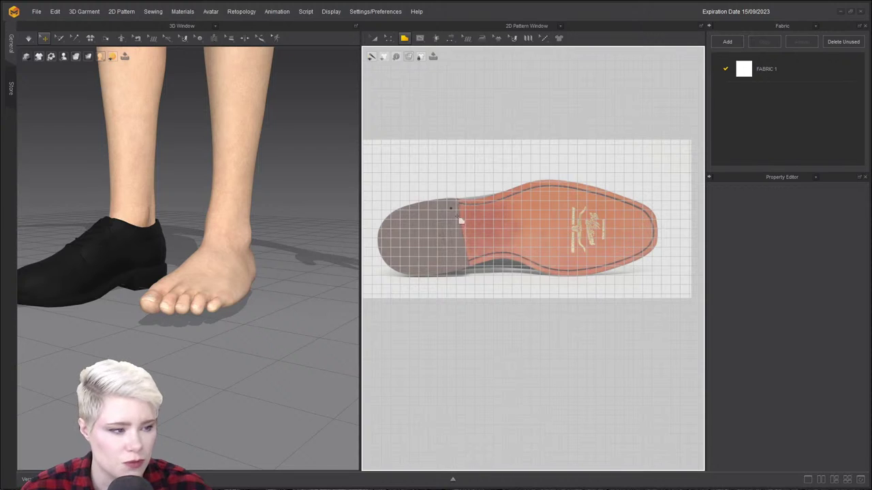
scroll(454, 207, "up", 5)
left_click(445, 203)
left_click(488, 205, "ctrl")
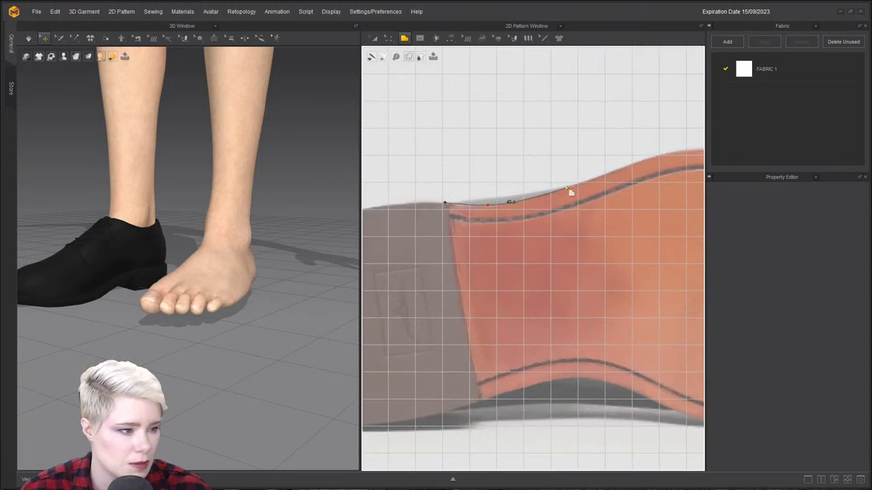
left_click(566, 188, "ctrl")
scroll(592, 163, "down", 2)
middle_click_drag(592, 161, 500, 182)
left_click(533, 184, "ctrl")
left_click(587, 172, "ctrl")
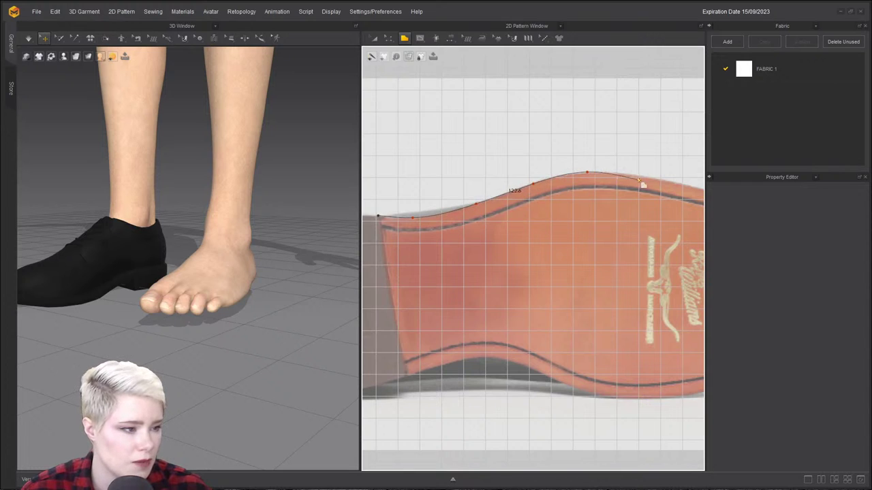
Continue the curved sole outline around the toe and back along the lower edge to the ball.
scroll(641, 184, "down", 1)
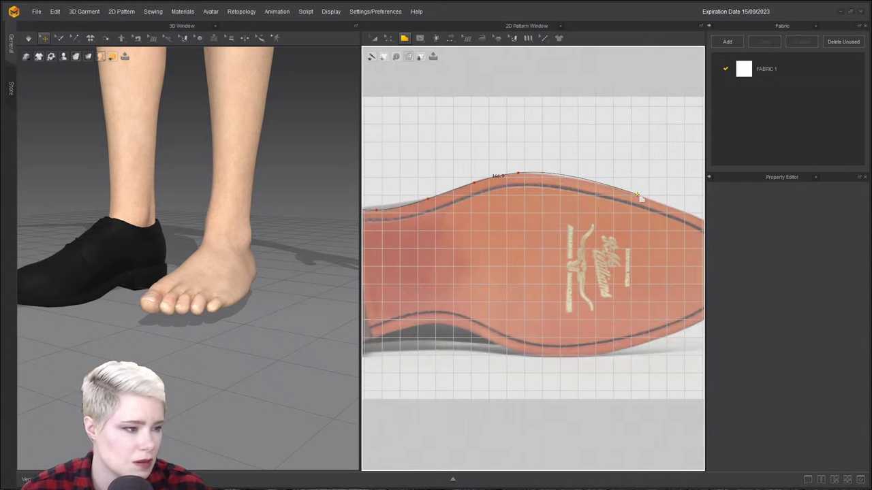
left_click(638, 197, "ctrl")
scroll(638, 196, "down", 1)
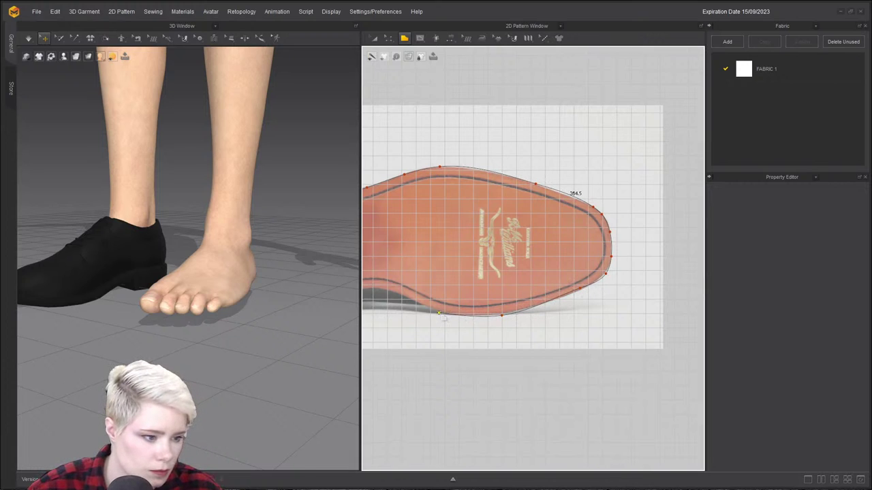
scroll(409, 300, "up", 3)
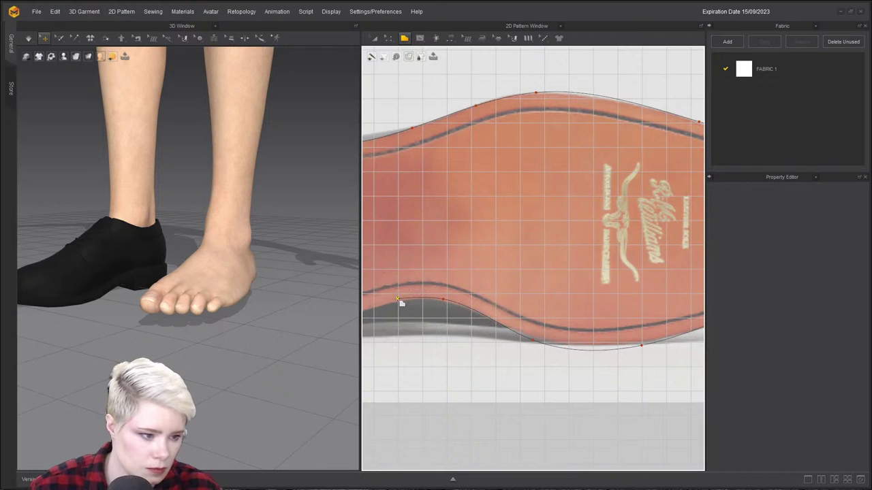
Trace the lower arch to the heel and close the front sole pattern with a straight line along the heel's front edge.
left_click(422, 300)
scroll(383, 304, "down", 1)
middle_click_drag(383, 305, 546, 285)
scroll(546, 285, "up", 1)
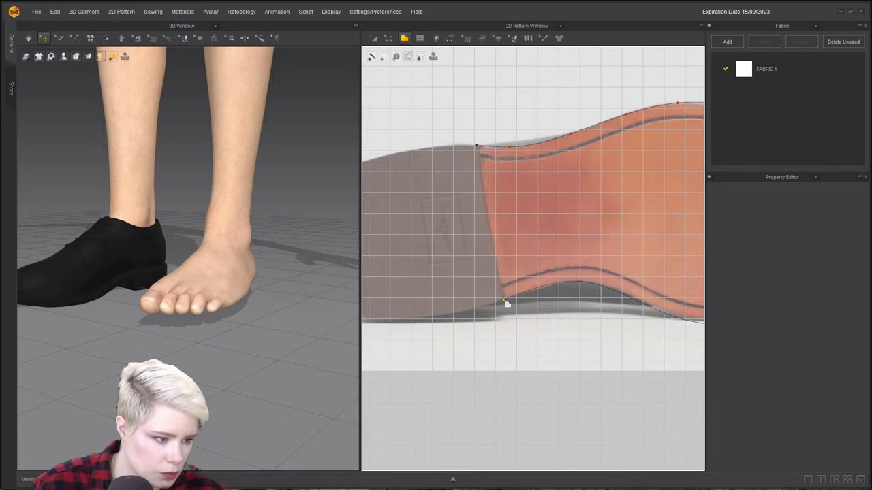
left_click(504, 301)
left_click(477, 145)
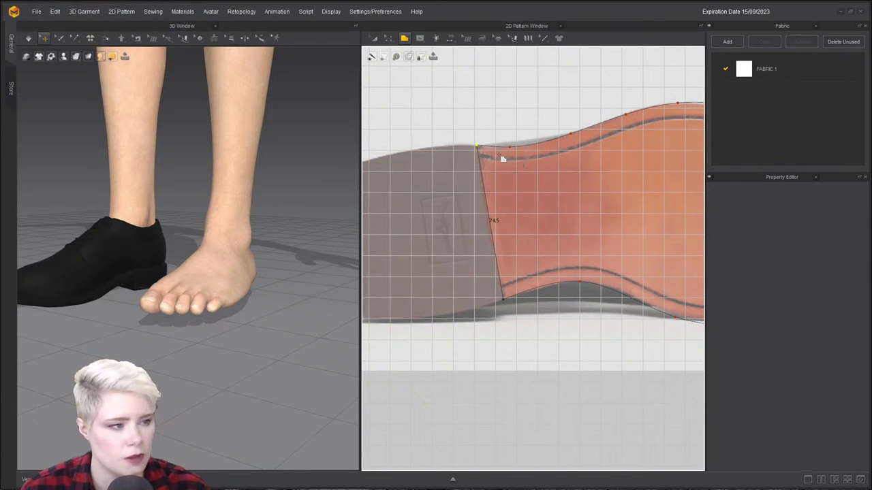
left_click(503, 158)
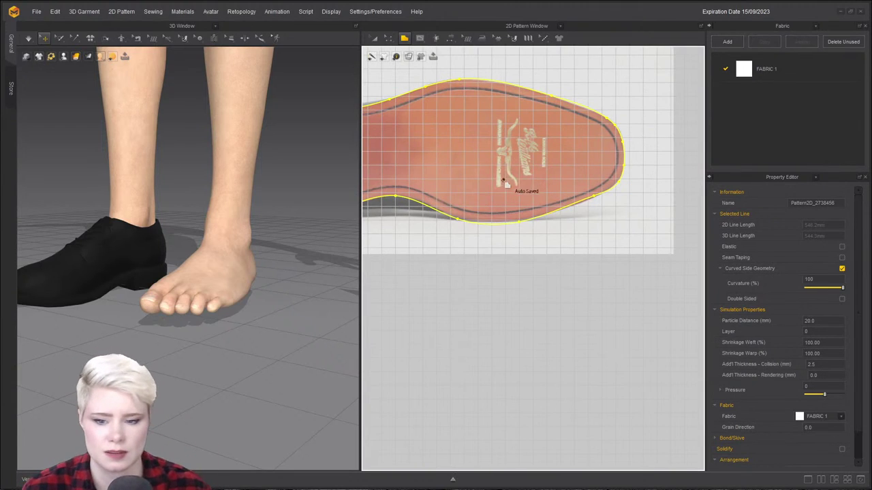
scroll(545, 145, "up", 5)
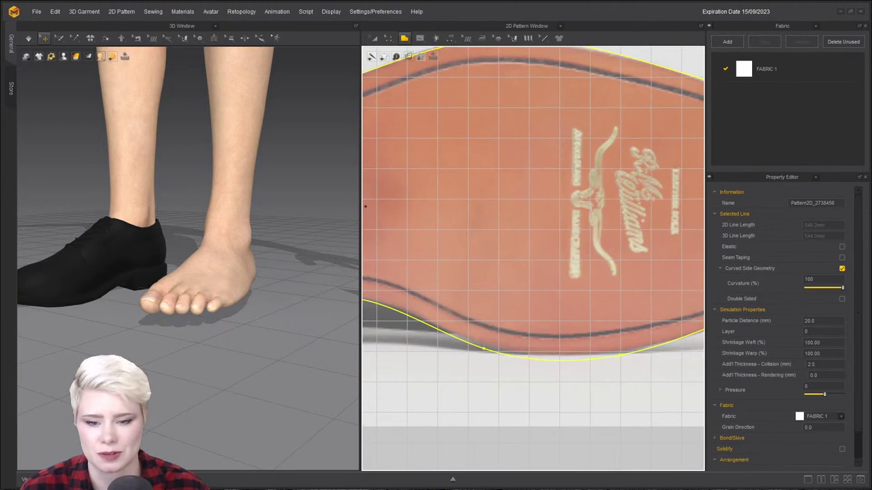
scroll(553, 179, "down", 2)
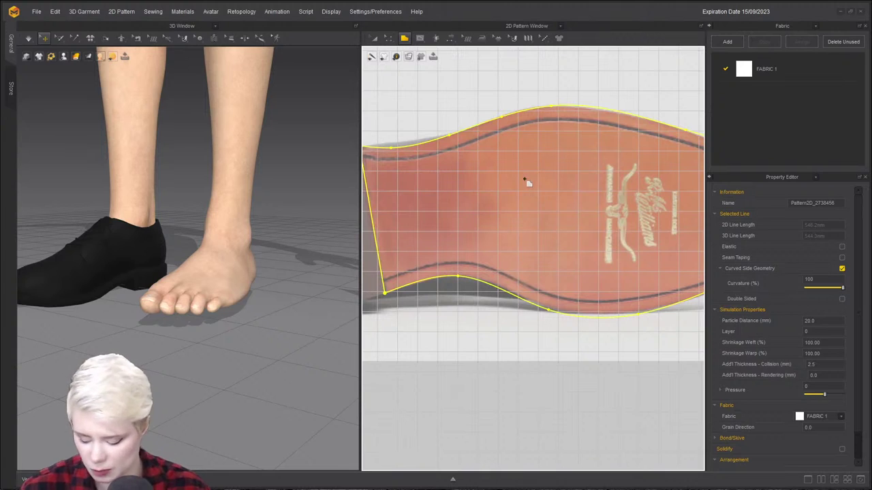
scroll(560, 190, "up", 2)
scroll(558, 191, "down", 3)
scroll(553, 211, "up", 2)
middle_click_drag(569, 267, 499, 199)
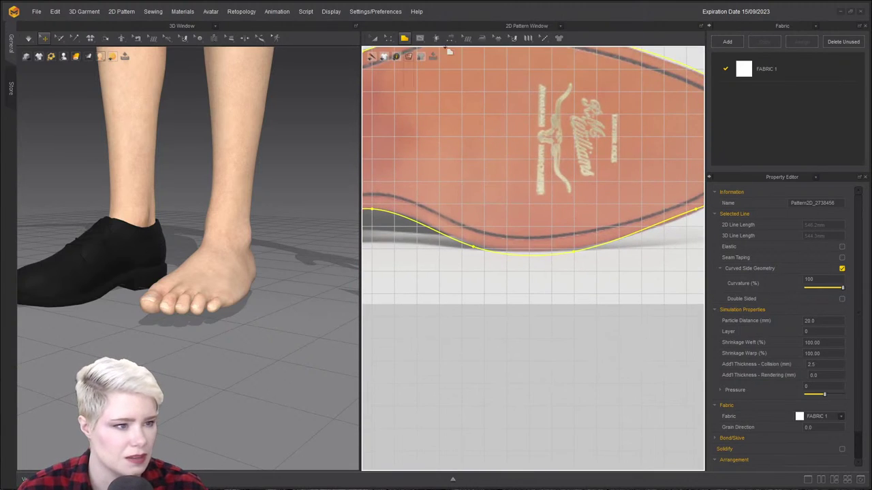
left_click(420, 38)
left_click(436, 57)
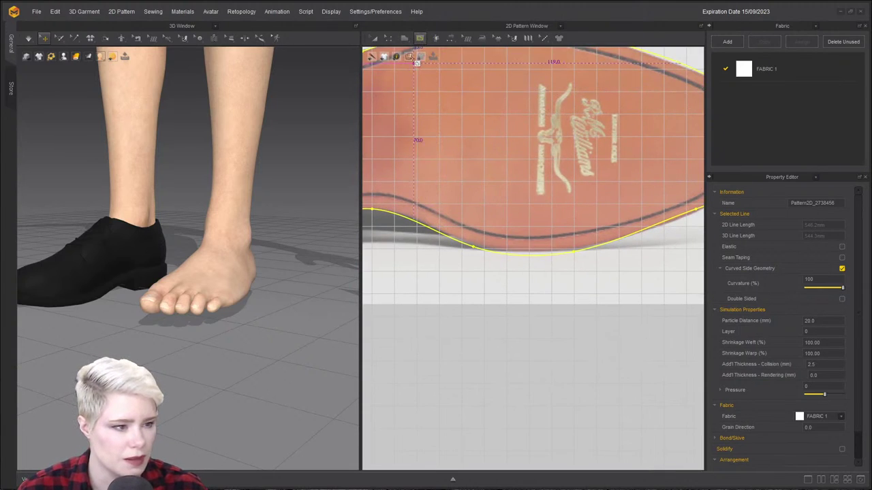
left_click(404, 37)
left_click(416, 58)
Move the two curve points at the lower ball of the front sole pattern inward onto the image's edge with Edit Curve Point.
scroll(428, 236, "up", 3)
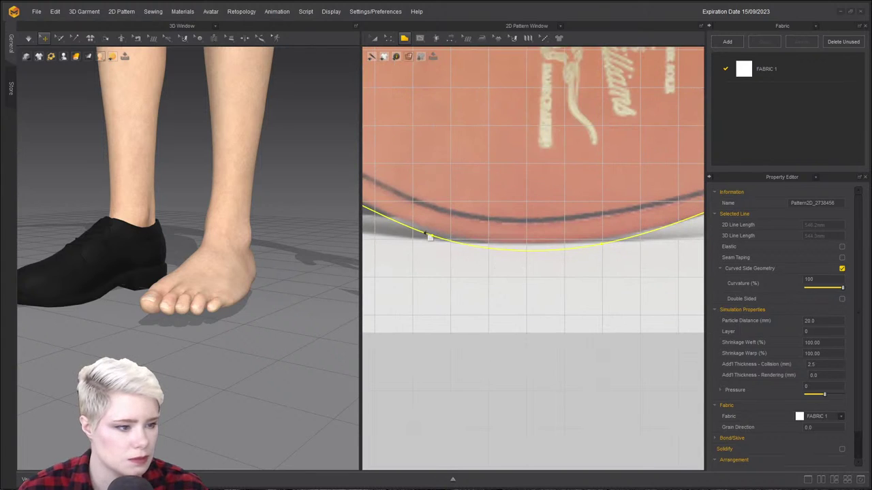
left_click(390, 37)
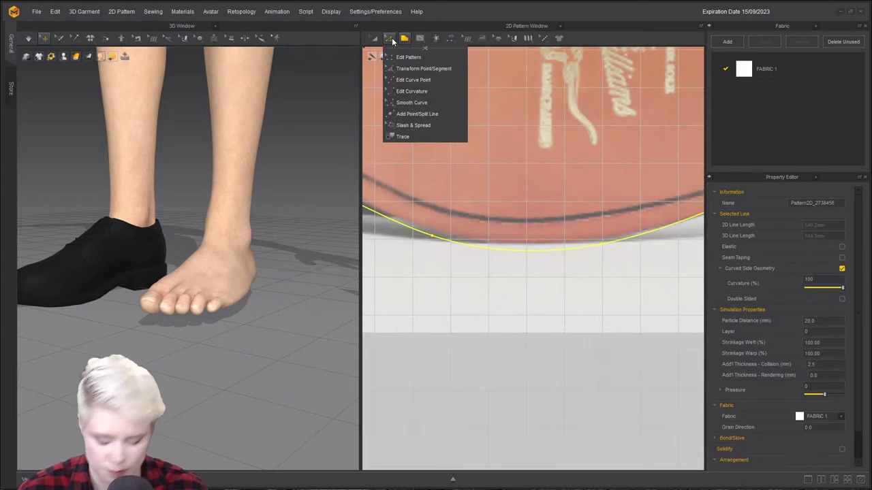
left_click(413, 80)
left_click_drag(433, 237, 433, 230)
left_click_drag(602, 244, 601, 239)
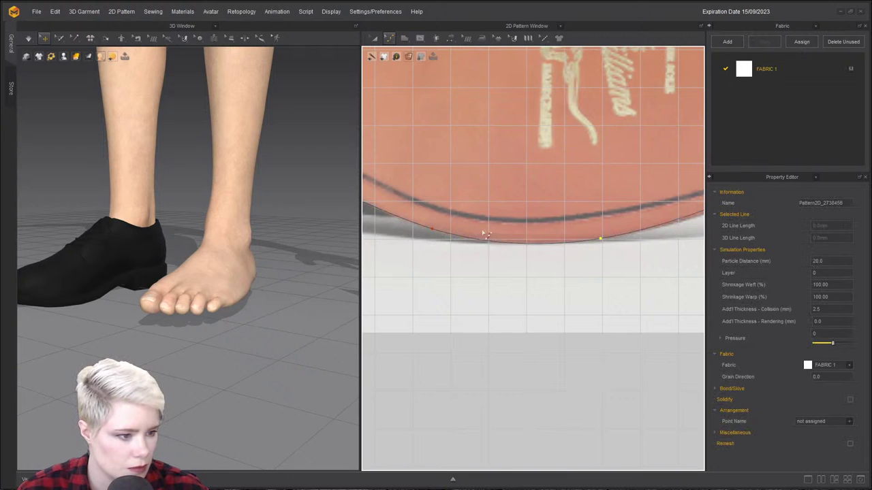
Adjust the two curve points on the lower side of the toe to follow the sole edge.
scroll(487, 235, "down", 3)
scroll(645, 237, "up", 3)
left_click_drag(669, 285, 663, 282)
left_click_drag(598, 322, 598, 326)
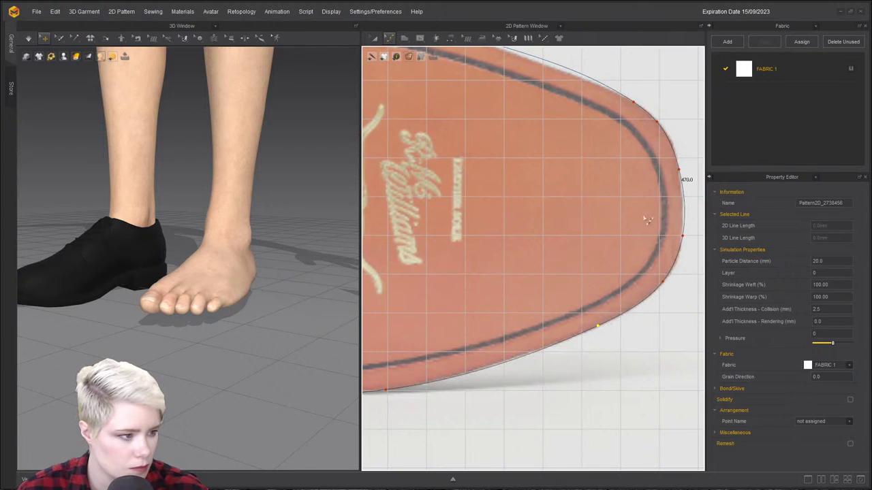
Reposition the two curve points on the upper edge between the ball and the toe to follow the sole image.
scroll(643, 235, "down", 5)
scroll(642, 244, "up", 3)
left_click(527, 163)
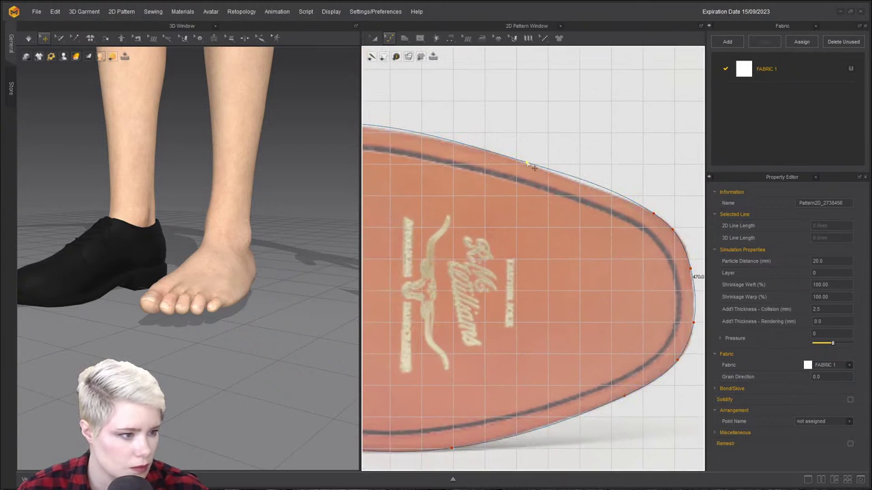
left_click_drag(528, 164, 525, 164)
left_click_drag(653, 214, 607, 195)
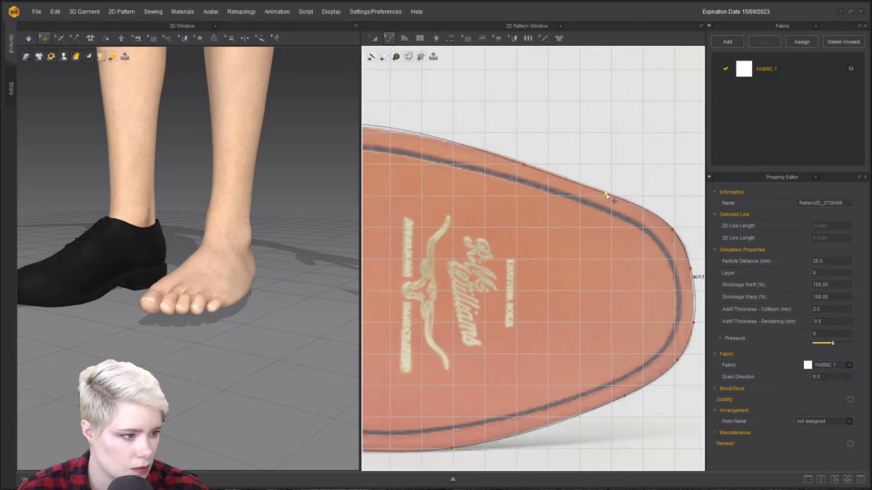
Nudge the curve point at the peak of the upper ball inward onto the sole edge.
scroll(608, 195, "down", 2)
scroll(626, 225, "up", 5)
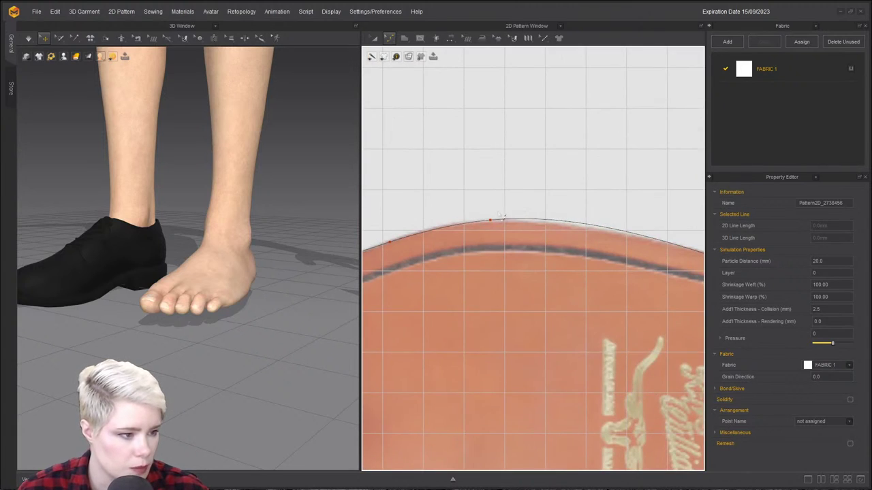
mouse_move(497, 224)
left_mouse_down()
mouse_move(511, 228)
mouse_move(500, 225)
left_mouse_up()
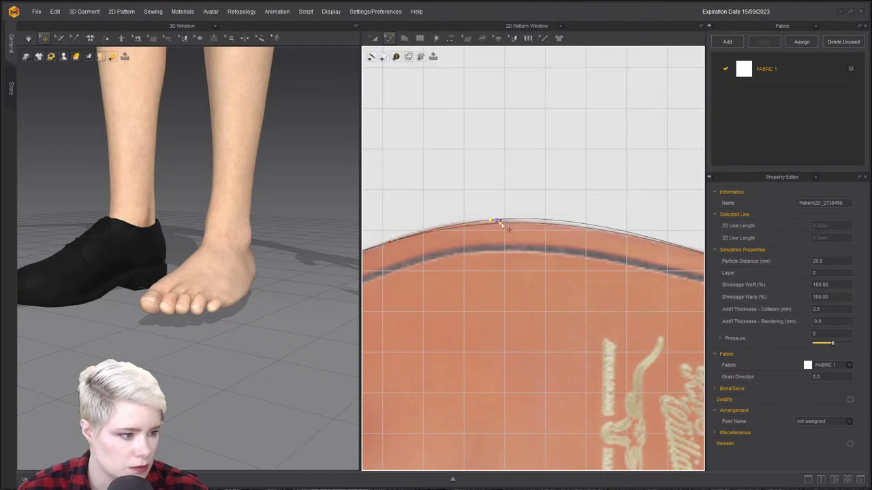
scroll(564, 262, "down", 5)
scroll(478, 162, "up", 4)
scroll(479, 161, "down", 1)
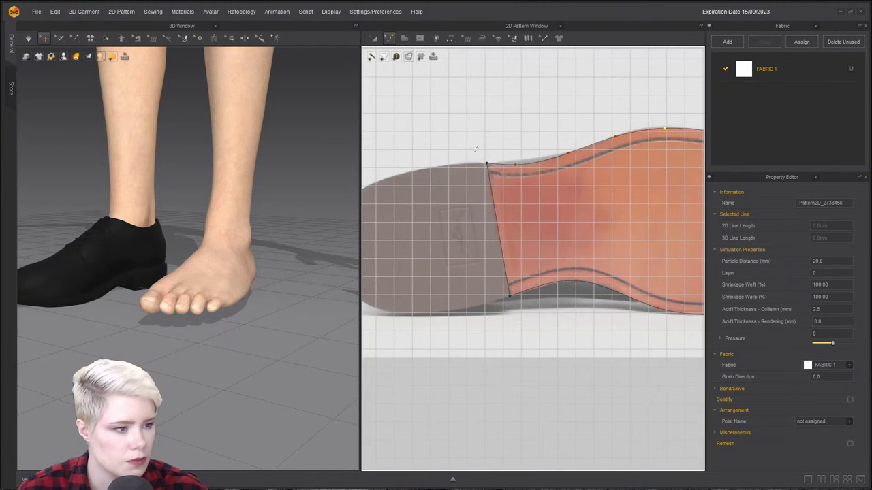
left_click(420, 39)
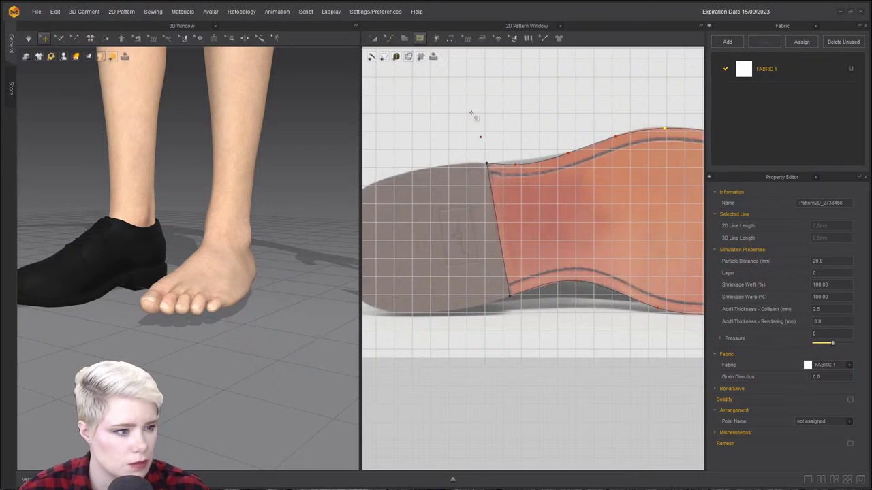
scroll(467, 166, "down", 2)
left_click(458, 152, "ctrl")
left_click(429, 177, "ctrl")
mouse_move(416, 216)
left_mouse_down()
mouse_move(470, 258)
mouse_move(516, 261)
mouse_move(574, 247)
mouse_move(525, 181)
mouse_move(491, 163)
mouse_move(497, 147)
left_mouse_up()
key("z")
scroll(80, 224, "up", 3)
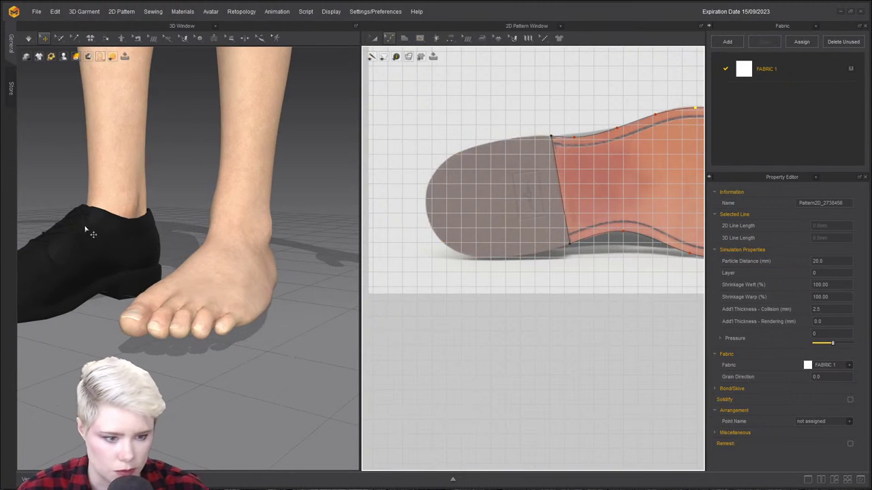
right_click_drag(83, 225, 108, 225)
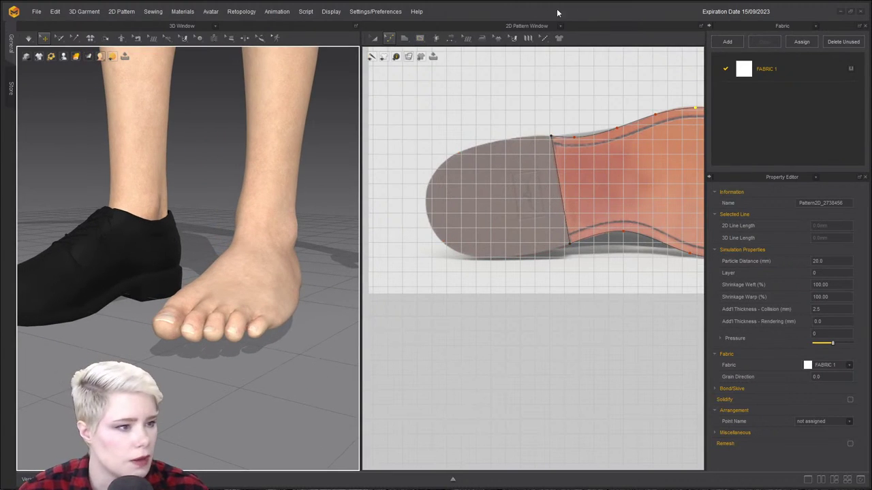
Trace the heel as a second polygon pattern with a curved outer edge, closing it along the front sole pattern's straight edge.
left_click(404, 39)
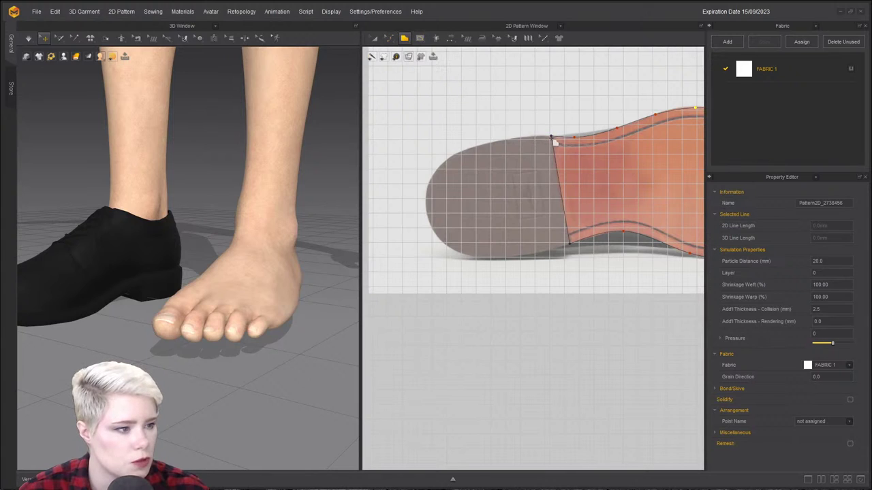
left_click(511, 138, "ctrl")
left_click(455, 153, "ctrl")
left_click(431, 179)
left_click(429, 214)
left_click(438, 237)
left_click(466, 255)
left_click(508, 258)
left_click(560, 253)
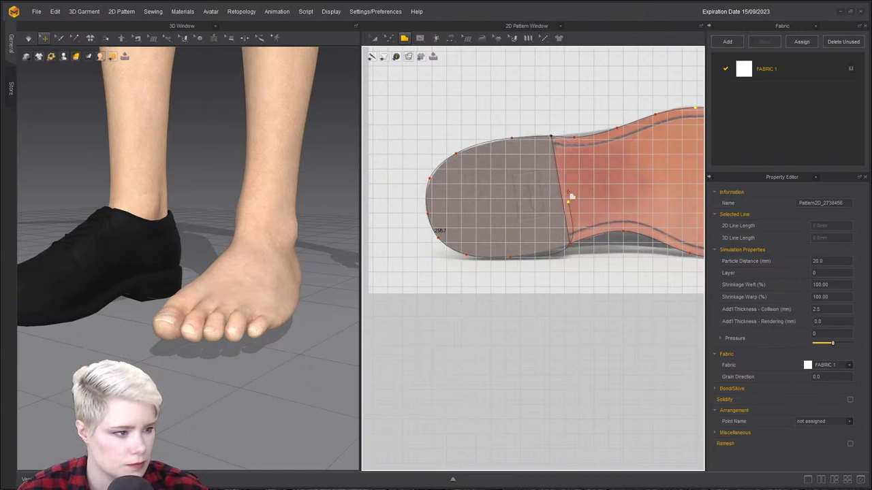
left_click(551, 136)
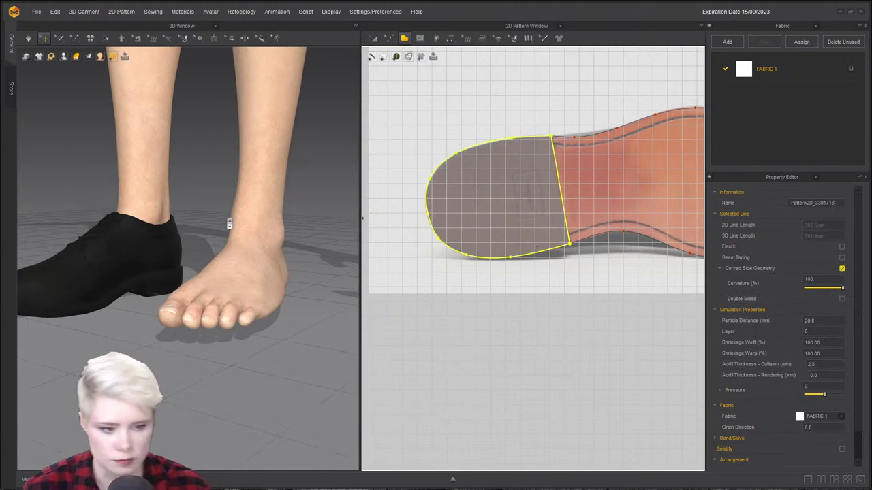
Select the avatar's remaining black shoe and switch the avatar display to Mesh.
middle_click_drag(70, 214, 211, 225)
left_click(194, 294)
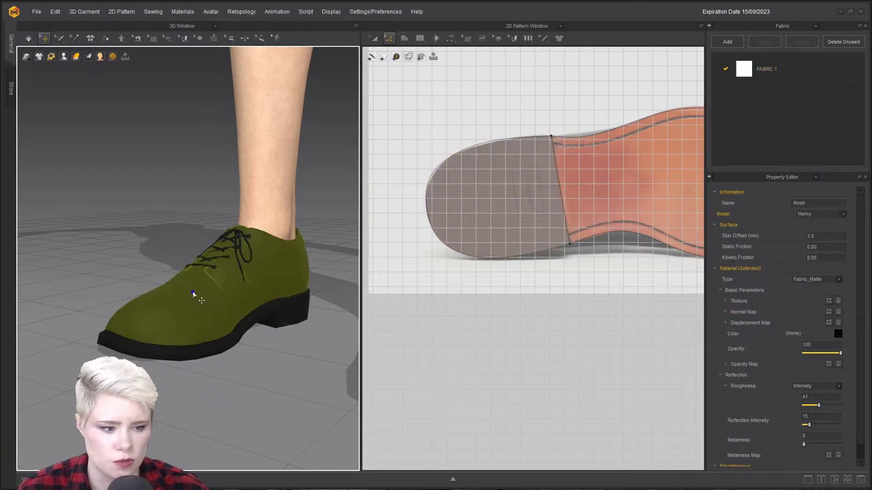
right_click_drag(275, 271, 395, 303)
scroll(184, 288, "up", 3)
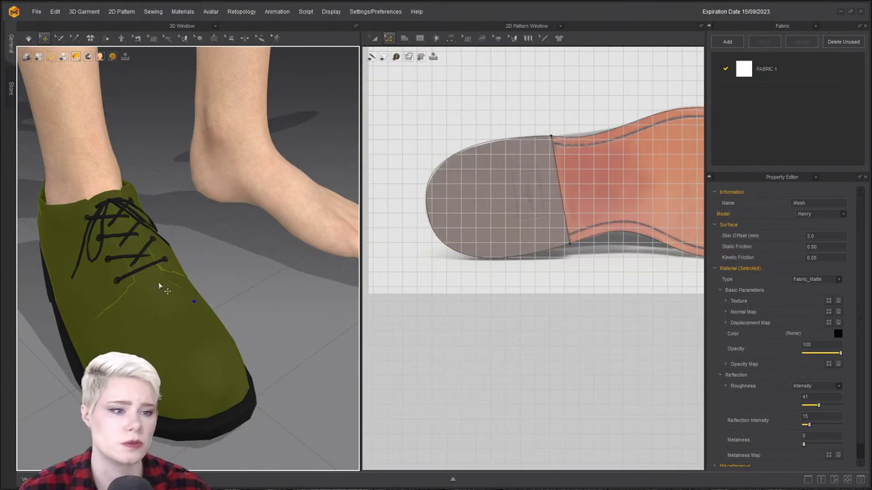
right_click(151, 300)
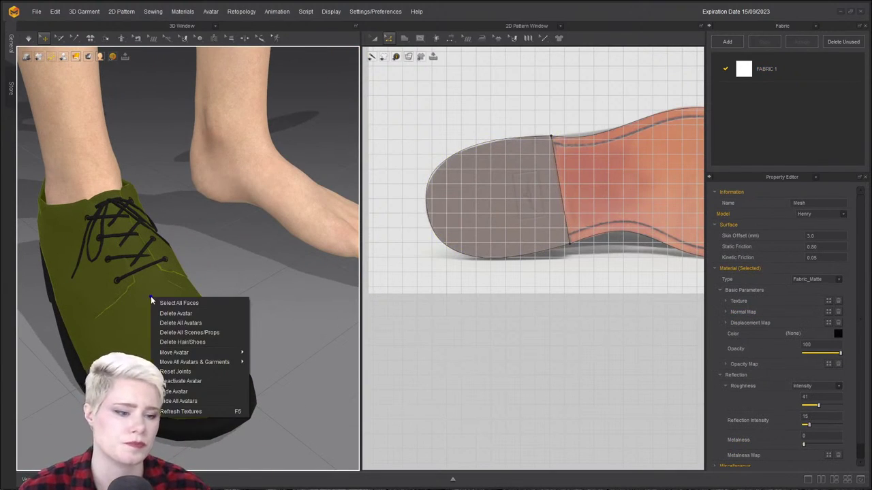
left_click(112, 56)
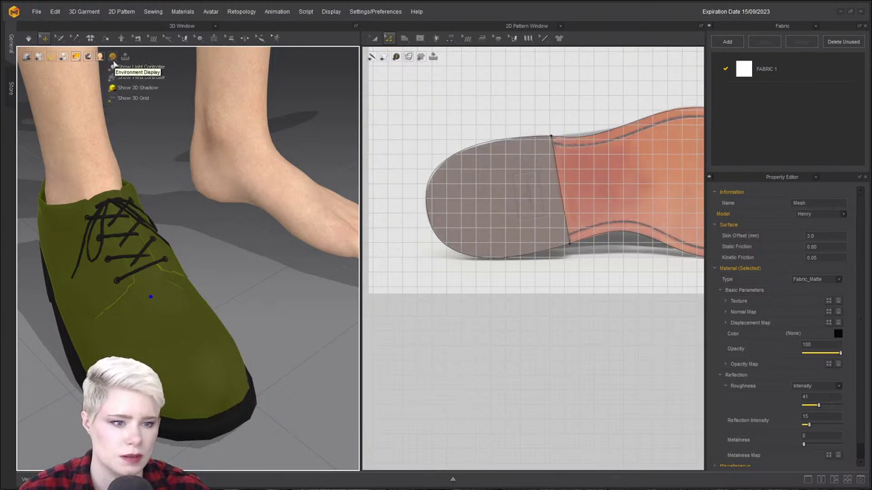
mouse_move(101, 61)
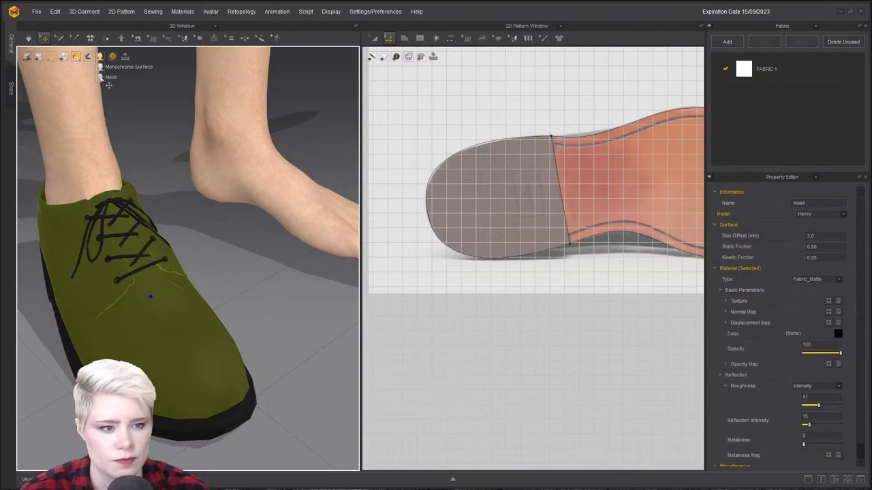
left_click(109, 78)
Examine the shoe's wireframe from several angles around the laces, eyelets and tongue.
right_click_drag(157, 225, 269, 164)
right_click_drag(225, 217, 129, 230)
scroll(126, 230, "up", 3)
right_click_drag(192, 254, 171, 318)
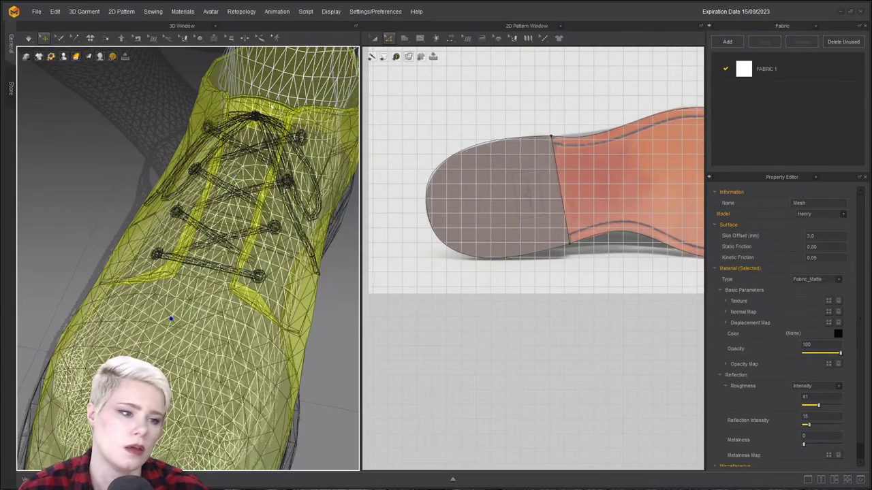
right_click_drag(171, 319, 106, 242)
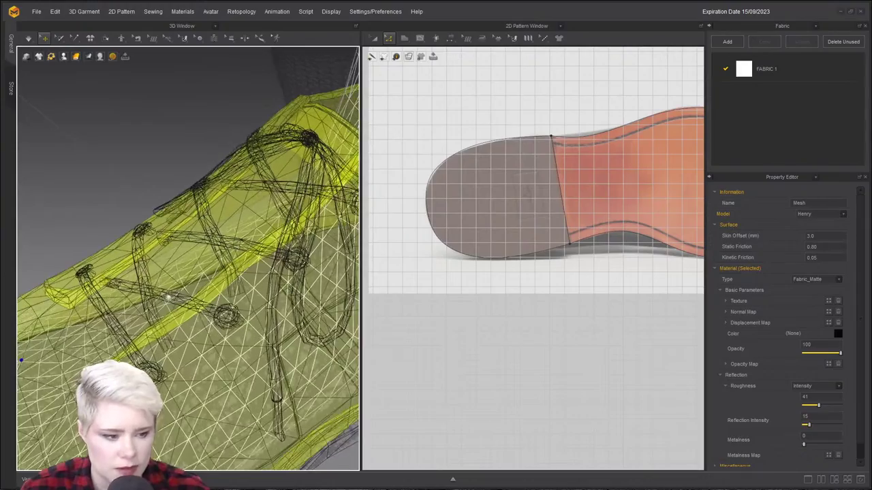
Examine the shoe's wireframe up close at the loose lace ends and from above over the toe and sole rim.
middle_click_drag(256, 314, 196, 289)
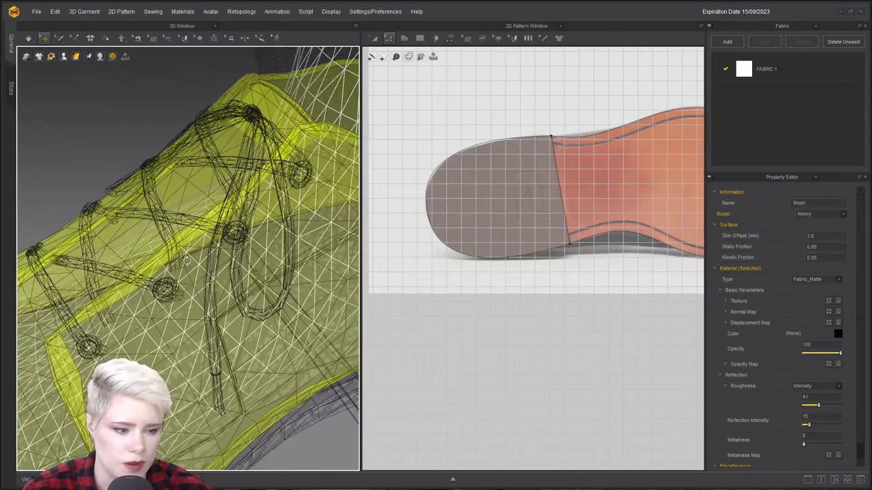
scroll(187, 260, "up", 10)
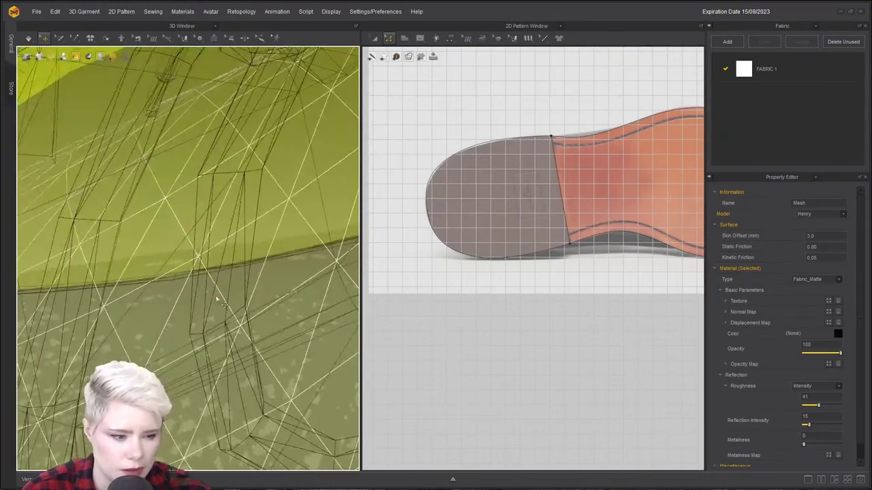
scroll(224, 346, "down", 10)
mouse_move(225, 346)
right_mouse_down()
mouse_move(311, 336)
mouse_move(231, 351)
right_mouse_up()
middle_click_drag(153, 361, 304, 360)
right_click_drag(259, 245, 241, 388)
mouse_move(188, 291)
right_mouse_down()
mouse_move(184, 248)
mouse_move(188, 291)
right_mouse_up()
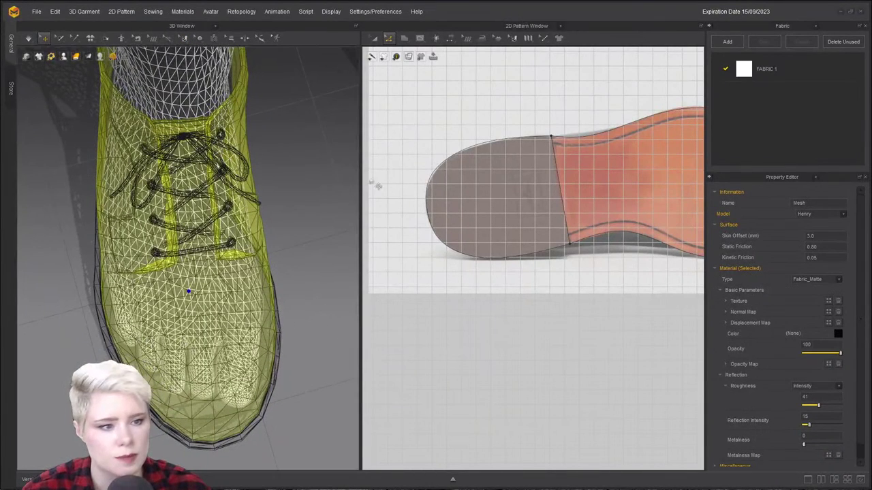
scroll(293, 134, "down", 5)
middle_click_drag(344, 199, 193, 169)
right_click_drag(193, 169, 170, 183)
scroll(194, 299, "up", 3)
middle_click_drag(195, 300, 88, 222)
right_click_drag(218, 284, 197, 213)
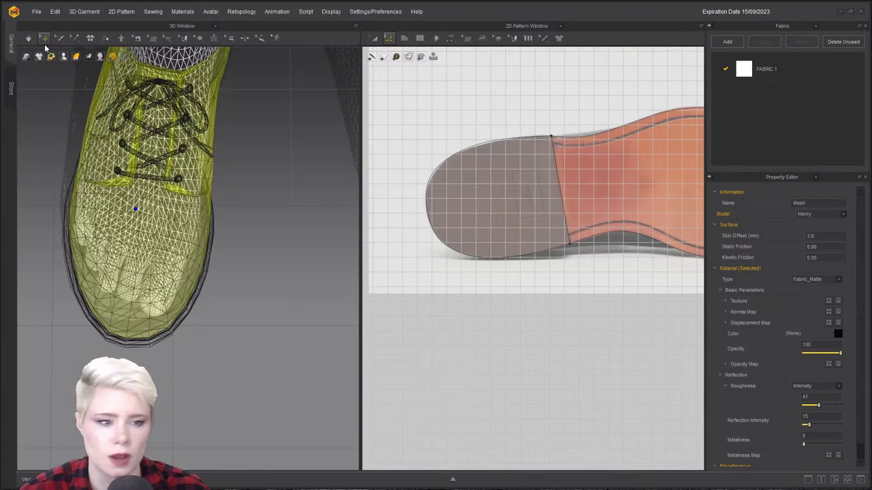
Switch the avatar display from Mesh back to the textured surface.
left_click(75, 57)
mouse_move(90, 60)
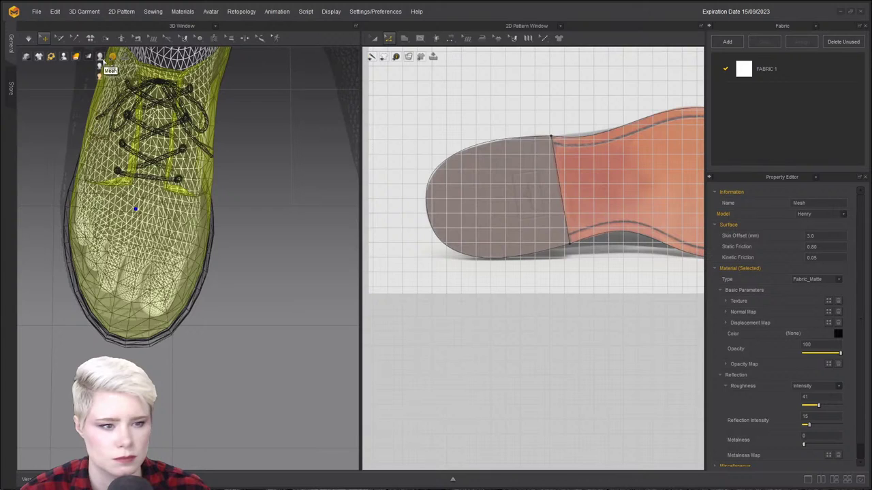
left_click(102, 77)
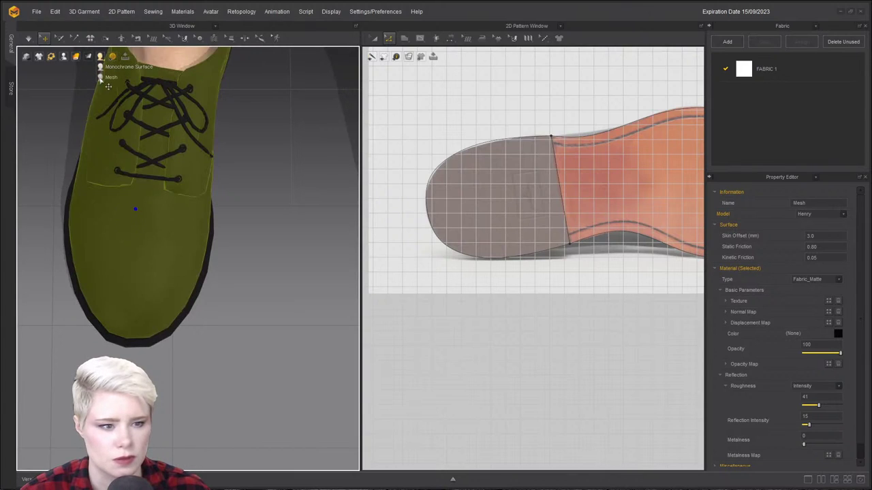
left_click(166, 40)
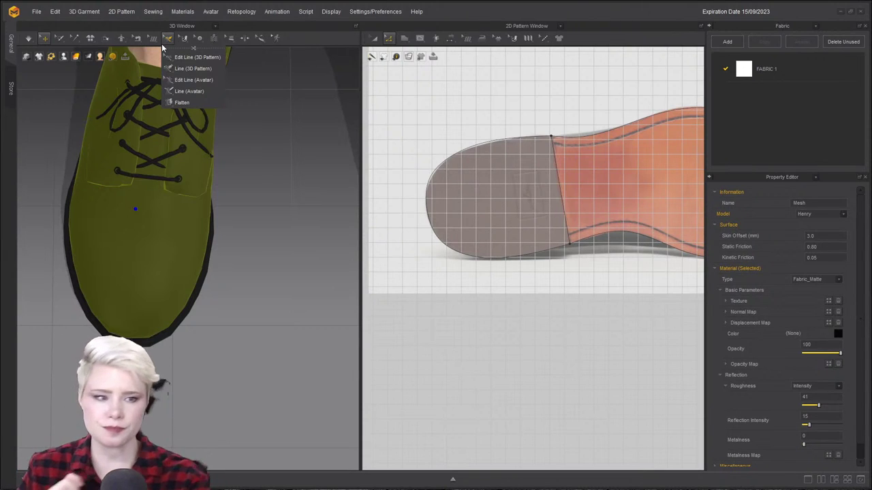
Move the heel pattern down near the avatar's bare foot and bring the front sole pattern up against that foot.
scroll(540, 184, "down", 10)
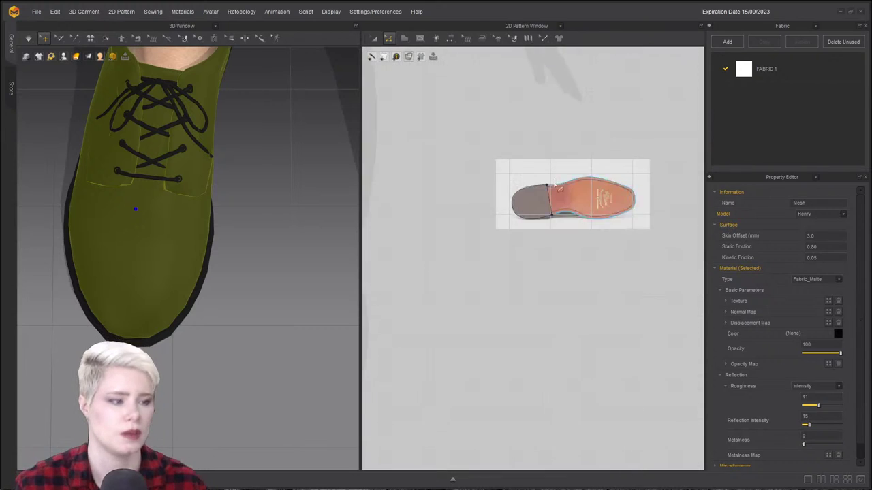
right_click_drag(272, 223, 256, 76)
scroll(275, 211, "down", 8)
scroll(255, 137, "down", 4)
right_click_drag(253, 198, 262, 151)
left_click_drag(276, 152, 182, 250)
right_click_drag(211, 238, 109, 86)
scroll(175, 258, "up", 4)
left_click(75, 57)
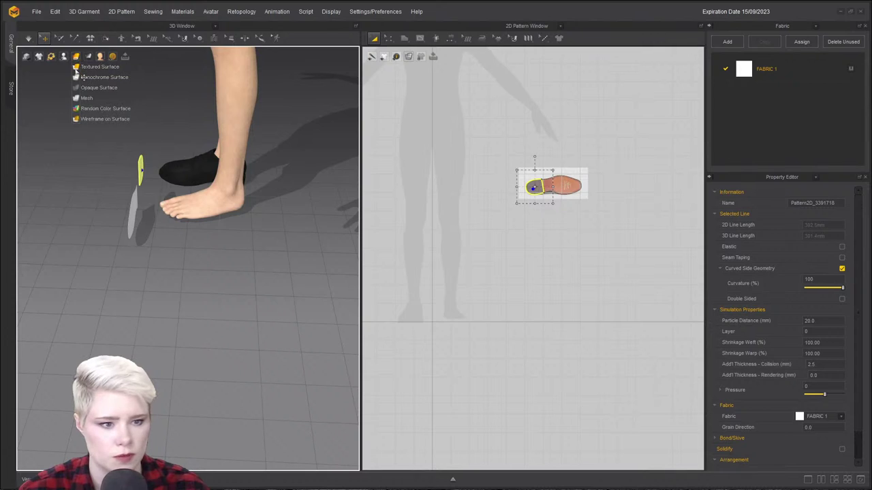
scroll(167, 168, "up", 3)
right_click_drag(168, 168, 143, 202)
left_click_drag(166, 243, 270, 247)
Select both the heel and front sole patterns and flip them vertically.
left_click(205, 185, "shift")
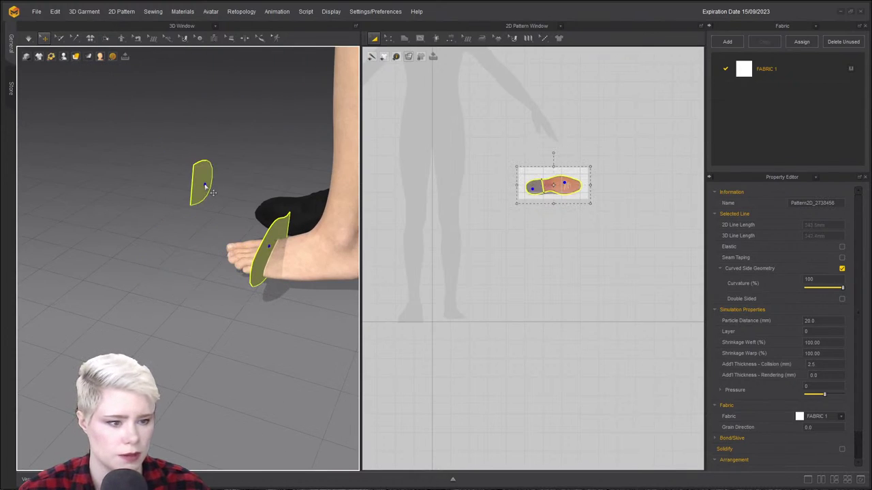
right_click(203, 180)
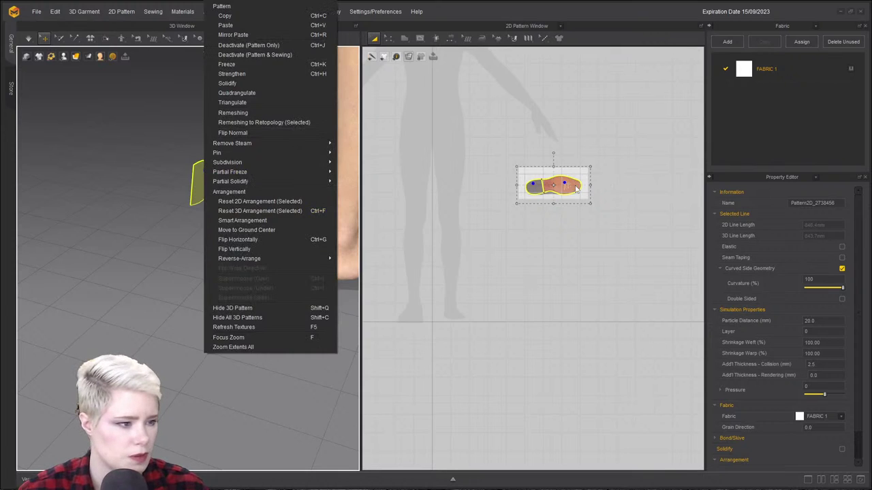
right_click(574, 187)
mouse_move(657, 309)
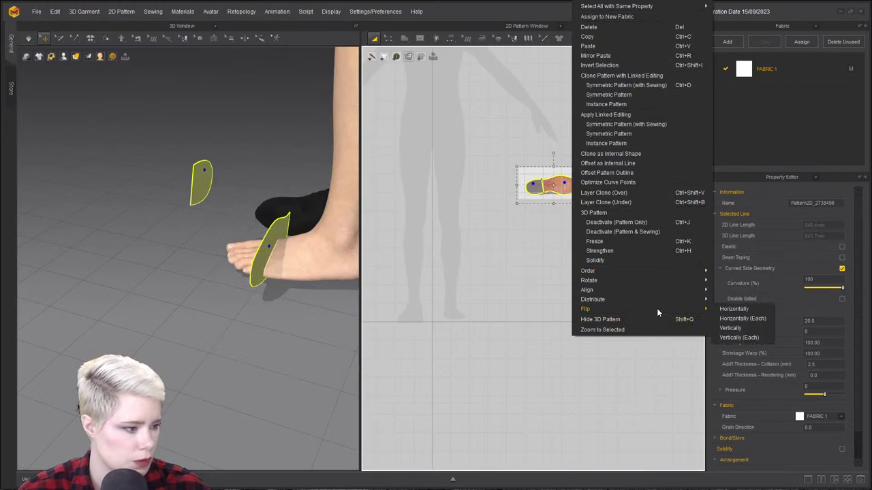
left_click(732, 329)
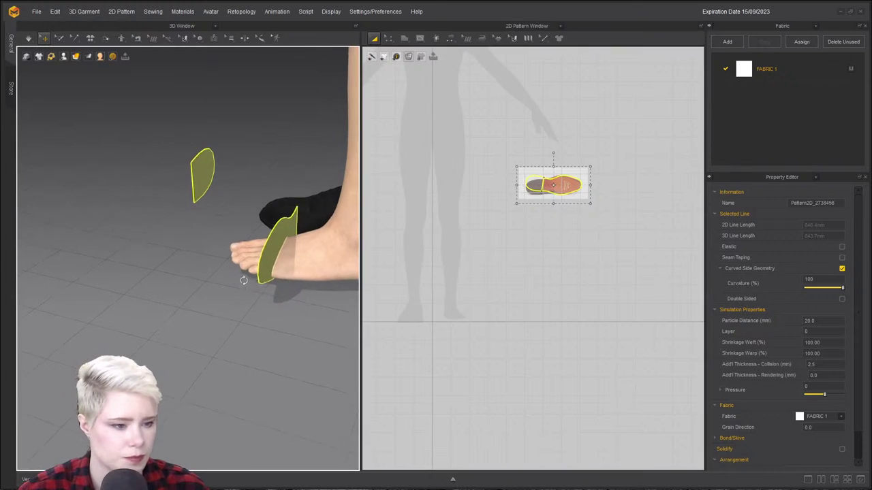
Rotate both sole patterns to lie flat and turn them lengthwise along the bare foot, with the rounded sole end at the toes.
left_click(280, 247)
left_click_drag(302, 223, 246, 211)
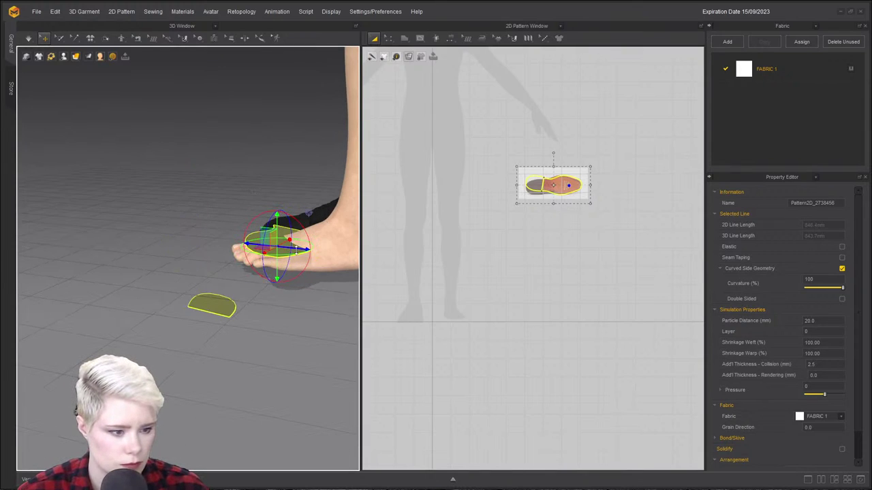
left_click_drag(292, 251, 308, 249)
middle_click_drag(307, 249, 216, 284)
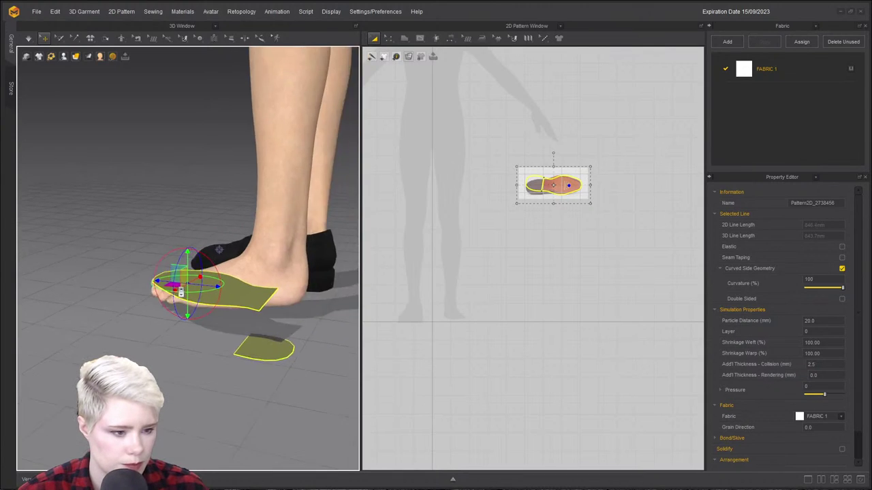
scroll(217, 285, "up", 3)
right_click_drag(216, 285, 237, 335)
left_click_drag(237, 329, 200, 289)
right_click_drag(293, 317, 323, 286)
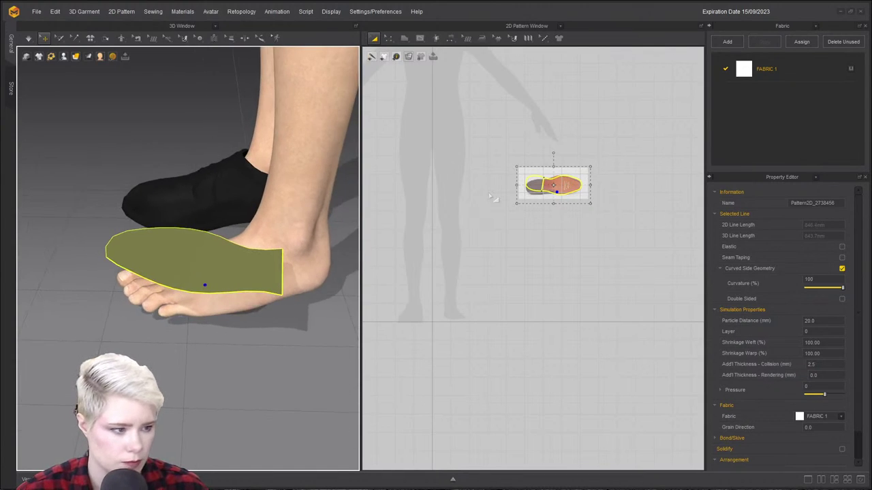
Select only the heel pattern and move it to the heel of the bare foot.
left_click(498, 200)
left_click(531, 182)
right_click_drag(254, 263, 205, 188)
left_click_drag(203, 243, 287, 195)
right_click_drag(286, 195, 156, 265)
left_click_drag(156, 265, 117, 223)
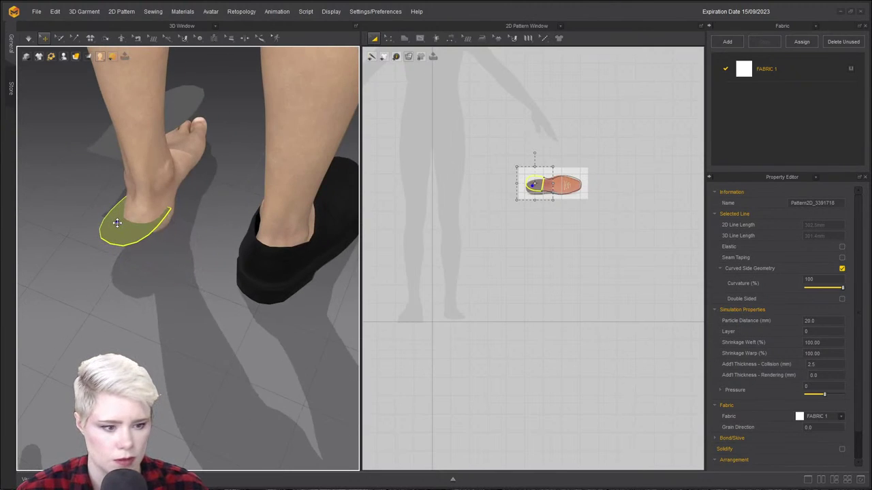
Deactivate the avatar so it does not collide with the patterns.
left_click(158, 161)
right_click(154, 175)
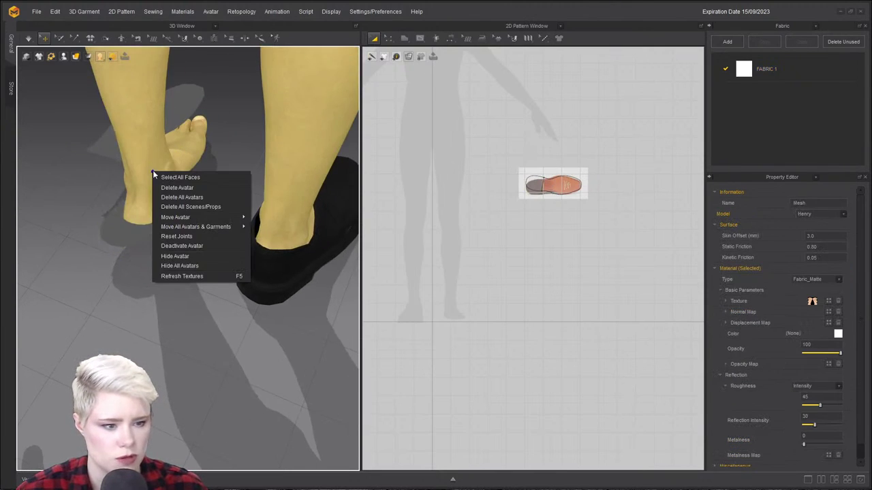
left_click(198, 247)
right_click_drag(198, 246, 263, 258)
Lower the front sole pattern to the underside of the bare foot and line it up lengthwise with the toes.
left_click_drag(237, 189, 234, 239)
right_click_drag(235, 239, 317, 286)
left_click(232, 292)
left_click(236, 295)
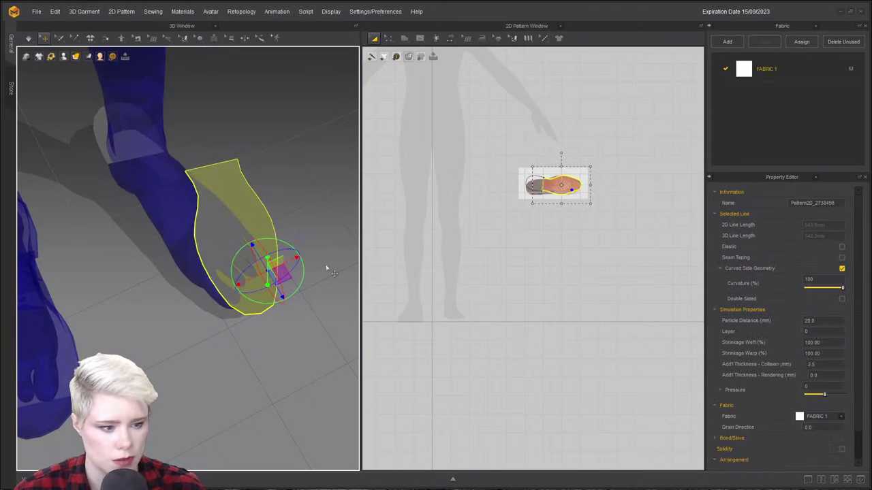
mouse_move(263, 218)
right_mouse_down()
mouse_move(244, 224)
mouse_move(253, 225)
right_mouse_up()
left_click(206, 186)
right_click_drag(206, 186, 199, 306)
left_click(197, 306)
left_click(205, 352)
right_click_drag(204, 352, 203, 325)
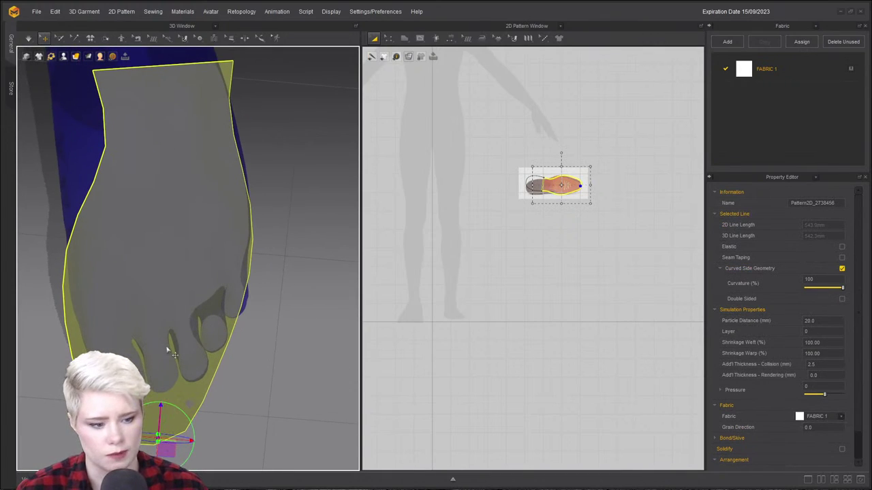
Fine-tune the front sole's sideways position and angle so its outline surrounds the bare foot's toes and ball.
scroll(168, 350, "down", 3)
left_click_drag(198, 330, 193, 334)
left_click(251, 333)
right_click_drag(193, 331, 186, 195)
left_click(166, 170)
left_click_drag(183, 139, 193, 156)
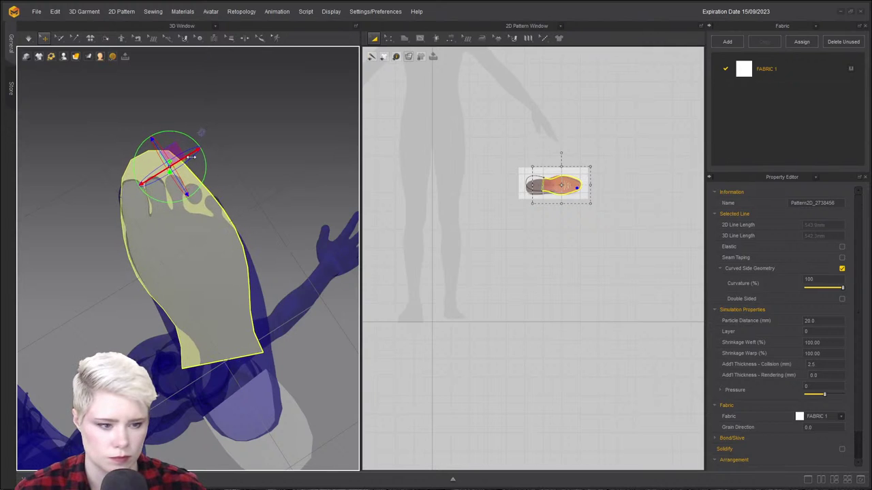
Move the heel pattern away from the front sole in the 2D layout and sew their facing straight edges together.
right_click_drag(300, 453, 263, 395)
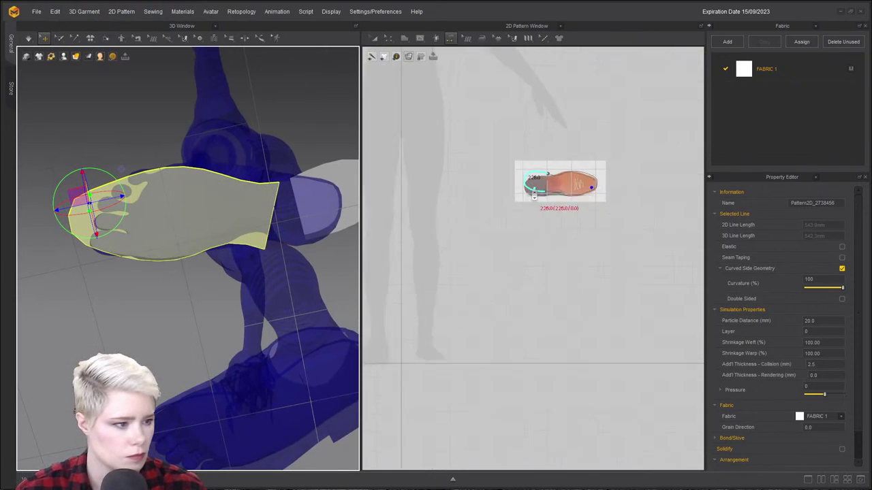
scroll(531, 190, "up", 8)
key("a")
left_click_drag(553, 161, 481, 145)
key("n")
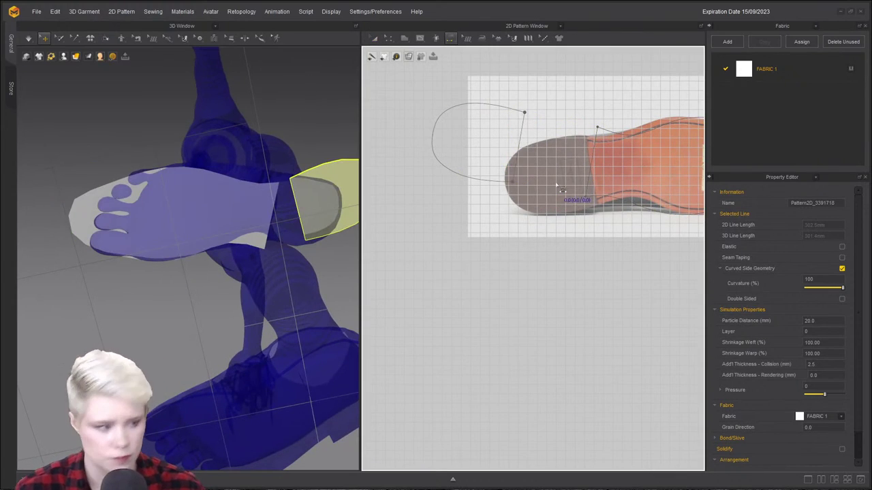
left_click(531, 132)
left_click(602, 139)
Simulate the garment to join the heel to the front sole, and pull the front sole at the toe end.
key("space")
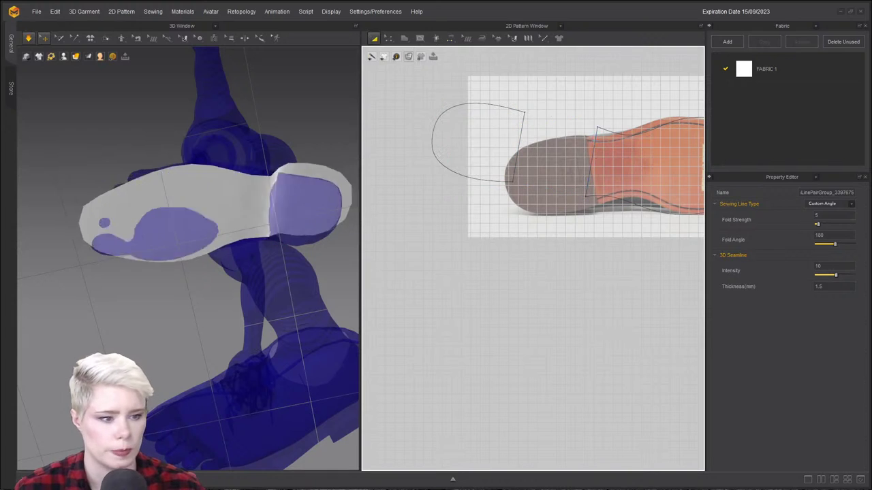
right_click_drag(111, 216, 222, 312)
key("space")
left_click_drag(137, 202, 117, 218)
Select both sole pieces and set the physical preset of FABRIC 1 to Trim_Full_Grain_Leather.
left_click(69, 125, "shift")
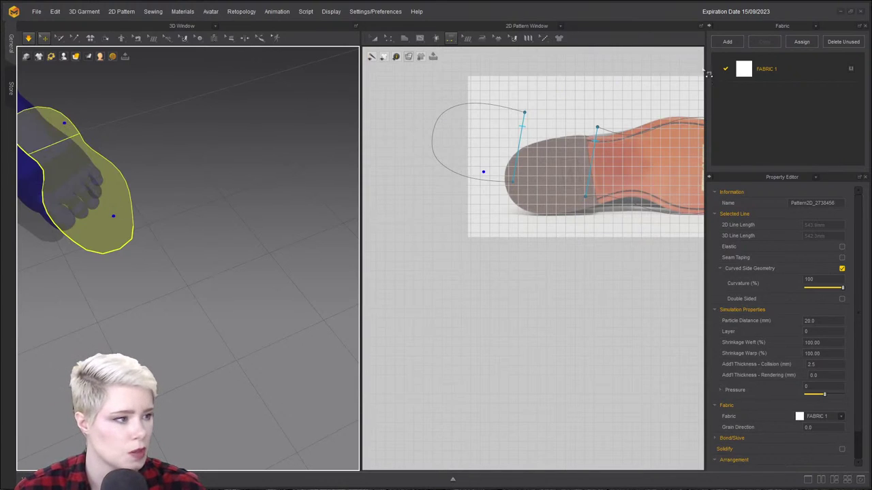
scroll(785, 390, "down", 1)
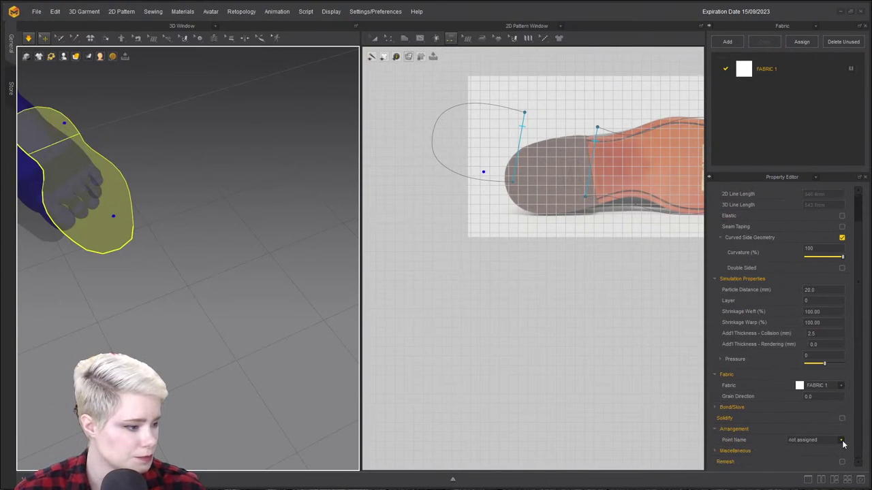
left_click(844, 386)
left_click(845, 386)
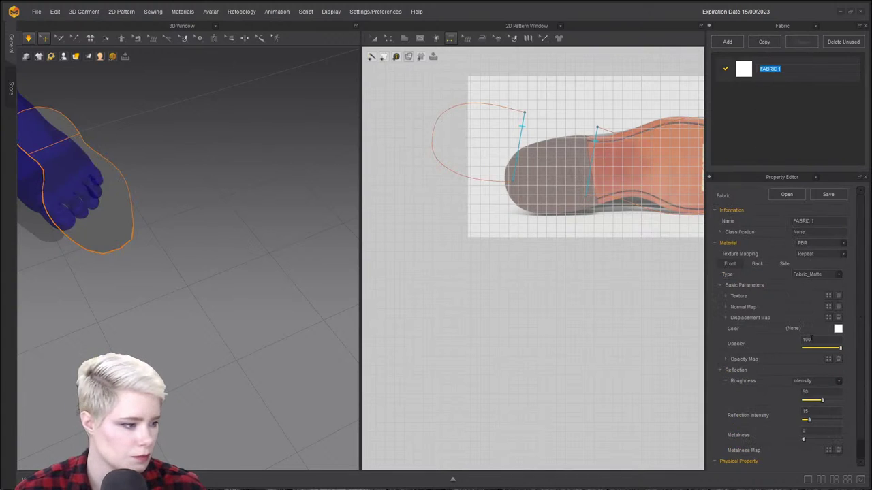
scroll(776, 312, "down", 1)
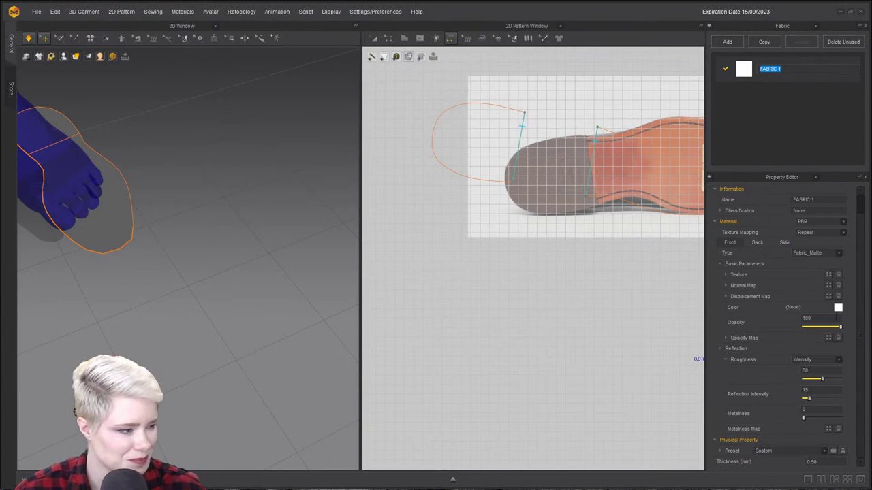
left_click(822, 450)
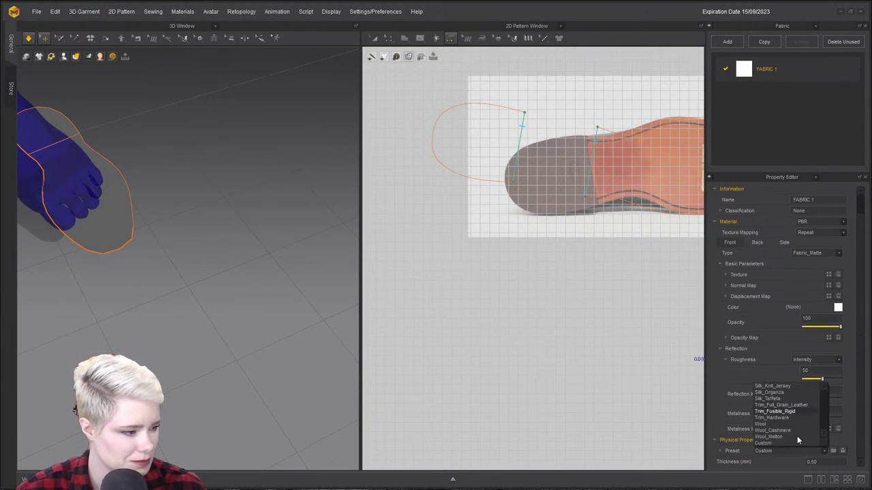
left_click(557, 383)
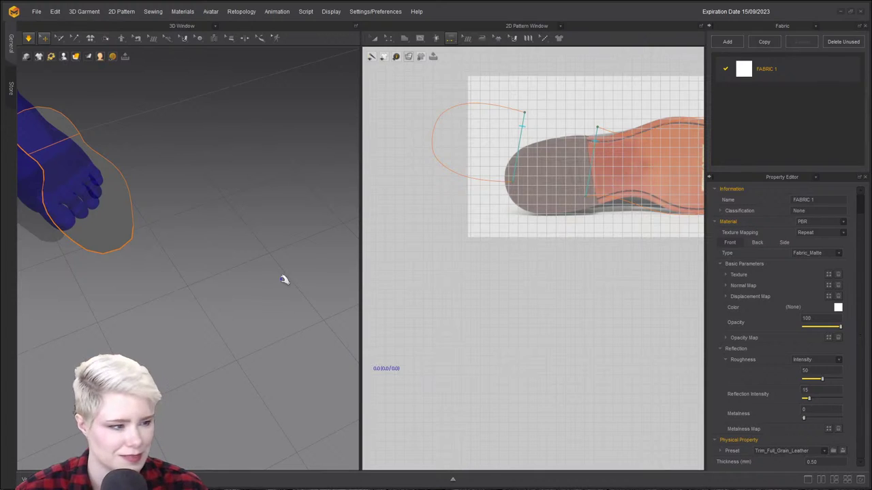
Reposition and straighten the joined sole beneath the avatar's bare foot.
left_click(154, 162)
right_click_drag(128, 160, 184, 103)
key("2")
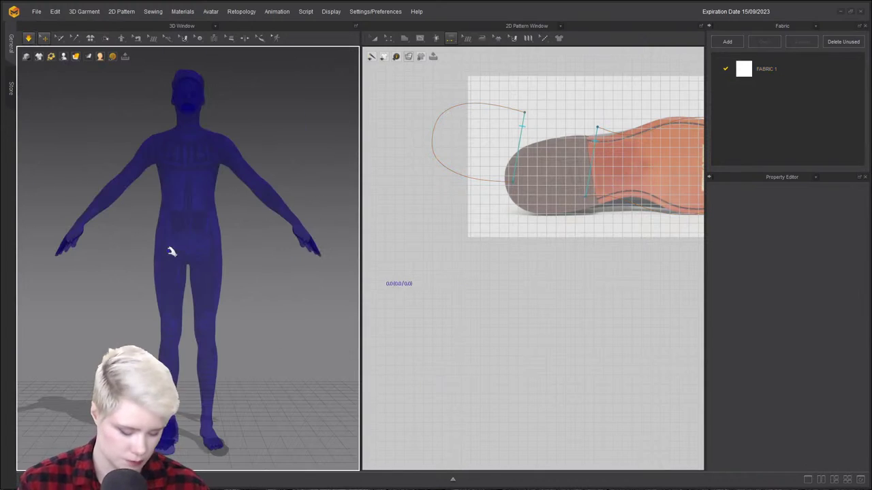
scroll(191, 214, "up", 10)
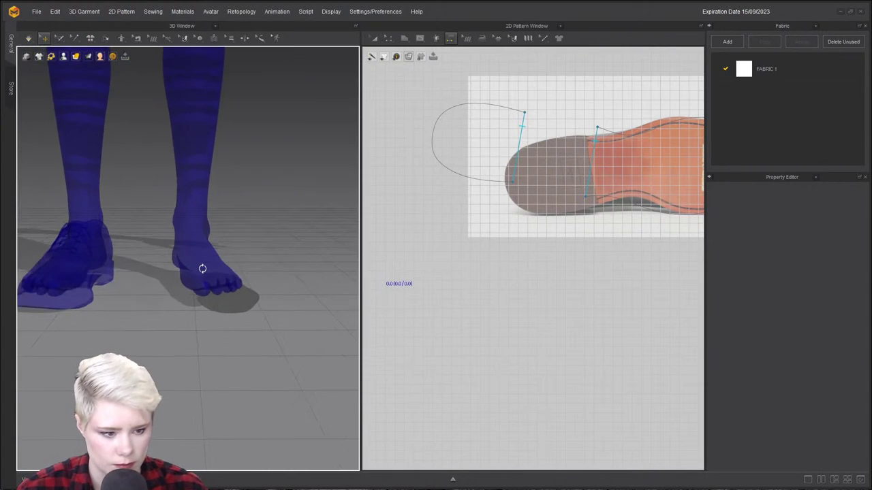
left_click(314, 384)
right_click_drag(298, 324, 213, 300)
right_click_drag(273, 286, 228, 245)
middle_click_drag(232, 242, 205, 239)
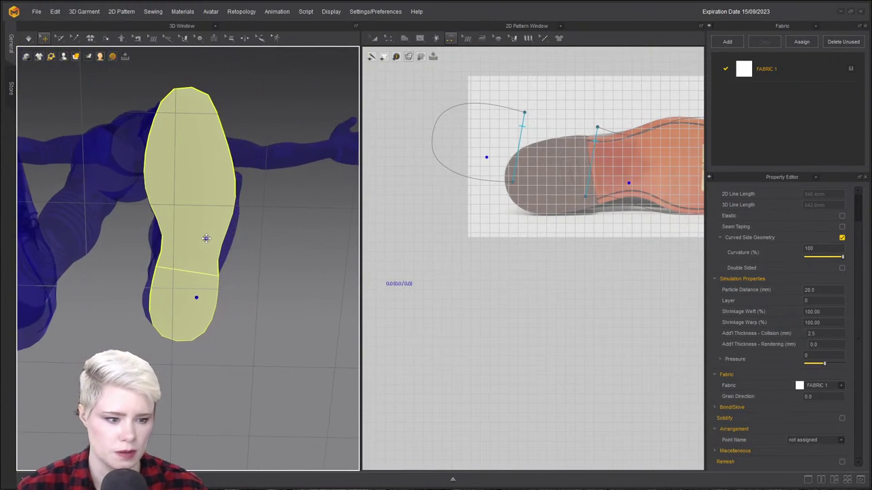
left_click(178, 124)
left_click_drag(194, 87, 197, 90)
left_click_drag(203, 189, 218, 196)
Examine how the outline of the joined sole lines up with the bare foot from several angles.
right_click_drag(214, 211, 221, 331)
scroll(219, 305, "up", 3)
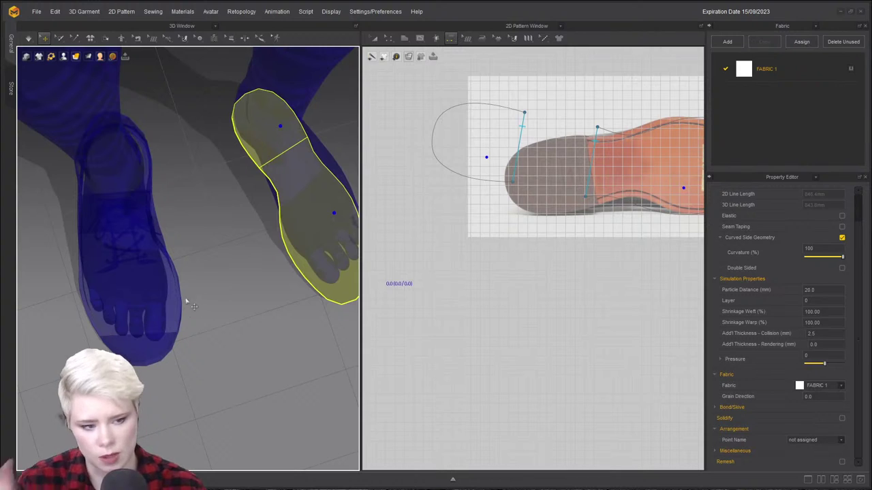
right_click_drag(325, 256, 206, 377)
scroll(408, 303, "down", 2)
scroll(427, 278, "up", 4)
left_click(447, 232)
left_click(487, 142)
key("z")
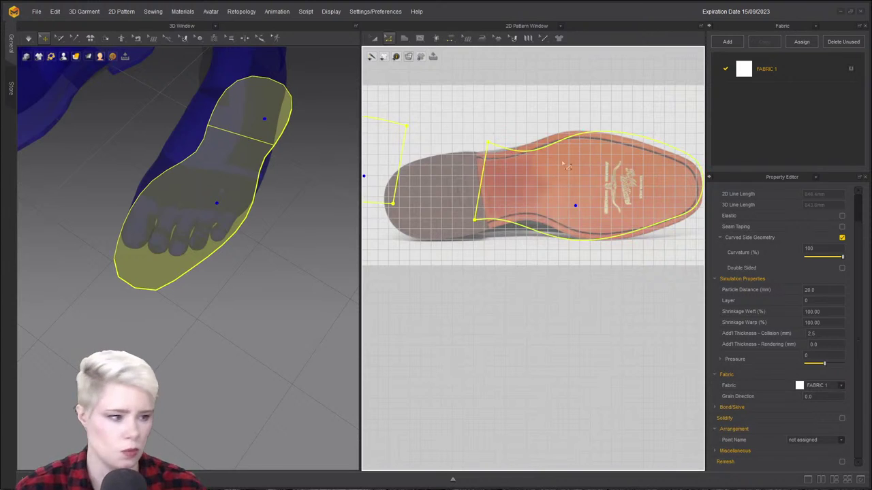
Remove the shoe sole reference image from the background of the 2D pattern layout.
right_click(554, 75)
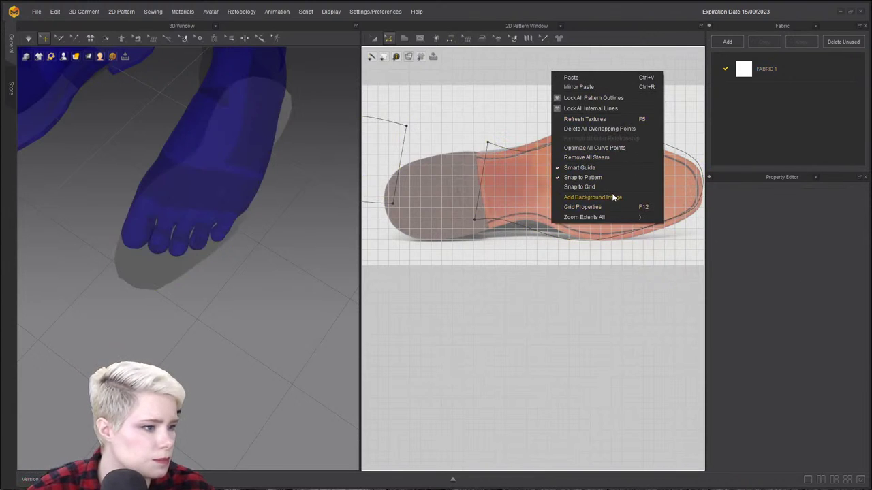
left_click(609, 197)
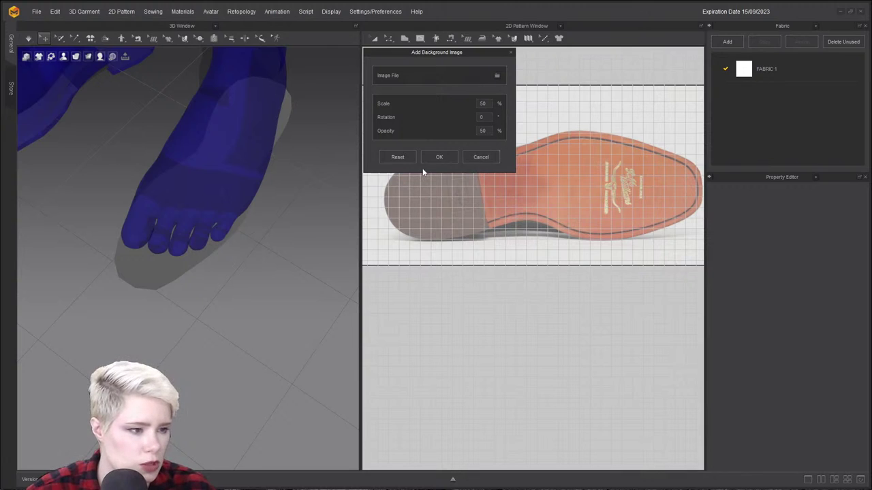
left_click(440, 158)
right_click(480, 106)
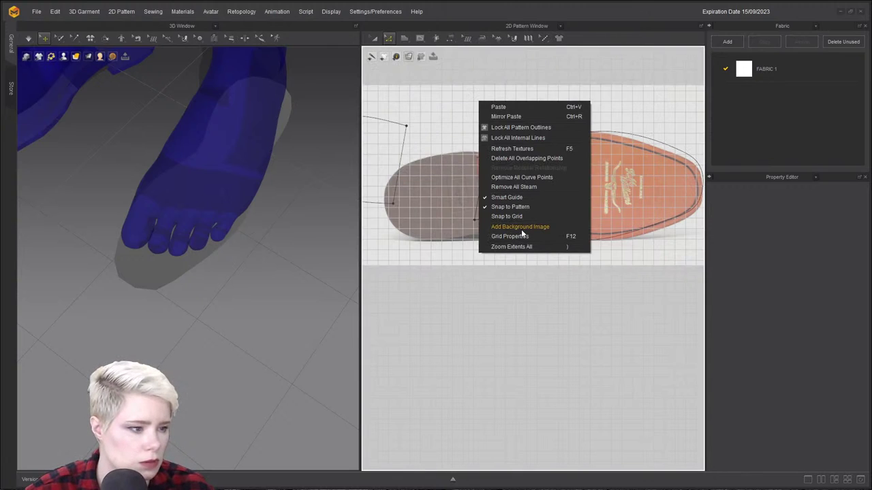
left_click(520, 227)
left_click(497, 77)
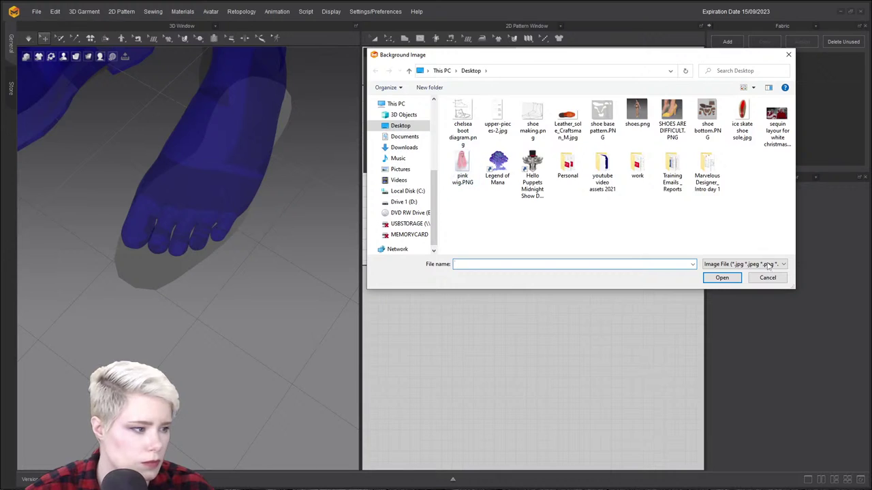
left_click(765, 278)
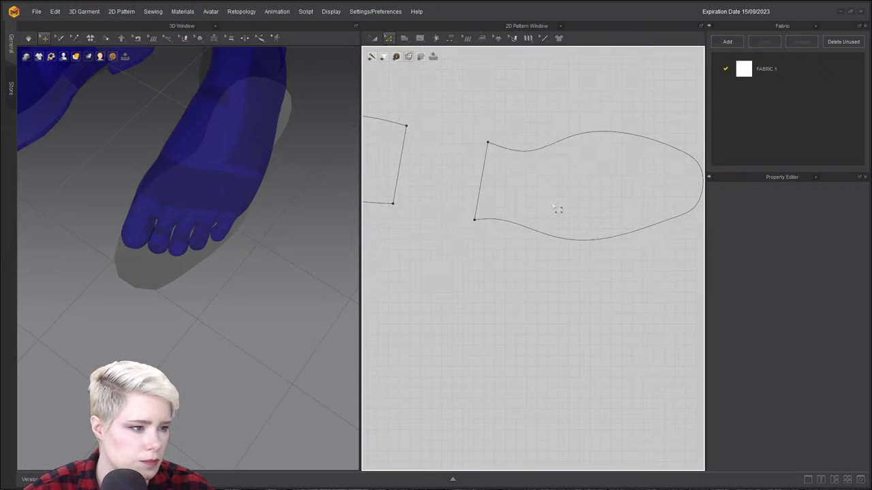
Lower the opacity of FABRIC 1 to 65 so the foot can be seen through the sole.
scroll(558, 209, "down", 2)
mouse_move(119, 267)
right_mouse_down()
mouse_move(143, 277)
mouse_move(174, 270)
mouse_move(150, 118)
right_mouse_up()
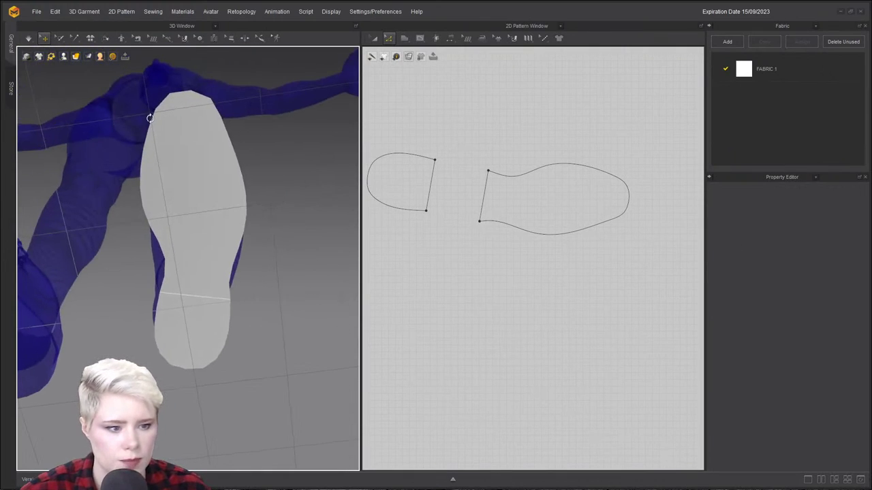
left_click(176, 161)
left_click(766, 68)
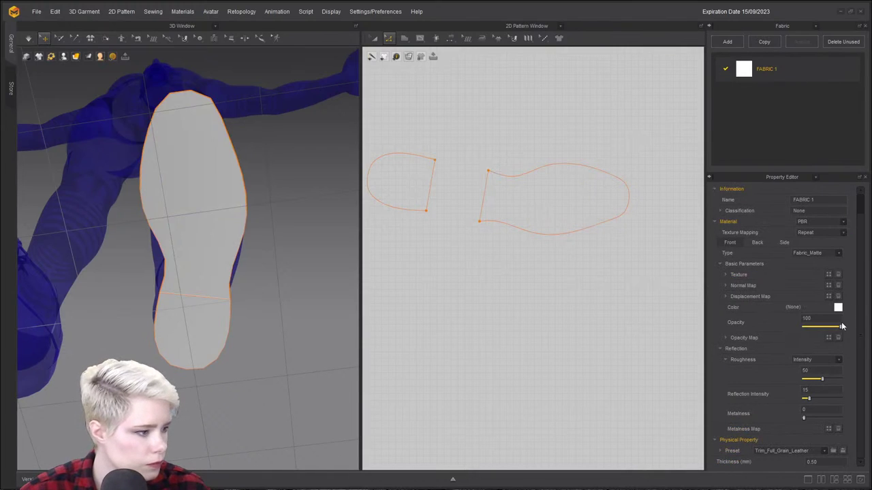
left_click_drag(842, 331, 831, 330)
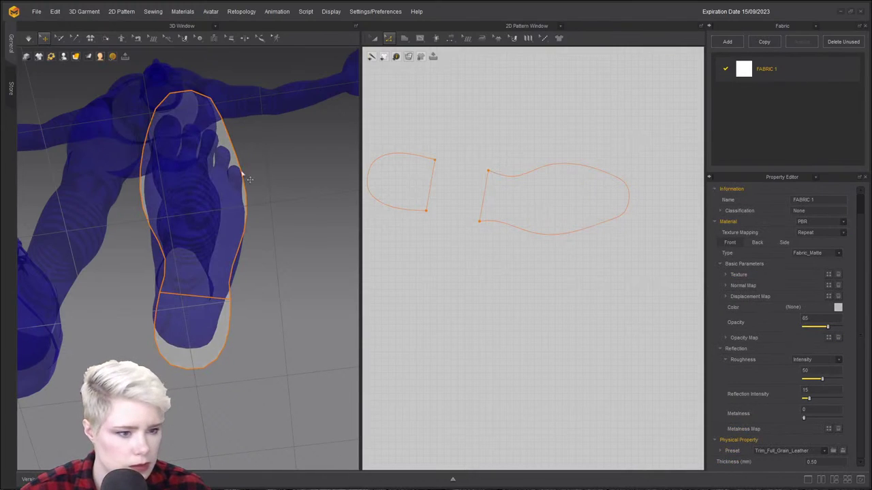
Activate the deactivated male avatar that stands above the sole pieces.
left_click(125, 143)
right_click(125, 142)
left_click(100, 56)
left_click(100, 56)
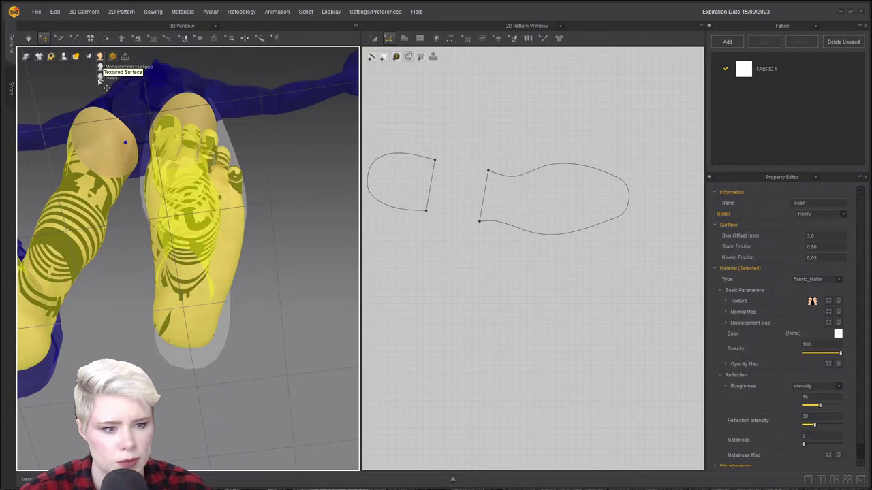
right_click(106, 120)
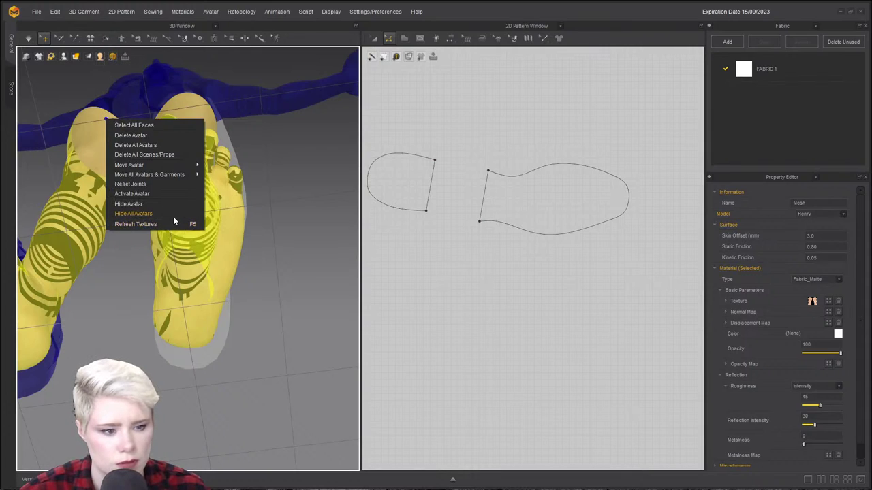
left_click(151, 203)
left_click(272, 227)
Select the front sole and heel together and nudge them slightly toward the heel end beneath the foot.
right_click_drag(241, 201, 225, 172)
middle_click_drag(226, 172, 222, 231)
left_click(200, 211)
right_click_drag(228, 180, 90, 228)
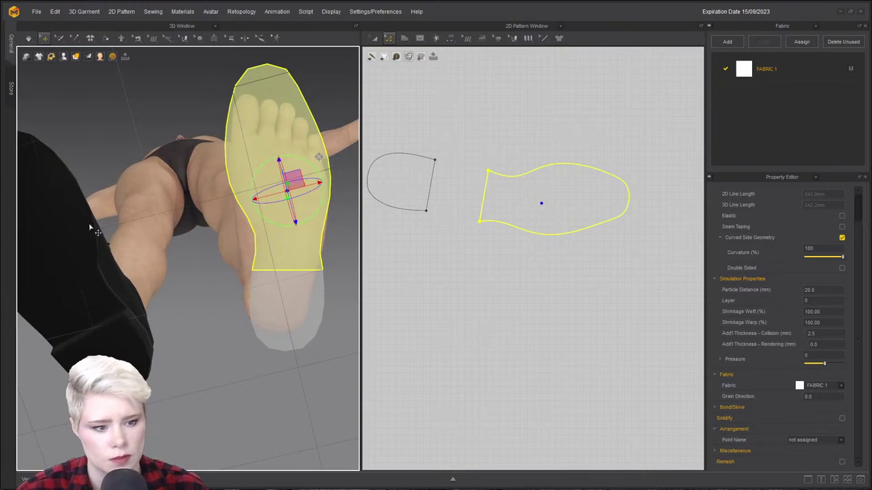
middle_click_drag(322, 211, 249, 234)
left_click(247, 260)
left_click_drag(247, 260, 247, 262)
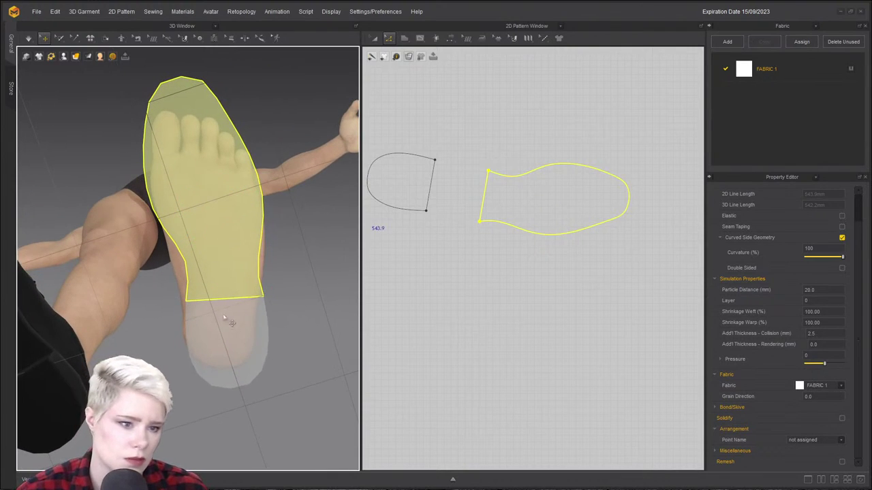
left_click(225, 349, "shift")
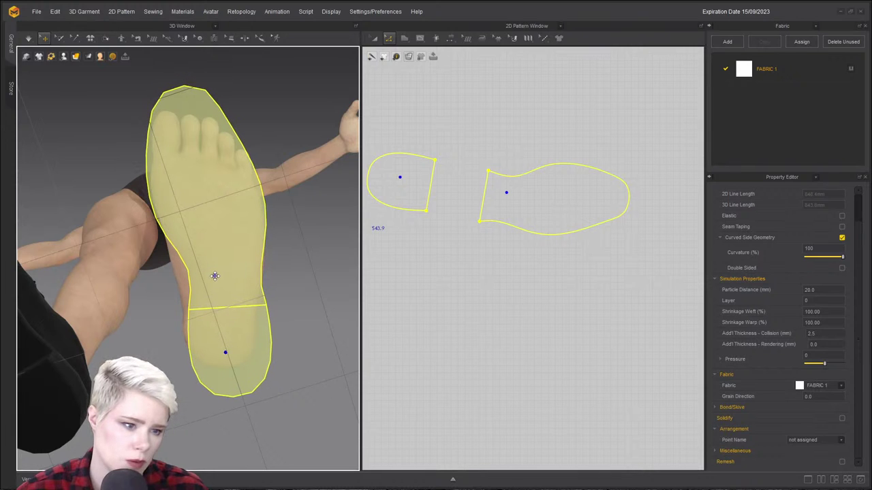
mouse_move(219, 252)
right_mouse_down()
mouse_move(189, 339)
mouse_move(191, 381)
mouse_move(209, 256)
right_mouse_up()
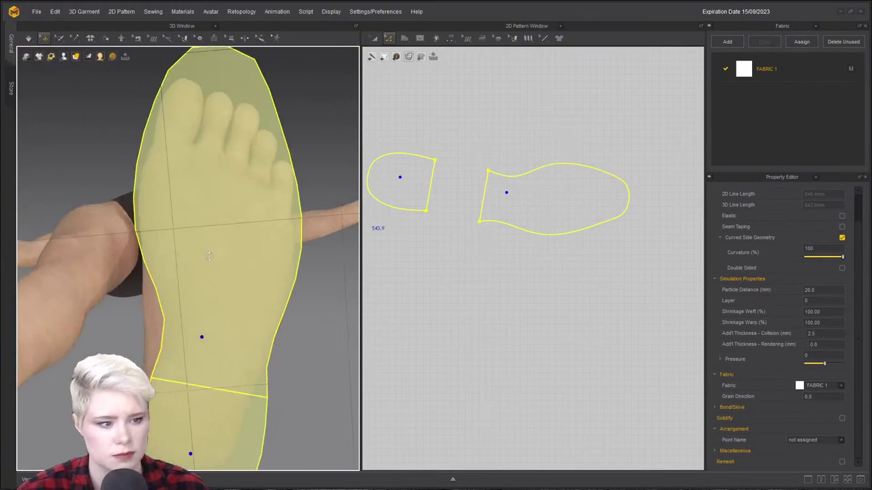
Widen and smooth the front sole's outer edge near the little toe by moving its curve points.
left_click(283, 168)
scroll(446, 153, "down", 1)
scroll(482, 158, "up", 2)
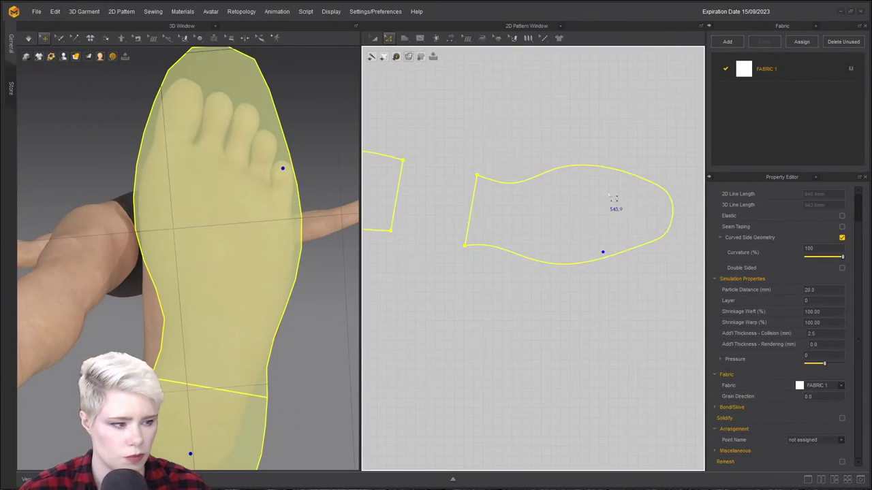
scroll(586, 189, "down", 1)
middle_click_drag(593, 192, 470, 109)
scroll(493, 170, "up", 4)
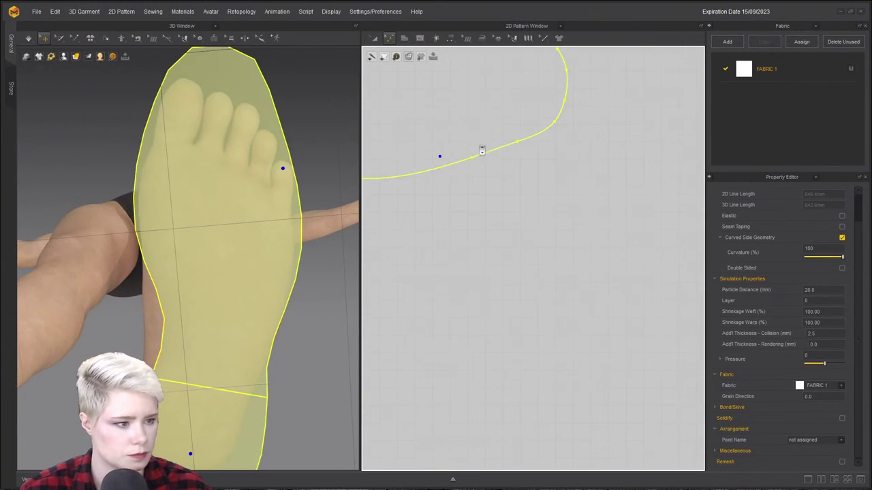
left_click(474, 164)
left_click_drag(477, 167, 537, 145)
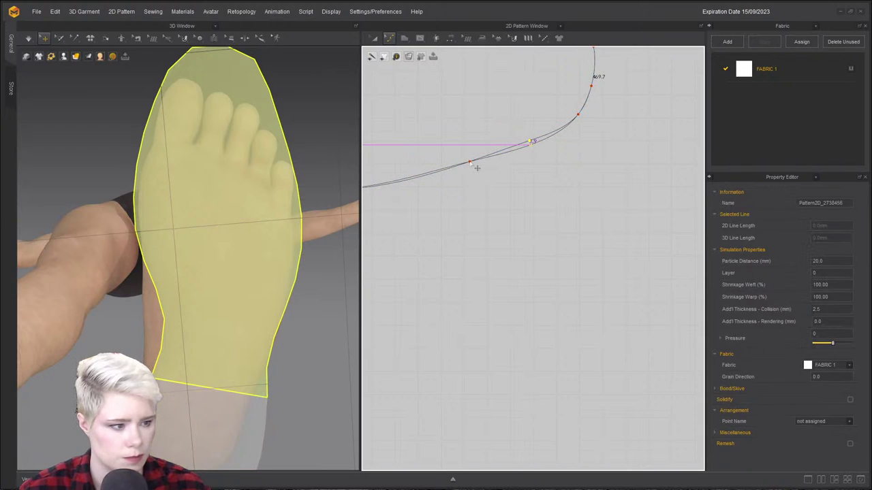
left_click_drag(475, 170, 473, 175)
scroll(509, 151, "up", 2)
left_click_drag(537, 144, 540, 159)
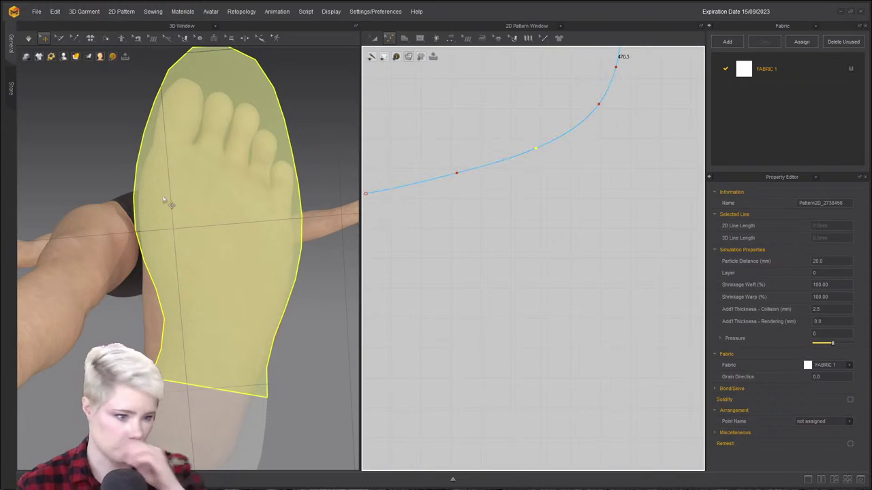
Move the heel pattern close to the front sole's straight edge in the 2D layout.
right_click_drag(156, 171, 282, 364)
key("Escape")
right_click_drag(203, 328, 235, 314)
left_click(211, 326)
scroll(492, 303, "down", 3)
scroll(491, 304, "down", 2)
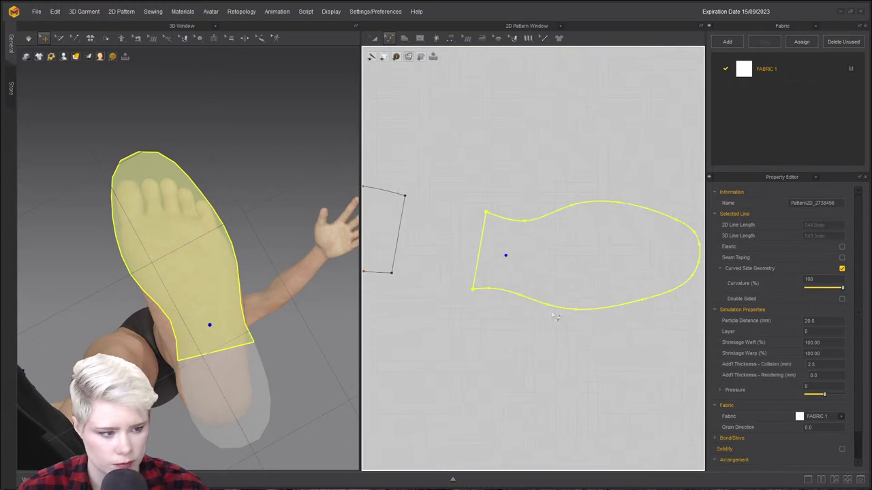
left_click_drag(389, 222, 464, 232)
right_click_drag(196, 321, 211, 331)
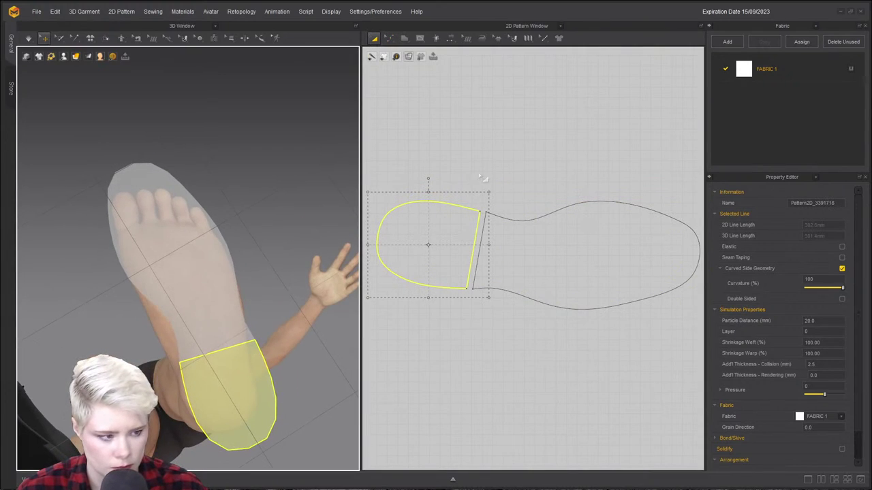
left_click(530, 167)
Move the front sole's arch-side seam corner slightly toward the toe.
key("z")
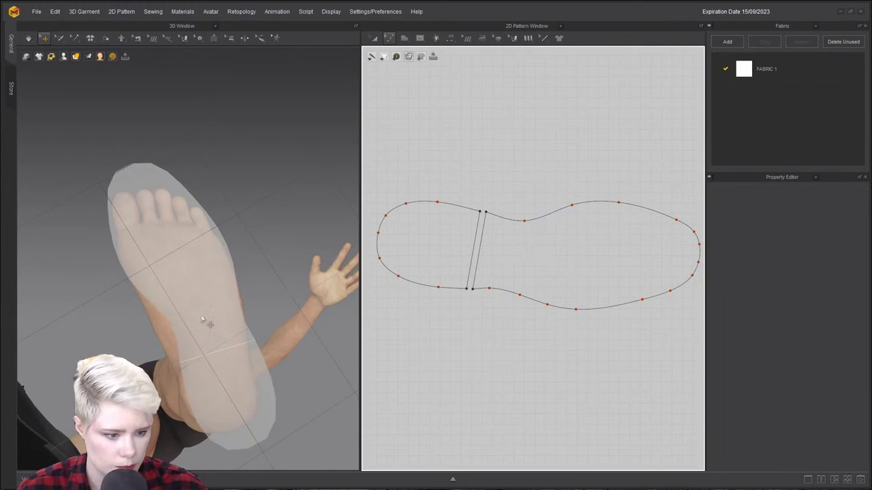
left_click(197, 413)
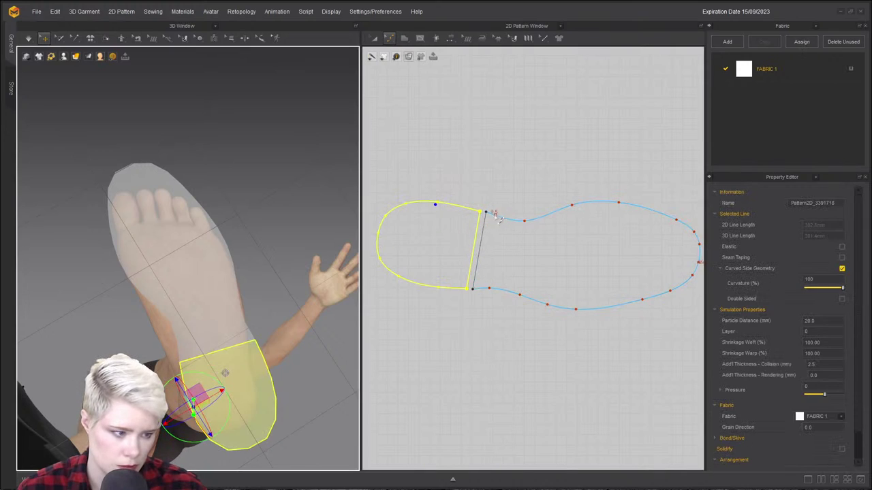
left_click_drag(491, 217, 501, 221)
key("ctrl+z")
left_click(515, 185)
left_click(487, 212)
Freeze the front sole and simulate the garment.
left_click(146, 232)
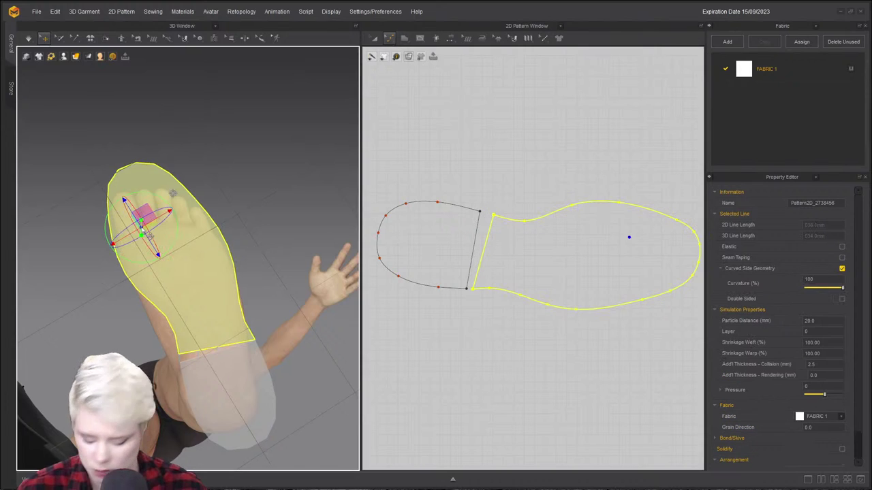
key("ctrl+k")
key("space")
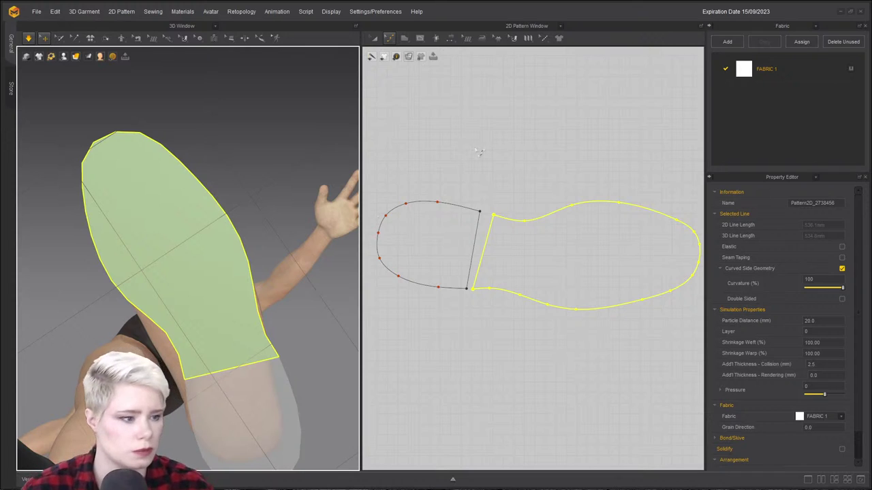
Adjust the arch-side seam corners of the heel and front sole and the neighbouring curve point, and simulate again.
left_click(500, 202)
left_click_drag(500, 223, 527, 218)
right_click_drag(276, 366, 280, 274)
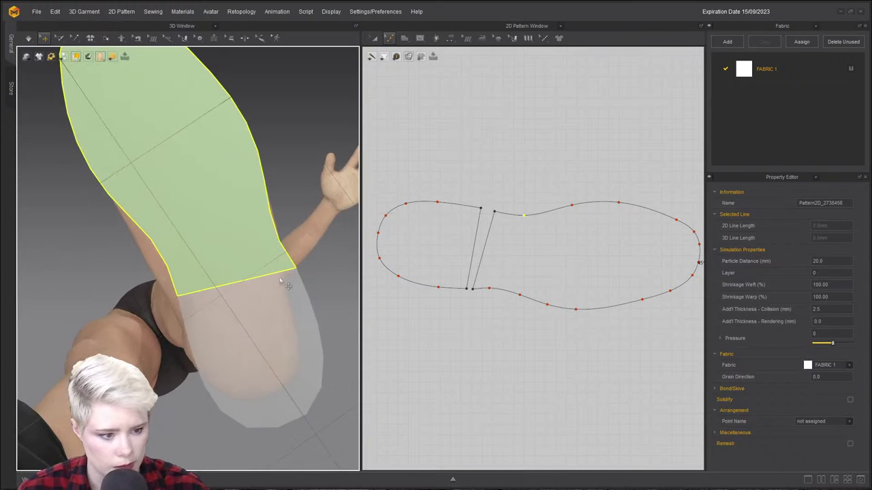
scroll(276, 293, "up", 2)
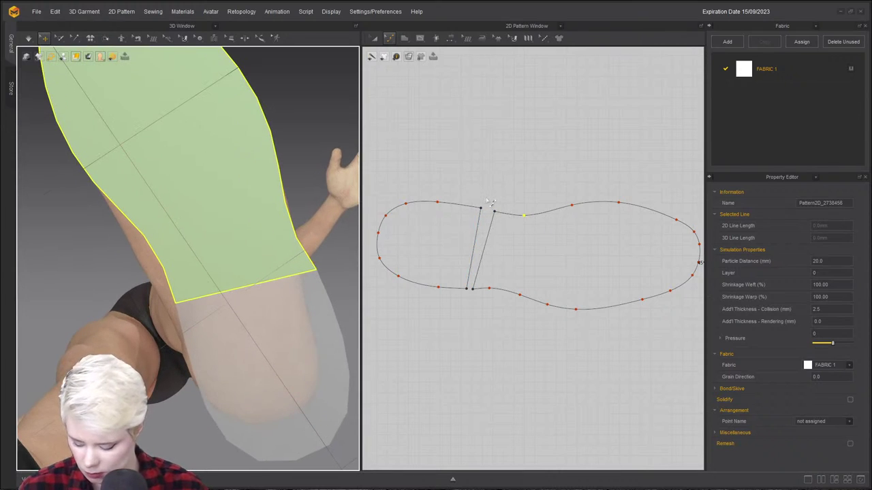
left_click_drag(494, 211, 506, 227)
right_click_drag(302, 341, 285, 296)
key("x")
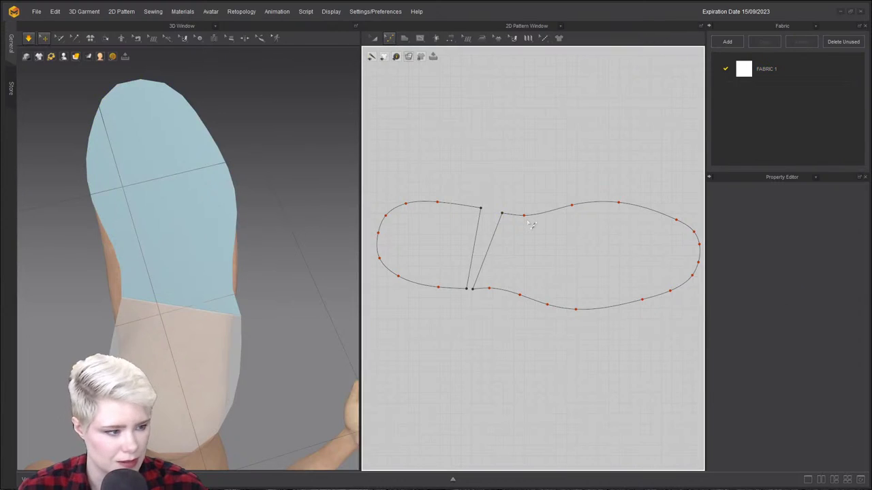
Select both arch-side seam corners and move them outward, shifting the front sole's adjacent curve point outward as well.
right_click_drag(133, 276, 135, 310)
right_click_drag(167, 339, 121, 288)
left_click(121, 288)
mouse_move(164, 317)
right_mouse_down()
mouse_move(200, 339)
mouse_move(213, 330)
mouse_move(199, 347)
mouse_move(122, 301)
mouse_move(166, 325)
right_mouse_up()
scroll(205, 300, "up", 5)
middle_click_drag(220, 340, 202, 288)
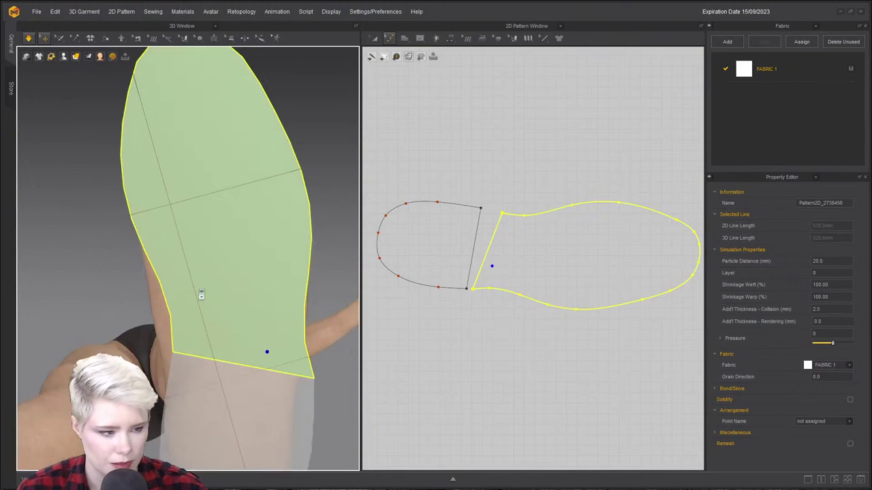
scroll(202, 288, "up", 1)
left_click(544, 182)
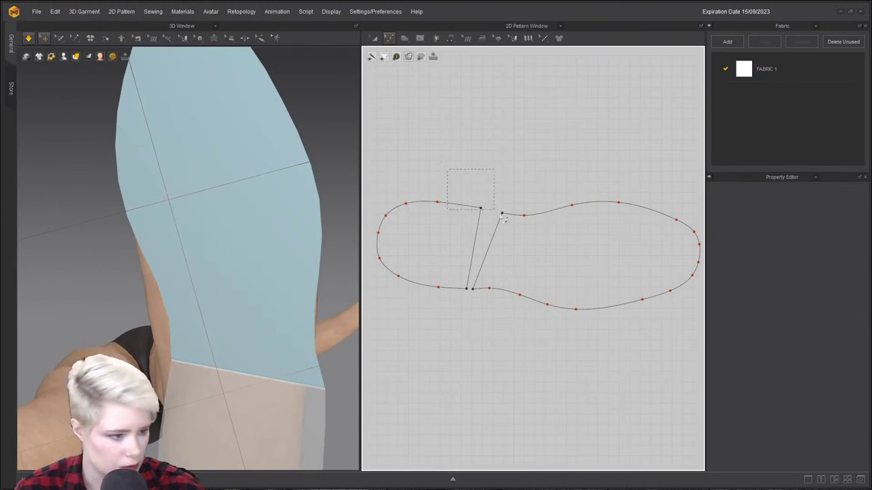
left_click(501, 214)
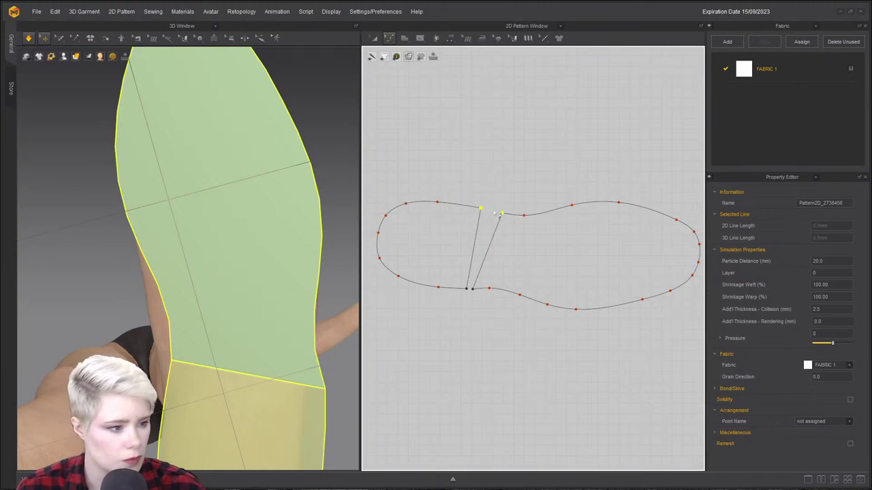
left_click_drag(500, 213, 523, 211)
left_click(523, 168)
Unfreeze the front sole and resume the simulation.
right_click_drag(238, 392, 243, 453)
scroll(244, 452, "down", 2)
scroll(489, 244, "down", 2)
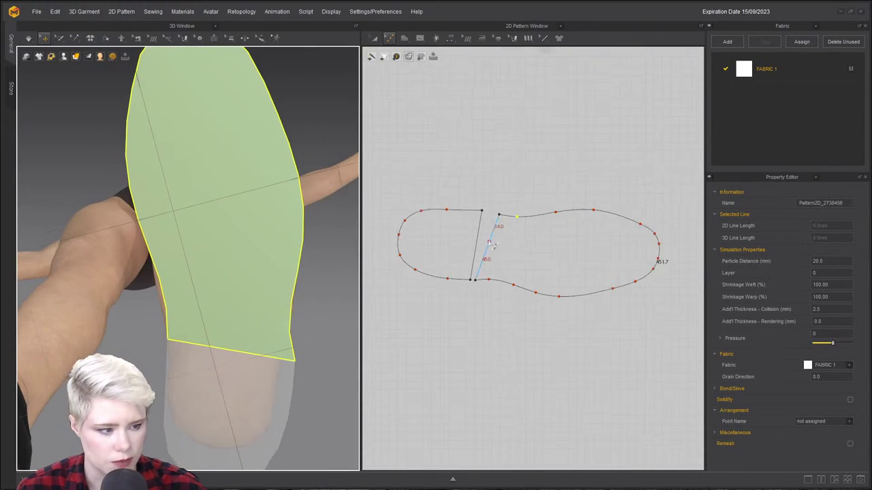
scroll(480, 275, "up", 3)
right_click_drag(247, 374, 250, 275)
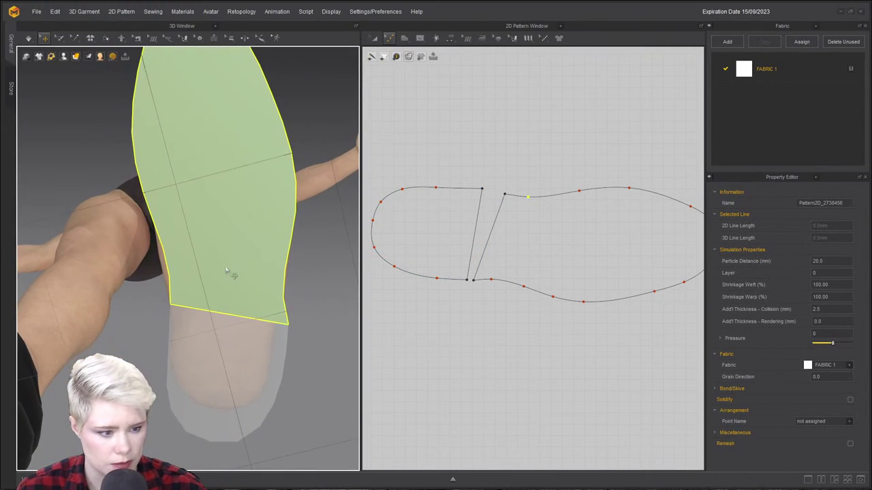
left_click(233, 255)
key("space")
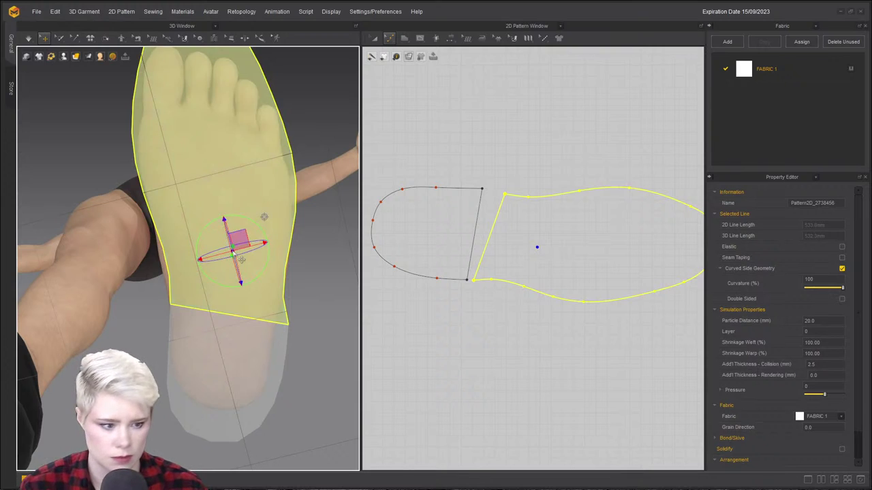
Select the heel's and front sole's seam corners on the little-toe side and move both slightly inward toward the foot.
left_click(285, 331)
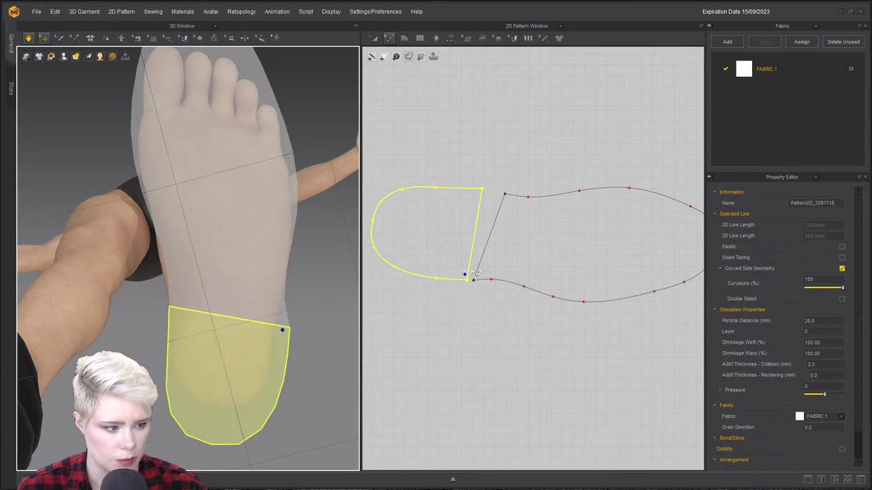
scroll(469, 335, "up", 3)
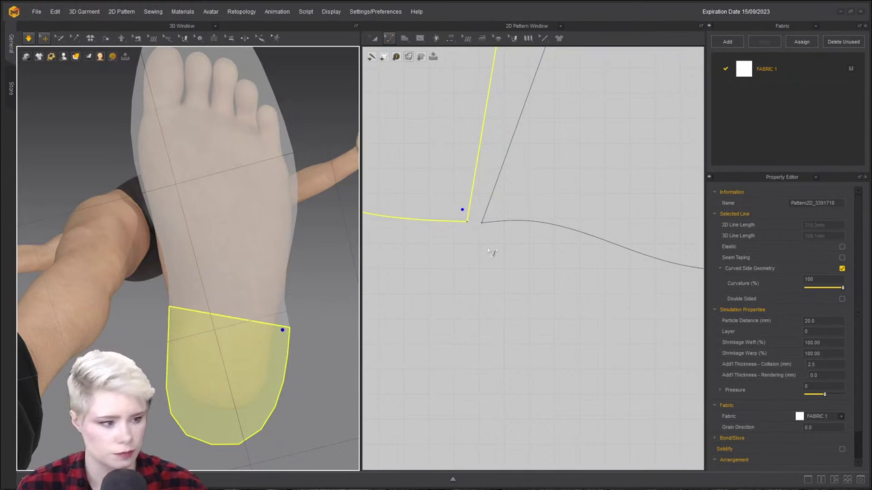
left_click(504, 248)
key("ctrl+a")
left_click(475, 274)
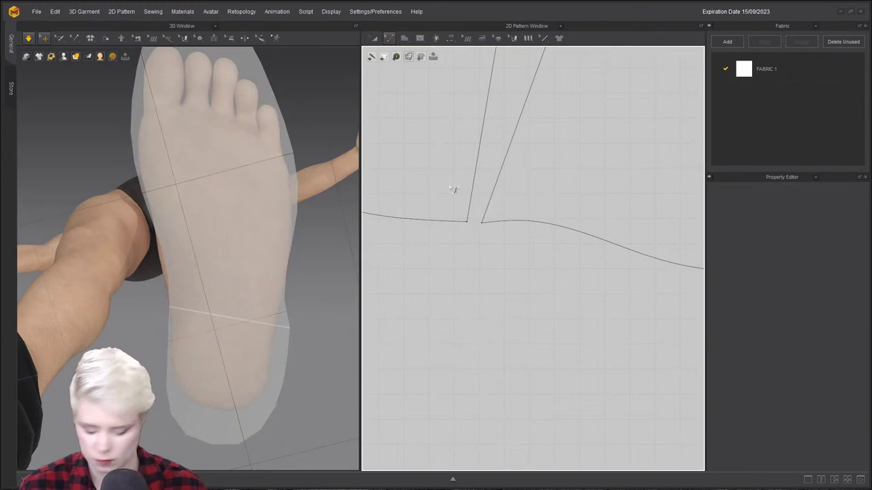
left_click(490, 231)
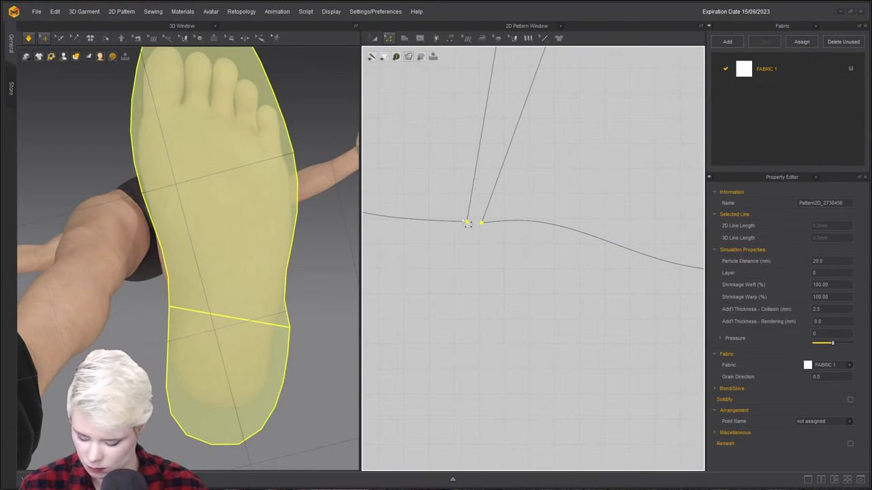
left_click(498, 236)
mouse_move(489, 230)
left_mouse_down()
mouse_move(485, 214)
mouse_move(507, 250)
mouse_move(485, 213)
left_mouse_up()
key("ctrl+z")
Inspect from underneath how the front sole and heel outlines fit around the bare foot.
left_click(315, 320)
scroll(299, 333, "down", 5)
right_click_drag(292, 340, 253, 325)
scroll(230, 262, "up", 3)
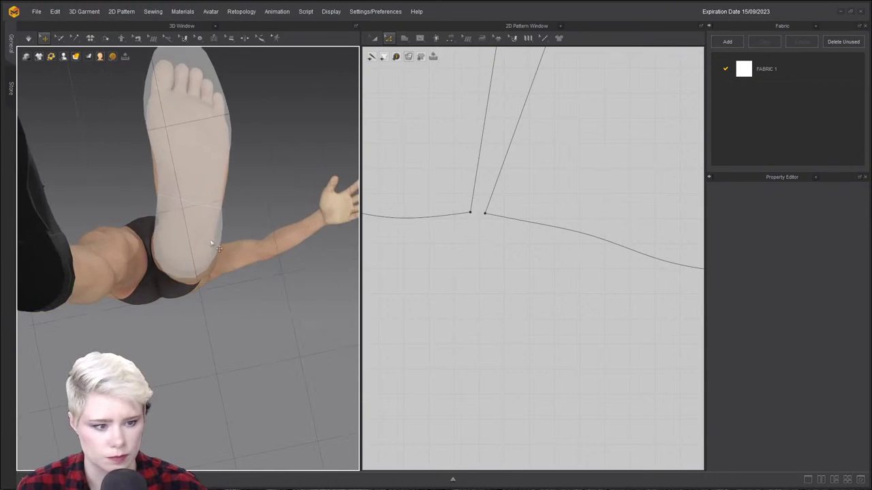
middle_click_drag(230, 262, 262, 317)
right_click_drag(262, 317, 192, 292)
left_click(193, 292)
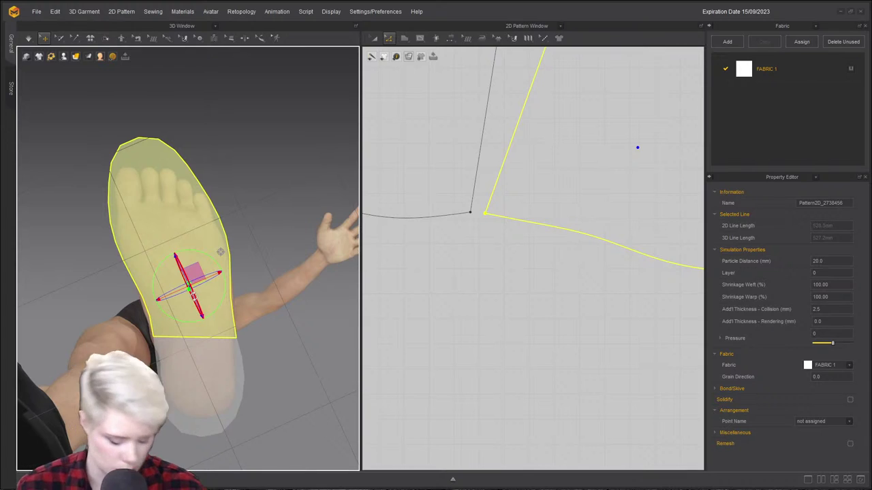
key("5")
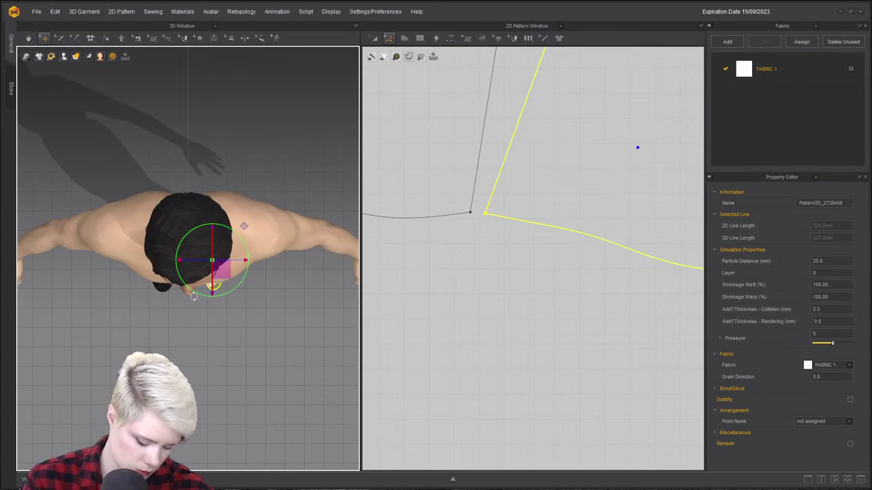
key("0")
scroll(289, 239, "up", 4)
middle_click_drag(293, 240, 165, 260)
scroll(166, 260, "up", 2)
right_click_drag(165, 260, 219, 285)
scroll(477, 284, "down", 4)
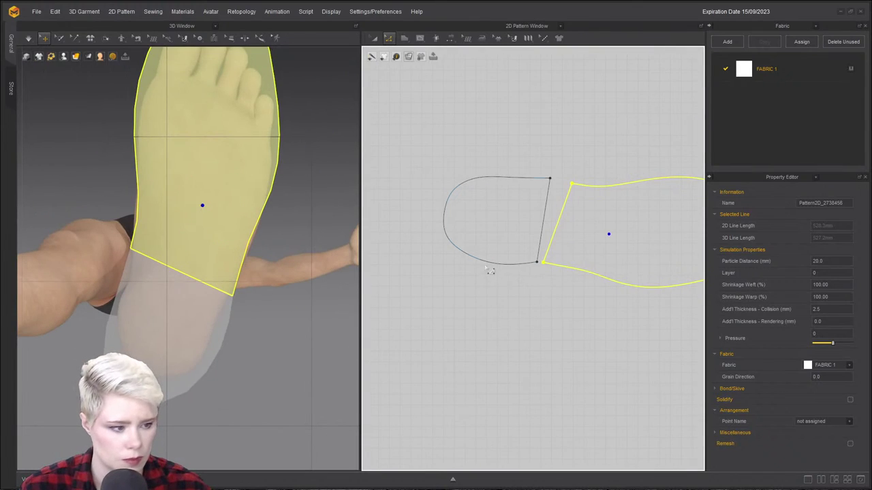
Move the curve points on the heel's little-toe side inward to bring that edge closer to the foot.
left_click(481, 300)
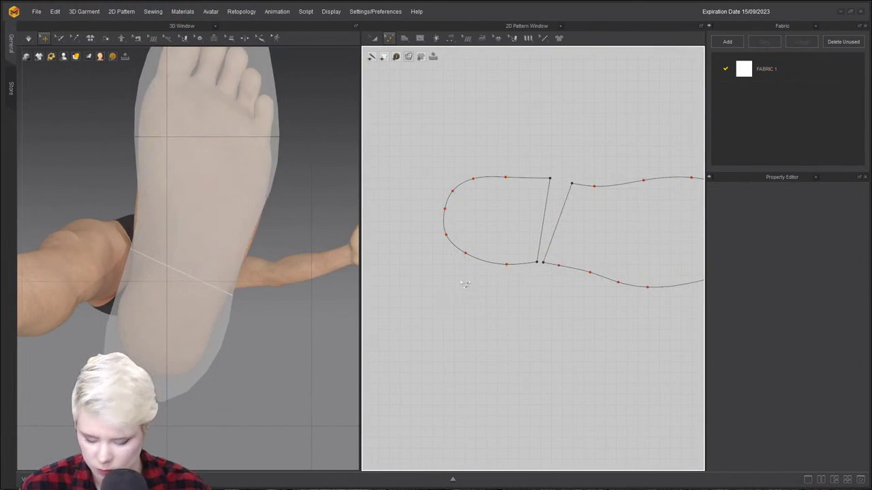
left_click(515, 270)
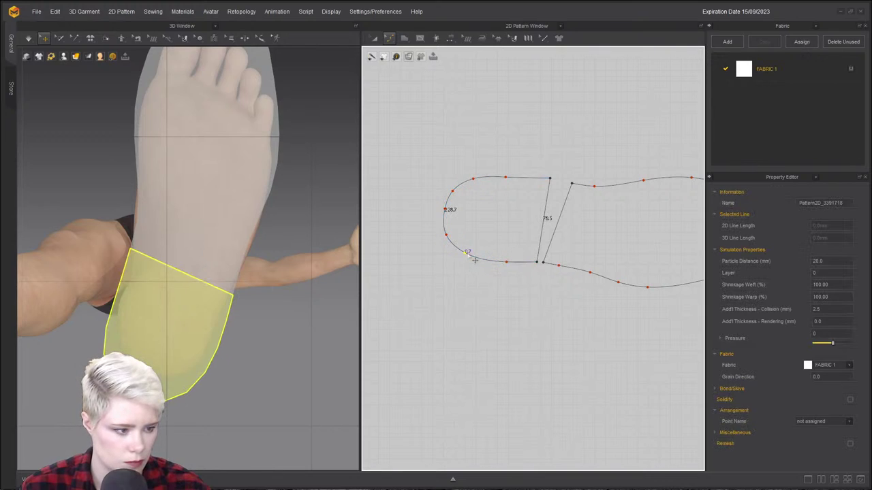
left_click_drag(506, 266, 507, 264)
scroll(468, 275, "up", 3)
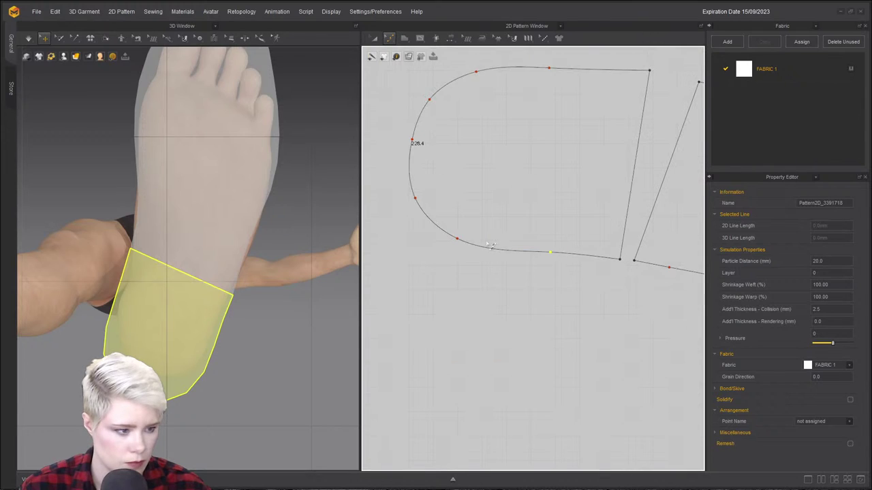
scroll(457, 241, "down", 1)
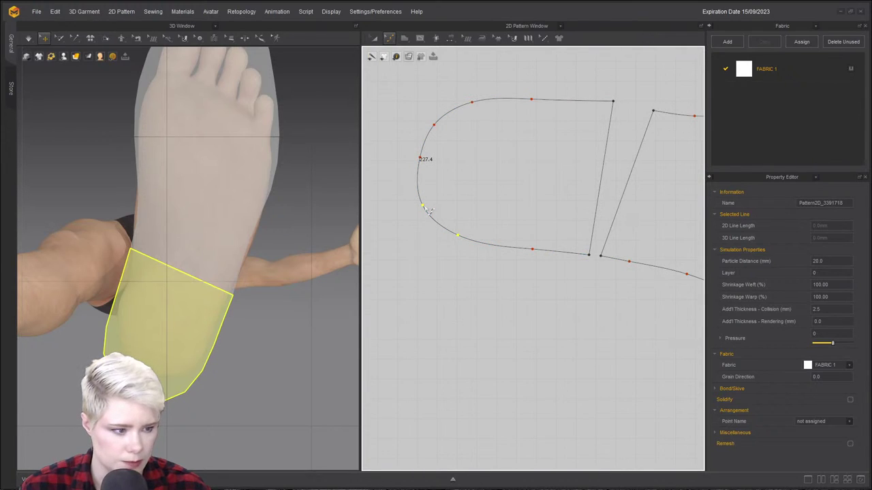
Shift the curve points around the back of the heel toward the seam and pull the adjoining arch-side point inward.
left_click(402, 107)
left_click_drag(460, 210, 458, 204)
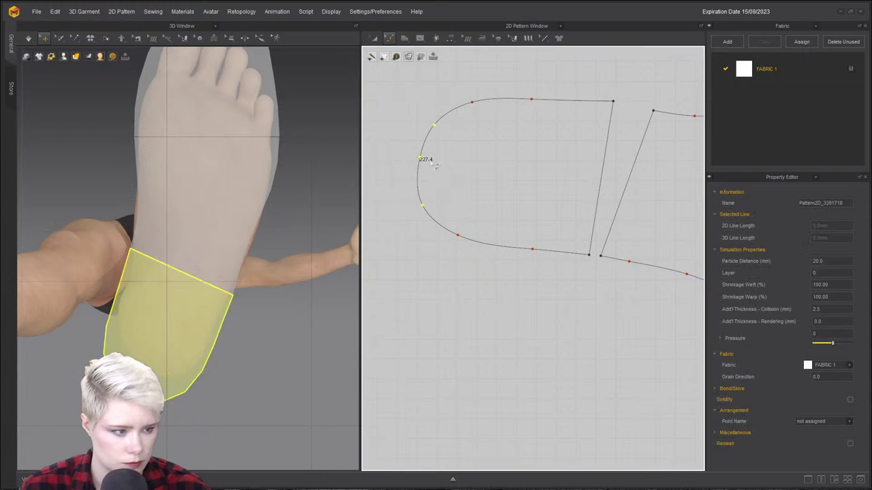
left_click_drag(425, 161, 435, 162)
scroll(432, 163, "down", 1)
scroll(432, 164, "up", 3)
left_click_drag(471, 104, 470, 113)
right_click_drag(280, 230, 334, 236)
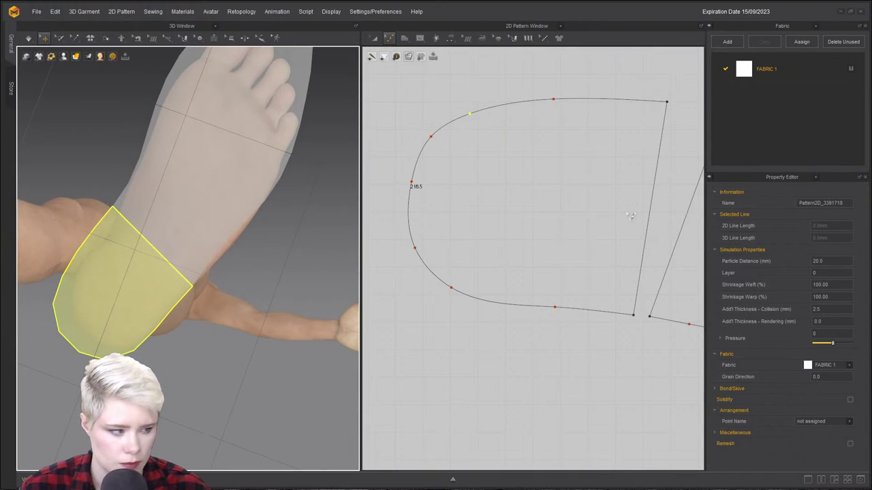
Set the front sole's particle distance to 5 mm and simulate to smooth its outline.
left_click(256, 166)
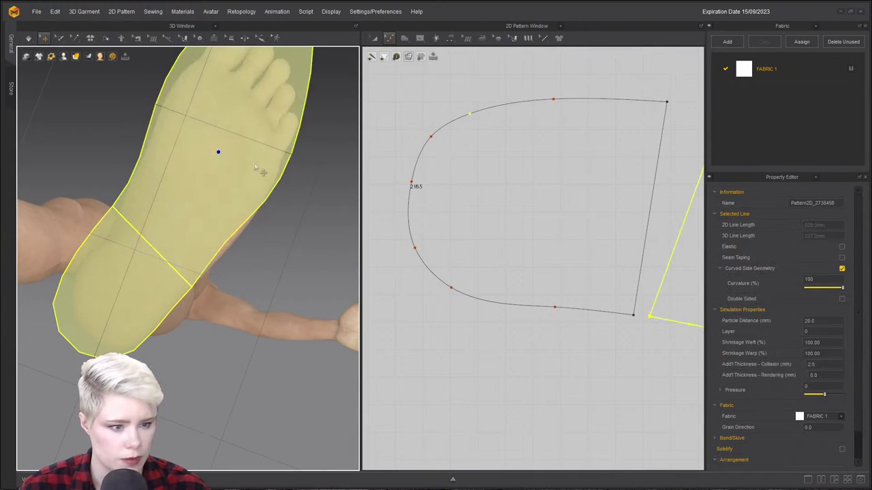
double_click(810, 320)
type("5")
key("Return")
right_click_drag(265, 156, 248, 247)
mouse_move(243, 280)
right_mouse_down()
mouse_move(241, 378)
mouse_move(392, 376)
mouse_move(214, 375)
mouse_move(248, 255)
mouse_move(241, 281)
right_mouse_up()
scroll(250, 253, "up", 5)
scroll(632, 188, "down", 4)
middle_click_drag(671, 199, 487, 190)
scroll(511, 191, "up", 2)
right_click_drag(295, 208, 283, 261)
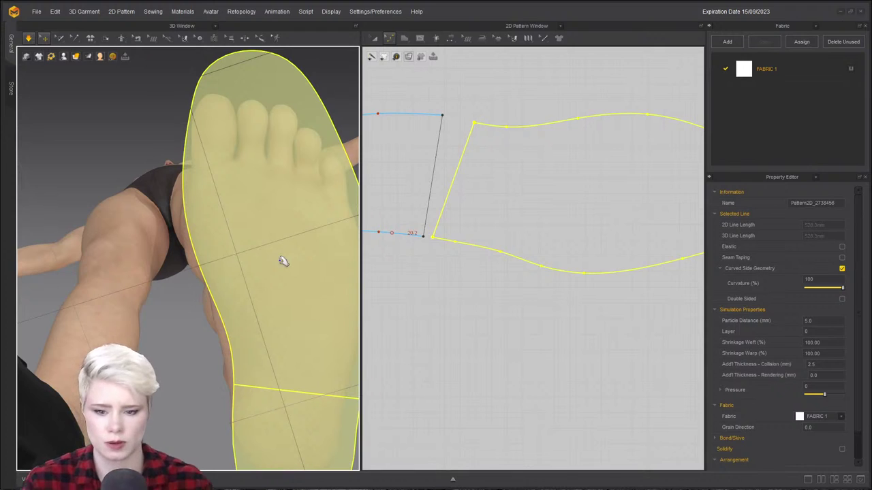
scroll(273, 279, "down", 4)
right_click_drag(224, 169, 235, 141)
key("space")
left_click(494, 325)
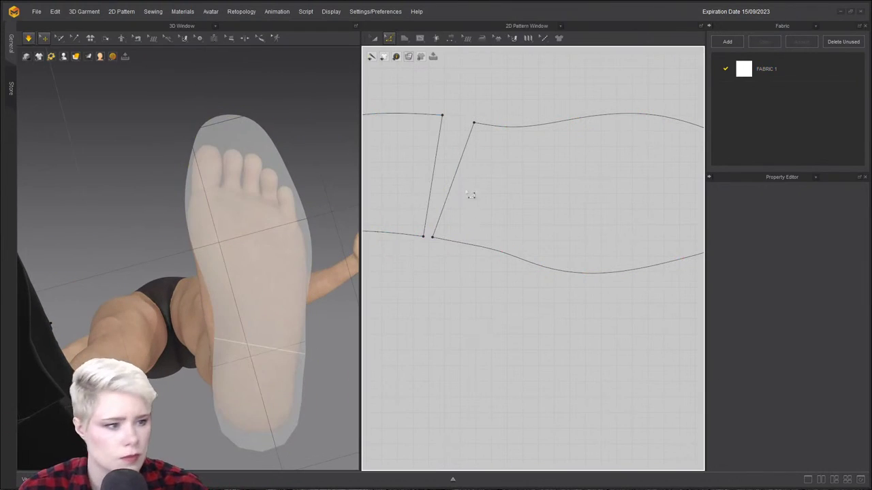
Draw an internal line about 78 mm long from the heel's little-toe-side seam corner to its arch-side edge, and cut the heel along it.
left_click(420, 37)
left_click(442, 58)
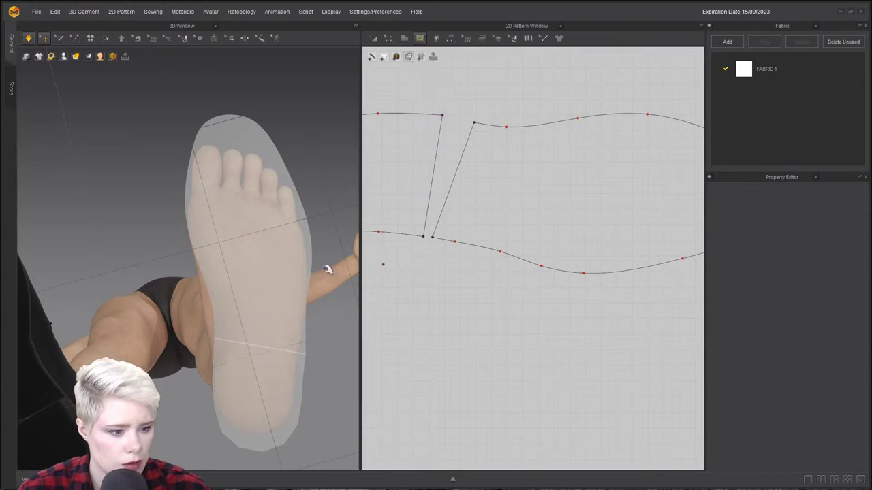
left_click(419, 114)
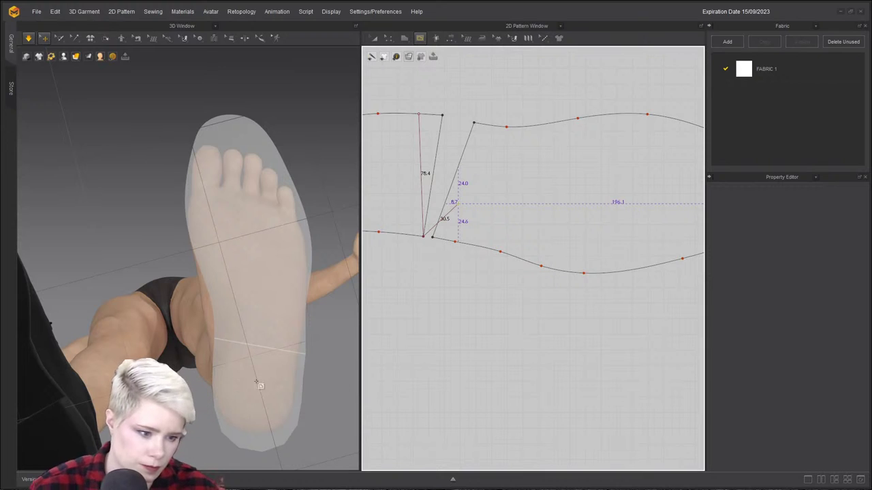
key("Return")
key("z")
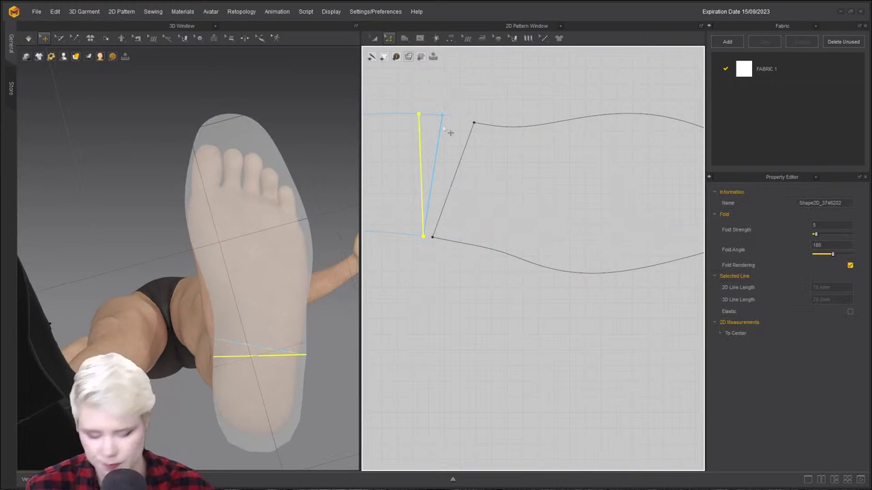
right_click(420, 138)
left_click(439, 229)
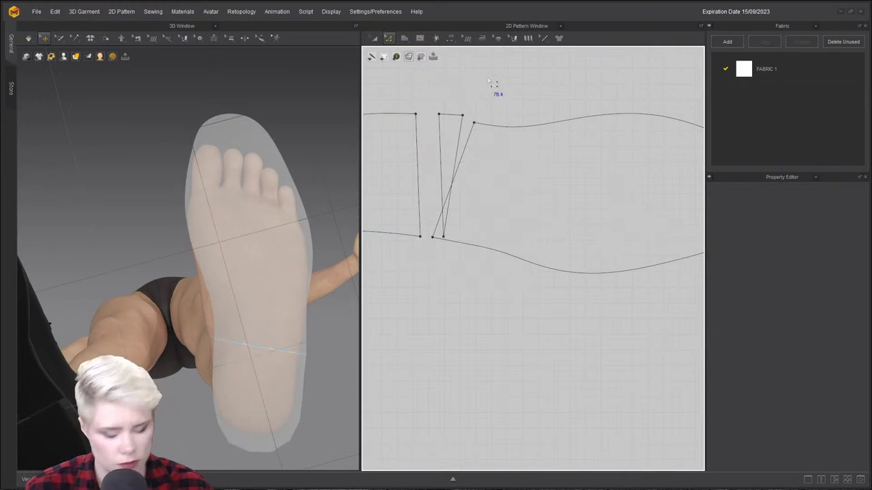
Merge the cut-off heel wedge with the front sole along their shared seam.
key("b")
right_click(470, 140)
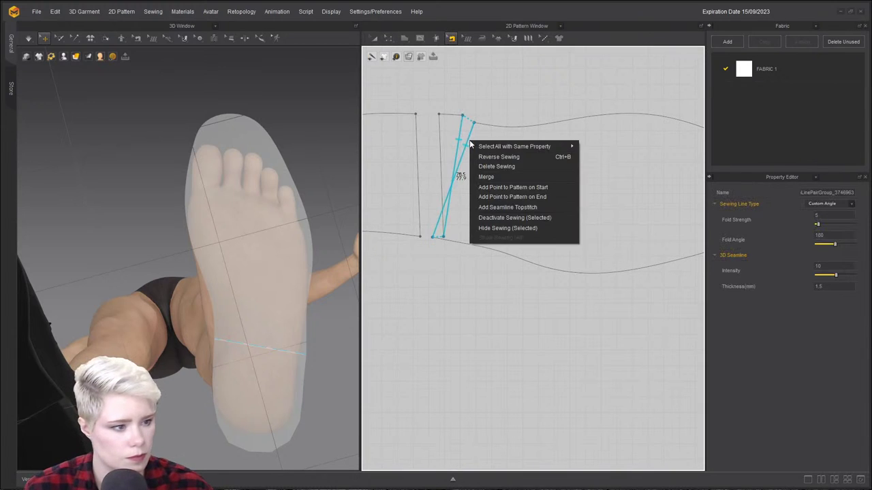
left_click(516, 177)
Examine the merged sole from beneath and from the front, beside the finished shoe on the other foot.
right_click_drag(348, 235, 291, 276)
mouse_move(271, 333)
right_mouse_down()
mouse_move(269, 298)
mouse_move(279, 318)
right_mouse_up()
scroll(279, 319, "up", 3)
right_click_drag(213, 369, 104, 268)
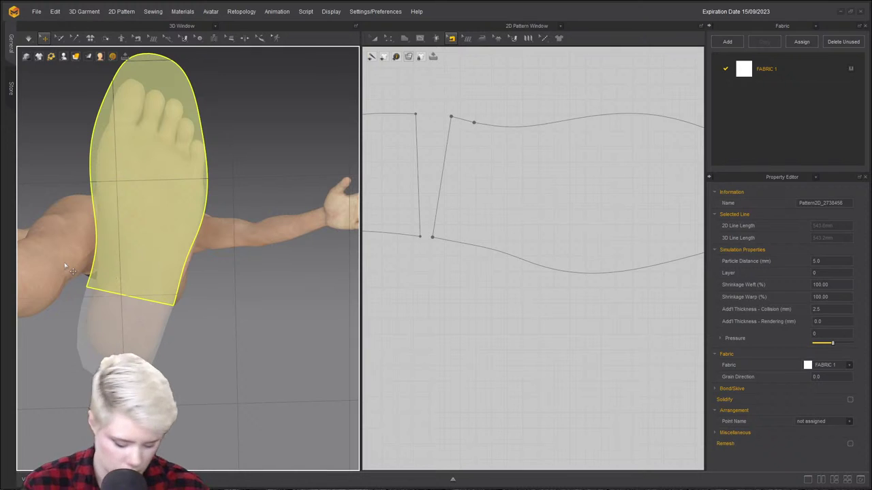
key("0")
scroll(243, 238, "up", 5)
scroll(273, 293, "down", 3)
scroll(272, 292, "down", 2)
middle_click_drag(272, 292, 168, 264)
scroll(207, 271, "down", 4)
scroll(191, 267, "up", 4)
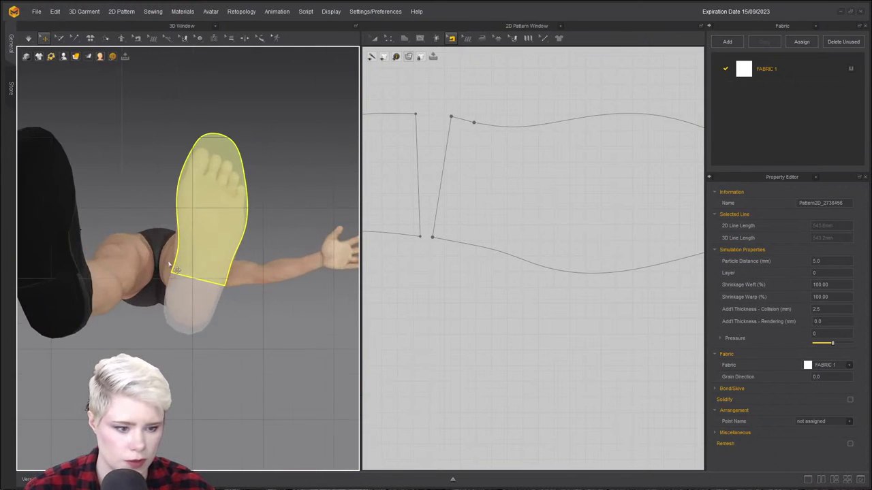
scroll(211, 282, "up", 4)
scroll(238, 306, "down", 2)
mouse_move(233, 302)
right_mouse_down()
mouse_move(224, 284)
mouse_move(219, 293)
right_mouse_up()
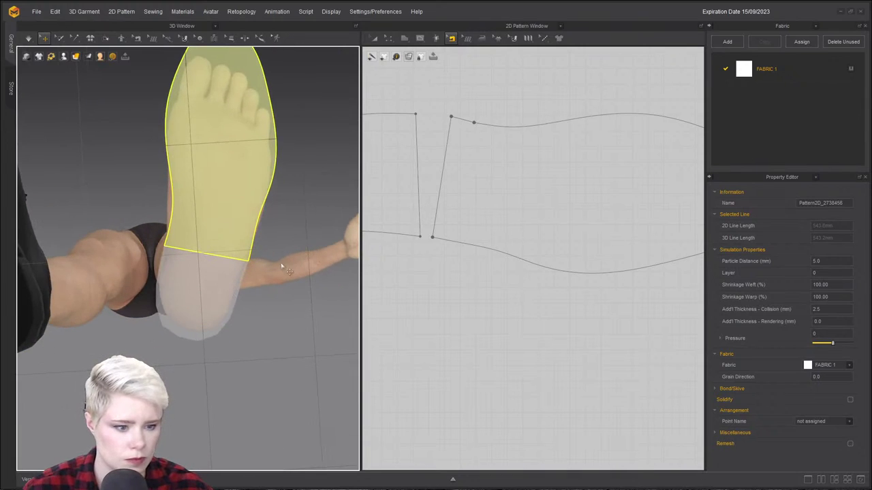
right_click_drag(253, 272, 244, 320)
scroll(244, 313, "down", 3)
middle_click_drag(244, 314, 245, 194)
scroll(517, 252, "down", 4)
scroll(516, 253, "down", 1)
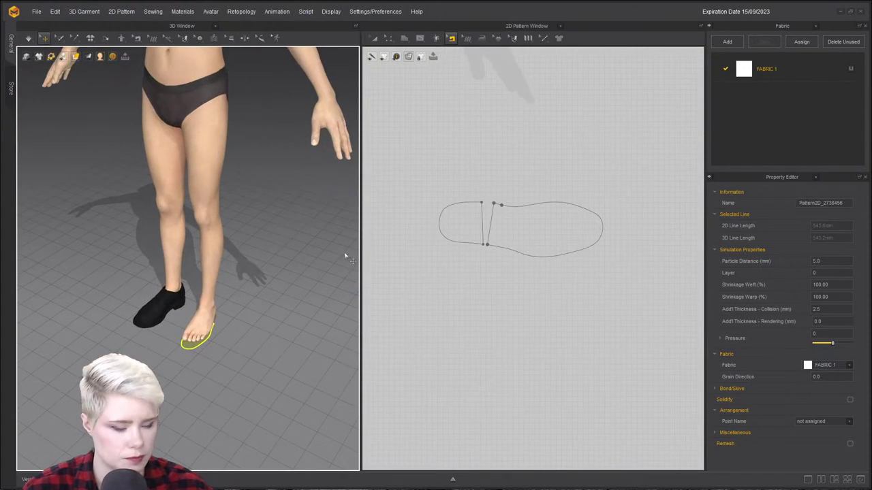
scroll(247, 307, "up", 4)
right_click_drag(254, 393, 191, 382)
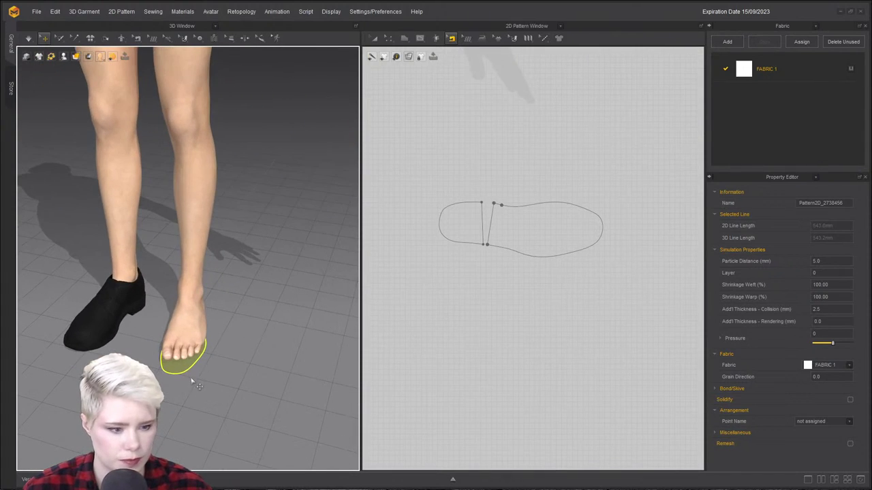
Add chelsea boot diagram.png from the Desktop as a background image for the 2D patterns.
right_click(495, 123)
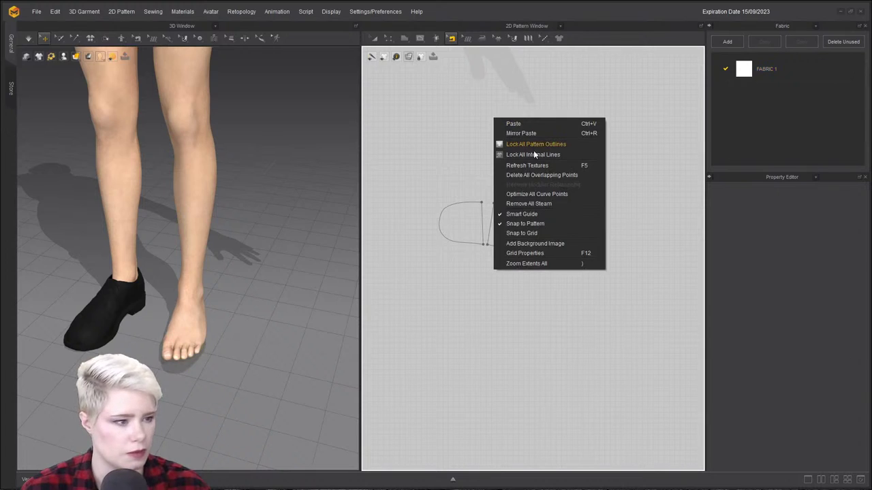
left_click(529, 243)
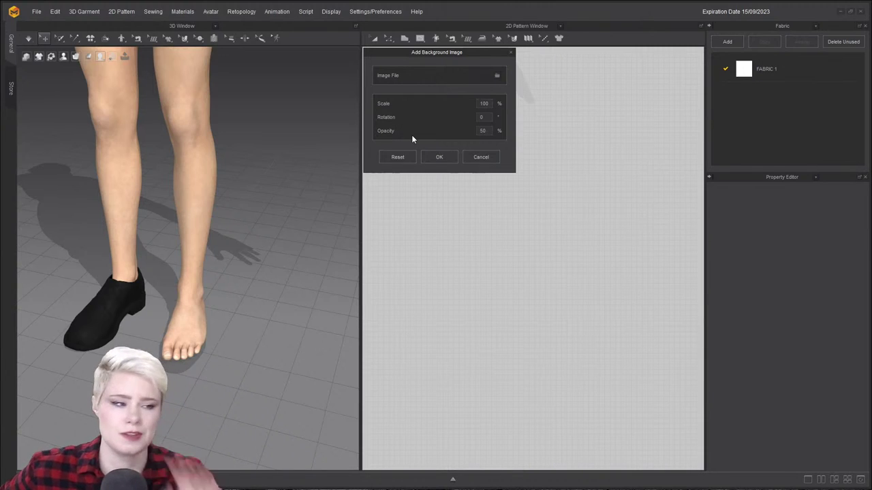
left_click(498, 76)
left_click(462, 122)
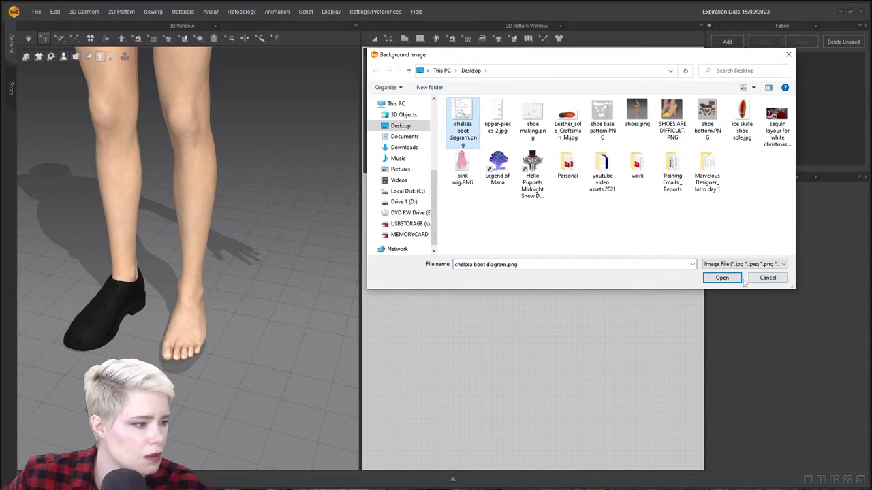
left_click(534, 112)
left_click(463, 121)
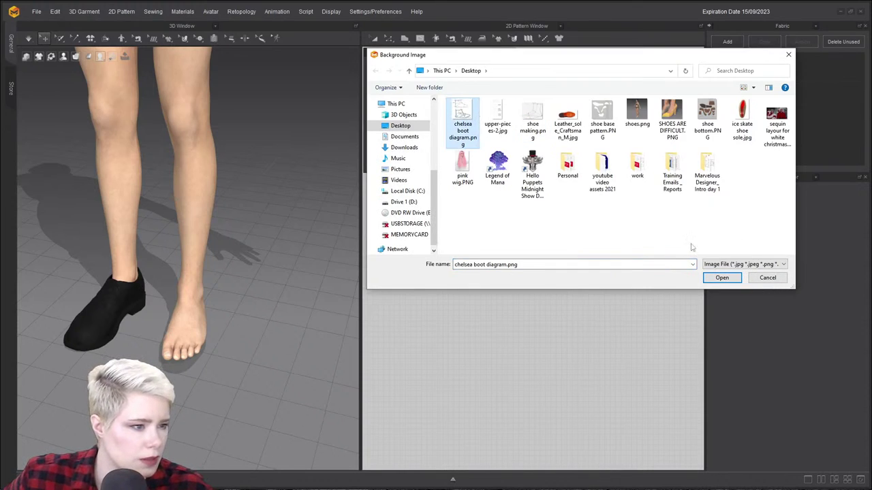
left_click(720, 277)
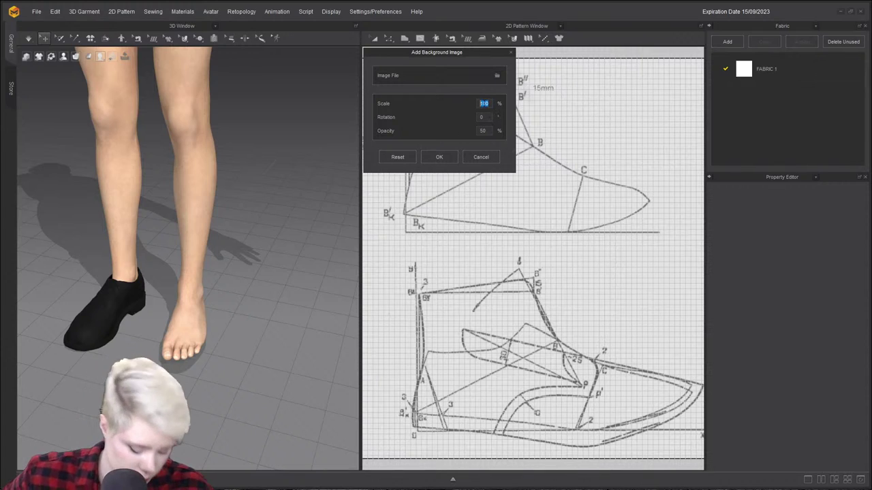
Set the background image's scale to 25%.
type("50")
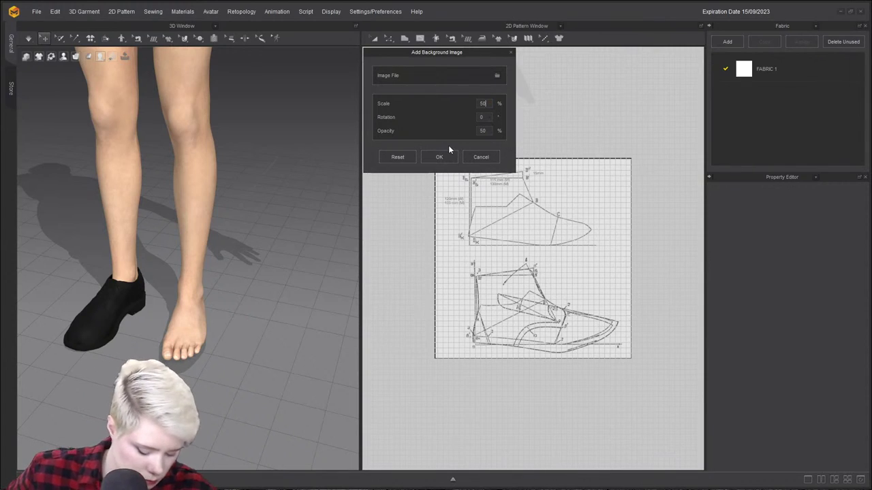
key("BackSpace")
key("BackSpace")
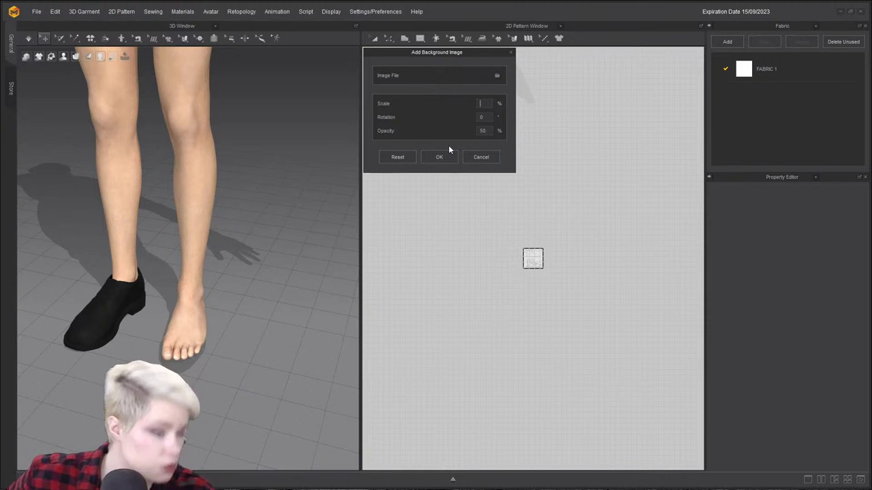
type("25")
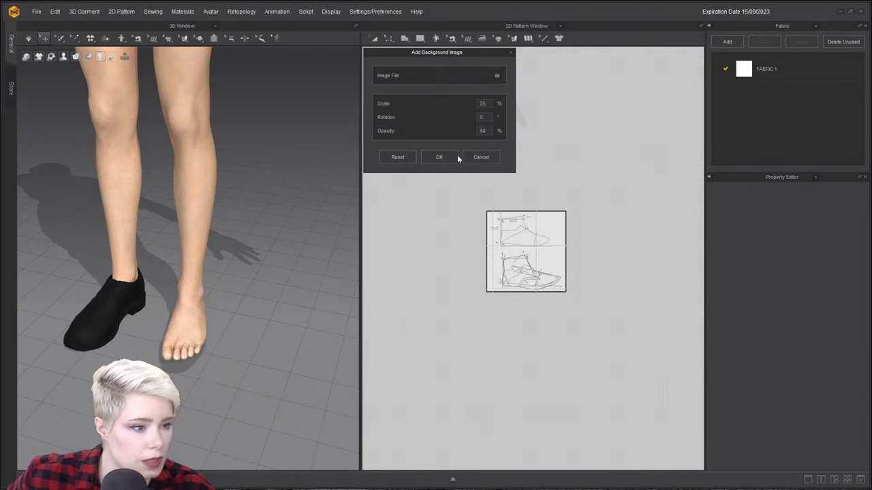
Set the boot diagram background to 50% scale and position it beside the sole patterns.
left_click(455, 158)
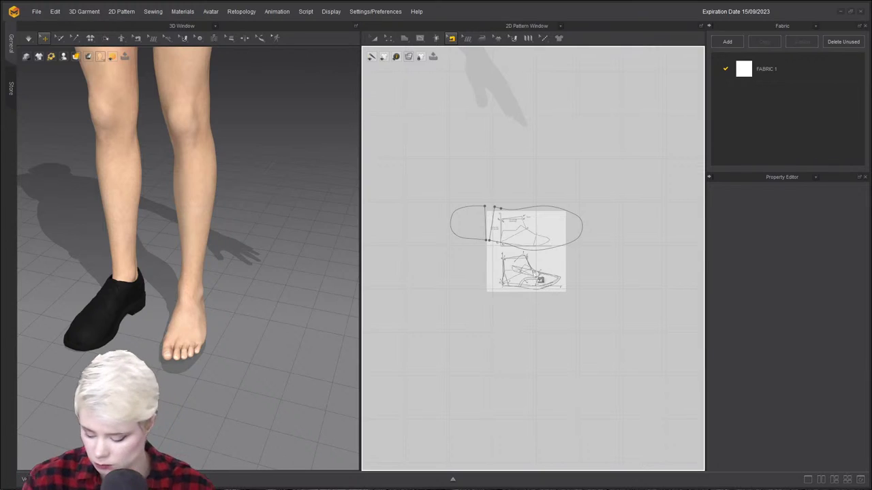
right_click(545, 150)
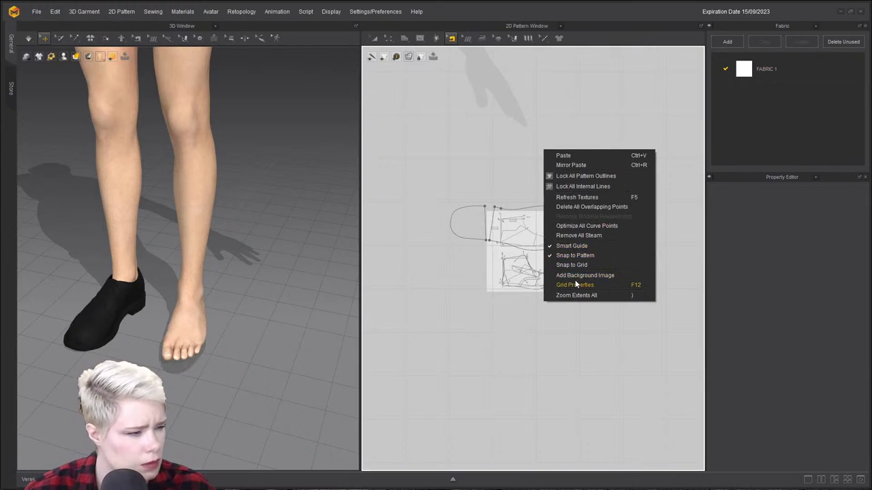
left_click(580, 275)
double_click(483, 103)
type("50")
key("Return")
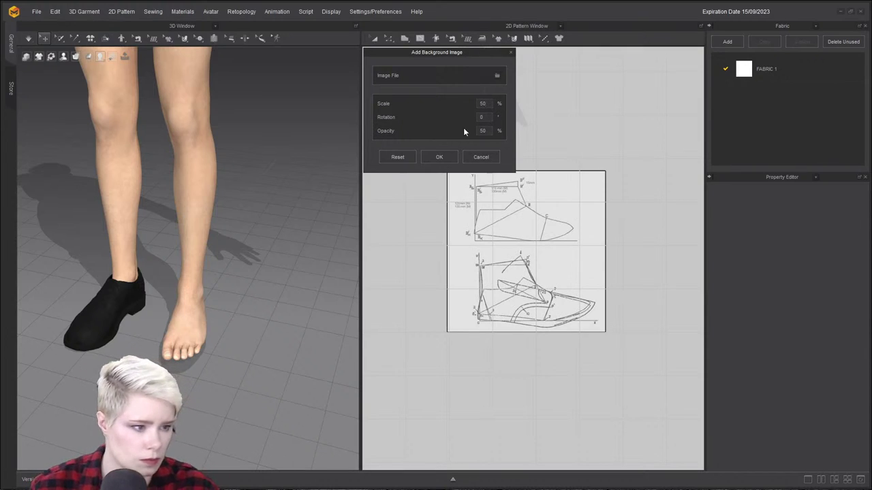
left_click_drag(541, 202, 659, 147)
left_click(439, 157)
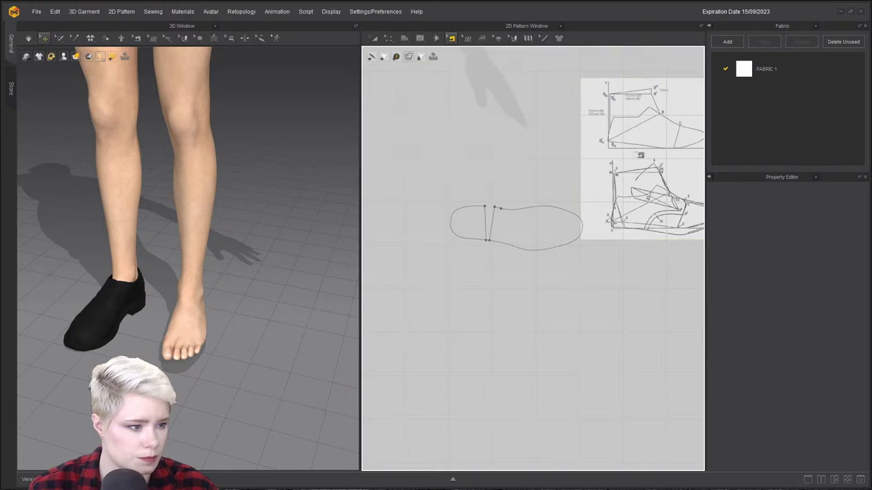
Examine the boot diagram's shape and its women's and men's height and width measurements.
middle_click_drag(646, 152, 545, 150)
scroll(500, 188, "up", 4)
scroll(463, 224, "down", 3)
middle_click_drag(462, 224, 532, 163)
scroll(646, 87, "up", 6)
middle_click_drag(621, 104, 577, 182)
mouse_move(574, 218)
middle_mouse_down()
mouse_move(497, 183)
mouse_move(519, 238)
middle_mouse_up()
scroll(497, 187, "down", 7)
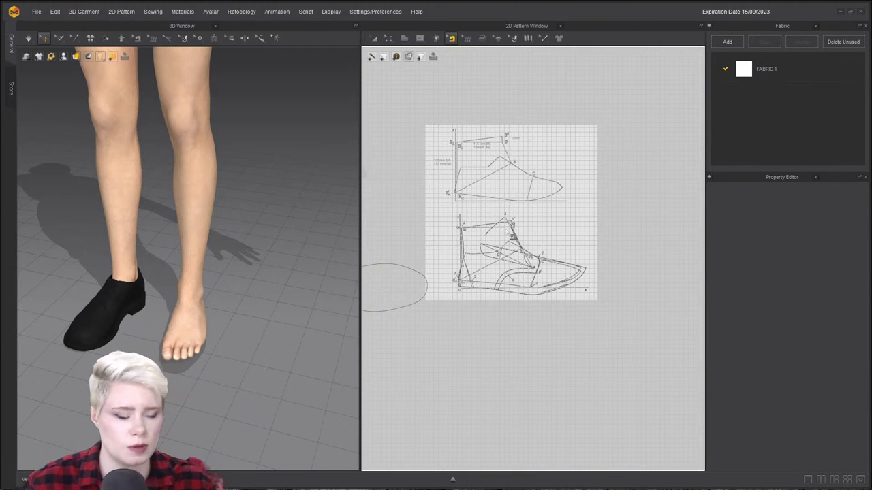
scroll(512, 235, "up", 5)
scroll(507, 251, "down", 2)
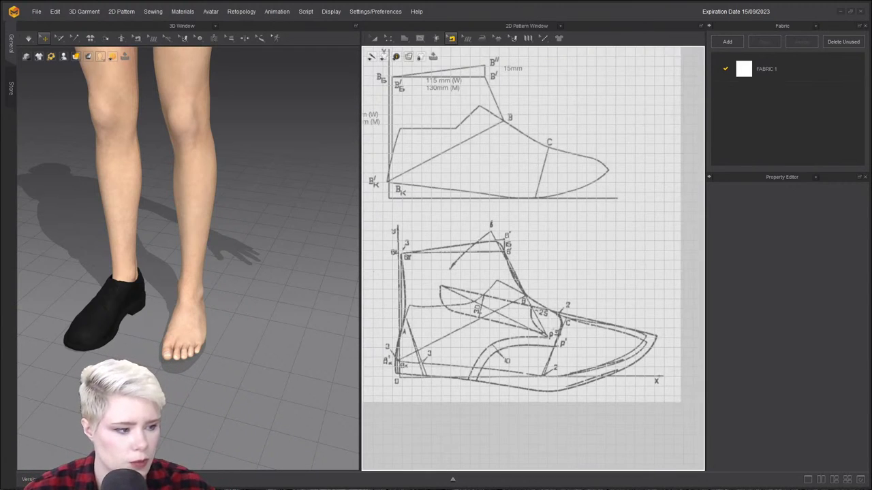
middle_click_drag(489, 246, 514, 261)
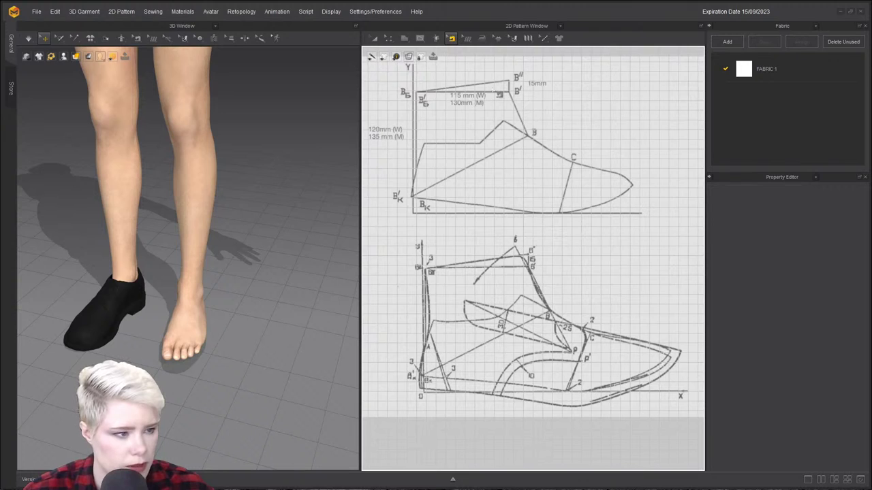
scroll(417, 179, "down", 2)
middle_click_drag(407, 244, 405, 199)
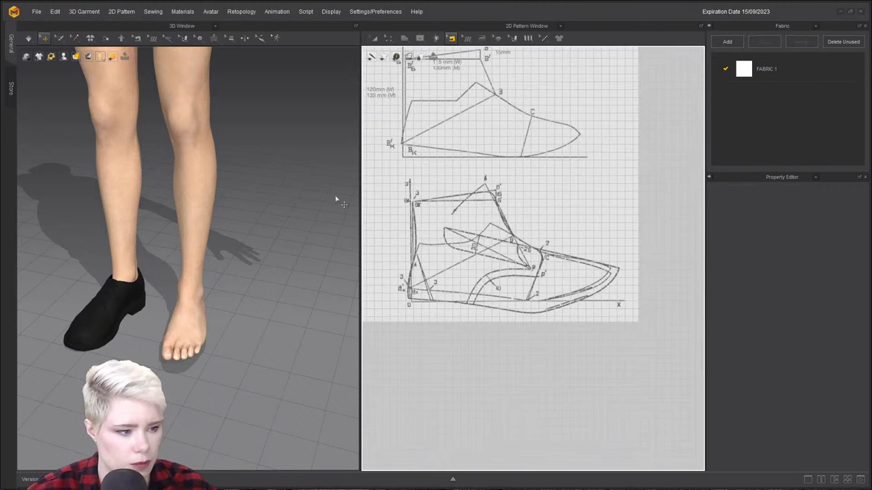
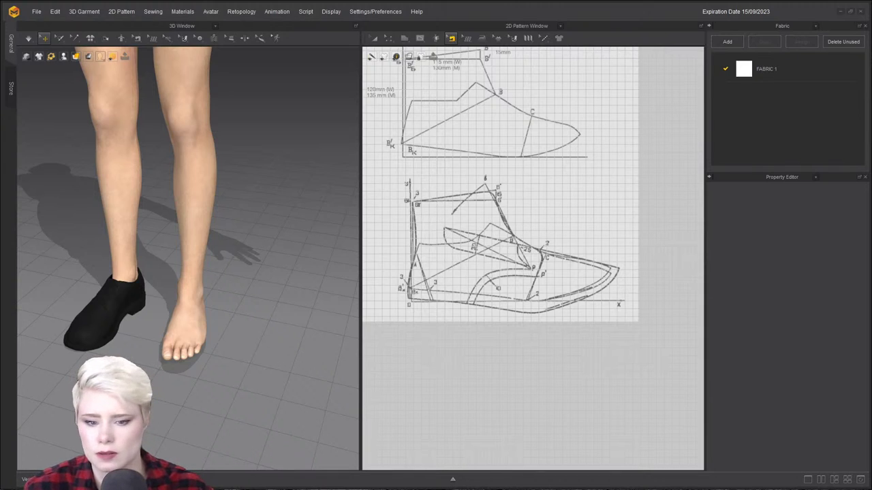
Add upper-pieces-2.jpg from the Desktop as the 2D background image at 50% scale.
scroll(552, 146, "down", 2)
right_click(541, 115)
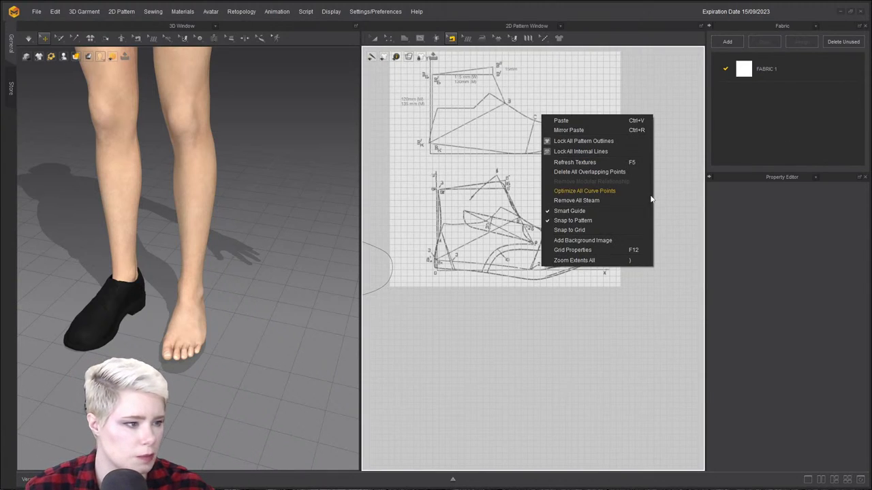
left_click(485, 219)
right_click(529, 186)
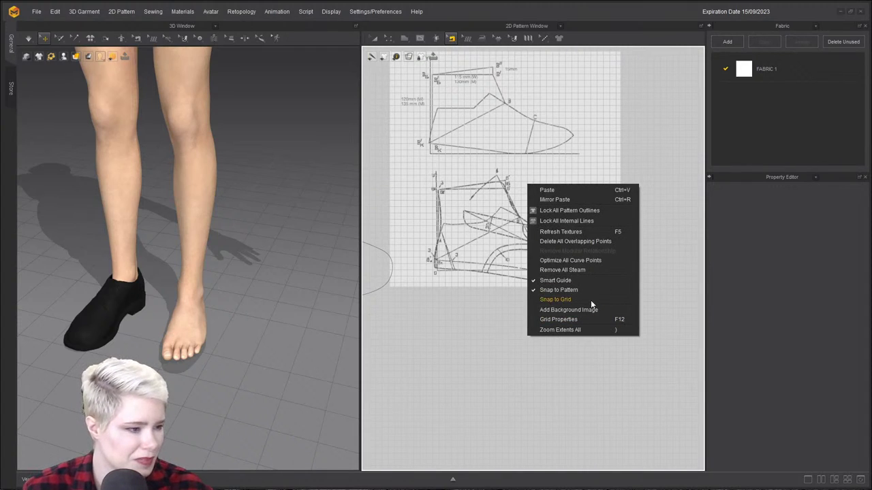
left_click(568, 310)
left_click(498, 76)
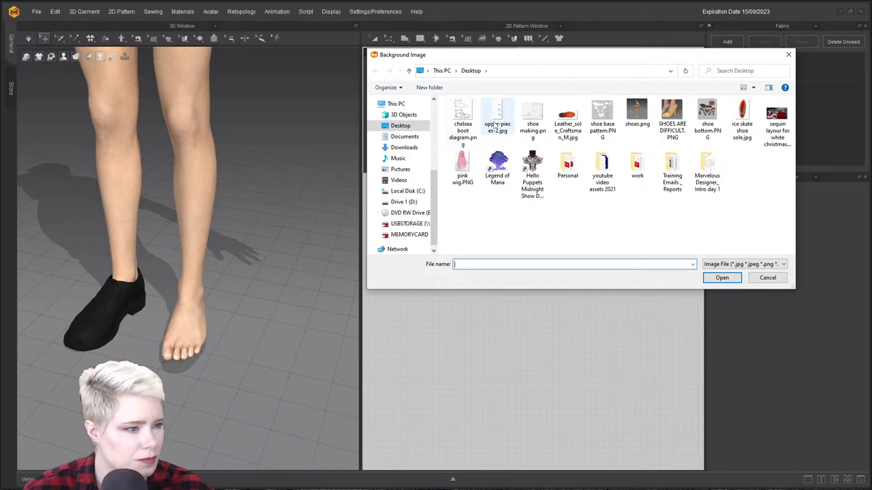
double_click(498, 119)
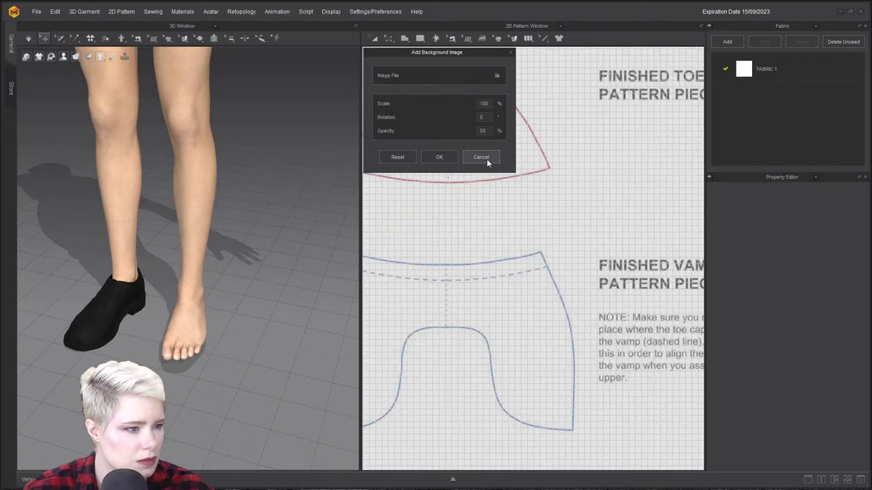
type("50")
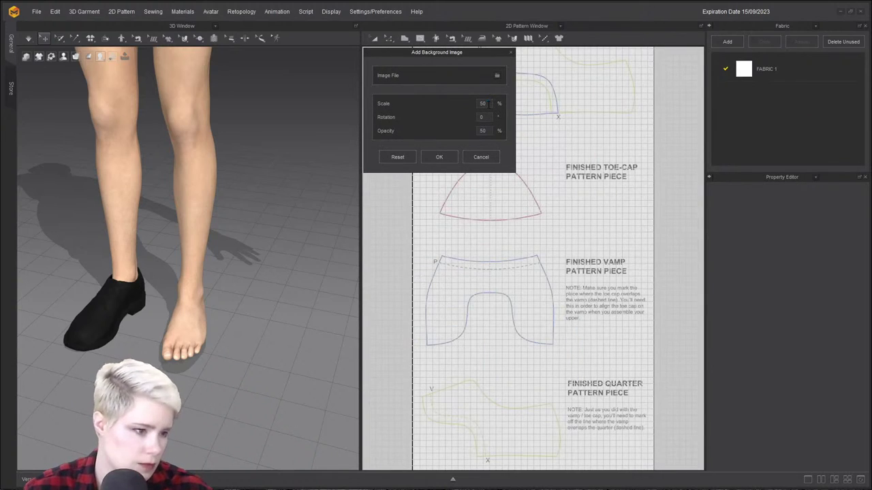
left_click(439, 157)
Outline half of the toe-cap piece as a straight-edged triangle, about 89 mm along the centre line and 81 mm along the lower edge.
scroll(503, 184, "down", 5)
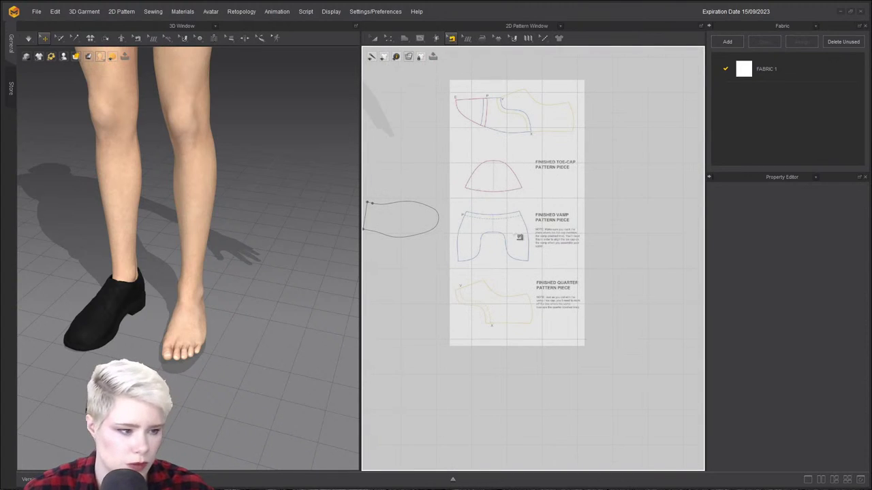
scroll(519, 237, "up", 2)
middle_click_drag(498, 200, 537, 249)
scroll(537, 249, "up", 2)
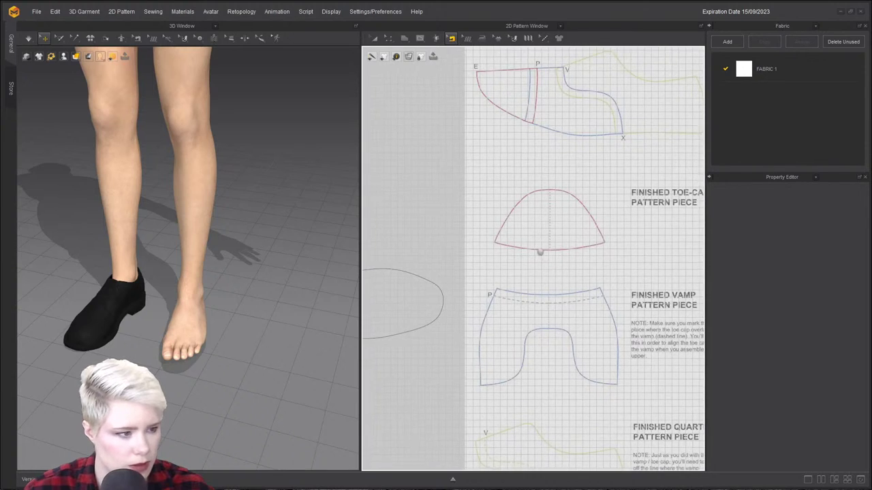
scroll(531, 219, "down", 3)
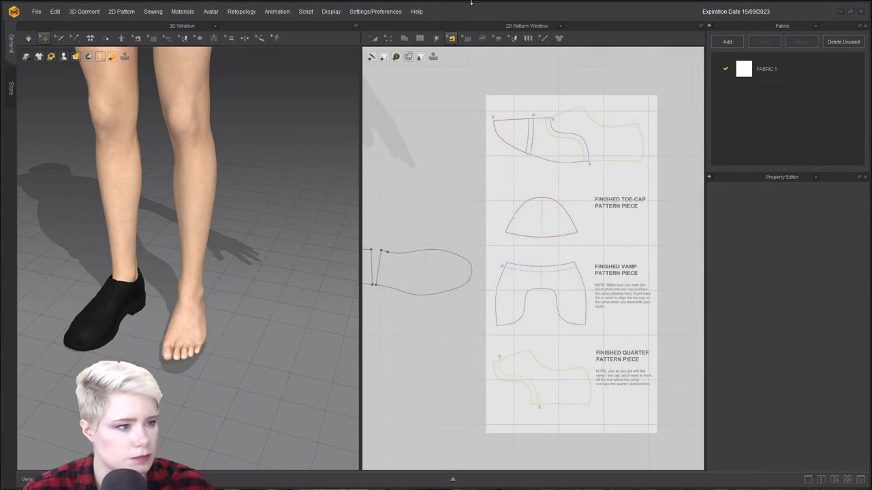
left_click(421, 38)
left_click(403, 38)
left_click(404, 38)
scroll(555, 228, "up", 5)
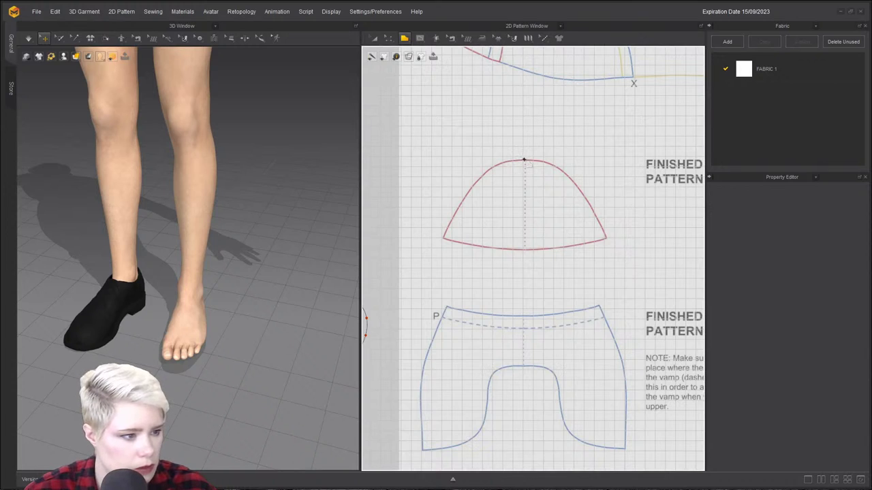
scroll(514, 155, "up", 6)
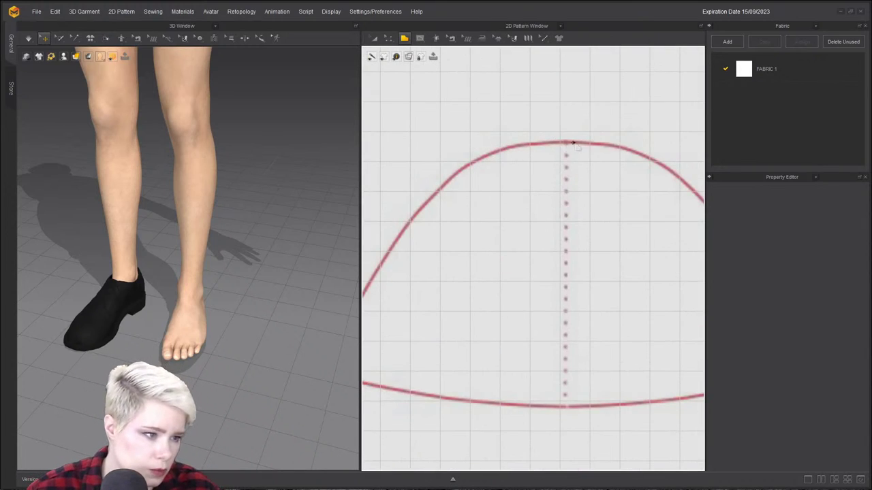
scroll(564, 157, "down", 2)
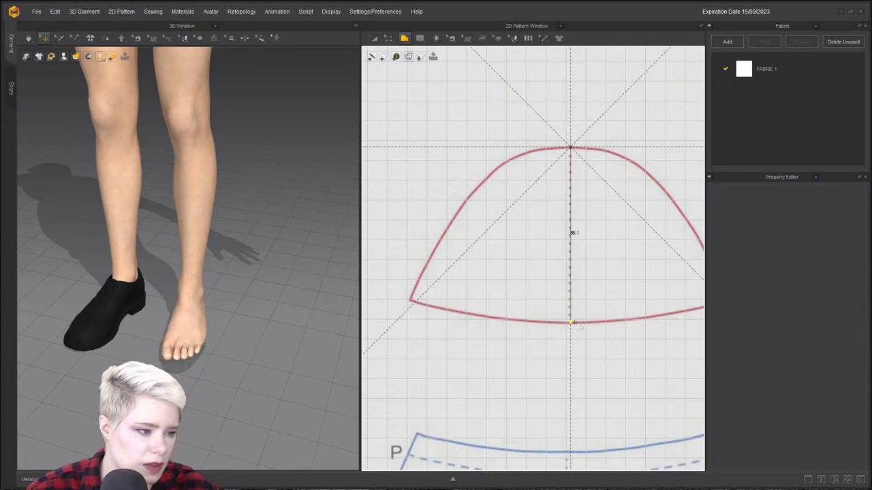
left_click(571, 323)
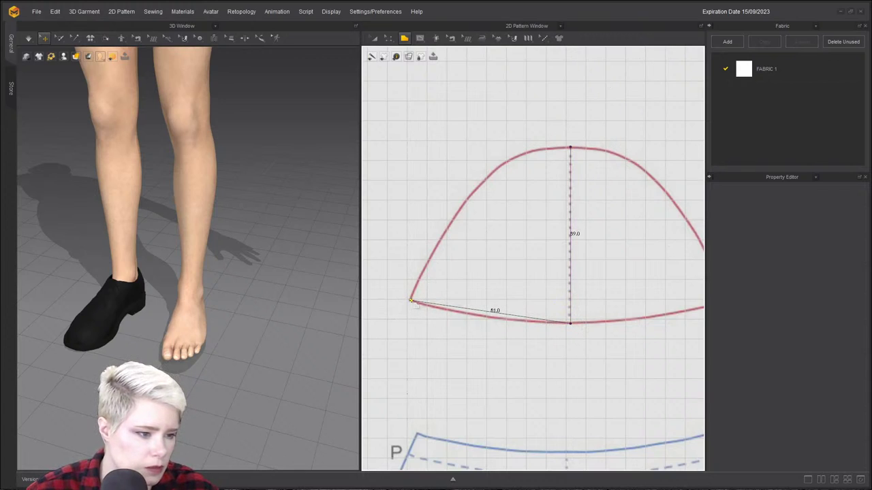
left_click(502, 230)
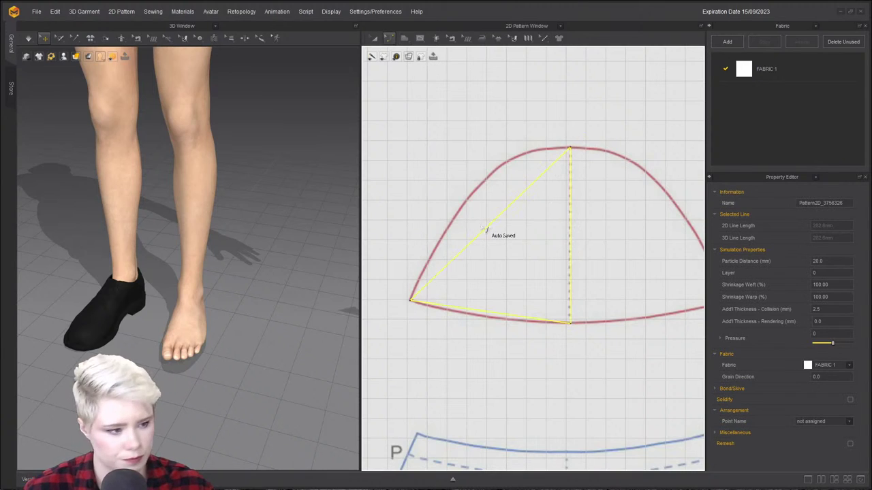
Curve the outer and lower edges of the half toe-cap pattern to follow the red reference outline.
left_click(496, 183)
left_click_drag(496, 182, 494, 187)
left_click(495, 312)
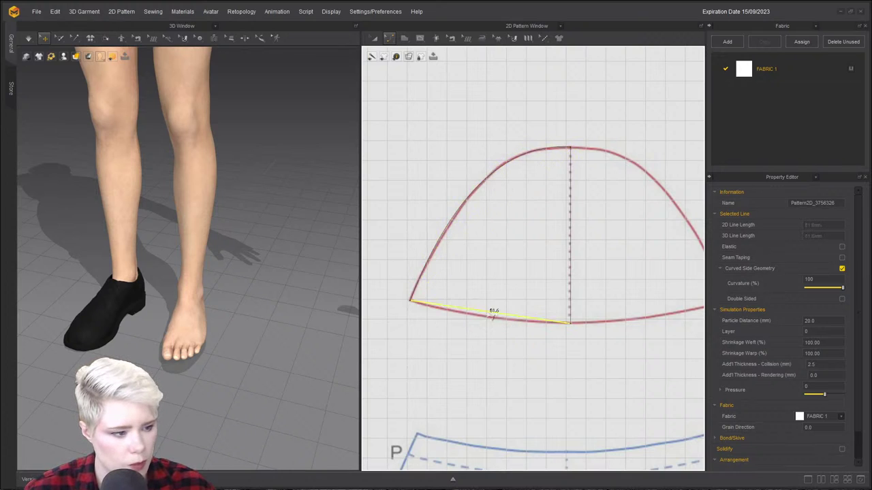
scroll(504, 216, "down", 5)
scroll(521, 274, "up", 4)
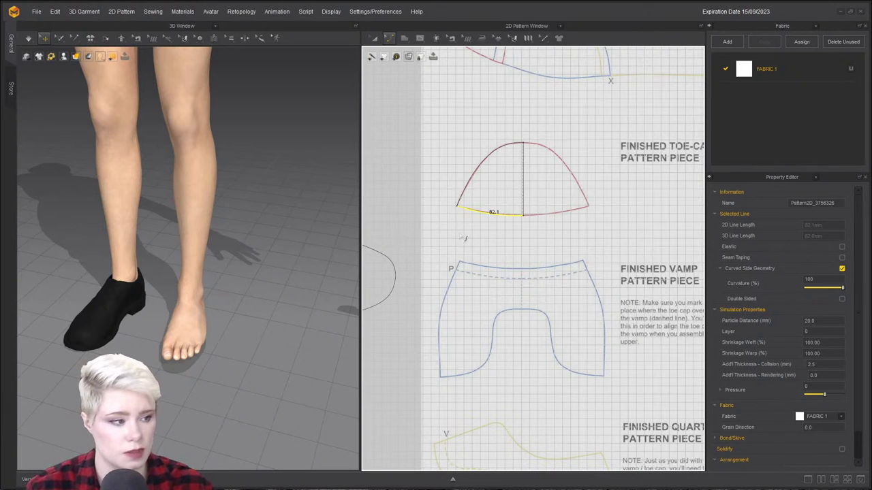
scroll(463, 404, "down", 2)
middle_click_drag(465, 402, 479, 249)
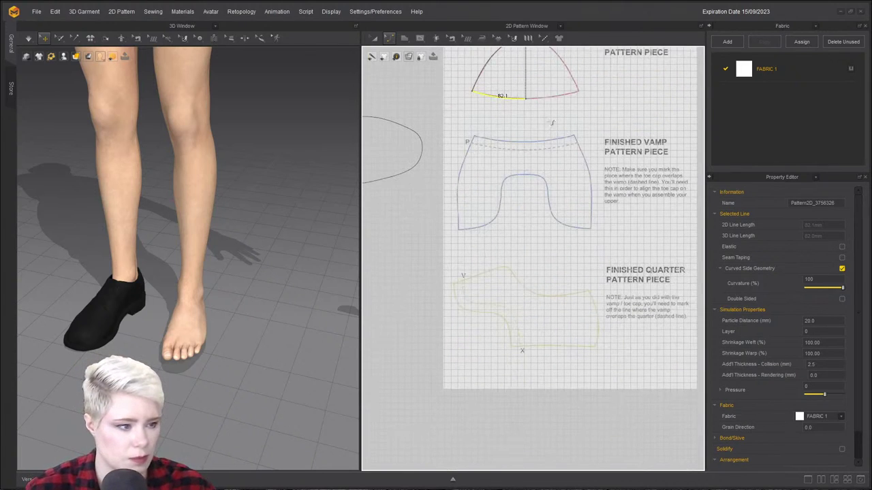
Activate the Polygon tool for tracing the finished vamp pattern piece on the template.
scroll(513, 274, "up", 2)
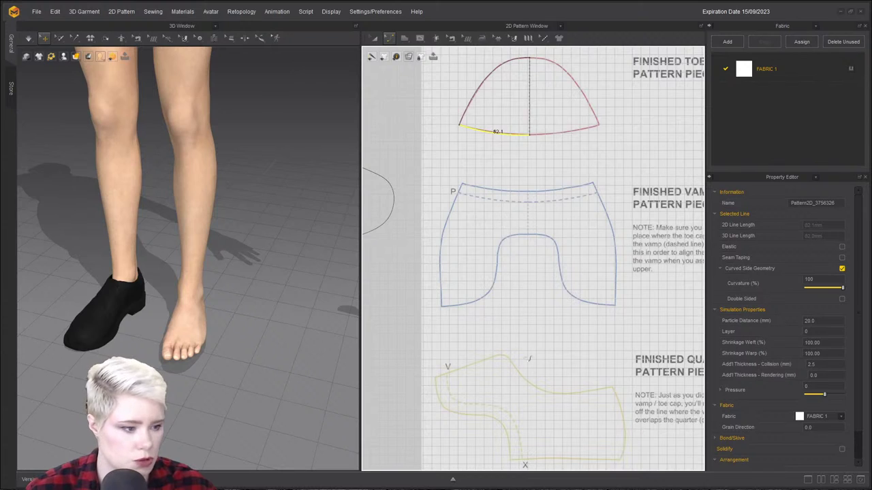
scroll(526, 330, "down", 2)
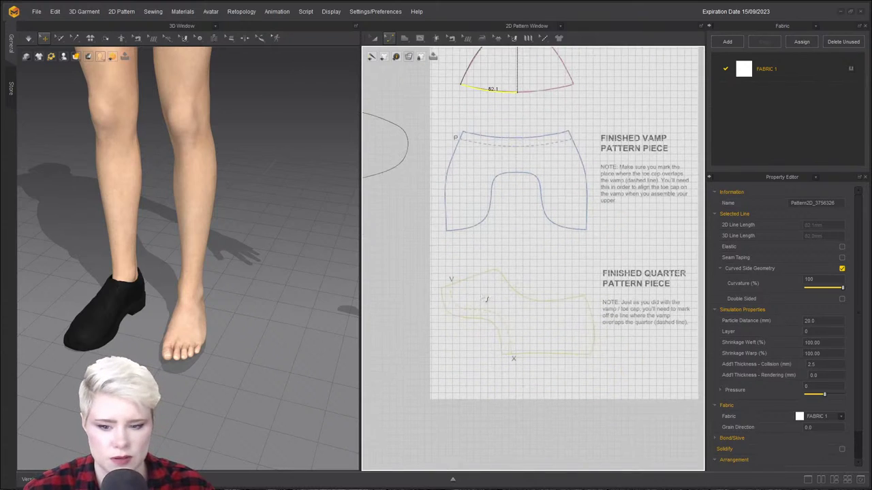
scroll(505, 286, "down", 2)
scroll(479, 90, "up", 4)
left_click(421, 39)
left_click(424, 57)
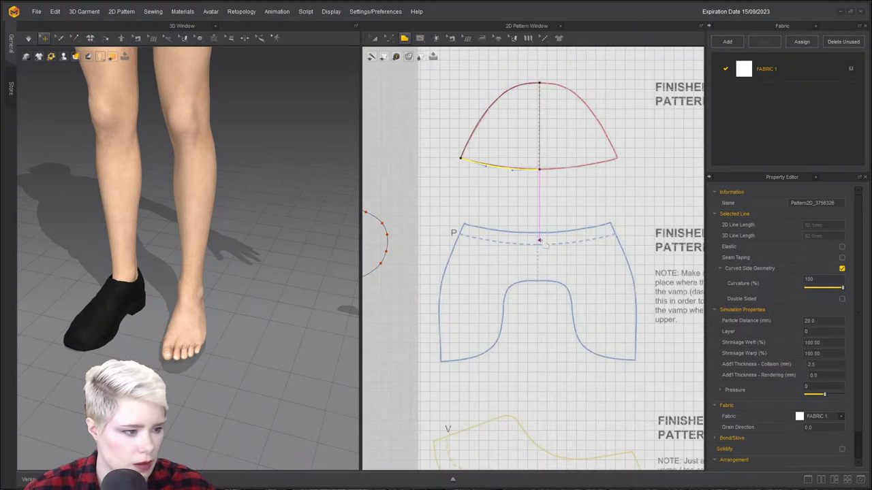
scroll(537, 245, "up", 3)
left_click(536, 246)
left_click(536, 325)
key("Escape")
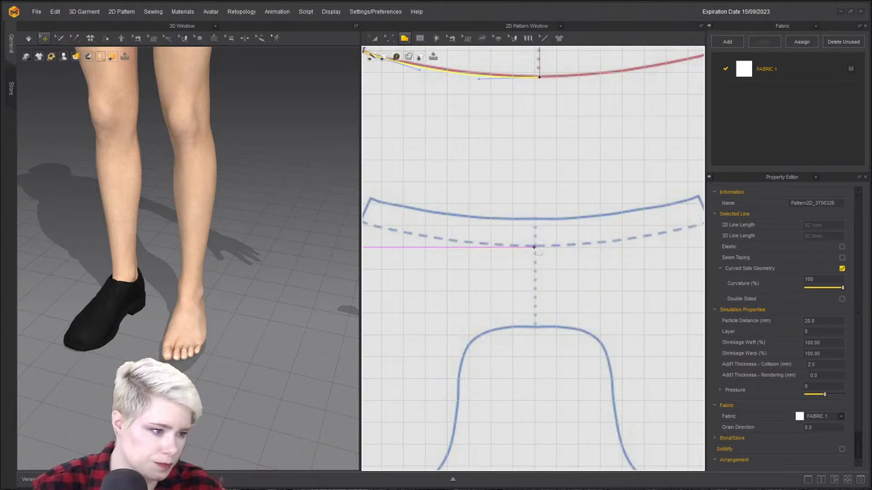
Start the half-vamp polygon with a vertical centre line about 37 mm long, from the dashed overlap line down to the inner arch.
scroll(537, 245, "up", 5)
left_click(535, 244)
scroll(531, 304, "down", 3)
scroll(534, 311, "down", 1)
right_click(522, 313)
left_click(456, 282)
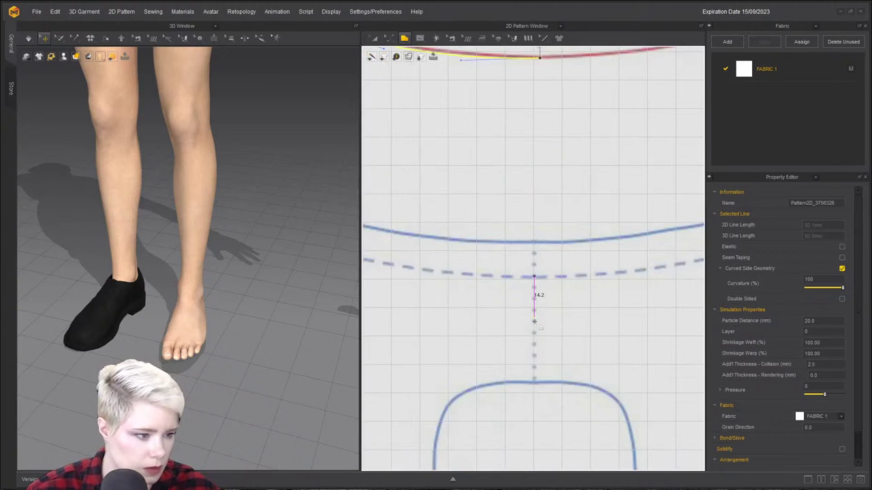
left_click(534, 383)
scroll(480, 385, "down", 3)
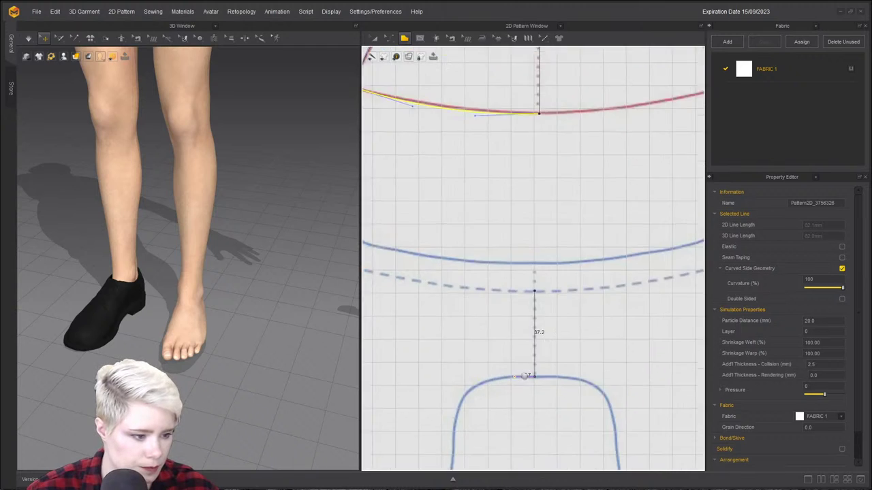
Continue the half-vamp outline through its lower outer corner and point P, and close it at the centre line's upper end.
left_click(426, 450)
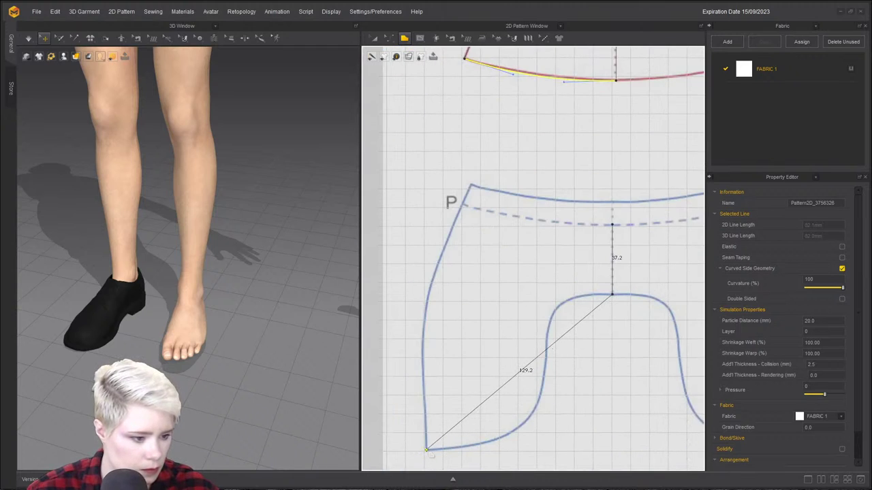
scroll(464, 204, "up", 5)
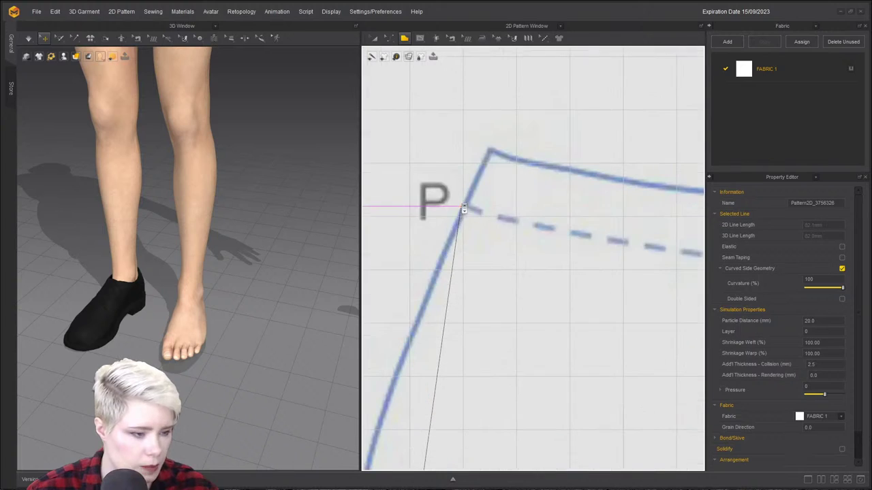
left_click(464, 205)
scroll(464, 204, "down", 2)
middle_click_drag(610, 233, 516, 229)
left_click(670, 244)
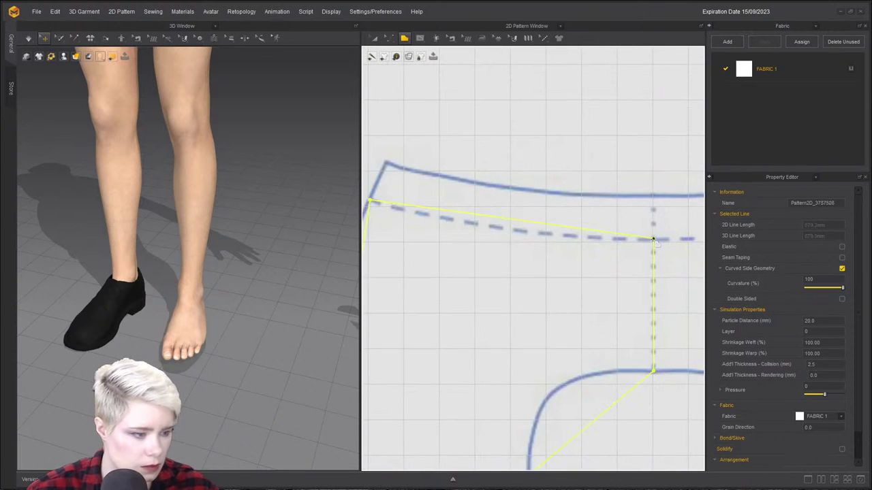
Curve the half vamp's upper edge along the dashed overlap line and shape its inner edge to follow the template's arch.
key("z")
left_click_drag(488, 218, 480, 227)
scroll(559, 401, "down", 2)
middle_click_drag(575, 439, 532, 318)
left_click_drag(531, 295, 525, 271)
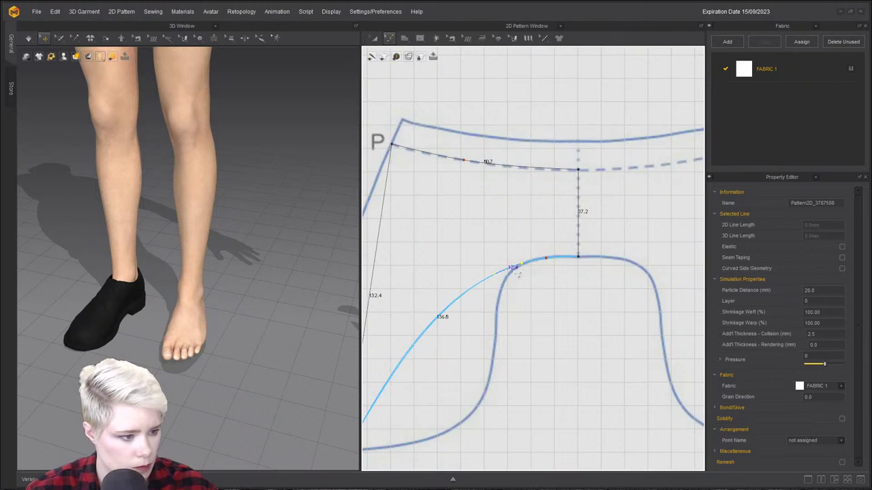
left_click_drag(421, 337, 486, 393)
scroll(515, 372, "down", 3)
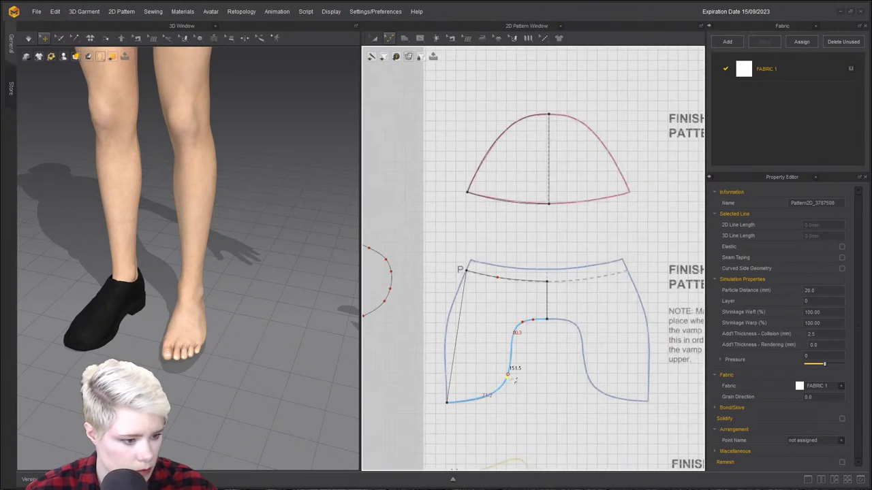
Curve the half vamp's outer side edge to follow the template outline.
scroll(502, 378, "up", 1)
left_click_drag(444, 309, 432, 297)
scroll(490, 374, "down", 3)
scroll(484, 353, "up", 3)
Start the quarter polygon at the upper heel corner, through the lower heel corner and along the bottom edge to point X.
middle_click_drag(475, 303, 480, 227)
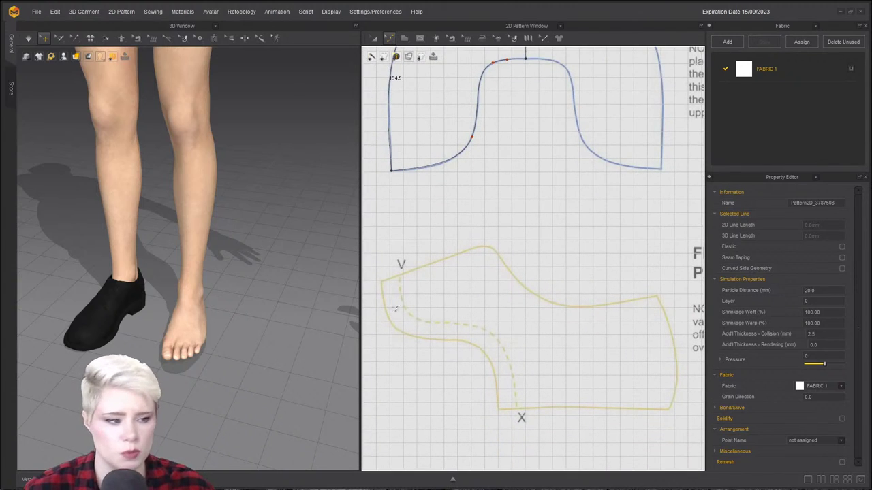
scroll(415, 195, "down", 1)
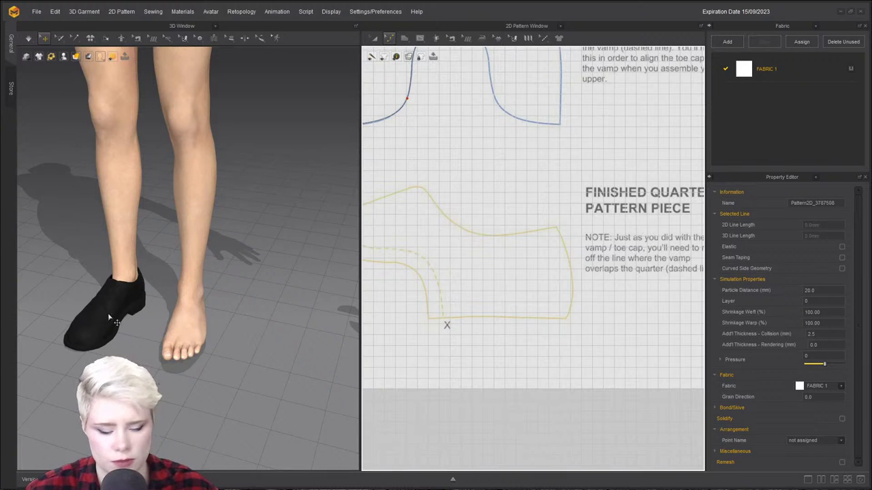
left_click(404, 37)
scroll(557, 236, "up", 4)
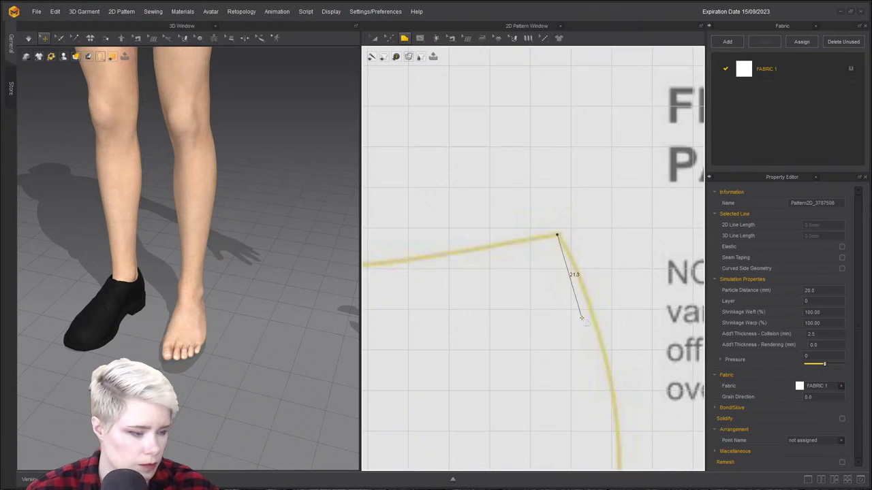
scroll(582, 318, "down", 3)
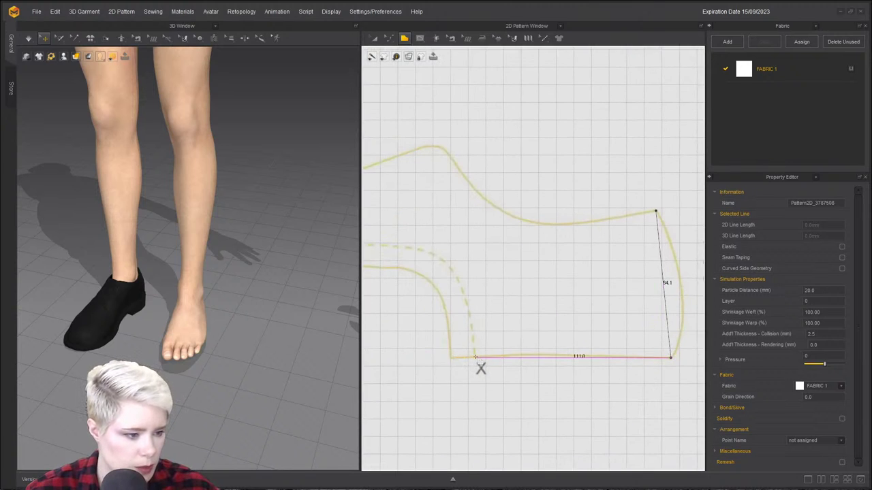
left_click(476, 357)
Continue the quarter outline from X to V and the upper front peak, closing it at the upper heel corner.
scroll(470, 262, "down", 4)
middle_click_drag(470, 262, 636, 305)
scroll(593, 283, "up", 4)
left_click(512, 241)
scroll(578, 230, "down", 2)
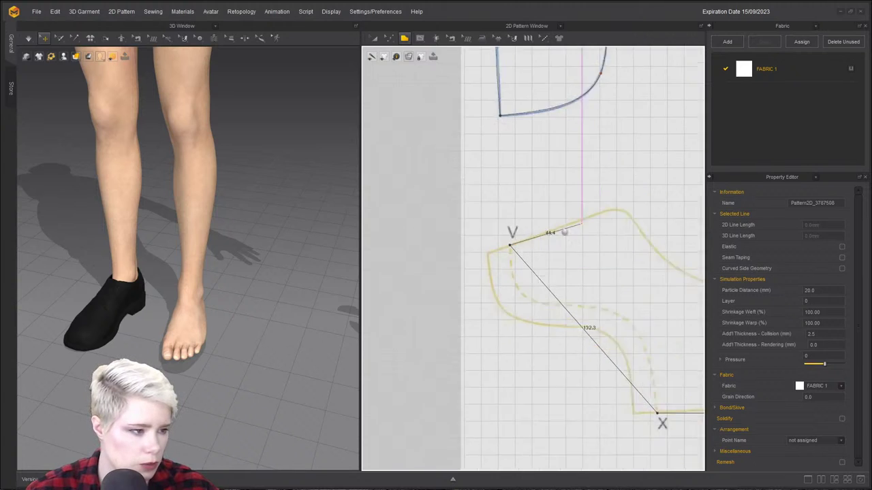
middle_click_drag(579, 229, 445, 248)
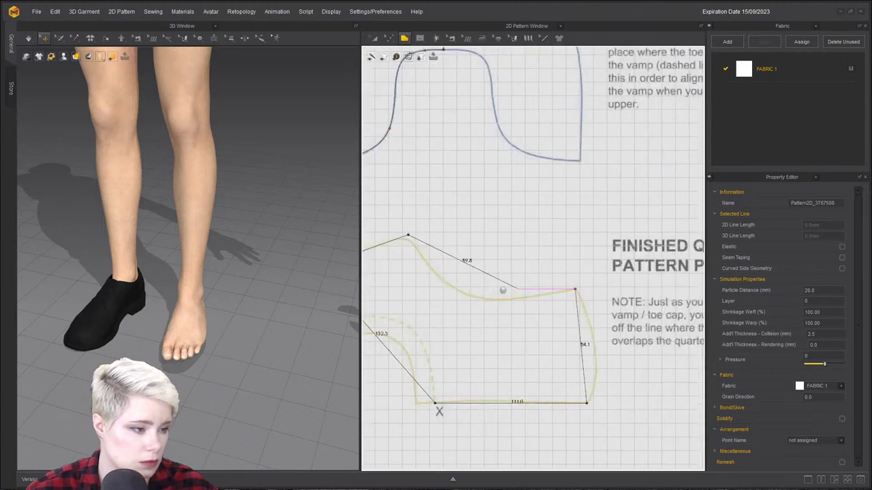
scroll(502, 283, "up", 1)
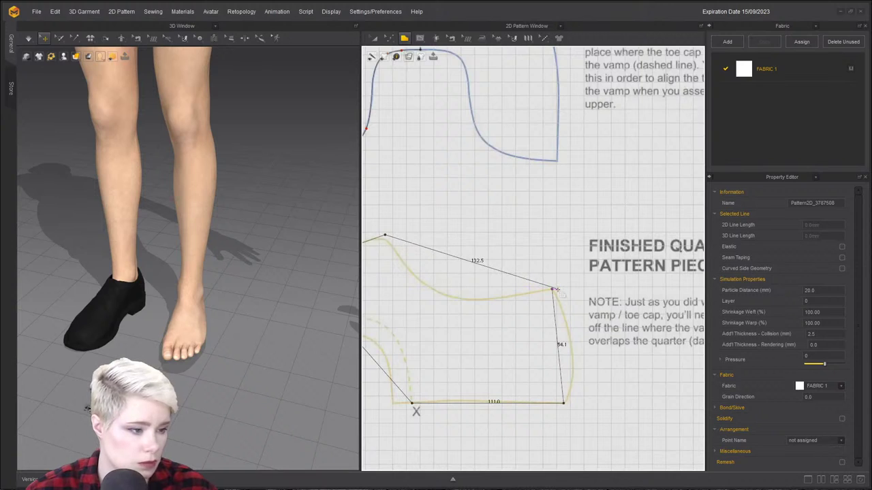
left_click(502, 283)
Bend the quarter's heel edge and upper collar edge to follow the template's curves.
key("c")
left_click(572, 349)
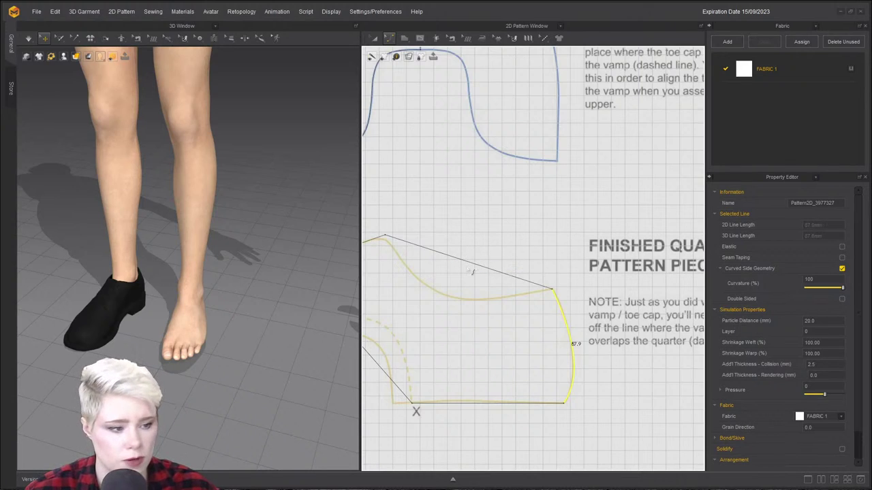
left_click(458, 294)
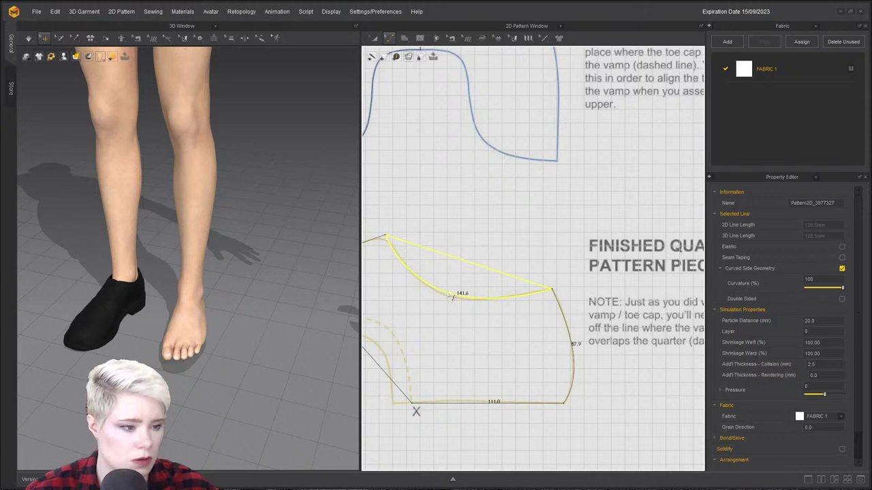
left_click_drag(449, 295, 451, 296)
Shape the quarter's front edge between V and X with curve points so it follows the dashed overlap line.
scroll(545, 285, "down", 5)
scroll(463, 326, "up", 4)
middle_click_drag(463, 328, 515, 305)
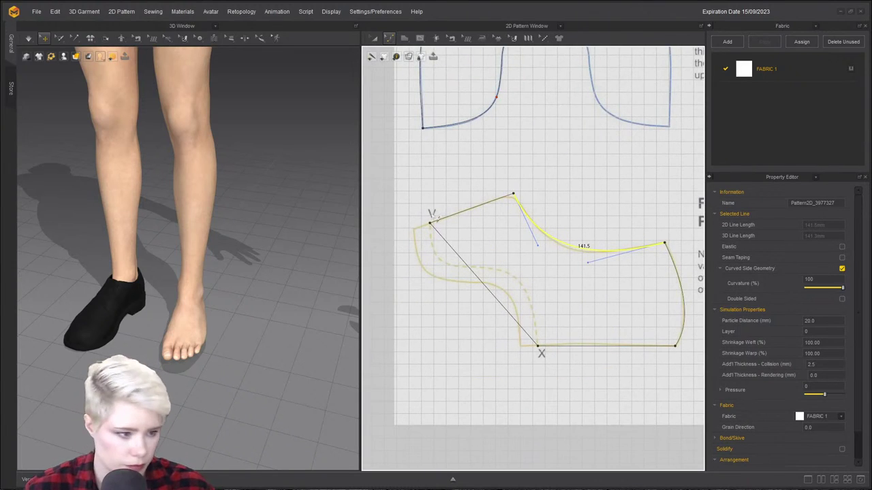
left_click(449, 255)
left_click_drag(459, 254, 508, 279)
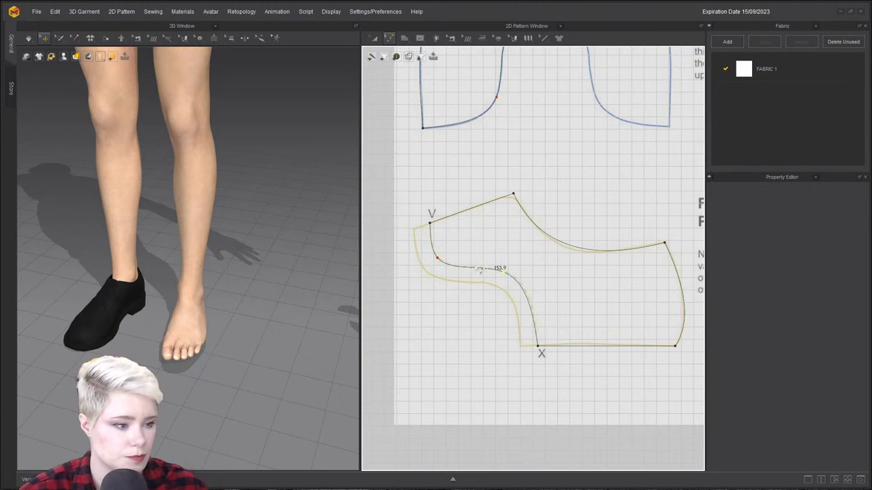
Move the front edge's curve point nearer X outward to refine the bend along the dashed line.
scroll(556, 301, "up", 3)
left_click_drag(545, 286, 553, 290)
scroll(458, 241, "down", 3)
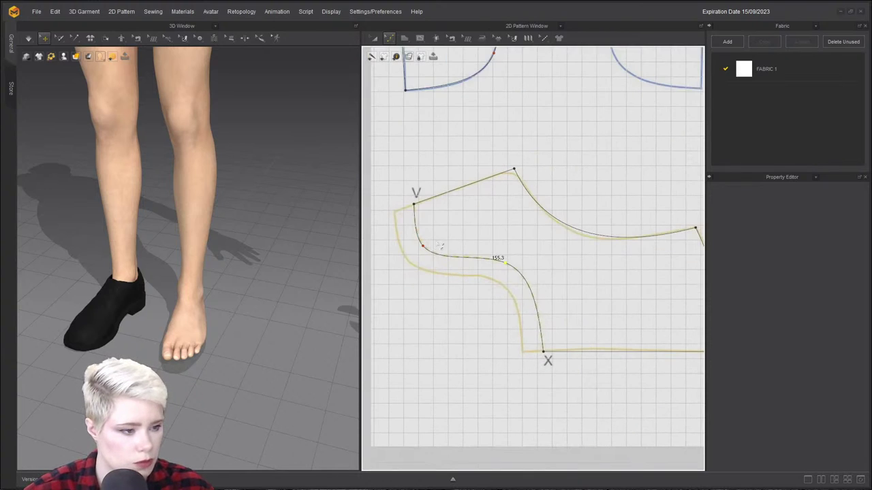
Move the front edge's curve point nearer V inward, making the edge about 150 mm long.
middle_click_drag(458, 245, 467, 271)
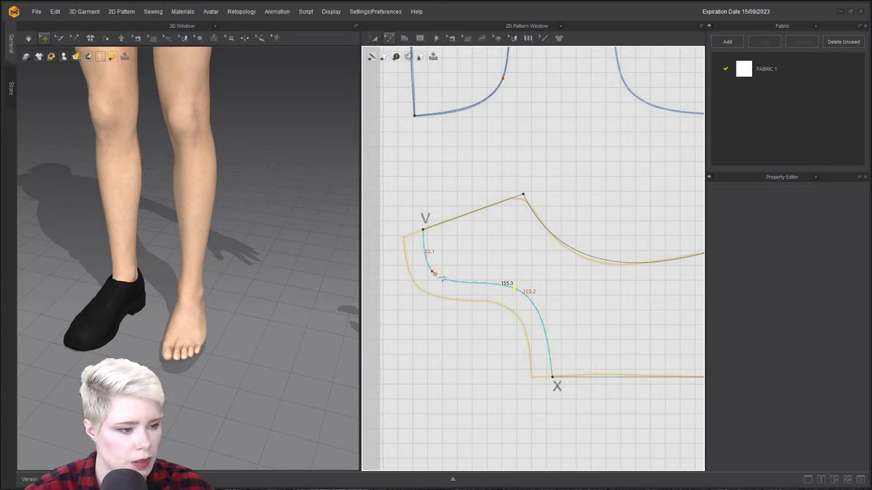
scroll(442, 278, "up", 5)
scroll(436, 307, "down", 7)
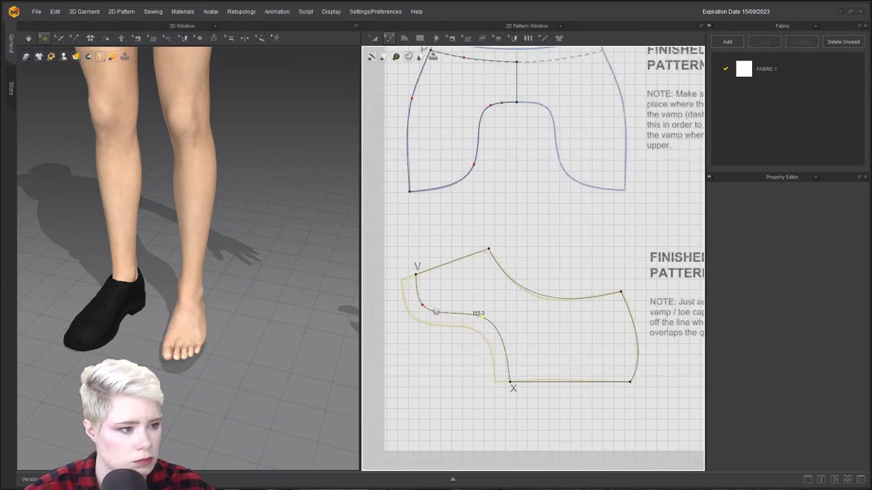
scroll(429, 315, "up", 5)
left_click_drag(412, 285, 449, 293)
scroll(453, 295, "down", 4)
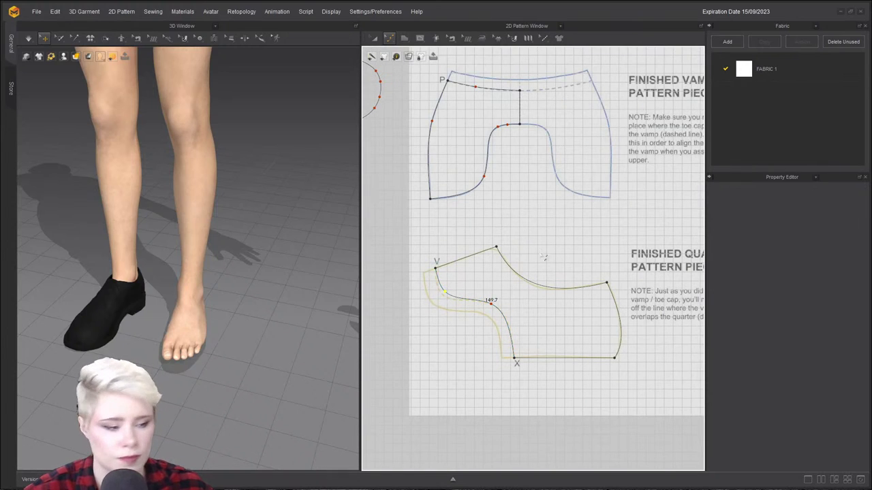
Shift the quarter's corner point at V slightly along the template's upper edge with the pattern editing tool.
scroll(544, 260, "up", 3)
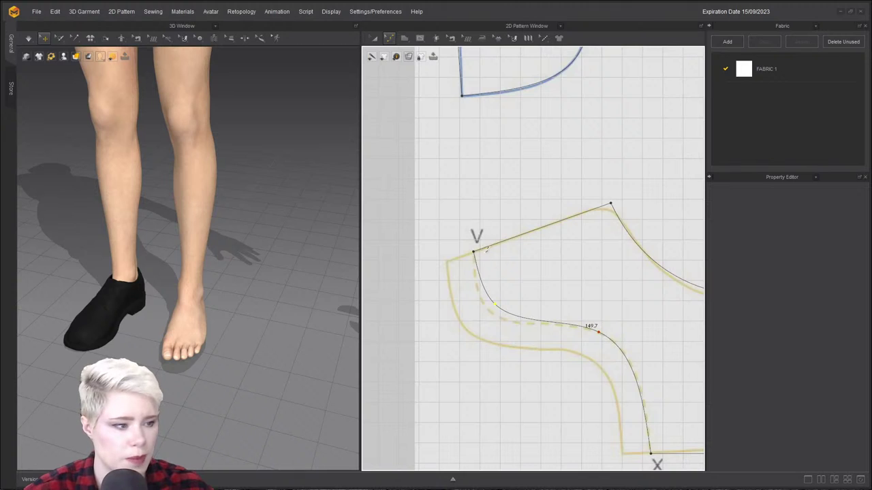
scroll(477, 194, "down", 1)
key("z")
scroll(479, 284, "up", 4)
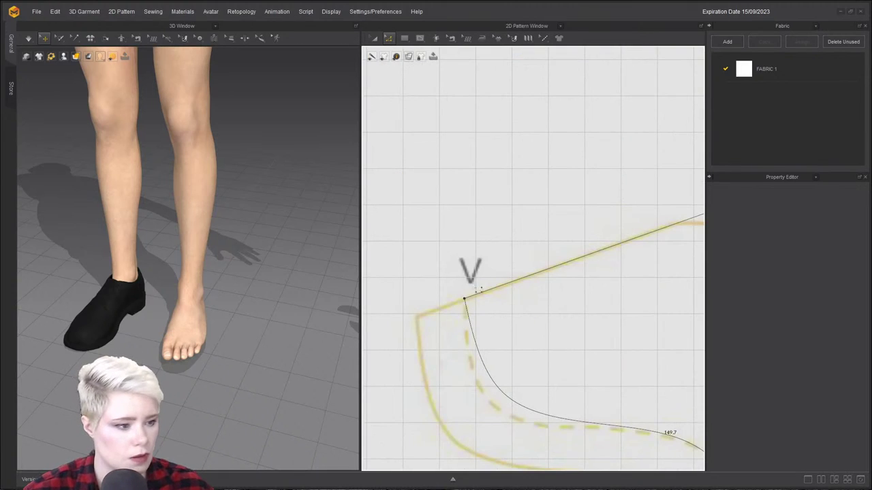
left_click(473, 303)
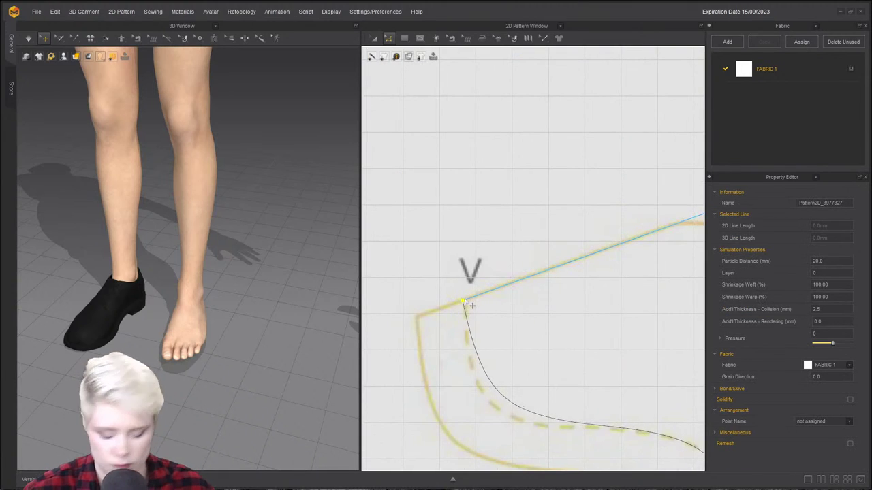
left_click_drag(472, 307, 463, 308)
scroll(470, 307, "down", 3)
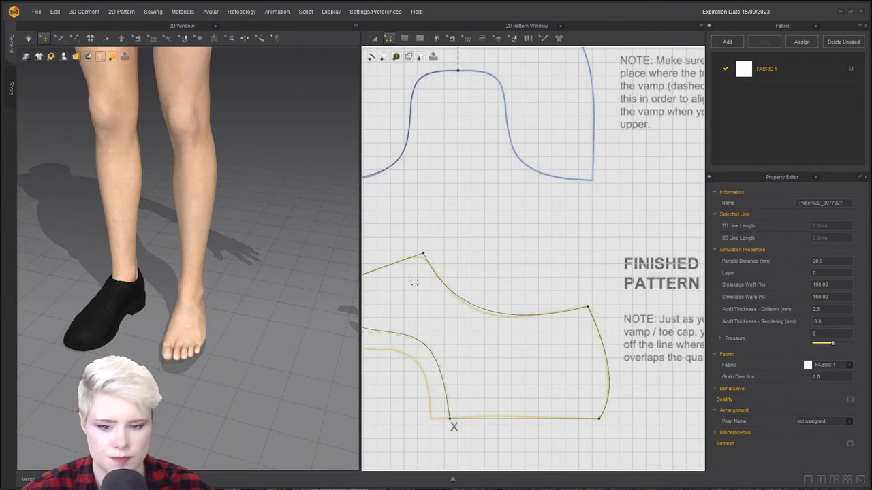
scroll(528, 331, "down", 4)
scroll(529, 212, "down", 2)
scroll(525, 198, "up", 1)
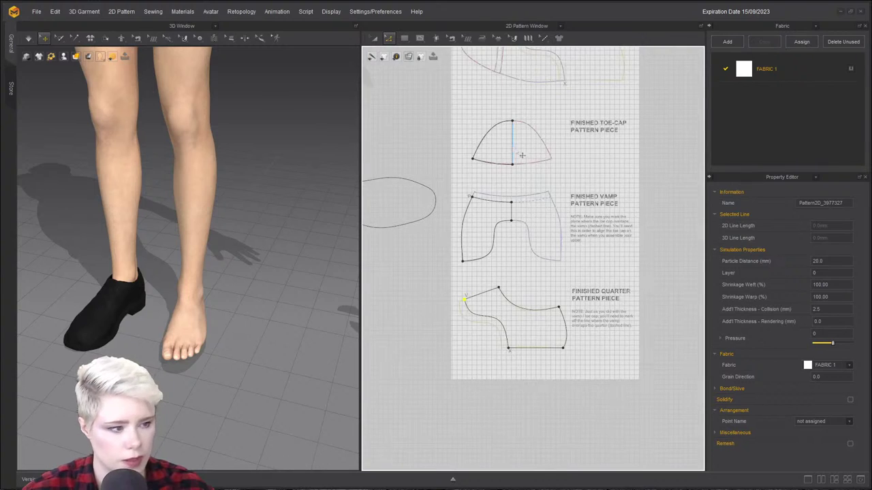
left_click(513, 145)
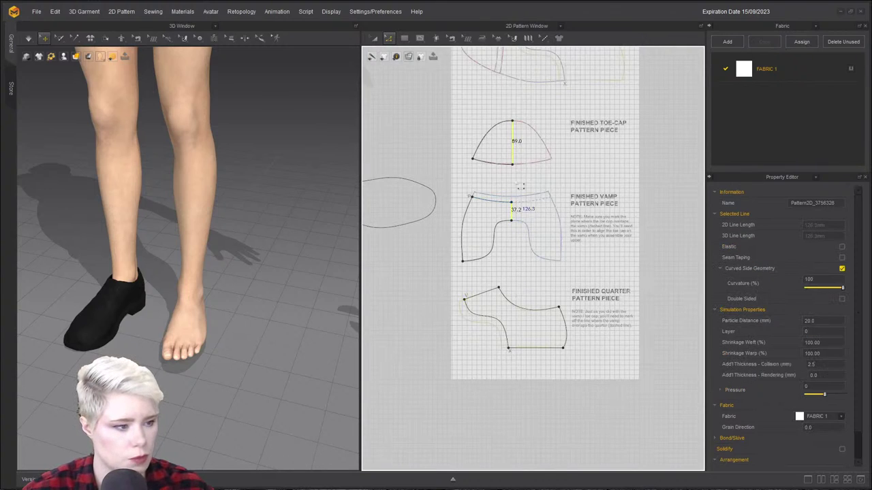
right_click(513, 143)
left_click(467, 153)
Unfold the toe-cap half and the vamp half across their centre lines using Unfold Symmetric Editing (with Sewing).
left_click(514, 143)
right_click(519, 145)
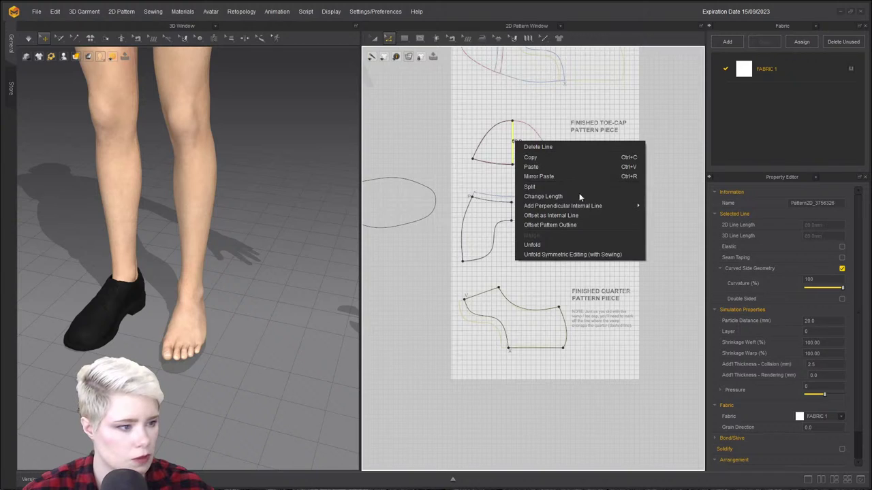
left_click(581, 249)
right_click(510, 211)
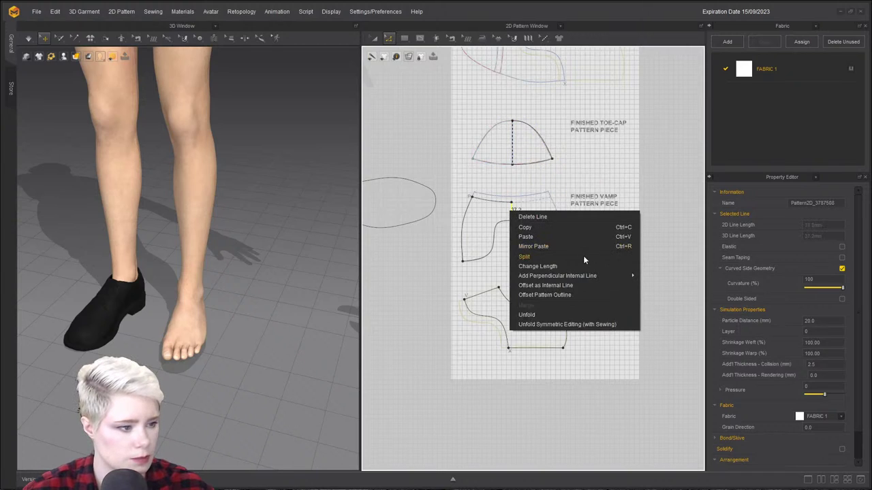
left_click(571, 324)
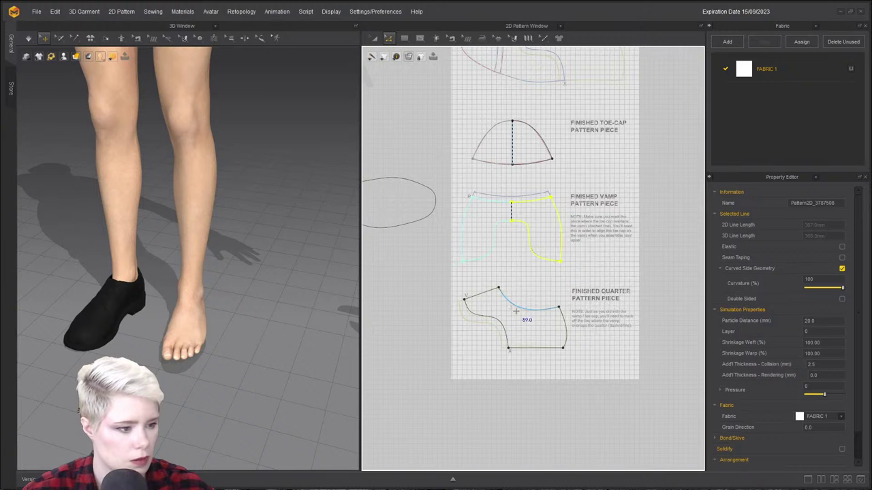
Select the toe-cap, vamp and quarter pieces together in the 2D pattern layout.
scroll(485, 304, "up", 3)
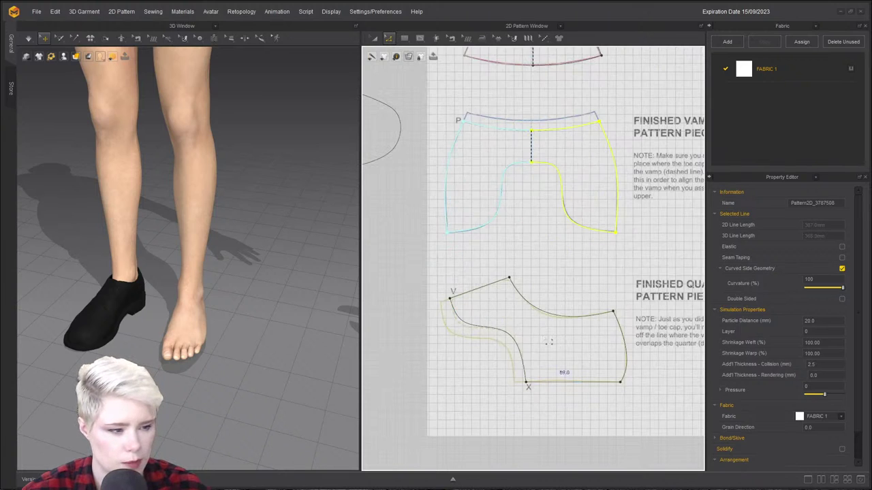
scroll(525, 328, "down", 5)
scroll(278, 201, "down", 5)
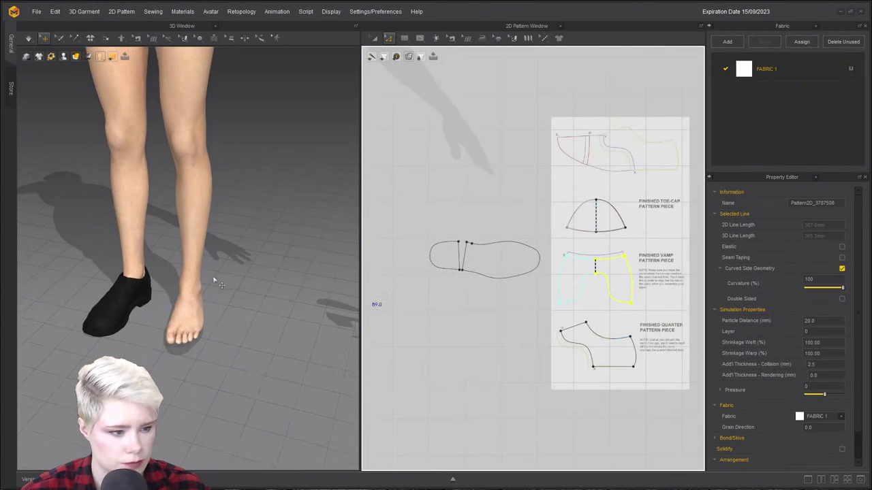
left_click_drag(315, 175, 136, 290)
key("6")
middle_click_drag(195, 292, 66, 276)
right_click_drag(66, 276, 273, 442)
key("a")
left_click(579, 280, "shift")
left_click(591, 349, "shift")
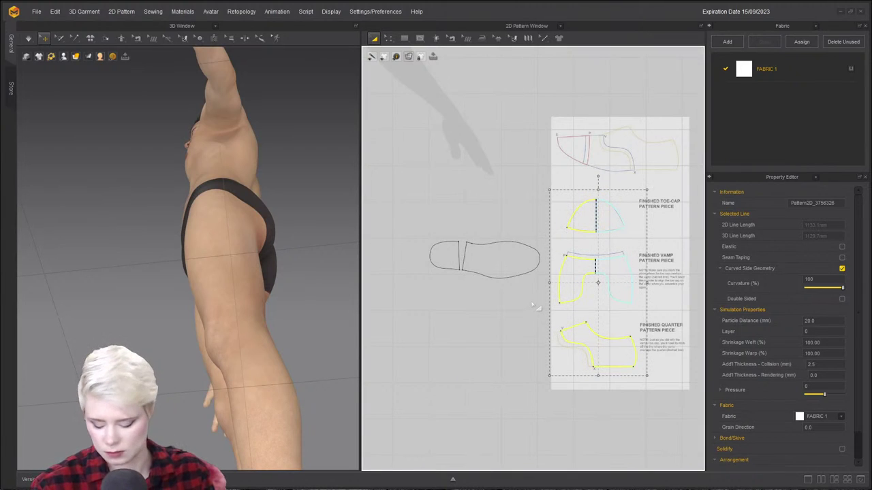
Examine from the side how the front sole piece and the heel piece sit beneath the bare foot.
scroll(513, 315, "down", 3)
scroll(535, 263, "up", 3)
left_click(477, 313)
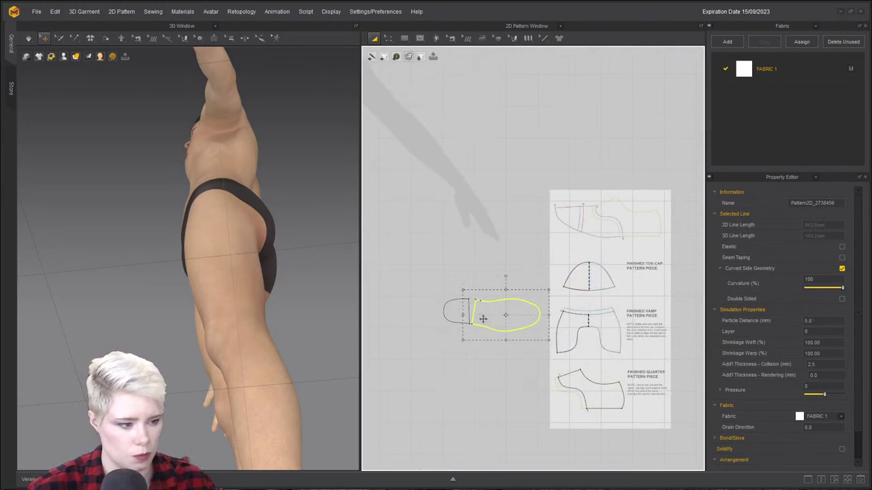
scroll(284, 319, "down", 2)
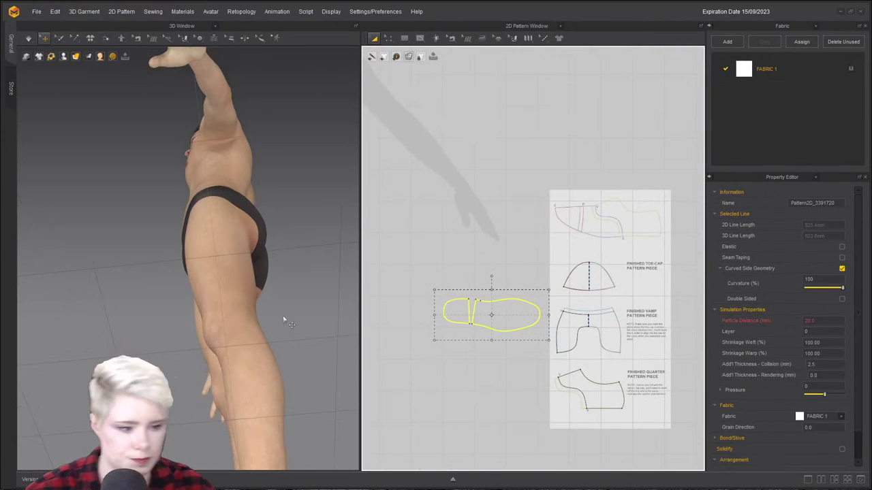
middle_click_drag(284, 318, 293, 170)
right_click_drag(293, 170, 276, 310)
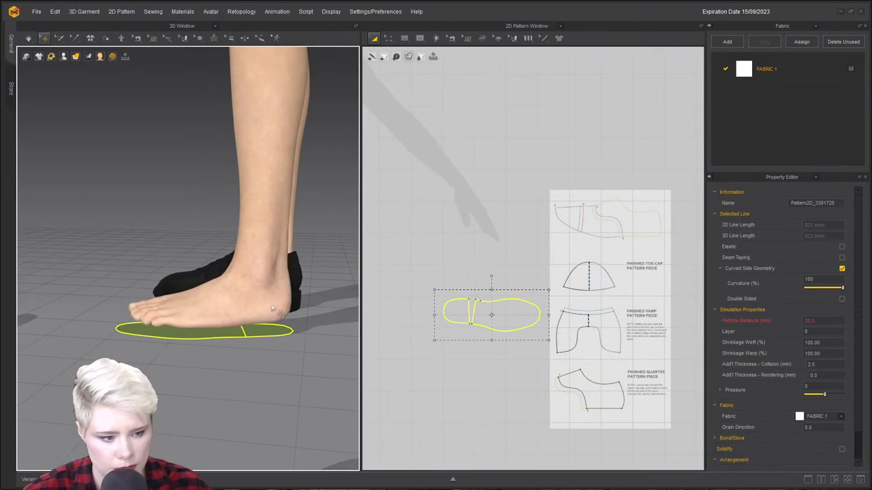
left_click(307, 330)
left_click(247, 332)
left_click(295, 305)
scroll(105, 316, "down", 3)
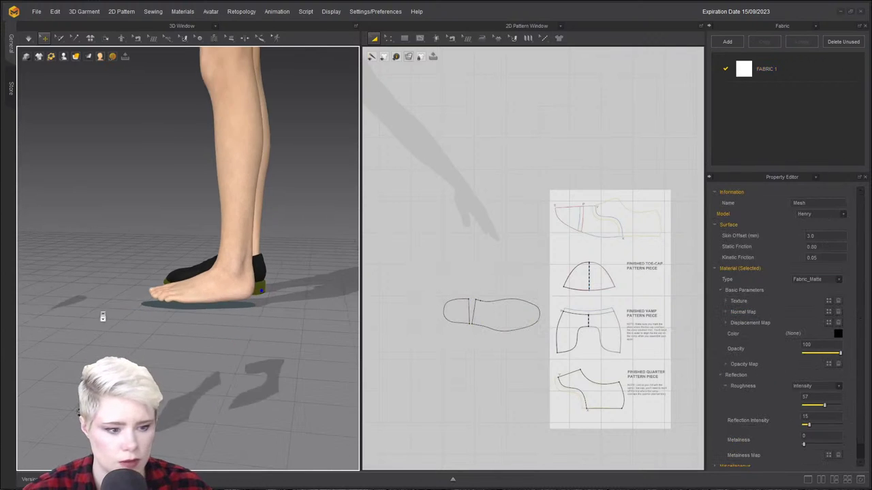
middle_click_drag(101, 315, 210, 296)
scroll(269, 313, "up", 5)
right_click_drag(241, 312, 187, 226)
scroll(226, 289, "up", 2)
left_click(254, 302)
middle_click_drag(97, 308, 107, 317)
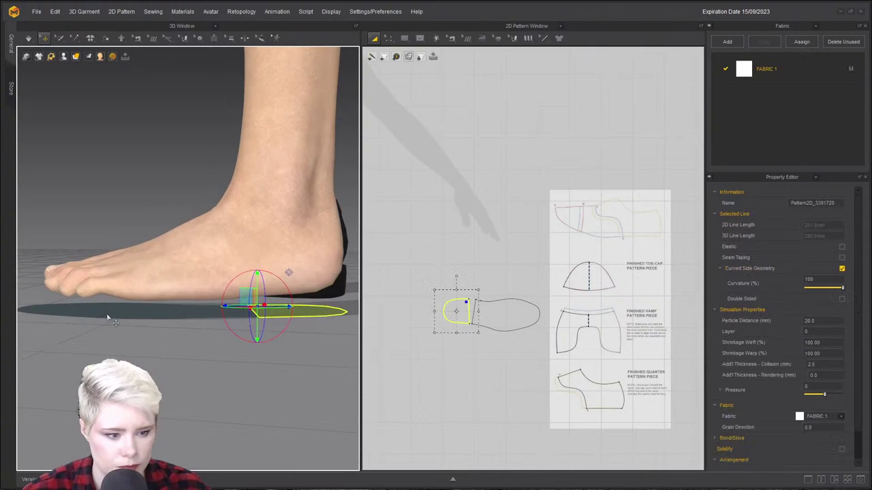
right_click_drag(107, 318, 114, 321)
right_click_drag(206, 233, 162, 201)
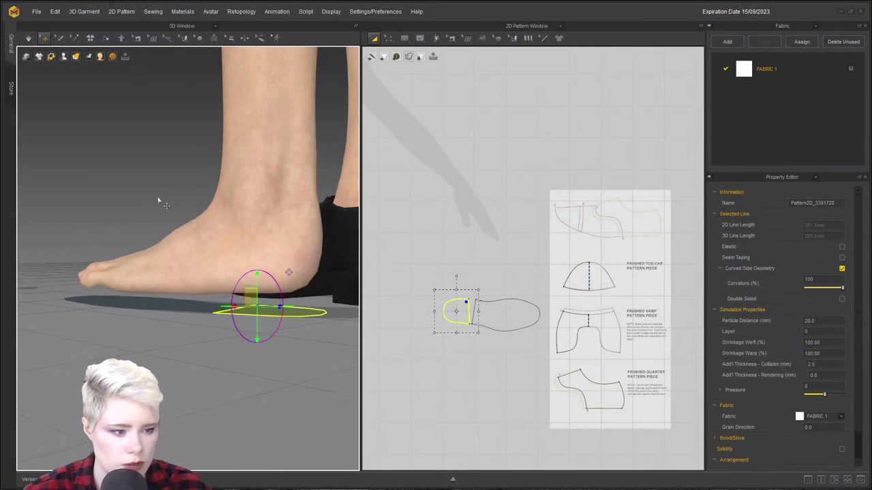
left_click(292, 377)
right_click_drag(293, 377, 193, 229)
right_click_drag(126, 299, 160, 248)
scroll(178, 286, "up", 2)
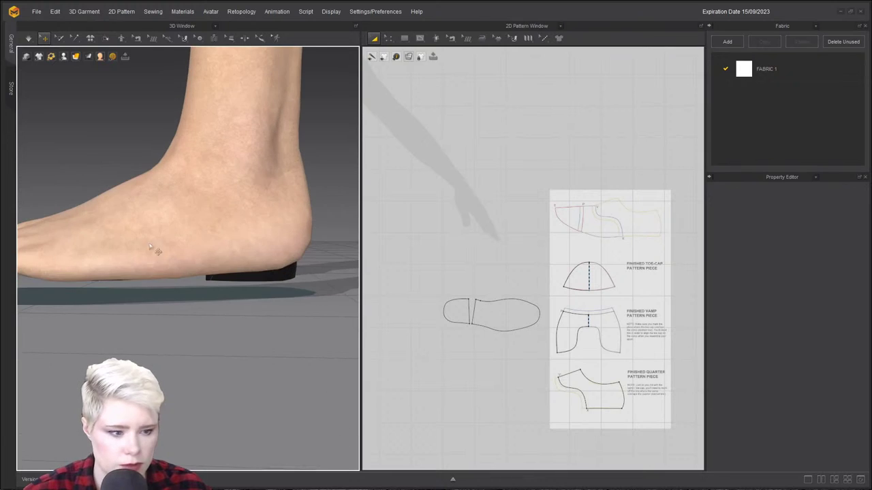
right_click_drag(81, 274, 81, 298)
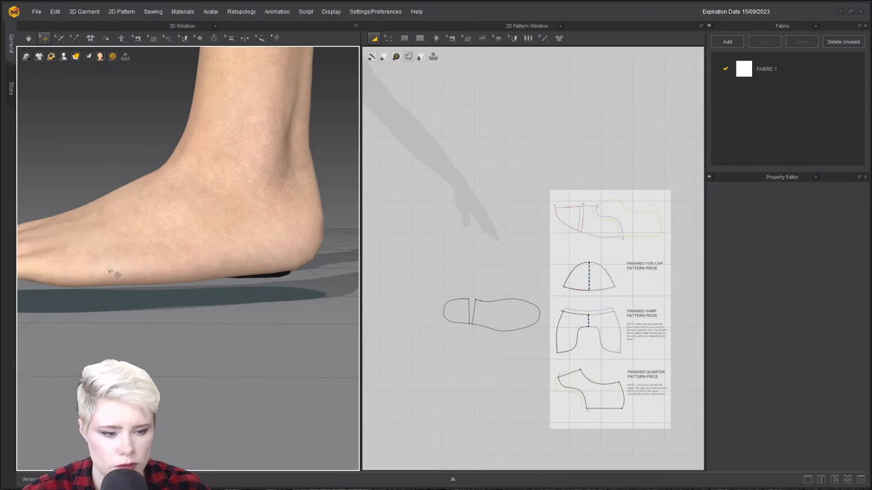
middle_click_drag(82, 298, 154, 256)
left_click(145, 244)
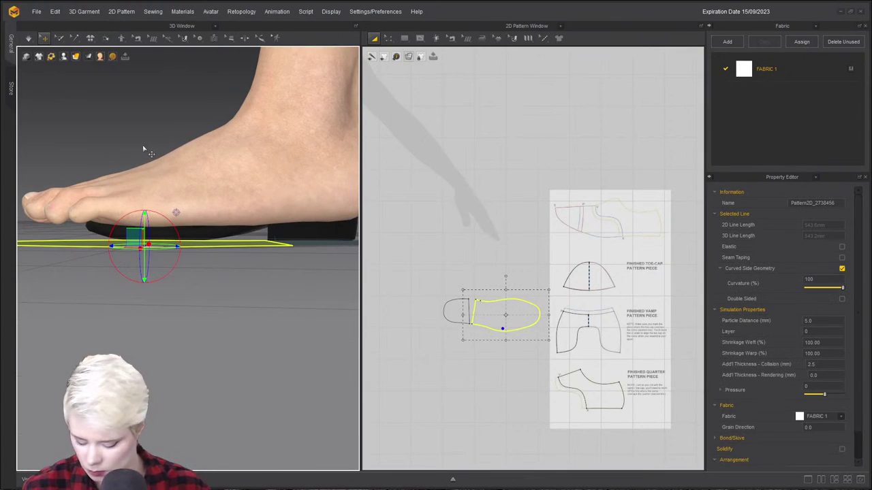
left_click(316, 245)
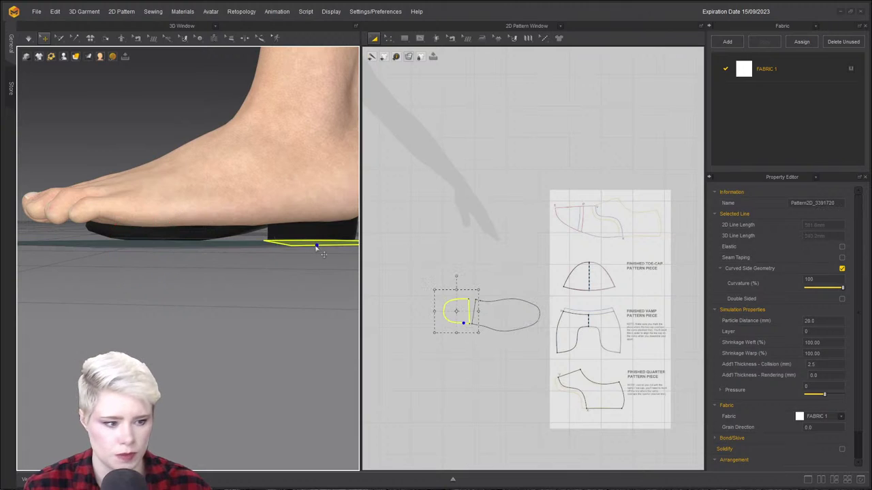
left_click(59, 37)
left_click(72, 70)
middle_click_drag(498, 316, 457, 238)
scroll(457, 237, "up", 3)
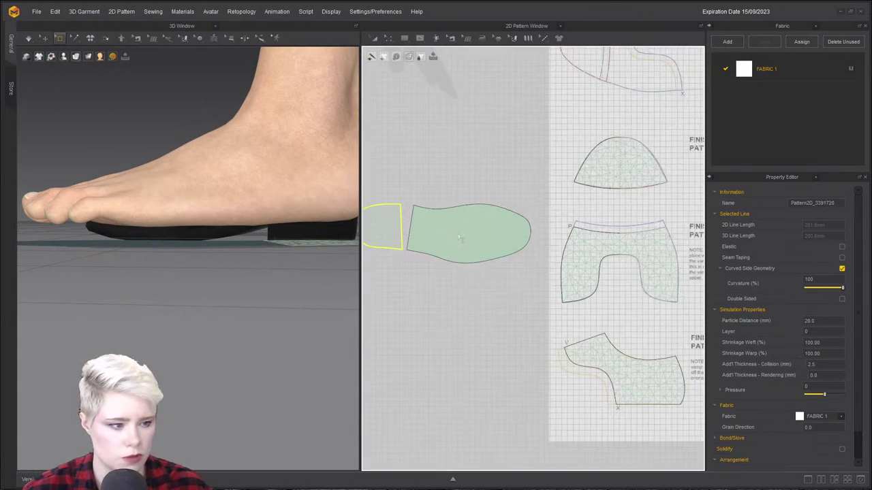
left_click(454, 196)
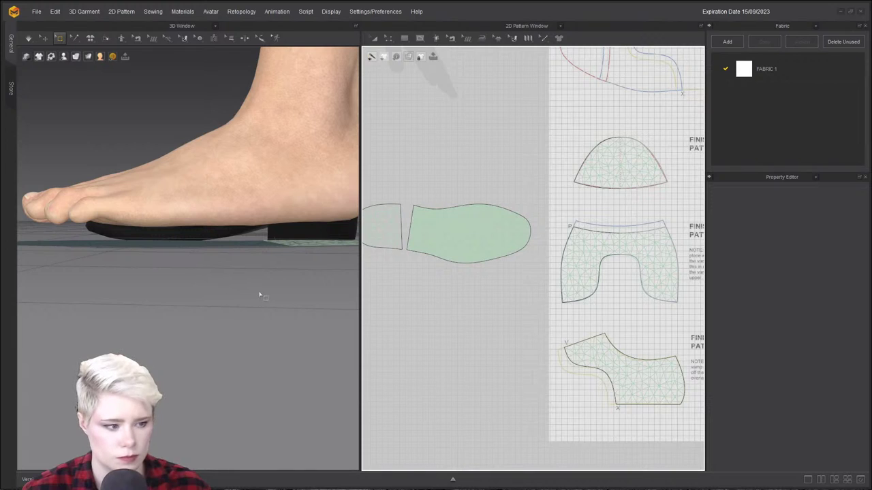
right_click_drag(115, 227, 135, 281)
key("a")
left_click(46, 38)
left_click(121, 270)
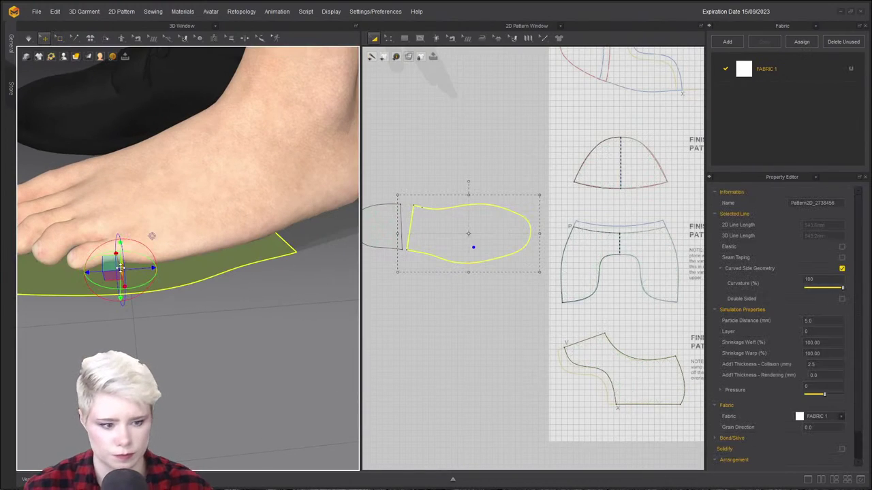
Box-select the mesh over the toe and middle area of the larger sole piece with Select Mesh (Box) and freeze it.
mouse_move(74, 53)
left_click(59, 37)
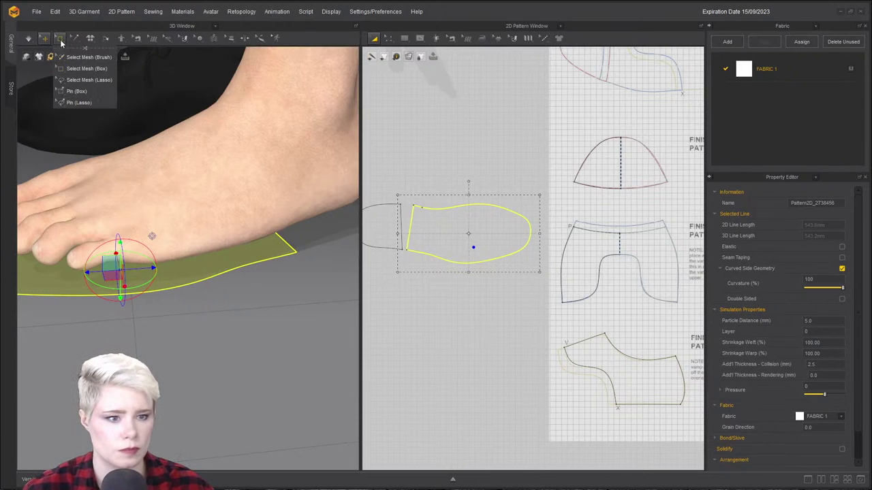
left_click(78, 68)
left_click(468, 183)
left_click_drag(466, 182, 532, 295)
right_click_drag(187, 274, 167, 196)
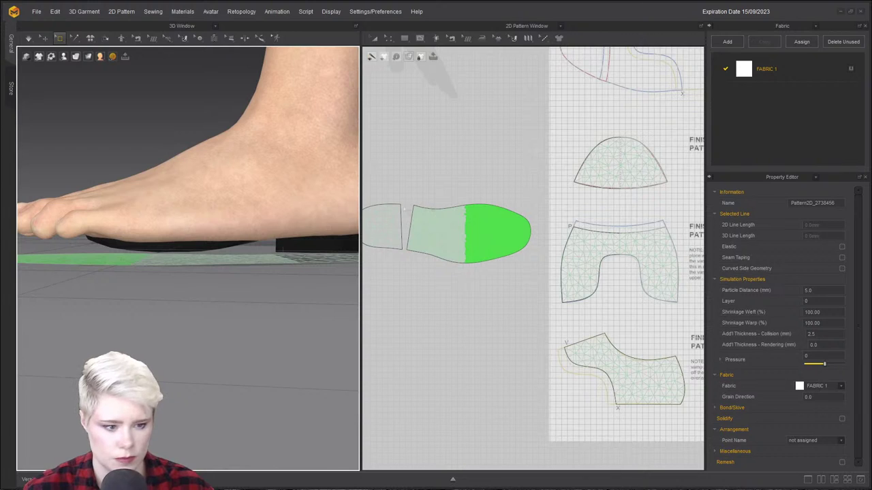
left_click(491, 268)
left_click_drag(533, 288, 532, 288)
right_click_drag(117, 278, 126, 279)
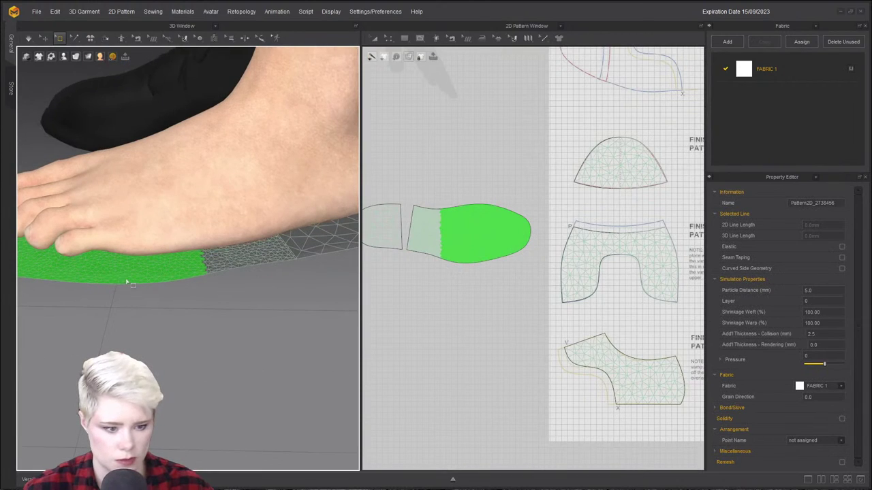
right_click(126, 282)
left_click(169, 327)
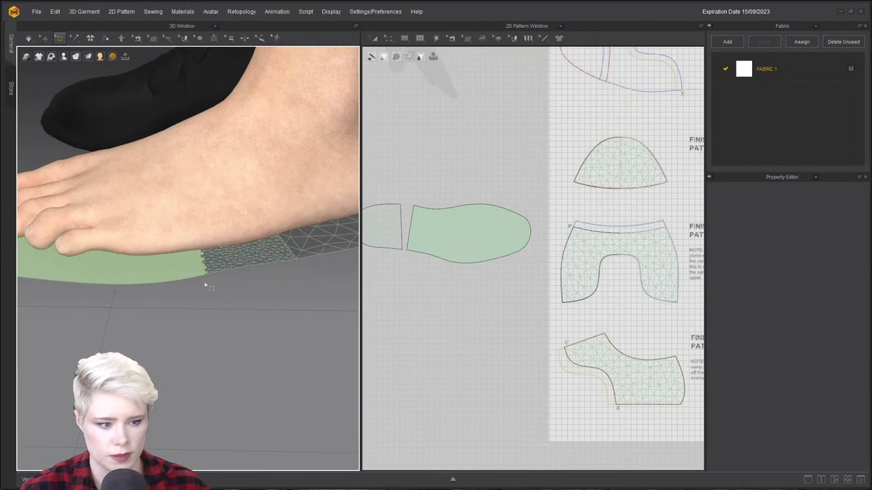
Select the front sole piece and the heel piece together and set their particle distance to 5 mm.
right_click_drag(198, 272, 217, 241)
left_click(275, 252)
key("q")
key("w")
left_click(44, 39)
left_click(283, 249)
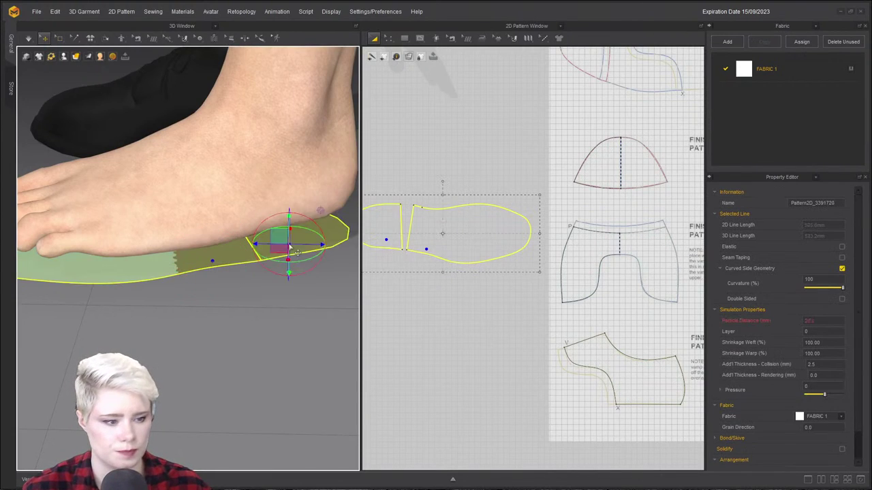
double_click(824, 320)
double_click(824, 320)
type("55")
key("Return")
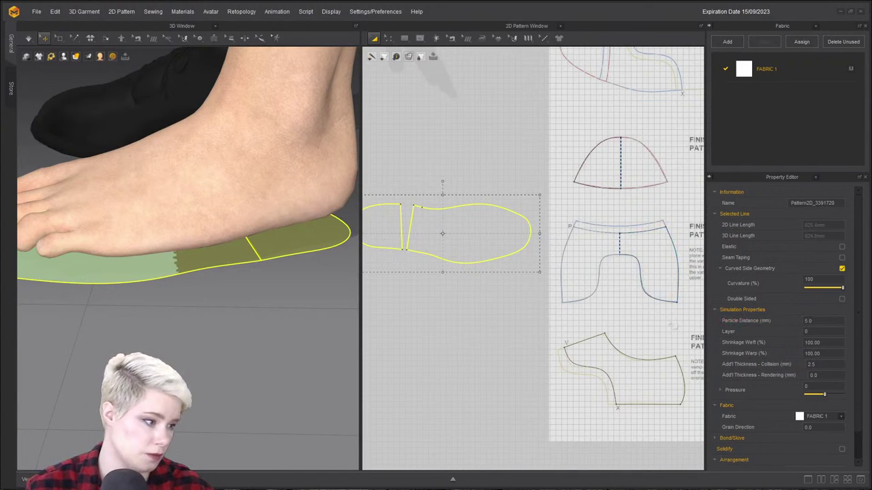
Set both sole pieces' additional rendering thickness to 3 mm and display the garment surface with its thickness.
double_click(829, 375)
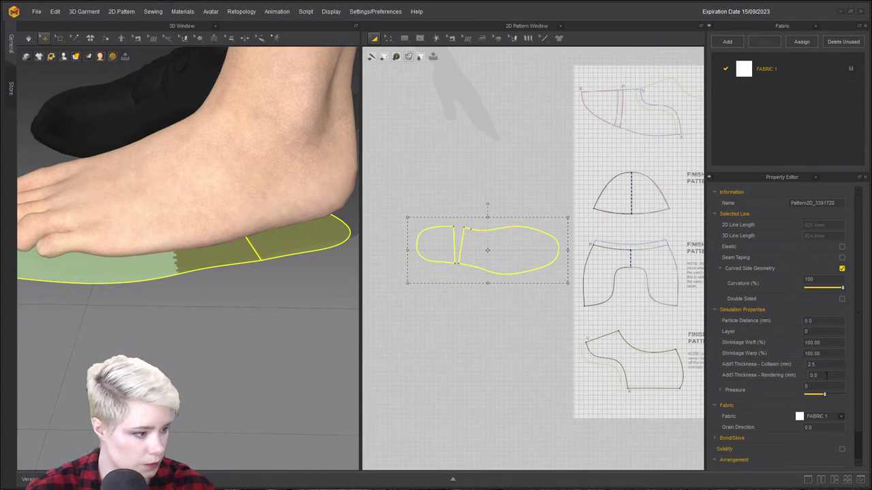
type("3")
key("Return")
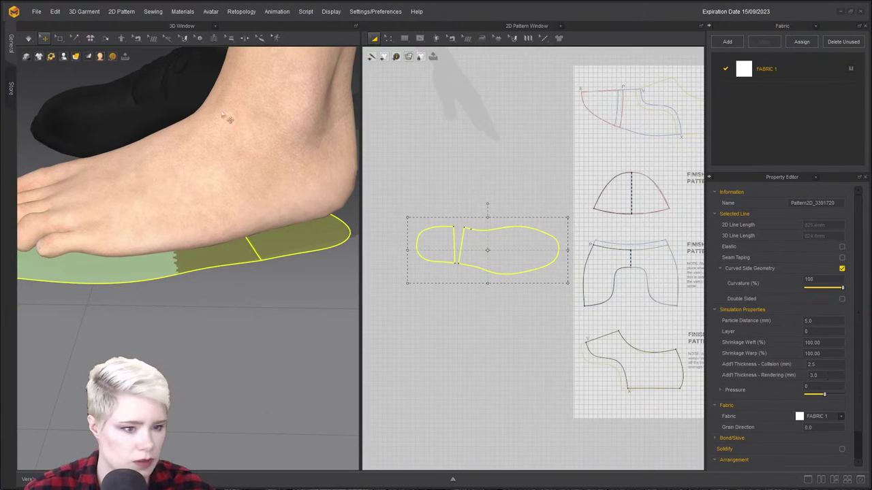
left_click(76, 56)
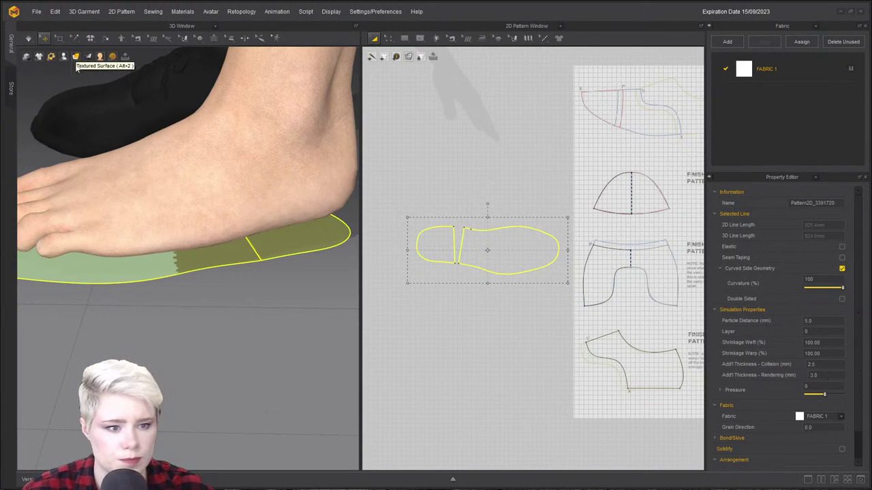
left_click(76, 67)
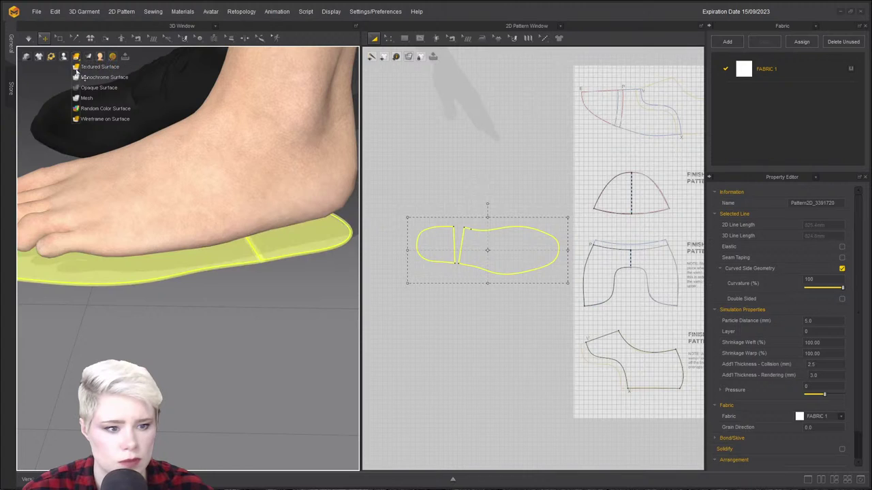
right_click_drag(145, 206, 158, 168)
right_click_drag(205, 293, 235, 274)
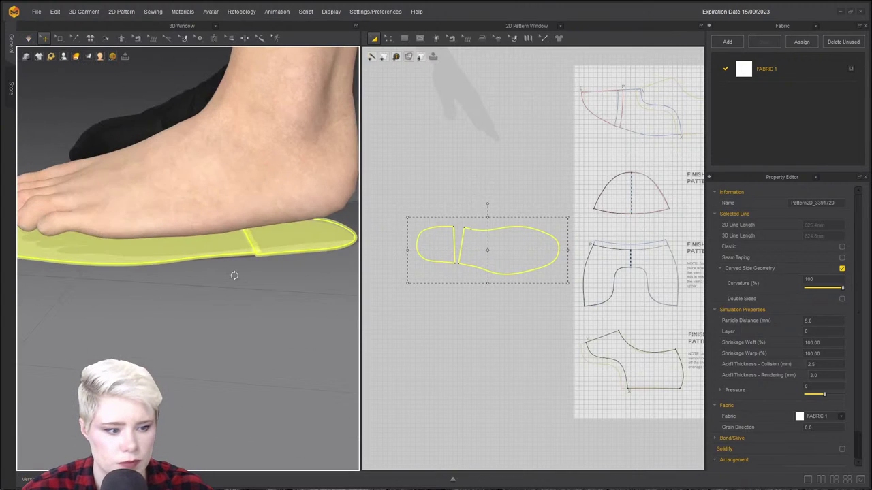
Sew the larger sole piece's straight rear edge to the heel piece's straight front edge.
key("space")
key("n")
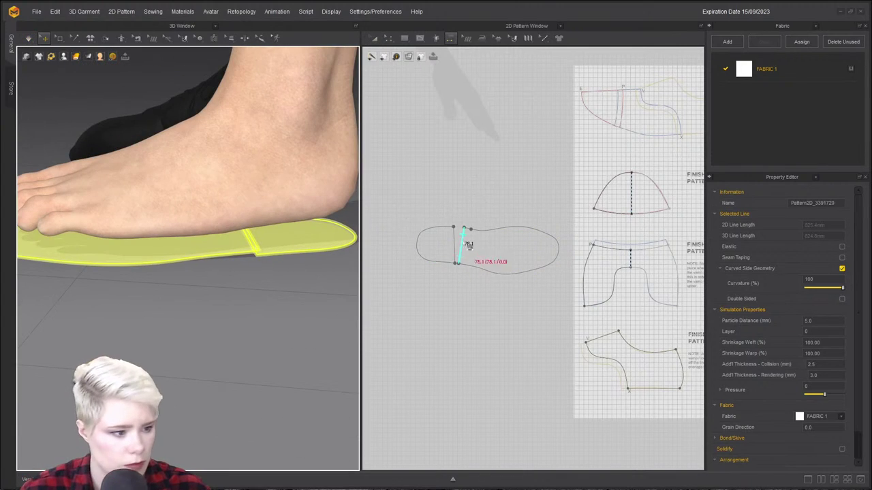
left_click(462, 240)
left_click_drag(452, 240, 451, 240)
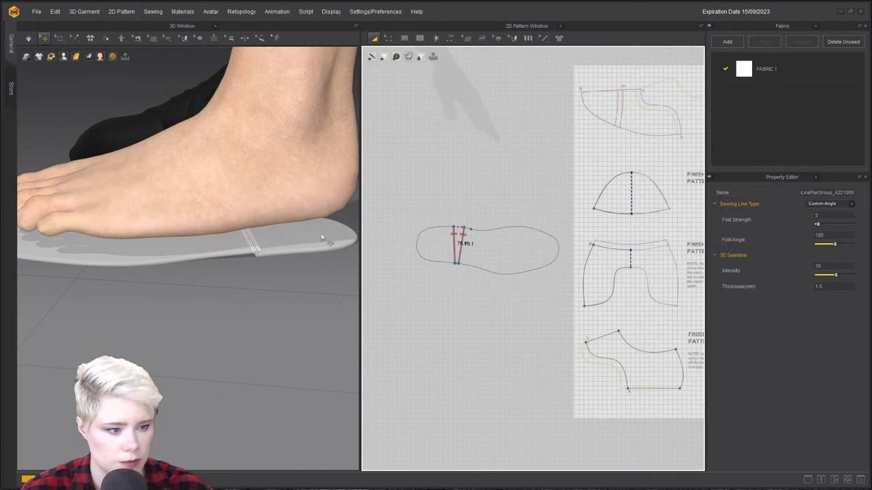
Strengthen the front sole piece and the heel piece.
left_click(283, 242, "shift")
key("ctrl+h")
right_click_drag(301, 261, 233, 252)
scroll(233, 252, "up", 3)
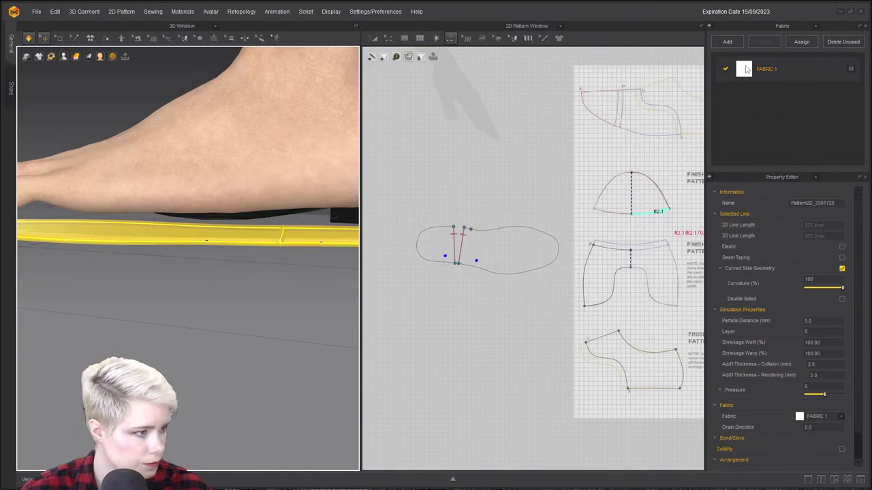
Set FABRIC 1's opacity to 100 and lower both sole pieces' curved side geometry to 20% curvature.
double_click(747, 68)
left_click_drag(831, 329, 842, 328)
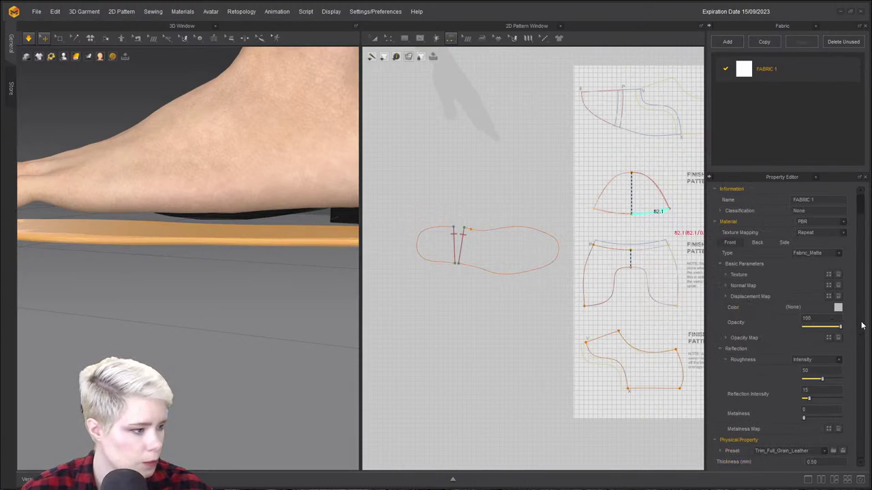
right_click_drag(255, 273, 284, 230)
left_click(282, 247)
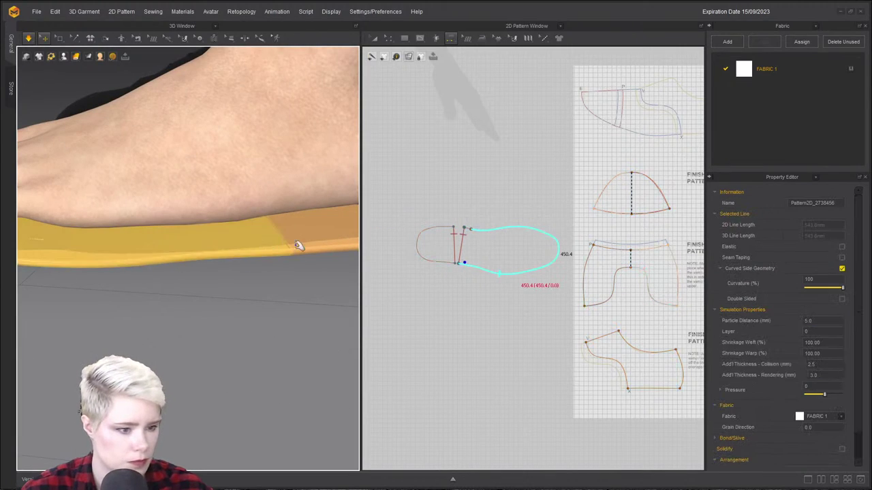
left_click_drag(844, 290, 825, 287)
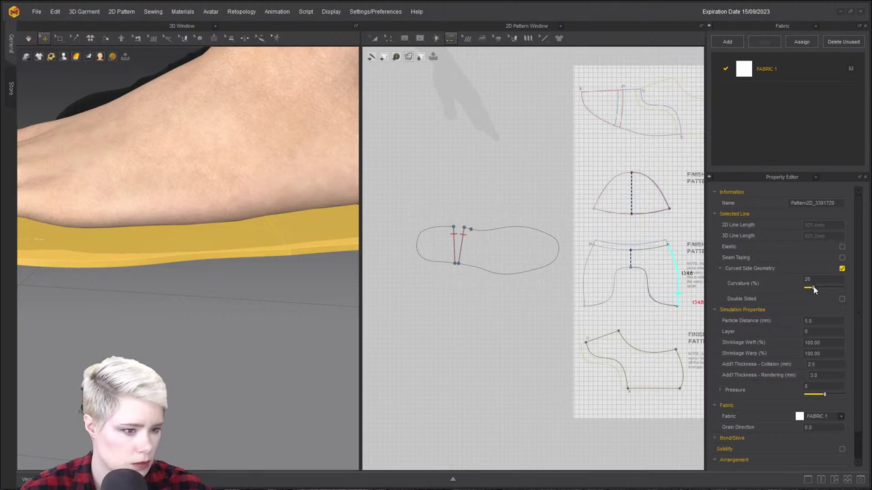
Simulate the sole and set the heel piece's pressure to -10 to push it up against the avatar's foot.
scroll(264, 270, "down", 3)
right_click_drag(264, 270, 234, 273)
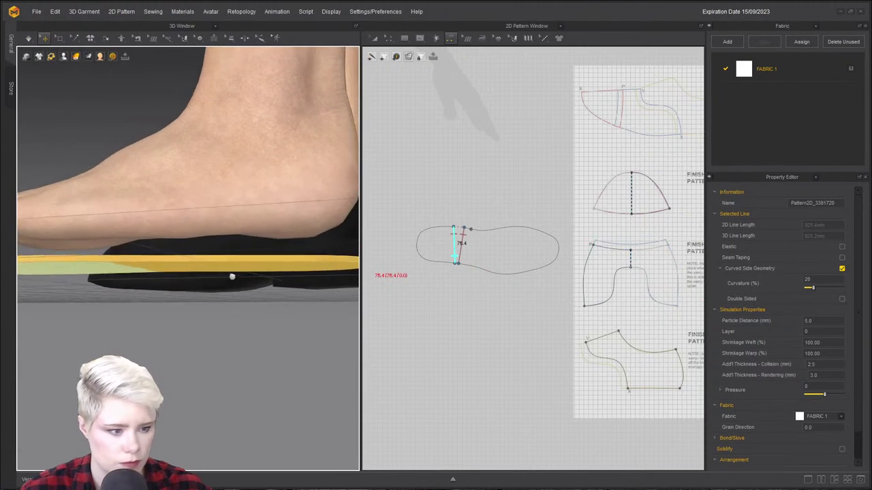
left_click(446, 247)
left_click(446, 246)
right_click_drag(301, 325, 298, 300)
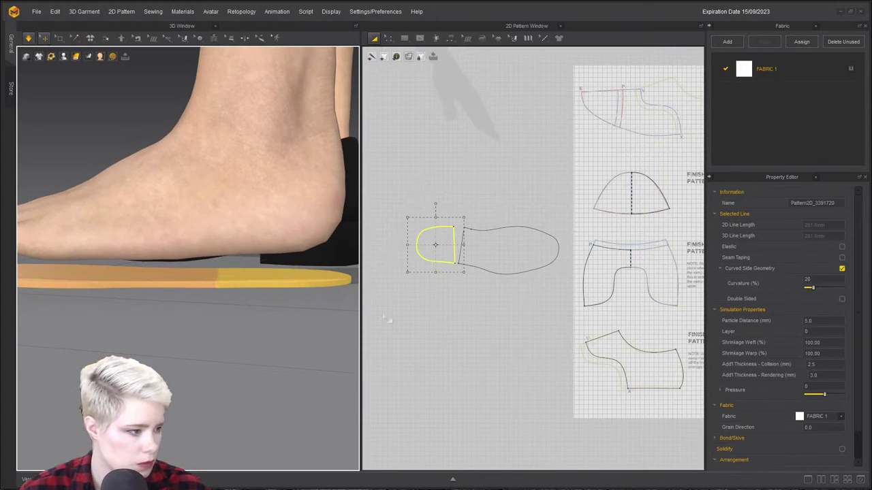
left_click(63, 38)
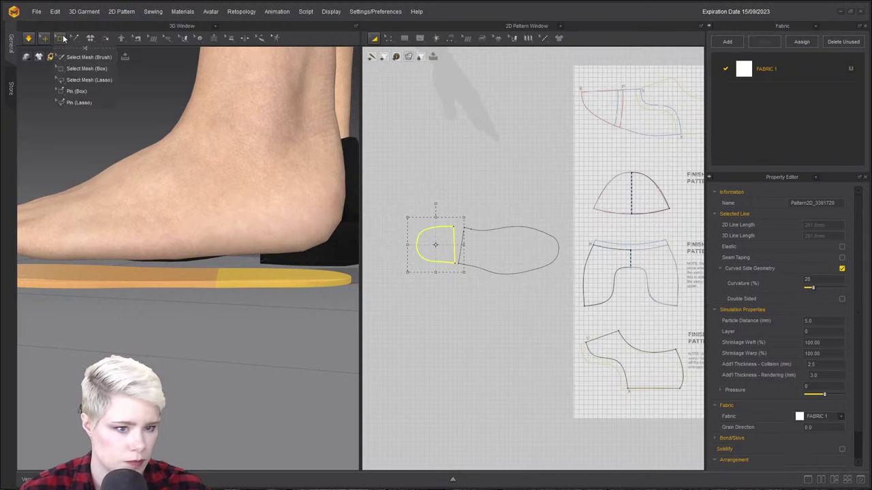
right_click_drag(277, 285, 275, 282)
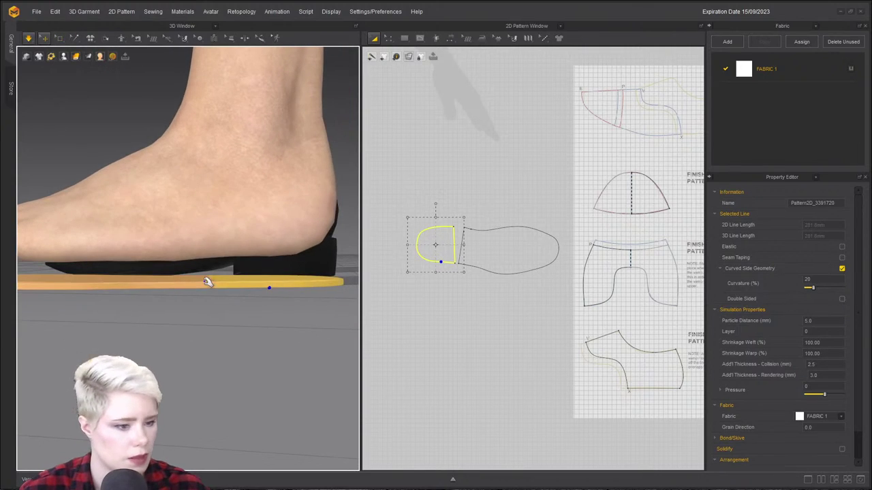
double_click(814, 387)
type("-1")
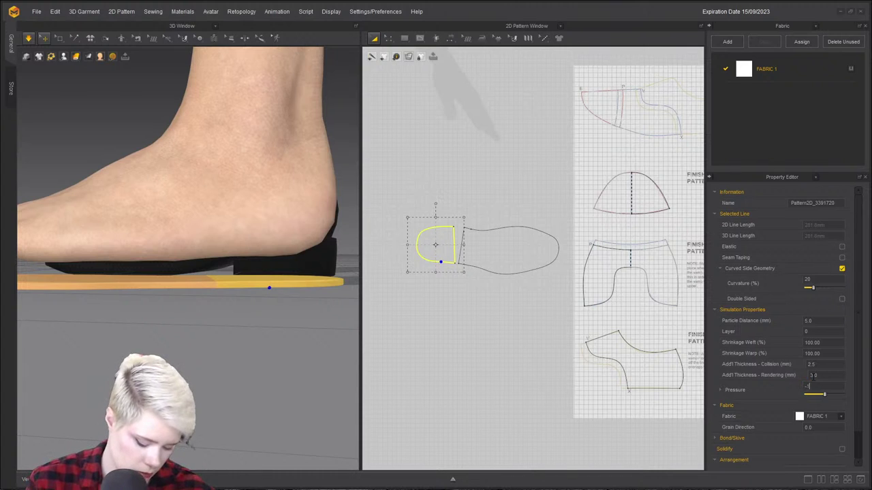
type("0")
key("Return")
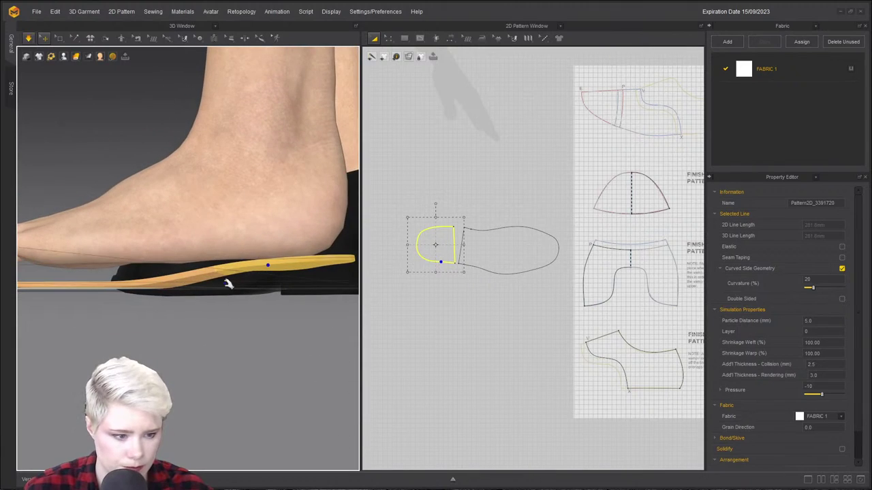
Pull the front sole piece's arch area up toward the foot during simulation, then stop simulating.
key("space")
key("space")
left_click(201, 265)
left_click_drag(198, 273, 197, 263)
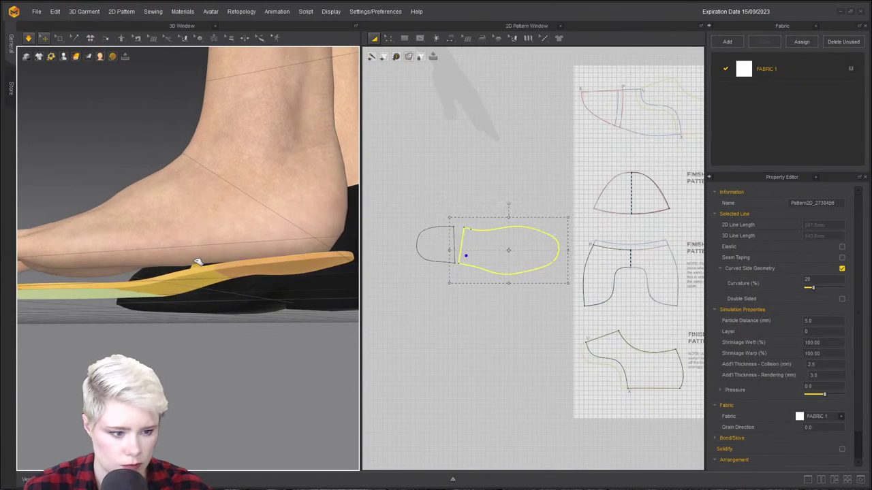
right_click_drag(234, 271, 249, 310)
key("space")
Set the avatar's skin offset to 1.0 mm and both its static and kinetic friction to 1.00.
left_click(224, 193)
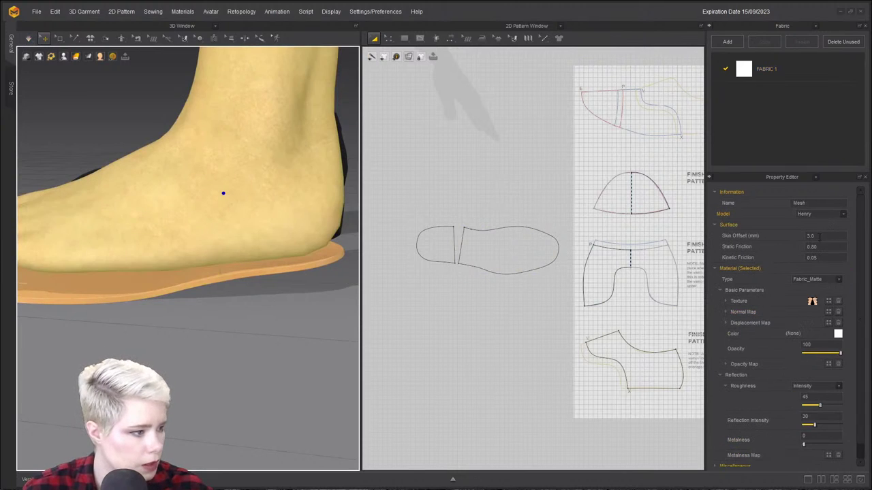
left_click(822, 236)
type("10")
key("BackSpace")
key("Return")
type("1")
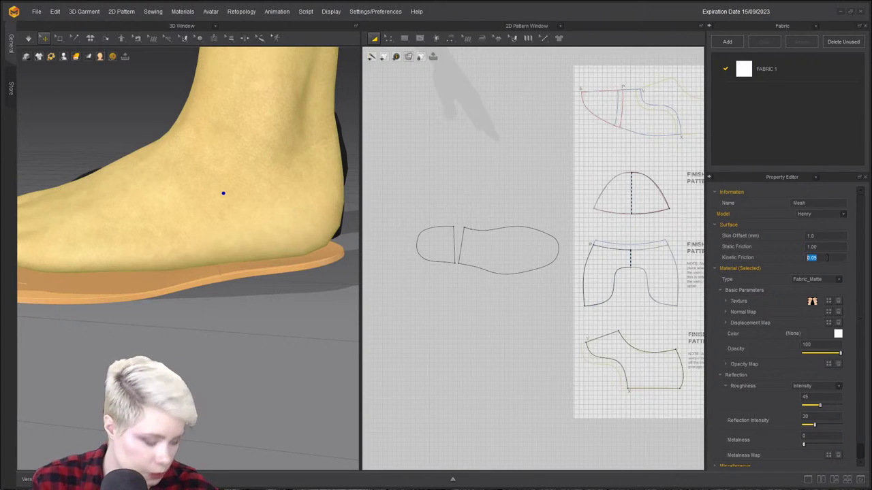
type("1")
key("Return")
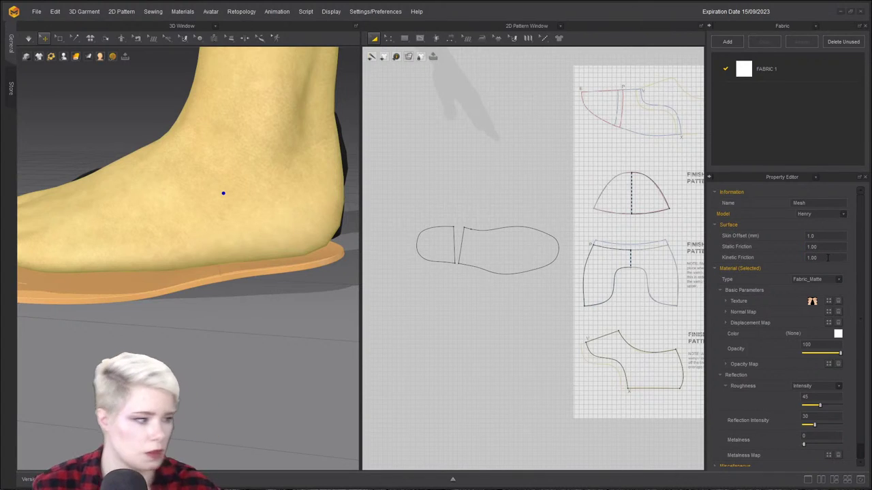
Simulate the sole and pull the heel piece's edges into place beneath the avatar's heel.
key("space")
right_click_drag(240, 290, 259, 288)
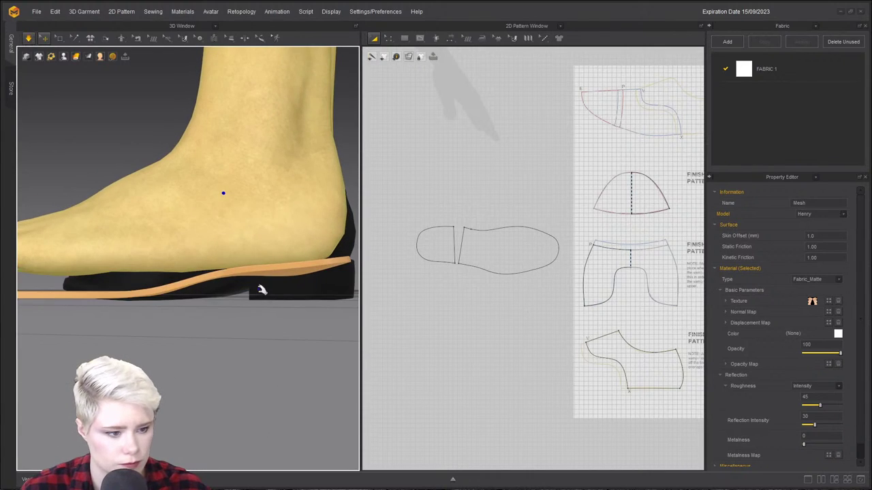
left_click(252, 272)
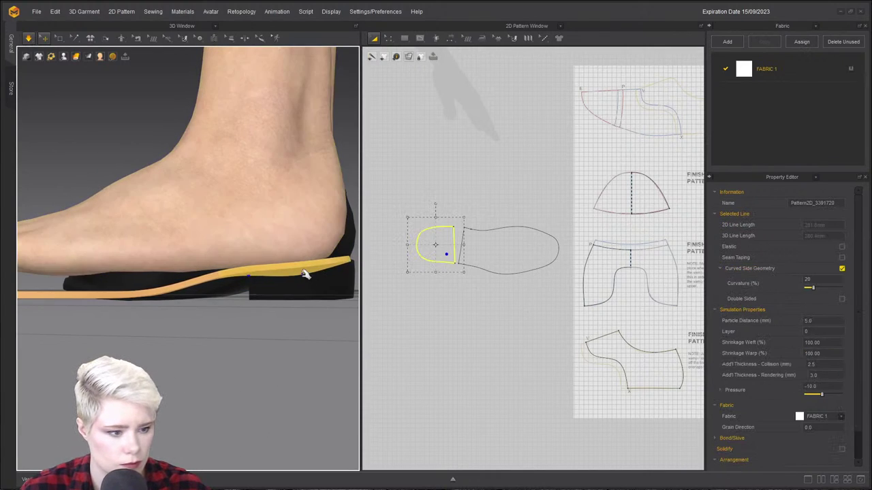
right_click_drag(306, 282, 291, 261)
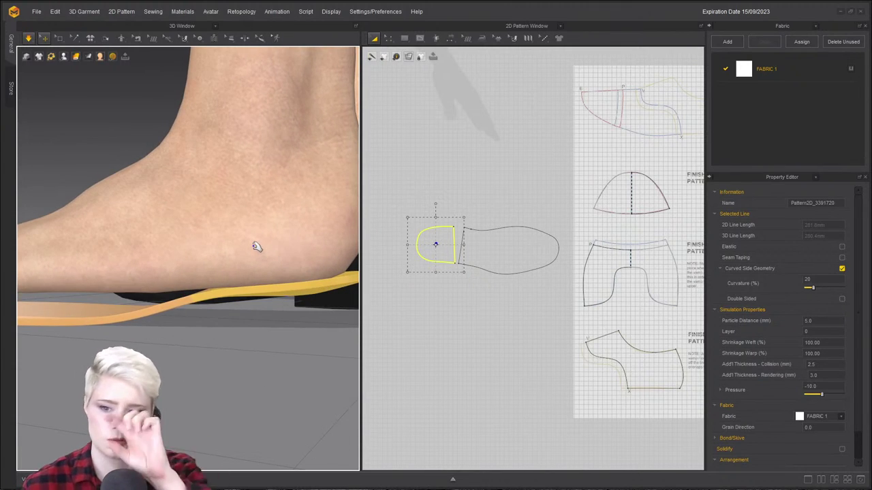
right_click_drag(308, 251, 253, 228)
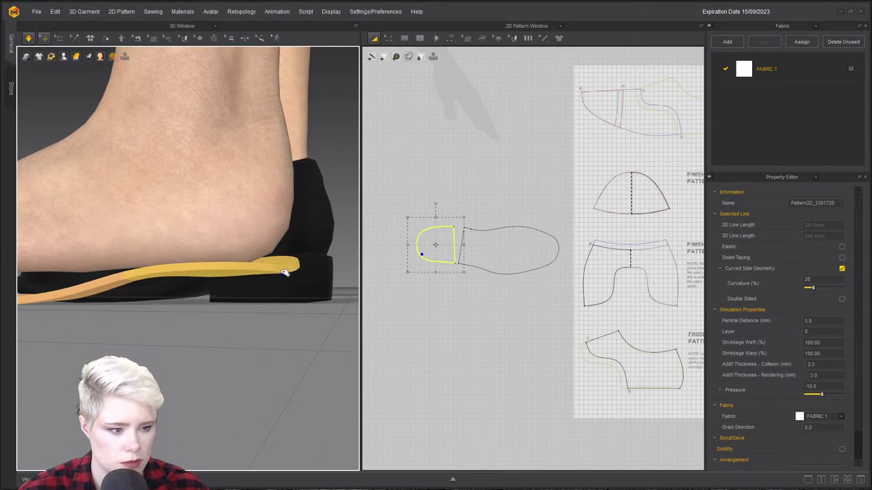
key("space")
Box-select a small patch of mesh in the middle of the heel piece's underside and freeze it.
right_click_drag(231, 250, 242, 289)
left_click(238, 285)
left_click(59, 39)
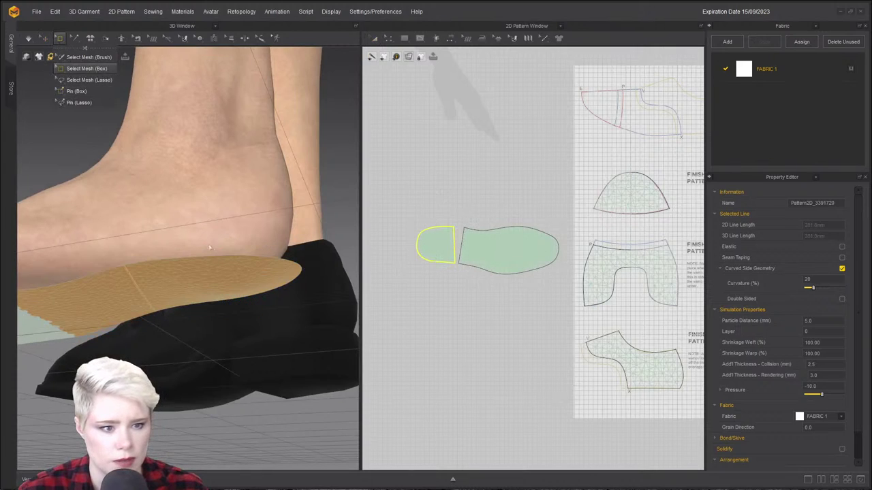
left_click_drag(214, 286, 259, 295)
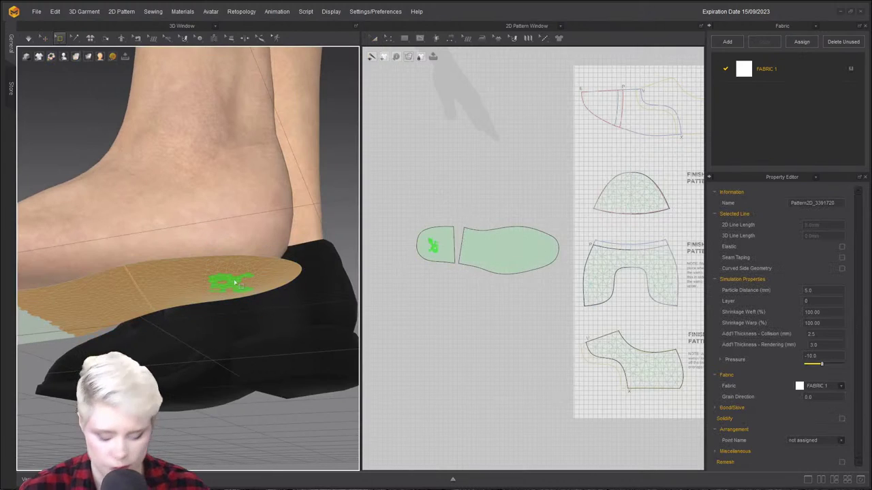
right_click(238, 288)
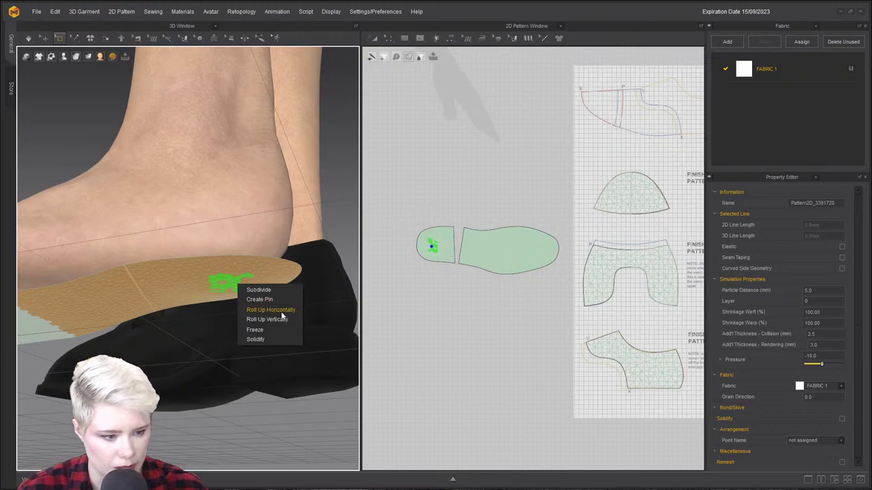
left_click(269, 330)
key("space")
key("q")
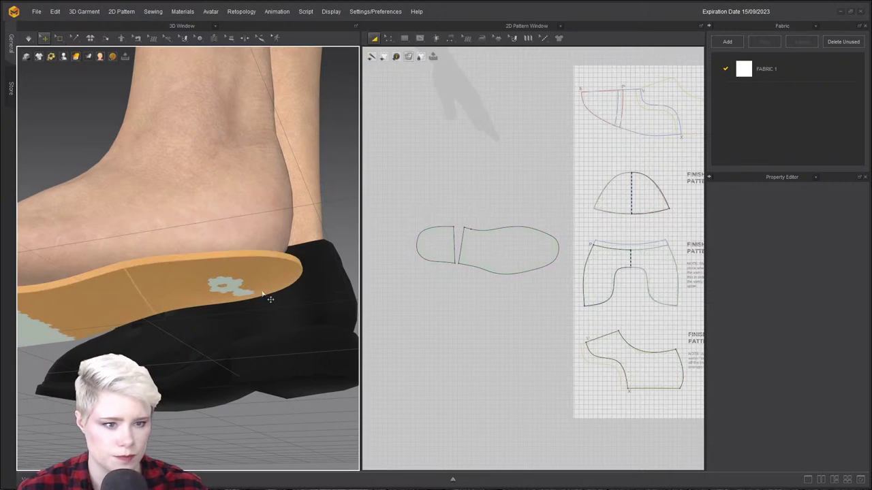
Set the heel piece's pressure to 0 and simulate while pulling at its rear edge.
left_click(262, 282)
left_click(833, 386)
type("0")
key("Return")
key("space")
right_click_drag(300, 279, 294, 324)
scroll(289, 293, "up", 2)
left_click(289, 274)
key("space")
Pull the sole down around the seam between its two pieces and at the heel piece's side during simulation.
right_click_drag(156, 329, 146, 306)
left_click(141, 289)
right_click_drag(129, 278, 222, 306)
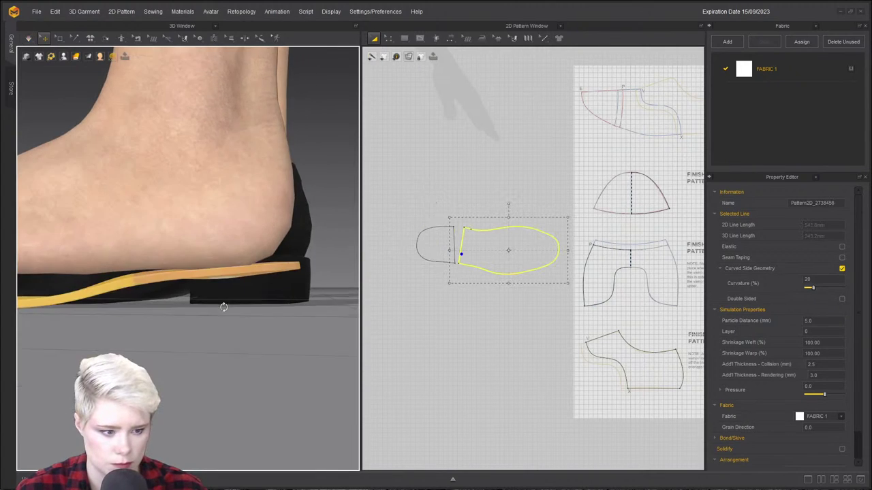
left_click(162, 273)
left_click_drag(162, 273, 222, 309)
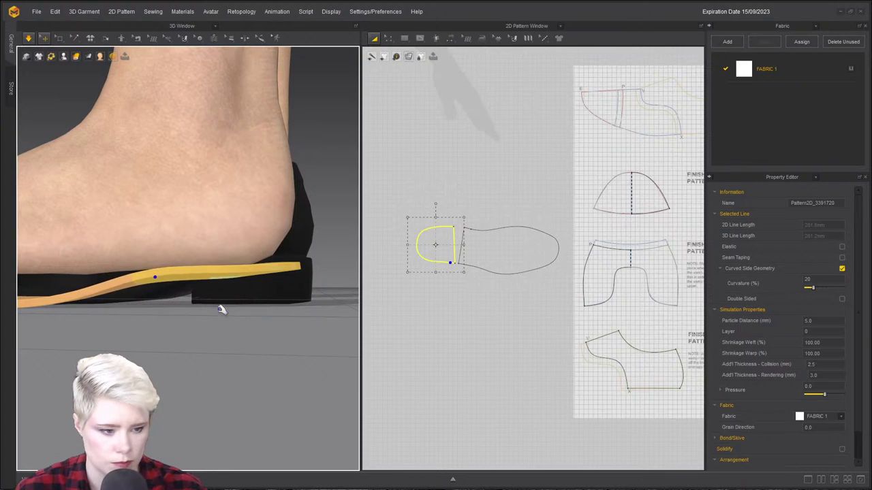
left_click_drag(232, 274, 253, 286)
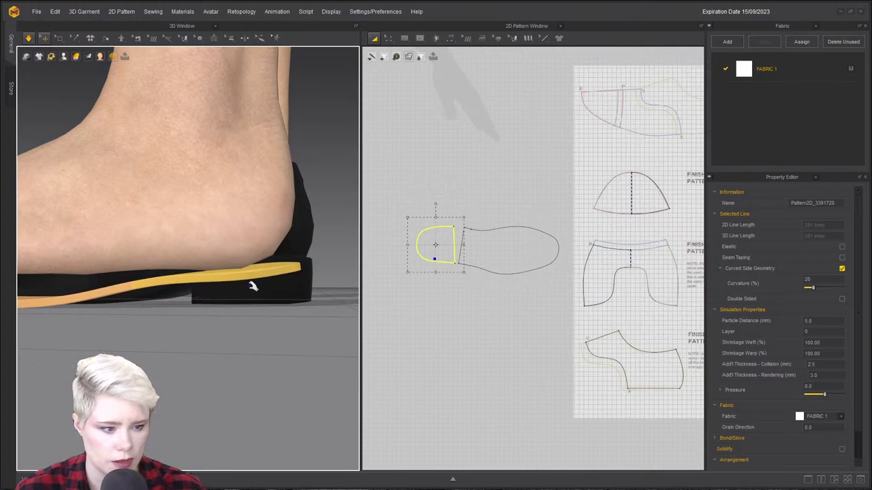
Adjust the heel piece's rear edge beneath the foot by pulling it in the running simulation.
left_click(294, 269)
left_click(297, 269)
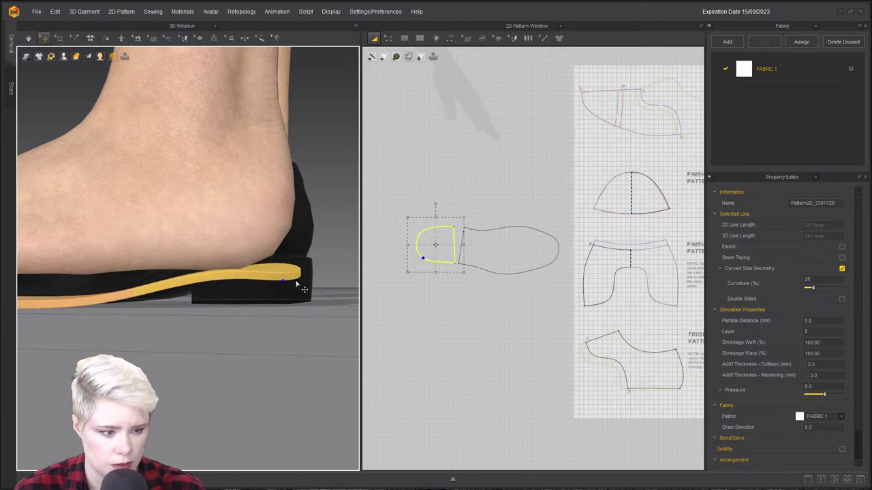
right_click_drag(283, 284, 227, 237)
left_click_drag(227, 237, 215, 256)
key("space")
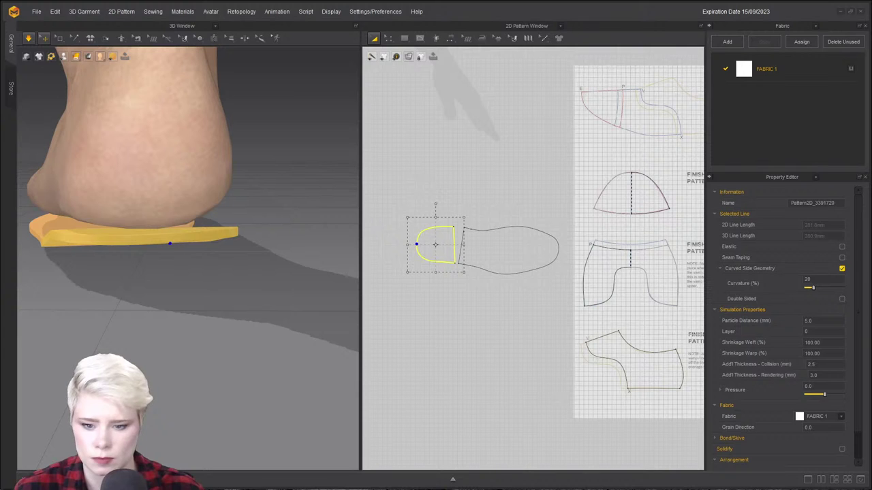
key("space")
right_click_drag(169, 171, 261, 141)
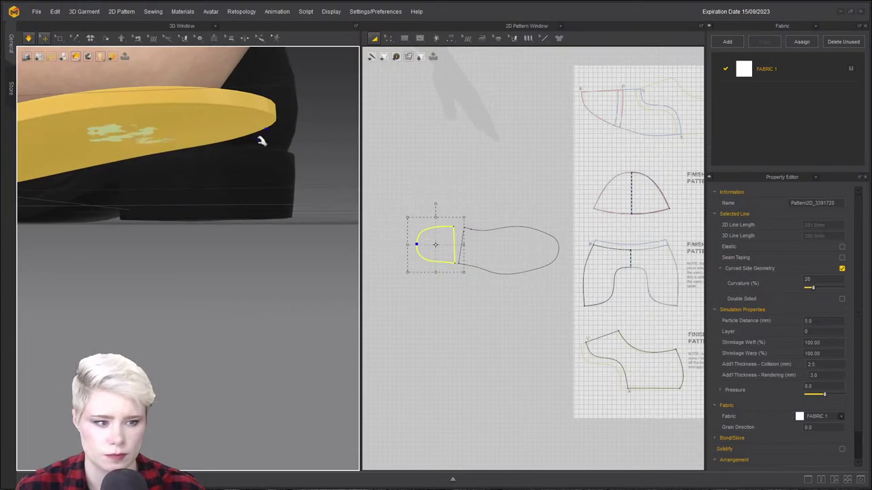
Box-select the mesh across the rear part of the heel piece, short of the seam, and freeze it.
left_click(484, 142)
left_click(62, 41)
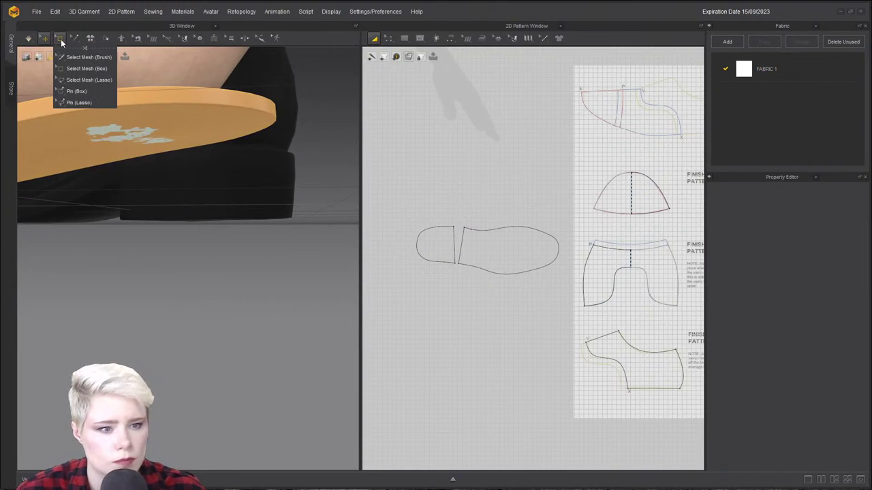
left_click(61, 39)
left_click(129, 118)
left_click(111, 103)
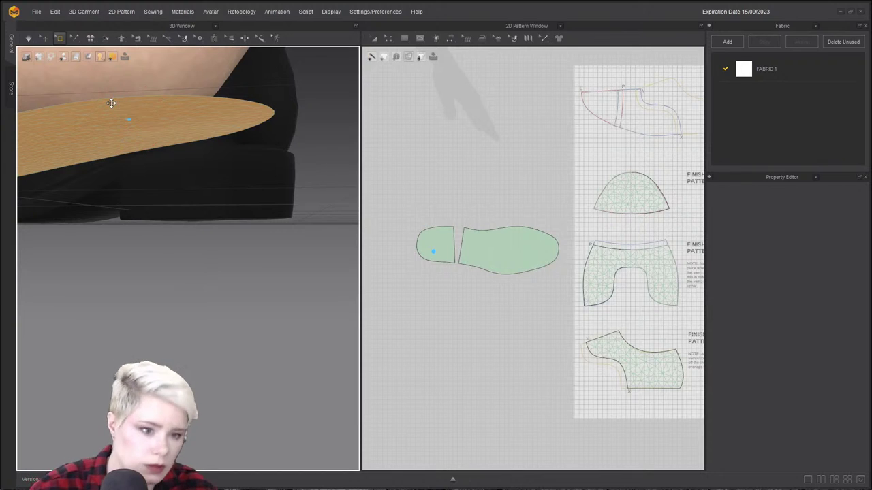
left_click_drag(410, 206, 446, 283)
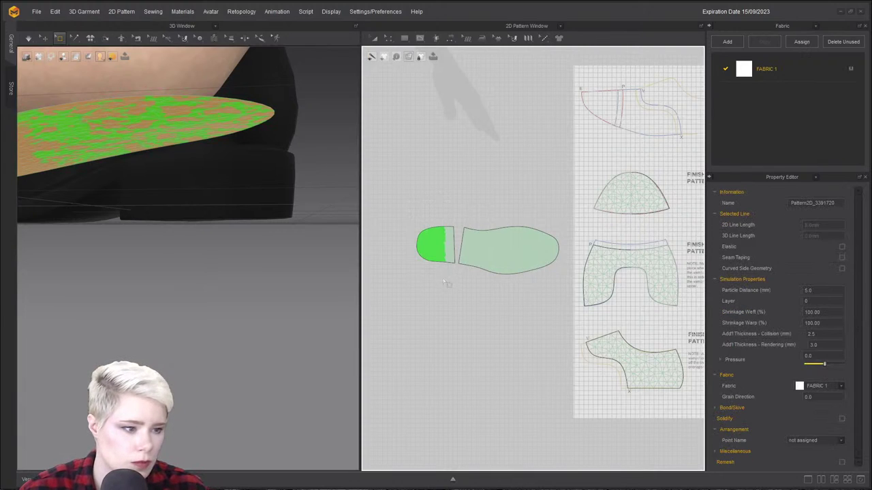
right_click(137, 126)
left_click(165, 169)
Set the pressure of both sole pieces to -10 and simulate with the frozen regions in place.
middle_click_drag(117, 159, 196, 157)
key("space")
right_click_drag(239, 143, 93, 233)
key("space")
key("space")
left_click(432, 235)
left_click(494, 247, "shift")
left_click(826, 388)
type("-10")
key("Return")
key("space")
key("space")
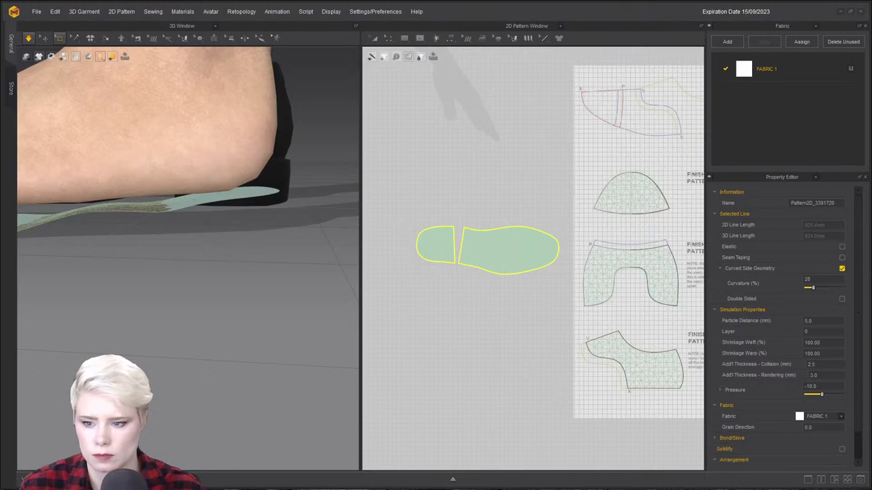
Delete the freeze region from the rear of the heel piece.
right_click_drag(210, 147, 201, 197)
left_click(216, 187)
left_click(45, 38)
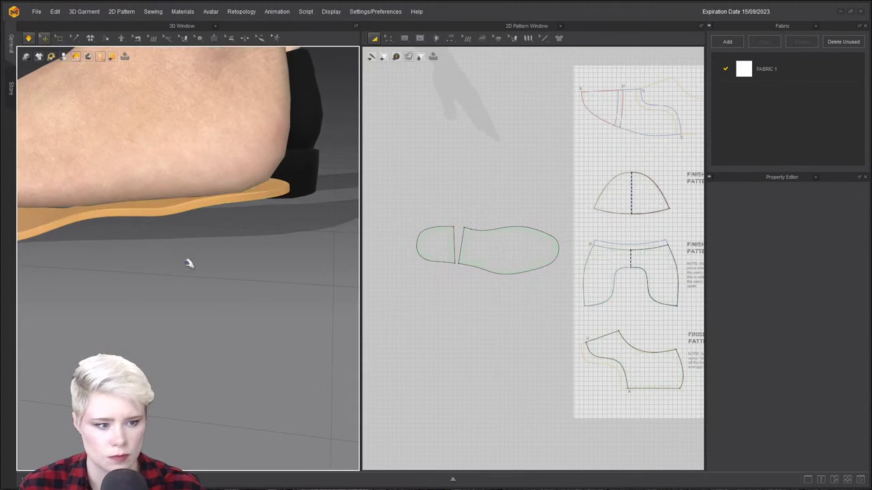
left_click(245, 198)
mouse_move(245, 198)
right_mouse_down()
mouse_move(232, 201)
mouse_move(239, 205)
right_mouse_up()
left_click(277, 232)
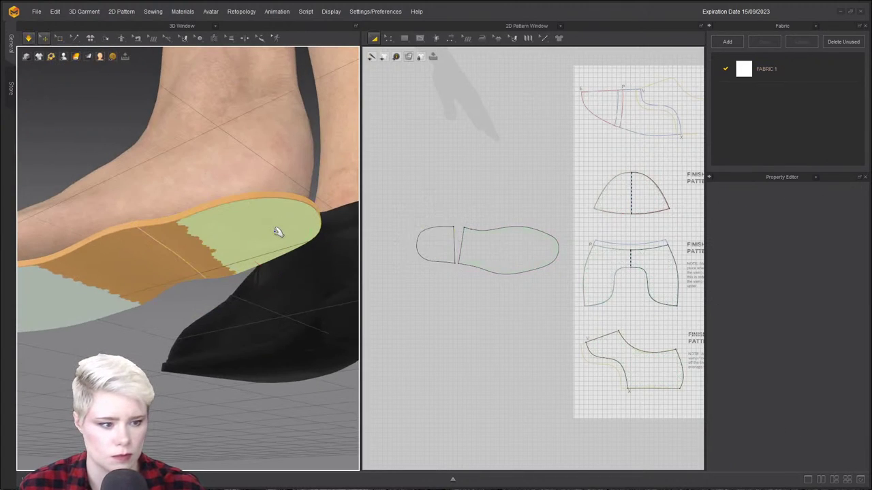
right_click(273, 230)
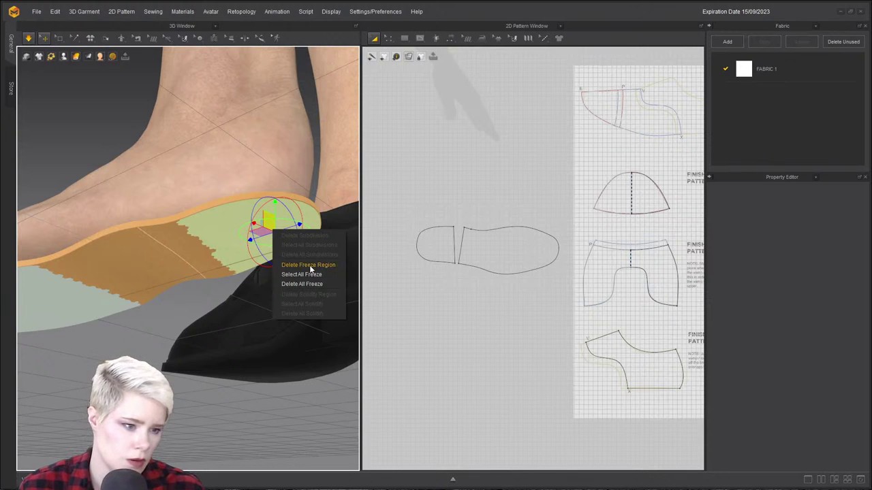
left_click(310, 265)
Run the simulation, pull the heel piece's rear edge downward beneath the foot, and stop the simulation.
mouse_move(213, 243)
right_mouse_down()
mouse_move(238, 272)
mouse_move(284, 297)
mouse_move(194, 234)
mouse_move(225, 235)
right_mouse_up()
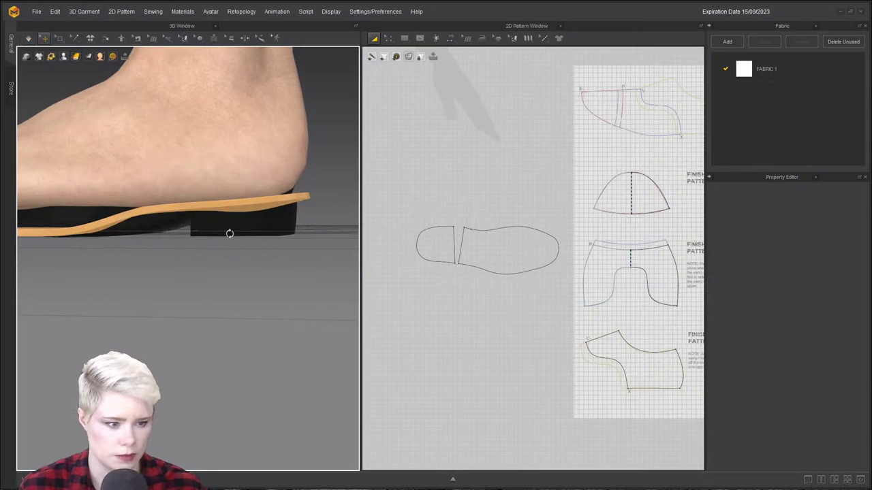
left_click(294, 199)
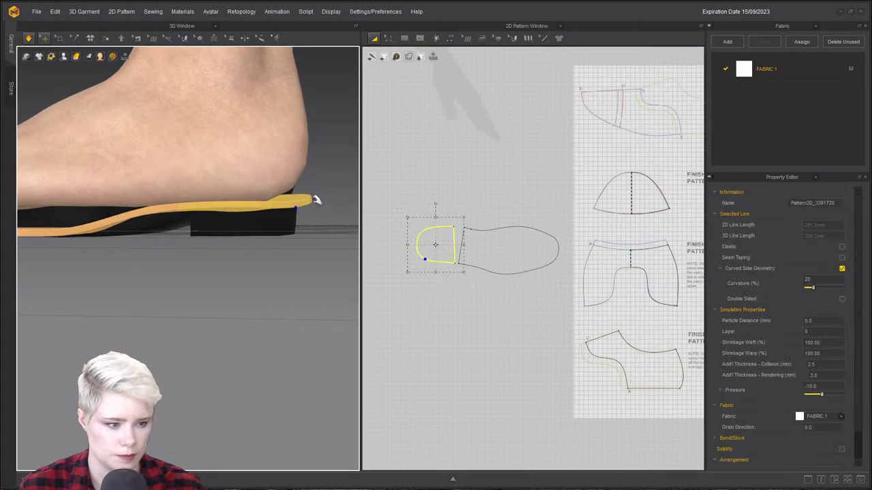
right_click_drag(318, 197, 223, 217)
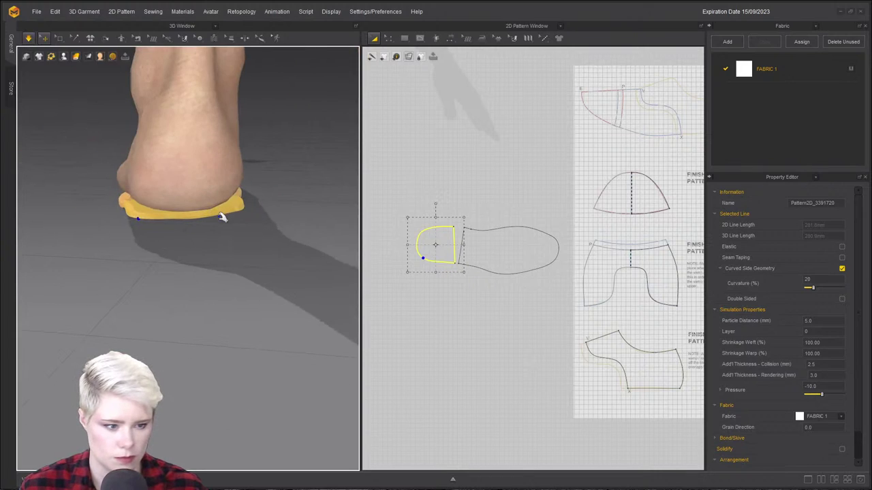
left_click_drag(224, 228, 224, 238)
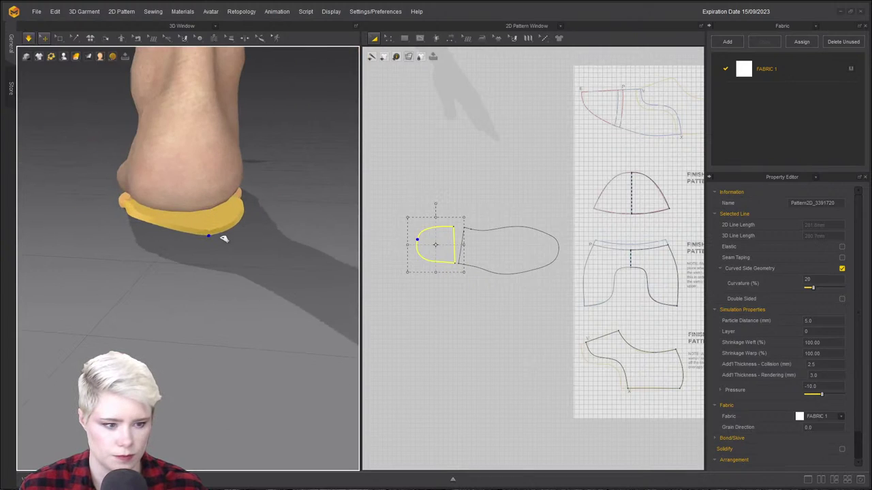
right_click_drag(190, 256, 228, 250)
scroll(188, 230, "up", 3)
right_click_drag(172, 249, 245, 236)
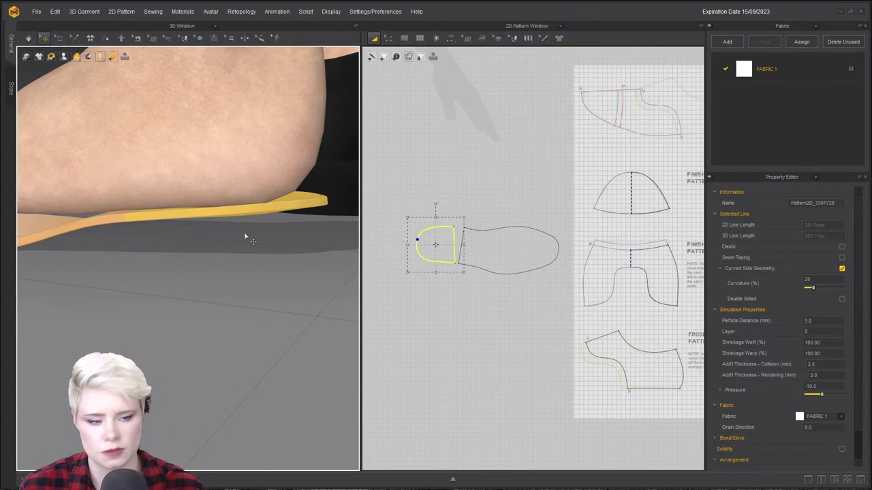
Freeze both sole pieces and set their pressure to 0.
scroll(222, 201, "down", 2)
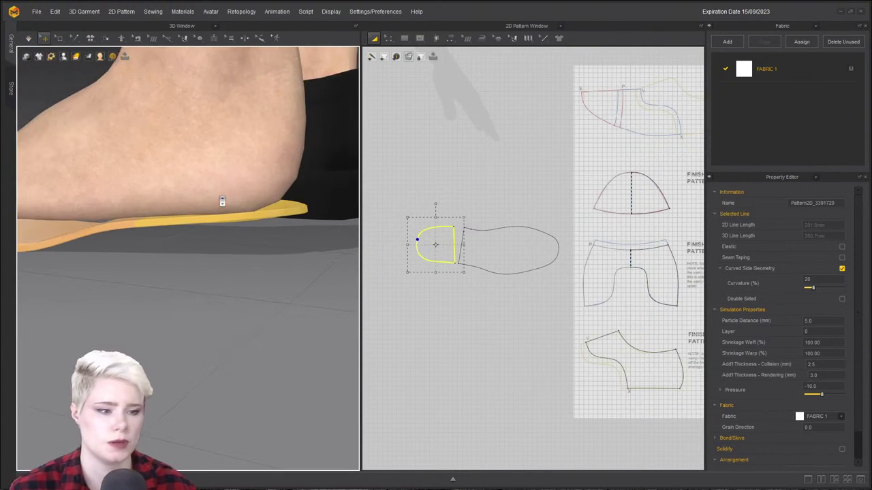
scroll(180, 255, "up", 1)
scroll(179, 254, "down", 2)
key("ctrl+a")
key("ctrl+k")
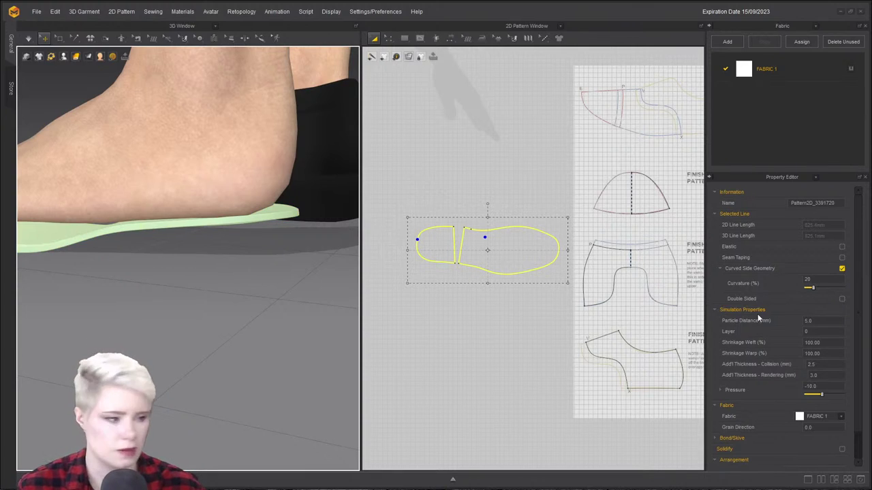
left_click(836, 386)
type("0")
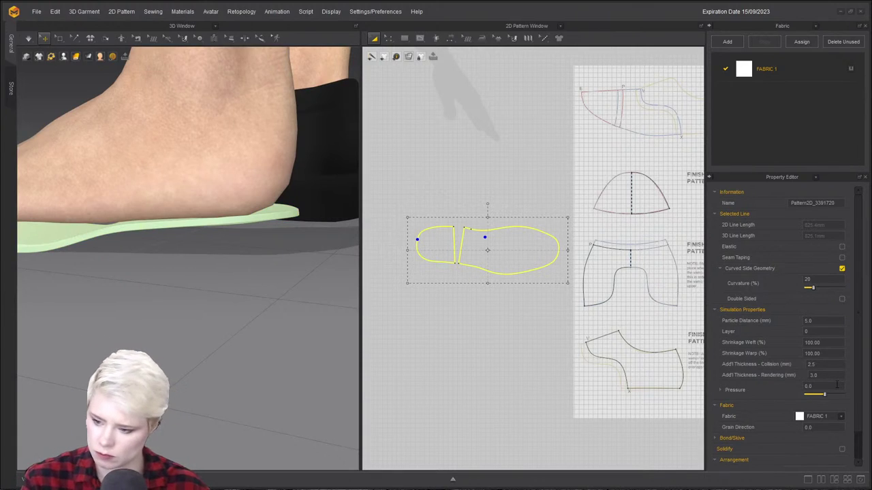
key("Return")
Select the toe-cap, vamp and quarter pieces in 3D and activate them.
scroll(231, 302, "down", 4)
right_click_drag(229, 302, 190, 251)
scroll(187, 252, "up", 5)
scroll(163, 249, "down", 2)
right_click_drag(98, 232, 140, 224)
scroll(144, 235, "down", 5)
right_click_drag(152, 265, 134, 275)
left_click(188, 120)
right_click_drag(210, 187, 199, 278)
left_click(335, 123, "shift")
left_click(356, 188, "shift")
right_click(145, 259)
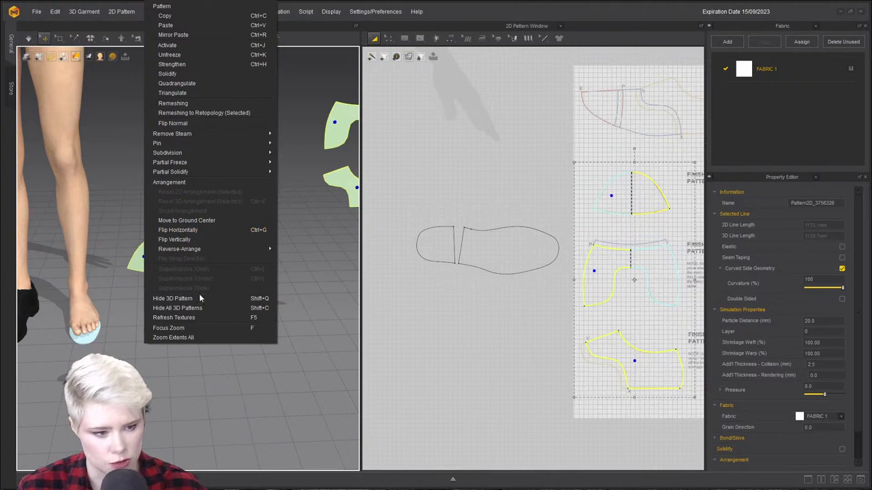
left_click(200, 43)
Sew the toe-cap's lower edge to the vamp's upper edge with free sewing, from the outer corner to the centre line.
scroll(535, 260, "down", 2)
middle_click_drag(531, 258, 447, 204)
left_click(484, 124)
key("m")
left_click(521, 196)
left_click(551, 199)
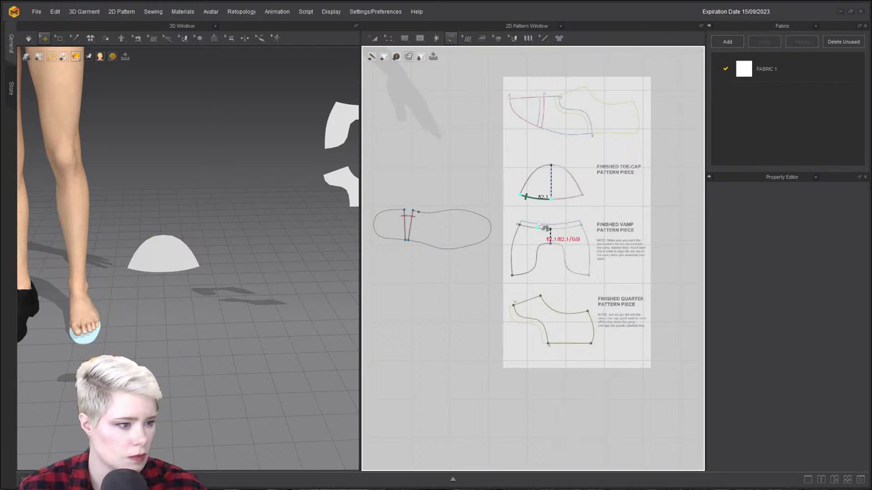
left_click(551, 227)
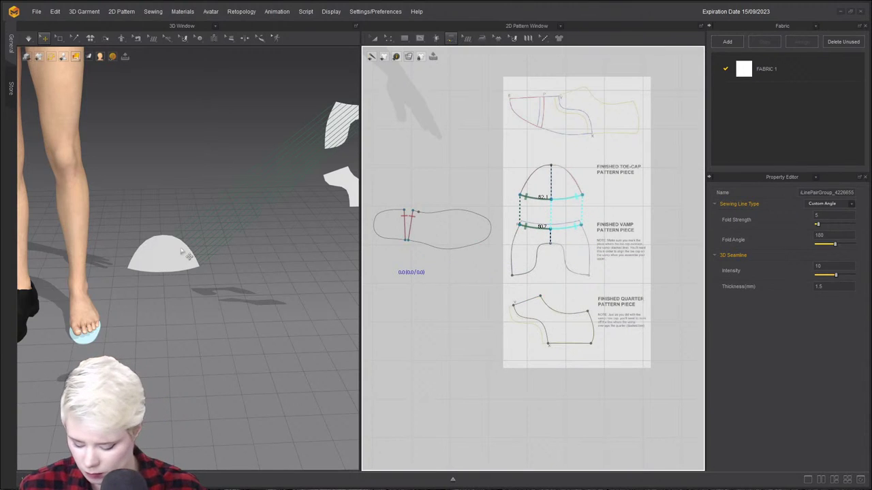
right_click_drag(154, 240, 212, 240)
scroll(213, 240, "up", 2)
scroll(466, 216, "up", 3)
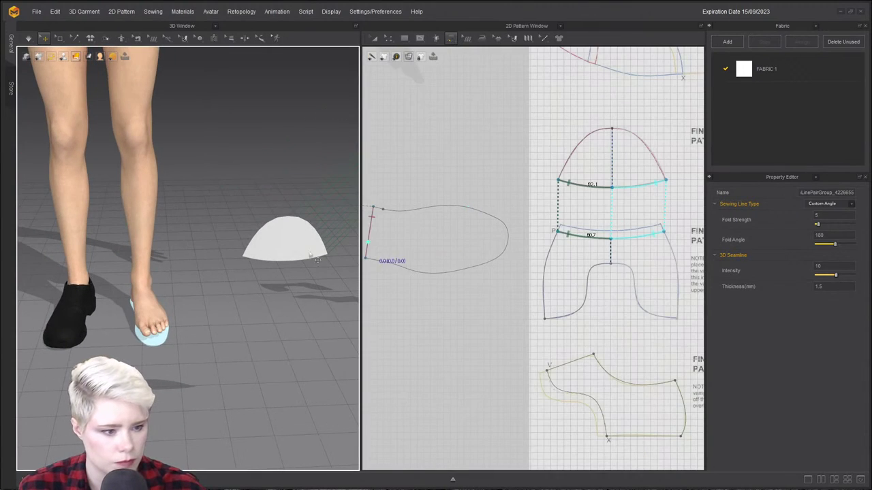
right_click(508, 238)
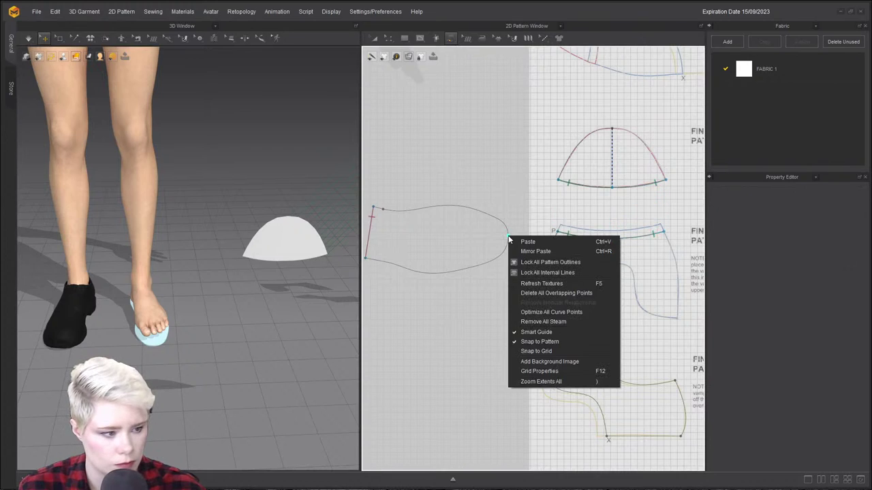
key("Escape")
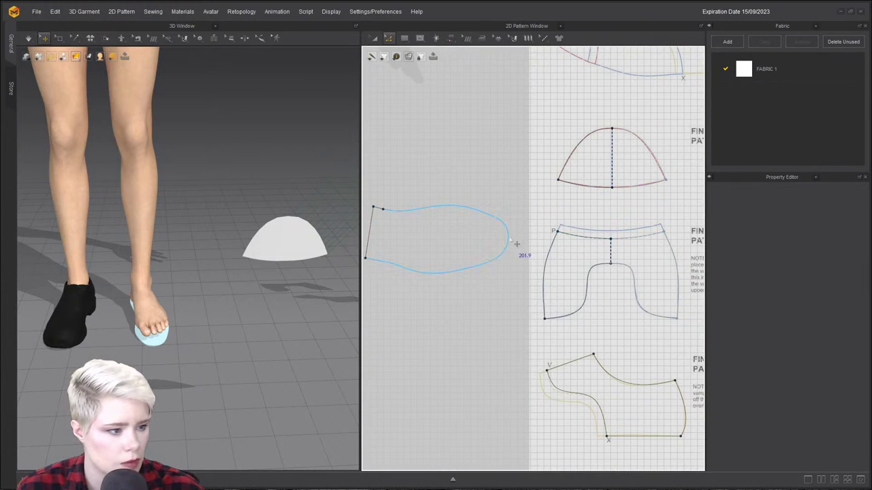
left_click(508, 244)
right_click(510, 242)
left_click(535, 295)
left_click(411, 318)
left_click(432, 259)
Split the front sole piece's outer curve into two lines of 209.2 and 241.2 at the toe tip.
scroll(489, 248, "up", 3)
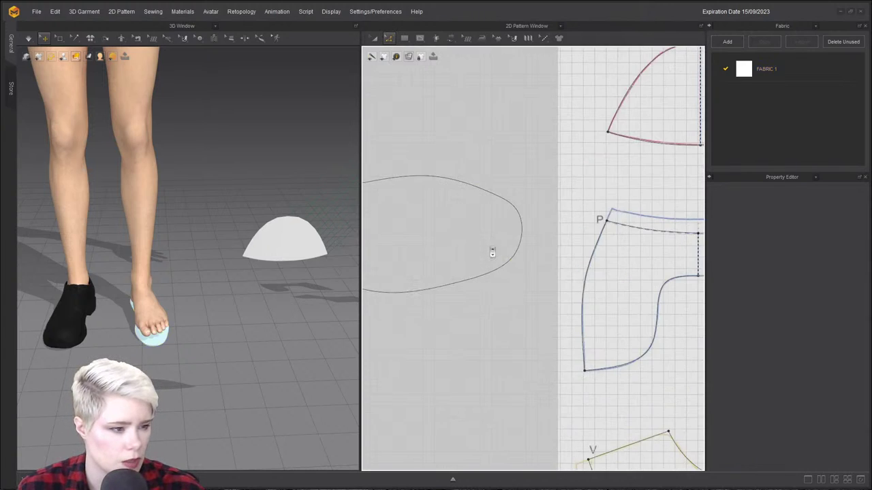
right_click(531, 235)
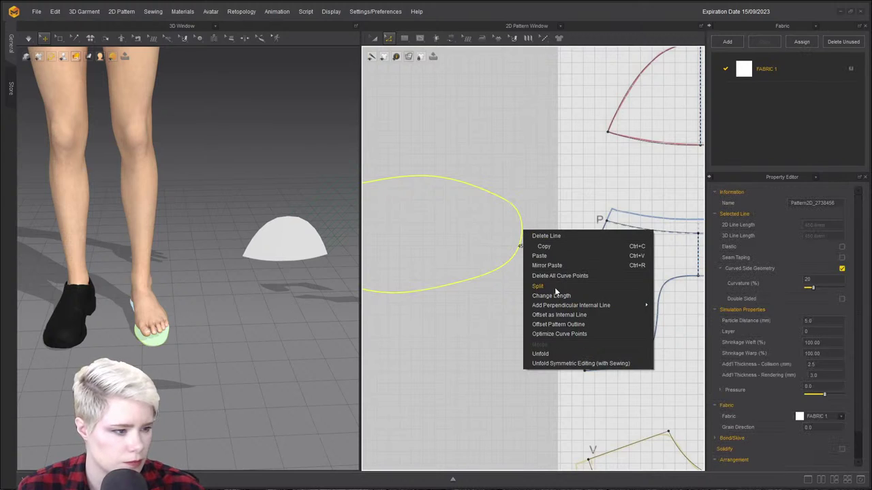
left_click(556, 287)
left_click(389, 261)
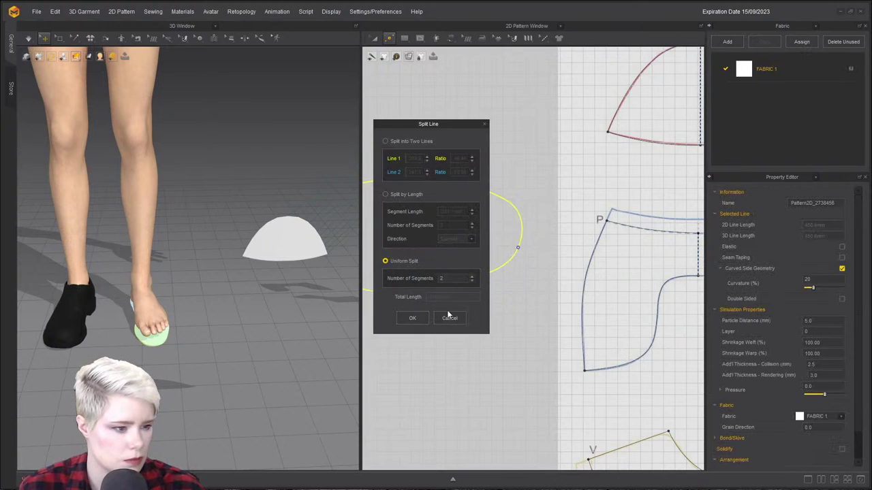
left_click(394, 141)
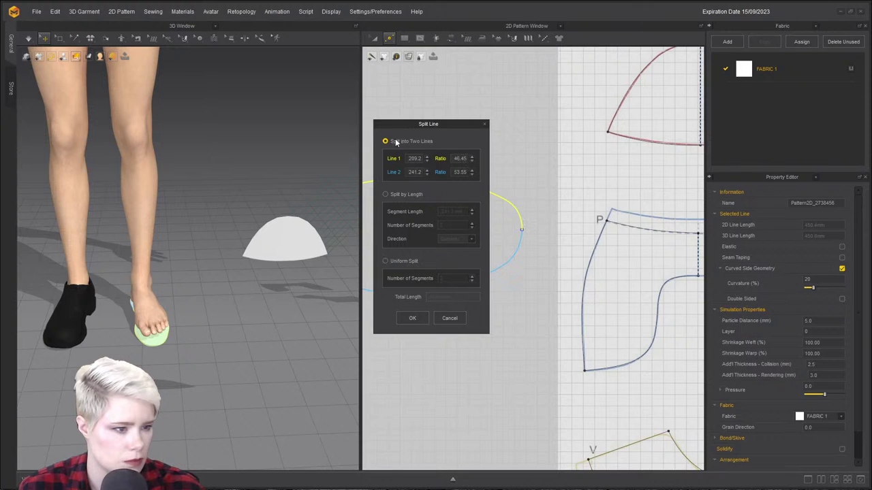
left_click(412, 318)
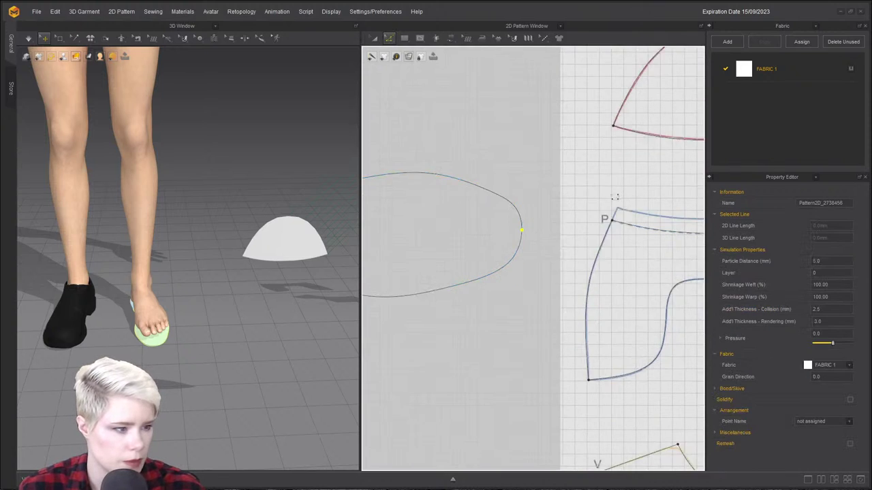
Move the toe-cap pattern off its reference drawing, closer to the sole pattern.
scroll(522, 232, "down", 2)
left_click_drag(650, 156, 614, 168)
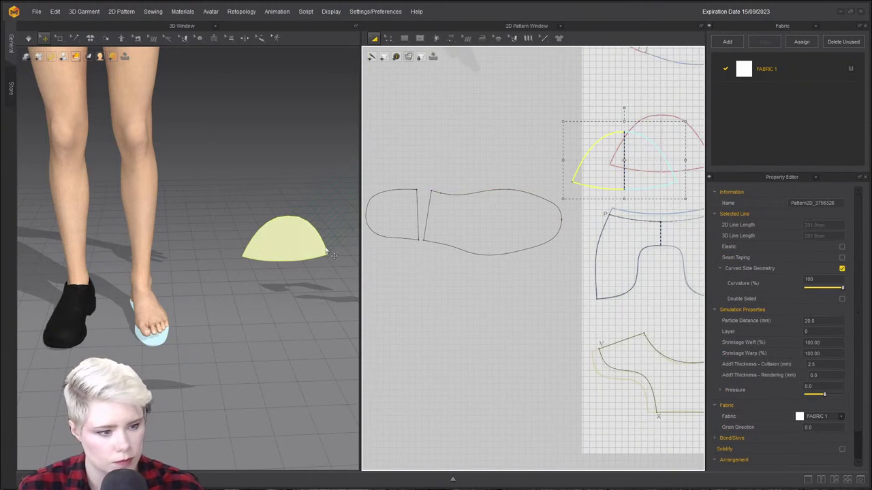
Try to sew the toe-cap's curved half edge to the lower side of the sole's front outline, starting at the toe tip.
key("n")
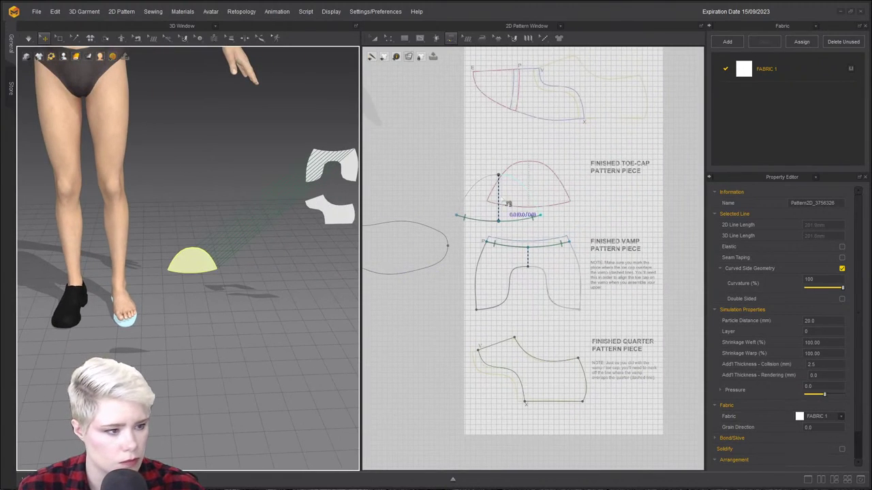
left_click(499, 177)
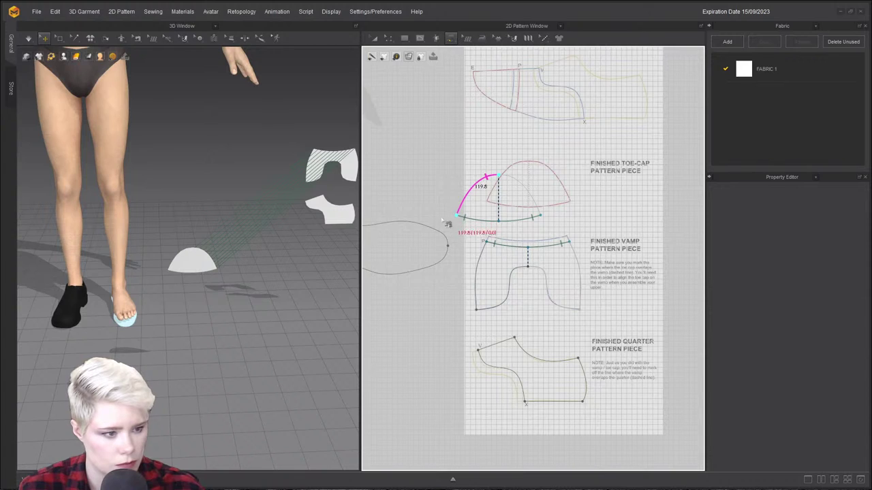
scroll(438, 245, "up", 1)
left_click(454, 250)
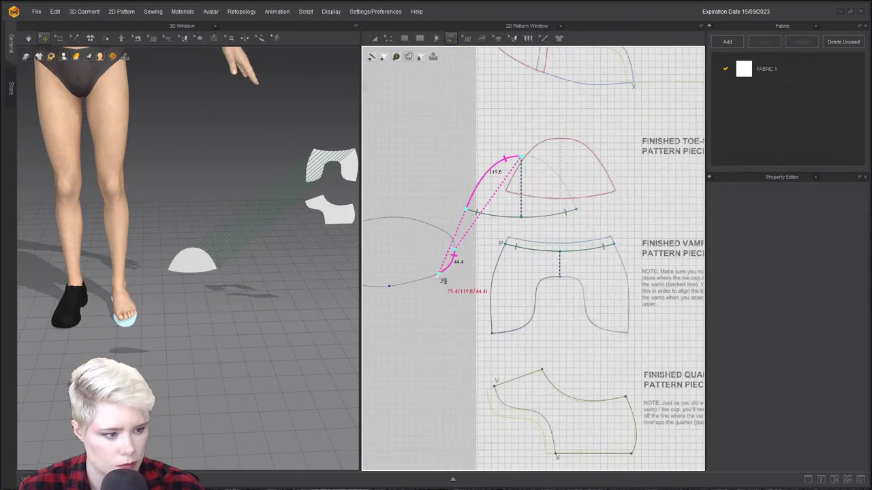
scroll(204, 291, "up", 2)
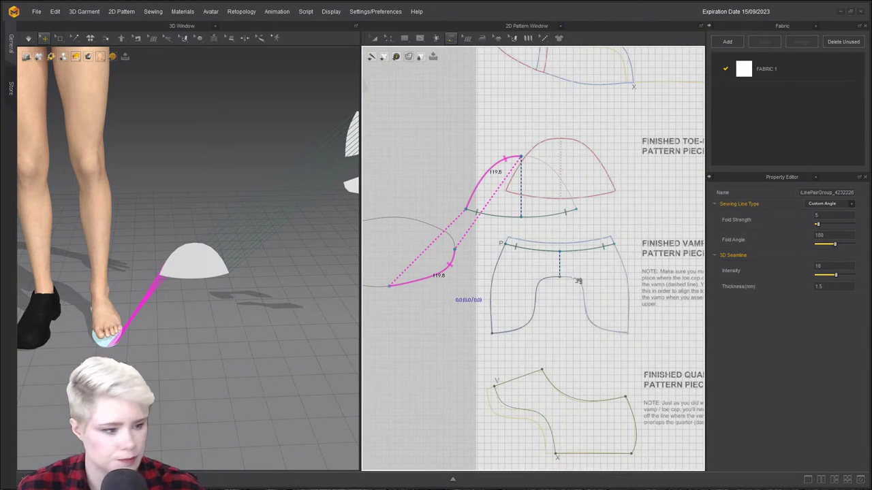
key("Delete")
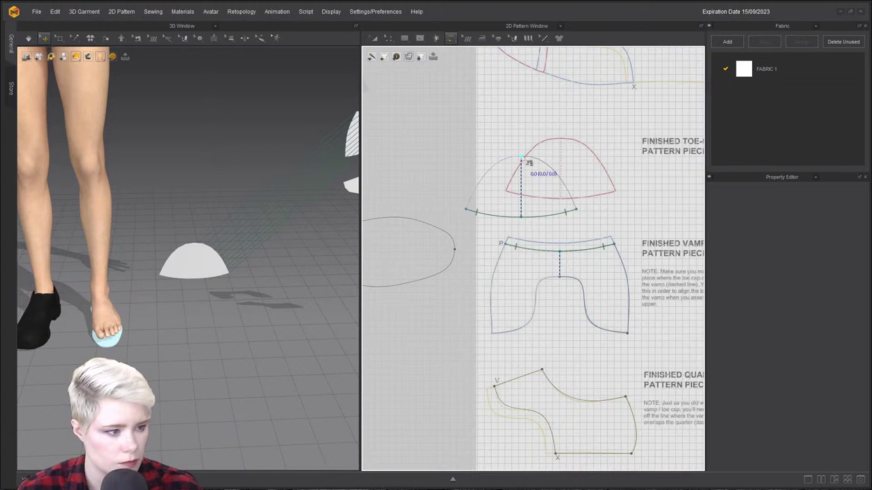
Try to sew the toe-cap's curved half edge to the upper side of the sole's front outline from the toe tip.
left_click(522, 159)
left_click(455, 252)
right_click_drag(253, 284, 296, 268)
scroll(295, 268, "up", 2)
key("a")
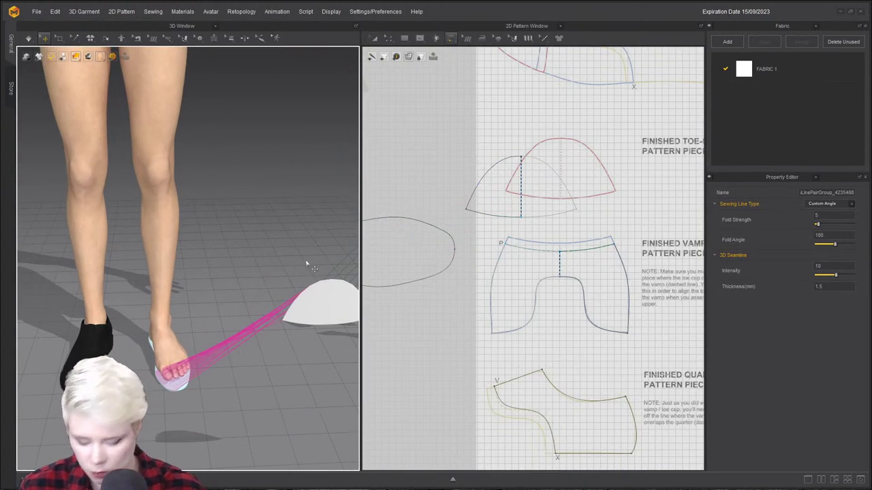
Move the toe-cap piece in 3D from the floor area to beside the bare foot's lower shin.
left_click_drag(335, 303, 302, 296)
left_click(228, 290)
mouse_move(77, 59)
left_click(80, 75)
left_click_drag(232, 331, 176, 291)
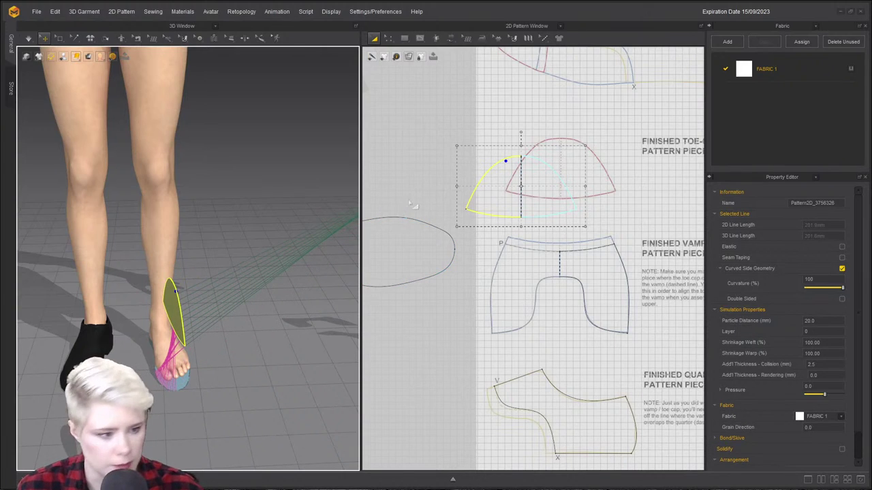
Delete the seam joining the toe-cap's curve to the upper side of the sole's front outline.
key("b")
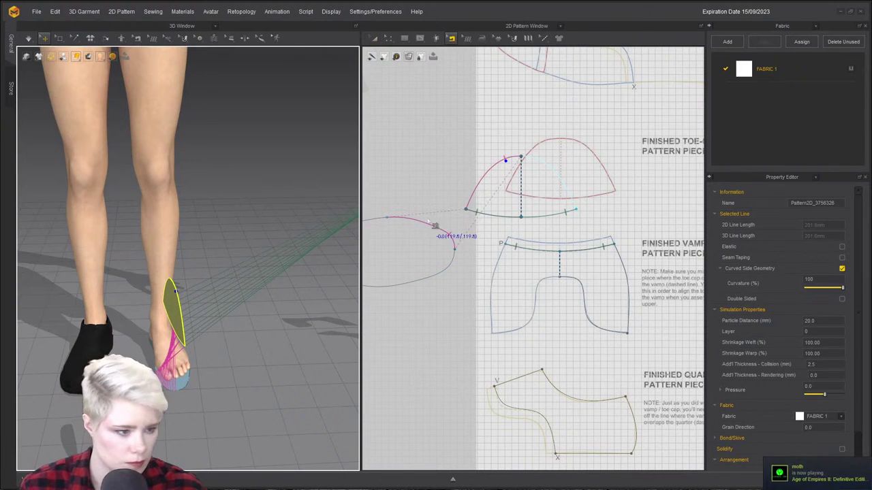
left_click(426, 222)
key("ctrl+b")
key("Delete")
Sew the toe-cap's curved half edge from its peak to the lower side of the sole's front outline, starting at the toe tip.
key("m")
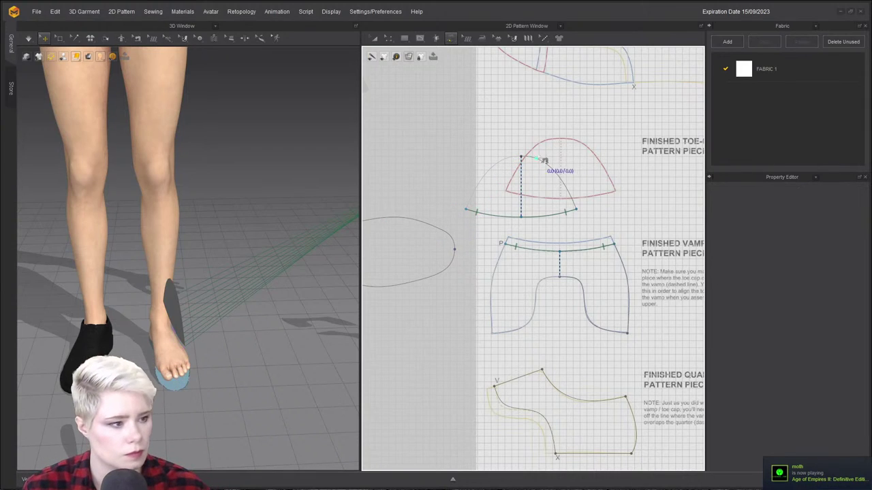
left_click(520, 160)
left_click(455, 251)
left_click(390, 287)
Bring the toe-cap piece down in 3D towards the front of the bare foot.
right_click_drag(204, 325, 266, 287)
left_click(174, 318)
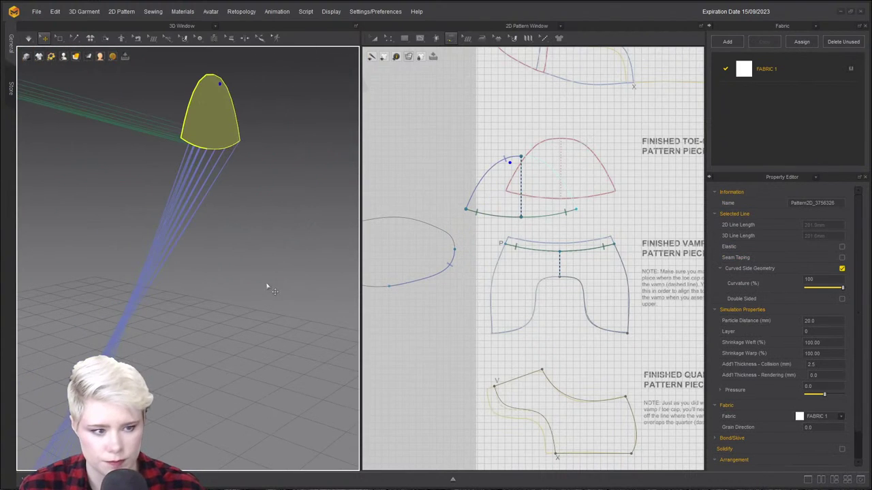
scroll(267, 286, "down", 3)
left_click_drag(199, 165, 99, 374)
right_click_drag(99, 375, 36, 386)
right_click_drag(213, 185, 118, 320)
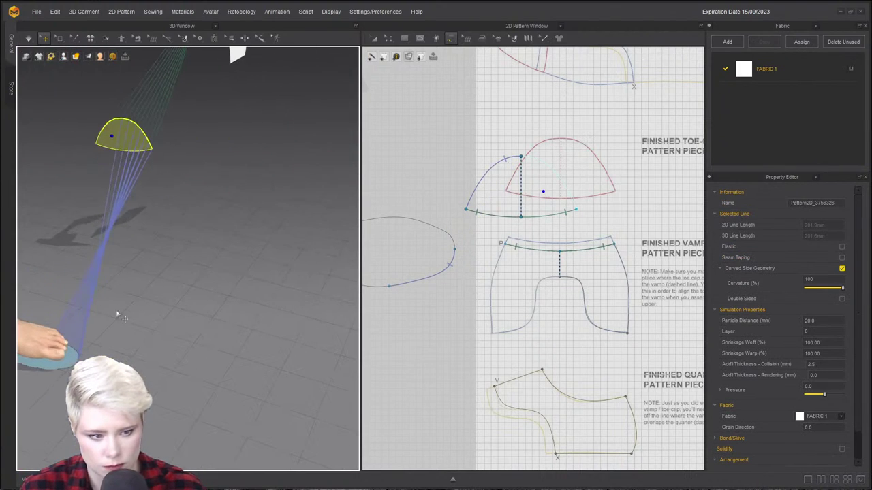
left_click_drag(119, 143, 52, 294)
left_click_drag(42, 250, 79, 286)
Shift the toe-cap piece sideways in 3D until it sits beside the bare foot, above the sole.
right_click_drag(106, 325, 67, 310)
scroll(103, 288, "up", 2)
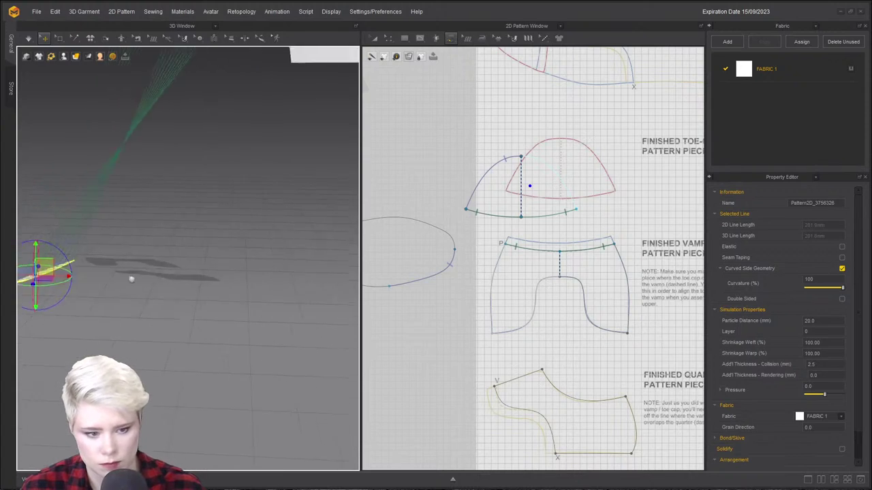
middle_click_drag(103, 288, 354, 222)
left_click(297, 222)
left_click_drag(290, 217, 160, 174)
right_click_drag(160, 174, 81, 169)
left_click_drag(229, 171, 137, 157)
right_click_drag(138, 157, 226, 171)
scroll(226, 171, "up", 3)
middle_click_drag(230, 175, 96, 286)
right_click_drag(96, 286, 194, 233)
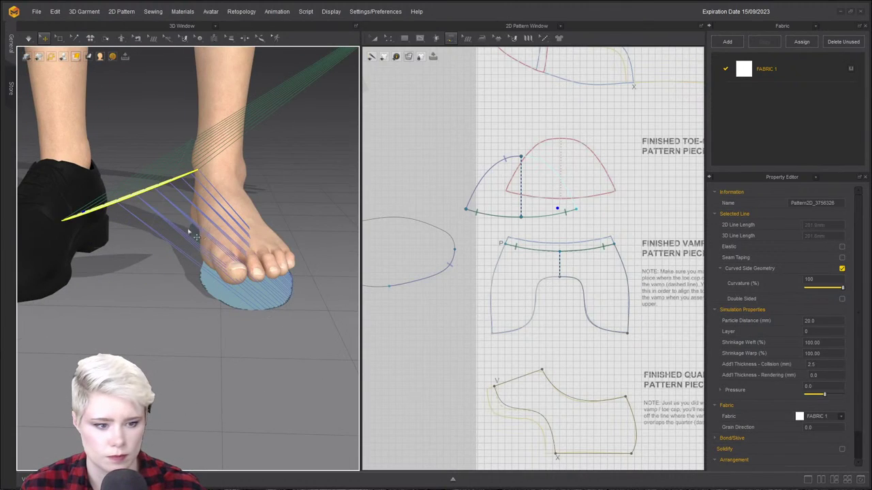
Place the toe-cap piece over the bare foot's toes with its curved edge facing the front of the sole.
left_click_drag(163, 188, 265, 198)
right_click_drag(288, 237, 357, 268)
left_click(302, 178)
scroll(275, 186, "up", 5)
right_click(273, 183)
left_click(268, 191)
scroll(268, 191, "down", 3)
right_click_drag(259, 197, 94, 178)
left_click_drag(81, 139, 155, 169)
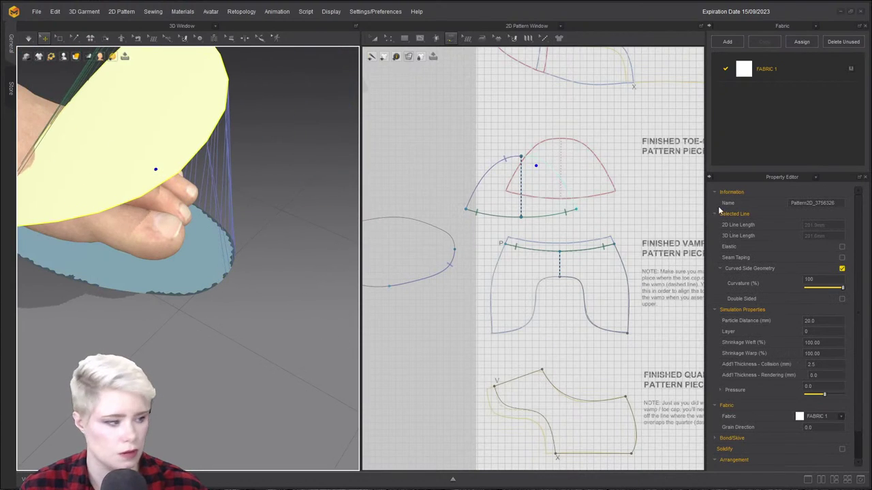
Set the toe-cap piece's particle distance to 5 mm.
double_click(817, 321)
type("5")
key("Return")
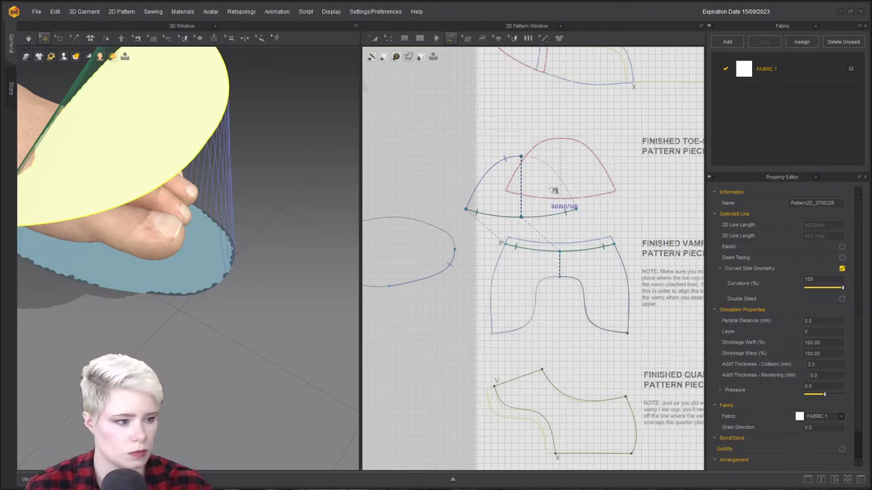
Sew the other half of the toe-cap's curved edge to the sole's front edge, simulate, and pull the toe-cap fabric into shape.
left_click_drag(528, 161, 571, 215)
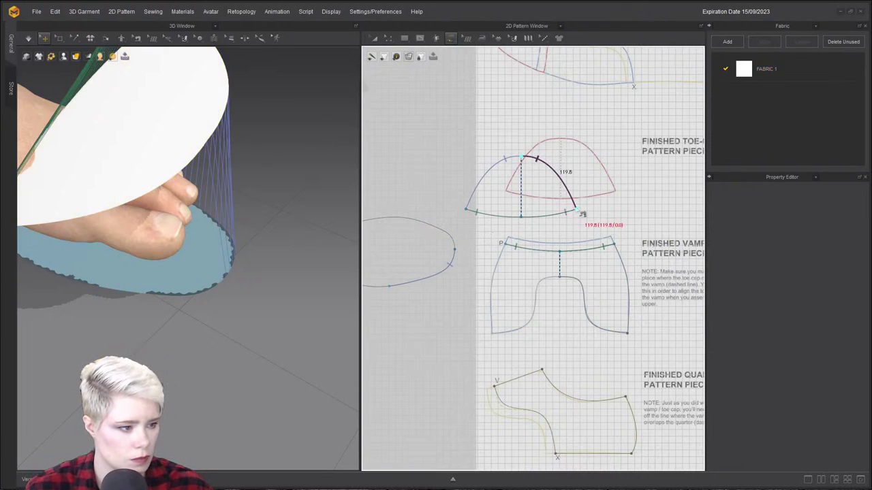
left_click_drag(453, 249, 386, 216)
key("space")
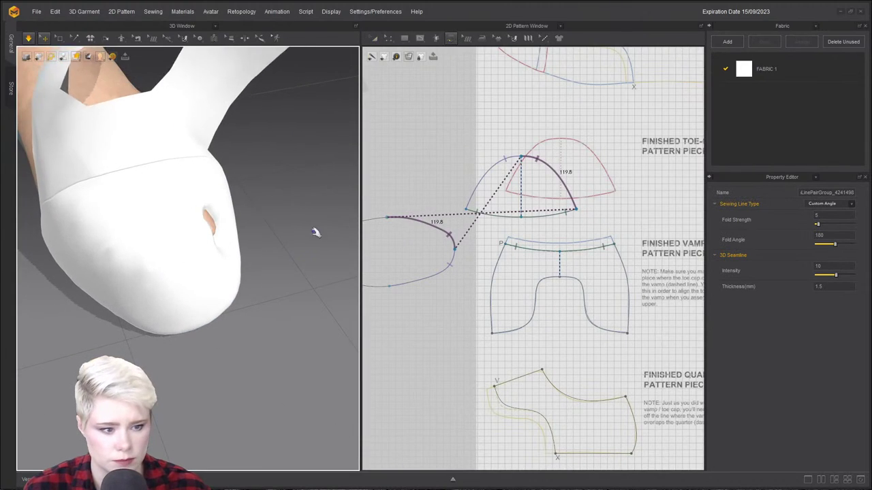
left_click(231, 201)
left_click_drag(230, 201, 478, 39)
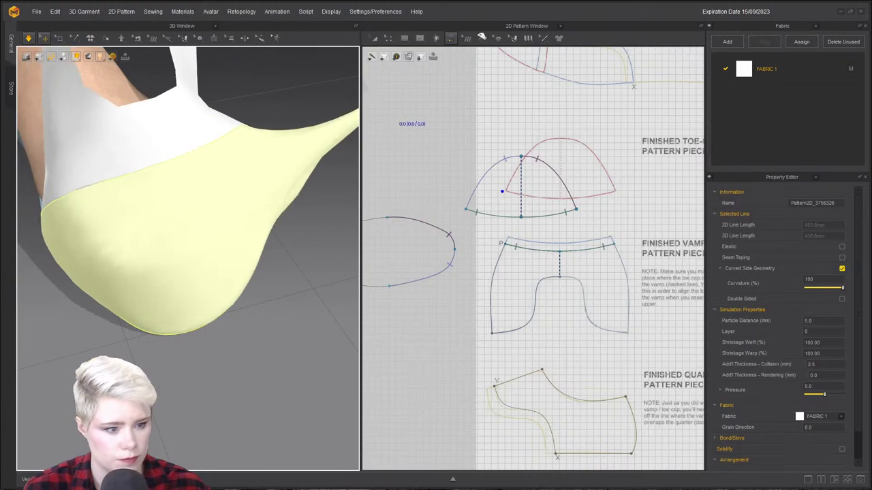
Select the toe-cap and vamp pieces together in 3D and strengthen them.
middle_click_drag(130, 156, 88, 175)
left_click(105, 150)
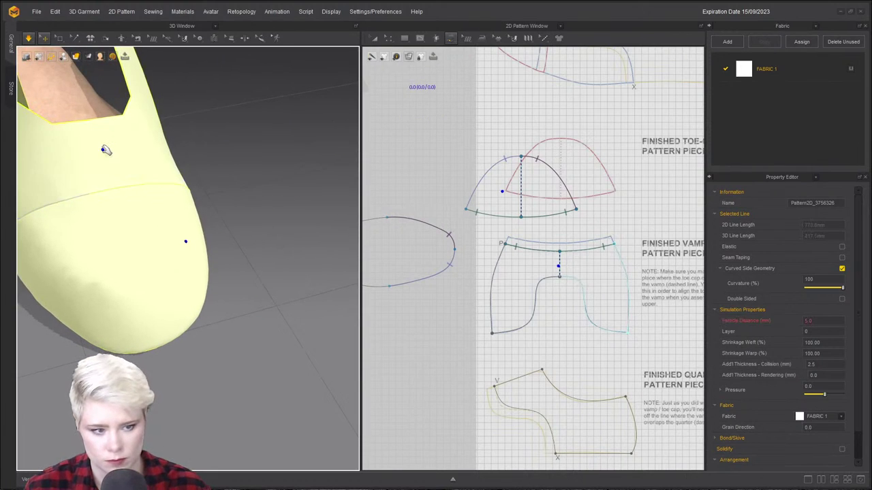
key("ctrl+h")
left_click(238, 135)
Examine the toe-cap and vamp around the foot and the open gap between the vamp's side and the sole.
right_click_drag(165, 218, 194, 247)
right_click_drag(293, 323, 70, 163)
scroll(224, 233, "down", 4)
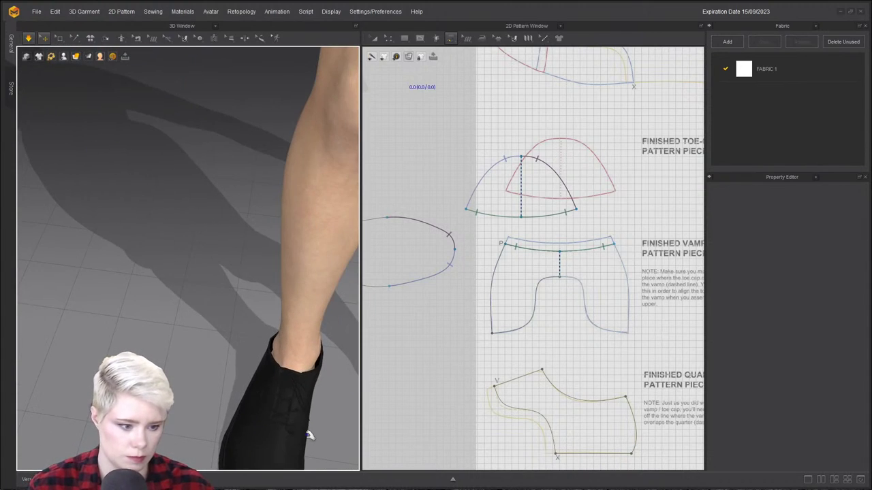
left_click(309, 432)
right_click_drag(309, 432, 284, 372)
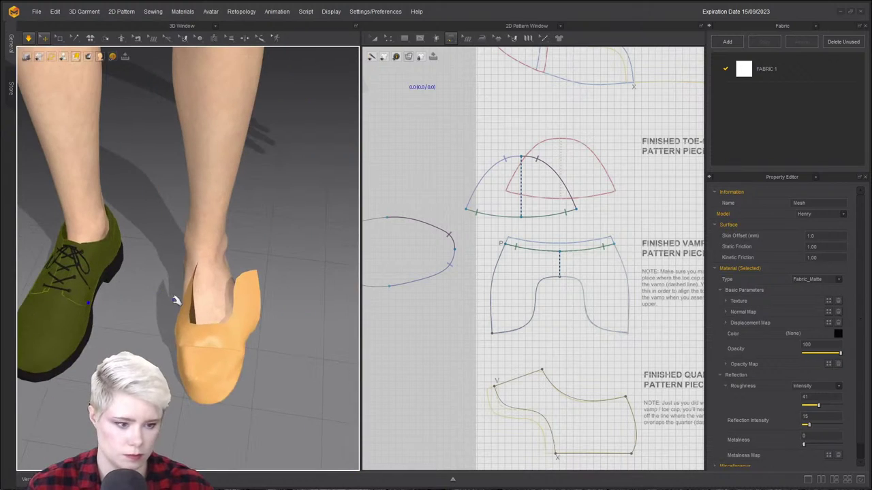
scroll(177, 301, "up", 5)
right_click_drag(177, 301, 204, 238)
right_click_drag(266, 238, 342, 260)
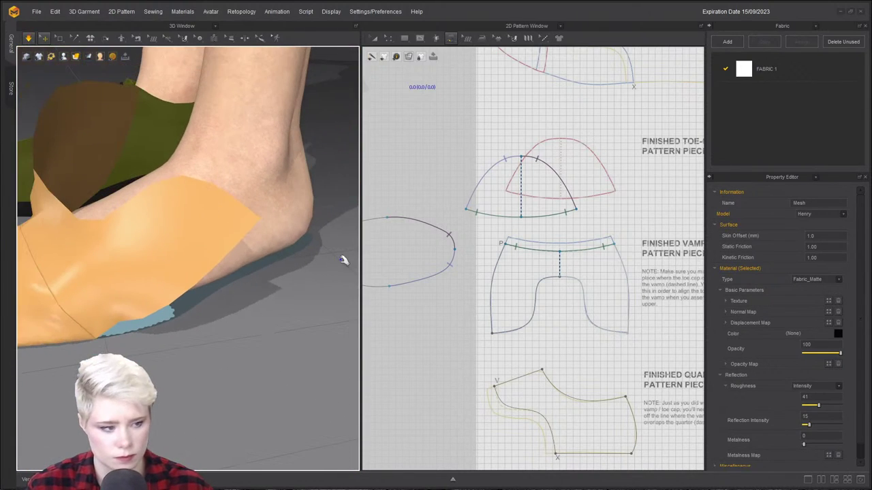
Sew the vamp's outer side edge to the sole's lower edge behind the toe-cap seam and simulate.
left_click(444, 237)
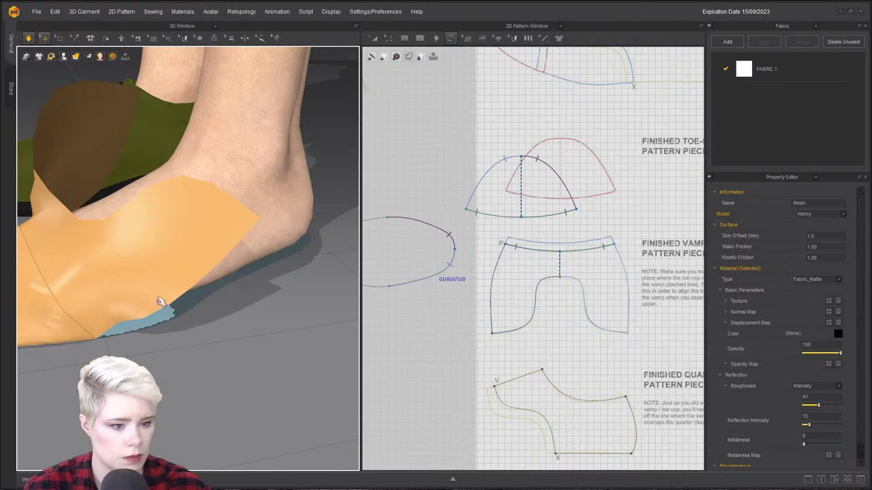
left_click(249, 227)
left_click(503, 249)
left_click(492, 334)
scroll(390, 287, "down", 2)
middle_click_drag(390, 287, 482, 261)
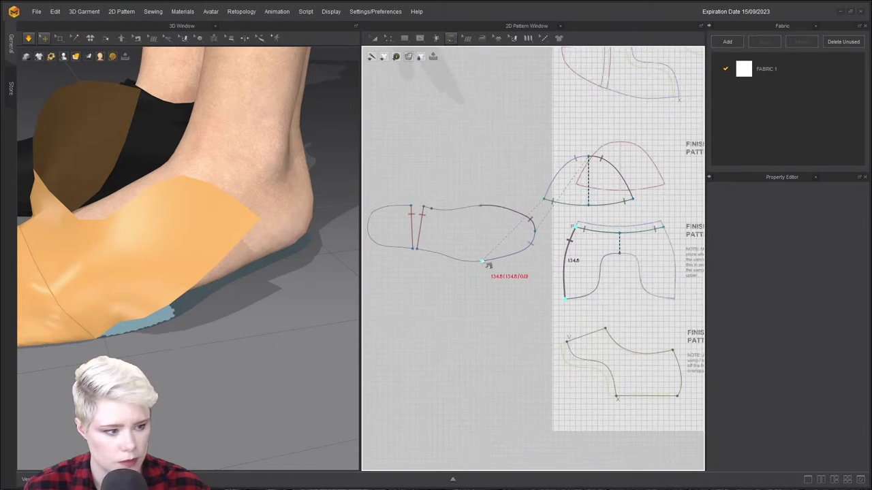
left_click(425, 259)
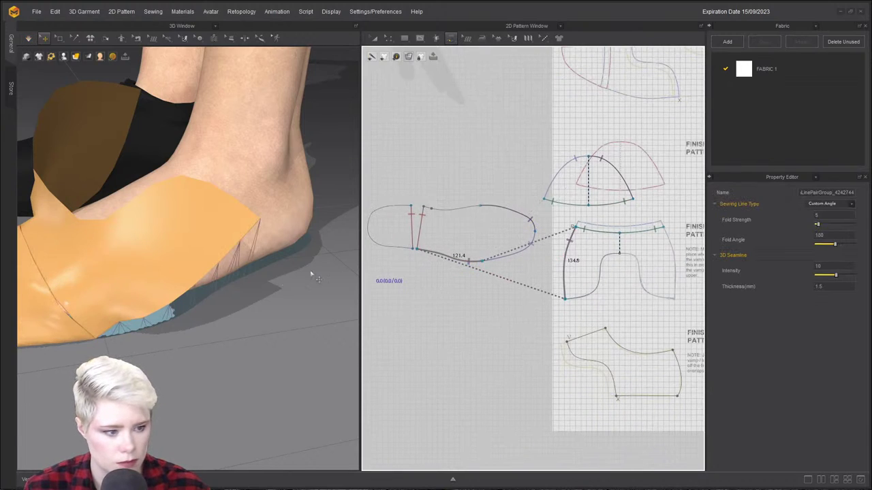
key("space")
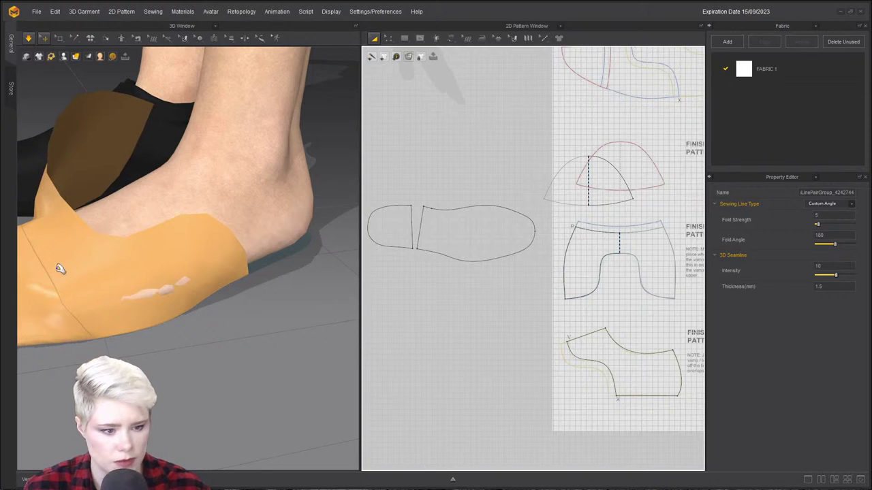
Set the vamp piece's particle distance to 20 mm and stop the simulation.
left_click(179, 284)
left_click(825, 322)
key("Return")
key("space")
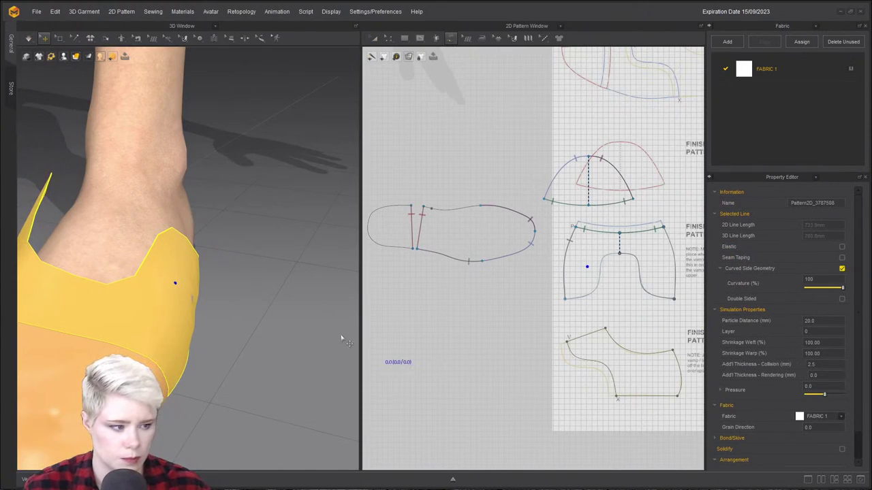
right_click_drag(293, 276, 199, 273)
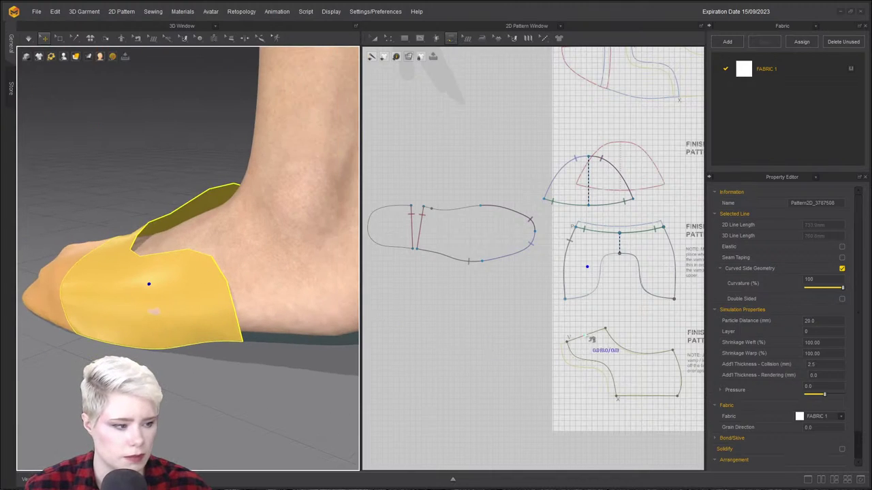
left_click(678, 395)
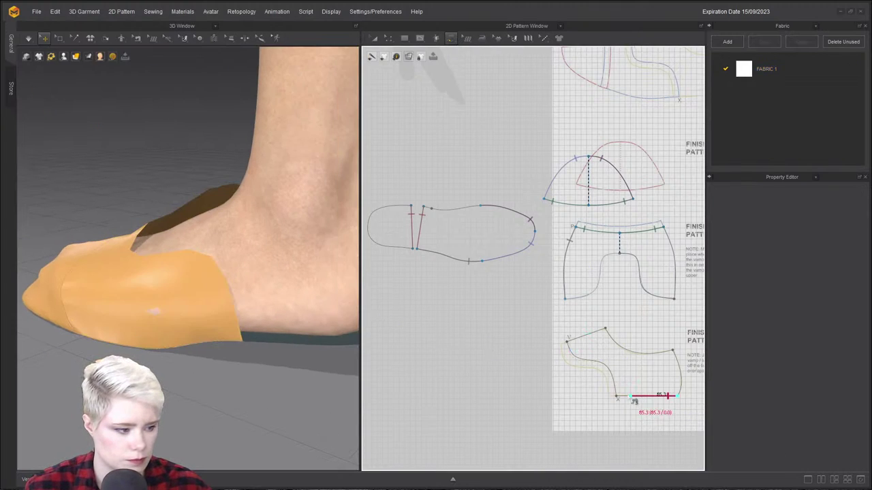
scroll(470, 260, "down", 2)
middle_click_drag(470, 261, 518, 264)
Split the curved heel line of the sole pattern uniformly into 2 segments.
key("z")
scroll(456, 235, "up", 4)
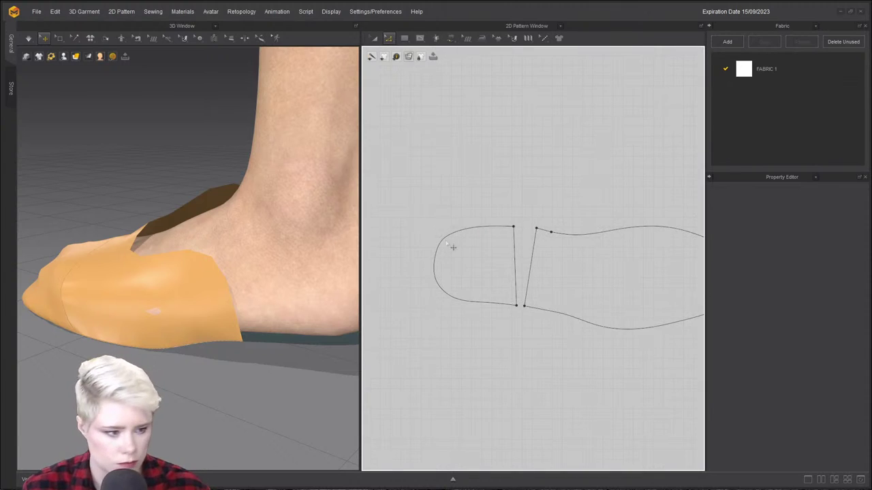
right_click(433, 267)
left_click(457, 323)
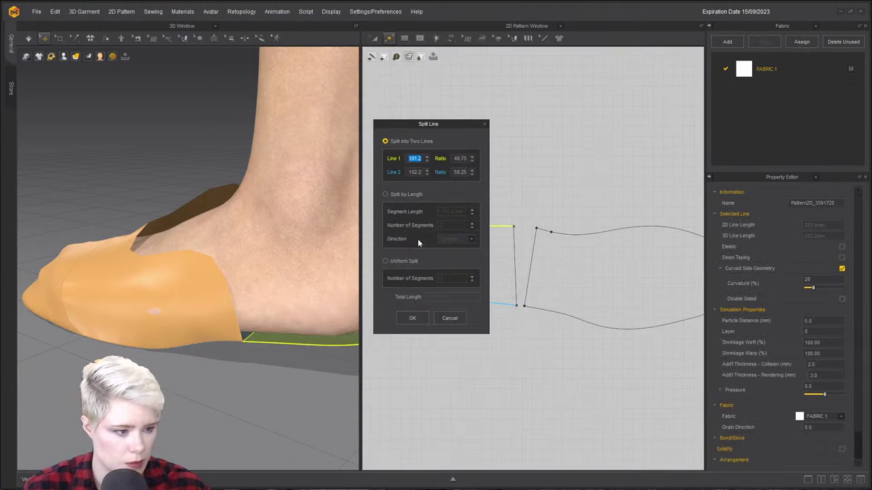
left_click_drag(423, 121, 177, 80)
left_click(140, 219)
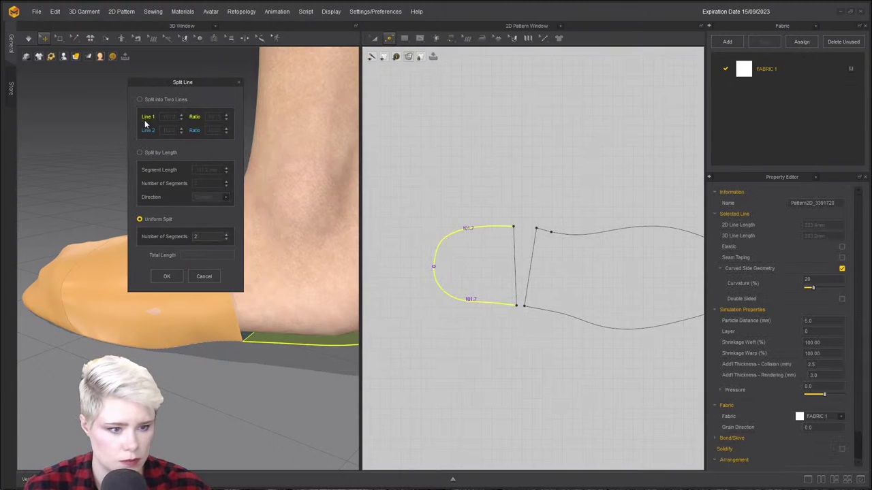
left_click(167, 276)
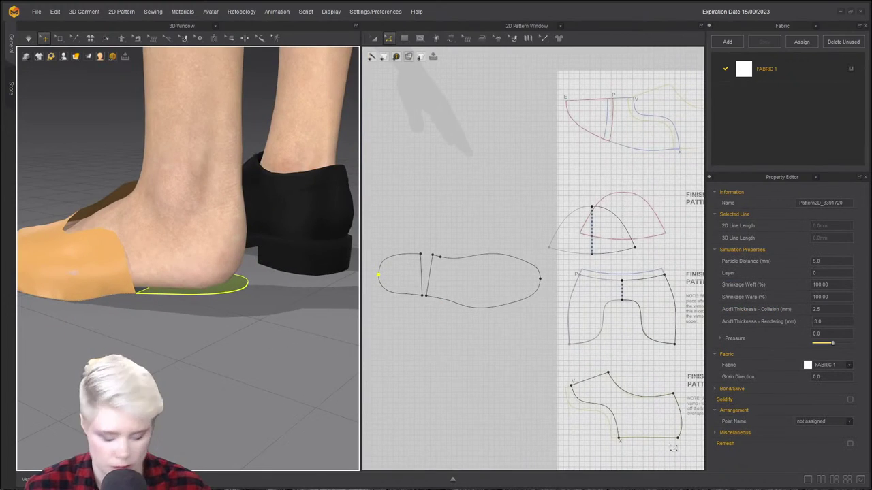
Sew the quarter's straight bottom edge to the lower half of the sole's heel curve, starting at the heel's midpoint.
key("m")
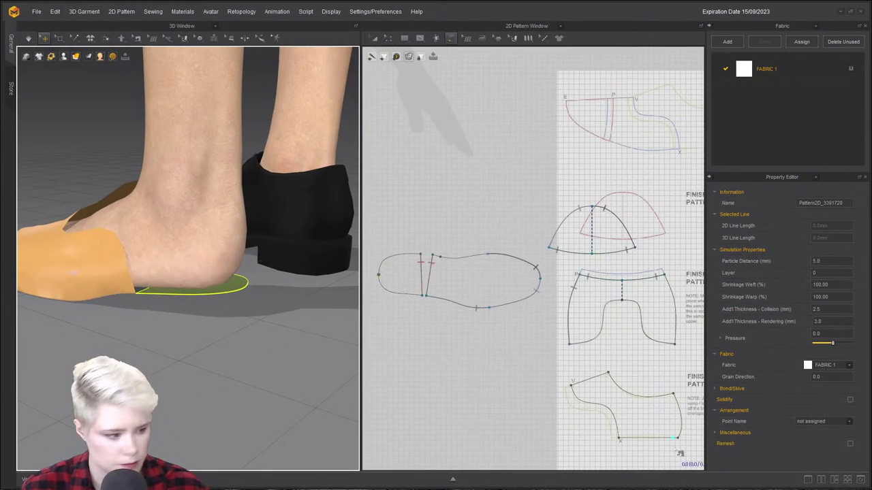
left_click(678, 438)
left_click(625, 440)
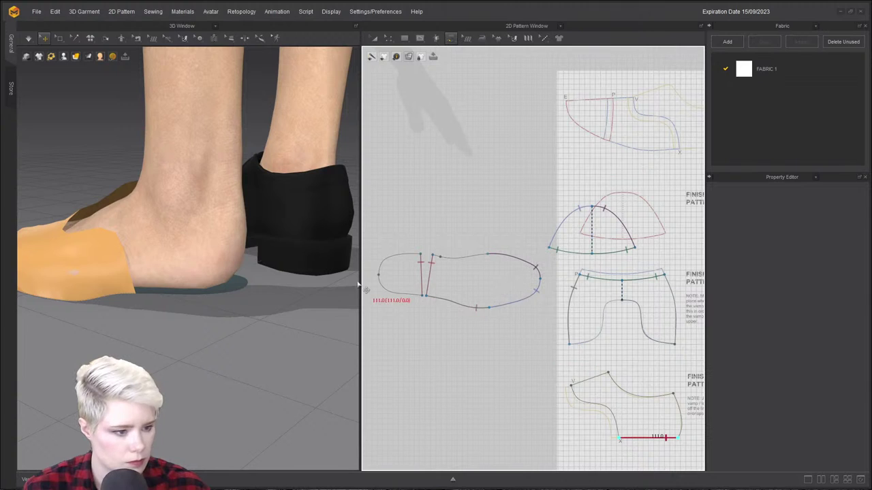
left_click(378, 276)
left_click(422, 295)
Bring the distant quarter piece over to the bare foot's heel in 3D.
scroll(165, 302, "down", 3)
middle_click_drag(201, 310, 245, 330)
scroll(245, 330, "down", 5)
middle_click_drag(187, 331, 243, 387)
left_click(92, 369)
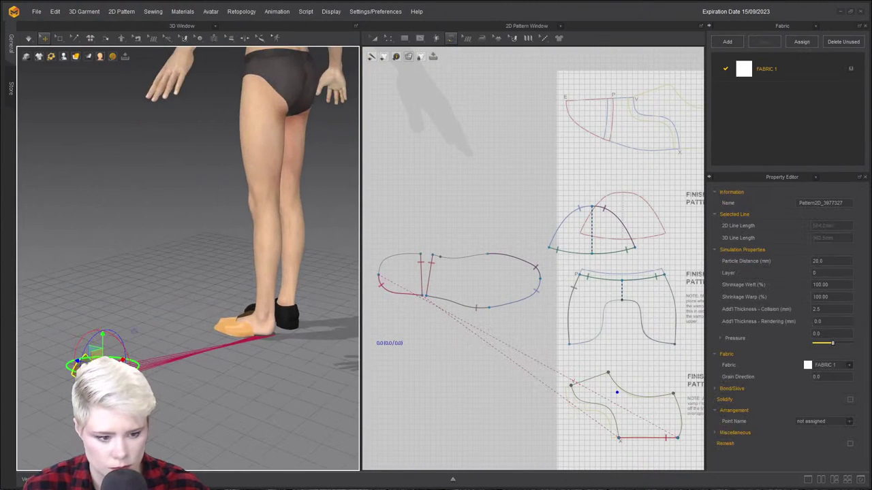
right_click(93, 372)
left_click(132, 316)
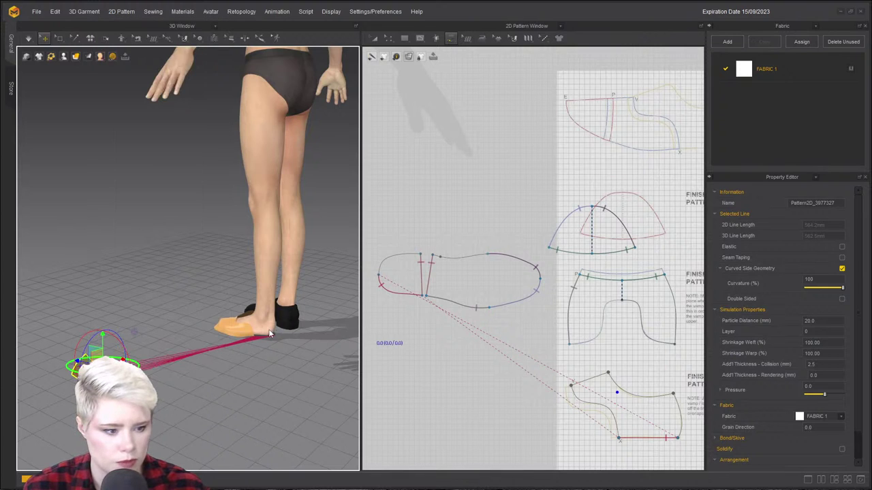
scroll(258, 342, "up", 5)
scroll(262, 337, "up", 2)
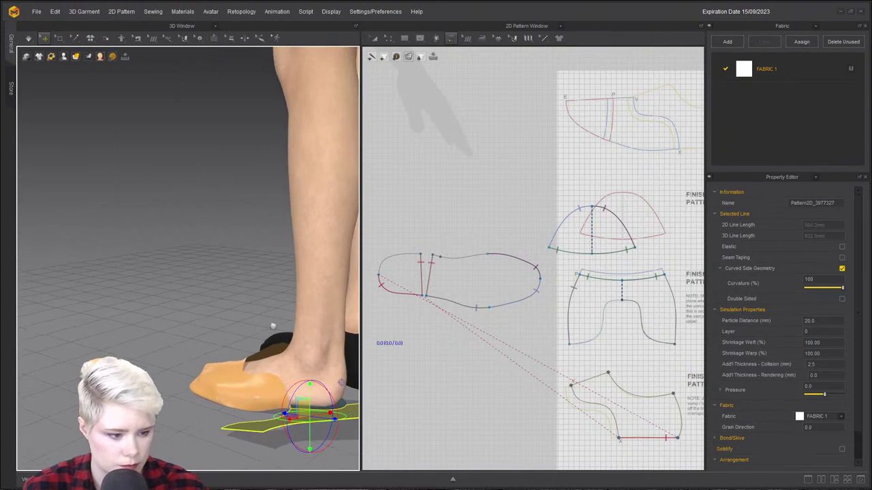
Raise the quarter piece against the side of the bare heel in 3D and simulate its seam to the sole.
middle_click_drag(222, 268, 167, 257)
right_click_drag(242, 358, 131, 364)
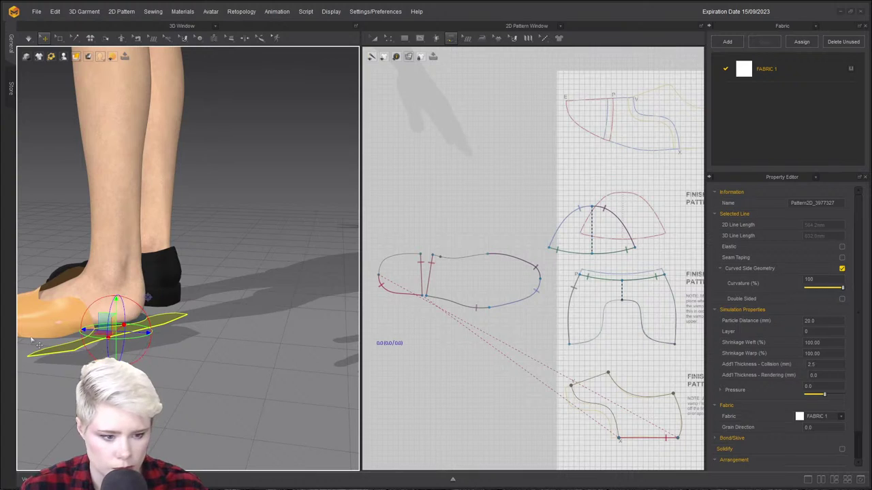
key("q")
left_click_drag(103, 334, 77, 261)
key("space")
scroll(251, 331, "up", 2)
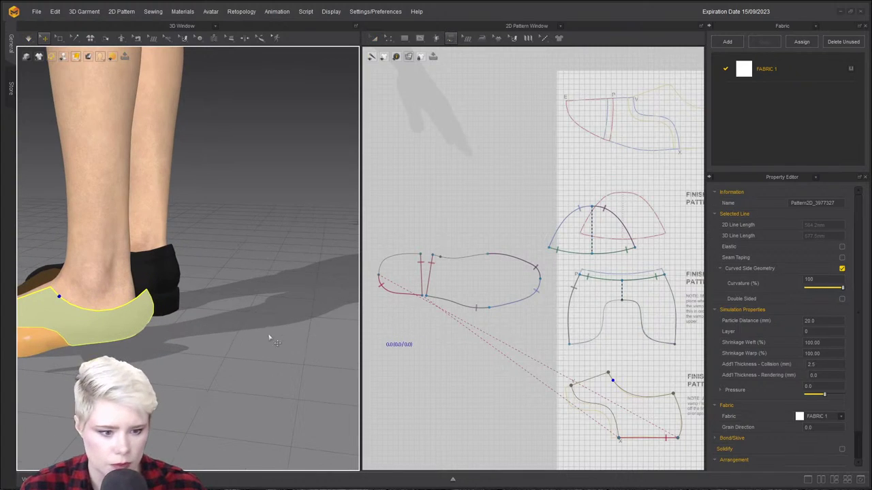
Sew half of the vamp's inner opening curve, from its centre to the side corner, to the quarter's front curve and simulate.
left_click(622, 301)
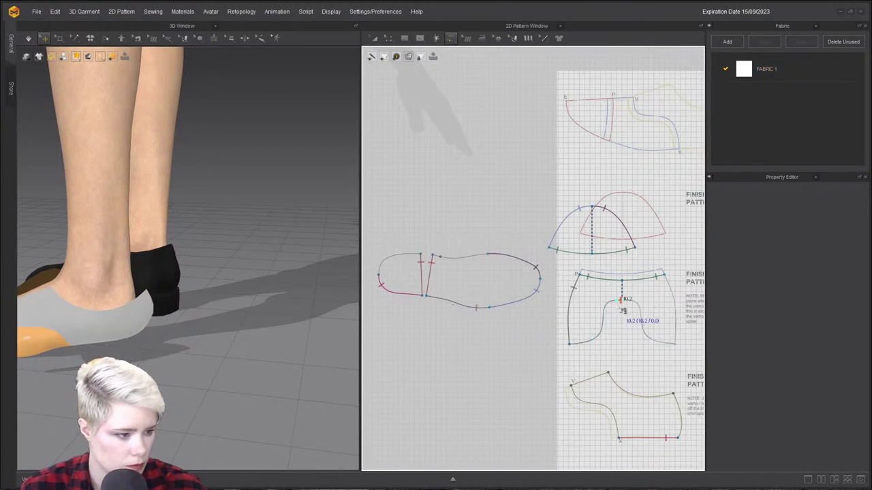
left_click(620, 438)
right_click_drag(245, 335, 142, 359)
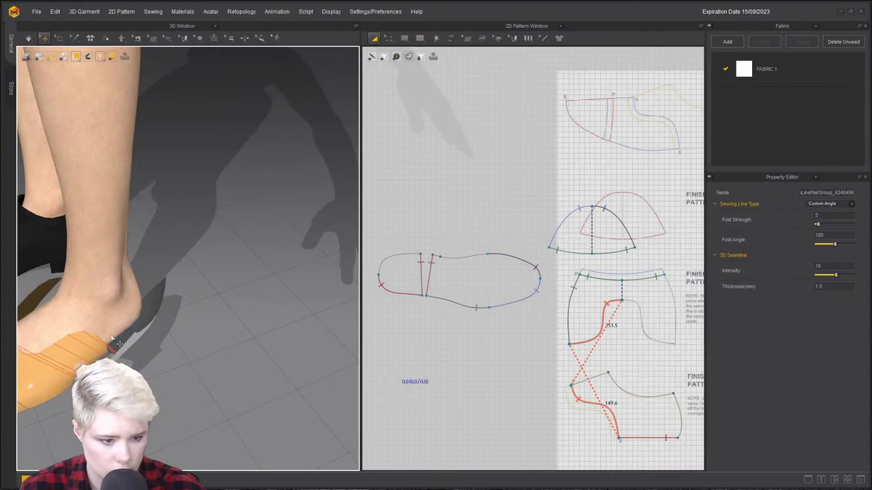
key("space")
Copy the quarter piece and paste it as a mirrored, symmetry-linked piece below the sole pattern.
right_click_drag(88, 313, 20, 306)
scroll(127, 311, "up", 2)
right_click_drag(157, 280, 159, 356)
scroll(208, 292, "down", 3)
left_click(208, 292)
scroll(159, 356, "up", 2)
left_click(646, 402)
key("ctrl+c")
key("ctrl+r")
left_click(429, 363)
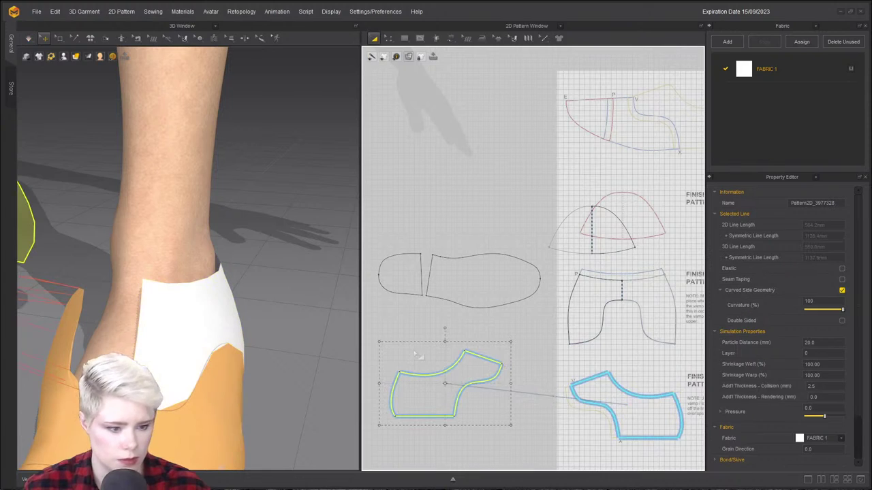
Sew the mirrored quarter's bottom edge to the upper half of the sole's heel curve, starting at the heel's midpoint.
key("n")
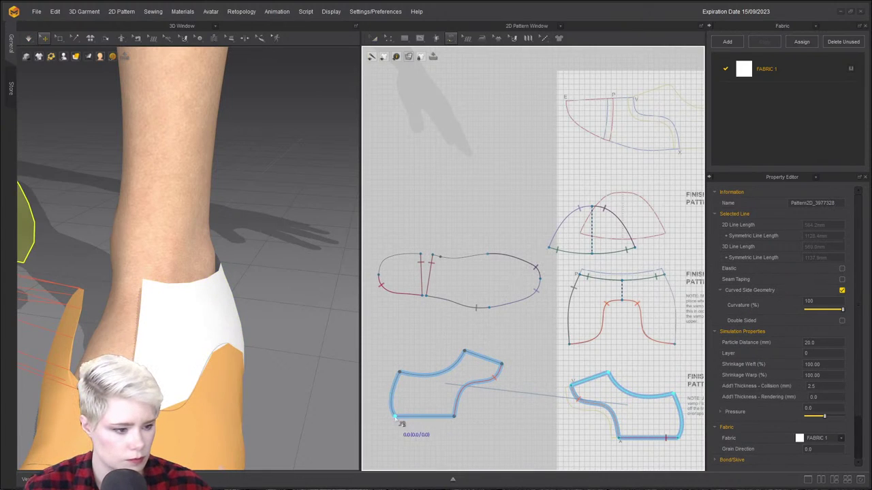
left_click(395, 417)
left_click(380, 275)
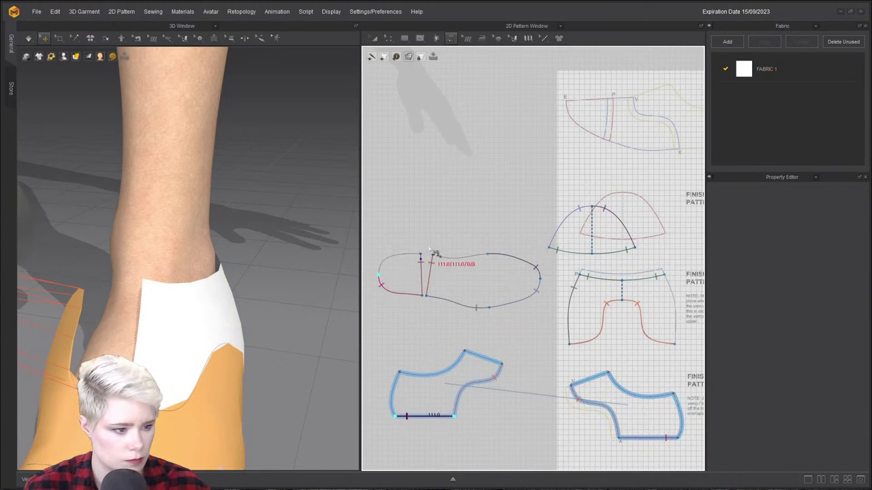
left_click(420, 254)
Move the mirrored quarter piece from the shod foot over to the bare foot in 3D.
right_click_drag(190, 348, 149, 332)
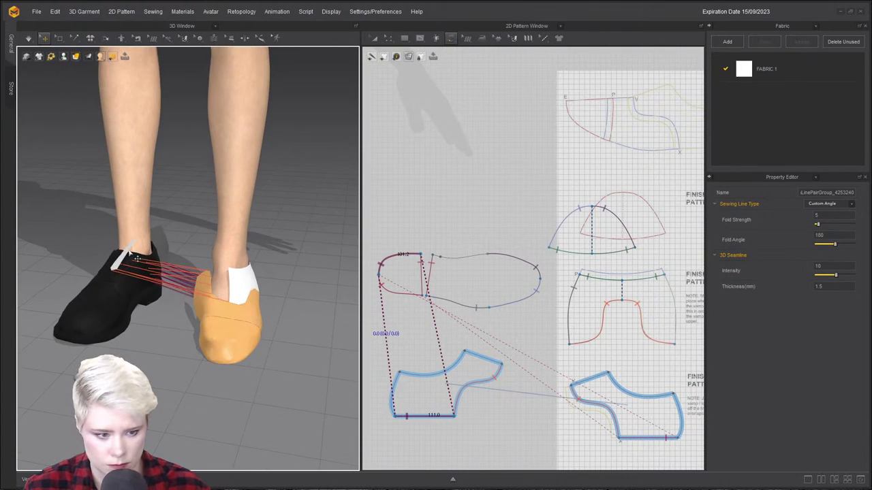
left_click(120, 254)
right_click(128, 258)
left_click(191, 298)
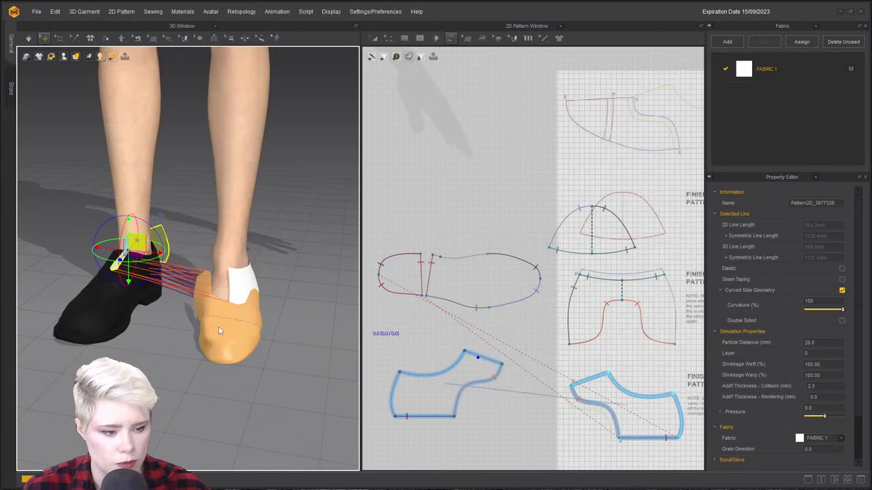
Set the particle distance of both quarter pieces to 5 mm.
key("a")
left_click(476, 378)
left_click(635, 410, "shift")
left_click(844, 347)
type("5")
key("Return")
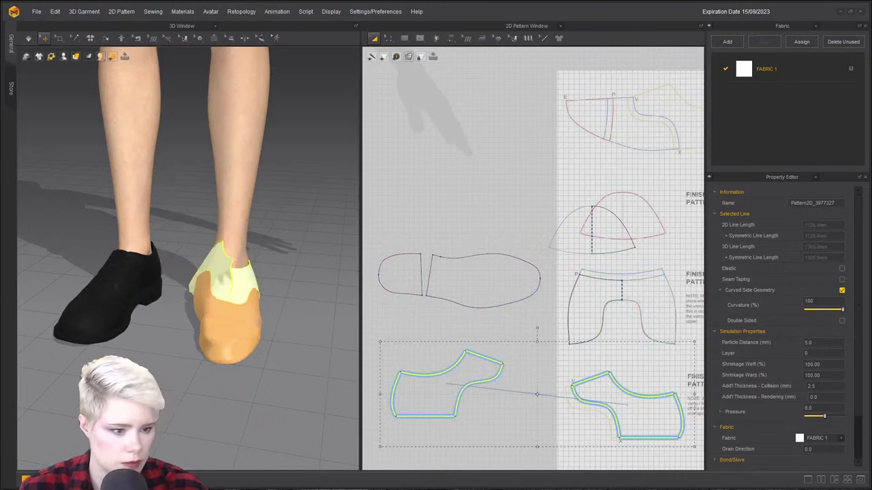
Simulate the shoe with both quarters around the heel and examine the fit along the vamp's other side.
key("space")
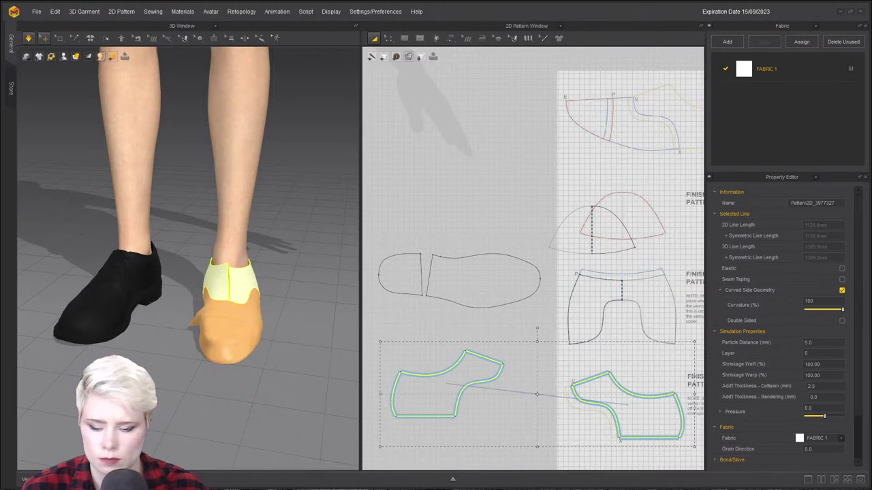
right_click_drag(286, 293, 325, 293)
scroll(325, 294, "up", 5)
right_click_drag(177, 276, 169, 325)
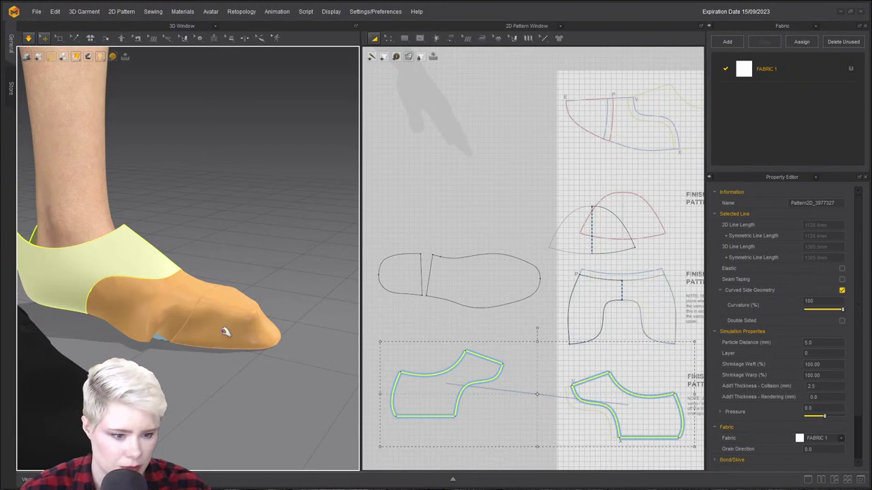
Sew the vamp's free side edge to the sole's upper side curve between the heel joint and the toe-cap seam, and simulate.
left_click(127, 291)
key("n")
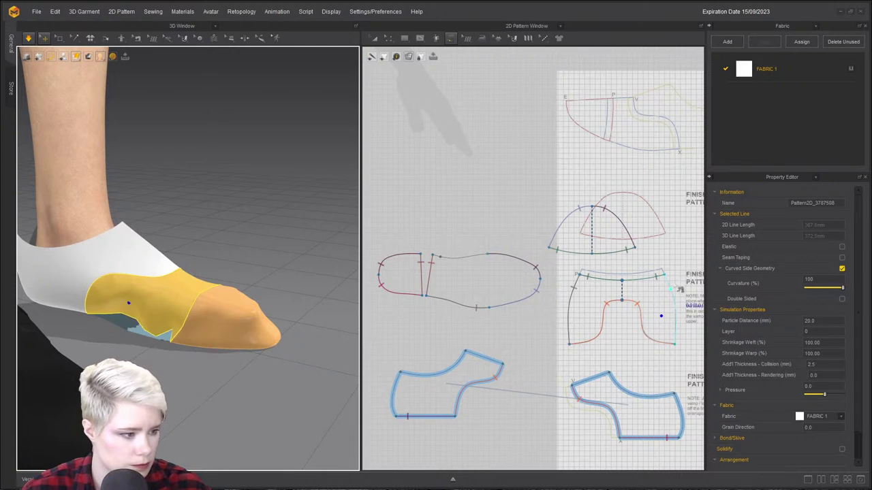
left_click(668, 282)
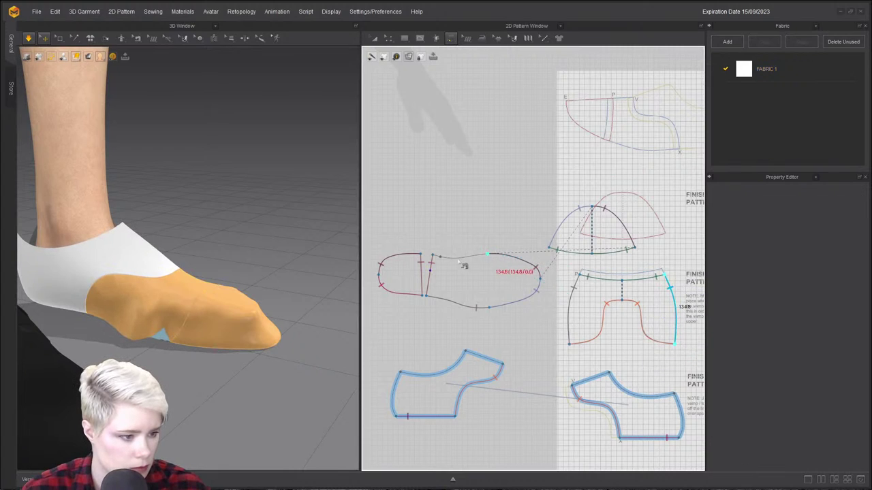
left_click(208, 311)
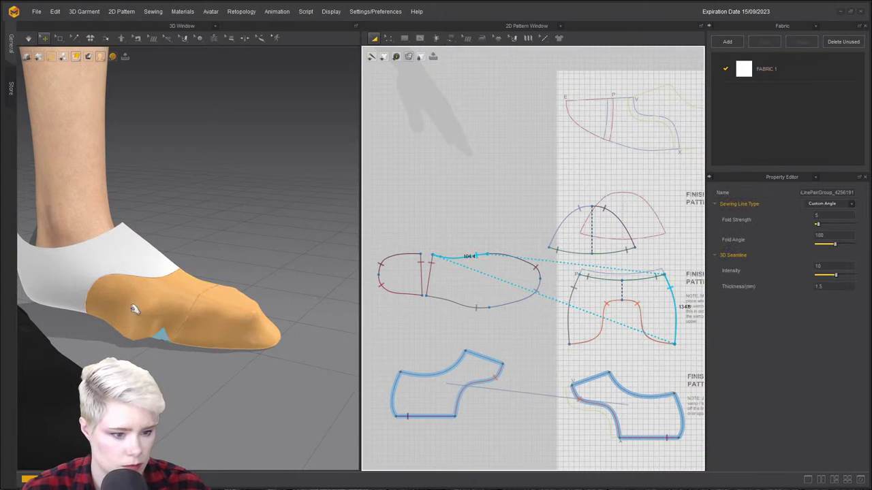
key("space")
Pull the toe cap upward off the toes during simulation and check the shoe from the opposite side.
scroll(239, 311, "up", 3)
left_click_drag(253, 300, 301, 137)
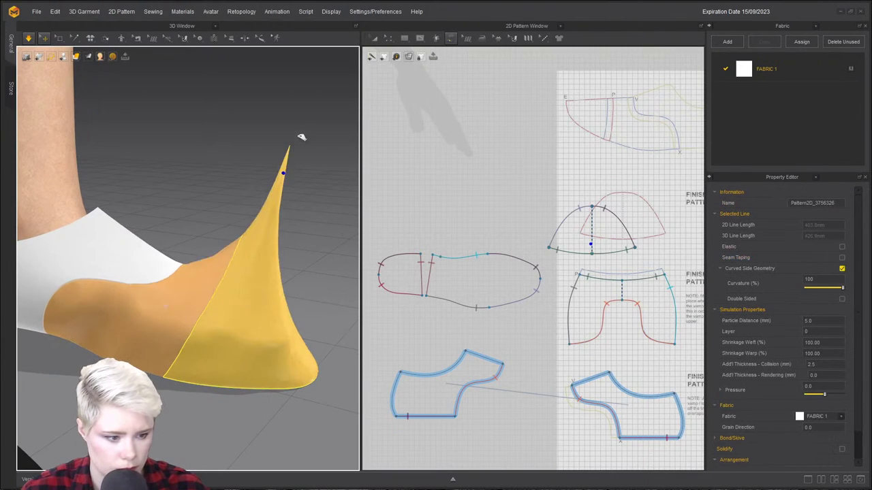
left_click_drag(255, 347, 279, 218)
right_click_drag(278, 218, 145, 259)
right_click_drag(153, 327, 130, 312)
scroll(102, 350, "up", 3)
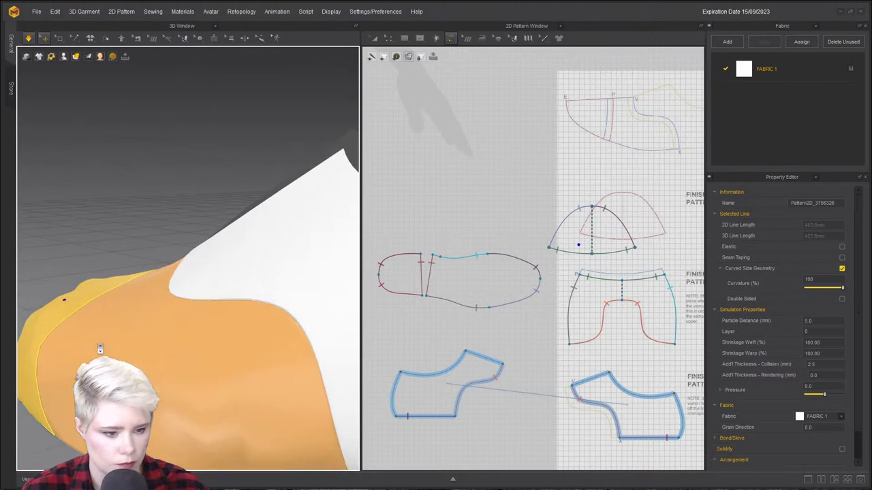
Set the toe cap's pressure to 50.
right_click_drag(101, 350, 162, 360)
scroll(162, 360, "down", 3)
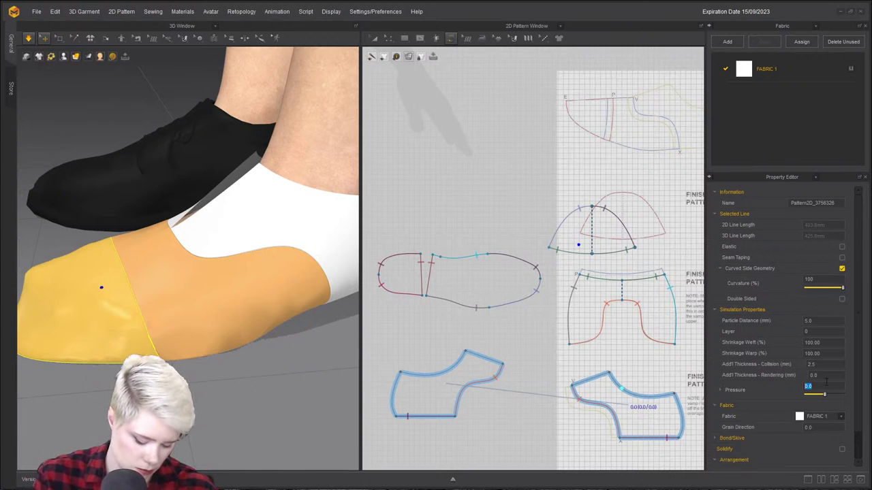
right_click_drag(313, 196, 94, 138)
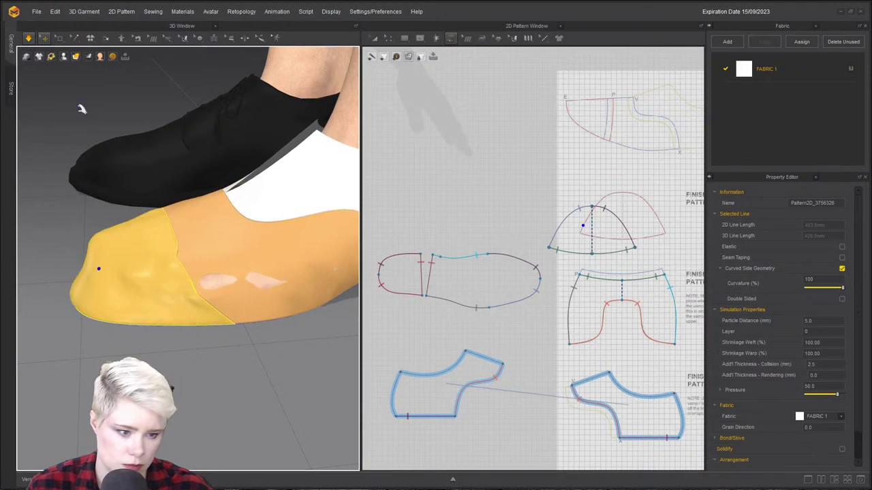
right_click_drag(75, 100, 274, 269)
Set the vamp's particle distance to 5 mm and compare the simulation properties of the upper pieces.
mouse_move(245, 242)
left_mouse_down()
mouse_move(315, 215)
mouse_move(240, 251)
left_mouse_up()
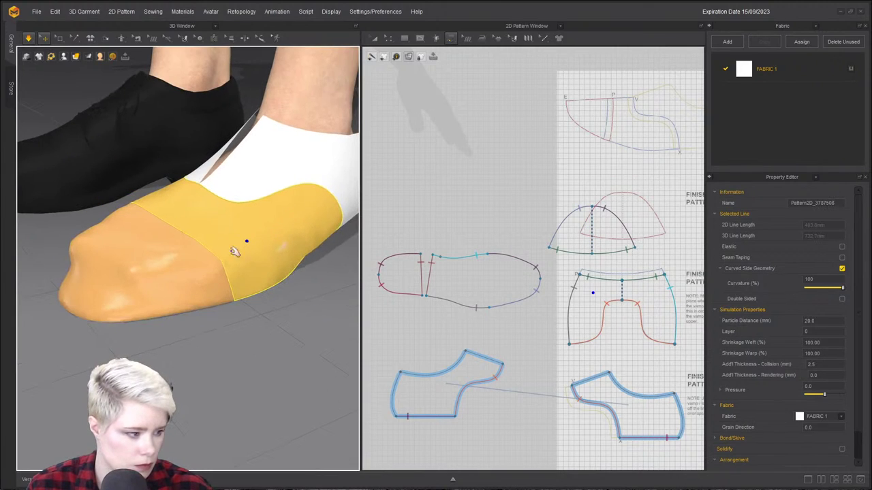
left_click(831, 320)
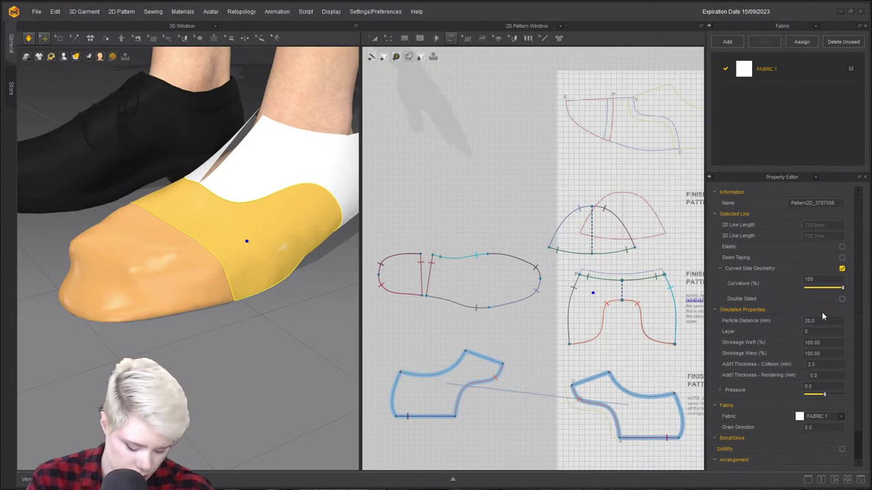
left_click(817, 321)
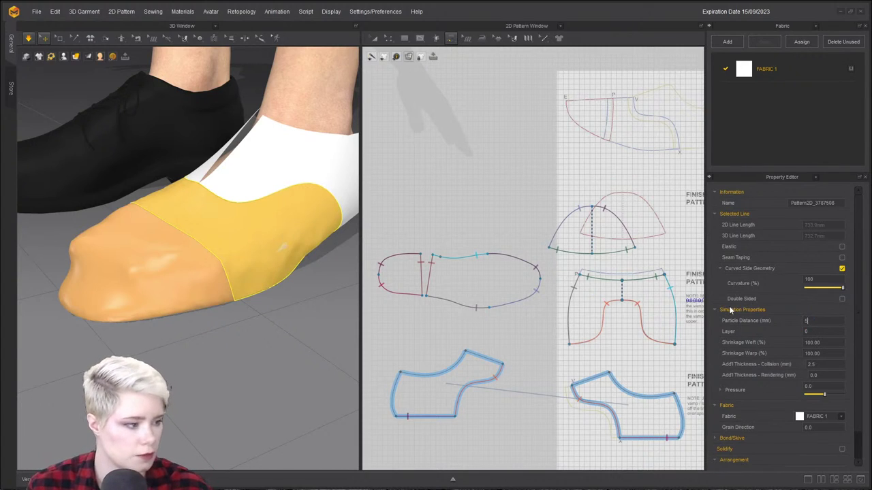
type("5")
key("Return")
left_click(100, 239)
left_click(228, 180, "shift")
left_click(221, 201, "shift")
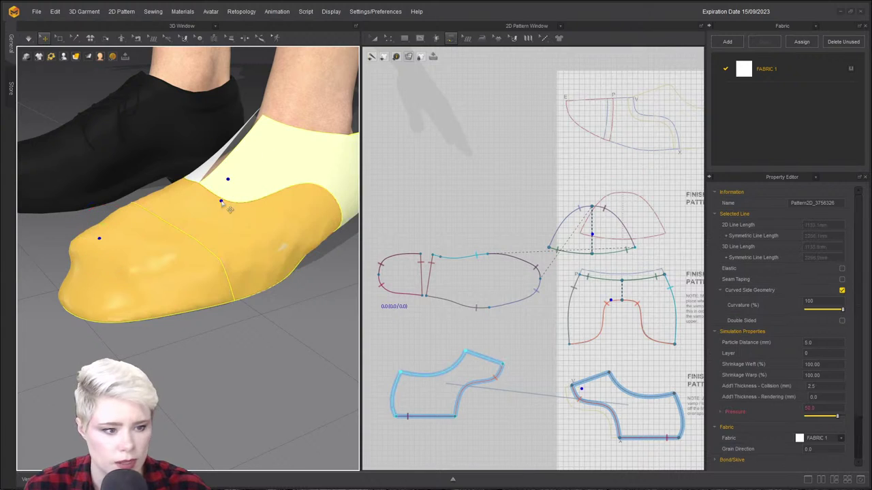
left_click(209, 161, "shift")
left_click(40, 332)
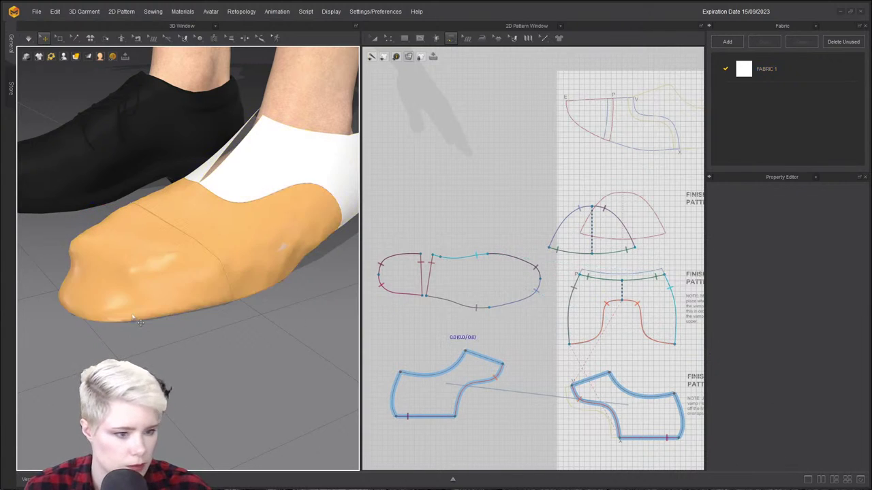
Pull the toe cap outward from the tip of the foot and inspect its shape from the other side.
left_click_drag(74, 269, 9, 219)
left_click_drag(54, 244, 15, 208)
right_click_drag(118, 286, 136, 319)
middle_click_drag(89, 279, 263, 247)
right_click_drag(263, 247, 219, 265)
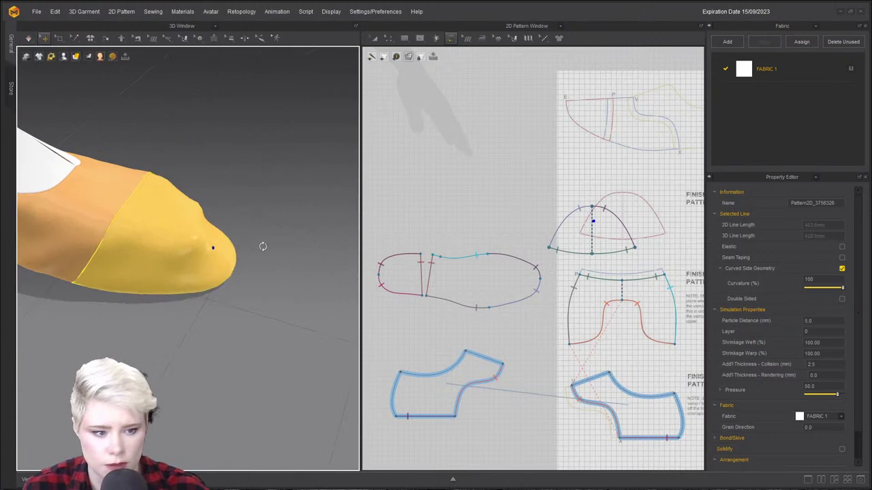
Shorten the toe-cap seam on the sole's upper side to about 99 mm by moving its end toward the tip.
key("z")
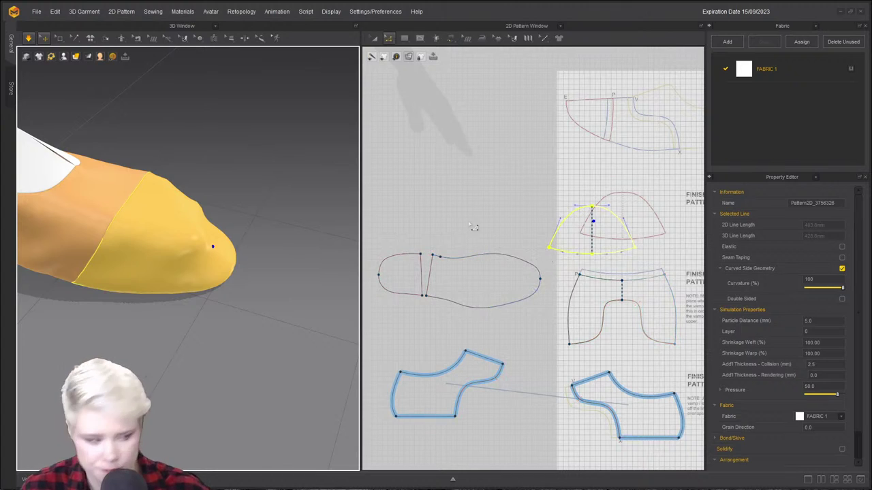
scroll(479, 232, "up", 2)
key("n")
left_click(456, 246)
key("b")
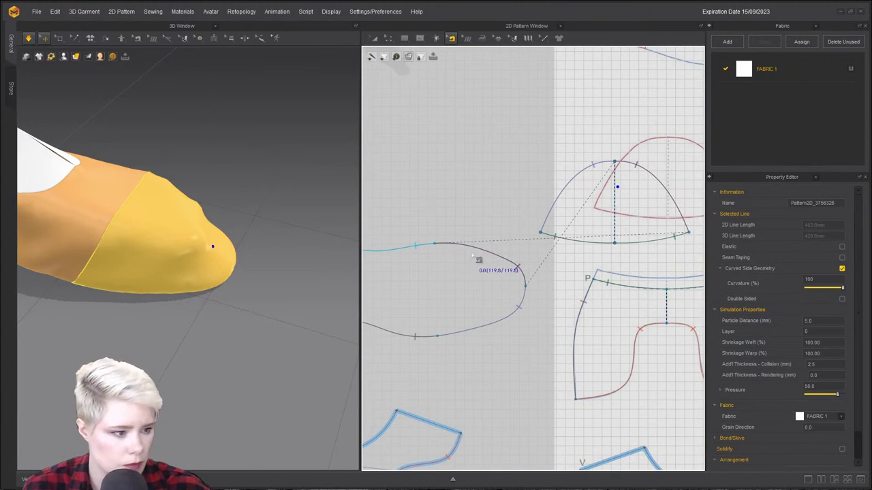
left_click(444, 248)
left_click_drag(436, 248, 455, 246)
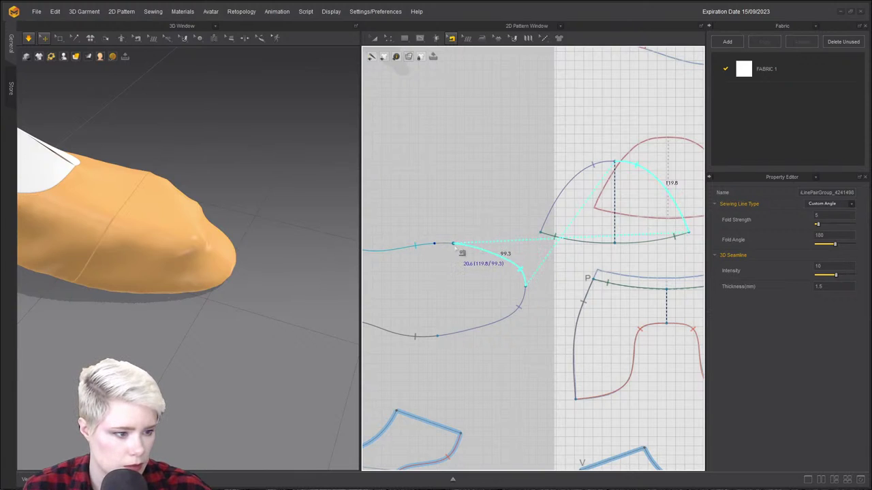
Shorten the toe-cap seam on the sole's lower side to about 99.5 mm and simulate.
left_click(437, 336)
left_click(460, 346)
left_click_drag(438, 336, 457, 334)
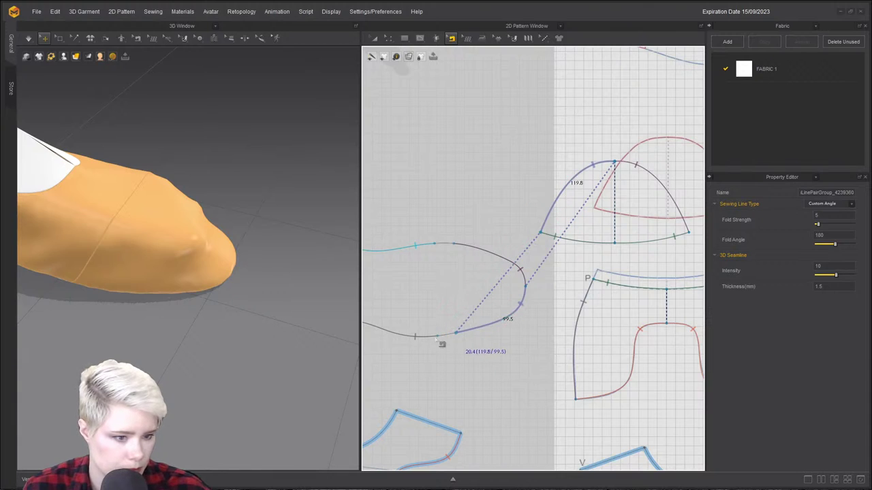
key("space")
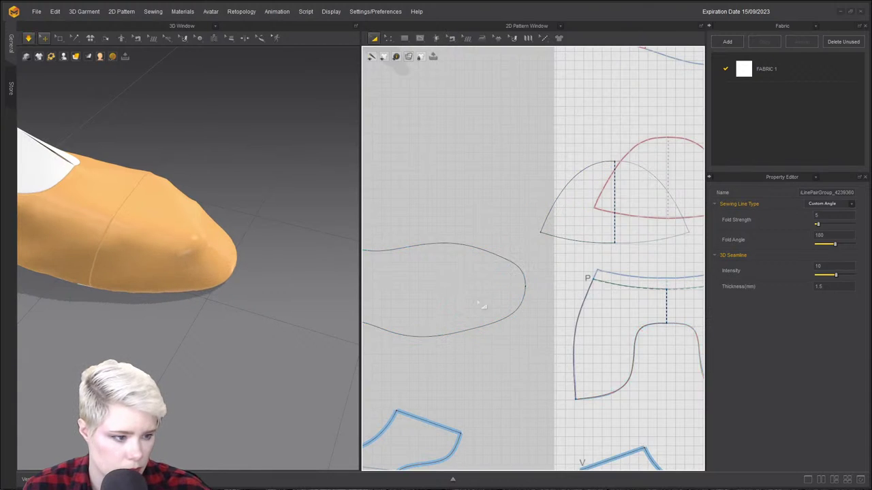
Move both toe-cap seam ends further toward the sole's tip, shortening the lower seam to about 87 mm, and simulate.
key("b")
left_click(460, 246)
left_click_drag(469, 252, 473, 338)
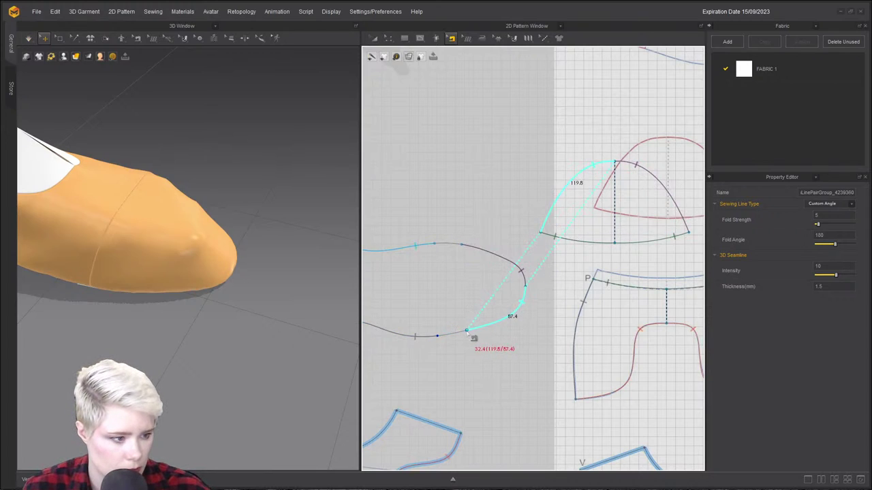
key("Escape")
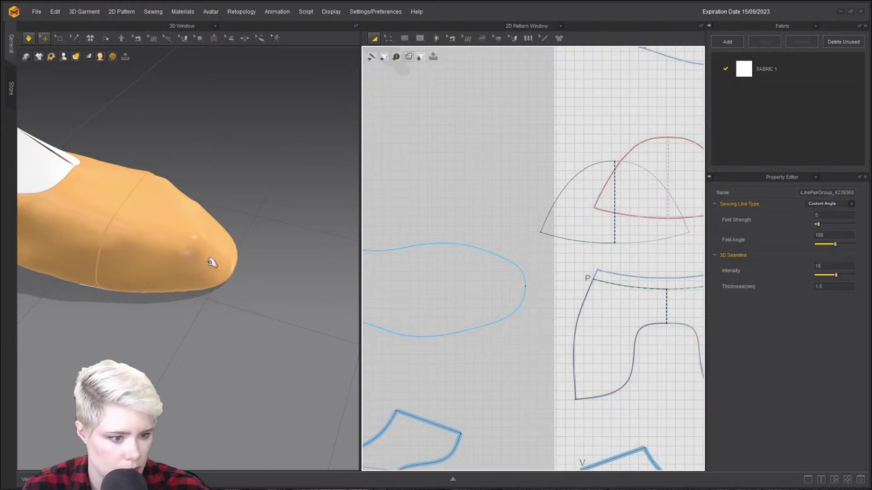
Pull the toe cap upward during simulation and inspect how it sits against the sole.
left_click(210, 253)
left_click_drag(211, 253, 229, 170)
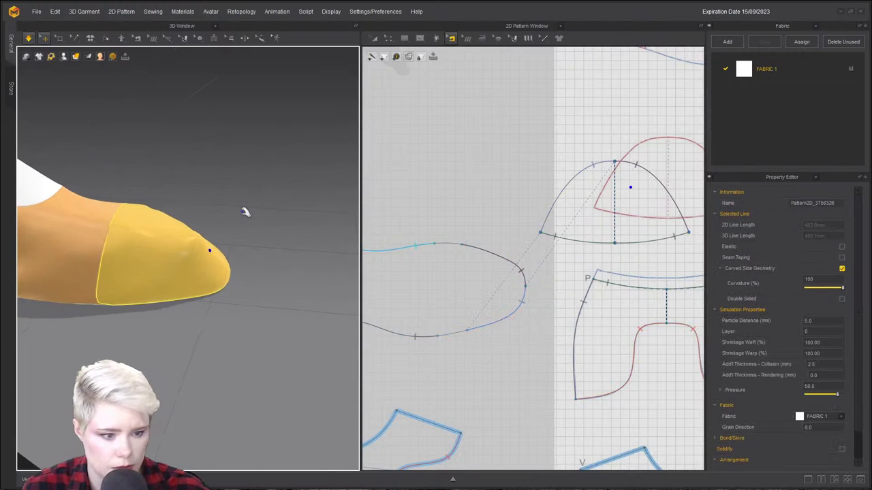
right_click_drag(257, 238, 224, 224)
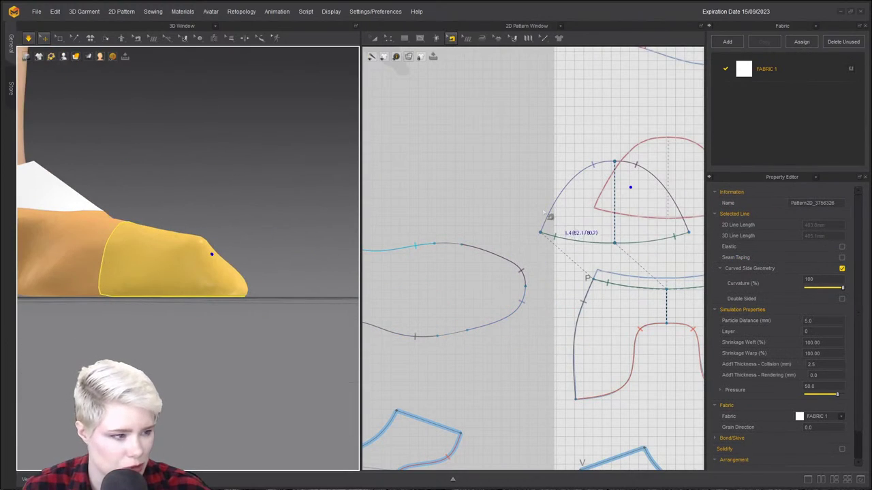
right_click_drag(195, 281, 68, 343)
middle_click_drag(68, 342, 248, 296)
Clear the partial freeze from the front sole piece on the underside of the shoe.
key("space")
key("space")
scroll(248, 295, "down", 3)
right_click_drag(248, 296, 229, 204)
left_click(255, 224)
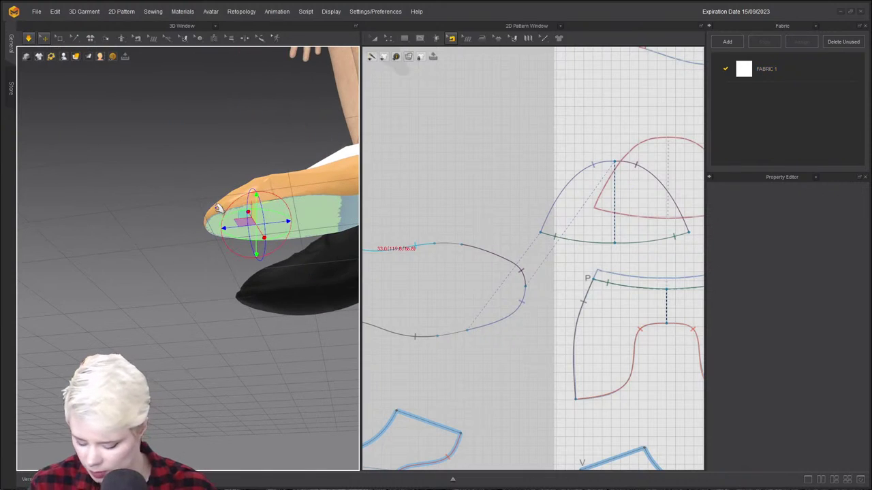
left_click(167, 203)
left_click(298, 220)
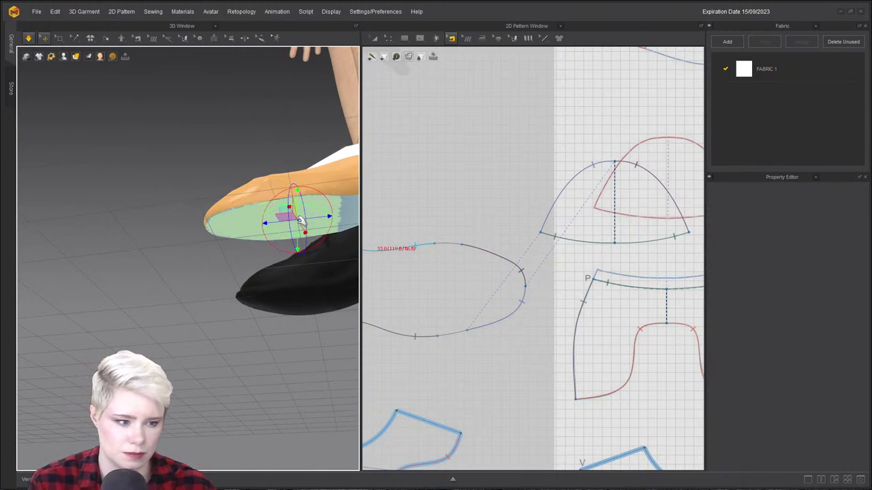
right_click(298, 220)
left_click(344, 256)
left_click(249, 217)
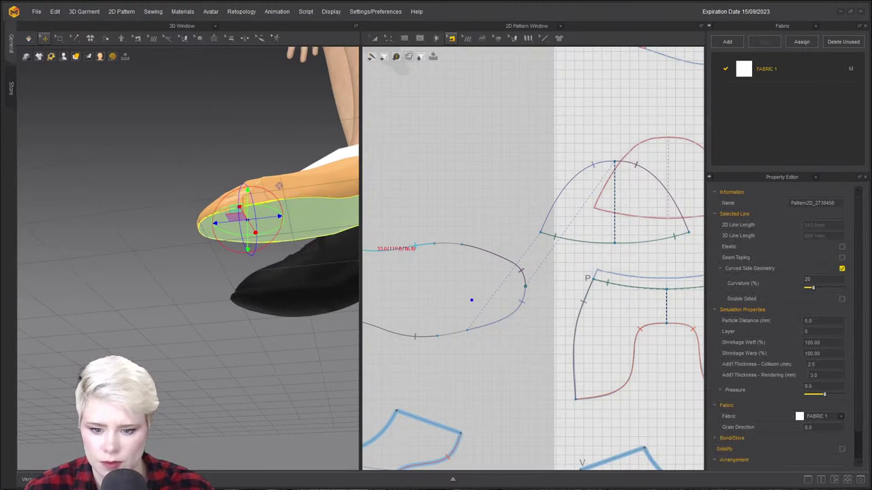
right_click_drag(72, 256, 142, 118)
Unfreeze the whole front sole piece.
left_click(59, 38)
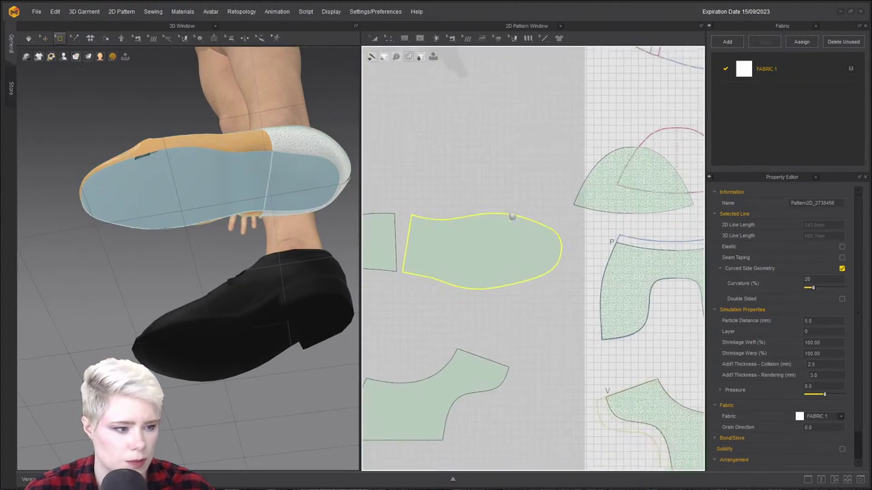
left_click_drag(443, 183, 517, 307)
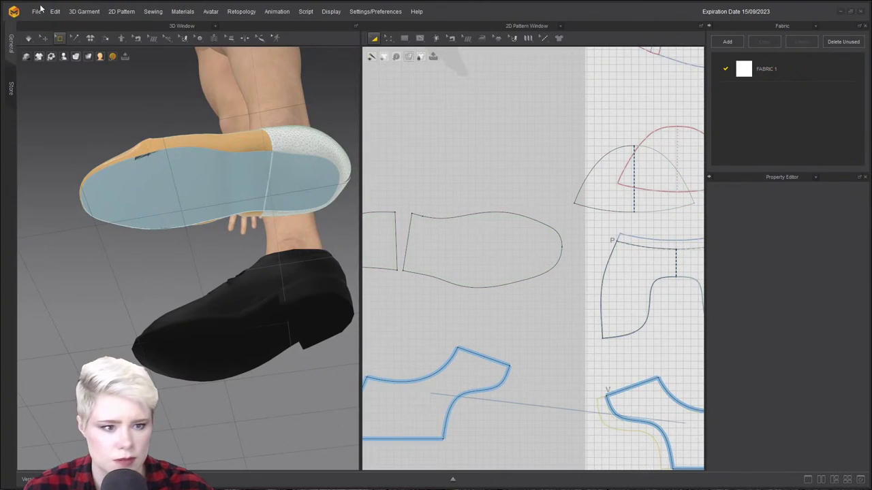
left_click(44, 39)
left_click(154, 192)
right_click(159, 192)
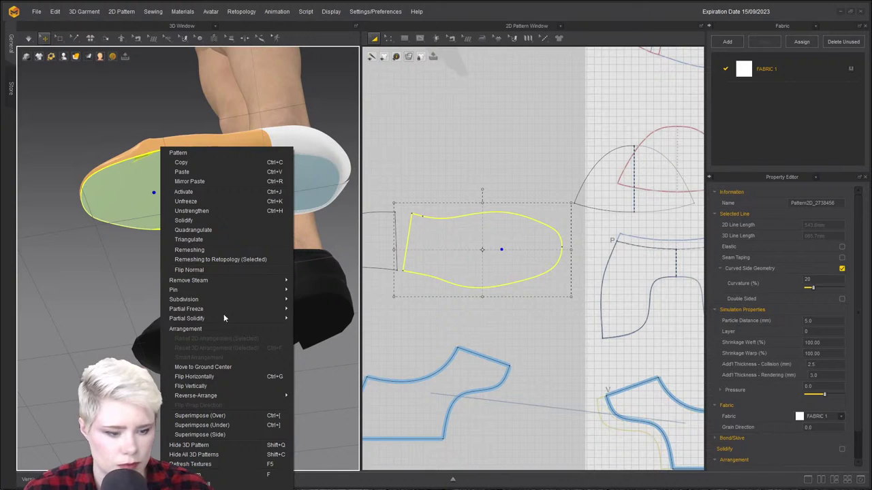
left_click(215, 193)
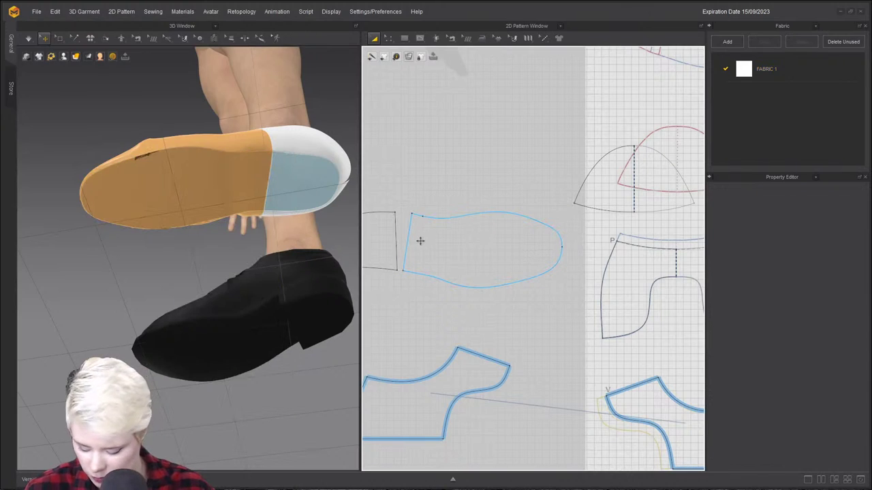
Partially freeze the mesh of the front sole piece from the heel joint forward, leaving the toe end free.
left_click(59, 38)
left_click_drag(427, 189, 428, 269)
left_click_drag(393, 197, 471, 282)
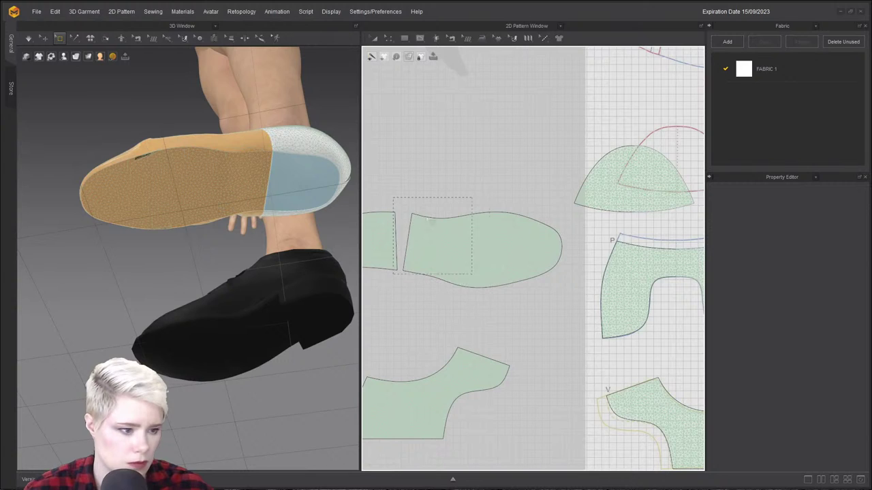
left_click_drag(522, 310, 523, 308)
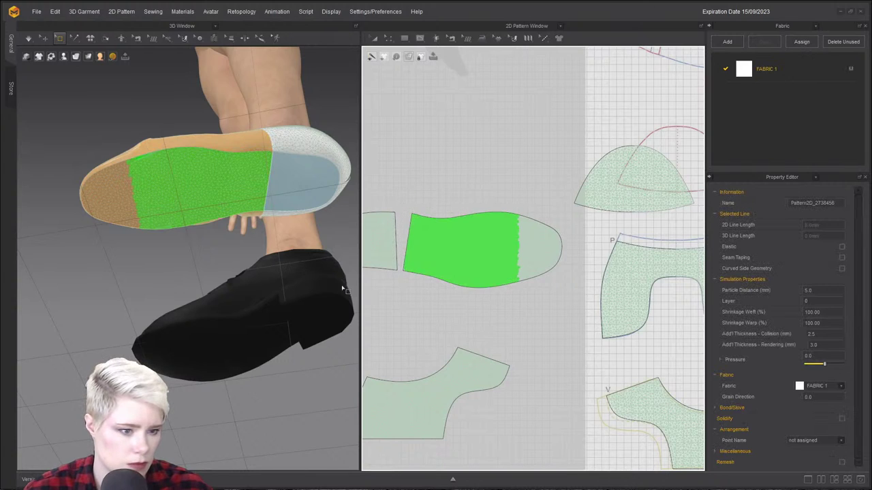
right_click(473, 249)
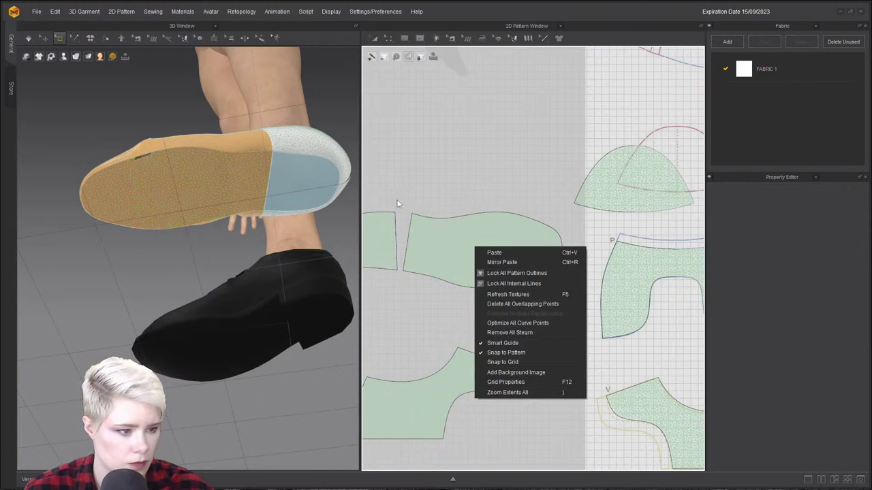
left_click_drag(397, 200, 465, 293)
left_click_drag(516, 318, 519, 319)
right_click(193, 186)
left_click(235, 231)
Simulate the shoe with the sole's toe end free and examine the toe from the side.
right_click_drag(150, 197, 157, 214)
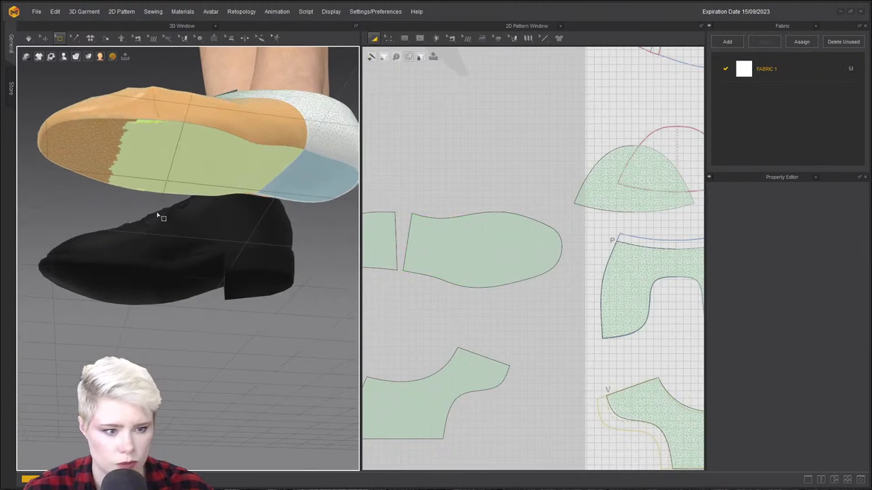
key("space")
right_click_drag(101, 180, 81, 238)
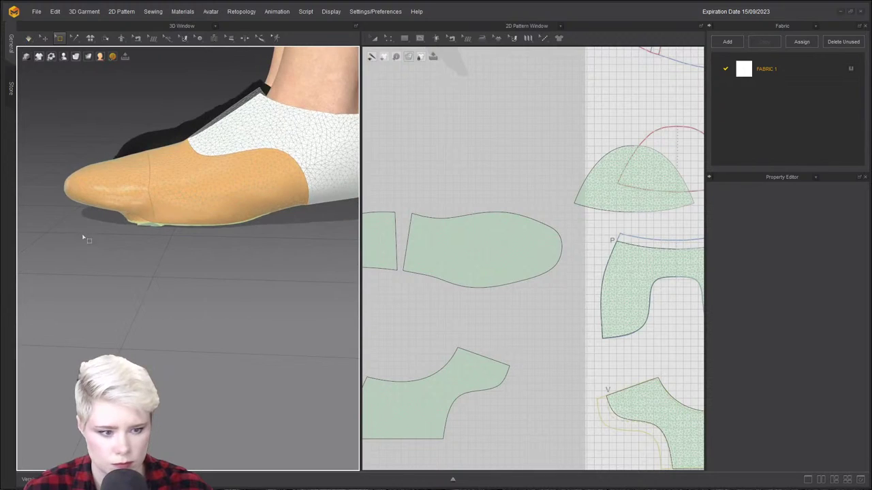
right_click_drag(106, 208, 109, 205)
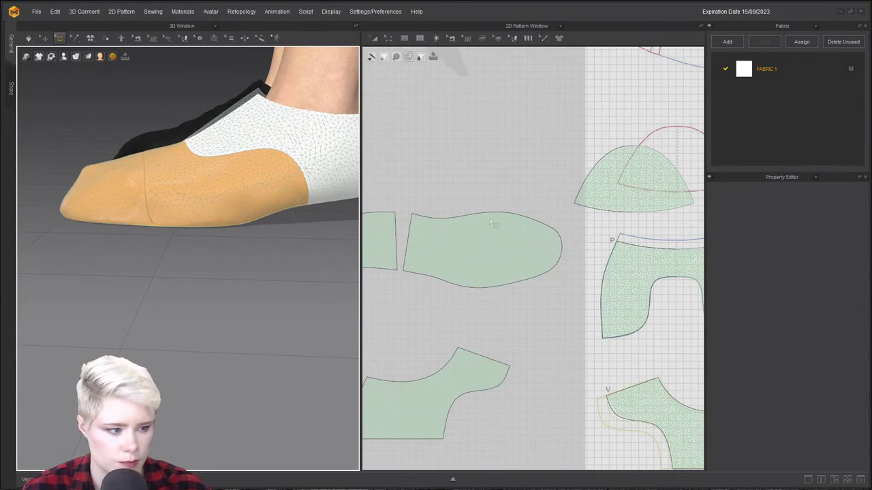
Pin the mesh of the front sole piece's toe end with a box selection.
left_click(62, 39)
left_click(151, 102)
left_click(60, 41)
left_click(76, 91)
left_click_drag(510, 203, 570, 299)
right_click_drag(107, 237, 156, 196)
left_click(241, 202)
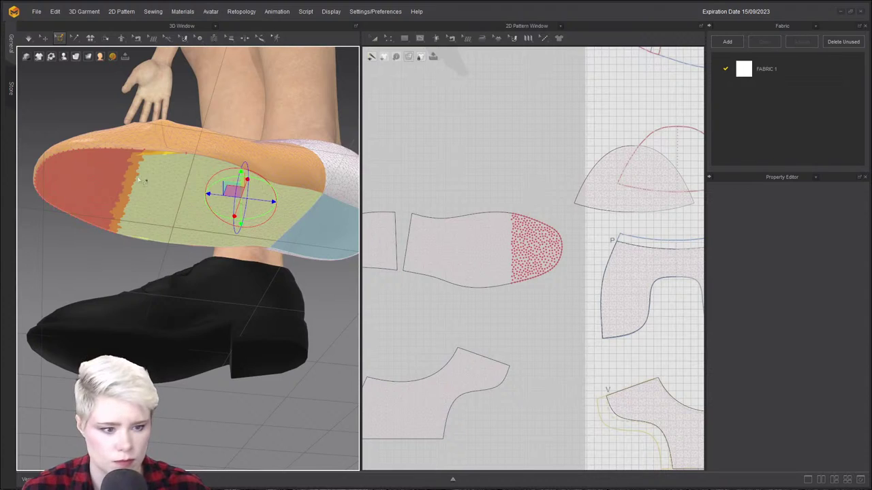
left_click(443, 251)
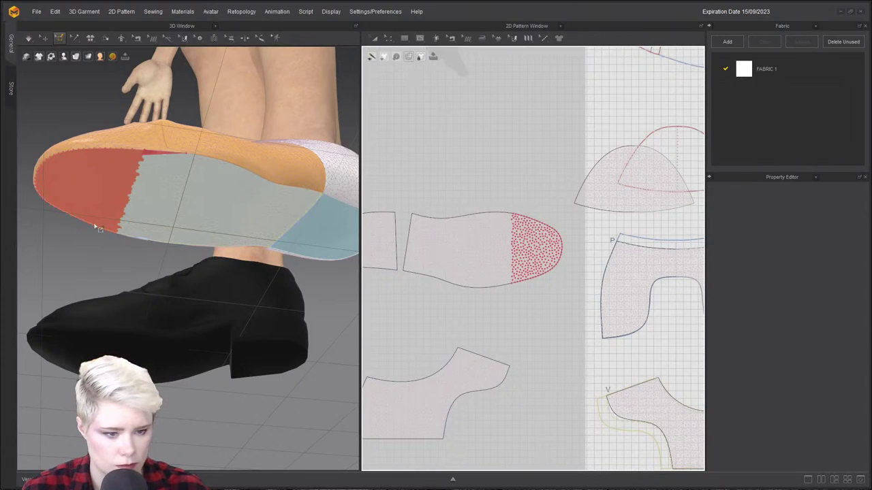
Simulate the shoe with the sole's toe end pinned, try repositioning it, and remove the pins.
key("space")
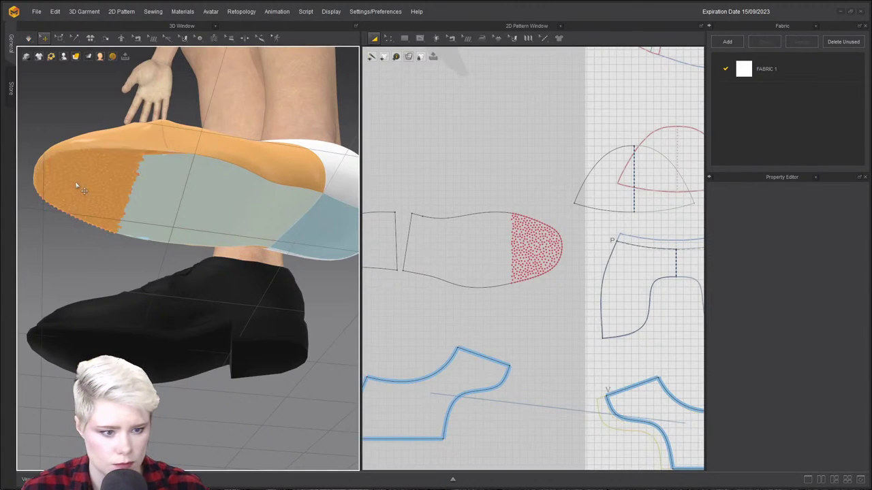
right_click_drag(75, 185, 66, 226)
left_click(93, 185)
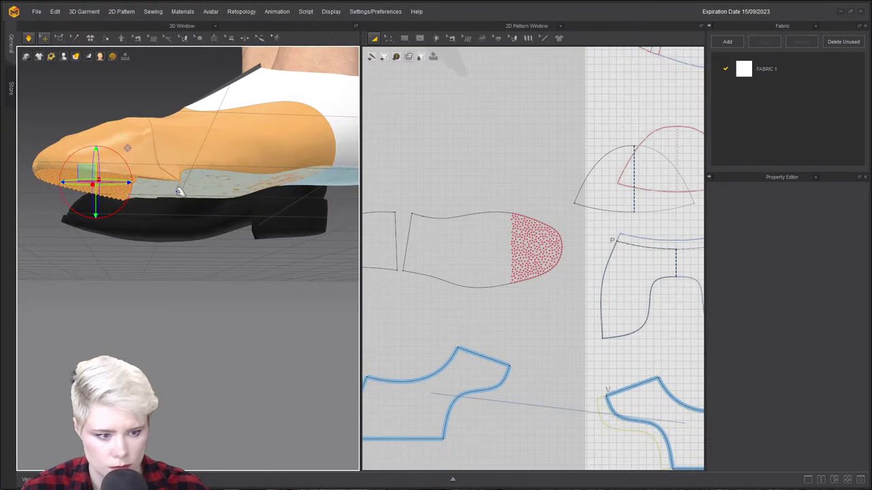
key("space")
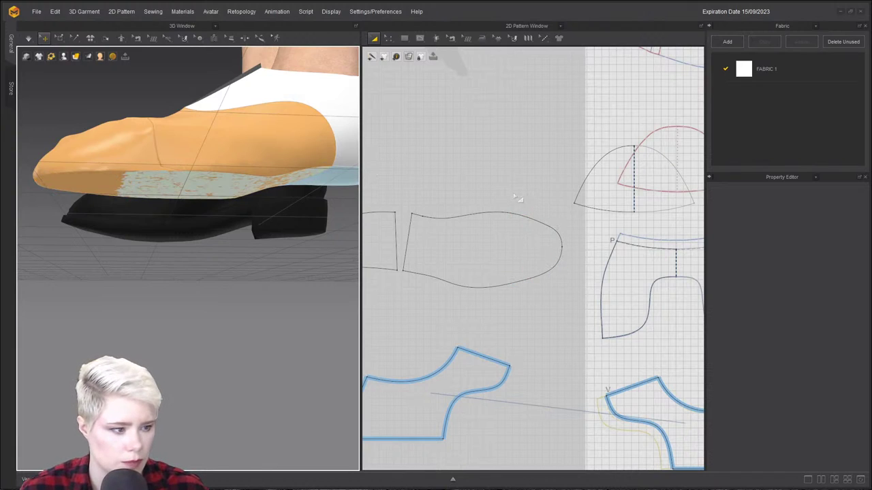
Unfreeze the front sole piece in the 3D view.
right_click(197, 190)
left_click(250, 225)
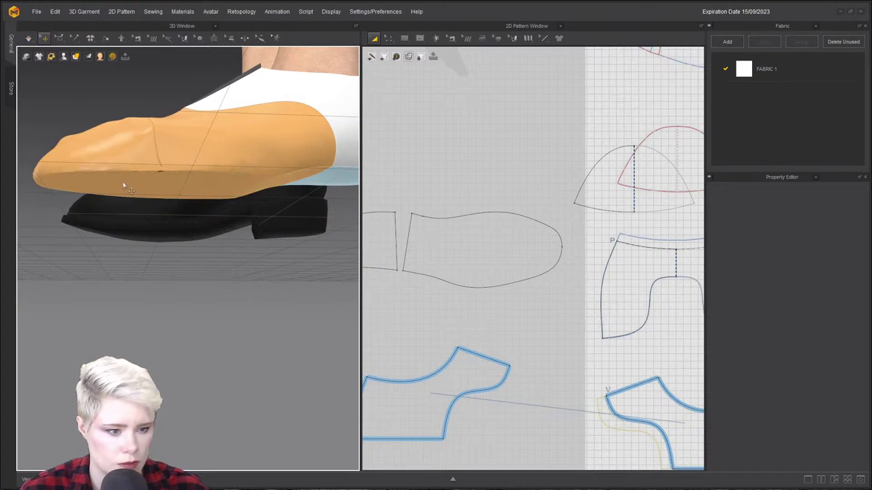
left_click(59, 38)
left_click(76, 91)
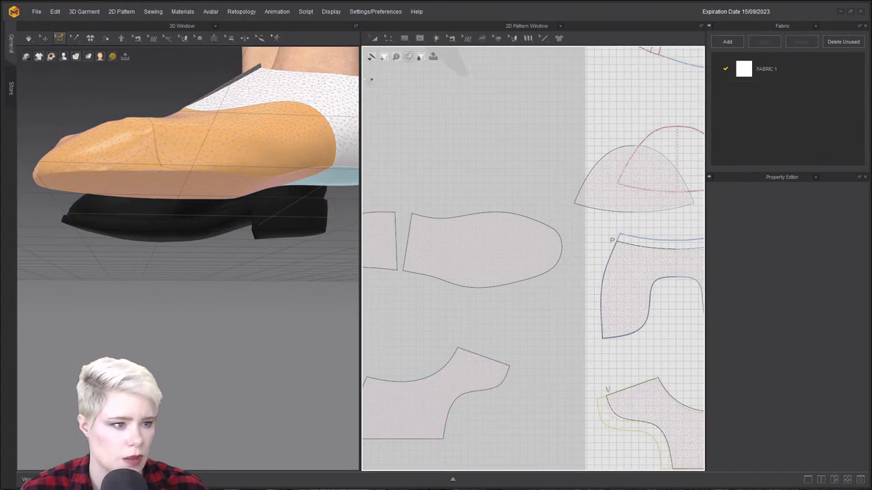
Draw a straight internal line across the front sole piece at the ball of the foot.
left_click(420, 39)
left_click(504, 213)
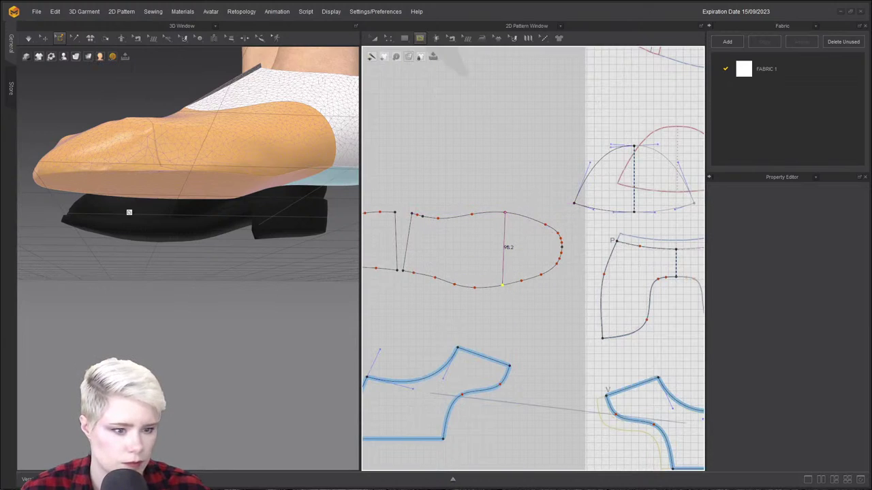
key("Return")
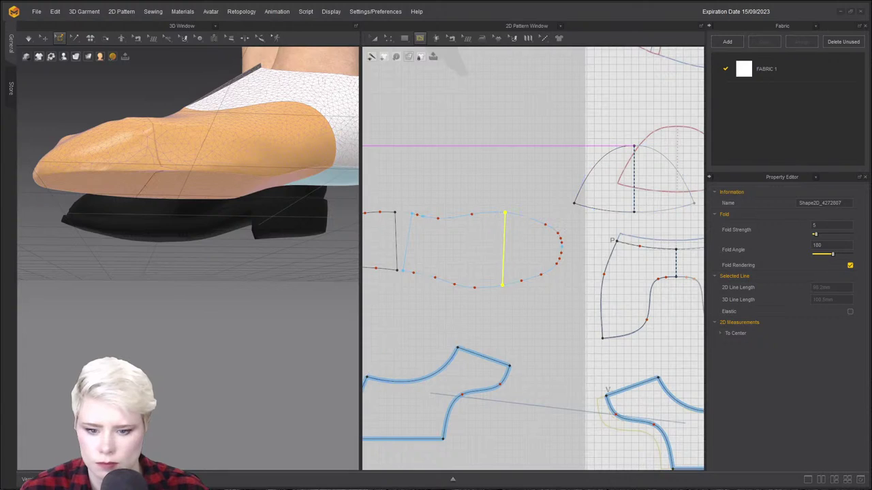
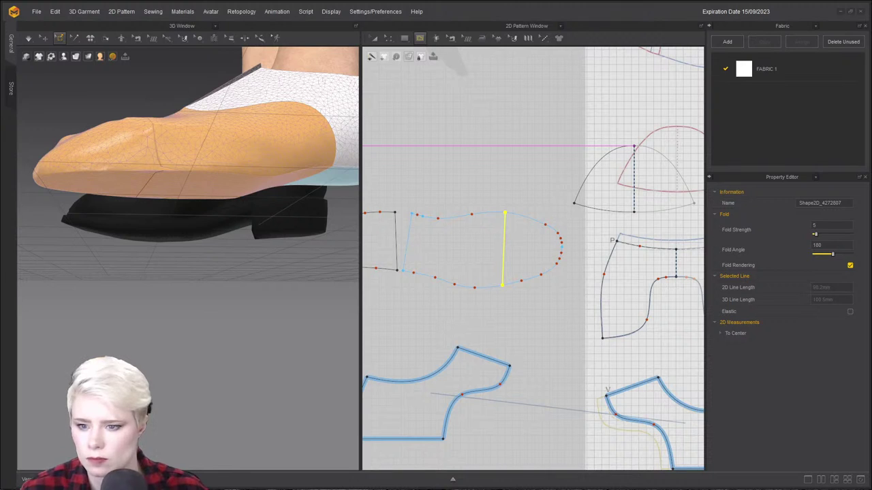
Cut and sew the front sole piece along the internal line, separating its toe end from the middle.
right_click_drag(89, 252, 344, 189)
scroll(188, 220, "up", 2)
left_click(508, 255)
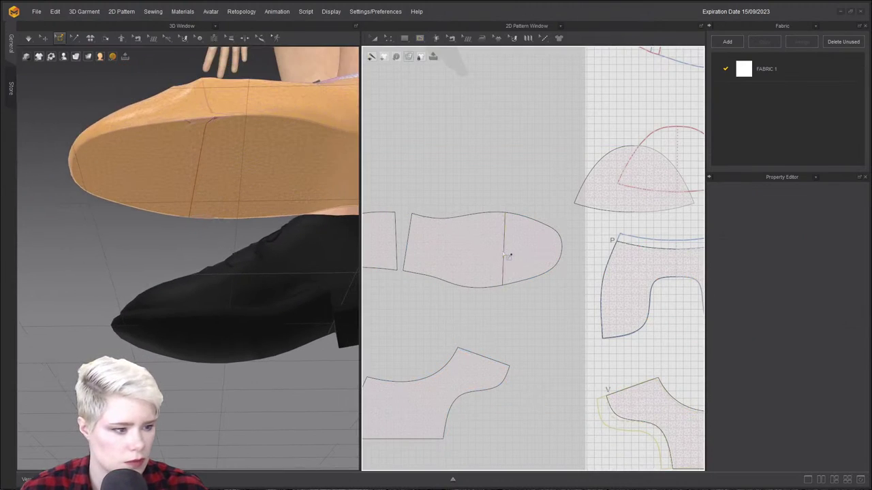
left_click(387, 38)
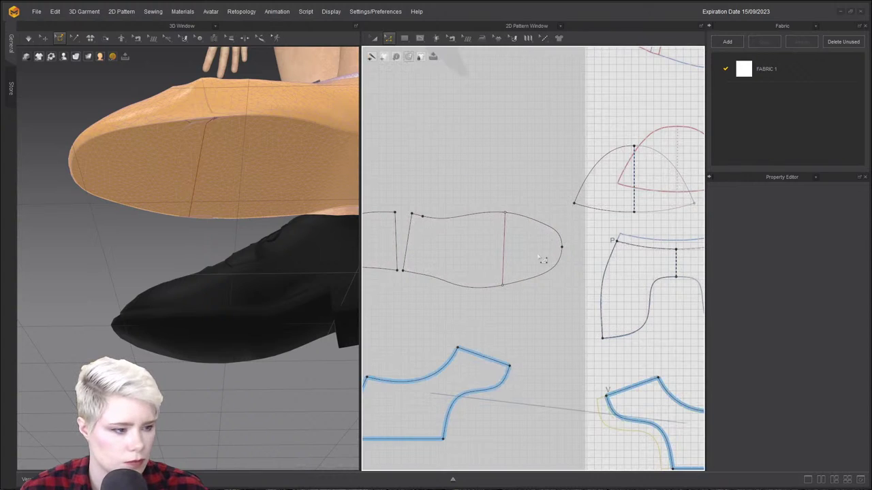
right_click(509, 249)
left_click(537, 334)
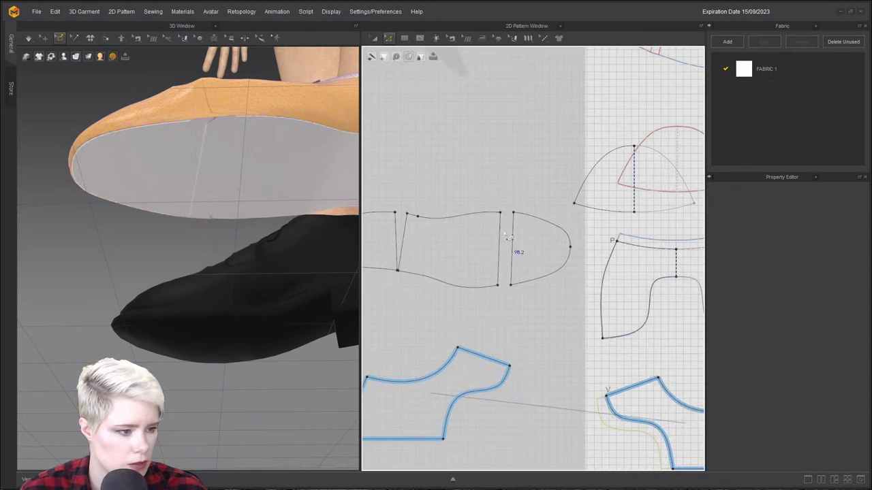
Deactivate the toe-cap, vamp and quarter patterns together with their sewing, and hide them in 3D.
right_click_drag(202, 153, 230, 283)
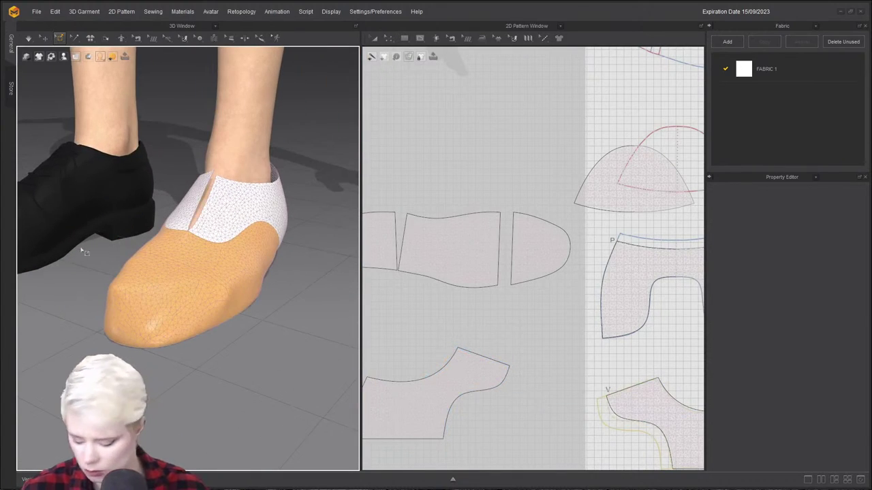
left_click(45, 38)
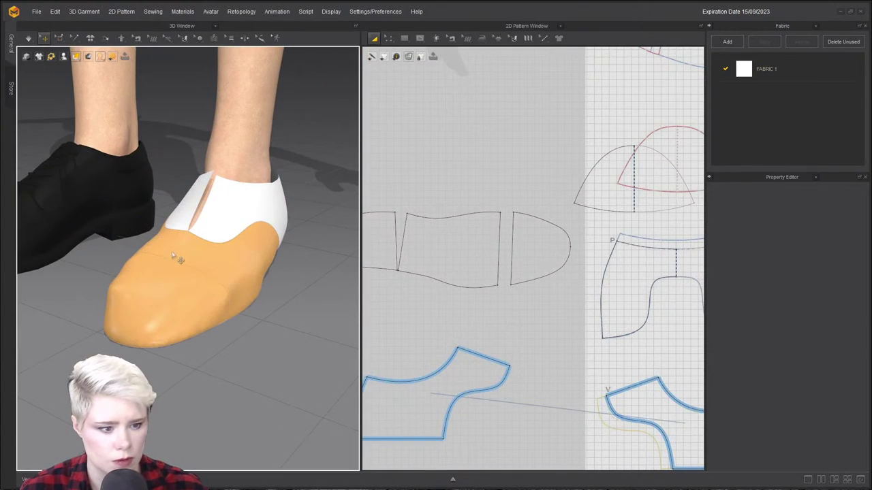
left_click(171, 252)
left_click(175, 292, "shift")
left_click(215, 203, "shift")
right_click(211, 218)
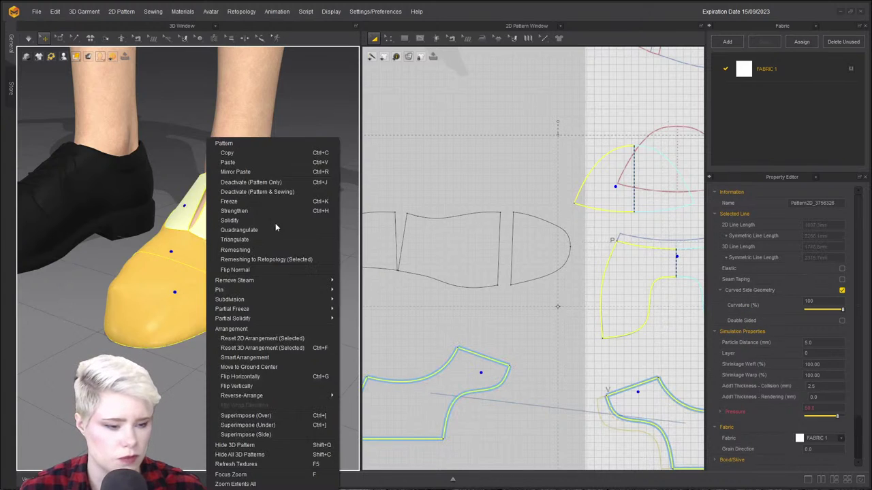
left_click(273, 190)
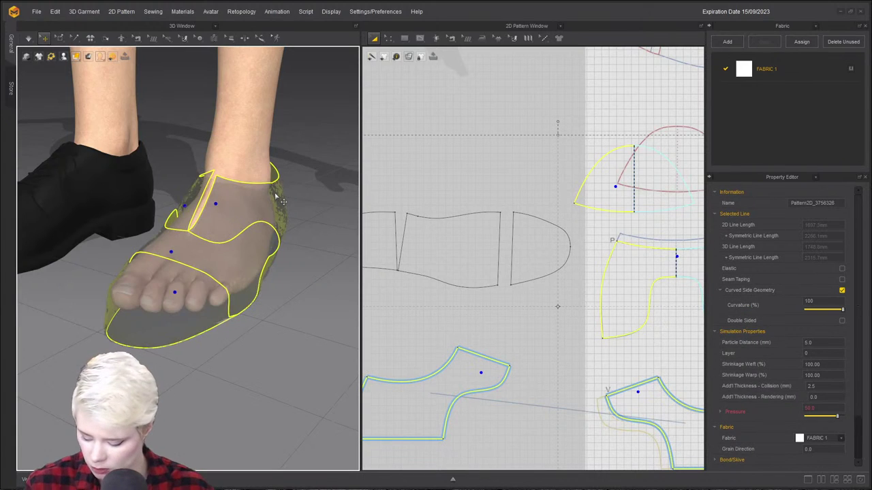
left_click(248, 267)
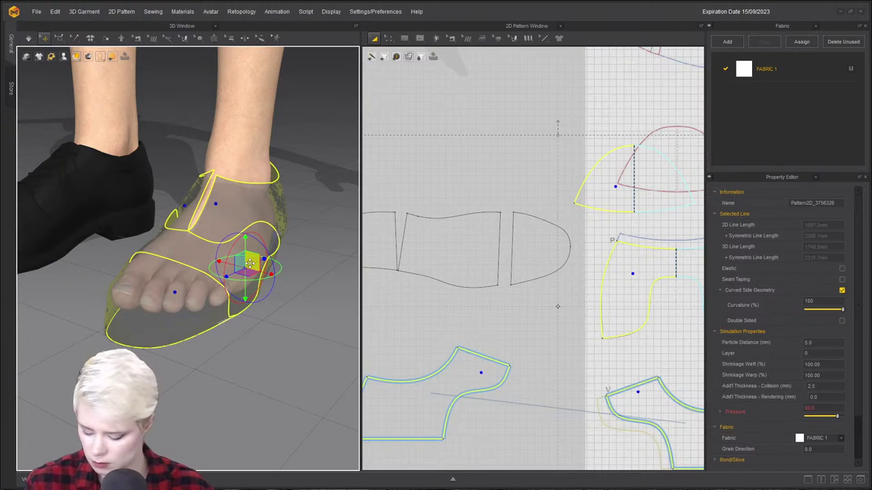
key("shift+q")
Simulate the bare sole and pull its toe and middle pieces to test how they move.
left_click(266, 282)
right_click_drag(266, 282, 146, 282)
left_click(134, 271)
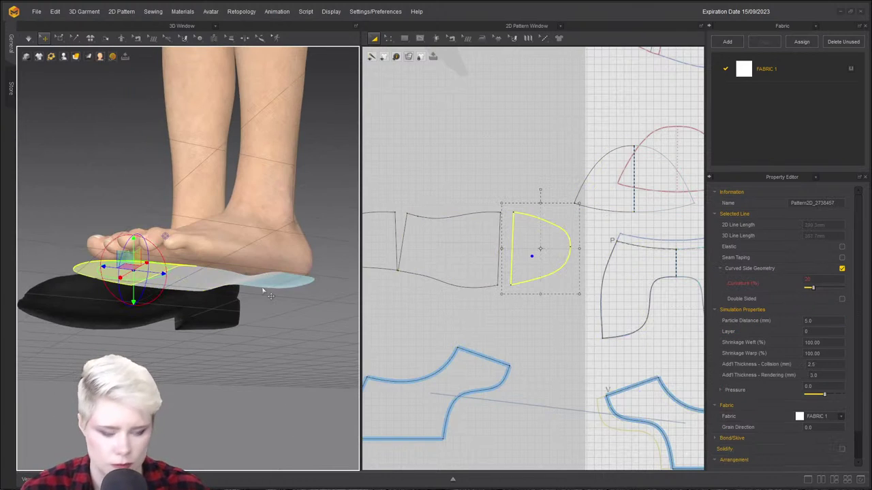
key("space")
right_click_drag(168, 297, 101, 270)
left_click_drag(100, 271, 202, 268)
right_click_drag(202, 269, 202, 286)
left_click_drag(195, 268, 134, 262)
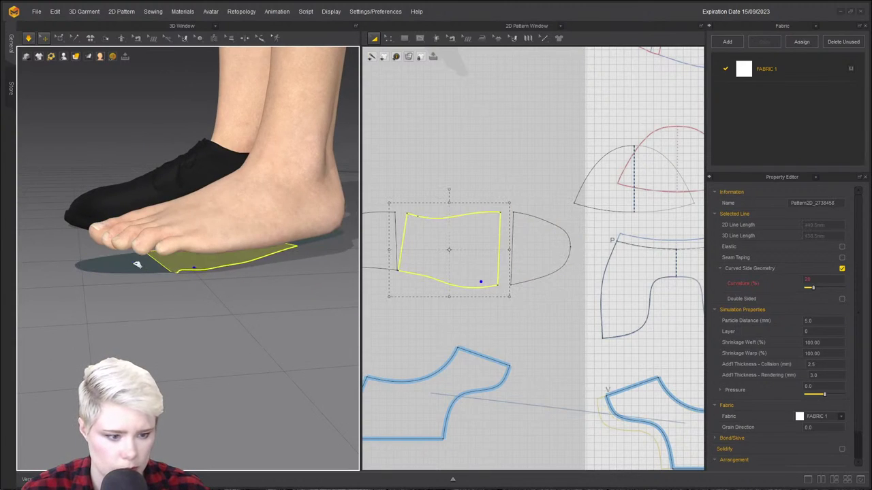
left_click(133, 261)
mouse_move(130, 266)
right_mouse_down()
mouse_move(152, 277)
mouse_move(121, 257)
right_mouse_up()
Set the pressure of the middle sole piece to -10 and simulate it.
left_click(198, 263)
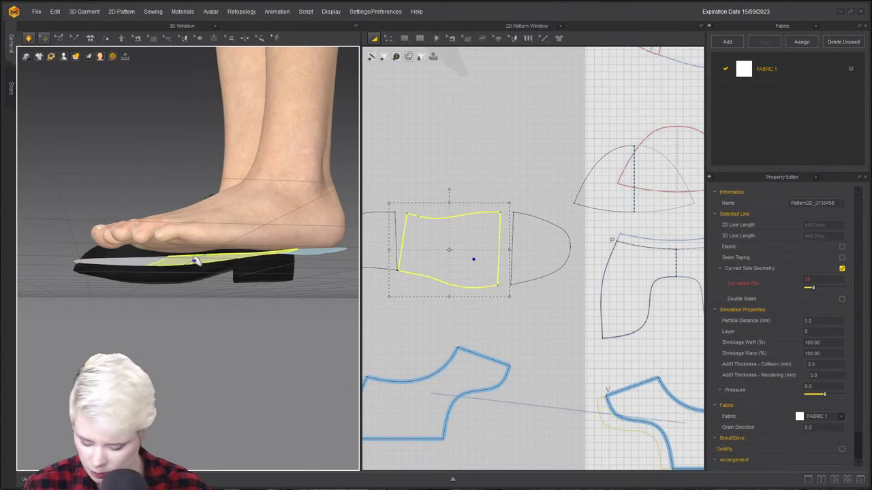
right_click_drag(209, 292, 231, 286)
left_click(839, 386)
type("-10")
key("Return")
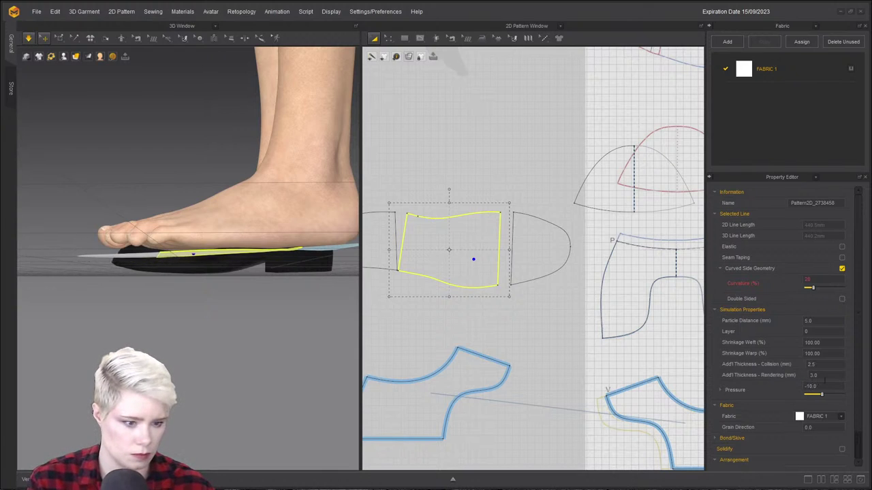
key("space")
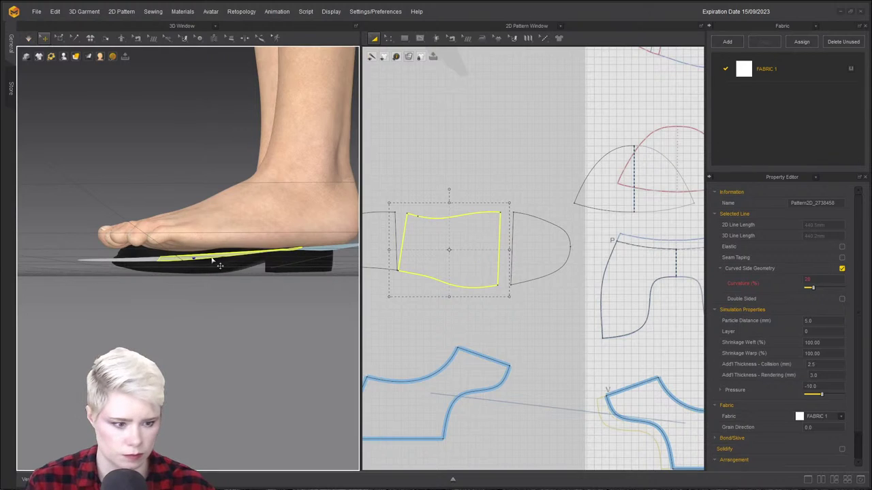
Pin a narrow strip of mesh on the middle sole piece along its joint with the toe piece, and simulate.
left_click(174, 259)
left_click(59, 39)
left_click_drag(487, 199, 504, 304)
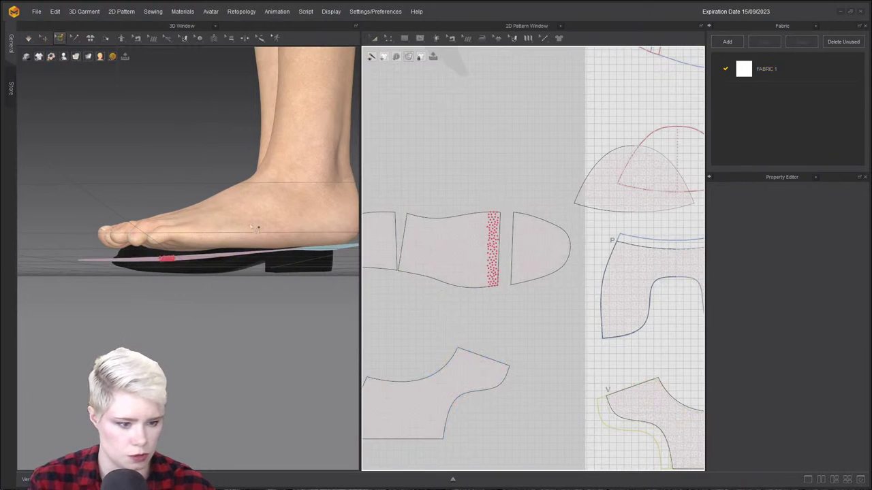
key("space")
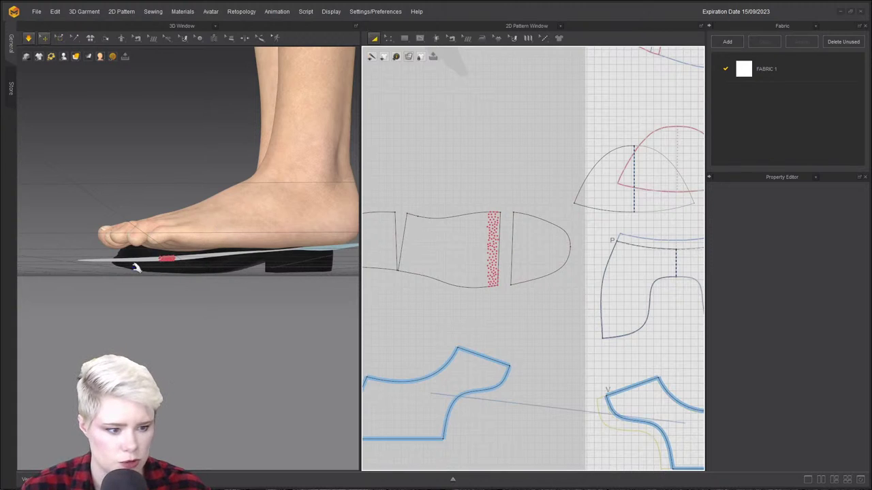
Try a pressure of 10 on the sole's toe piece and replace it with -10.
left_click(446, 238)
scroll(141, 250, "up", 2)
right_click_drag(141, 249, 165, 253)
left_click(130, 270)
left_click(834, 388)
type("10")
key("Return")
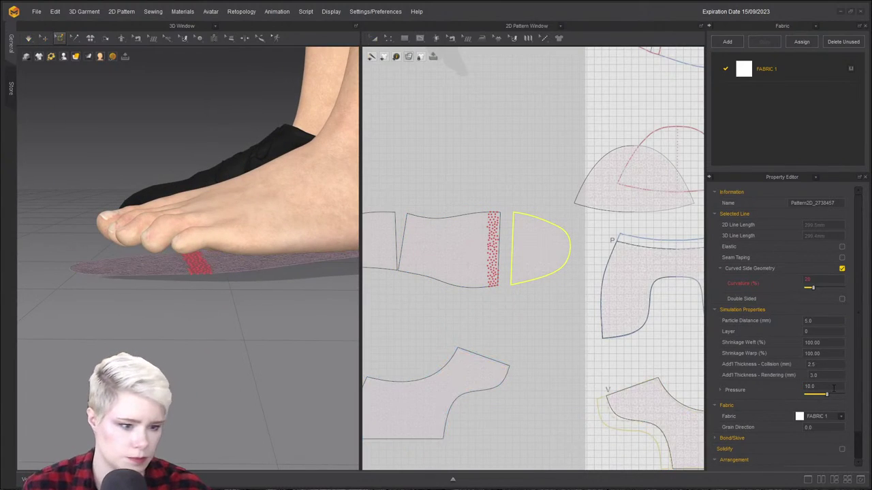
type("-10")
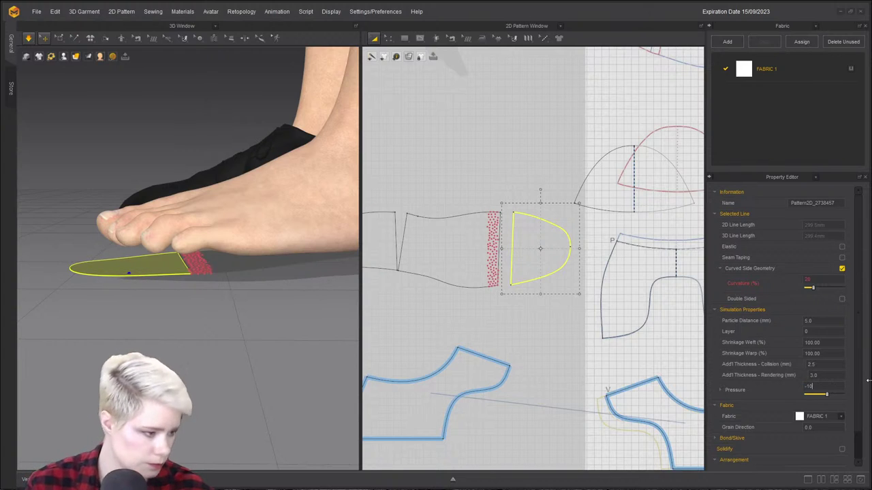
key("Return")
Simulate the sole and pull the toe piece's tip into a gentle upward curve.
key("w")
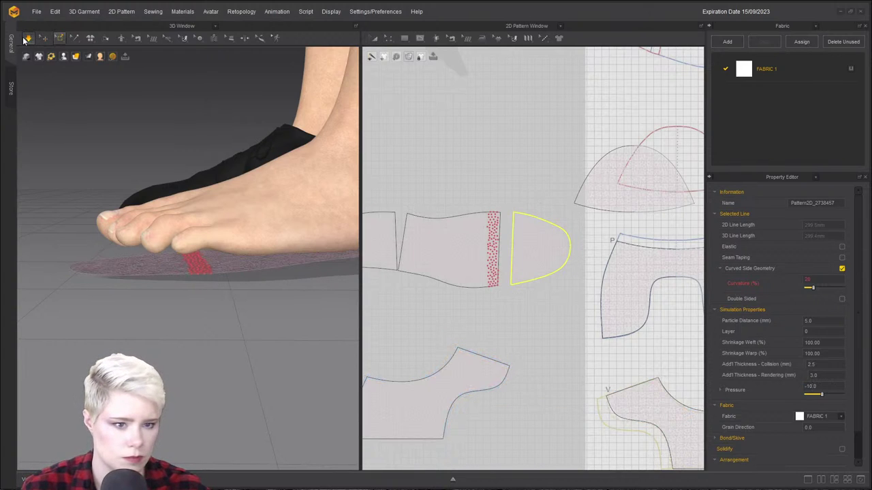
left_click(28, 38)
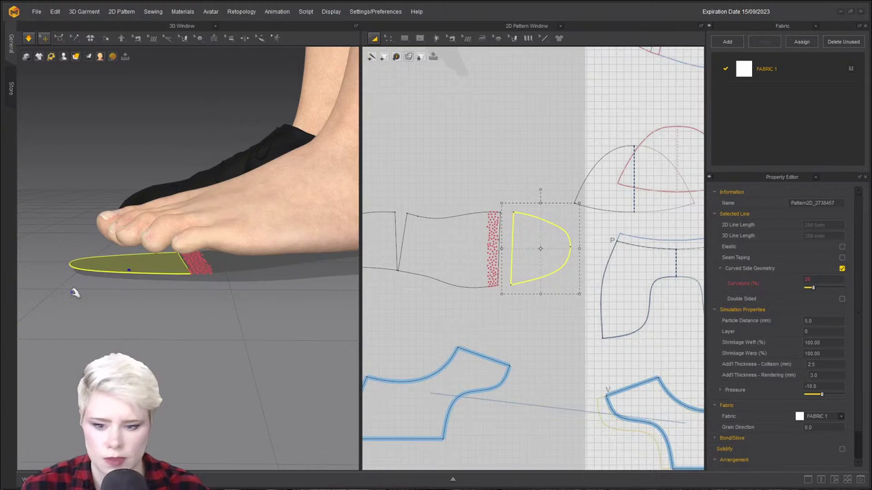
right_click_drag(157, 225, 88, 233)
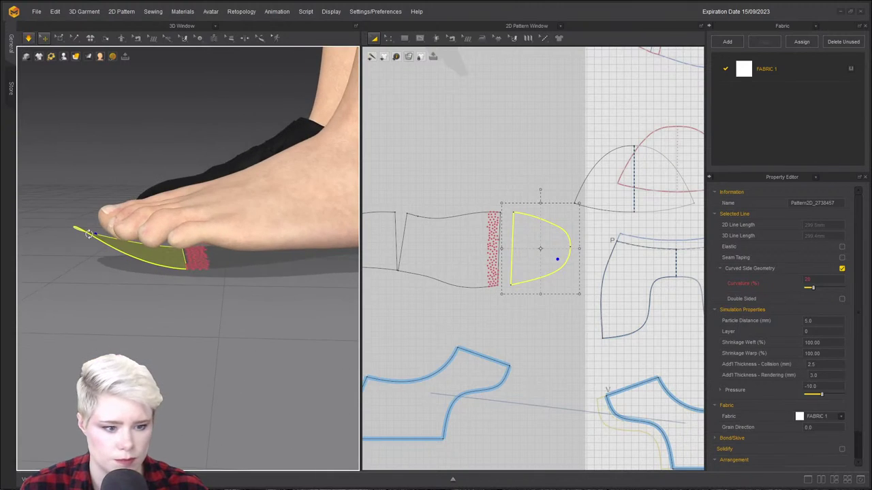
left_click_drag(91, 235, 82, 242)
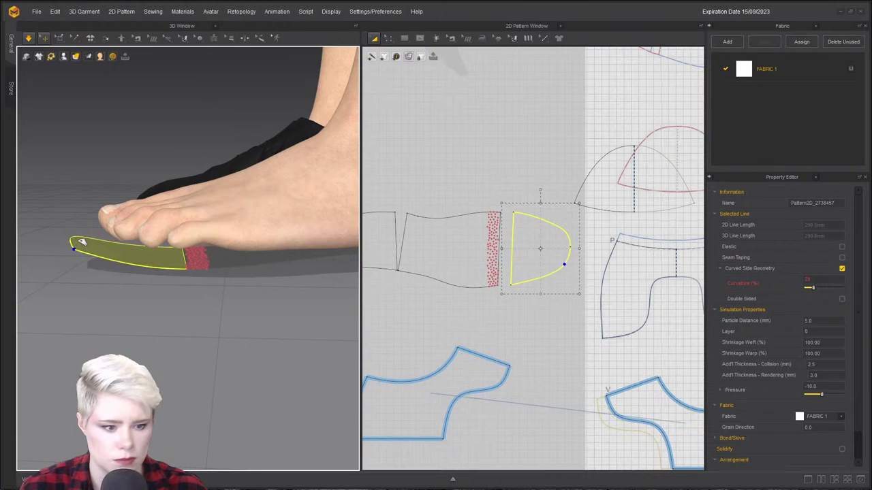
key("w")
mouse_move(82, 238)
right_mouse_down()
mouse_move(111, 236)
mouse_move(59, 233)
mouse_move(66, 244)
right_mouse_up()
left_click(43, 182)
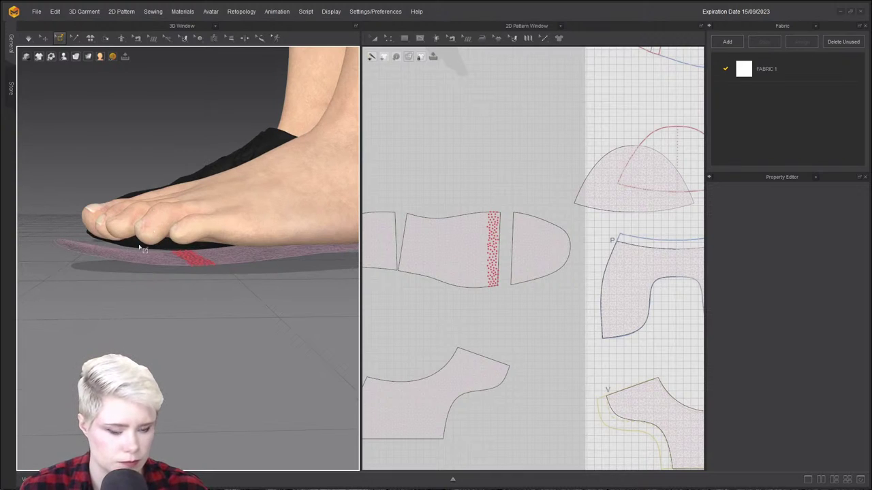
Display fabric thickness in 3D and set the toe and middle sole pieces to pressure 0 and rendering thickness 5 mm.
left_click(45, 38)
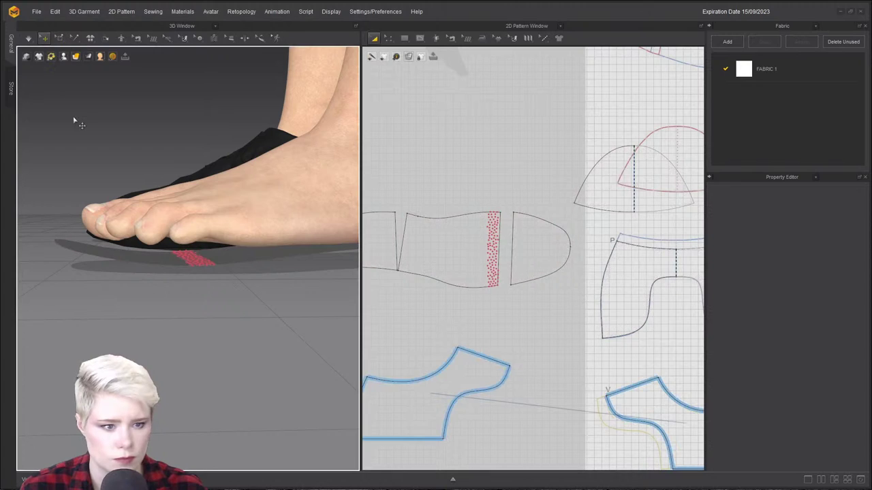
left_click(85, 68)
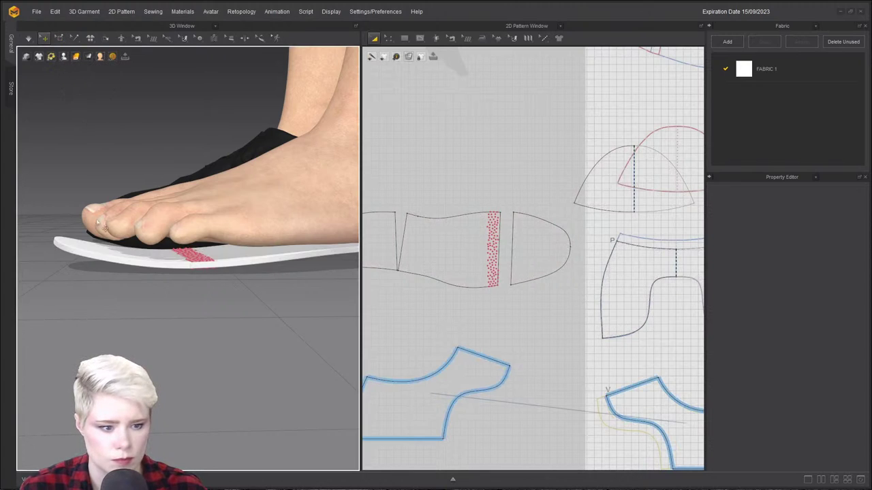
left_click(101, 260)
left_click(254, 256, "shift")
middle_click_drag(303, 259, 250, 250)
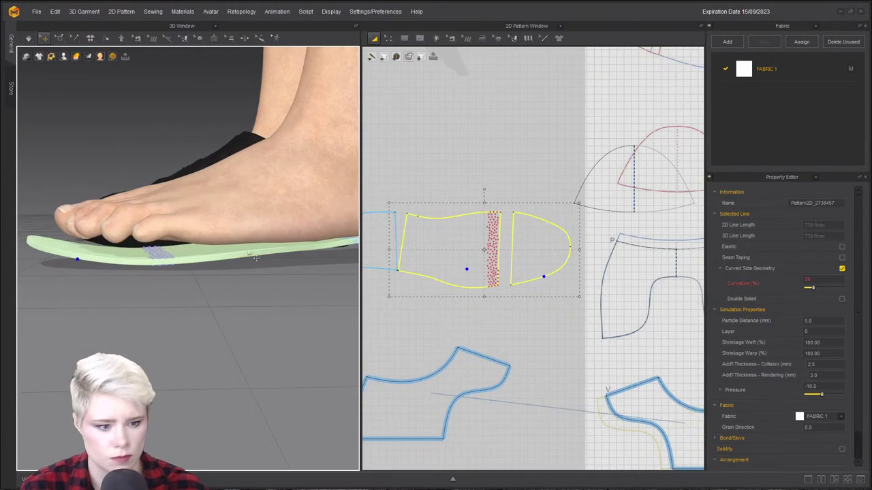
left_click(819, 386)
type("0")
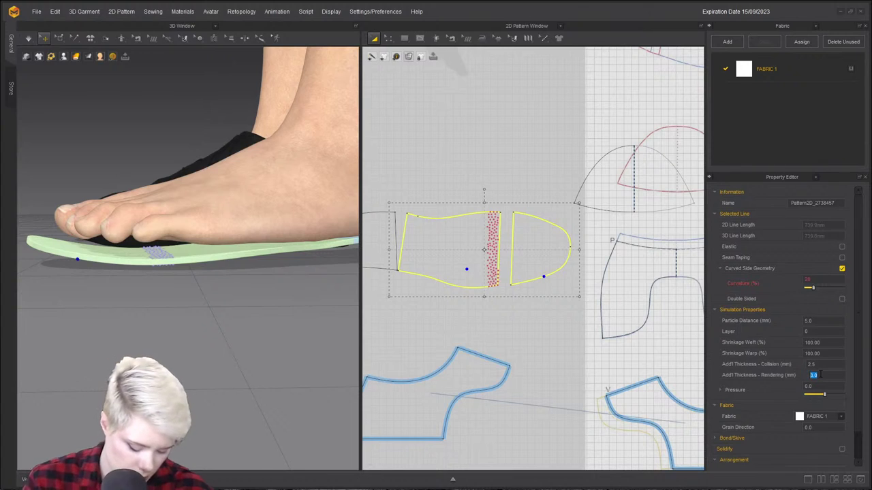
left_click(821, 375)
type("5")
key("Return")
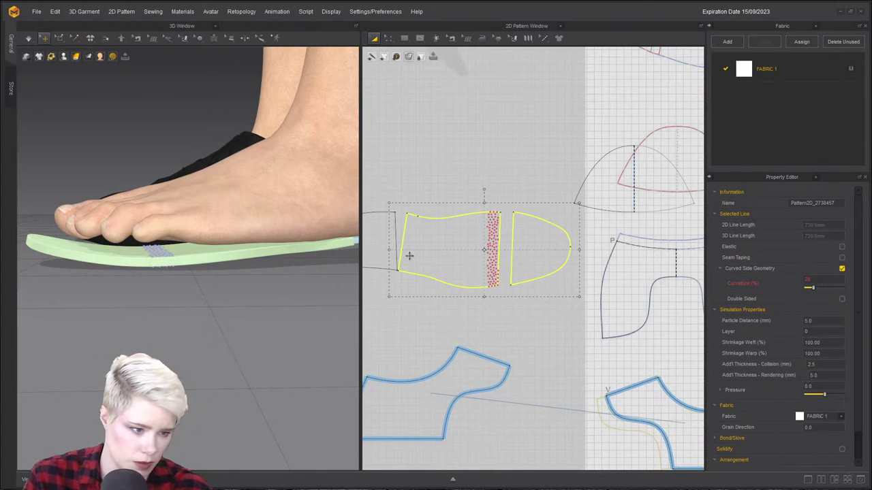
Set the heel sole piece's additional rendering thickness to 5 mm and simulate the sole.
right_click_drag(288, 271, 83, 243)
left_click(344, 219)
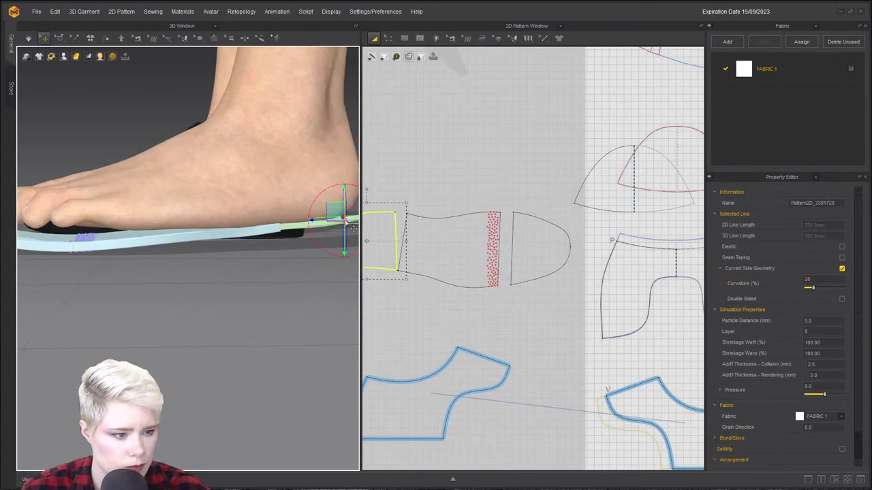
left_click(830, 376)
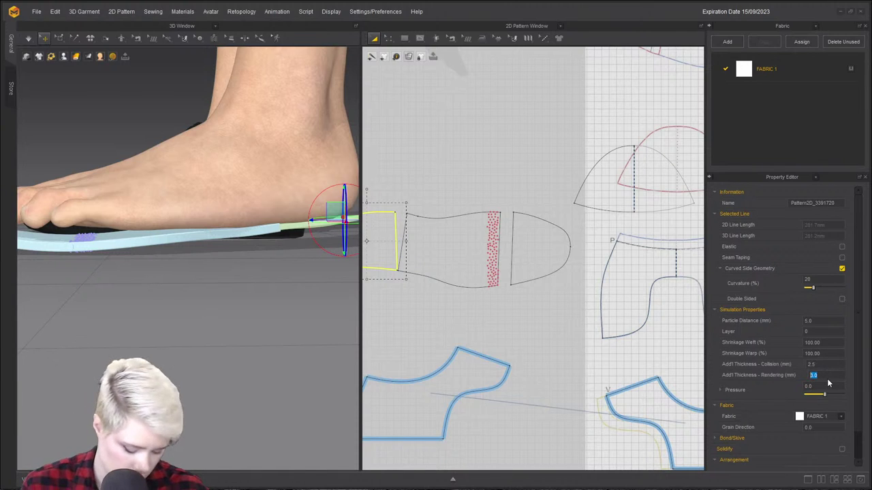
type("5")
key("Return")
key("space")
right_click_drag(176, 279, 142, 280)
key("space")
Show the hidden toe cap, vamp and quarter pieces in 3D and unfreeze them.
scroll(415, 254, "down", 3)
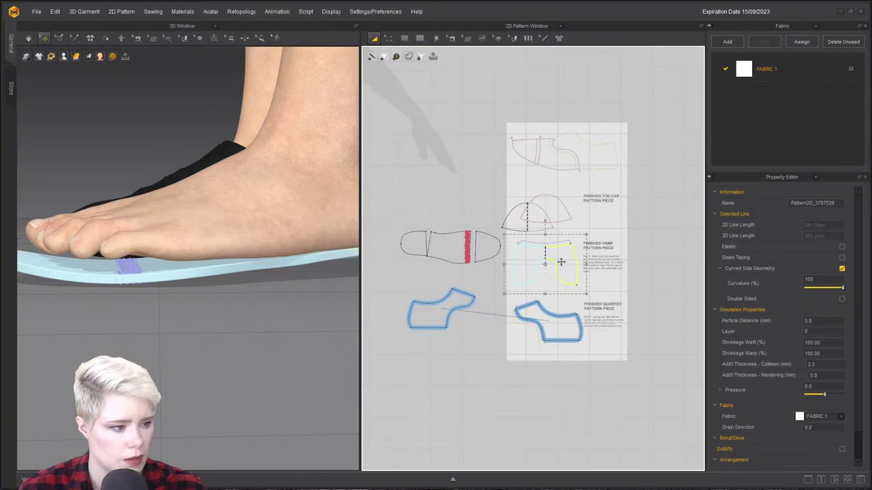
left_click(561, 262)
left_click(551, 320, "shift")
left_click(444, 311, "shift")
left_click(517, 222, "shift")
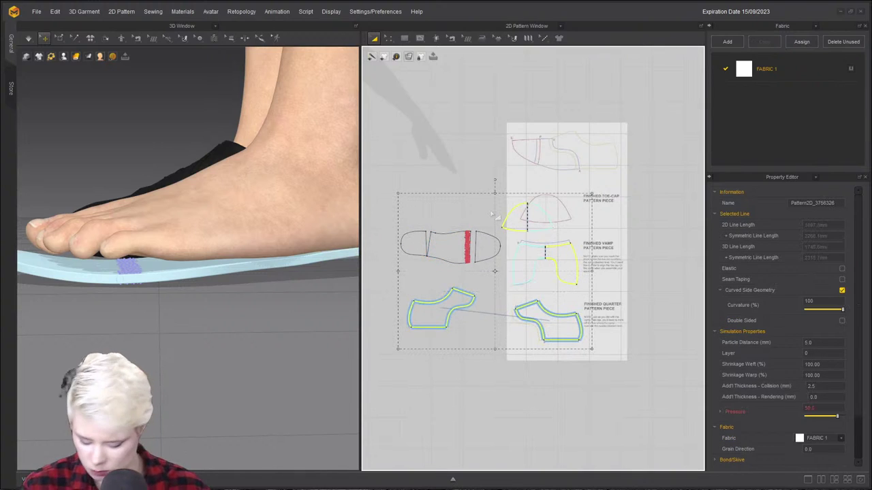
key("shift+q")
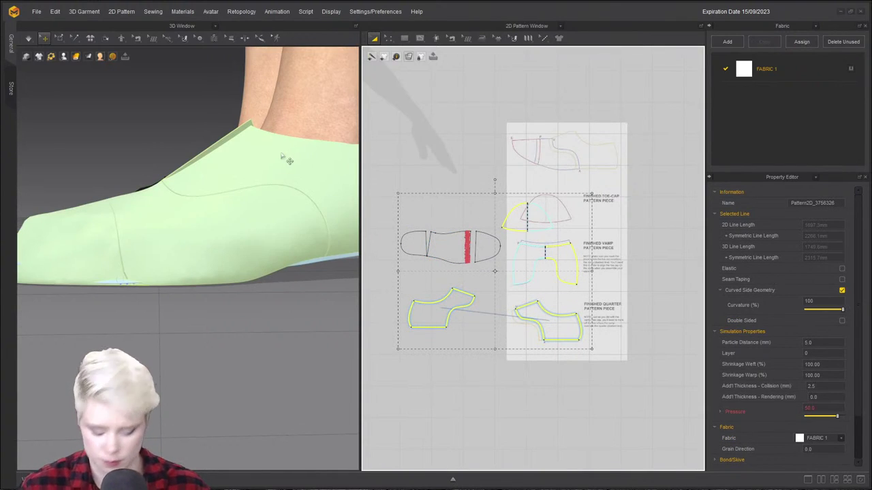
key("ctrl+k")
Simulate the upper together with the curved sole and pull the upper into place over the foot.
key("space")
right_click_drag(168, 191, 207, 204)
key("space")
right_click_drag(107, 229, 229, 146)
scroll(198, 278, "up", 2)
left_click_drag(169, 208, 122, 27)
right_click_drag(209, 162, 191, 258)
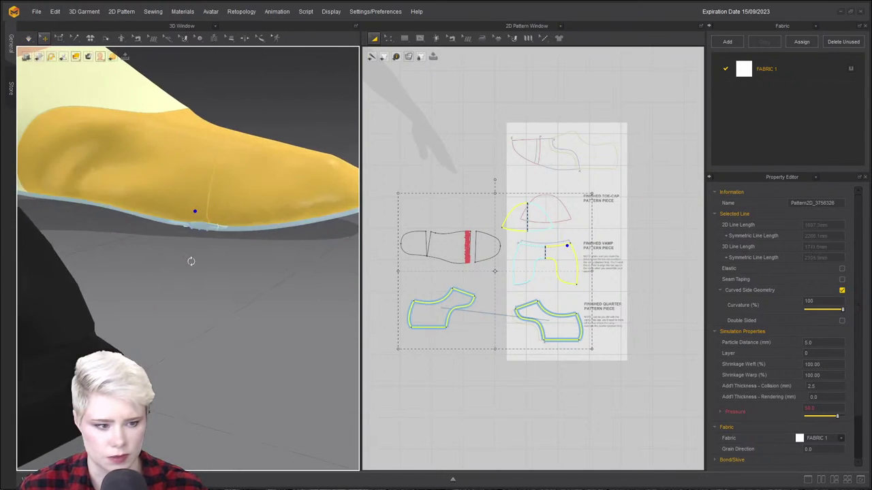
scroll(305, 203, "up", 2)
key("space")
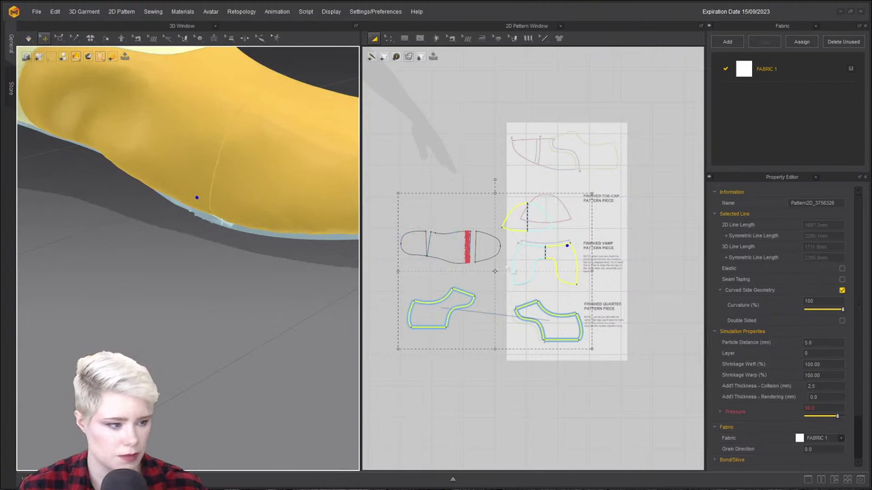
Move the vamp's front corner points slightly back along its side edges, and remove the linked editing between its halves.
left_click(174, 163)
scroll(584, 249, "up", 3)
key("z")
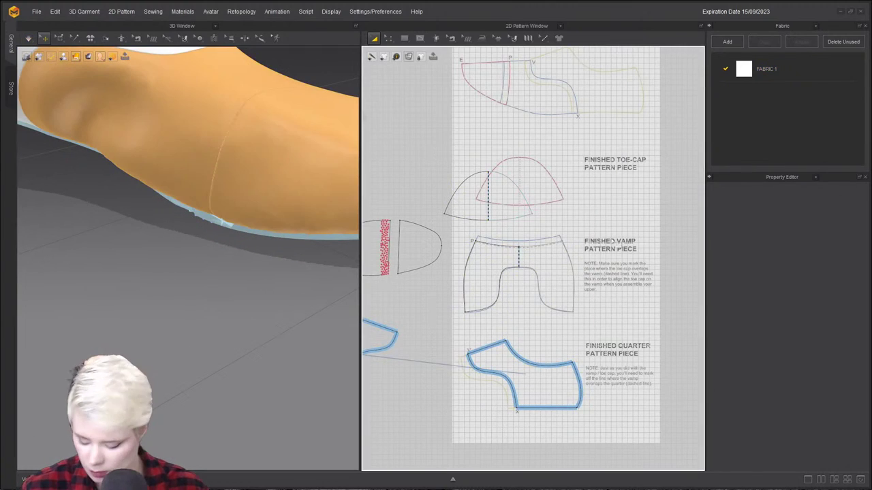
scroll(602, 252, "up", 3)
left_click(536, 242)
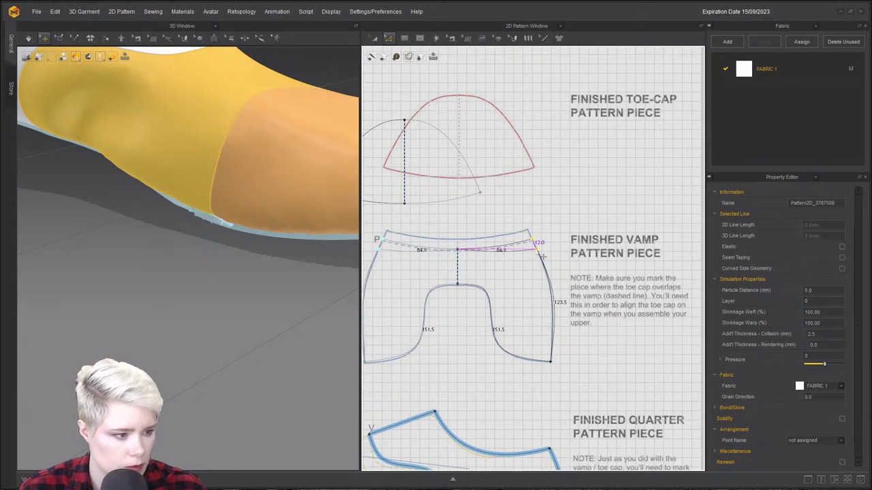
right_click(463, 272)
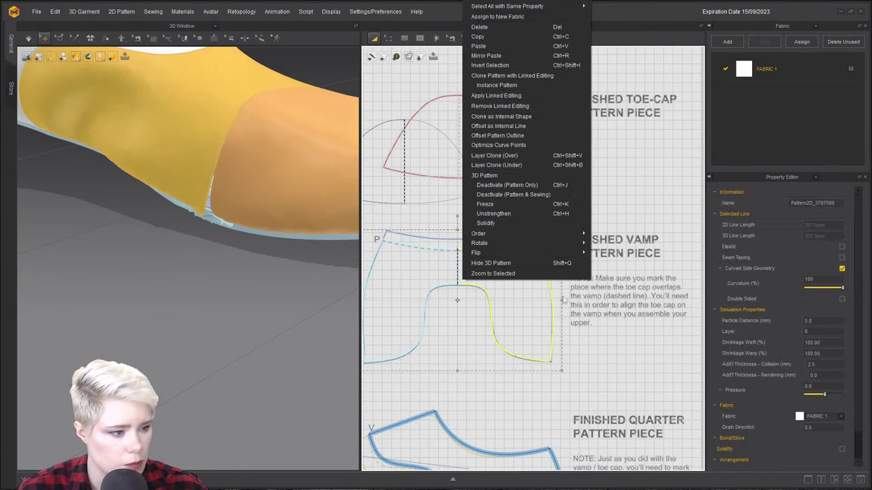
left_click(502, 105)
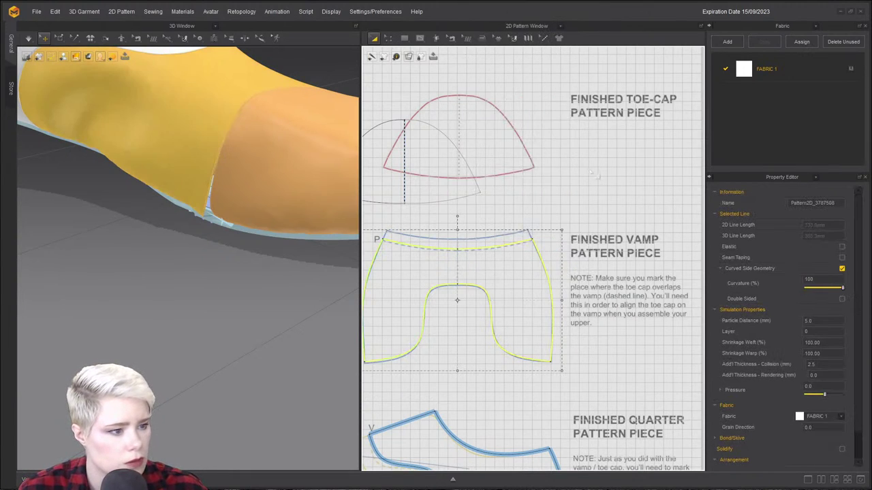
Hide the traced reference pattern sheet behind the pieces in the 2D view.
scroll(526, 171, "down", 3)
right_click(585, 135)
left_click(624, 258)
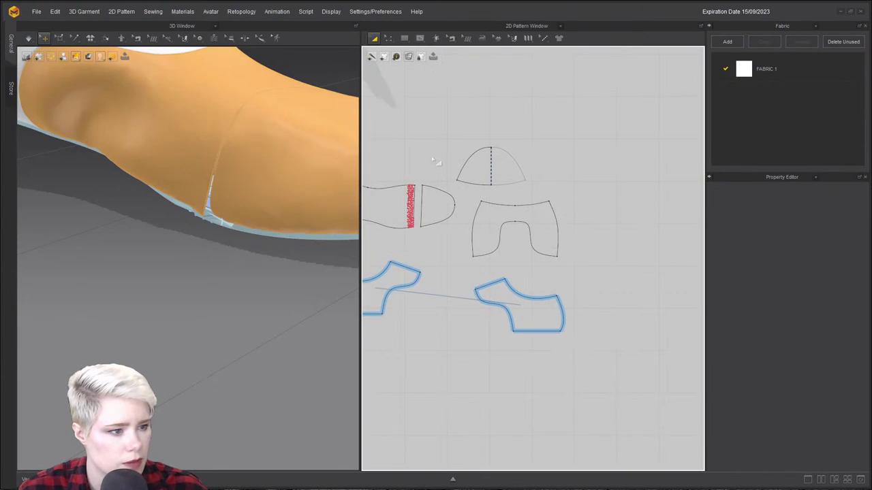
Simulate the shoe and pull the upper near the vamp and toe cap seam until it settles against the sole.
middle_click_drag(487, 248, 523, 234)
scroll(578, 220, "up", 4)
left_click(189, 216)
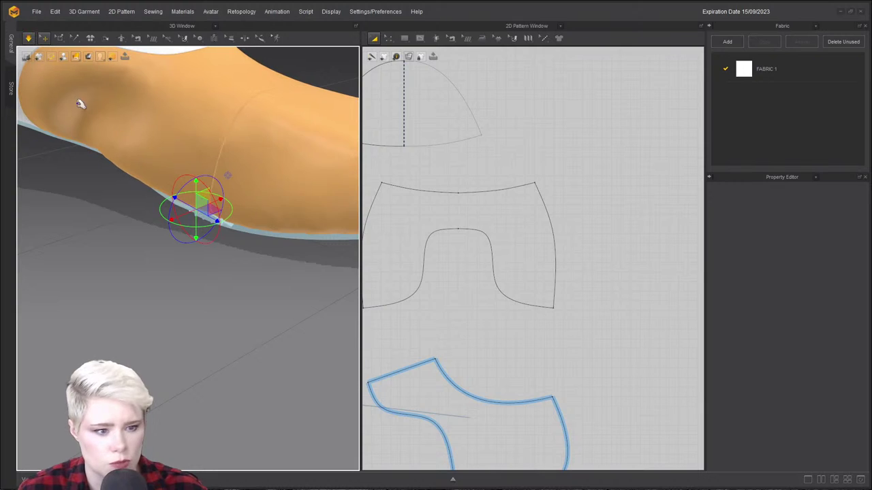
left_click(182, 162)
left_click_drag(183, 162, 137, 123)
left_click(129, 205)
key("space")
right_click_drag(128, 205, 157, 201)
left_click(181, 162)
key("space")
left_click(220, 204)
right_click_drag(220, 204, 189, 216)
scroll(189, 216, "down", 3)
Deactivate the pattern and sewing of the toe cap, vamp and both quarter pieces, and hide them in 3D.
left_click(182, 444)
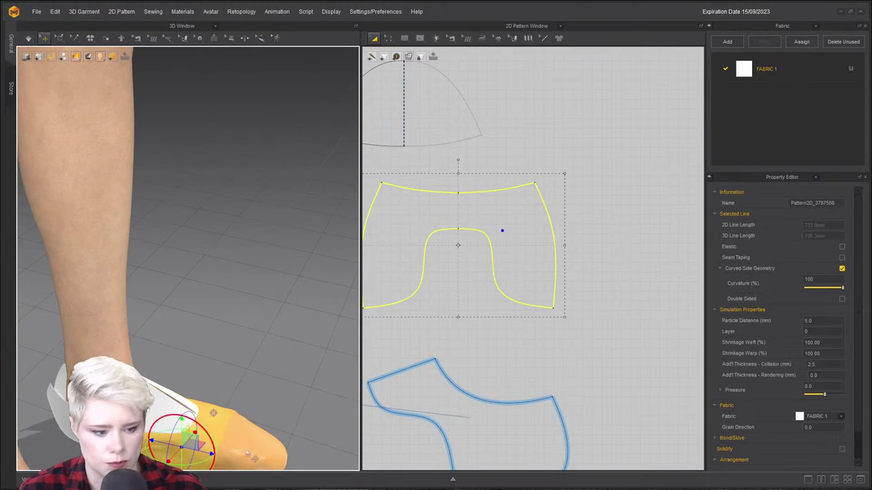
left_click(202, 402)
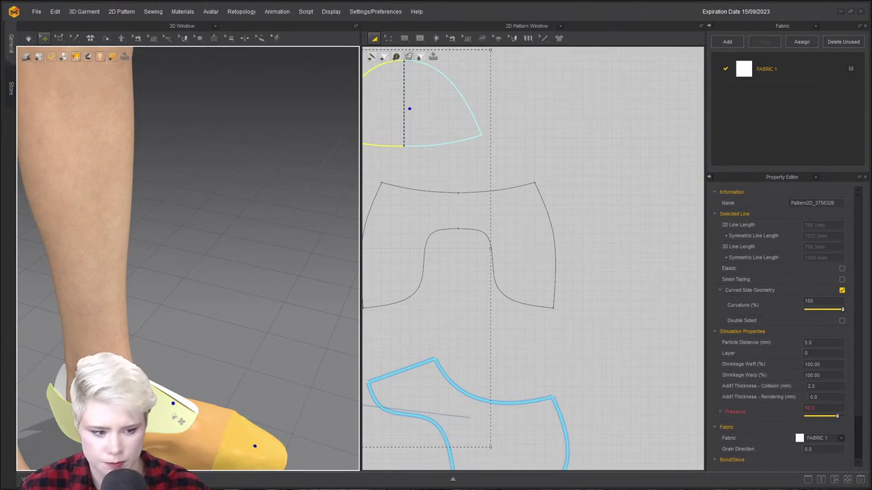
left_click(198, 442)
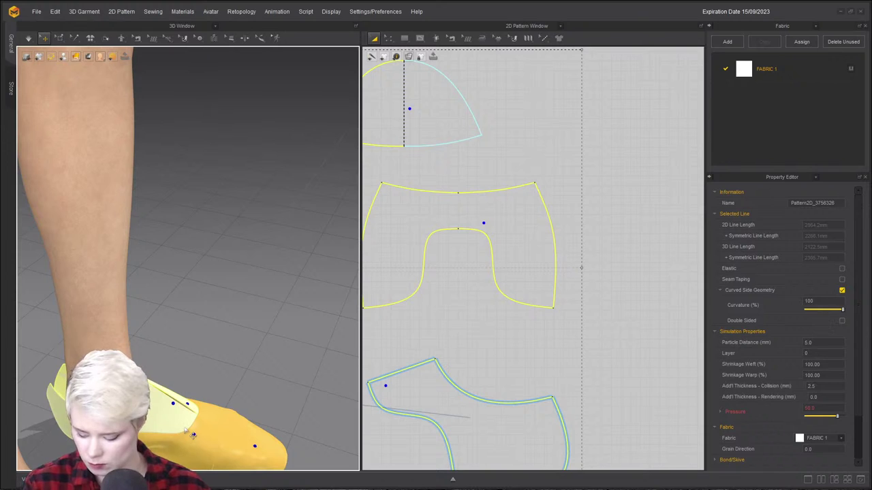
right_click(188, 428)
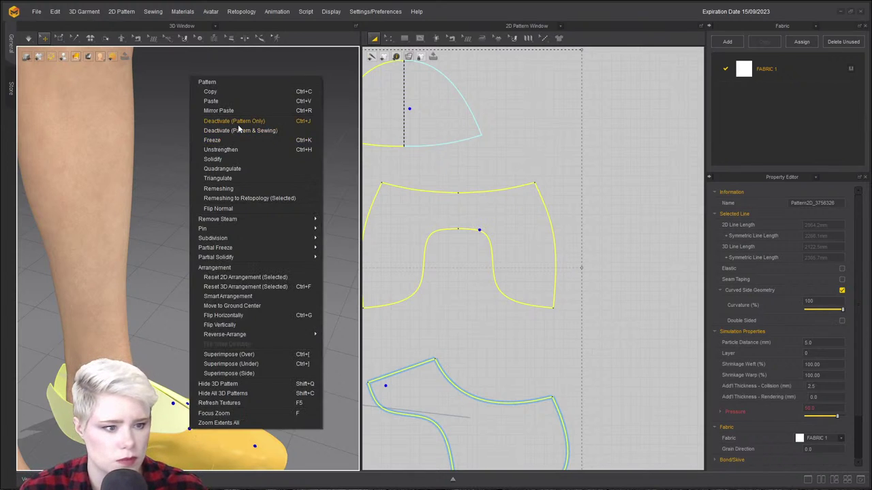
left_click(238, 133)
Set the pressure of the toe and middle sole pieces to -10 and simulate the sole.
right_click_drag(170, 390, 188, 361)
scroll(178, 368, "up", 3)
middle_click_drag(174, 375, 171, 303)
right_click_drag(171, 304, 176, 325)
left_click(181, 349)
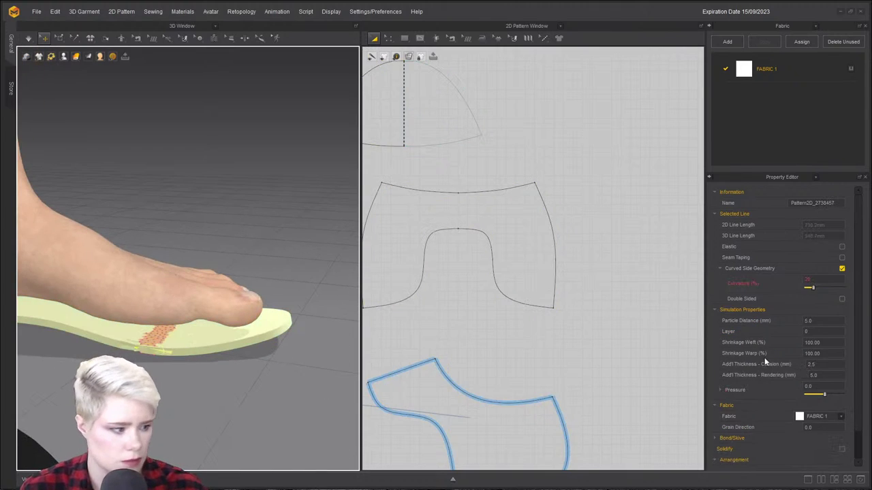
left_click(832, 386)
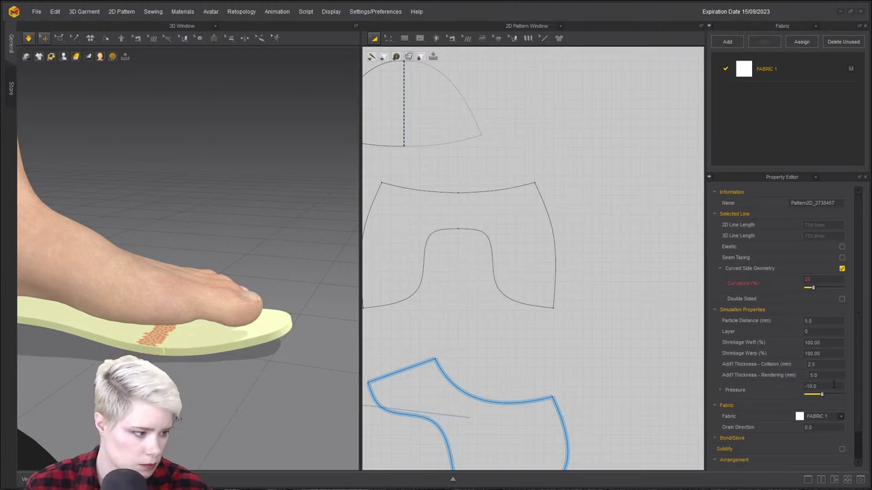
Delete the pins on the middle sole piece and pin a new strip of mesh along its joint with the toe piece.
left_click(167, 339)
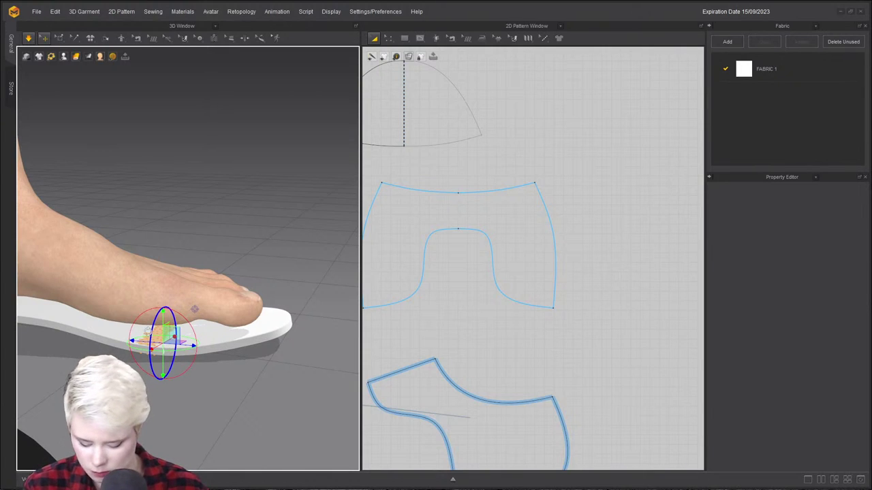
key("Delete")
right_click_drag(233, 335, 129, 306)
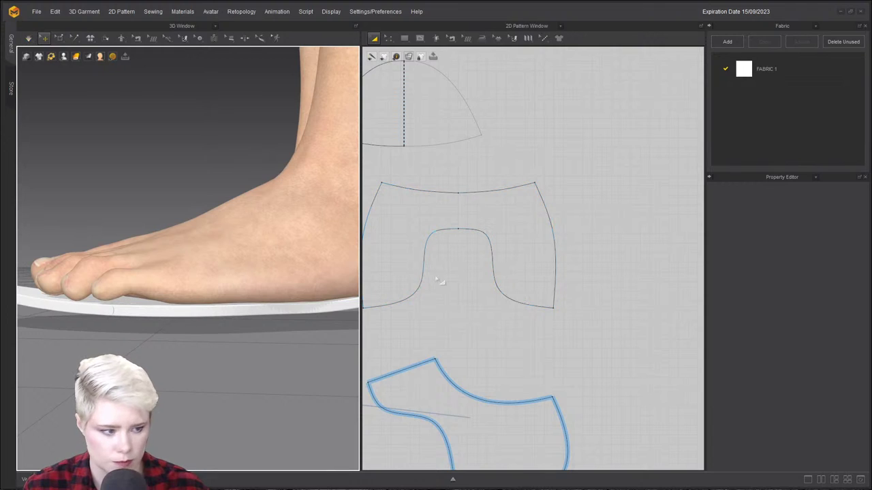
scroll(437, 282, "down", 5)
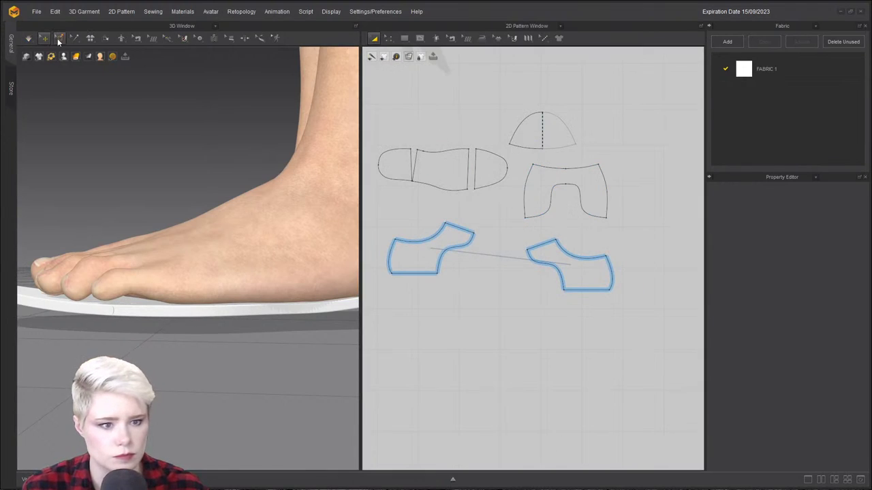
left_click(59, 39)
left_click_drag(459, 135, 474, 200)
Simulate the sole and move the pinned strip slightly down beneath the ball of the foot.
key("space")
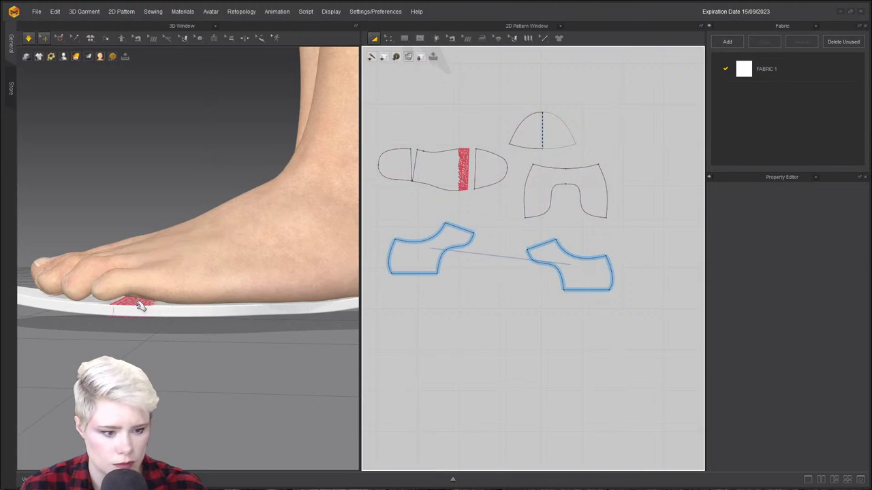
left_click_drag(139, 305, 139, 318)
key("space")
right_click_drag(140, 304, 157, 311)
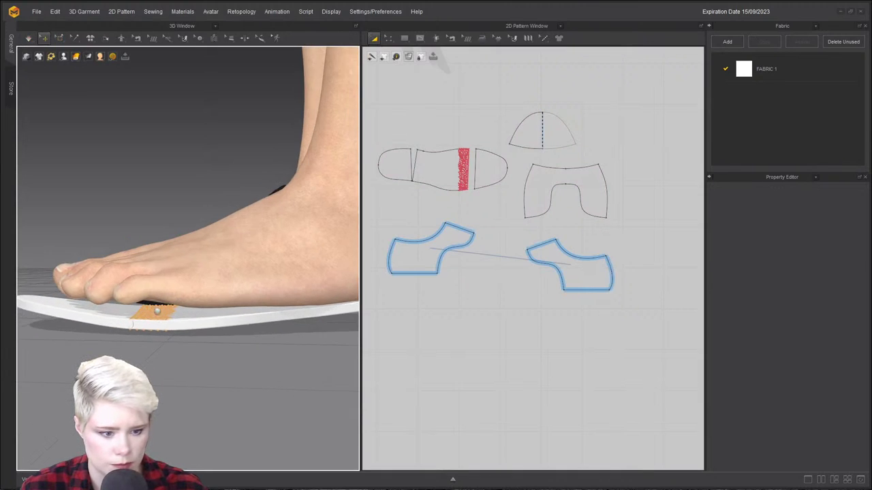
Run the sole simulation in short bursts and check its upward toe curve from several sides.
key("space")
right_click_drag(50, 273, 198, 302)
key("space")
scroll(165, 270, "down", 3)
key("space")
key("space")
right_click_drag(82, 305, 62, 284)
right_click_drag(241, 334, 228, 346)
key("w")
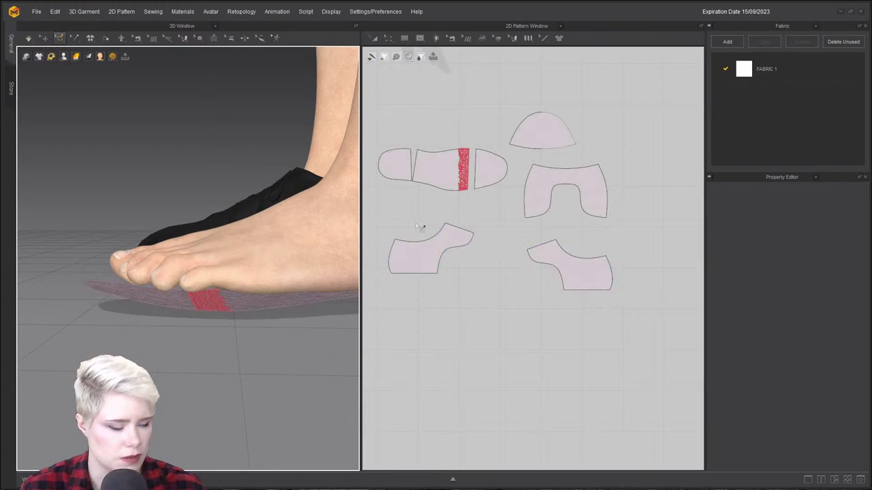
key("space")
left_click(432, 165)
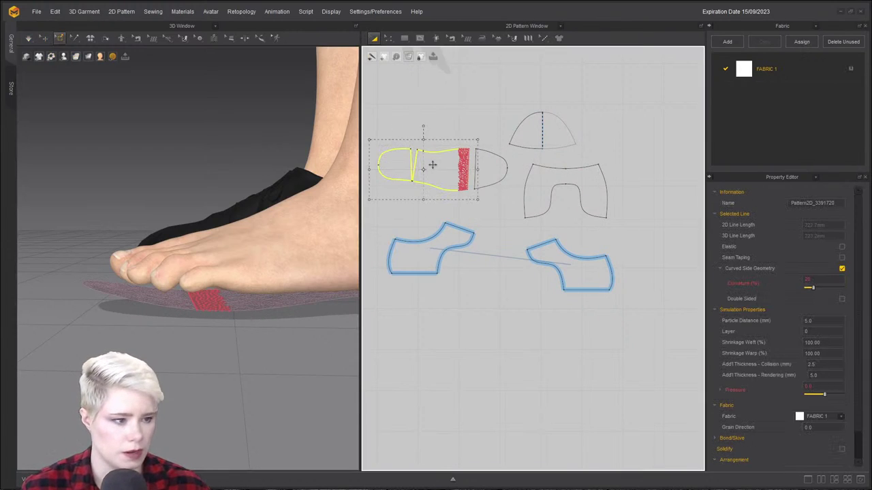
left_click(483, 172, "shift")
scroll(246, 282, "down", 2)
middle_click_drag(246, 282, 217, 271)
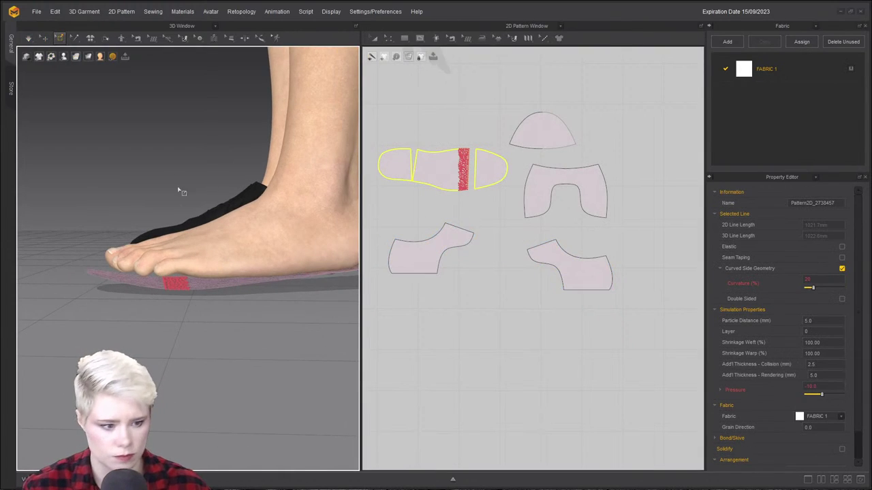
right_click_drag(189, 216, 172, 207)
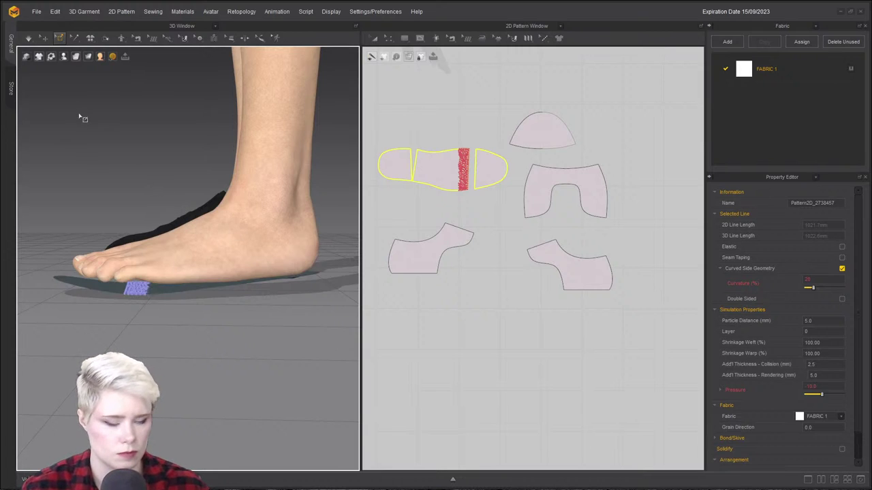
Select all pattern pieces and bring the hidden upper back into view in 3D.
left_click(44, 38)
key("ctrl+a")
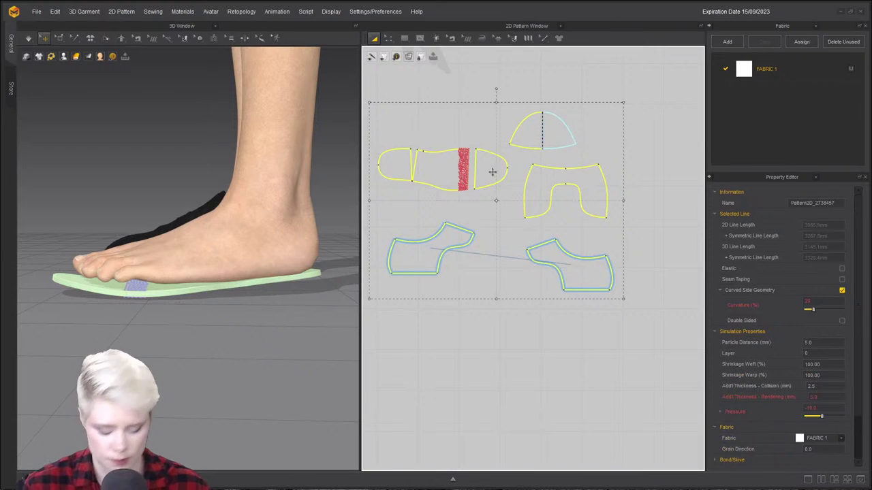
key("shift+q")
key("shift+q")
Select the toe, middle and both quarter pieces of the upper in 3D and activate them.
right_click_drag(194, 280, 246, 298)
scroll(241, 320, "down", 3)
left_click(237, 327)
left_click(295, 254)
left_click(259, 249)
left_click(238, 312, "shift")
left_click(199, 198, "shift")
left_click(247, 197, "shift")
right_click_drag(283, 219, 233, 272)
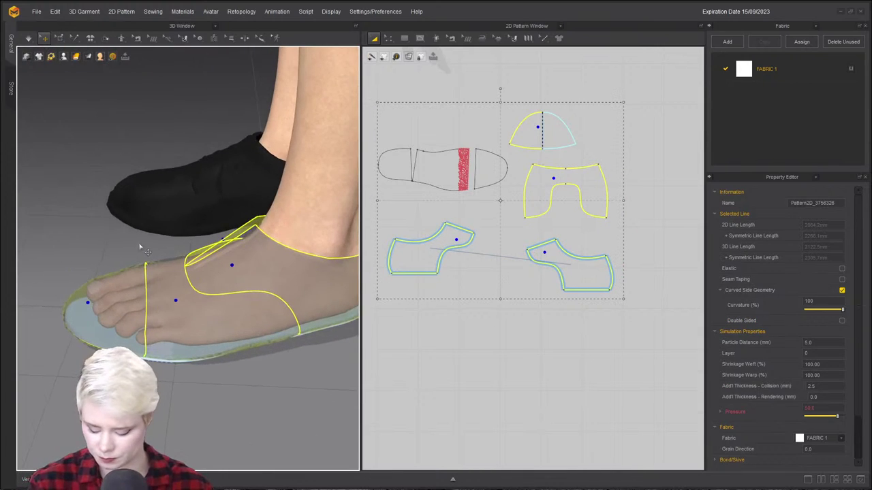
key("shift+q")
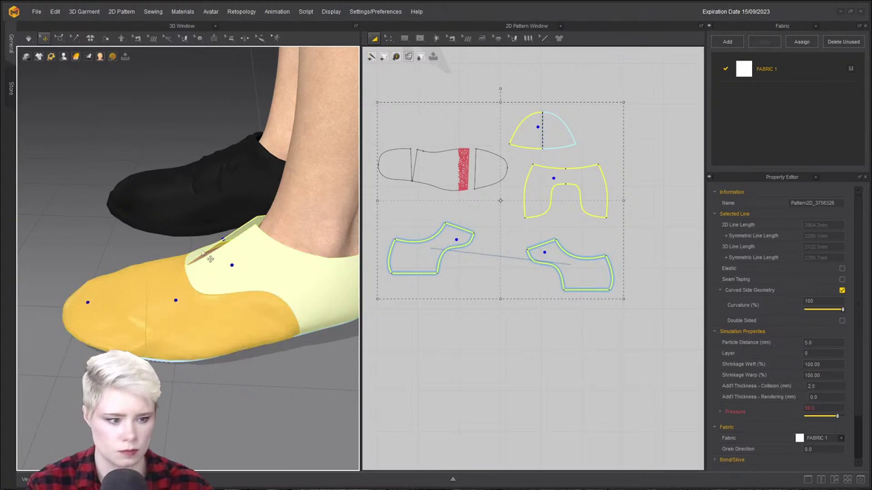
Simulate the complete shoe briefly and check how the upper meets the sole from below and around the toe.
right_click_drag(210, 308, 247, 315)
scroll(247, 315, "down", 3)
key("space")
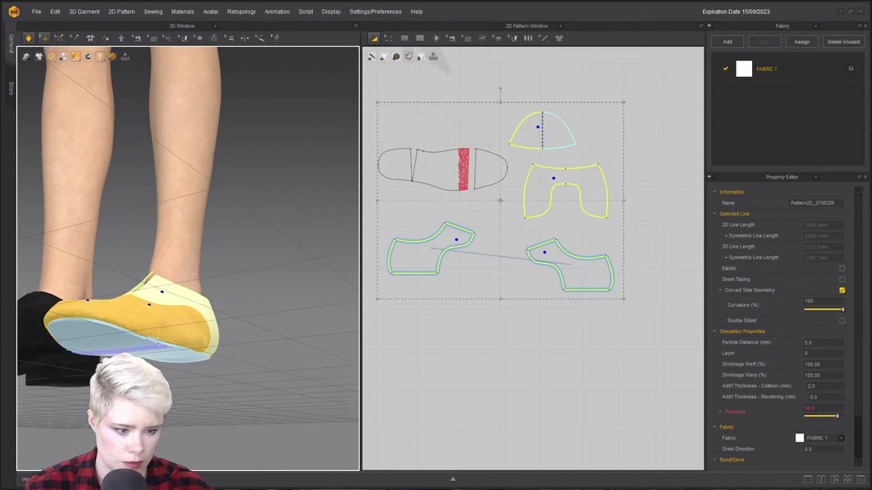
right_click_drag(156, 334, 139, 314)
scroll(139, 313, "up", 3)
scroll(137, 312, "up", 3)
scroll(137, 313, "down", 3)
right_click_drag(169, 249, 257, 228)
key("space")
Extend the upper's seams along the middle and toe sole pieces up to the corners at their joint.
key("b")
scroll(465, 130, "up", 6)
middle_click_drag(464, 164, 522, 117)
left_click(510, 147)
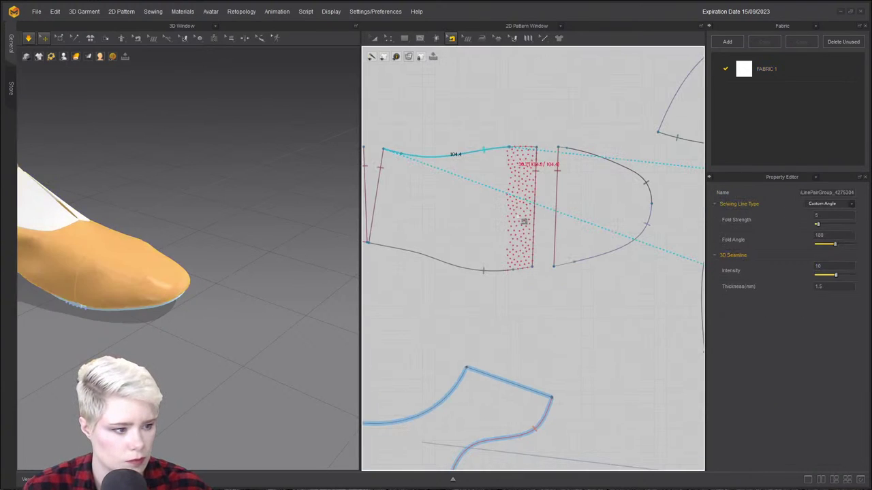
left_click_drag(510, 148, 537, 147)
left_click(510, 272)
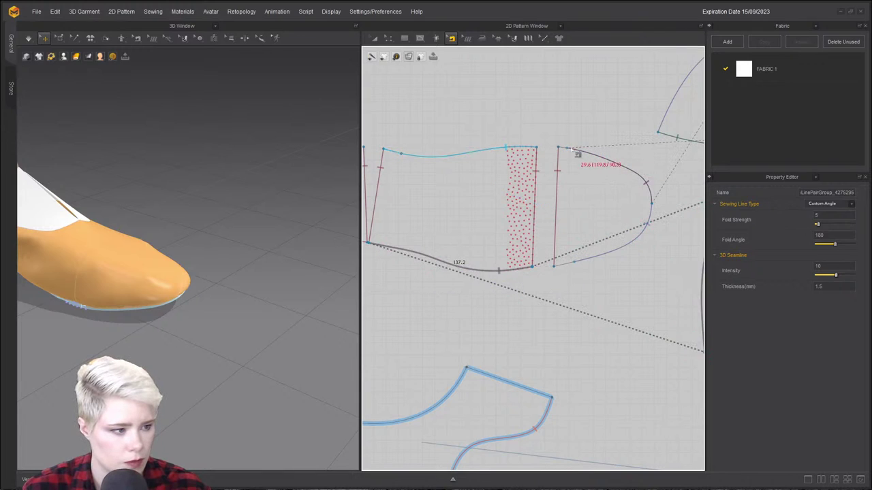
left_click(540, 268)
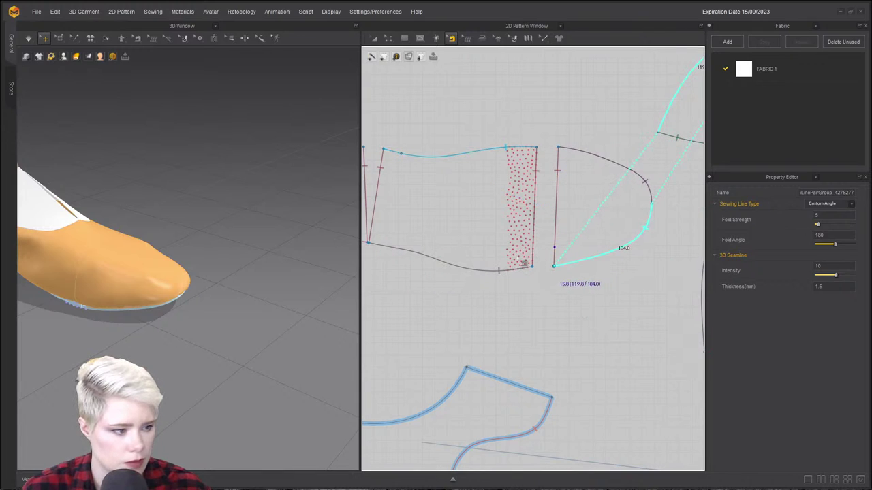
Simulate the shoe with the extended seams and examine the middle upper's lower edge at the ball of the foot.
key("space")
key("space")
middle_click_drag(58, 259, 164, 277)
right_click_drag(163, 276, 168, 255)
key("space")
left_click(183, 307)
Move one front corner of the middle upper pattern down and outward, flatten its side curve inward, and simulate the change.
middle_click_drag(491, 312, 406, 277)
scroll(545, 270, "down", 1)
middle_click_drag(671, 298, 515, 252)
scroll(515, 252, "down", 1)
scroll(600, 191, "up", 4)
middle_click_drag(681, 168, 587, 166)
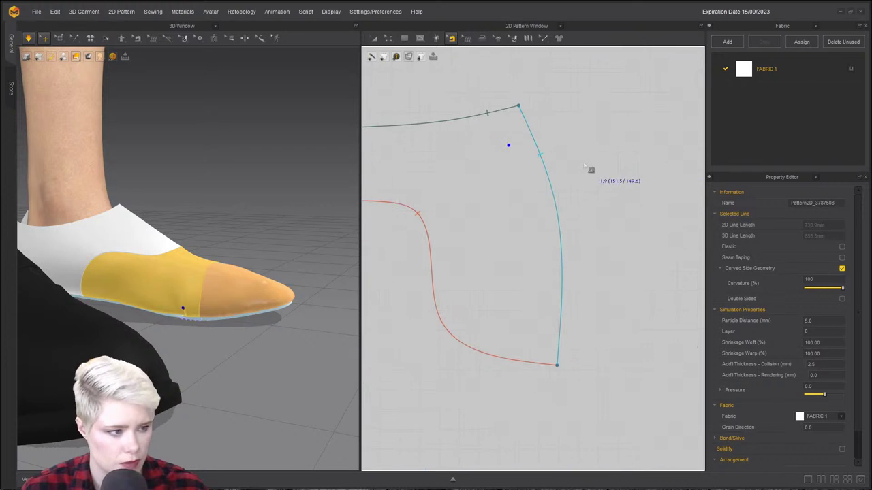
left_click(541, 118)
key("z")
left_click_drag(527, 114, 537, 135)
left_click_drag(560, 209, 551, 209)
key("space")
right_click_drag(193, 313, 14, 297)
key("space")
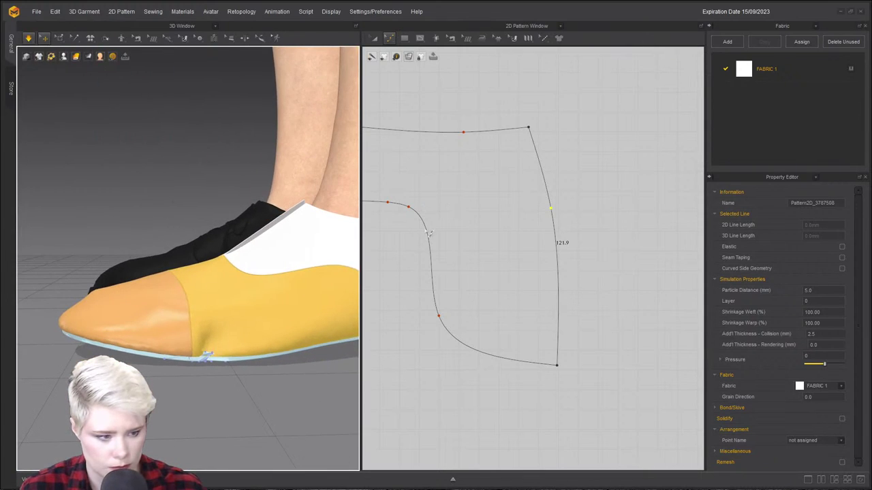
Lower the opposite front corner of the middle upper pattern and pull the midpoint of its front edge down.
middle_click_drag(399, 192, 549, 185)
scroll(470, 154, "down", 3)
middle_click_drag(470, 154, 547, 172)
left_click_drag(460, 133, 454, 145)
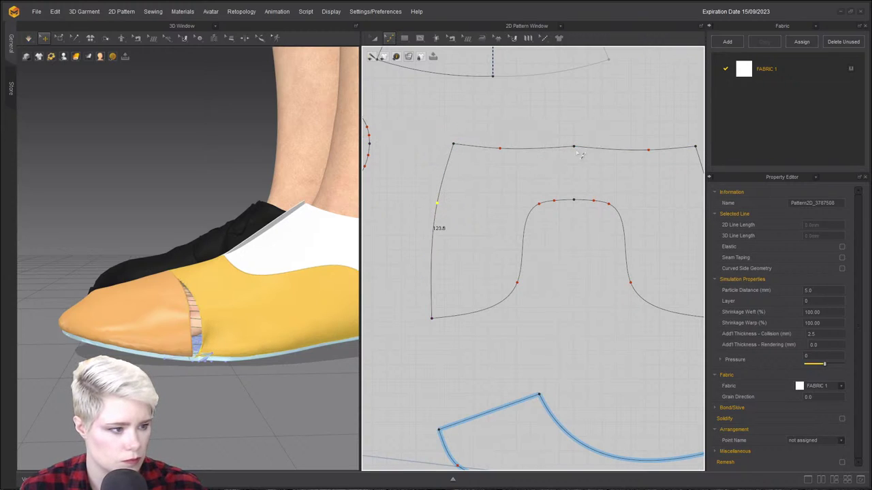
left_click_drag(576, 147, 574, 158)
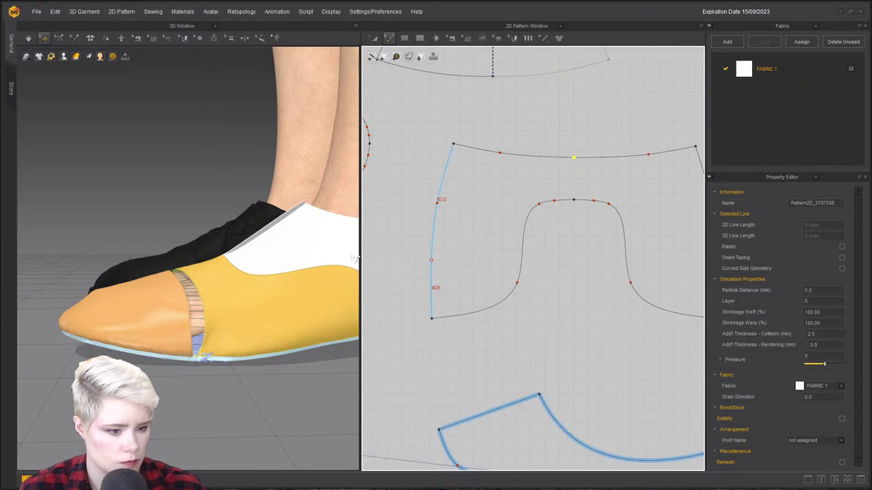
Delete all pins from the underside of the sole and return to selecting and moving pieces.
left_click(225, 356)
right_click_drag(218, 323, 235, 256)
left_click(208, 375)
left_click(60, 38)
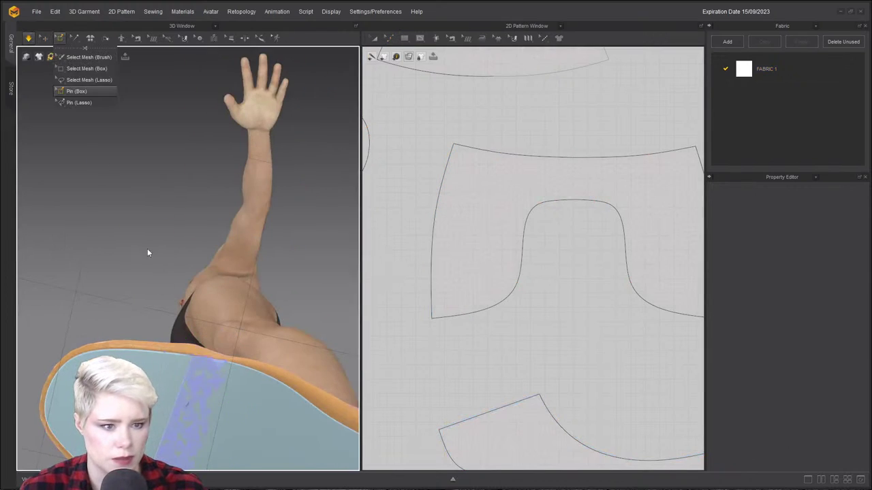
left_click(202, 388)
right_click(202, 388)
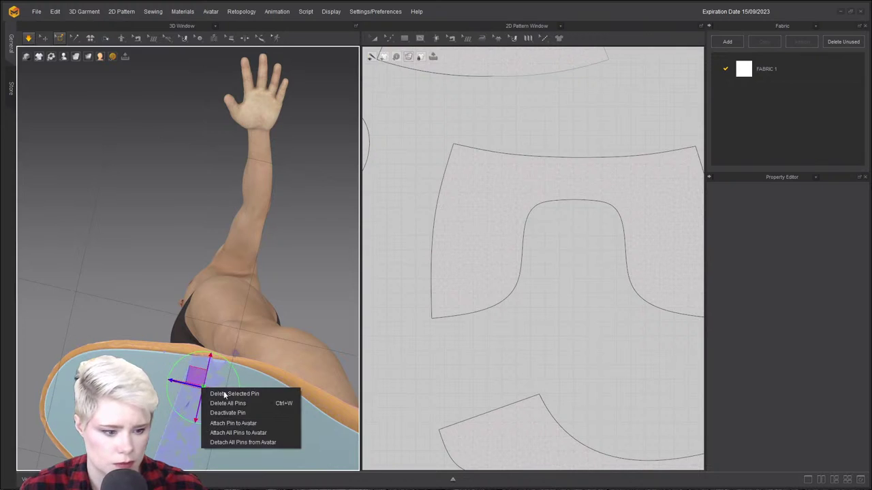
left_click(267, 403)
right_click_drag(267, 403, 218, 388)
left_click(45, 38)
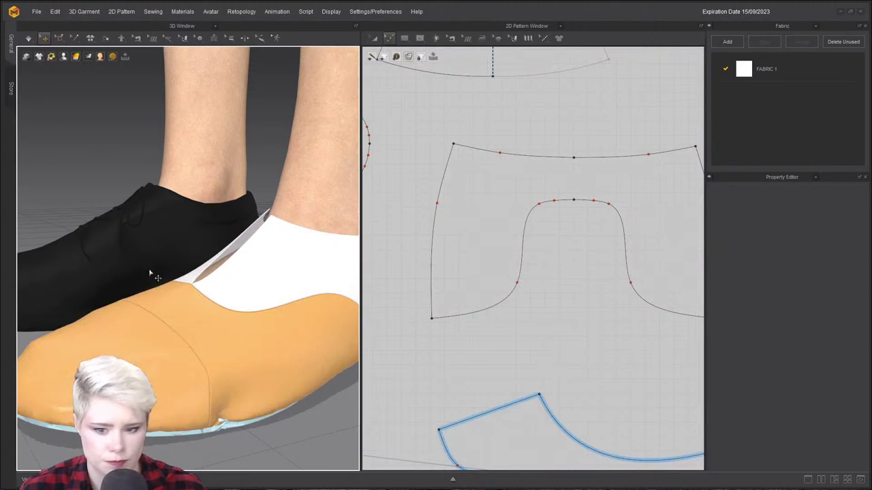
Simulate the unpinned shoe while pulling the side of the middle upper, and check the underside of the sole.
right_click_drag(136, 237, 188, 337)
left_click_drag(187, 337, 206, 348)
key("space")
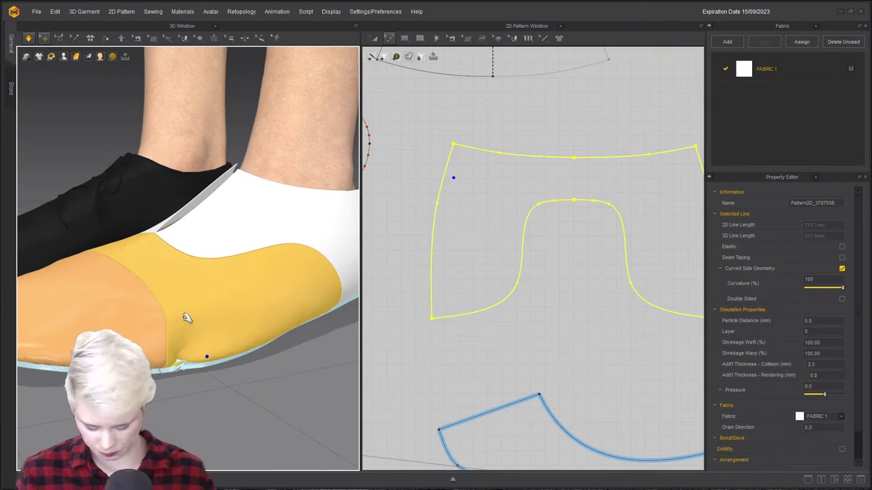
right_click_drag(172, 314, 256, 314)
right_click_drag(209, 339, 117, 227)
Select all upper pieces, deactivate them together with their sewing, and hide them in 3D.
left_click(162, 243)
left_click(191, 251)
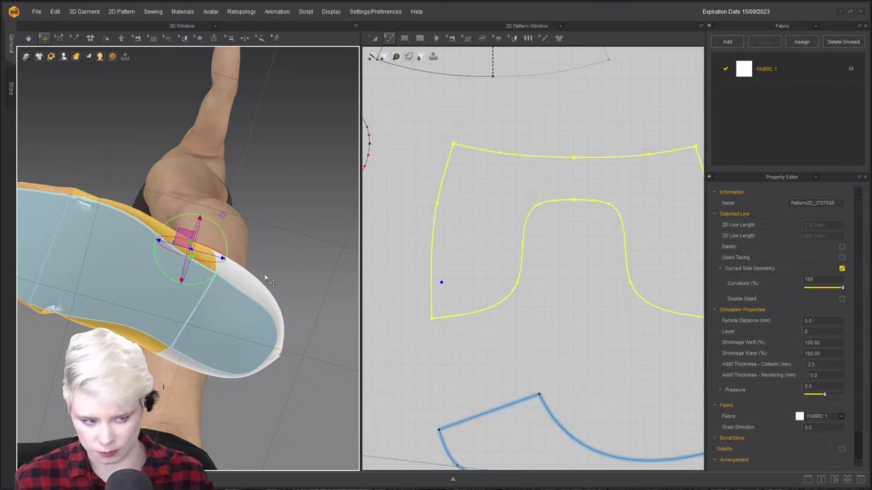
left_click(257, 280, "shift")
left_click(193, 252, "shift")
right_click_drag(184, 262, 153, 334)
left_click(146, 336, "shift")
left_click(162, 297)
left_click(126, 329)
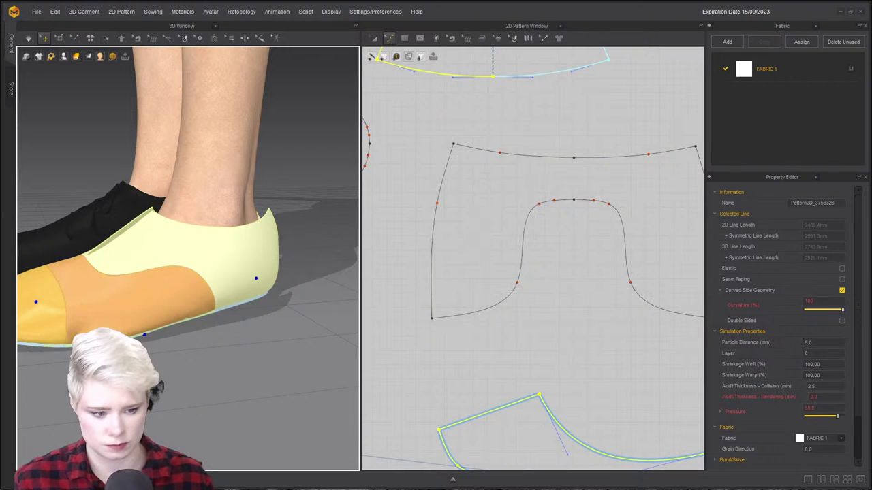
left_click(136, 317)
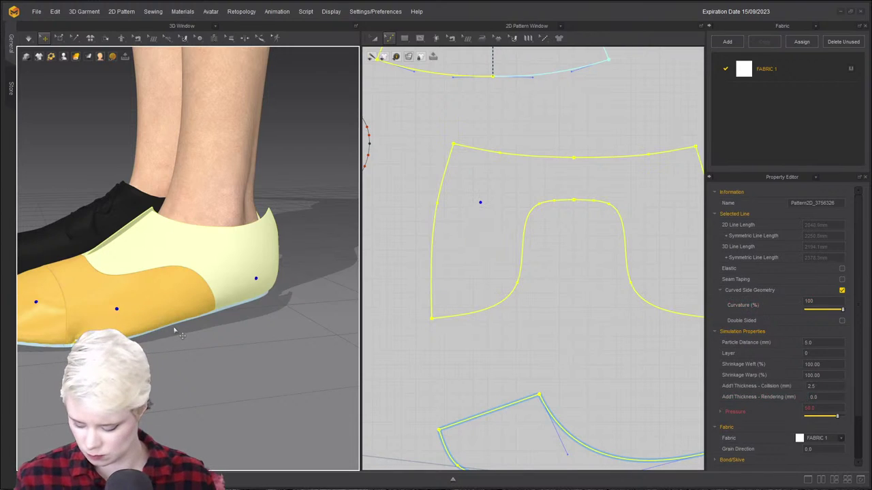
right_click(129, 304)
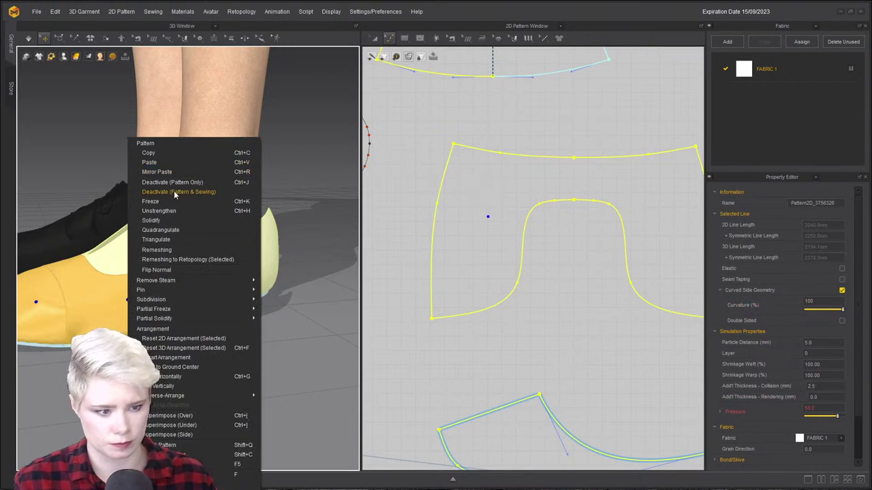
left_click(177, 192)
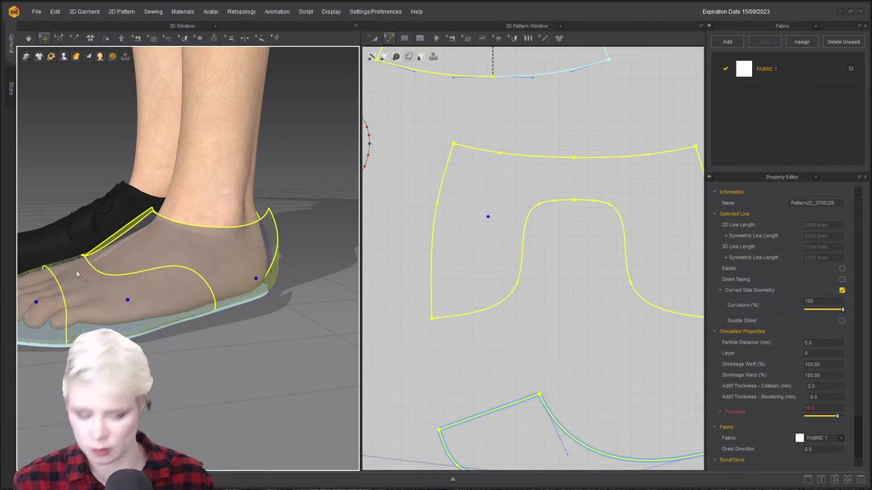
key("shift+q")
Simulate the sole alone for a moment and view its toe curve from the side.
left_click(73, 325)
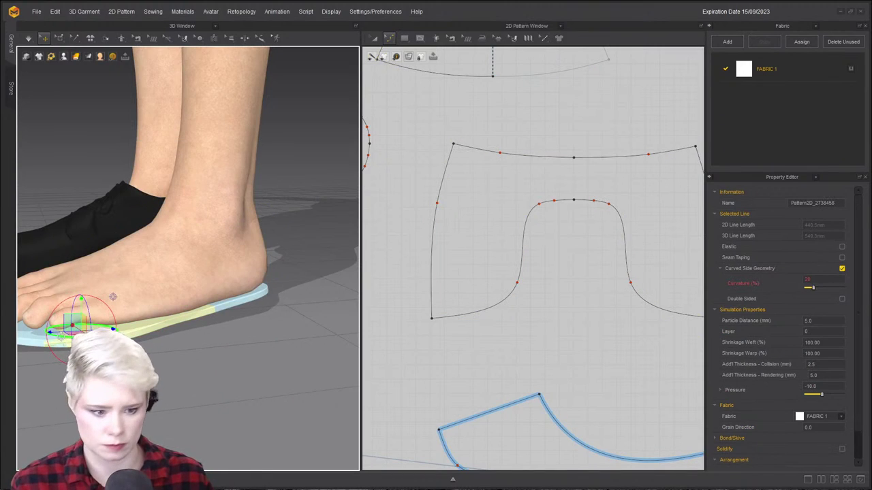
key("space")
key("space")
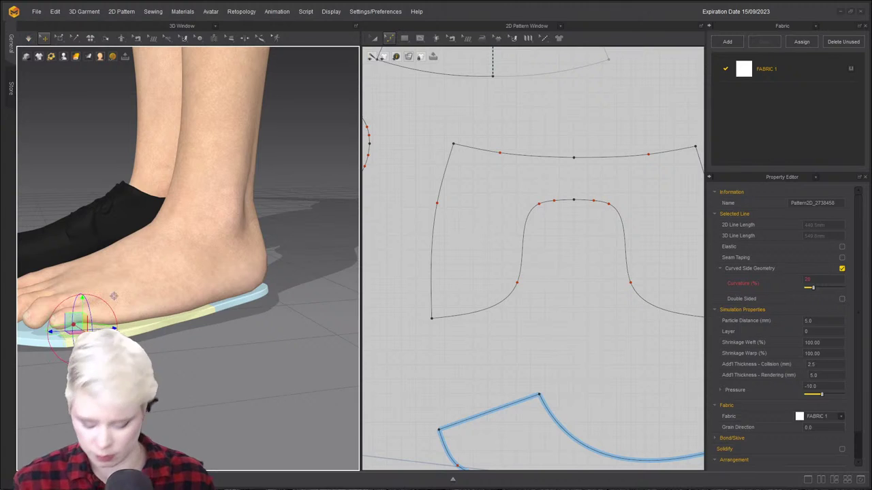
left_click_drag(169, 374, 127, 301)
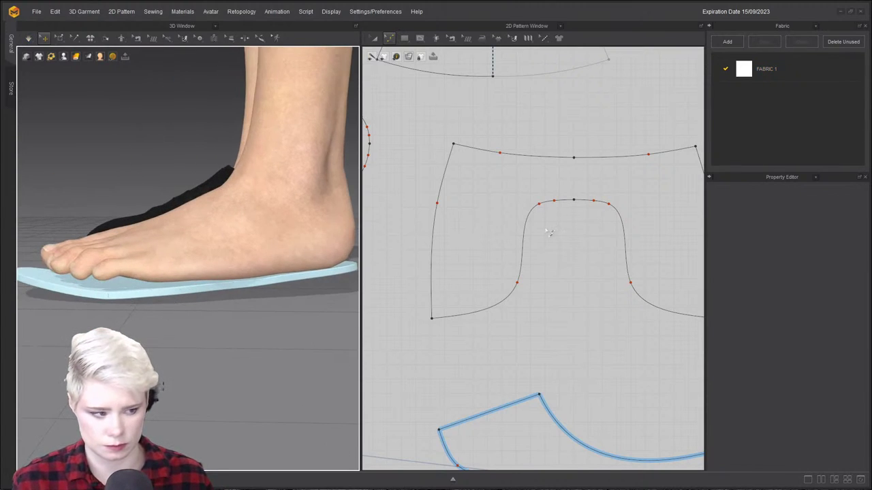
Select the toe, middle and one quarter piece in the 2D patterns, show them in 3D and activate them.
scroll(470, 229, "down", 3)
key("a")
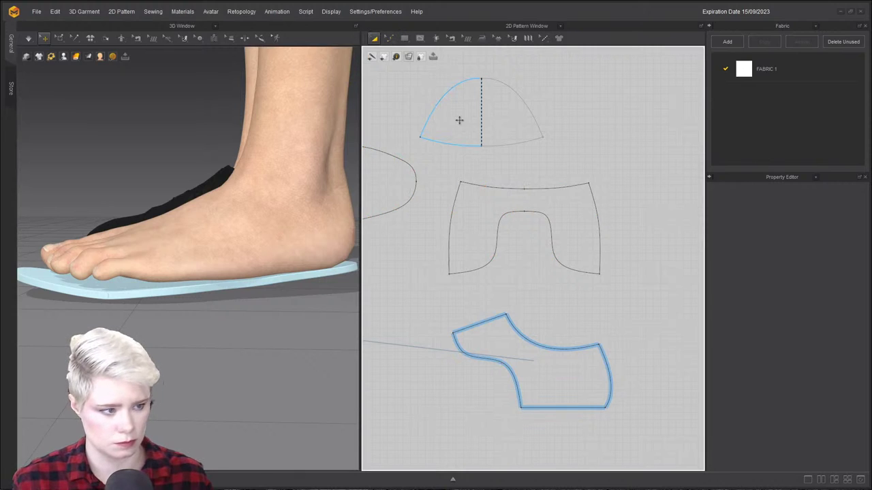
left_click(483, 225)
left_click(469, 105, "shift")
left_click(478, 349, "shift")
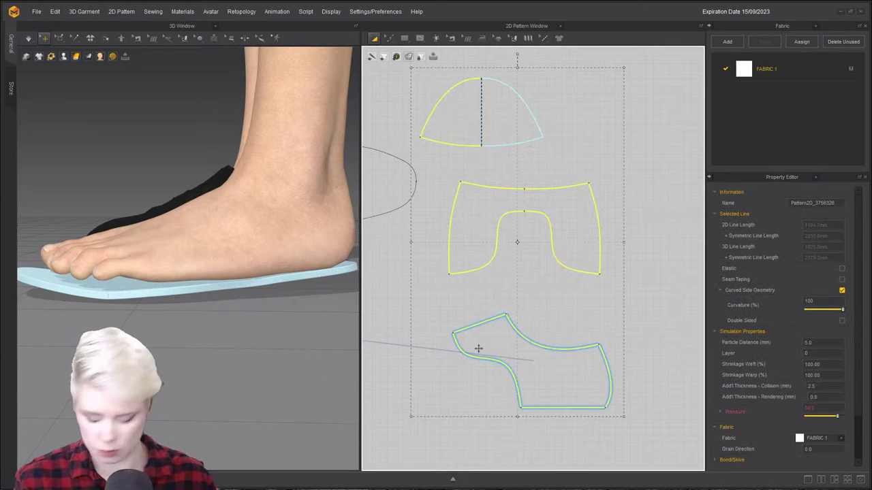
key("shift+q")
right_click(217, 268)
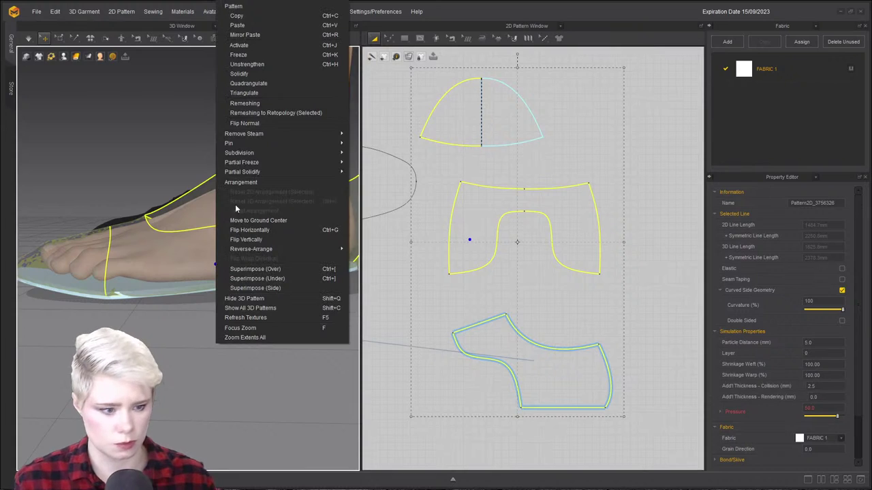
left_click(240, 54)
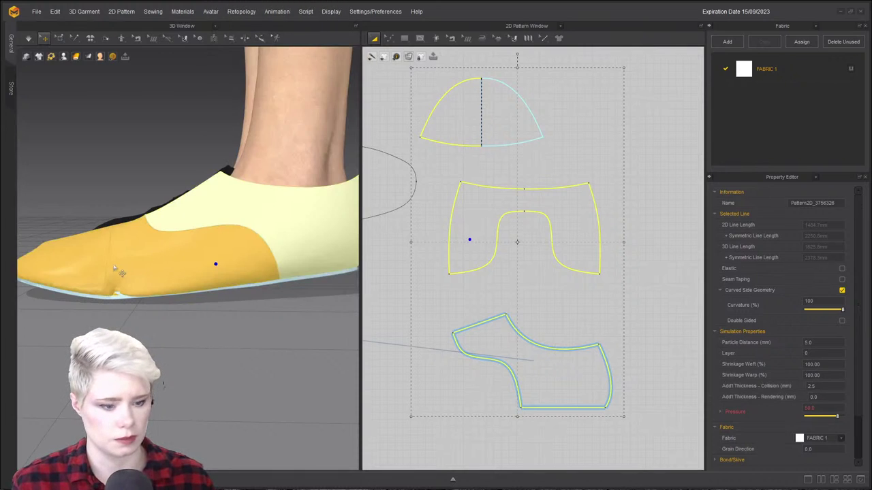
Simulate the reactivated upper on the sole in short bursts and check its fit from the side and front.
key("space")
right_click_drag(148, 276, 294, 287)
middle_click_drag(296, 287, 75, 252)
key("space")
scroll(181, 300, "down", 4)
right_click_drag(180, 299, 65, 273)
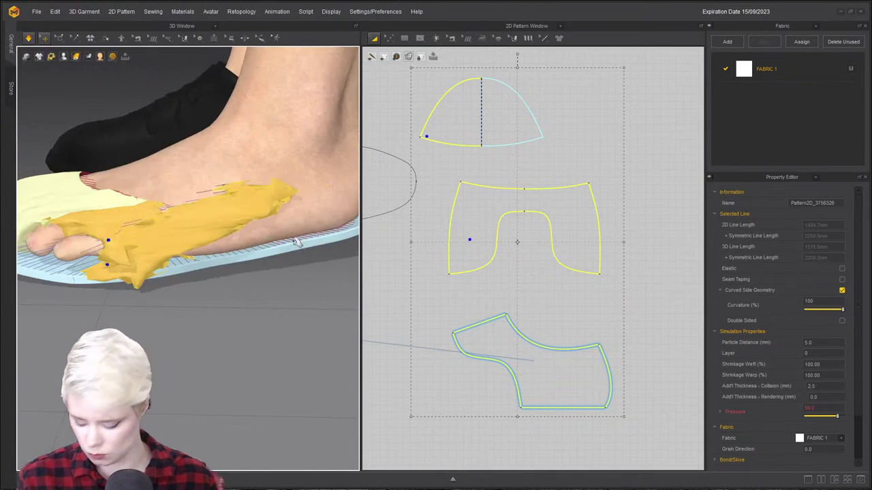
key("space")
key("space")
middle_click_drag(104, 246, 135, 287)
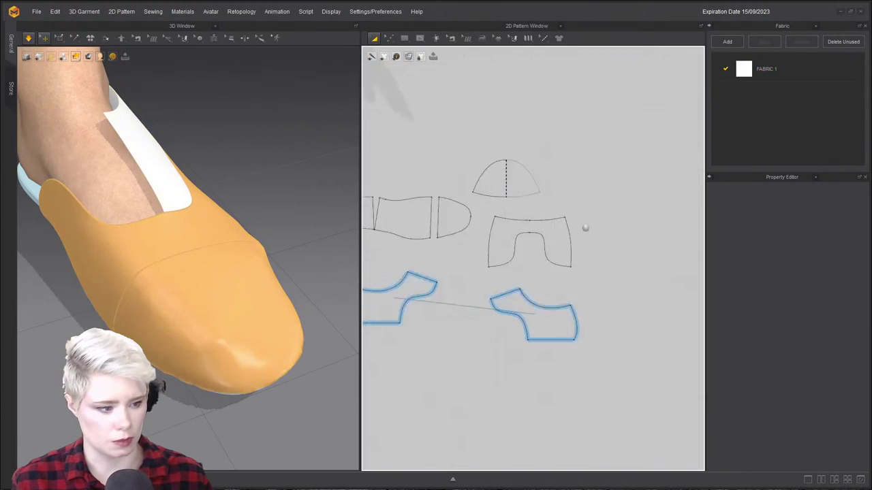
Select the remaining inactive quarter piece and activate it in the running simulation.
scroll(516, 233, "up", 1)
left_click(516, 233)
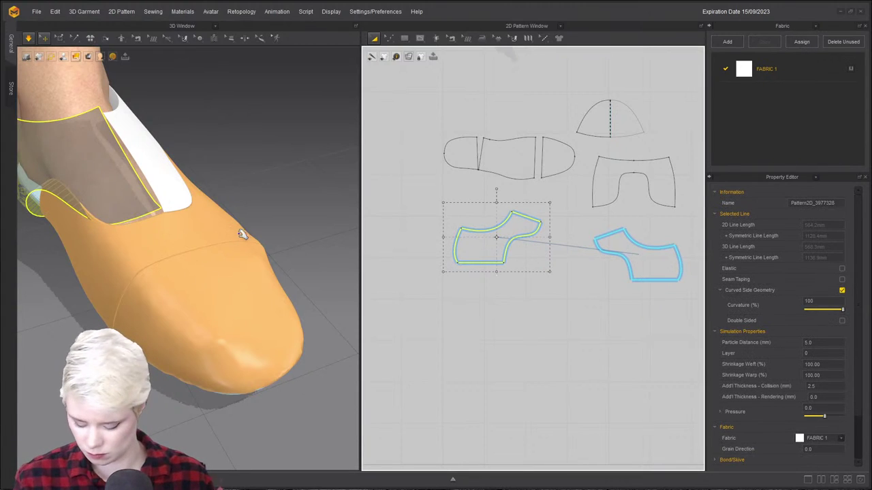
right_click(90, 148)
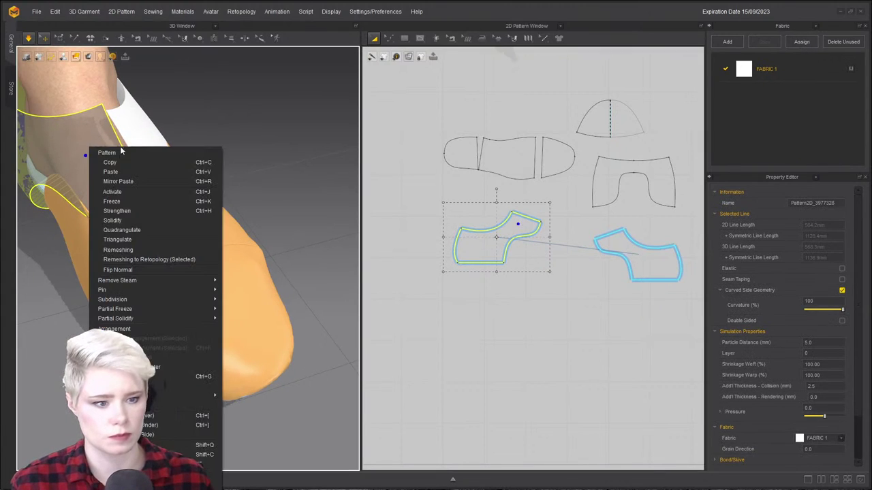
left_click(139, 192)
left_click(214, 164)
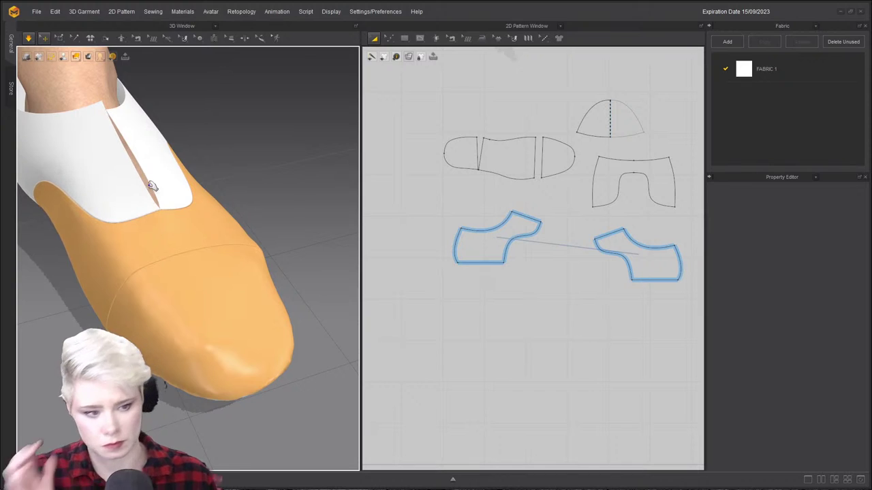
Sew the back heel edges of the two quarter pieces together in the 2D patterns.
scroll(152, 185, "up", 6)
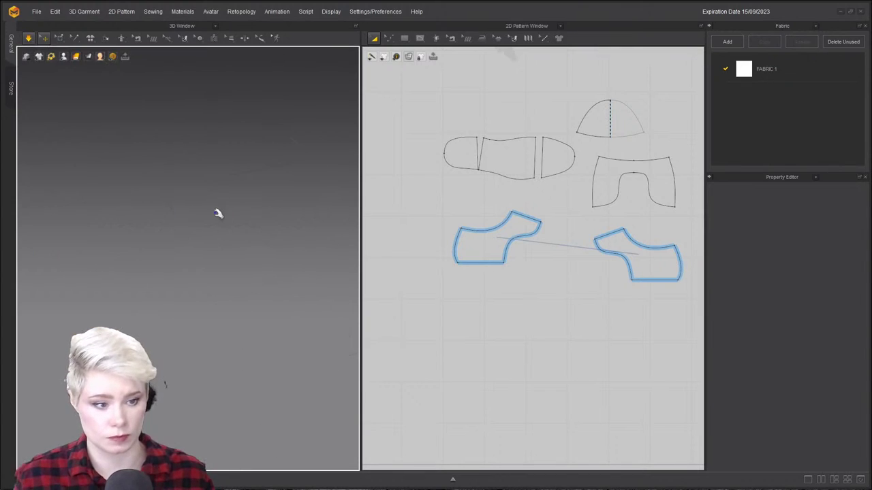
scroll(476, 240, "down", 2)
key("n")
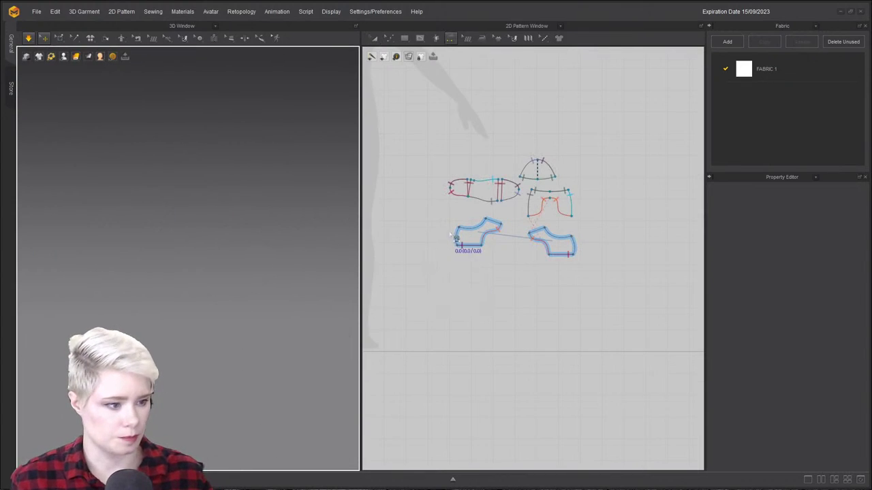
scroll(470, 239, "down", 1)
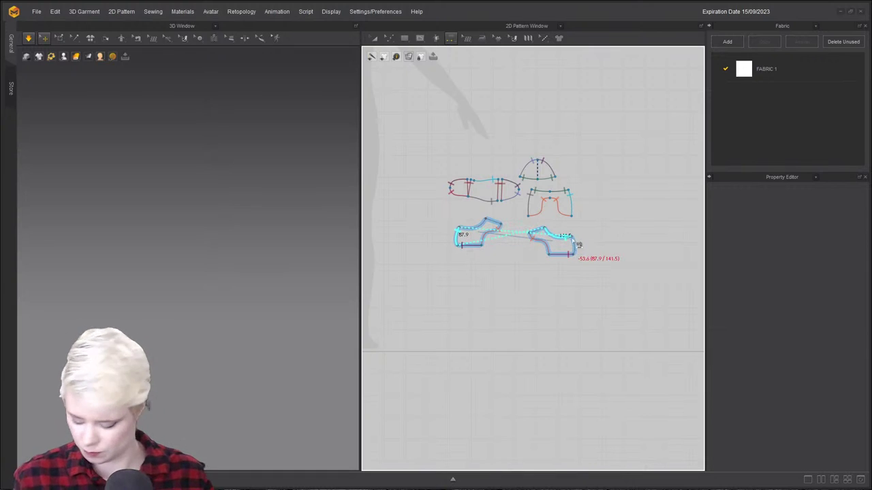
left_click(483, 237)
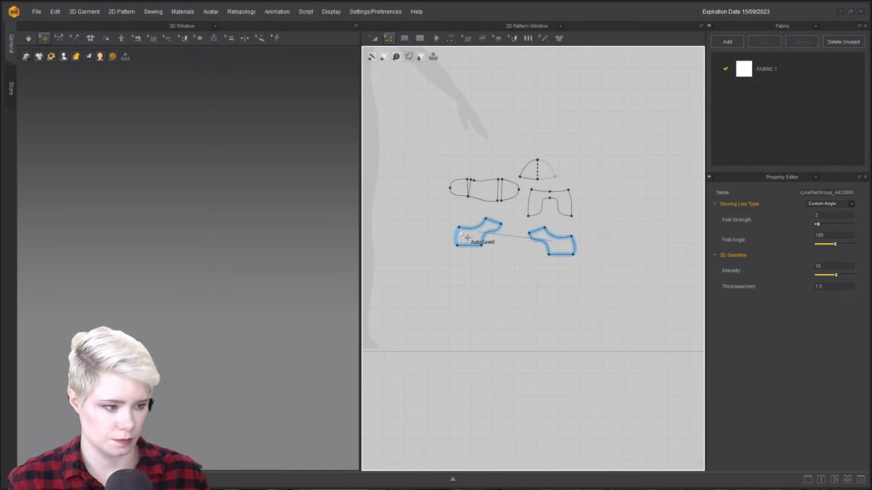
Inspect the quarter pieces' heel seam from behind in 3D and undo the mismatched sewing between the two quarter pieces.
left_click(466, 236)
left_click(467, 236)
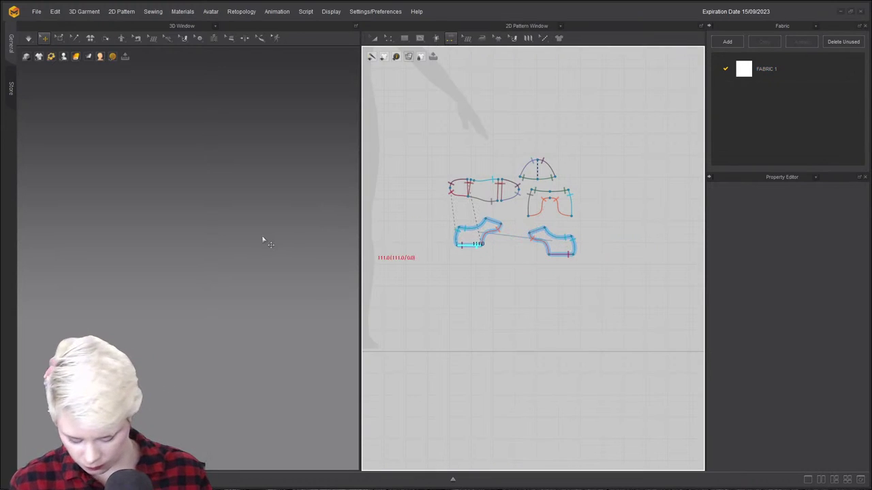
key("2")
right_click_drag(233, 260, 150, 334)
middle_click_drag(207, 436, 245, 296)
scroll(245, 297, "up", 3)
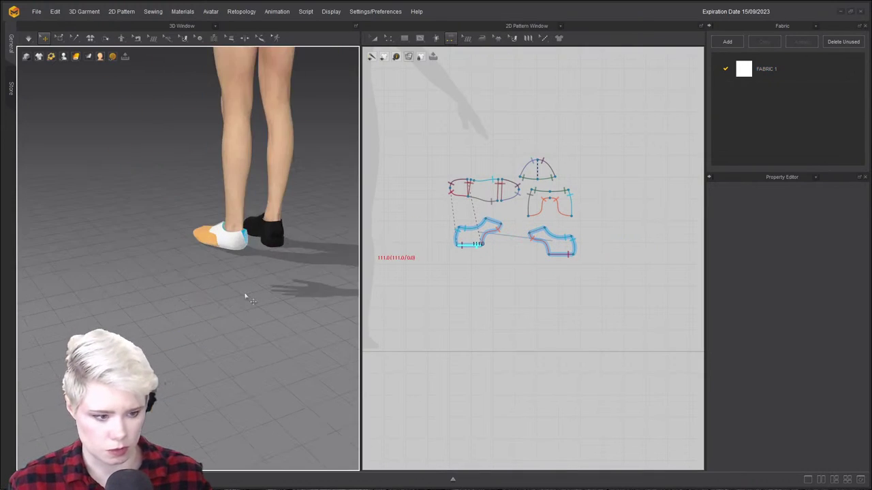
scroll(245, 297, "up", 5)
right_click_drag(282, 243, 262, 228)
scroll(538, 218, "up", 4)
left_click(626, 276)
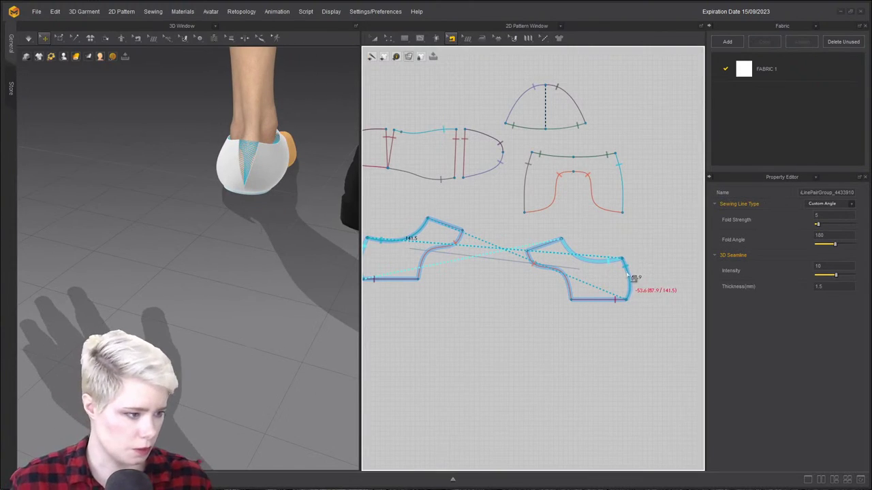
key("ctrl+z")
Sew the curved back heel edge of one quarter piece to the matching back edge of the other.
key("n")
left_click(630, 273)
scroll(512, 260, "up", 3)
middle_click_drag(513, 260, 671, 225)
left_click(475, 220)
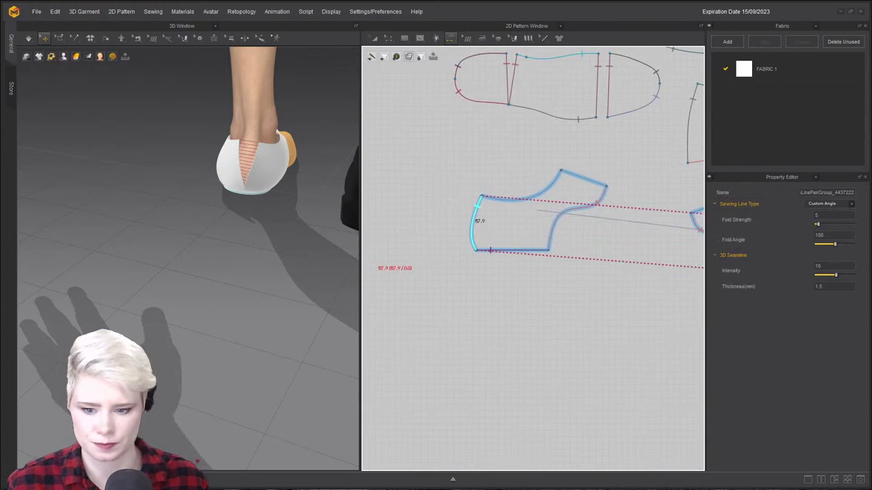
Simulate the upper with the new heel seam and check how the shoe closes from behind and from the side.
right_click_drag(158, 237, 185, 233)
scroll(224, 197, "up", 1)
key("space")
scroll(225, 164, "up", 2)
right_click_drag(225, 164, 146, 164)
right_click_drag(246, 140, 137, 195)
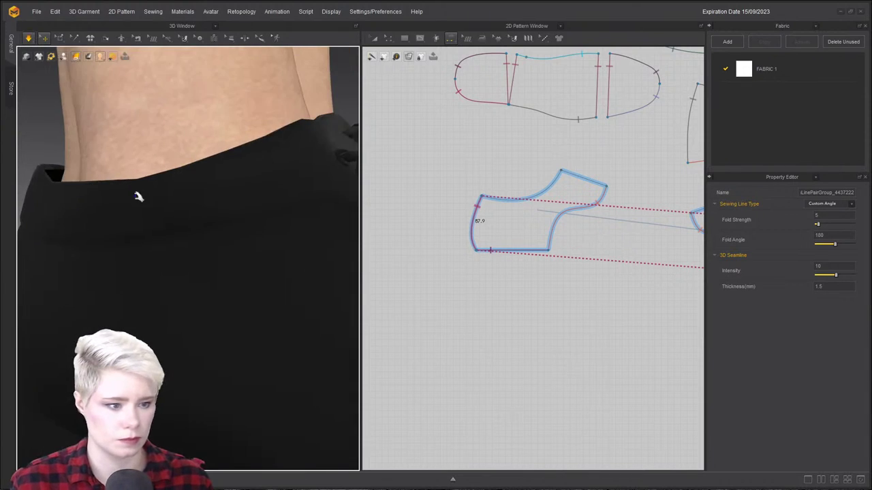
scroll(136, 194, "down", 3)
key("space")
middle_click_drag(197, 253, 112, 258)
middle_click_drag(222, 249, 31, 251)
mouse_move(190, 276)
right_mouse_down()
mouse_move(273, 269)
mouse_move(253, 253)
right_mouse_up()
Shorten the seam on the sole toe piece's upper curve by moving its end away from the corner with the straight edge.
left_click(229, 230)
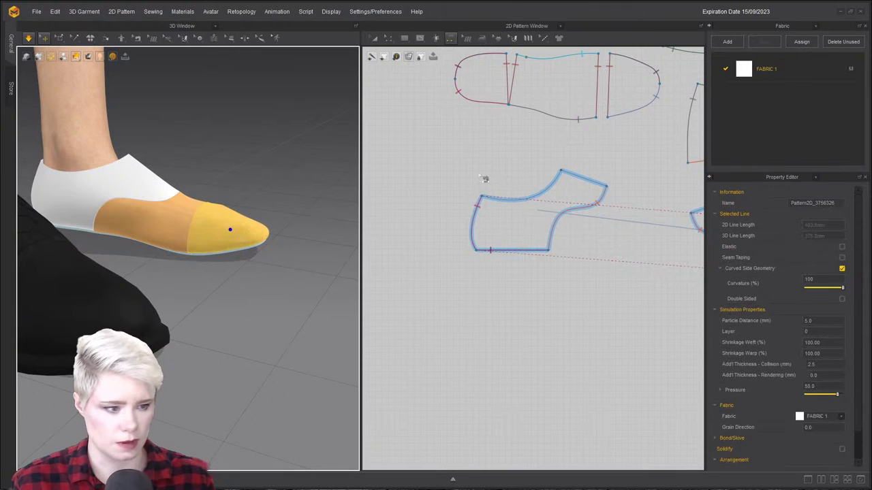
scroll(471, 172, "down", 2)
scroll(491, 151, "up", 4)
middle_click_drag(537, 142, 409, 184)
key("z")
scroll(454, 135, "down", 2)
scroll(452, 134, "up", 2)
key("b")
left_click(435, 113)
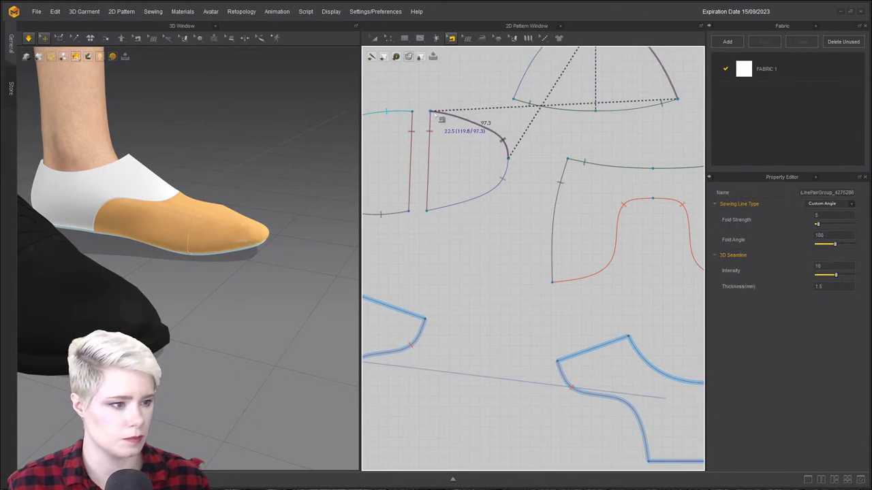
left_click(444, 122)
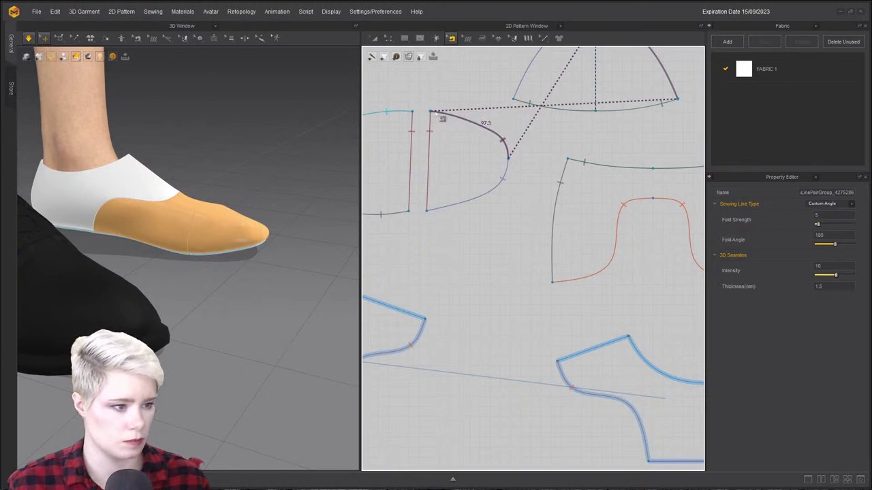
Shorten the toe seam on the sole toe piece's lower curve from its corner in the same way and resume the simulation.
left_click(436, 217)
left_click(439, 221)
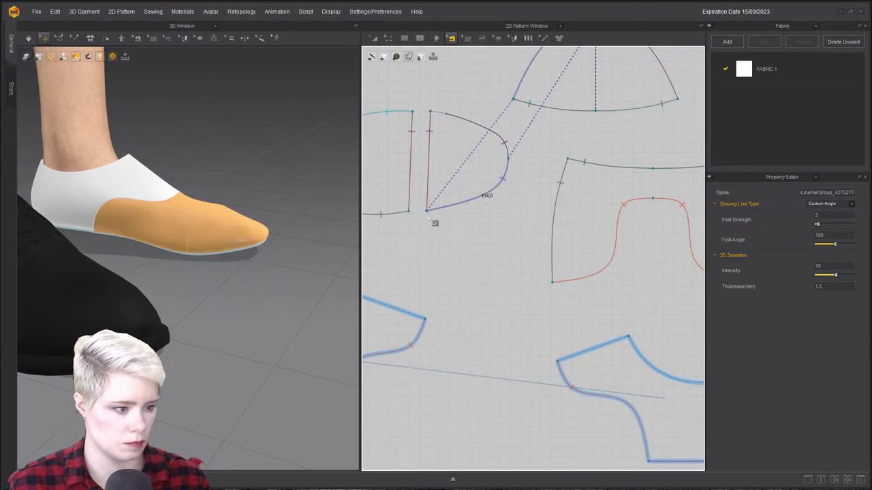
left_click(457, 214)
left_click(459, 213)
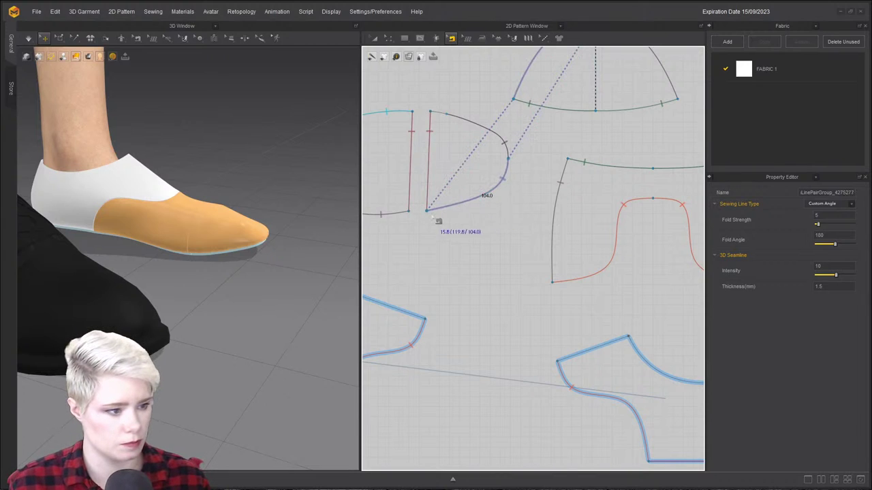
left_click_drag(427, 212, 450, 210)
key("space")
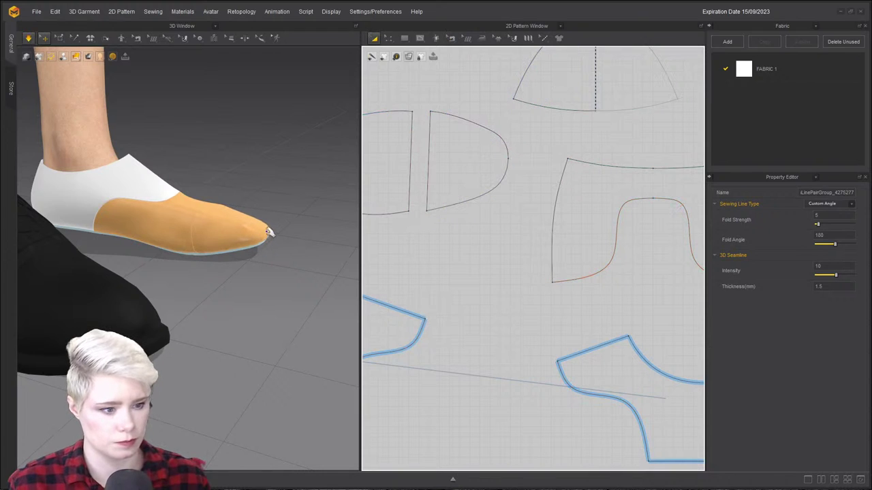
Examine up close from the side how the simulated toe meets the sole, and locate the sole toe piece in 2D.
scroll(267, 226, "up", 3)
right_click_drag(267, 227, 284, 214)
scroll(282, 231, "up", 3)
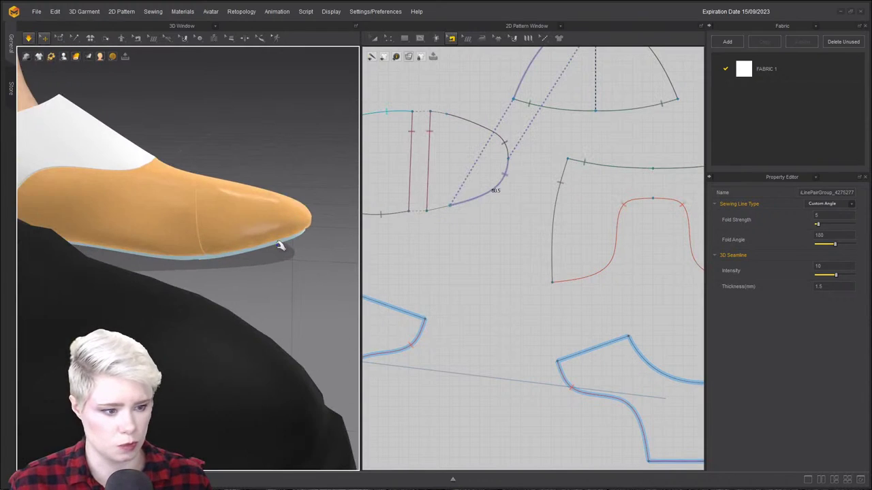
left_click(286, 243)
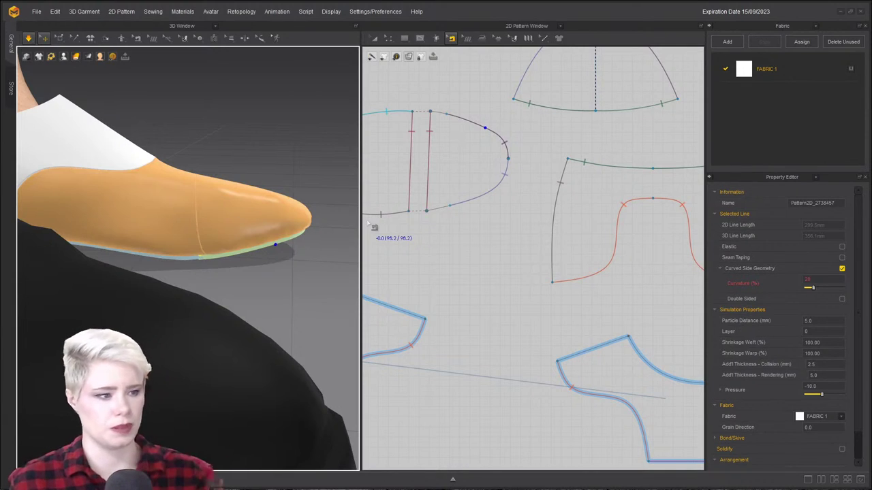
left_click(389, 38)
scroll(468, 97, "down", 2)
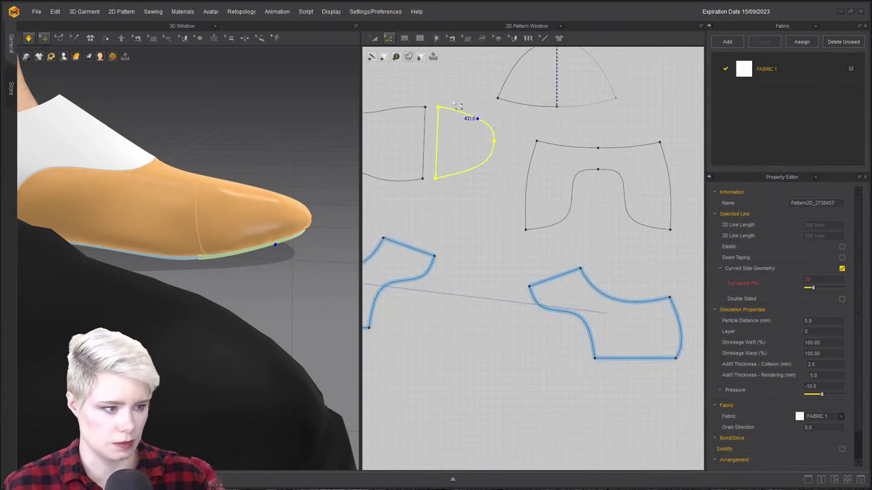
scroll(456, 104, "up", 2)
middle_click_drag(457, 104, 511, 86)
left_click(447, 98)
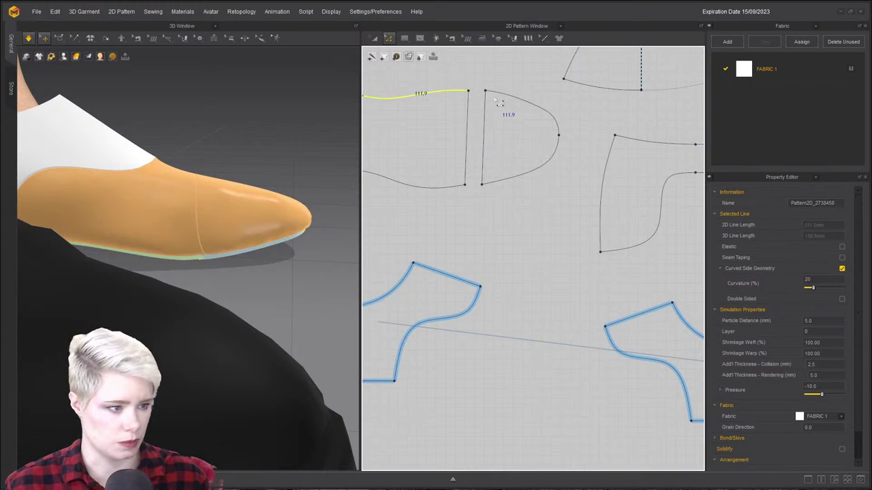
left_click(516, 111, "shift")
left_click(523, 180, "shift")
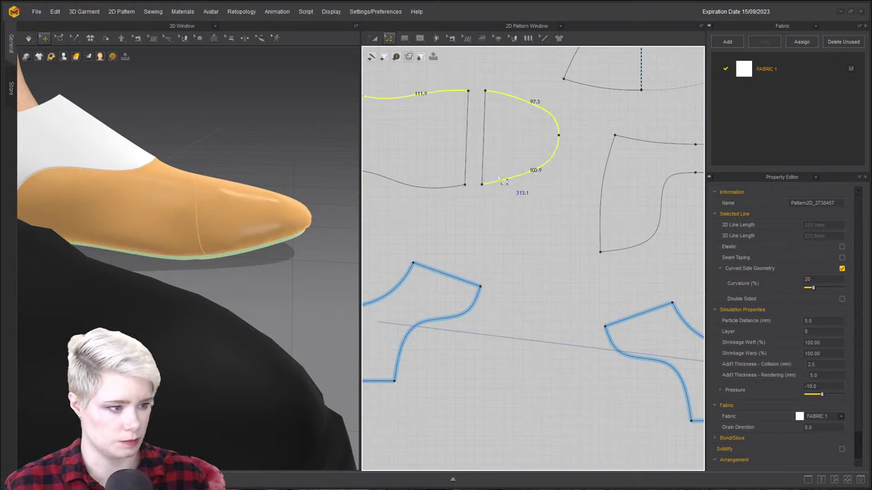
left_click(376, 176, "shift")
scroll(379, 126, "down", 2)
middle_click_drag(379, 126, 576, 161)
left_click(520, 132, "shift")
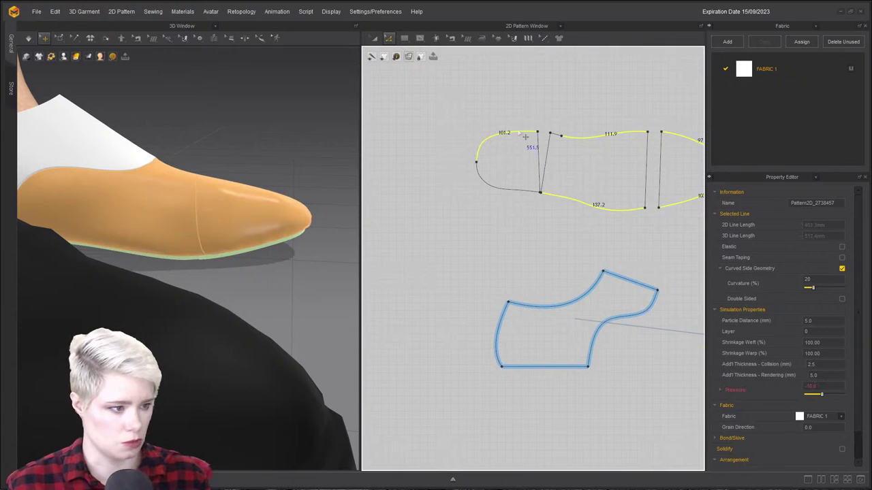
left_click(513, 192, "shift")
right_click(511, 128)
left_click(574, 107)
Offset all outer edges of the three sole pieces outward by 5 mm, with a single offset and default corners.
left_click(558, 135)
left_click(513, 132, "shift")
left_click(521, 189, "shift")
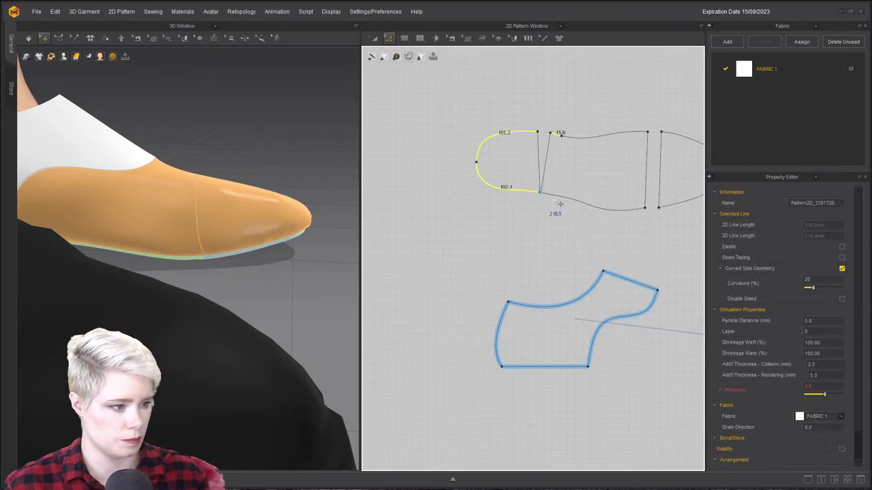
left_click(587, 201, "shift")
left_click(679, 139, "shift")
left_click(631, 132, "shift")
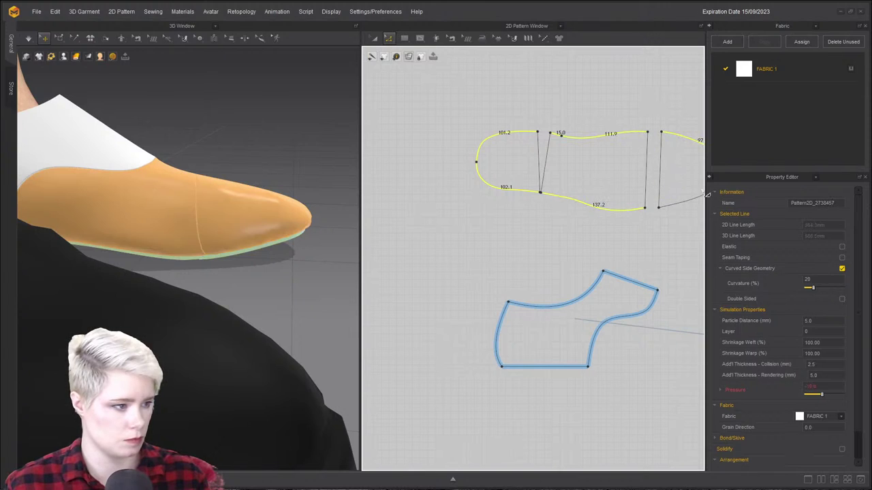
left_click(695, 202, "shift")
right_click(694, 201)
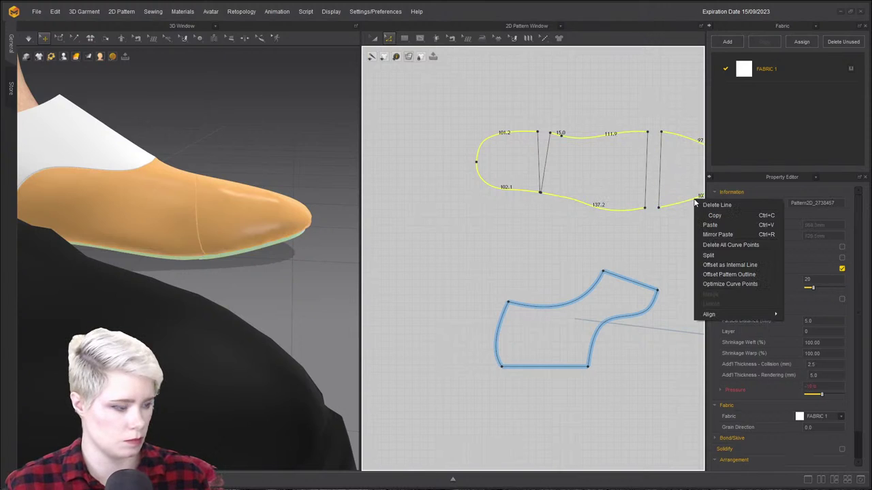
left_click(741, 274)
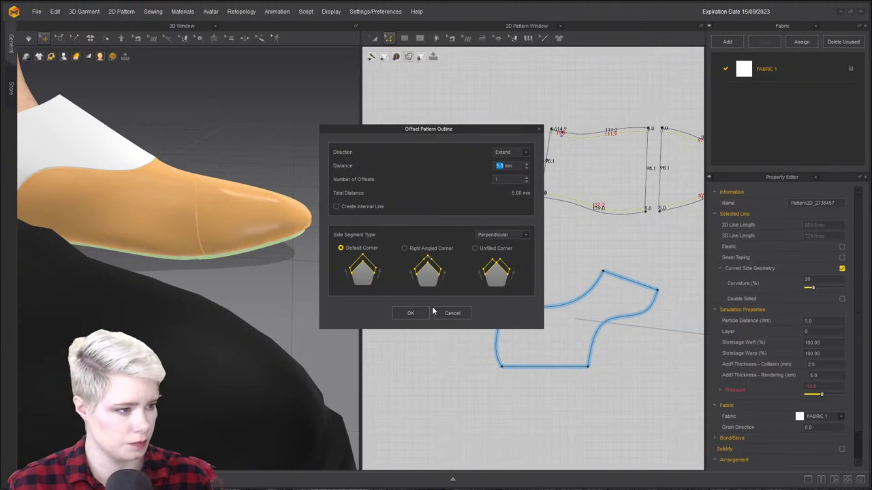
left_click(411, 313)
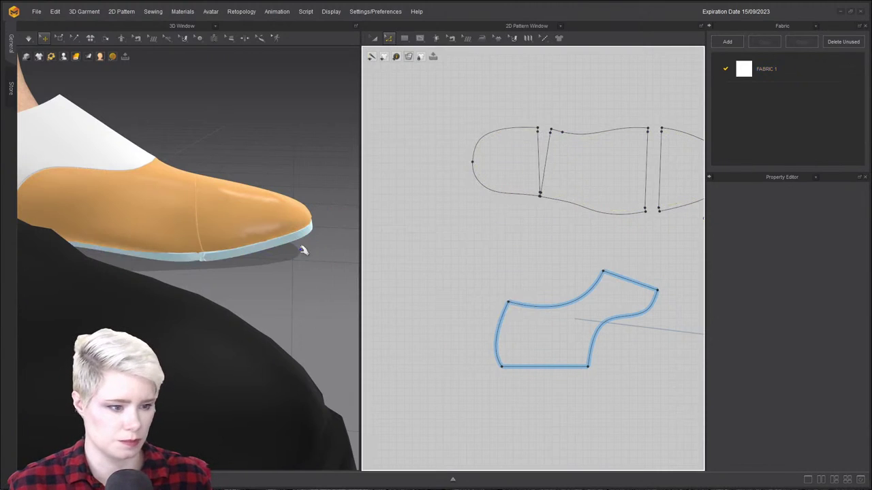
Simulate the shoe with the enlarged sole outline and check the sole's edge around the toe and side.
scroll(287, 254, "up", 2)
right_click_drag(287, 254, 268, 269)
key("space")
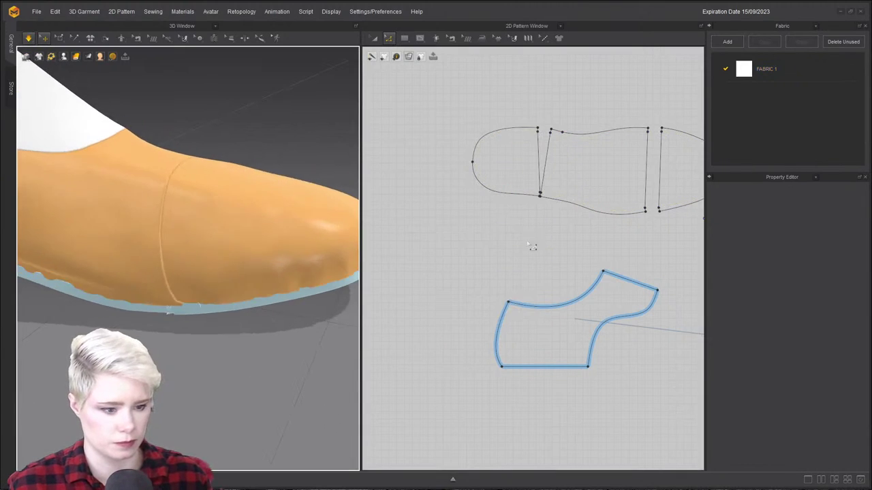
scroll(504, 266, "up", 2)
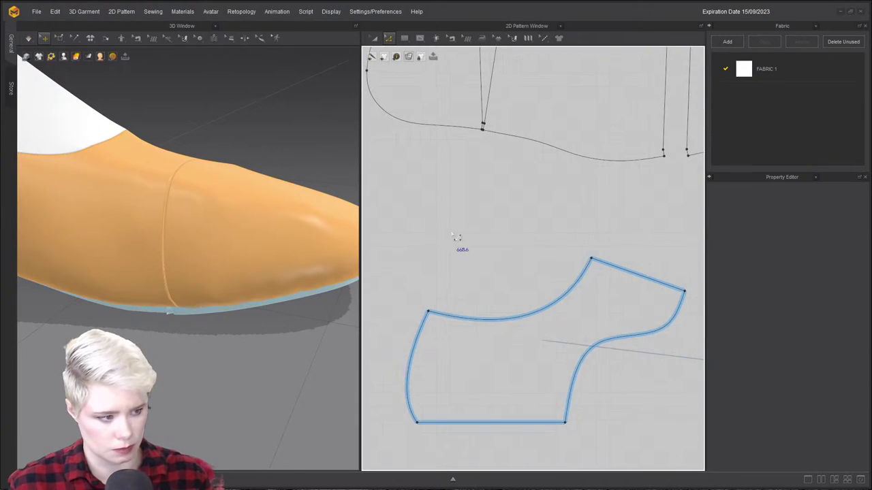
Undo the outline offset of the sole pieces and clear the edge selection.
key("ctrl+z")
key("ctrl+z")
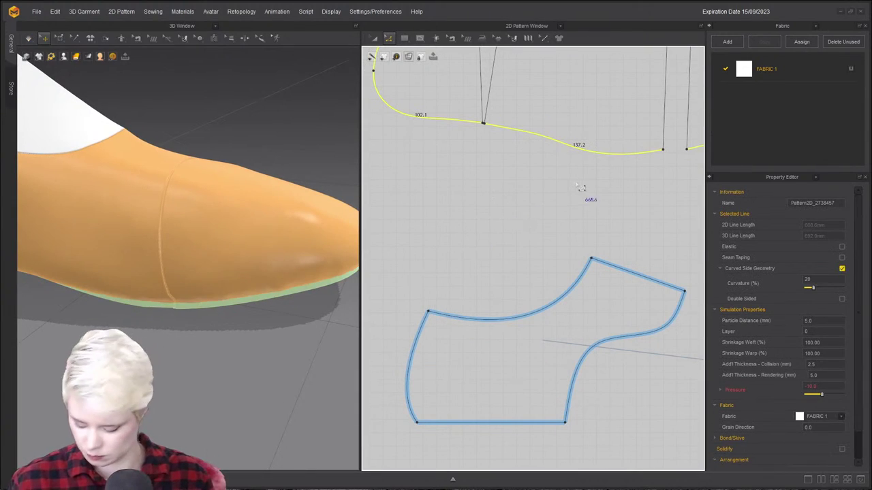
middle_click_drag(578, 155, 536, 171)
scroll(535, 171, "up", 1)
left_click(459, 231)
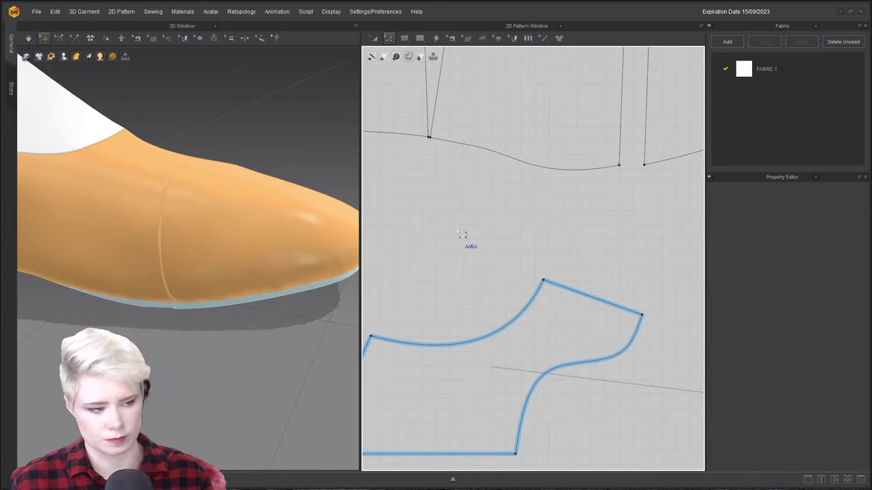
scroll(386, 231, "down", 3)
scroll(284, 252, "down", 3)
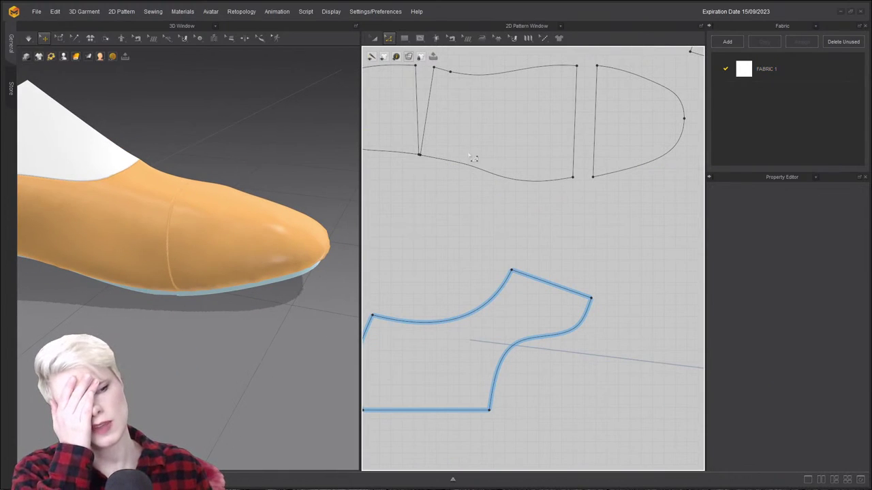
Inspect the seams joining the sole pieces to the upper, viewing the underside of the shoe around the toe.
key("n")
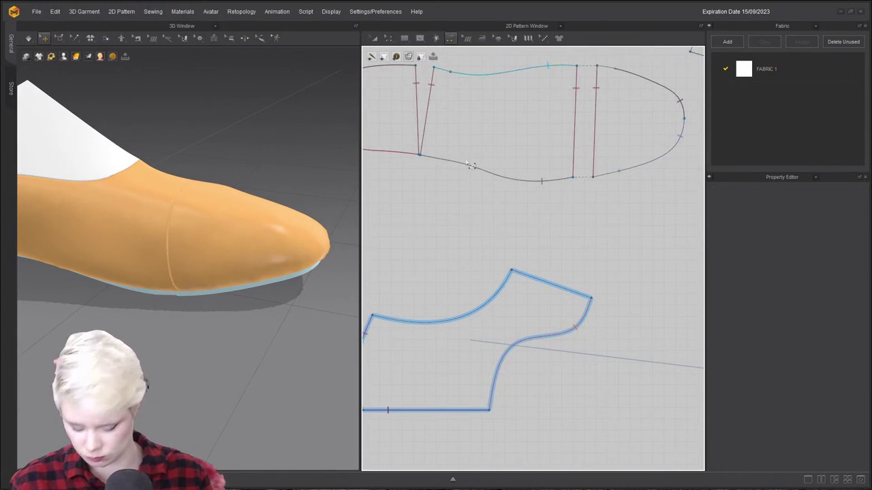
scroll(470, 168, "up", 2)
left_click(471, 168)
scroll(458, 198, "down", 6)
right_click_drag(214, 306, 227, 212)
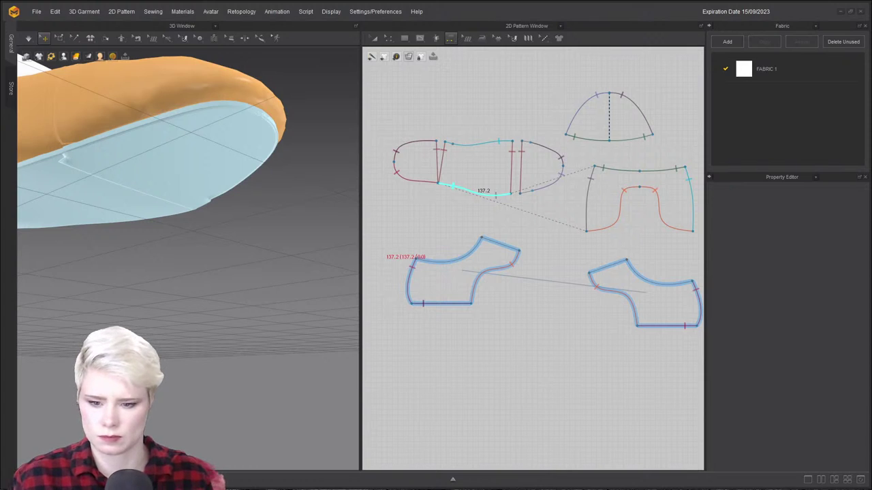
scroll(200, 195, "down", 2)
middle_click_drag(200, 197, 217, 252)
scroll(453, 142, "up", 3)
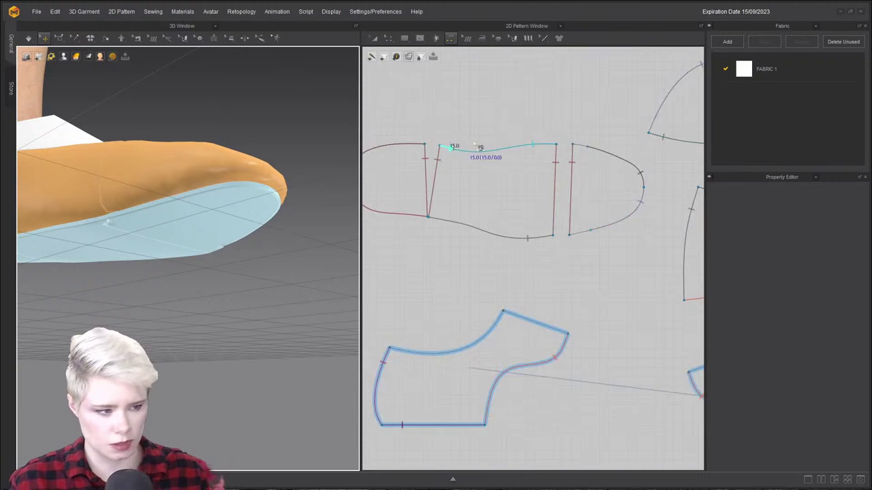
Convert the extra point near the heel end of the sole's middle piece to a curve point.
scroll(475, 146, "down", 2)
key("z")
left_click_drag(378, 117, 579, 230)
left_click(567, 111)
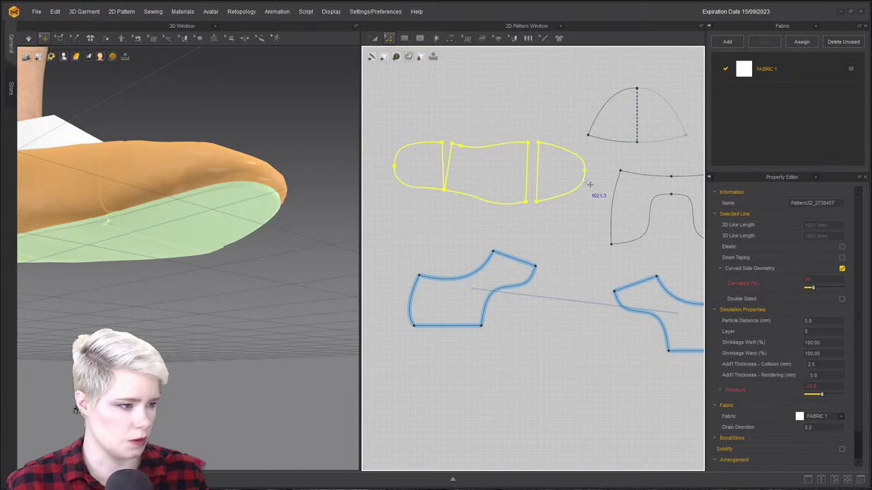
right_click(590, 184)
left_click(619, 222)
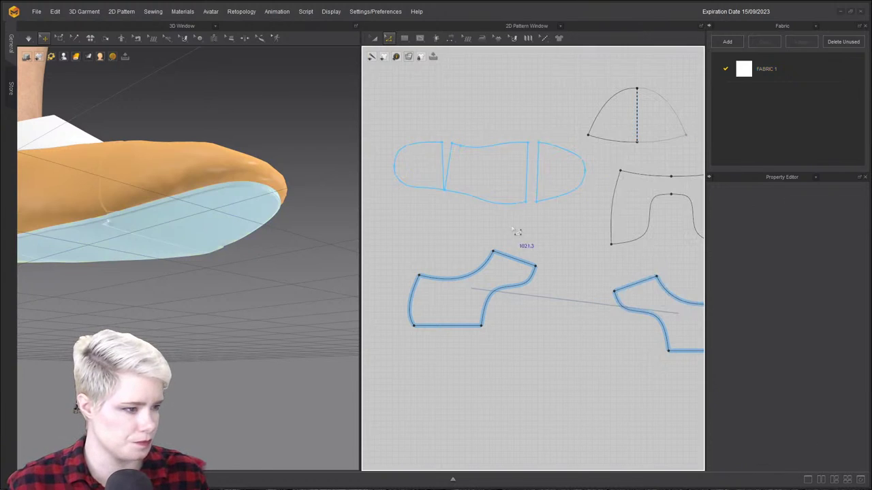
right_click(463, 148)
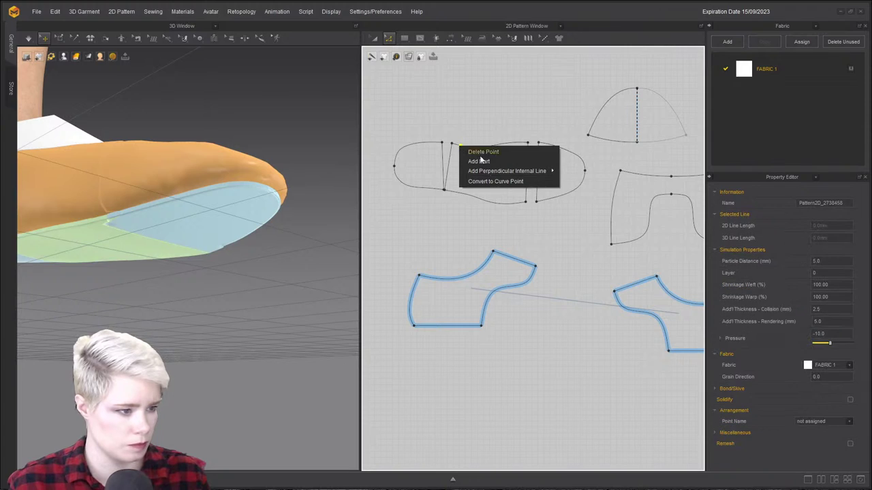
left_click(498, 181)
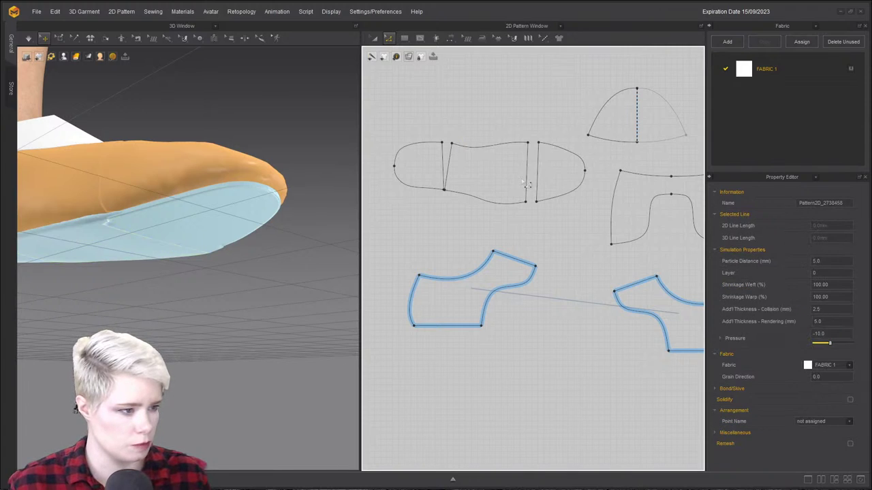
Merge the sole's middle piece with its toe piece along their shared straight edge.
left_click(530, 175)
right_click(547, 180)
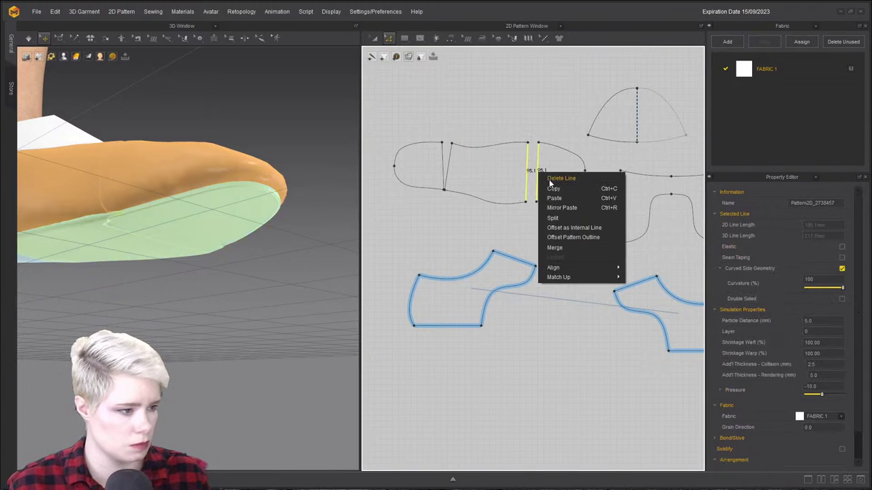
left_click(554, 247)
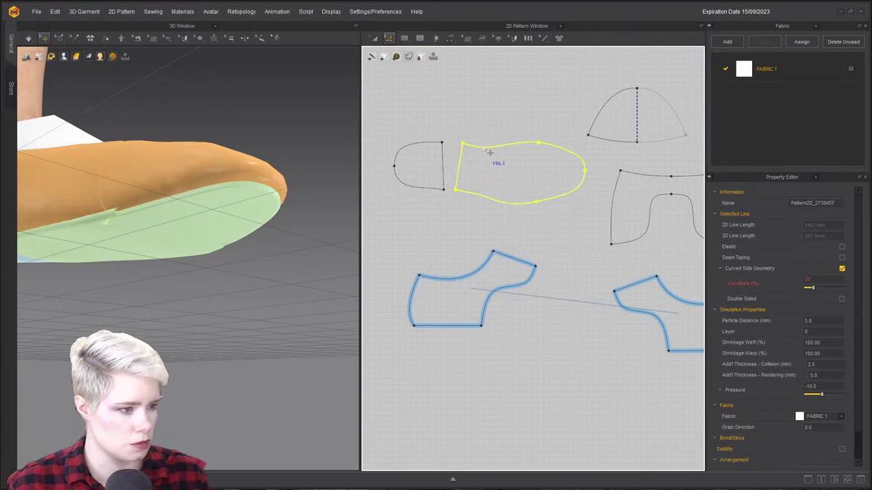
Offset the pattern outline outward along all curved outer edges of the heel and front sole pieces, keeping the original edges as inner lines.
left_click(426, 144)
left_click(423, 186, "shift")
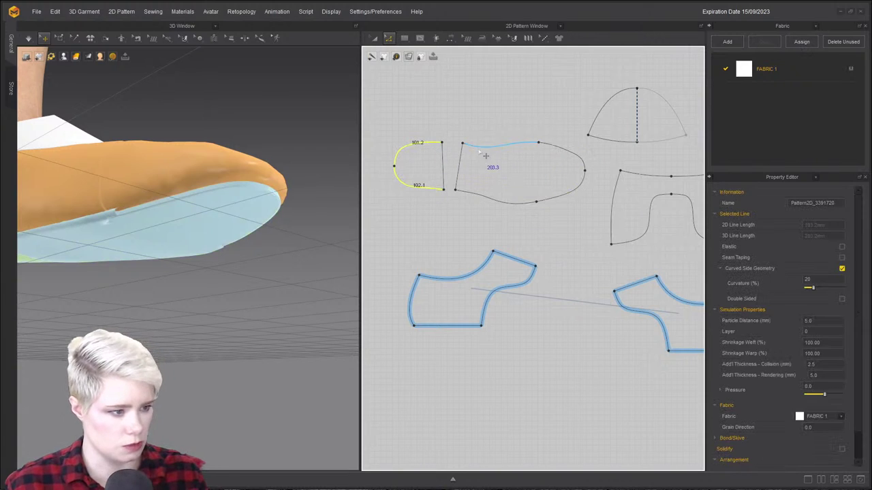
left_click(496, 147, "shift")
left_click(500, 198, "shift")
left_click(574, 152, "shift")
left_click(581, 194, "shift")
right_click(581, 195)
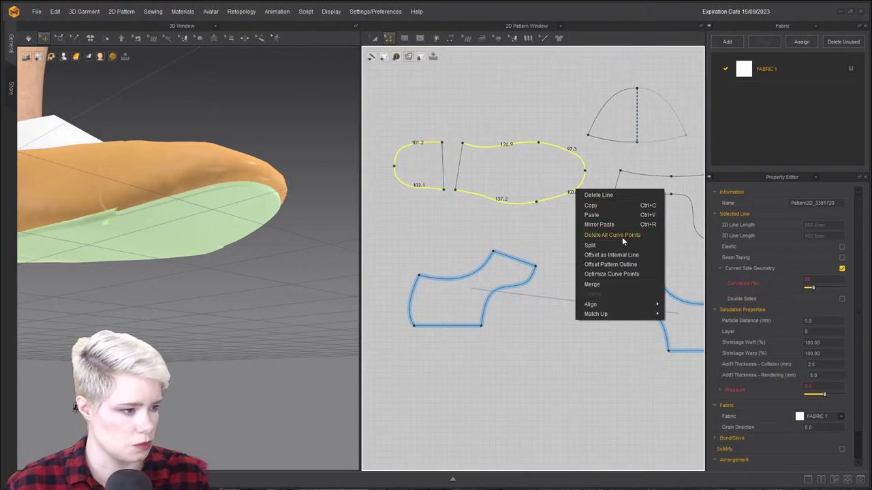
left_click(627, 266)
left_click_drag(408, 129, 347, 82)
left_click(344, 268)
Delete the seams that attach the sole's outer outline to the toe cap, vamp and back pieces.
key("n")
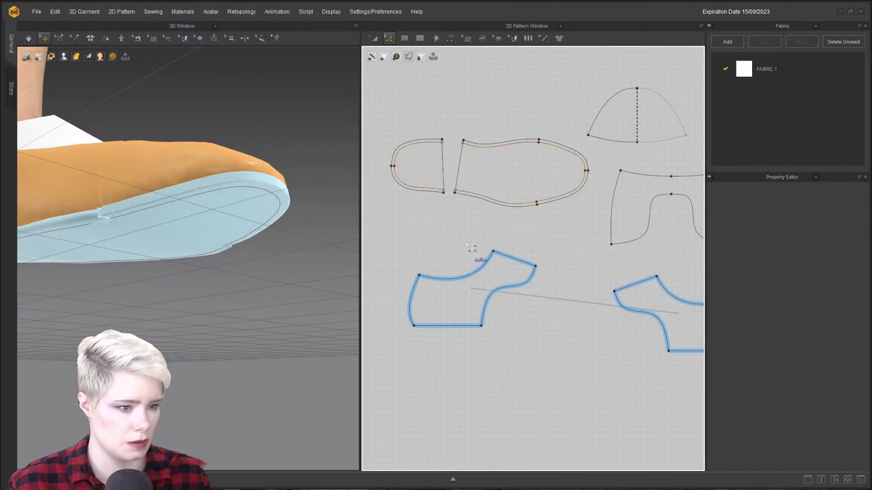
left_click(529, 142)
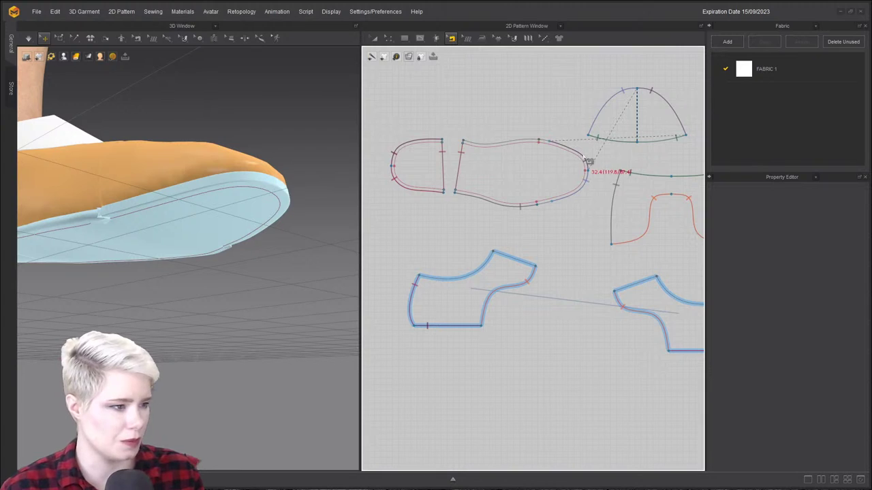
left_click(506, 209)
key("Delete")
left_click(433, 191)
key("Delete")
left_click(411, 143)
key("Delete")
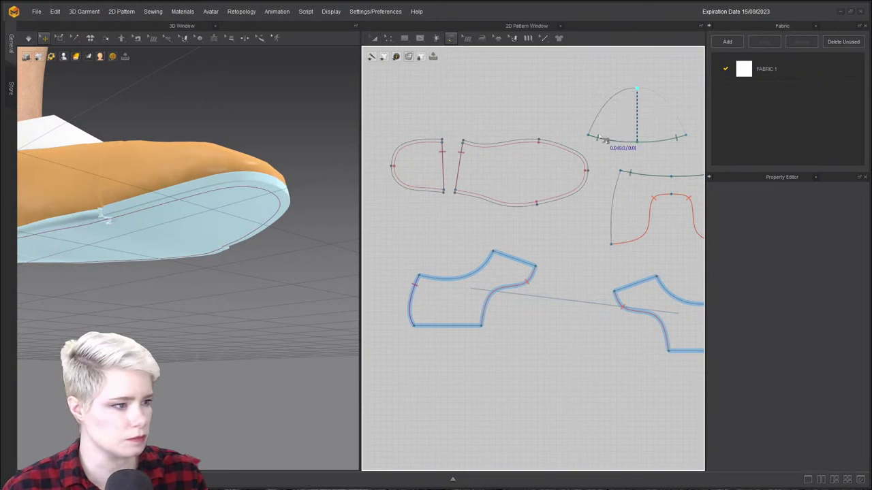
Sew the toe cap's two curved front halves to the upper and lower sides of the sole's toe.
left_click(594, 139)
left_click(576, 154)
scroll(632, 196, "down", 2)
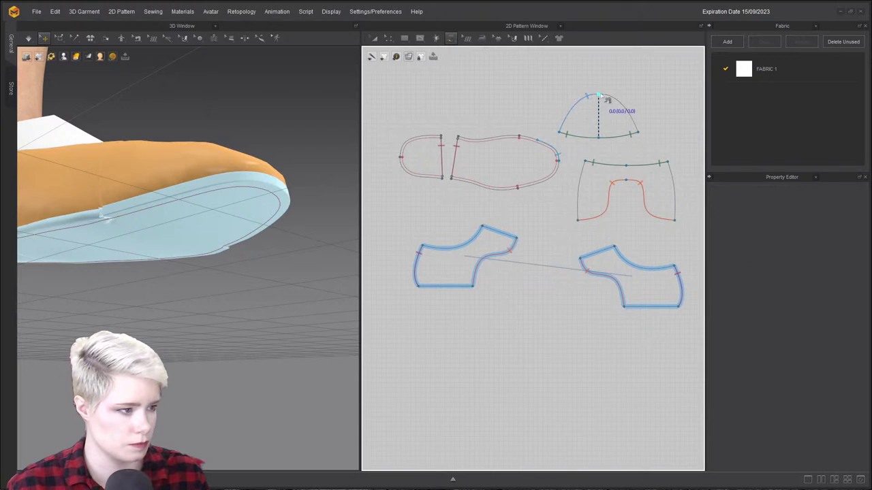
left_click(640, 136)
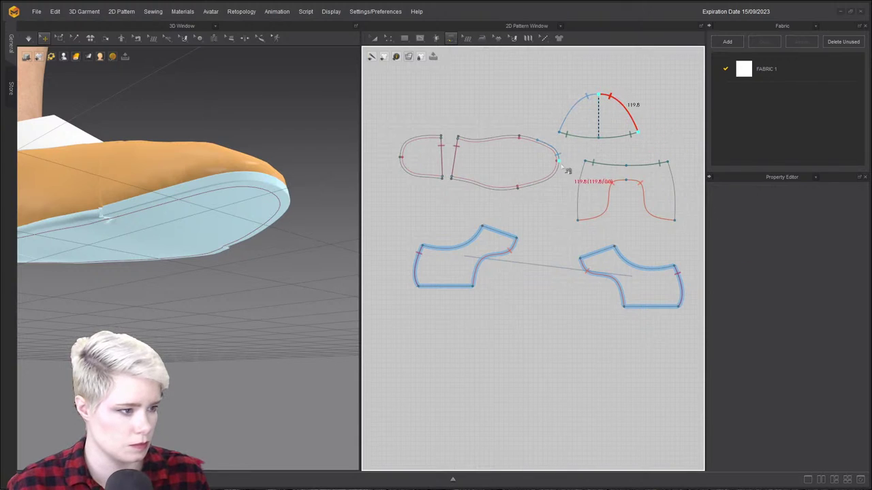
left_click(532, 183)
scroll(594, 102, "up", 3)
Delete the seam on the toe cap's left half and sew that edge to the upper side of the sole's inner toe line.
key("b")
left_click(594, 92)
key("Delete")
left_click(610, 90)
left_click(522, 175)
left_click(511, 237)
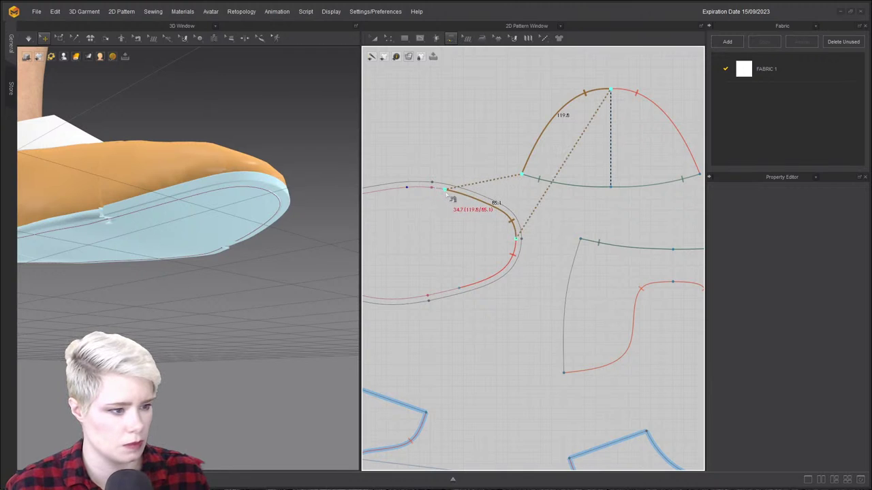
left_click(449, 192)
Check the toe cap's new seams on the shoe from the front and side, and run the simulation.
scroll(410, 270, "down", 5)
scroll(345, 254, "down", 5)
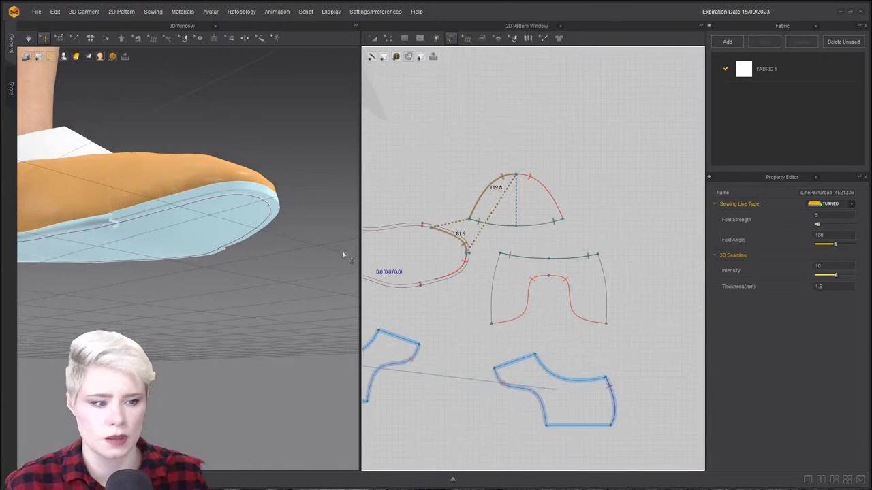
right_click_drag(96, 275, 67, 299)
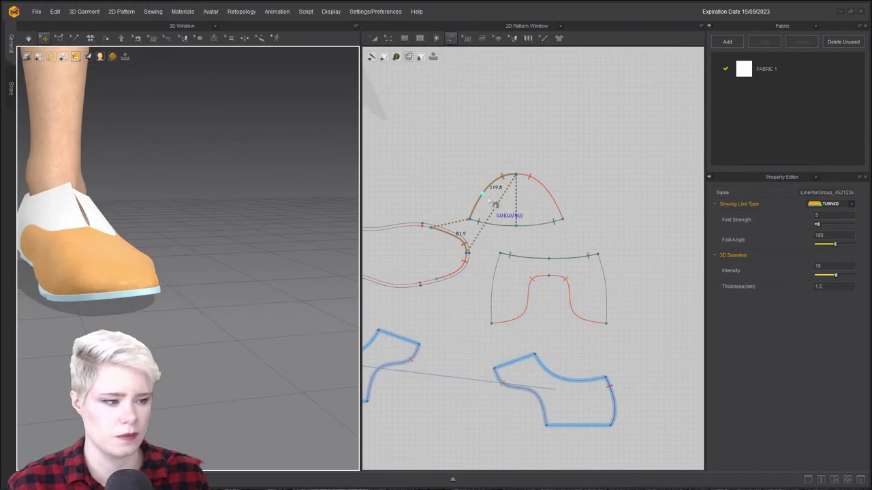
scroll(488, 200, "down", 3)
middle_click_drag(494, 196, 525, 167)
scroll(528, 170, "up", 4)
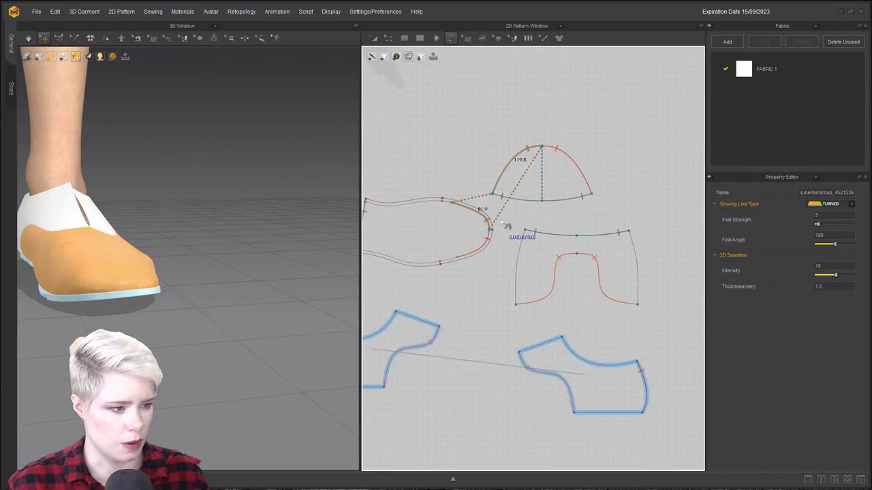
right_click_drag(93, 244, 147, 246)
key("space")
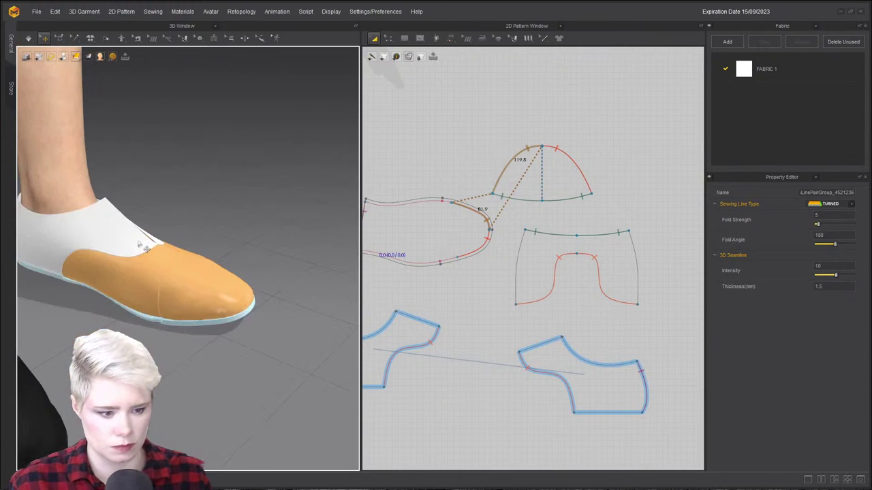
Remove the toe cap's seams to the sole and sew its left half to the lower side of the sole's inner toe line.
key("n")
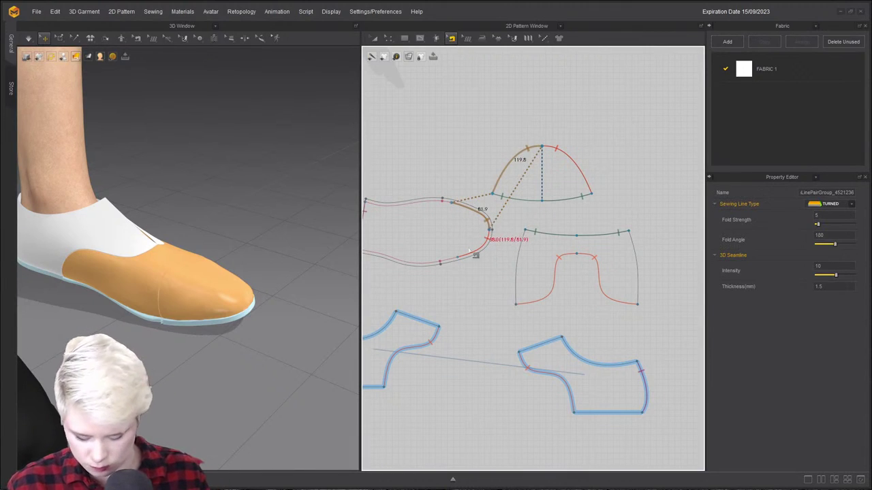
left_click(425, 42)
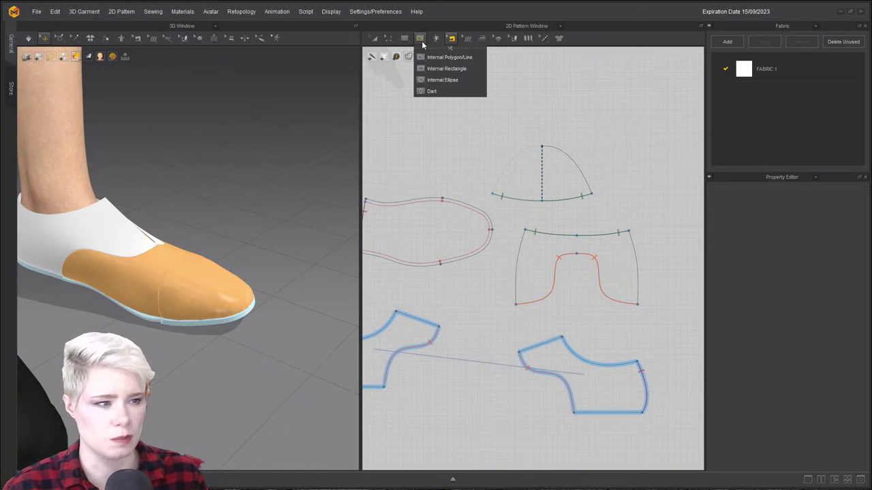
left_click(446, 57)
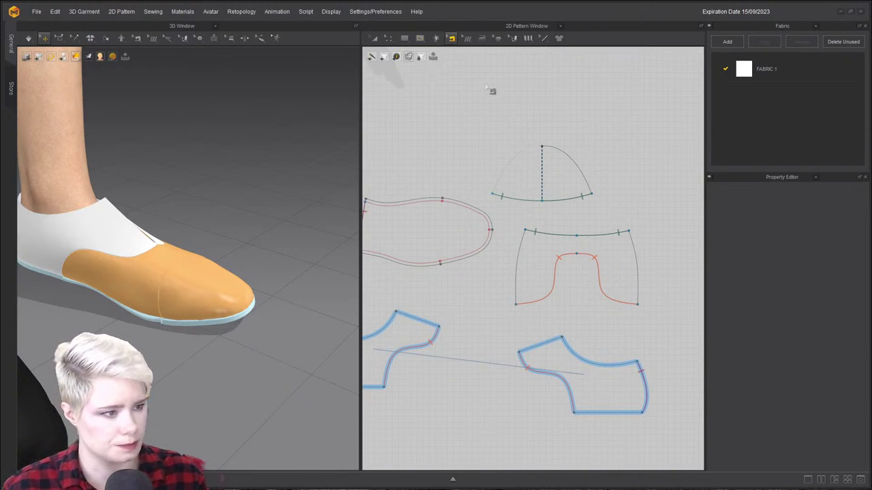
left_click(542, 146)
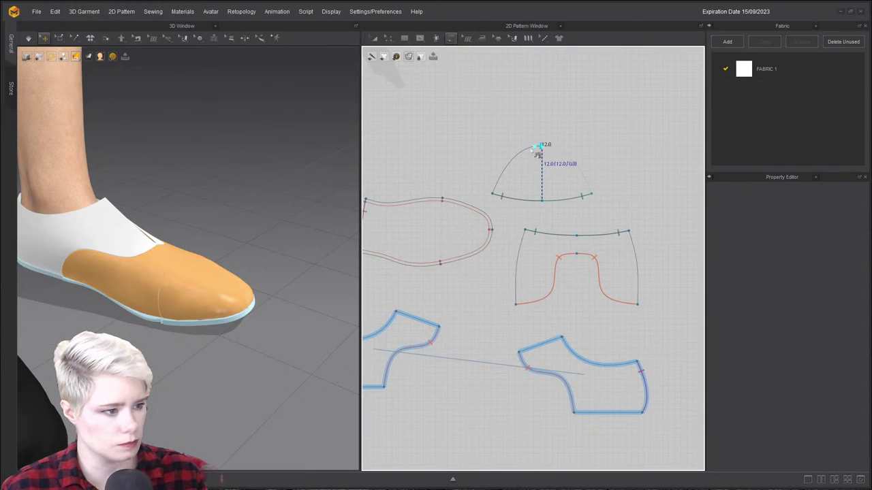
left_click(440, 262)
Sew the toe cap's right half to the upper side of the sole's inner toe line.
left_click(545, 145)
left_click(590, 192)
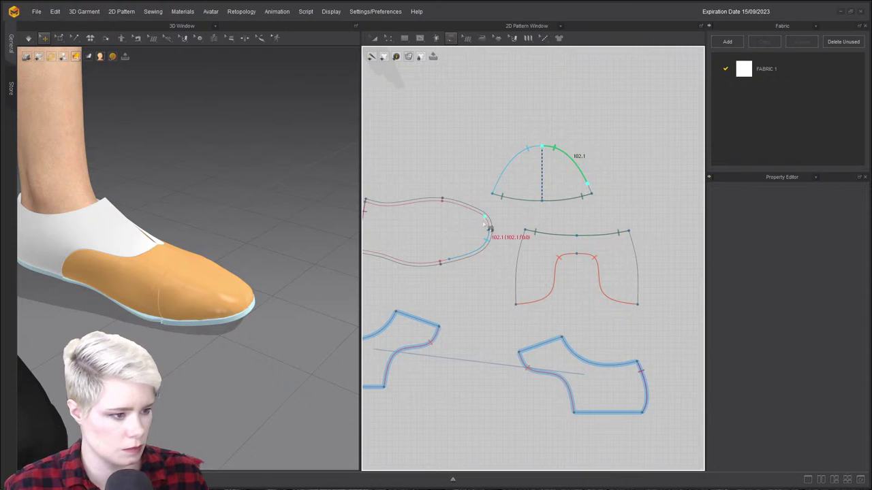
key("Escape")
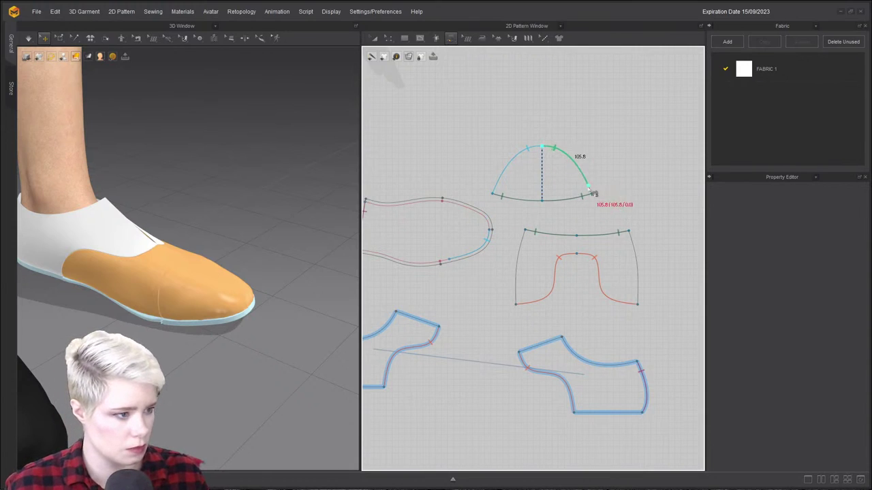
left_click(591, 194)
left_click(491, 231)
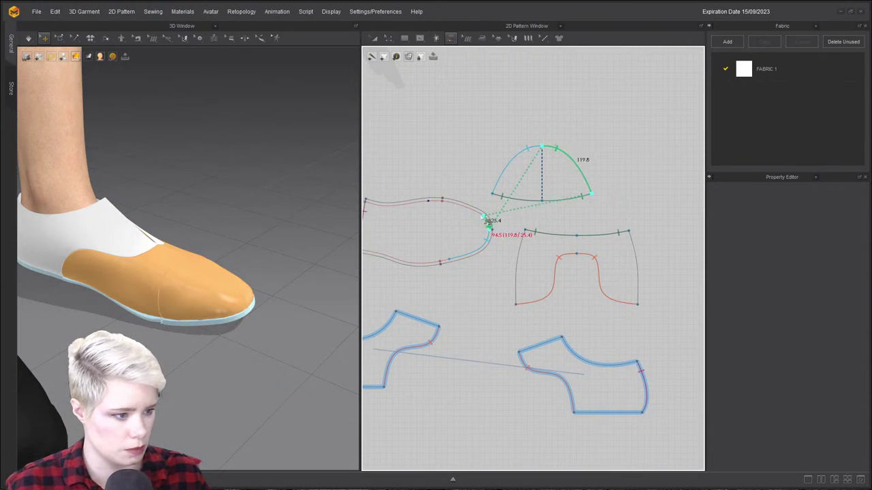
left_click(452, 204)
Sew the vamp piece's right side edge to the lower inner line of the front sole piece, from the toe seam to the heel-side edge.
scroll(483, 231, "up", 3)
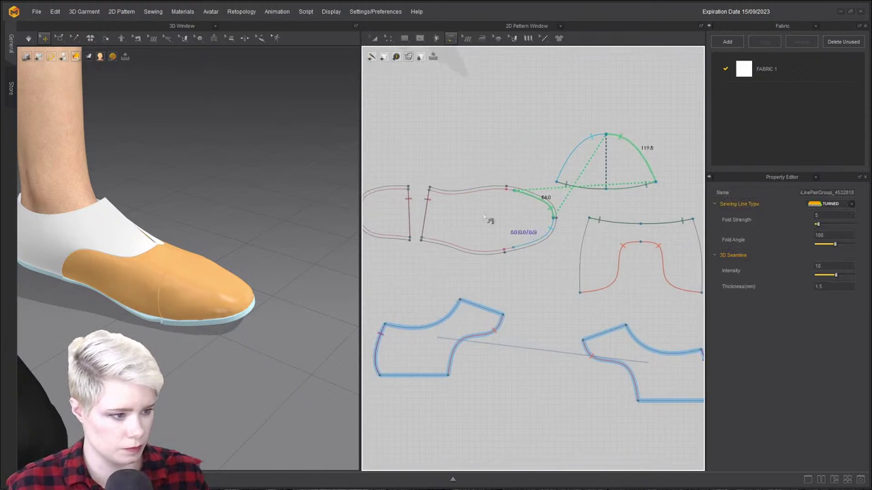
left_click(131, 276)
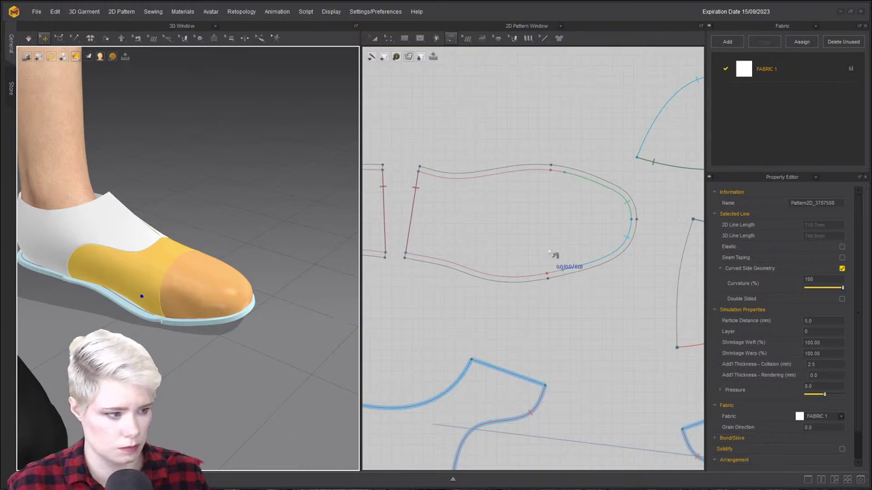
scroll(555, 251, "down", 5)
left_click(618, 232)
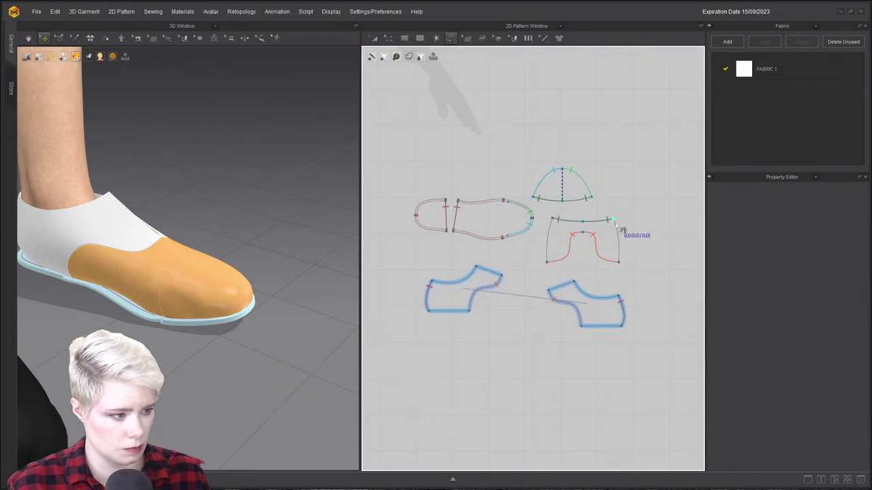
scroll(497, 241, "up", 3)
left_click(538, 236)
left_click(380, 222)
scroll(575, 195, "down", 1)
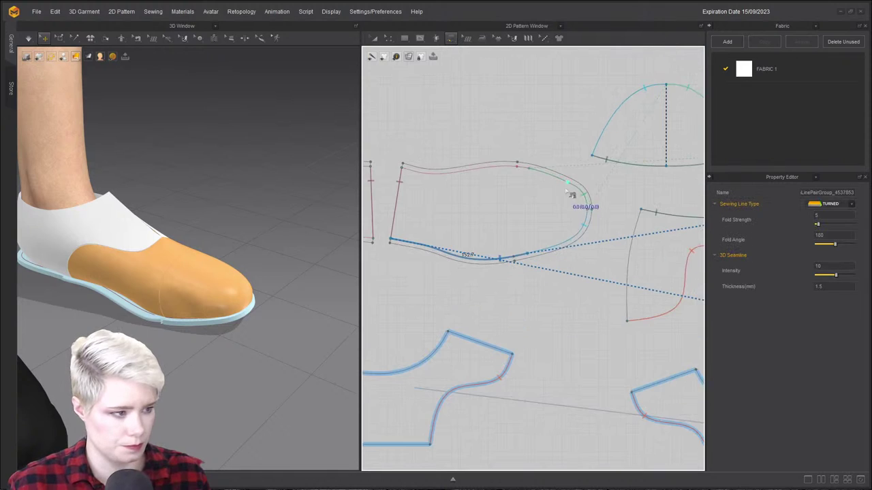
Sew the vamp piece's left side edge to the upper inner line of the front sole piece, from the toe seam to the heel-side edge.
left_click(640, 211)
left_click(626, 320)
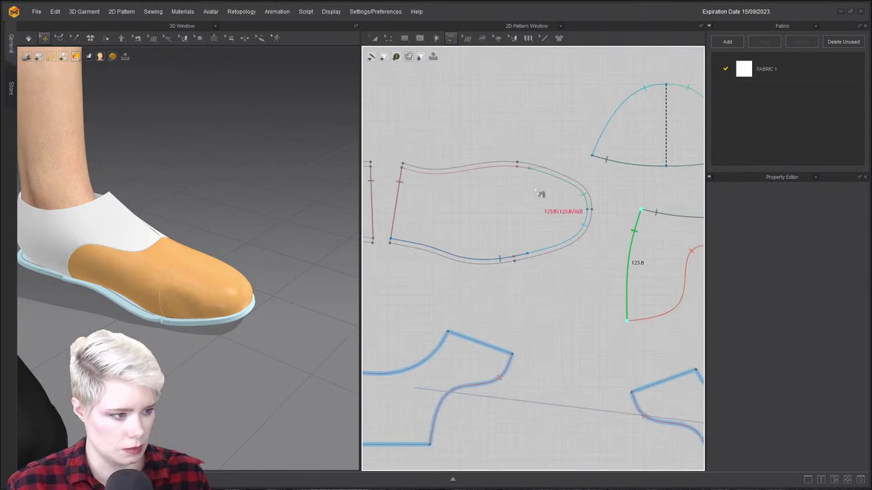
left_click(532, 168)
left_click(403, 166)
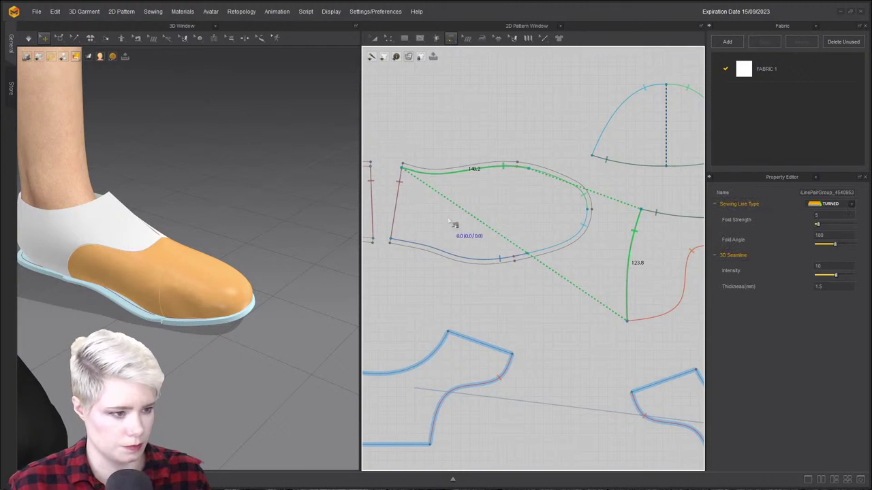
scroll(454, 224, "down", 3)
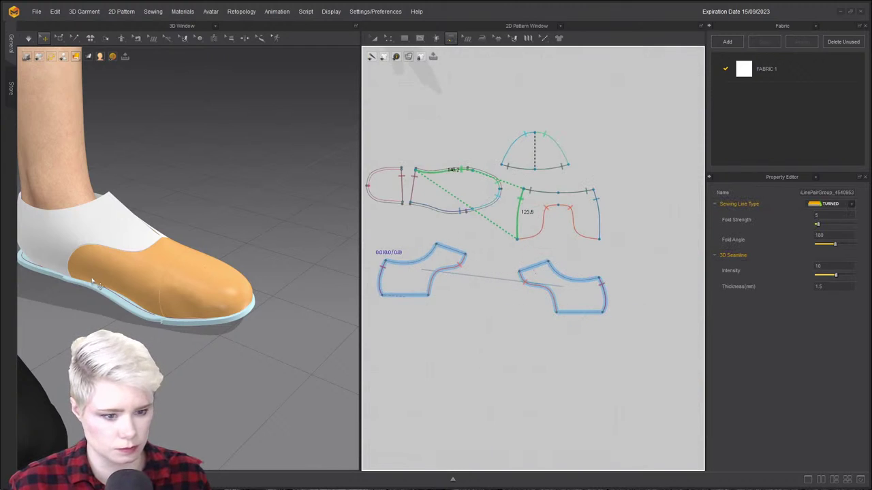
Sew the left back piece's bottom edge to the lower inner line of the heel sole piece, from the heel centre to the front edge.
left_click(30, 259)
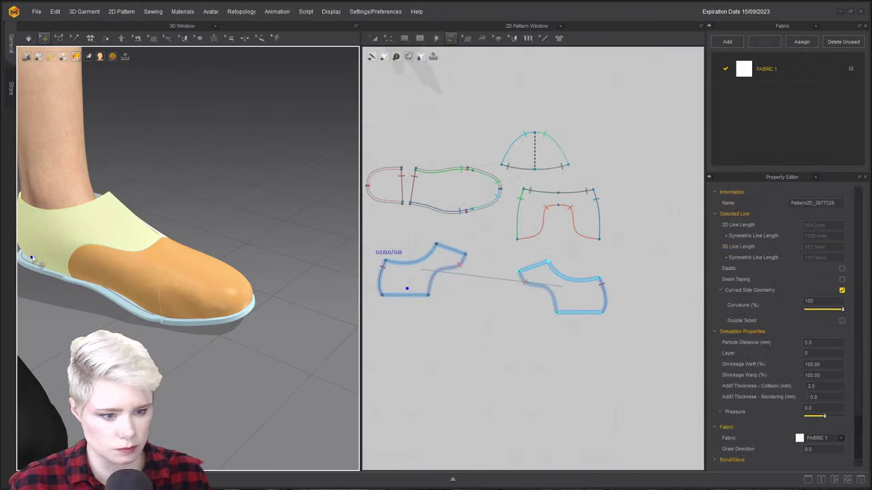
left_click(384, 295)
left_click(428, 295)
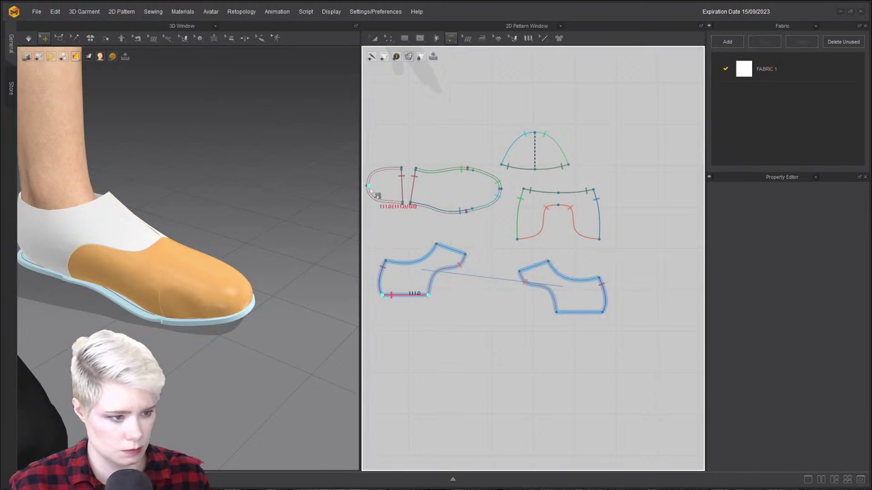
left_click(402, 203)
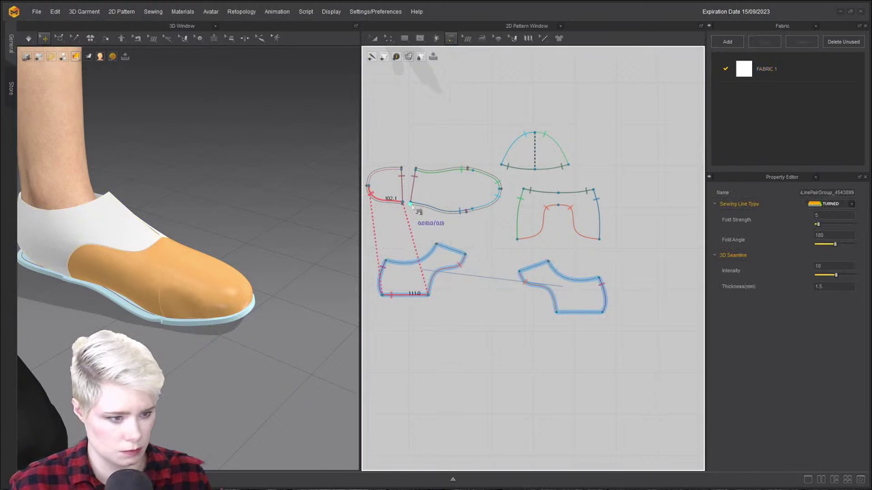
Sew the right back piece's bottom edge to the upper inner line of the heel sole piece, from the heel centre to the front edge.
left_click(603, 313)
left_click(557, 314)
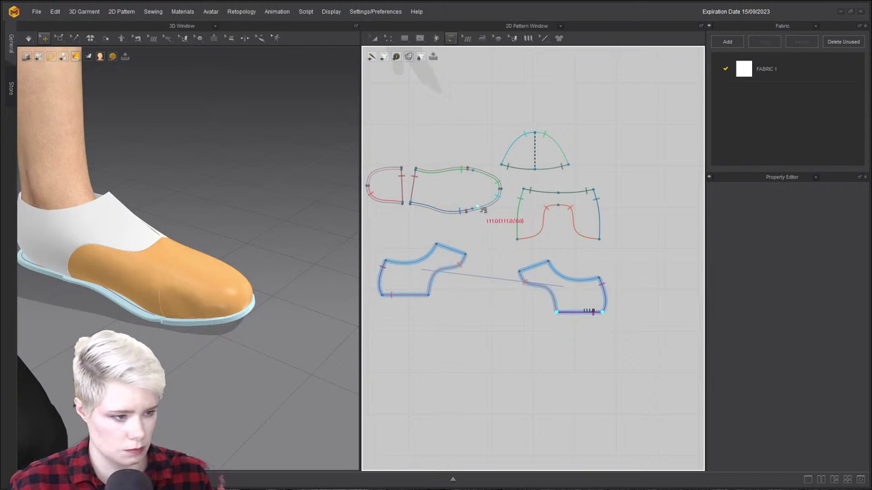
middle_click_drag(480, 207, 546, 205)
scroll(542, 204, "up", 4)
middle_click_drag(409, 161, 476, 180)
left_click(375, 182)
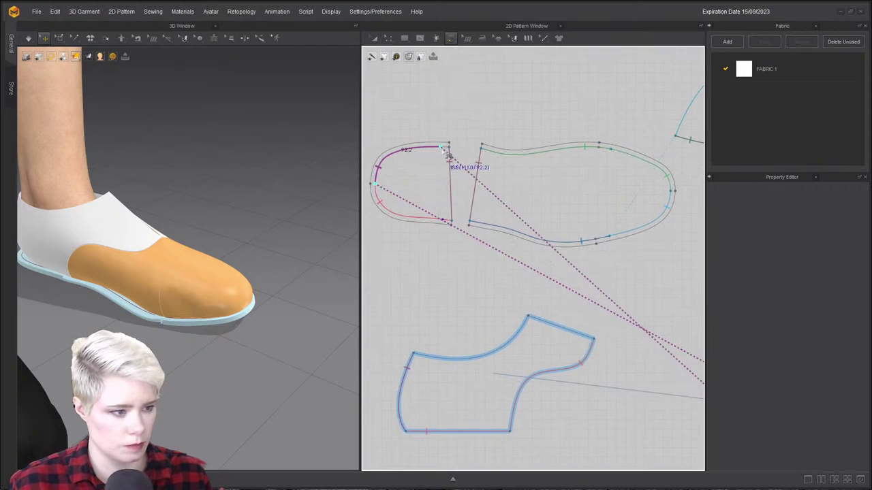
left_click(448, 146)
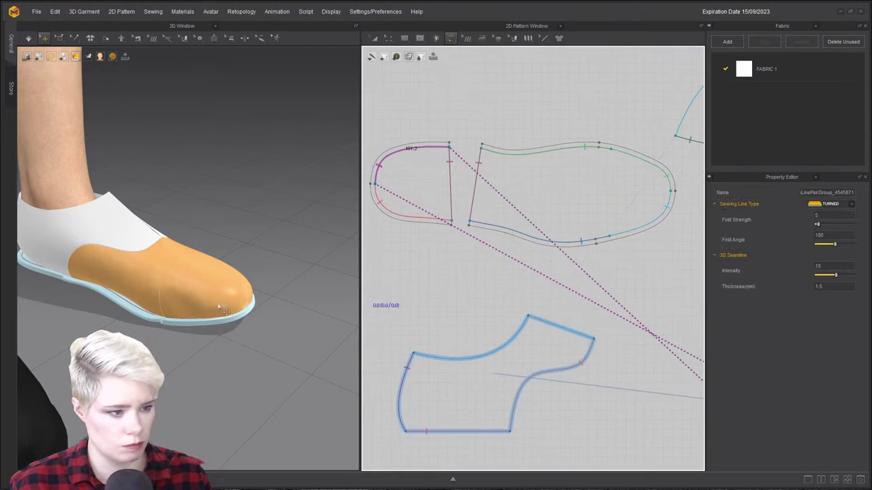
Delete the two seams joining the vamp's side edges to the inner lines of the front sole piece.
left_click(72, 260)
left_click_drag(87, 269, 156, 202)
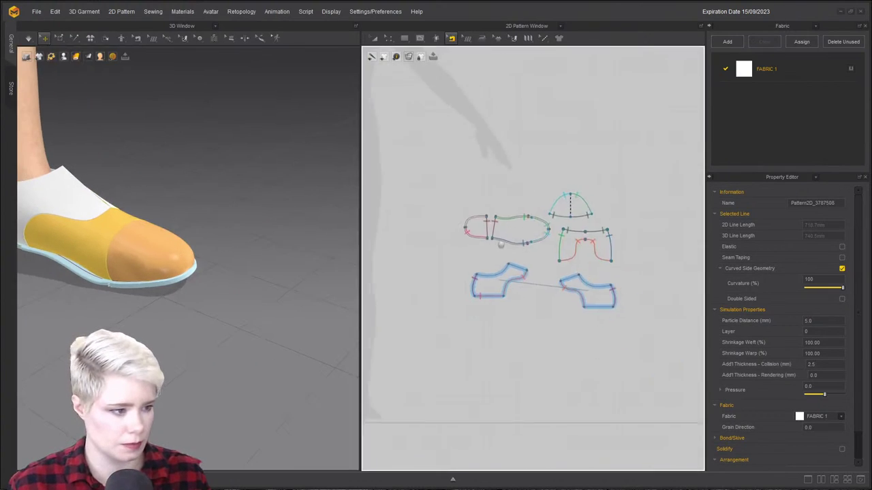
key("Delete")
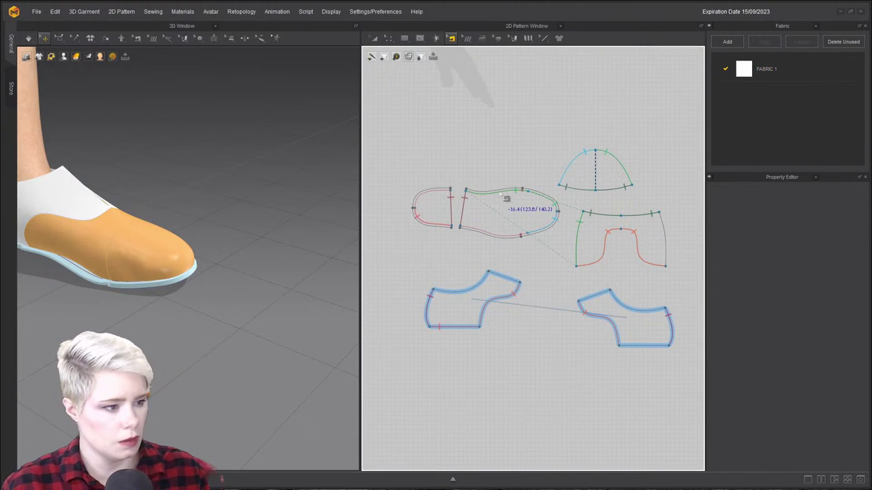
left_click(490, 192)
key("Delete")
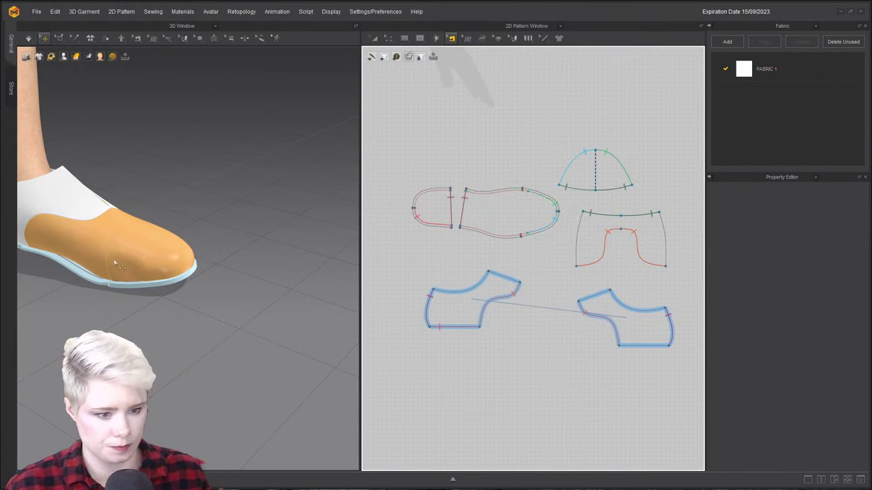
left_click(79, 257)
left_click(87, 282)
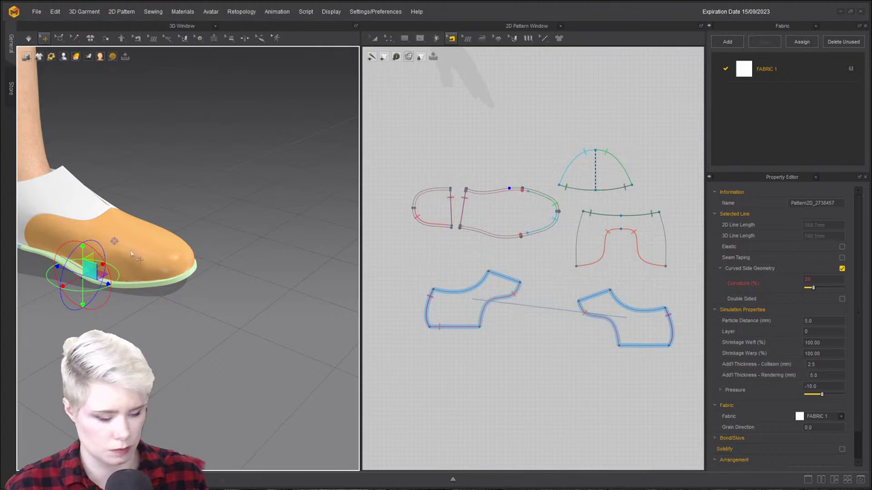
left_click(44, 246)
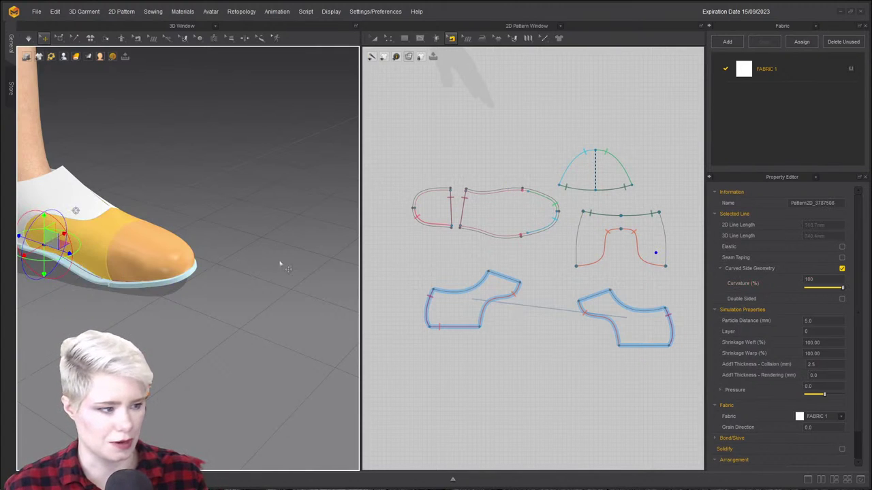
key("m")
left_click(621, 230)
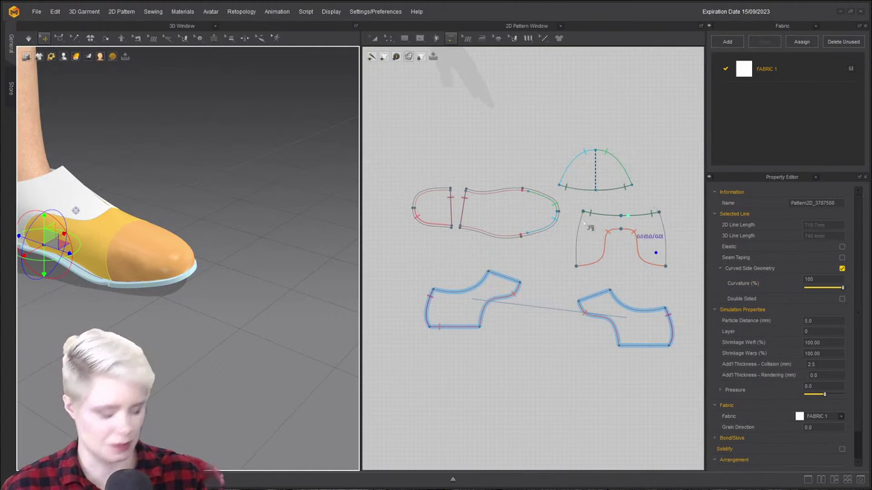
left_click(451, 189)
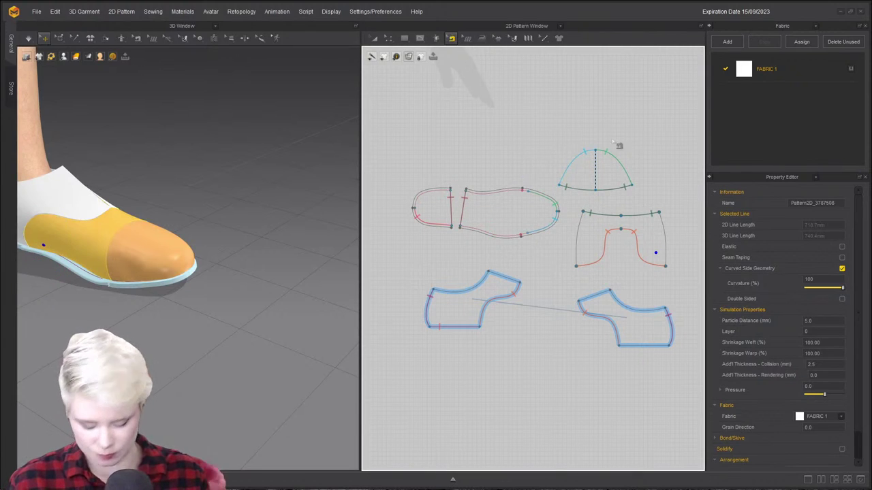
left_click(655, 193)
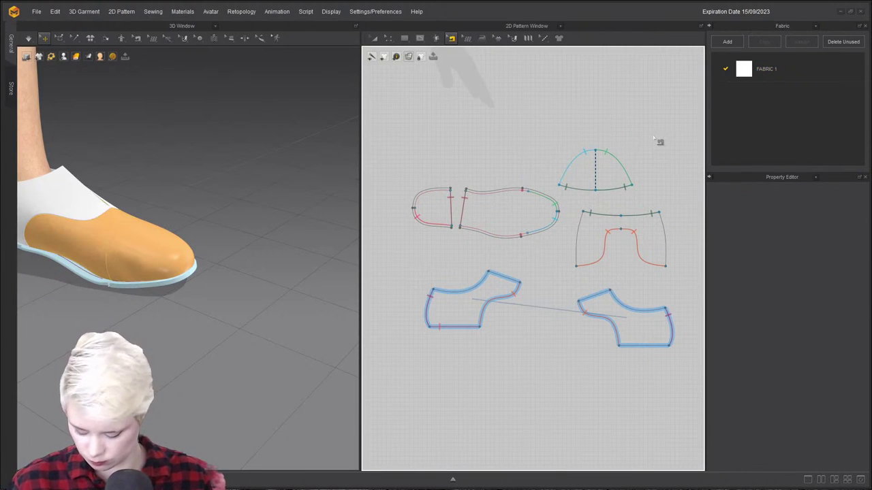
Sew the vamp's right side edge to the upper inner line of the front sole piece, from the toe seam to the heel-side edge.
left_click(660, 214)
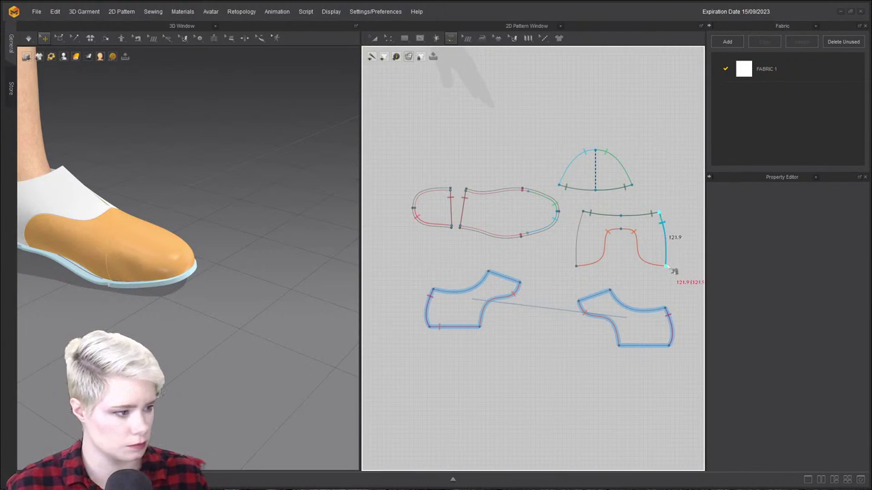
left_click(535, 198)
left_click(465, 191)
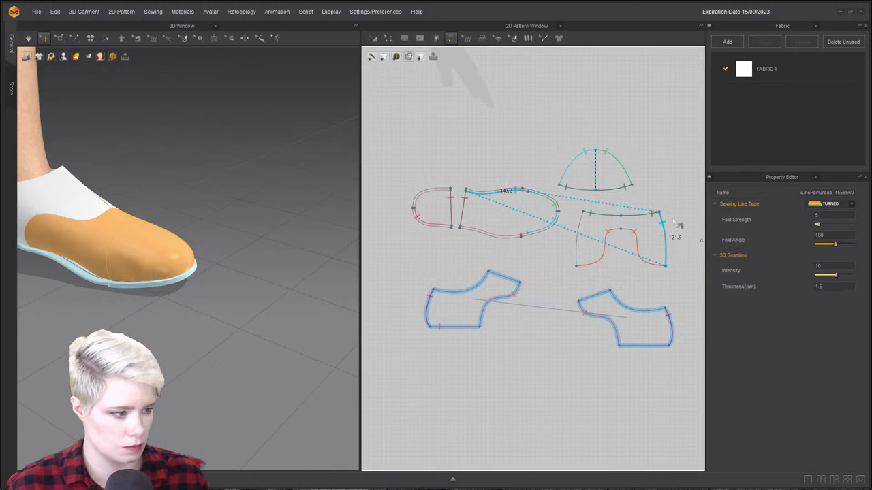
Sew the vamp's left side edge to the lower inner line of the front sole piece, from the toe seam to the heel-side edge.
left_click(590, 214)
left_click(575, 266)
left_click(526, 233)
left_click(460, 227)
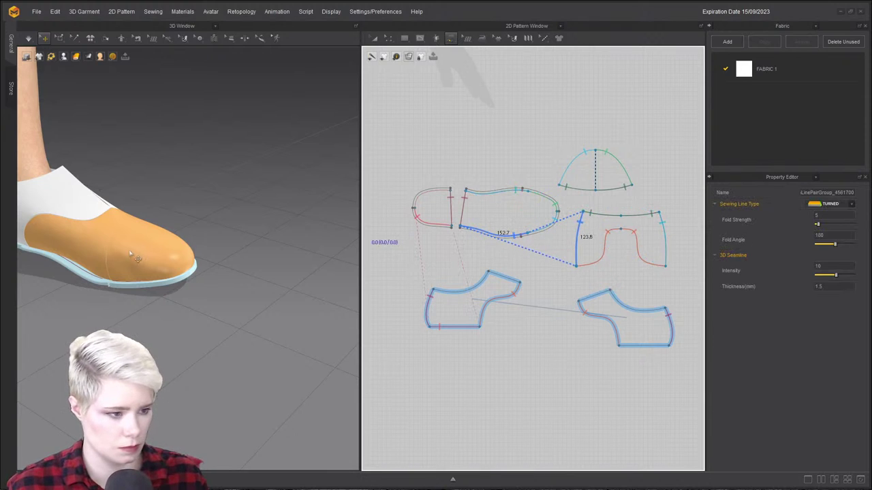
Remove the seams joining both back pieces' bottom edges to the inner line of the heel sole piece.
middle_click_drag(132, 254, 225, 241)
scroll(225, 241, "up", 1)
key("n")
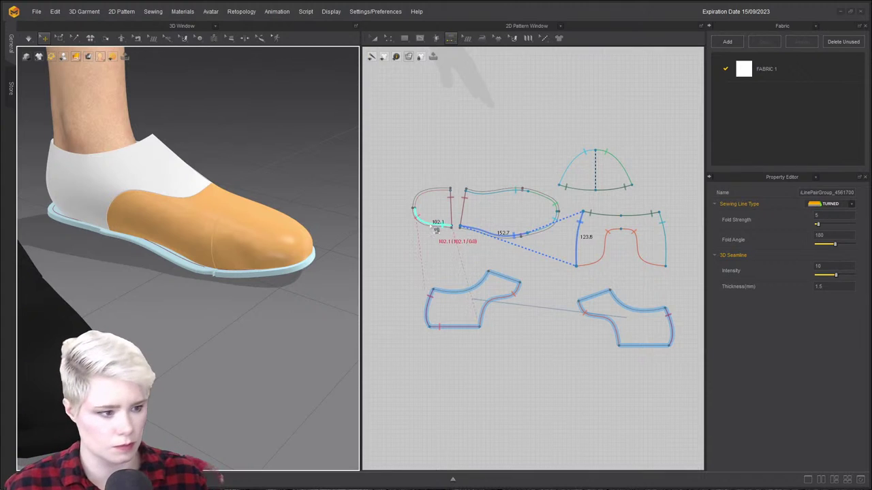
left_click(437, 229)
left_click(430, 220)
Simulate the shoe and pull the vamp and back piece upward on the foot.
key("space")
left_click_drag(166, 217, 145, 169)
left_click_drag(107, 194, 111, 130)
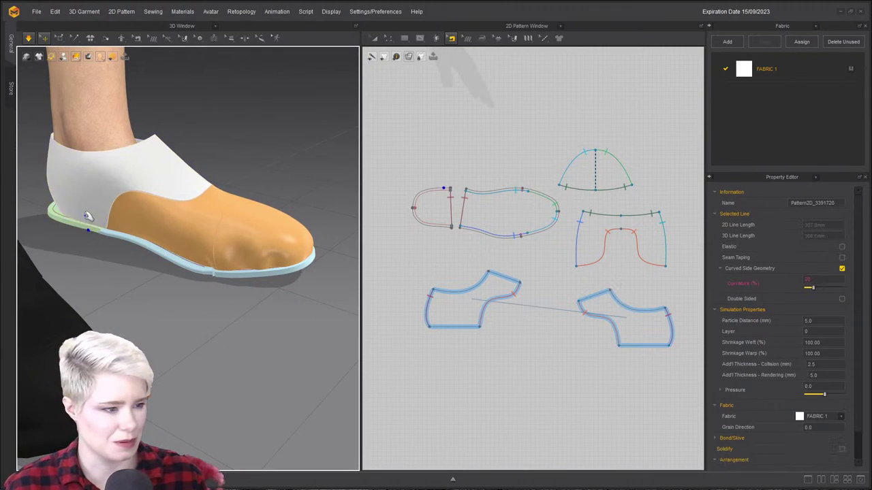
Stop the simulation and sew the left back piece's bottom edge to the upper inner line of the heel sole piece.
left_click(430, 328)
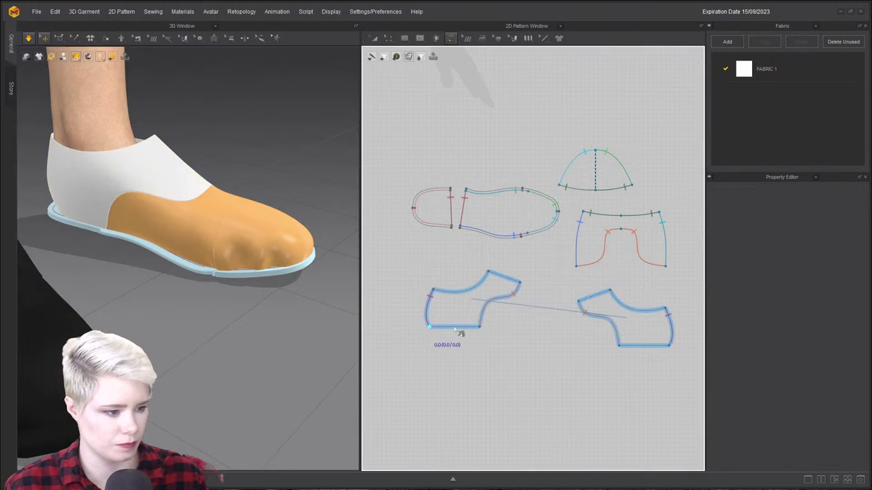
left_click(414, 208)
key("space")
left_click(450, 190)
Sew the right back piece's bottom edge to the lower inner line of the heel sole piece, from the heel centre forward.
left_click(669, 346)
left_click(619, 347)
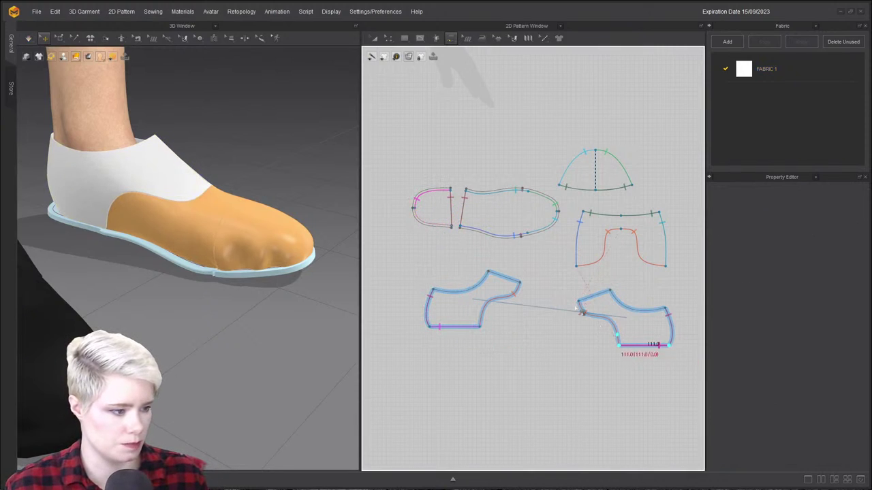
left_click(414, 209)
left_click(456, 226)
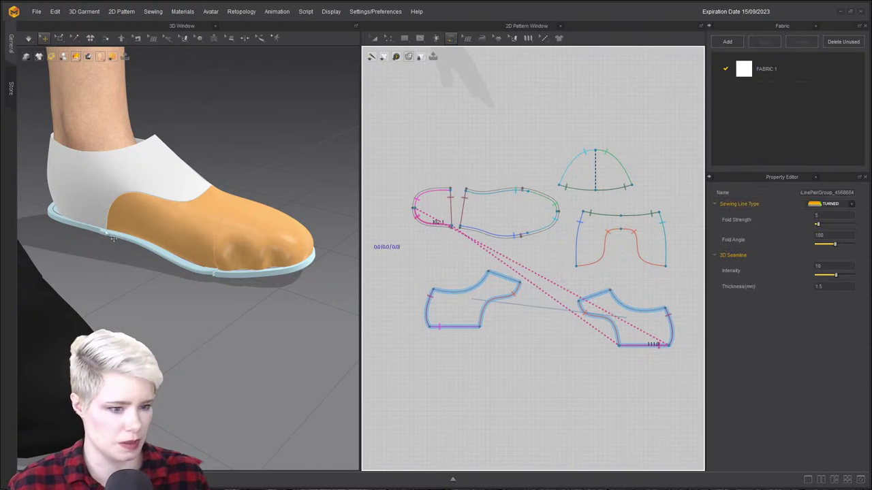
Simulate the shoe with the re-sewn back pieces and check its fit from the heel and front.
key("space")
key("space")
right_click_drag(76, 188, 133, 226)
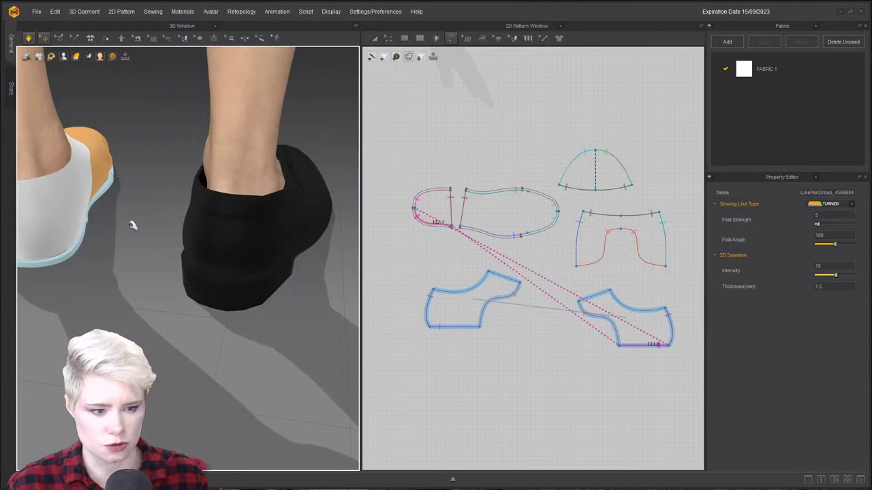
left_click(68, 228)
right_click_drag(39, 247, 258, 247)
right_click_drag(285, 311, 225, 300)
Deactivate the toe cap, vamp and both back pieces together with their sewing.
left_click(192, 300)
left_click(239, 204, "shift")
left_click(133, 229, "shift")
left_click(164, 196, "shift")
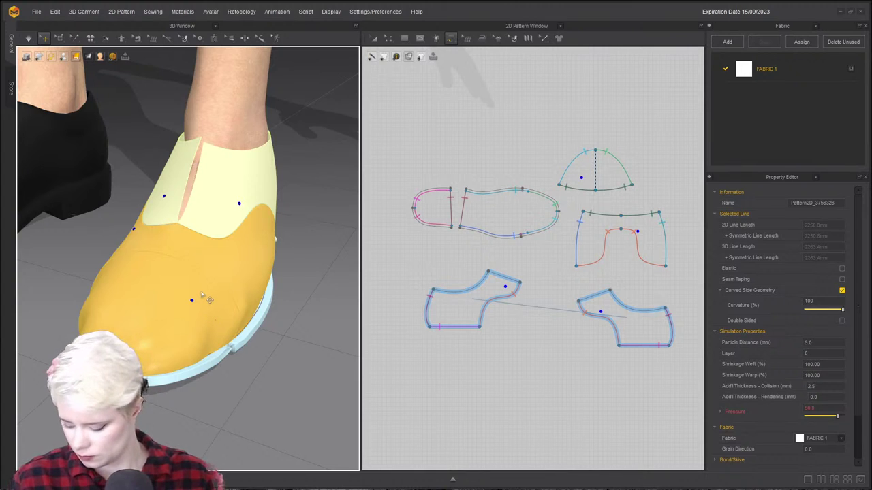
right_click(201, 288)
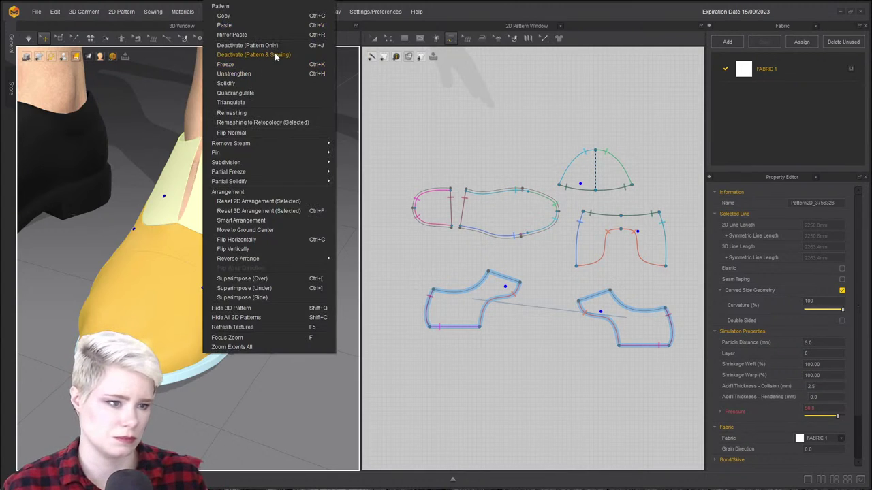
left_click(275, 54)
Simulate the sole on its own and pull at the notch in the front sole piece's outer edge.
left_click(199, 300)
right_click_drag(199, 310, 268, 245)
left_click(268, 320)
left_click(161, 290)
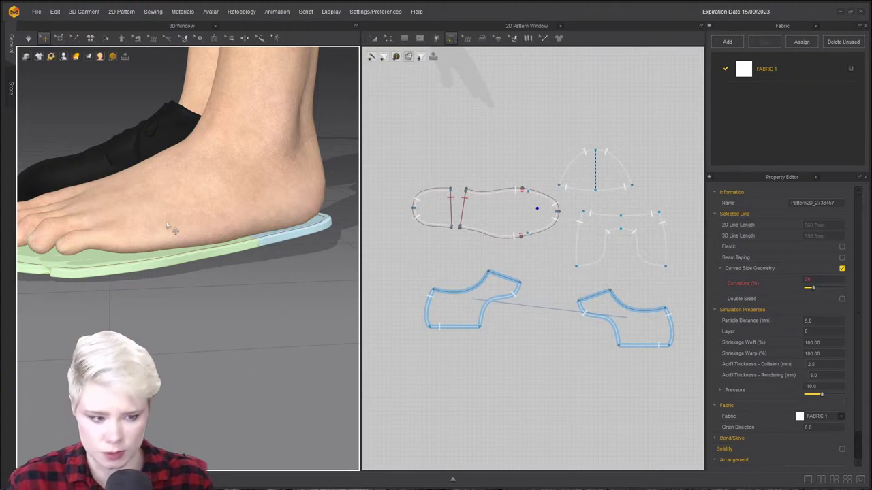
right_click_drag(144, 219, 206, 206)
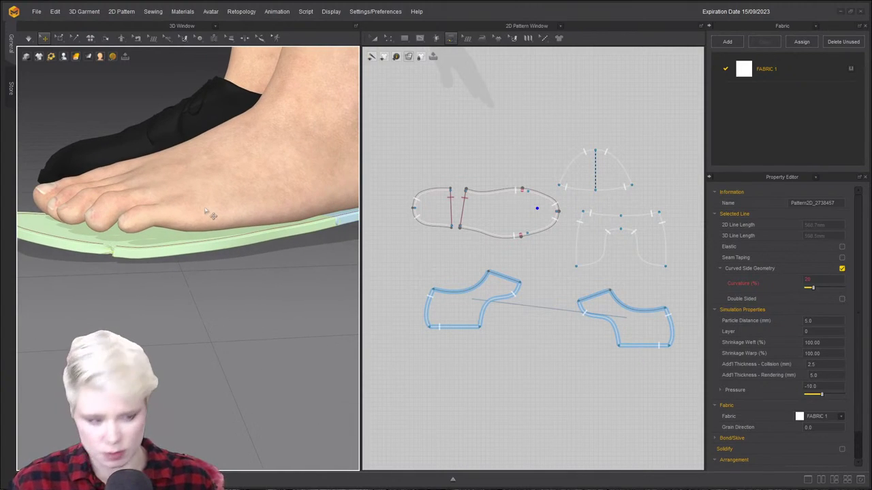
key("space")
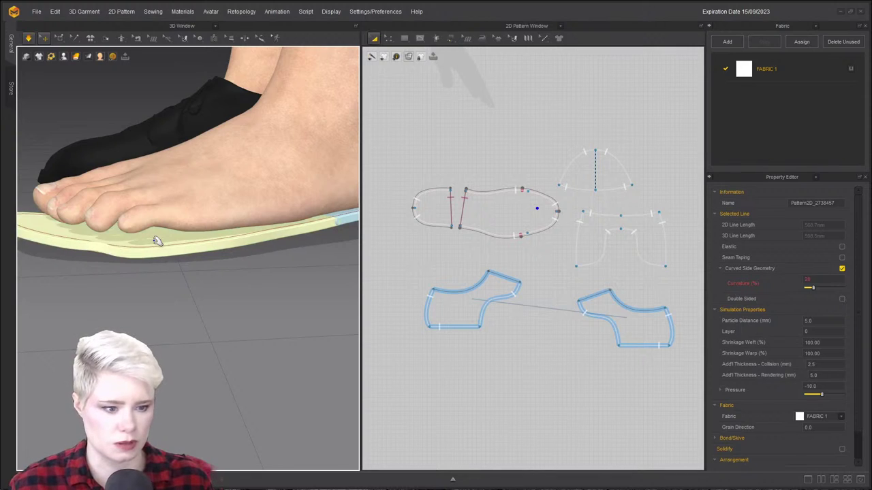
key("space")
key("space")
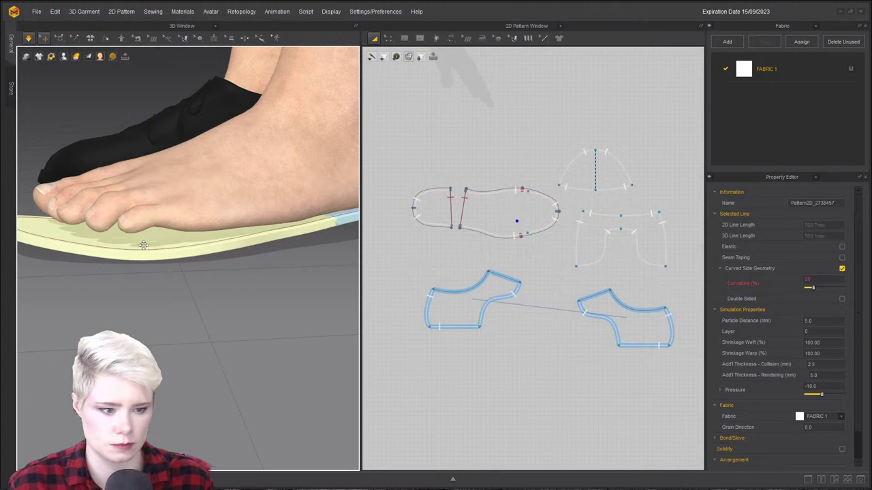
key("space")
left_click(144, 250)
Examine the notch in the front sole piece's side edge up close, simulating and tugging it beside the toe seam point.
right_click_drag(146, 258, 278, 272)
left_click(85, 301)
left_click(44, 271)
middle_click_drag(45, 270, 220, 244)
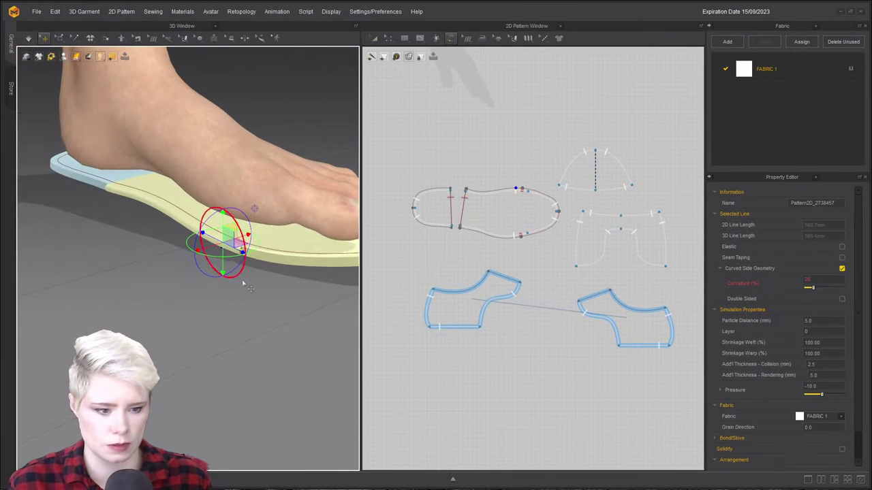
left_click(292, 260)
scroll(245, 259, "up", 6)
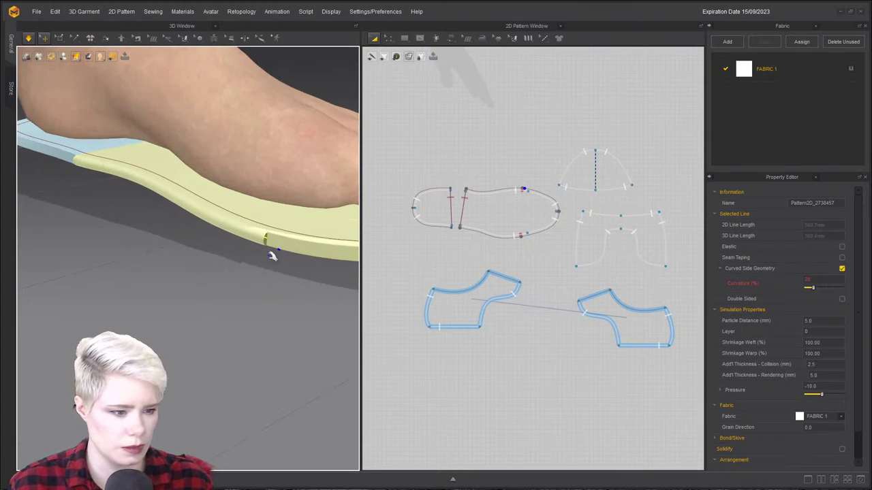
scroll(437, 224, "up", 6)
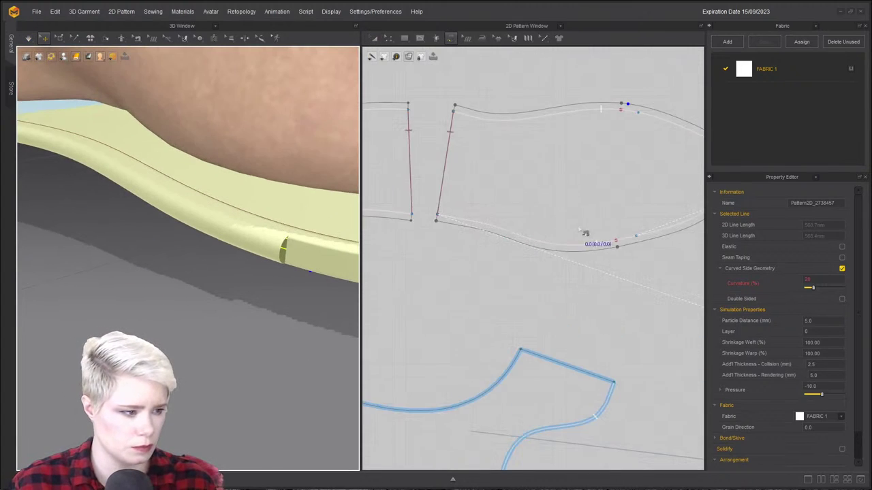
key("space")
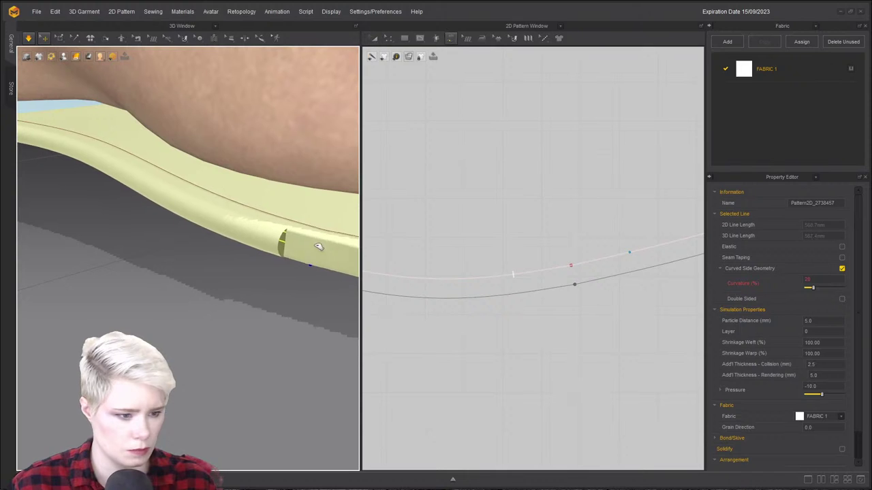
left_click_drag(282, 243, 306, 248)
right_click_drag(307, 247, 238, 333)
scroll(225, 338, "down", 5)
scroll(195, 280, "up", 3)
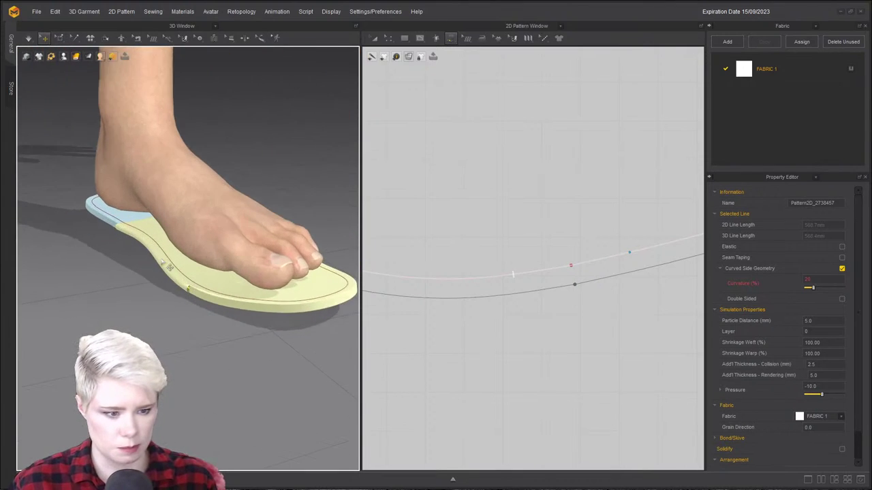
Set the side geometry curvature of the front sole piece to 20% and check the edge from the toe and side.
double_click(813, 280)
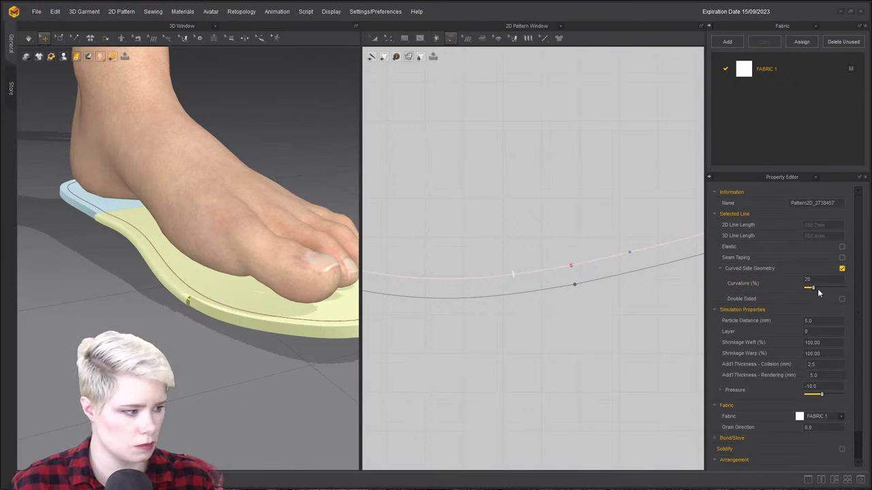
right_click_drag(236, 329, 181, 352)
middle_click_drag(293, 340, 215, 323)
left_click(212, 359)
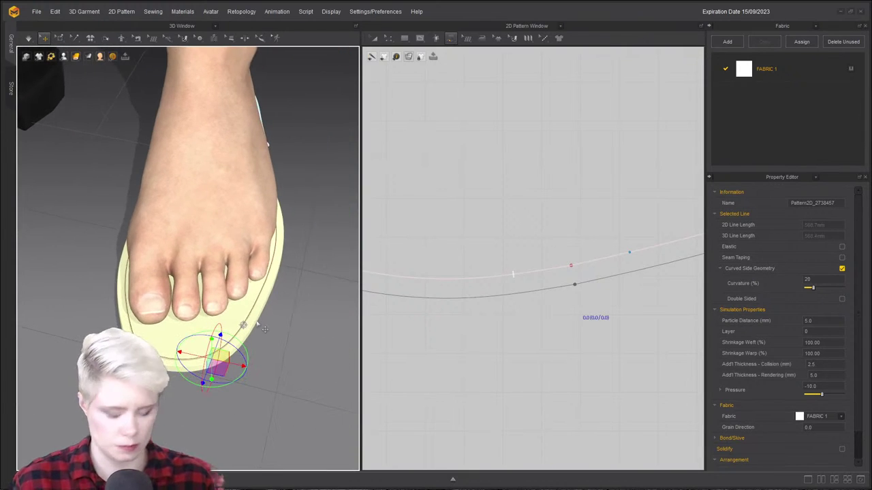
left_click(316, 310)
left_click(212, 334)
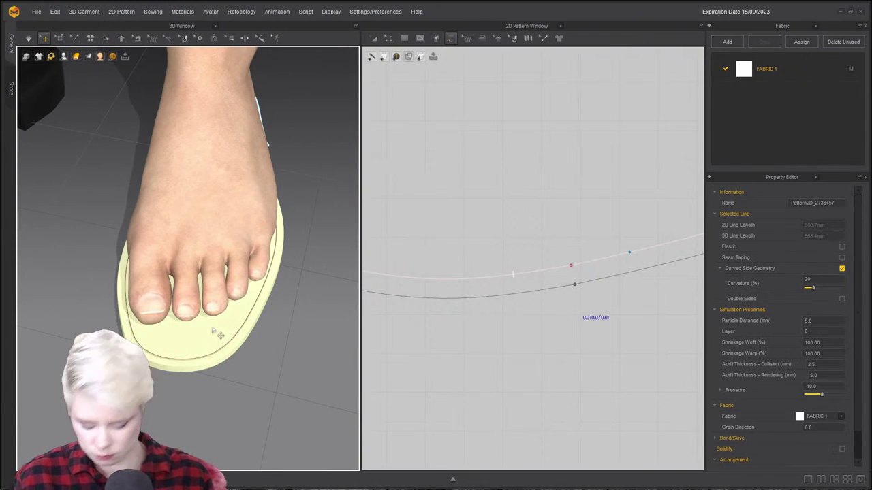
right_click_drag(202, 276, 165, 264)
scroll(165, 264, "down", 3)
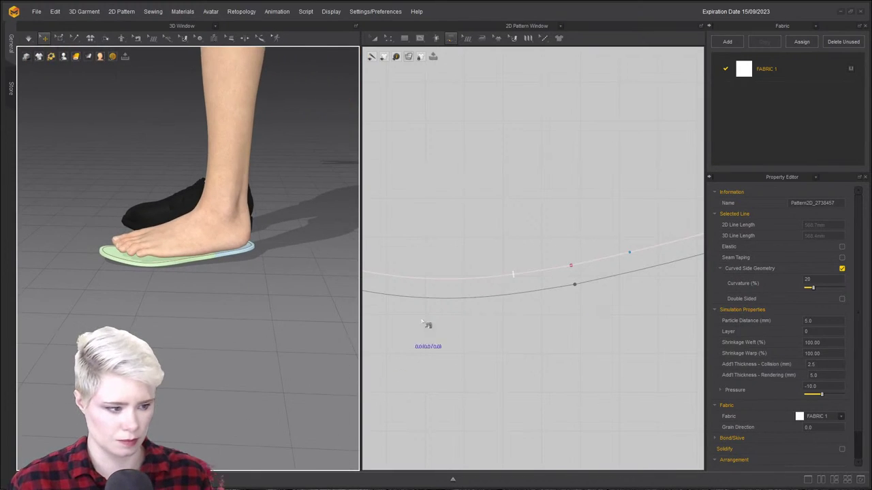
Select the toe cap, vamp and both back pieces together and reactivate them.
scroll(545, 262, "down", 8)
key("a")
left_click(509, 298)
left_click(634, 235, "shift")
left_click(624, 192, "shift")
left_click(643, 328, "shift")
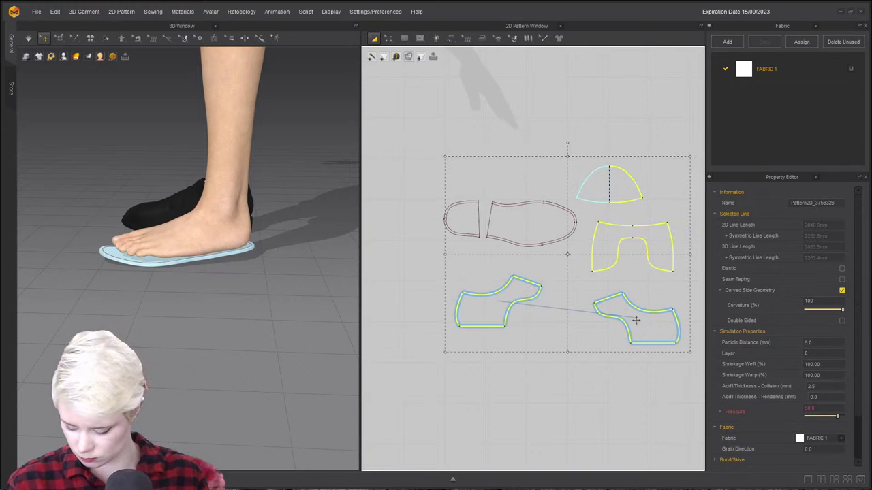
key("shift+q")
right_click(170, 219)
left_click(222, 45)
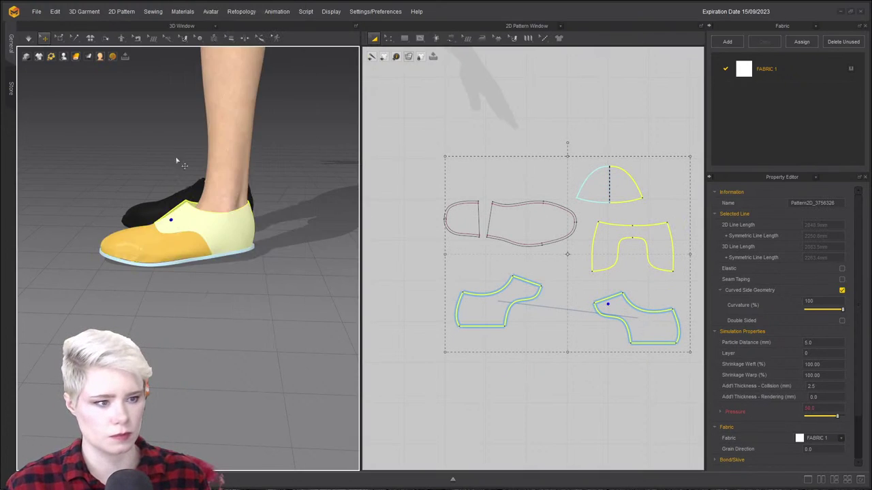
Simulate the complete shoe and examine how the toe cap sits on the sole from the front and above.
right_click_drag(147, 236, 270, 208)
scroll(217, 236, "up", 2)
key("b")
scroll(125, 235, "up", 3)
right_click_drag(124, 235, 220, 295)
right_click_drag(107, 295, 38, 315)
scroll(592, 184, "up", 4)
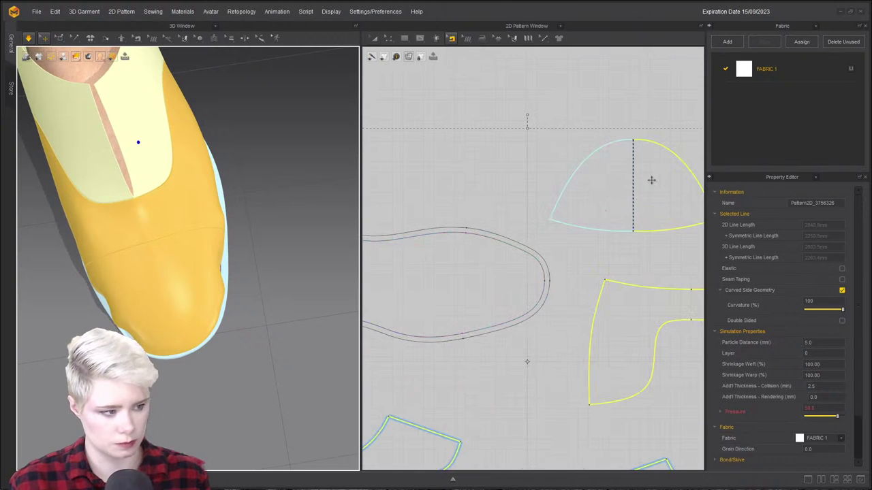
Shorten the toe cap slightly by scaling it down from its tip, and pull at the toe to settle it.
key("a")
right_click_drag(255, 295, 281, 301)
middle_click_drag(561, 158, 518, 146)
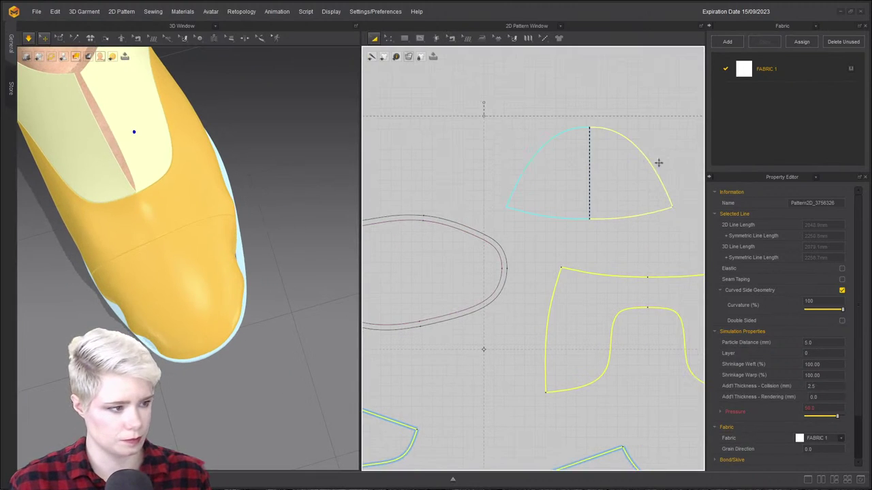
left_click(569, 162)
left_click(584, 75)
left_click(613, 157)
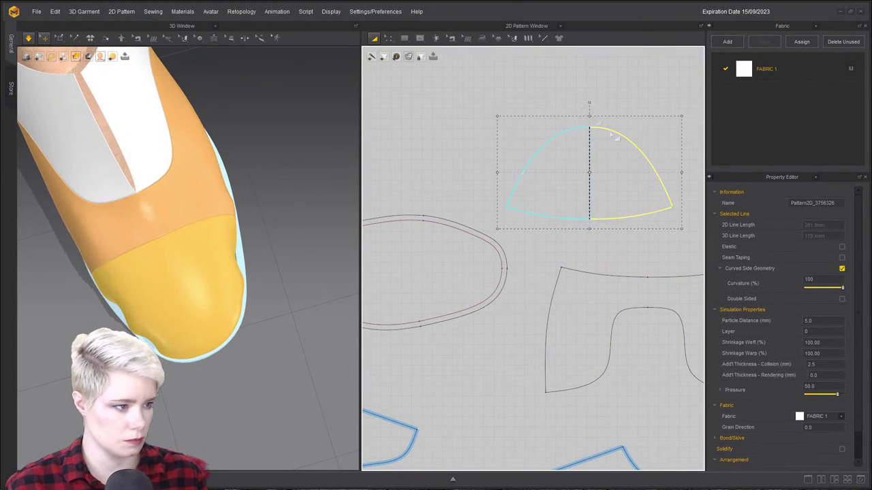
left_click_drag(589, 113, 590, 127)
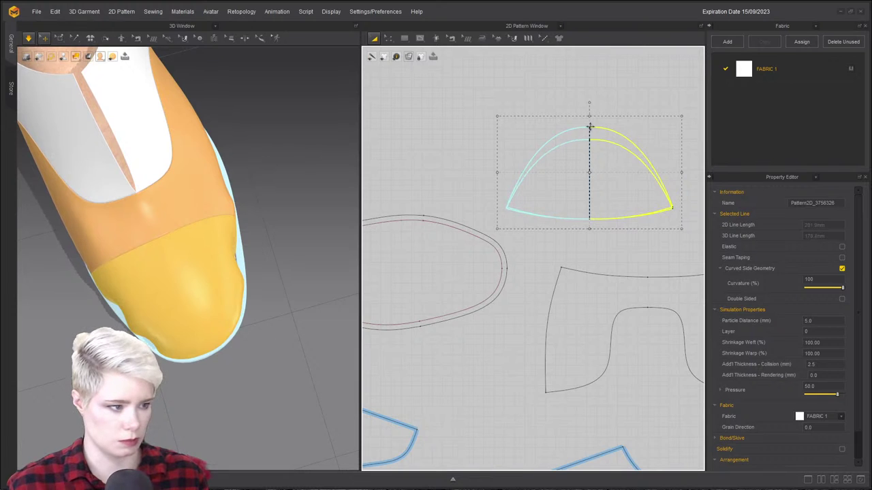
right_click_drag(170, 323, 270, 289)
left_click_drag(228, 303, 321, 153)
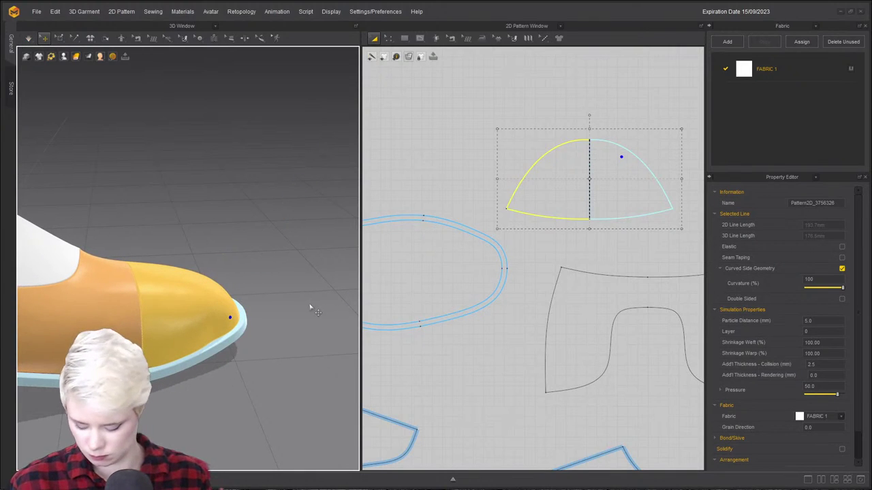
Check the sewing lengths between the toe cap's curved edge and the sole's inner line, and inspect the toe fit.
key("b")
left_click(545, 163)
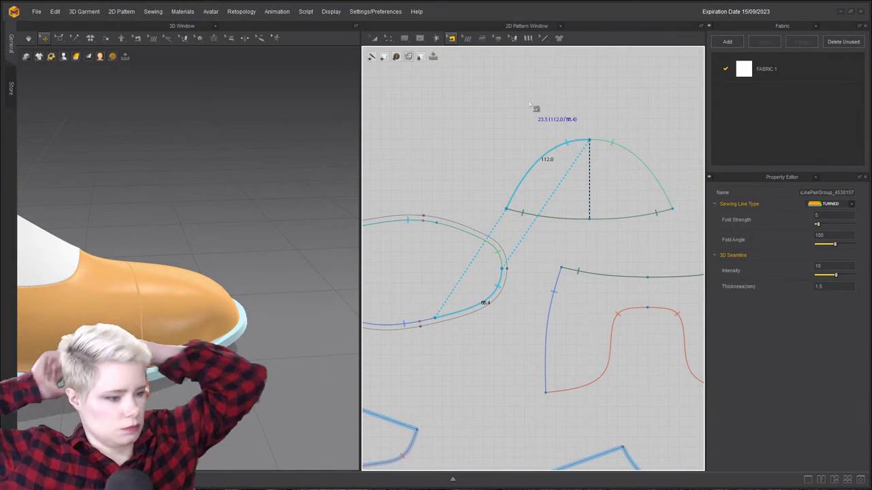
right_click_drag(204, 251, 189, 288)
scroll(463, 257, "up", 2)
key("z")
middle_click_drag(304, 220, 271, 210)
scroll(272, 210, "down", 1)
middle_click_drag(574, 101, 555, 107)
scroll(555, 107, "up", 1)
scroll(549, 124, "down", 2)
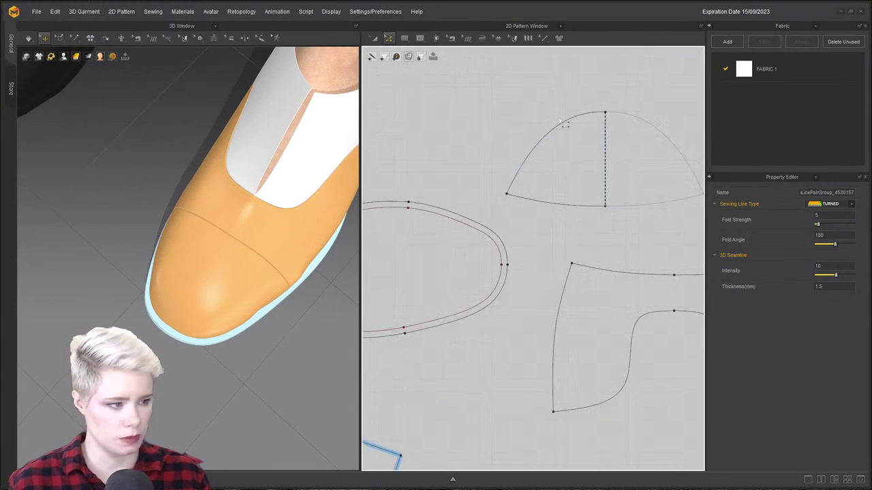
Try shortening the toe cap a little more from its tip under simulation, and scale it back to its previous height.
key("a")
left_click(603, 153)
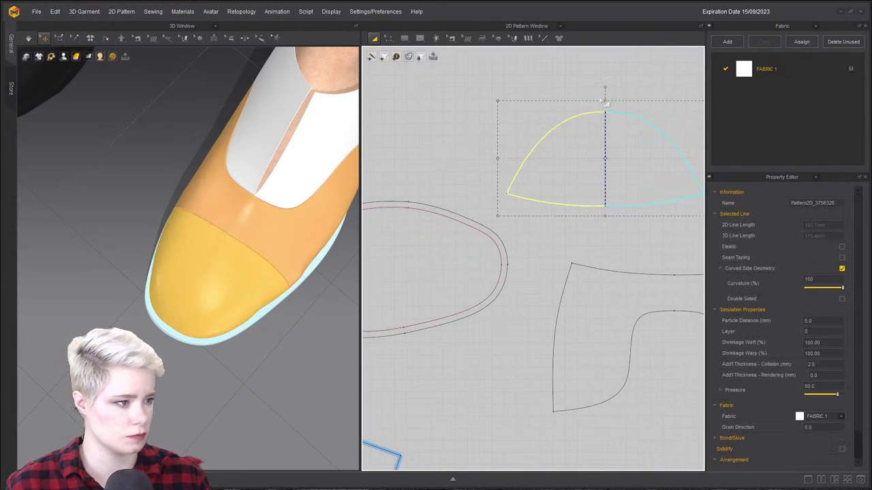
left_click_drag(607, 101, 605, 114)
right_click_drag(243, 300, 344, 195)
key("space")
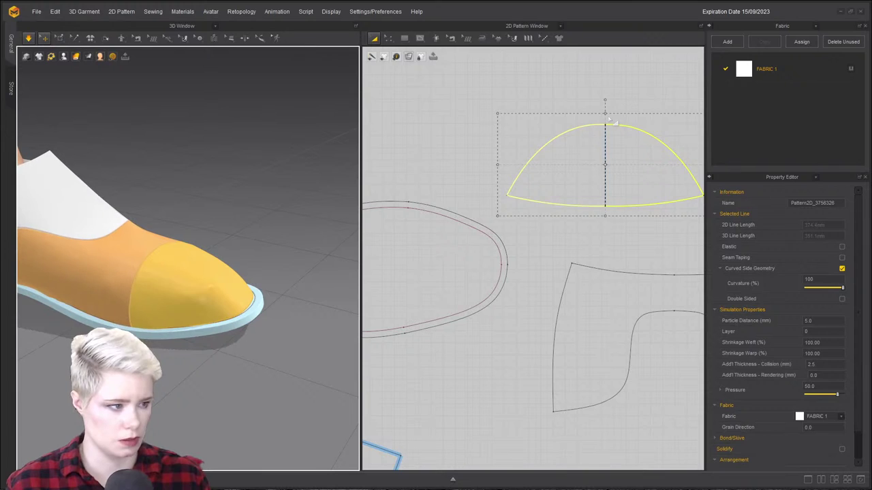
left_click_drag(606, 111, 606, 99)
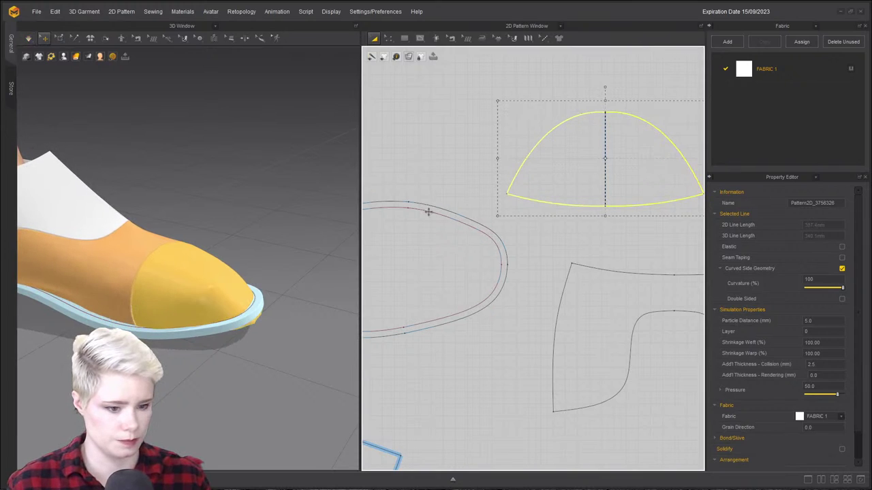
Simulate and pull the toe cap and vamp into place, and set the pressure of both pieces to 50.
key("space")
left_click_drag(236, 277, 256, 102)
left_click_drag(107, 311, 68, 152)
left_click(158, 280)
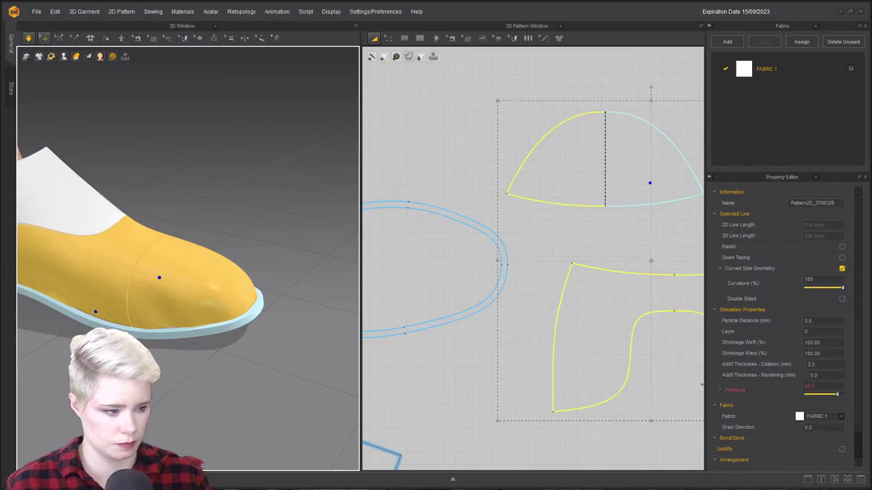
left_click(832, 387)
type("50")
key("Return")
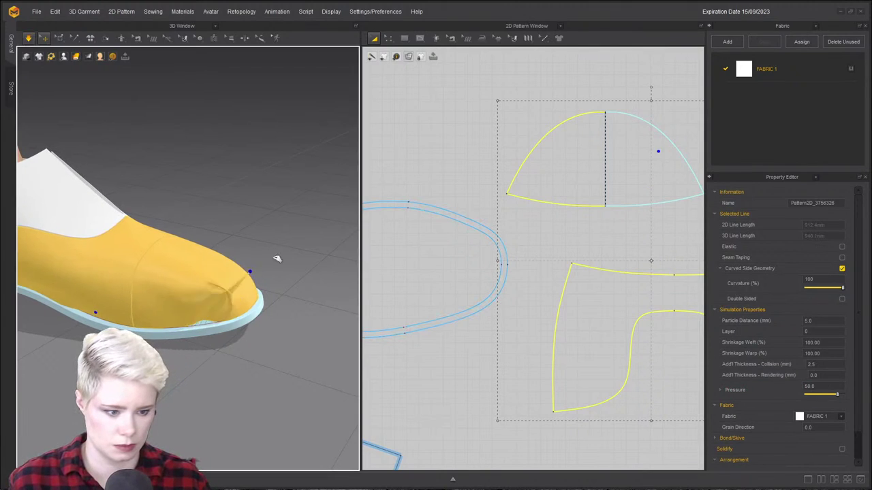
Pull the toe tip into shape and set the additional rendering thickness of the toe cap and vamp to 5 mm.
left_click_drag(250, 291, 382, 247)
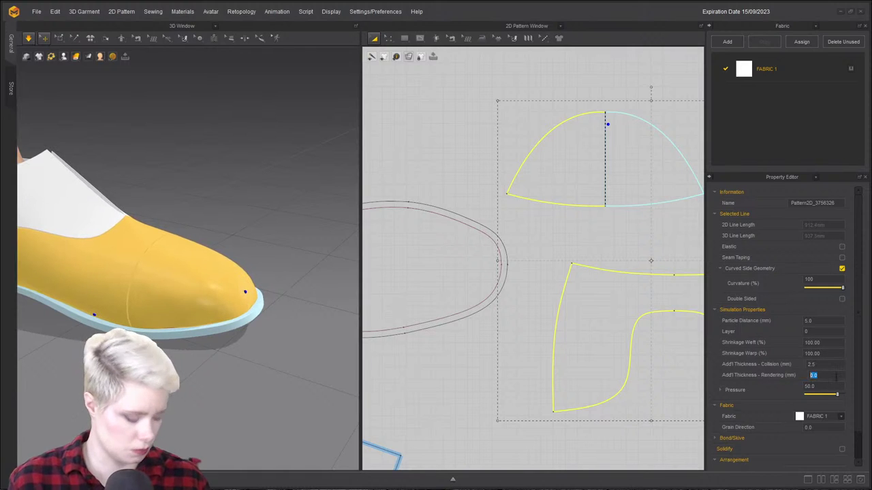
type("5")
key("Return")
right_click_drag(294, 276, 52, 197)
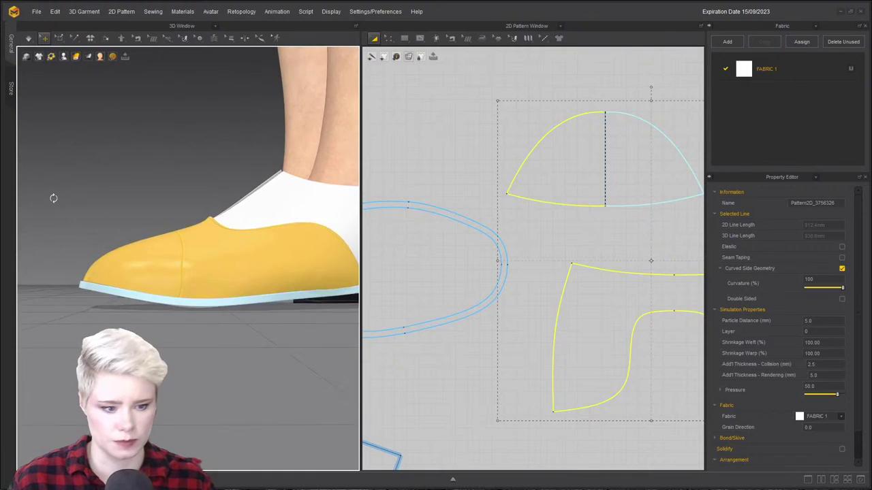
Set the additional rendering thickness of the front and back sole pieces to 10 mm.
left_click(210, 307)
left_click(825, 376)
type("10")
key("Return")
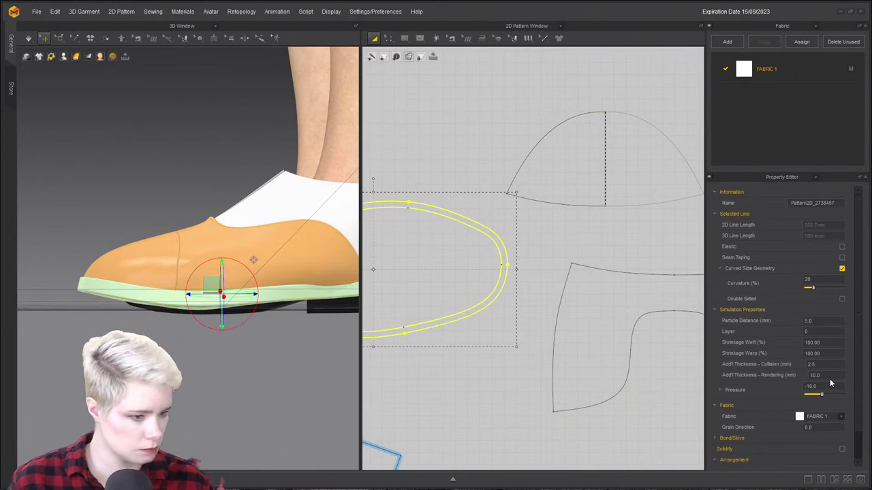
middle_click_drag(252, 311, 143, 307)
left_click(320, 281)
left_click(825, 376)
type("10")
key("Return")
Freeze the toe cap and set the vamp's pressure to 0.
left_click(322, 208)
right_click_drag(316, 214, 297, 300)
left_click(287, 285)
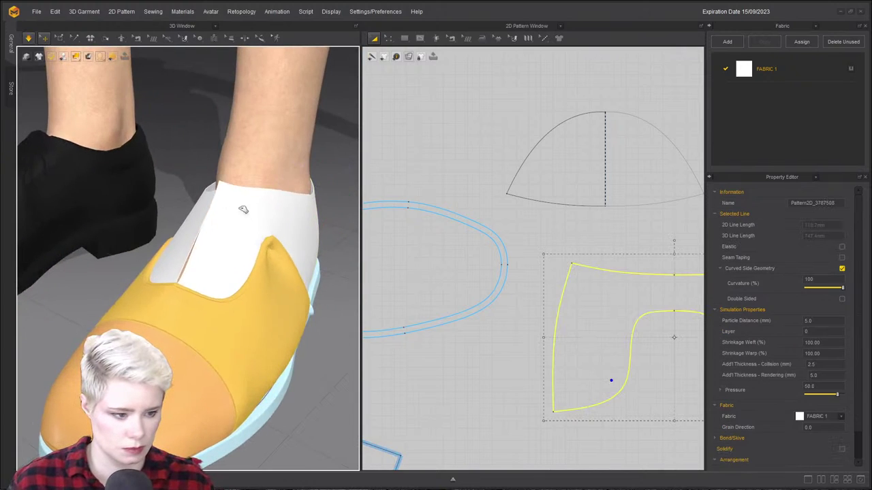
left_click(194, 379)
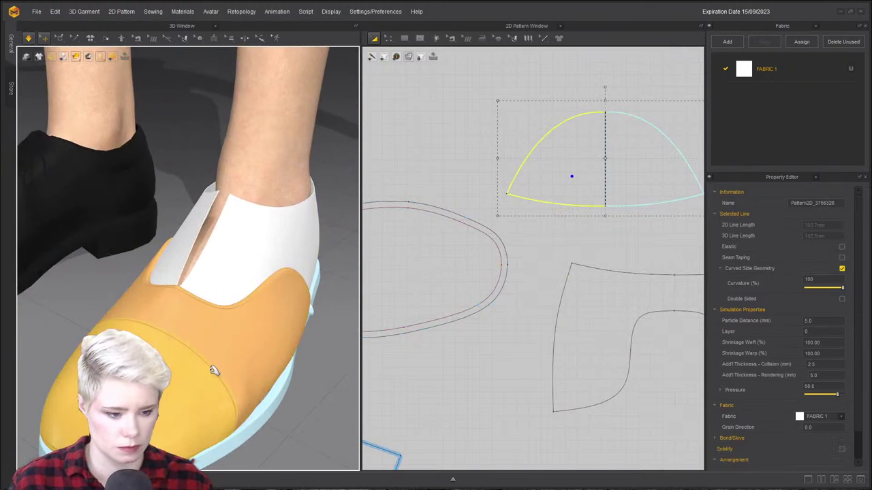
left_click(241, 346)
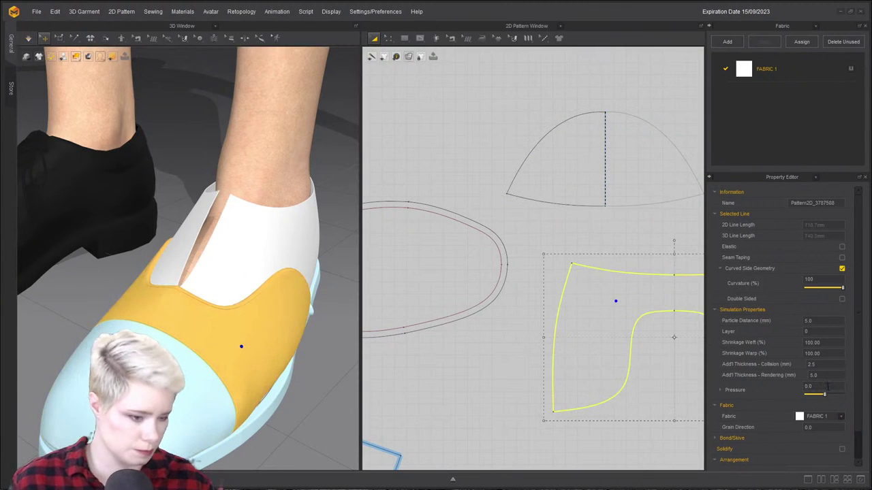
Set the vamp's side geometry curvature to 12% and check the edge at its lower rear corner.
right_click_drag(276, 300, 186, 304)
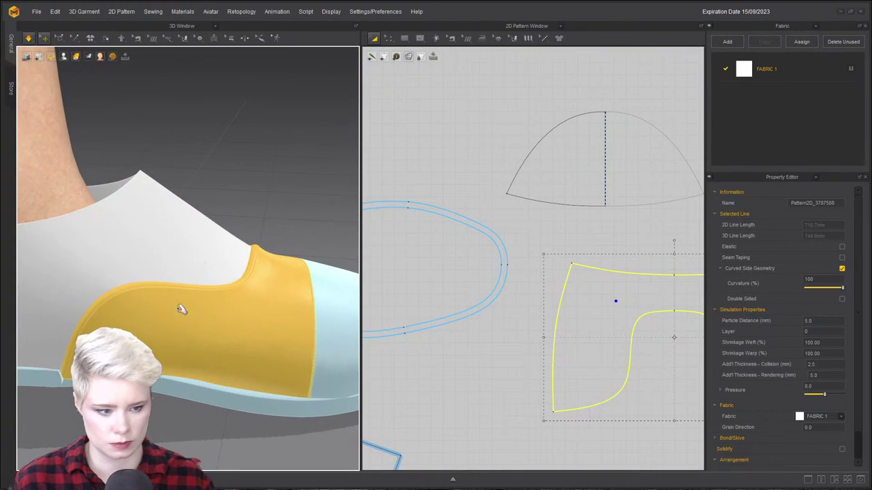
left_click_drag(849, 289, 810, 289)
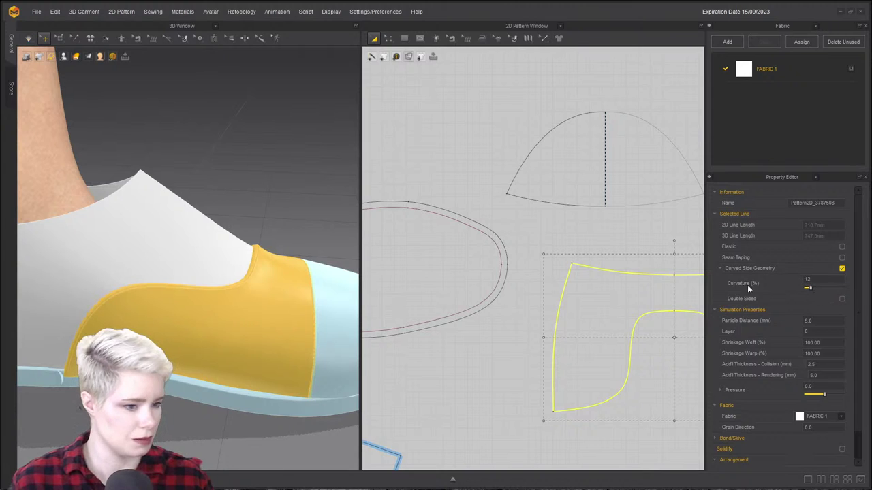
right_click_drag(271, 324, 205, 316)
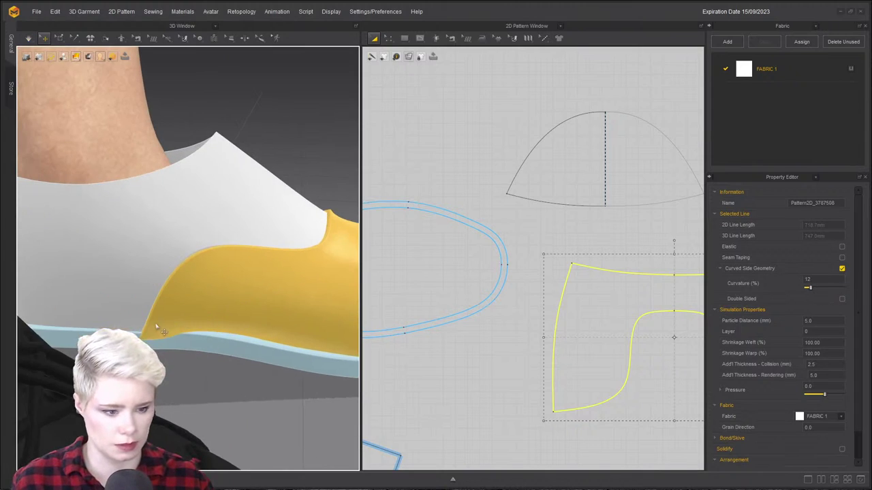
left_click_drag(157, 328, 155, 299)
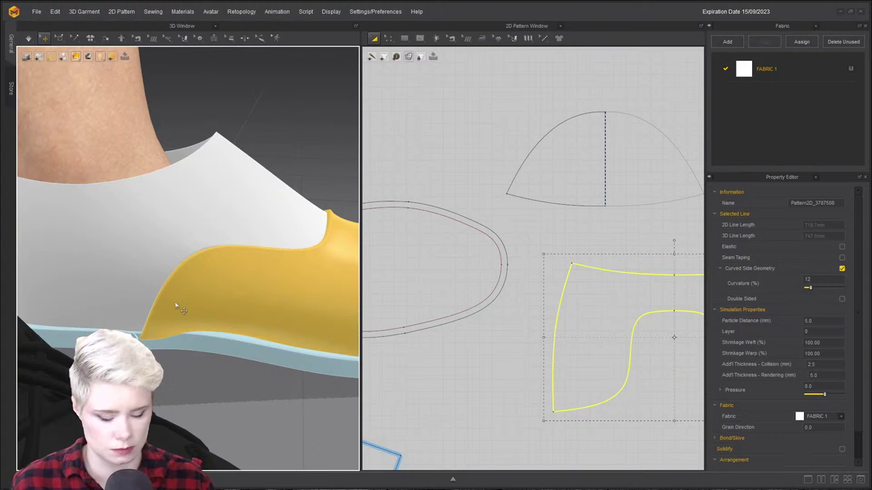
Simulate the shoe and pull the vamp's edge and the adjoining back piece outward to settle their overlap.
right_click_drag(175, 305, 257, 326)
key("space")
left_click_drag(172, 312, 216, 314)
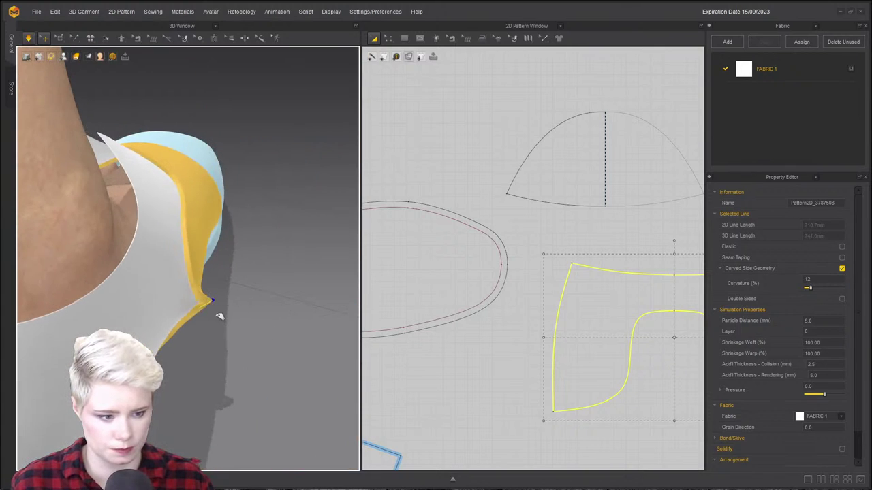
left_click_drag(160, 254, 118, 208)
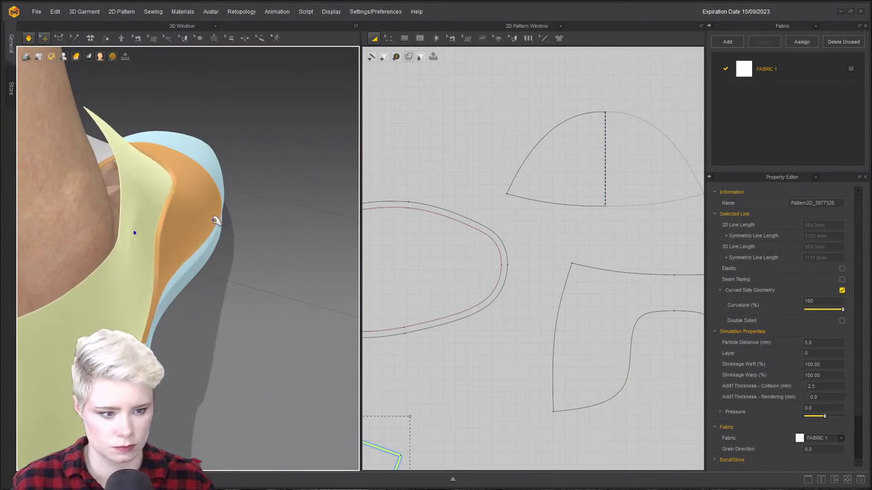
right_click_drag(293, 237, 227, 225)
key("space")
Make the vamp's inner curved edge elastic with a ratio of 95 and simulate the shoe to settle it.
scroll(479, 289, "down", 3)
key("z")
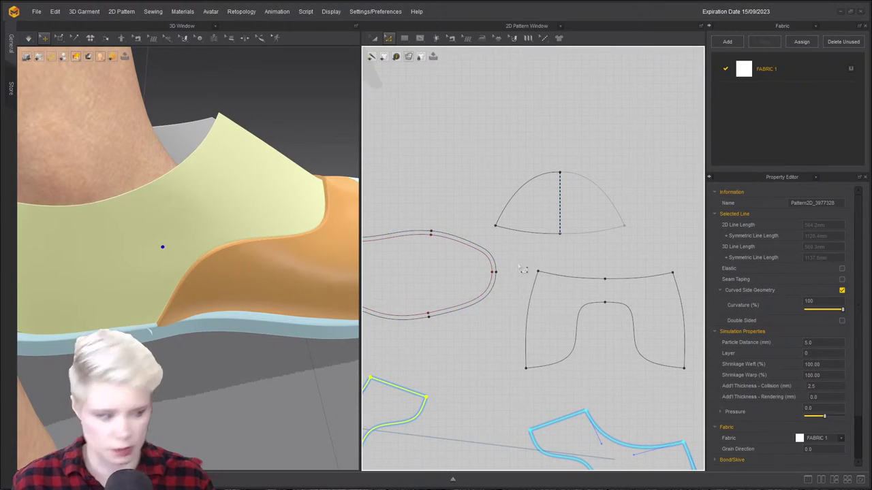
left_click(582, 332)
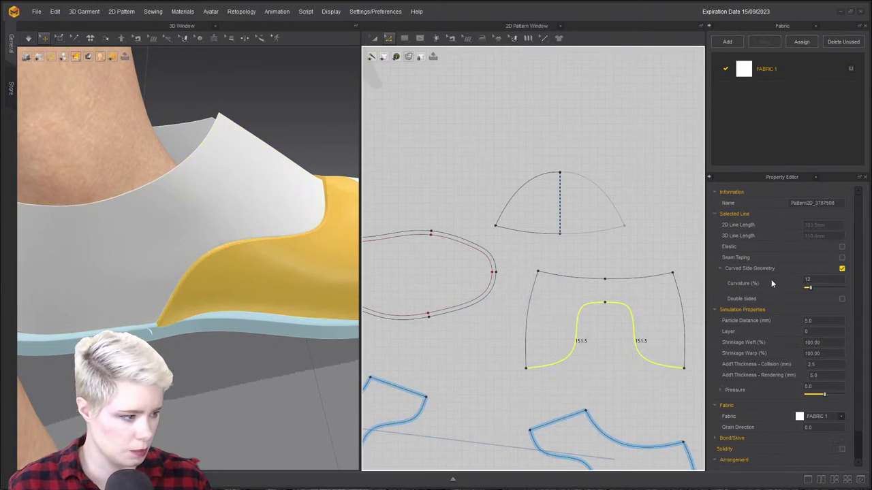
left_click(842, 247)
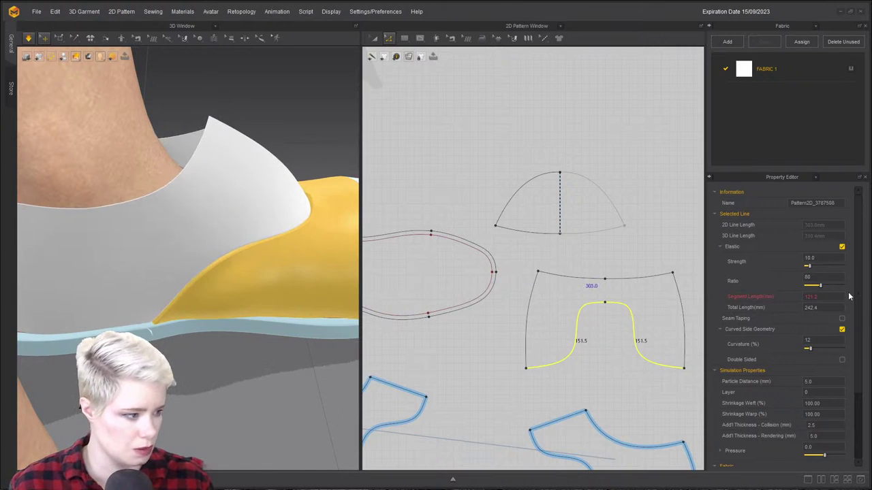
type("95")
key("Return")
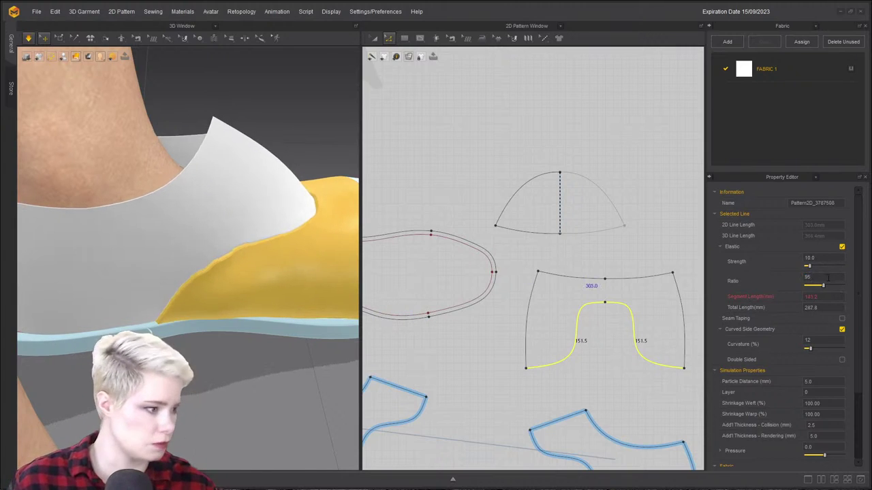
right_click_drag(293, 200, 238, 161)
left_click(238, 161)
key("space")
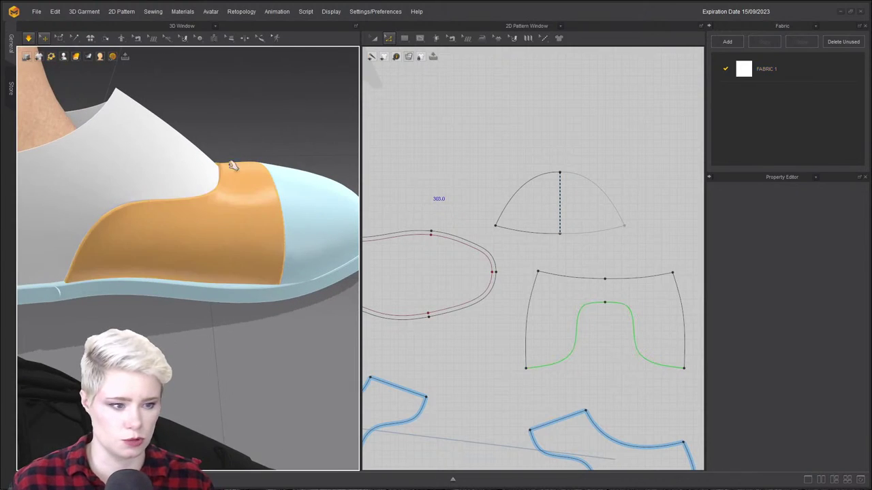
Try an elastic ratio of 0 on one half of the vamp's inner curved edge and switch that half's elastic off.
left_click(196, 249)
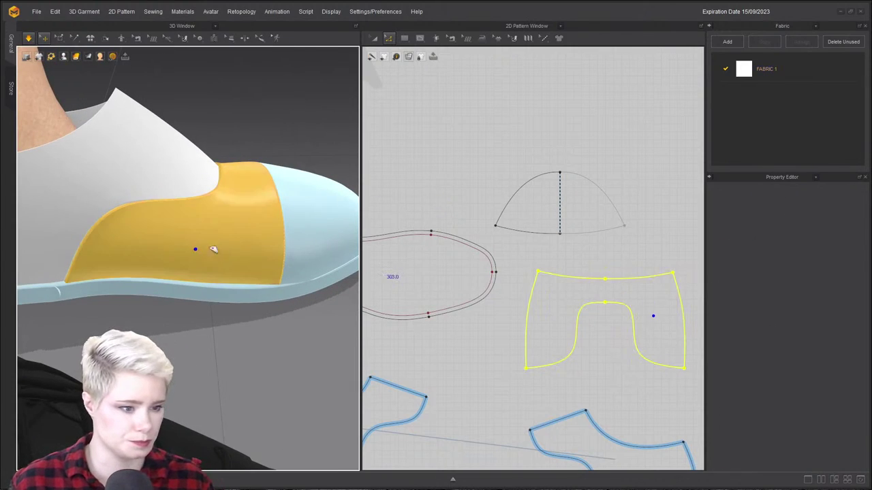
left_click(653, 225)
left_click(595, 304)
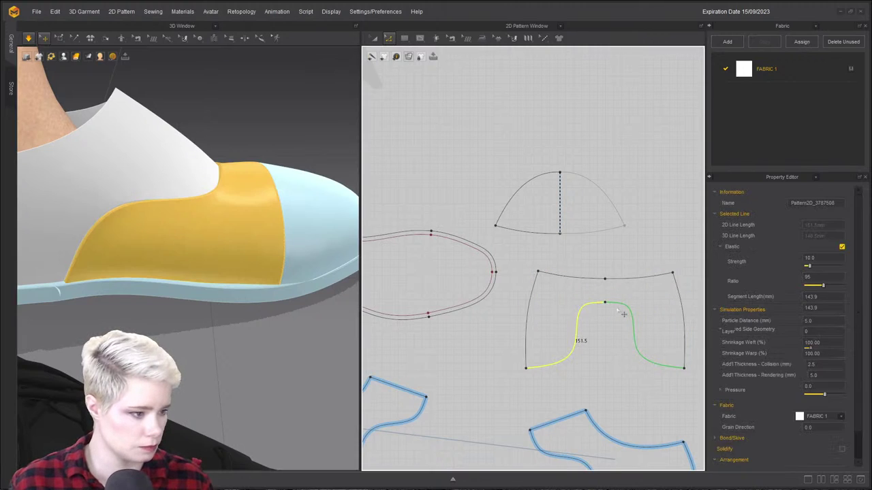
double_click(818, 275)
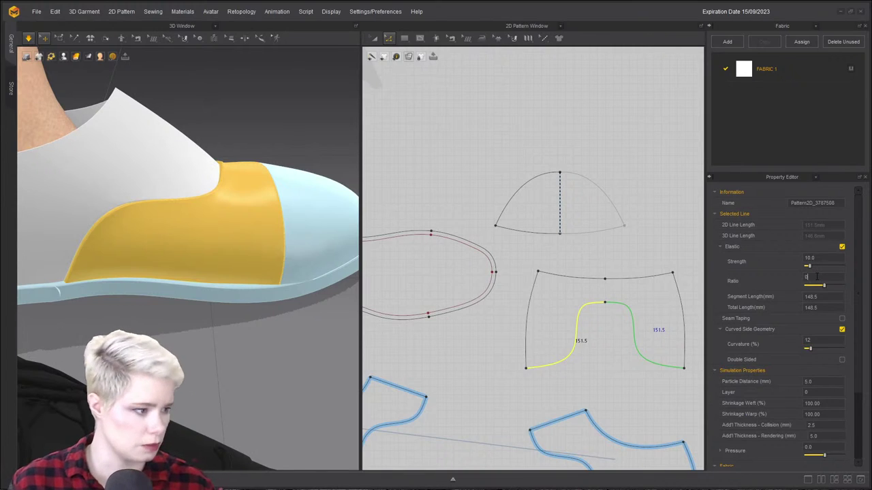
type("0")
key("Return")
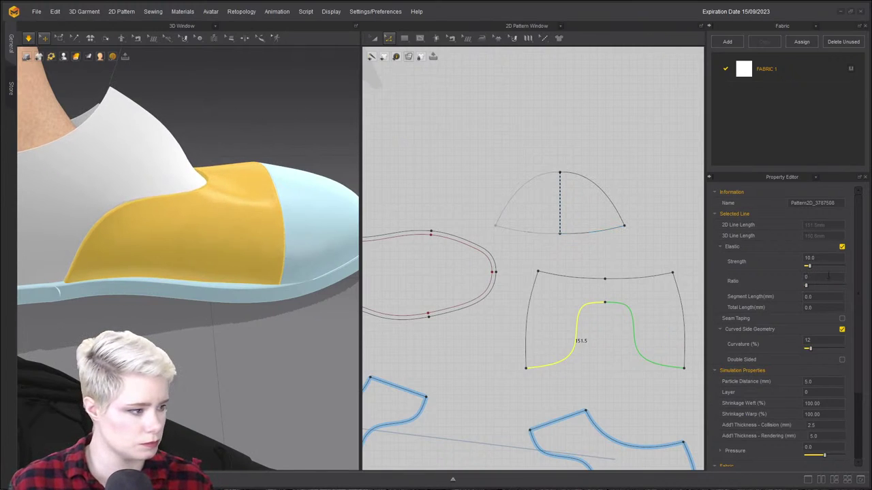
left_click(842, 247)
left_click(272, 152)
Set the back piece's additional rendering thickness to 3 mm.
right_click_drag(349, 156, 273, 210)
middle_click_drag(272, 210, 275, 197)
right_click_drag(274, 197, 189, 306)
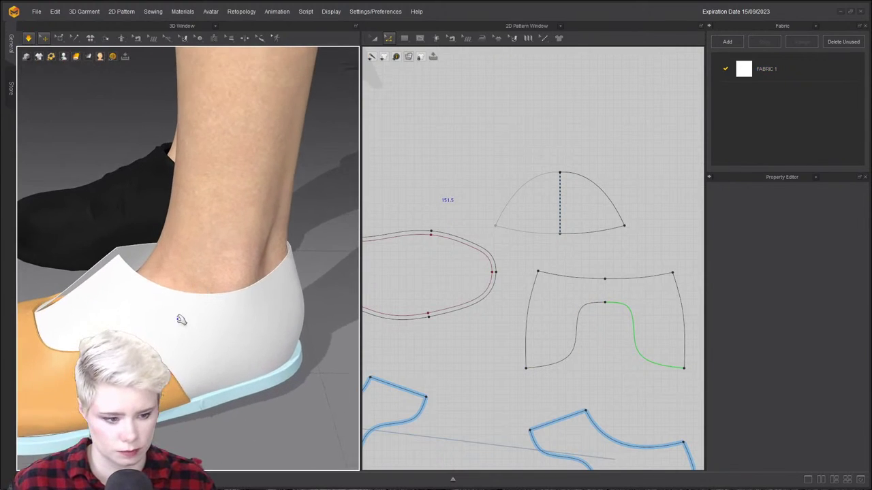
left_click(161, 343)
right_click_drag(162, 342, 194, 332)
left_click(204, 320)
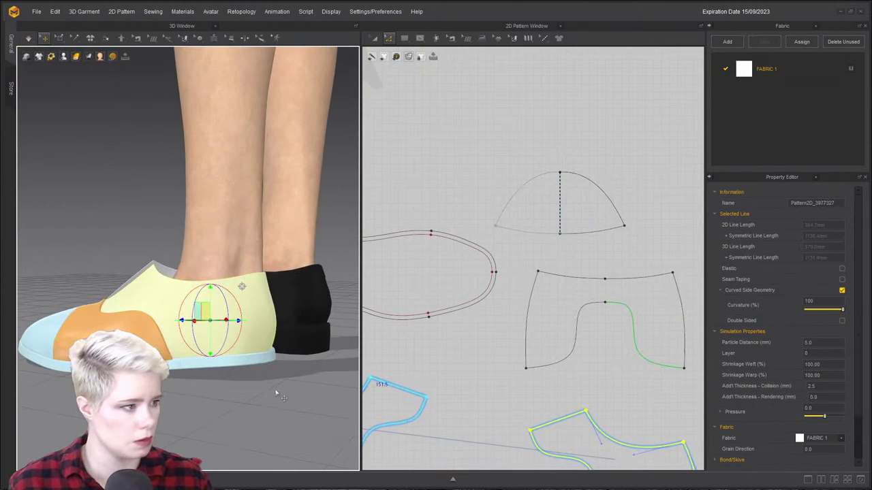
left_click(821, 399)
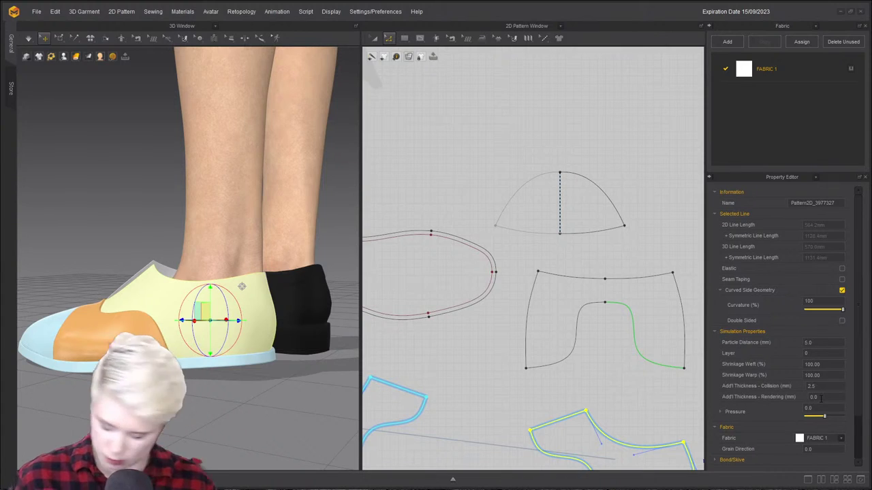
type("3")
key("Return")
Simulate the shoe and pull the front of the opposite back piece to settle the overlap.
right_click_drag(178, 390, 221, 434)
key("space")
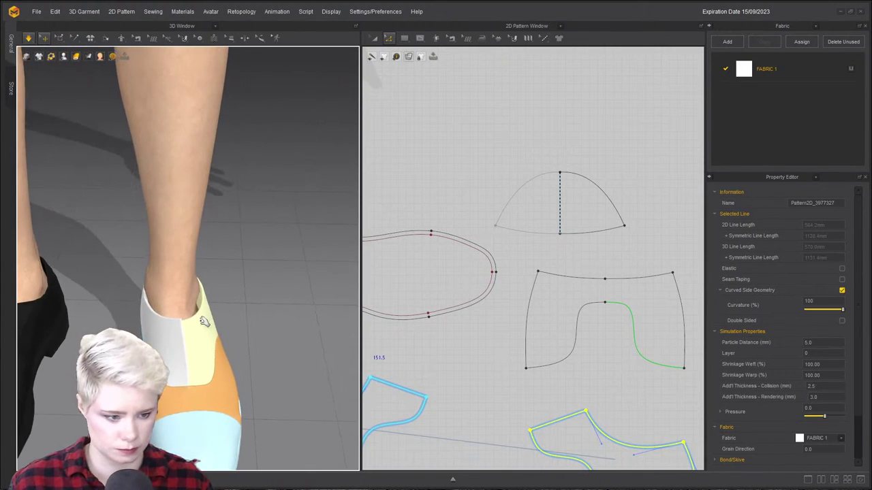
left_click(141, 329)
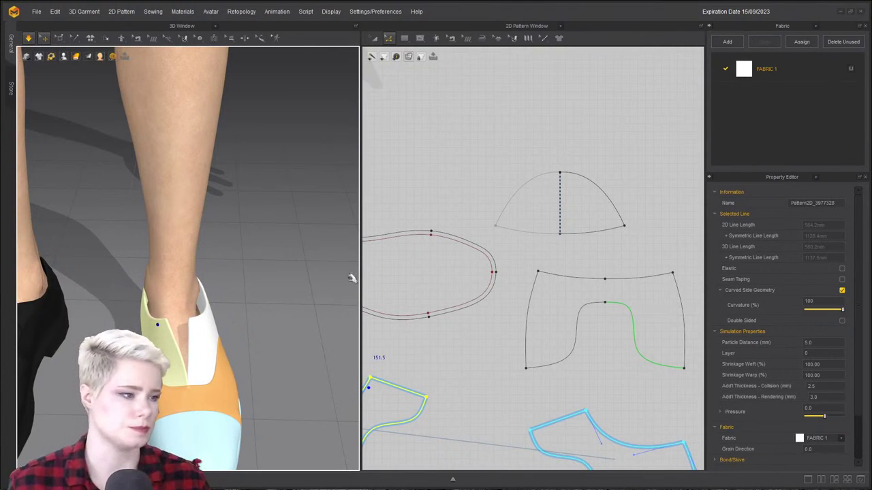
Draw an upright rectangular pattern piece spanning the opening of the vamp's inner curve.
middle_click_drag(550, 304, 529, 171)
scroll(523, 248, "up", 4)
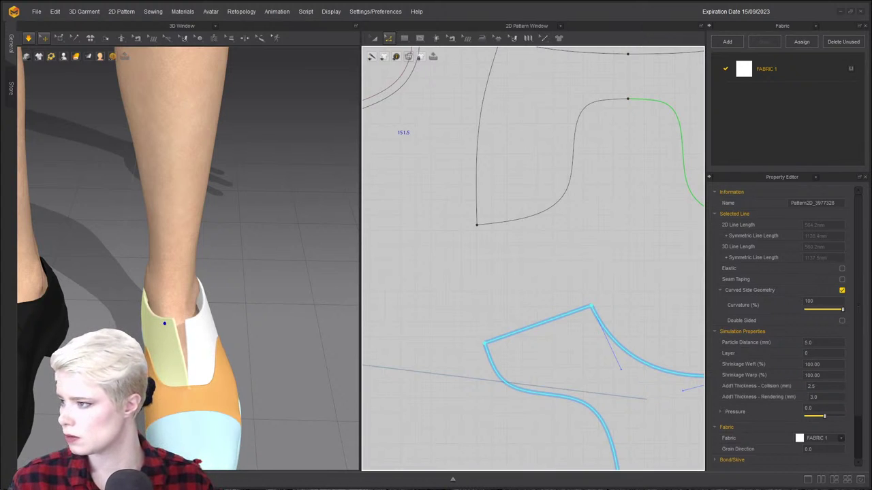
middle_click_drag(403, 290, 394, 217)
scroll(471, 178, "down", 1)
middle_click_drag(509, 114, 444, 232)
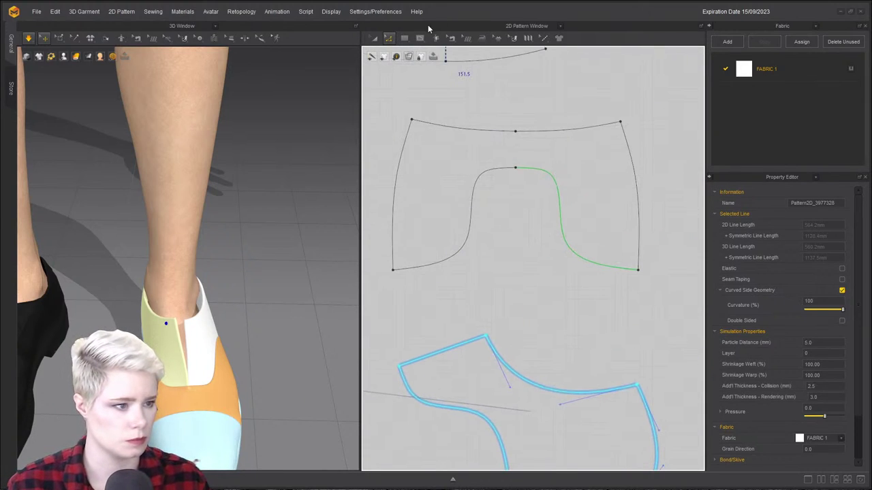
mouse_move(405, 38)
left_click(421, 68)
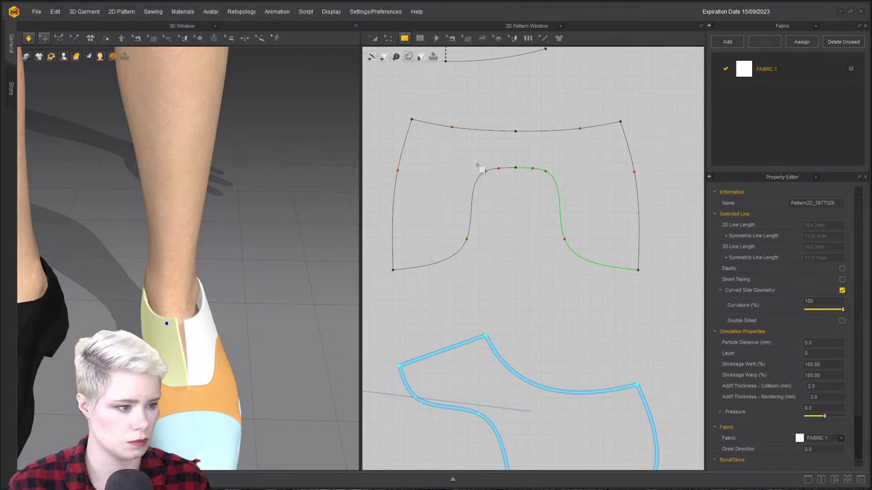
left_click_drag(478, 165, 553, 298)
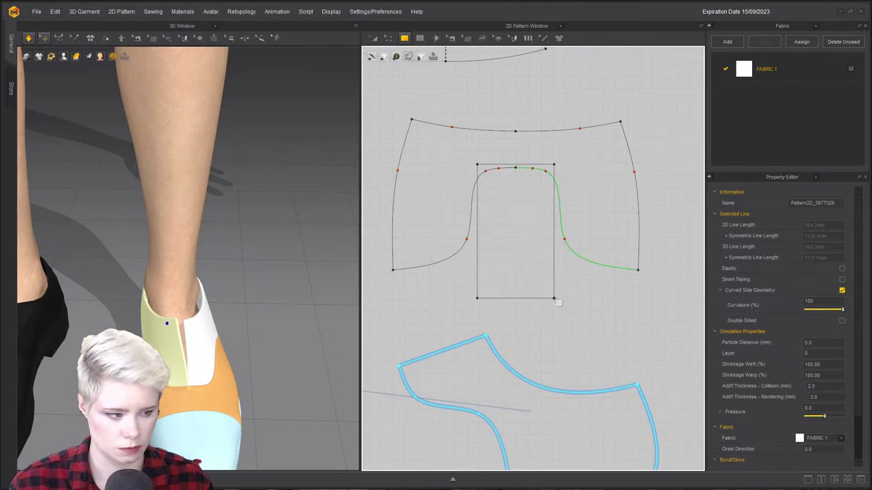
Rotate the new rectangle and line its long side up with the back piece's slanted front edge to compare their lengths.
key("a")
left_click_drag(528, 205, 427, 295)
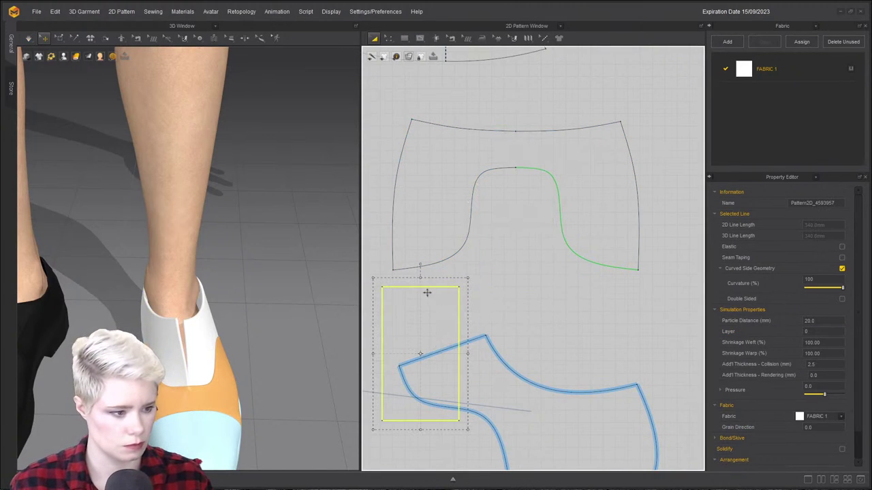
left_click_drag(418, 263, 437, 289)
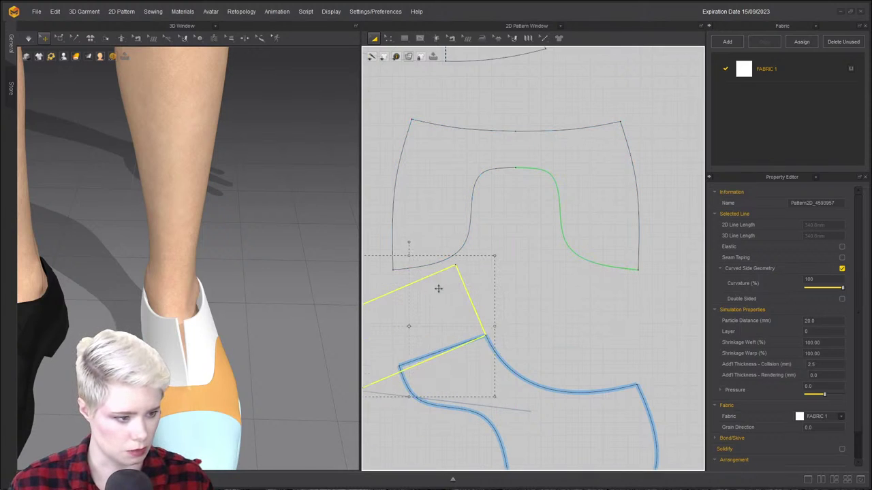
scroll(436, 289, "up", 2)
left_click_drag(458, 147, 468, 143)
left_click_drag(482, 268, 483, 258)
left_click_drag(459, 145, 455, 145)
left_click_drag(462, 241, 462, 246)
left_click_drag(461, 144, 463, 144)
left_click_drag(457, 250, 464, 235)
left_click_drag(458, 153, 457, 146)
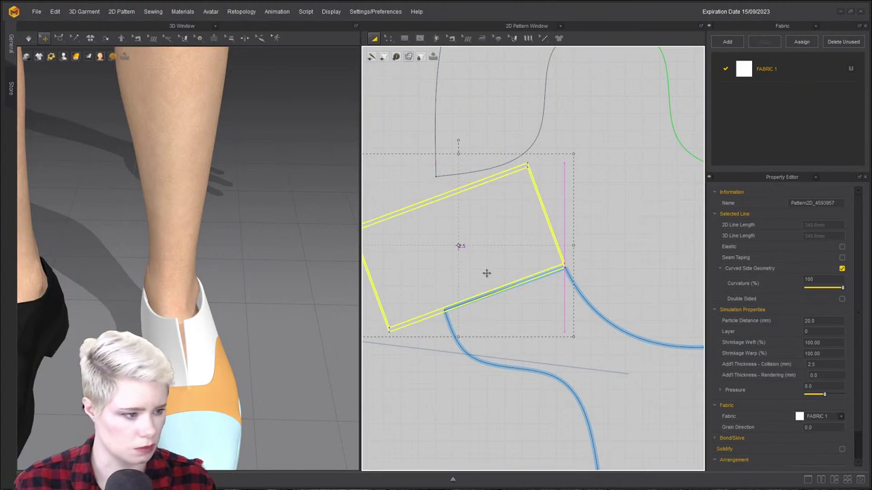
scroll(464, 285, "down", 3)
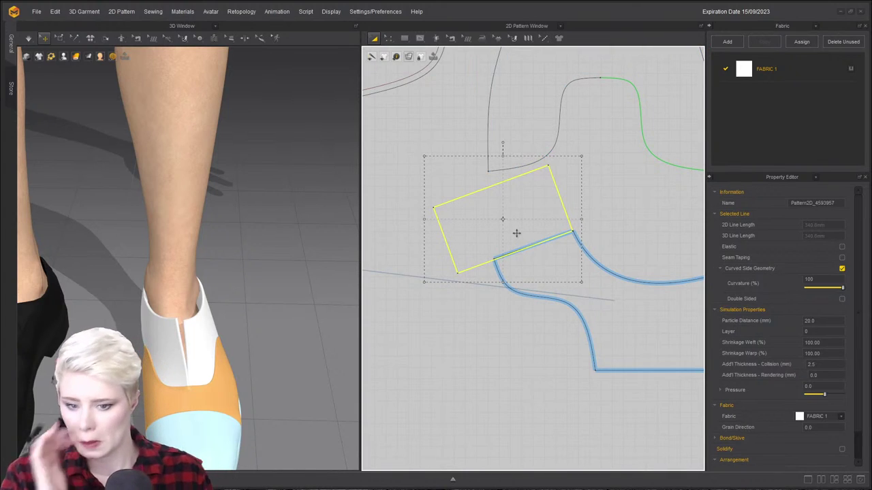
Move the rectangle back over the vamp's opening, rotate it nearly upright and place its short side just above the inner curve.
left_click_drag(513, 208, 573, 128)
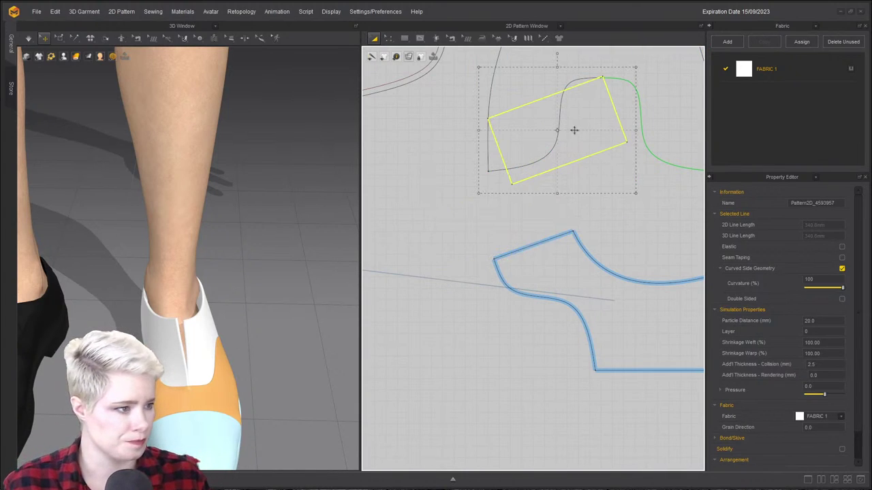
left_click_drag(557, 52, 494, 112)
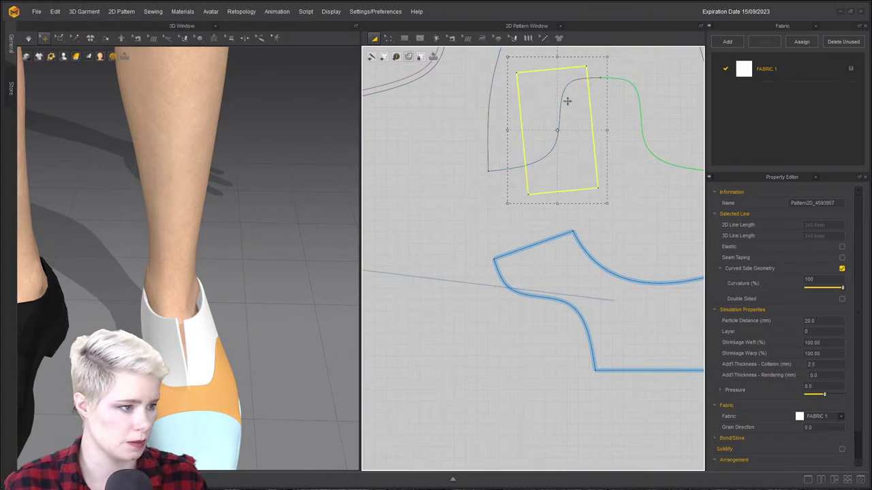
scroll(555, 70, "down", 2)
middle_click_drag(555, 69, 546, 144)
left_click_drag(548, 121, 557, 123)
left_click_drag(560, 205, 596, 209)
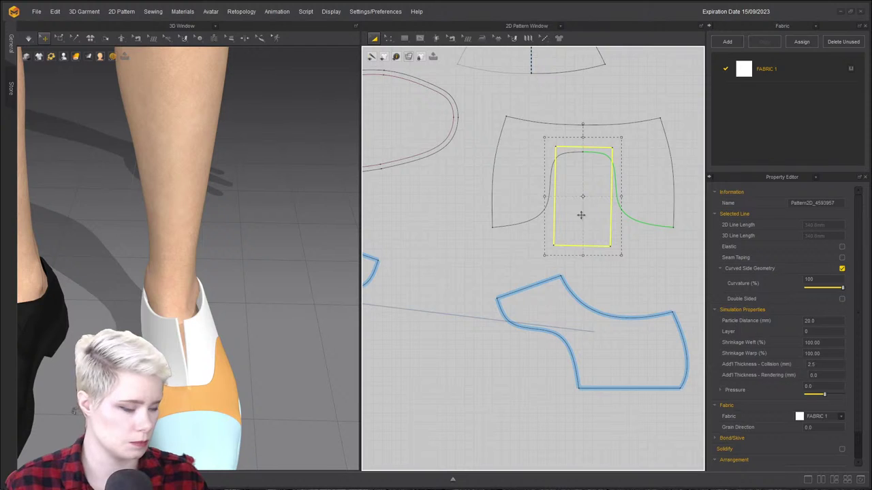
right_click(583, 215)
middle_click_drag(561, 160, 526, 179)
scroll(525, 180, "up", 4)
left_click_drag(579, 217, 579, 223)
scroll(553, 268, "up", 3)
left_click_drag(548, 267, 549, 264)
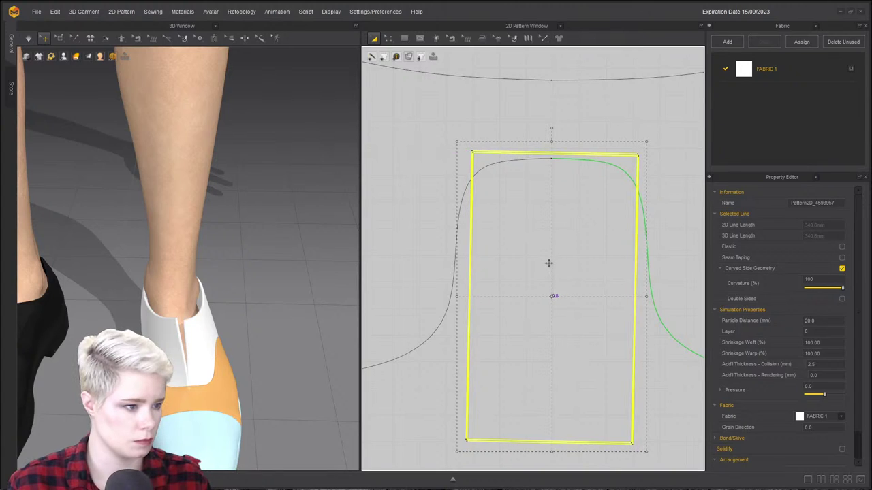
Draw a curved internal line across the rectangle along the vamp's inner curve and cut the piece along it.
left_click(422, 38)
left_click(473, 176)
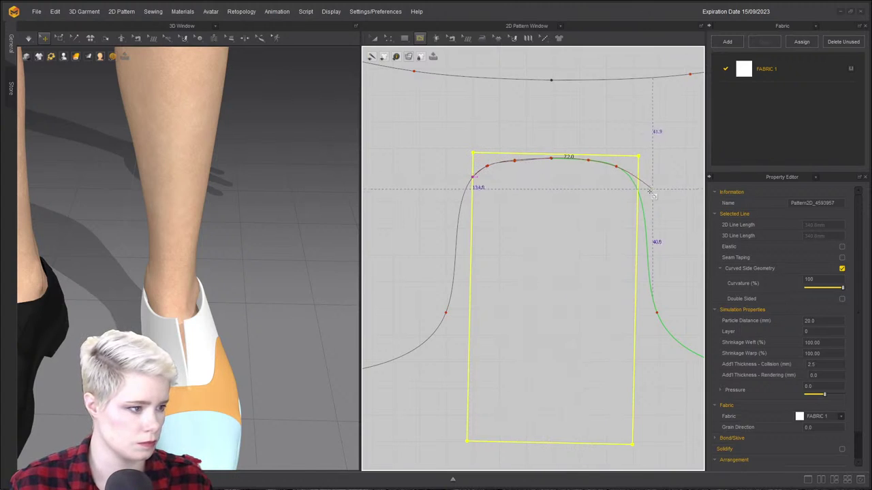
left_click(639, 191)
key("z")
right_click(539, 158)
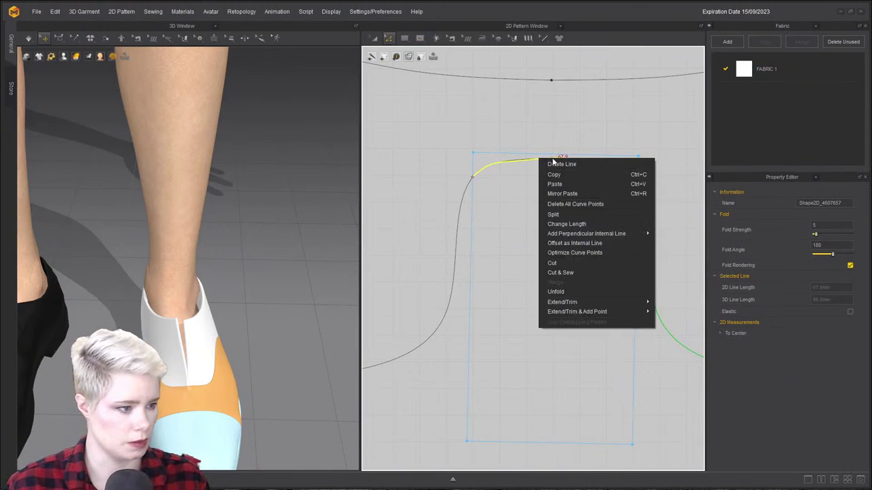
left_click(571, 262)
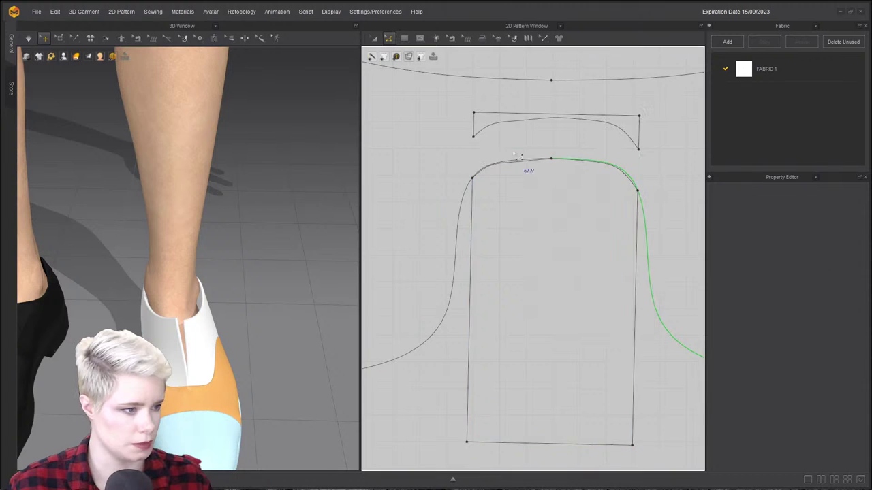
Delete the cut-off strip and adjust the remaining piece's curve points to follow the vamp's inner curve.
left_click(512, 121)
key("Delete")
scroll(513, 181, "up", 5)
key("z")
left_click(520, 130)
left_click_drag(519, 129, 519, 124)
left_click_drag(444, 142, 442, 141)
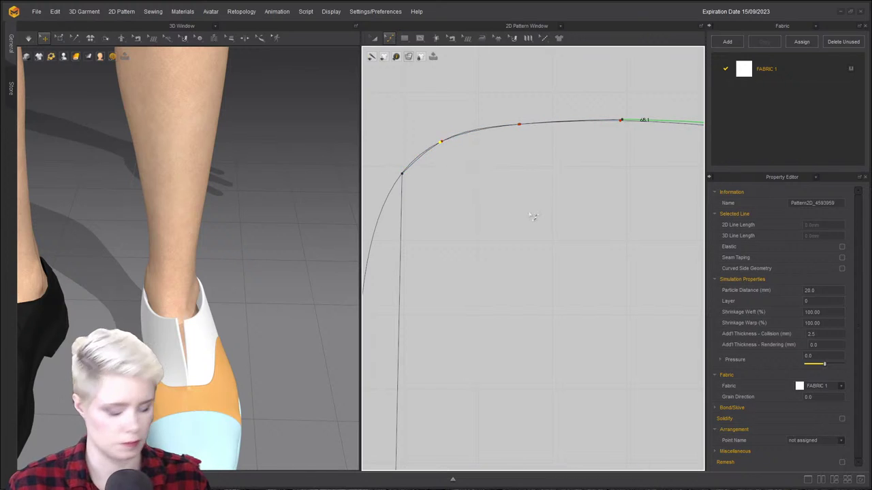
Set the new piece's particle distance to 5 mm and move it slightly below the vamp's inner curve.
key("a")
left_click(827, 318)
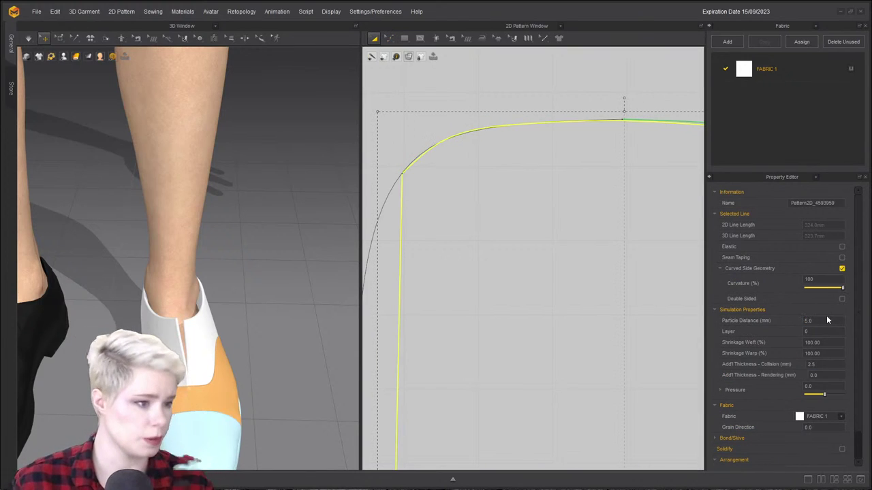
scroll(518, 201, "down", 5)
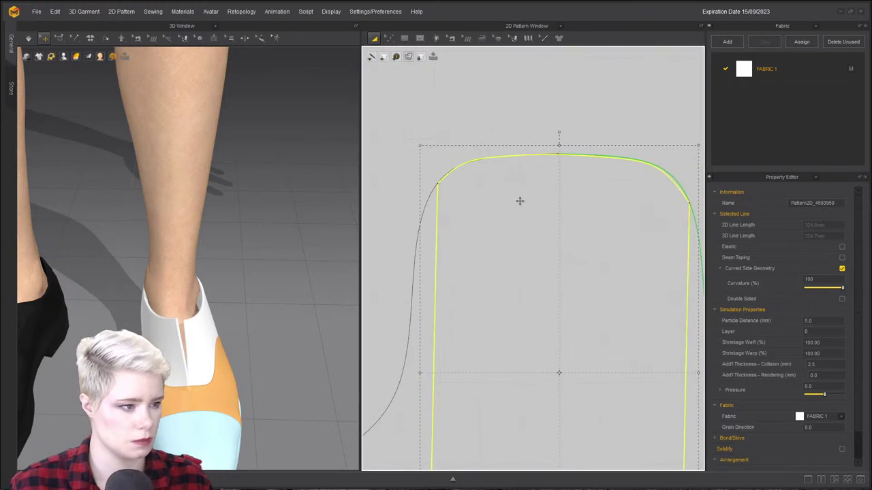
left_click_drag(529, 217, 532, 236)
key("m")
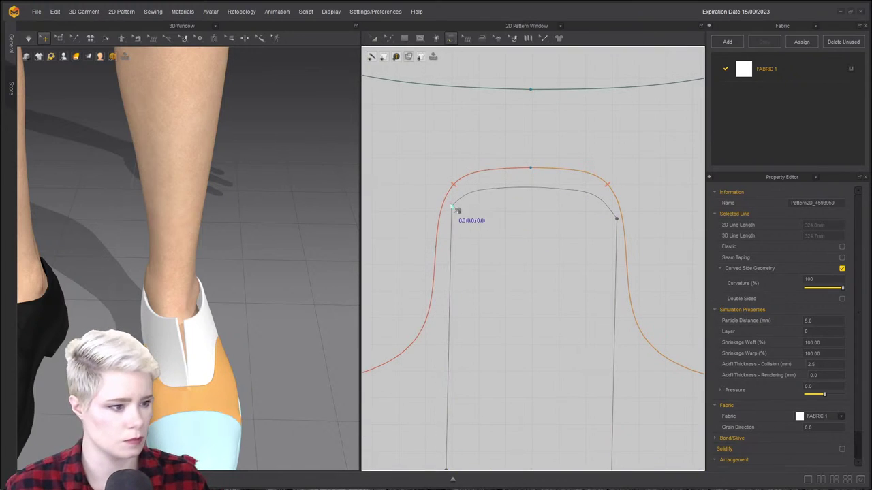
left_click(452, 207)
left_click(617, 219)
key("Escape")
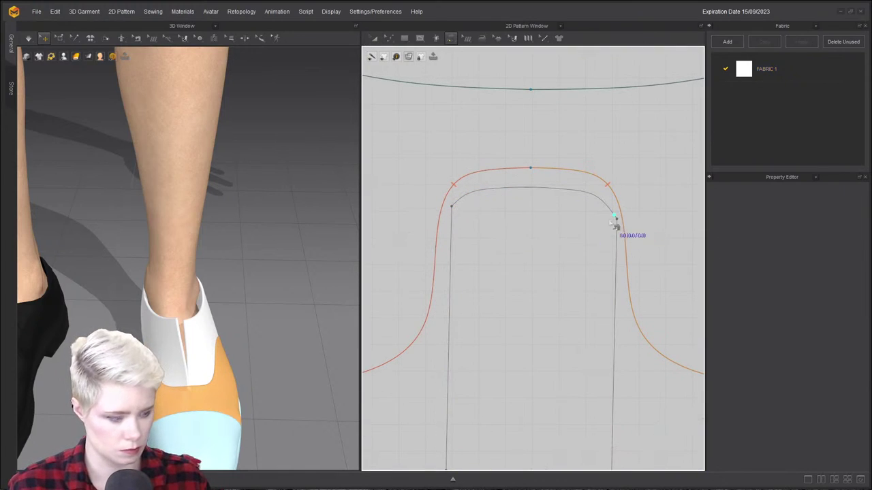
Rotate the new piece so that its straight bottom edge is parallel to the X-axis.
key("z")
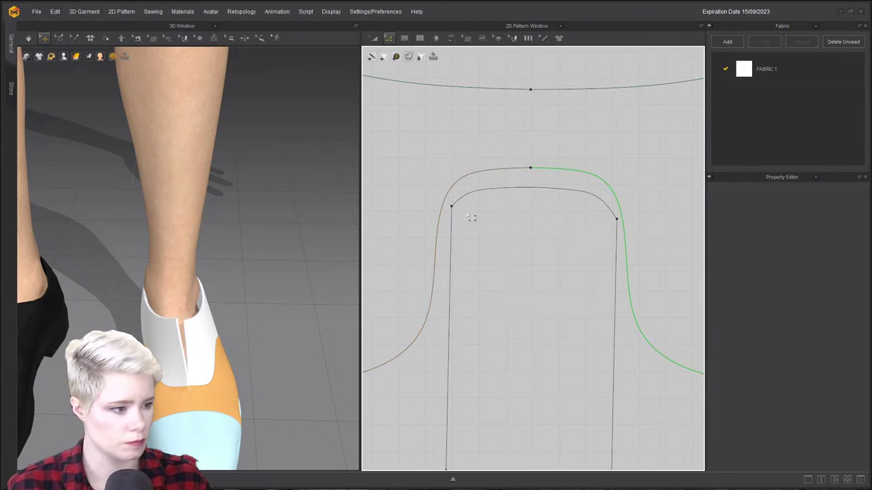
left_click(452, 208)
scroll(625, 225, "down", 3)
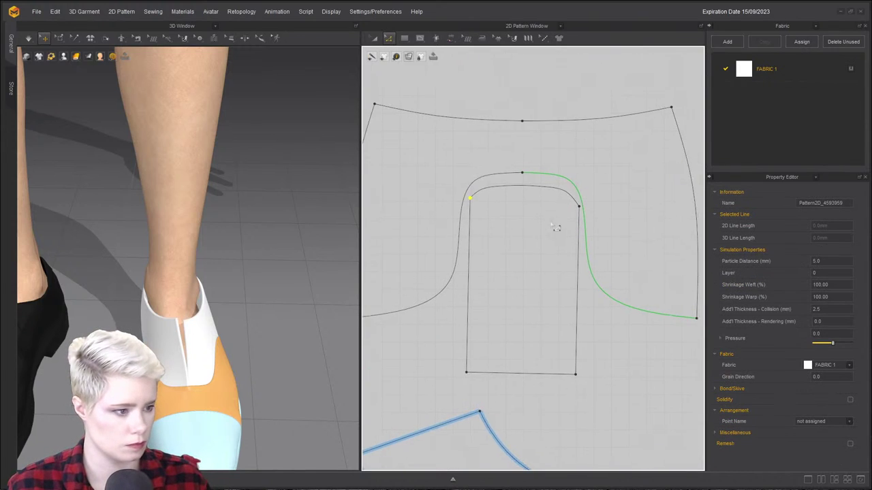
key("a")
left_click(535, 224)
right_click(533, 308)
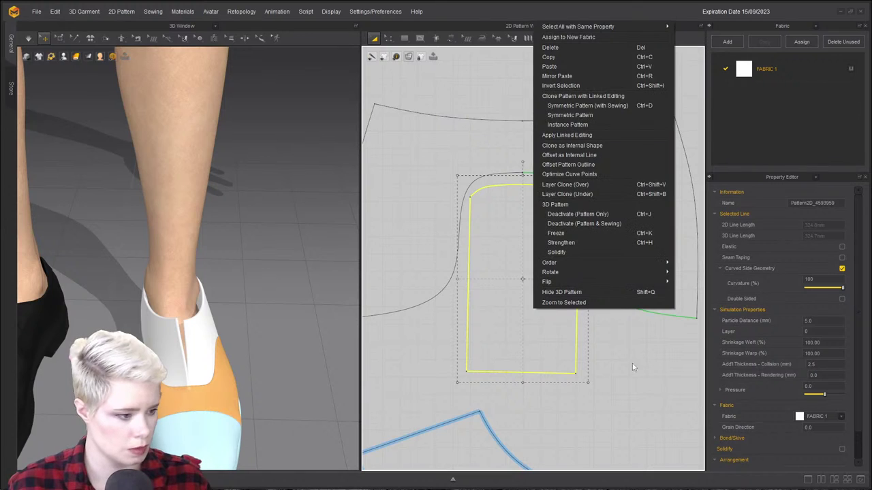
mouse_move(585, 273)
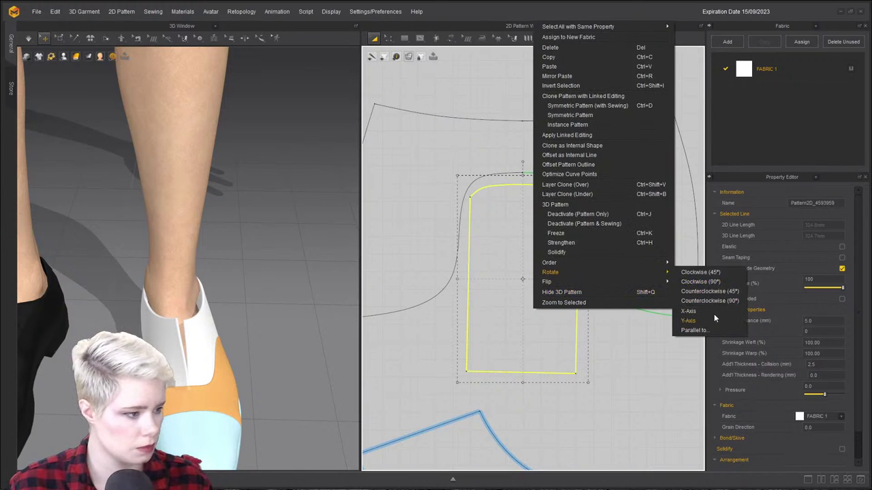
left_click(714, 315)
left_click(521, 372)
Try to adjust the new piece's two upper corner points together and undo the changes.
scroll(517, 208, "up", 3)
key("z")
left_click(451, 197)
left_click(594, 205, "shift")
right_click(593, 203)
left_click(620, 173)
key("ctrl+z")
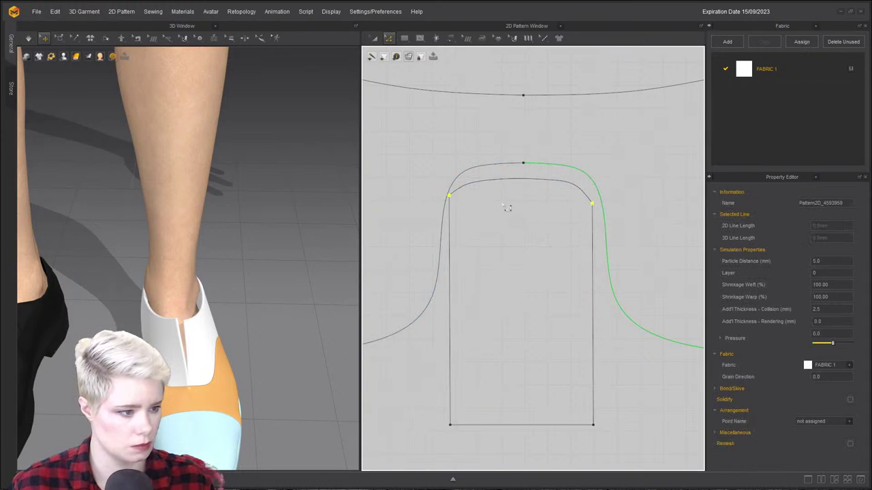
key("ctrl+z")
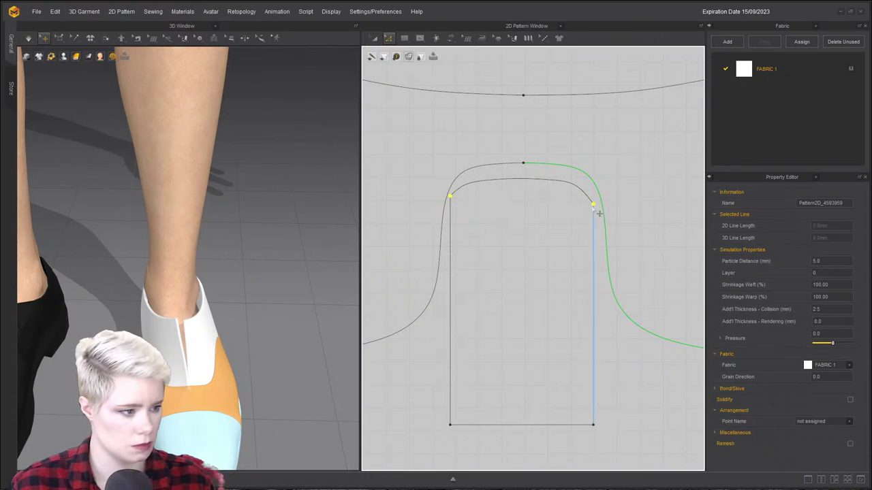
Align the new piece's two upper corner points to the bottom and move the piece up onto the vamp's inner curve.
right_click(593, 204)
mouse_move(626, 245)
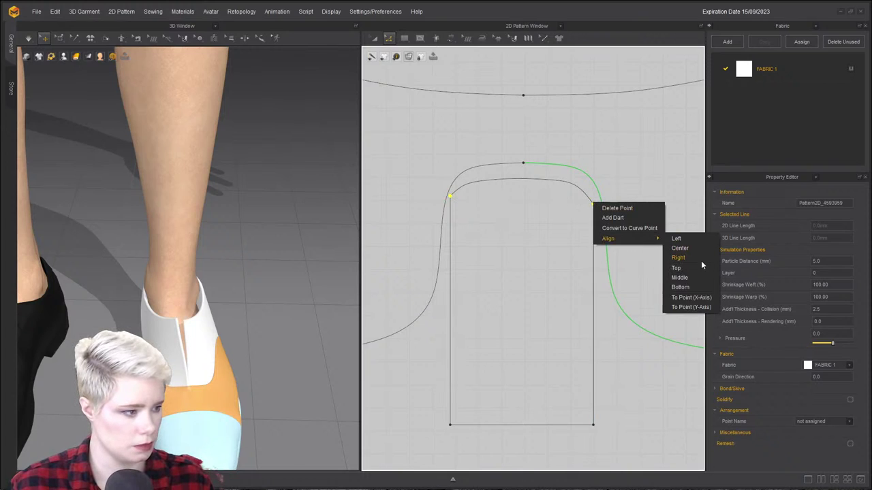
left_click(680, 286)
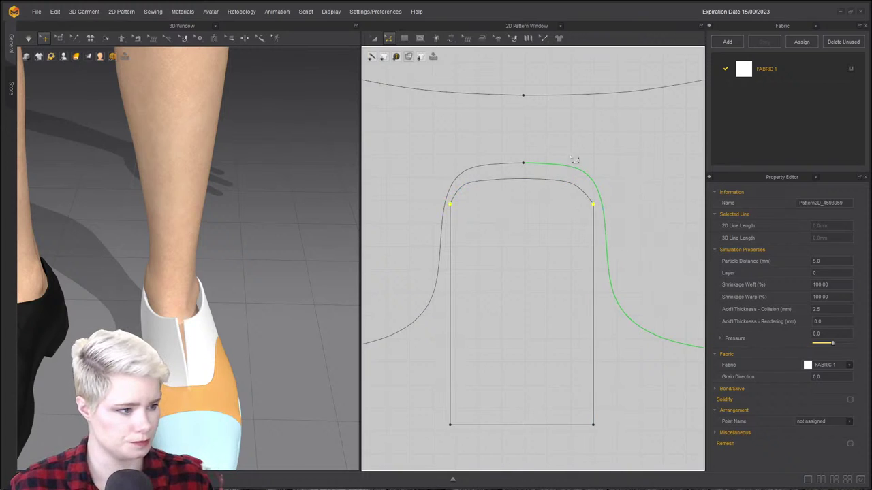
key("a")
left_click(525, 245)
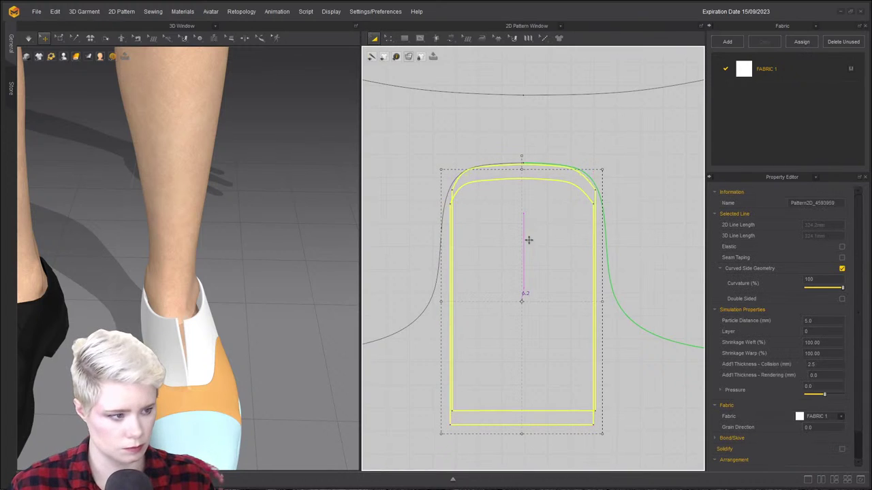
left_click_drag(529, 239, 530, 238)
scroll(534, 234, "down", 1)
scroll(535, 221, "up", 3)
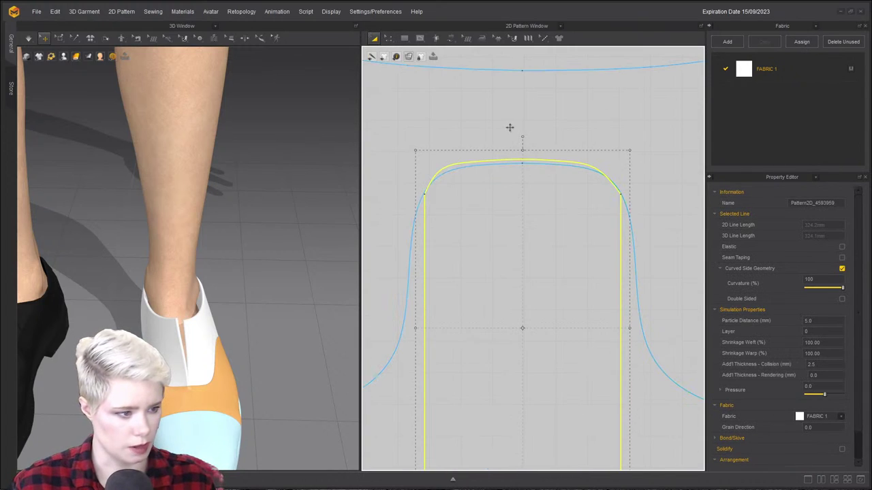
Move the middle and left curve points of the new piece's upper edge onto the vamp's inner curve.
key("z")
left_click(517, 164)
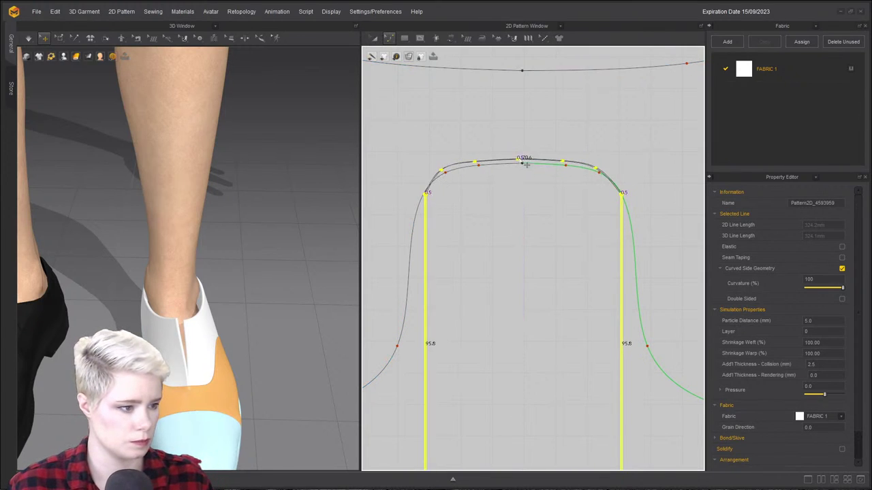
key("Left")
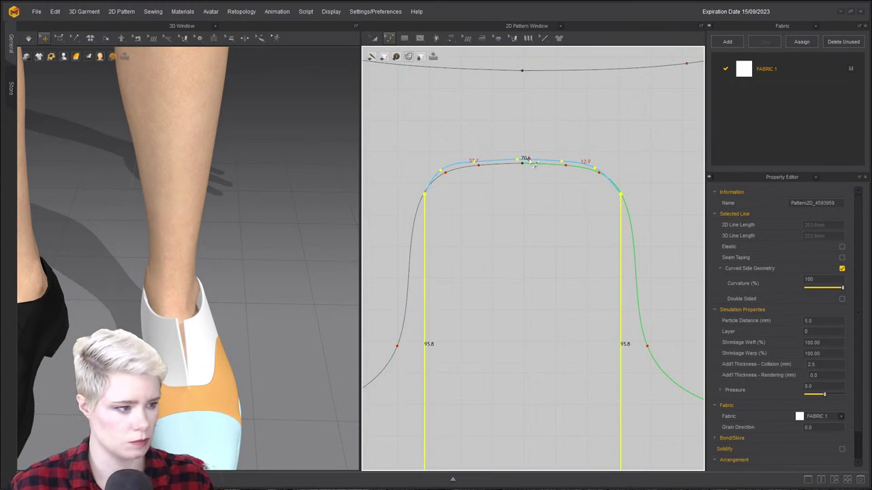
left_click(522, 162)
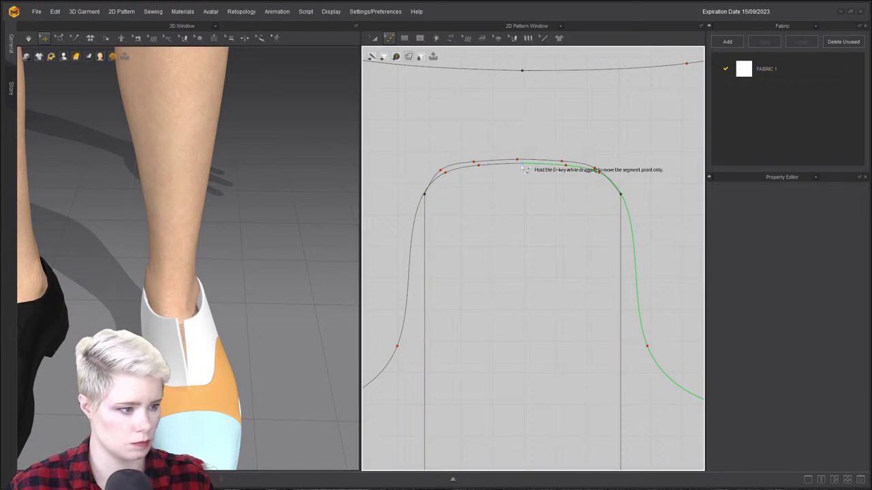
left_click_drag(525, 164, 487, 170)
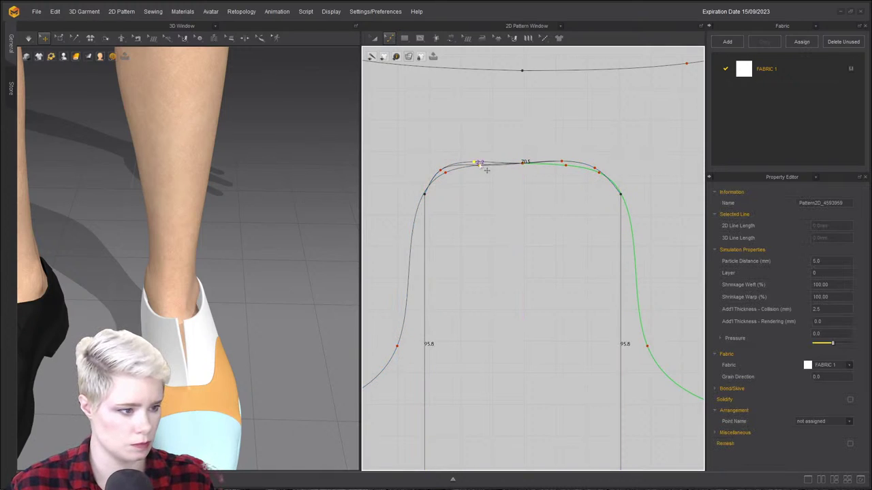
scroll(442, 170, "up", 4)
left_click_drag(448, 194, 460, 198)
left_click_drag(582, 175, 581, 174)
Match the right rounded end of the new piece's upper edge to the vamp's inner curve by adjusting the curve points.
middle_click_drag(690, 180, 514, 185)
left_click_drag(615, 177, 609, 168)
scroll(490, 179, "down", 2)
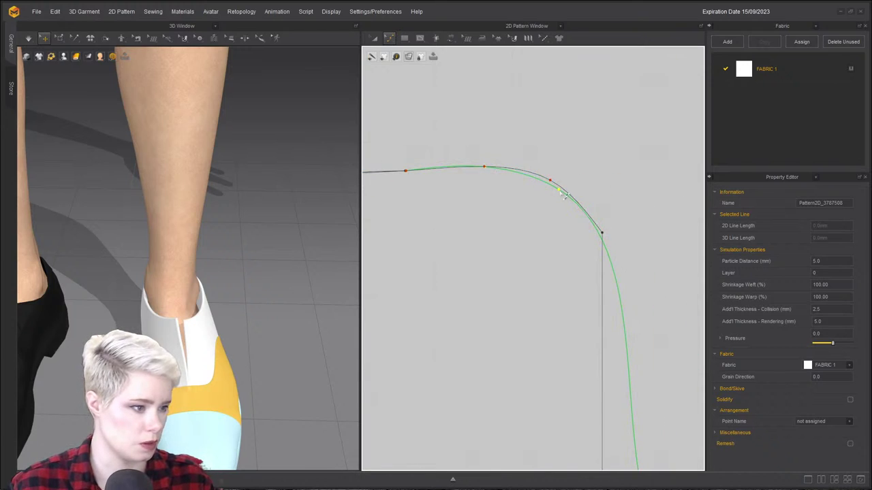
left_click_drag(577, 203, 577, 197)
Shift the new piece's upper left corner point slightly inward to follow the vamp's inner curve.
middle_click_drag(438, 232, 613, 218)
scroll(489, 233, "down", 3)
scroll(595, 193, "up", 2)
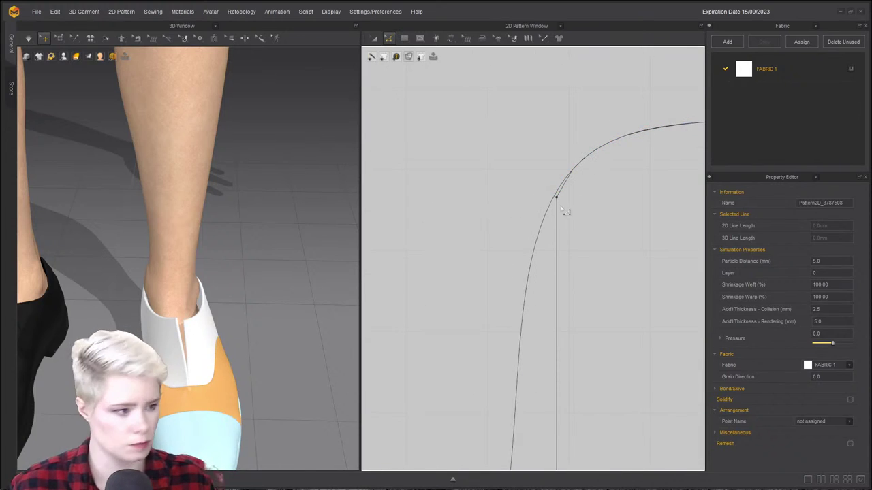
left_click_drag(557, 197, 565, 200)
scroll(604, 225, "down", 6)
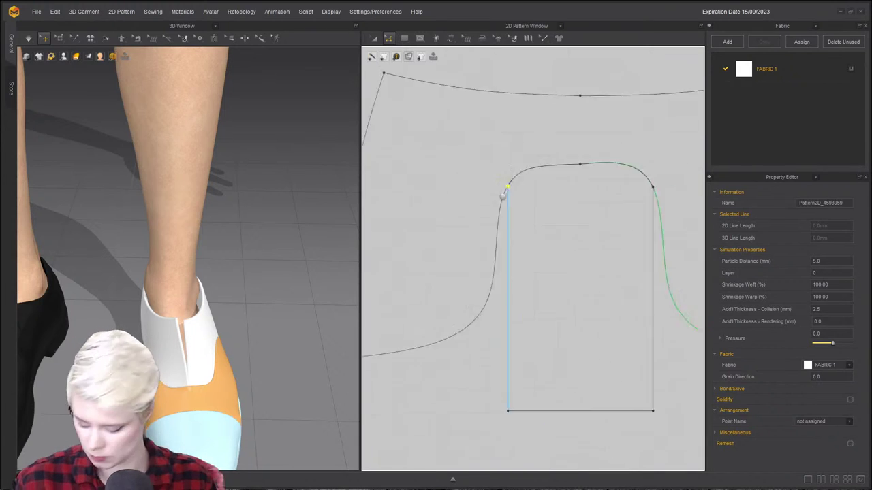
Move the new piece down and to the right, away from the vamp's inner curve.
scroll(528, 241, "up", 1)
left_click(512, 225)
scroll(518, 252, "up", 4)
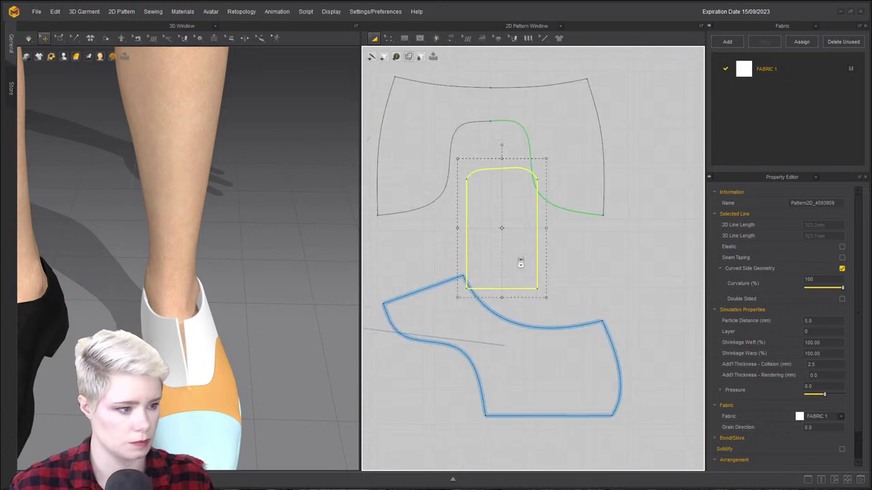
scroll(504, 170, "down", 3)
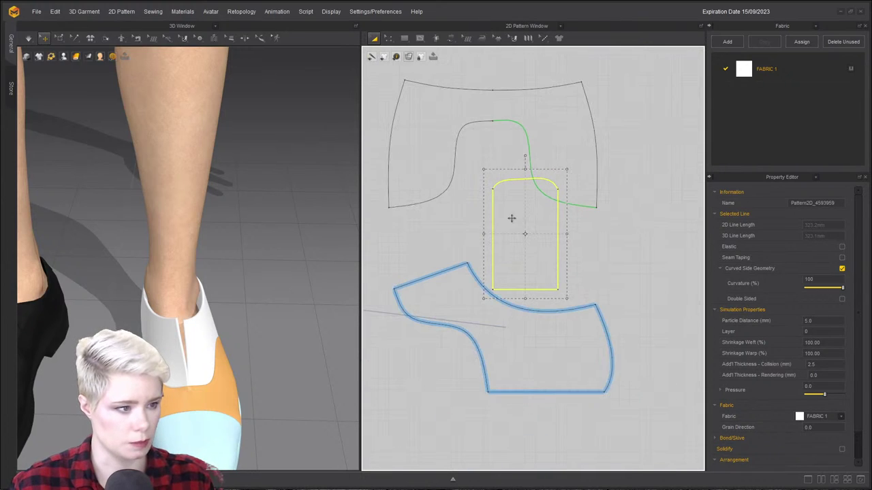
Sew the new piece's curved upper edge to the matching stretch of the vamp's inner curve and refine the seam's end point.
key("m")
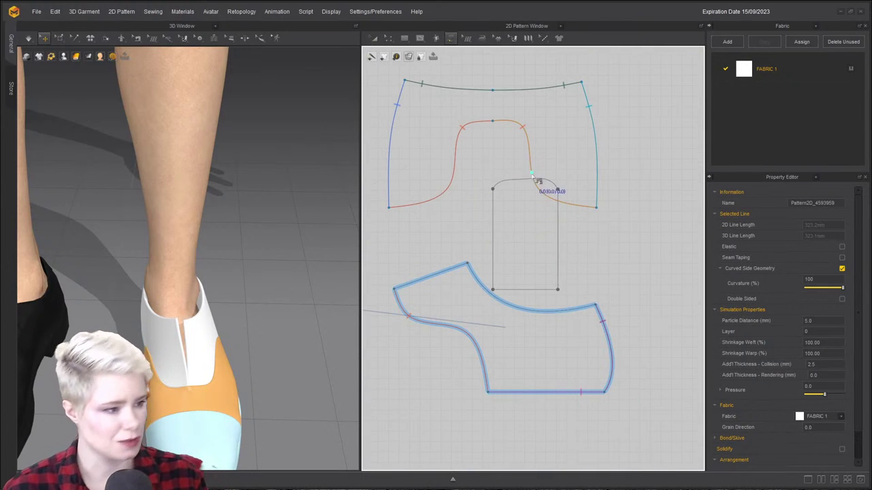
left_click(492, 189)
left_click(559, 191)
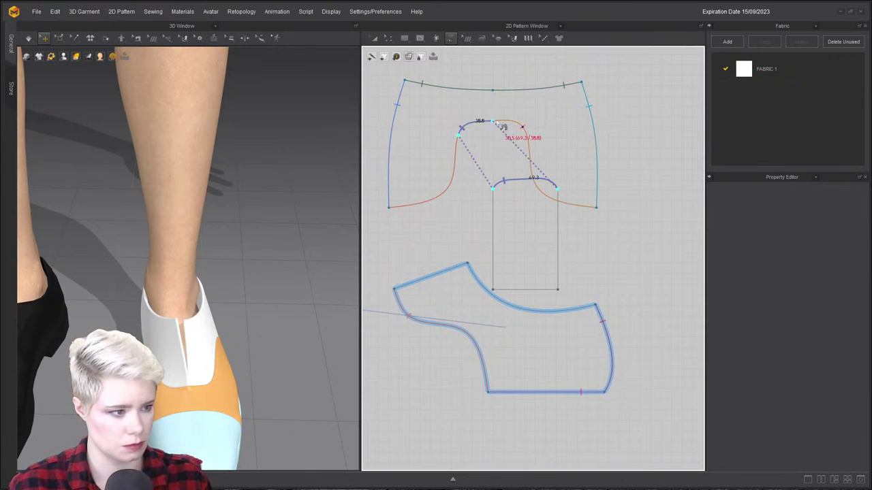
left_click(524, 128)
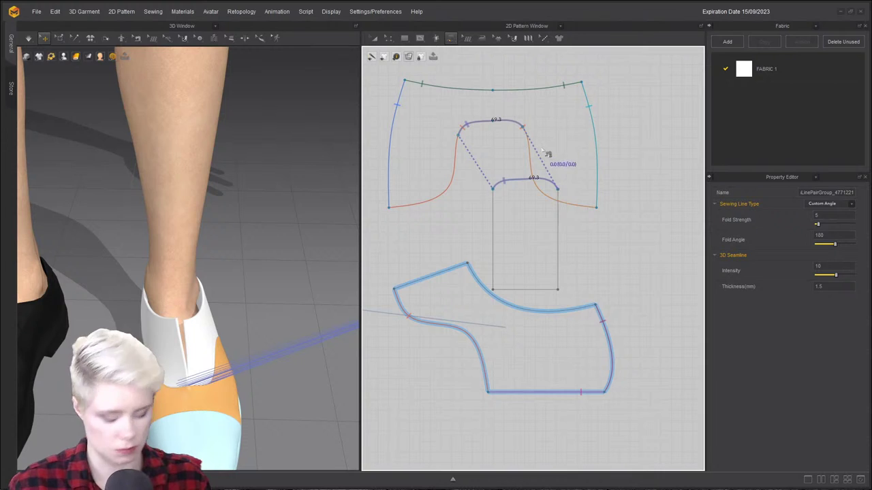
scroll(531, 143, "up", 3)
left_click(519, 135)
left_click(539, 152)
left_click_drag(518, 130, 522, 136)
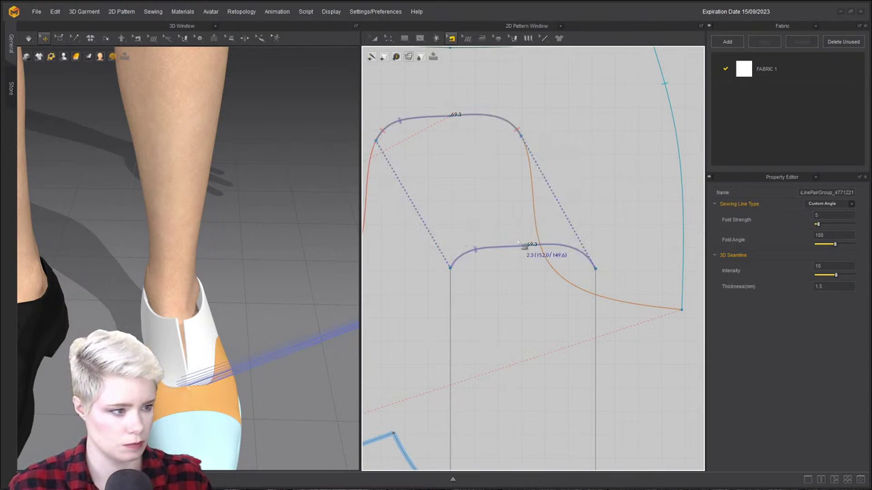
scroll(598, 237, "down", 4)
Superimpose the new piece under the vamp in the 3D view.
left_click(535, 216)
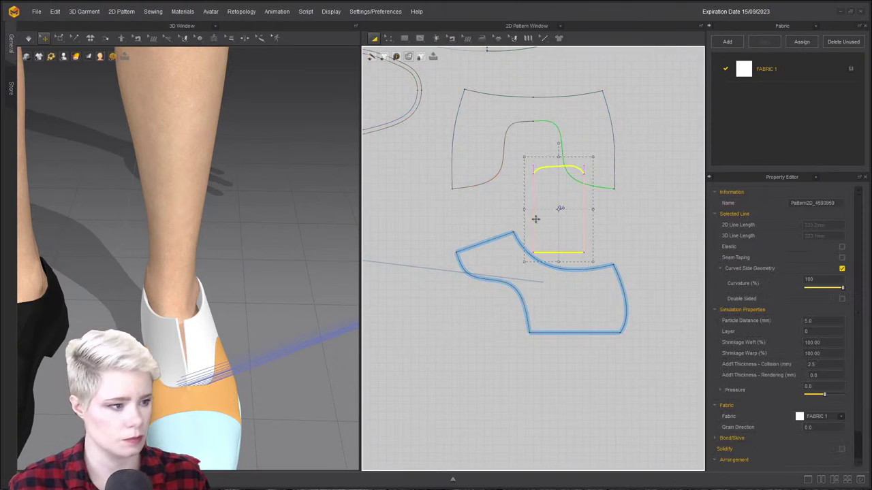
right_click(536, 216)
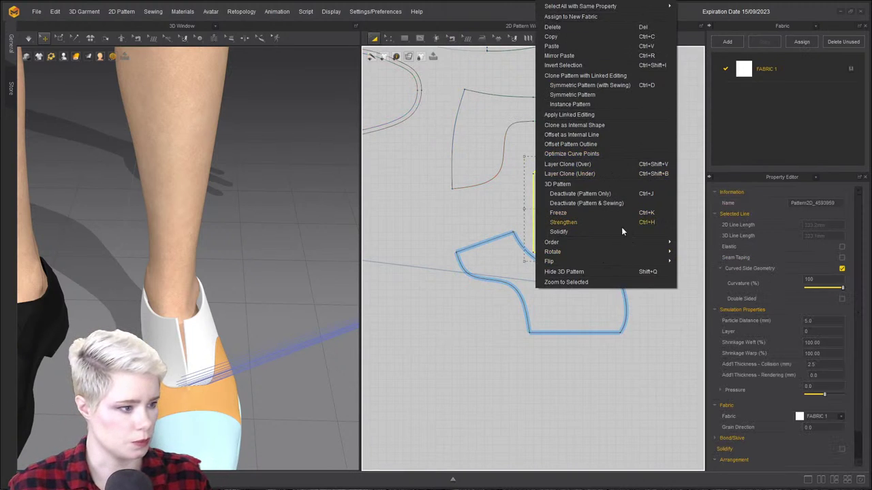
left_click(267, 338)
scroll(200, 271, "down", 4)
middle_click_drag(280, 295, 152, 252)
right_click_drag(152, 254, 202, 218)
left_click(315, 192)
right_click(315, 192)
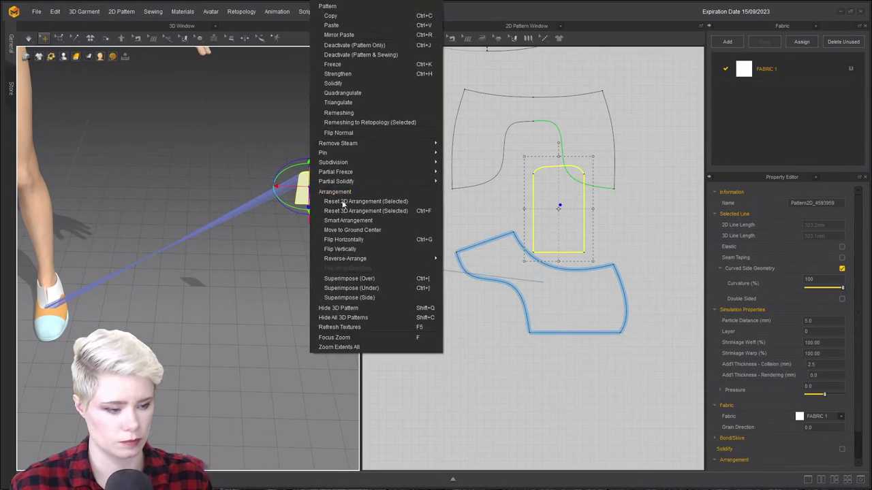
left_click(396, 290)
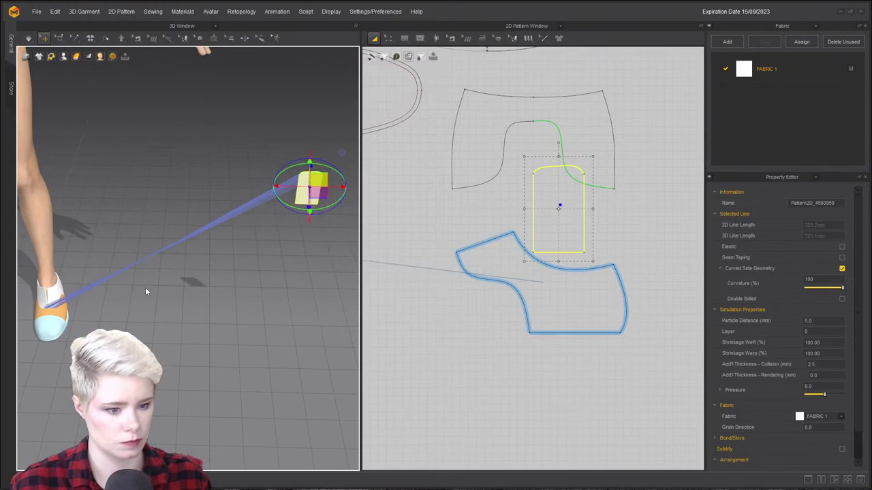
Lift the vamp above the shoe in 3D and simulate it so that it settles back over the foot.
right_click_drag(107, 271, 40, 274)
scroll(191, 225, "up", 1)
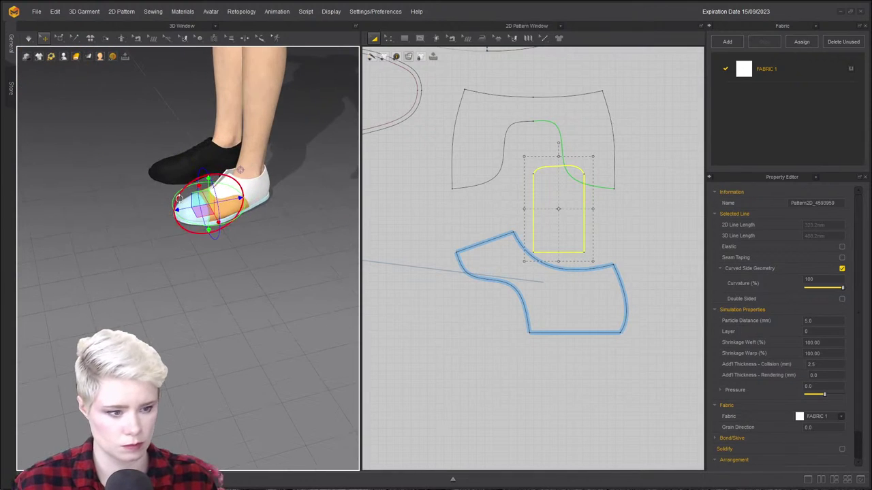
left_click(233, 219)
left_click(203, 193)
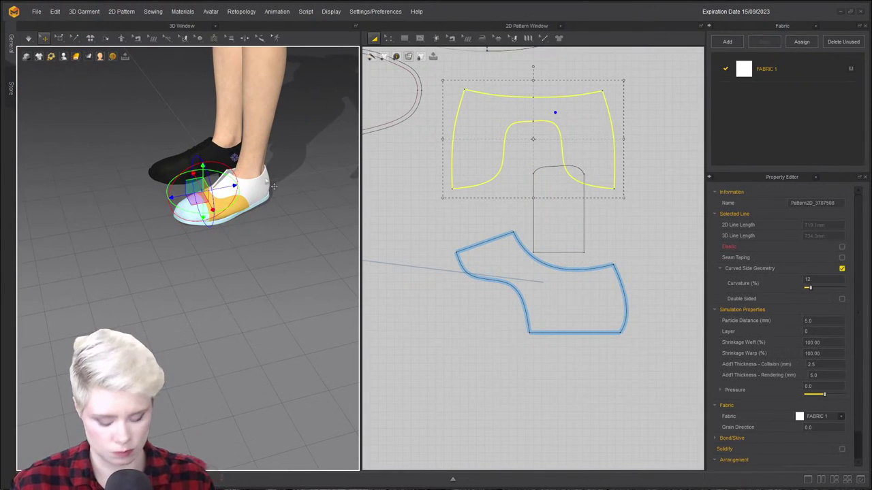
scroll(235, 164, "up", 6)
right_click_drag(191, 223, 73, 194)
left_click_drag(171, 224, 210, 155)
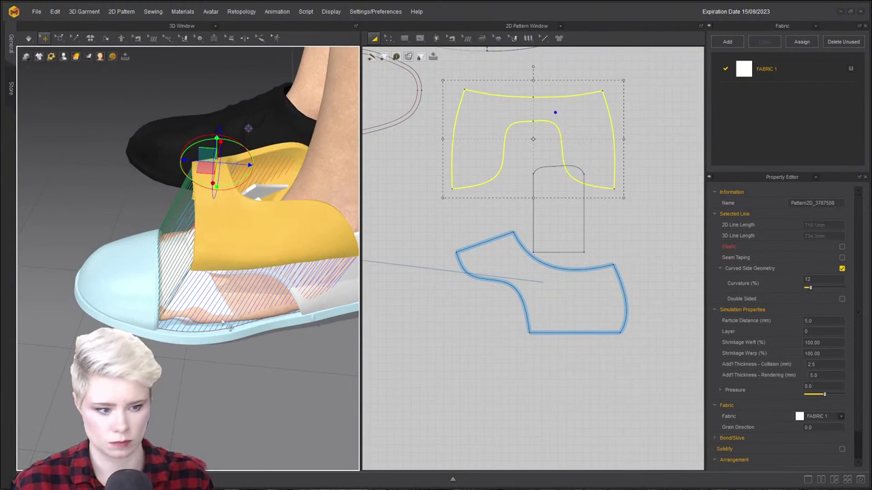
key("space")
Freeze the new piece together with the toe cap, the vamp and the back piece.
left_click(583, 193)
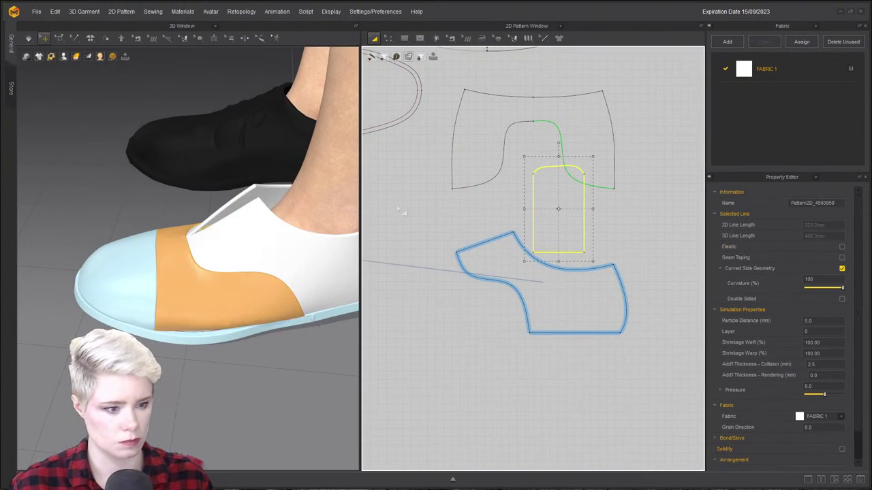
right_click_drag(239, 217, 249, 113)
right_click_drag(214, 232, 156, 310)
left_click(149, 296, "shift")
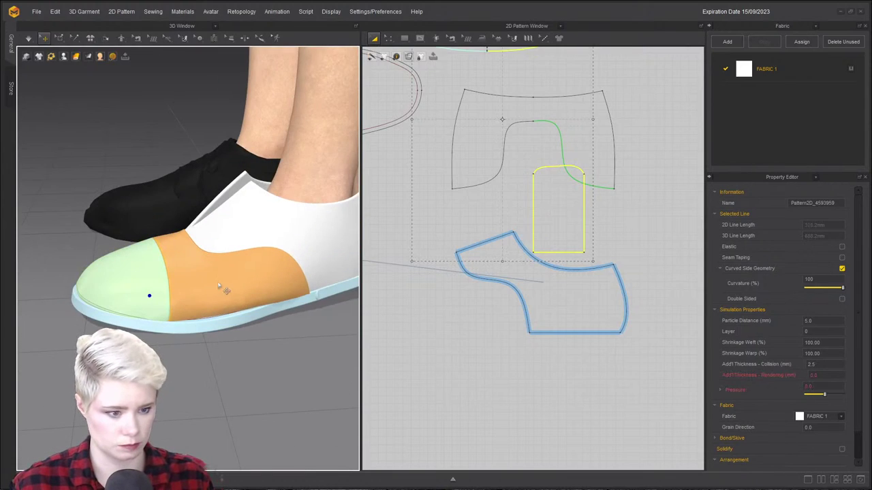
left_click(217, 282, "shift")
left_click(307, 231, "shift")
key("ctrl+k")
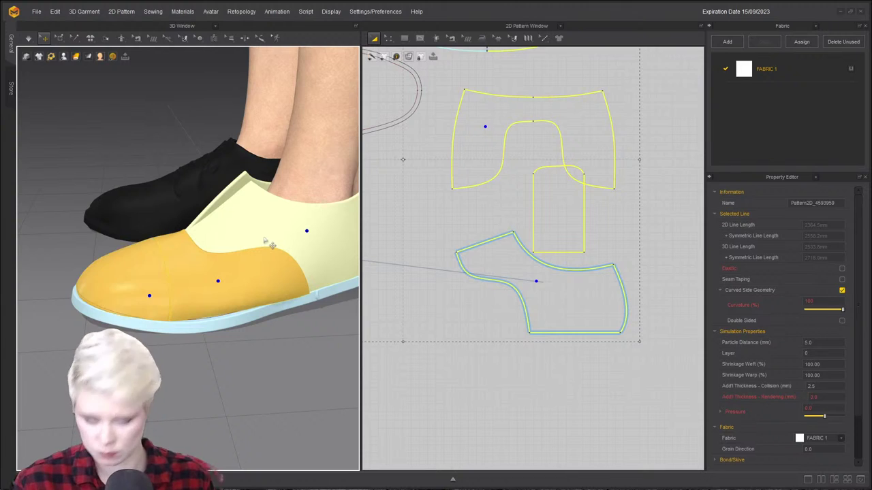
key("ctrl+k")
Select only the new piece and examine it up close in the 2D pattern view.
left_click(223, 178)
left_click(618, 216)
left_click(577, 213)
right_click(583, 210)
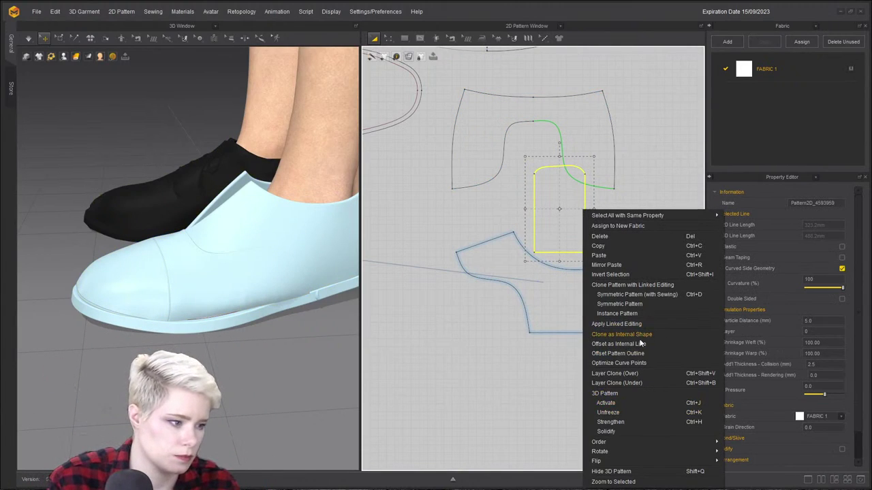
right_click_drag(207, 225, 219, 229)
left_click_drag(546, 223, 547, 223)
right_click(546, 224)
left_click(561, 221)
left_click(571, 214)
key("f")
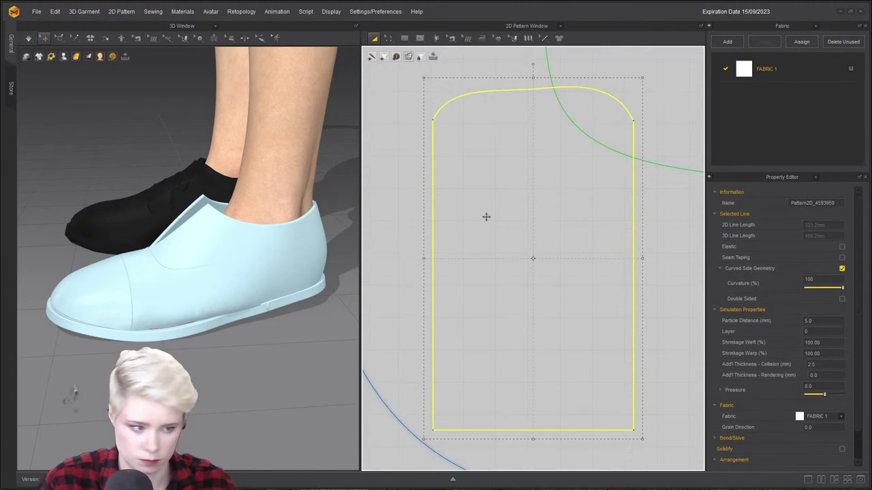
Deactivate the avatar and hide it to expose the inside of the shoe.
left_click(293, 178)
scroll(336, 209, "up", 5)
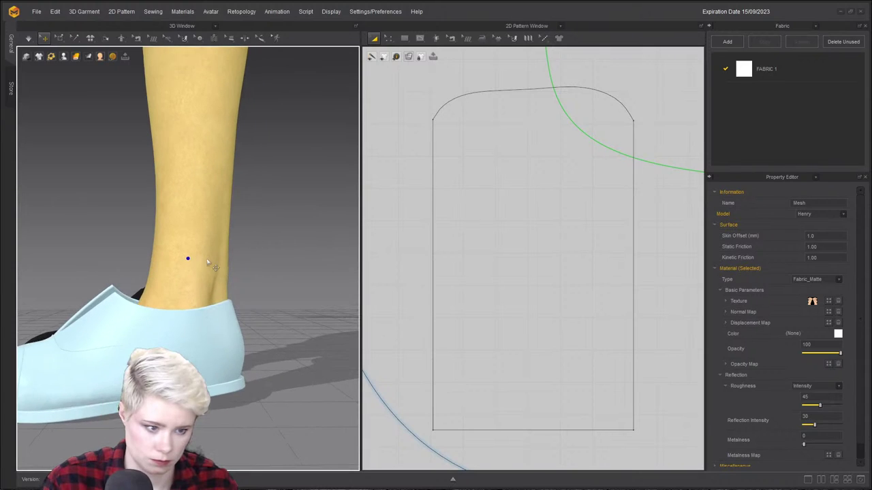
right_click(185, 266)
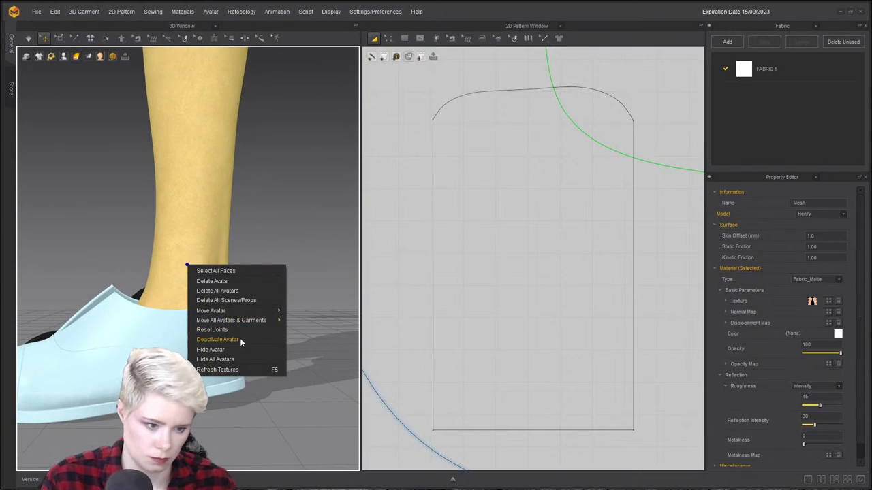
left_click(200, 336)
right_click_drag(199, 330, 129, 308)
scroll(184, 341, "up", 3)
right_click(130, 308)
left_click(149, 247)
right_click_drag(160, 248, 194, 301)
right_click(225, 312)
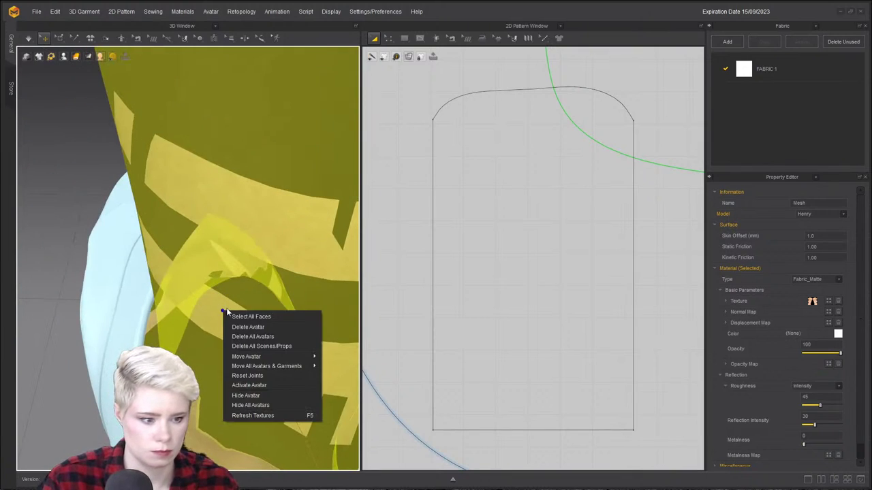
left_click(273, 395)
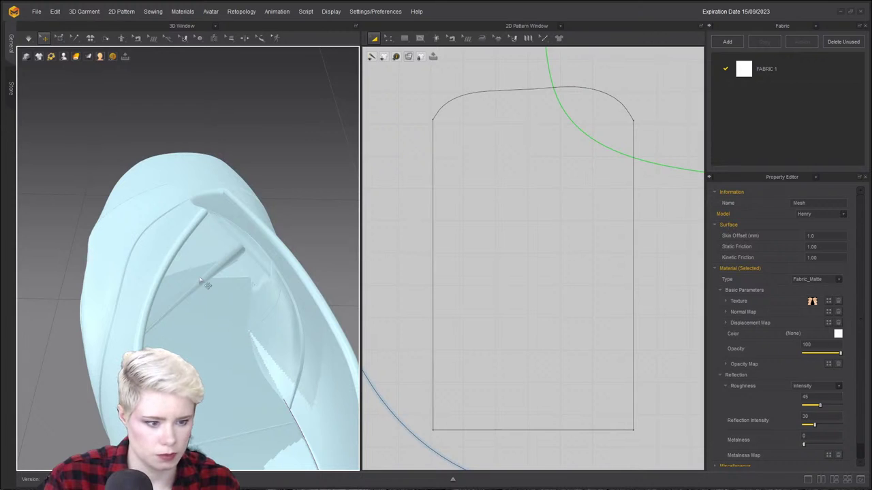
Pull the new piece out of the shoe's interior to above the toe.
left_click(197, 276)
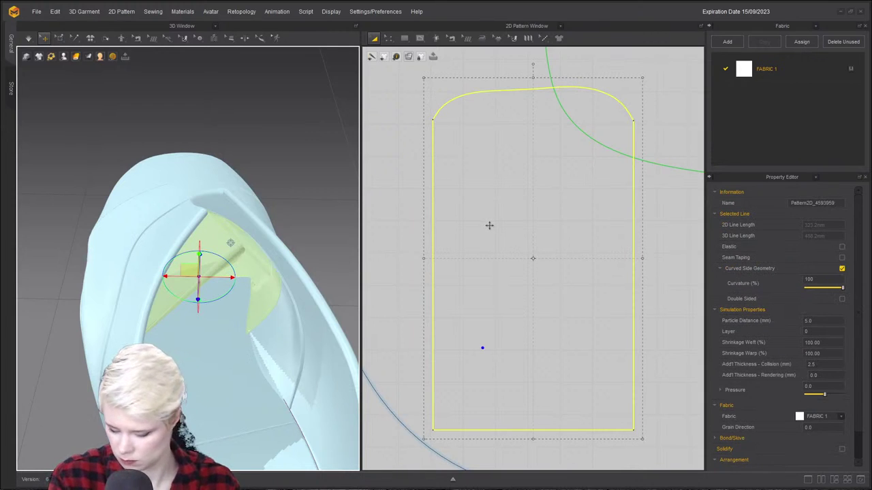
left_click_drag(216, 268, 201, 116)
right_click_drag(201, 117, 276, 140)
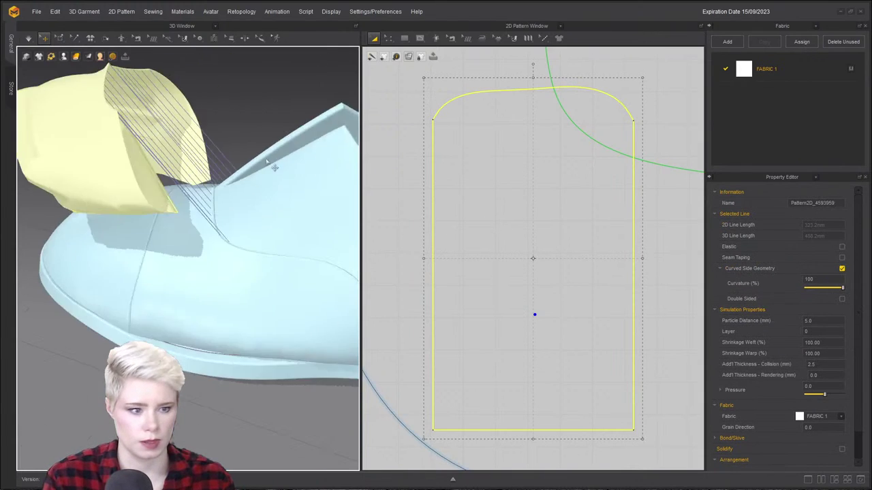
Show the avatar again and activate it so it takes part in the simulation.
scroll(241, 214, "down", 3)
scroll(124, 191, "down", 6)
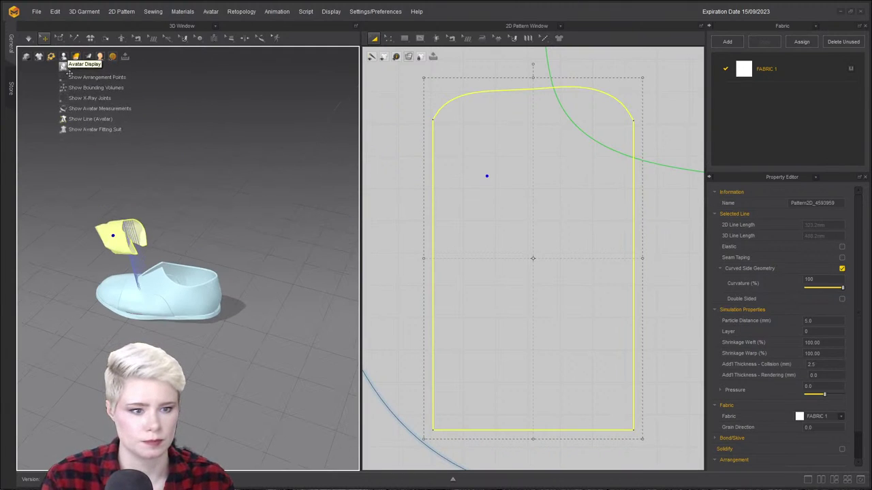
left_click(65, 67)
left_click(211, 175)
right_click(207, 171)
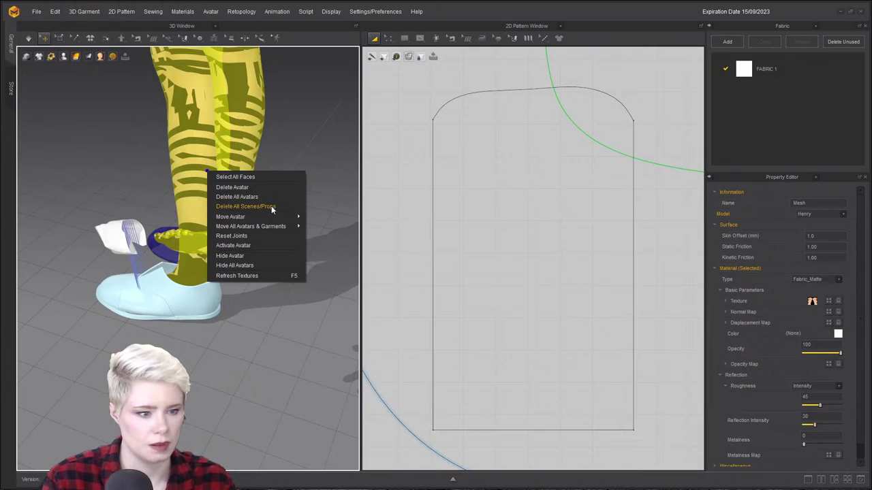
left_click(257, 246)
Strengthen the tongue piece, move it over the shoe's instep and simulate it onto the shoe.
left_click(95, 238)
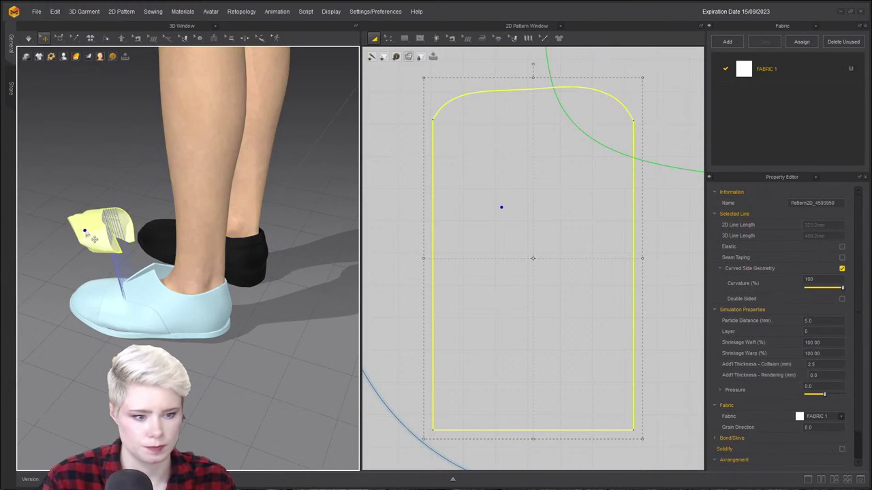
key("ctrl+h")
left_click_drag(95, 230, 265, 244)
key("space")
right_click_drag(148, 289, 157, 233)
scroll(153, 238, "up", 5)
key("space")
middle_click_drag(72, 227, 284, 246)
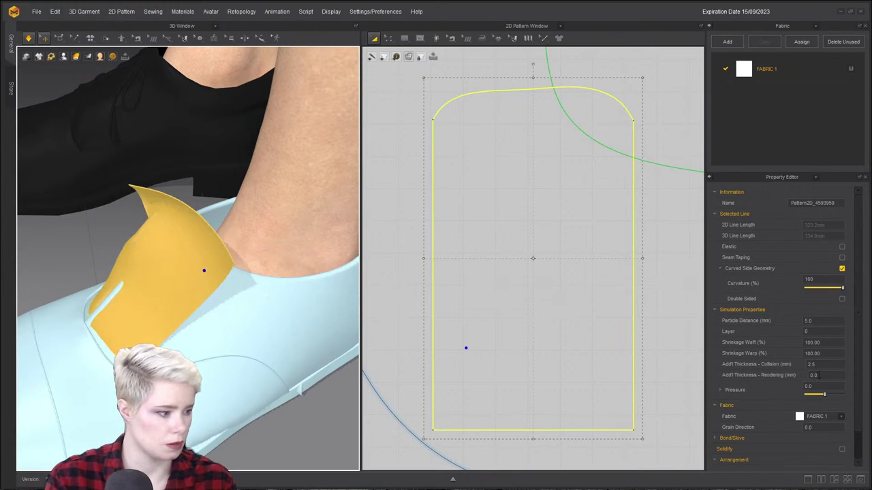
Set the tongue's layer to -1 and pull it under the vamp against the foot during simulation.
left_click(822, 332)
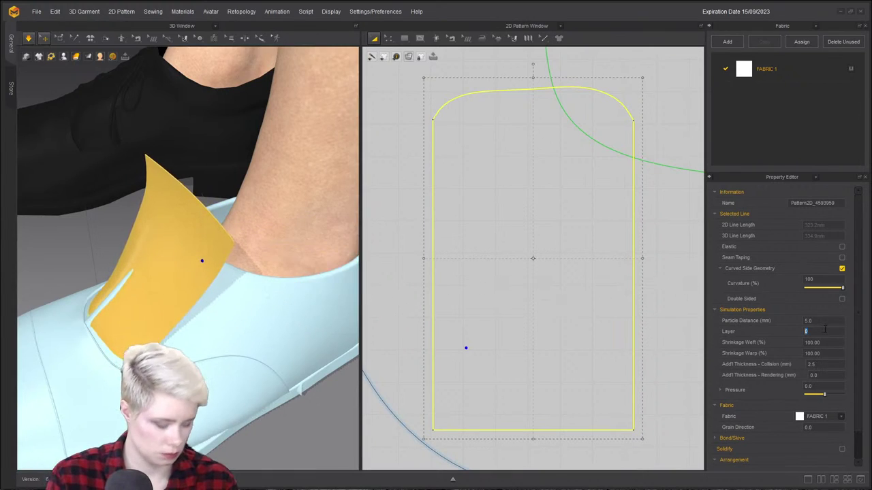
type("-1")
key("Return")
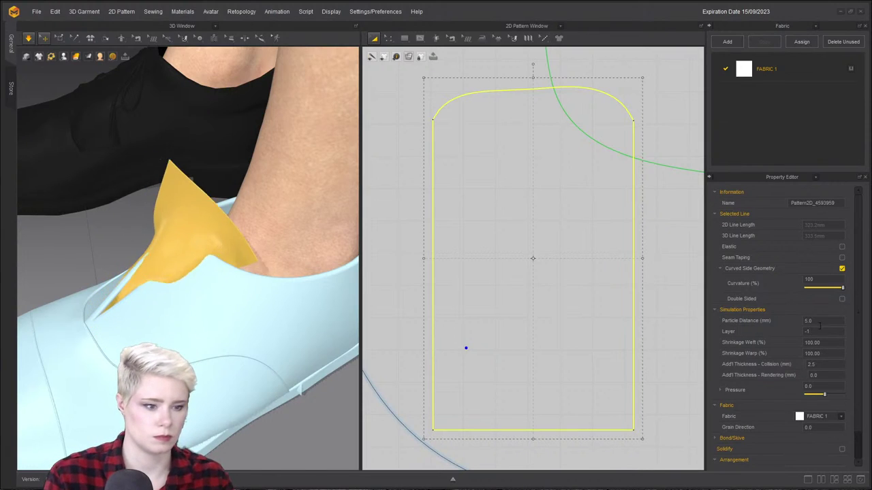
mouse_move(162, 229)
left_mouse_down()
mouse_move(288, 270)
mouse_move(230, 230)
mouse_move(224, 198)
left_mouse_up()
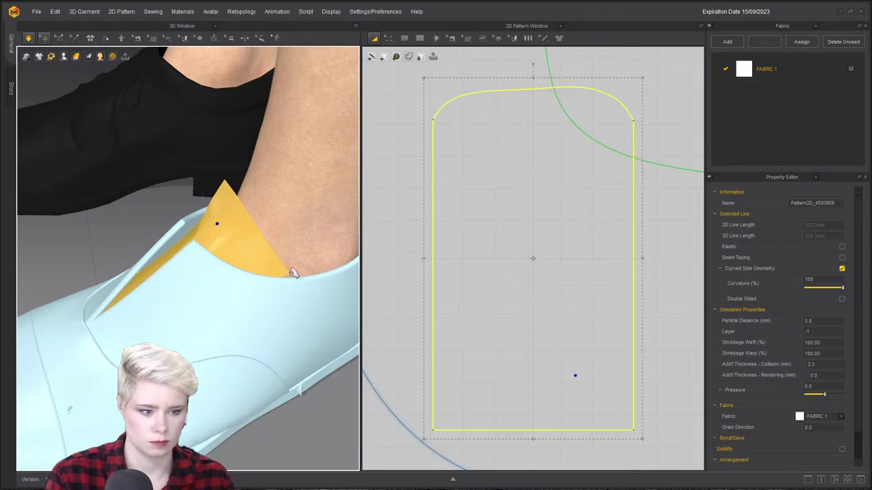
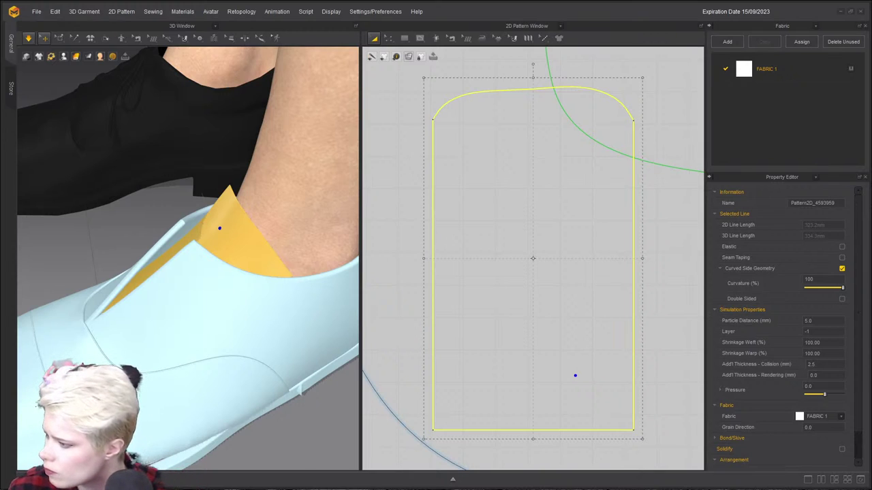
right_click_drag(244, 244, 326, 246)
left_click_drag(246, 219, 197, 221)
key("space")
Try to round the tongue's two lower corners in the 2D pattern with large, unequal Smooth Curve curves.
scroll(555, 328, "down", 2)
middle_click_drag(553, 325, 524, 232)
left_click(396, 153)
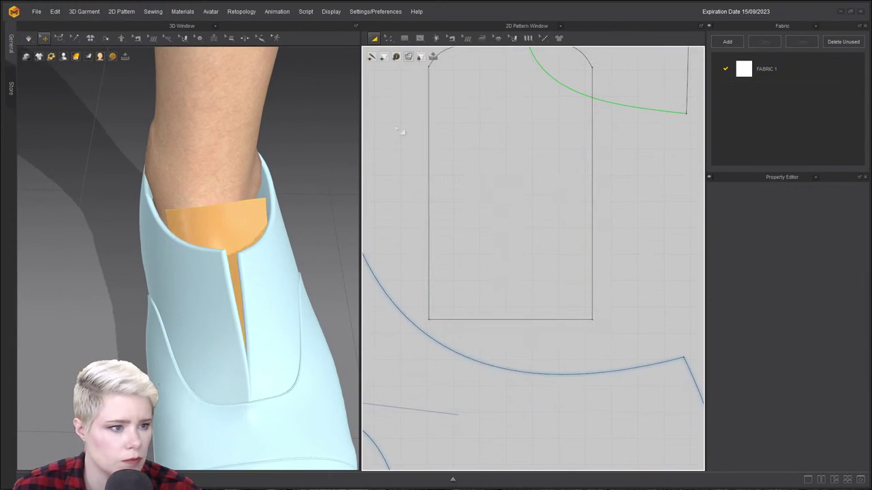
left_click(389, 38)
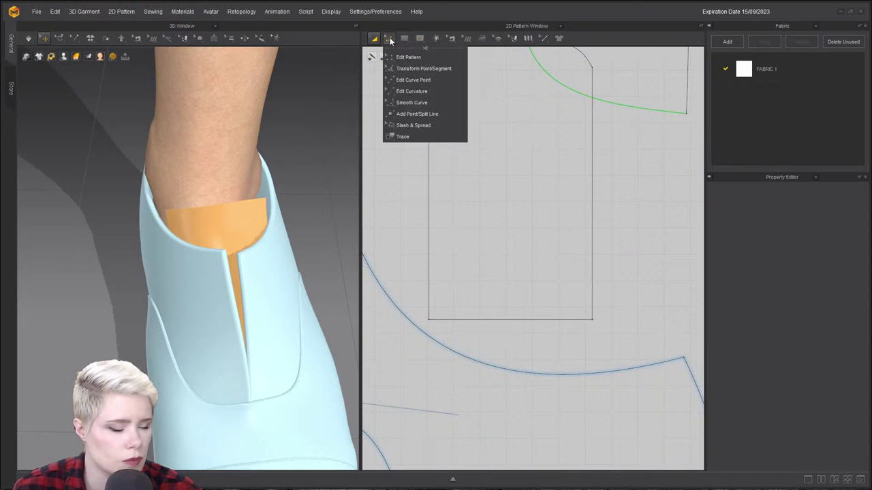
left_click(411, 92)
left_click_drag(429, 319, 475, 227)
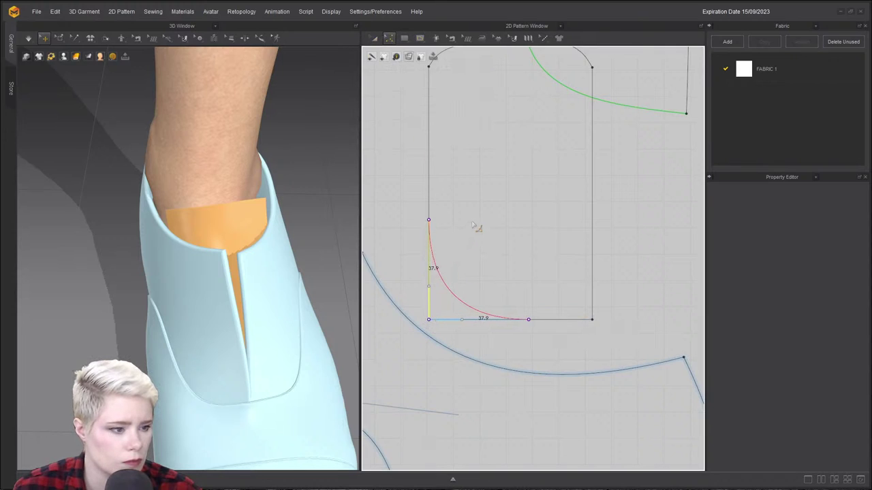
left_click(593, 321)
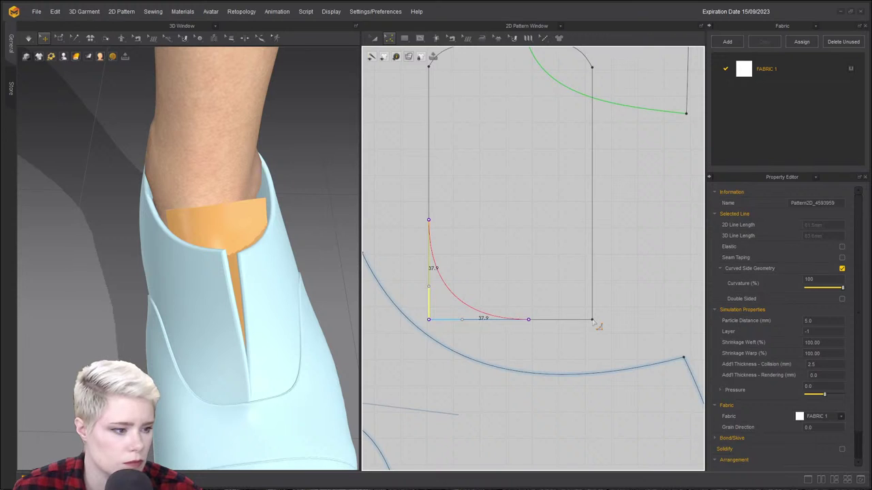
key("Escape")
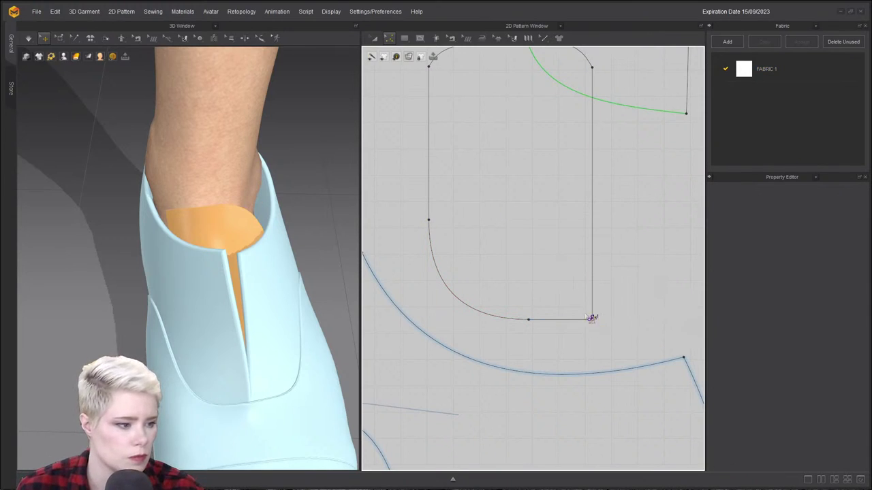
left_click(557, 315)
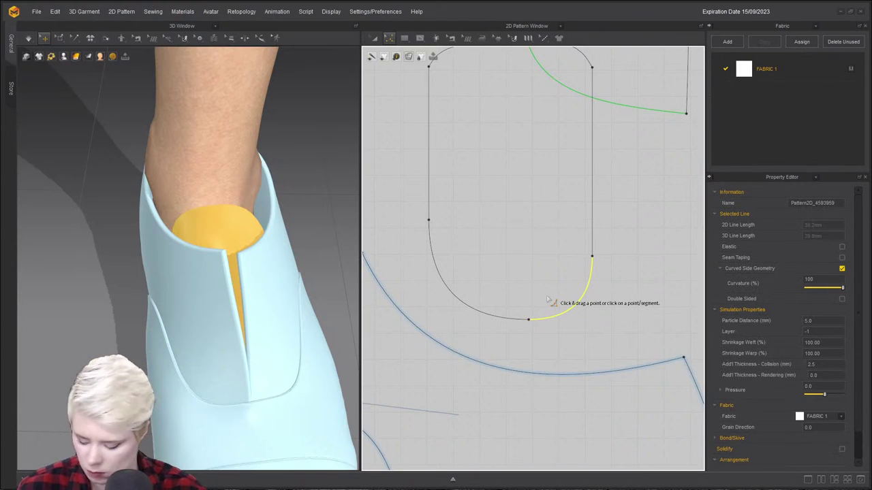
key("ctrl+z")
key("ctrl+z")
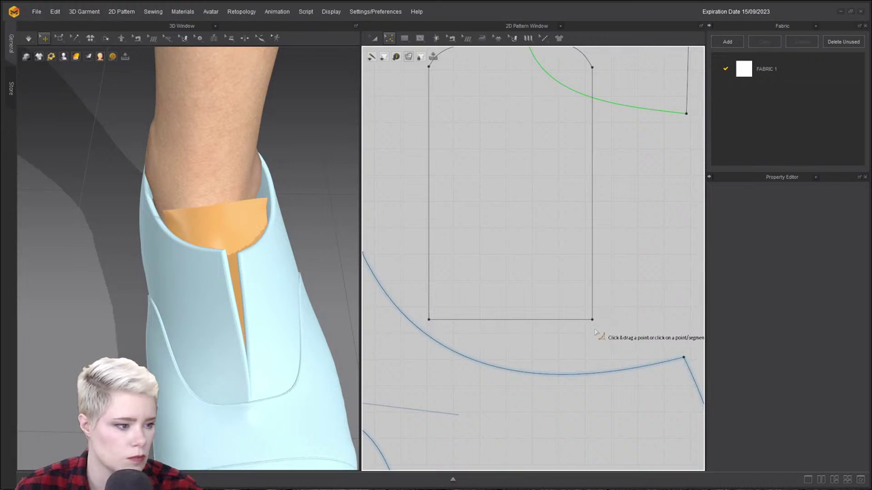
Round the tongue's two lower corners evenly and shorten the piece by scaling it lengthwise in the 2D pattern.
left_click_drag(592, 318, 568, 272)
left_click_drag(428, 319, 448, 253)
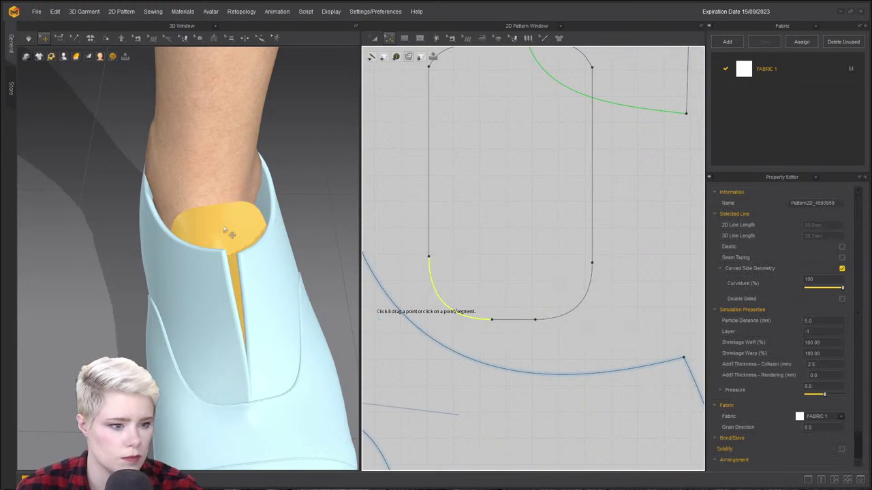
key("a")
left_click(551, 226)
scroll(529, 255, "down", 1)
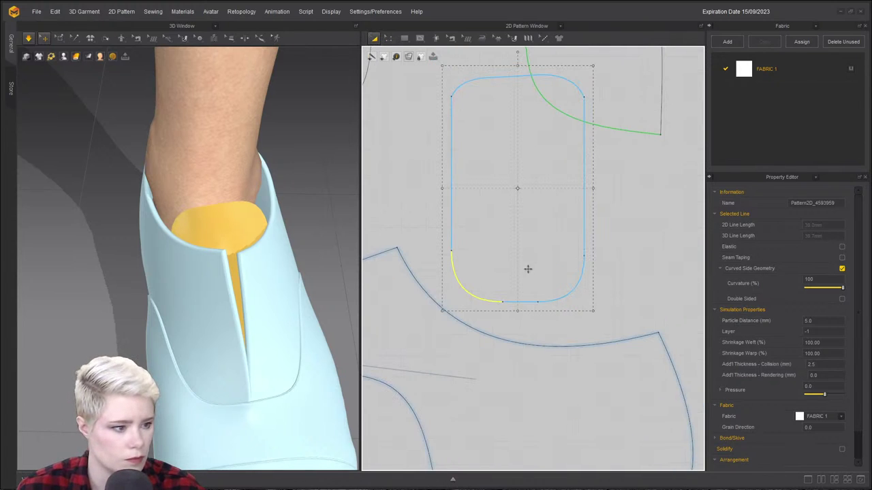
left_click_drag(515, 281, 516, 282)
Pull the shortened tongue into place inside the shoe while the simulation runs.
right_click_drag(257, 291, 122, 292)
scroll(171, 269, "down", 2)
left_click_drag(203, 242, 226, 235)
right_click_drag(173, 216, 217, 213)
Create a Layer Clone (Over) of the heel section of the sole and place it above the original pattern.
left_click(163, 254)
scroll(222, 225, "up", 2)
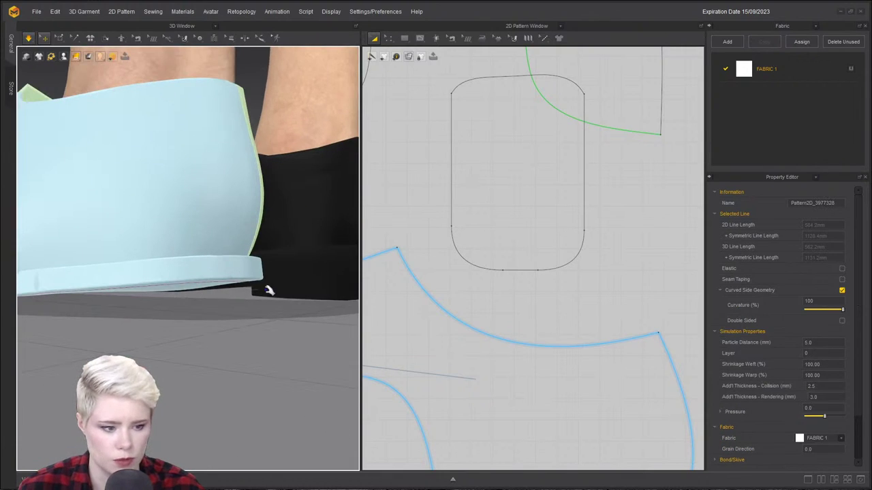
scroll(533, 292, "down", 5)
middle_click_drag(489, 236, 524, 284)
scroll(524, 284, "down", 2)
middle_click_drag(401, 285, 485, 285)
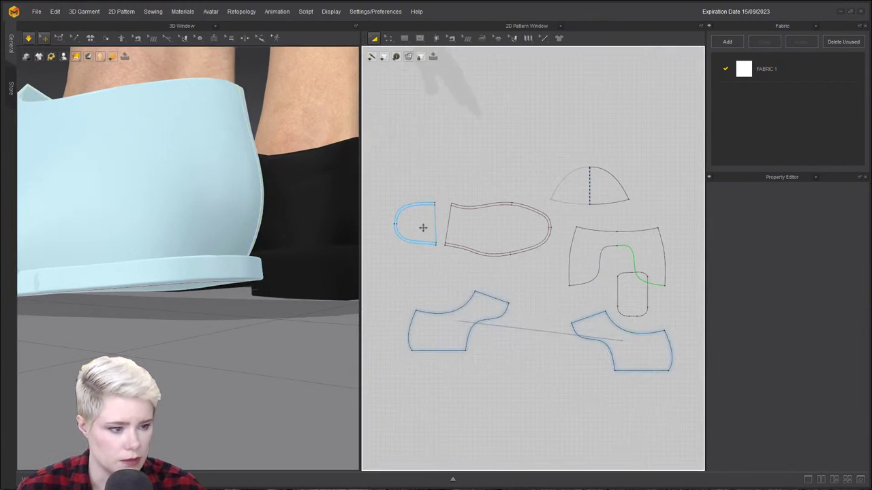
scroll(422, 226, "up", 5)
left_click(500, 210)
right_click(504, 216)
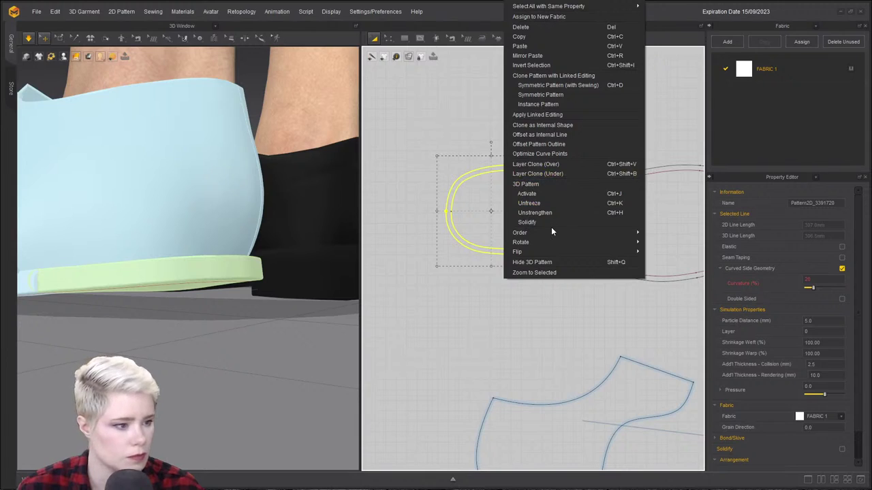
left_click(544, 165)
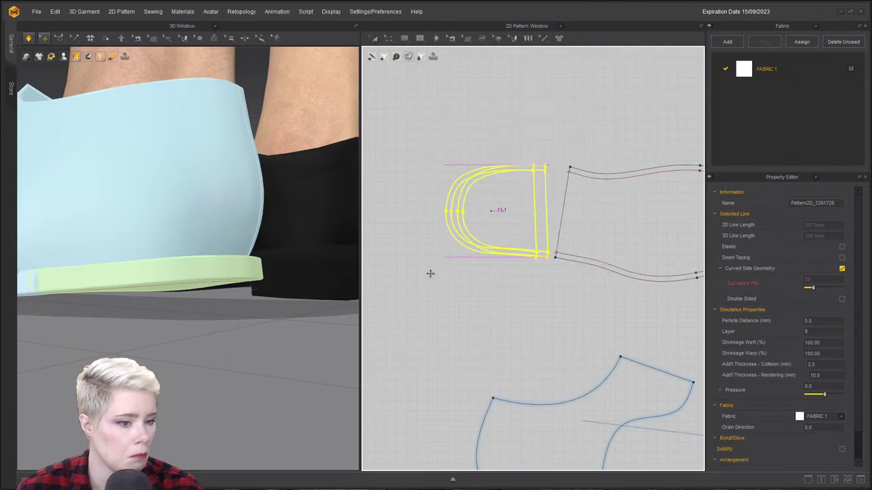
left_click(510, 94)
Pull the cloned heel piece below the sole and set its curved side geometry to a curvature of 20%.
left_click_drag(220, 286, 222, 317)
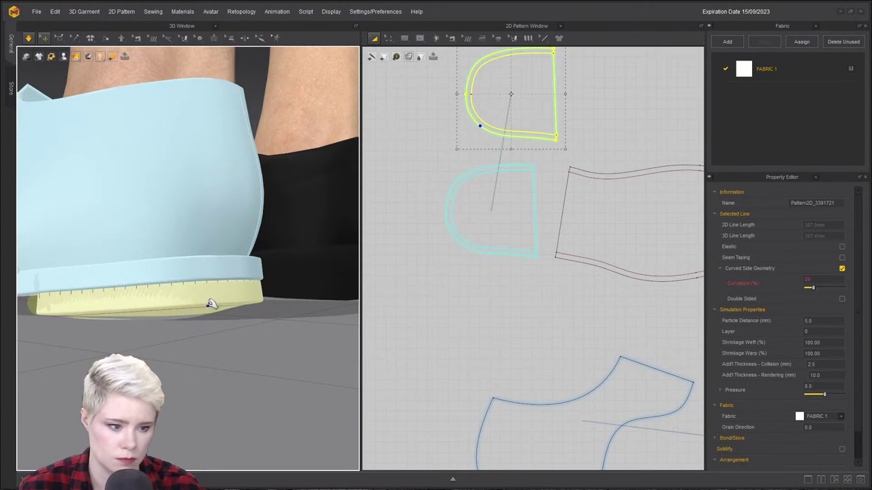
right_click_drag(211, 296, 224, 259)
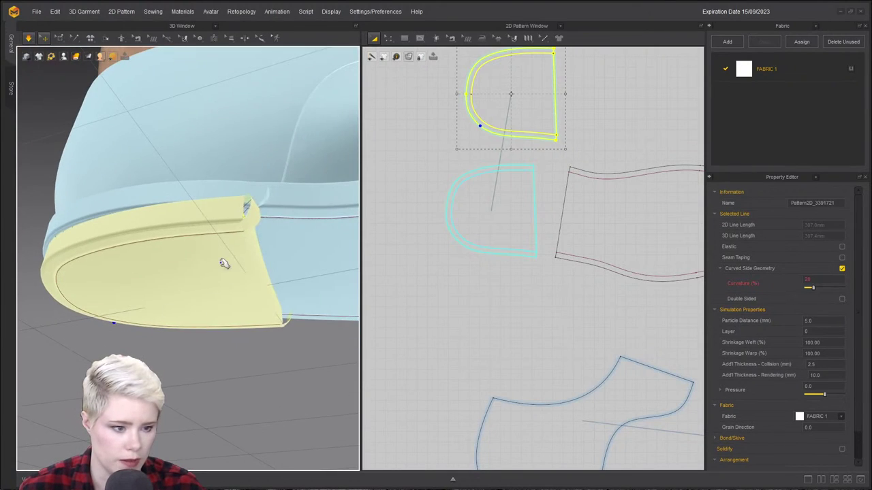
left_click(226, 240)
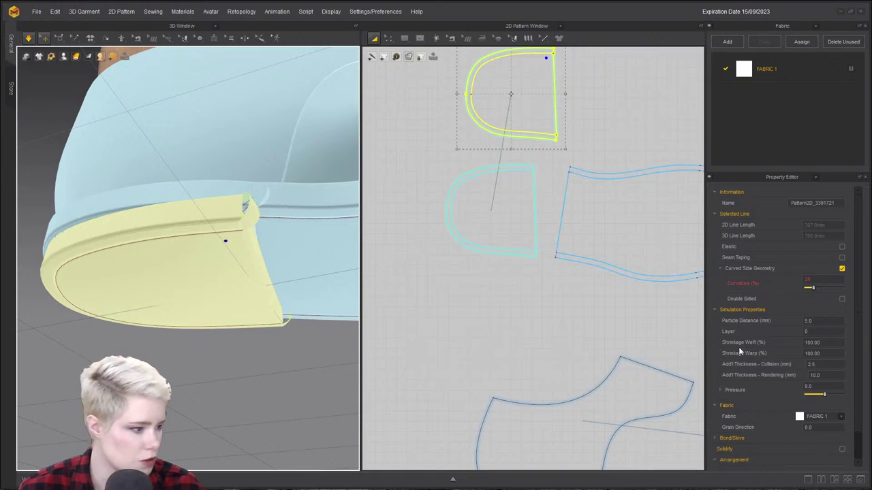
double_click(816, 278)
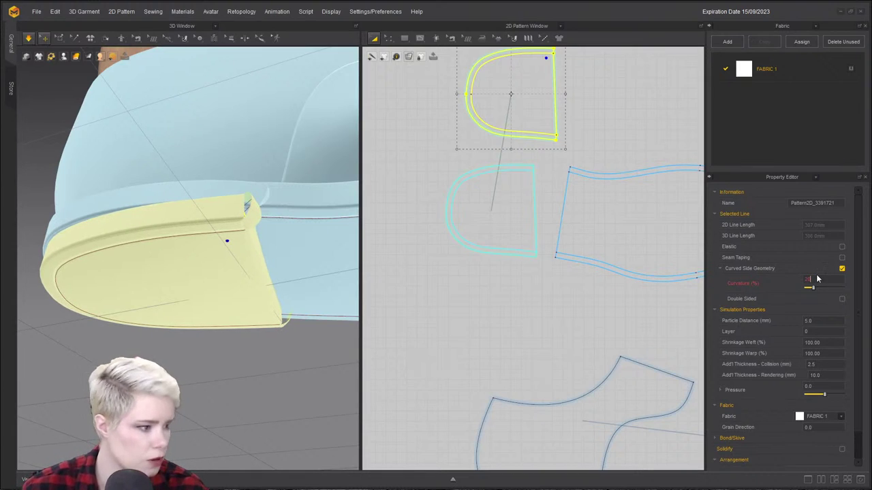
key("Return")
Set the heel clone's additional rendering thickness to 15 mm.
right_click_drag(188, 282, 349, 348)
right_click_drag(306, 259, 270, 235)
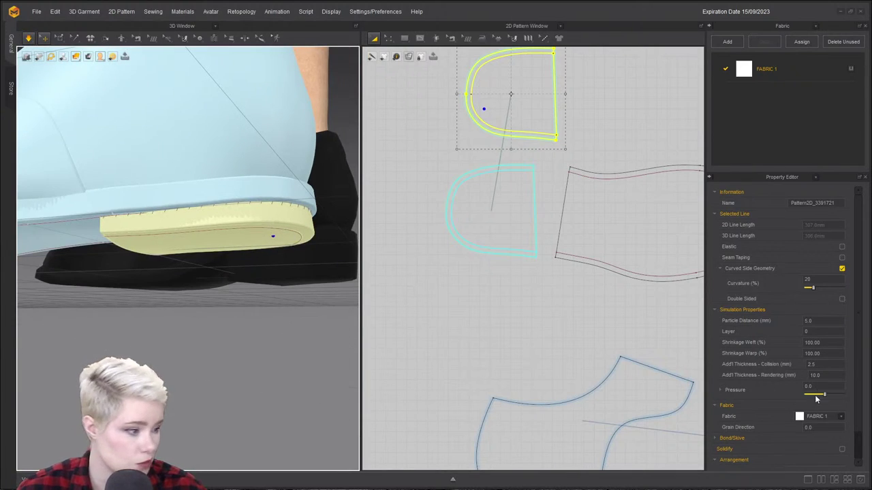
type("15")
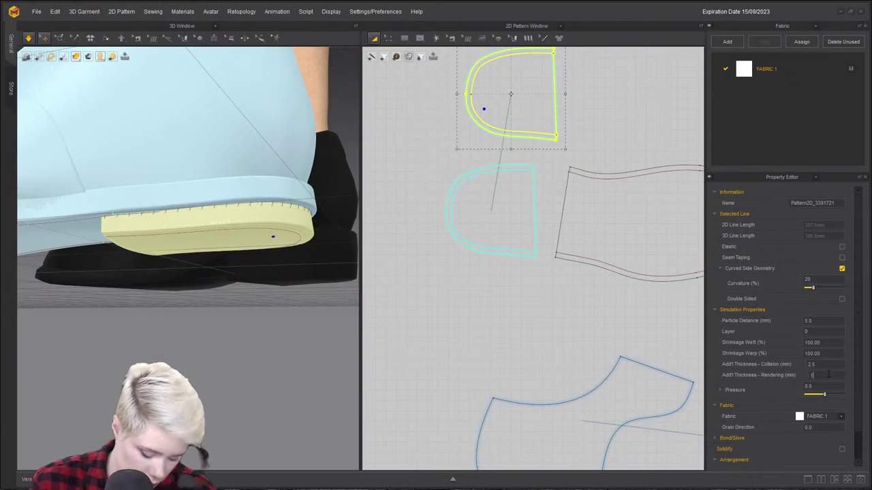
key("Return")
left_click(401, 335)
Strengthen the heel clone and pull it backward beneath the back of the sole during simulation.
right_click_drag(264, 198, 262, 228)
left_click(289, 235)
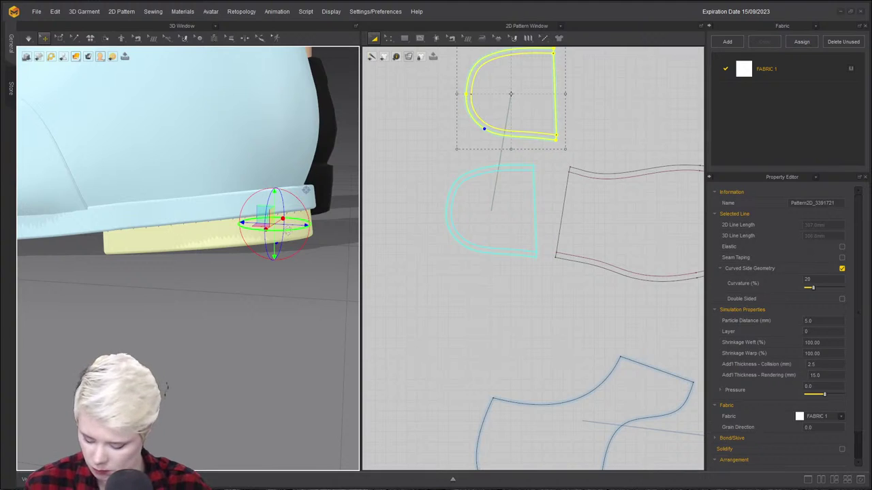
key("space")
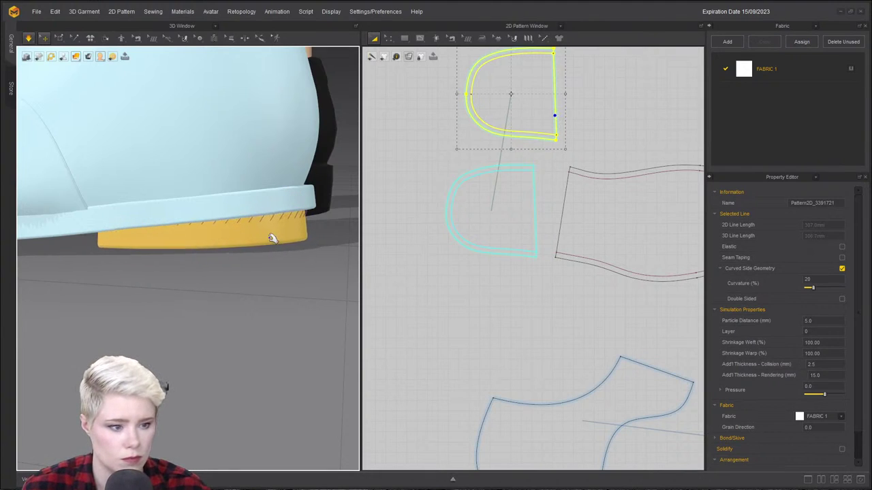
left_click_drag(286, 230, 310, 231)
right_click_drag(310, 232, 270, 321)
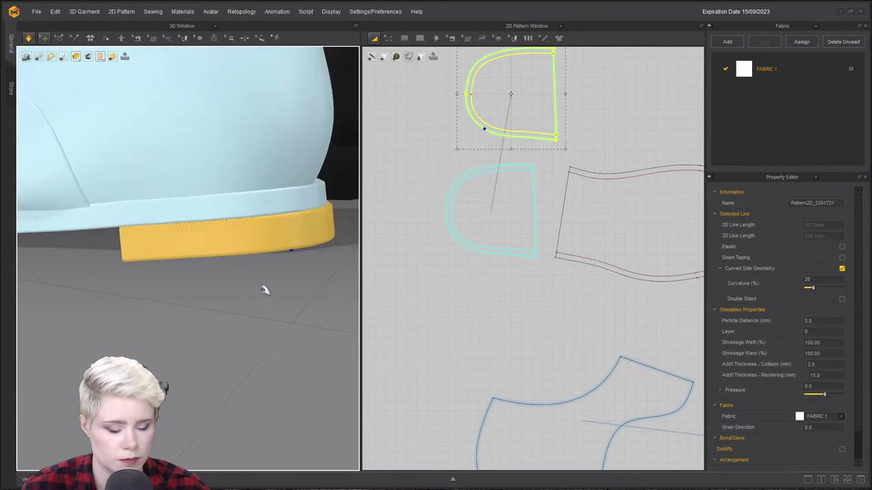
right_click_drag(320, 175, 206, 252)
key("space")
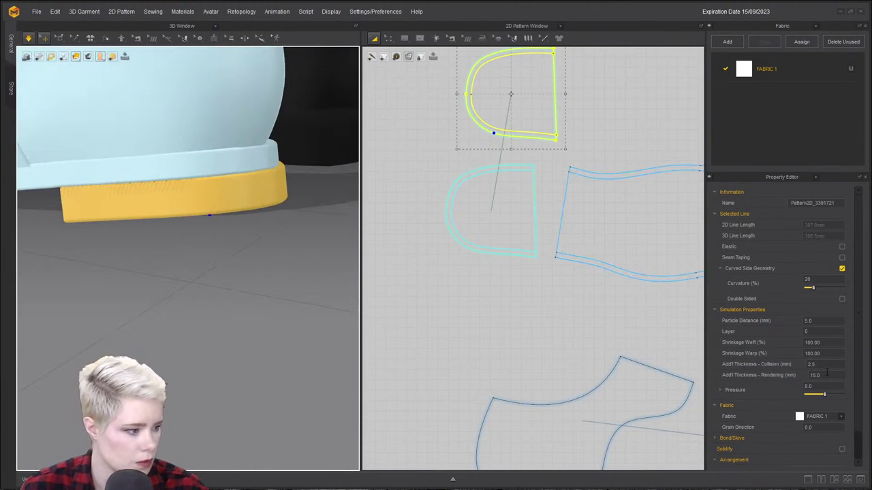
Set the heel clone's additional rendering thickness to 0 mm.
left_click(826, 374)
type("0")
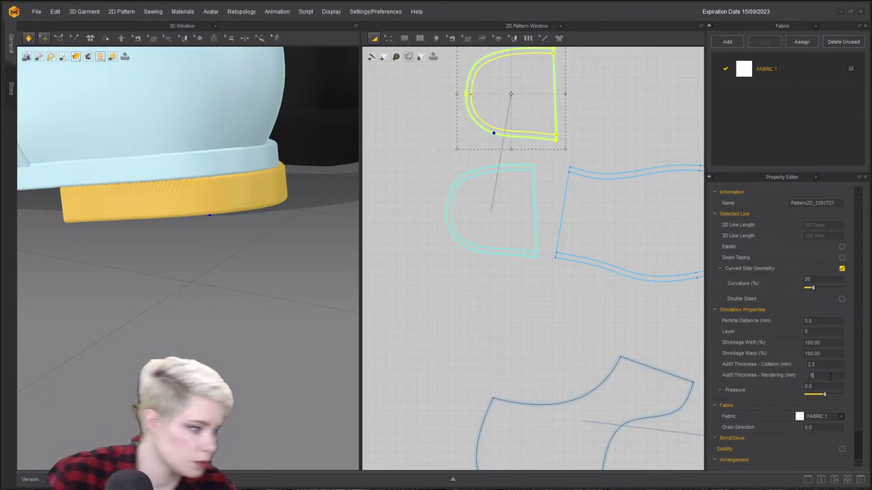
key("Return")
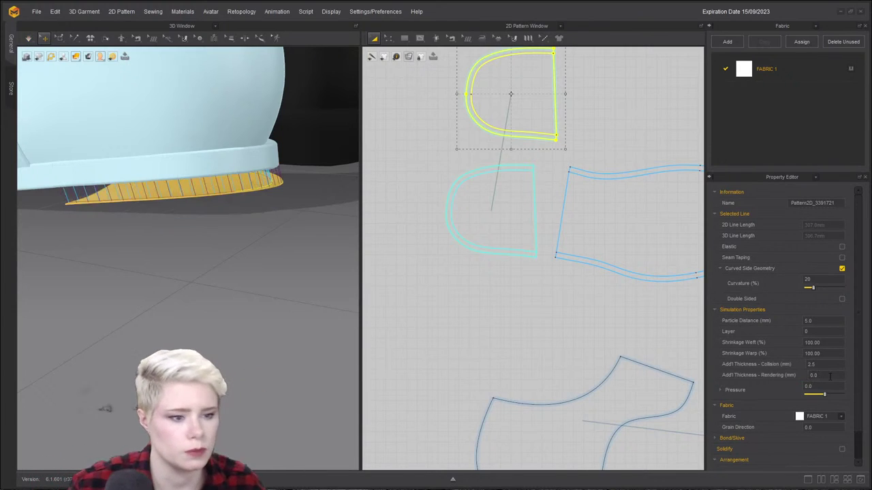
middle_click_drag(275, 193, 196, 216)
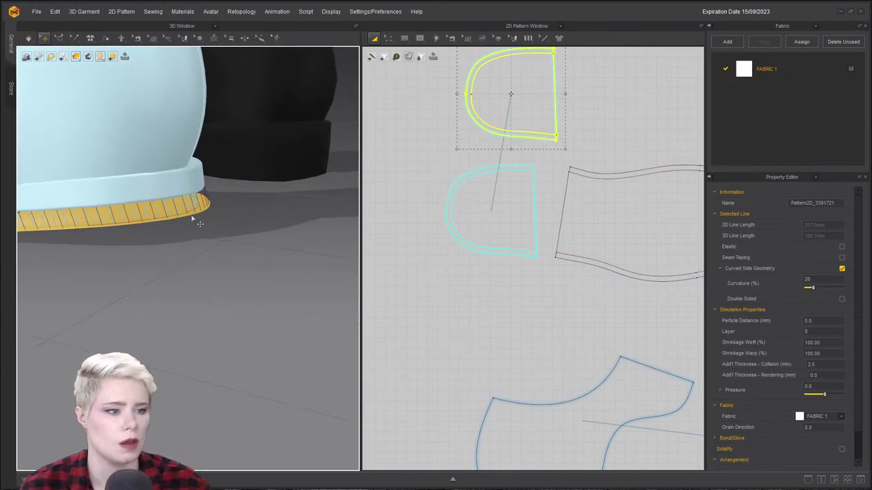
scroll(196, 216, "up", 3)
middle_click_drag(233, 140, 168, 167)
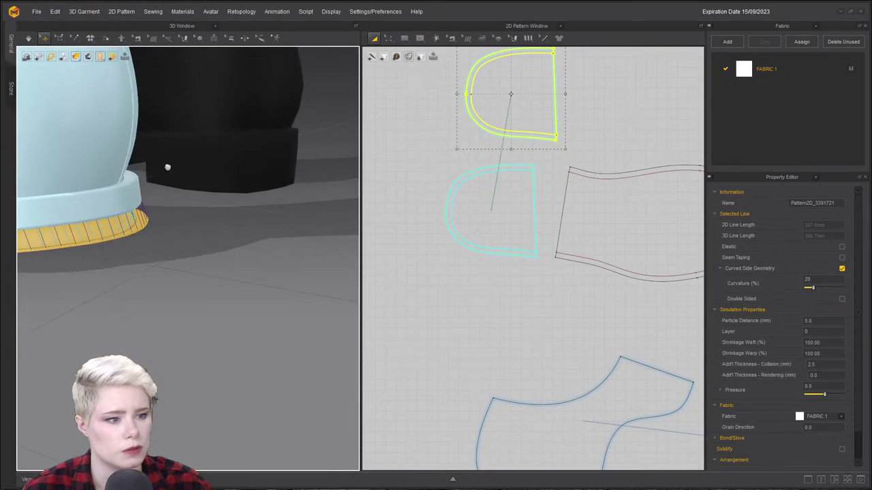
left_click(405, 39)
left_click(420, 68)
scroll(408, 187, "down", 2)
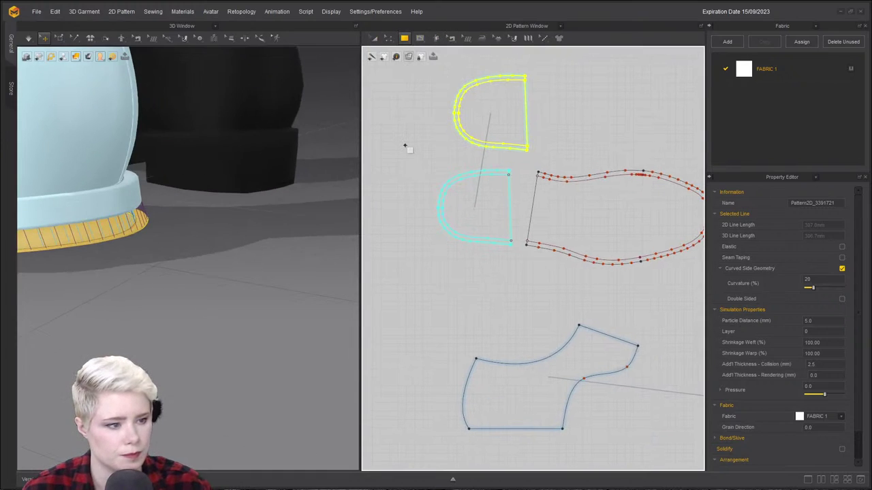
left_click_drag(480, 158, 583, 156)
key("a")
left_click(561, 170)
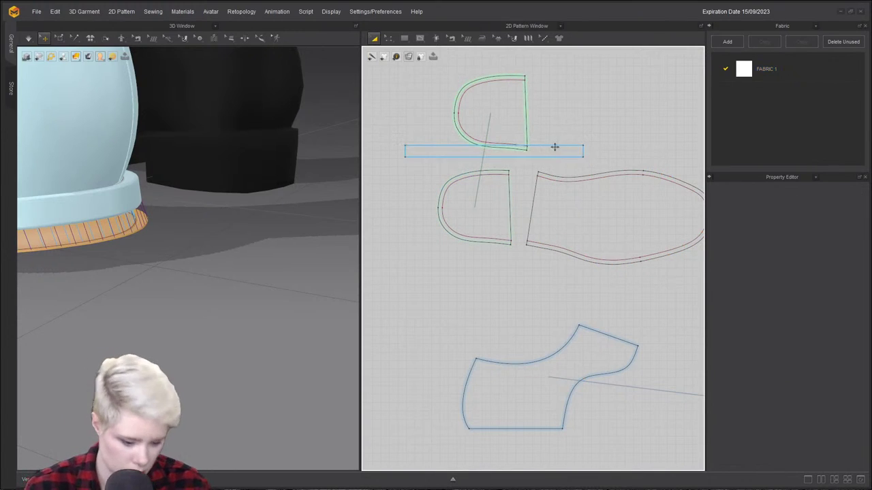
left_click(554, 147)
key("Delete")
Measure the inner line of the sole's heel section and create a 203.3 by 20 mm rectangle pattern to match it.
left_click(465, 184)
left_click(457, 229, "shift")
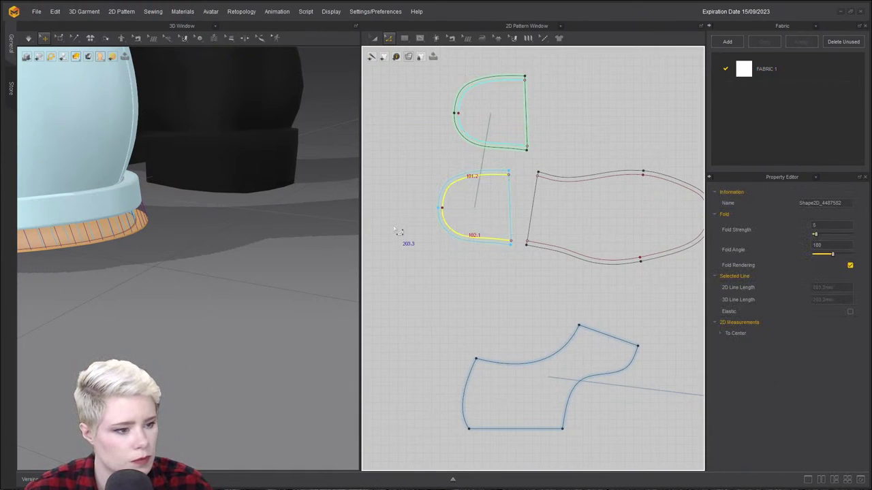
left_click(404, 39)
left_click(374, 235)
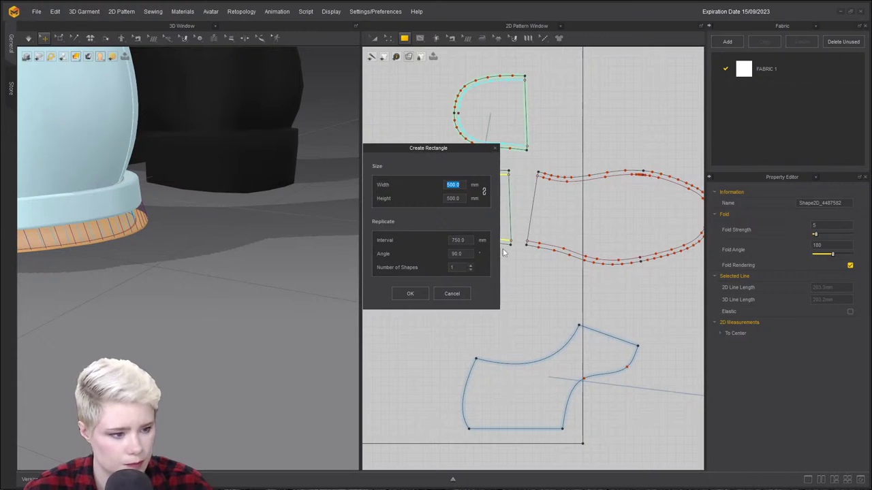
type("203.3")
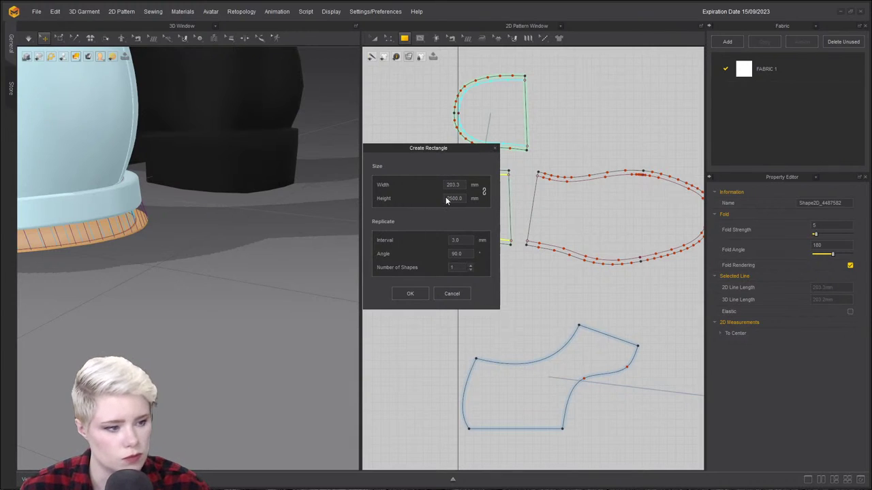
type("20")
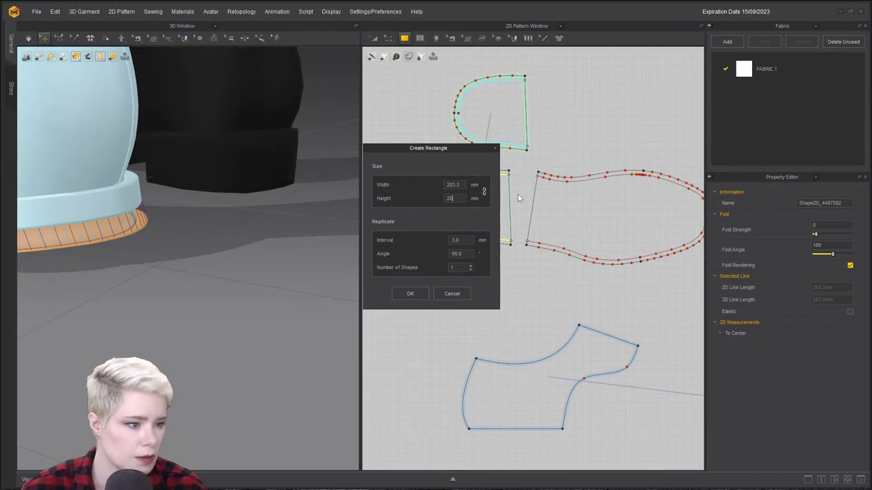
left_click(410, 293)
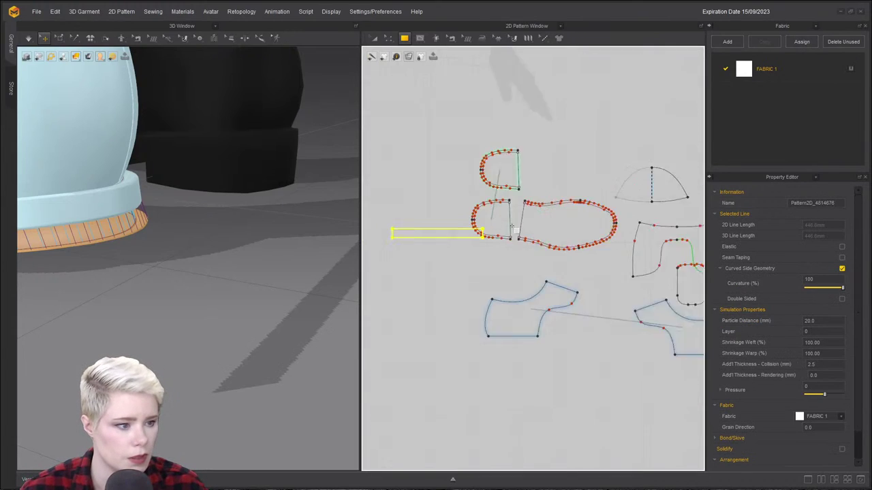
Move the rectangular strip up beside the heel patterns and split its upper edge uniformly into two segments.
key("a")
left_click_drag(450, 241, 454, 165)
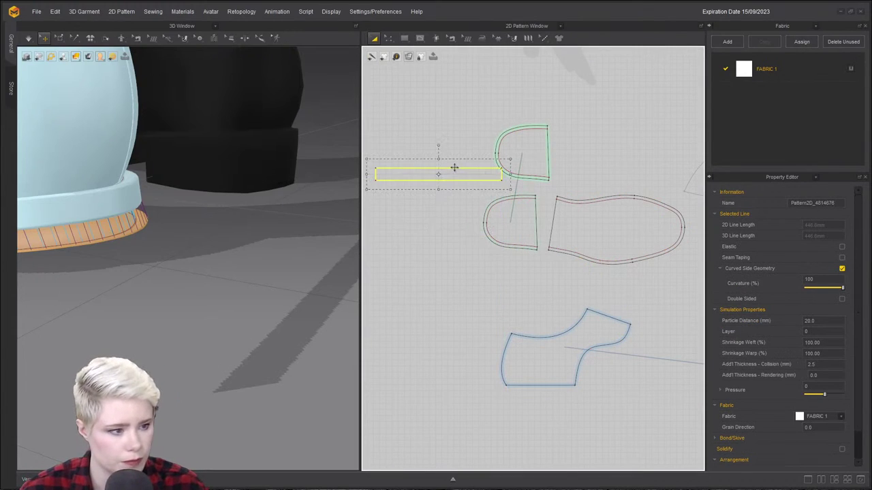
left_click(459, 161)
right_click(448, 172)
left_click(442, 170)
left_click(441, 169)
right_click(441, 169)
left_click(455, 214)
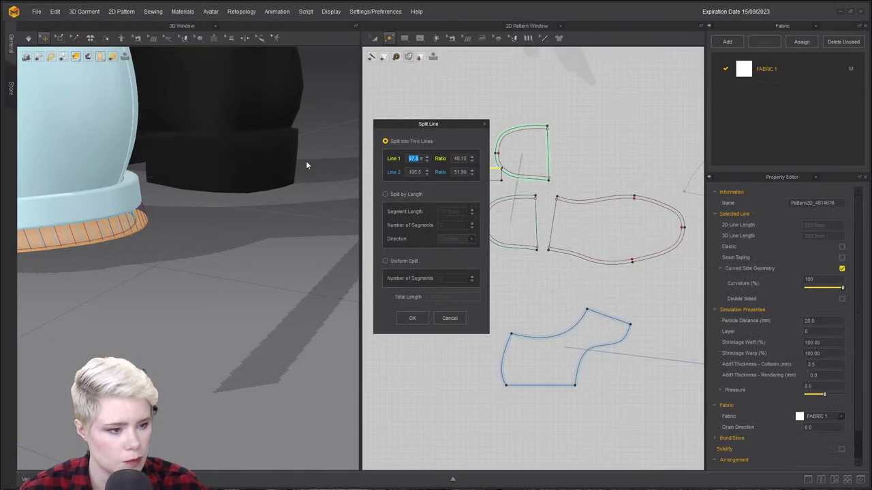
left_click(386, 261)
left_click(412, 319)
scroll(412, 162, "up", 3)
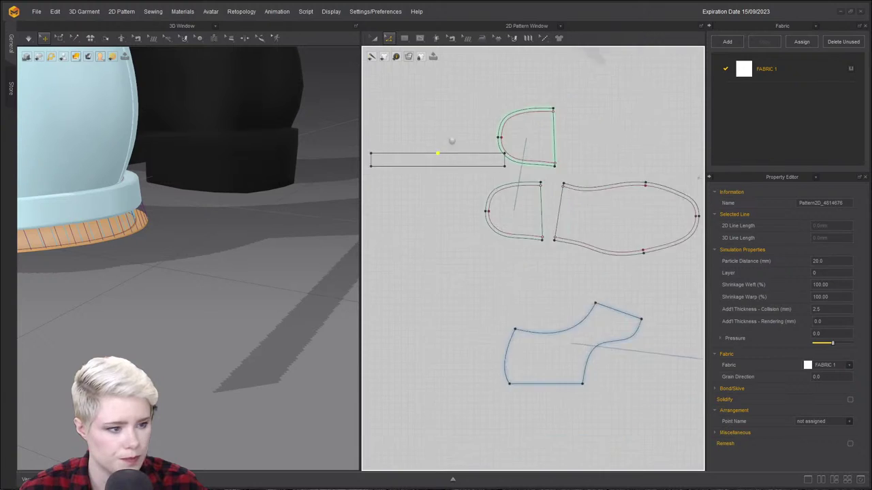
Lower both upper corner points of the strip and align them to each other with the Middle option.
middle_click_drag(408, 158, 454, 158)
left_click_drag(421, 170, 421, 182)
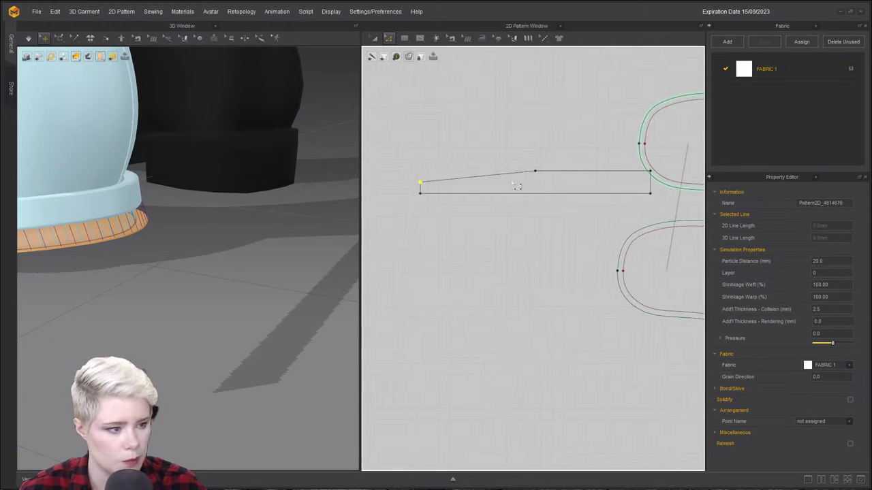
middle_click_drag(603, 177, 562, 172)
left_click_drag(610, 168, 611, 178)
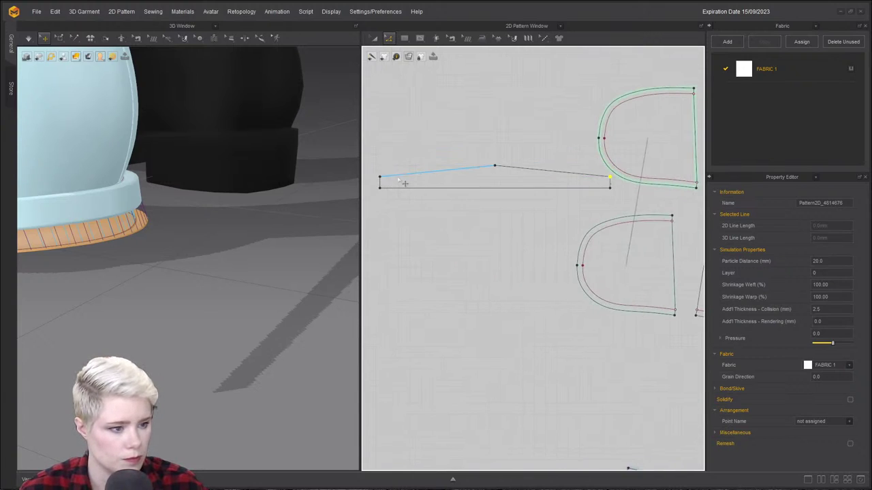
right_click(380, 178)
mouse_move(436, 213)
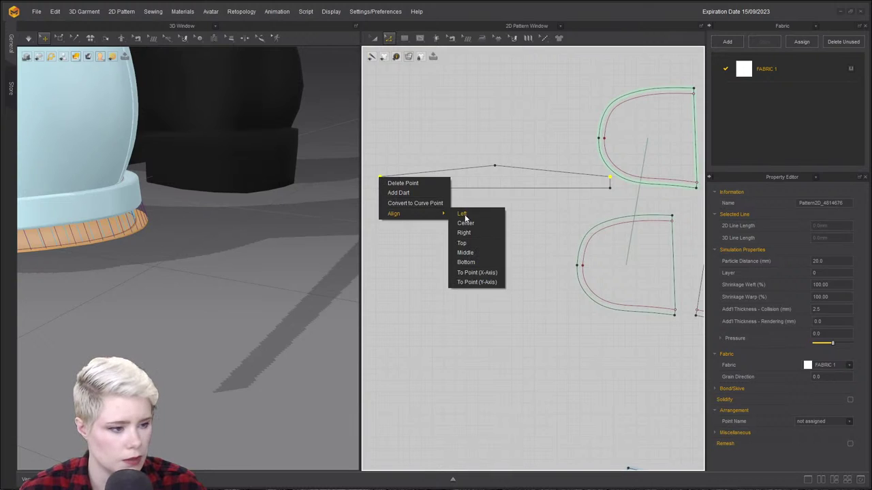
left_click(475, 256)
left_click(480, 141)
Round the strip's peaked upper edge into one smooth, shallow curve.
left_click(421, 39)
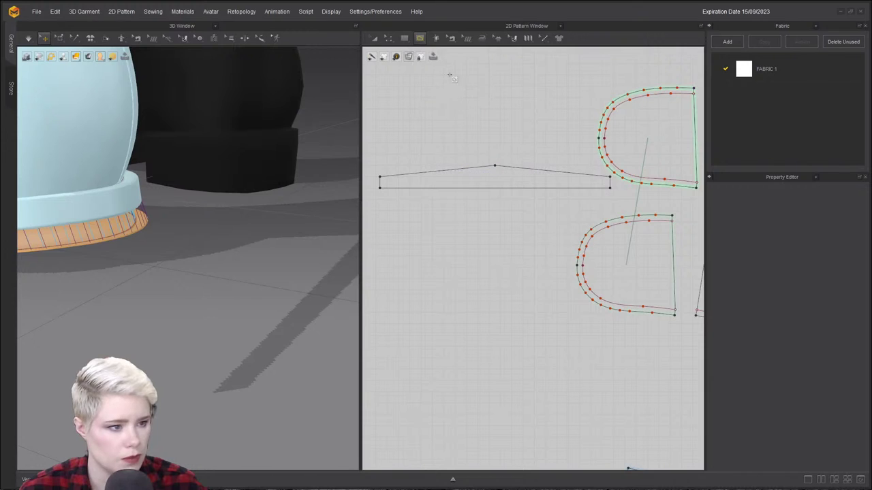
left_click(390, 40)
left_click(409, 89)
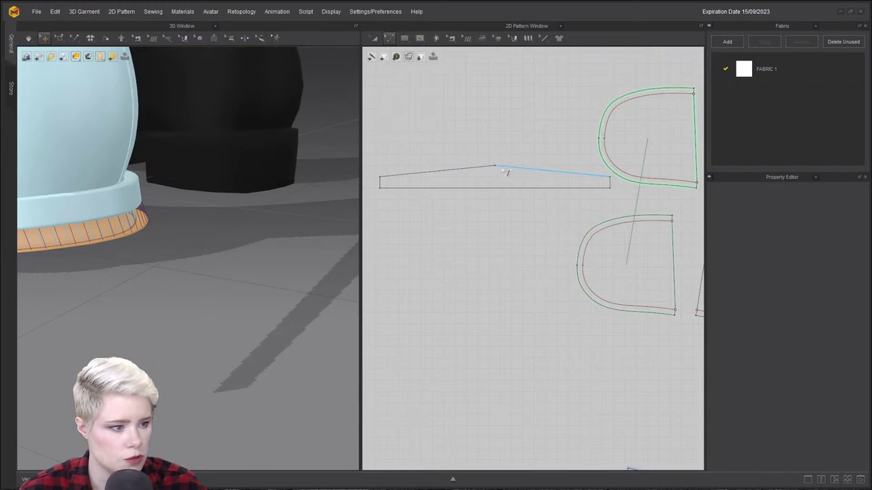
left_click(389, 41)
left_click(417, 103)
left_click_drag(495, 166, 498, 173)
left_click(496, 168)
left_click_drag(519, 286, 518, 282)
Sew the strip's curved upper edge to the inner line of the sole's heel section.
key("z")
scroll(493, 216, "down", 1)
scroll(495, 174, "up", 4)
left_click(506, 121)
scroll(459, 143, "down", 3)
scroll(481, 163, "down", 2)
left_click_drag(415, 170, 561, 170)
left_click_drag(616, 206, 555, 236)
scroll(555, 236, "up", 3)
left_click_drag(559, 271, 662, 296)
Position the floating strip around the back of the shoe at the sole's heel in 3D.
right_click_drag(302, 251, 207, 219)
scroll(207, 220, "down", 3)
middle_click_drag(208, 220, 286, 228)
scroll(577, 126, "down", 3)
middle_click_drag(578, 126, 597, 158)
scroll(286, 176, "down", 2)
middle_click_drag(229, 188, 229, 229)
scroll(119, 170, "down", 2)
middle_click_drag(118, 170, 220, 198)
scroll(173, 186, "down", 2)
left_click(160, 166)
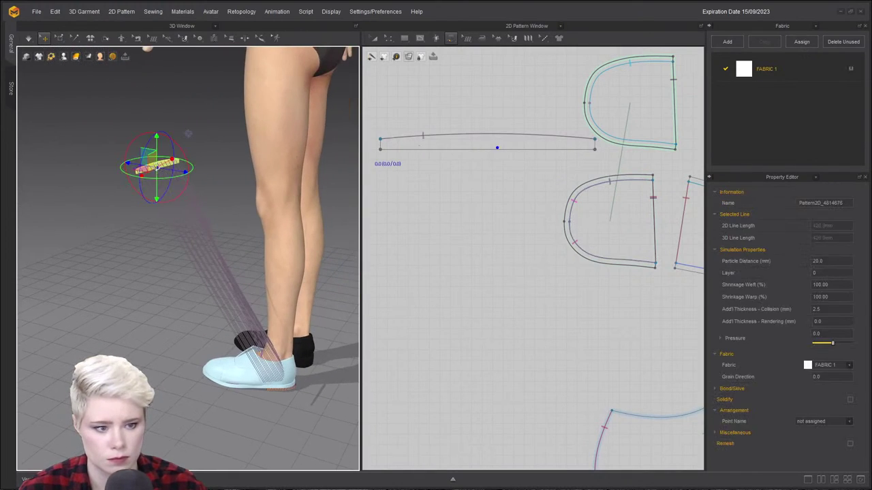
right_click(158, 167)
left_click(243, 299)
left_click(282, 393)
middle_click_drag(282, 395, 282, 311)
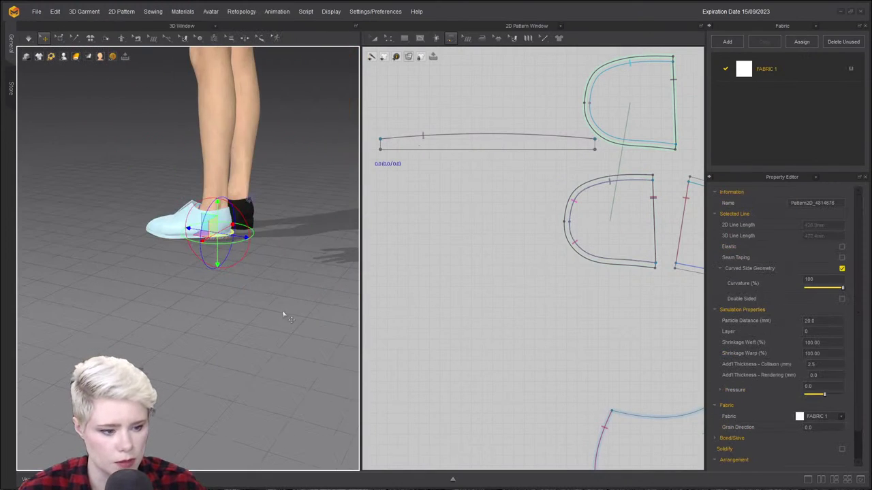
Set the heel strip's particle distance to 5 mm.
scroll(249, 188, "up", 5)
key("5")
scroll(277, 190, "down", 3)
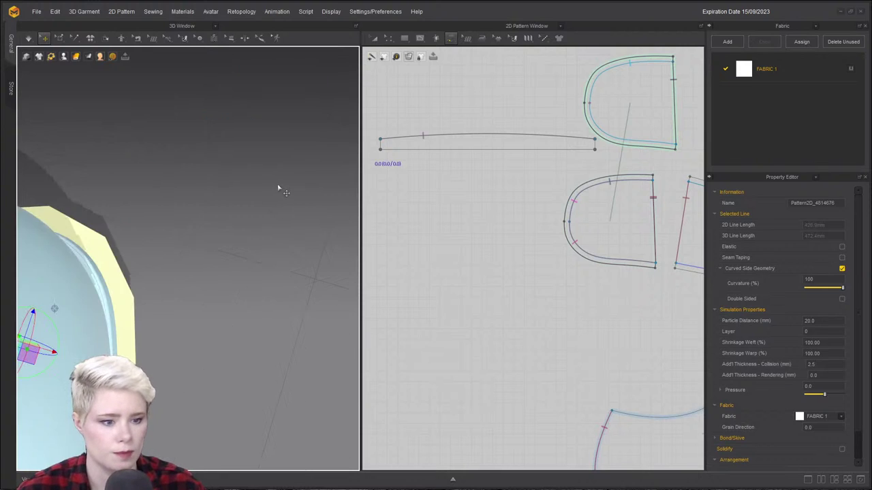
key("f")
right_click_drag(272, 245, 116, 203)
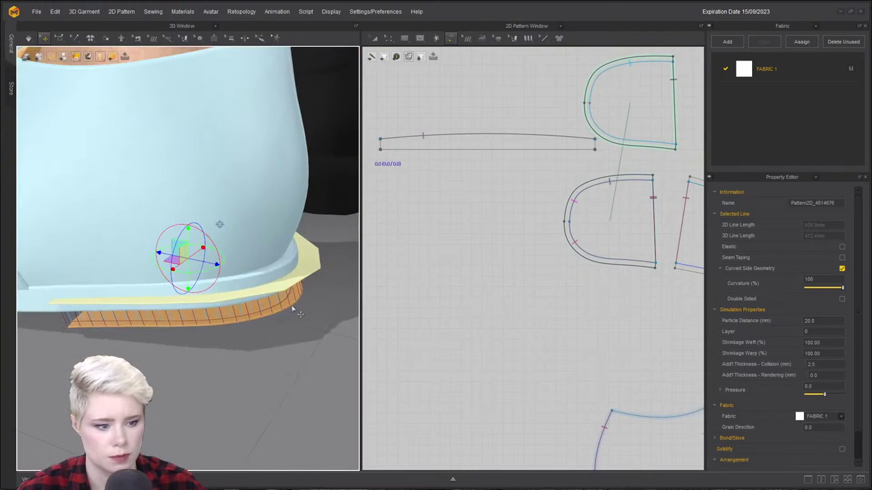
key("Return")
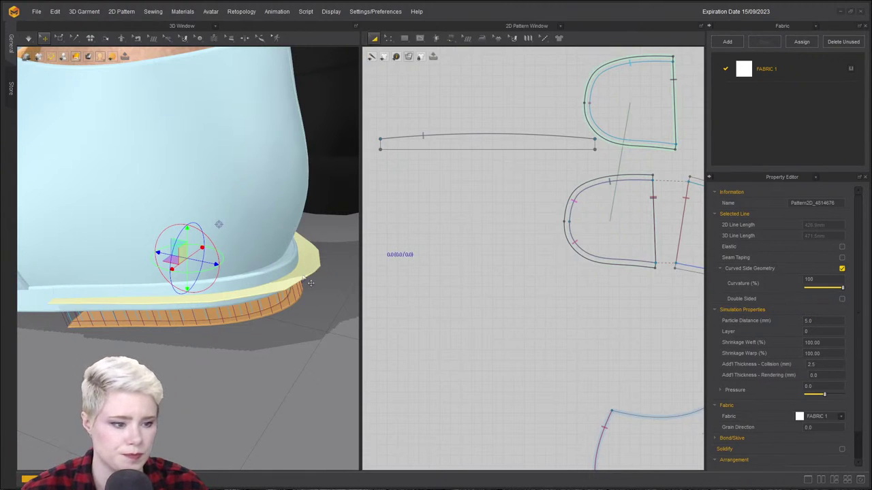
Simulate the strip against the sole's heel and pull on the heel clone beneath it.
left_click(302, 273)
left_click_drag(165, 290, 276, 416)
right_click_drag(213, 333, 202, 257)
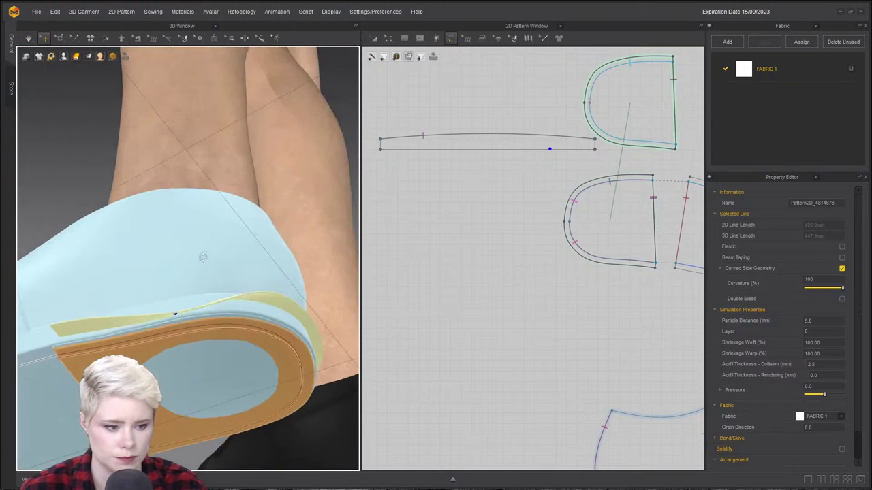
right_click_drag(206, 352, 224, 354)
left_click(246, 332)
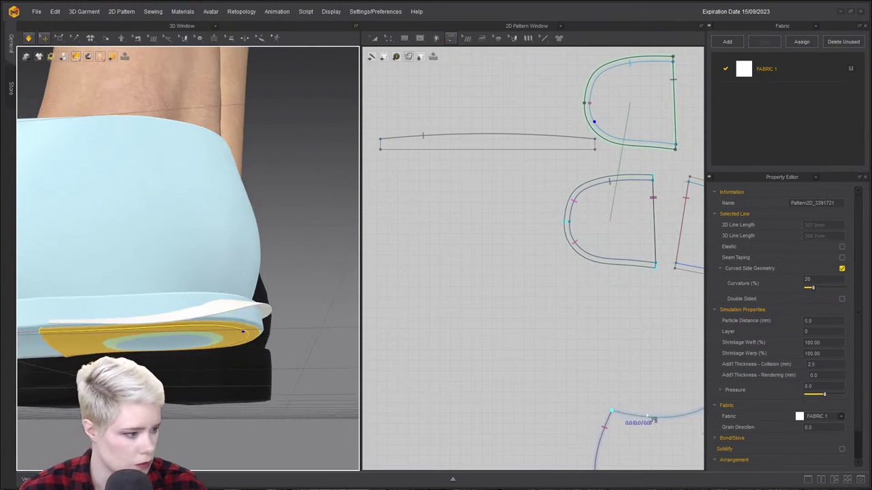
right_click_drag(233, 355, 232, 390)
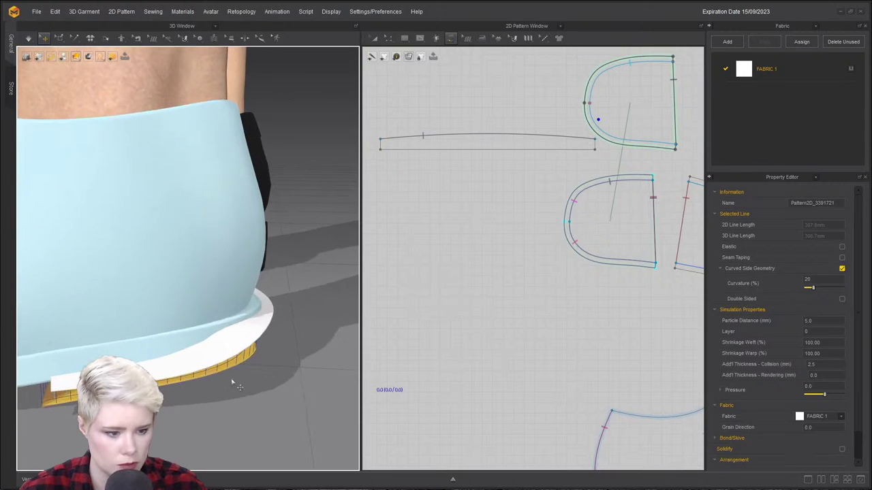
Delete the seams joining the heel clone to the sole and pull the clone downward during simulation.
middle_click_drag(686, 160, 555, 159)
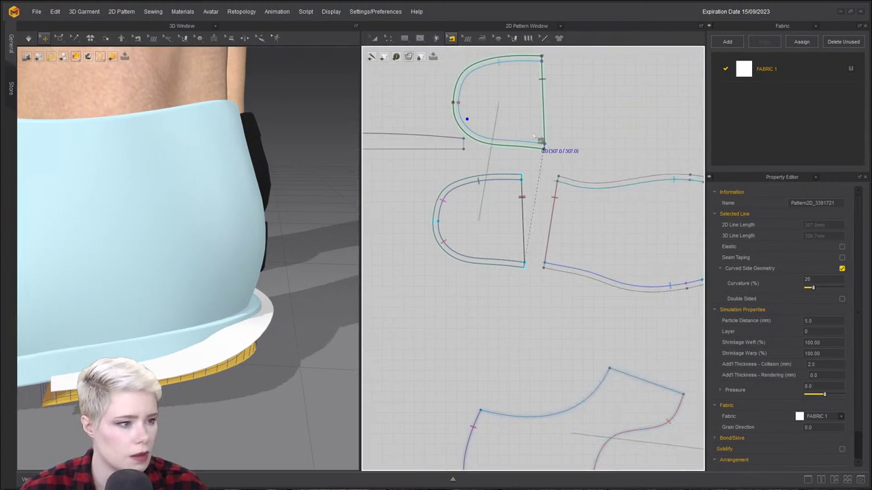
left_click(531, 146)
key("Delete")
left_click(523, 150)
key("Delete")
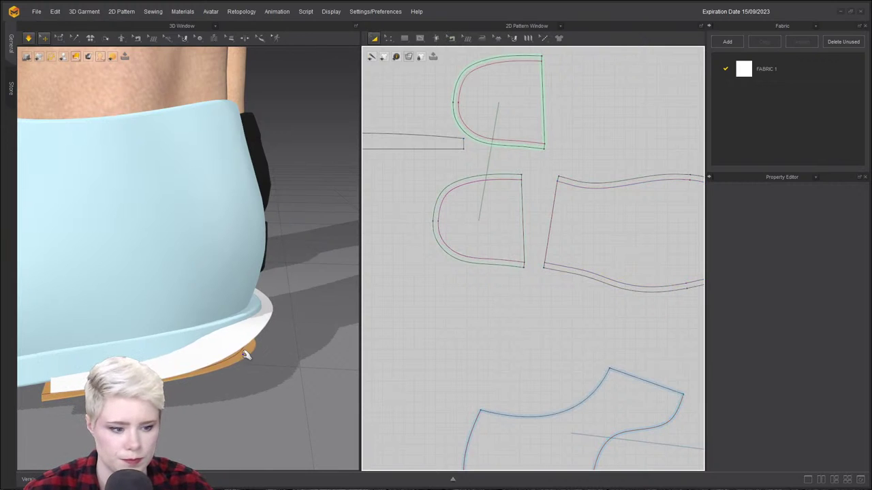
left_click(252, 376)
right_click_drag(252, 380, 252, 340)
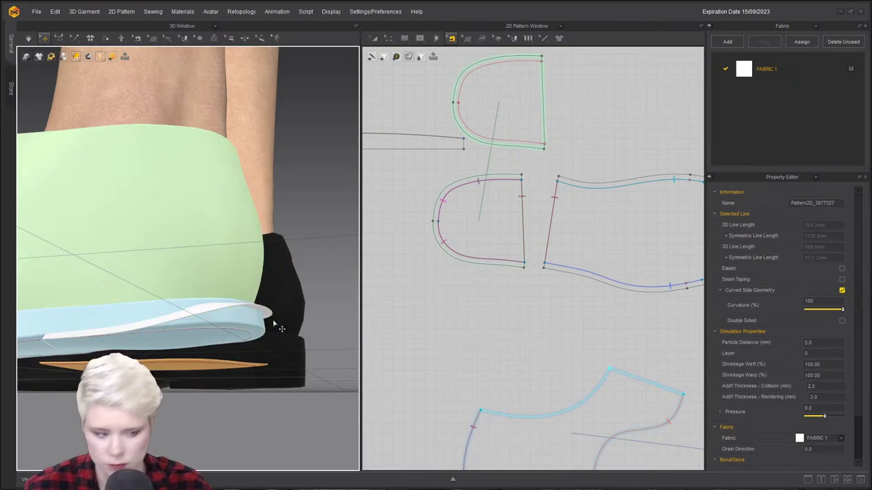
Move the heel strip down below the sole, restart the simulation and pull the heel clone lower.
left_click(268, 317)
left_click_drag(269, 319, 276, 357)
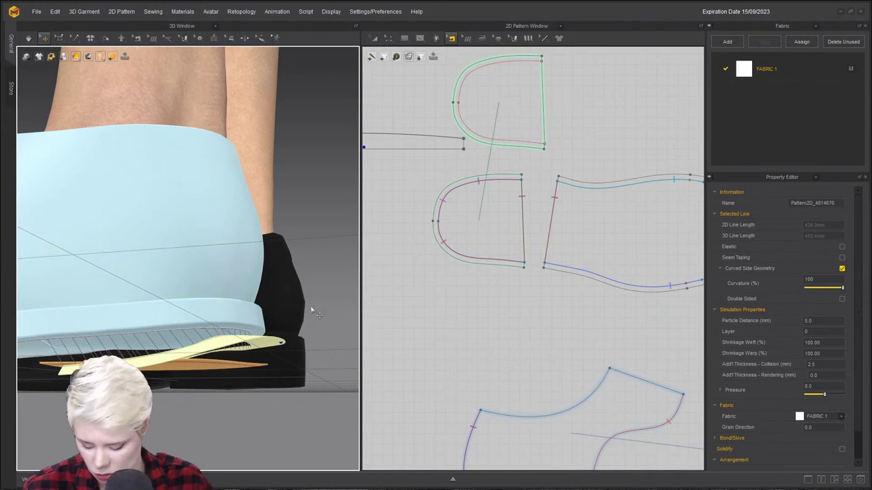
right_click_drag(288, 353, 277, 370)
key("space")
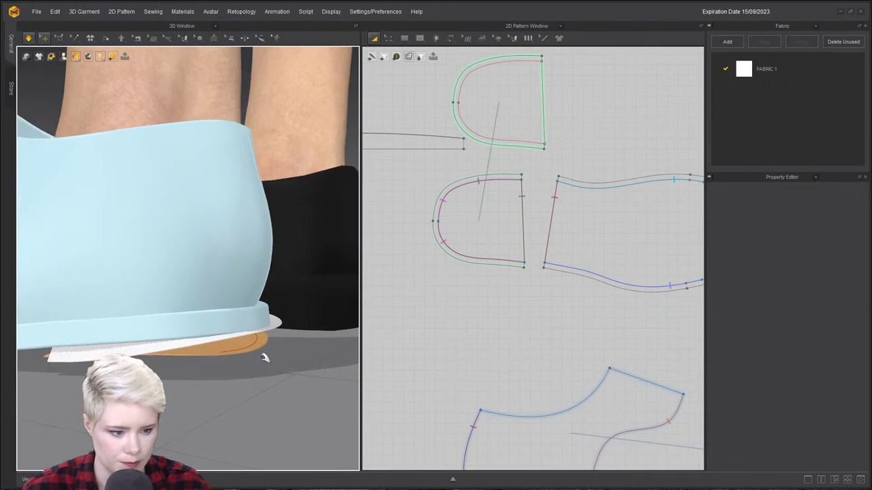
left_click(256, 368)
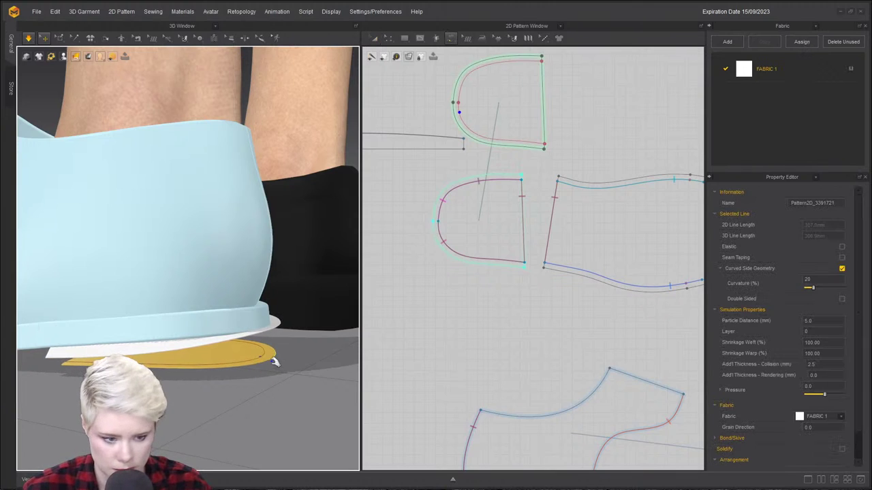
mouse_move(258, 348)
right_mouse_down()
mouse_move(171, 375)
mouse_move(247, 351)
right_mouse_up()
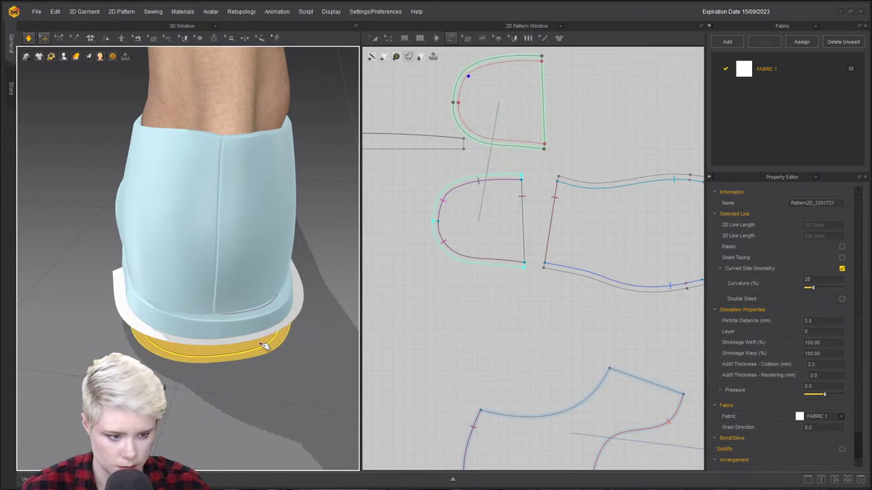
right_click_drag(213, 387, 300, 331)
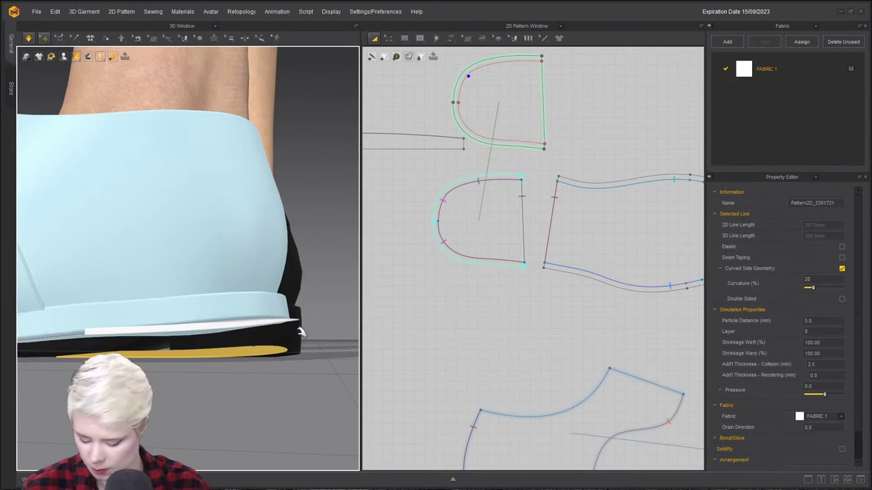
Pull the heel clone slightly lower beneath the sole's heel during simulation.
left_click(255, 352)
left_click_drag(253, 352, 253, 358)
left_click(269, 376)
right_click_drag(289, 347, 170, 341)
scroll(243, 377, "down", 3)
key("space")
left_click(193, 344)
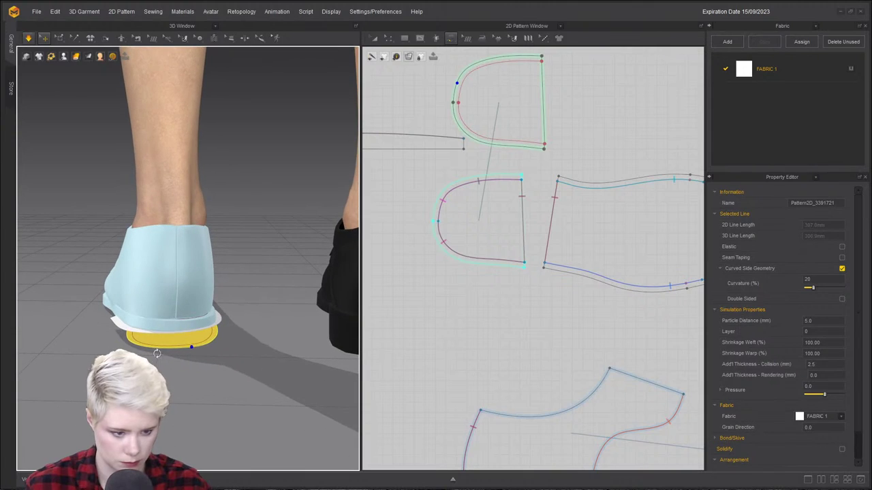
Shift the heel clone sideways to line it up with the sole's heel as seen from below.
scroll(159, 369, "up", 2)
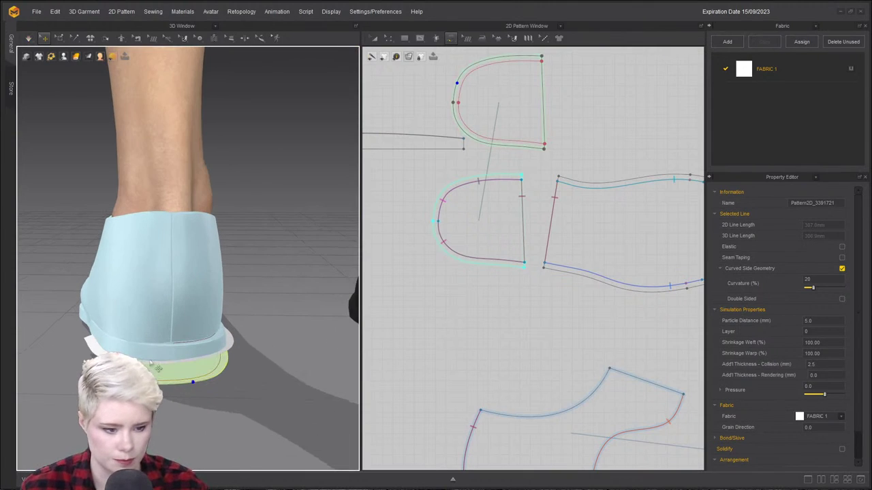
right_click_drag(175, 340, 198, 313)
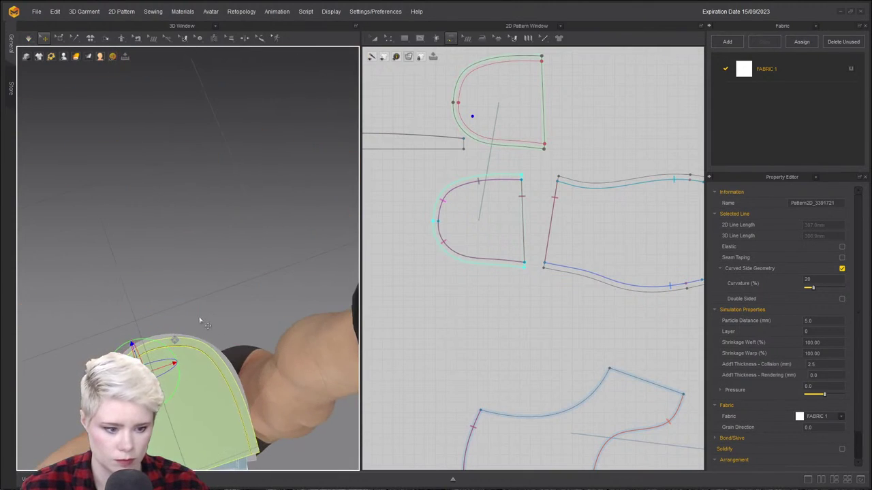
middle_click_drag(198, 313, 227, 217)
right_click_drag(214, 204, 252, 259)
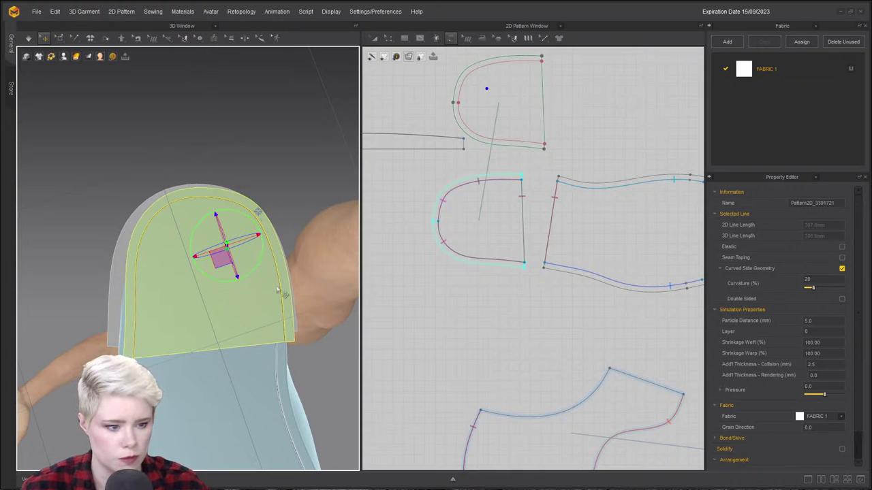
left_click_drag(276, 287, 271, 286)
left_click(298, 205)
Examine from the side how the heel clone sits beneath the strip and the sole.
right_click_drag(297, 205, 291, 302)
middle_click_drag(291, 302, 188, 99)
scroll(168, 282, "down", 3)
right_click_drag(196, 317, 191, 348)
scroll(193, 353, "up", 5)
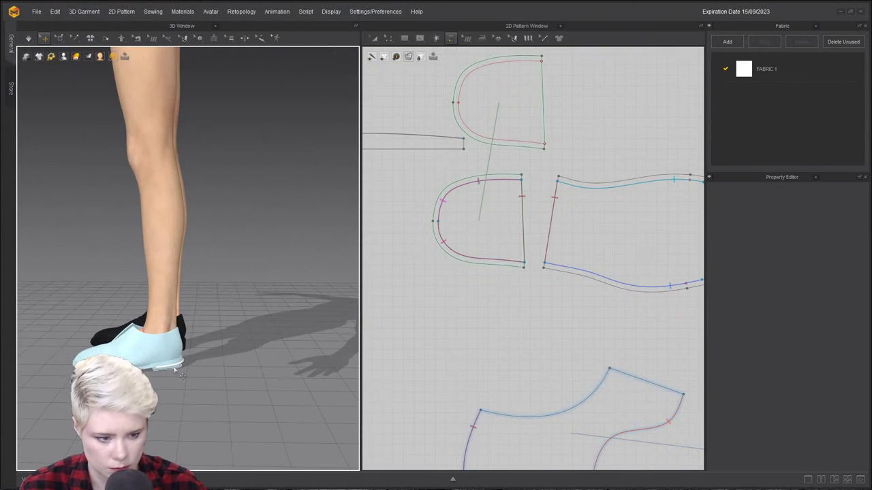
middle_click_drag(194, 355, 202, 220)
scroll(202, 220, "up", 4)
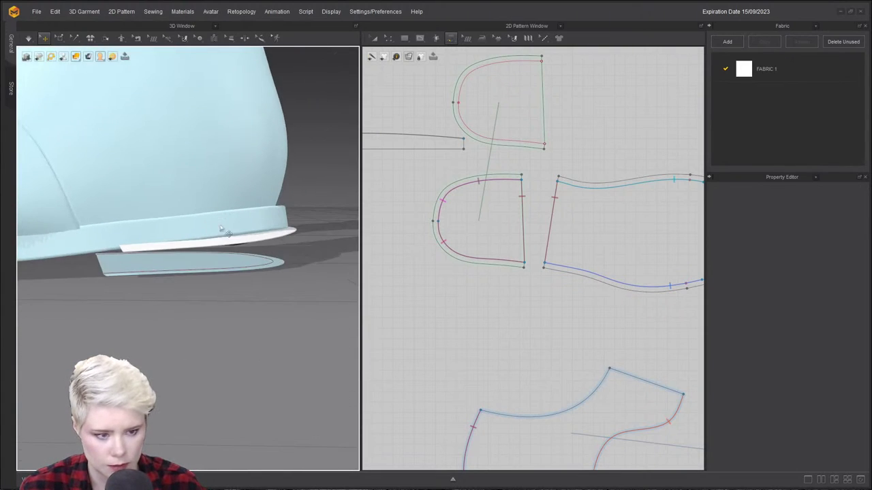
left_click(231, 275)
mouse_move(232, 275)
right_mouse_down()
mouse_move(210, 277)
mouse_move(224, 264)
right_mouse_up()
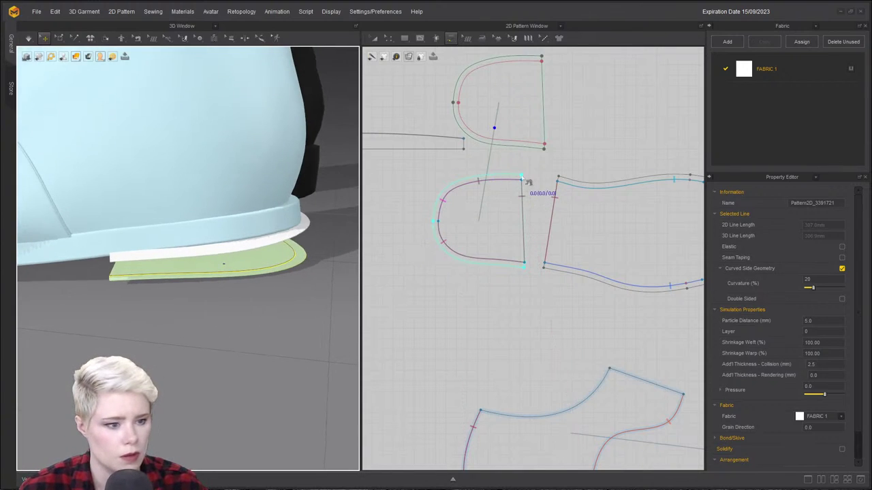
Measure the length of the heel clone's curved outer edge in the 2D pattern.
left_click(268, 232)
left_click(492, 163)
left_click(457, 111)
key("z")
left_click(466, 92)
left_click(458, 130, "shift")
Set the length of the heel strip's straight lower edge to 218.6 mm, extending it at both ends.
middle_click_drag(413, 152, 521, 144)
scroll(520, 144, "down", 2)
key("a")
left_click(501, 154)
key("z")
left_click(480, 143)
right_click(475, 143)
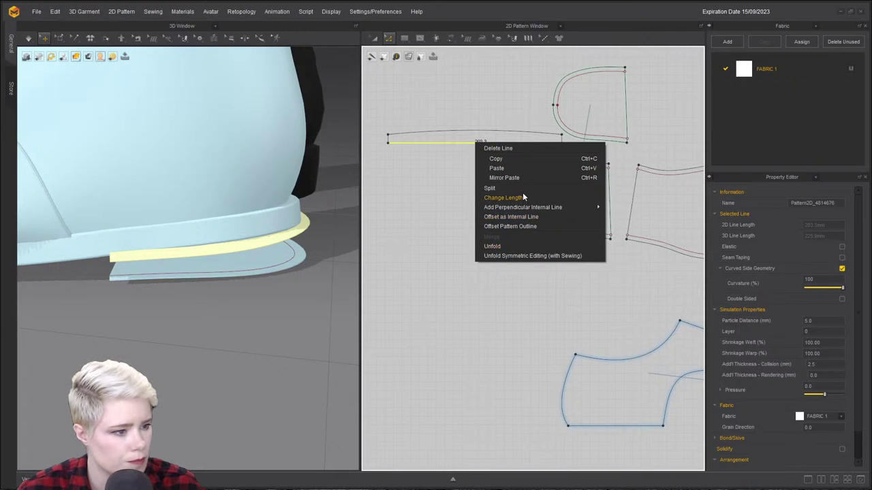
left_click(522, 197)
type("218")
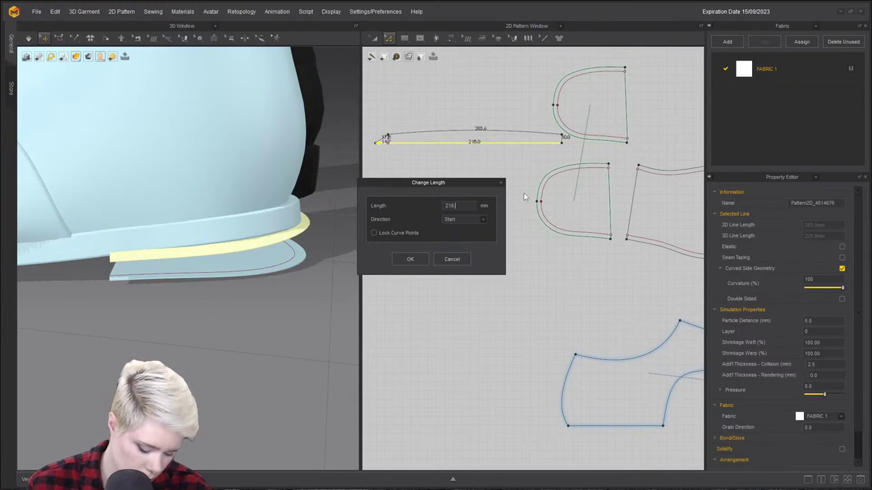
type(".6")
left_click(462, 233)
left_click(414, 260)
Square off the strip's ends by aligning the left end points to Left and the right end points to Right.
scroll(392, 134, "up", 5)
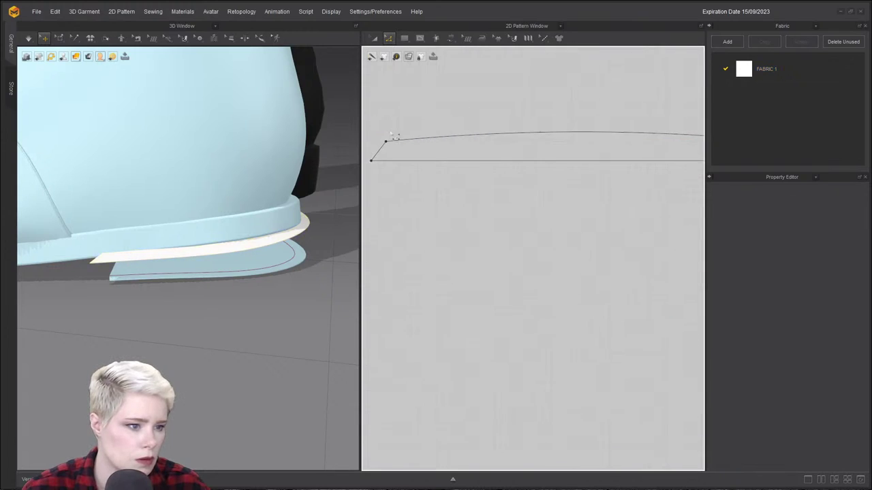
left_click(391, 149)
right_click(372, 160)
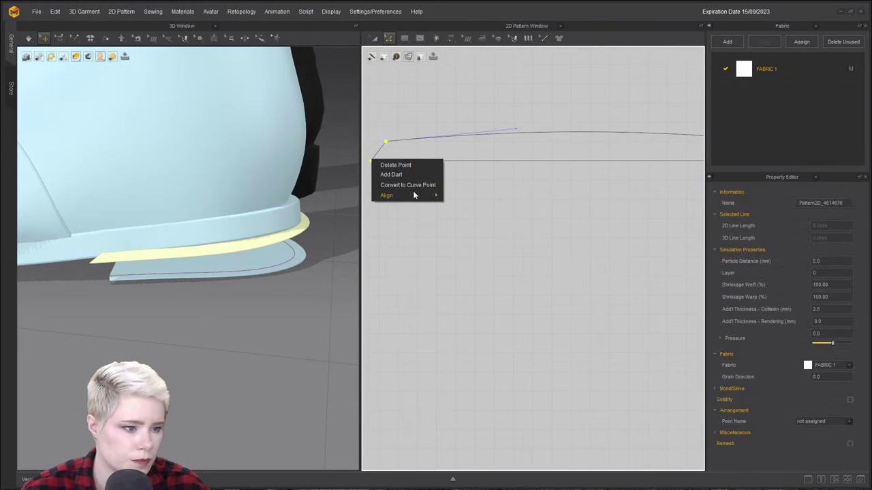
mouse_move(414, 195)
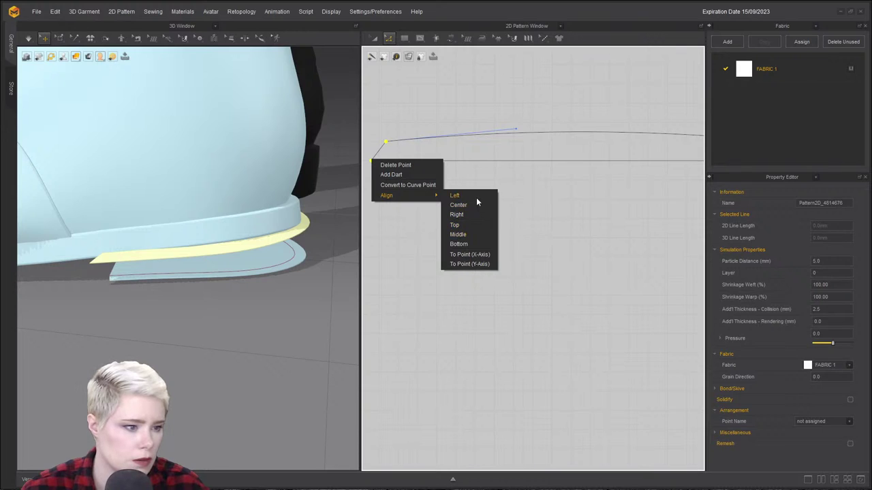
left_click(477, 198)
scroll(460, 182, "down", 1)
scroll(559, 165, "down", 1)
middle_click_drag(558, 165, 427, 159)
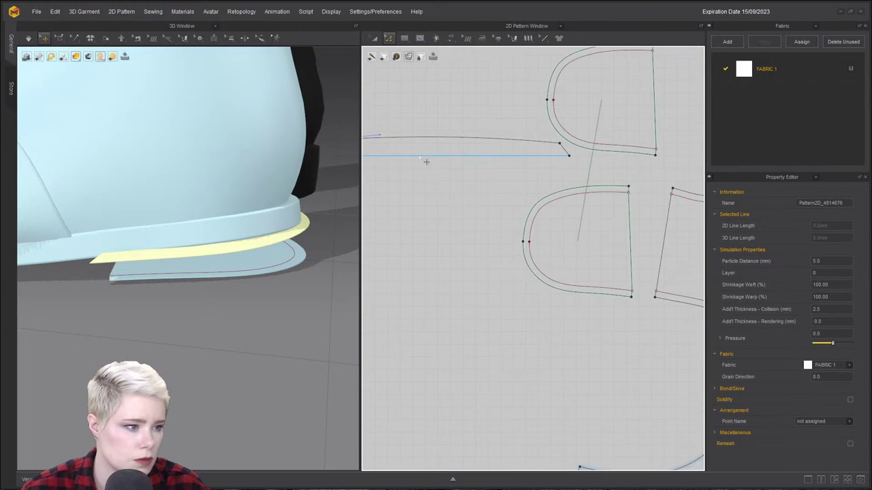
right_click(562, 148)
mouse_move(594, 181)
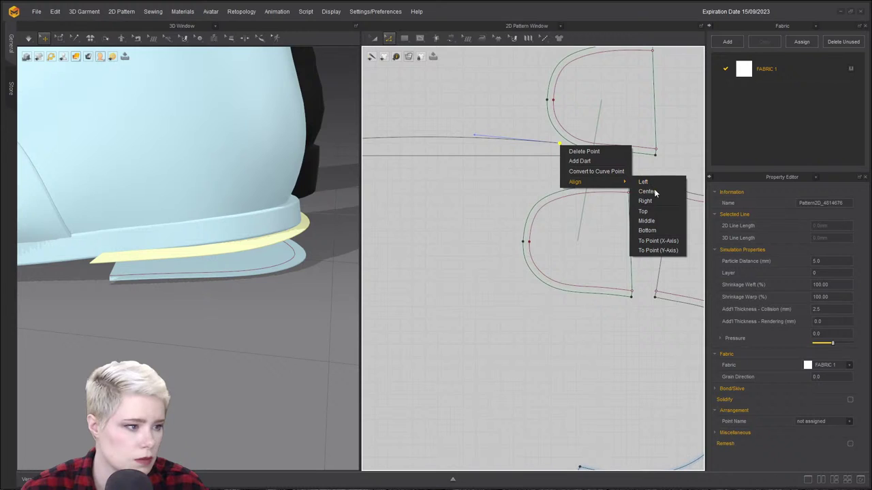
left_click(650, 201)
left_click(486, 179)
mouse_move(483, 171)
middle_mouse_down()
mouse_move(547, 171)
mouse_move(485, 169)
middle_mouse_up()
scroll(487, 148, "down", 1)
key("m")
middle_click_drag(528, 147, 519, 148)
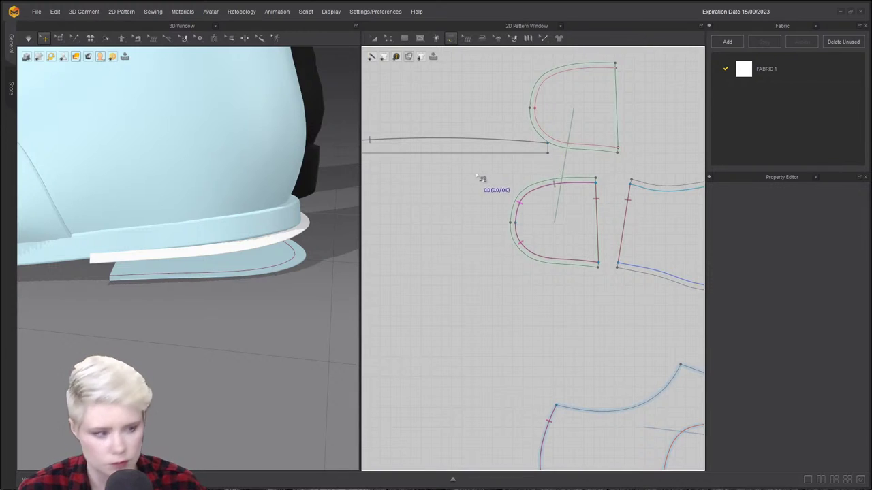
left_click(451, 43)
left_click(451, 44)
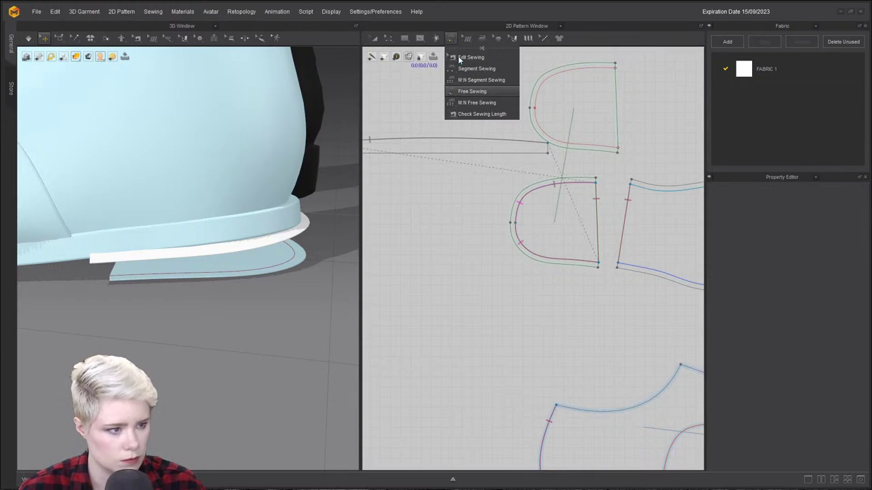
left_click(472, 91)
key("n")
left_click(527, 154)
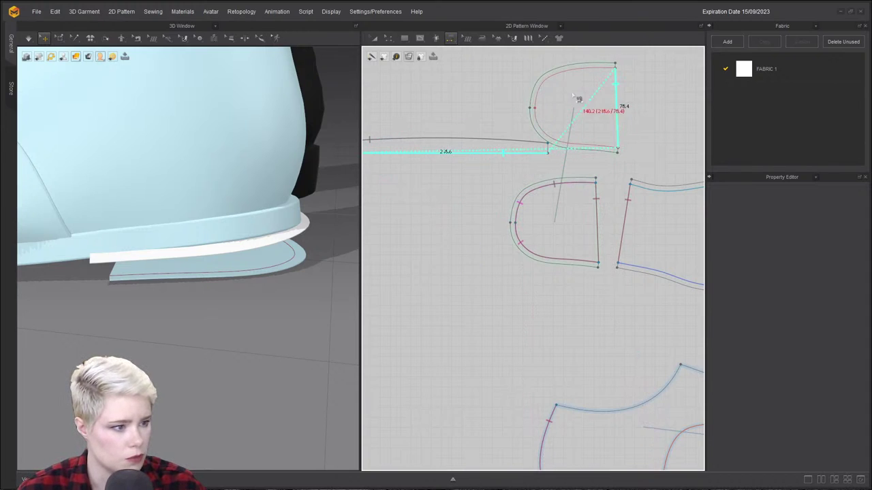
key("Escape")
Sew the heel strip's full lower edge to the heel clone's curved outer edge with Free Sewing.
middle_click_drag(498, 178, 515, 177)
middle_click_drag(375, 157, 433, 156)
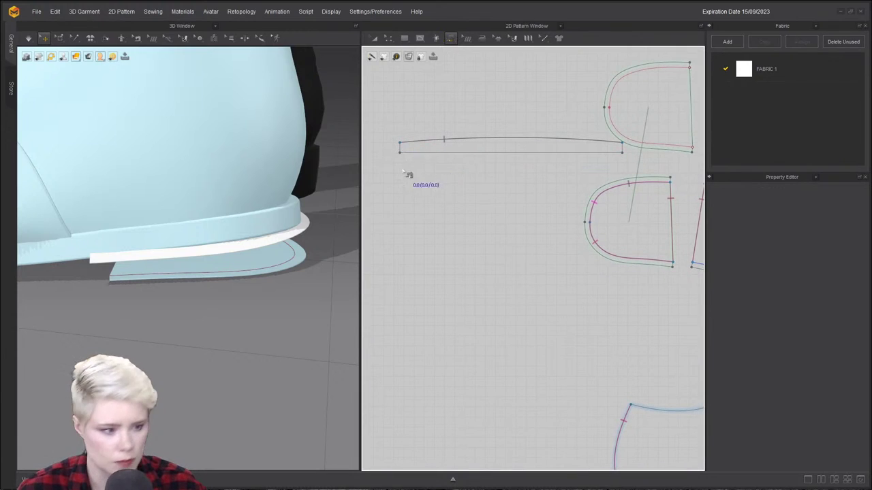
left_click(402, 152)
left_click(622, 153)
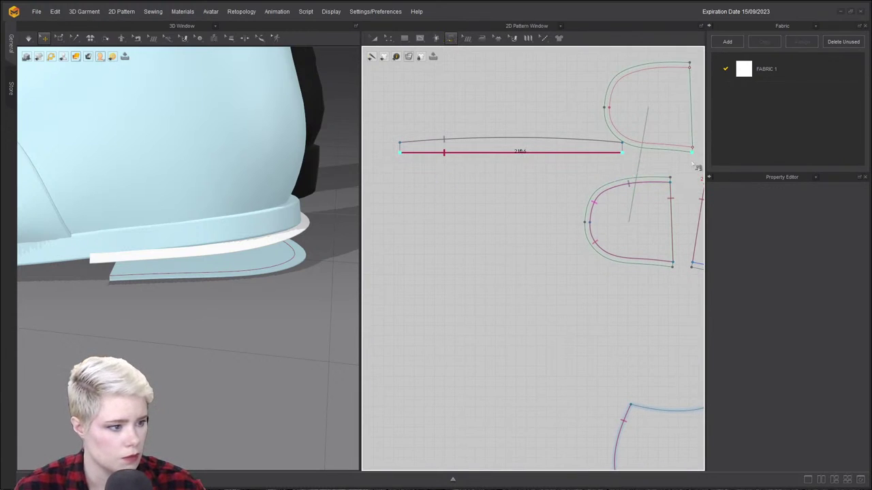
left_click(692, 149)
left_click(689, 64)
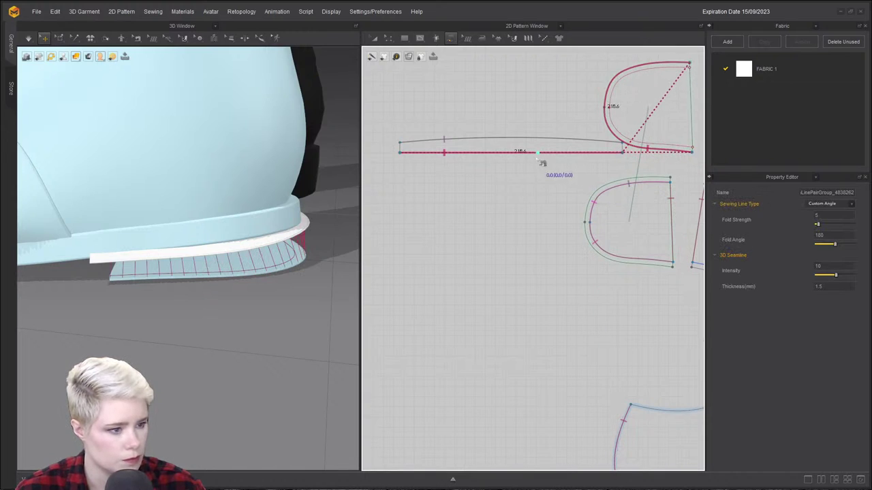
Replace the strip's upper-edge seam with a free seam to the curved outer edge of the sole's heel section.
key("n")
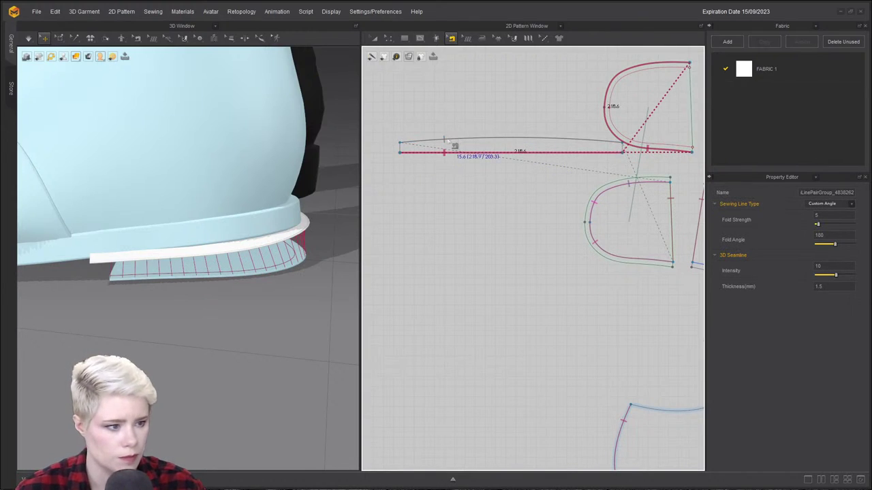
left_click(447, 141)
key("ctrl+z")
key("m")
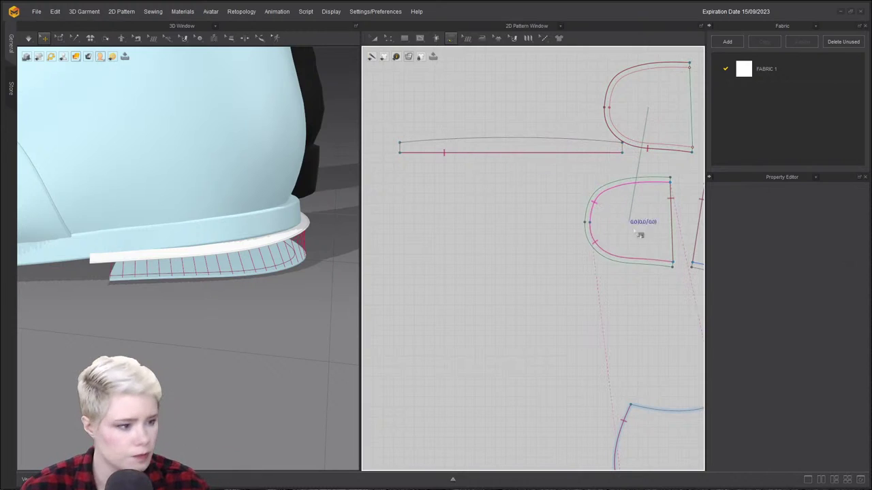
left_click(401, 142)
left_click(622, 143)
left_click(672, 265)
left_click(673, 180)
Simulate the newly sewn heel and shift the heel clone slightly toward the toe.
key("a")
key("space")
right_click_drag(295, 243, 228, 241)
left_click(225, 243)
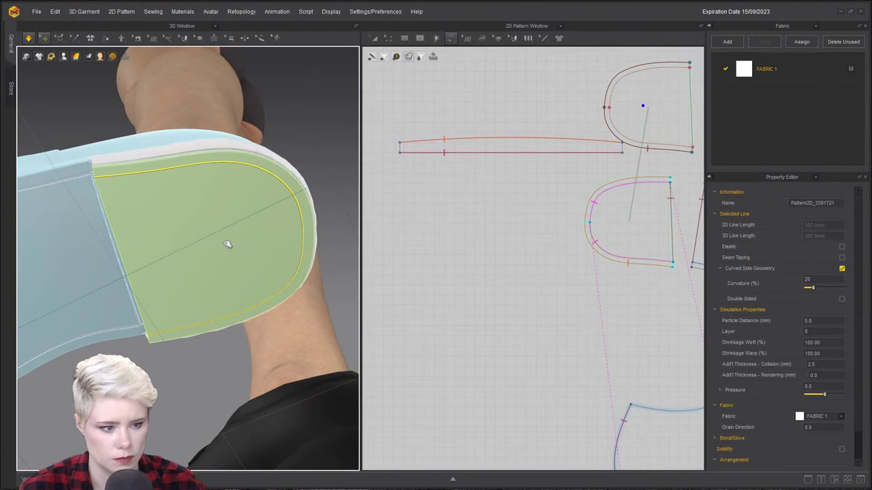
key("space")
left_click_drag(227, 245, 224, 246)
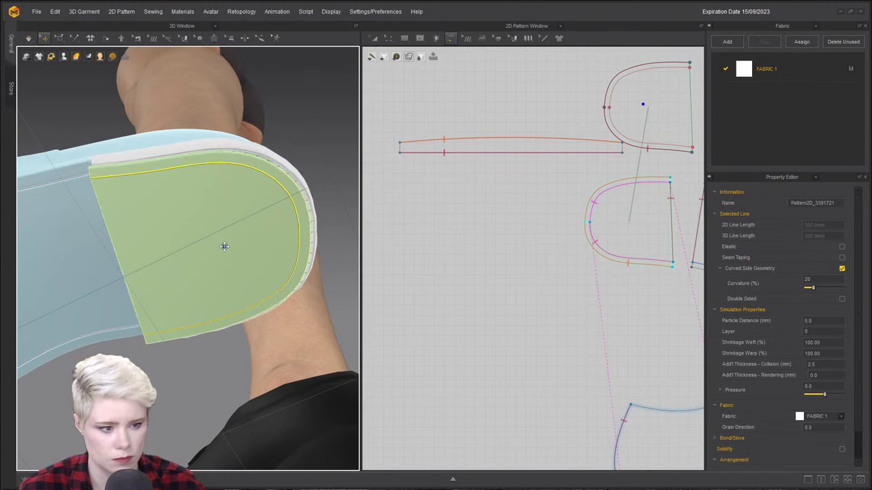
key("space")
right_click_drag(226, 256, 239, 326)
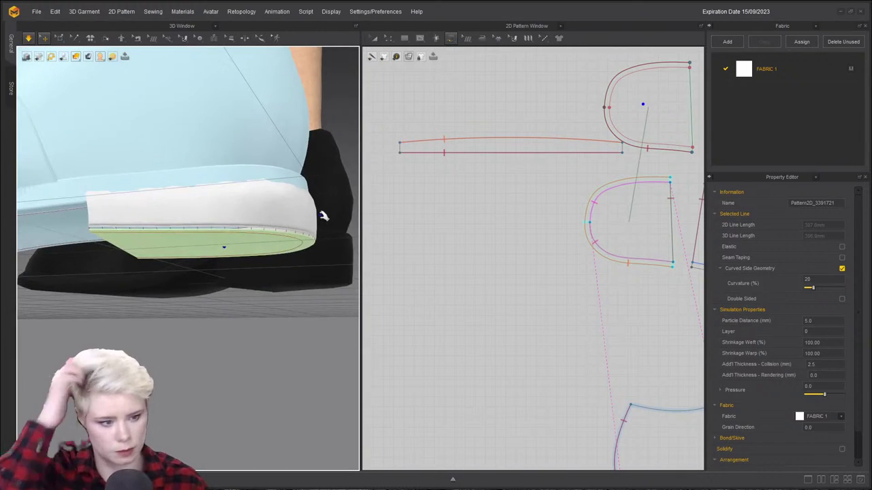
Strengthen the heel strip and simulate it while pulling it downward to smooth its surface.
left_click(292, 210)
key("ctrl+h")
right_click_drag(322, 225, 322, 254)
left_click_drag(307, 198, 352, 360)
left_click_drag(276, 202, 282, 352)
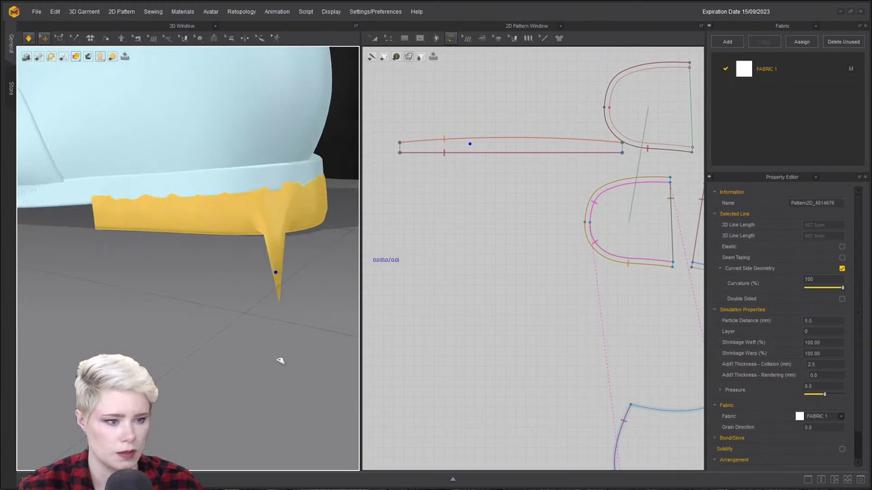
right_click_drag(292, 175, 327, 155)
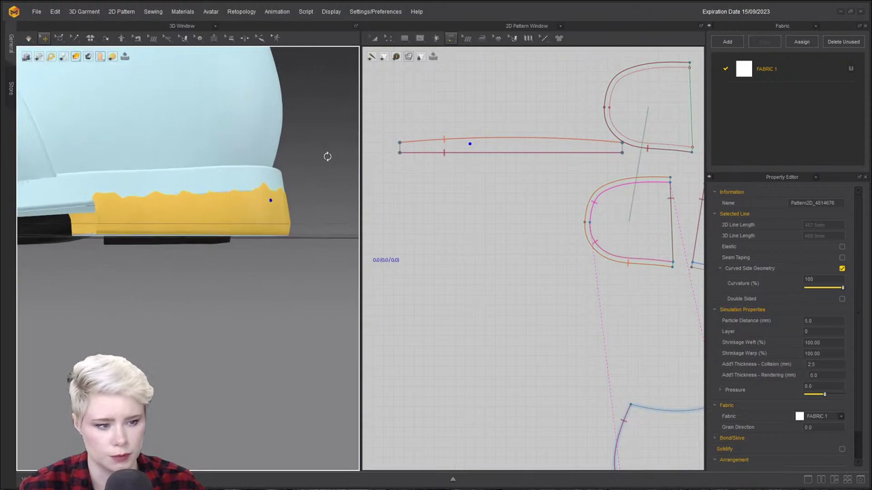
right_click(325, 171)
left_click(67, 283)
right_click_drag(201, 271, 173, 242)
scroll(538, 167, "down", 2)
middle_click_drag(464, 183, 389, 192)
key("space")
Create a rectangle pattern 88.4 mm wide and 20 mm high, matching the heel clone's straight front edge in length.
key("z")
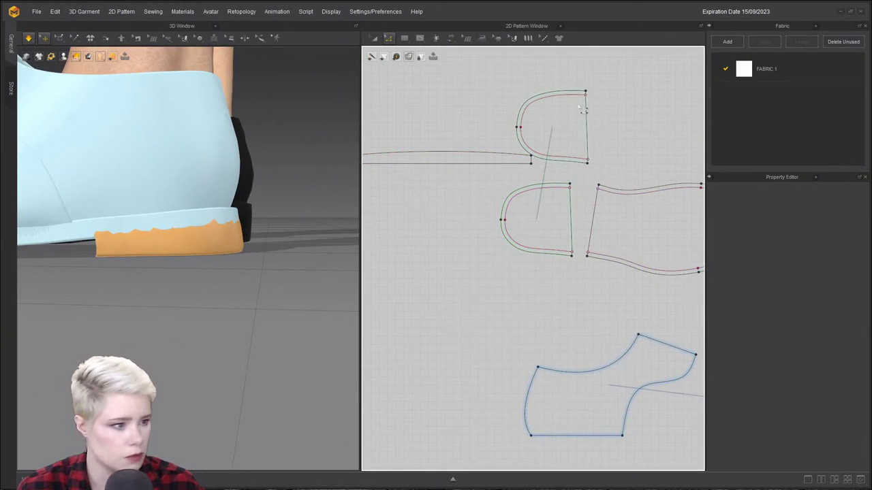
left_click(589, 122)
scroll(589, 103, "up", 3)
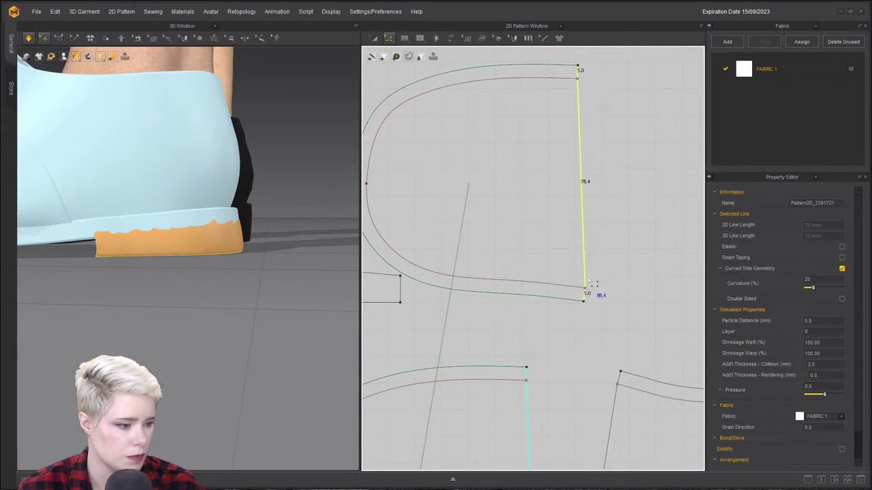
left_click(407, 38)
scroll(504, 162, "down", 3)
left_click(571, 167)
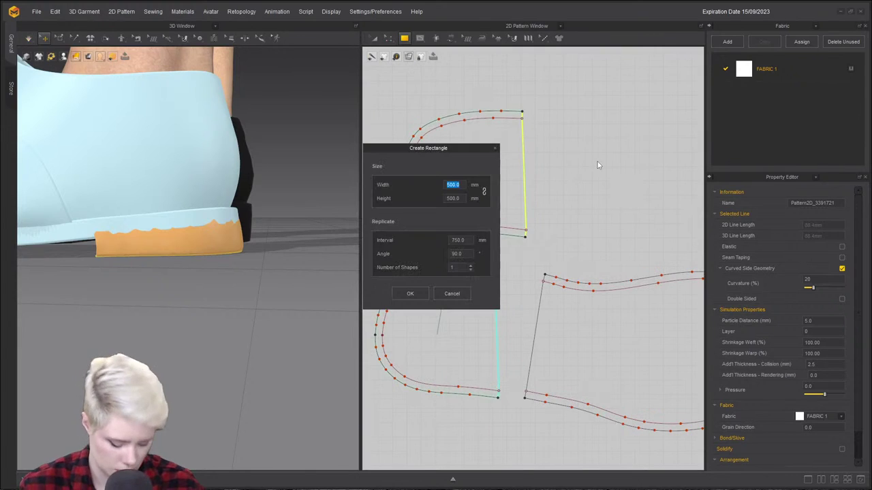
type("88.4")
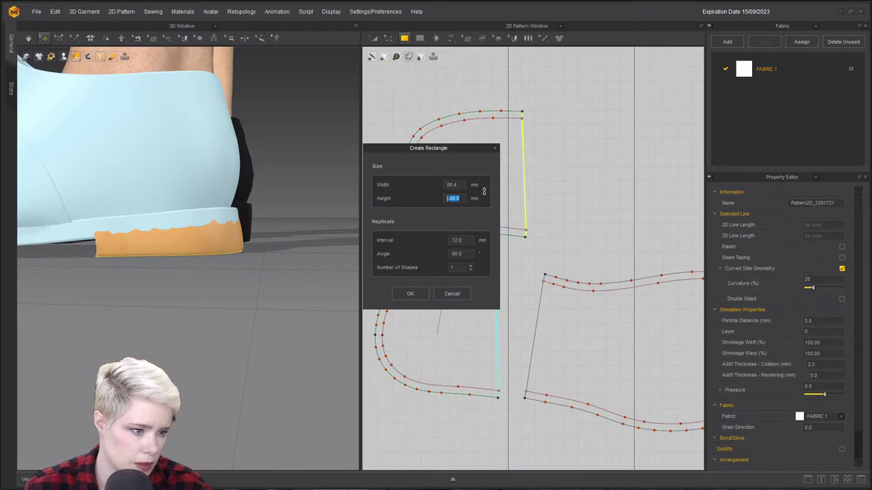
type("20")
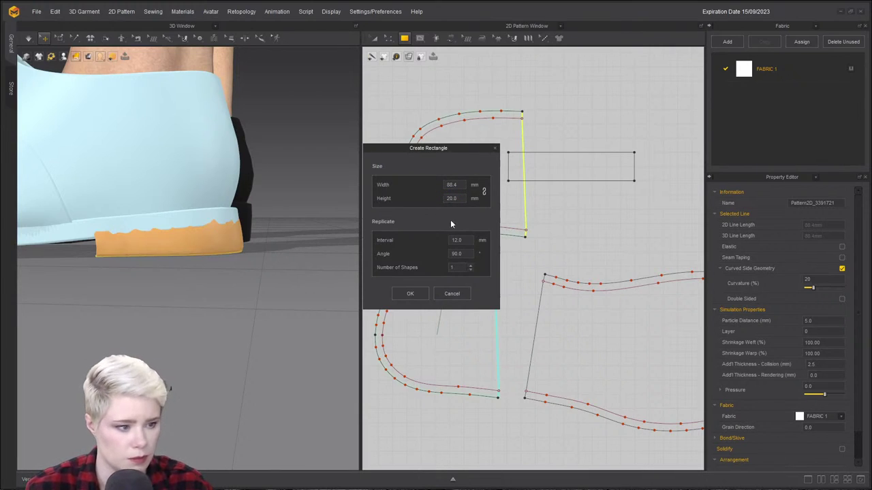
left_click(412, 294)
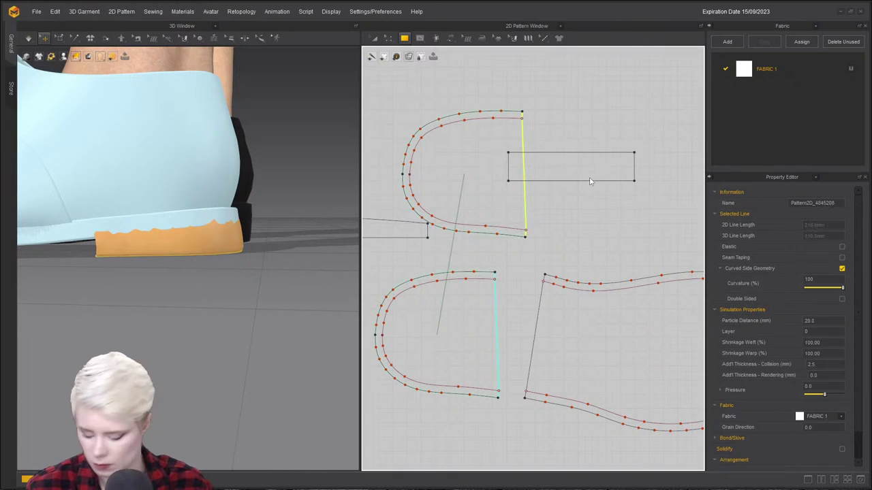
Move the rectangle against the end of the heel's side strip and reduce its height to about 9.9 mm to match that end.
left_click(589, 180)
key("a")
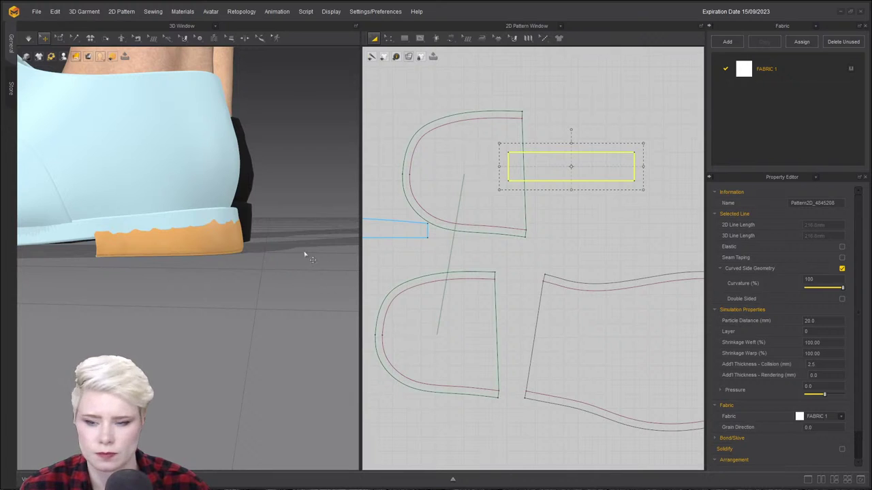
scroll(428, 260, "down", 1)
scroll(539, 176, "up", 3)
left_click_drag(533, 176, 483, 273)
scroll(477, 240, "up", 2)
middle_click_drag(477, 239, 600, 227)
left_click_drag(577, 288, 508, 262)
left_click_drag(558, 226, 558, 255)
scroll(395, 261, "up", 3)
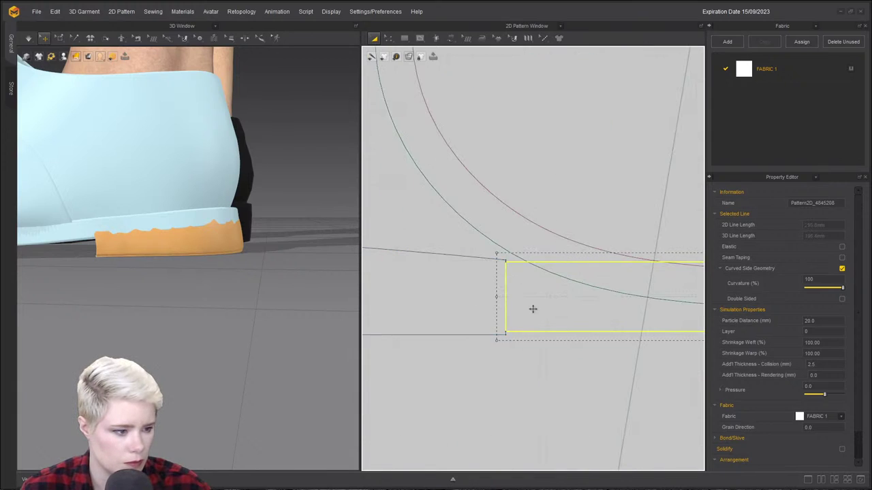
scroll(539, 312, "down", 4)
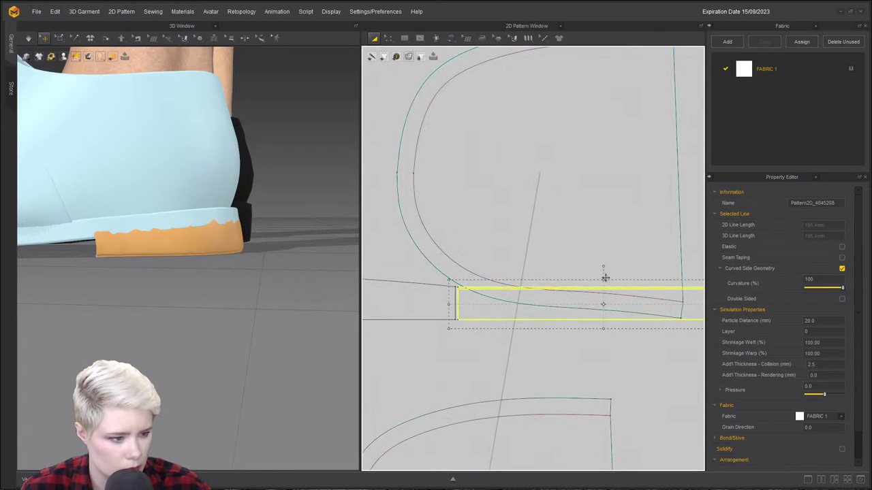
middle_click_drag(506, 321, 533, 275)
scroll(539, 299, "up", 1)
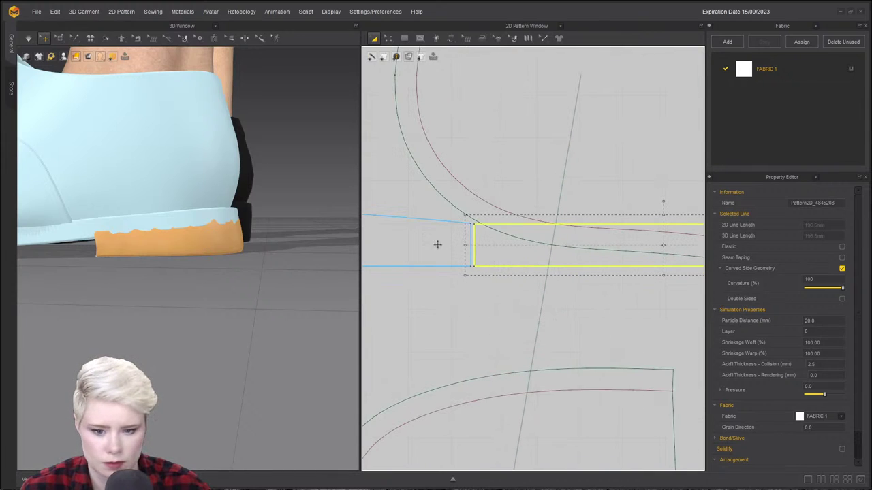
left_click(461, 323)
scroll(438, 241, "down", 5)
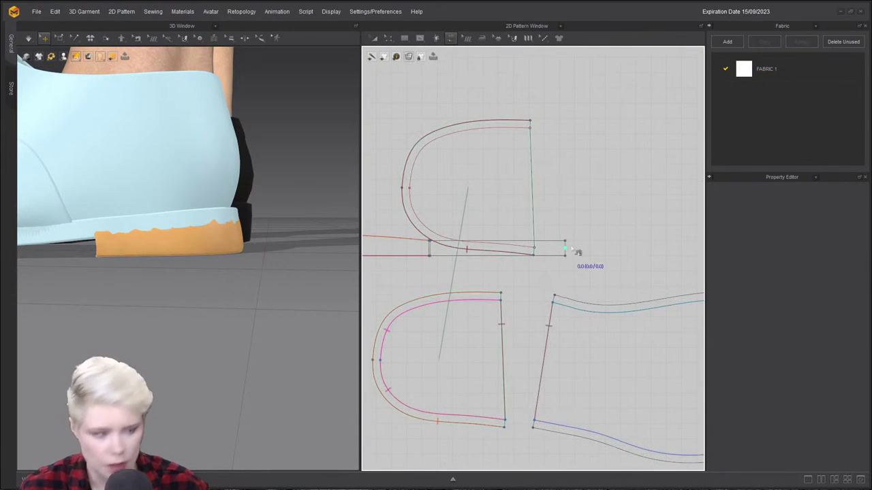
Move the rectangle clear of the heel clone into the empty space beside its straight edge.
key("a")
scroll(535, 248, "down", 1)
left_click_drag(556, 230, 665, 198)
Free-sew the rectangle's upper edge to the heel clone's straight edge and its lower edge to the straight edge of the sole's heel section.
key("m")
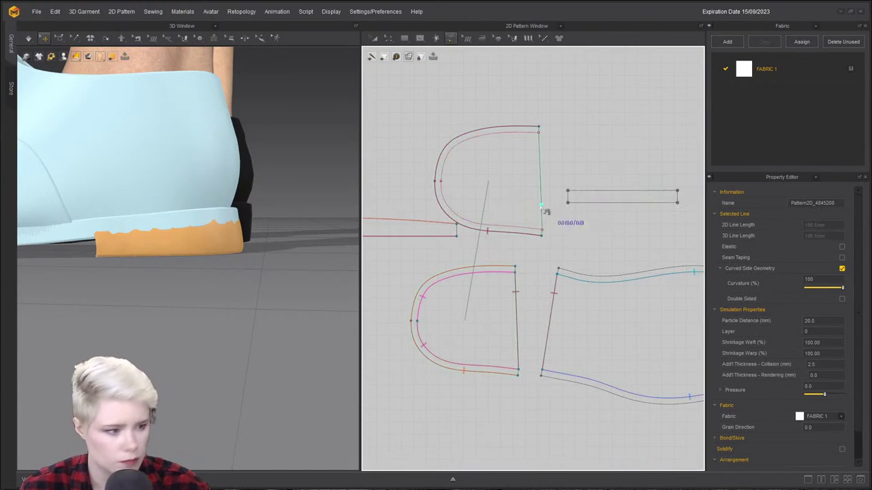
left_click(568, 191)
left_click(684, 194)
left_click(543, 243)
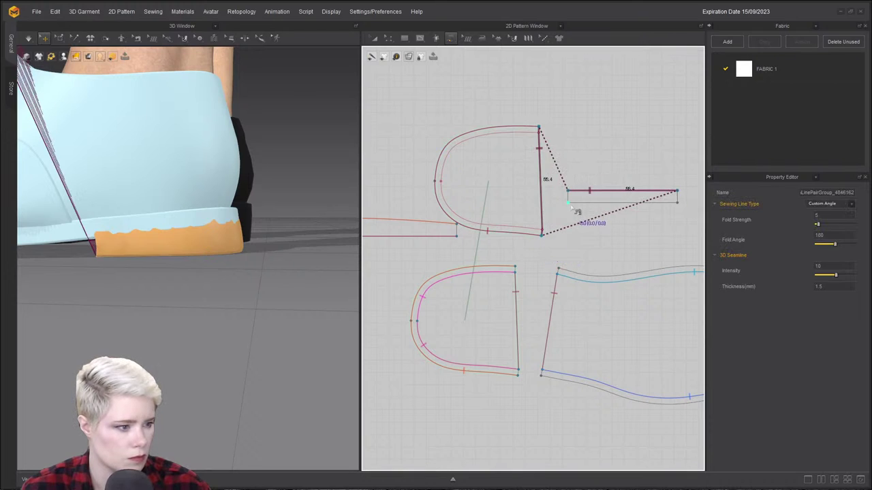
left_click(678, 207)
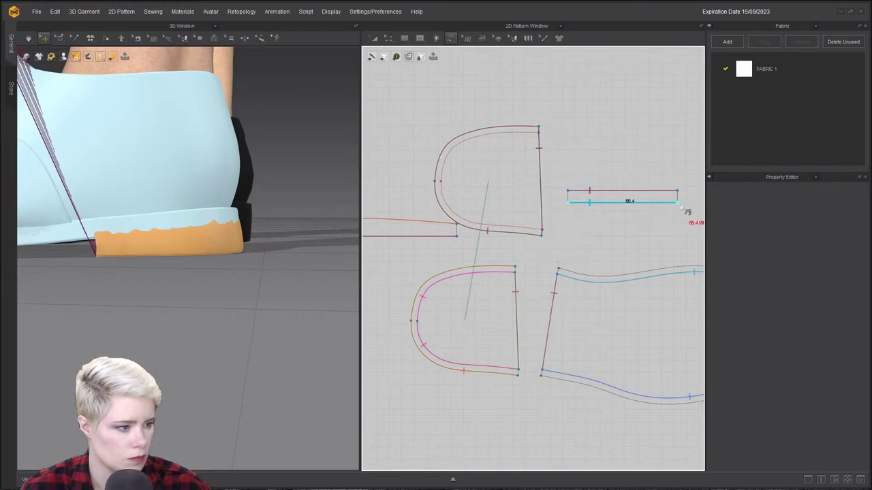
left_click(515, 270)
left_click(517, 373)
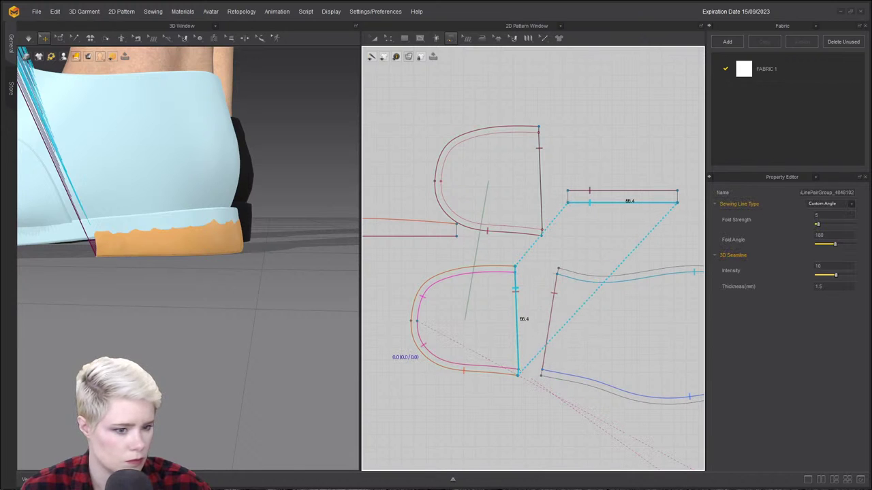
Bring the rectangle in 3D from beside the avatar to its sewn position at the front of the heel.
scroll(214, 257, "down", 2)
scroll(208, 252, "down", 1)
right_click_drag(272, 300, 327, 352)
scroll(329, 282, "down", 4)
middle_click_drag(329, 282, 241, 413)
right_click_drag(241, 413, 174, 295)
scroll(150, 235, "down", 3)
left_click(143, 165)
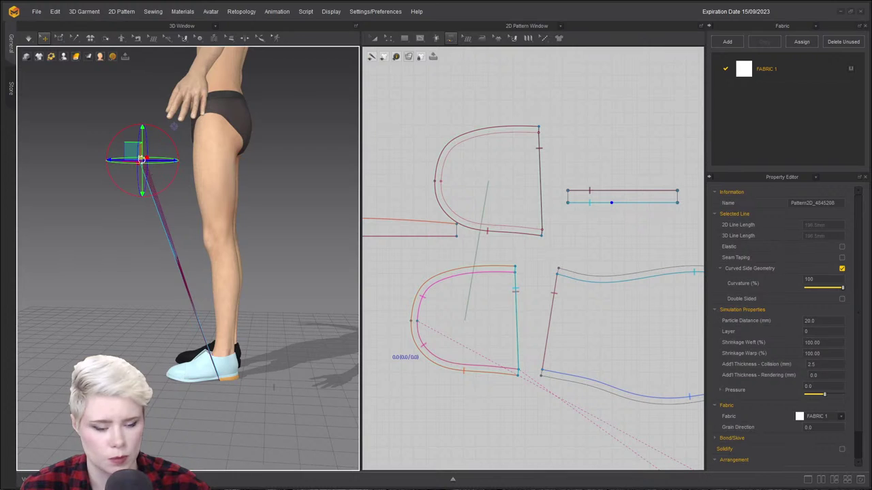
right_click(143, 164)
left_click(216, 298)
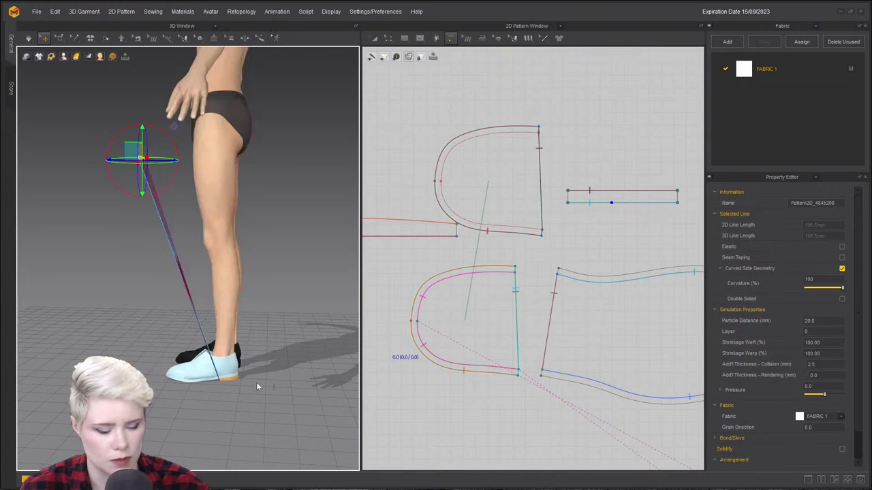
Segment-sew the rectangle's right short edge to the far end of the heel's side strip.
scroll(229, 199, "up", 5)
scroll(291, 365, "up", 8)
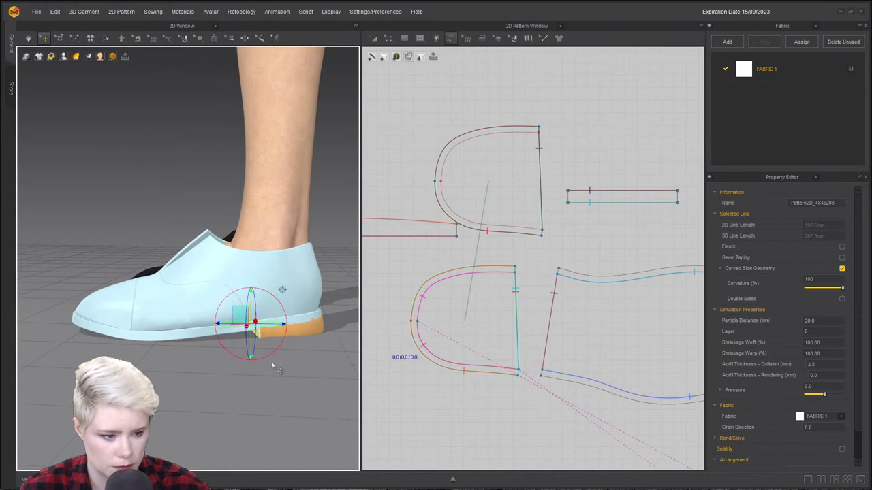
scroll(291, 365, "up", 3)
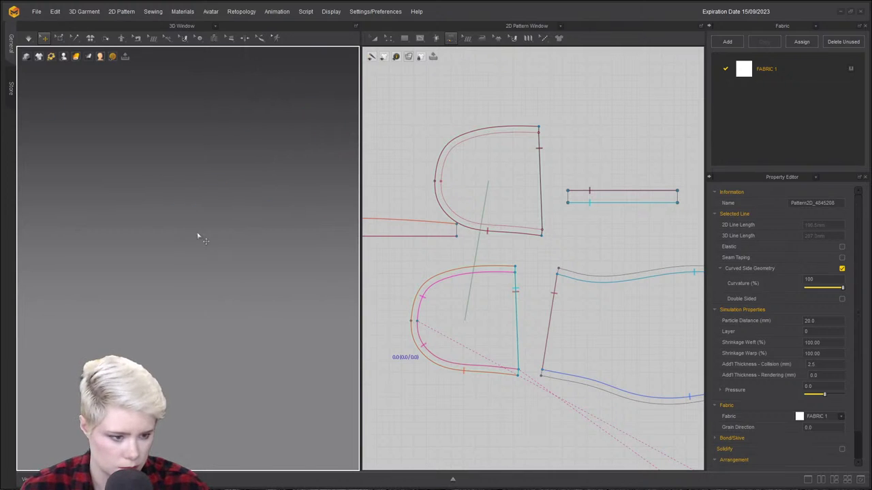
key("2")
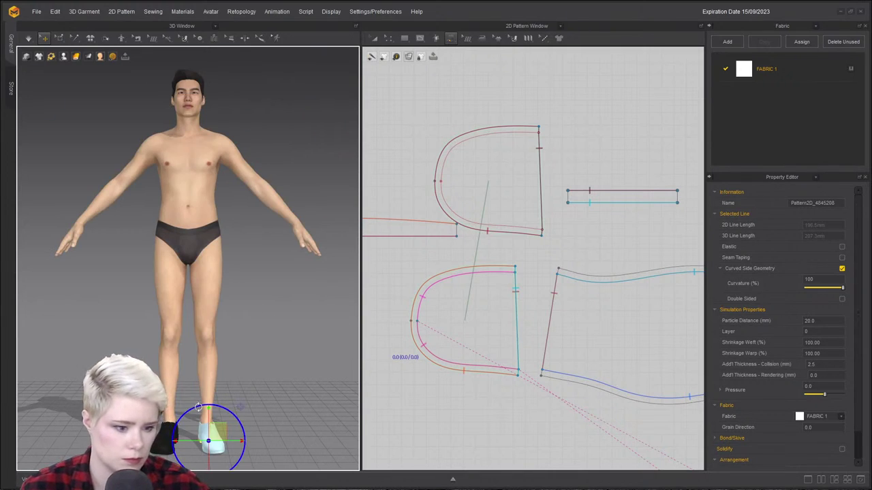
key("0")
scroll(267, 280, "up", 5)
scroll(267, 280, "down", 3)
right_click_drag(268, 280, 256, 354)
right_click_drag(238, 320, 256, 297)
right_click_drag(153, 254, 106, 241)
scroll(163, 244, "up", 5)
right_click_drag(153, 168, 116, 170)
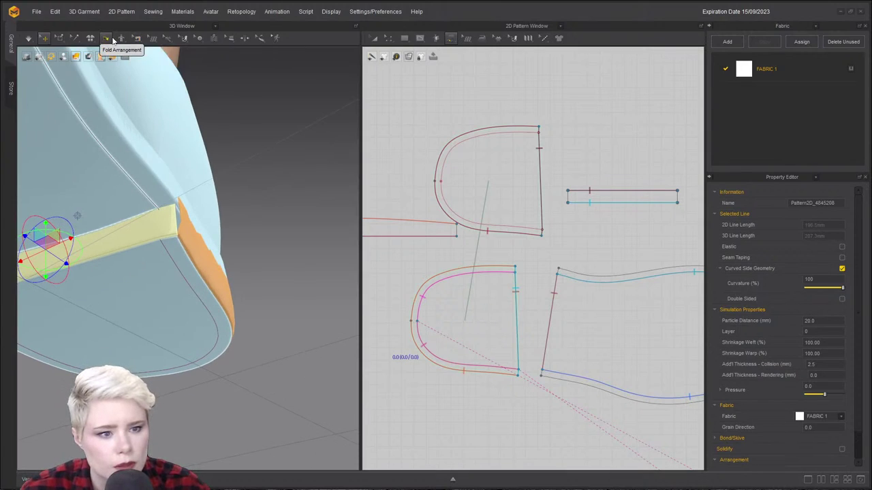
left_click(137, 39)
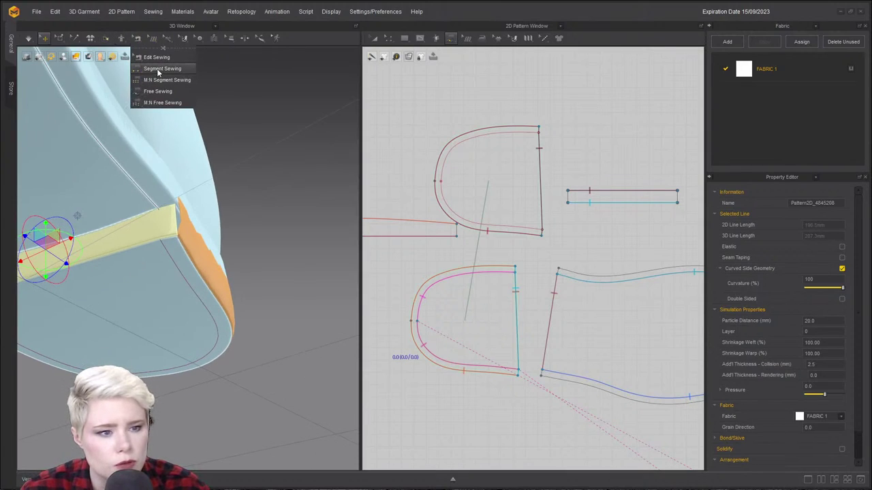
left_click(161, 69)
left_click(180, 220)
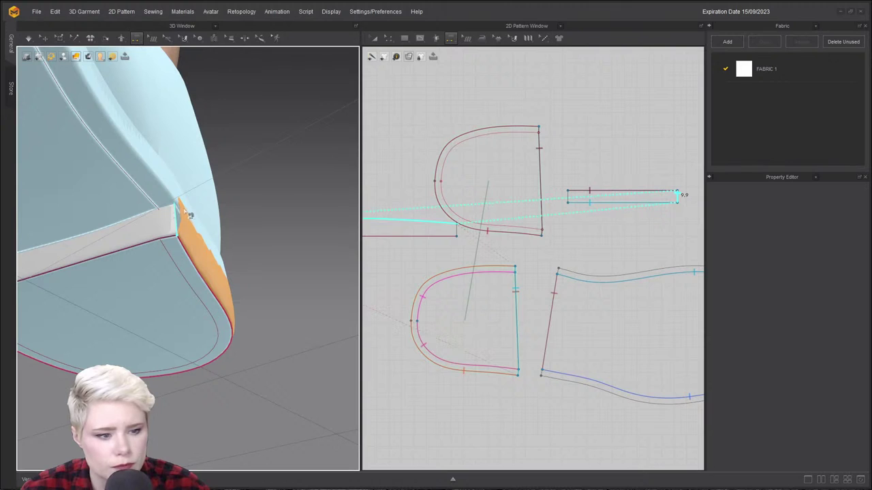
left_click(188, 215)
Try to segment-sew the rectangle's left short edge to the side strip's other end and simulate the heel.
right_click_drag(130, 236, 175, 250)
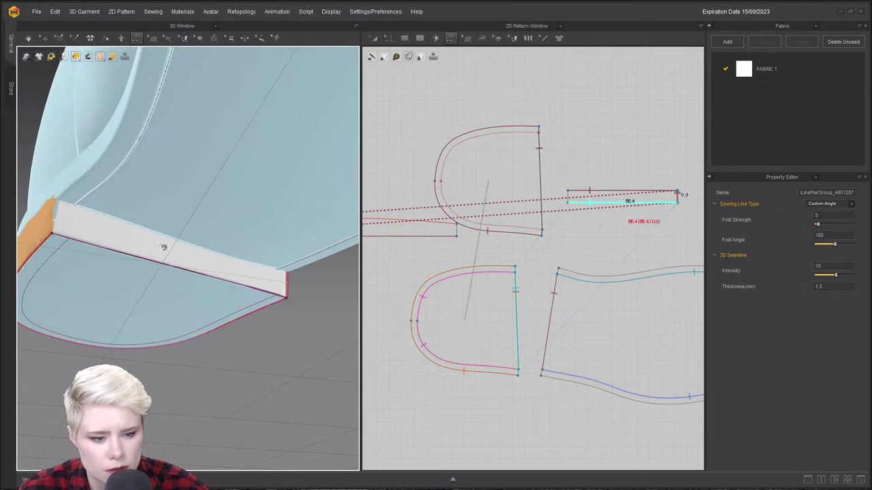
left_click(63, 211)
left_click(56, 212)
key("q")
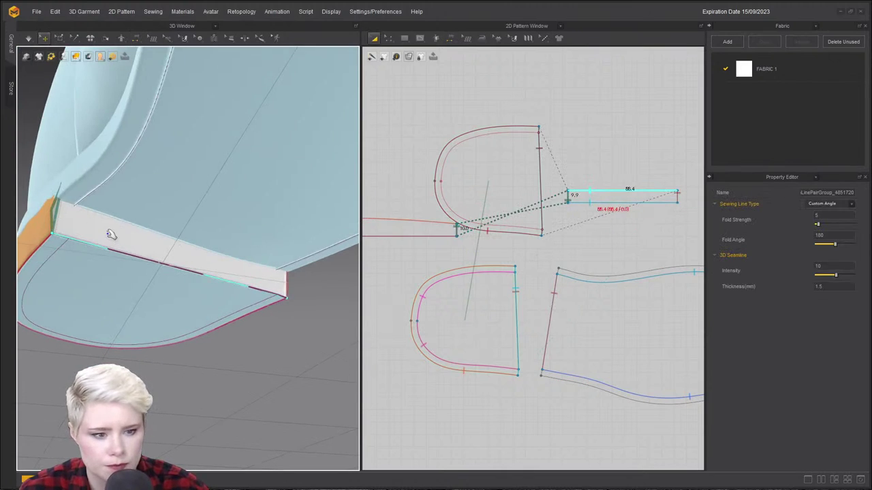
key("space")
right_click_drag(157, 264, 238, 258)
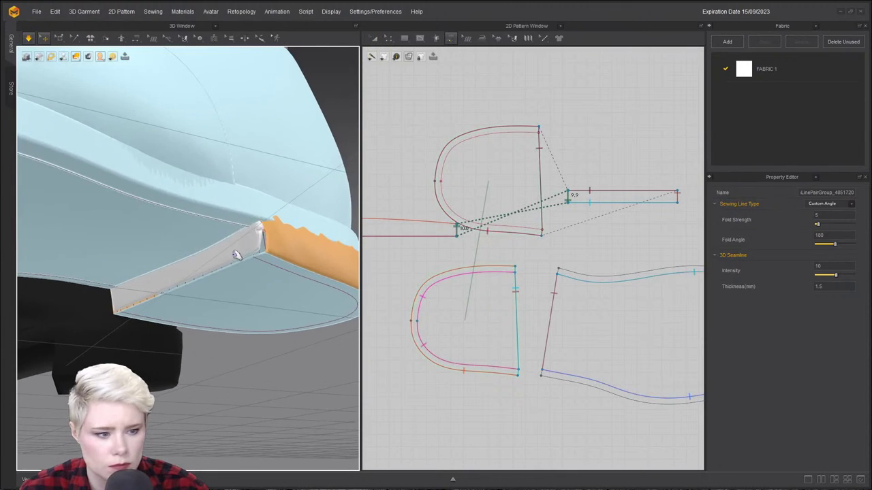
Inspect the heel corner, stop the simulation and undo the seam on the rectangle's left short edge.
left_click(218, 265)
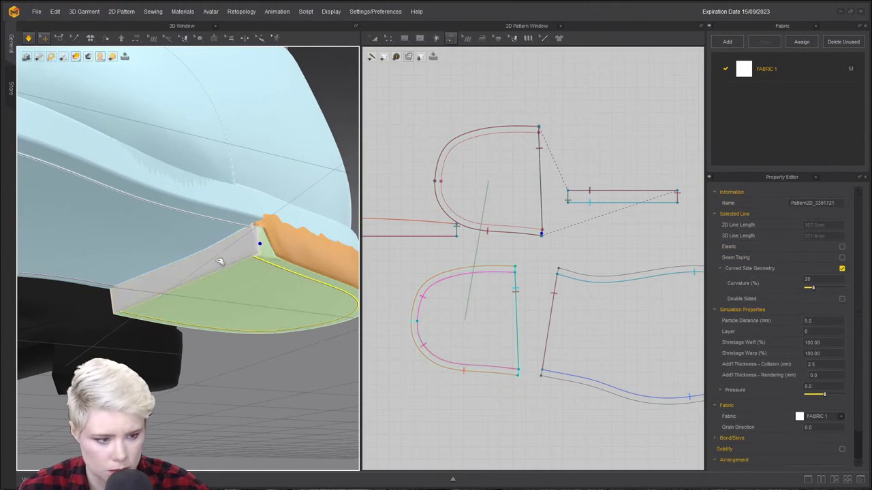
left_click(288, 221)
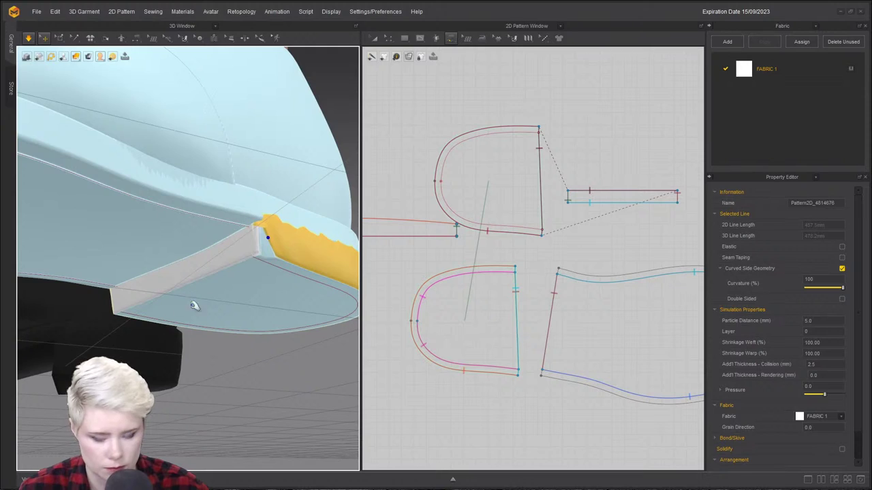
key("n")
left_click(255, 227)
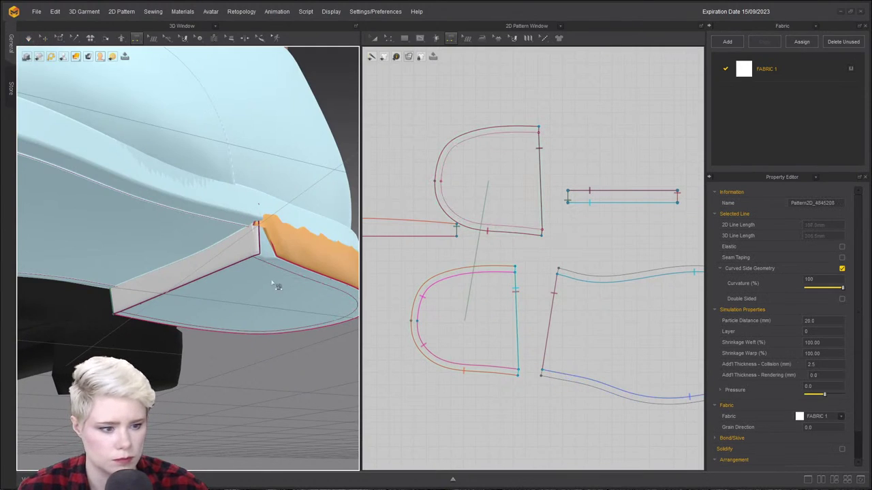
key("ctrl+z")
key("ctrl+z")
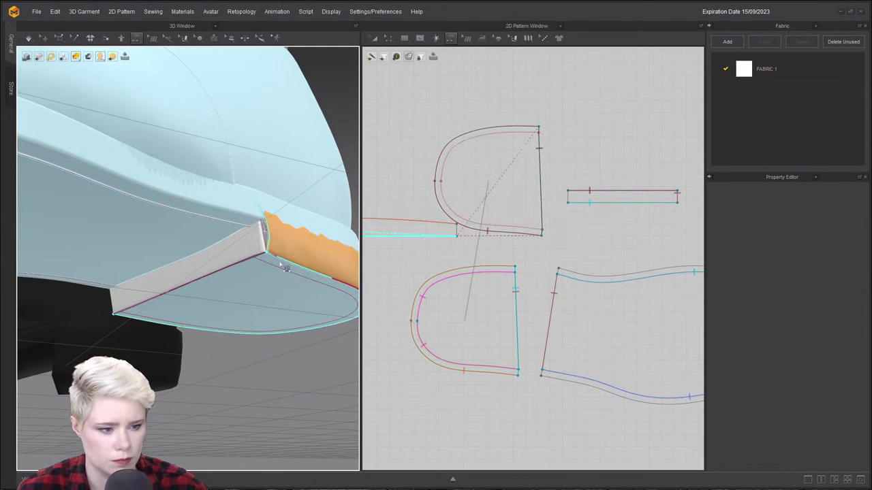
Pull the rectangle away from the heel in 3D to expose its seam lines.
left_click(292, 252)
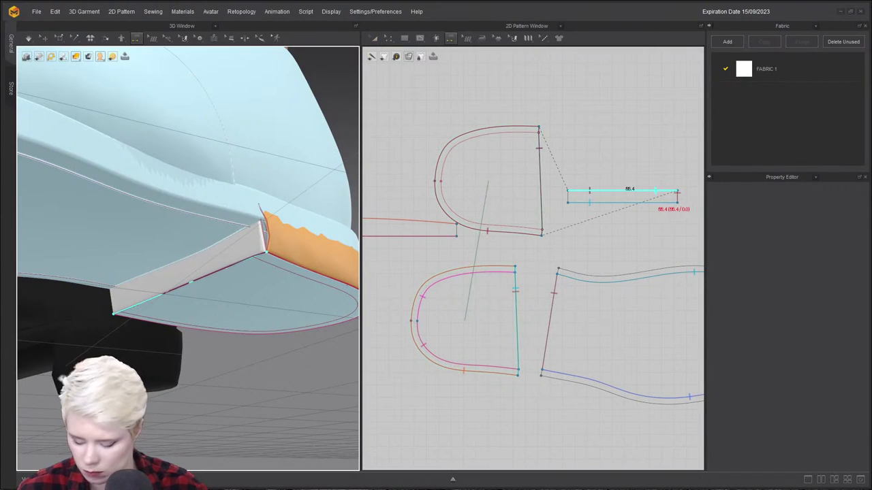
left_click(44, 38)
left_click_drag(208, 259, 164, 283)
Reverse the direction of the seam between the rectangle's right short edge and the side strip.
key("n")
left_click(208, 268)
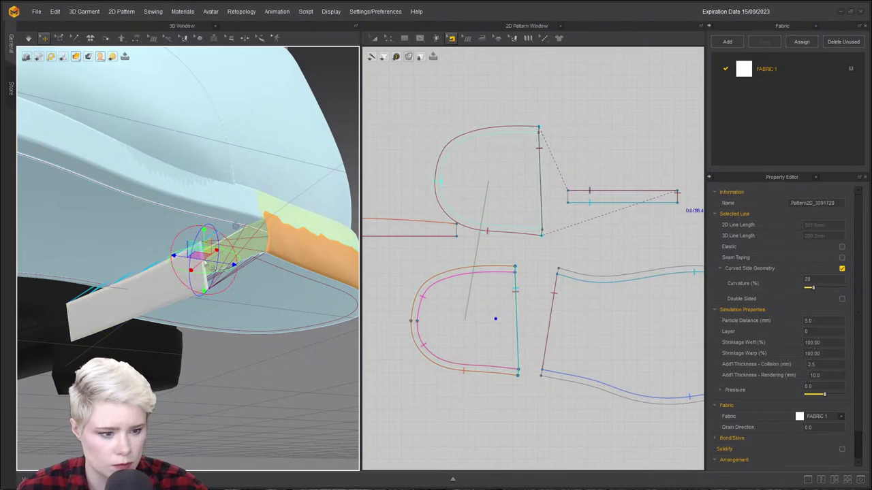
left_click(276, 387)
left_click(680, 198)
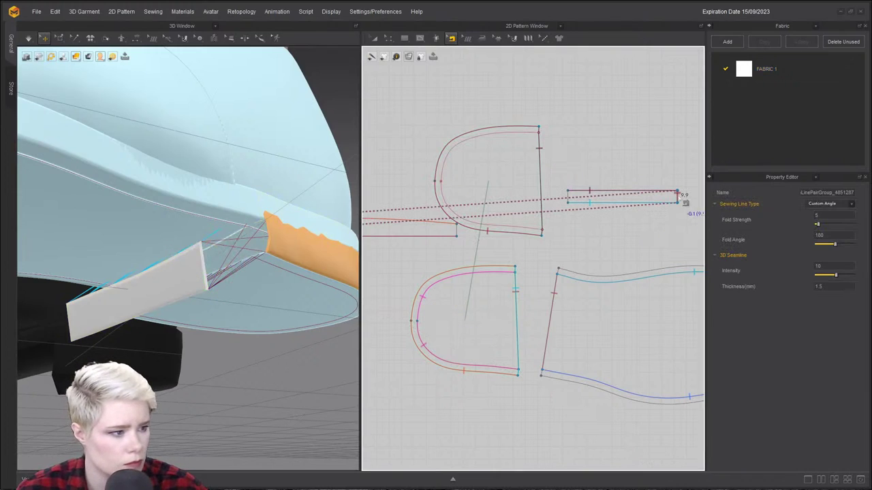
right_click(680, 197)
left_click(720, 216)
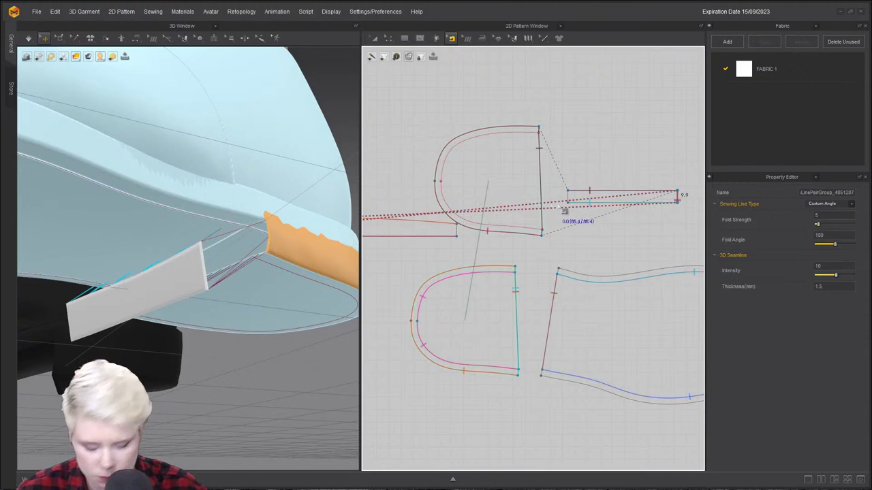
Segment-sew the rectangle's left short edge to the adjacent end of the side strip and simulate the heel.
right_click_drag(141, 275, 154, 373)
left_click(172, 371)
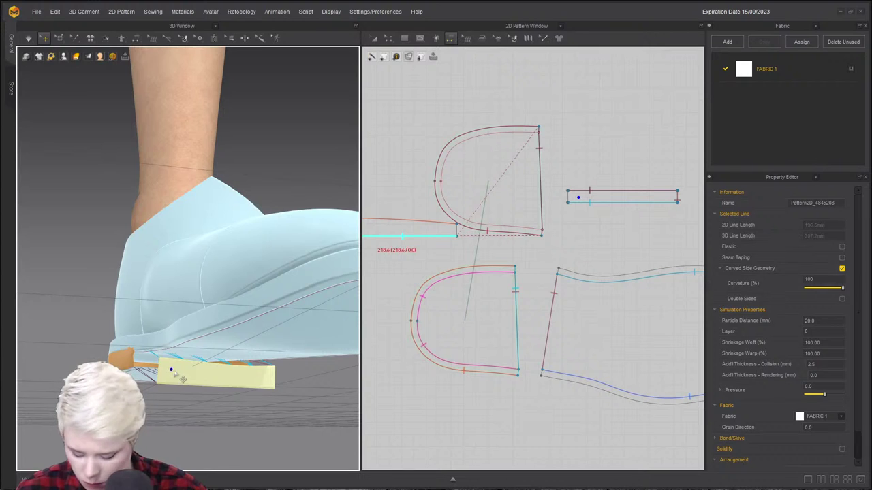
left_click(151, 365)
scroll(164, 360, "up", 4)
right_click_drag(164, 361, 207, 297)
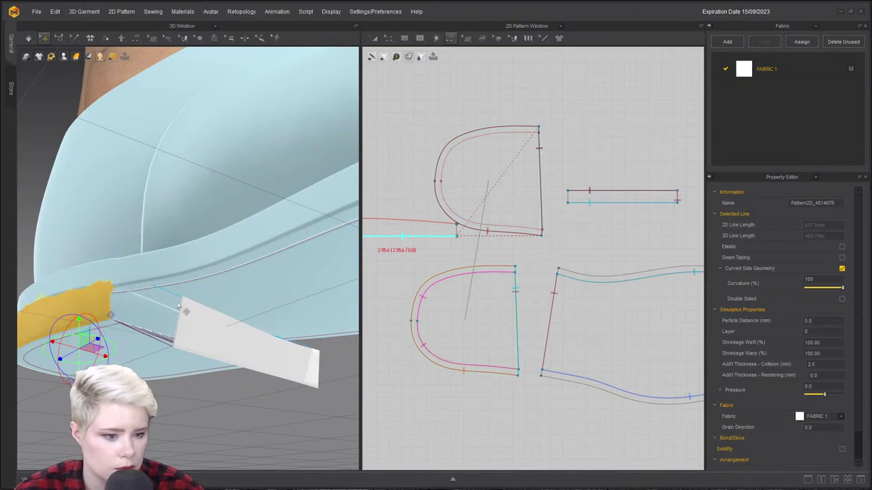
left_click(79, 105)
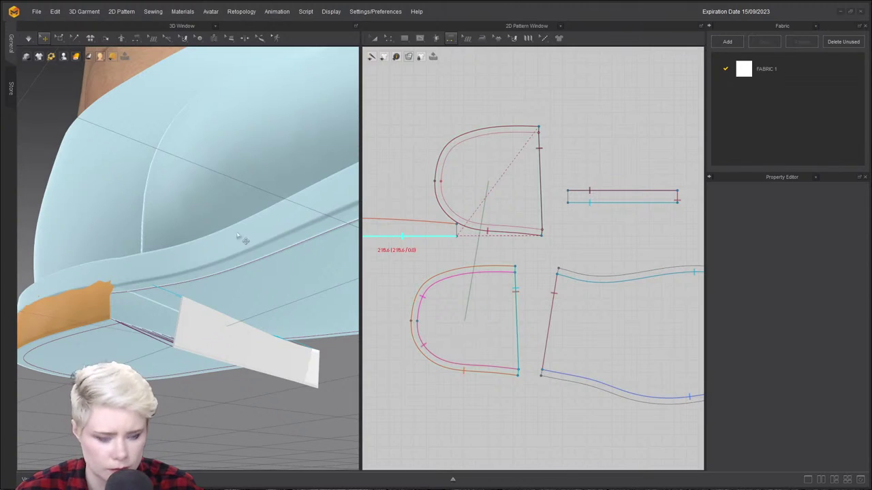
left_click(136, 38)
left_click(181, 310)
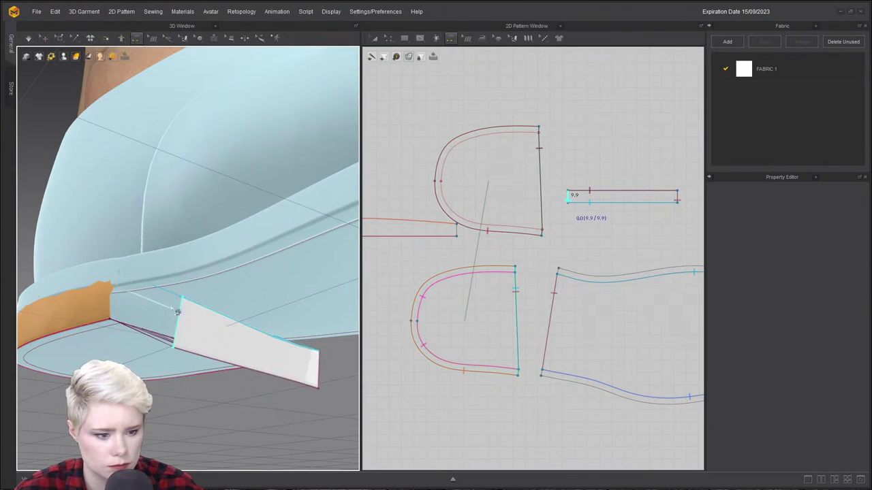
left_click(116, 302)
key("space")
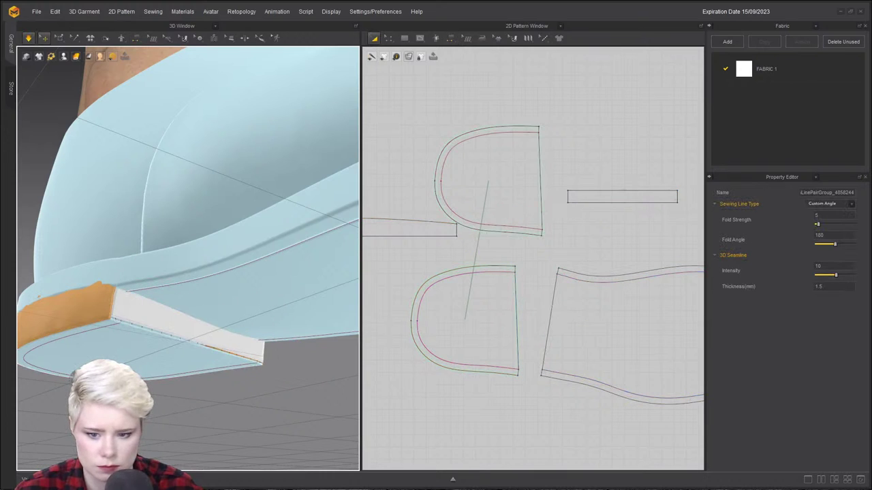
Set the front rectangle's particle distance to 5 mm.
left_click(164, 318)
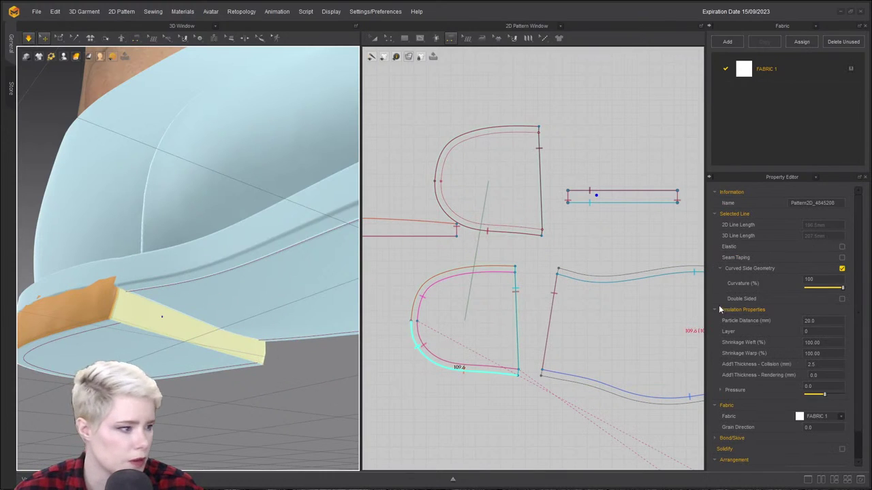
double_click(809, 320)
type("54")
key("Return")
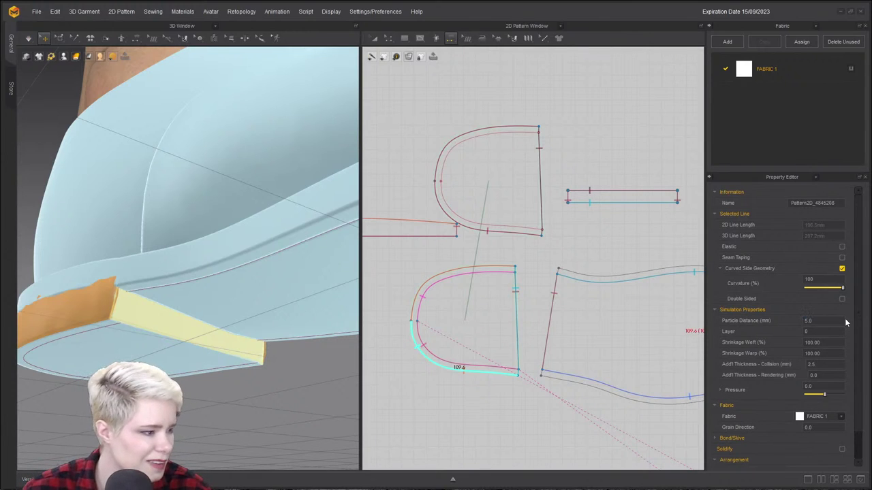
Simulate the garment and tug the heel's side strip and bottom panel into place in 3D.
left_click(97, 307)
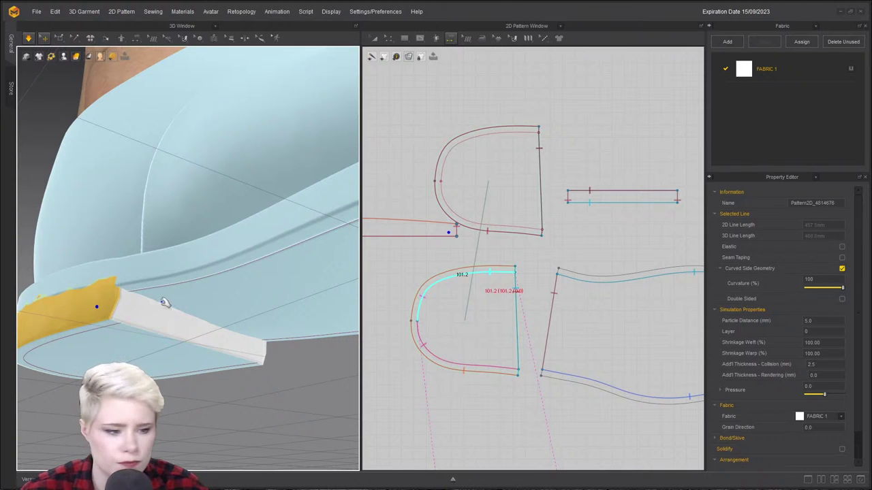
left_click_drag(105, 302, 33, 408)
right_click_drag(103, 288, 81, 269)
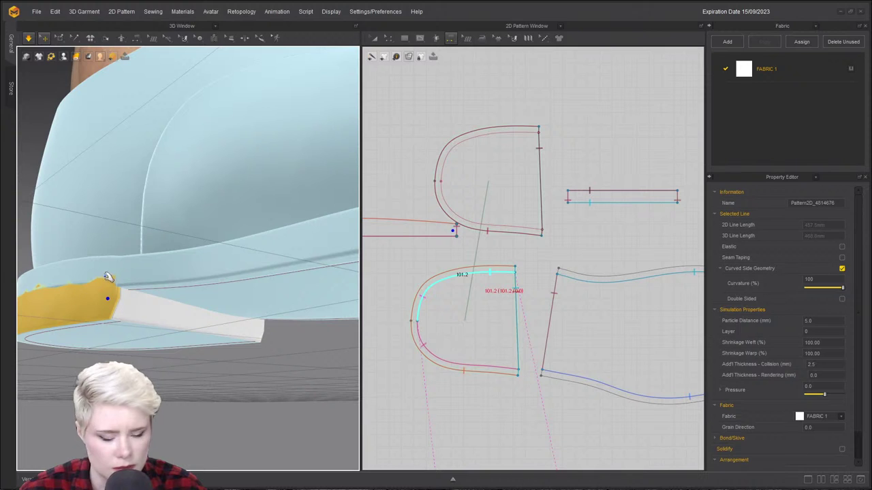
left_click(109, 279)
right_click_drag(166, 312, 81, 306)
left_click(71, 320)
right_click(161, 274)
left_click(102, 301)
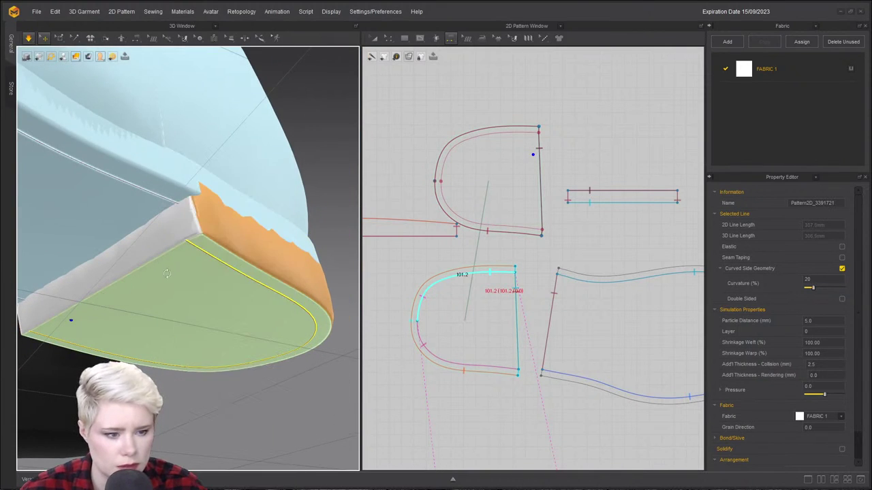
Restart the simulation and nudge the heel's front rectangle until the heel settles under the sole.
right_click_drag(169, 273, 150, 303)
key("space")
right_click(149, 304)
left_click(103, 304)
mouse_move(100, 342)
right_mouse_down()
mouse_move(94, 358)
mouse_move(87, 347)
right_mouse_up()
left_click(37, 295)
scroll(87, 306, "down", 5)
key("space")
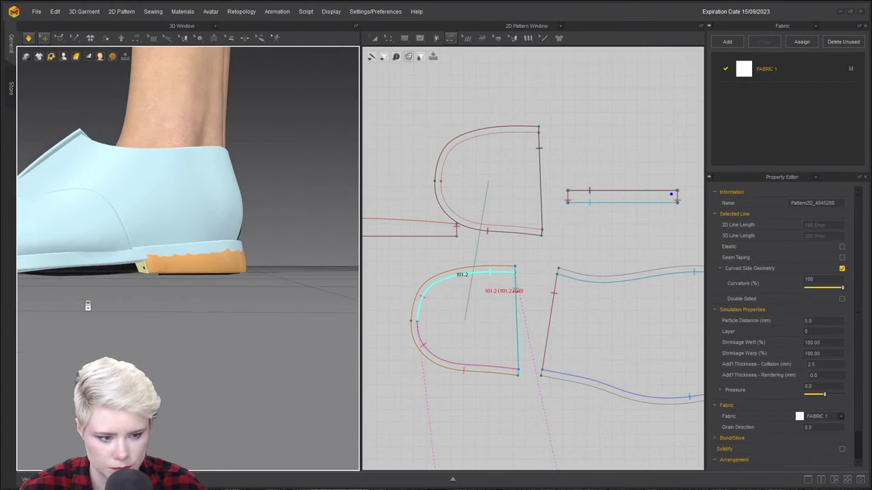
Freeze the heel's side strip together with its front rectangle.
left_click(164, 263)
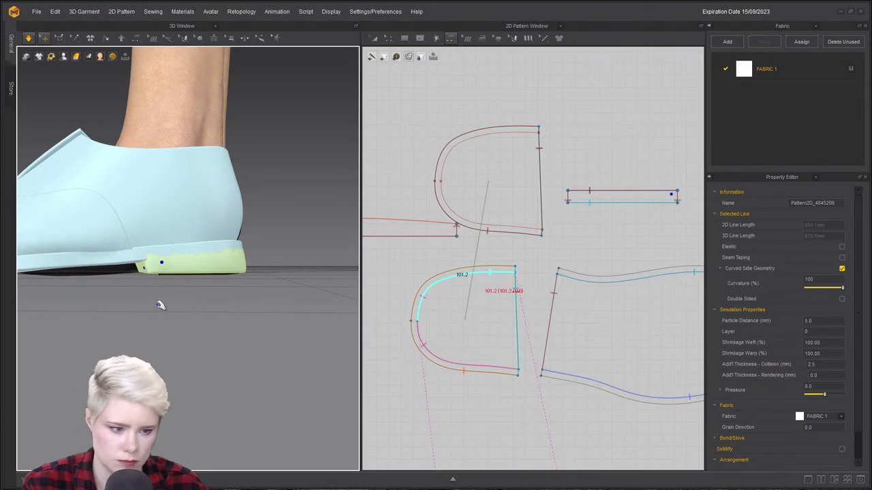
left_click(128, 278)
scroll(145, 269, "up", 5)
scroll(102, 254, "down", 3)
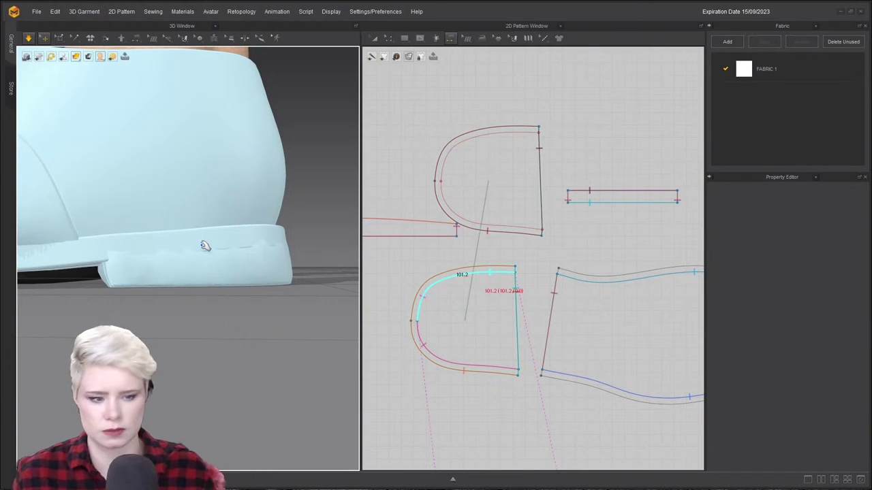
Examine the whole shoe and its heel from the front, the side and above.
scroll(205, 245, "down", 8)
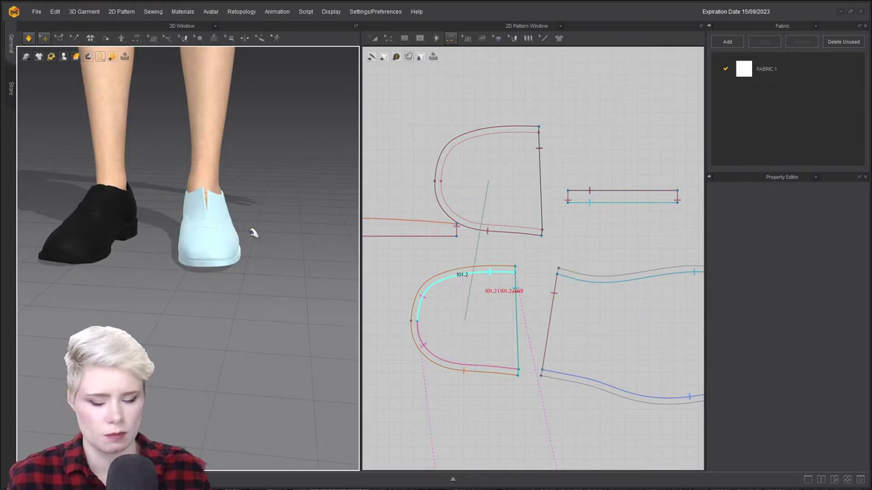
right_click_drag(148, 278, 120, 270)
scroll(120, 270, "up", 3)
right_click_drag(129, 239, 175, 255)
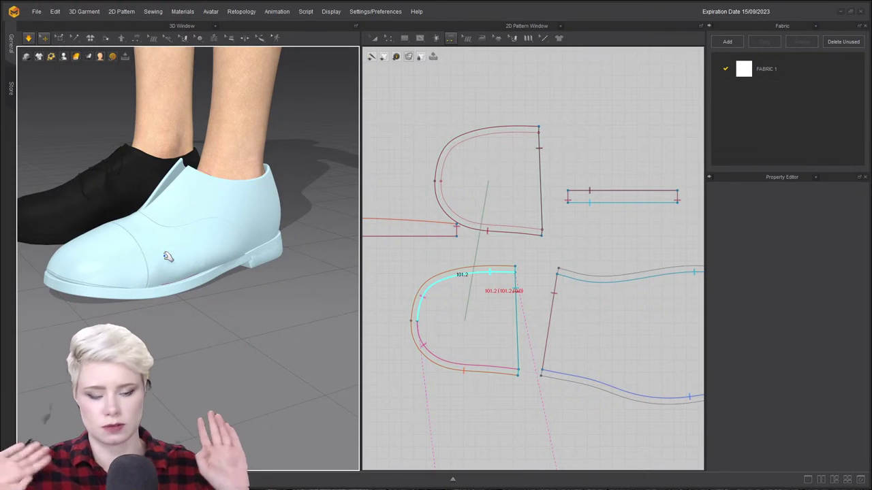
right_click_drag(159, 228, 204, 276)
right_click_drag(208, 185, 209, 181)
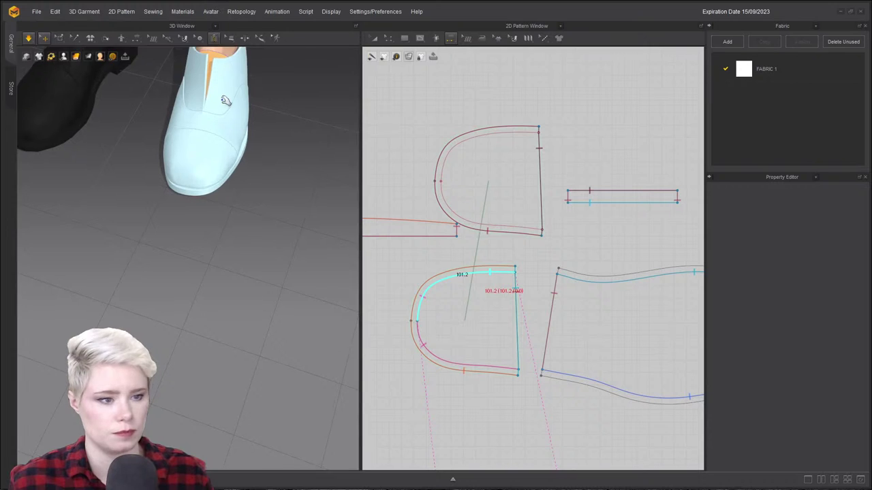
left_click(229, 97)
key("space")
middle_click_drag(229, 97, 184, 230)
left_click_drag(184, 230, 188, 241)
right_click_drag(187, 242, 242, 347)
Unfreeze the heel's side strip and add the front rectangle to the selection.
left_click(263, 301)
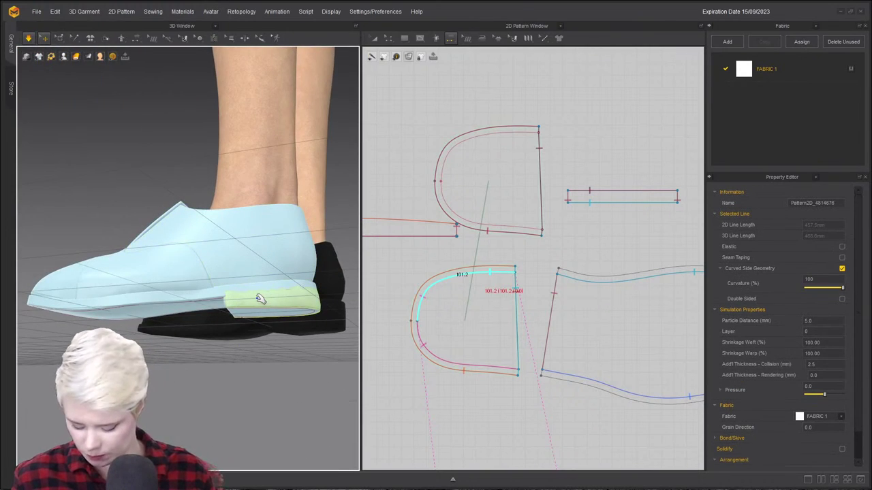
left_click(259, 300)
right_click_drag(259, 299, 230, 310)
left_click(219, 308)
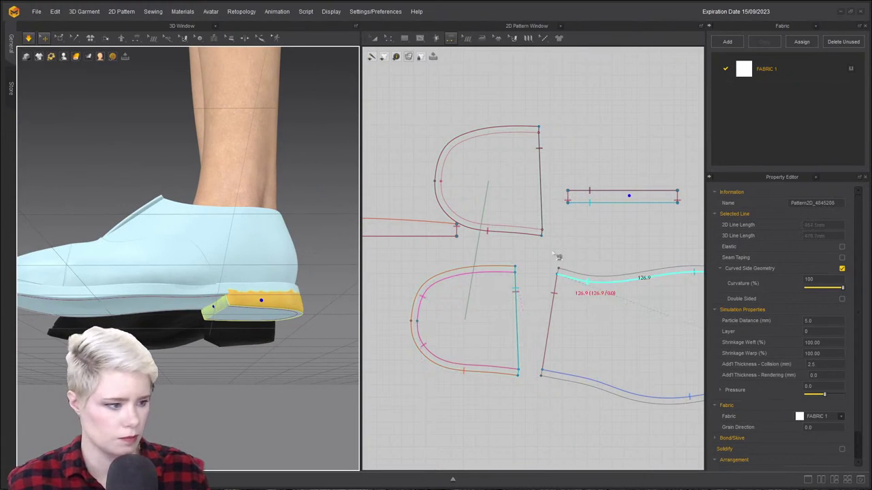
Set the side geometry curvature of all sole and heel patterns to 20%.
scroll(565, 159, "down", 3)
key("a")
left_click(386, 128)
left_click_drag(673, 278, 675, 281)
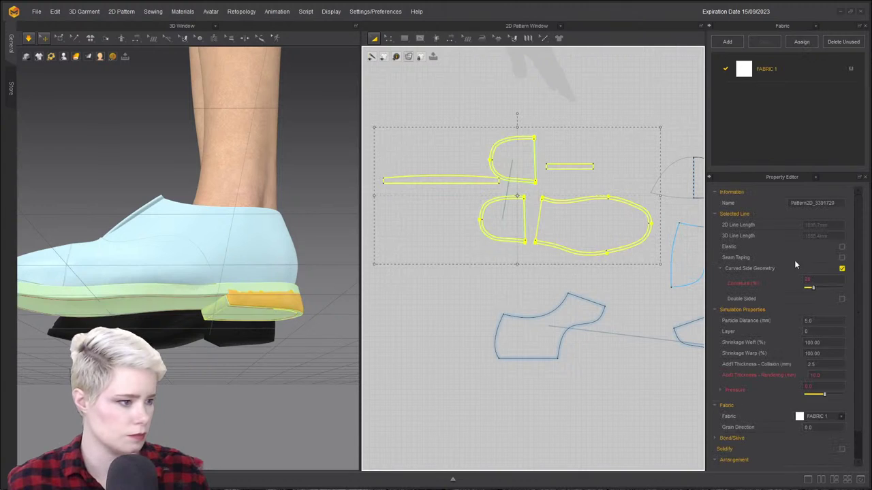
left_click(821, 279)
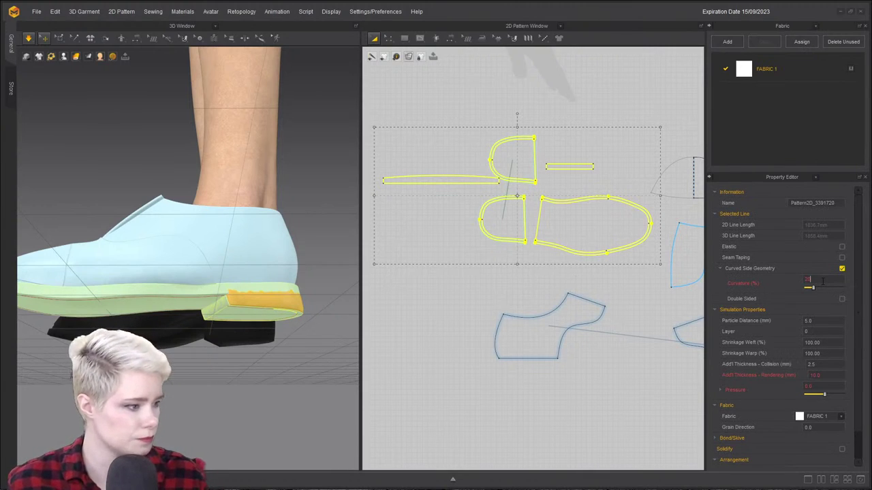
key("Return")
Set the sewing line type of all the heel's seams to Turned.
key("b")
left_click_drag(383, 127, 652, 268)
left_click(422, 137)
left_click_drag(384, 113, 577, 251)
left_click(851, 203)
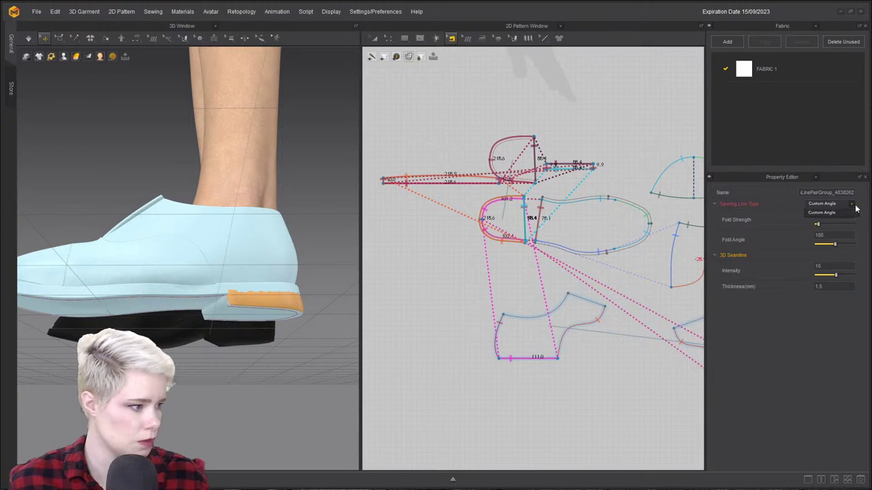
left_click(838, 214)
left_click(482, 162)
Simulate the heel with the Turned seams and inspect its side strip and underside.
key("a")
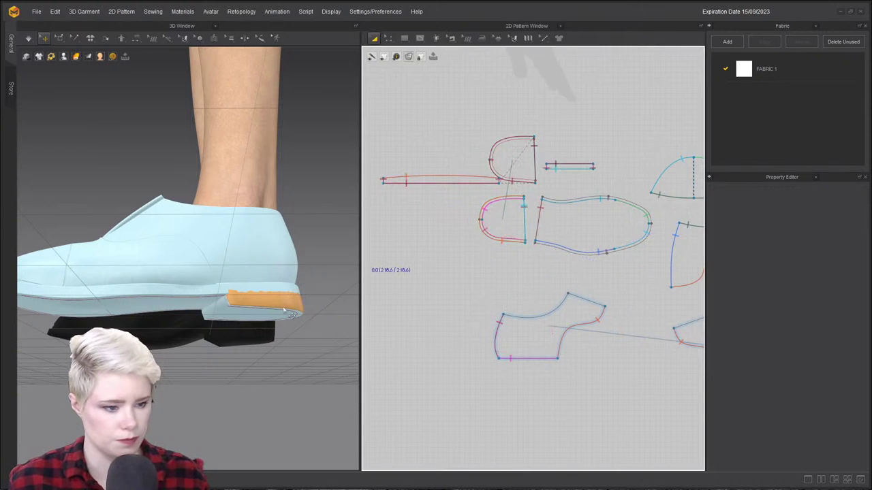
key("b")
right_click_drag(274, 304, 288, 304)
scroll(288, 304, "up", 4)
middle_click_drag(288, 304, 158, 220)
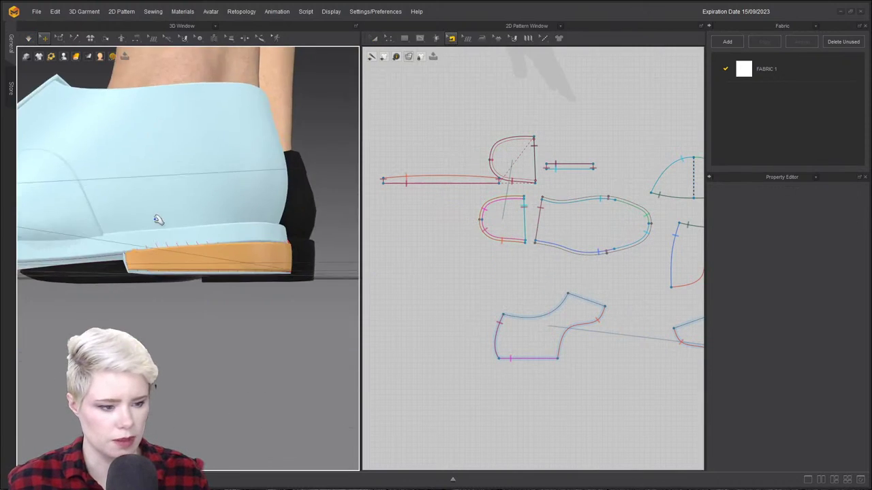
scroll(167, 229, "up", 3)
right_click_drag(175, 238, 210, 248)
key("shift+a")
key("space")
right_click(177, 251)
right_click_drag(75, 286, 164, 290)
scroll(163, 289, "up", 5)
Check the sewing line type of the seams along the front rectangle's two long edges.
left_click(262, 186)
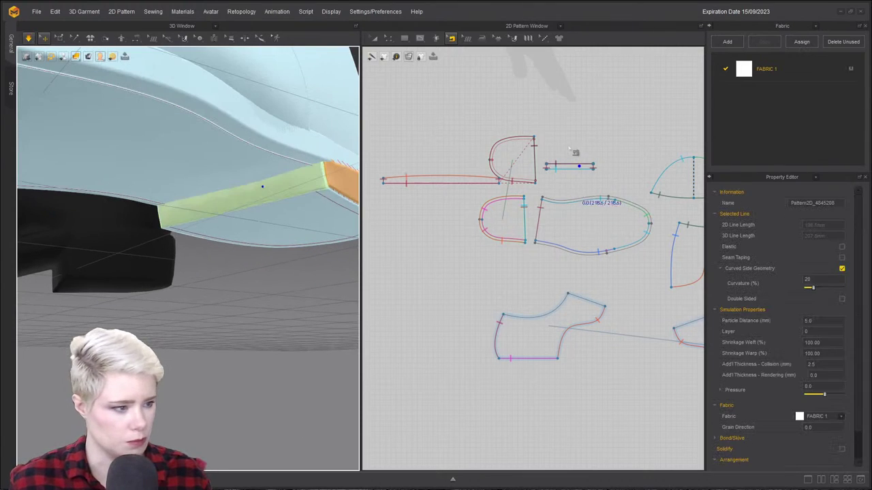
scroll(572, 149, "up", 3)
left_click(592, 177)
left_click(592, 186, "shift")
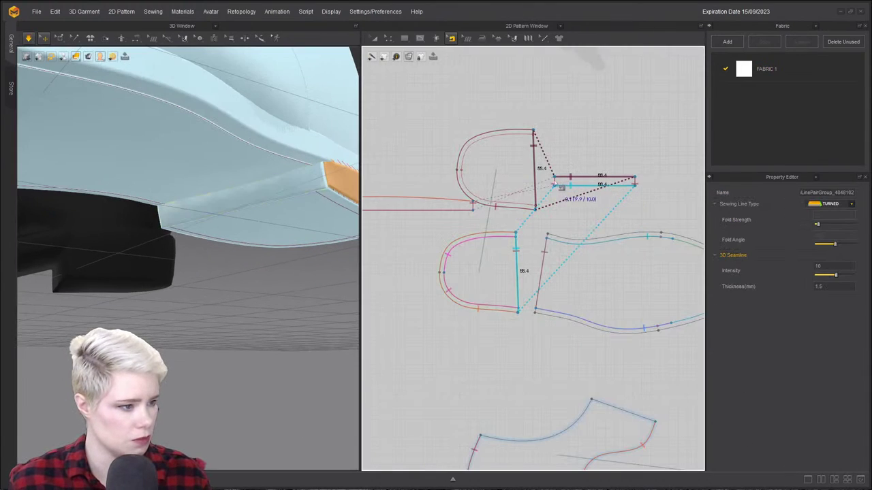
left_click(671, 171)
Stop the simulation and examine the finished shoe from the side, front and above.
scroll(537, 168, "down", 5)
key("space")
scroll(250, 259, "down", 3)
right_click_drag(250, 259, 106, 282)
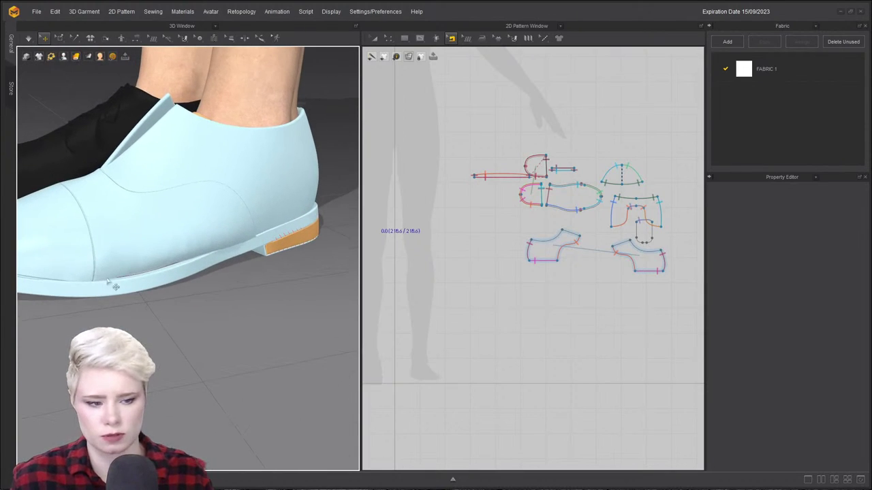
right_click_drag(99, 231, 202, 287)
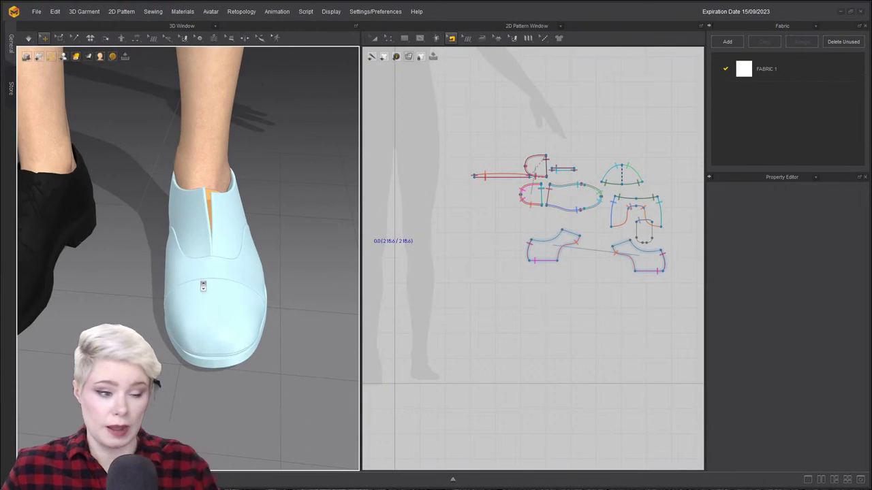
scroll(226, 196, "up", 3)
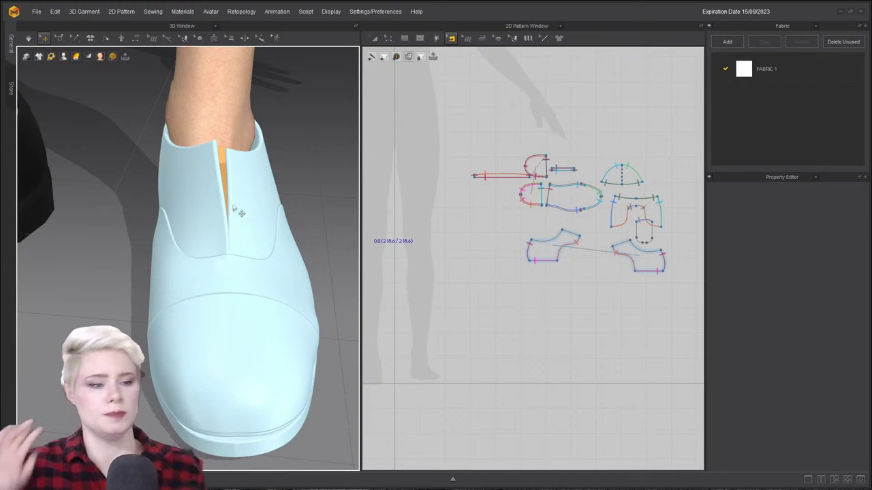
scroll(238, 213, "down", 3)
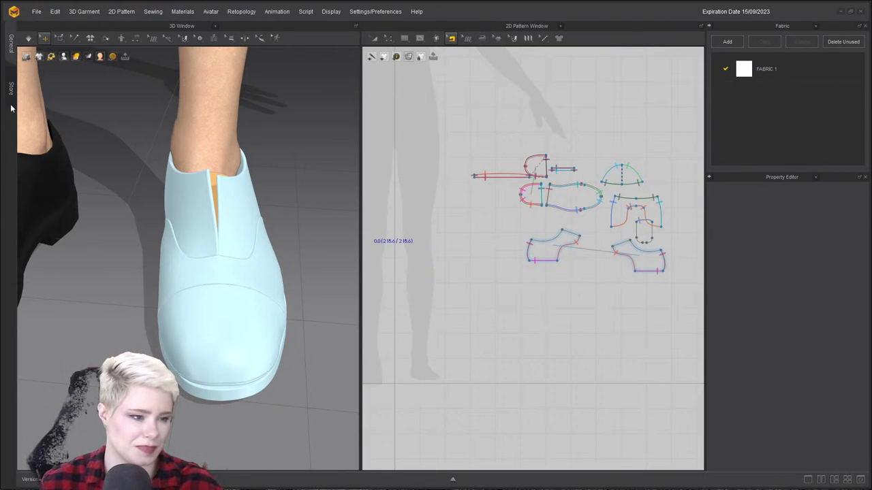
right_click_drag(246, 168, 200, 159)
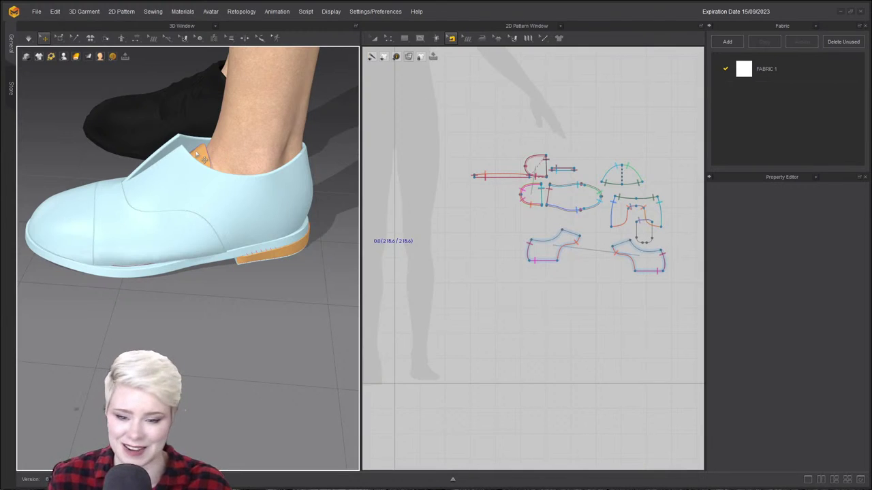